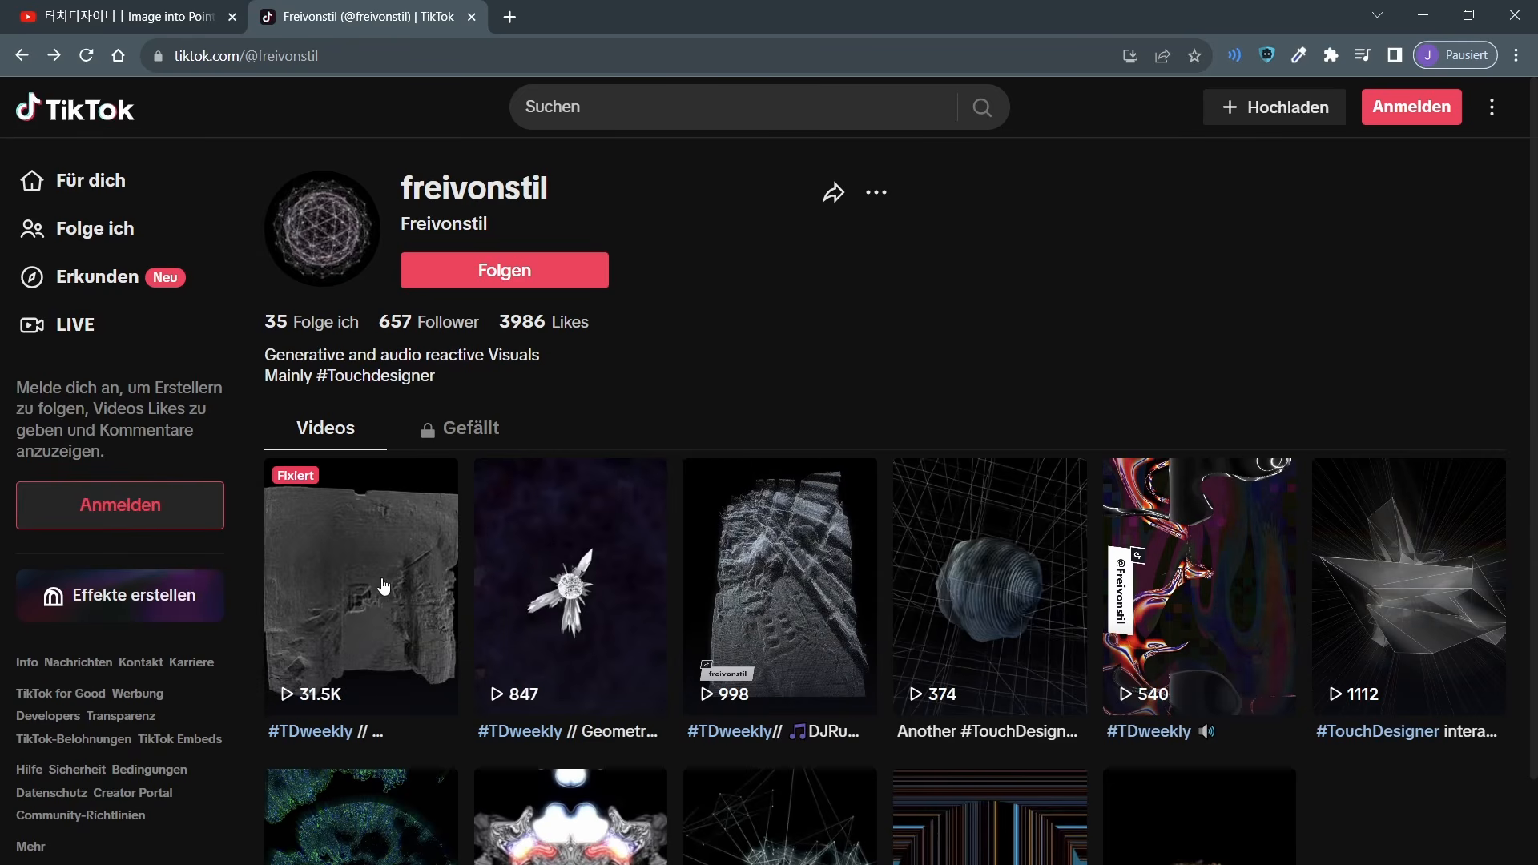
View the profile's pinned point cloud video, and play the Image into Point Cloud tutorial on YouTube
left_click(341, 599)
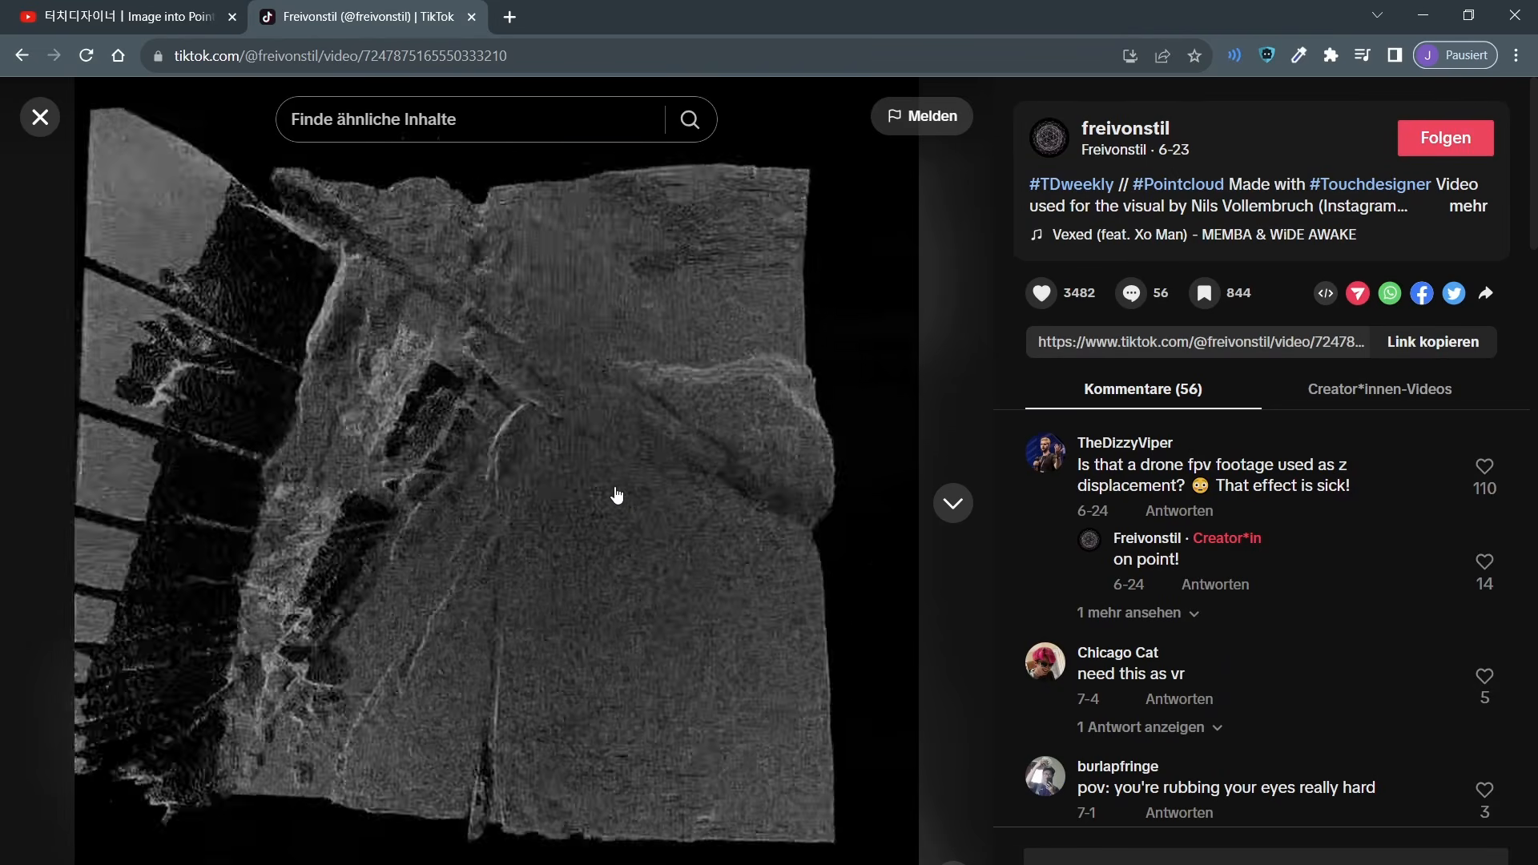
left_click(41, 119)
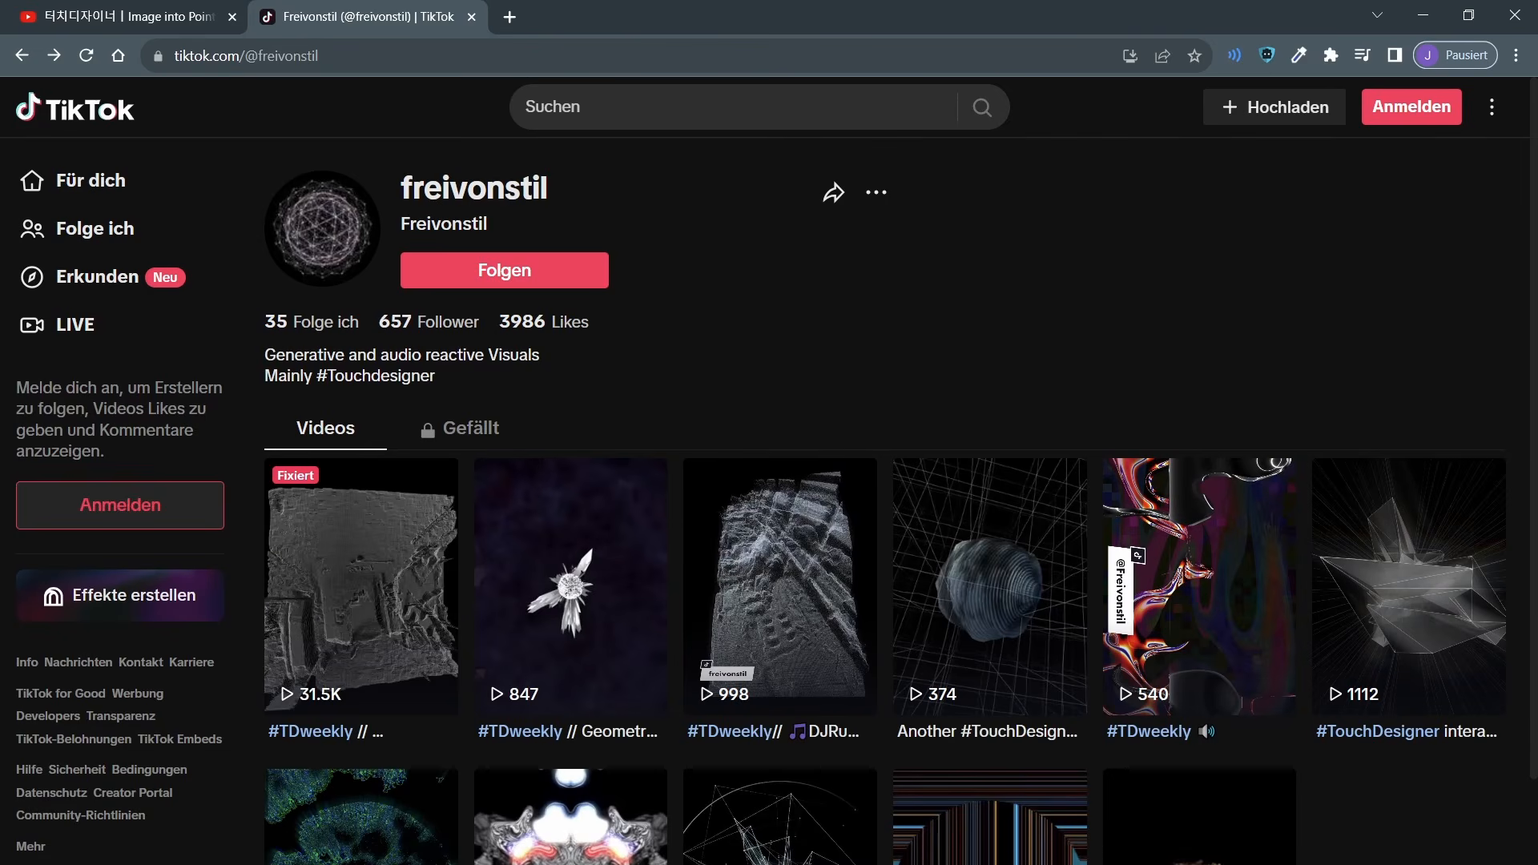
key("ctrl+Tab")
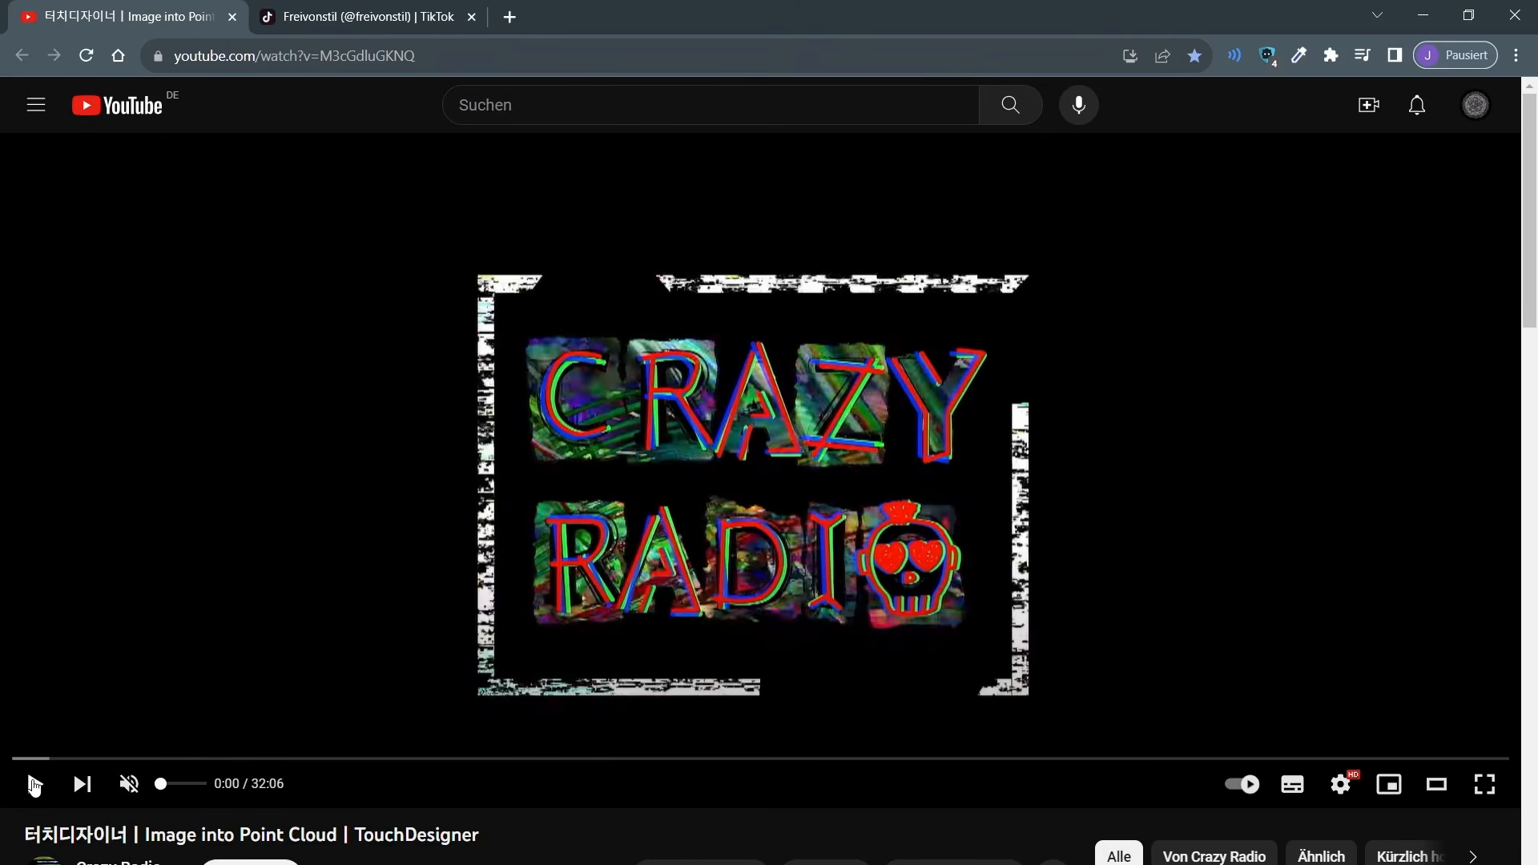
left_click(34, 784)
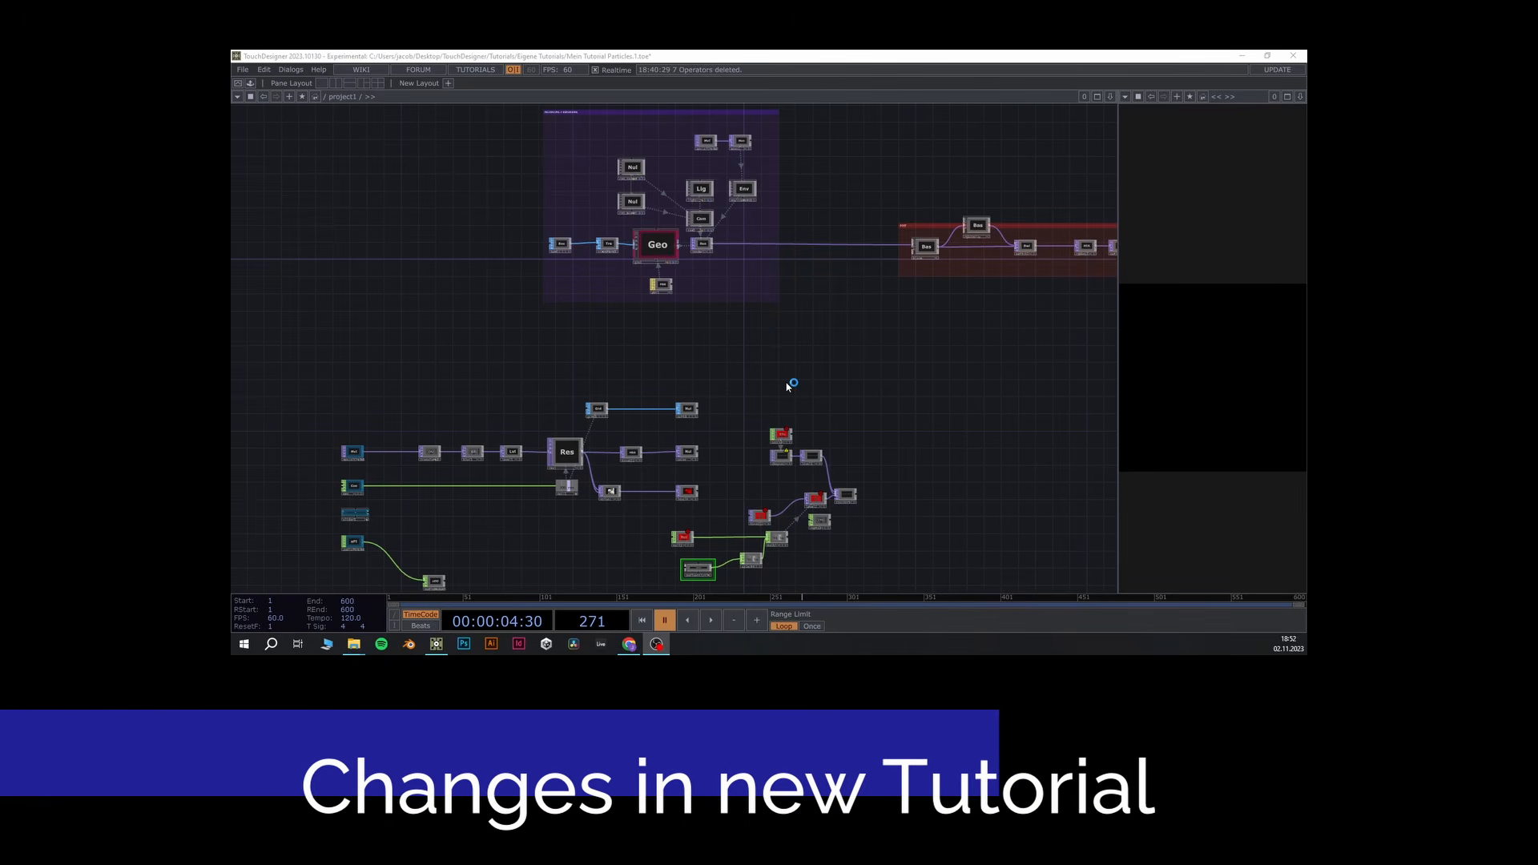
Examine the operator network of the earlier particle project, from its source inputs to the instancing preparation nodes
left_click_drag(778, 375, 778, 352)
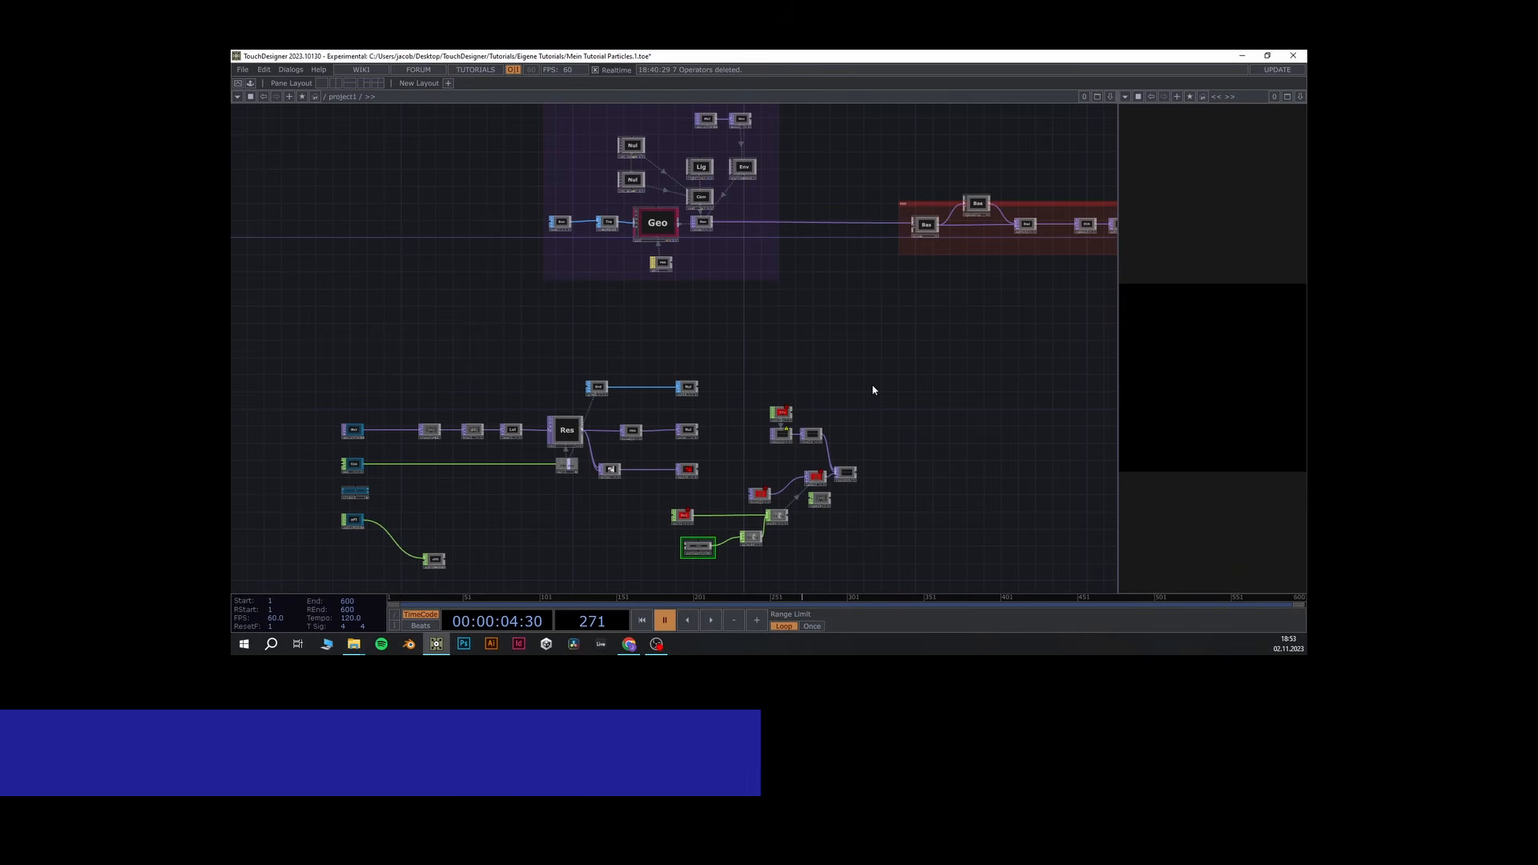
left_click_drag(860, 385, 833, 415)
scroll(738, 446, "up", 2)
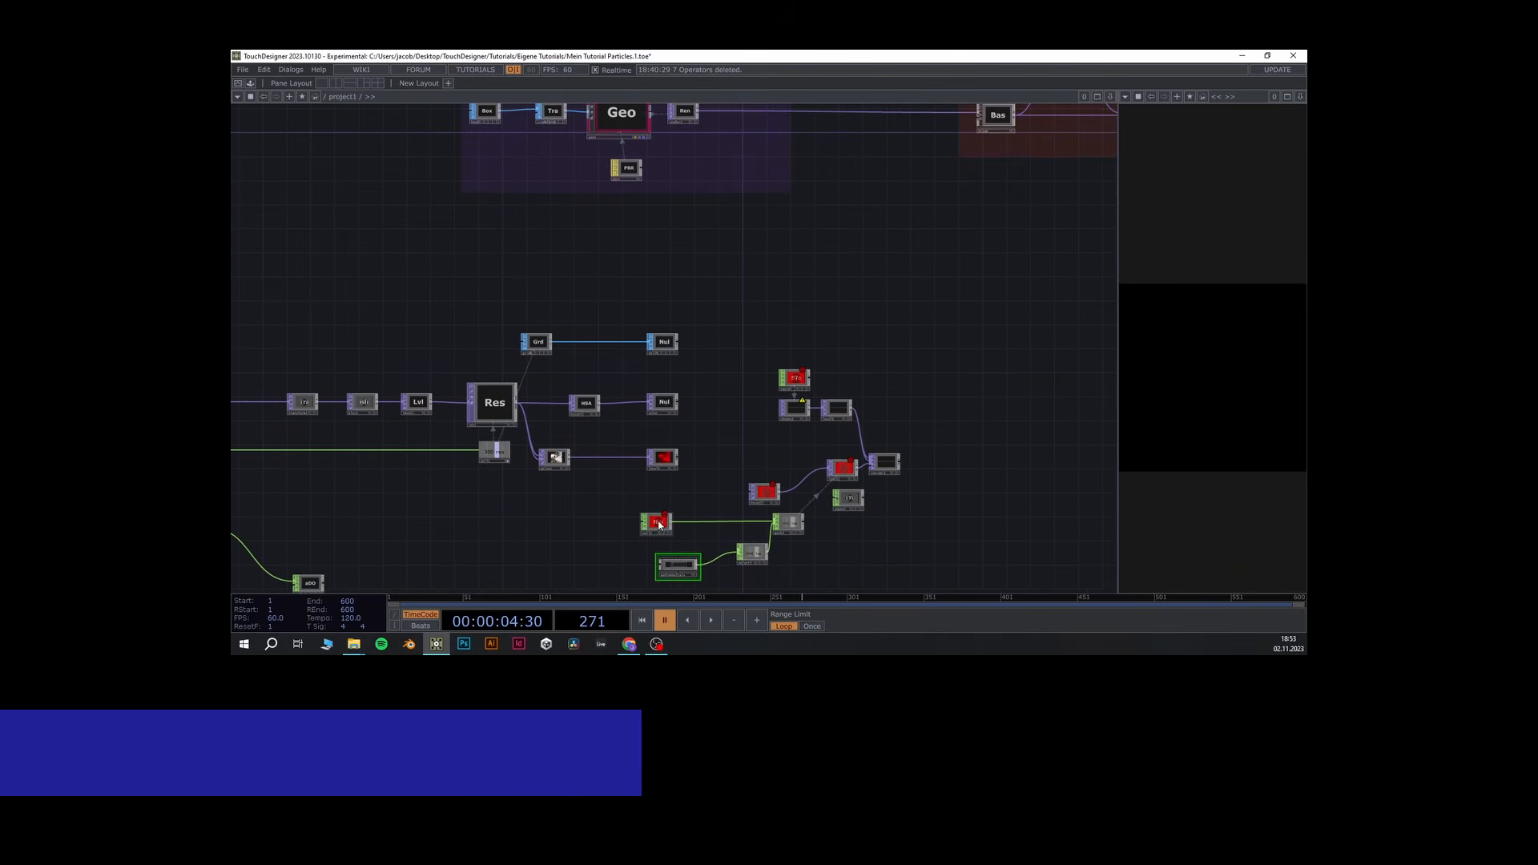
scroll(661, 522, "up", 2)
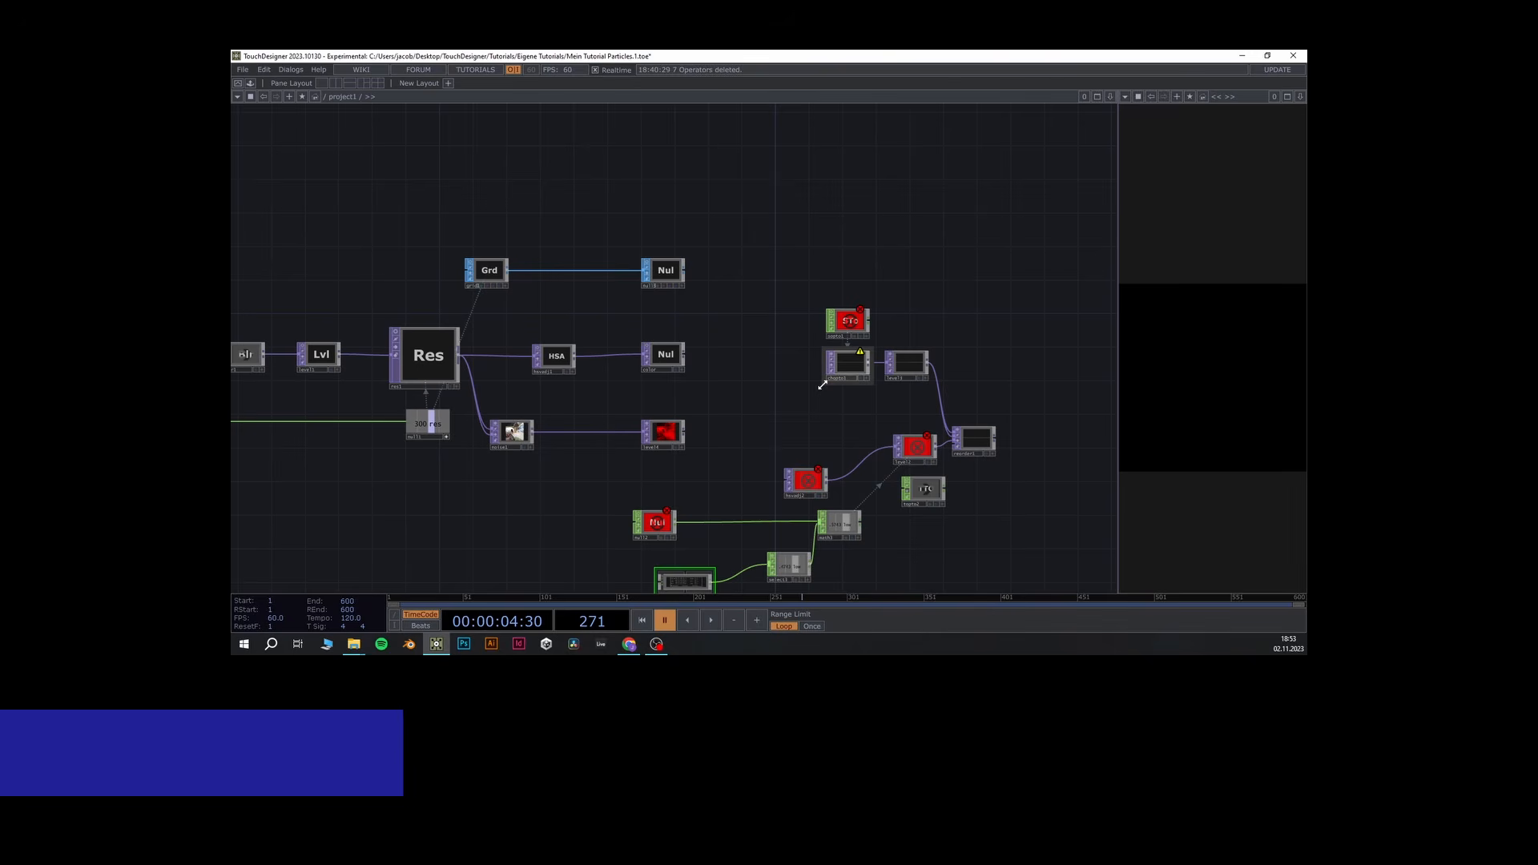
scroll(822, 385, "down", 3)
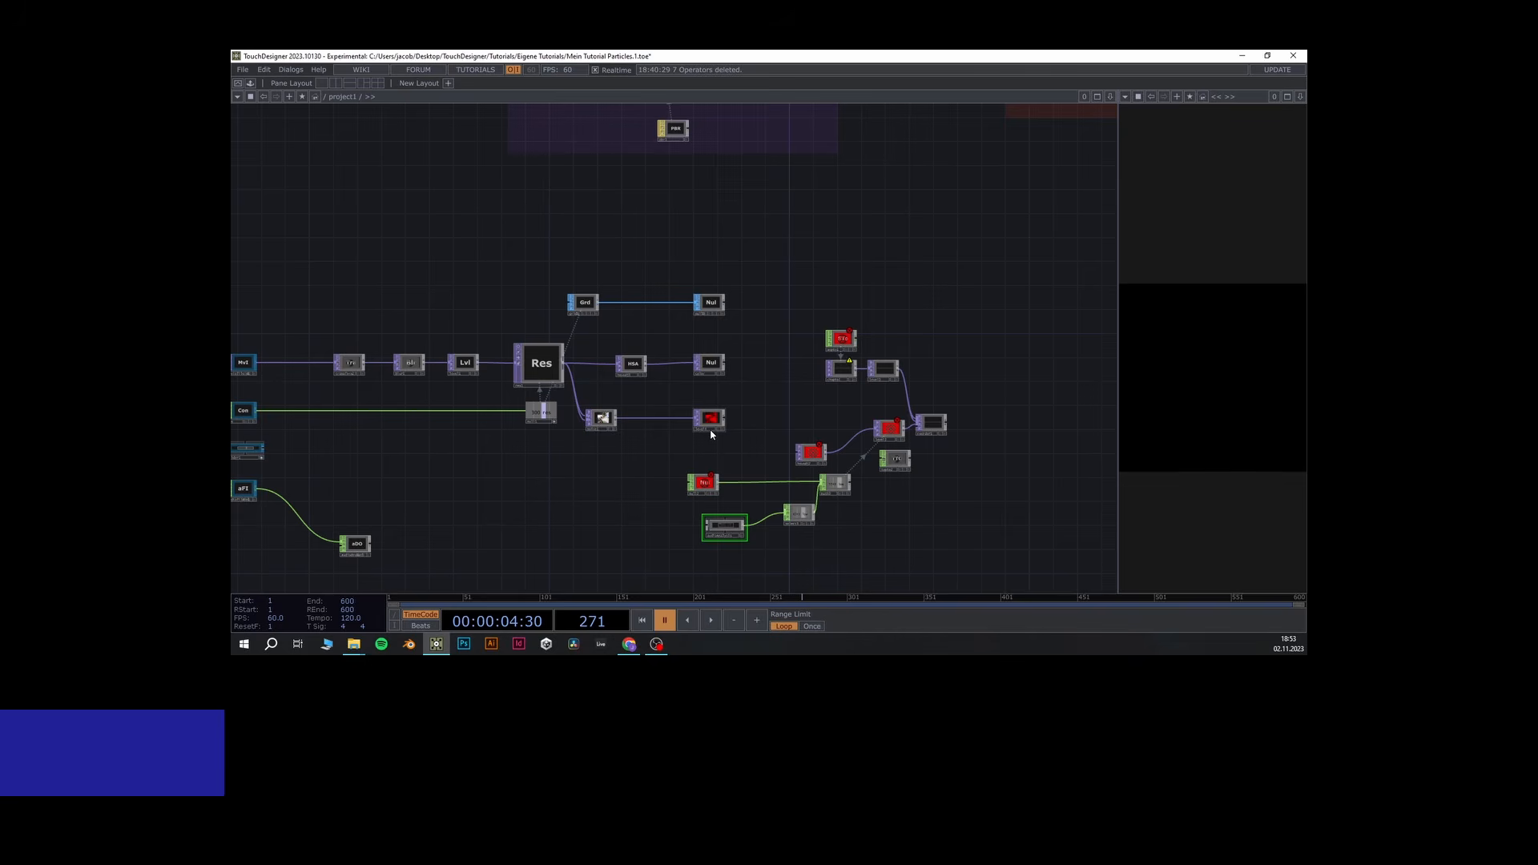
left_click_drag(737, 343, 914, 344)
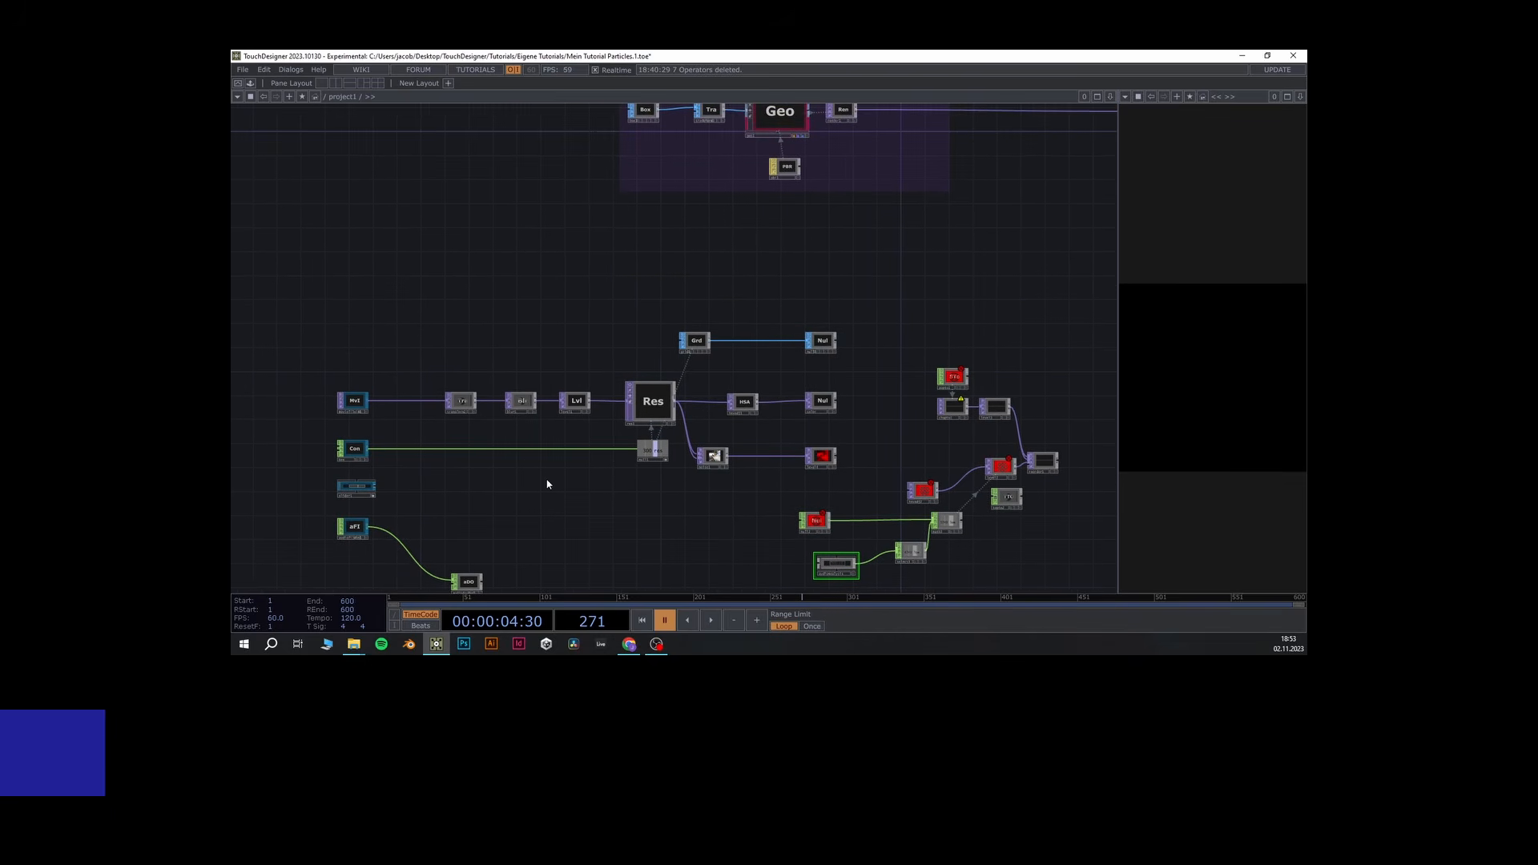
left_click_drag(684, 556, 676, 522)
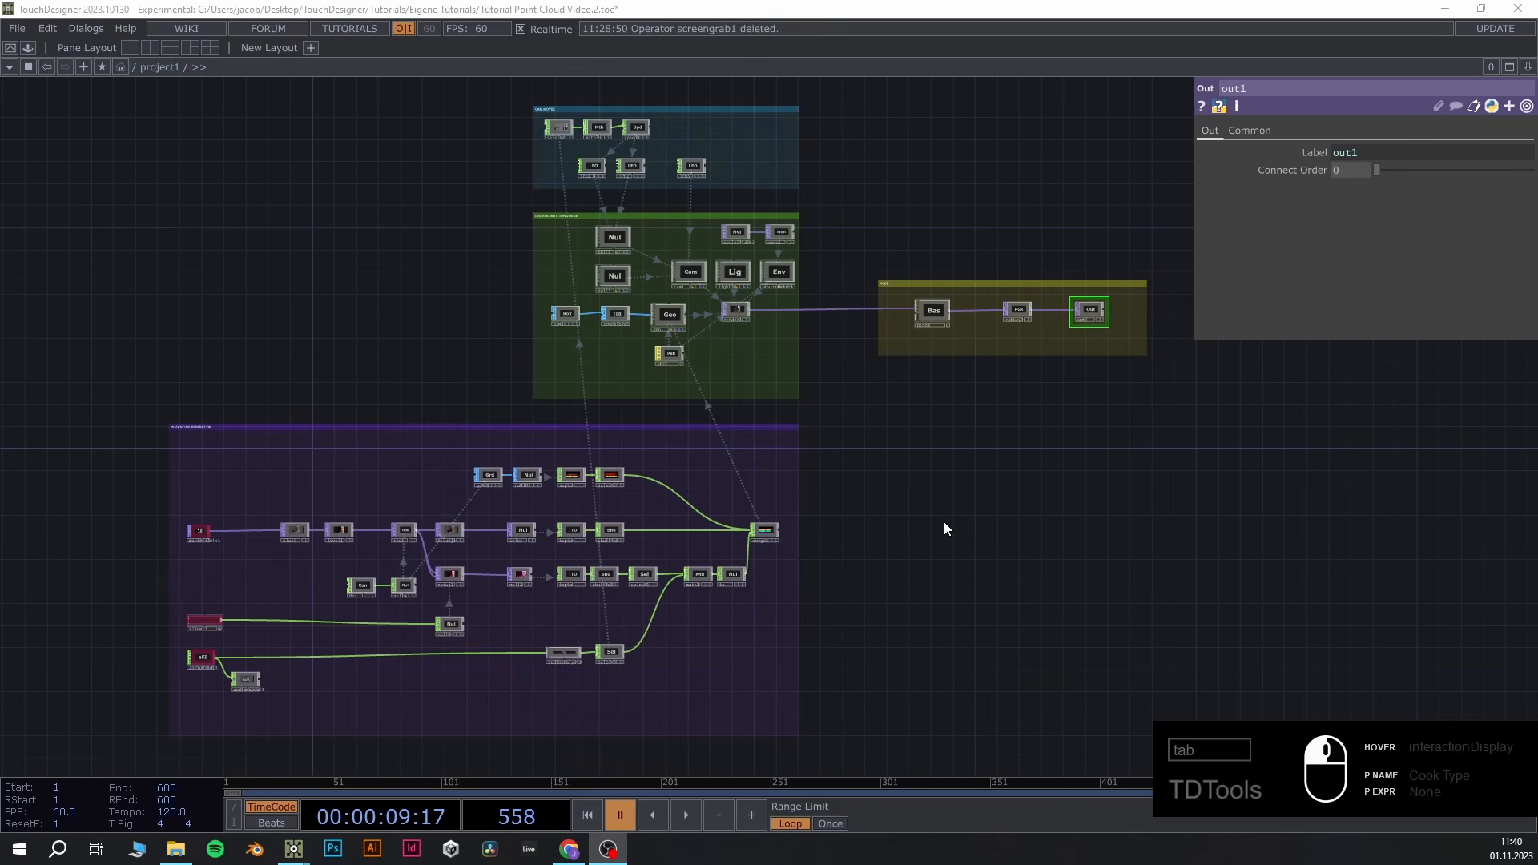
Examine the instancing preparation section of the point cloud project, including its movie, slider and audio inputs
left_click_drag(980, 556, 1155, 514)
scroll(1095, 526, "up", 3)
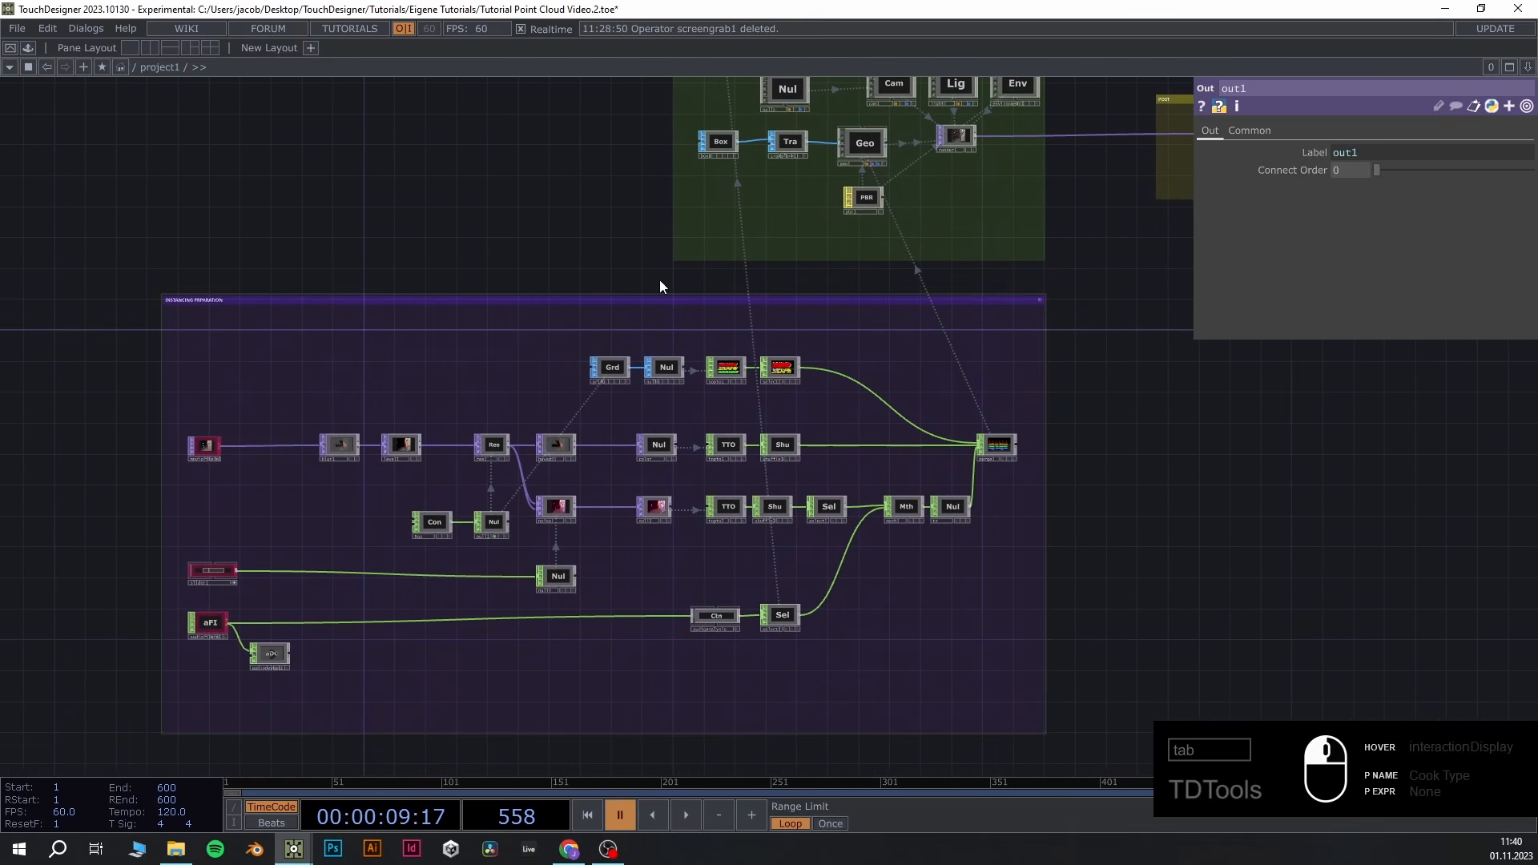
scroll(269, 355, "up", 6)
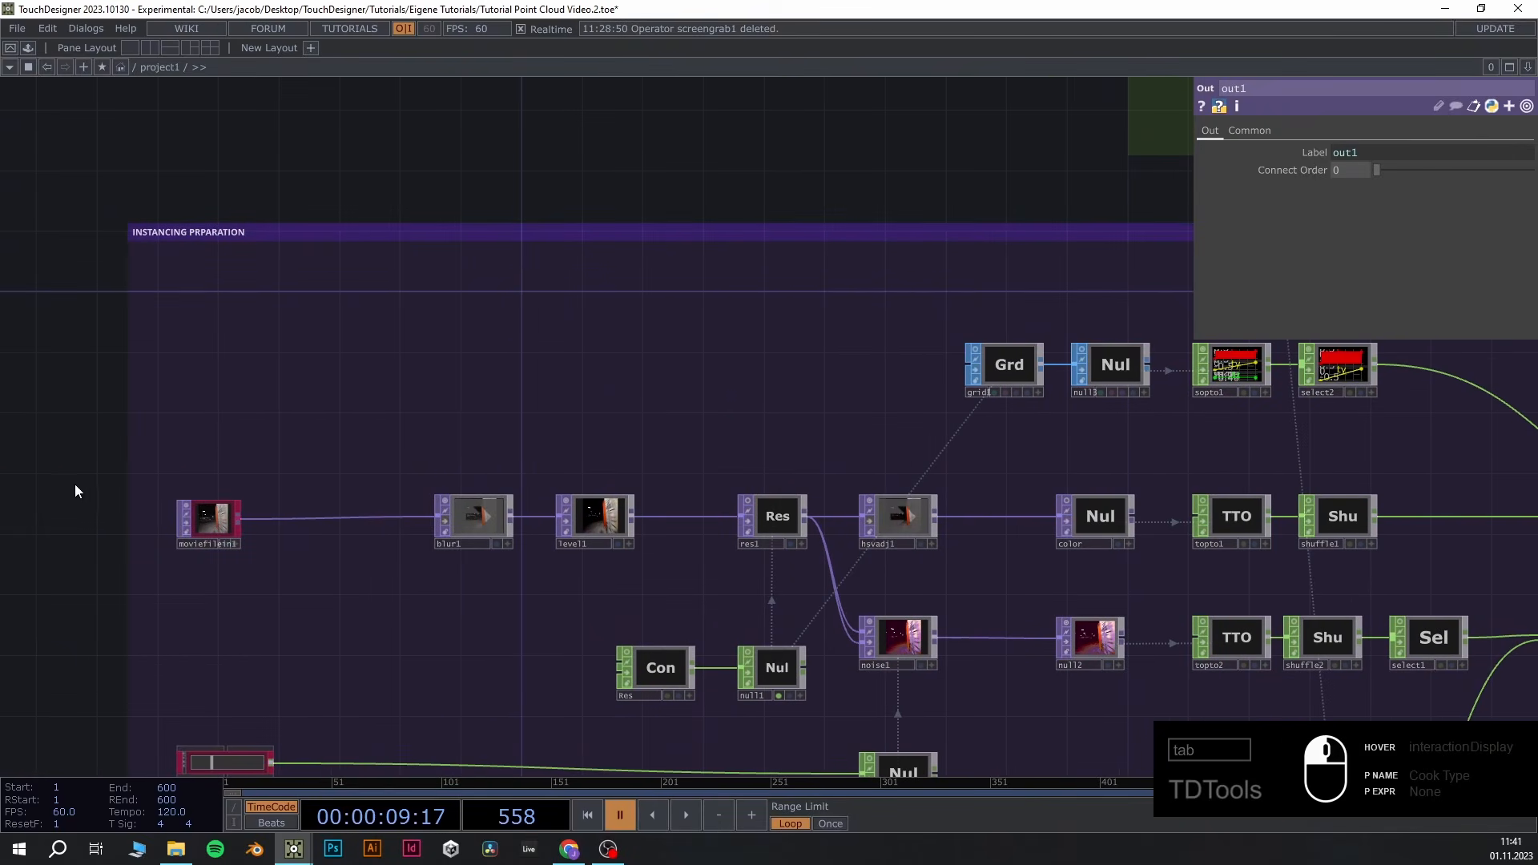
left_click_drag(75, 468, 110, 234)
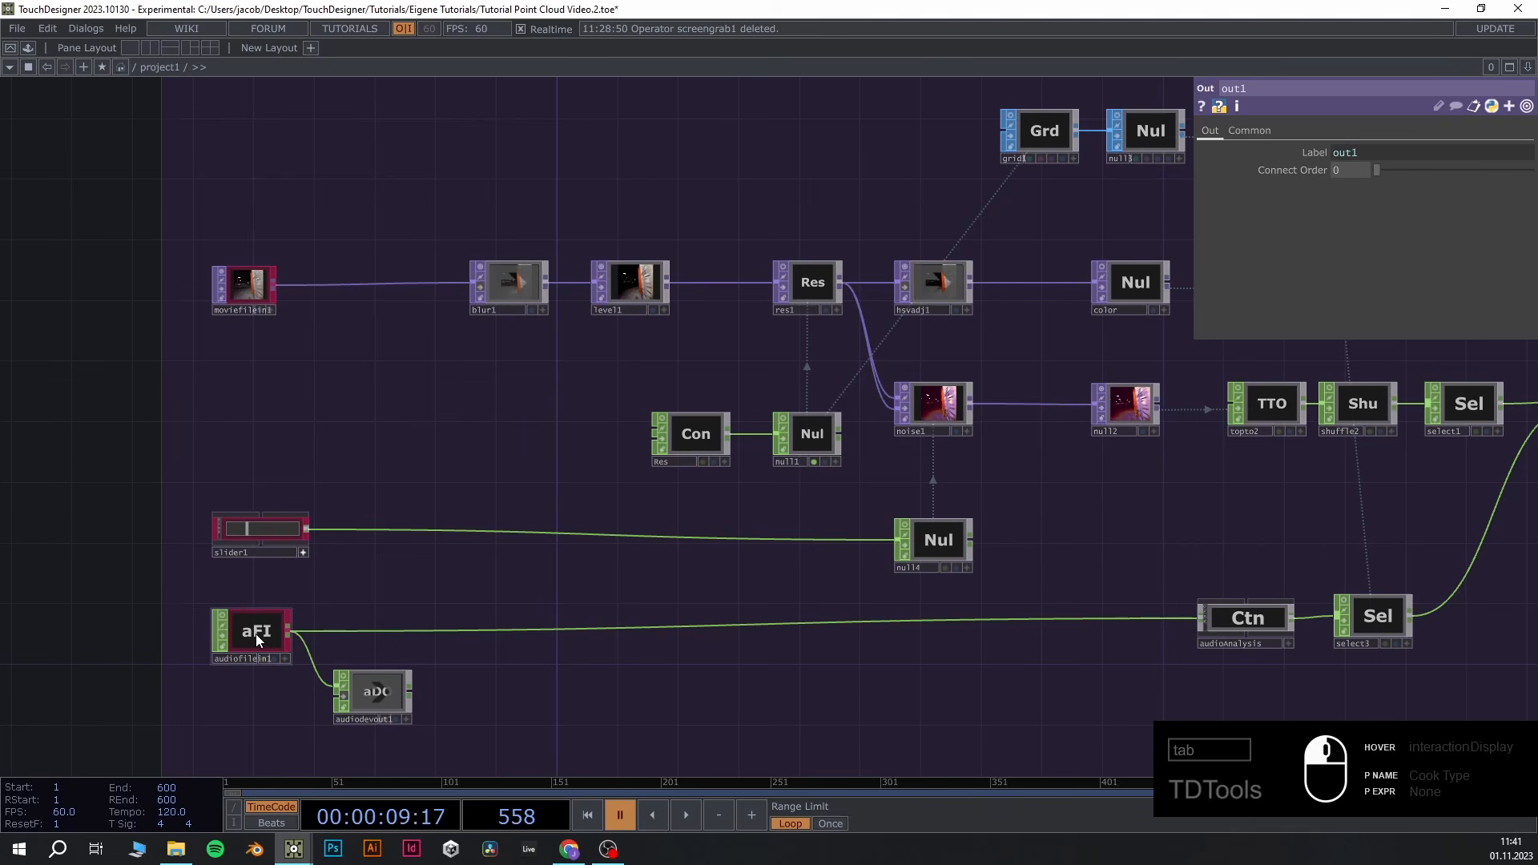
scroll(335, 567, "down", 5)
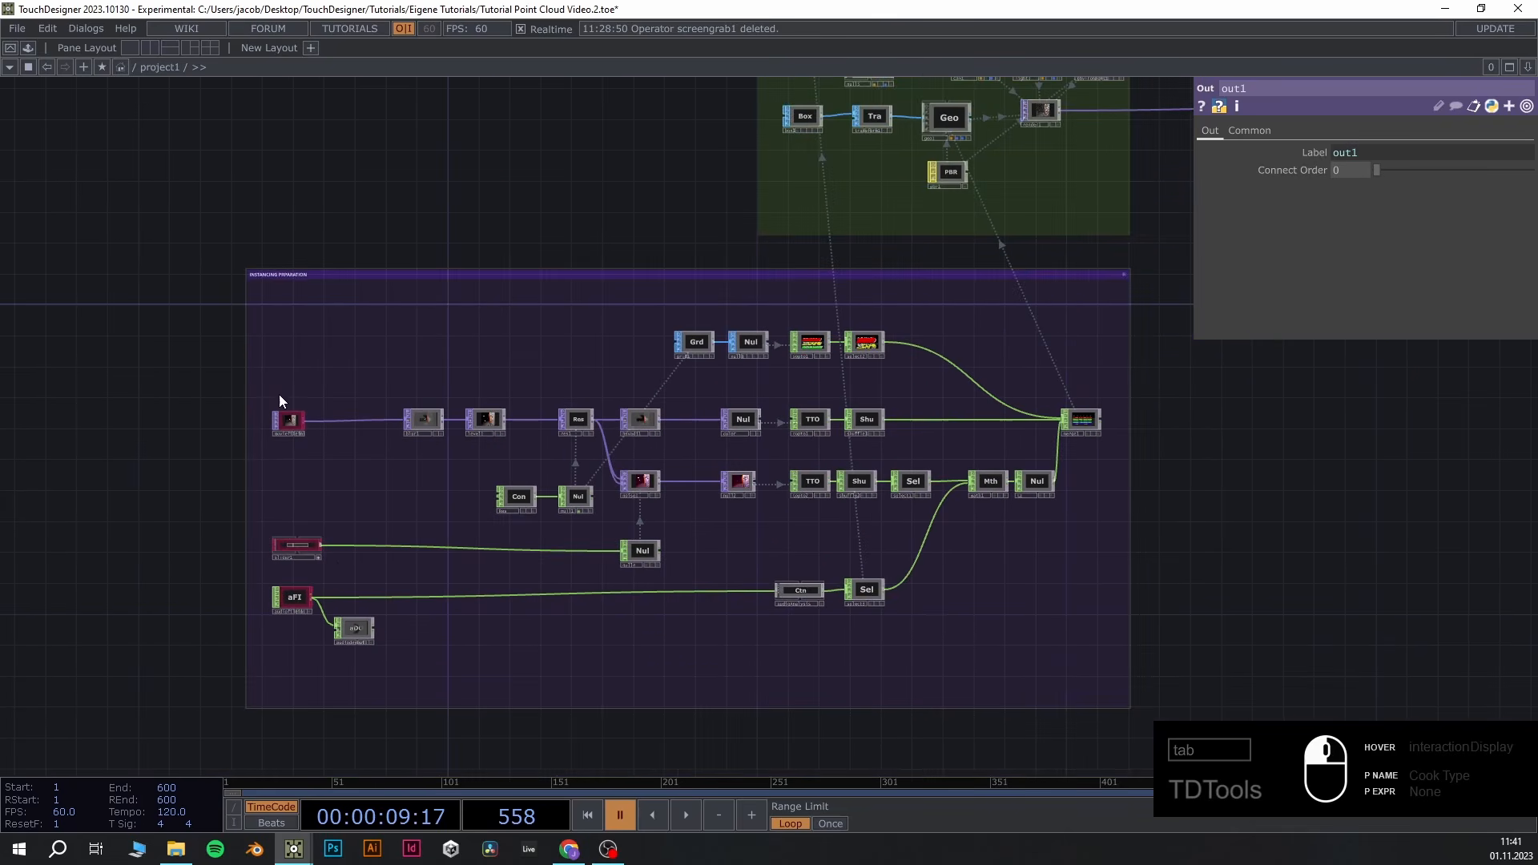
Examine the instancing and rendering, cam mover and post sections of the point cloud network
left_click_drag(1141, 474, 905, 741)
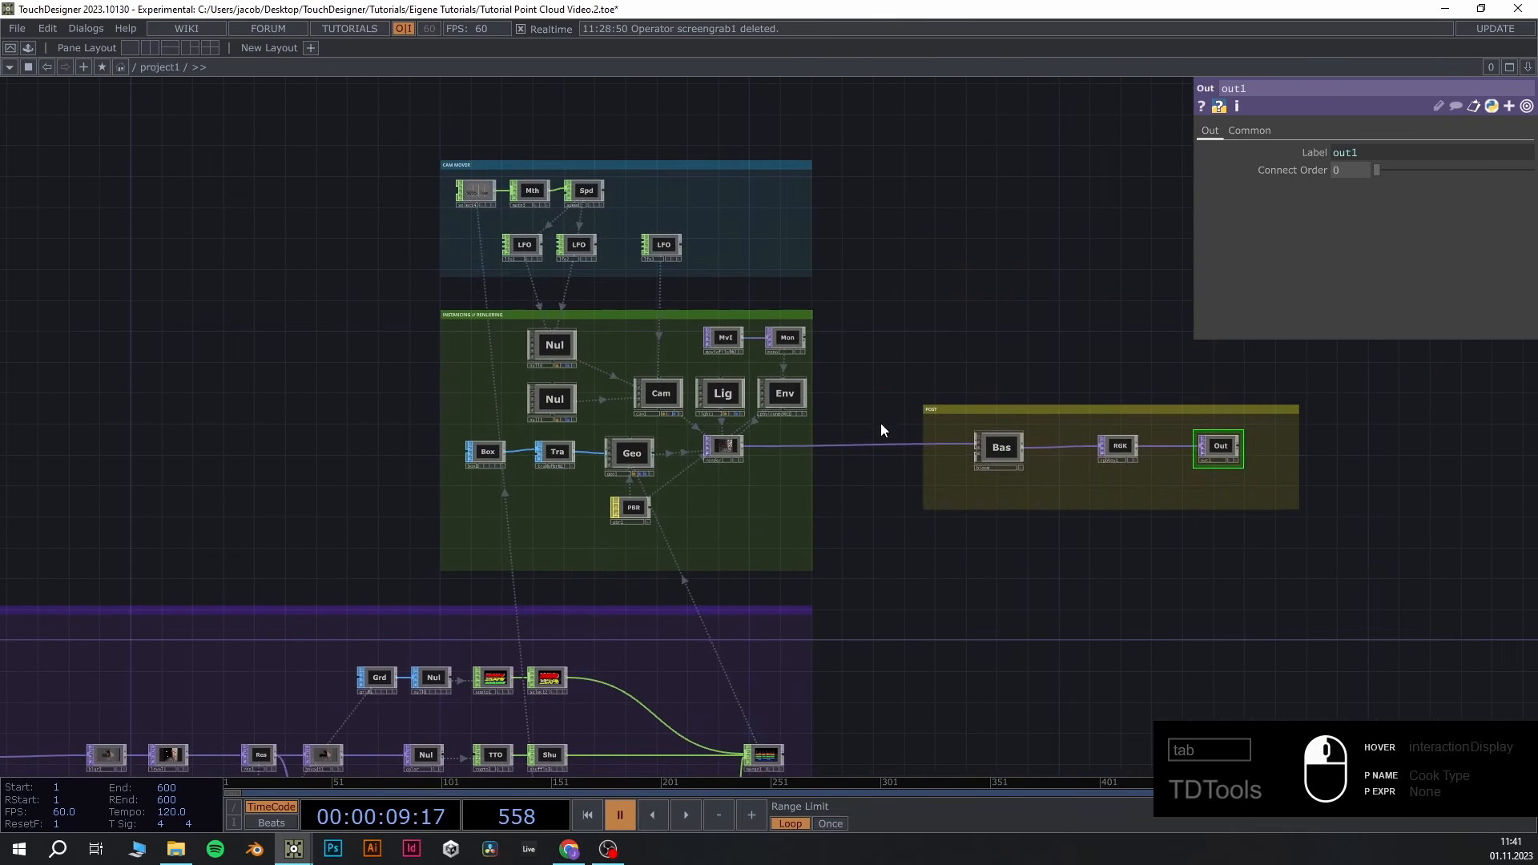
scroll(867, 409, "up", 5)
scroll(866, 408, "up", 1)
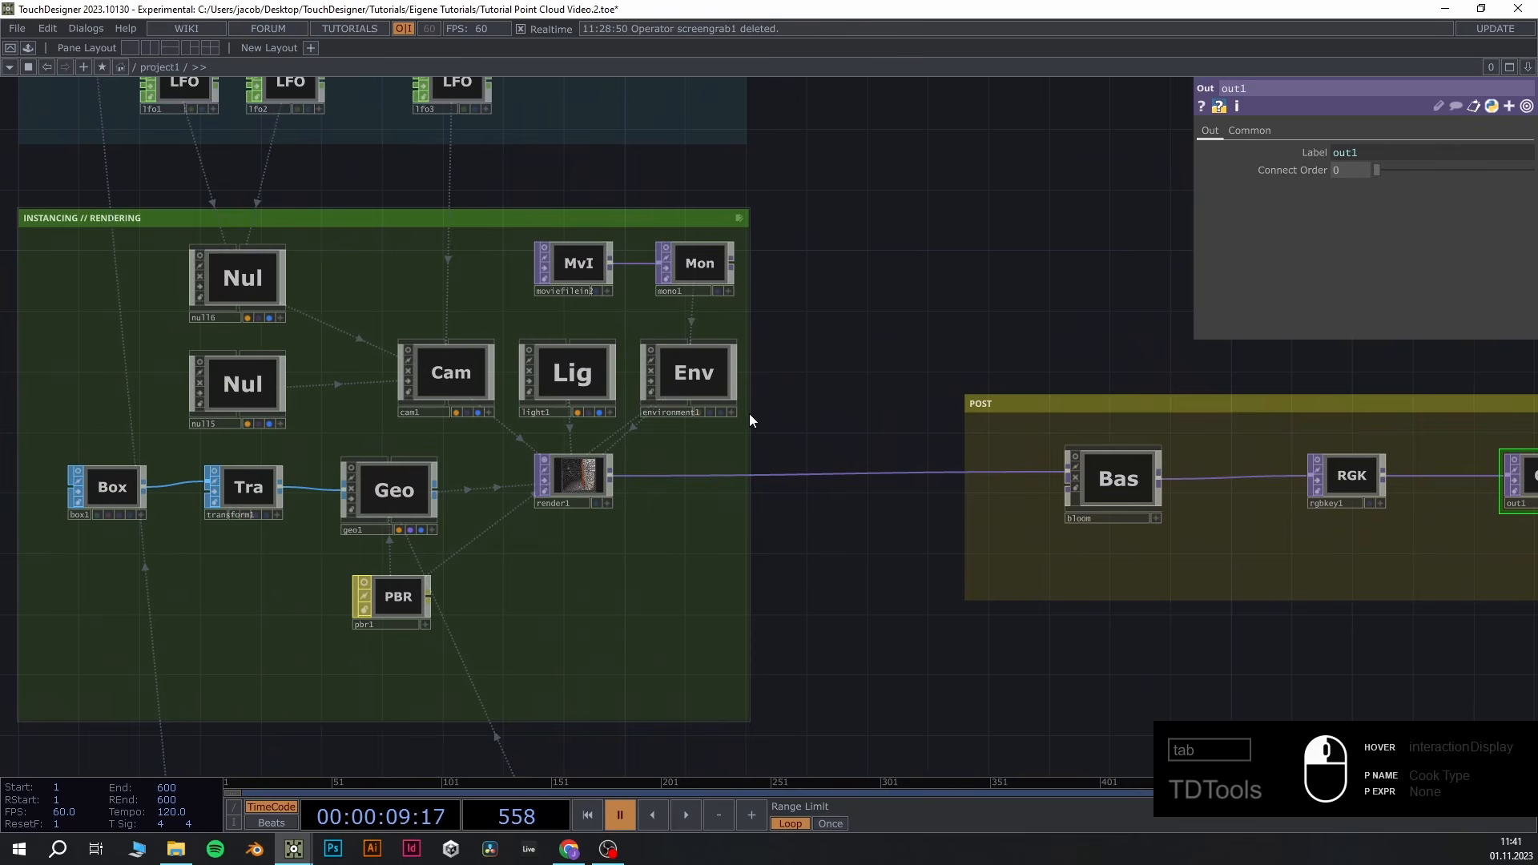
left_click_drag(903, 251, 1046, 469)
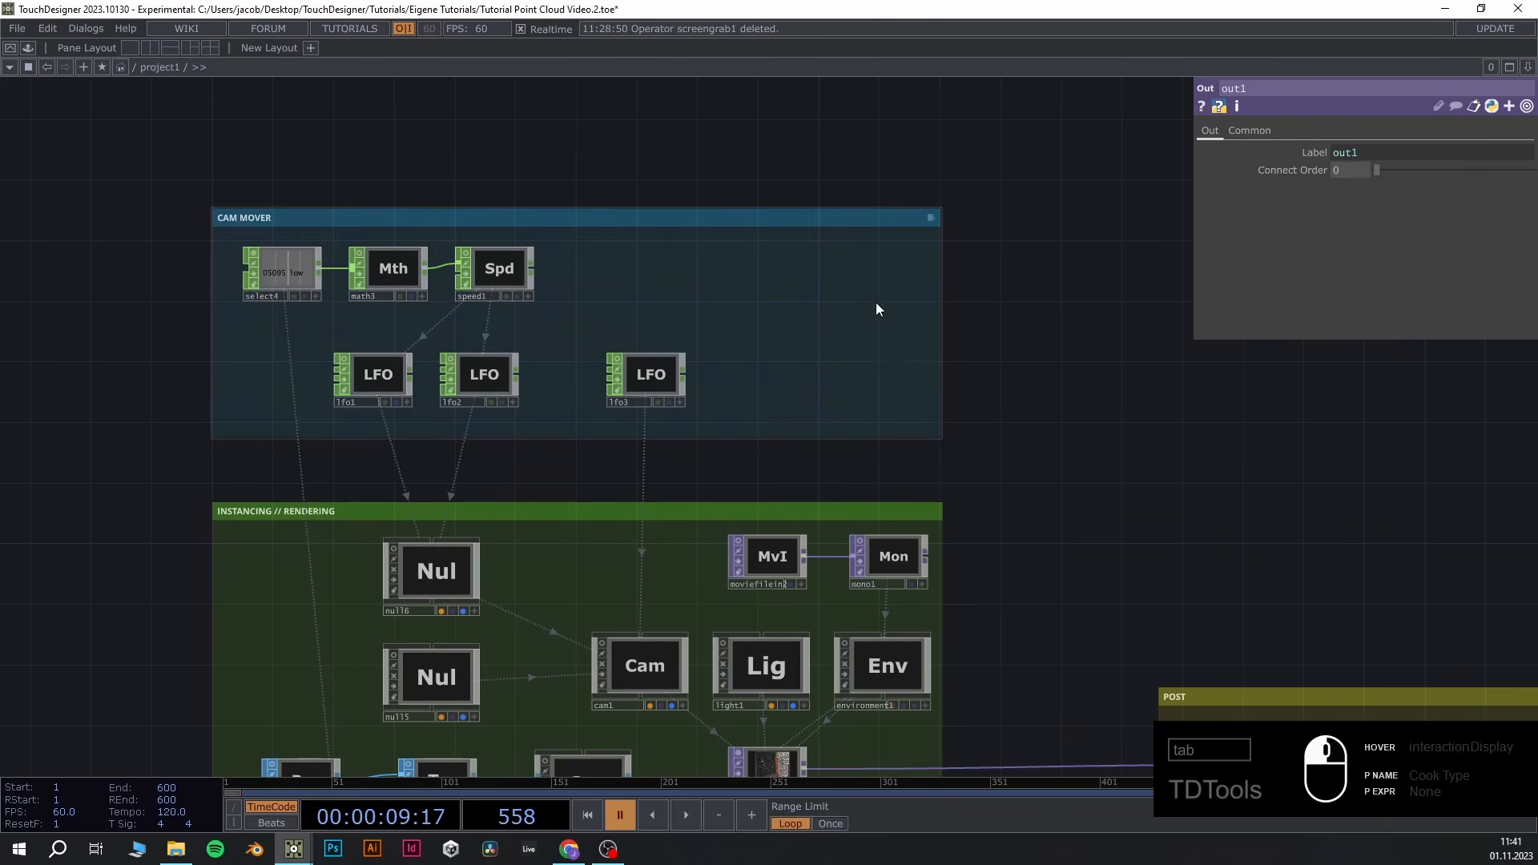
scroll(1093, 455, "down", 2)
left_click_drag(1099, 473, 497, 285)
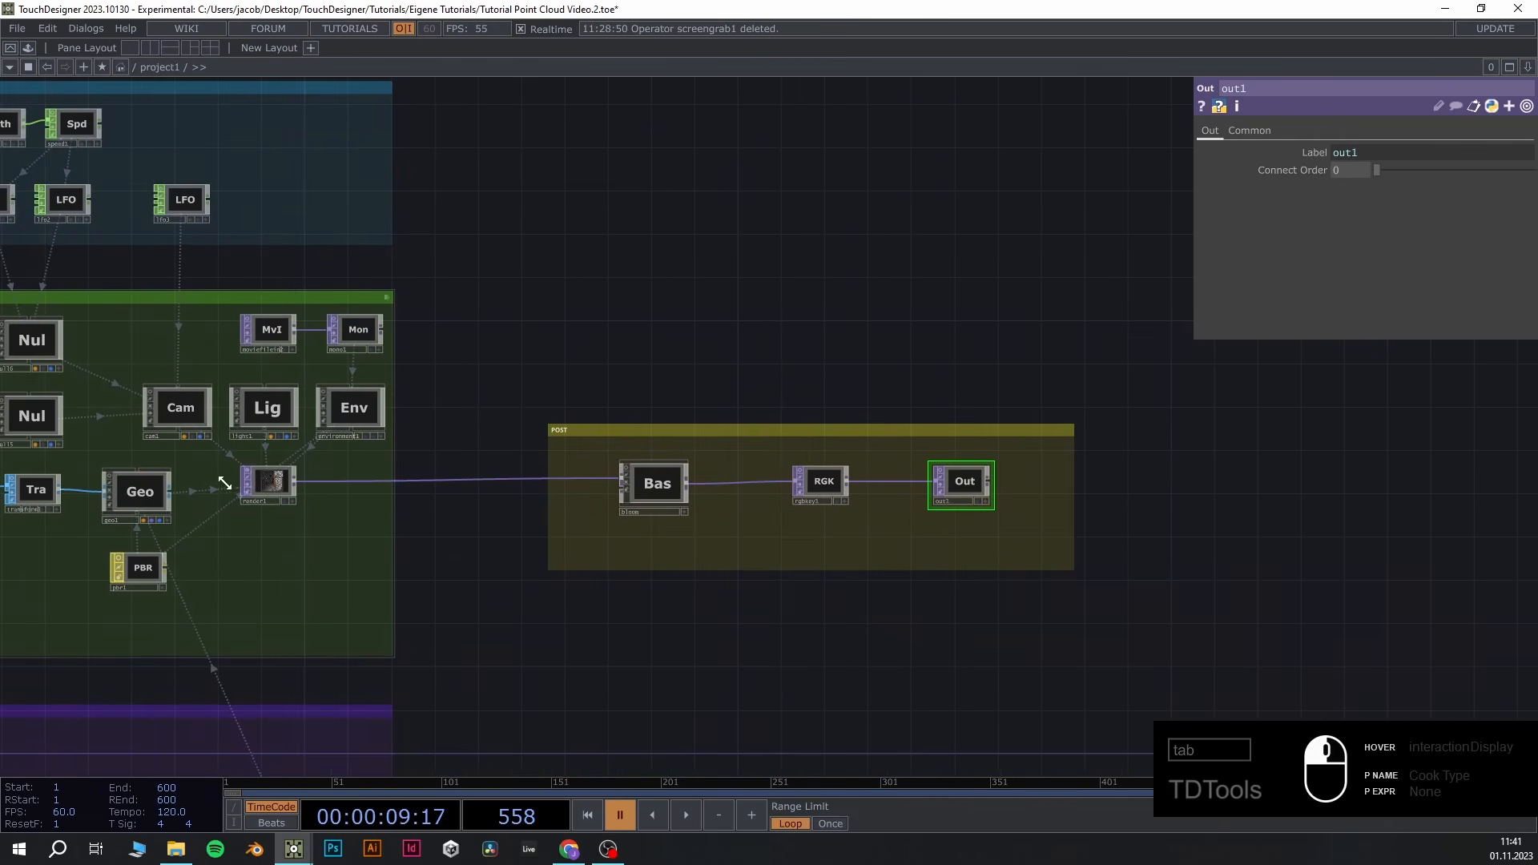
scroll(248, 486, "up", 3)
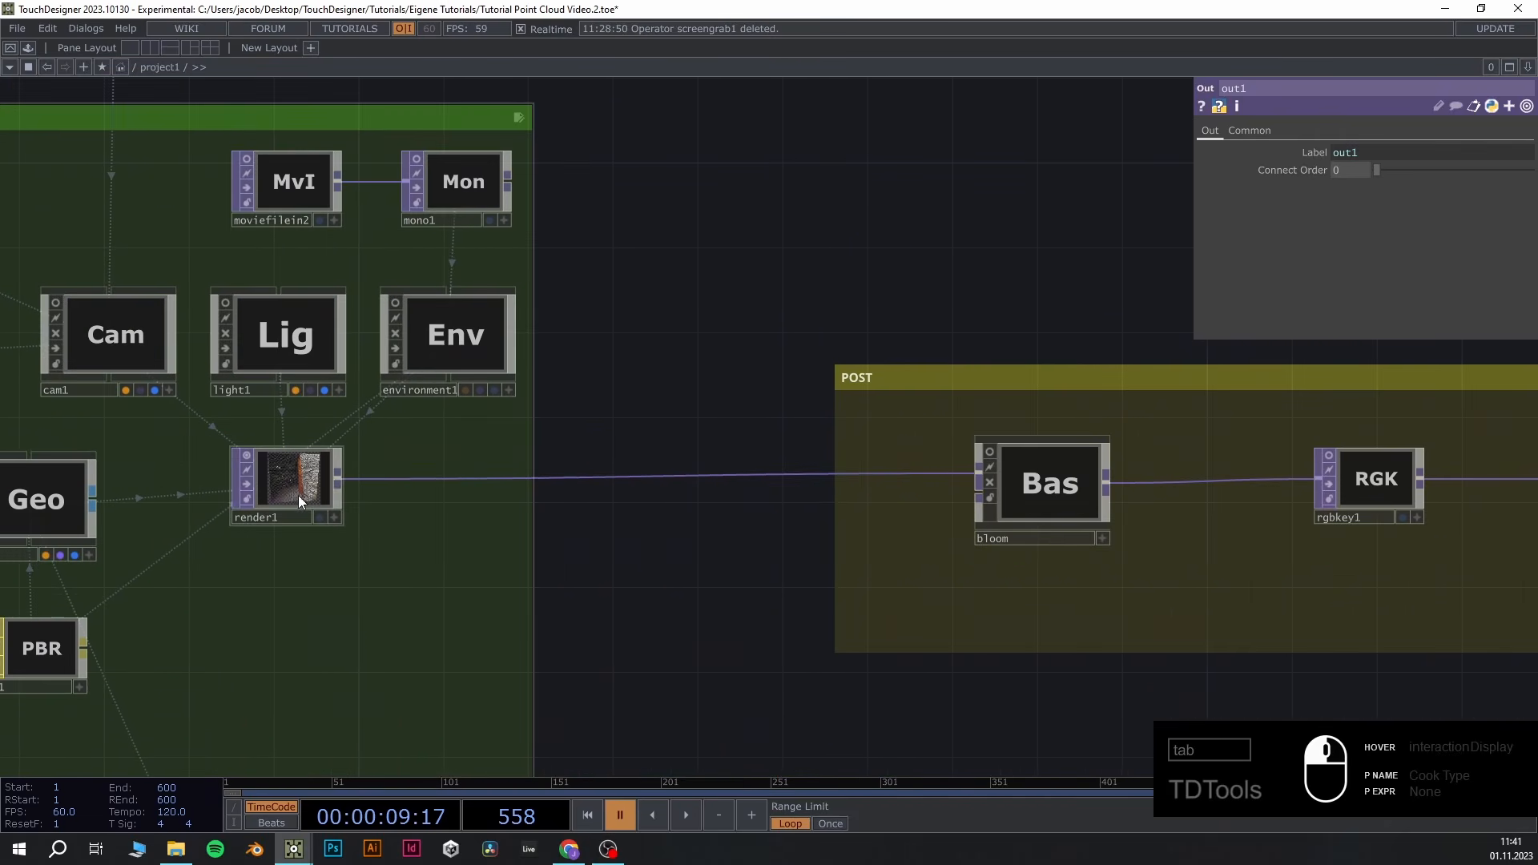
left_click_drag(1037, 676, 495, 638)
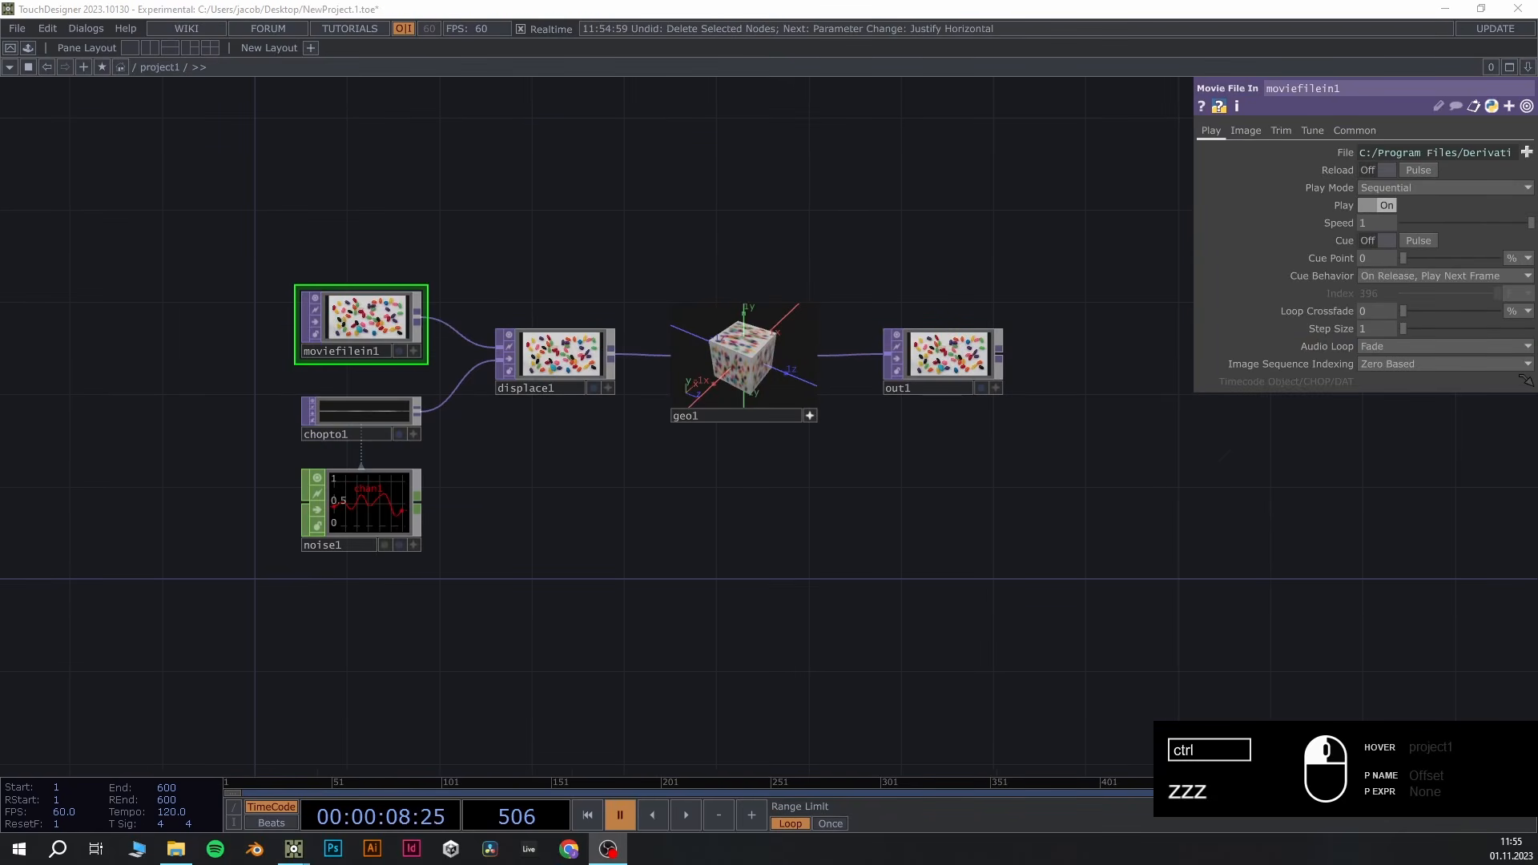
Delete all the default operators from the new project's network
left_click(815, 493)
left_click_drag(232, 187, 1053, 664)
key("Delete")
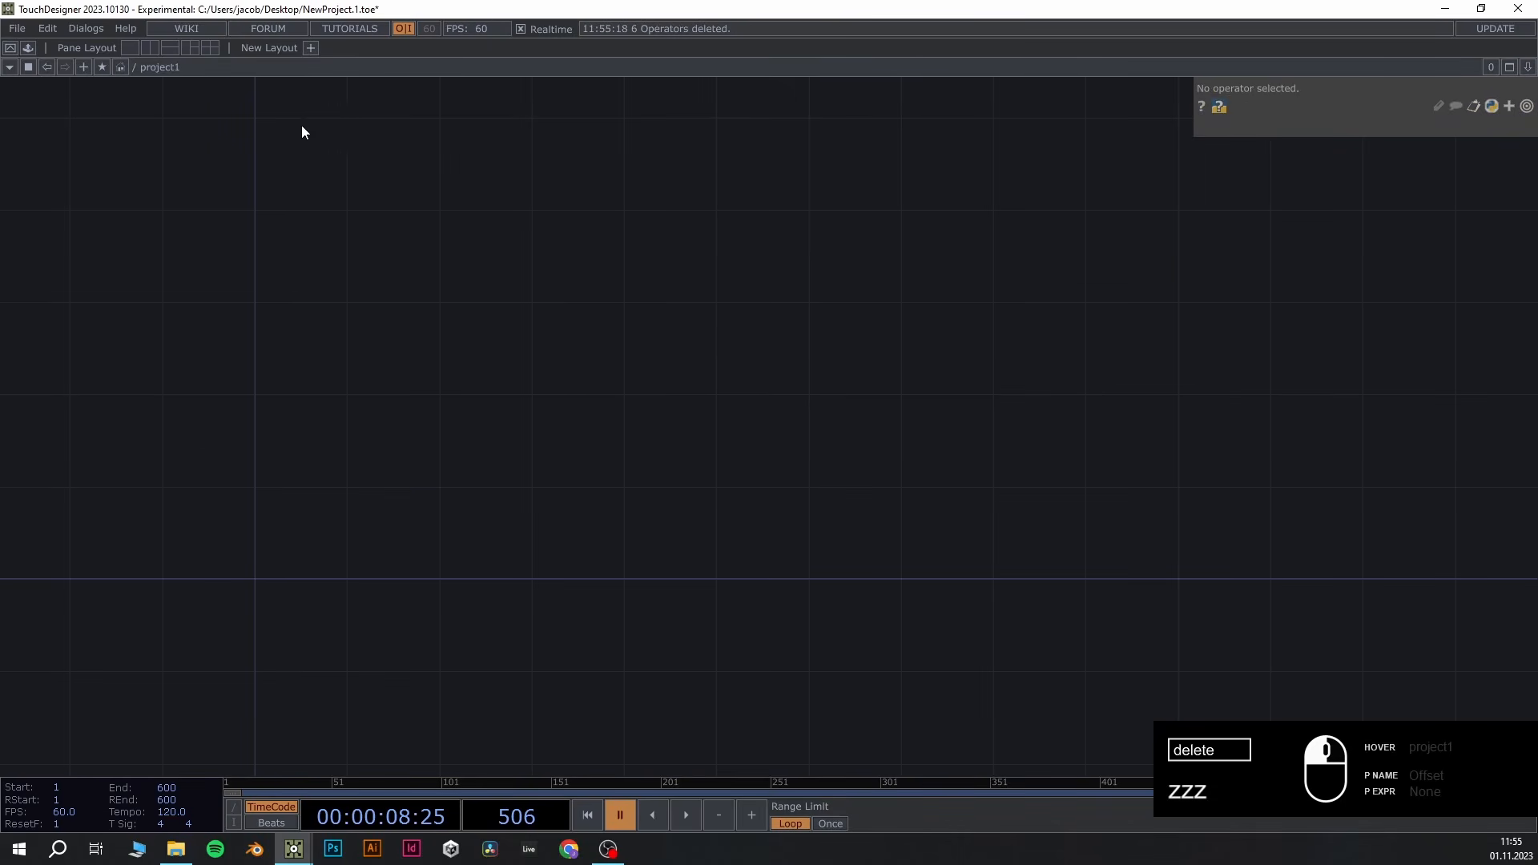
Split the workspace into two side-by-side panes and make the narrower one a TOP Viewer
left_click(152, 48)
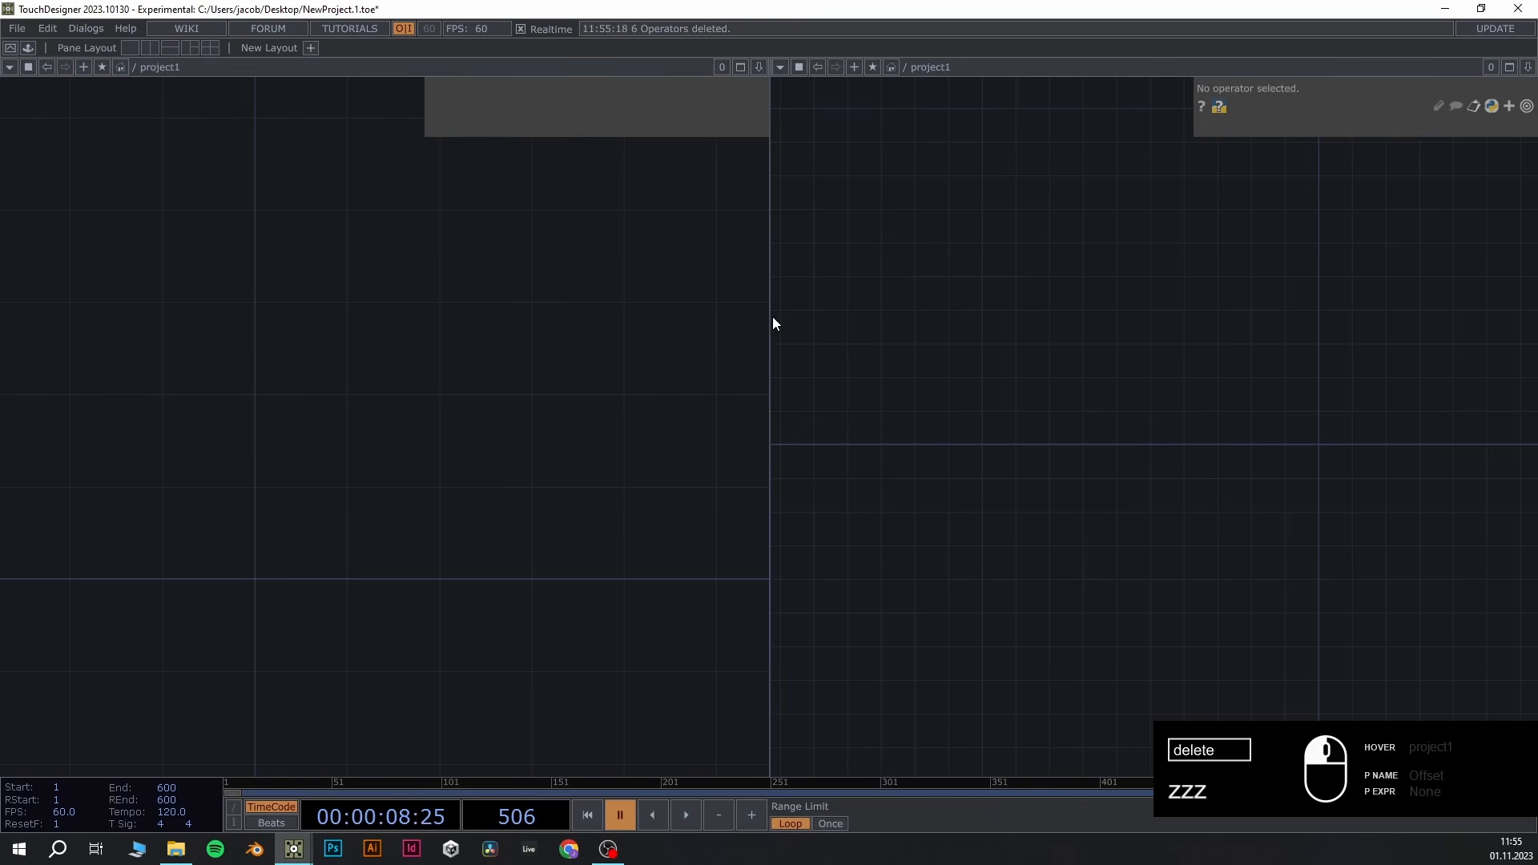
left_click_drag(776, 316, 1088, 338)
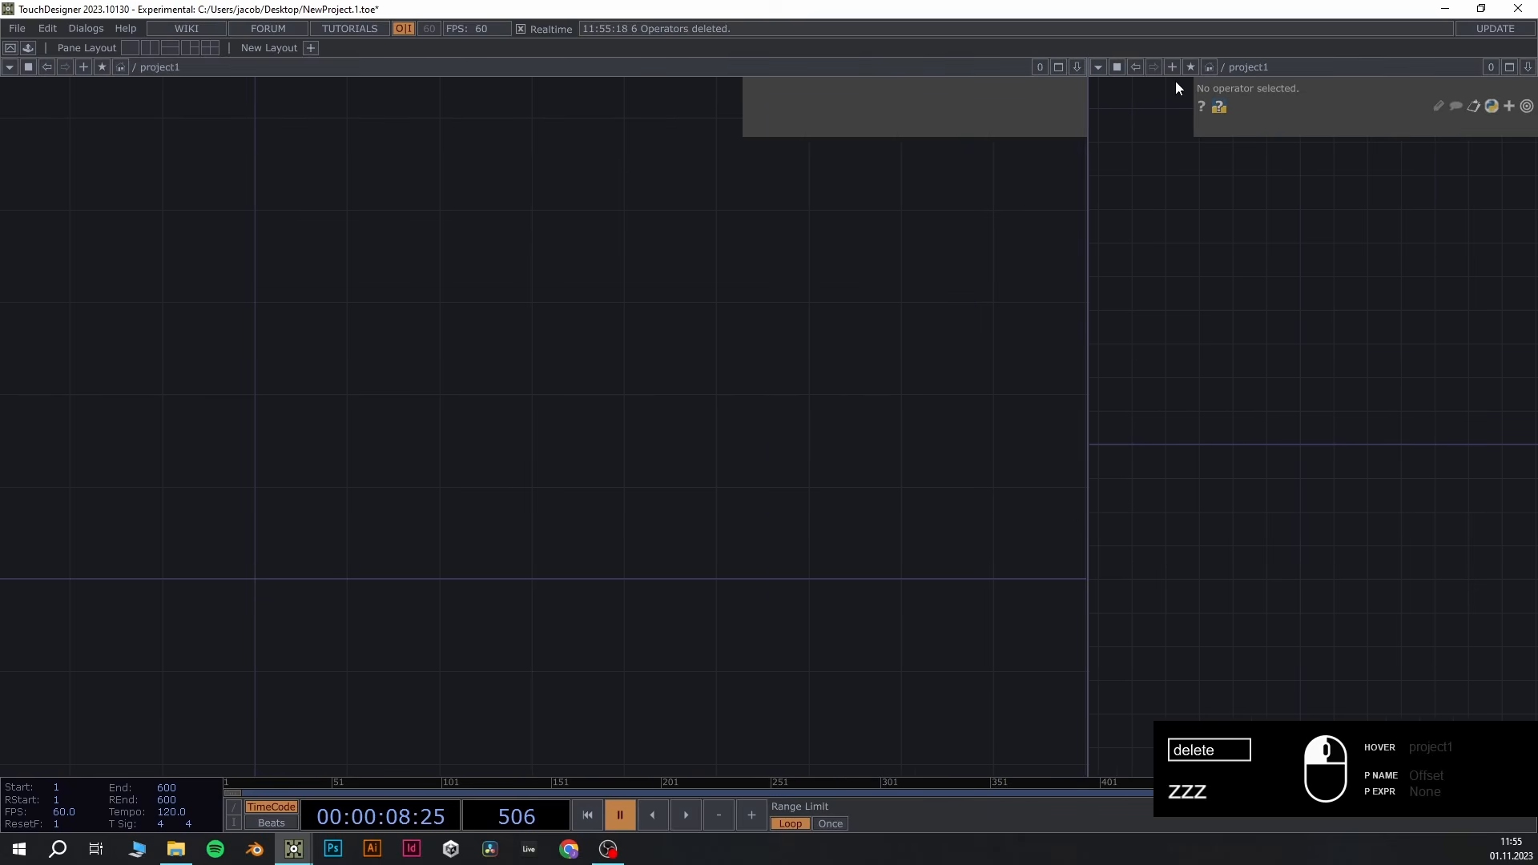
left_click(1099, 68)
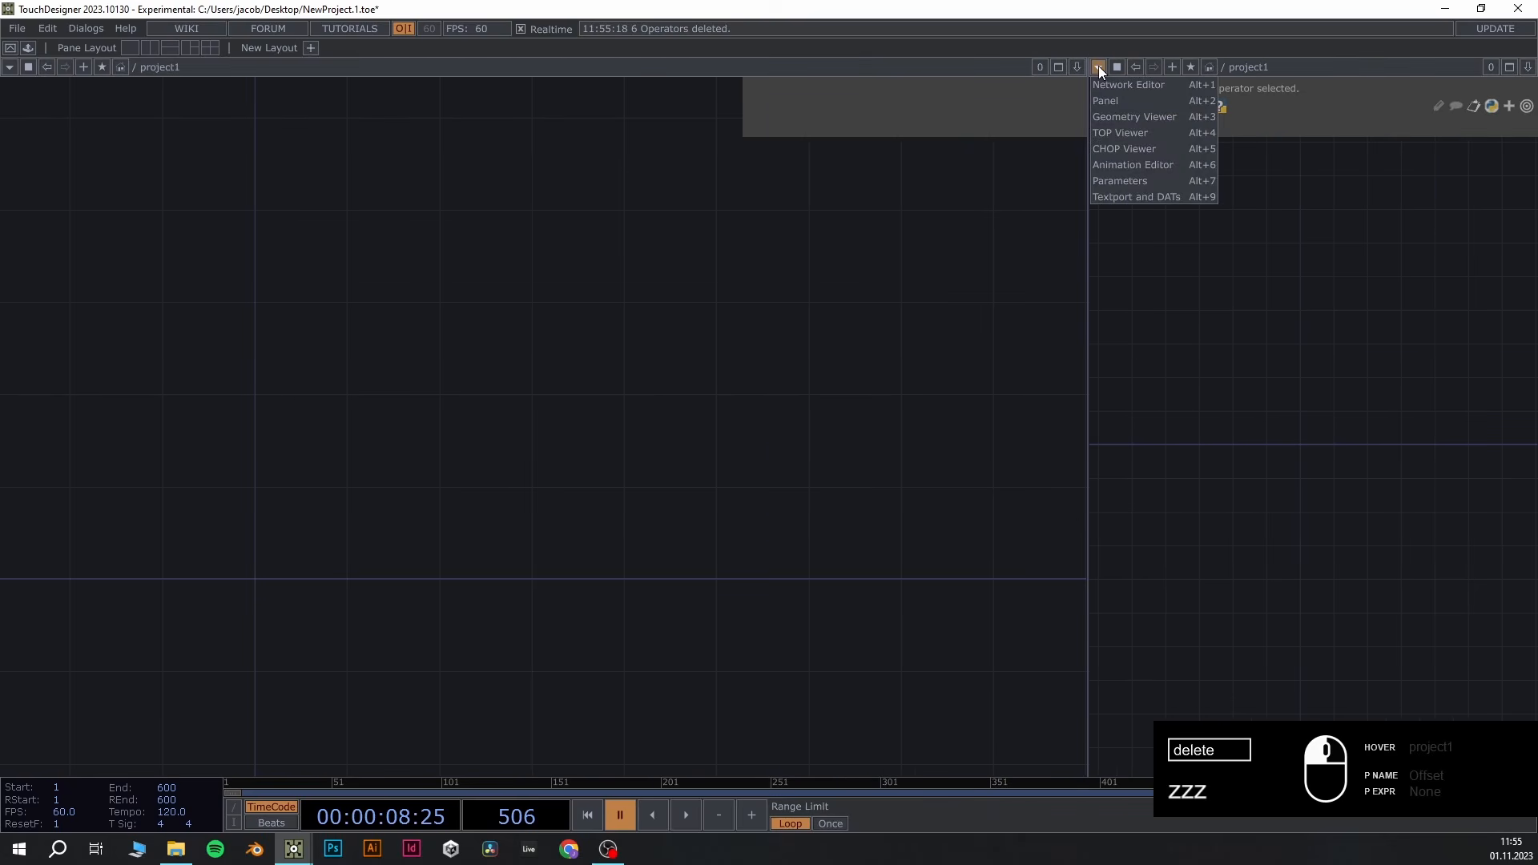
left_click(1154, 135)
key("Tab")
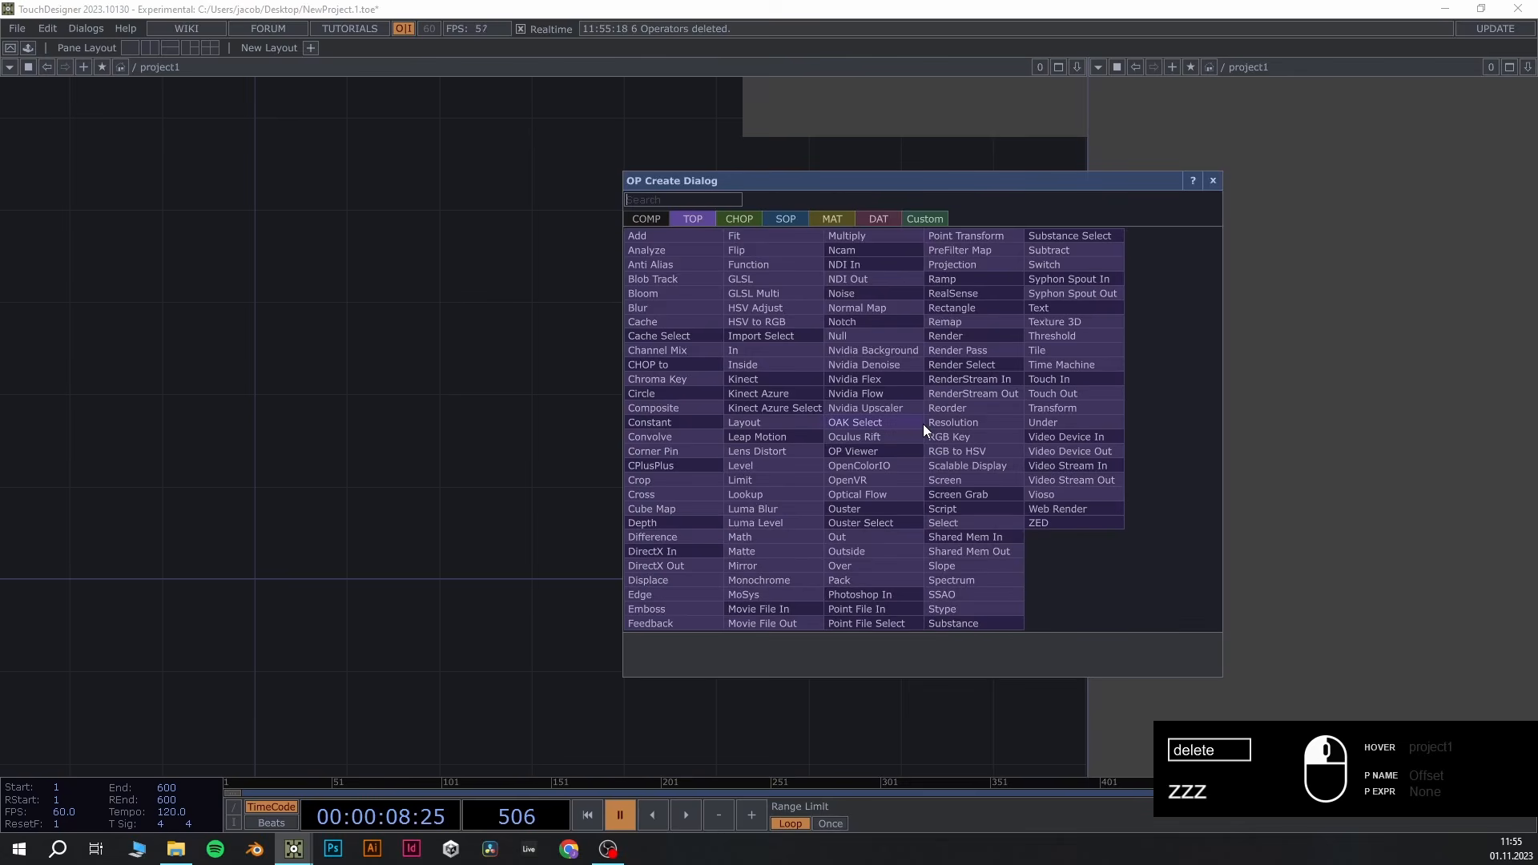
type("out")
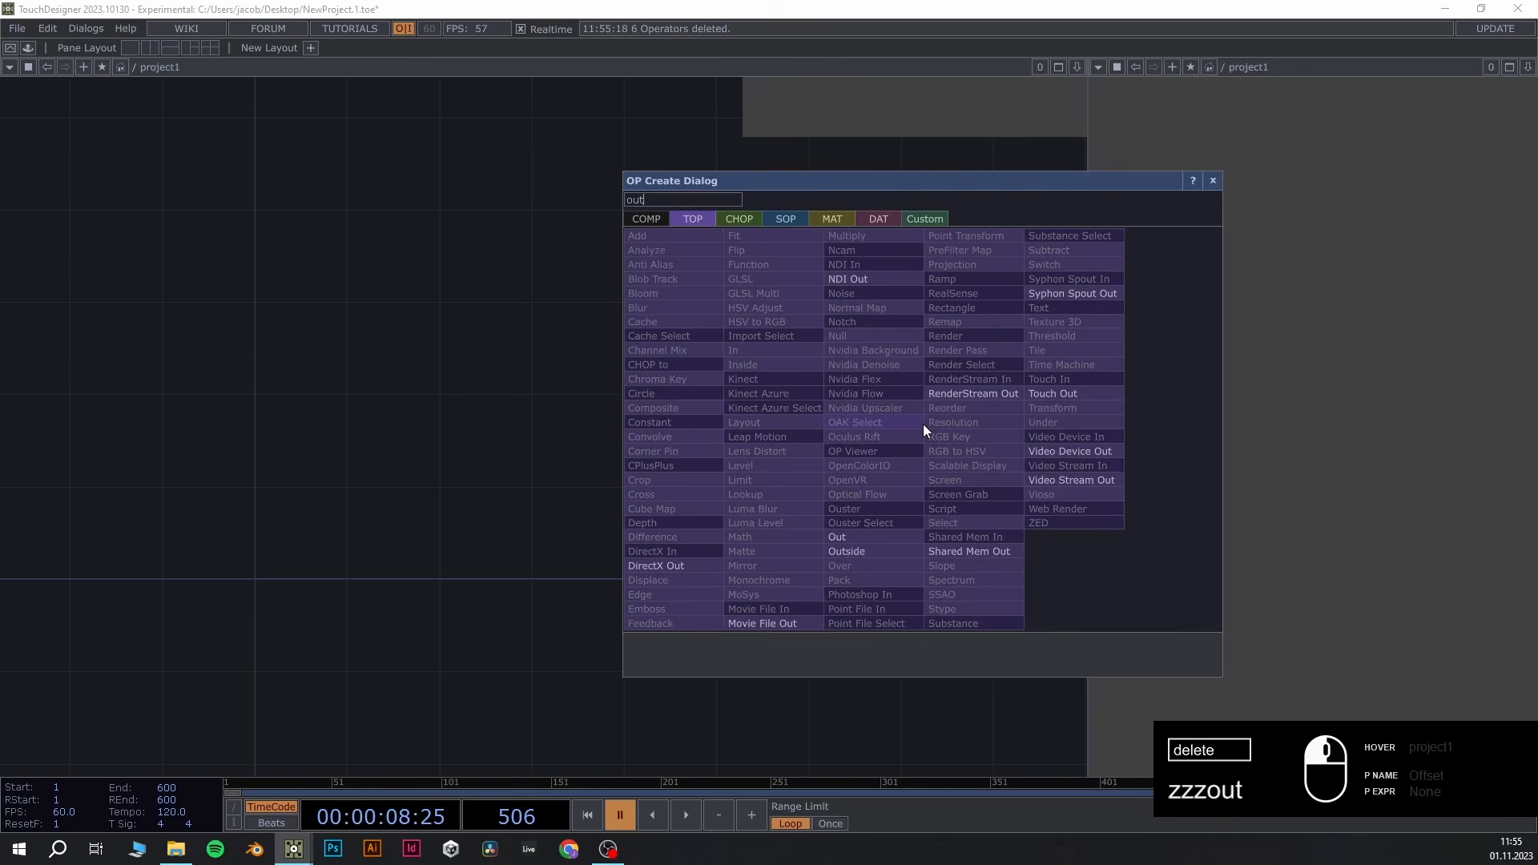
left_click(550, 367)
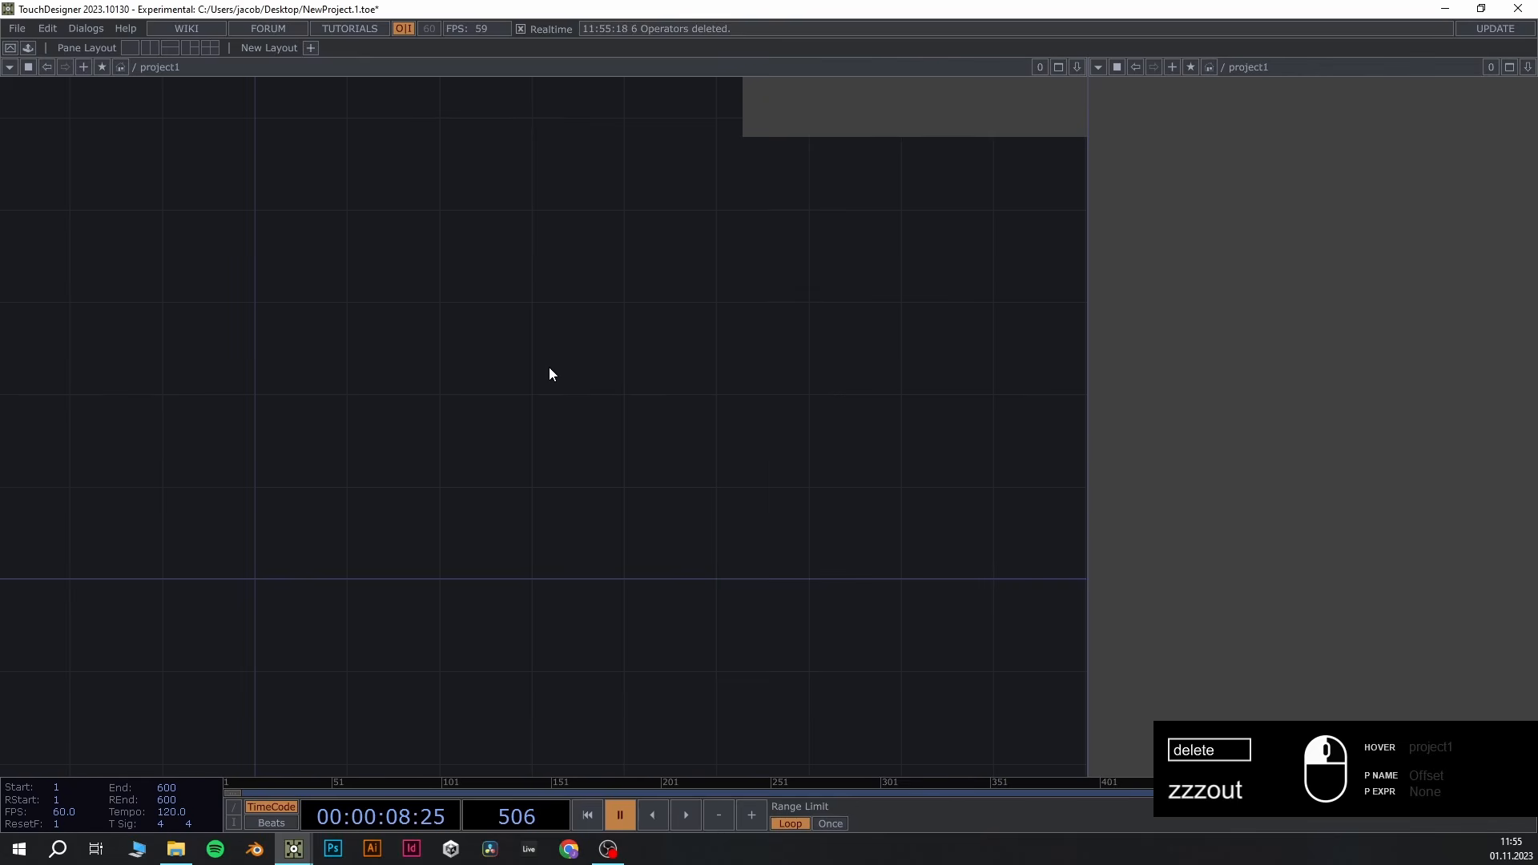
double_click(609, 357)
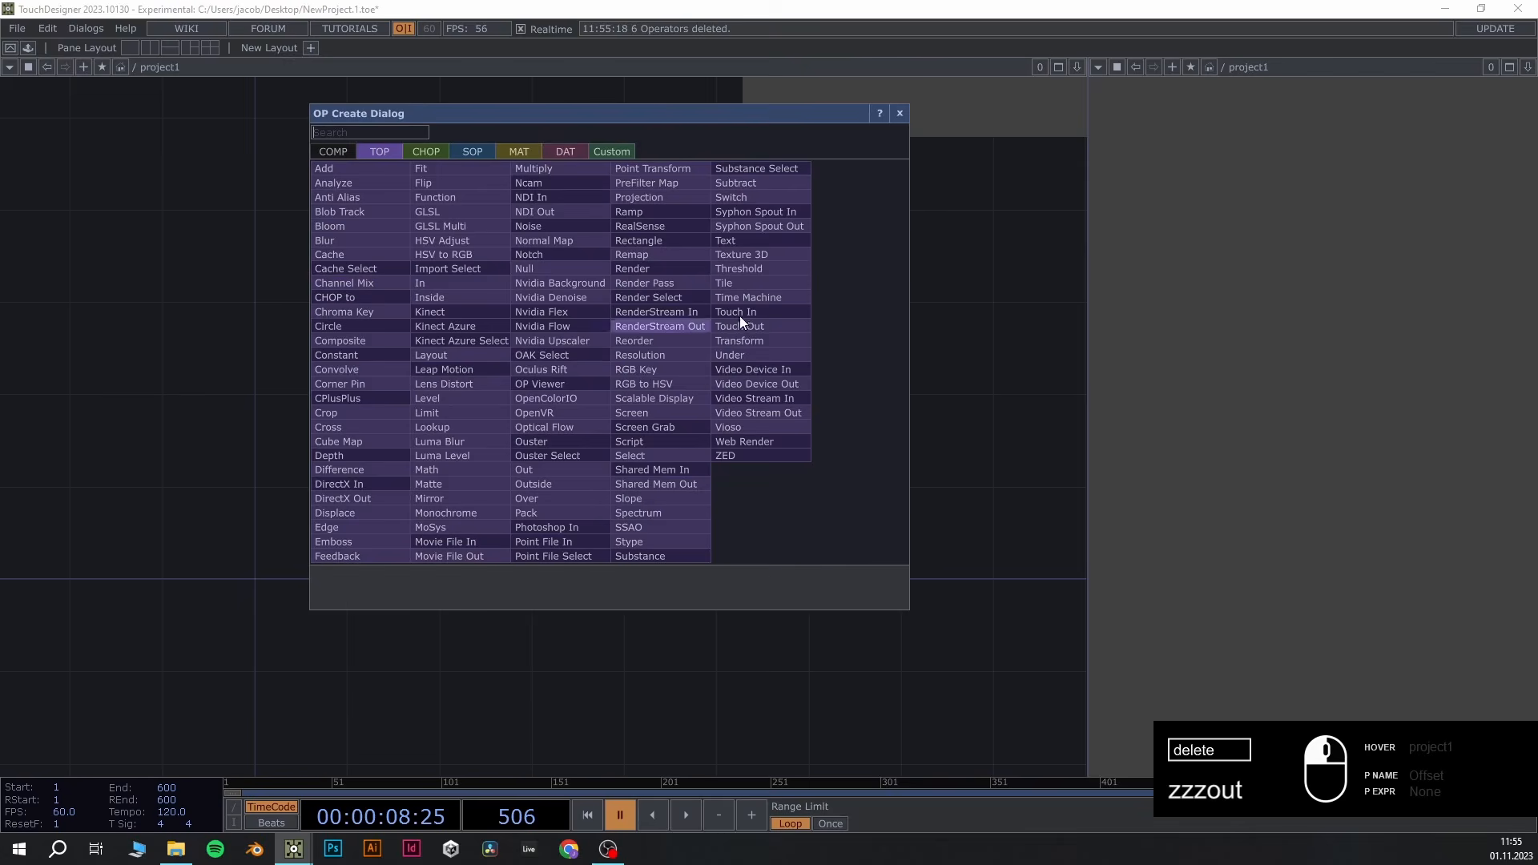
left_click(895, 108)
Add an Out TOP at the right end of the network and turn on its display flag
key("Tab")
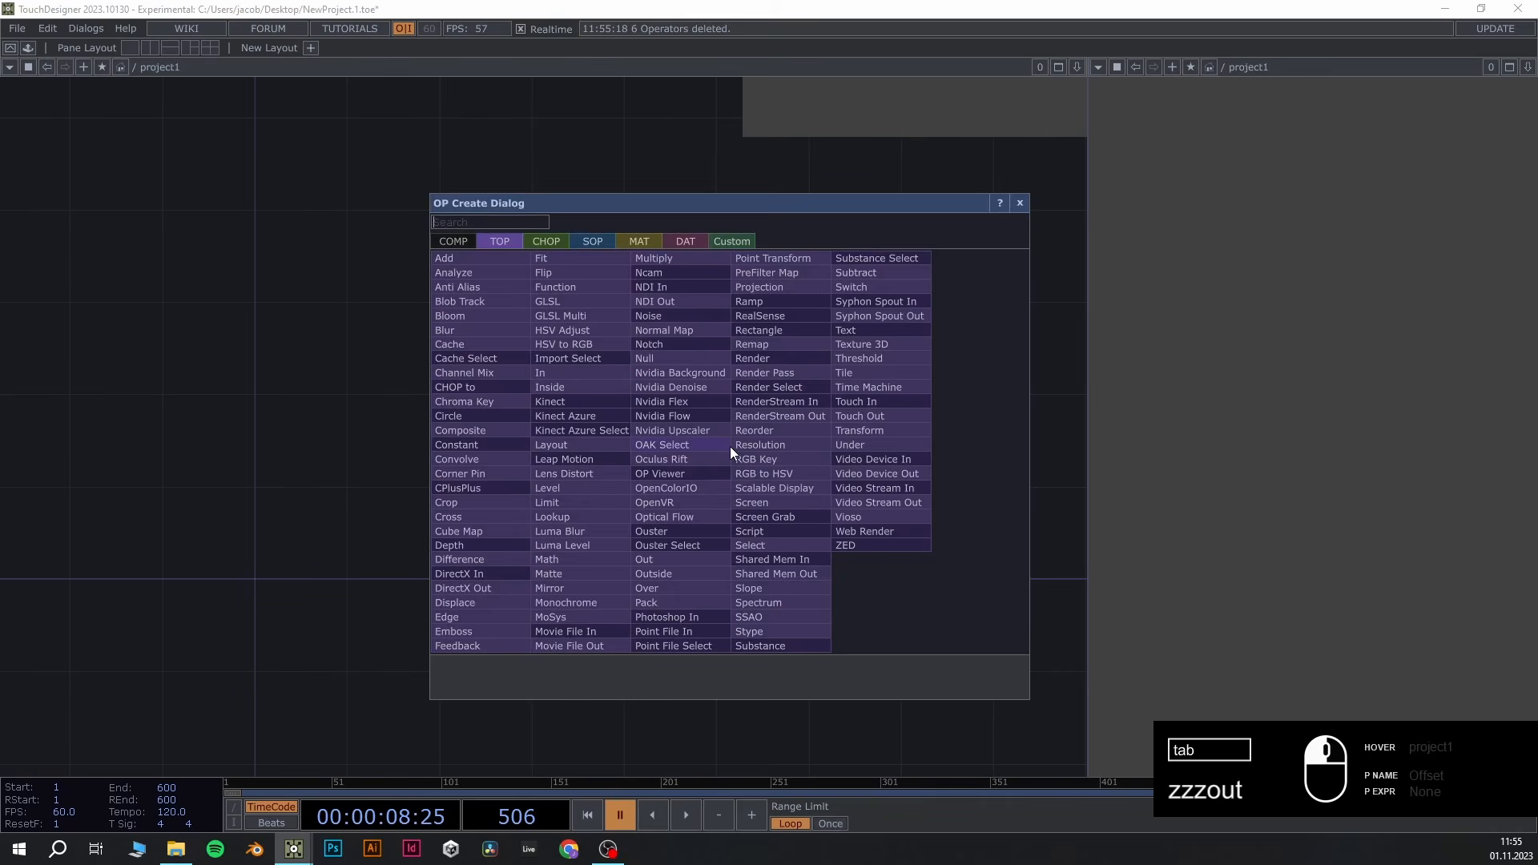
type("out")
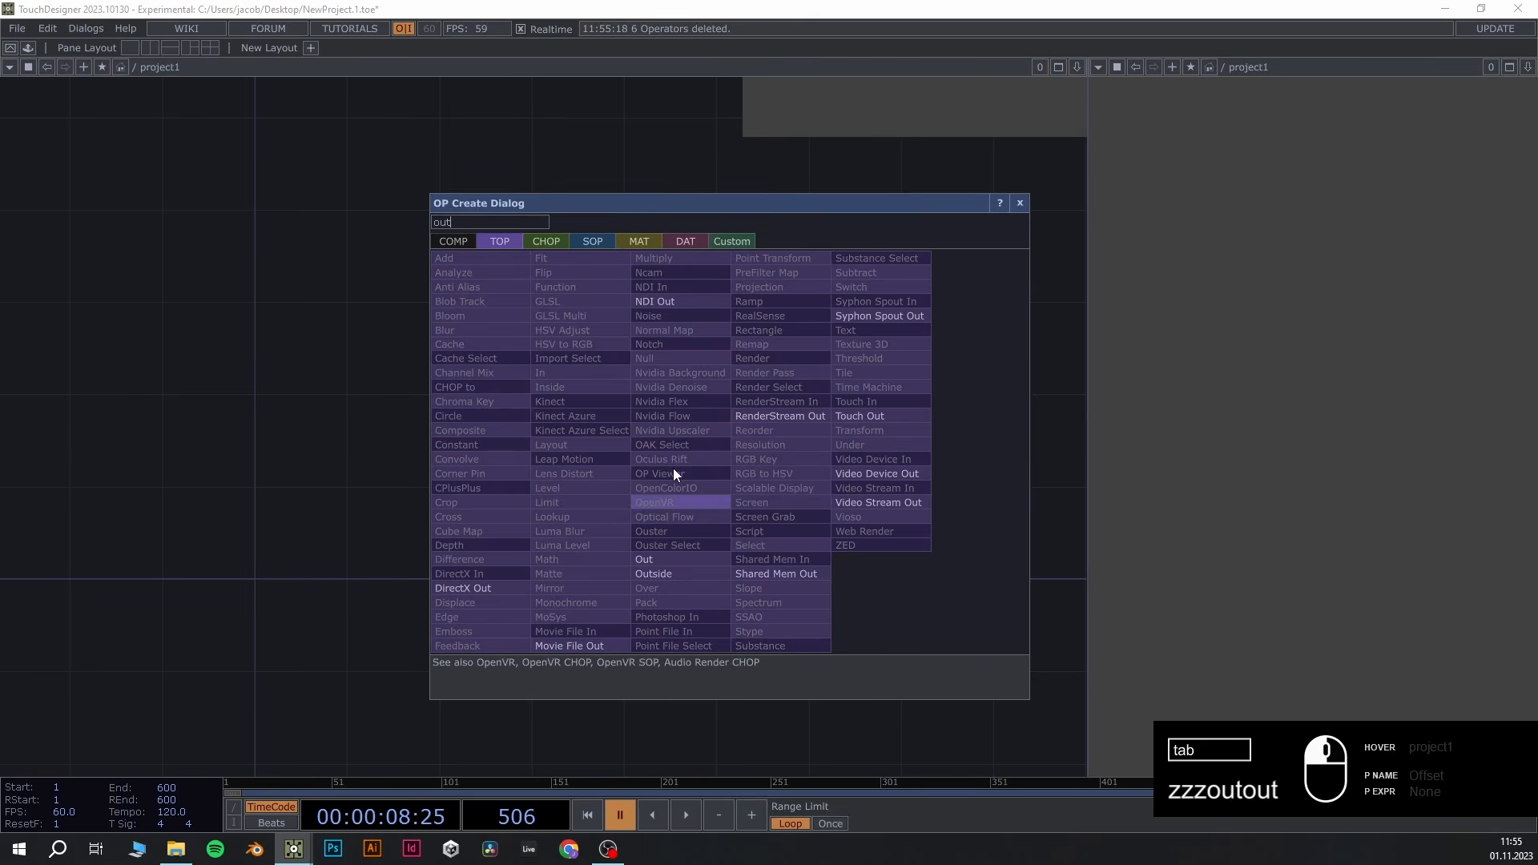
left_click(670, 558)
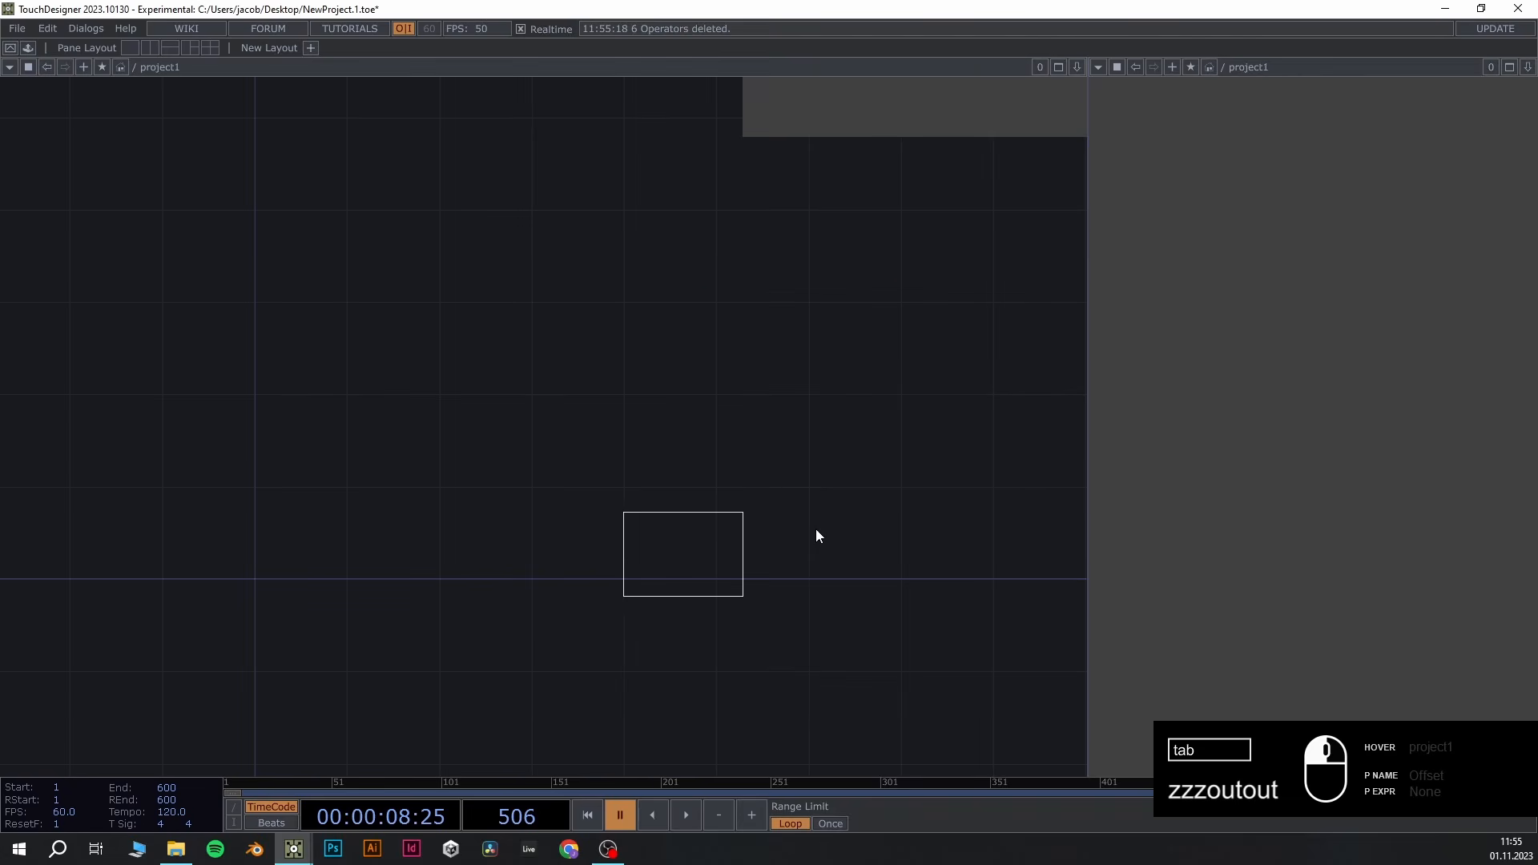
left_click(981, 446)
scroll(981, 445, "down", 4)
left_click_drag(879, 568, 485, 564)
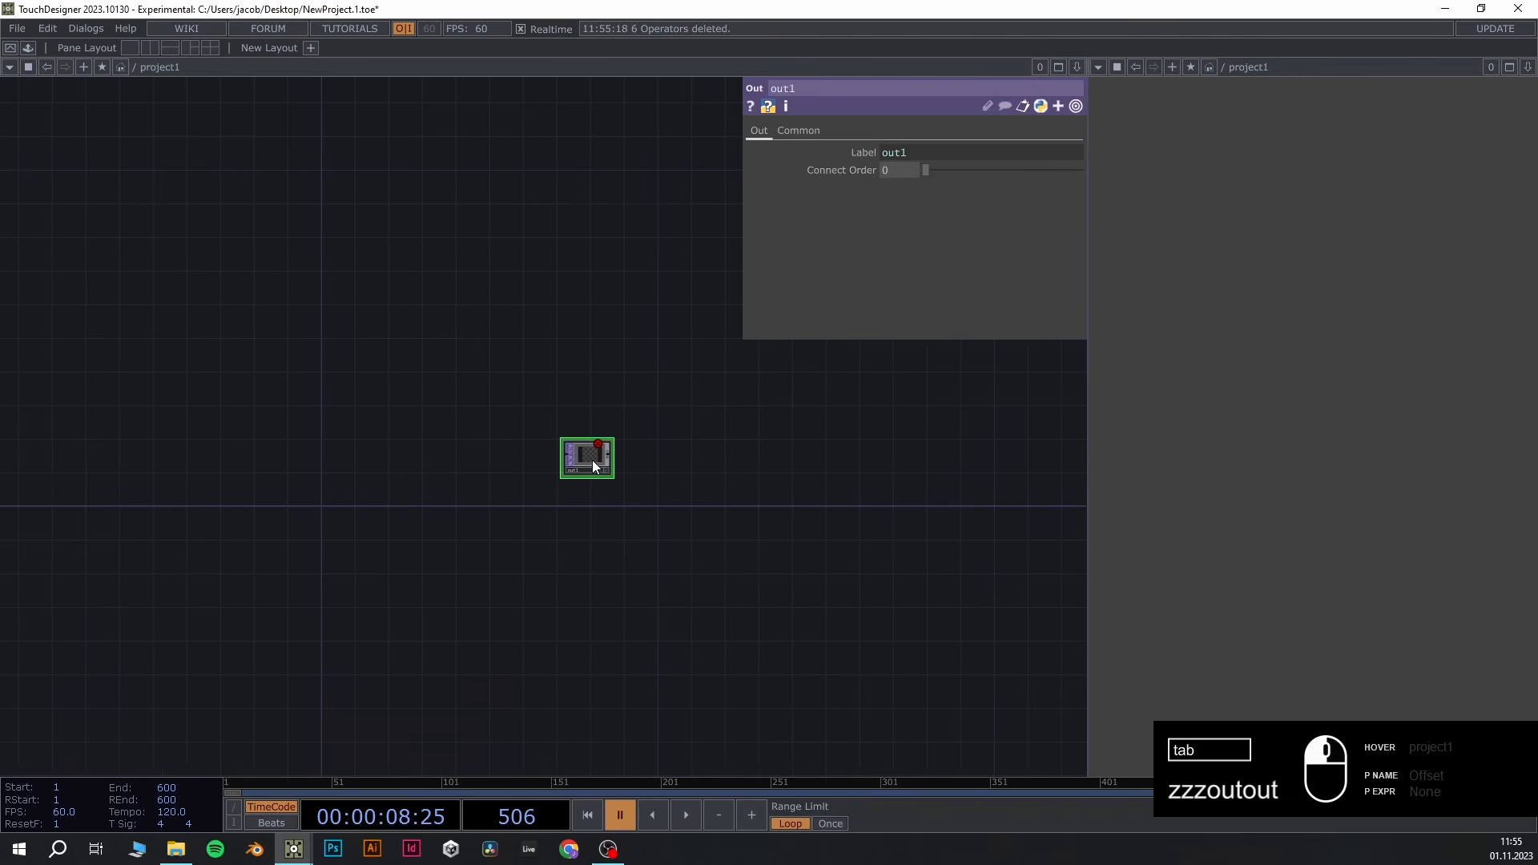
left_click_drag(589, 456, 965, 482)
scroll(965, 482, "up", 4)
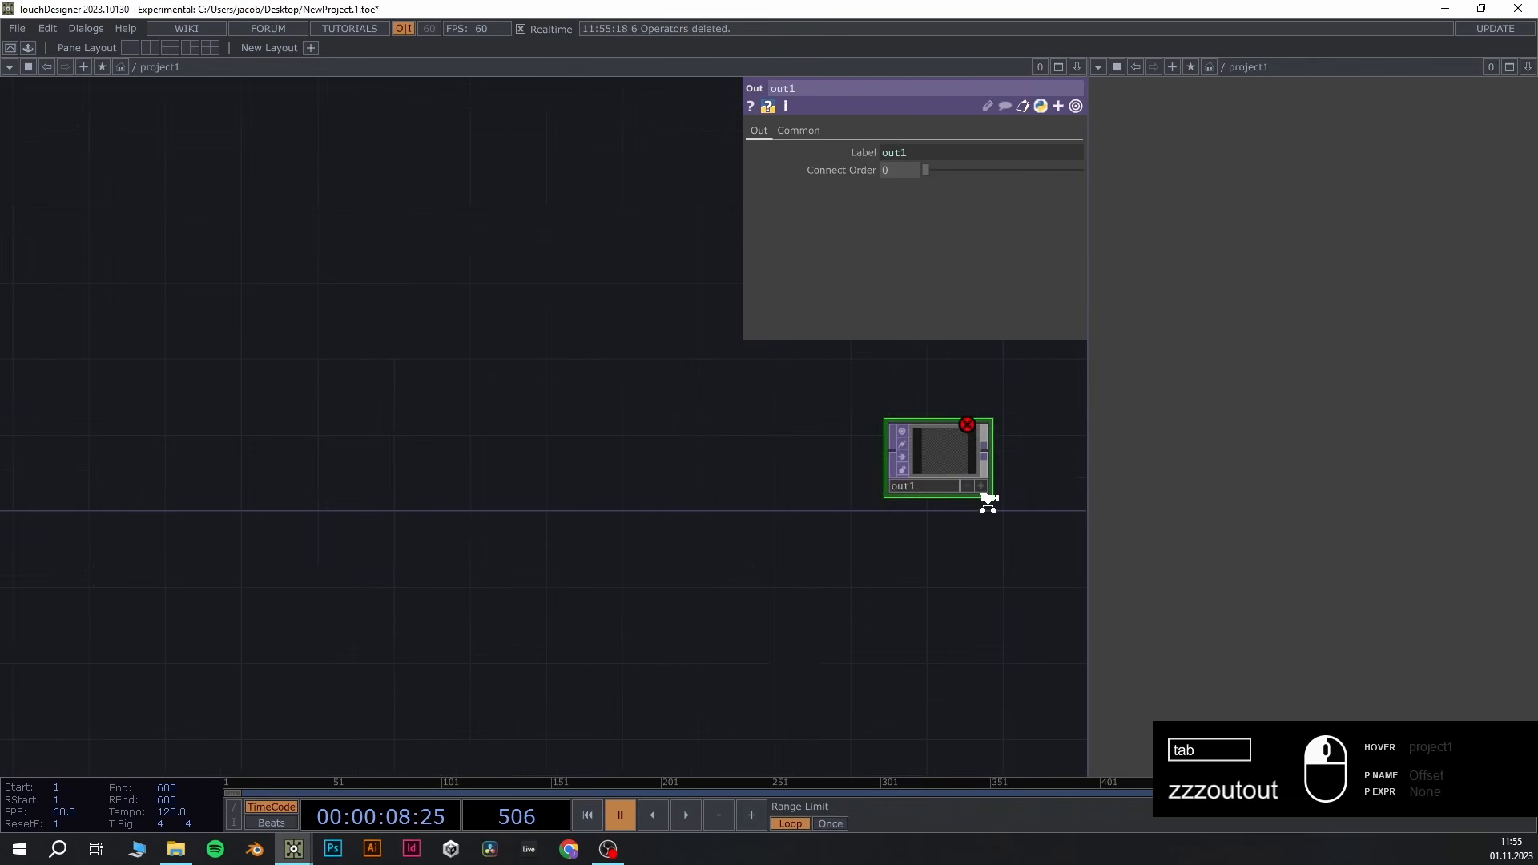
left_click(965, 478)
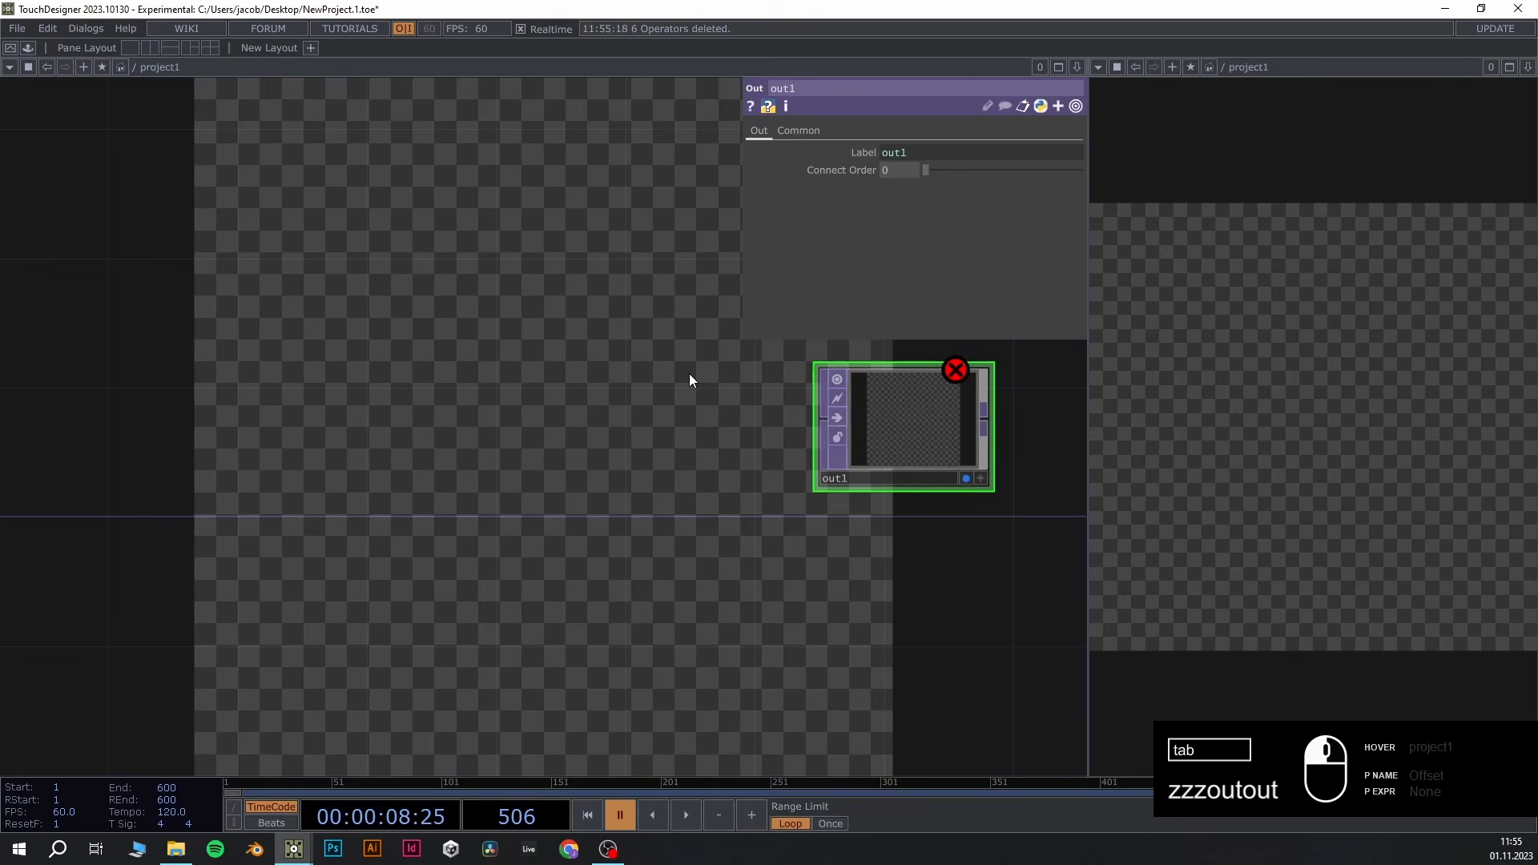
Turn off the display of TOPs as backdrop in the network editor
right_click(562, 420)
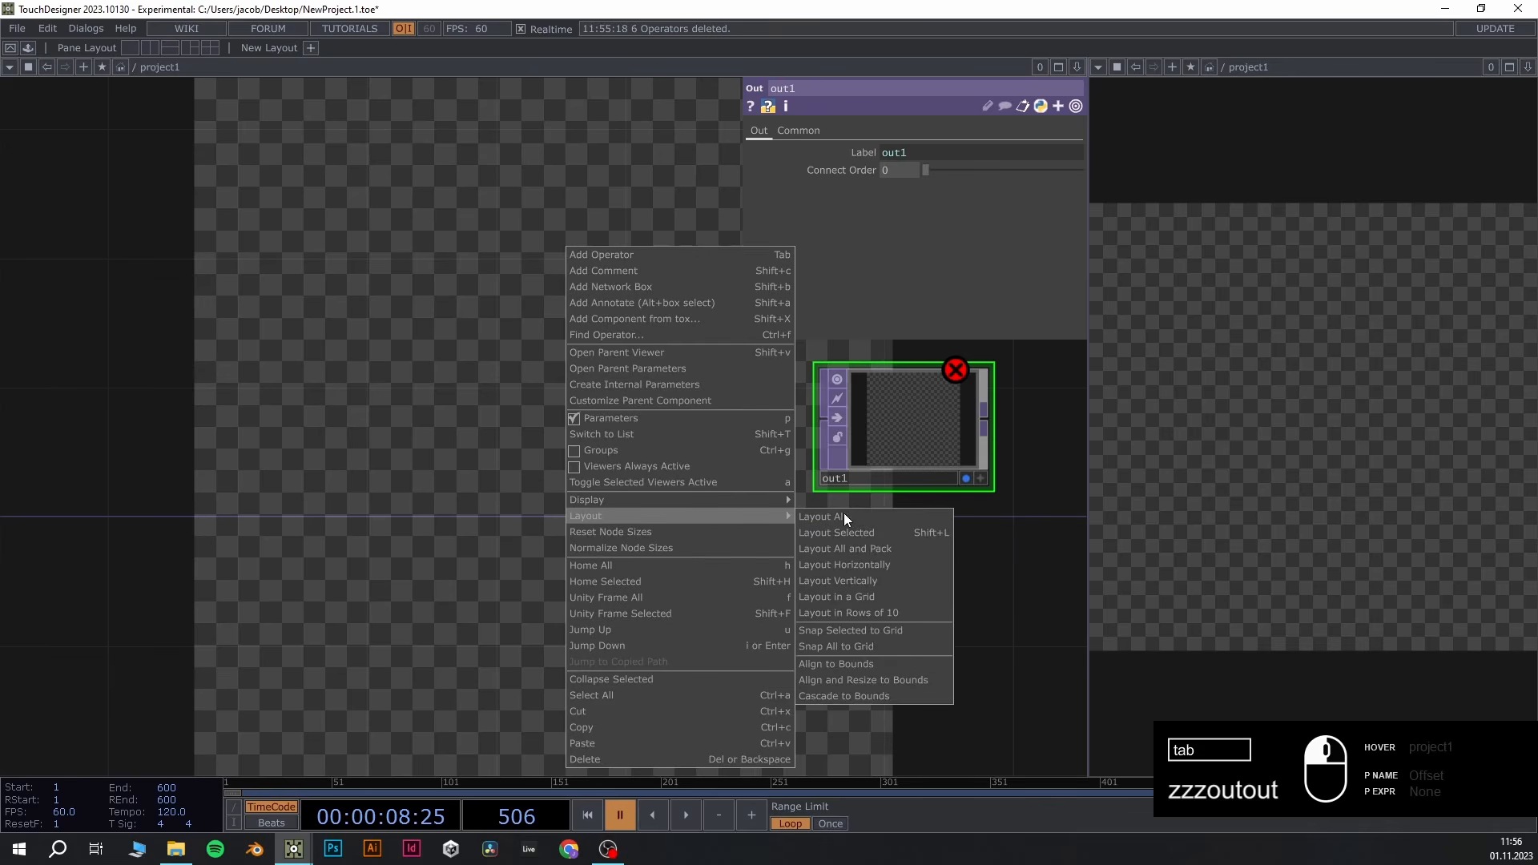
mouse_move(753, 498)
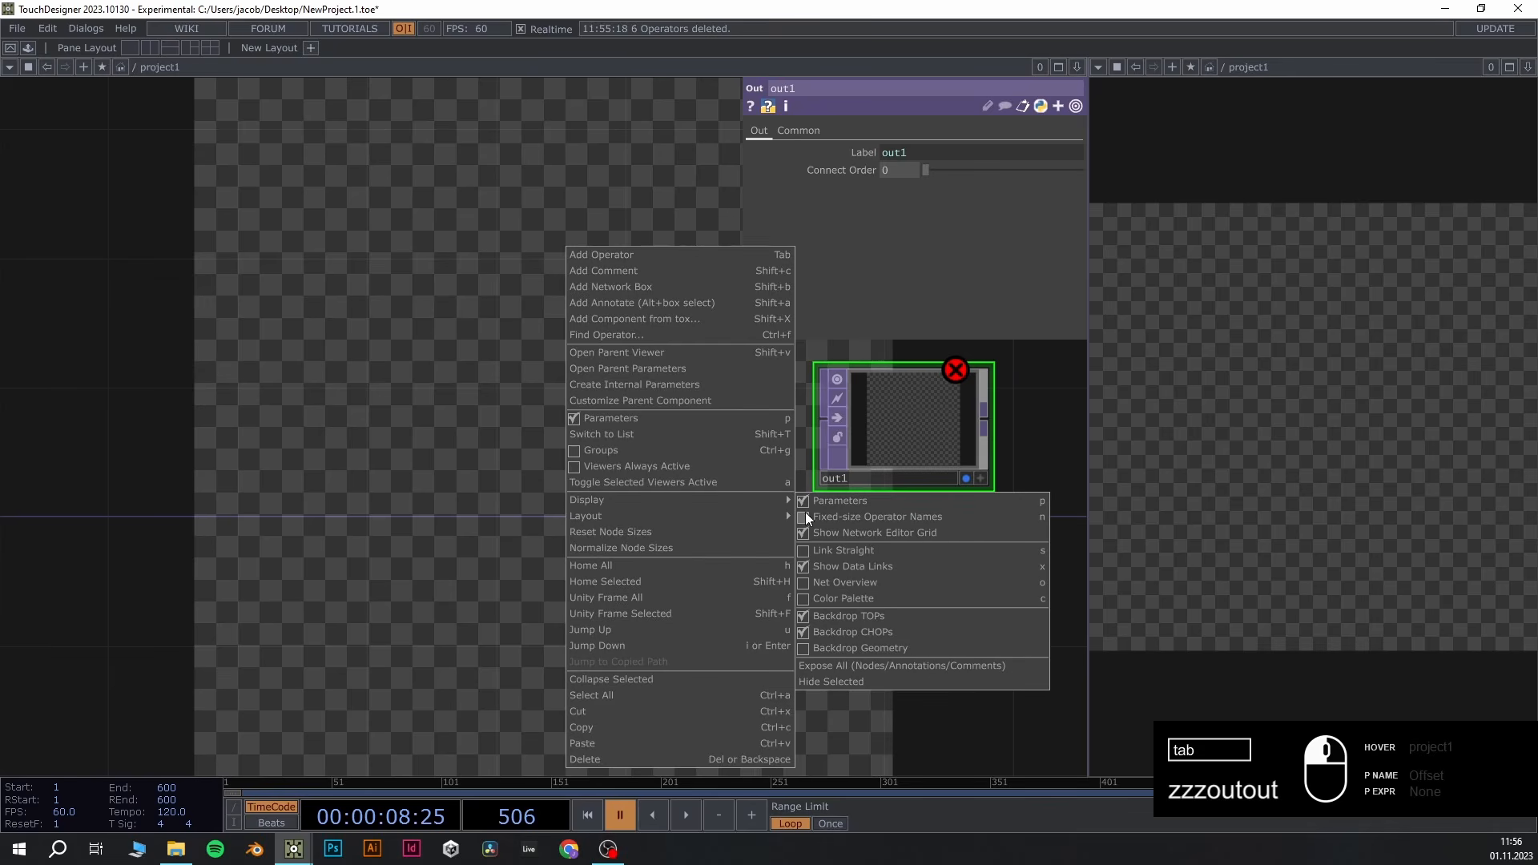
left_click(806, 617)
Add a Circle TOP to the left of the Out TOP
scroll(941, 520, "down", 5)
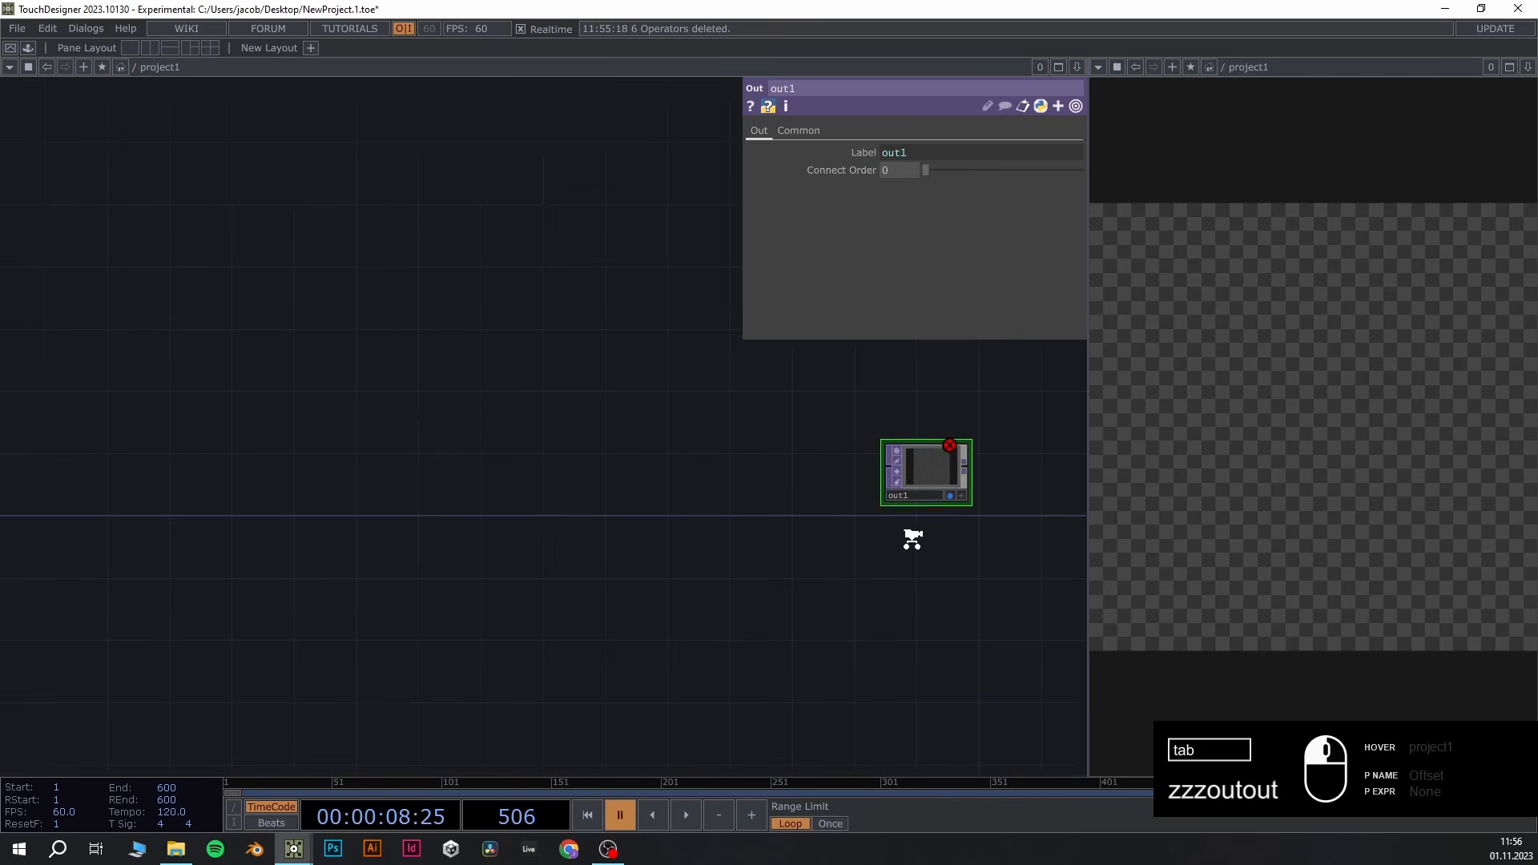
left_click_drag(780, 607, 842, 559)
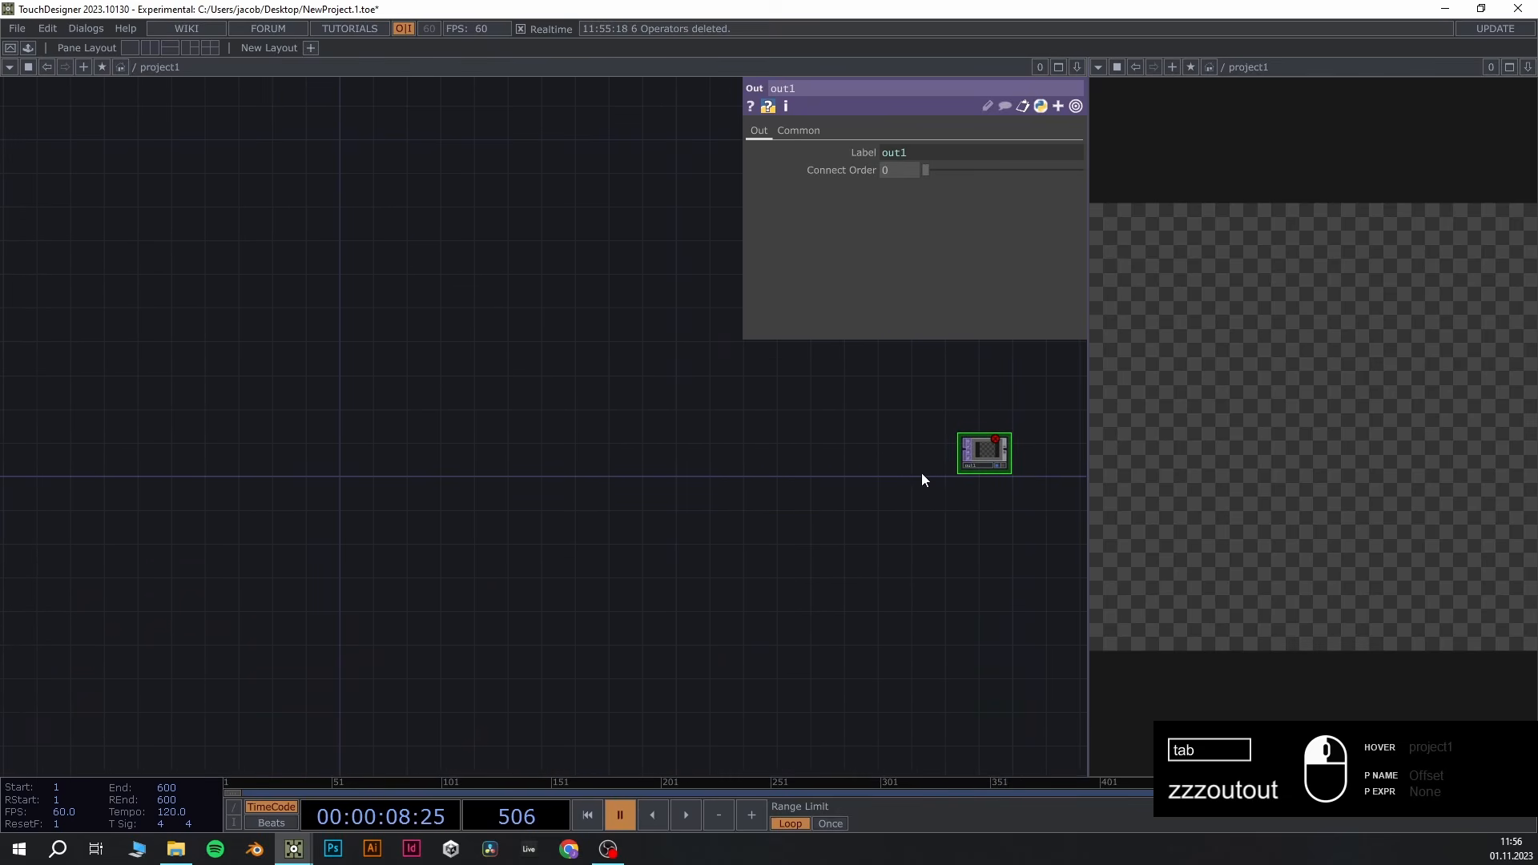
key("Tab")
type("ci")
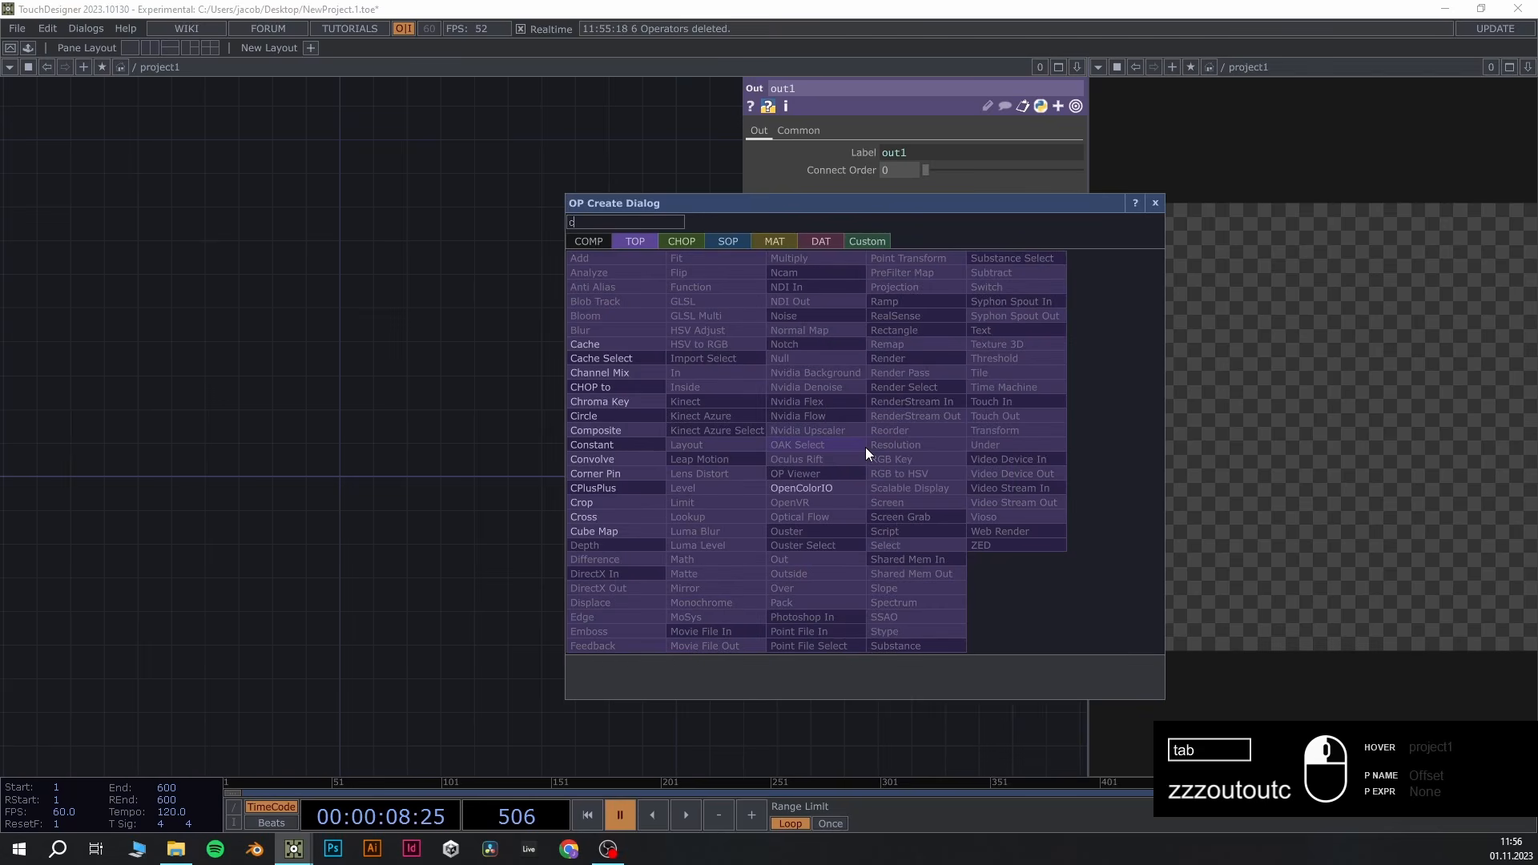
left_click(694, 419)
left_click(876, 454)
scroll(927, 520, "up", 3)
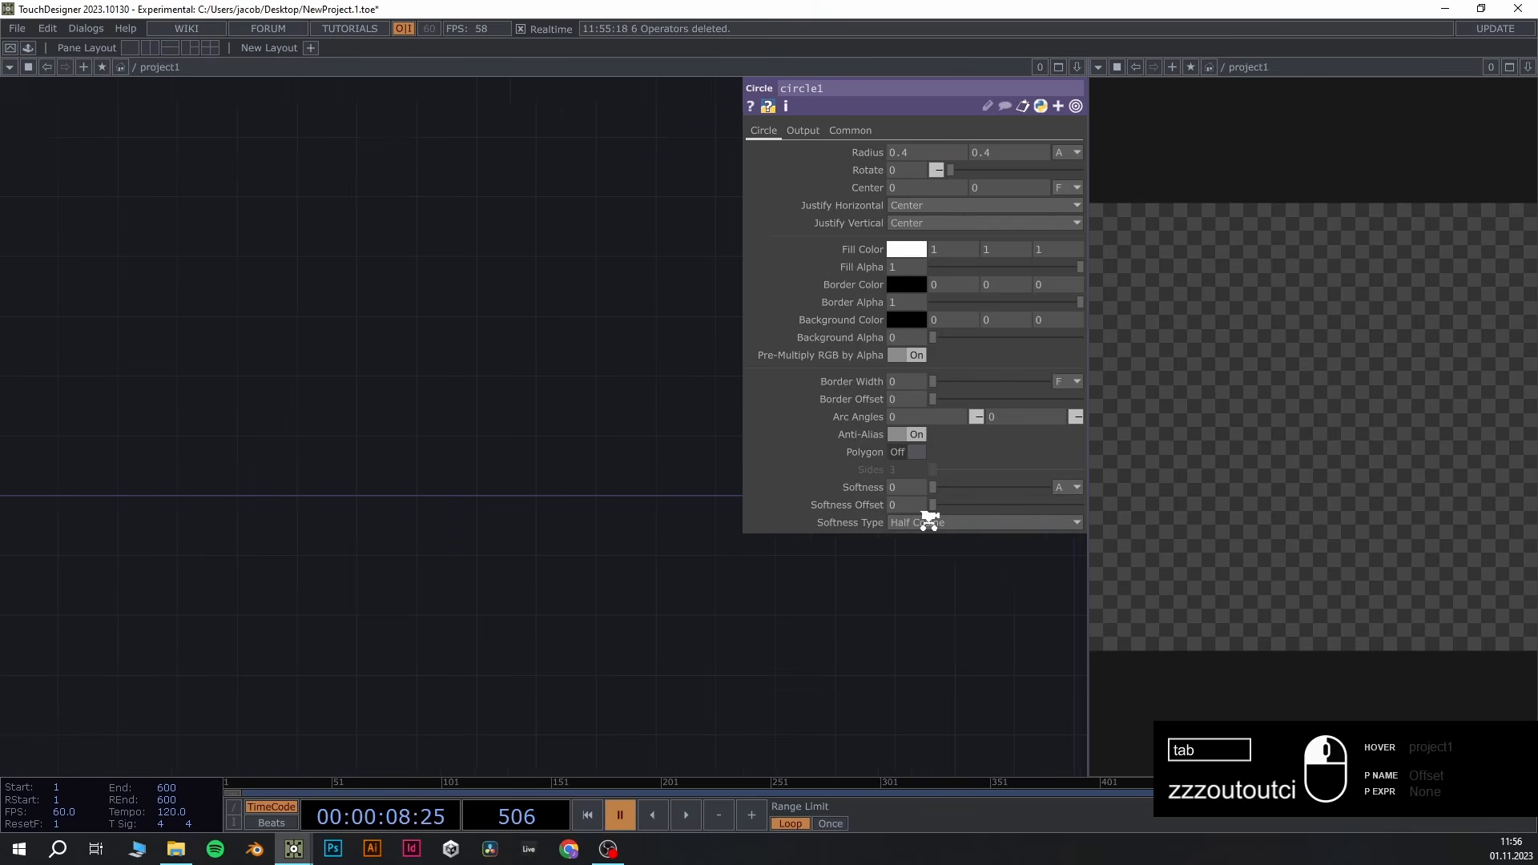
left_click_drag(962, 593, 502, 631)
left_click_drag(476, 511, 572, 512)
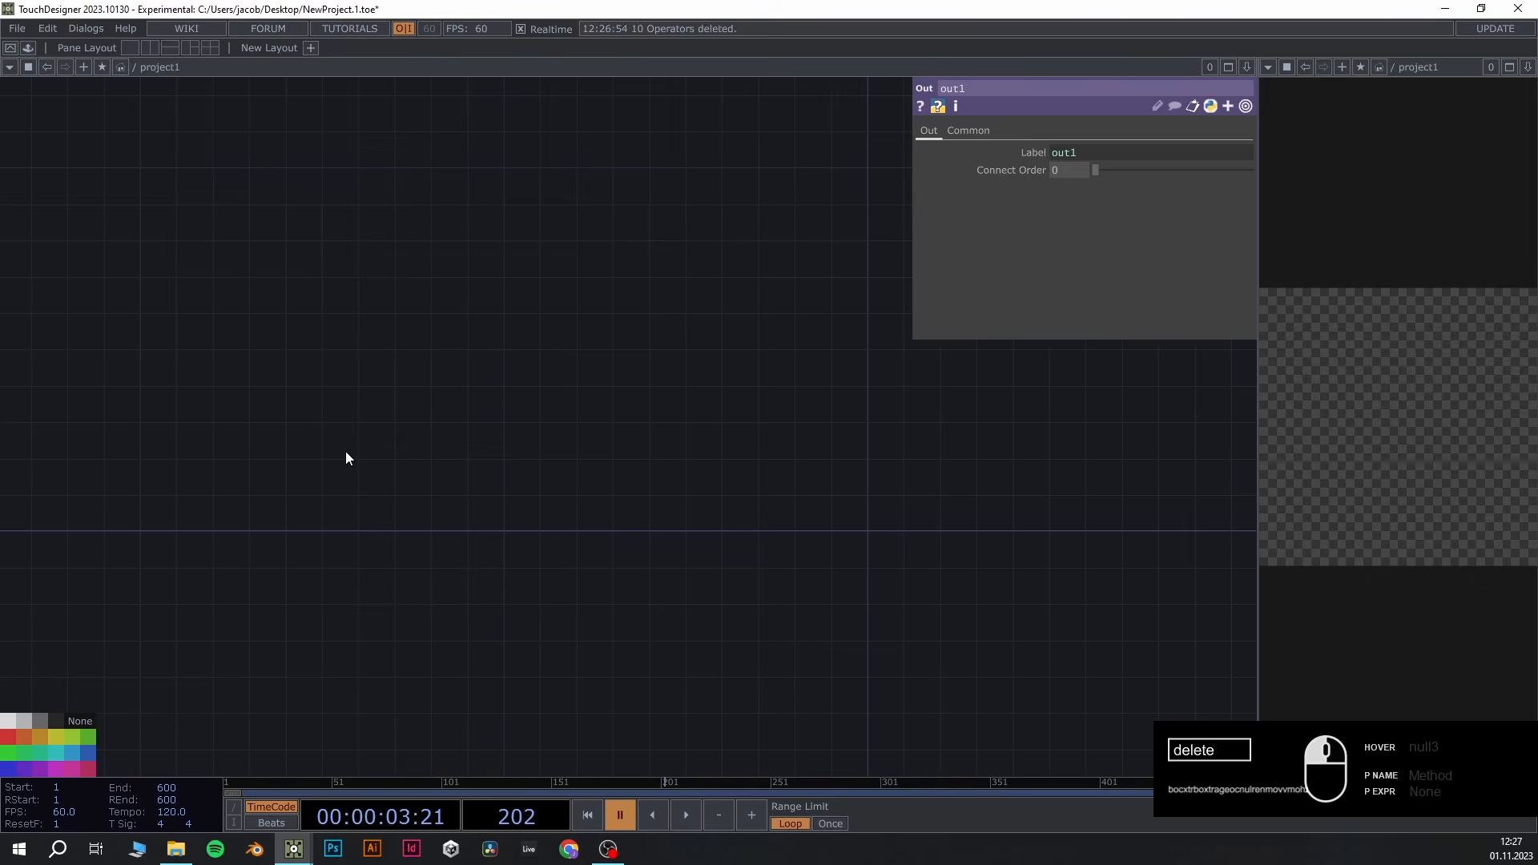
Add a Box SOP in the empty left part of the network
key("Tab")
type("box")
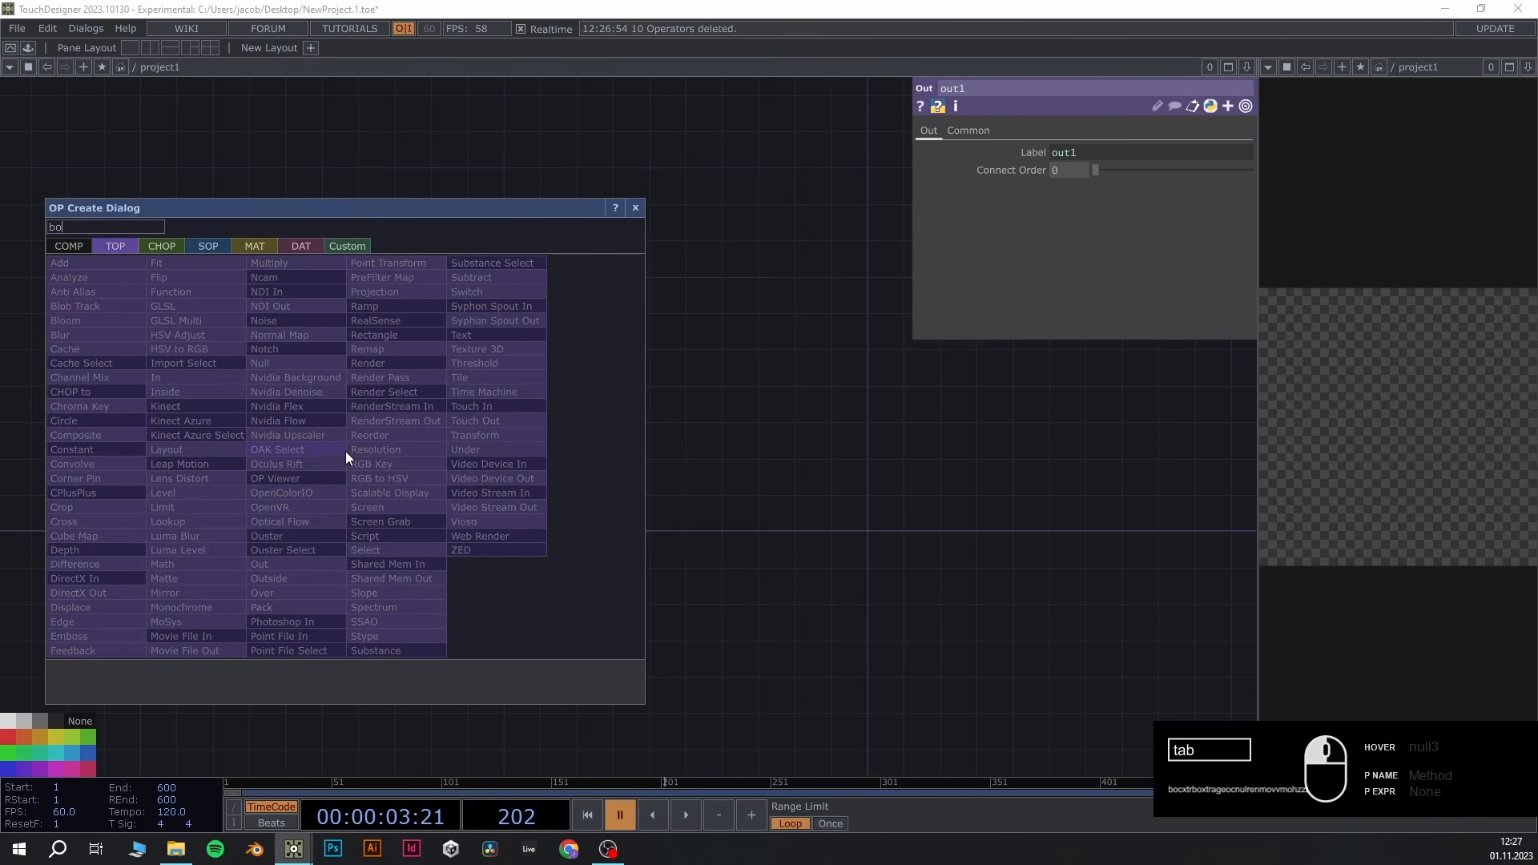
left_click(209, 244)
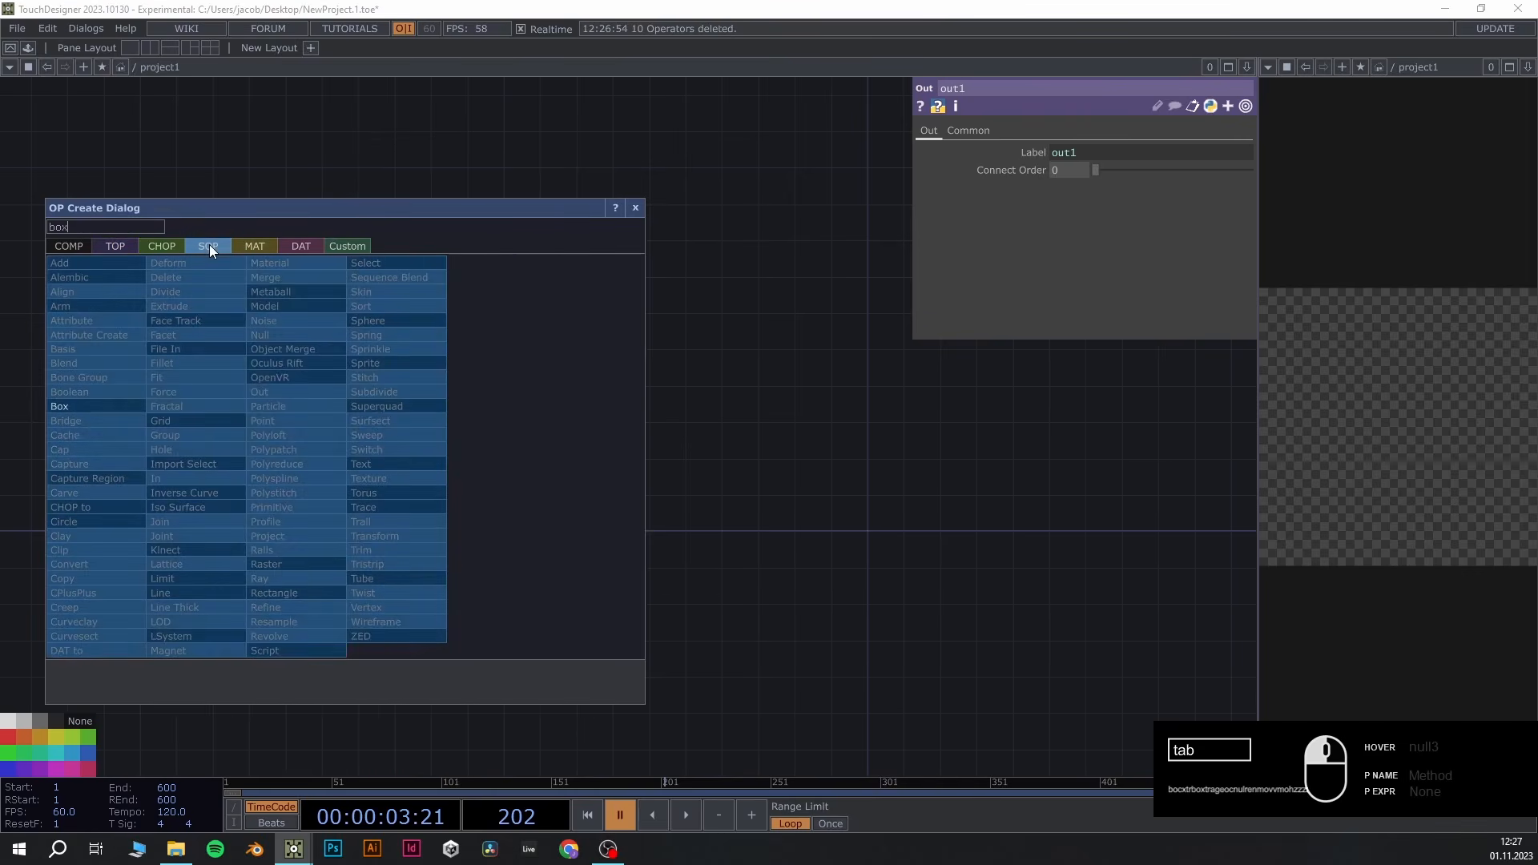
left_click(95, 407)
left_click(420, 505)
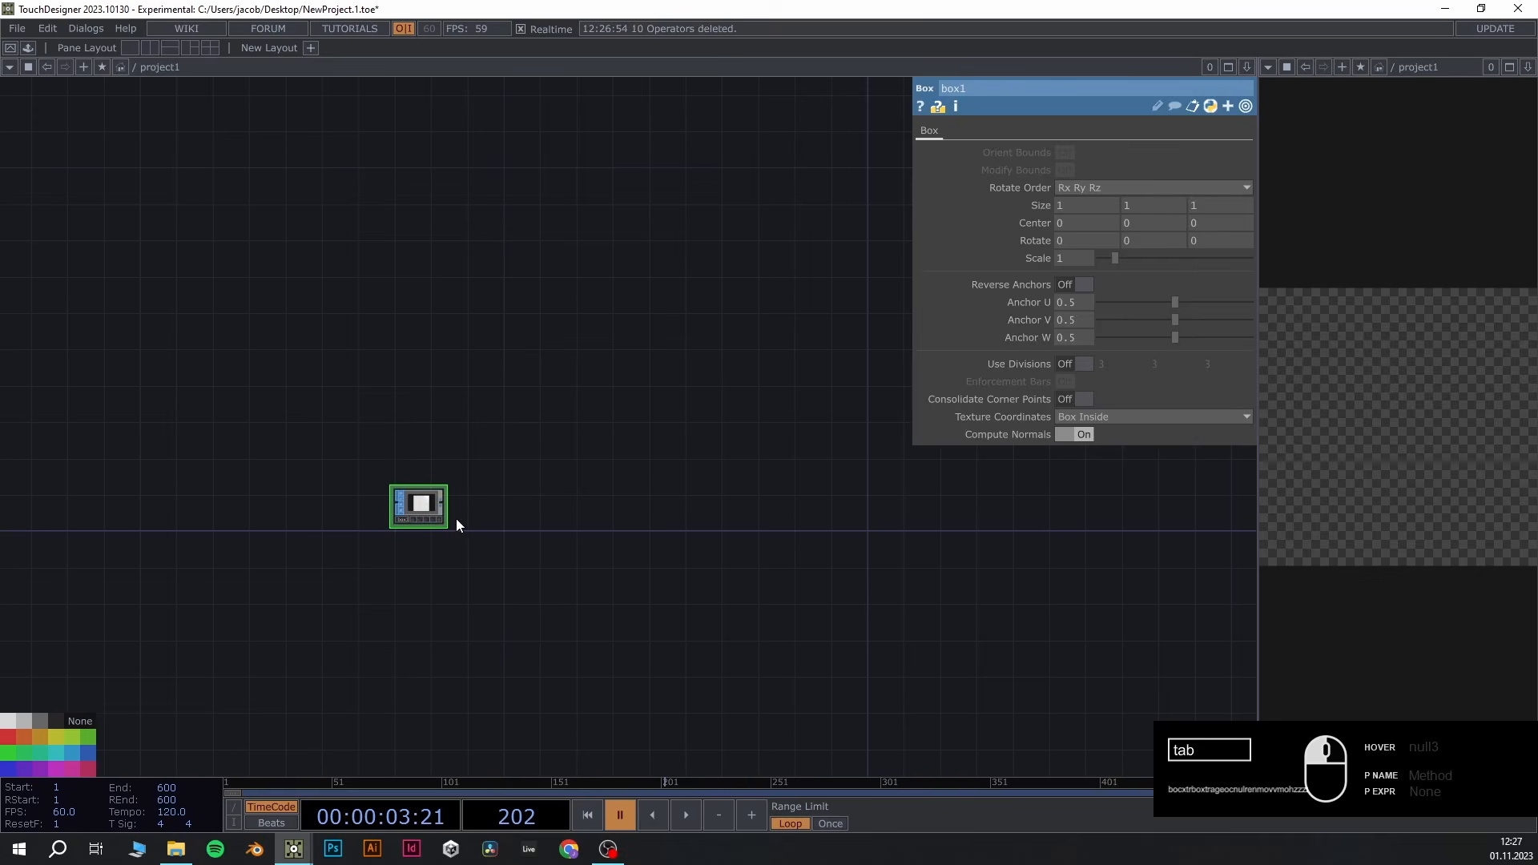
Append a Transform SOP to the box and set its uniform scale to 0.001
scroll(457, 525, "up", 3)
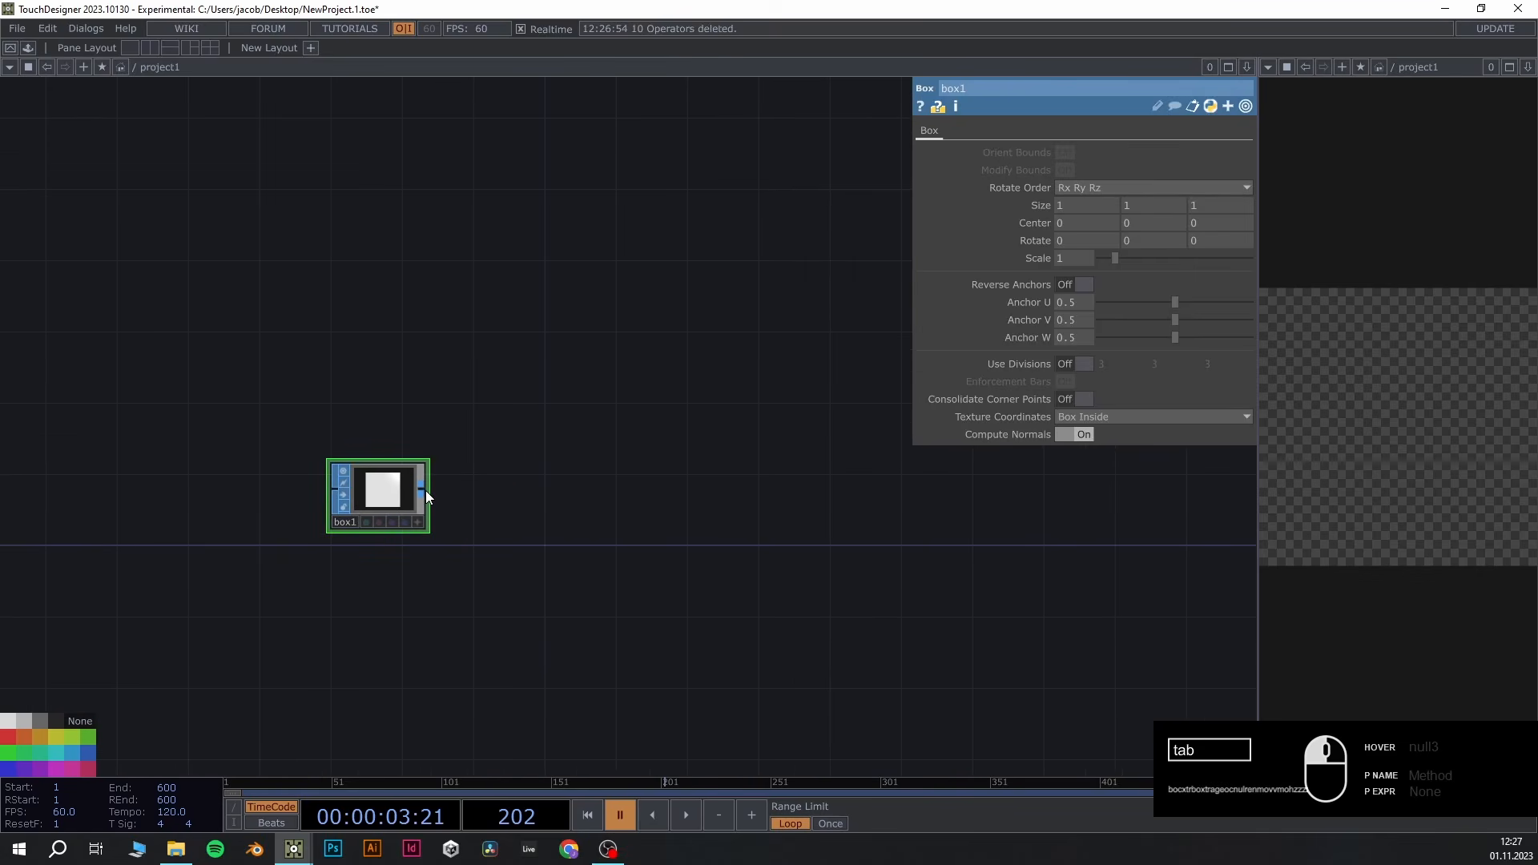
right_click(423, 492)
type("trn")
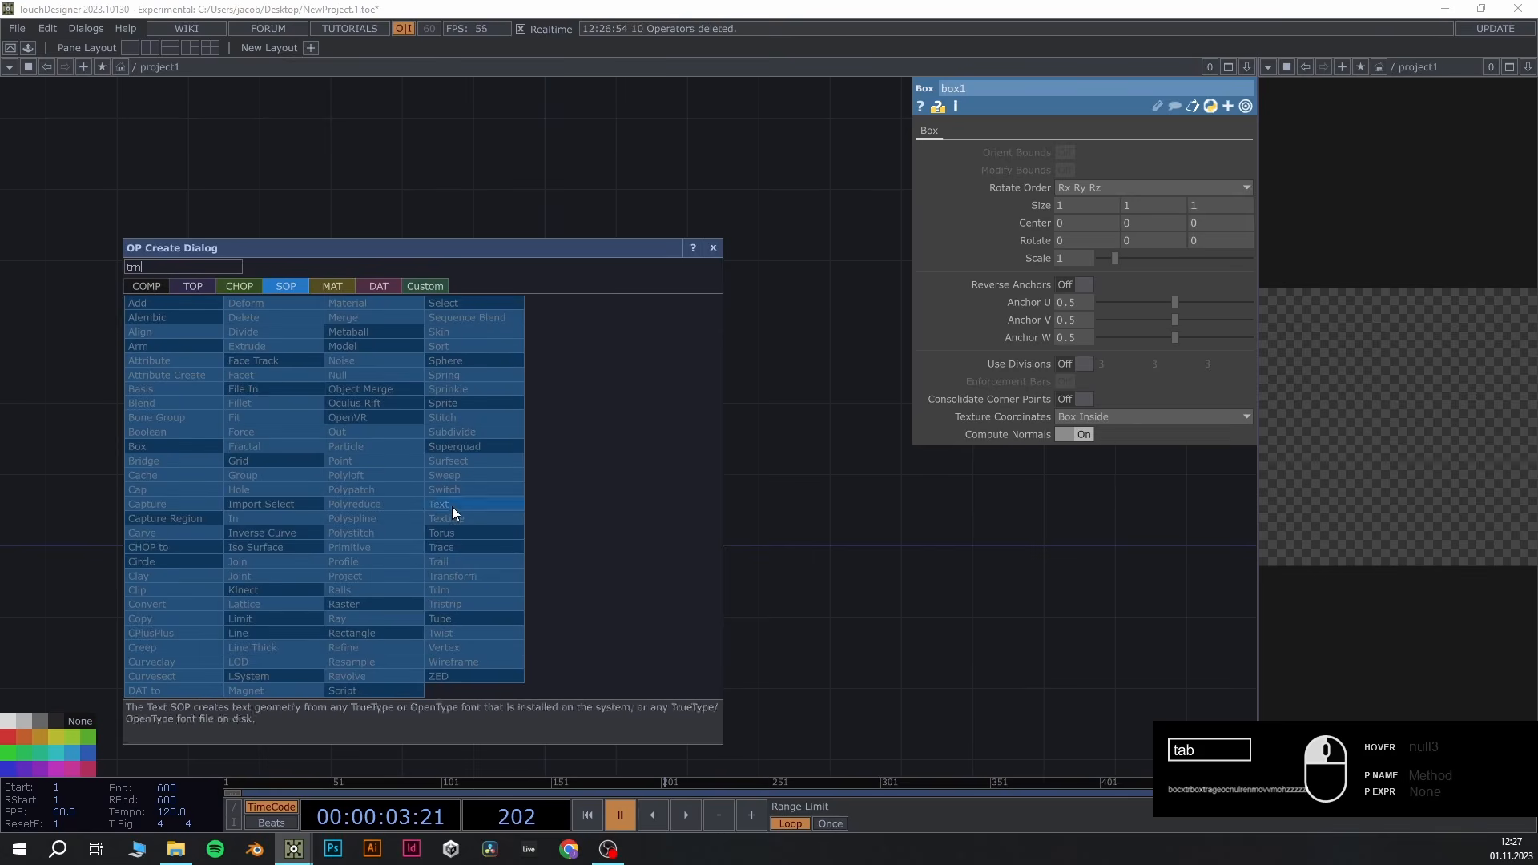
key("BackSpace")
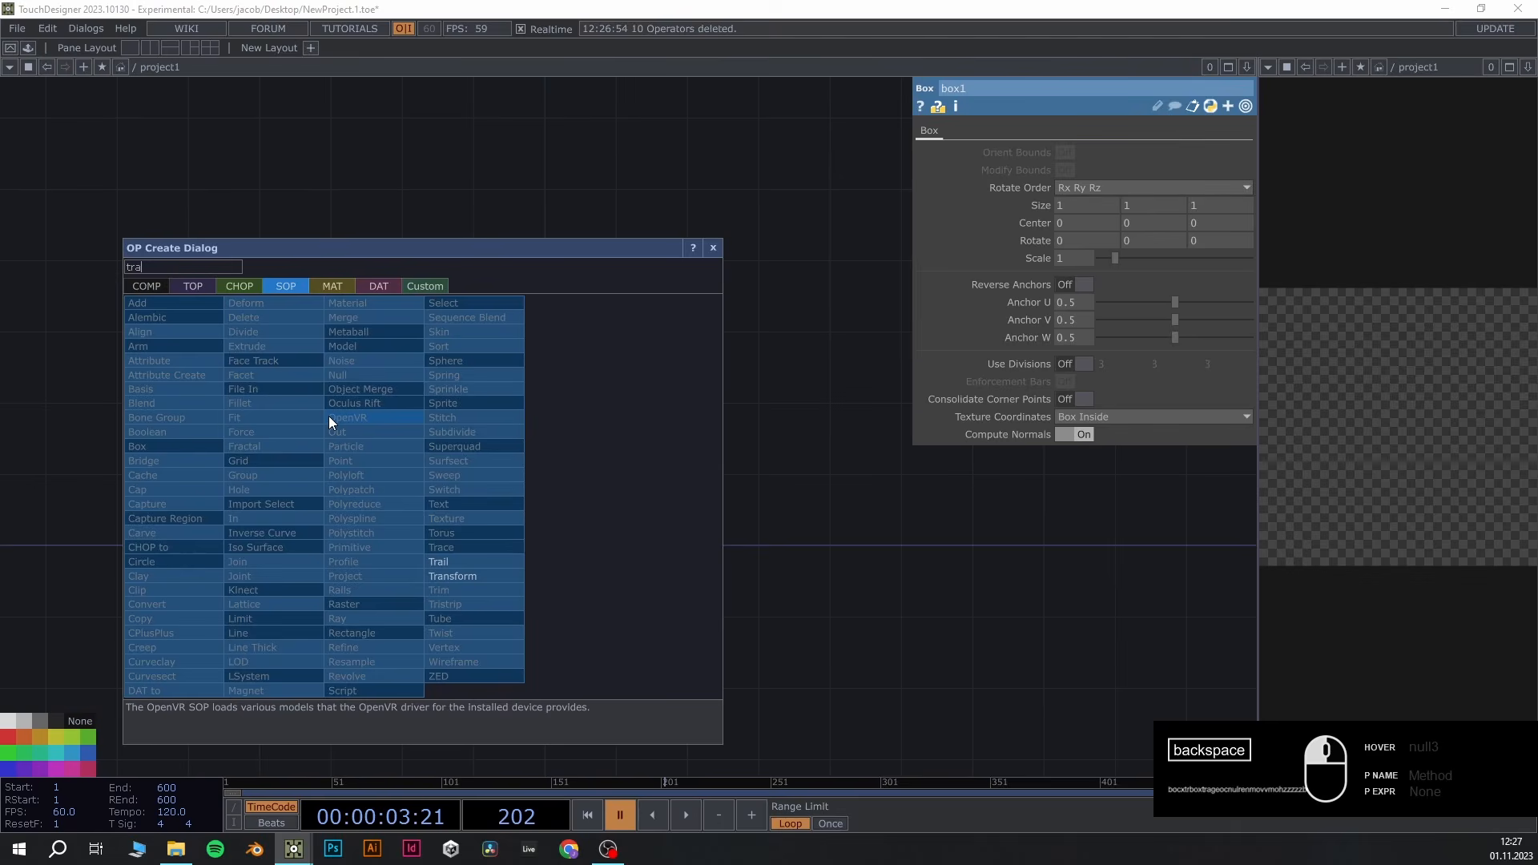
type("an")
left_click(446, 572)
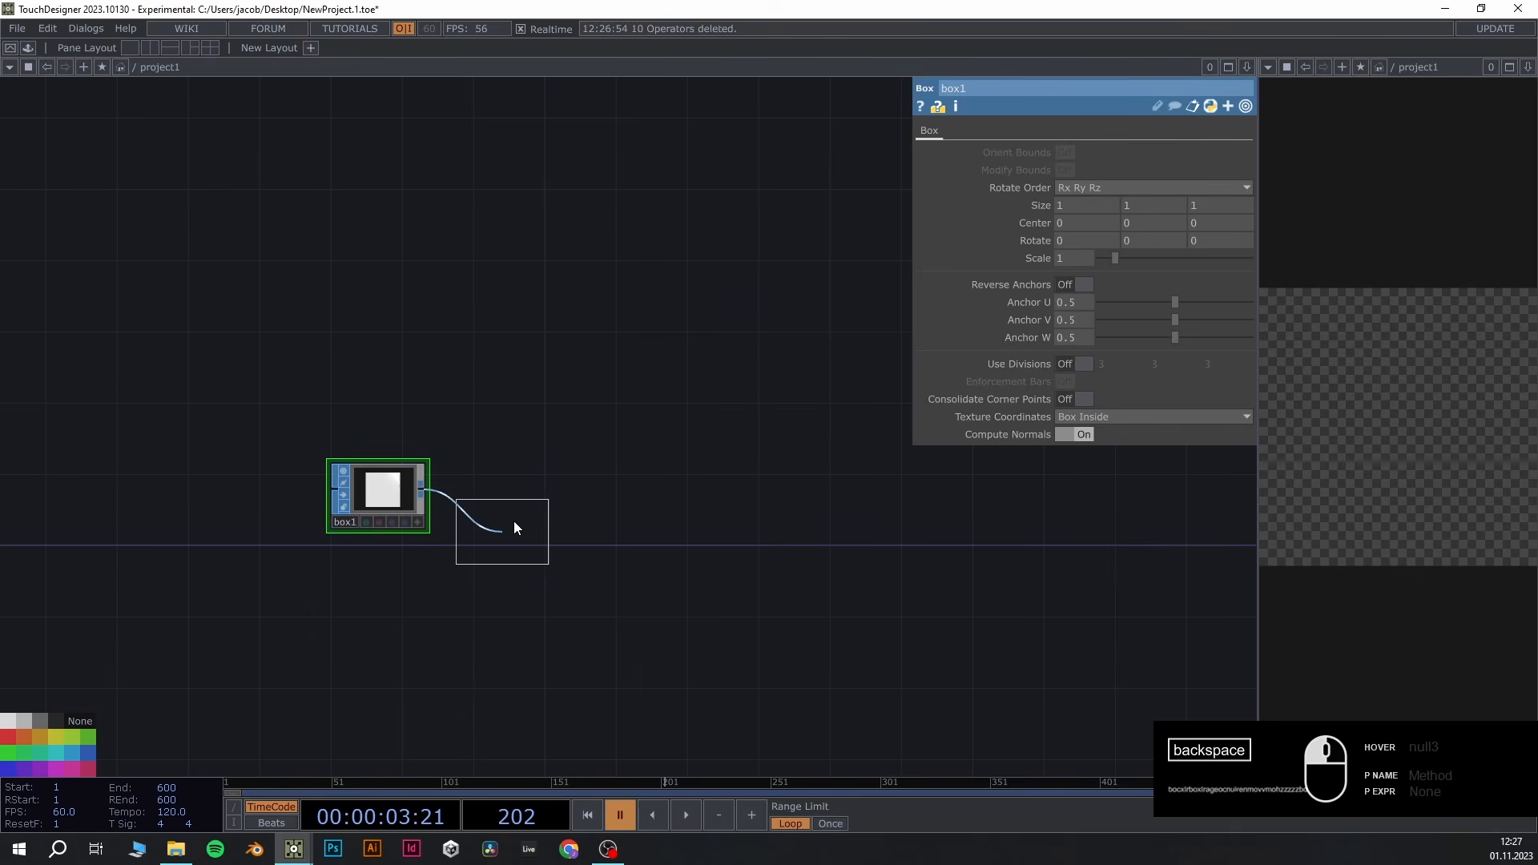
left_click(566, 497)
scroll(328, 521, "up", 2)
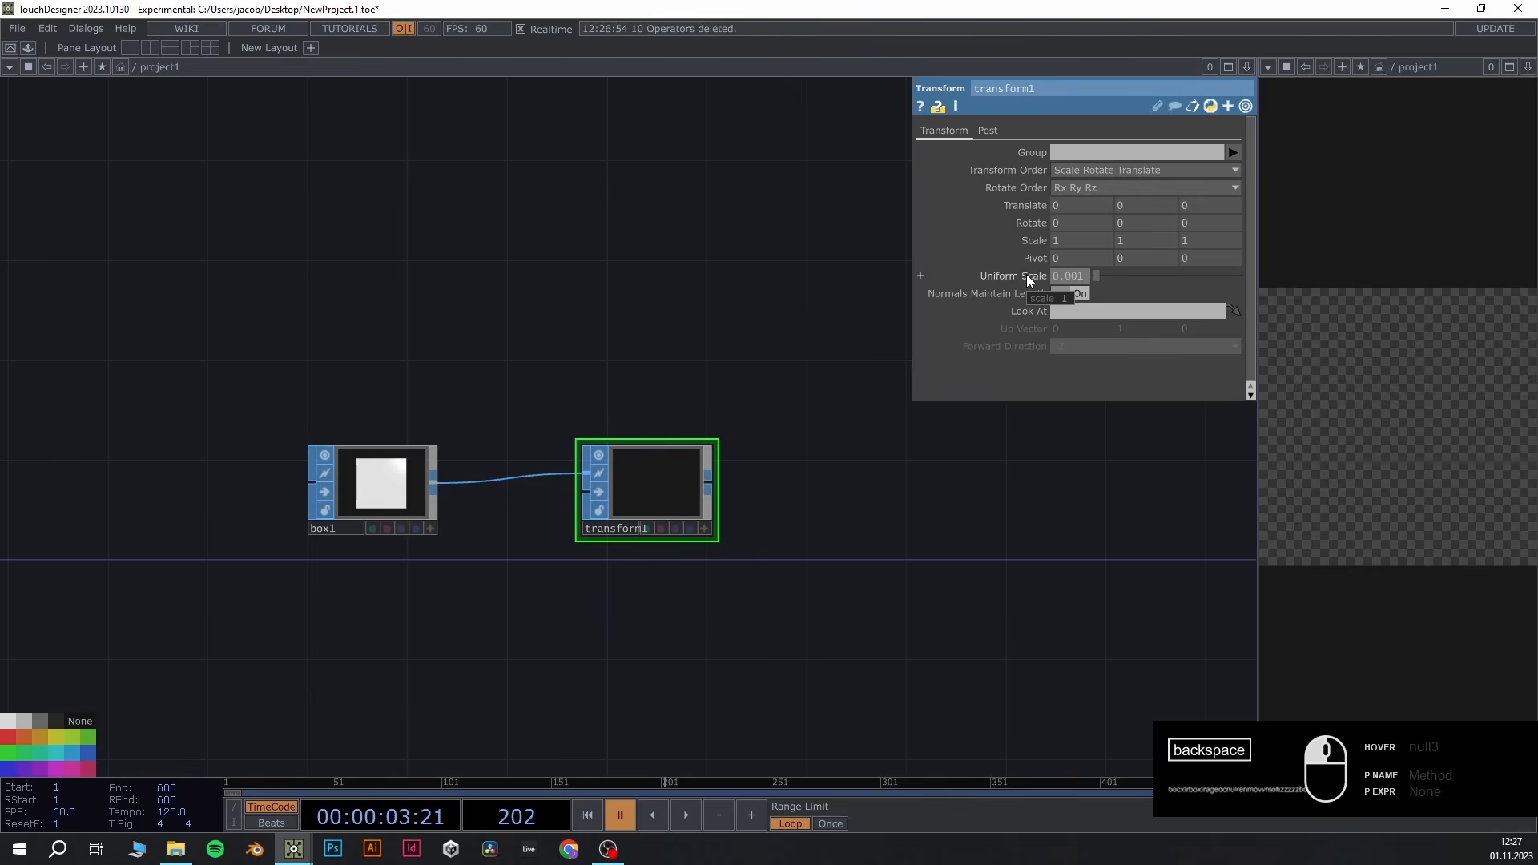
scroll(651, 488, "up", 4)
scroll(937, 530, "down", 4)
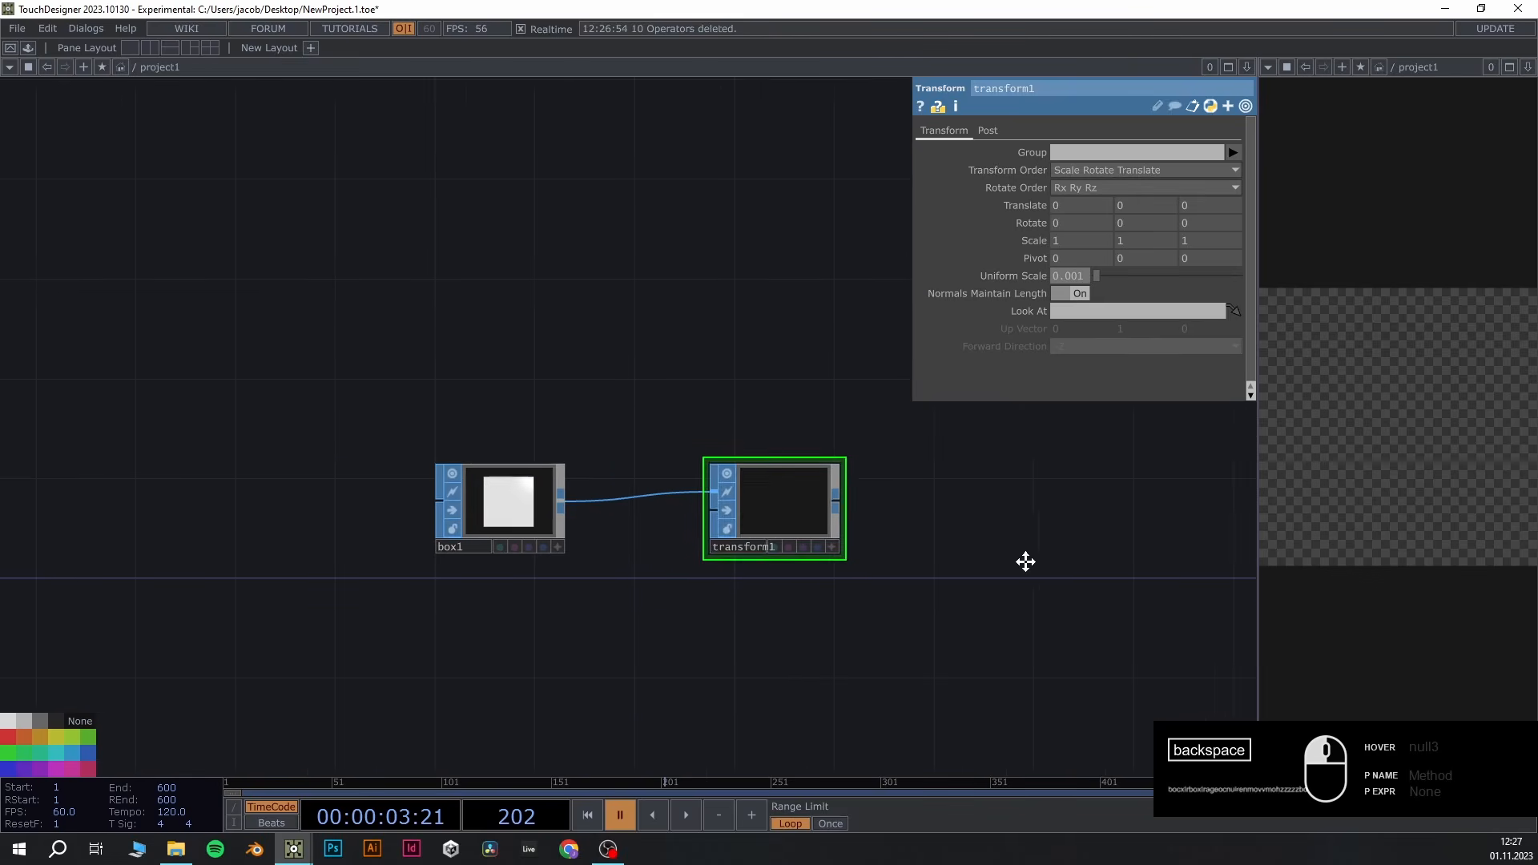
Append a Geometry COMP to the output of the Transform SOP
left_click_drag(1023, 560, 721, 564)
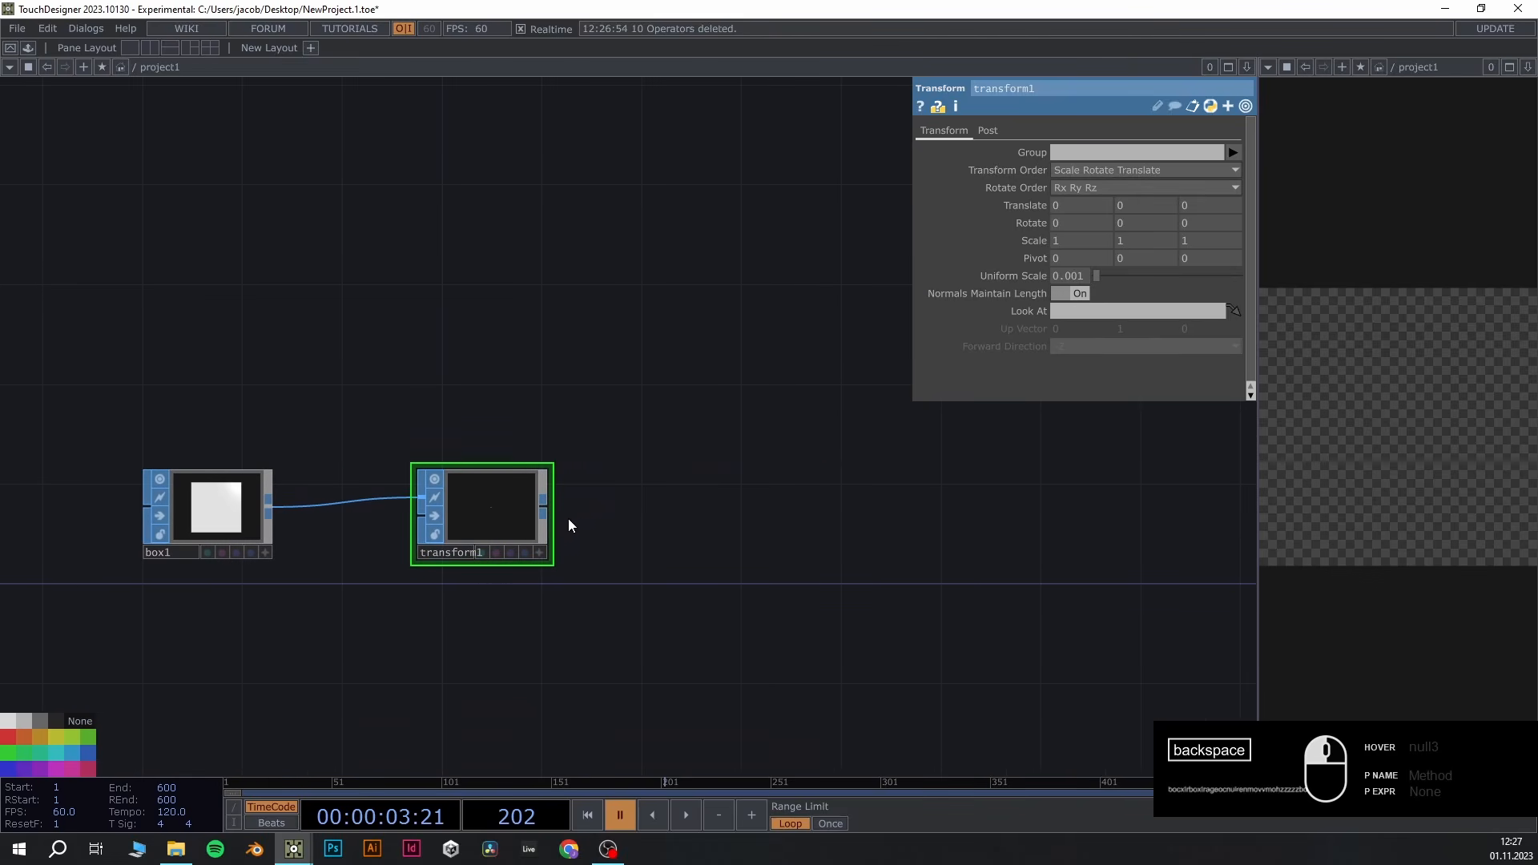
left_click(543, 506)
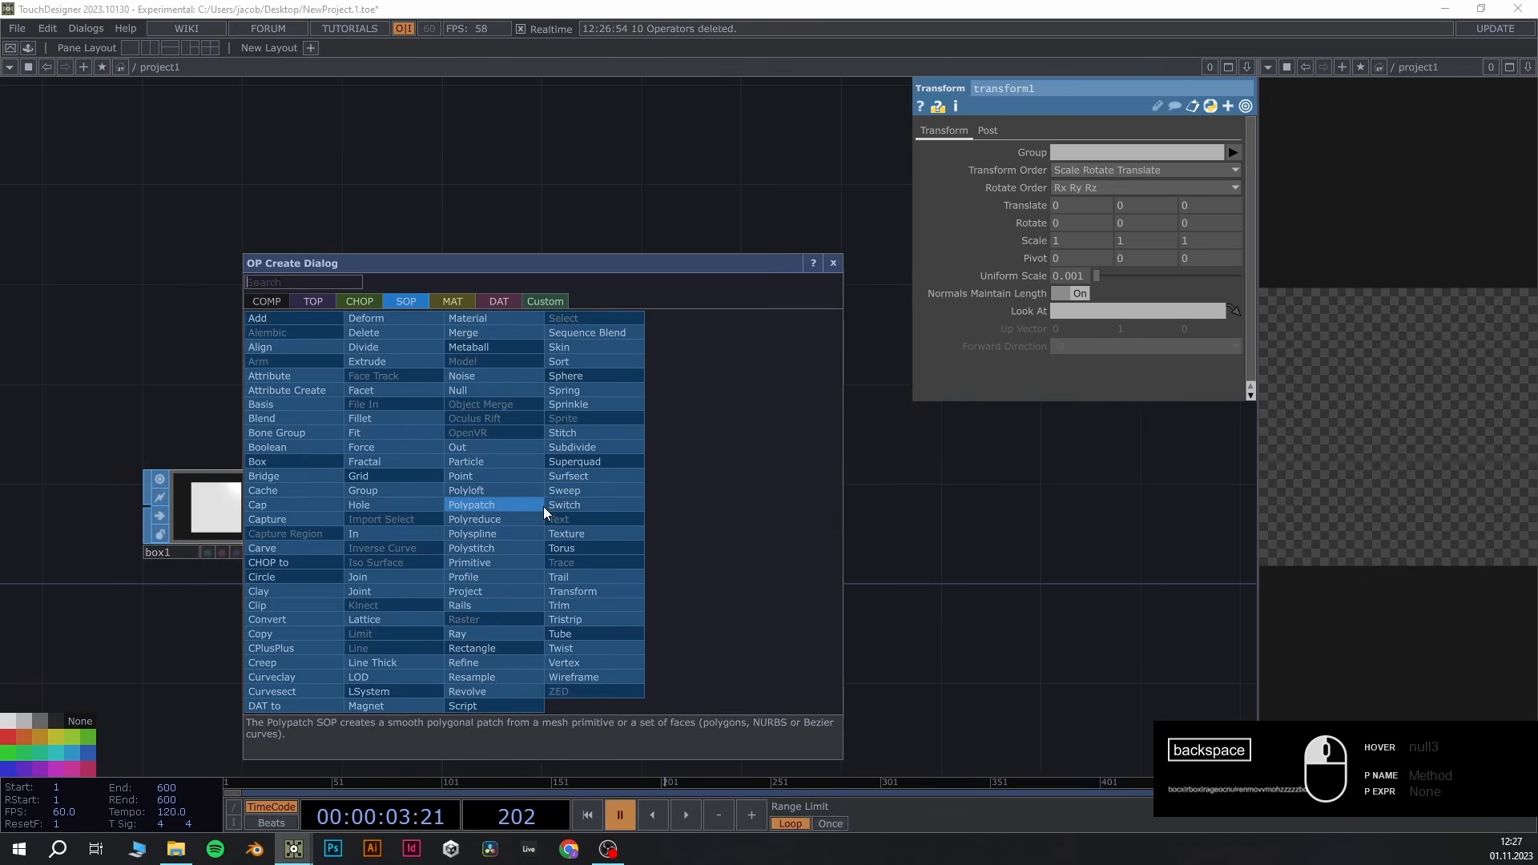
type("geo")
left_click(264, 301)
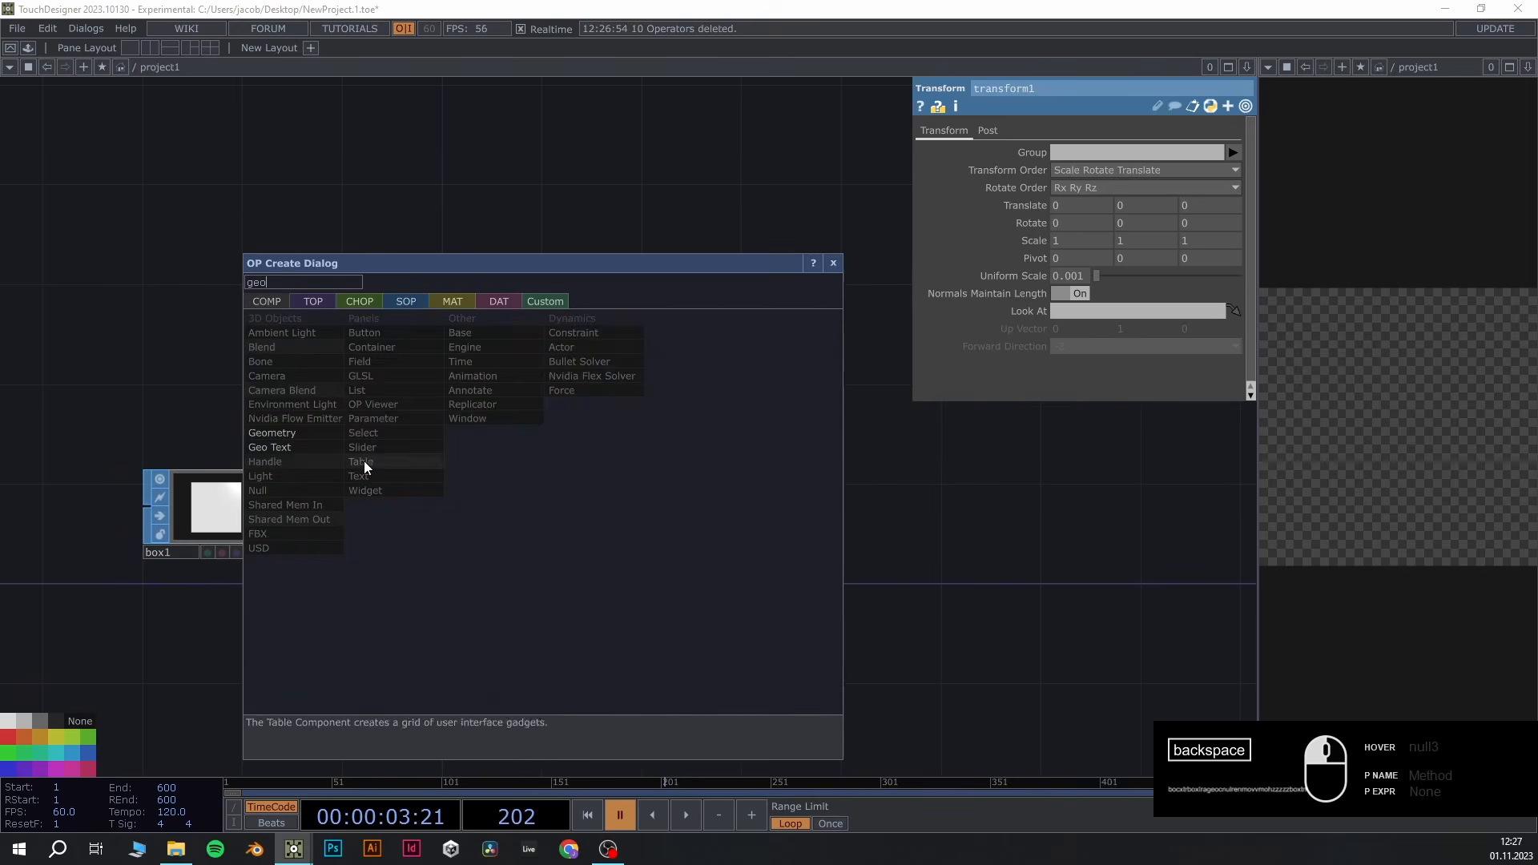
left_click(295, 435)
left_click(796, 515)
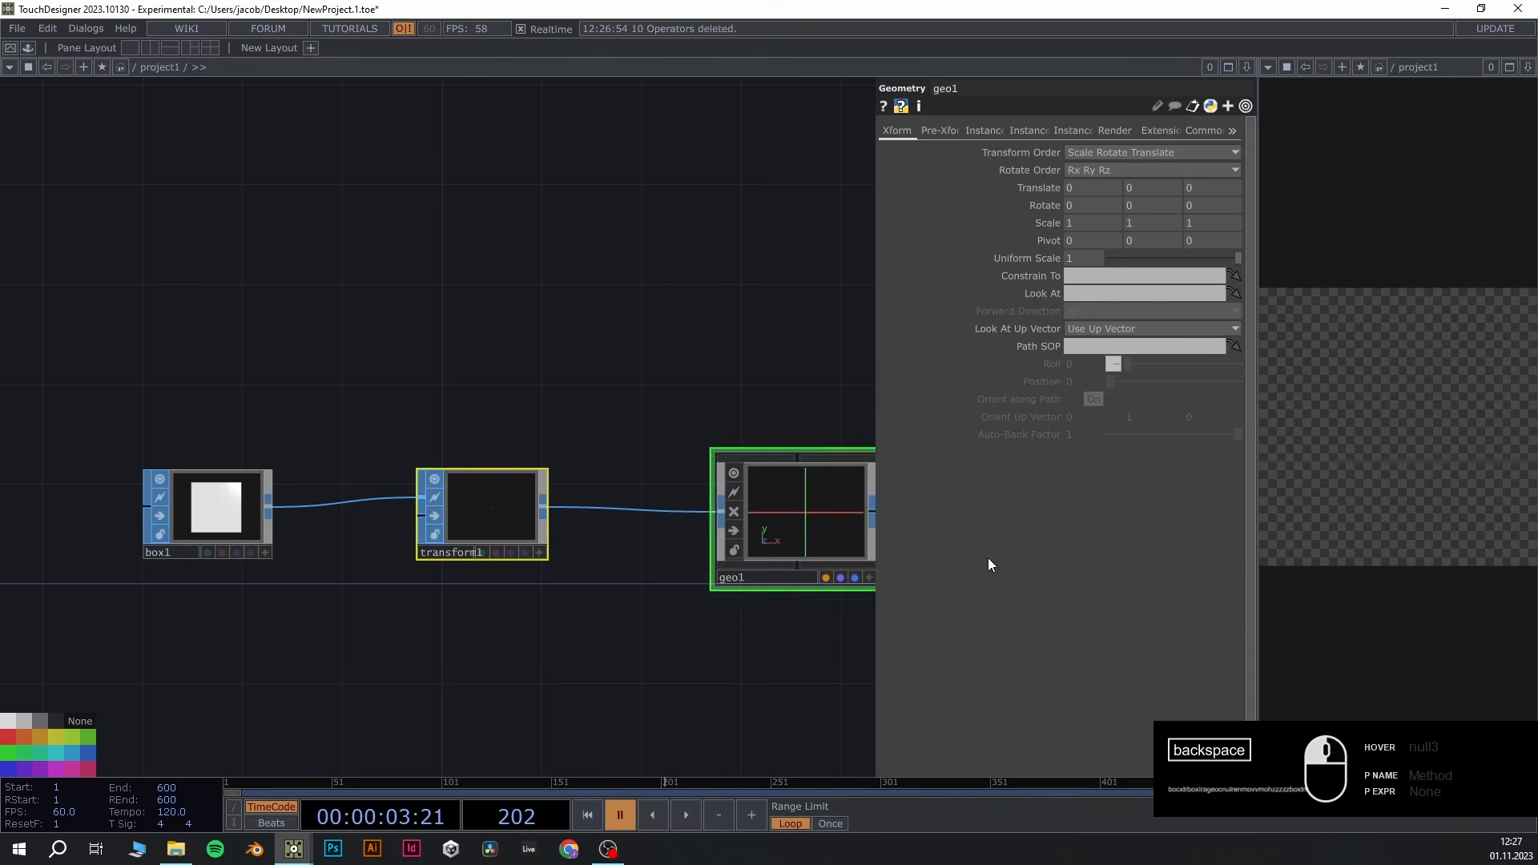
Add a standalone Geometry COMP above the connected one for comparison and delete it again
left_click_drag(771, 645, 617, 712)
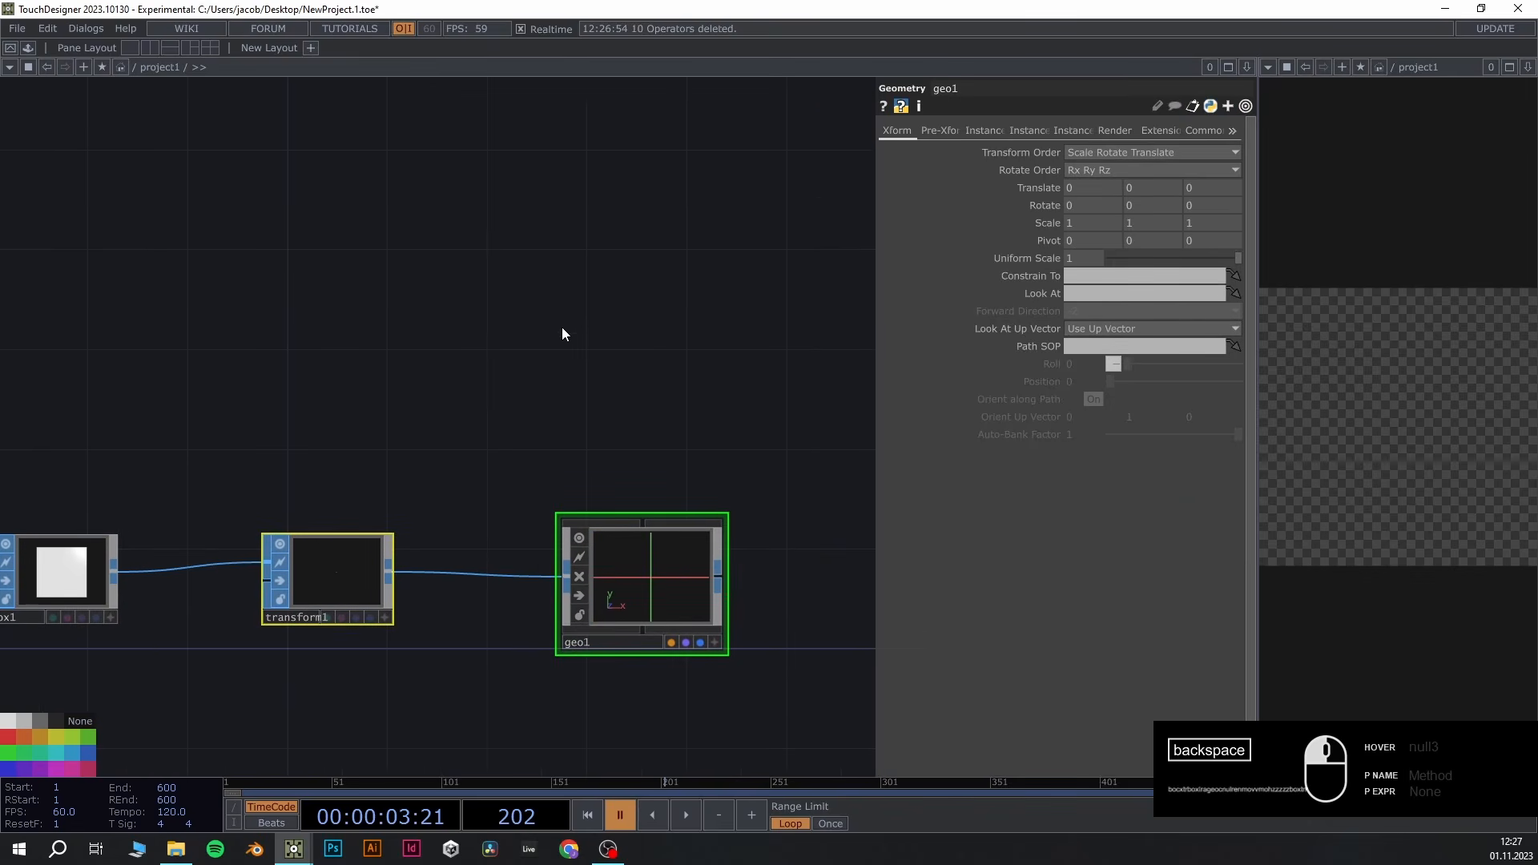
double_click(601, 359)
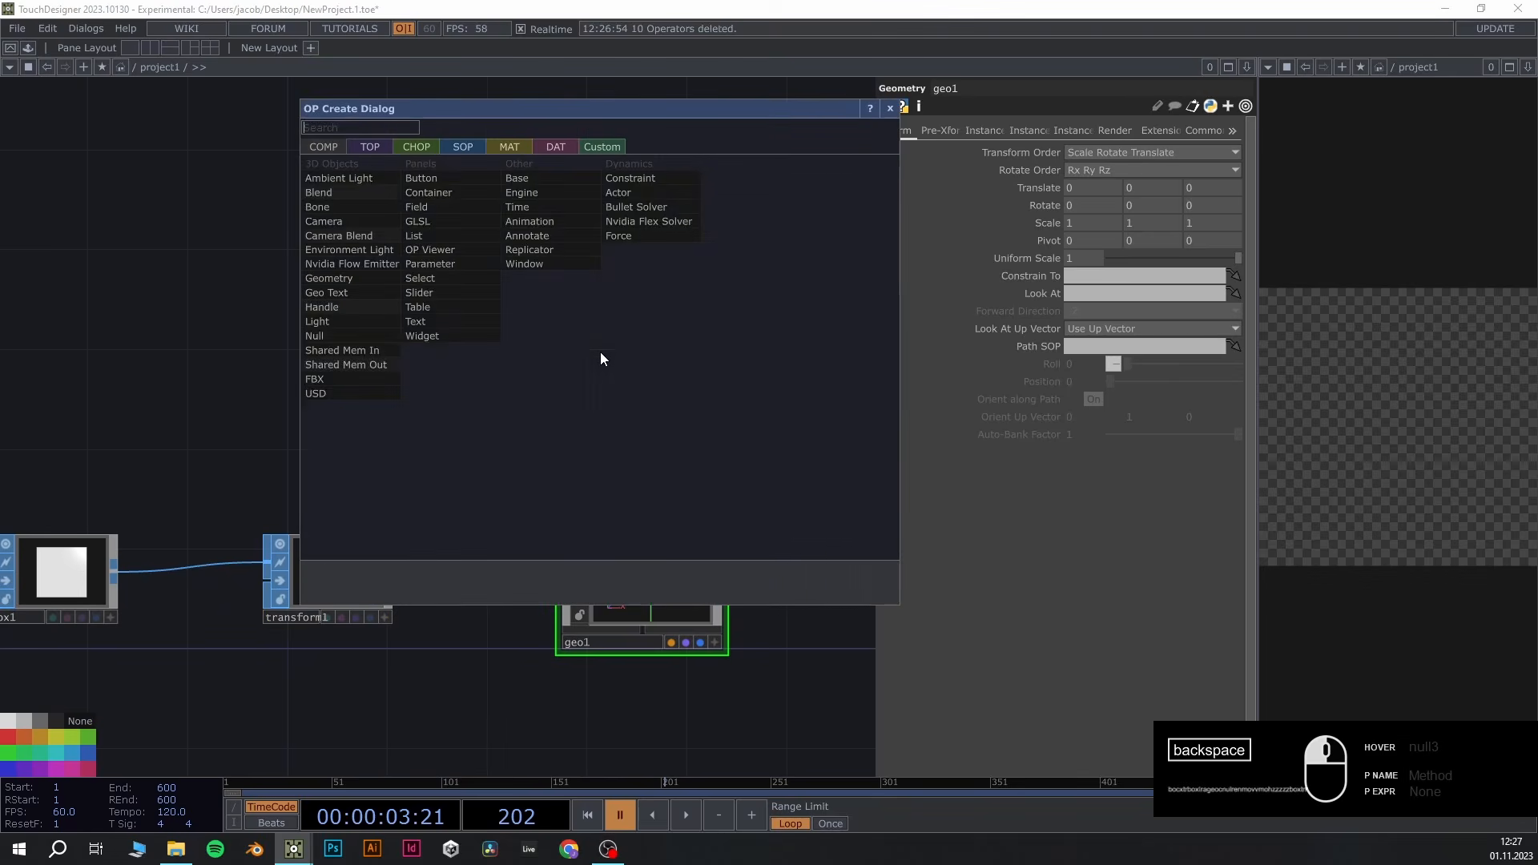
left_click(349, 278)
left_click(645, 385)
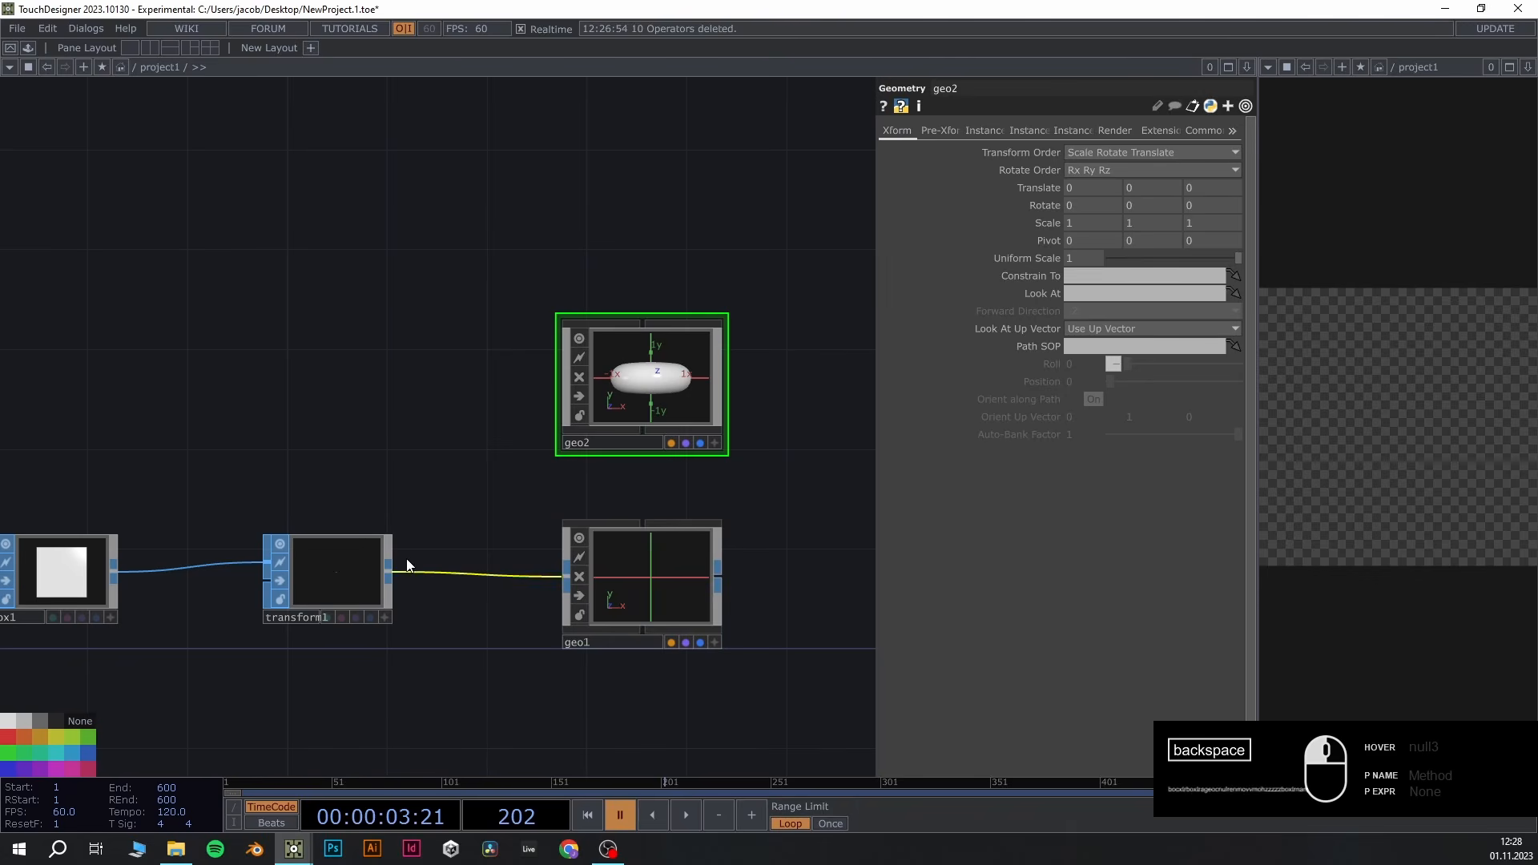
left_click_drag(440, 254, 690, 484)
key("Delete")
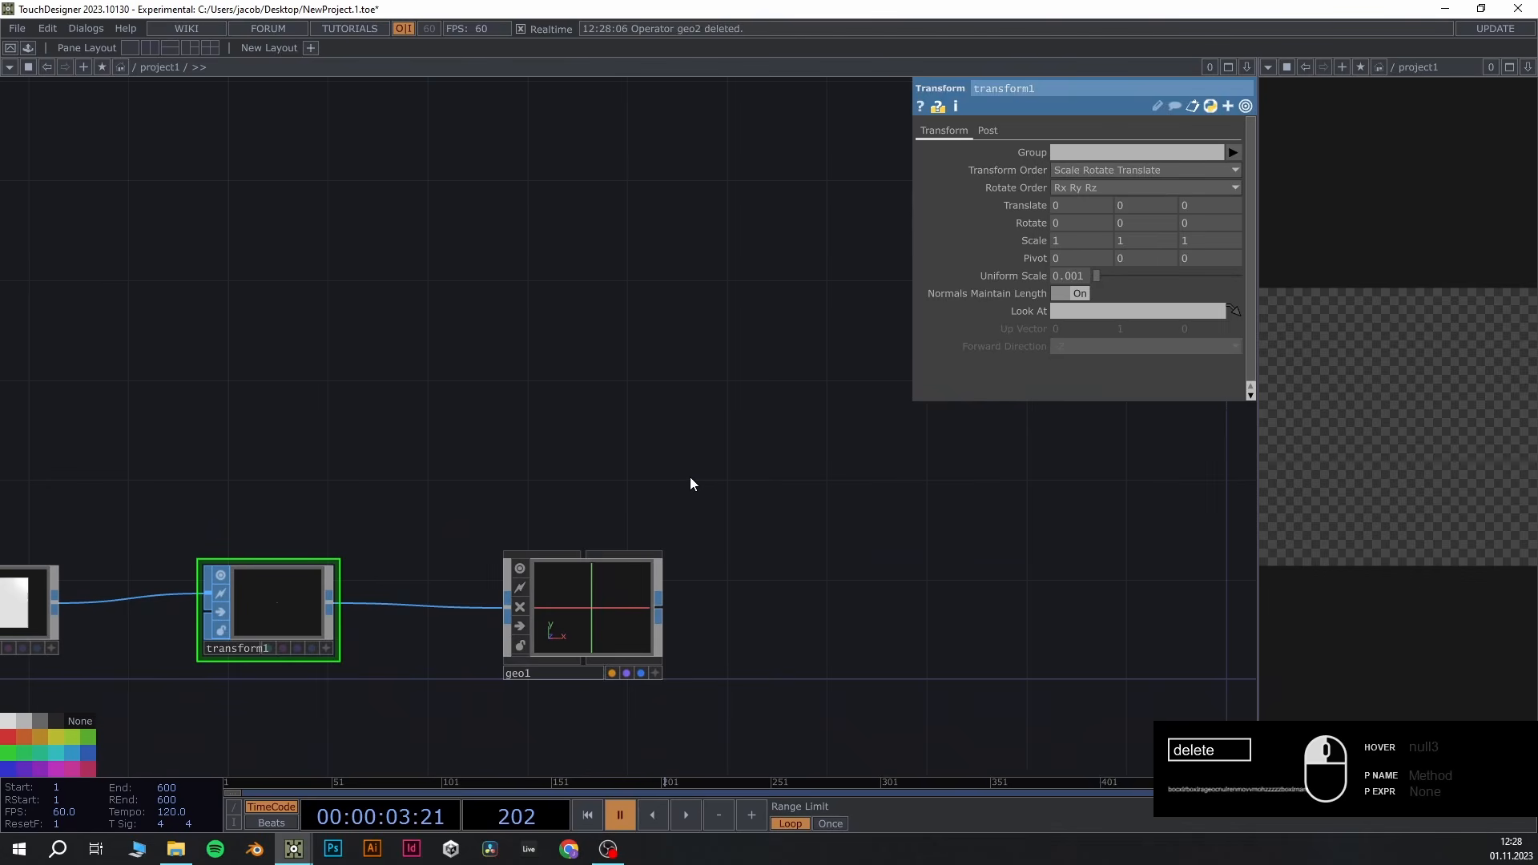
Add two Null COMPs, the lower one parented to the upper, and arrange them above the Geometry COMP
key("Tab")
type("nu")
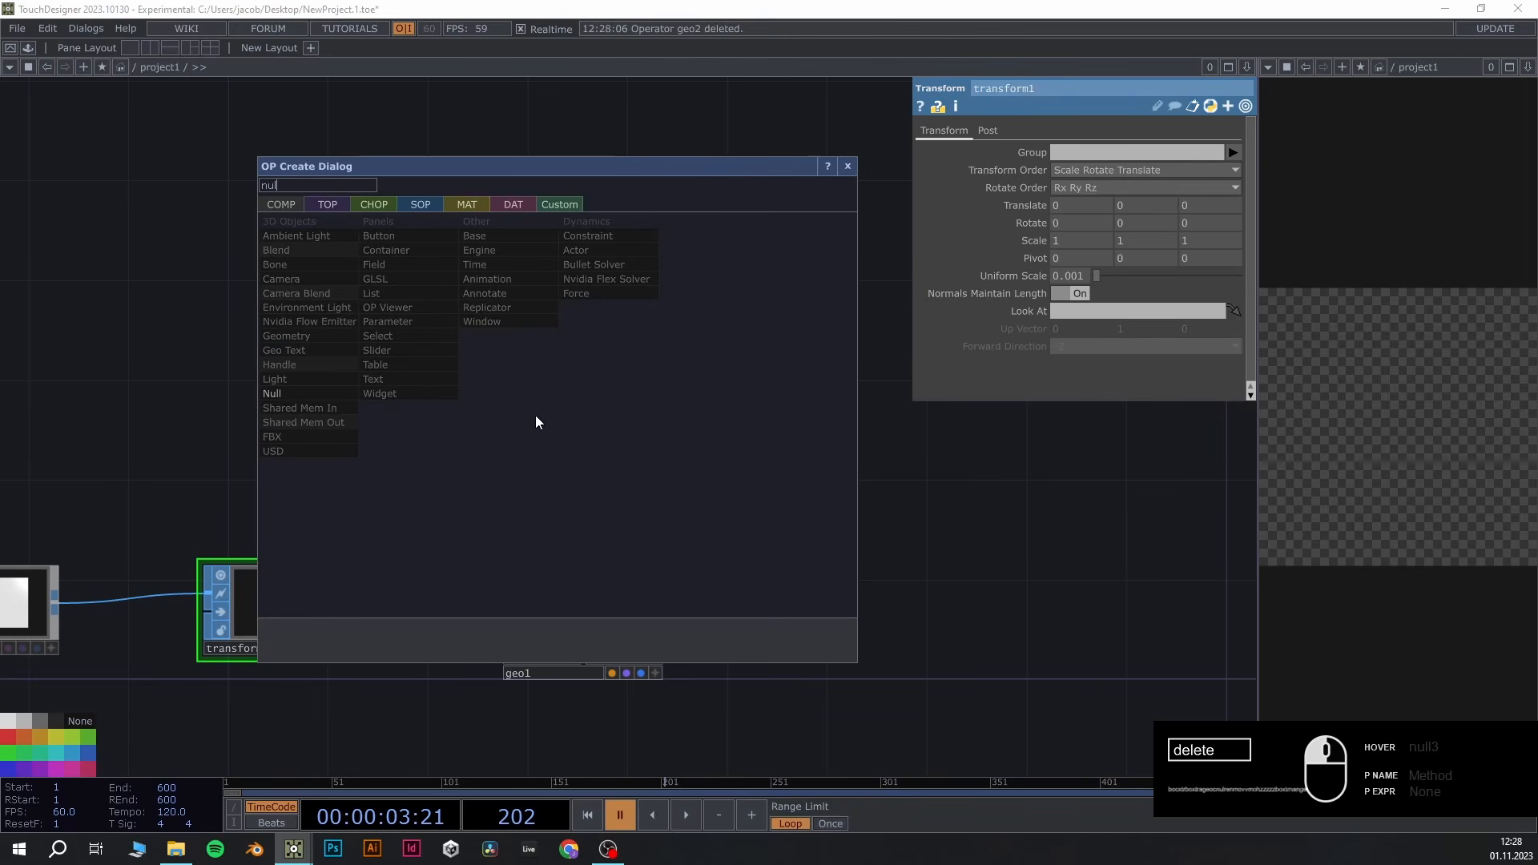
left_click(301, 396, "shift")
left_click(848, 166)
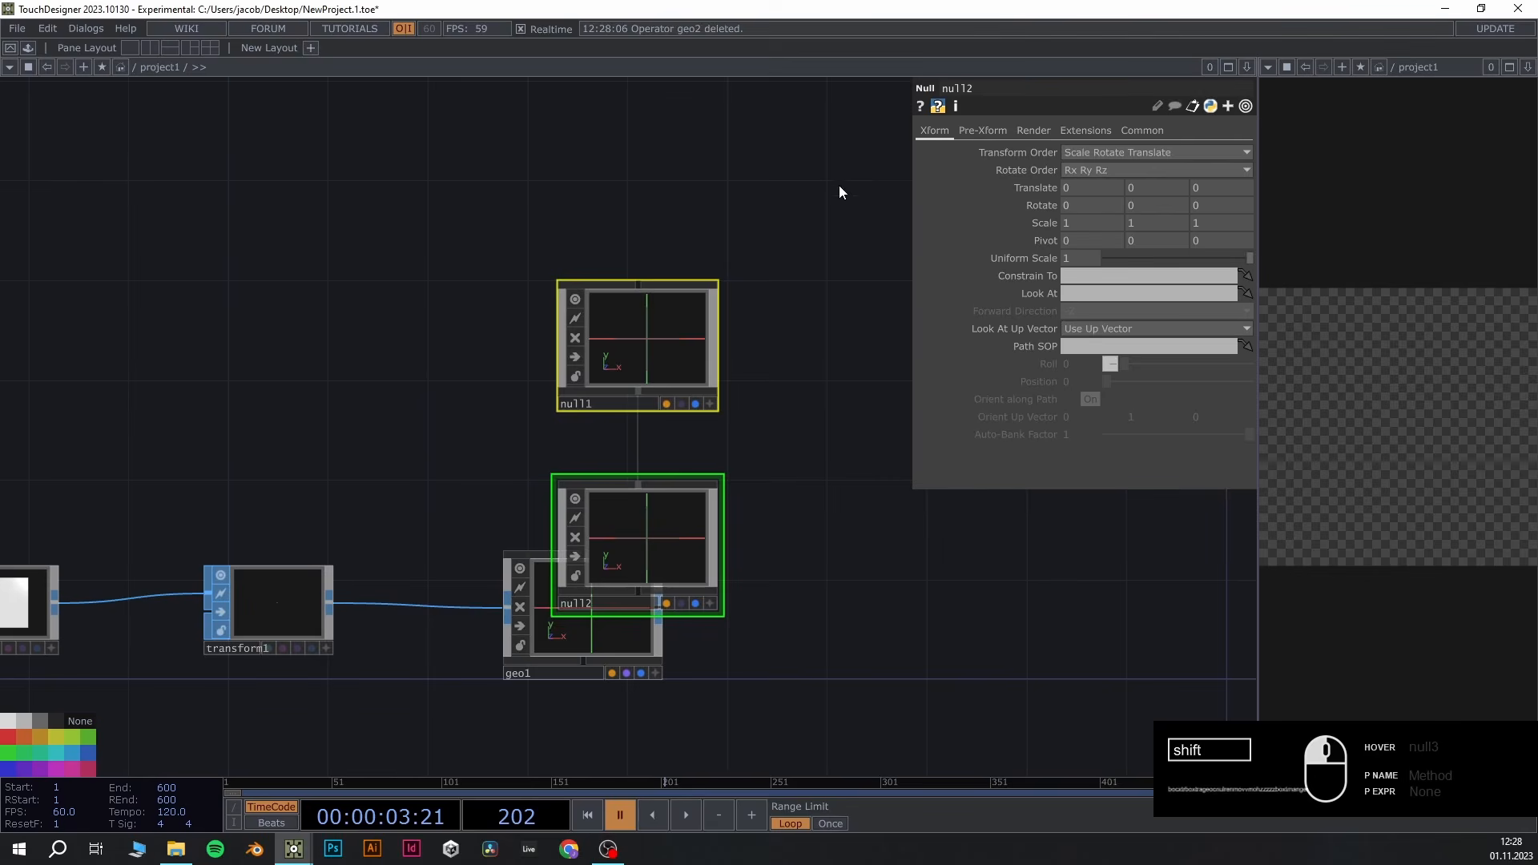
left_click_drag(630, 349, 401, 169)
middle_click_drag(697, 340, 705, 407)
left_click_drag(705, 407, 745, 497)
mouse_move(616, 411)
middle_mouse_down()
mouse_move(611, 392)
mouse_move(638, 402)
middle_mouse_up()
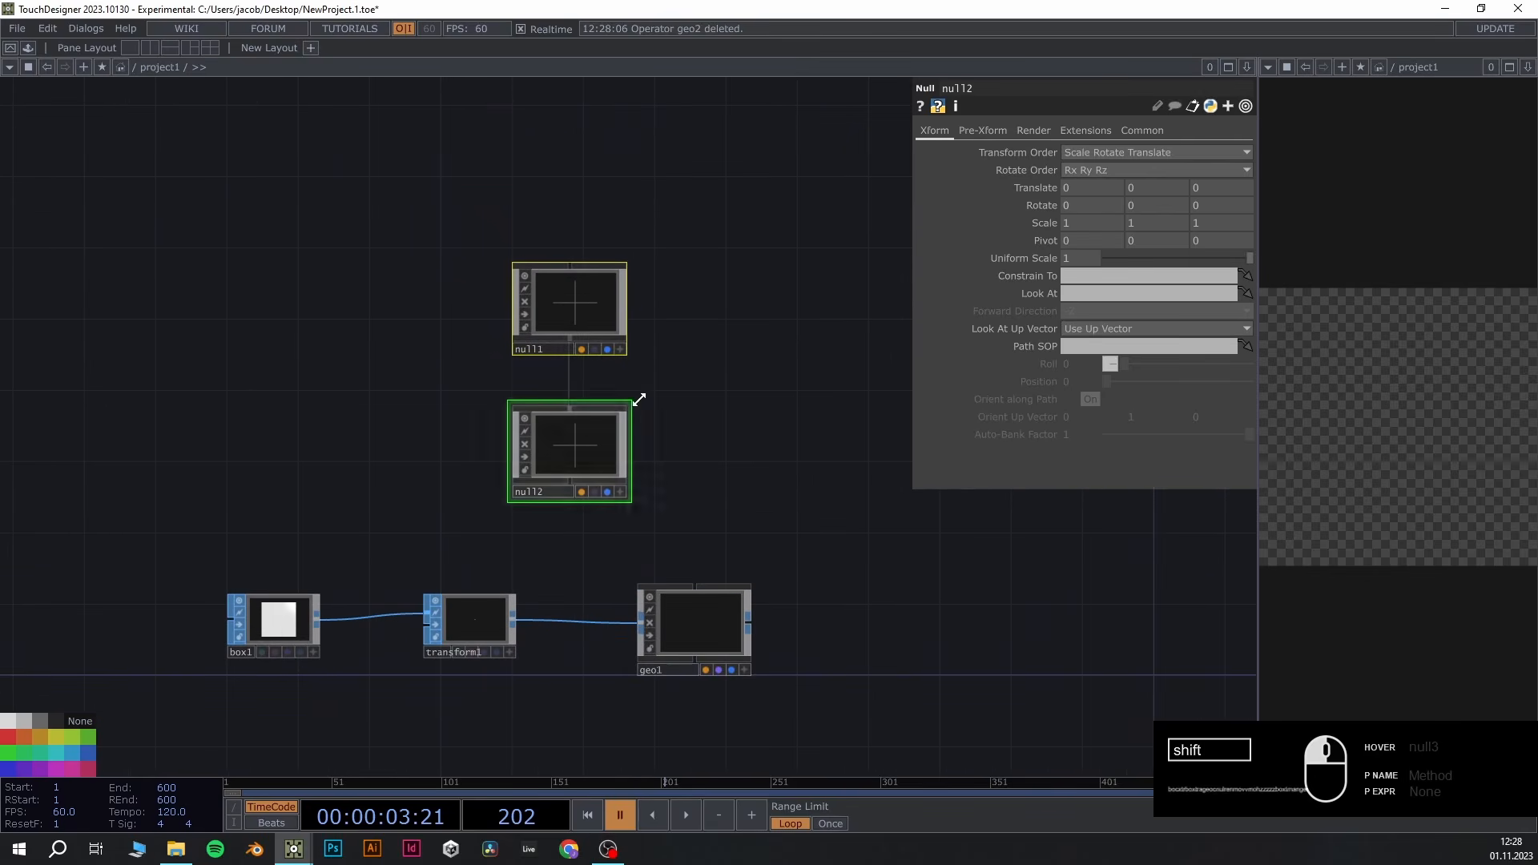
Rename the upper Null COMP cam_target and the lower one cam_mover
left_click(545, 349)
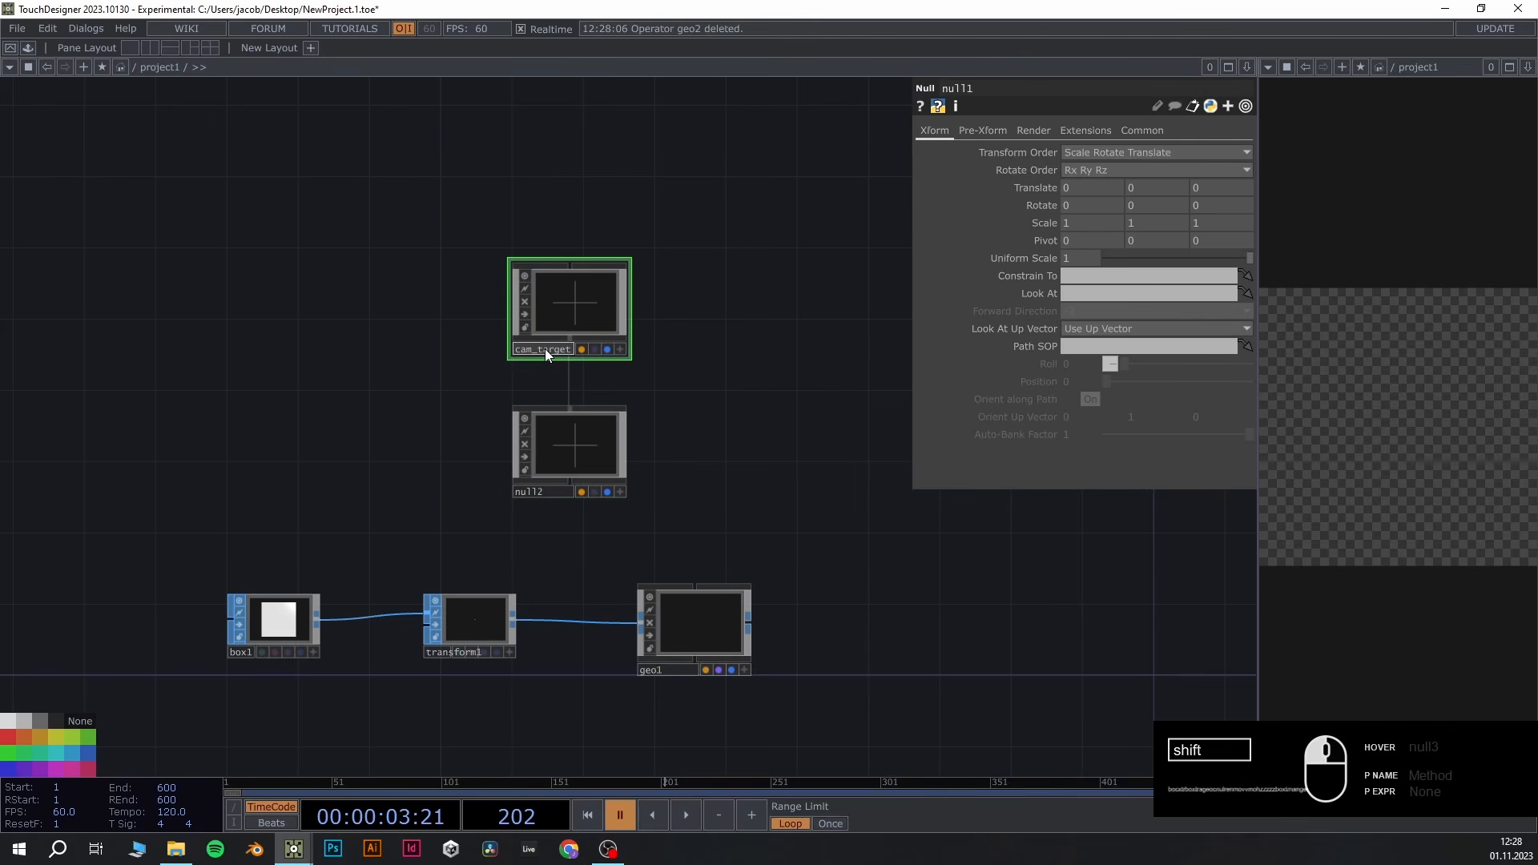
left_click(581, 469)
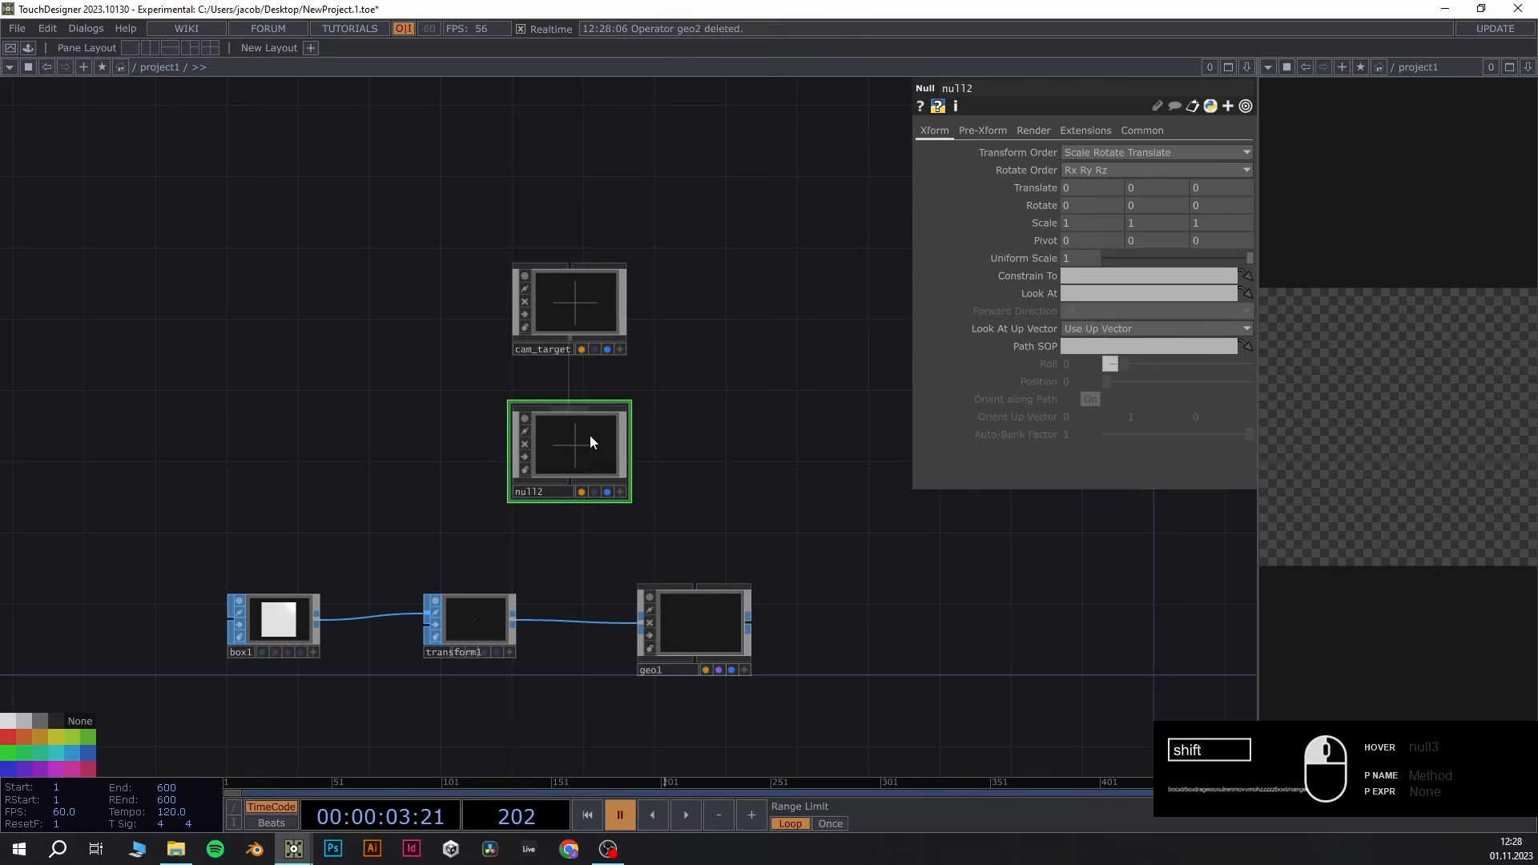
scroll(541, 484, "up", 3)
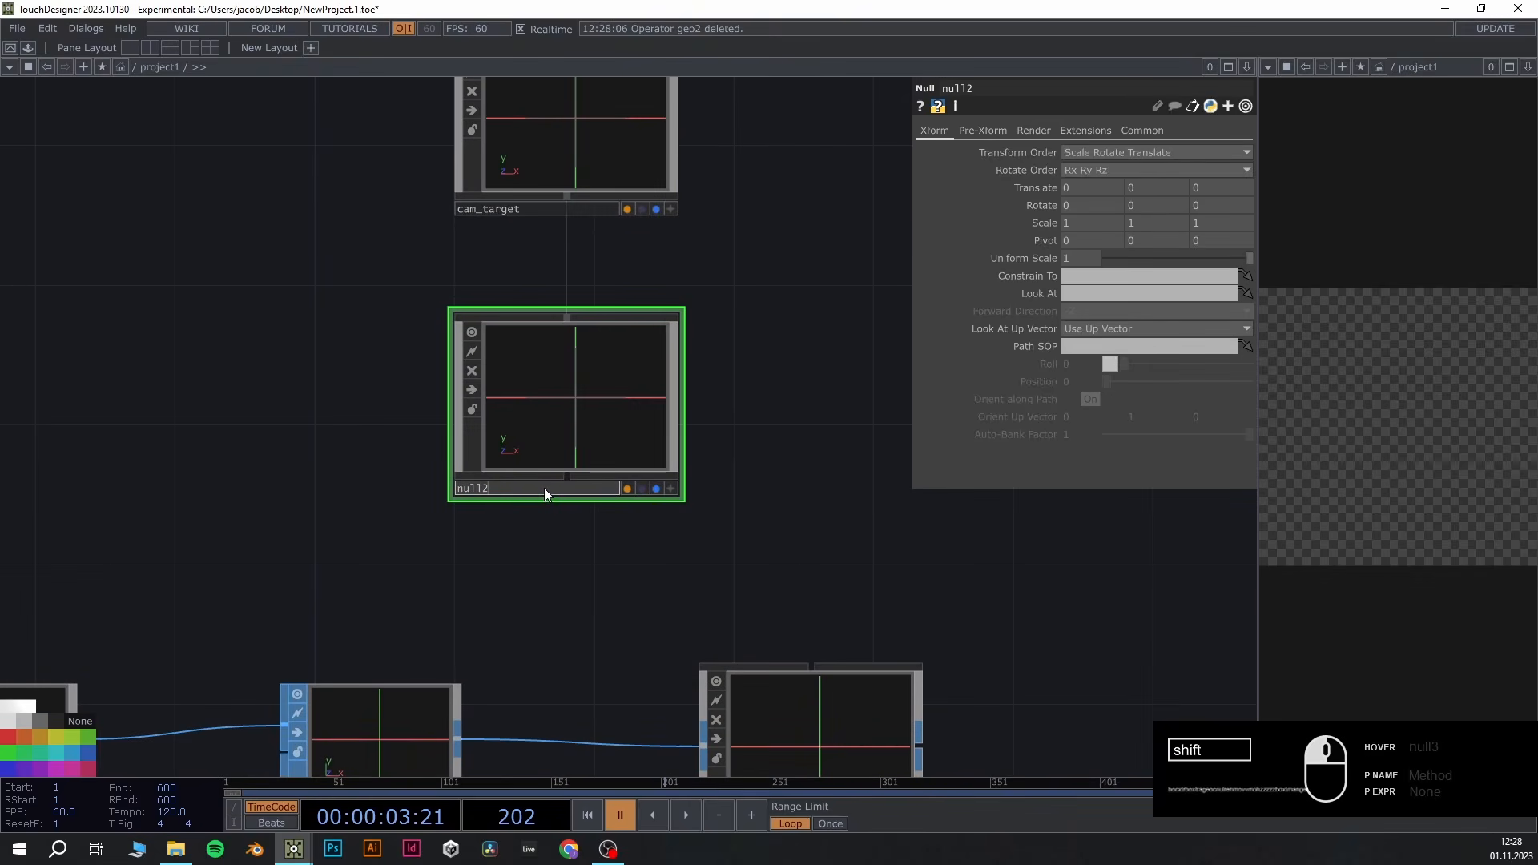
double_click(545, 489)
type("cam_c")
key("BackSpace")
type("mover")
key("Return")
Add a Camera COMP beside the two Null COMPs and set its Look At target to cam_target
scroll(916, 425, "down", 4)
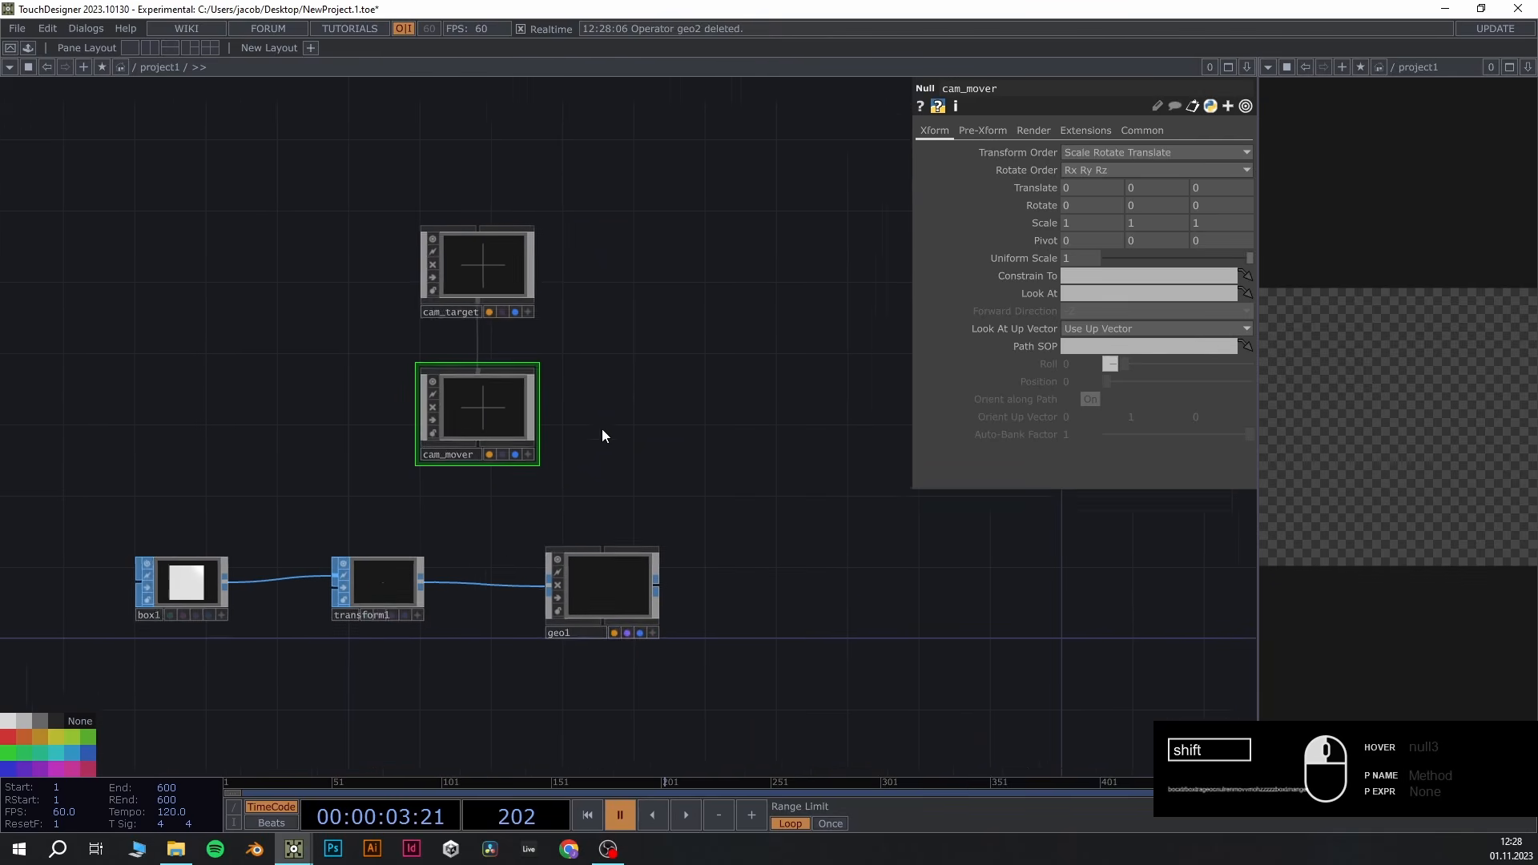
double_click(627, 425)
key("BackSpace")
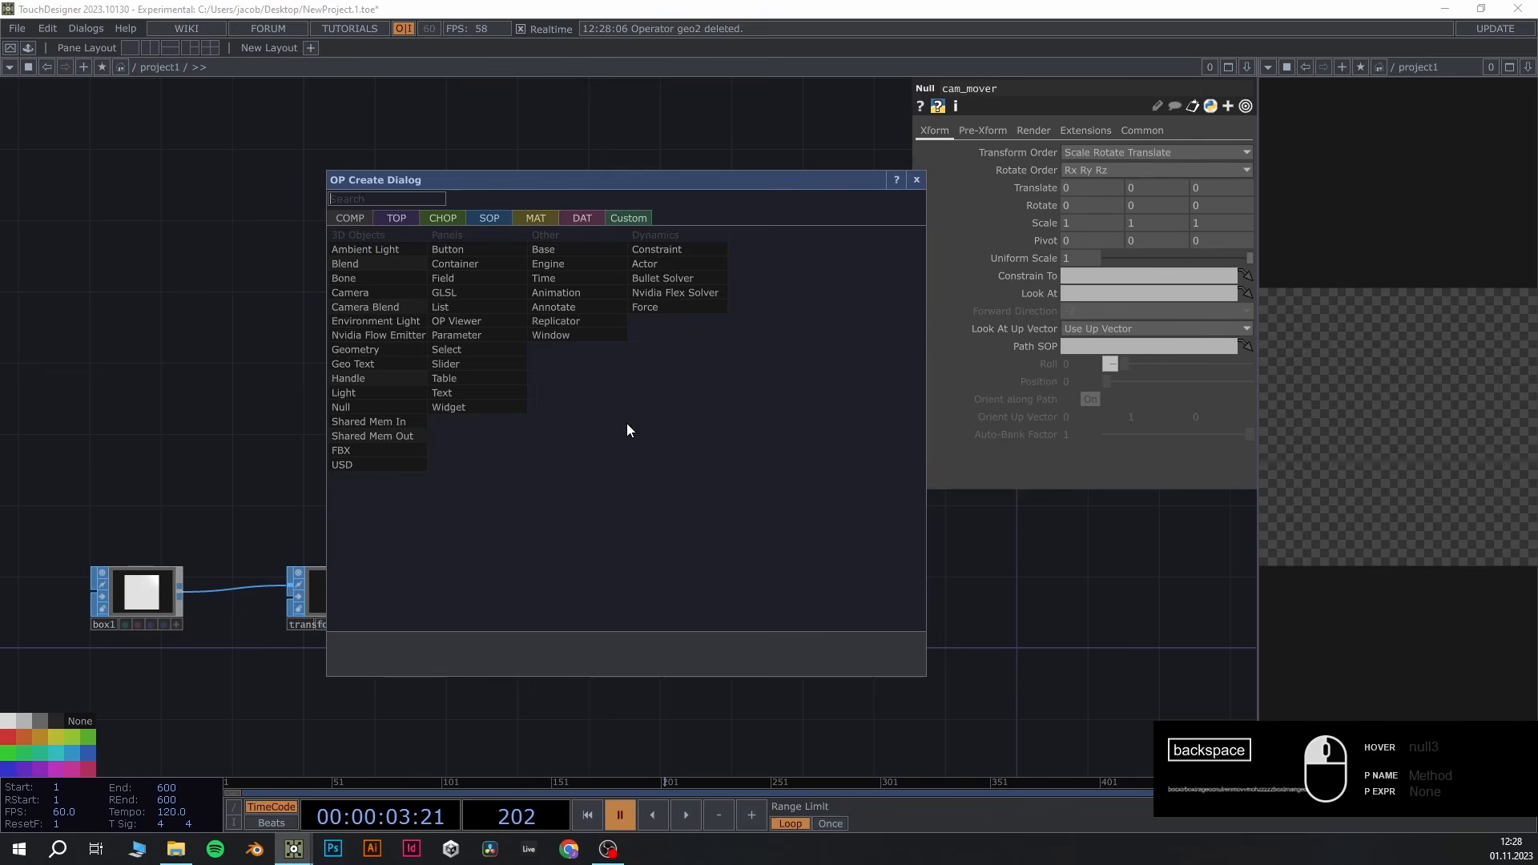
left_click(381, 293)
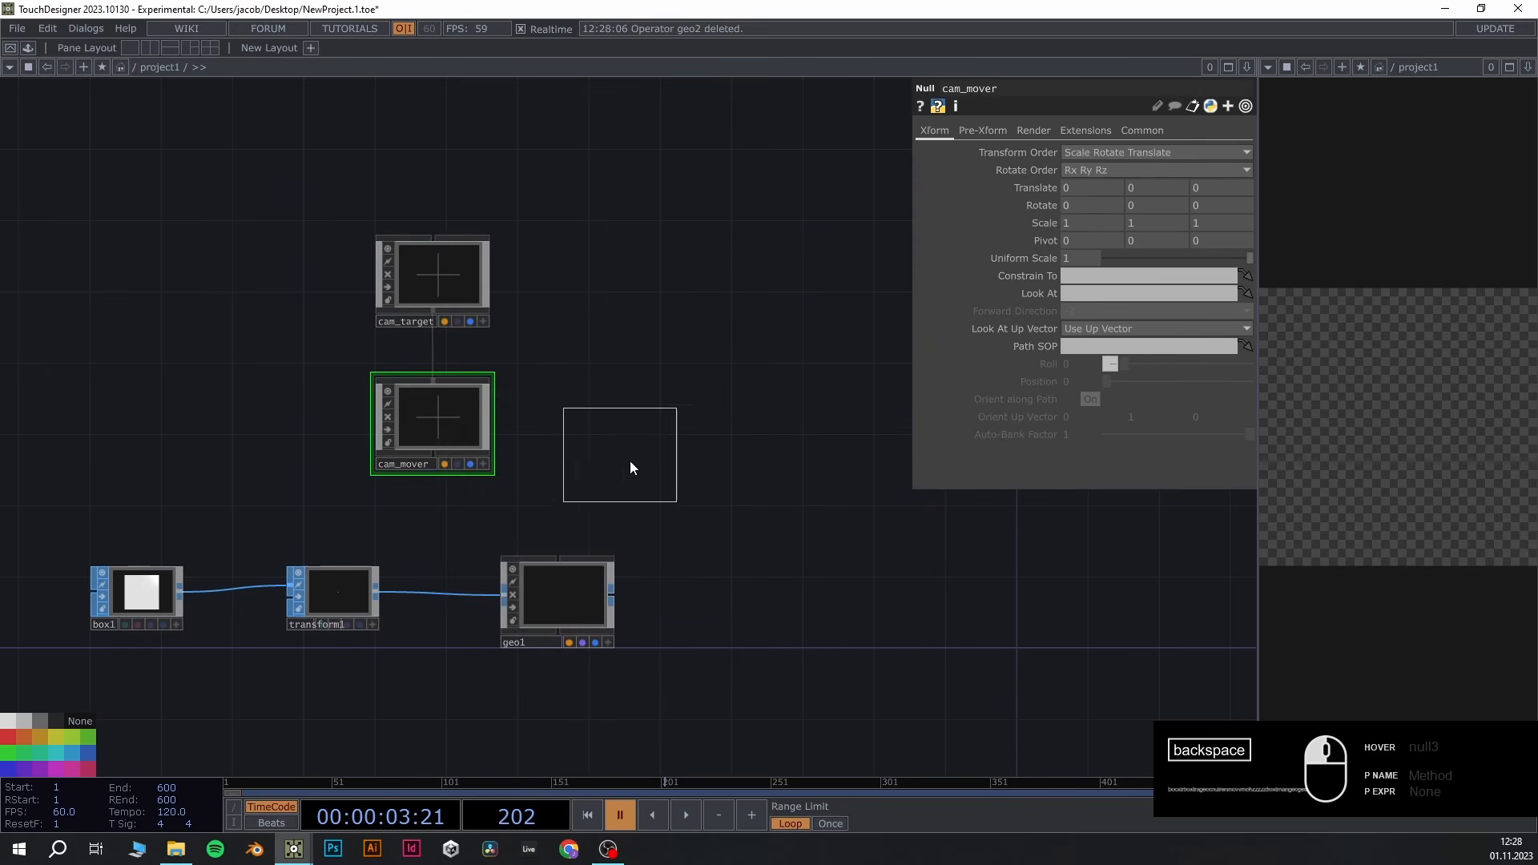
left_click(713, 490)
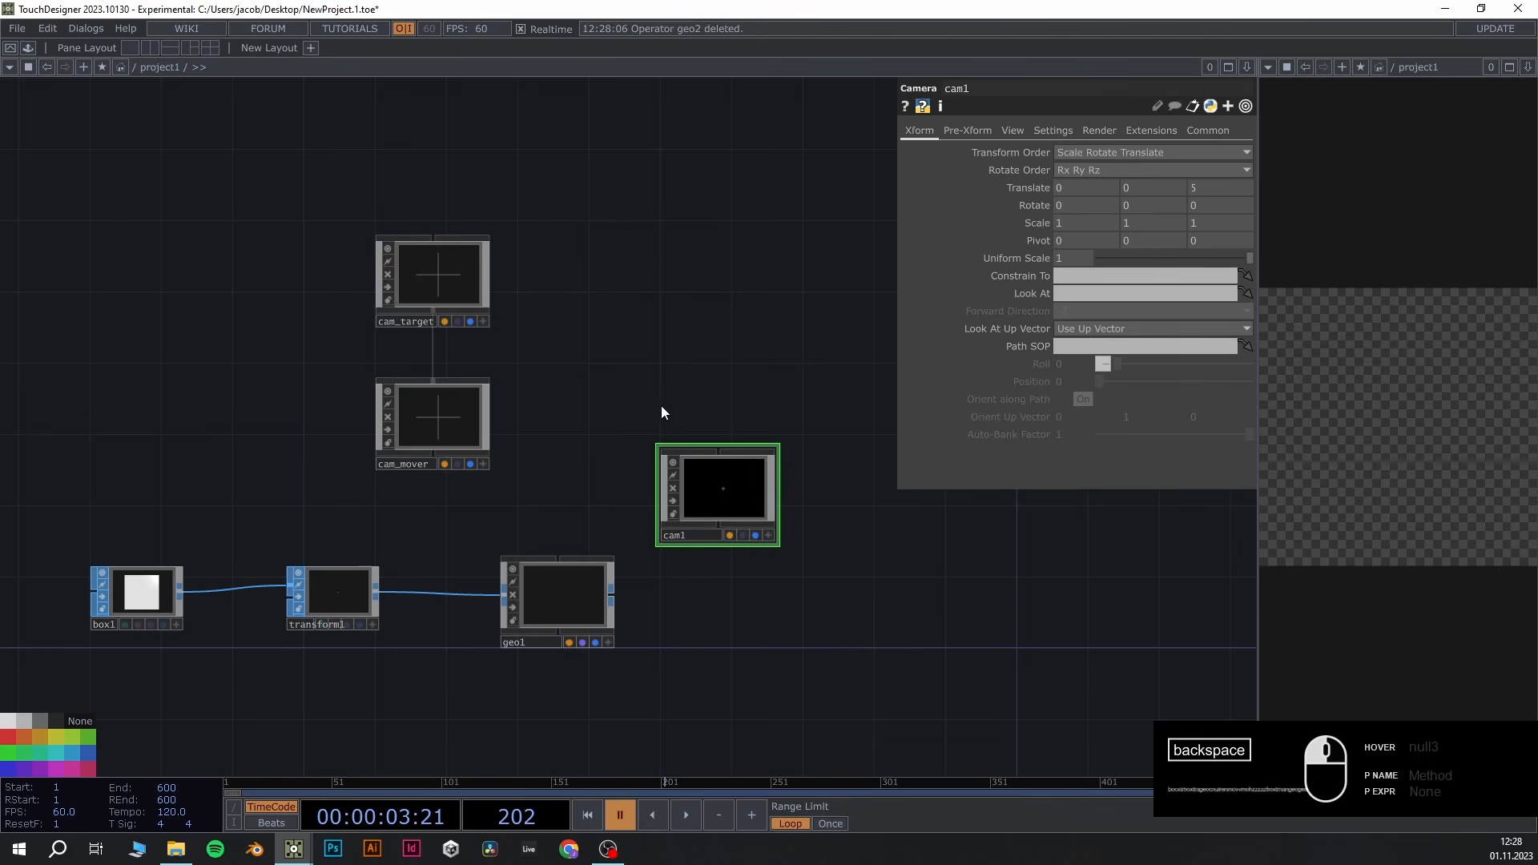
left_click_drag(445, 279, 1085, 295)
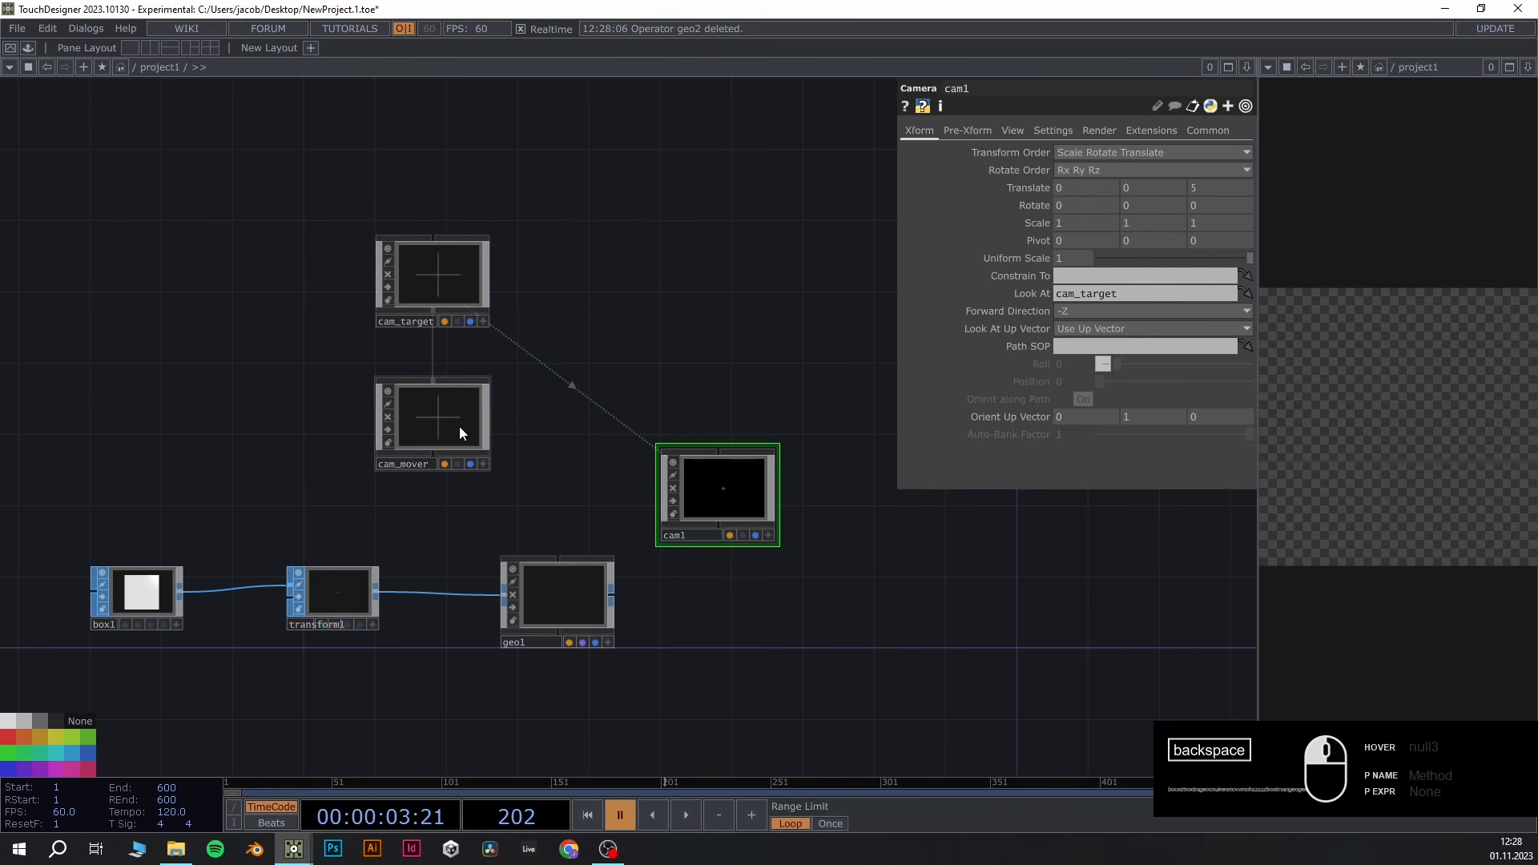
Constrain the camera to cam_mover and select the cam_mover Null COMP
left_click_drag(449, 422, 1088, 274)
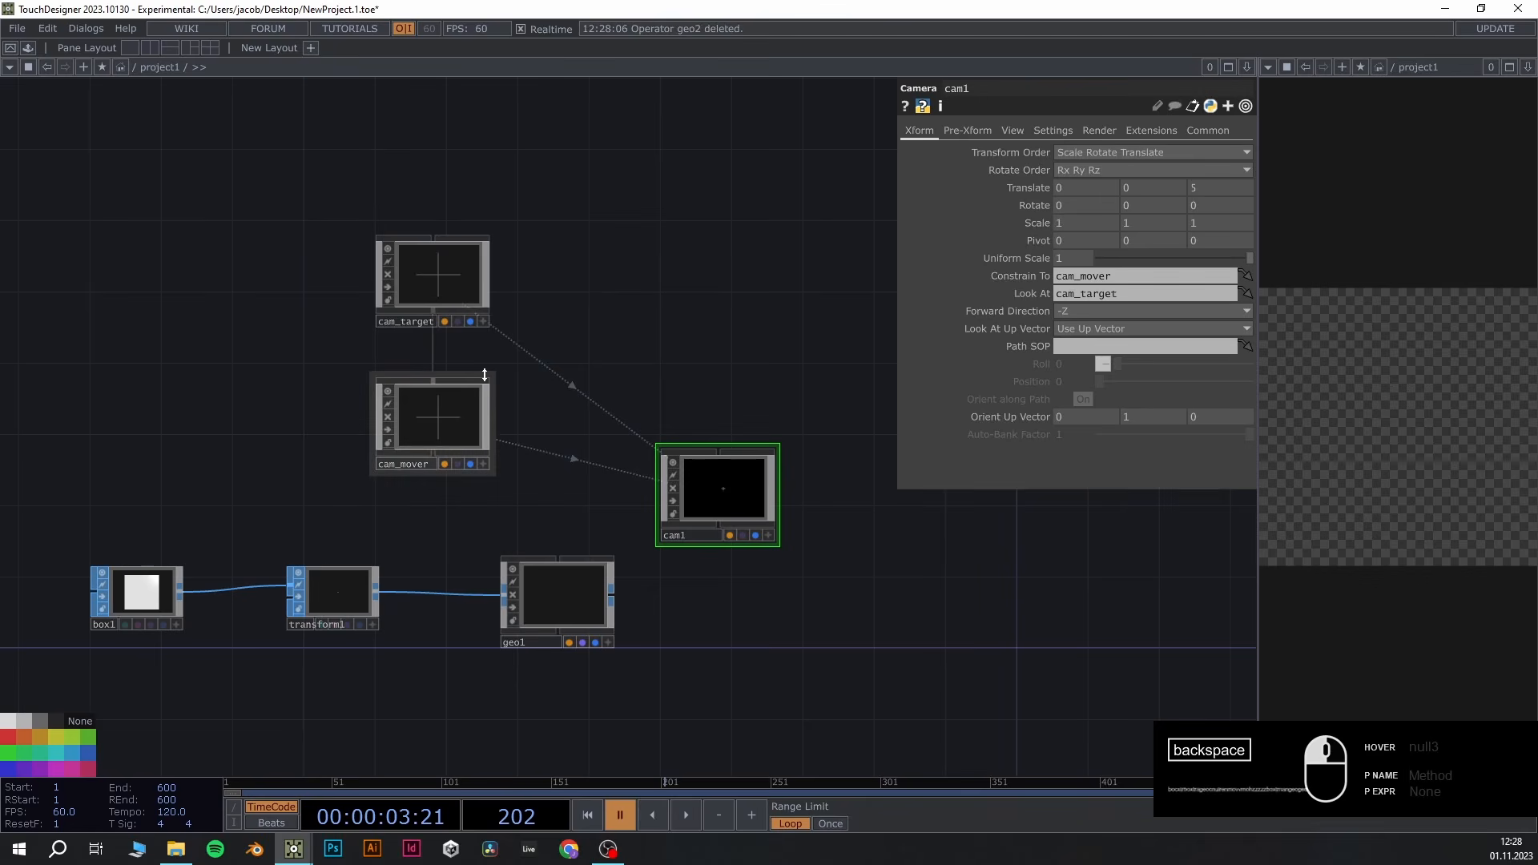
left_click(441, 422)
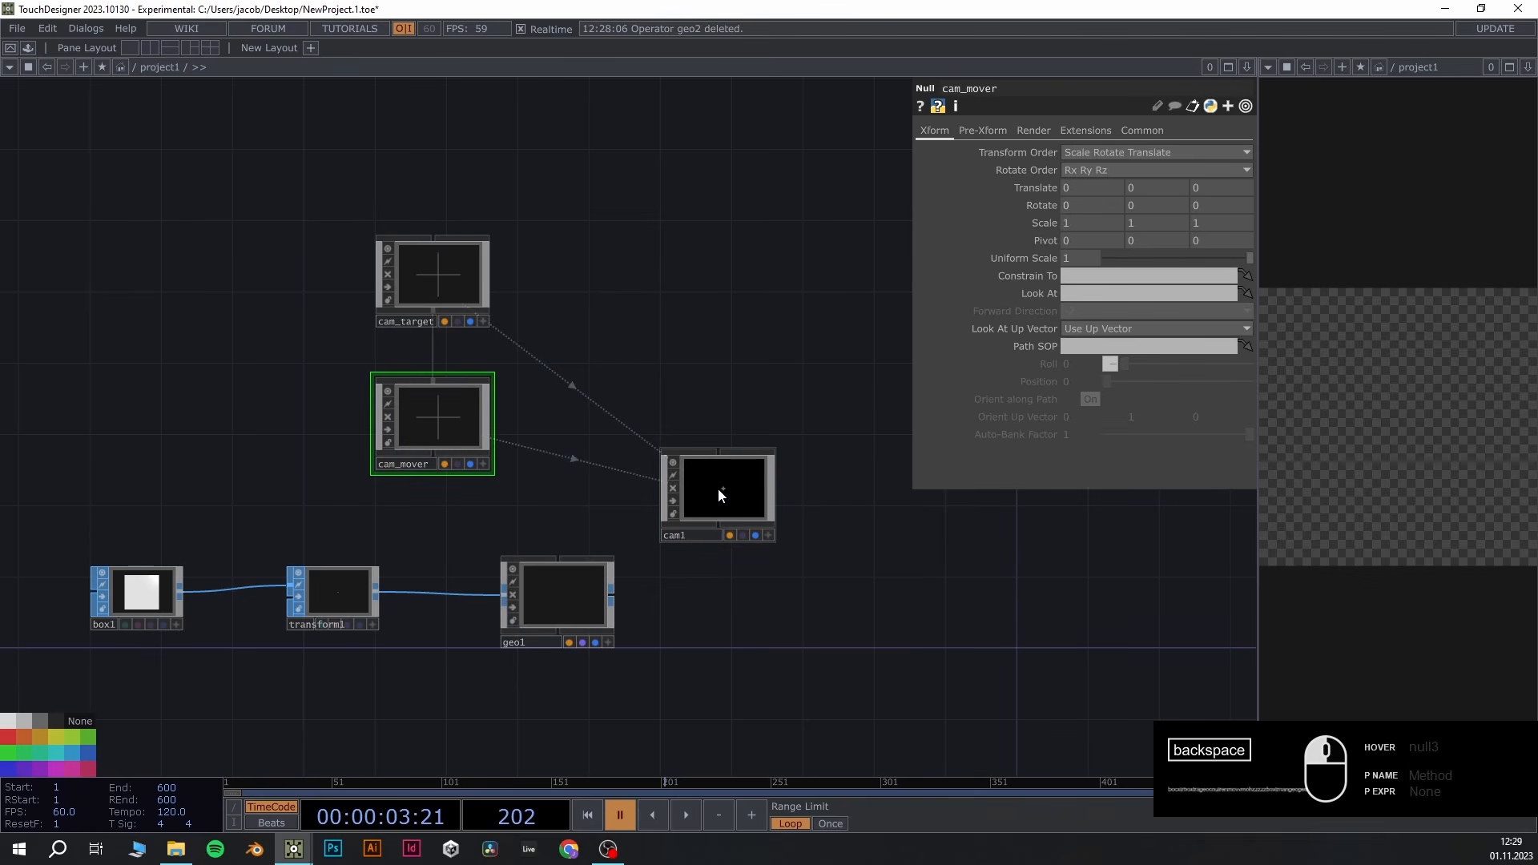
Add a Render TOP directly below the Camera COMP, beside the Geometry COMP
left_click_drag(741, 603, 680, 544)
key("Tab")
type("re")
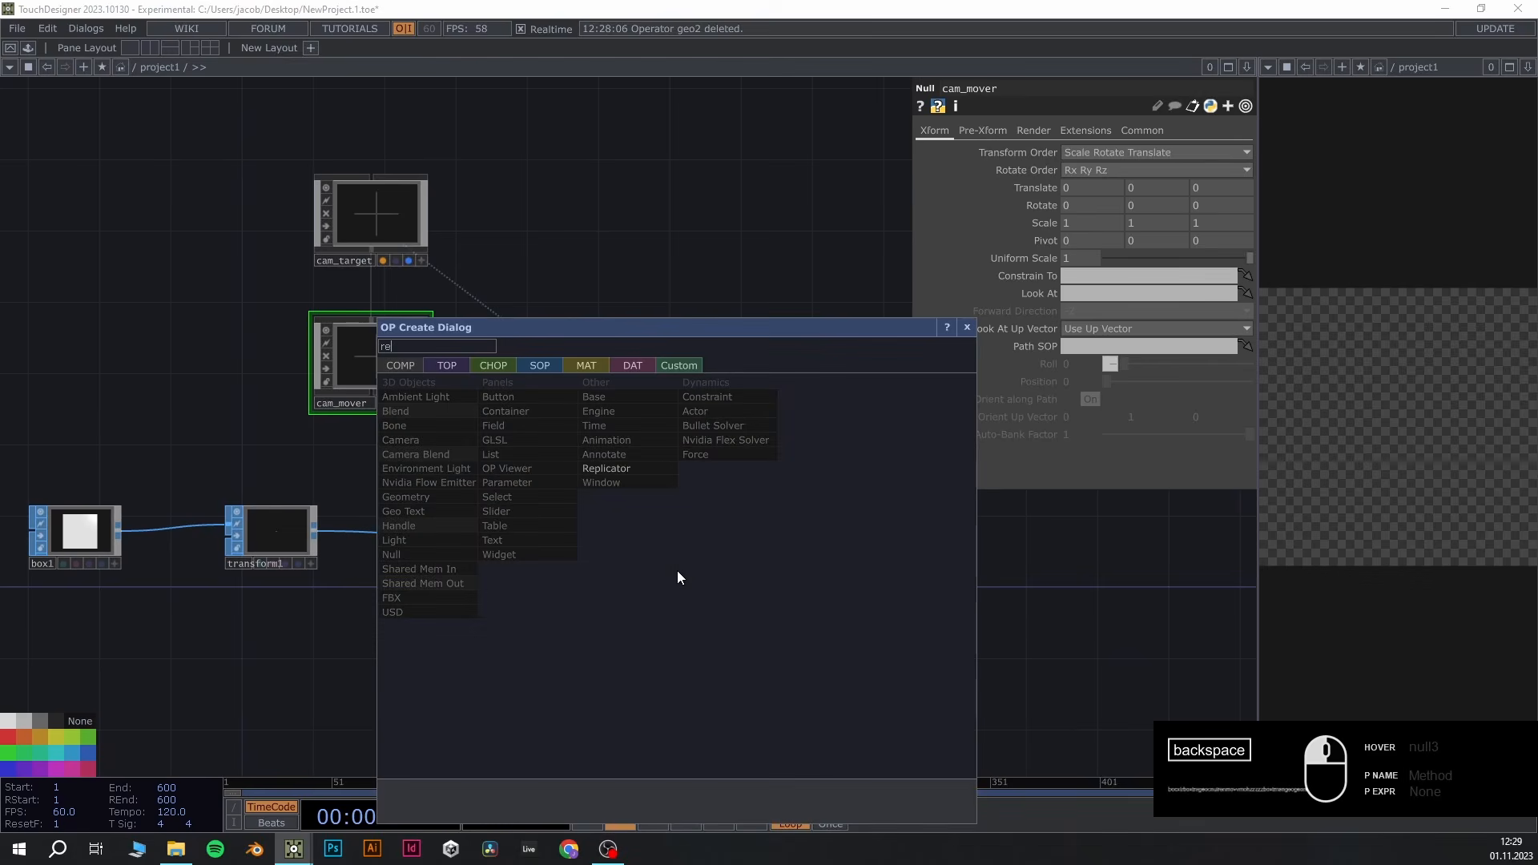
type("n")
left_click(447, 364)
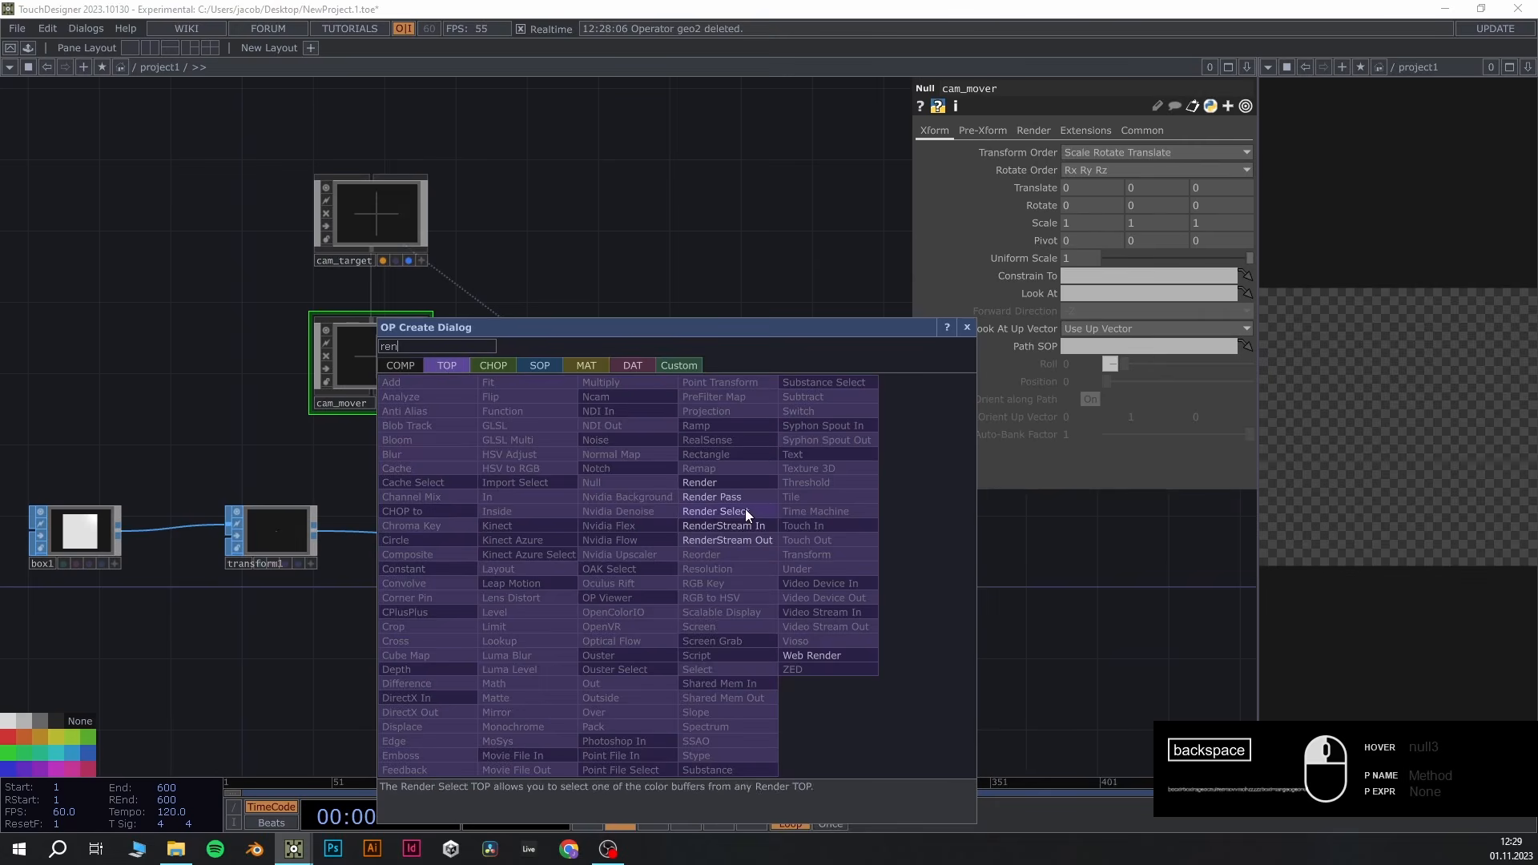
left_click(699, 483)
left_click(656, 535)
scroll(905, 603, "down", 2)
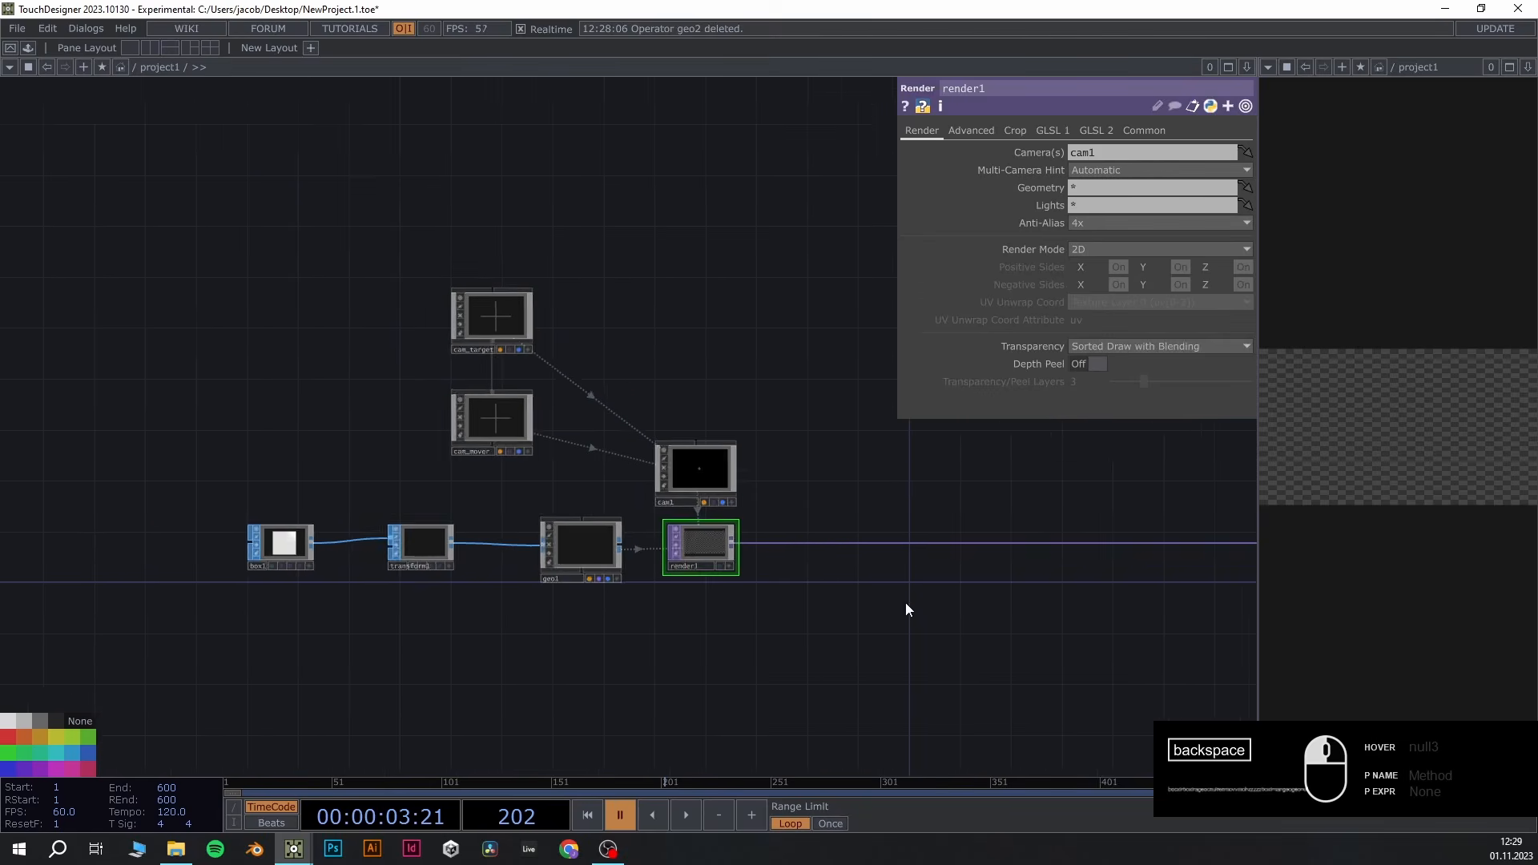
left_click_drag(806, 562, 374, 534)
scroll(537, 539, "down", 3)
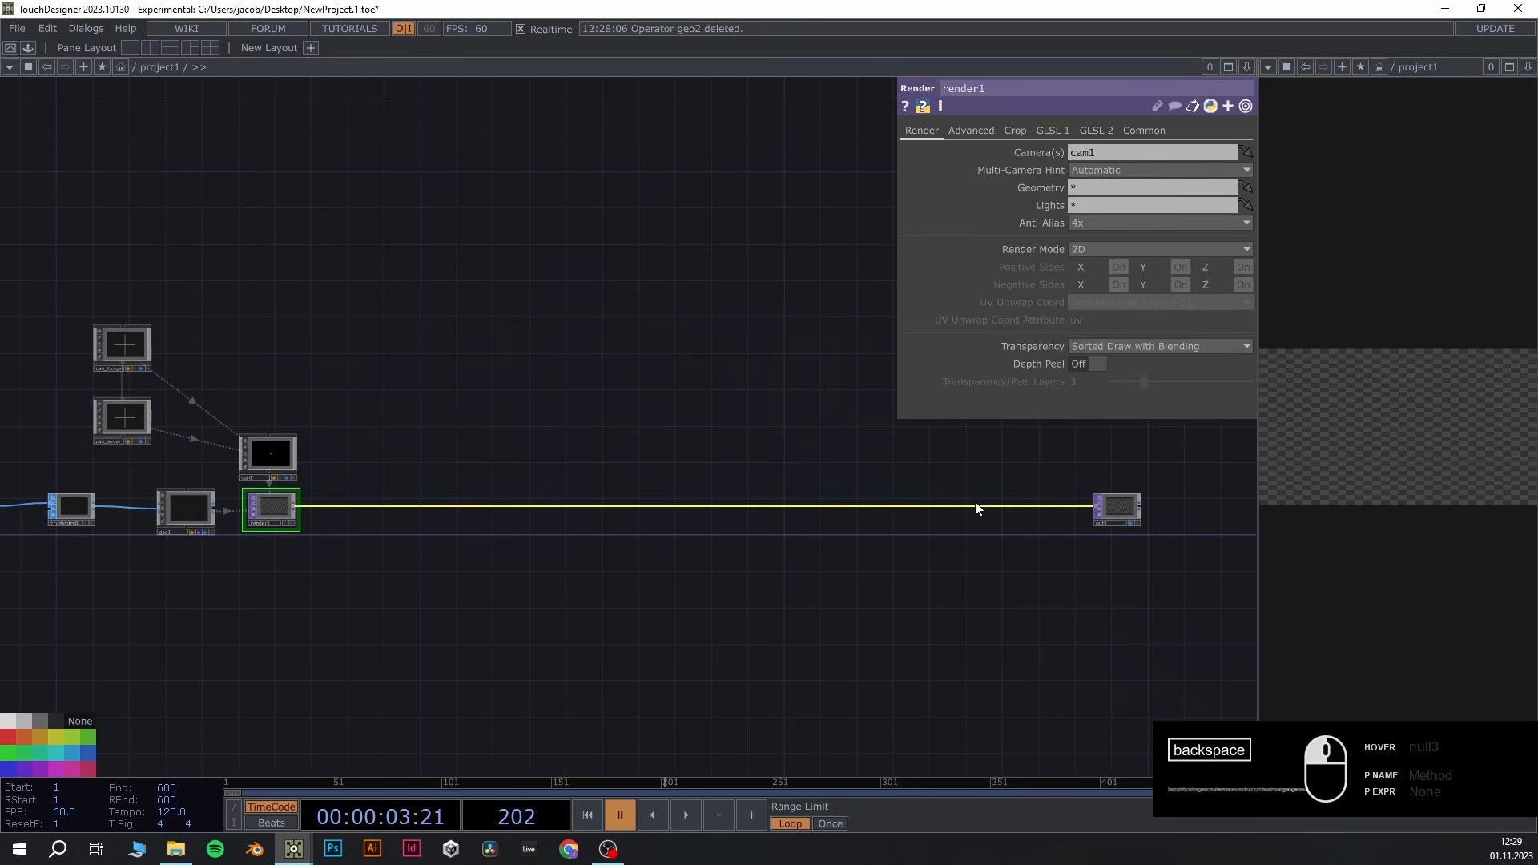
scroll(585, 544, "up", 4)
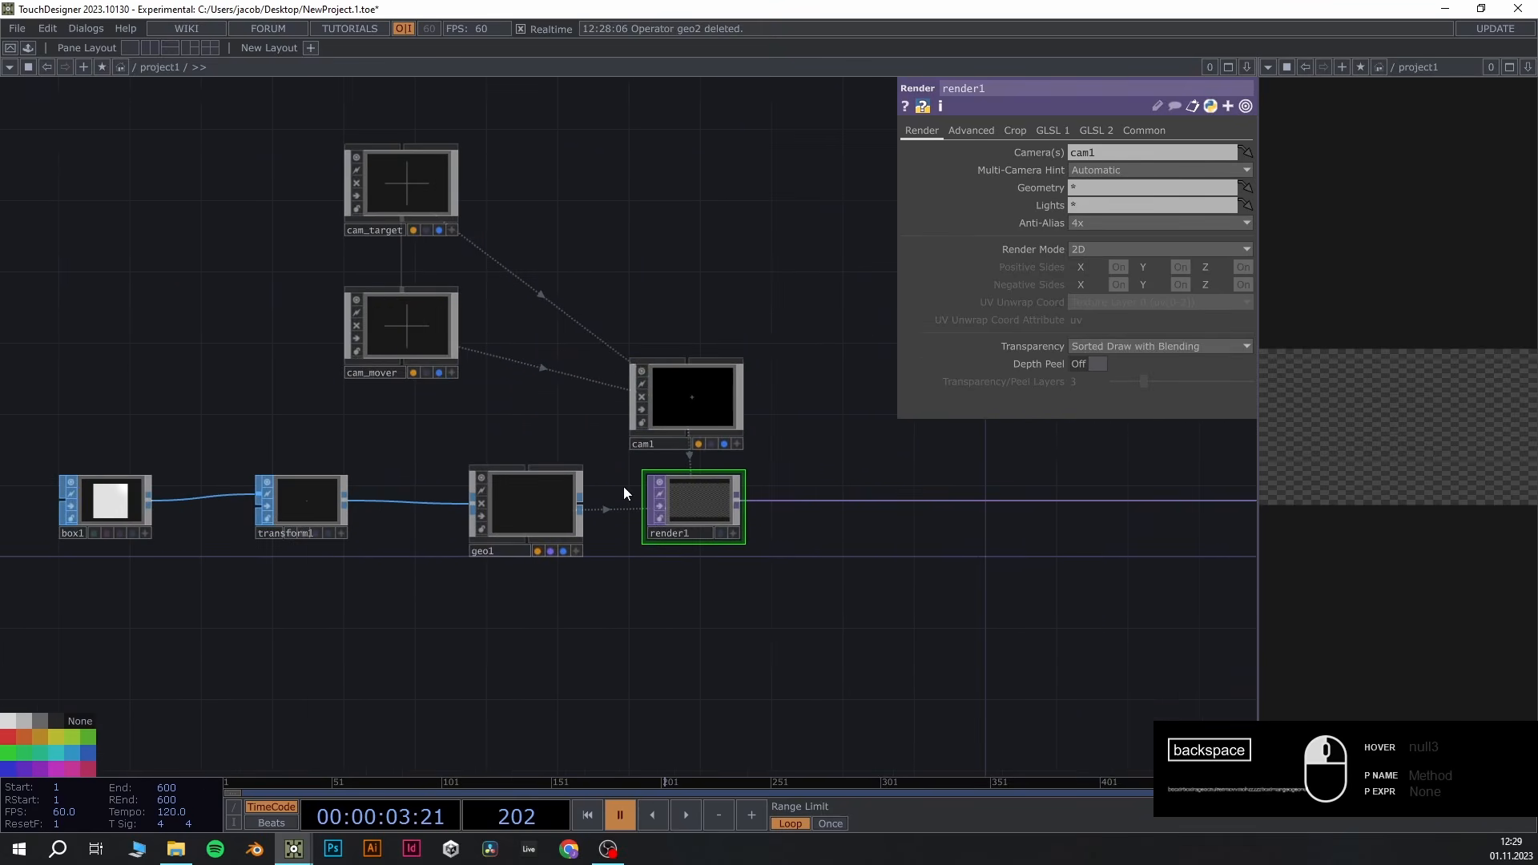
scroll(687, 453, "up", 3)
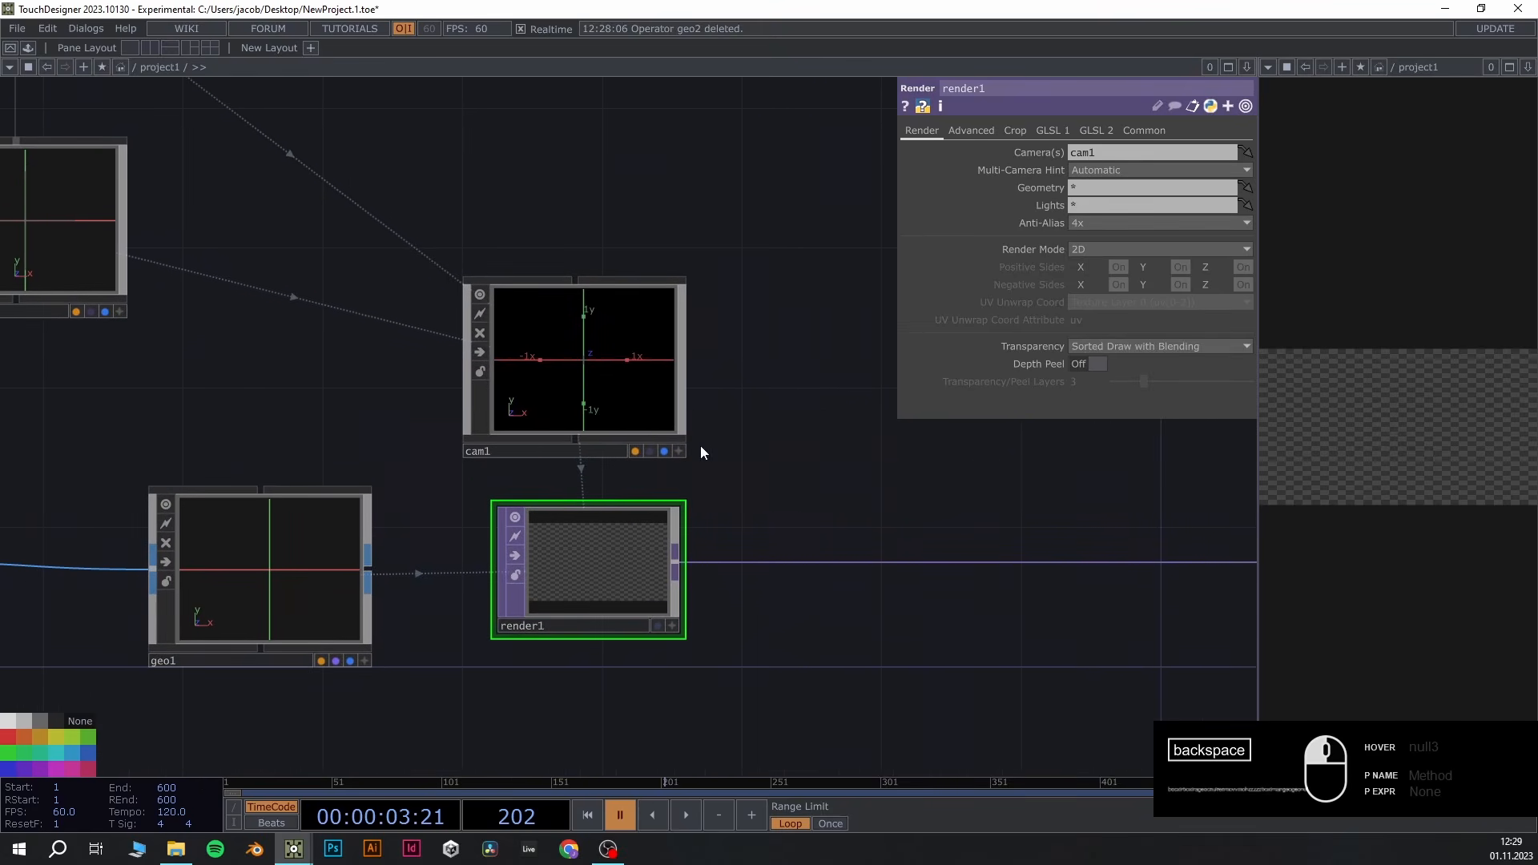
Add a Light COMP directly above the Camera COMP
scroll(783, 263, "down", 3)
left_click_drag(808, 303, 679, 470)
double_click(579, 383)
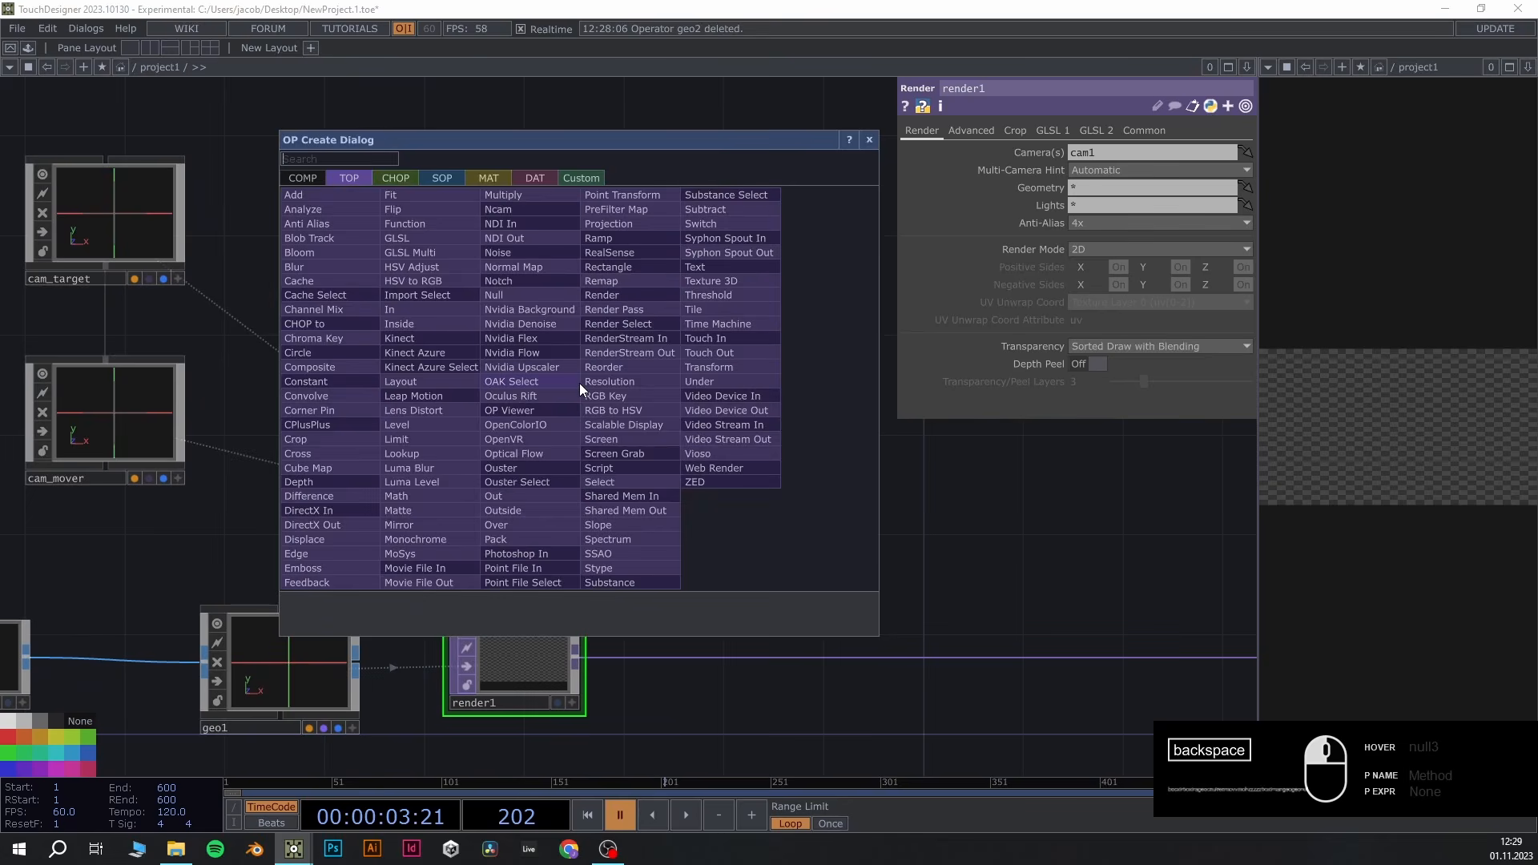
type("light")
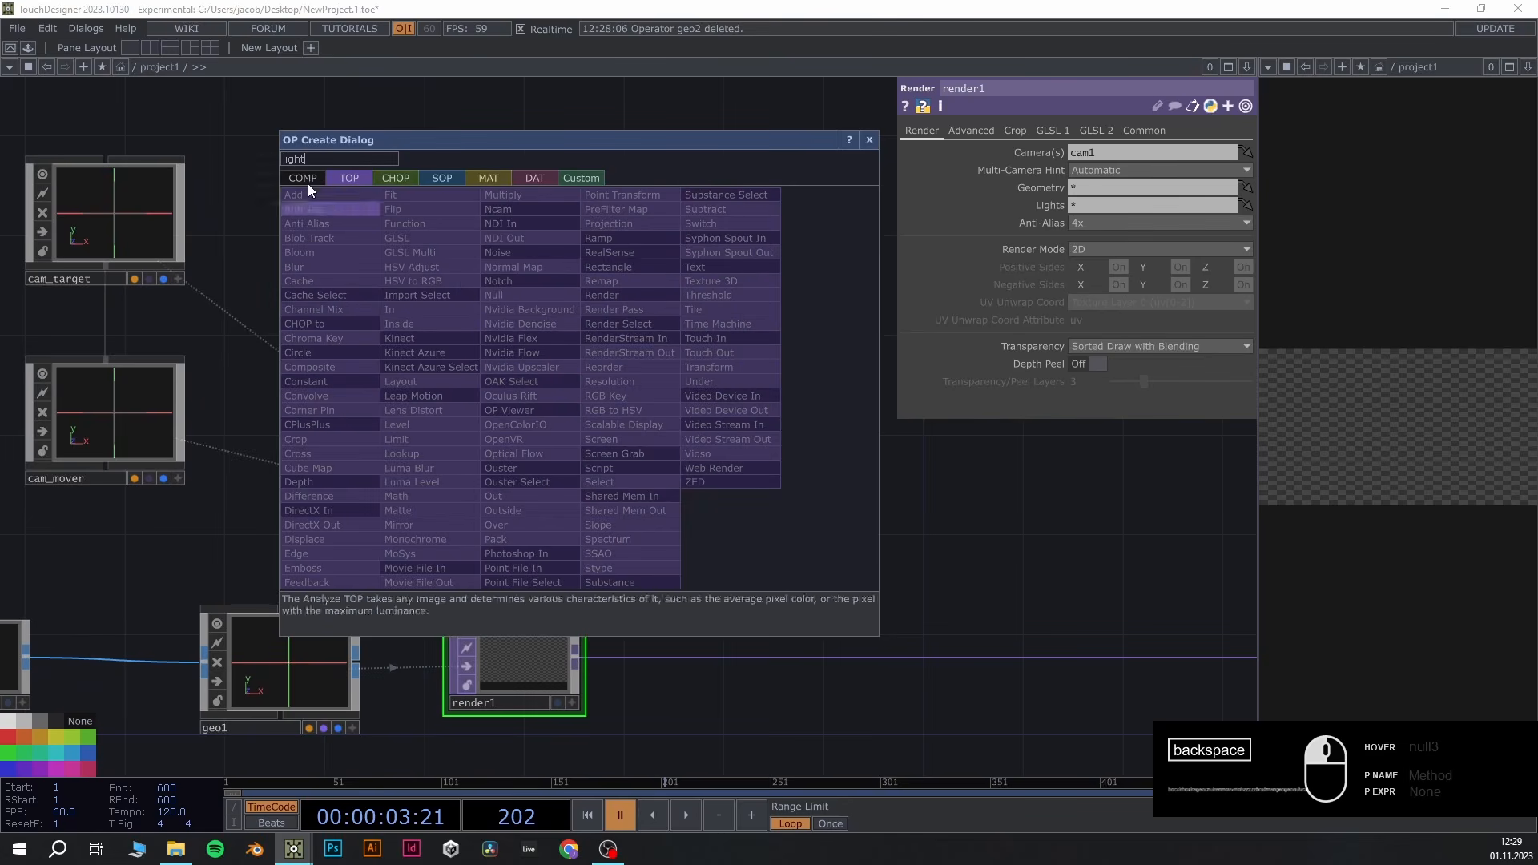
left_click(305, 179)
left_click(314, 343)
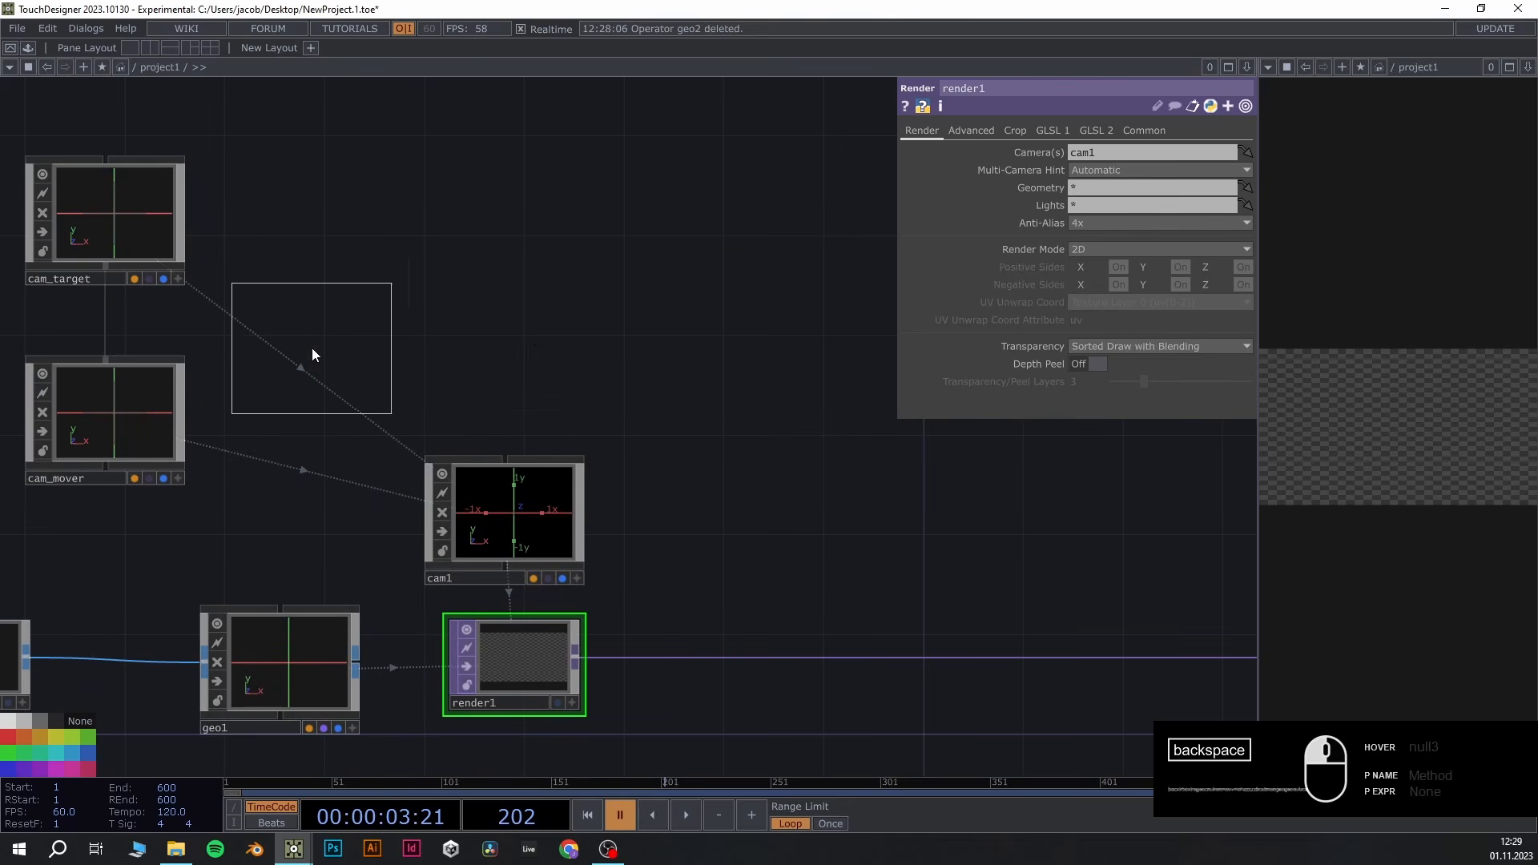
left_click(503, 346)
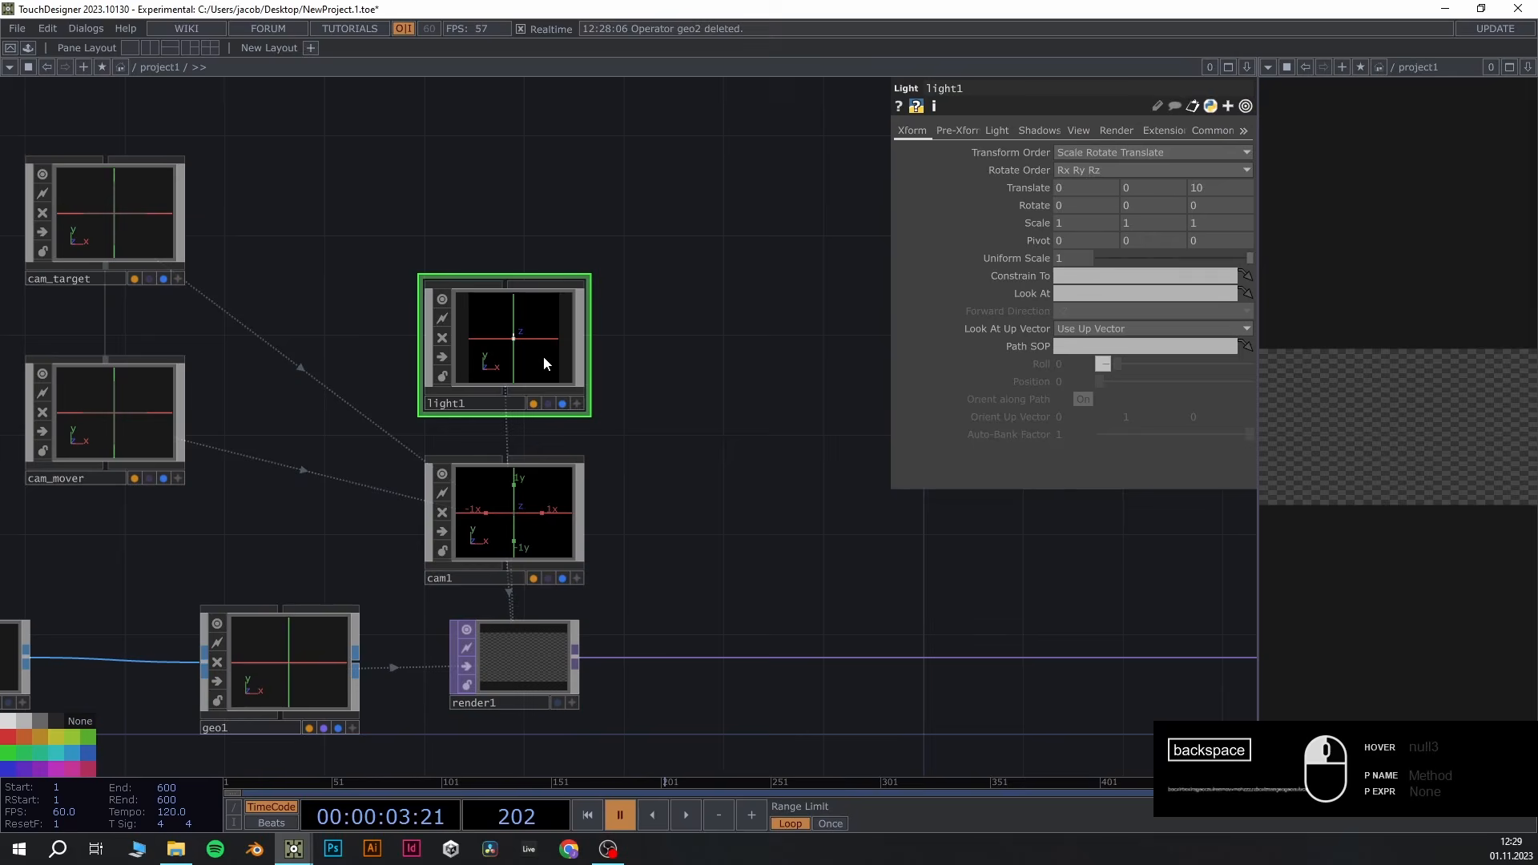
Add an Environment Light COMP to the right of the Light COMP
double_click(710, 387)
left_click(482, 283)
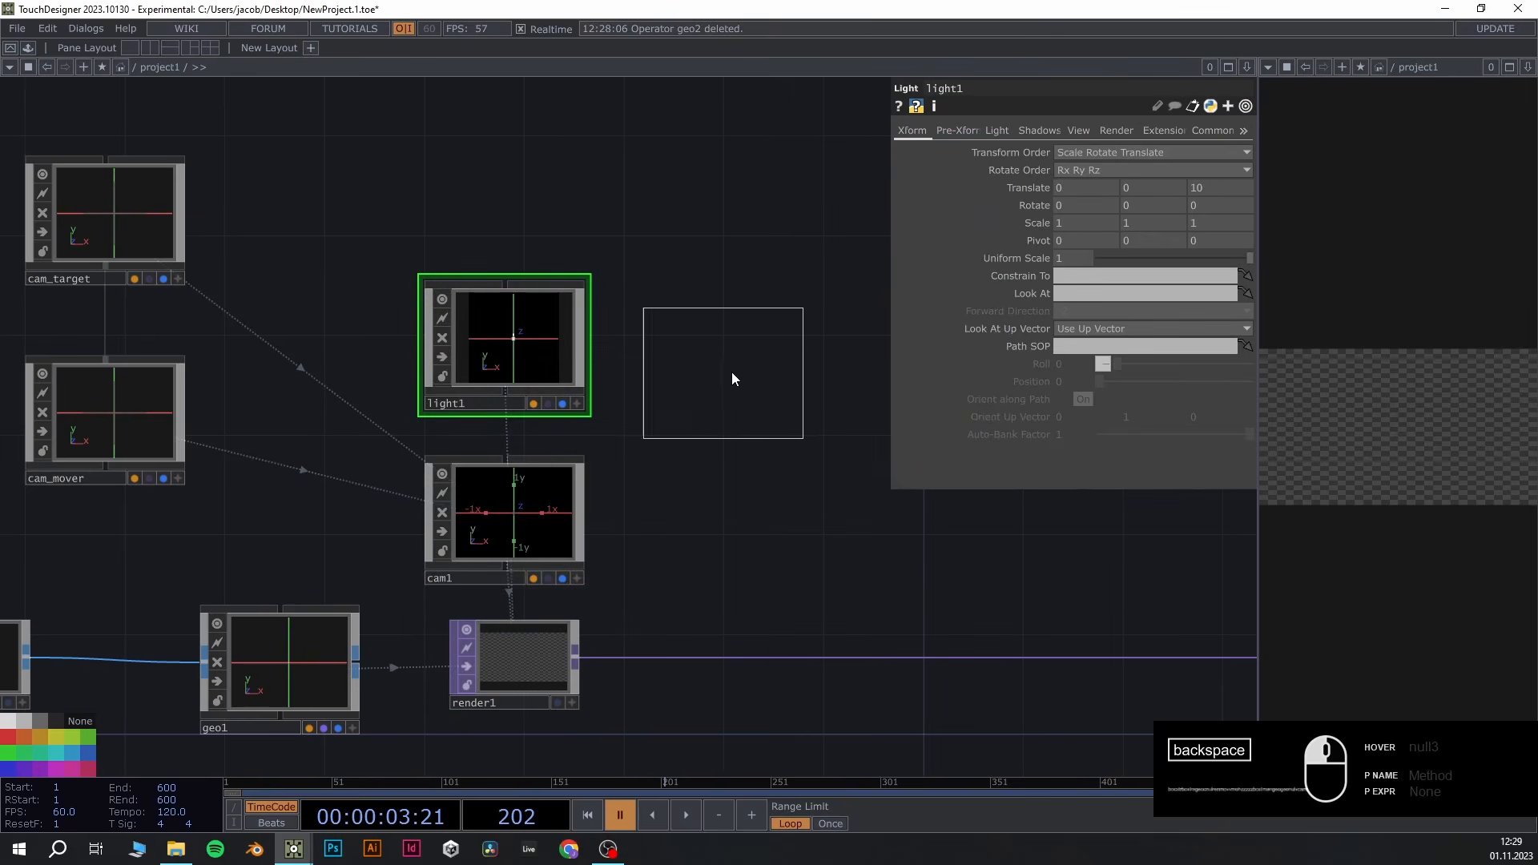
left_click(745, 355)
key("h")
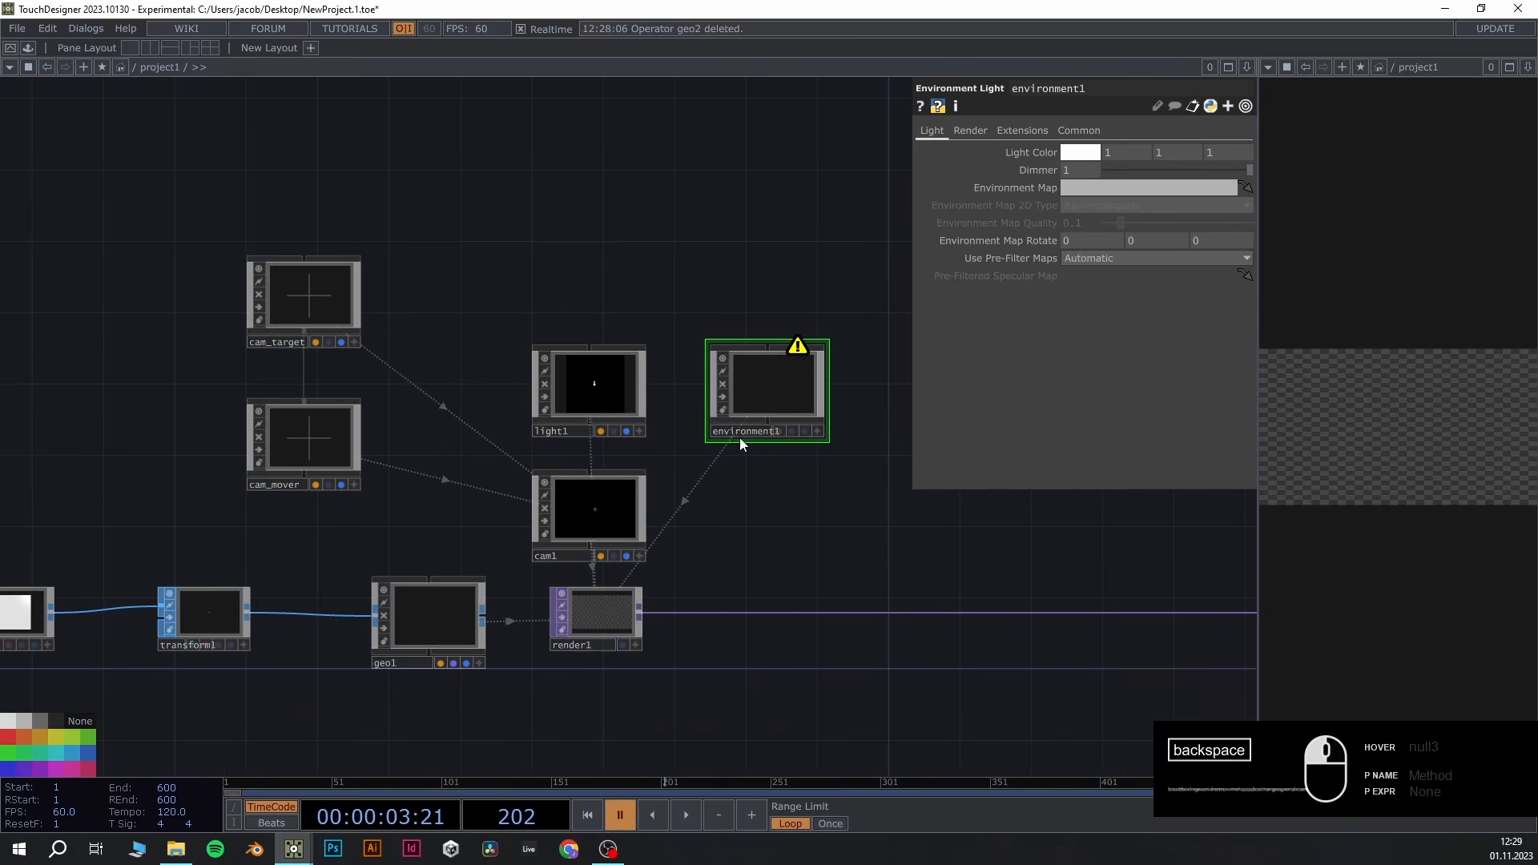
left_click_drag(745, 551, 769, 471)
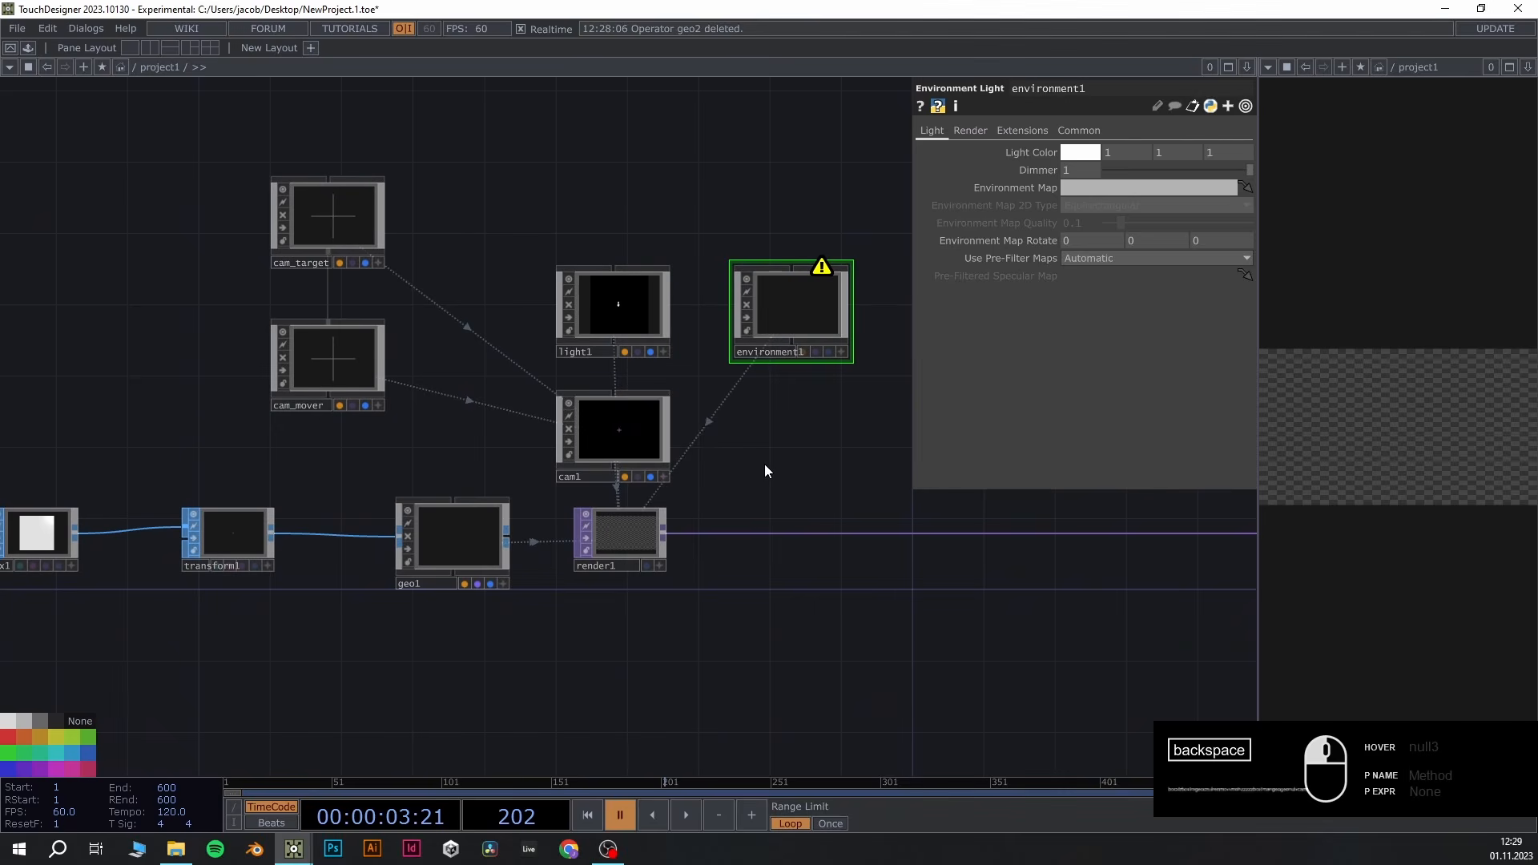
left_click_drag(711, 676, 729, 636)
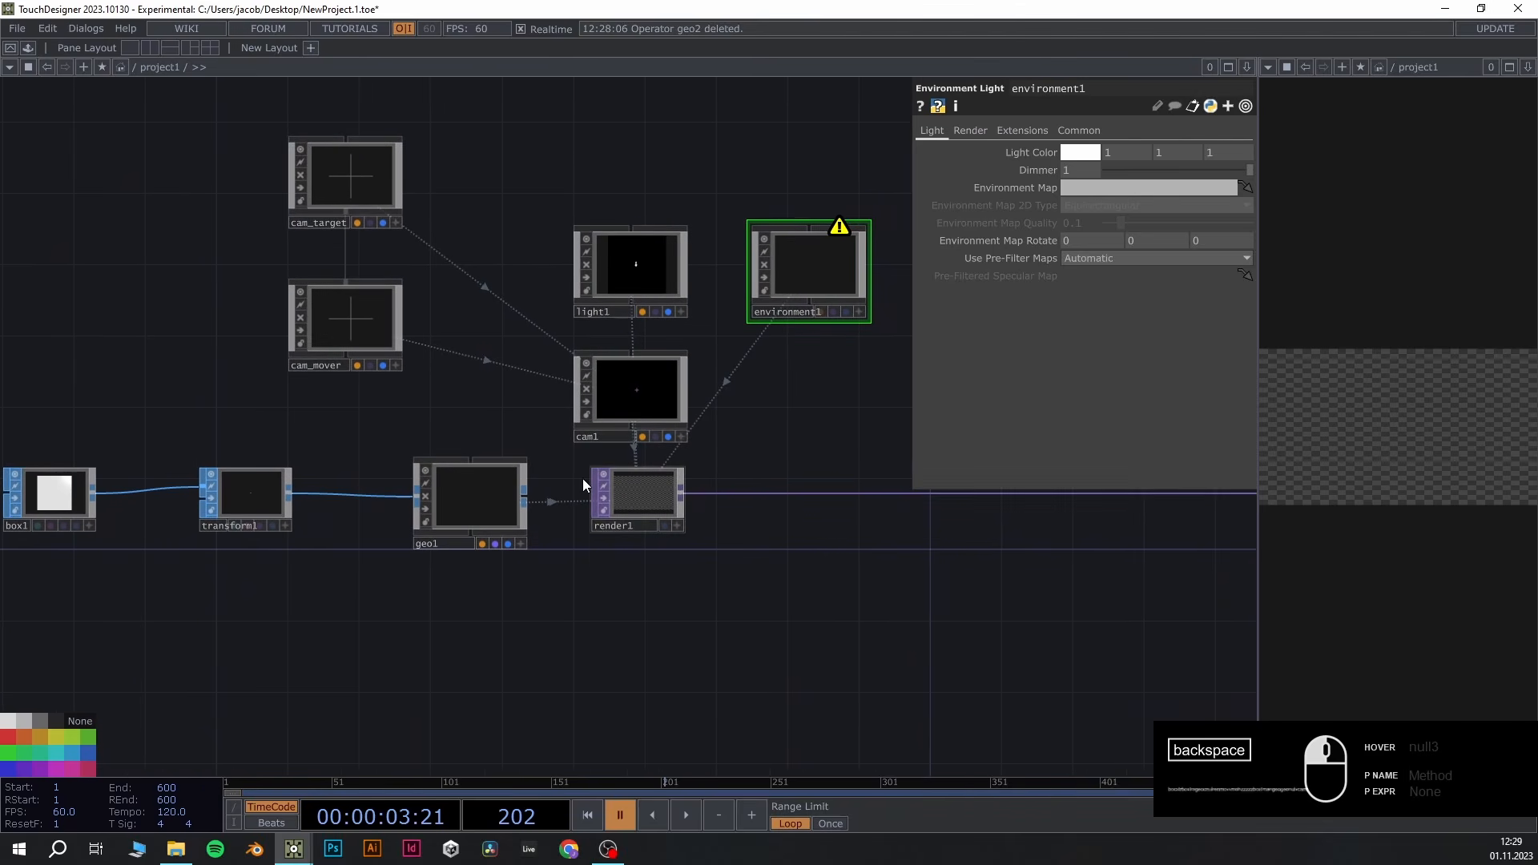
Paste a copy of the Movie File In TOP into the empty space above the two lights
left_click_drag(817, 382, 680, 605)
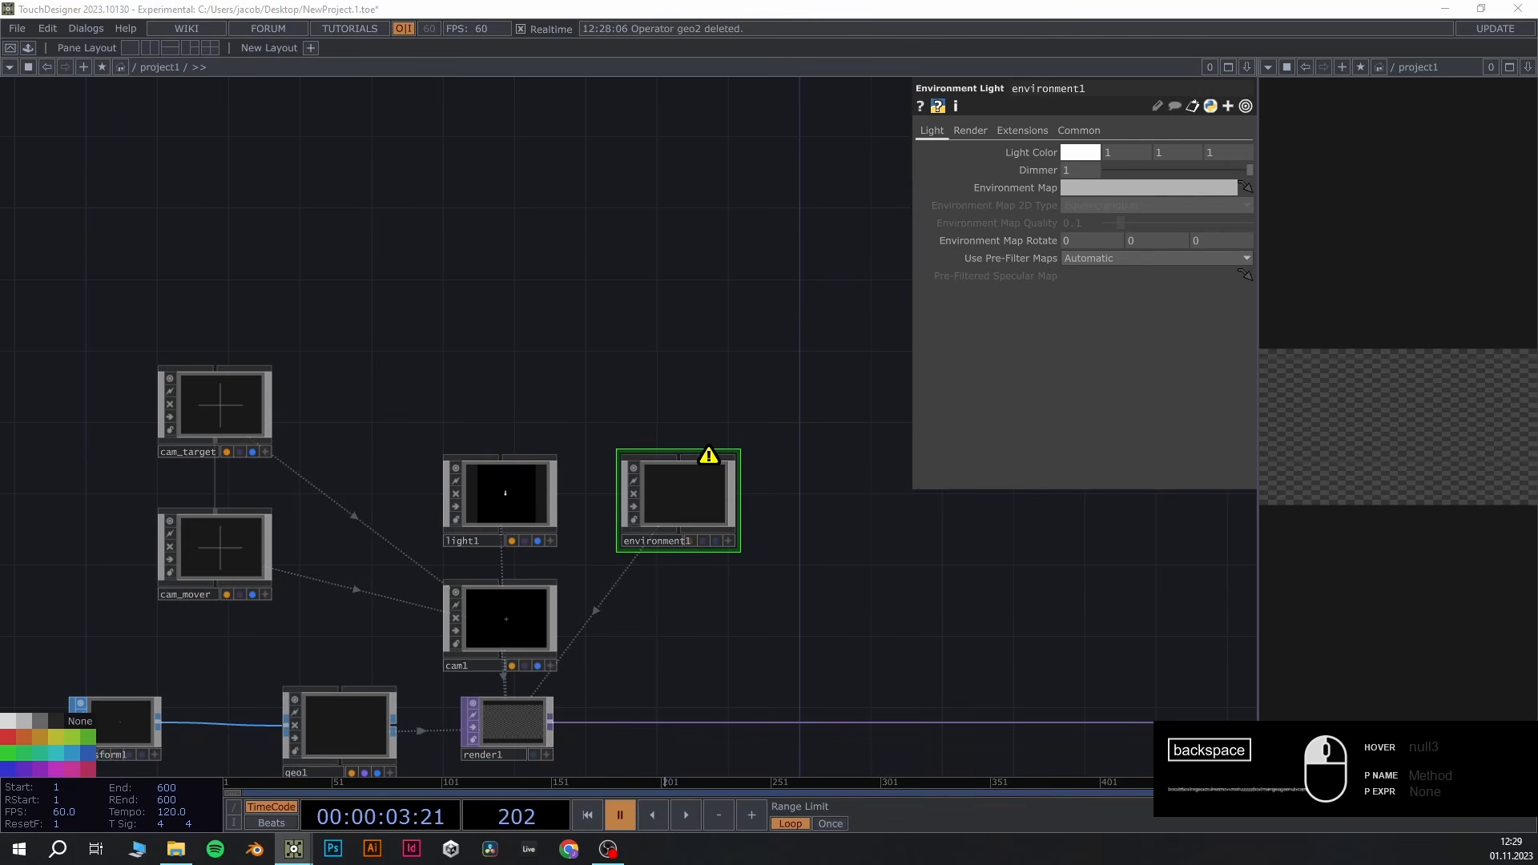
left_click(507, 319)
key("ctrl+v")
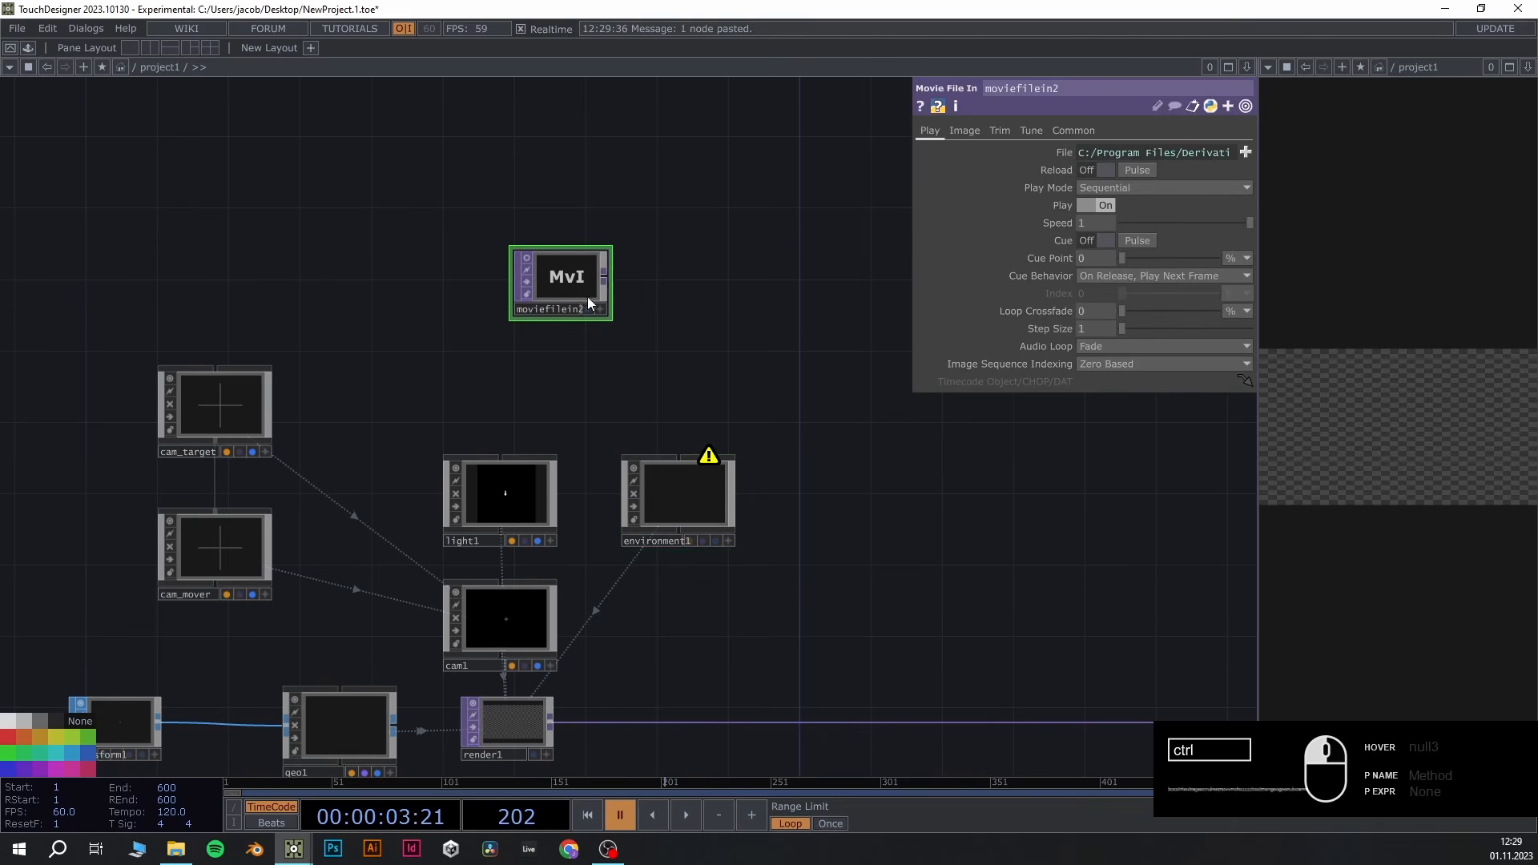
left_click_drag(575, 281, 539, 300)
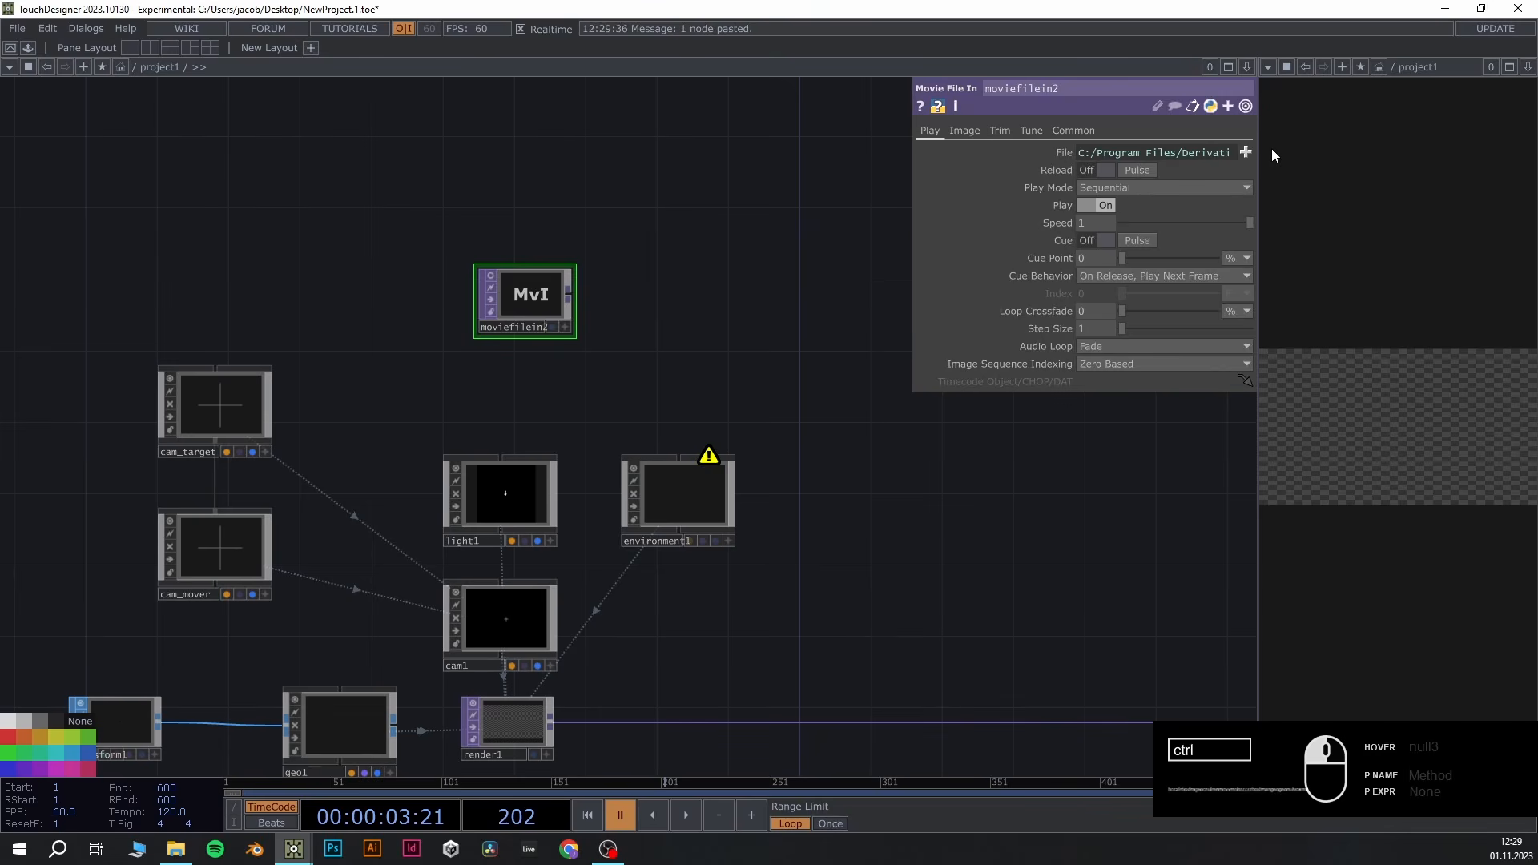
Load the sample image CloudyOcean_2Kx1K_8bit into the pasted Movie File In TOP
left_click(1246, 151)
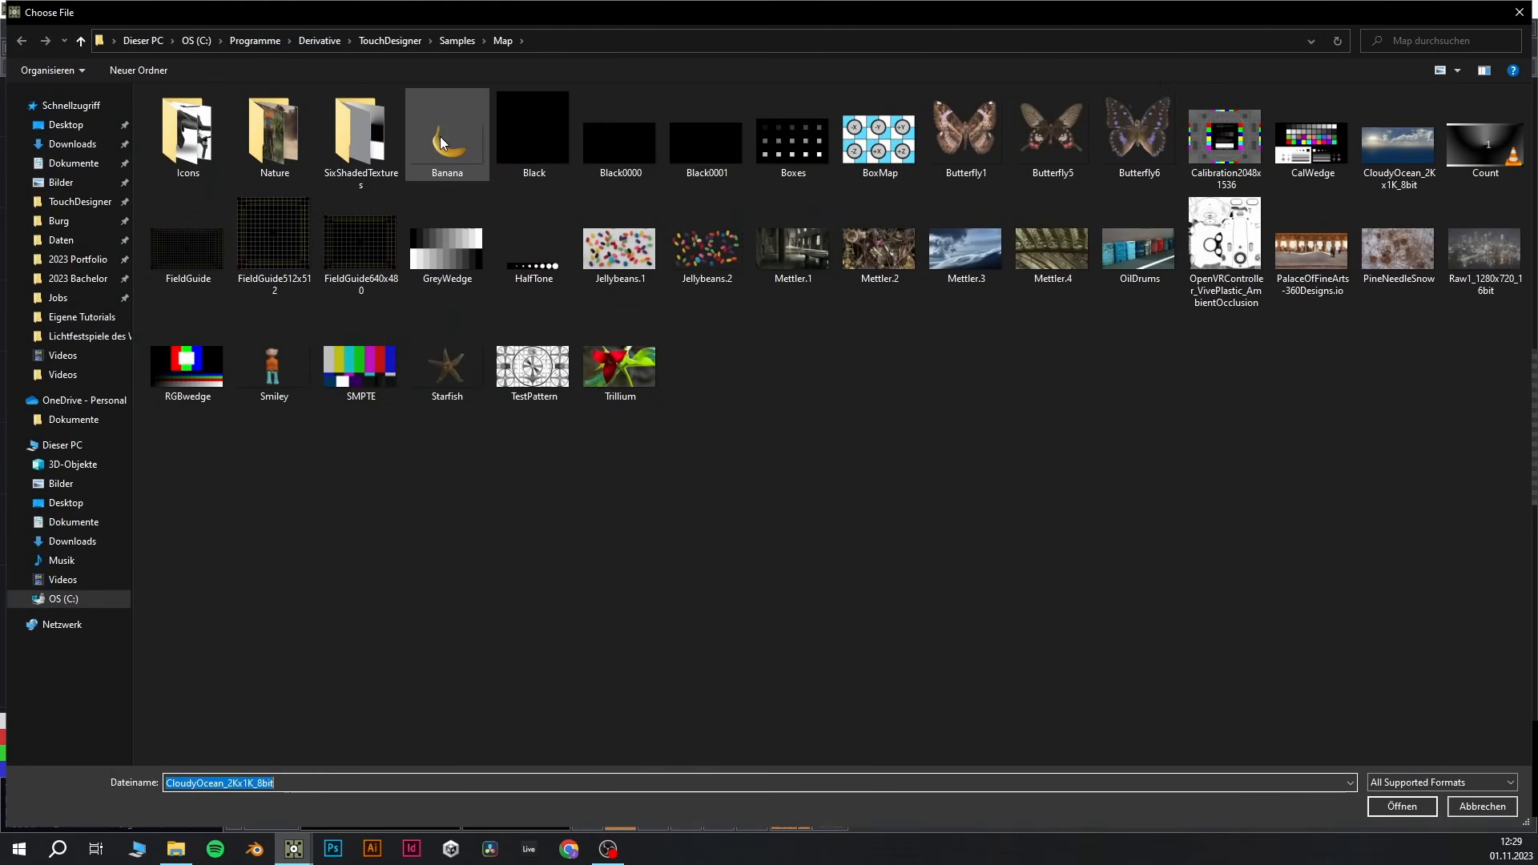
left_click(1402, 157)
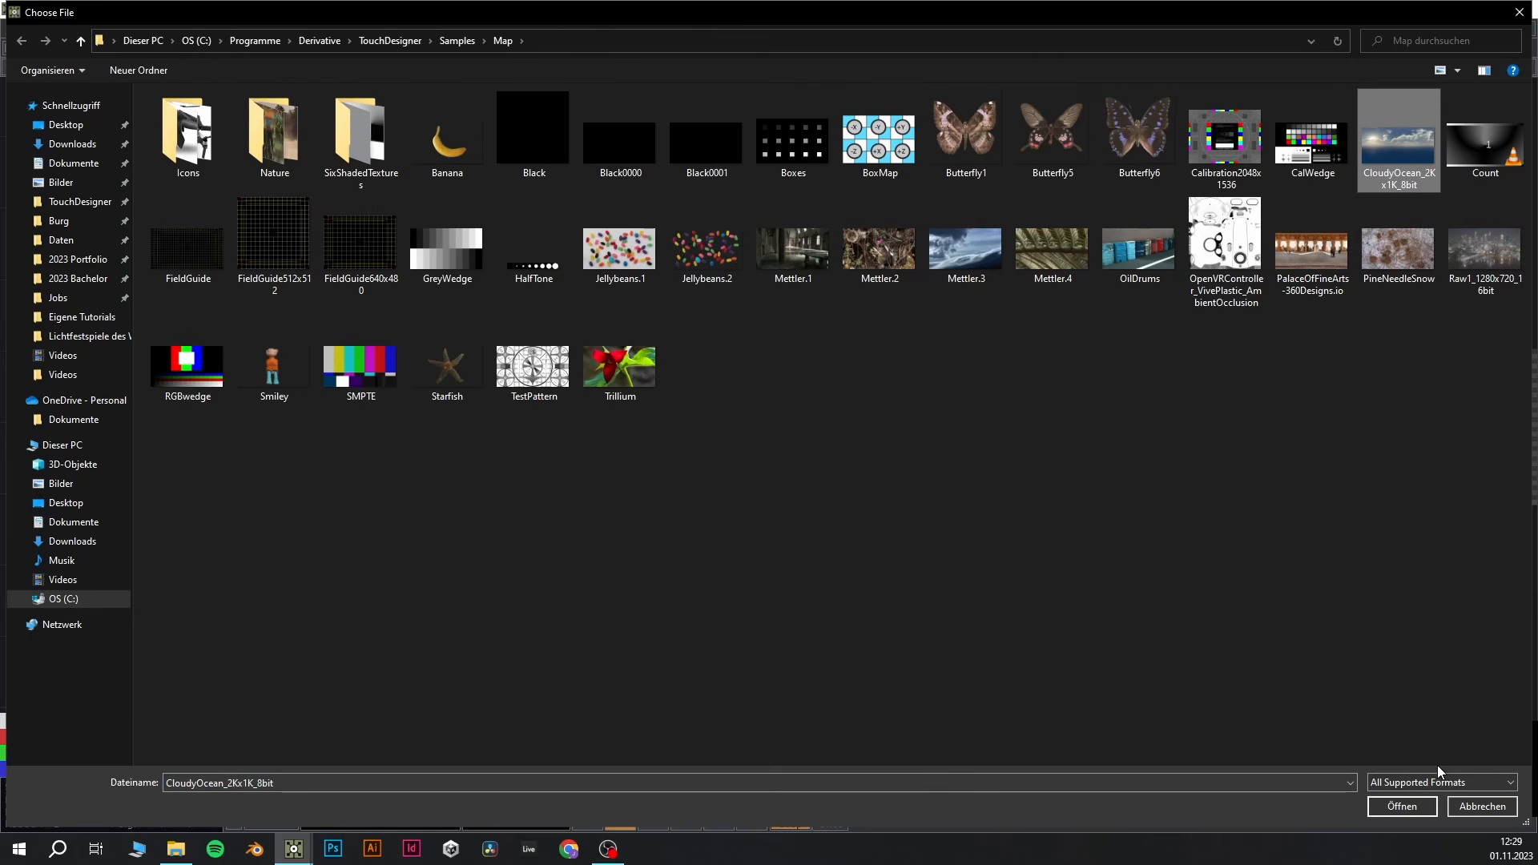
left_click(1402, 806)
scroll(473, 261, "up", 3)
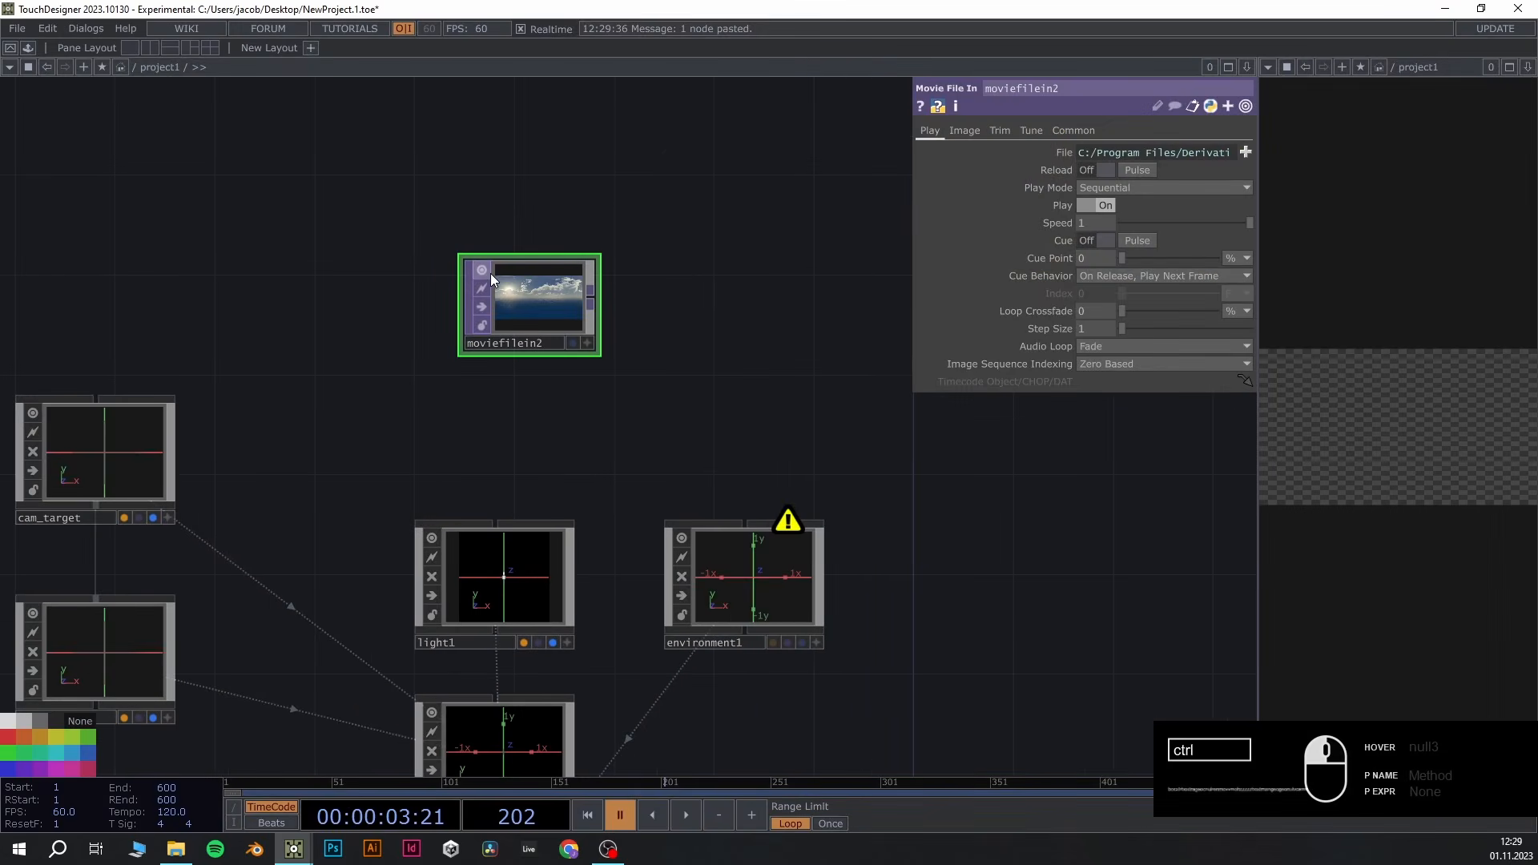
scroll(501, 273, "up", 3)
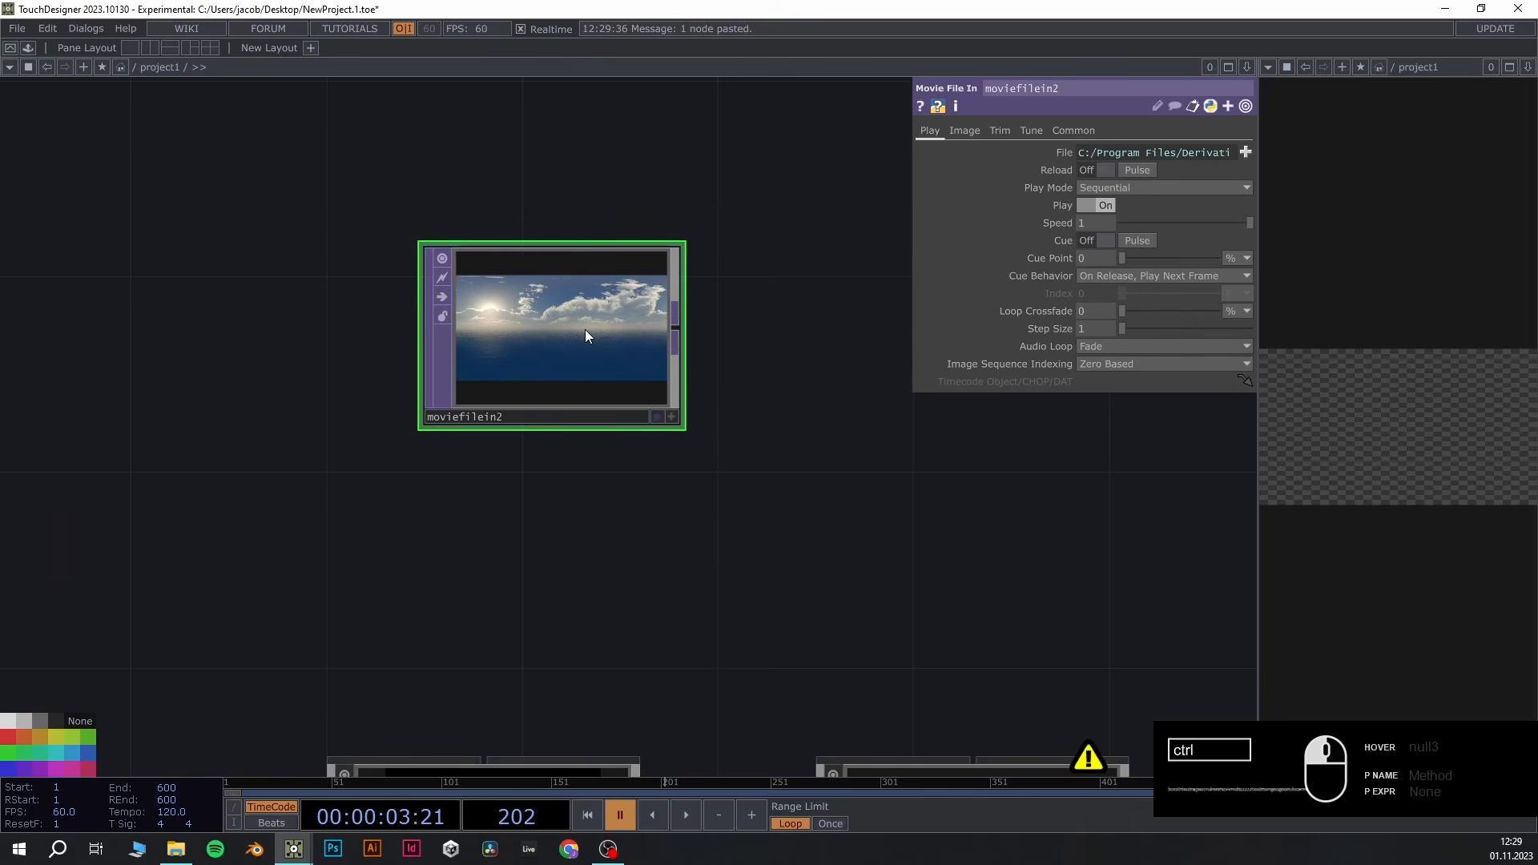
scroll(765, 391, "down", 4)
Connect a Monochrome TOP to the output of the cloudy ocean Movie File In TOP
left_click_drag(879, 464, 639, 438)
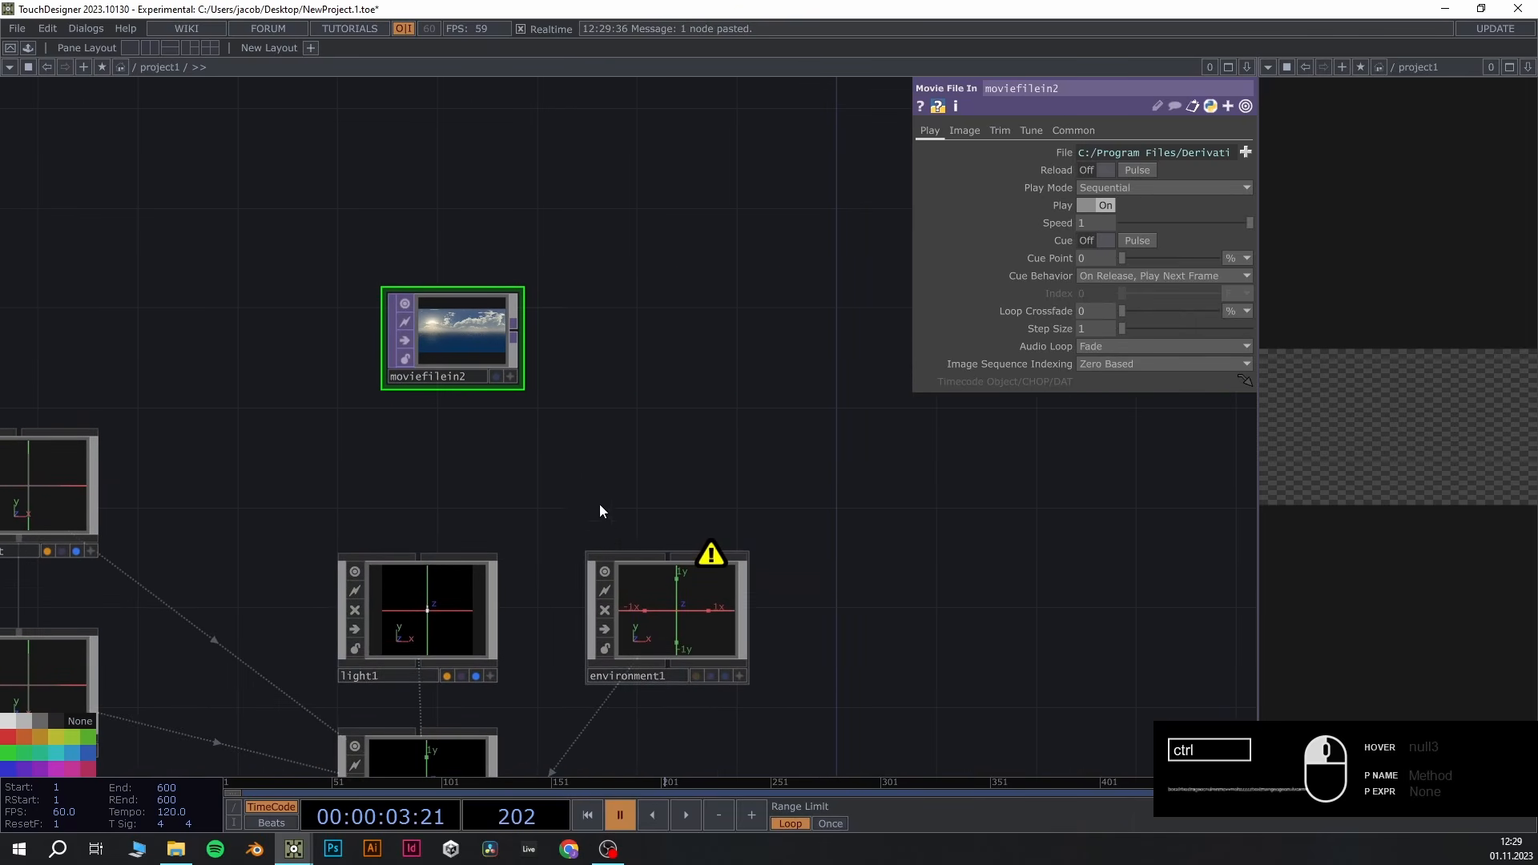
left_click(662, 612)
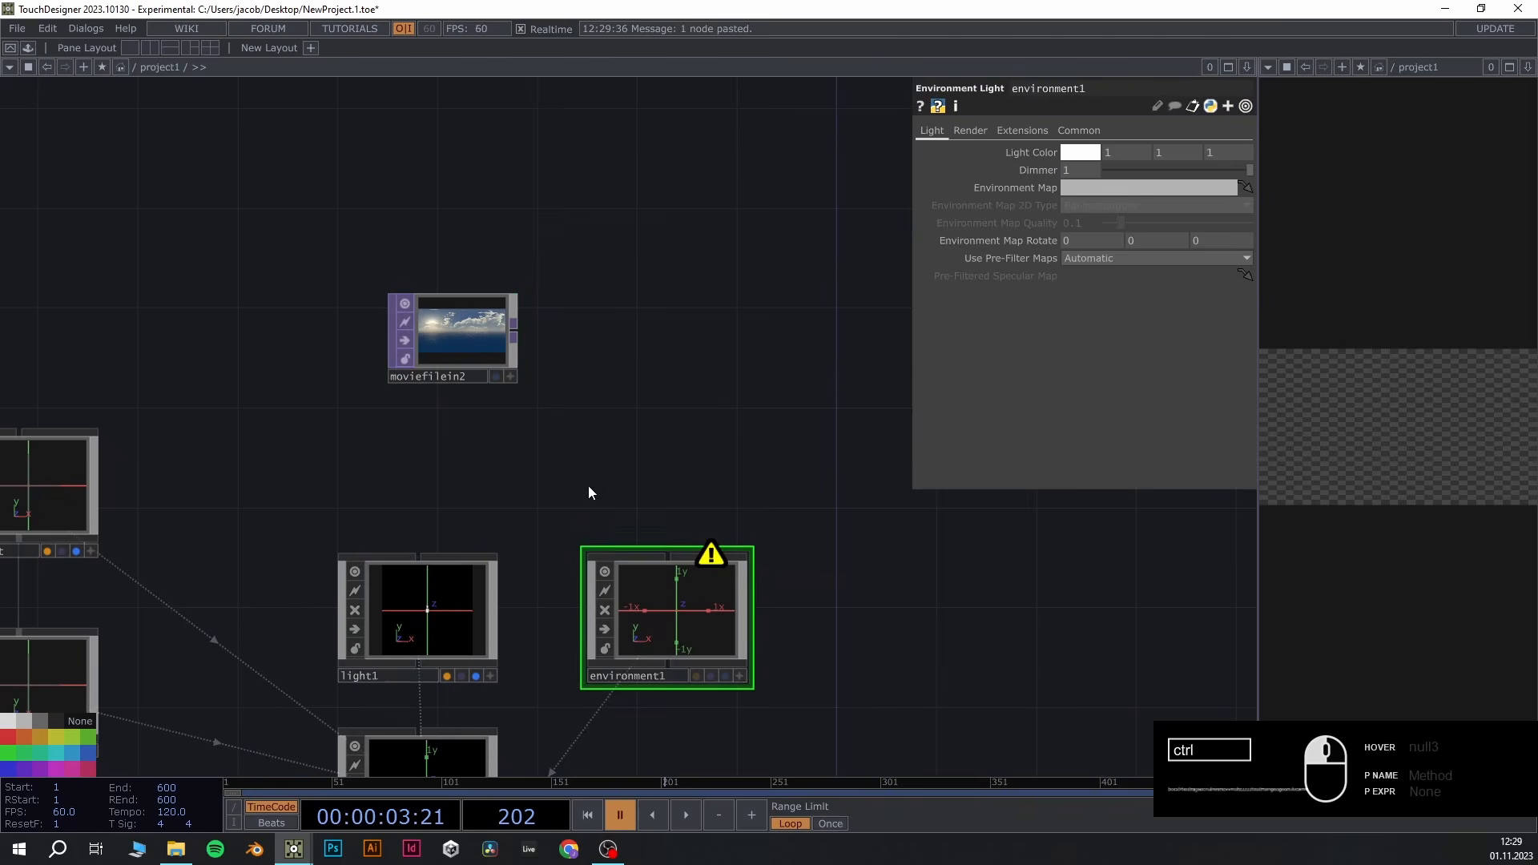
left_click_drag(813, 607, 806, 402)
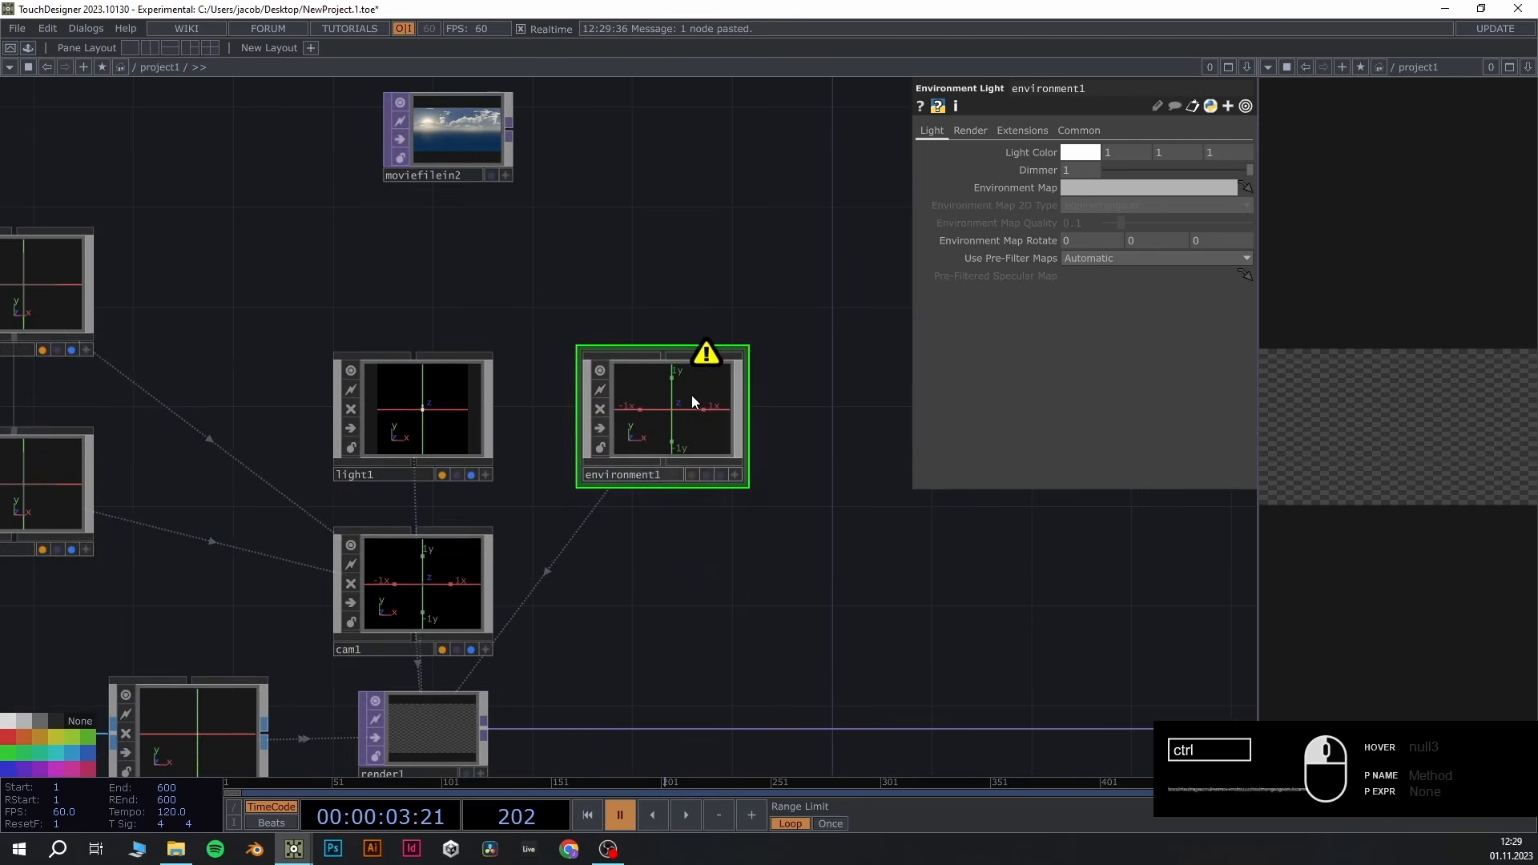
scroll(463, 212, "up", 4)
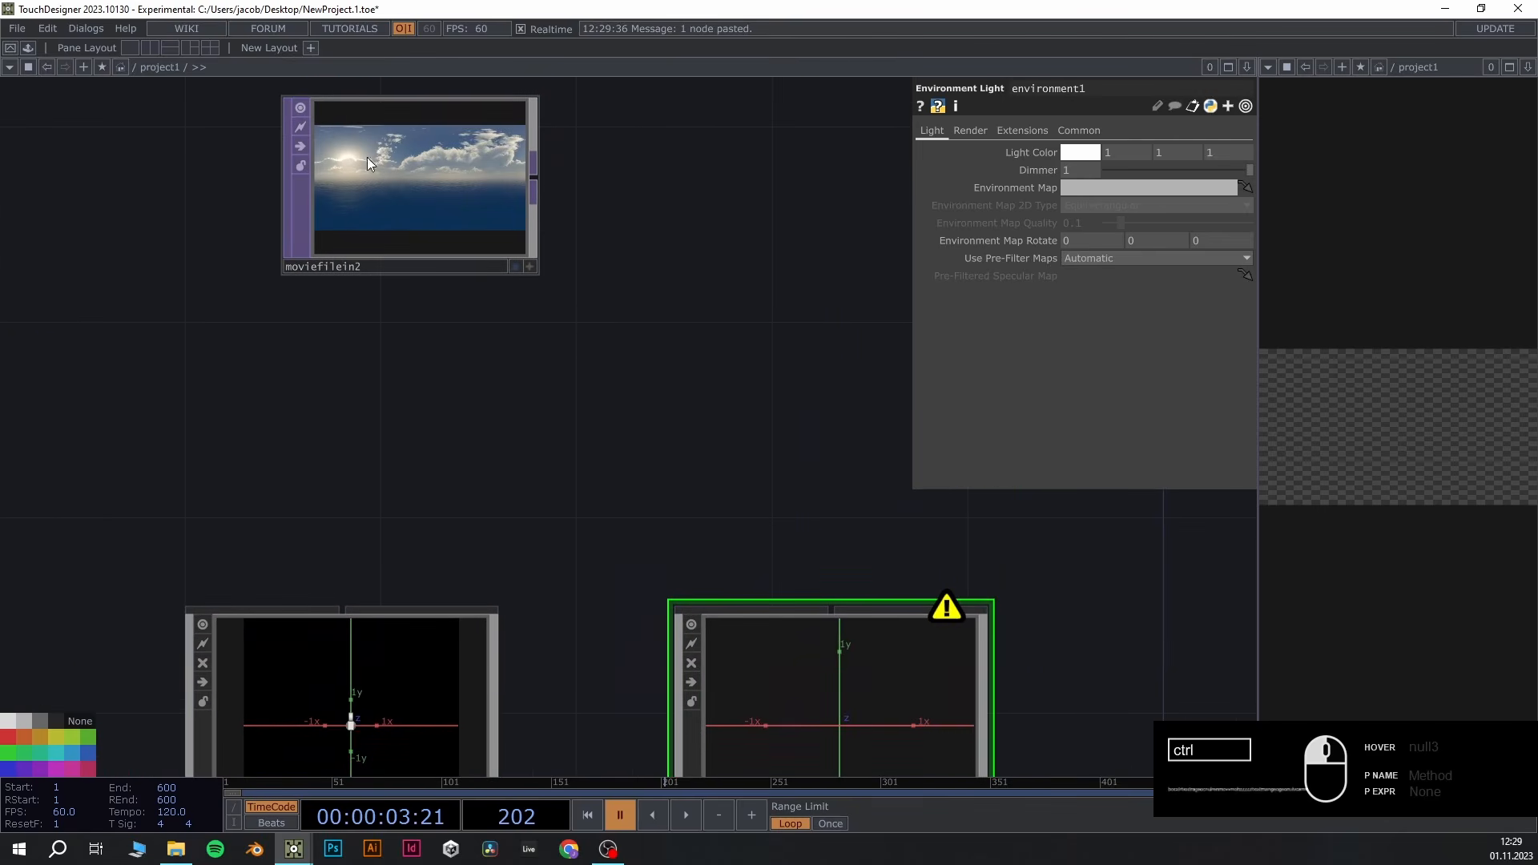
right_click(538, 179)
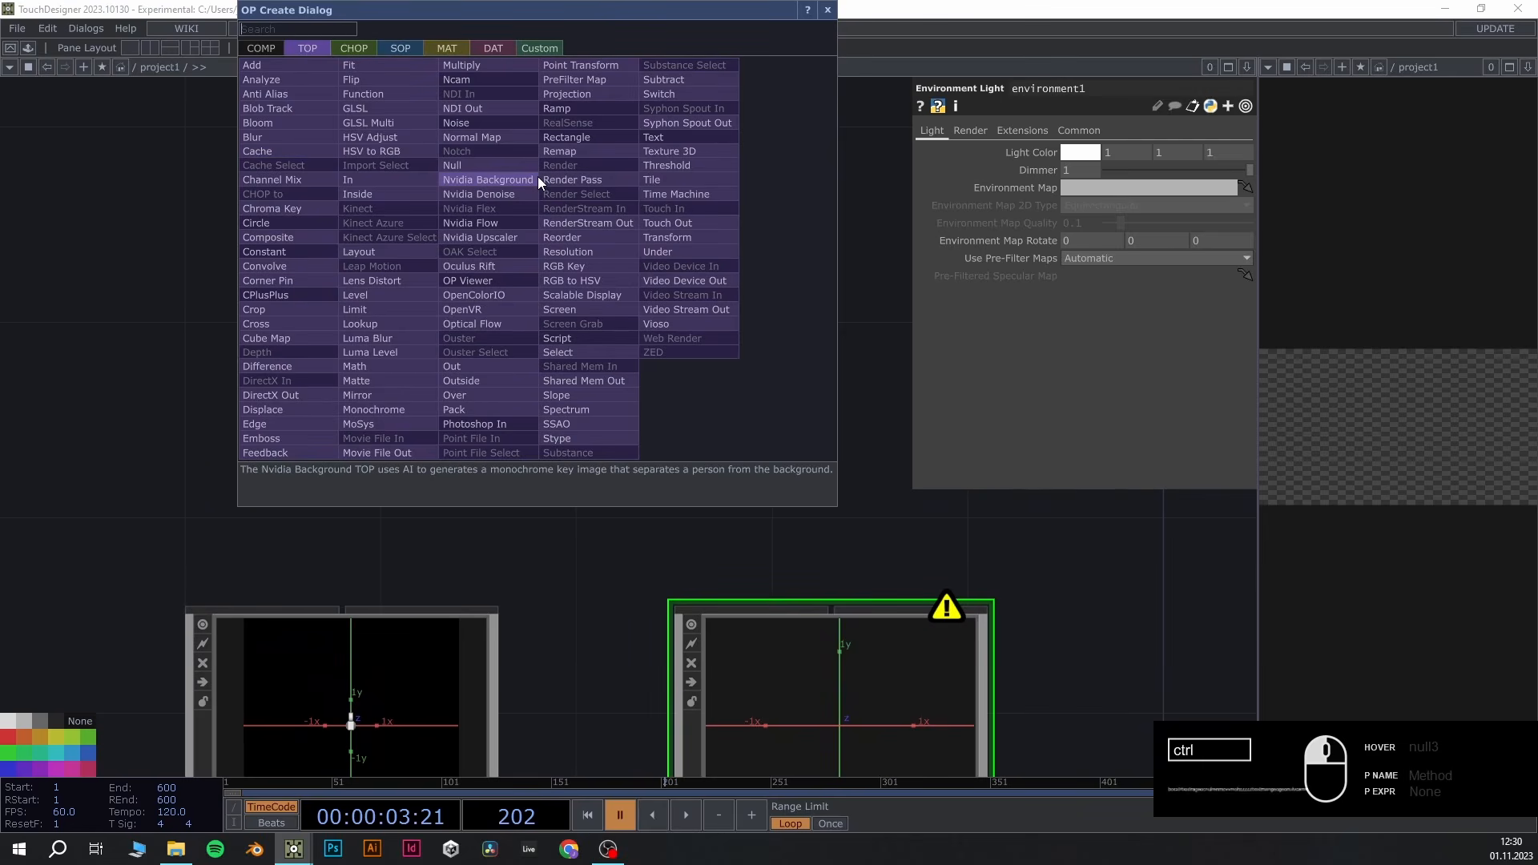
type("mon")
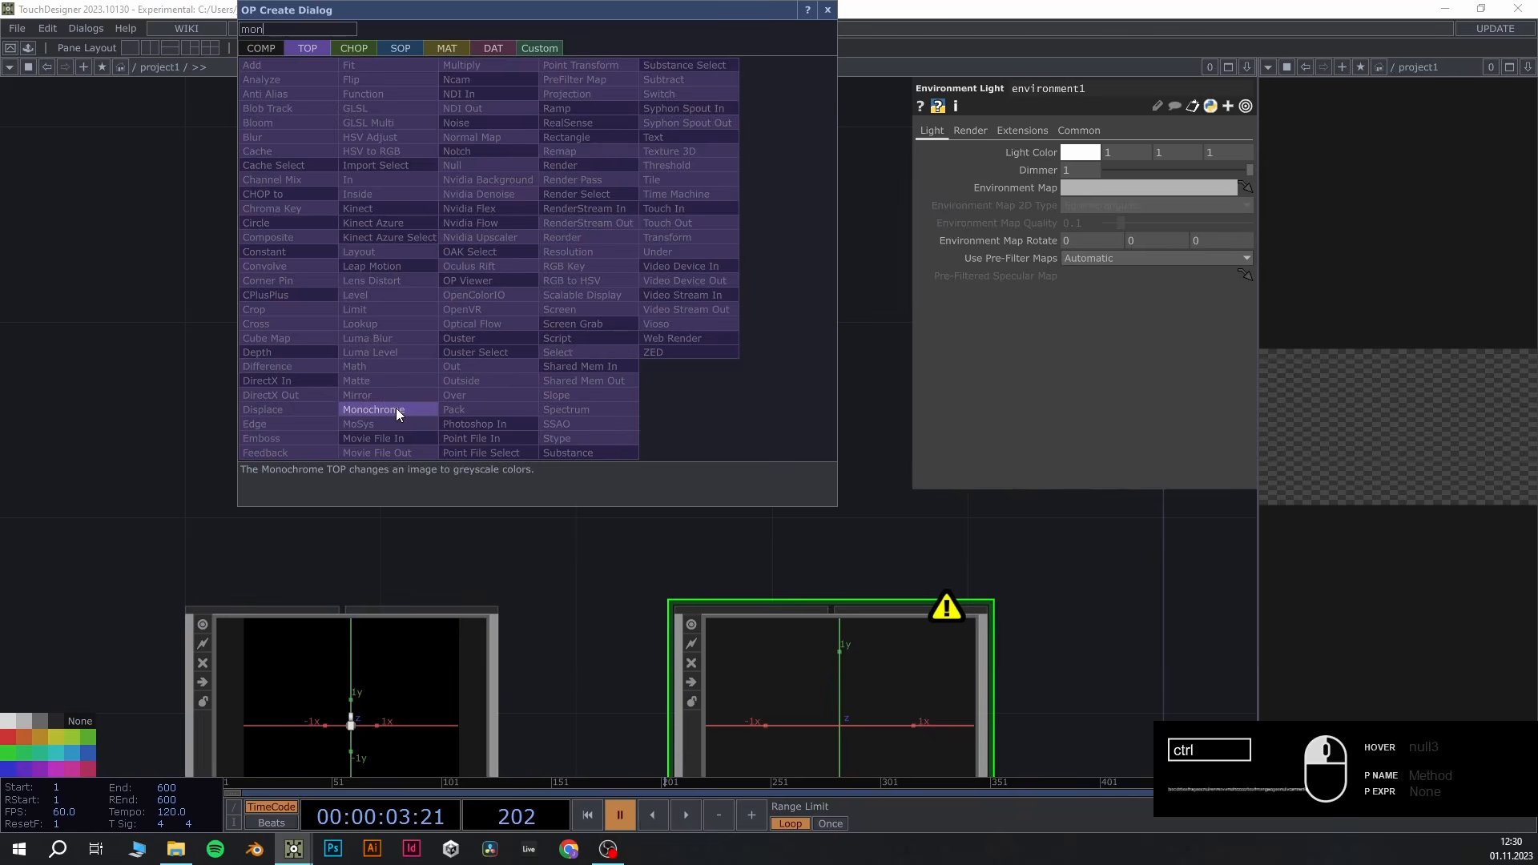
left_click(376, 410)
left_click(800, 230)
scroll(743, 357, "down", 2)
left_click_drag(742, 357, 638, 347)
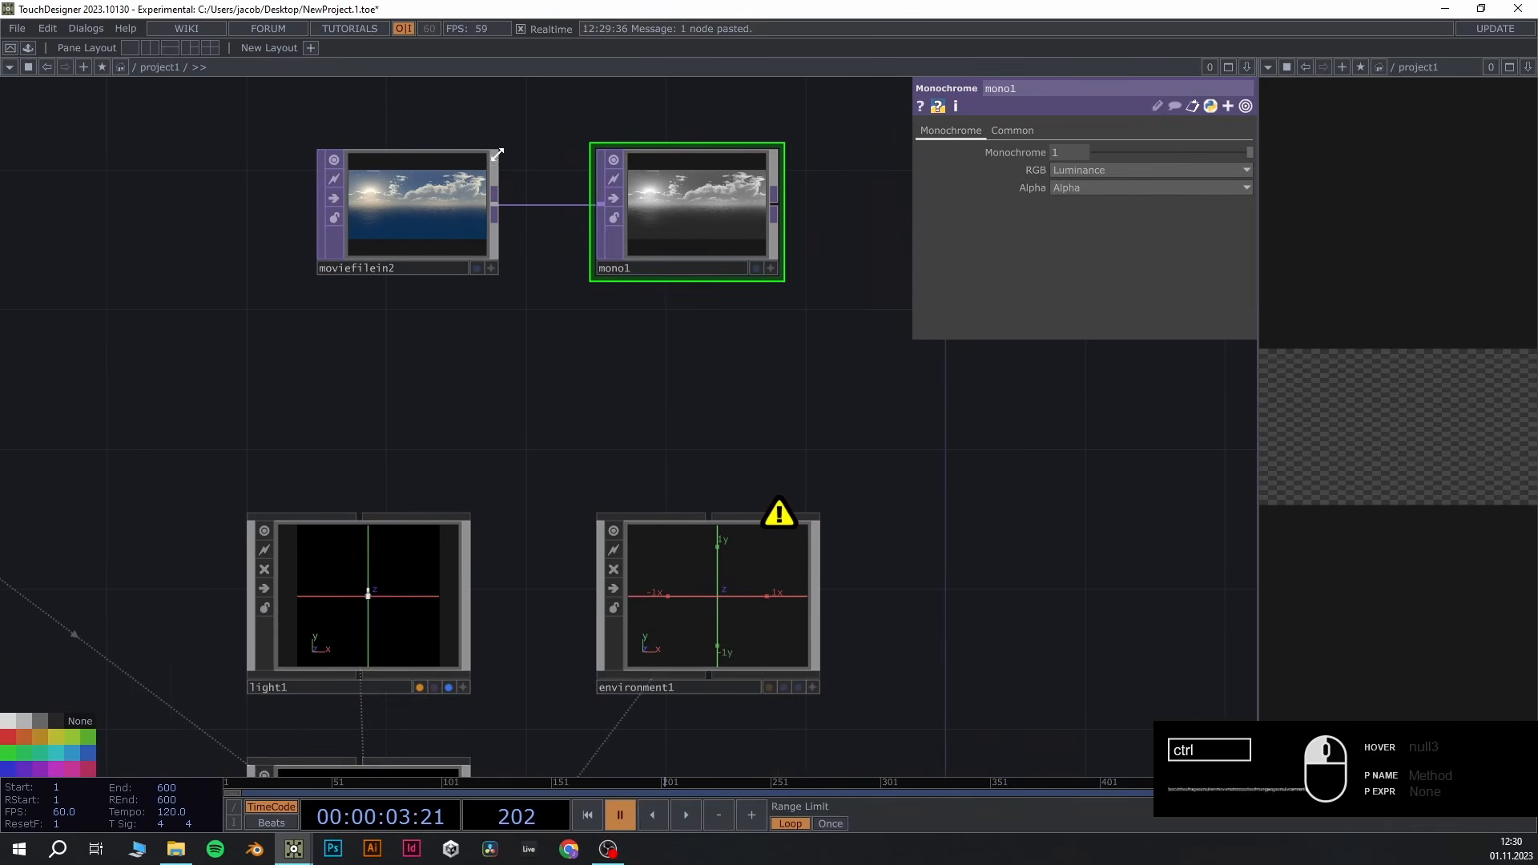
Assign mono1 as the Environment Map of the Environment Light COMP
left_click(724, 590)
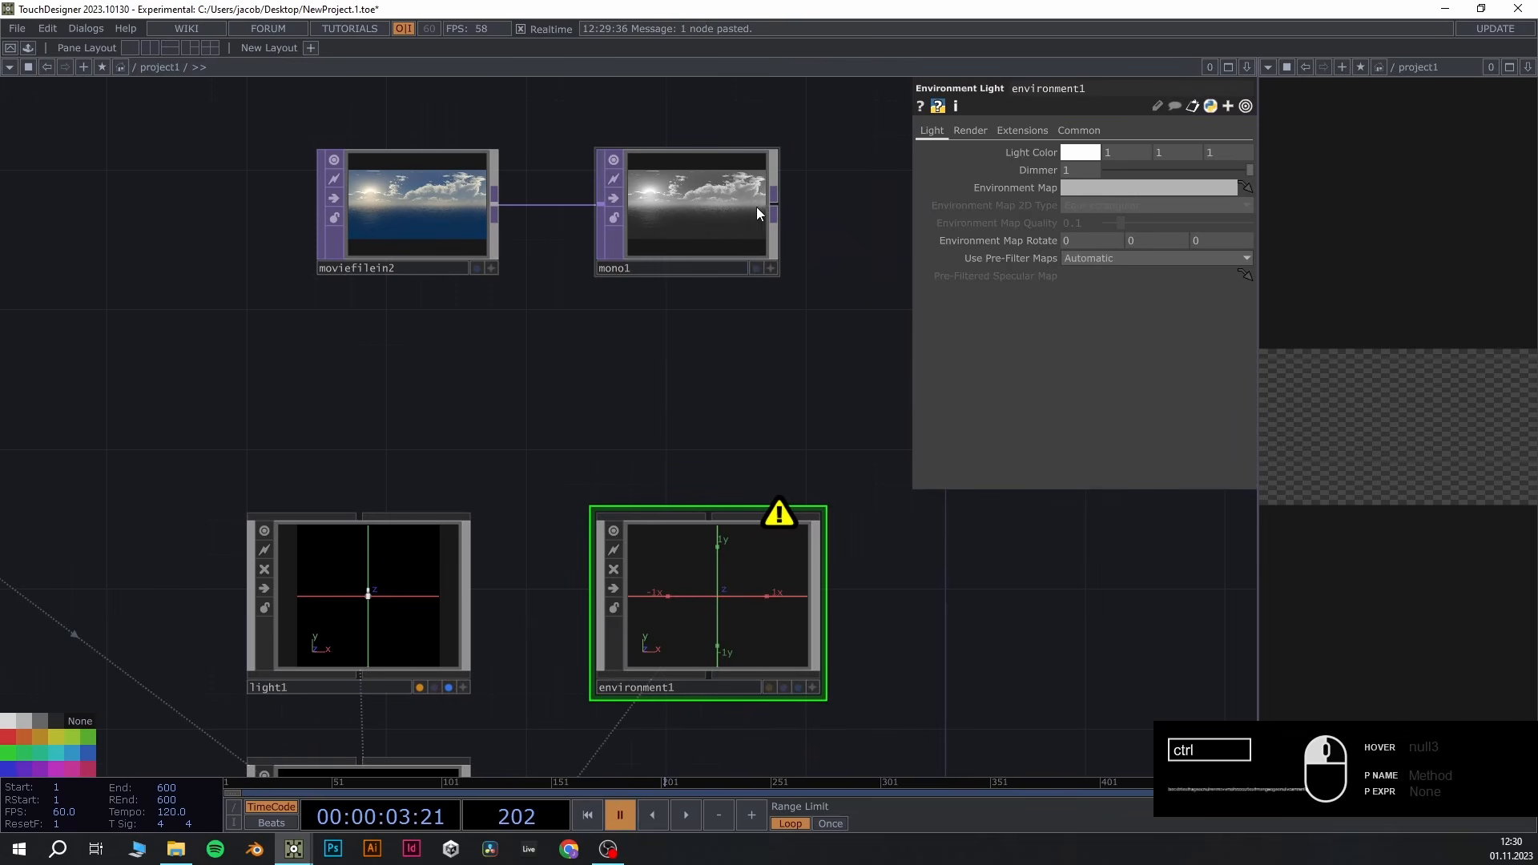
left_click_drag(756, 207, 1125, 191)
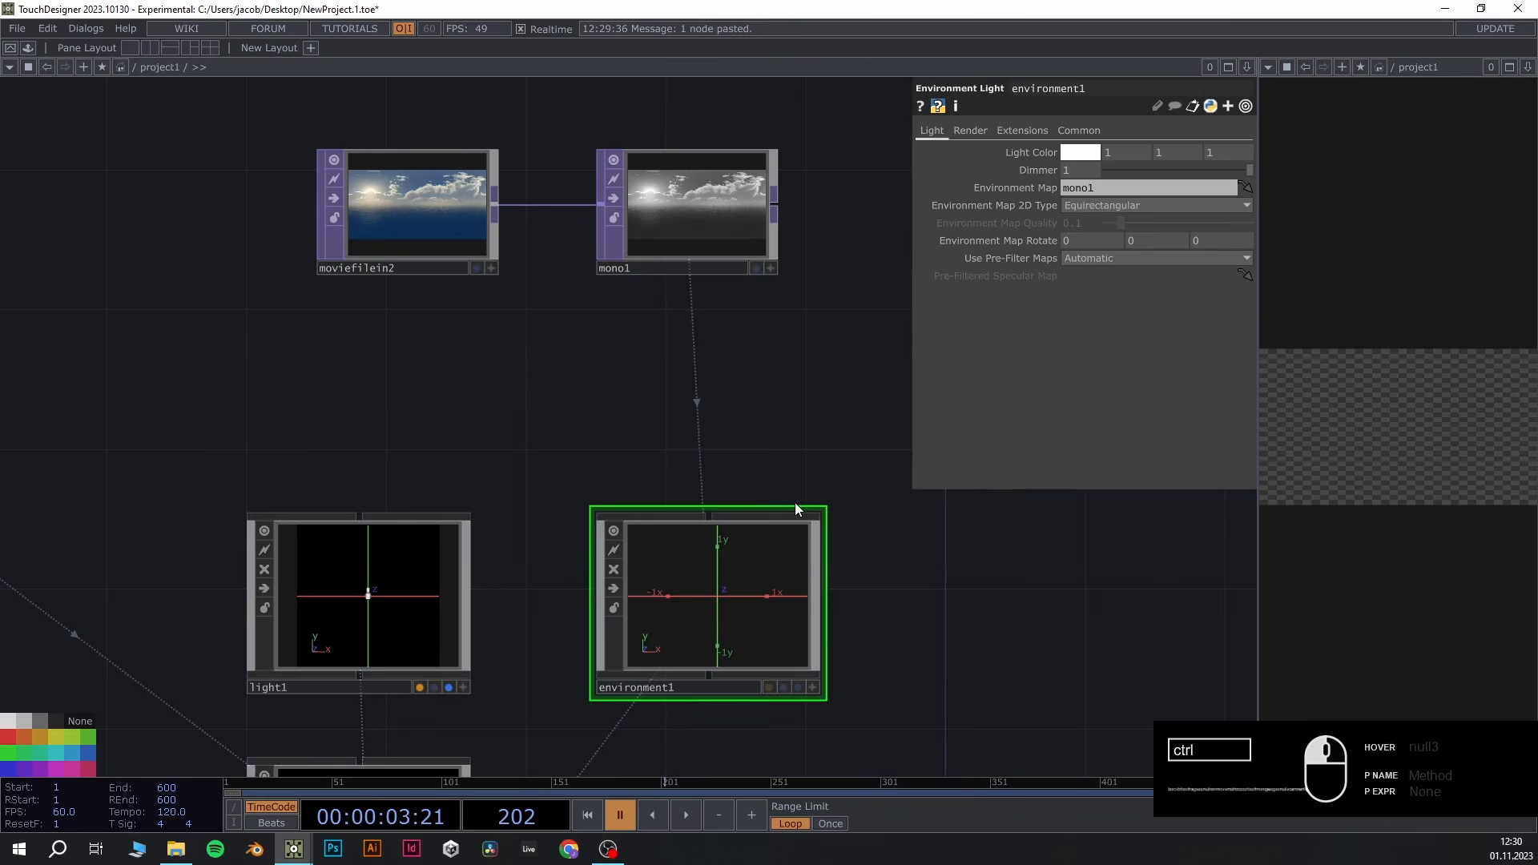
left_click_drag(936, 652, 923, 481)
scroll(733, 229, "down", 2)
left_click_drag(731, 229, 728, 409)
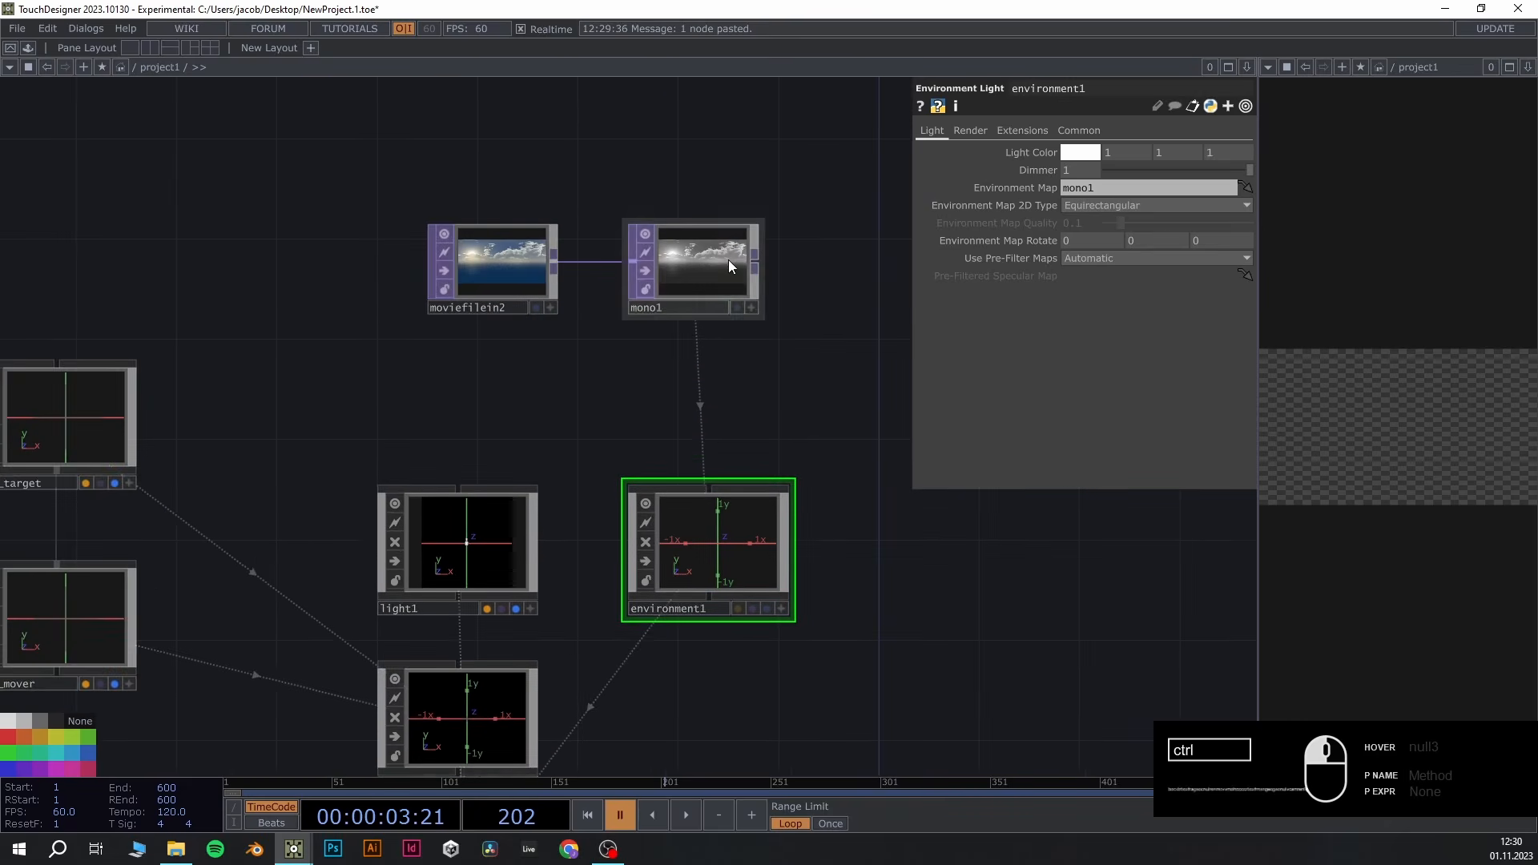
left_click(493, 277)
left_click(705, 314, "ctrl")
scroll(913, 597, "down", 1)
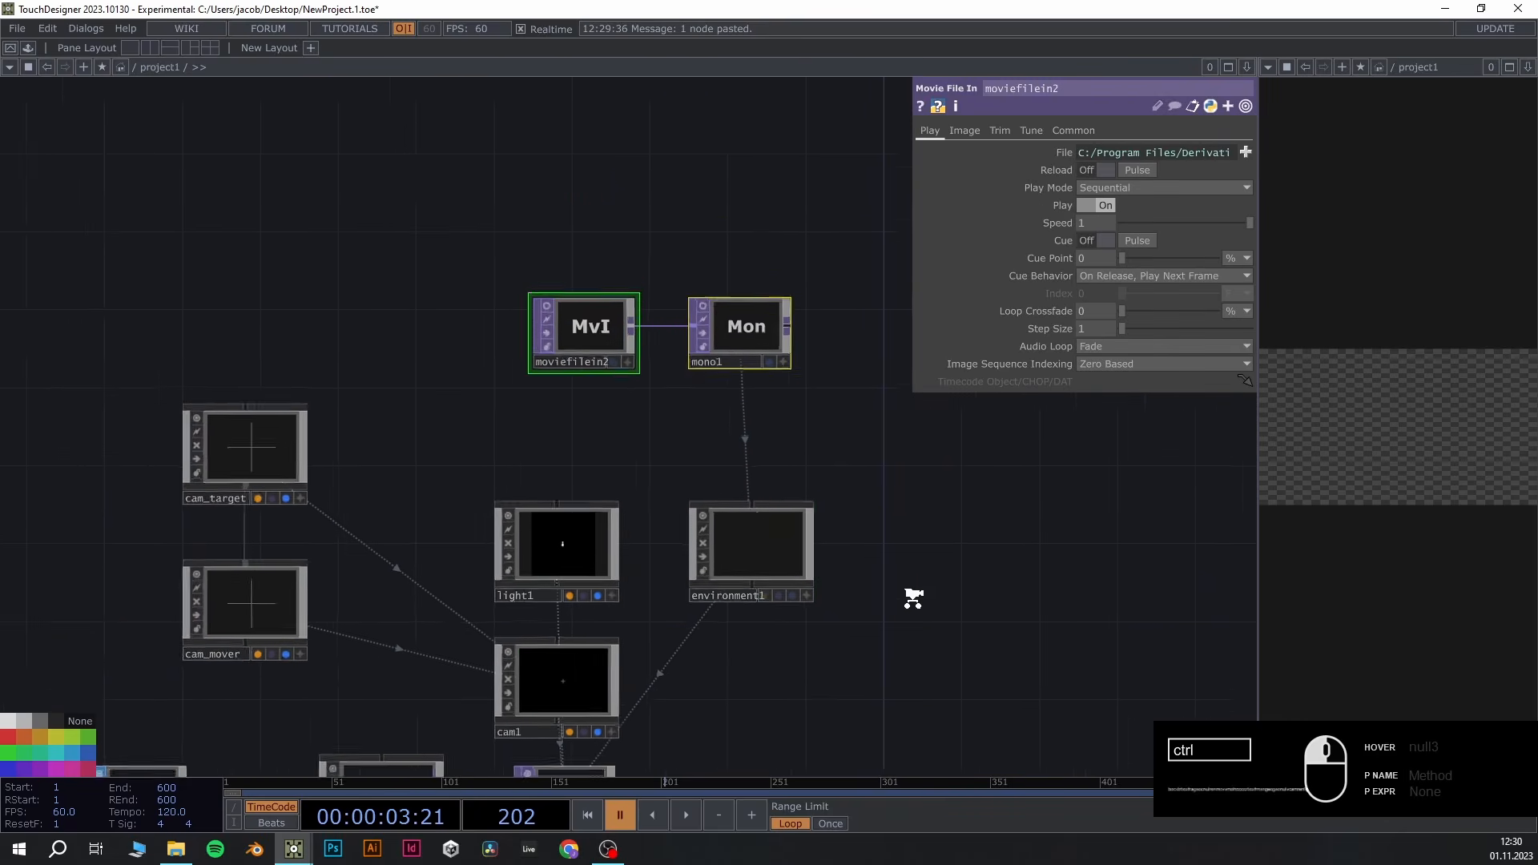
left_click_drag(914, 597, 872, 323)
left_click_drag(728, 617, 752, 605)
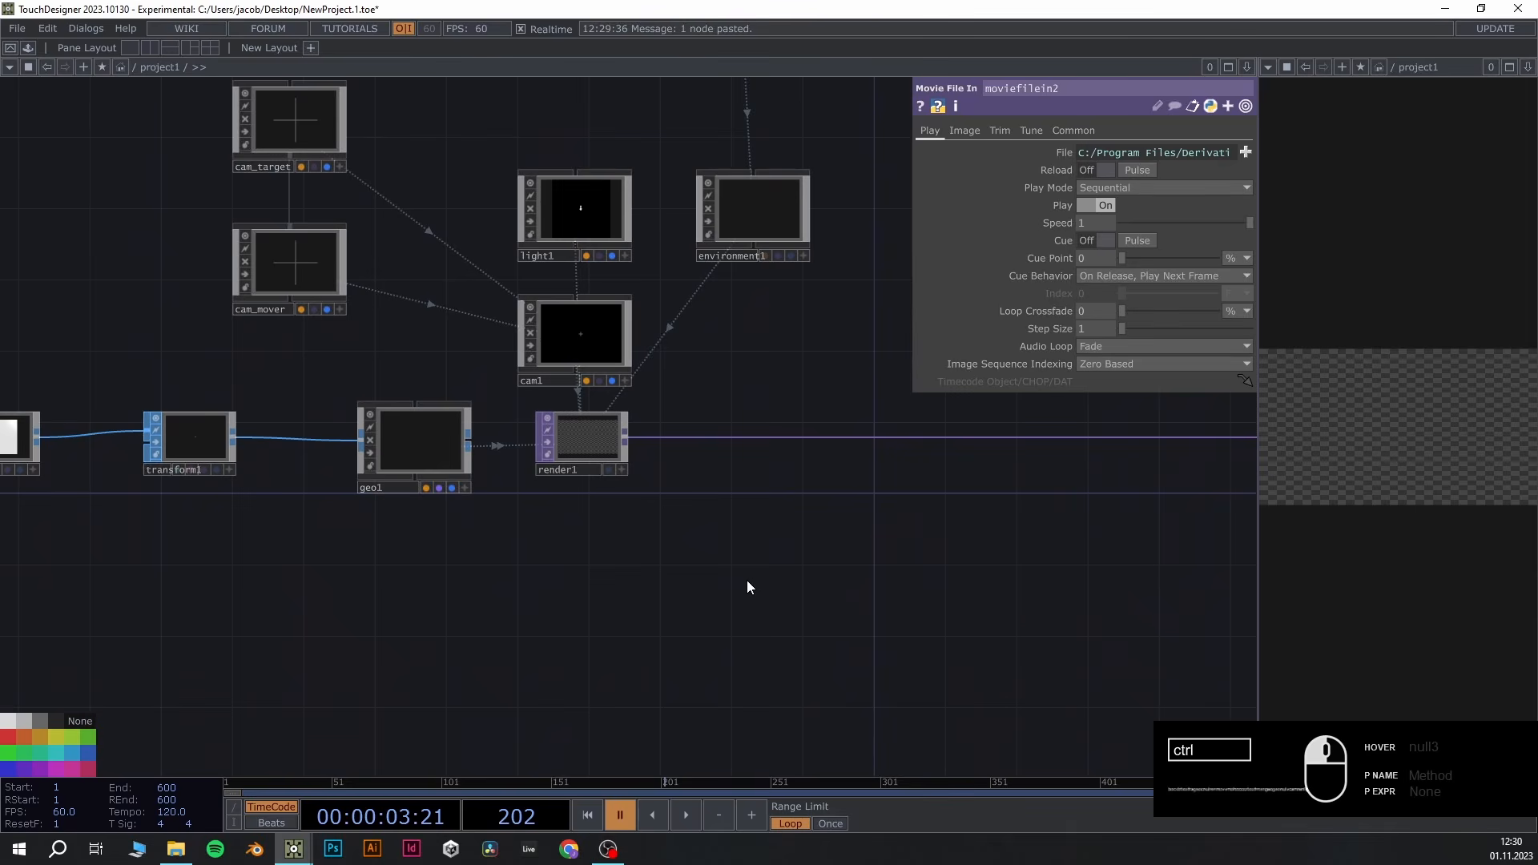
Add a PBR MAT in the empty space below geo1 and assign it as geo1's material
scroll(690, 559, "down", 2)
left_click_drag(524, 602, 629, 562)
double_click(613, 559)
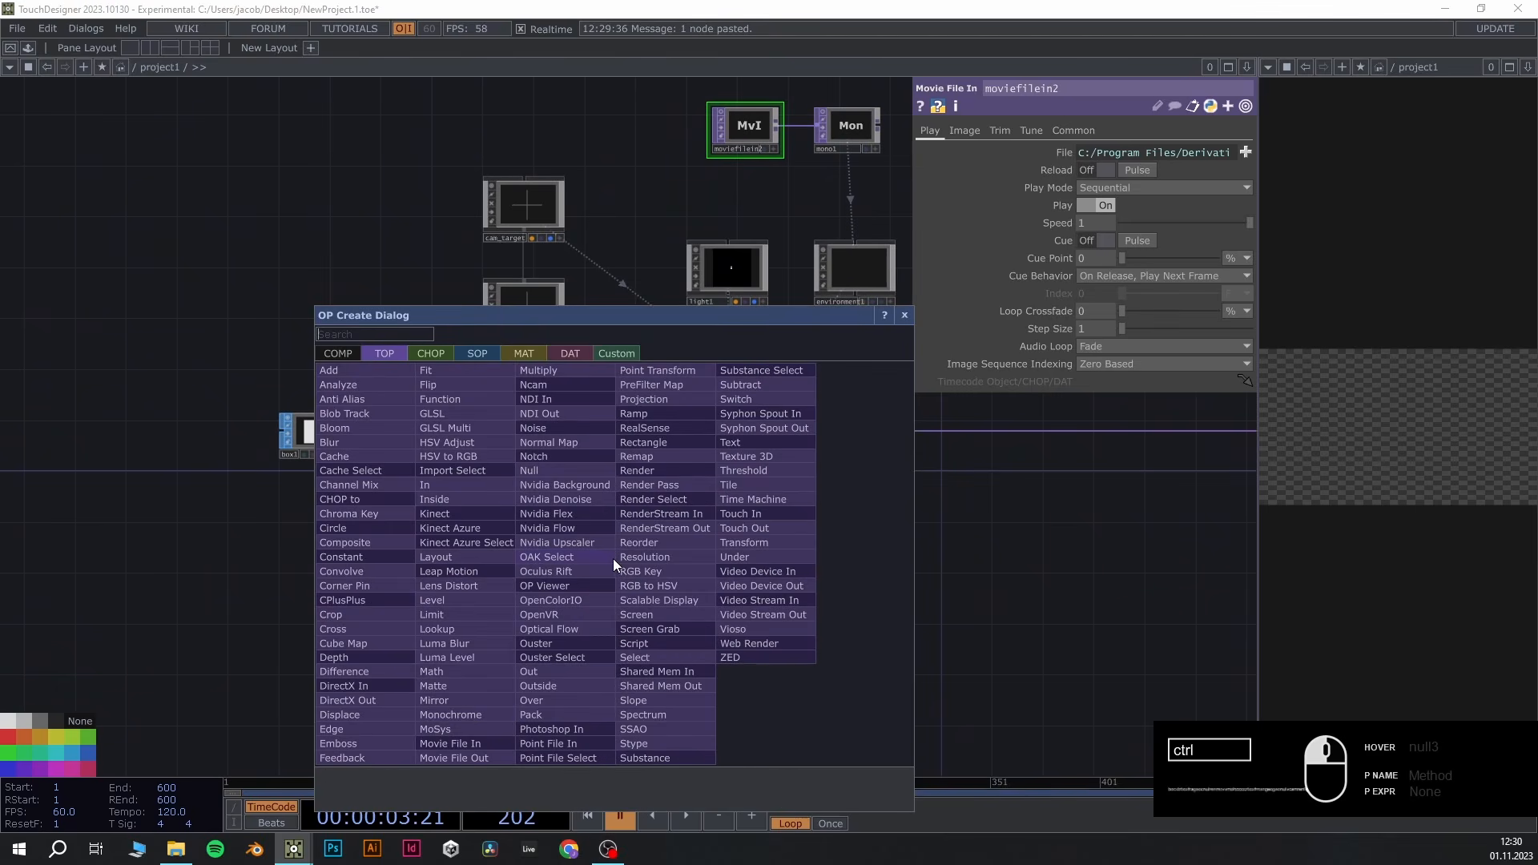
left_click(518, 355)
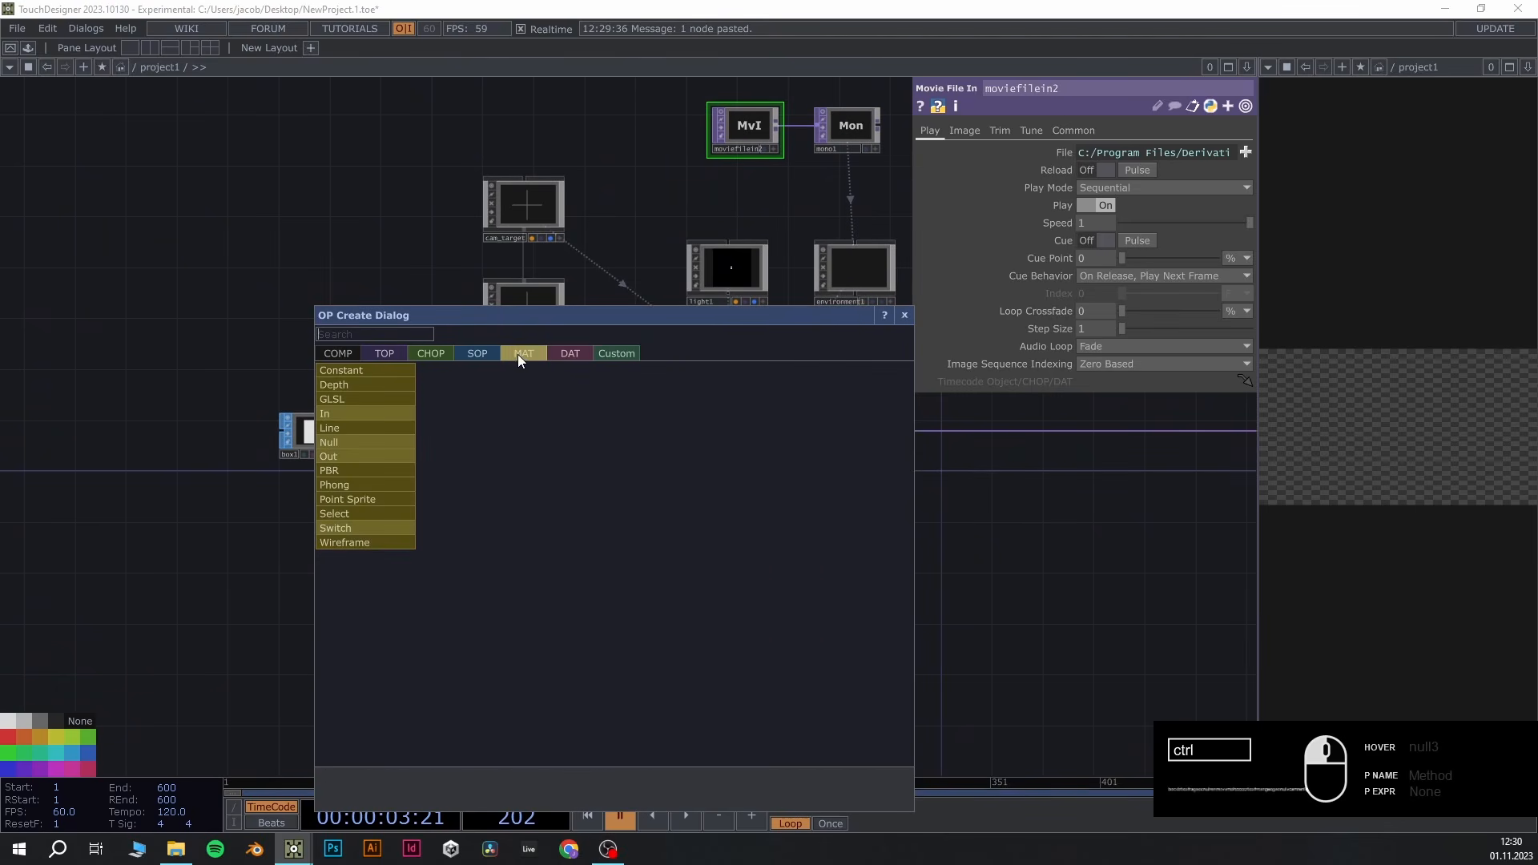
left_click(356, 468)
left_click(609, 521)
left_click_drag(616, 512, 623, 422)
left_click(634, 411)
Preview the render with transform1's Uniform Scale raised to 1.52, and restore the scale to 0.001
scroll(810, 500, "up", 5)
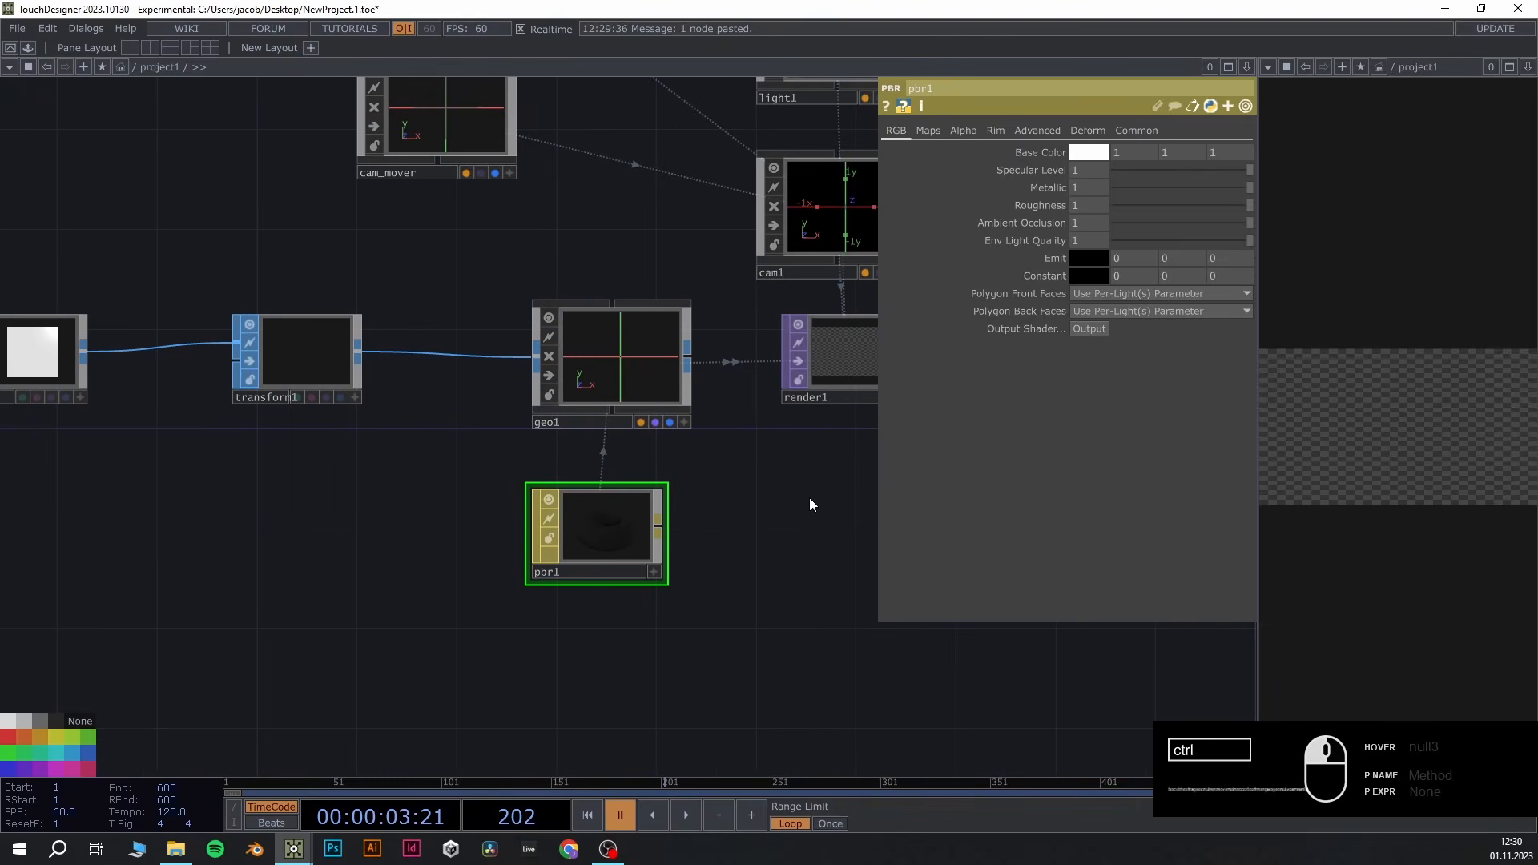
left_click_drag(786, 447, 651, 501)
scroll(665, 473, "up", 5)
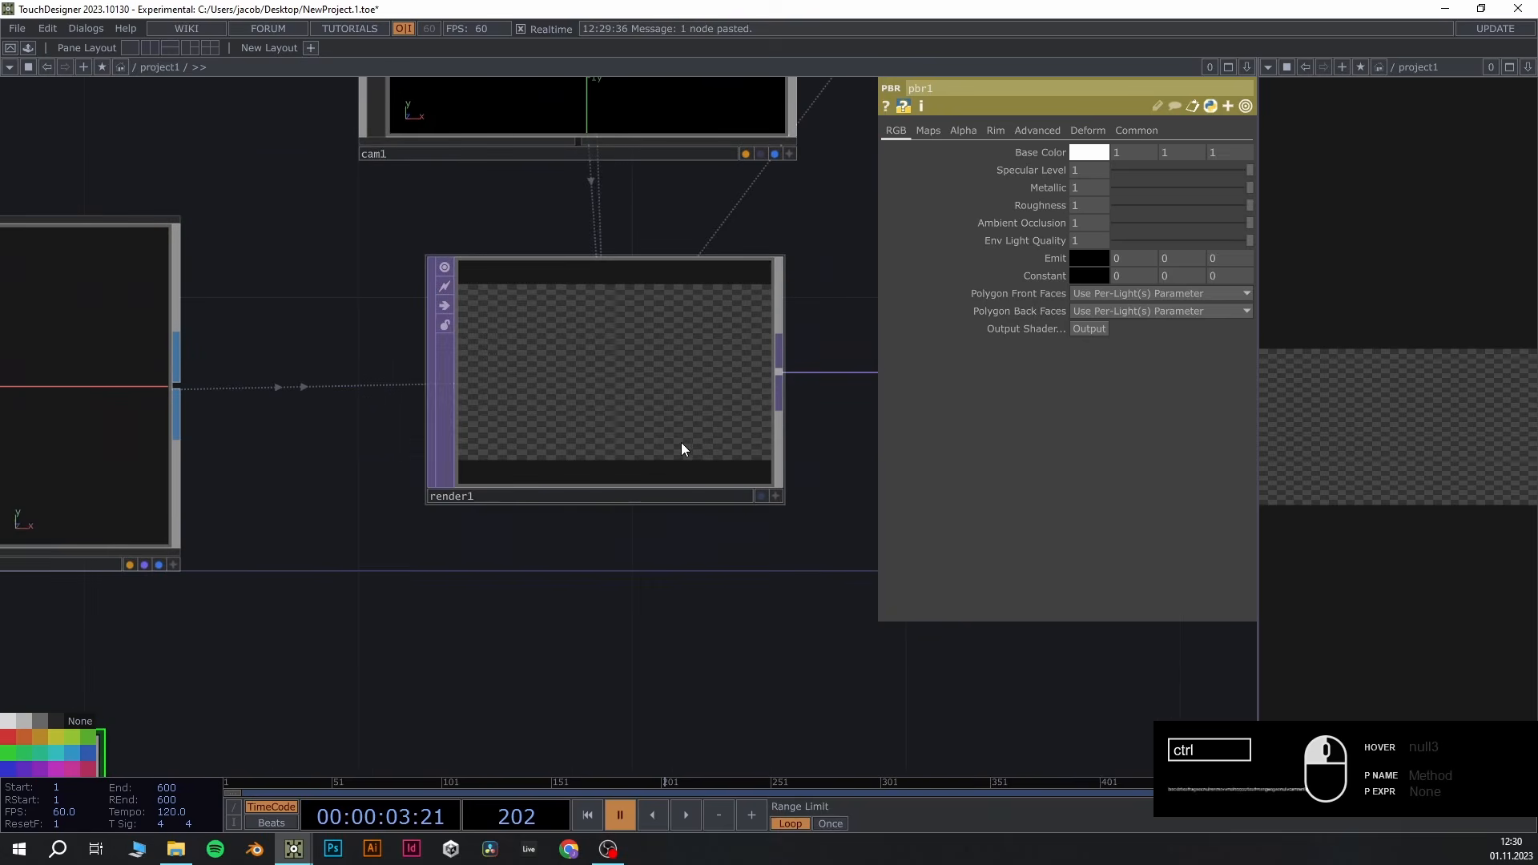
scroll(520, 588, "down", 3)
left_click_drag(532, 598, 838, 608)
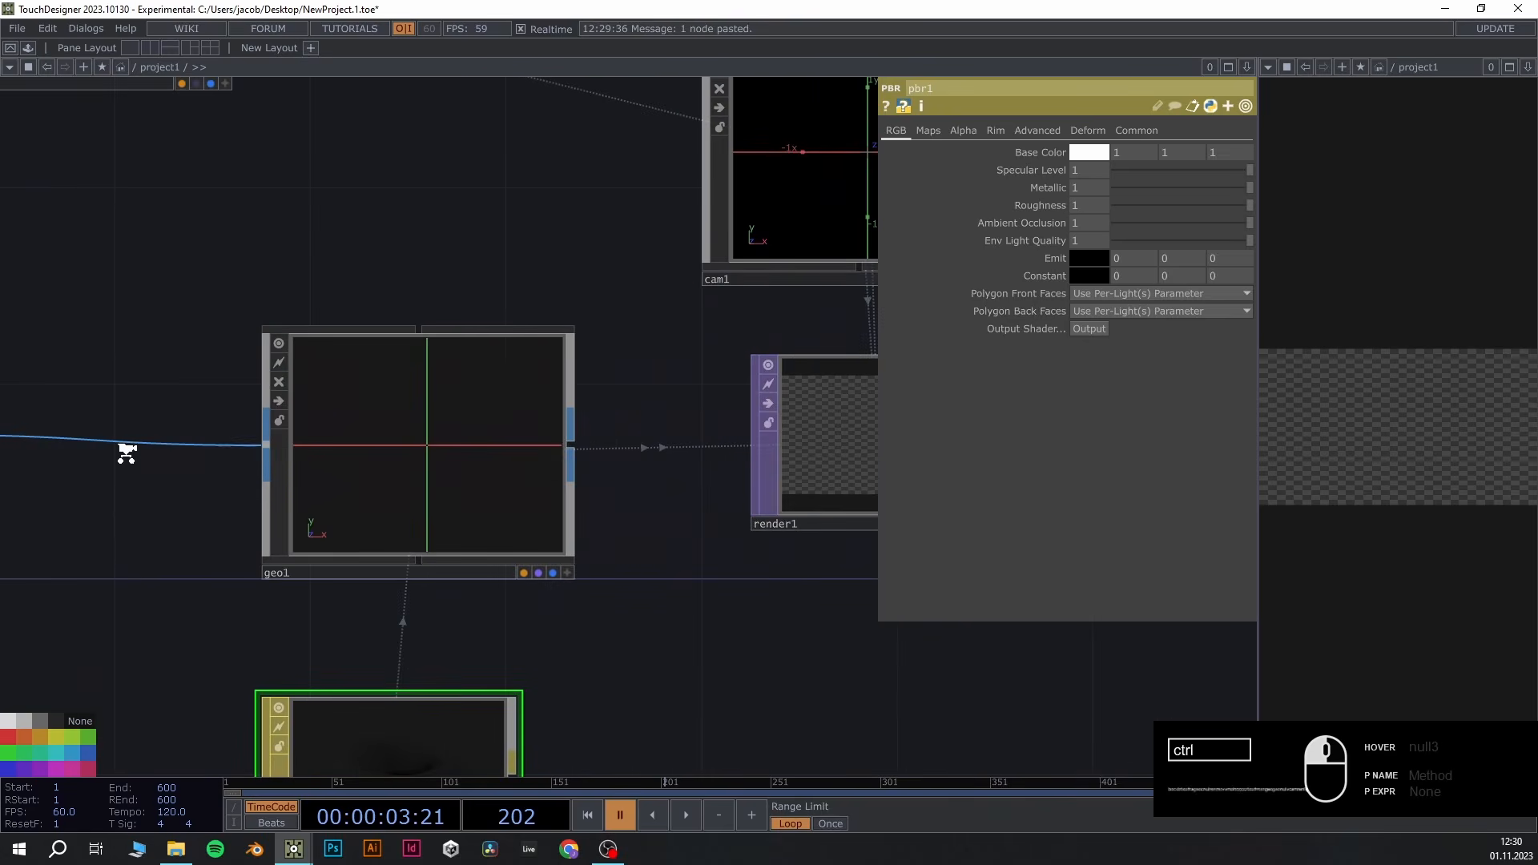
scroll(121, 457, "down", 5)
left_click_drag(51, 490, 208, 481)
left_click(157, 447)
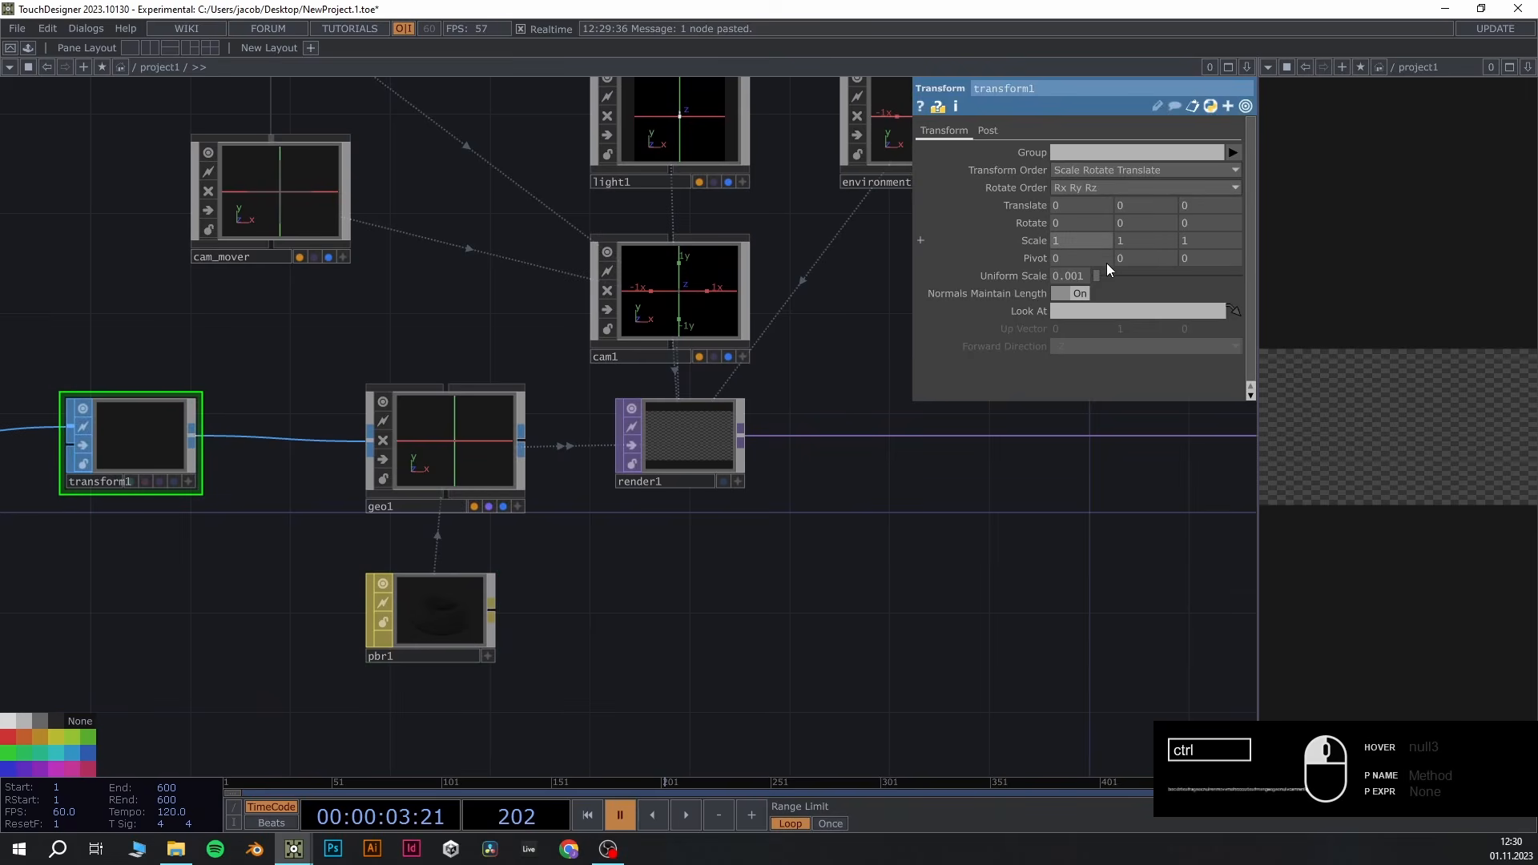
scroll(828, 493, "up", 3)
mouse_move(1100, 276)
left_mouse_down()
mouse_move(1139, 278)
mouse_move(1112, 285)
left_mouse_up()
scroll(691, 566, "down", 3)
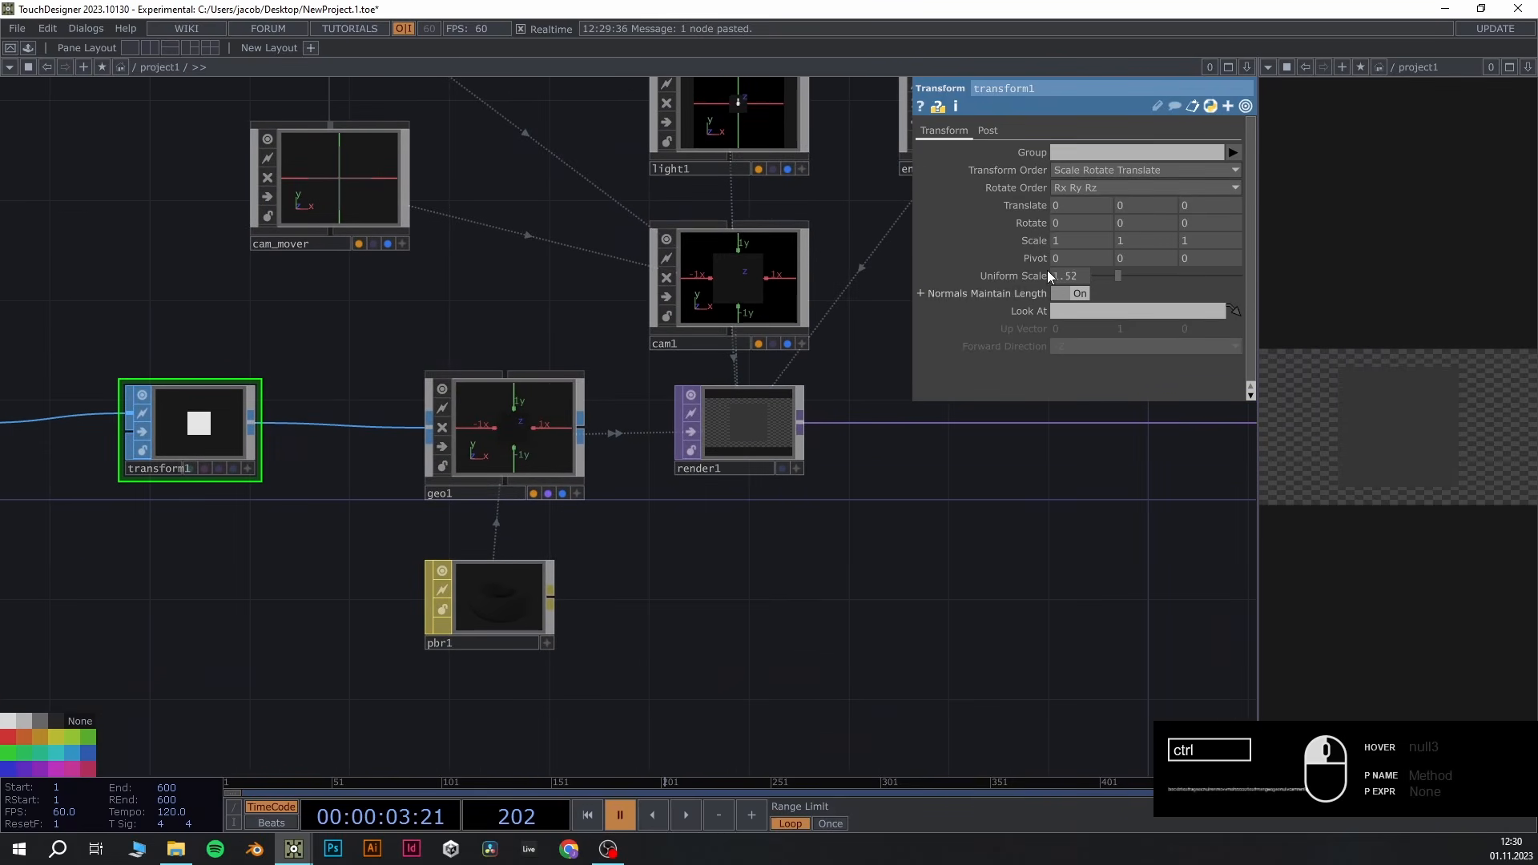
type("0.001")
key("Return")
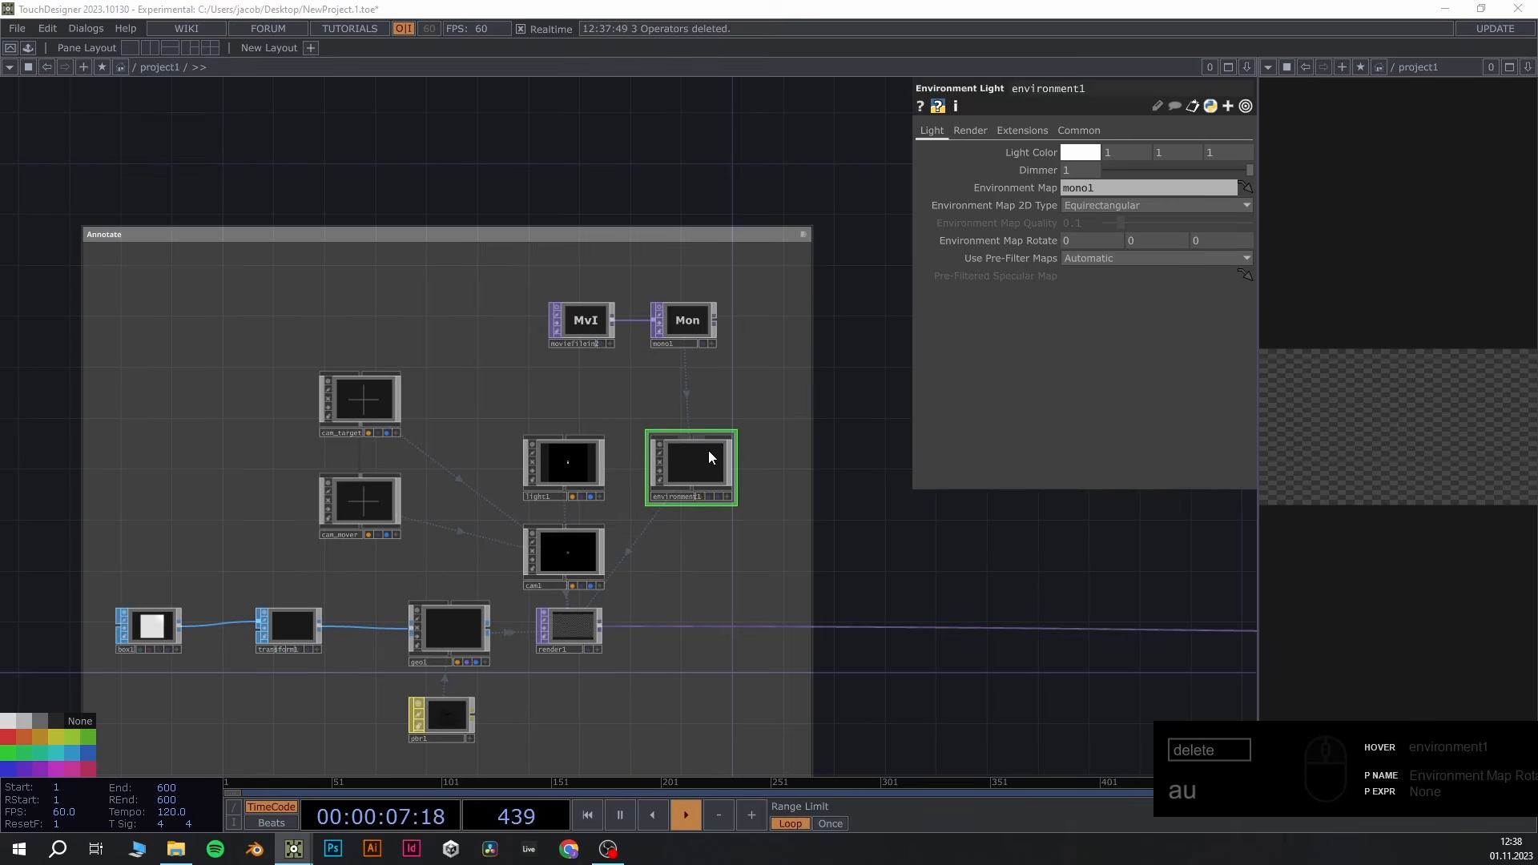
Set the Dimmer of the environment1 light to 10
left_click(1089, 170)
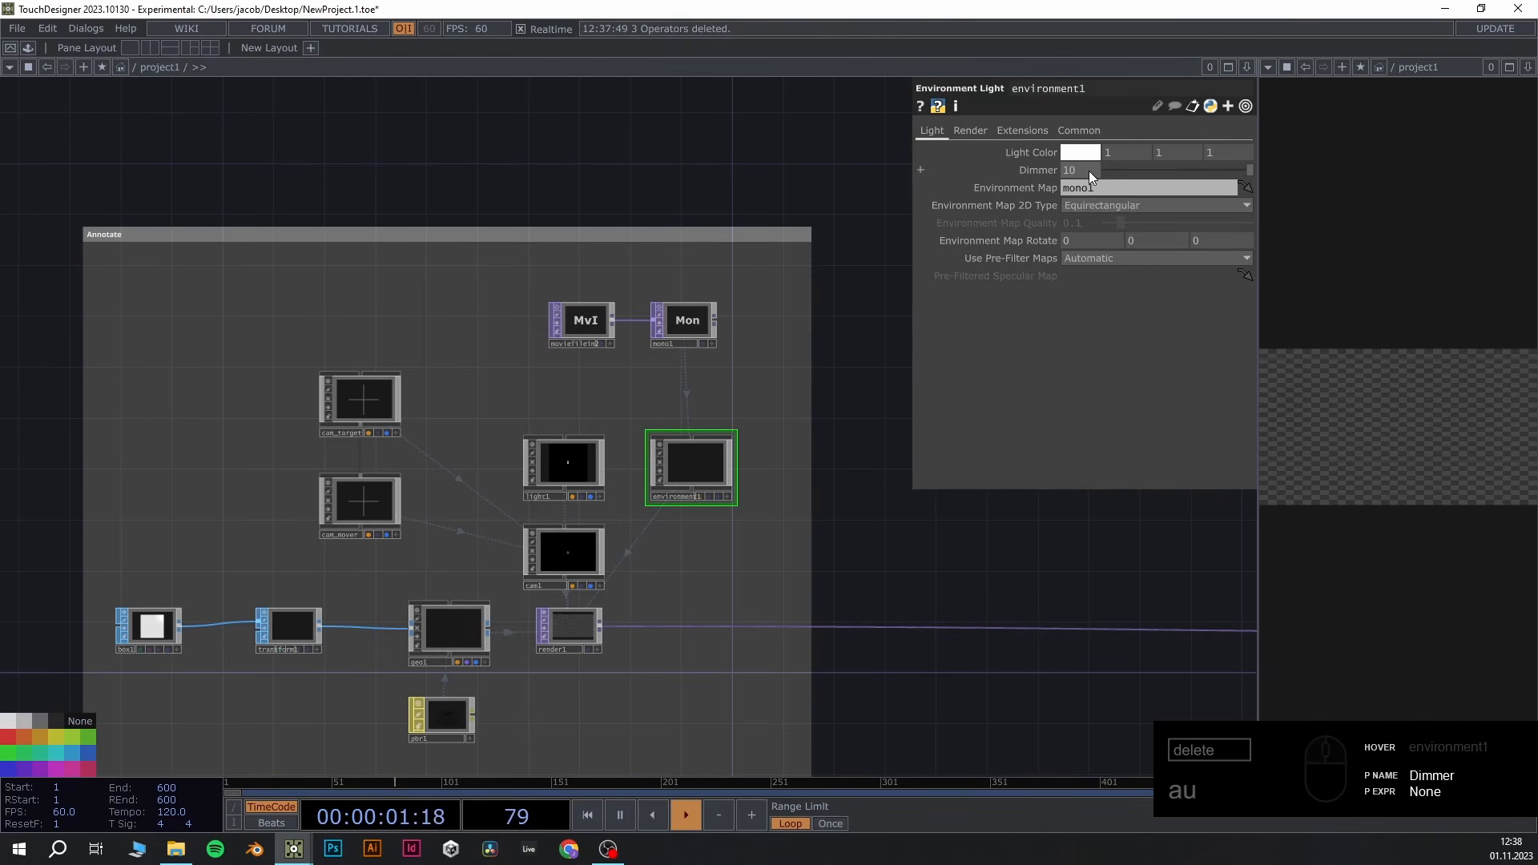
middle_click_drag(951, 518, 995, 391)
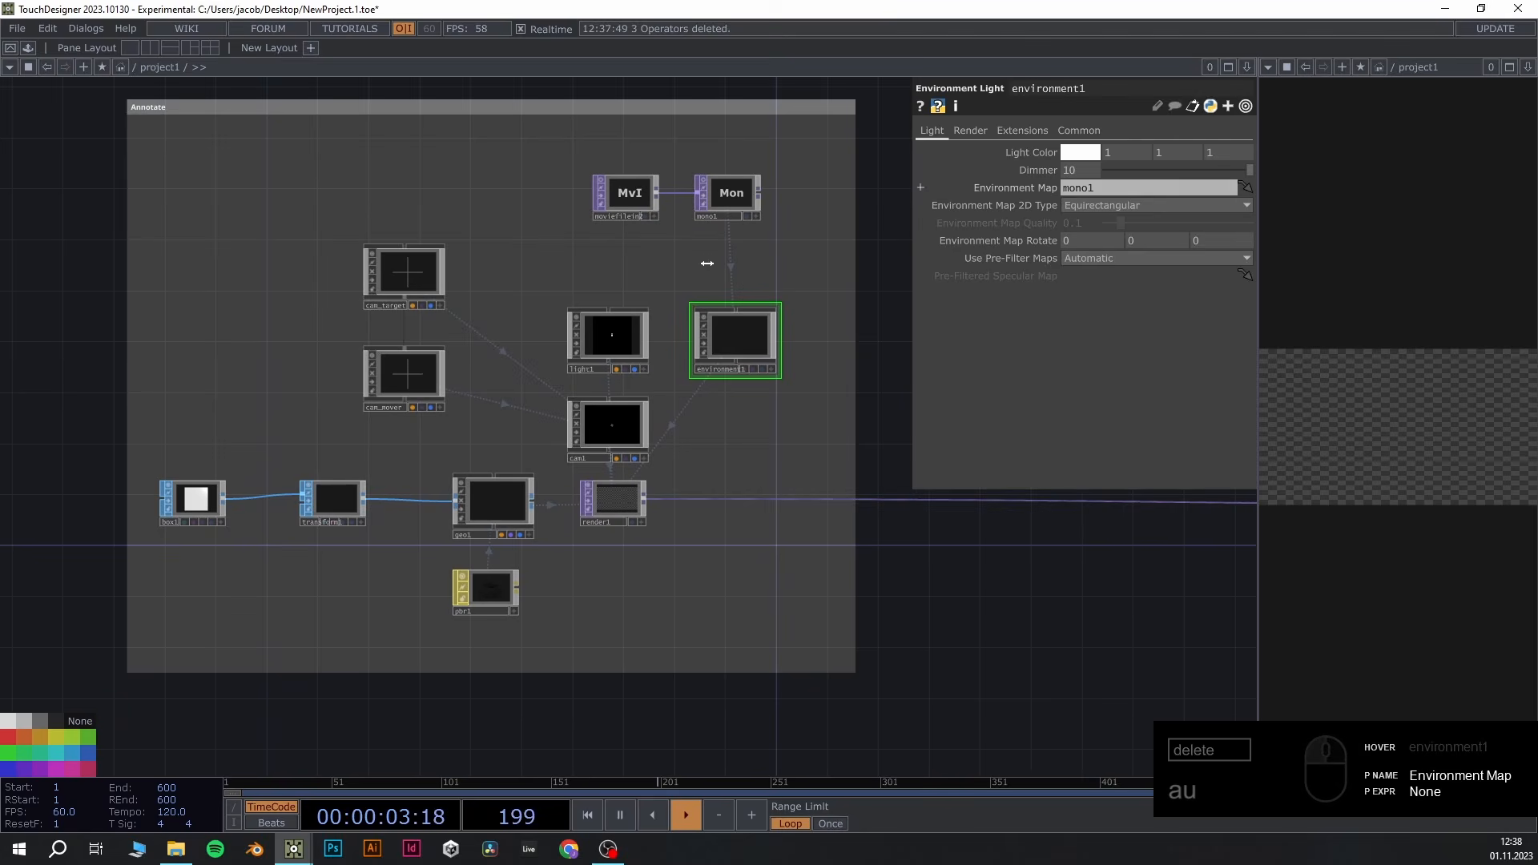
Preview a larger box by raising transform1's Uniform Scale again, and reset the value to 0.001
left_click(330, 505)
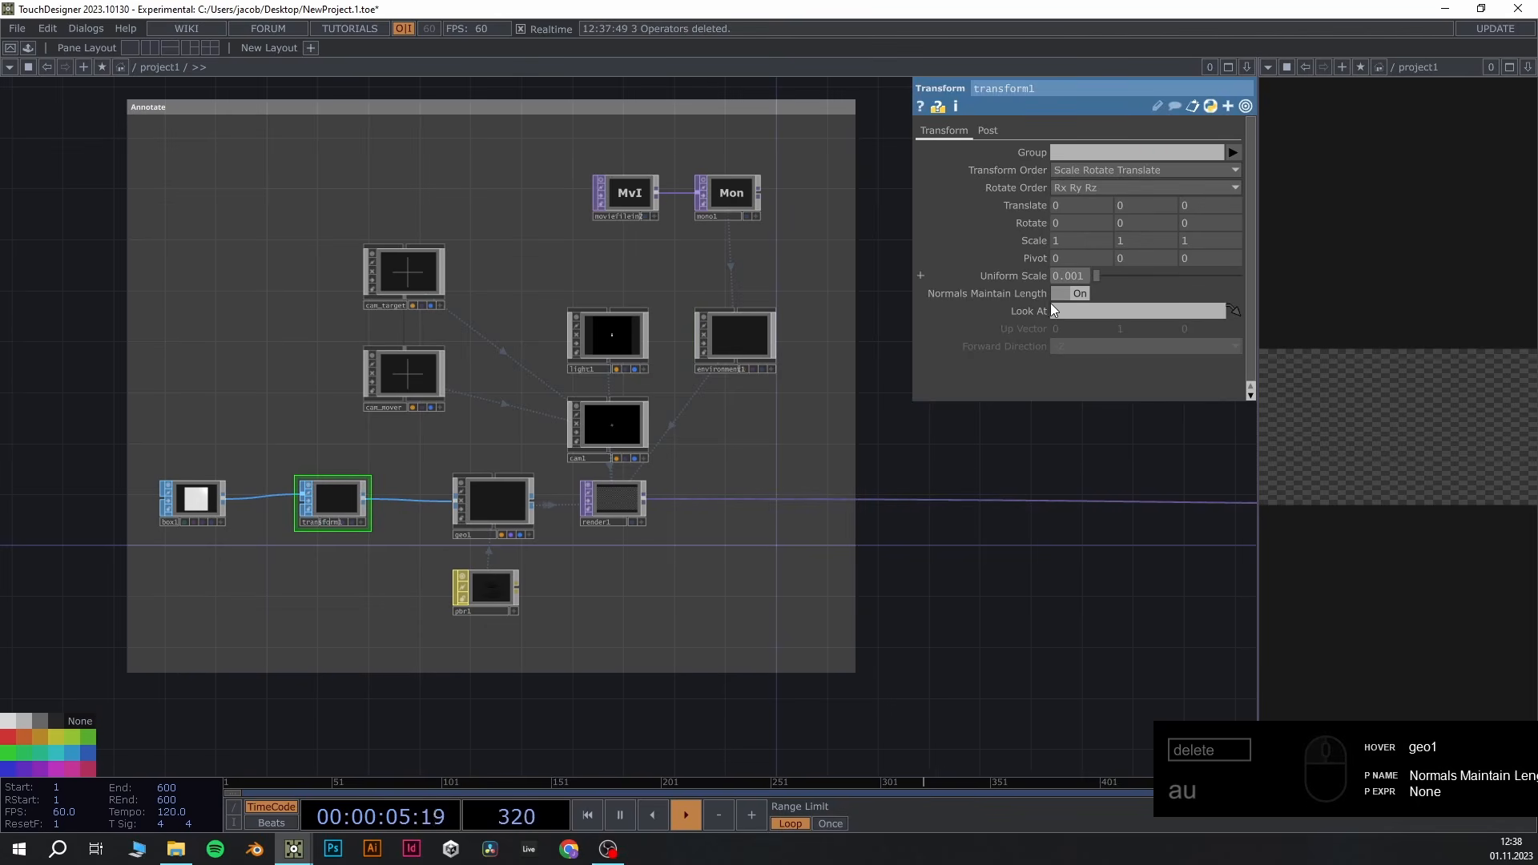
scroll(664, 456, "up", 2)
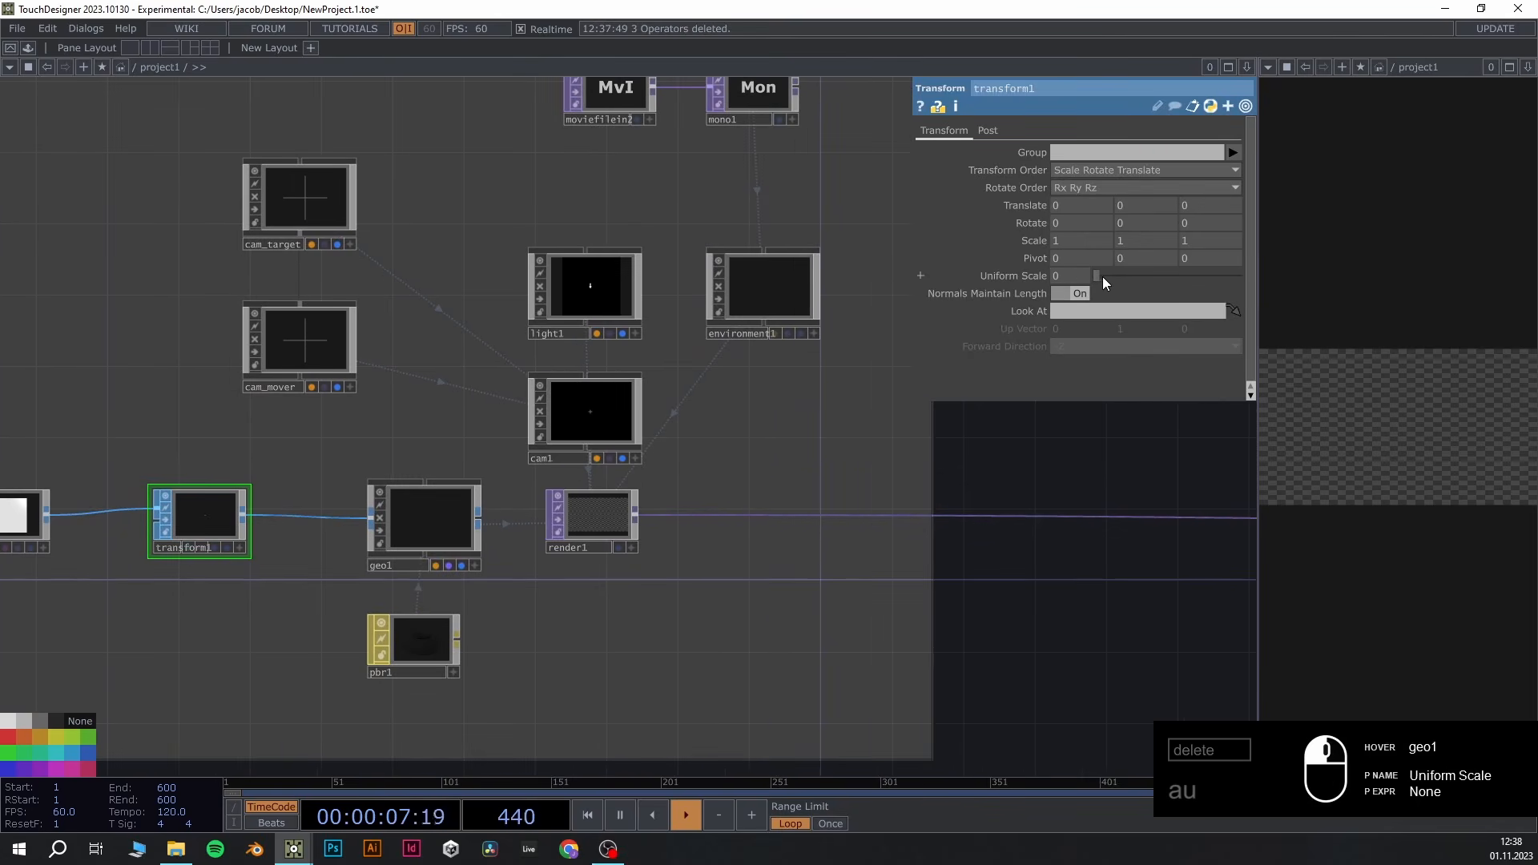
left_click_drag(1102, 277, 1117, 279)
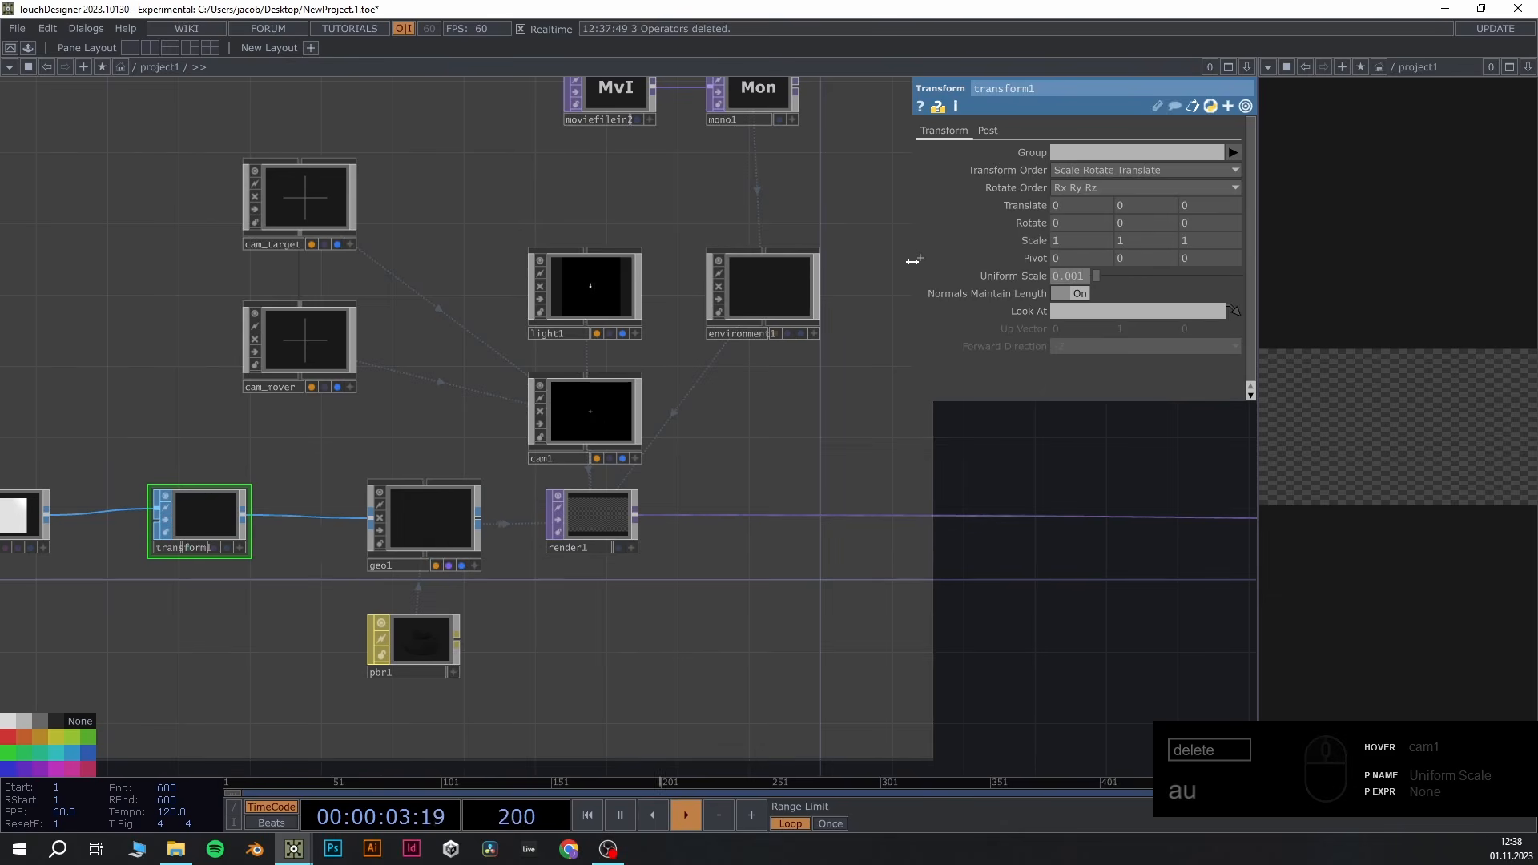
Locate the Annotate operator among the COMP operators and close the list without adding anything
scroll(802, 521, "down", 8)
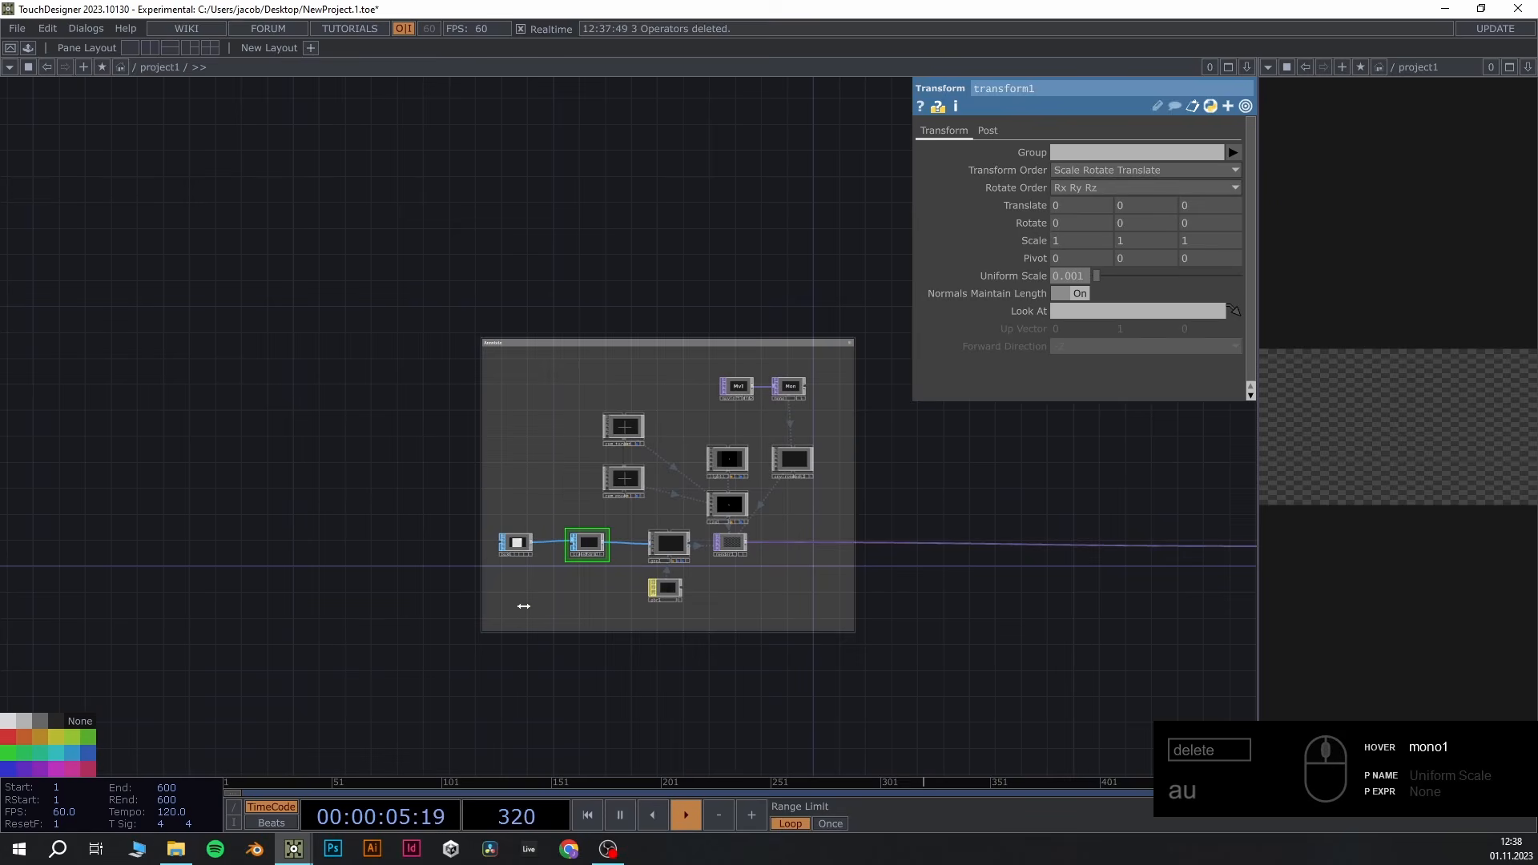
scroll(839, 425, "up", 5)
scroll(925, 441, "down", 3)
left_click_drag(948, 503, 949, 481)
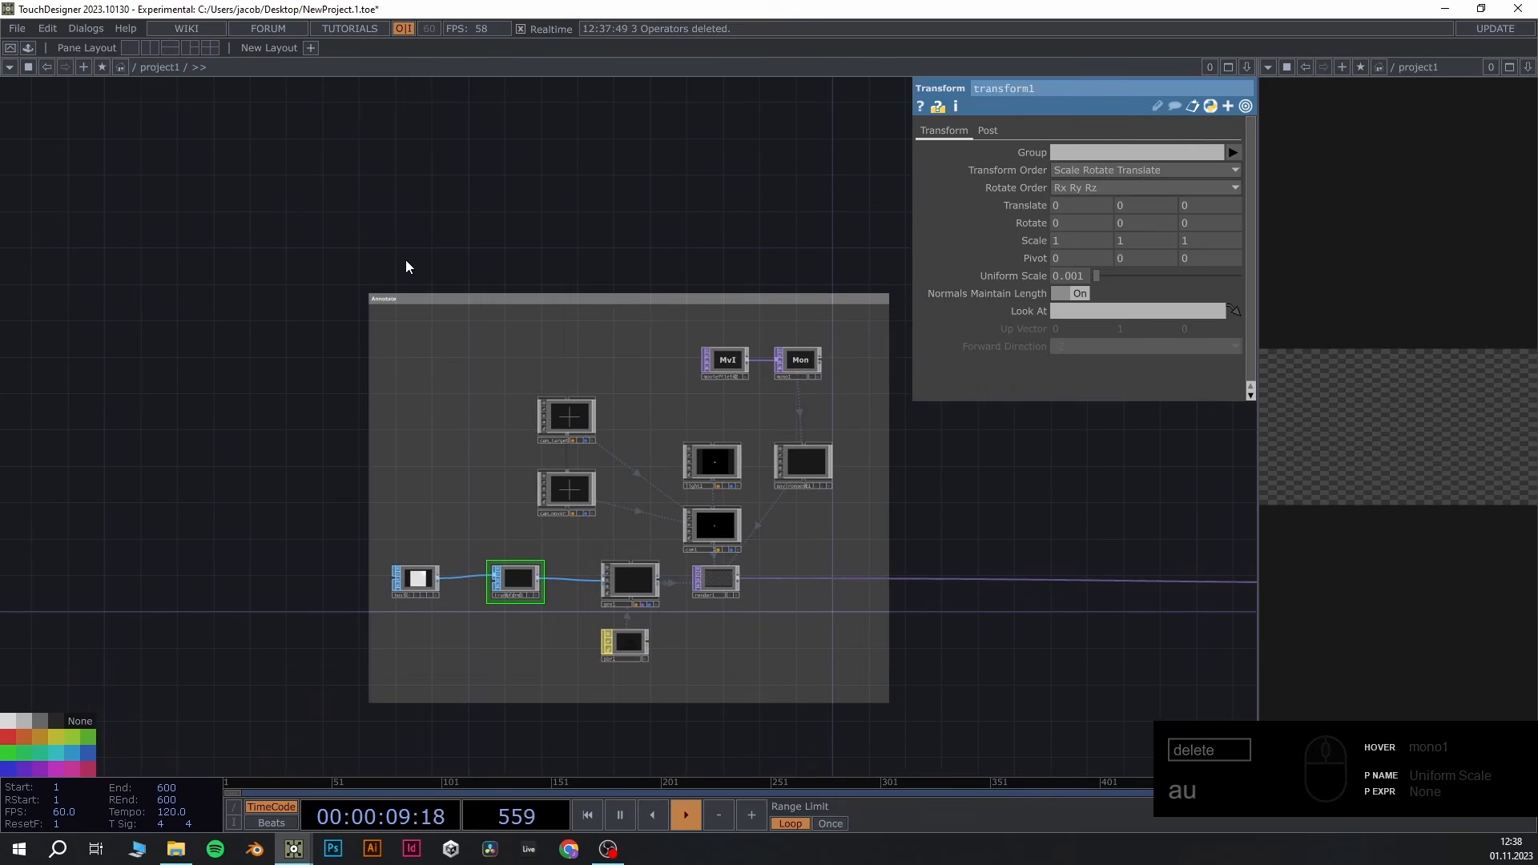
key("Tab")
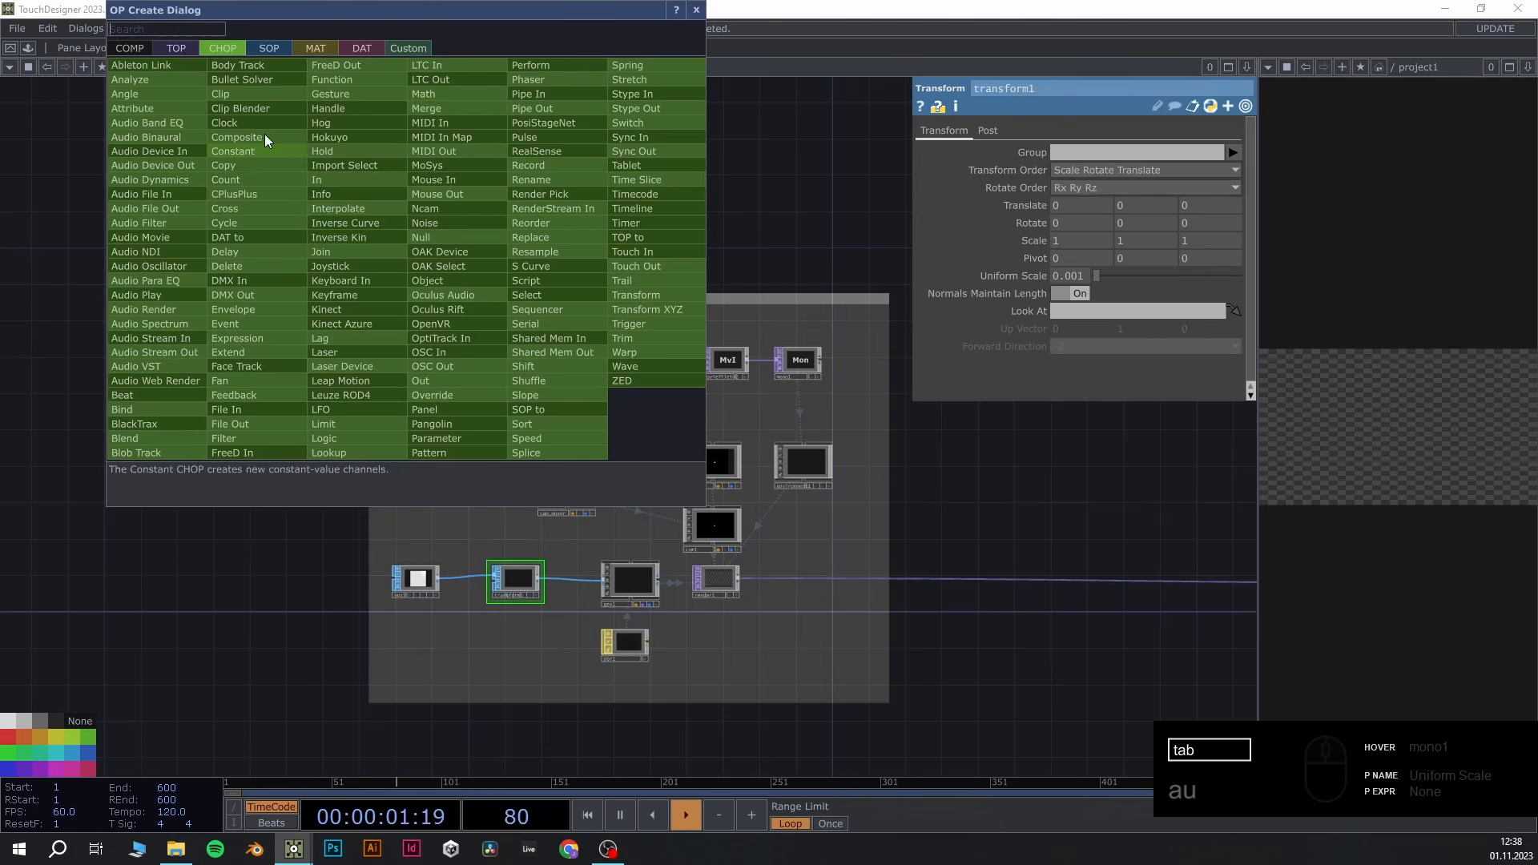
left_click(137, 48)
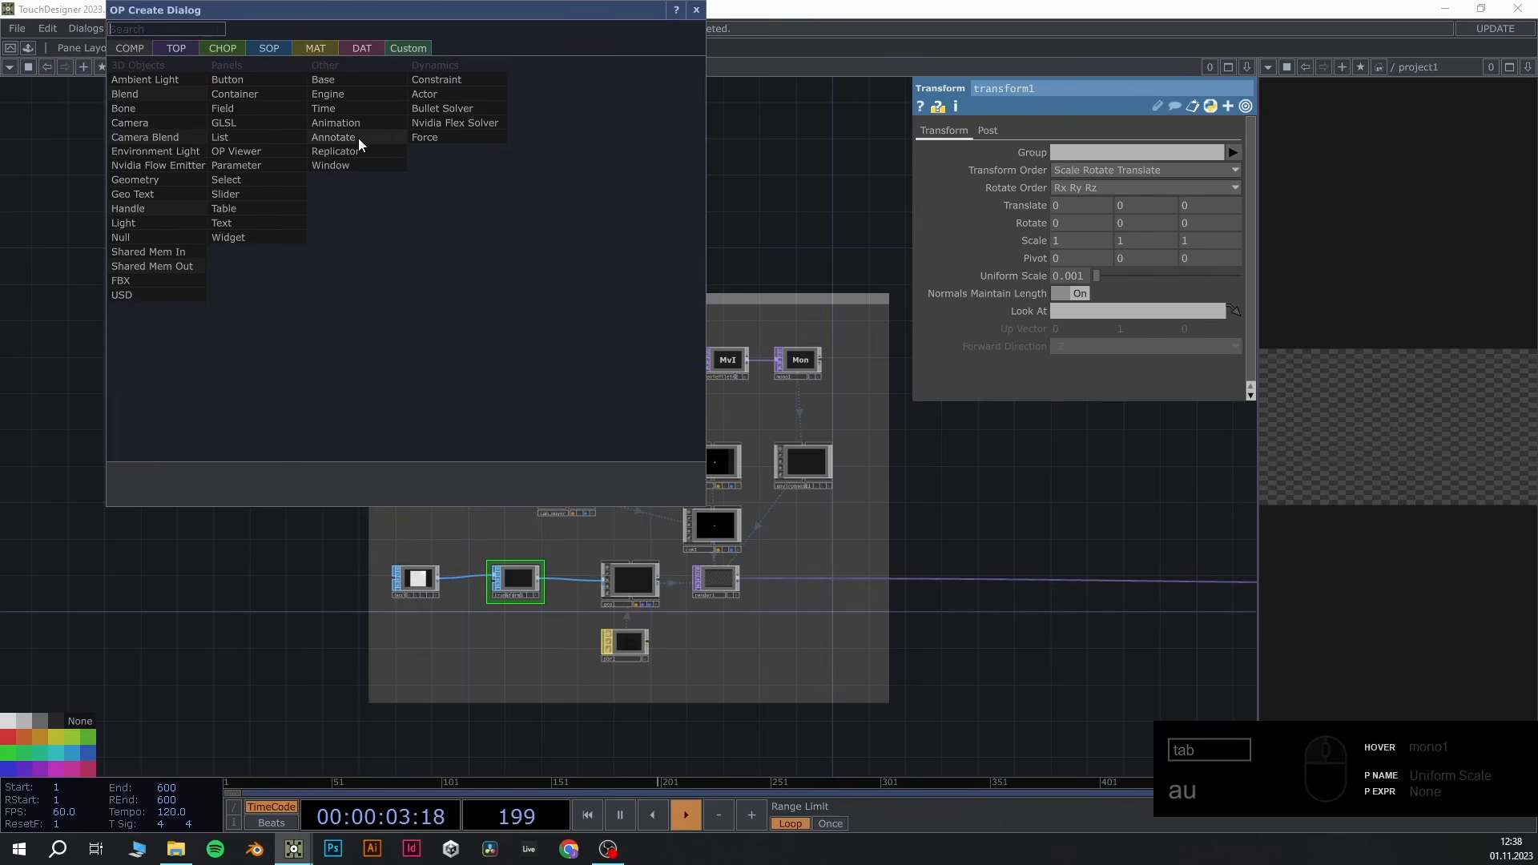
left_click(696, 9)
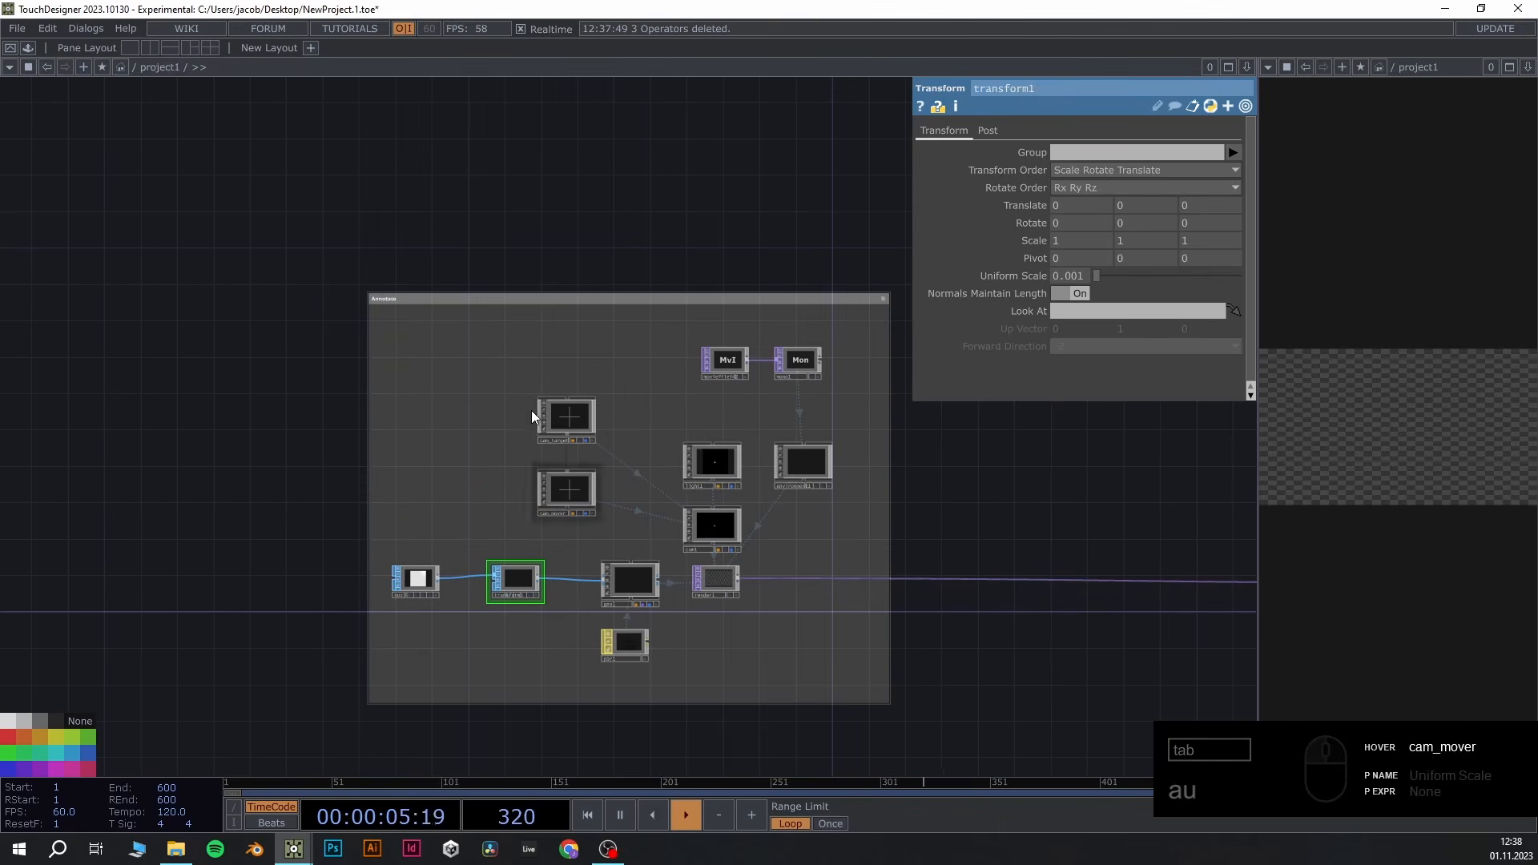
Set the title of the annotation around the rendering nodes to INSTANCING // RENDERING
left_click(399, 298)
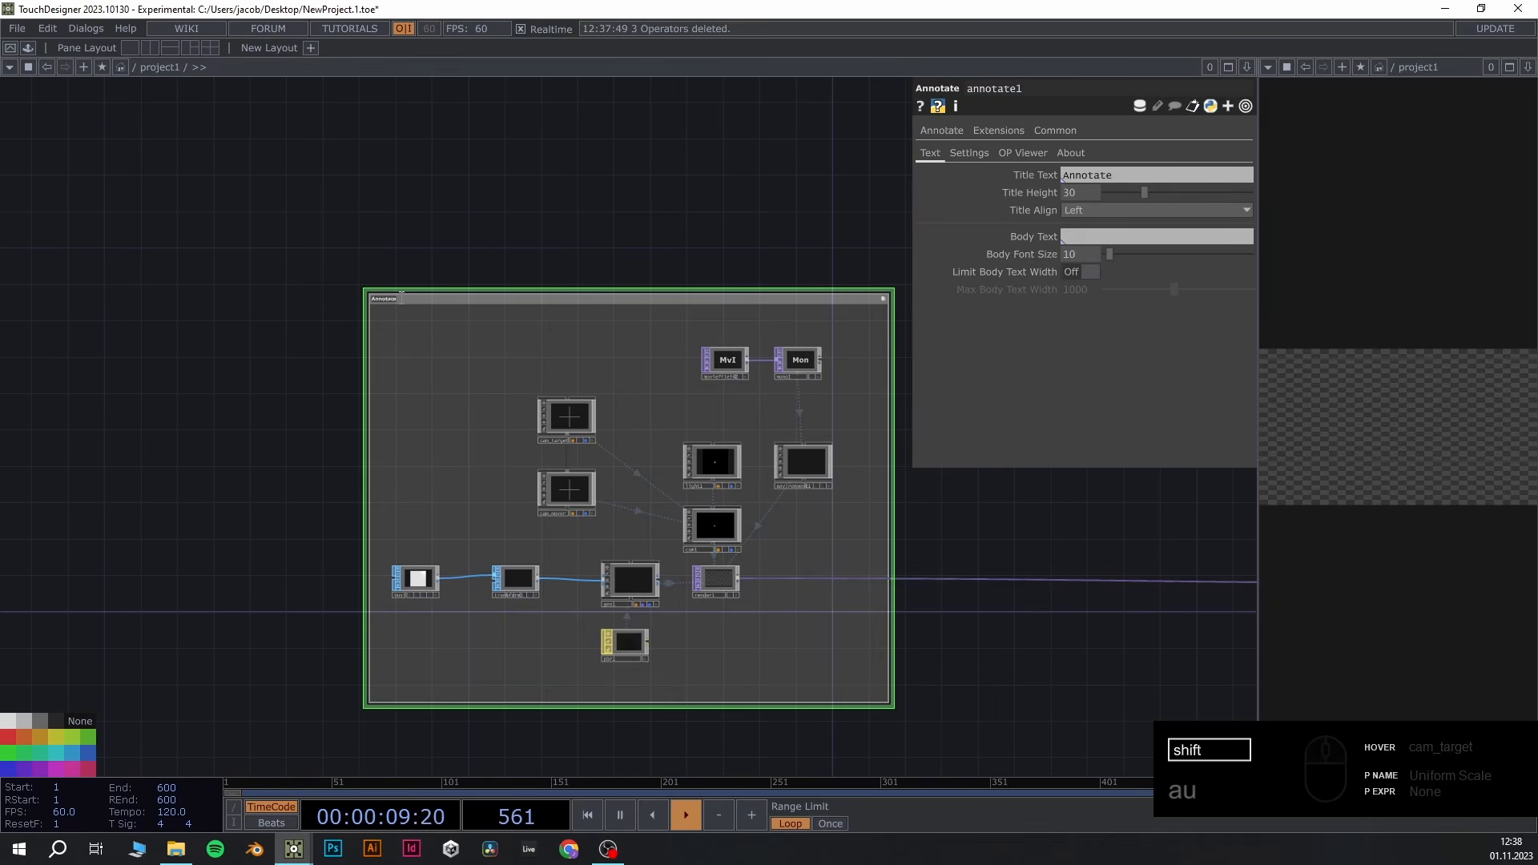
key("space")
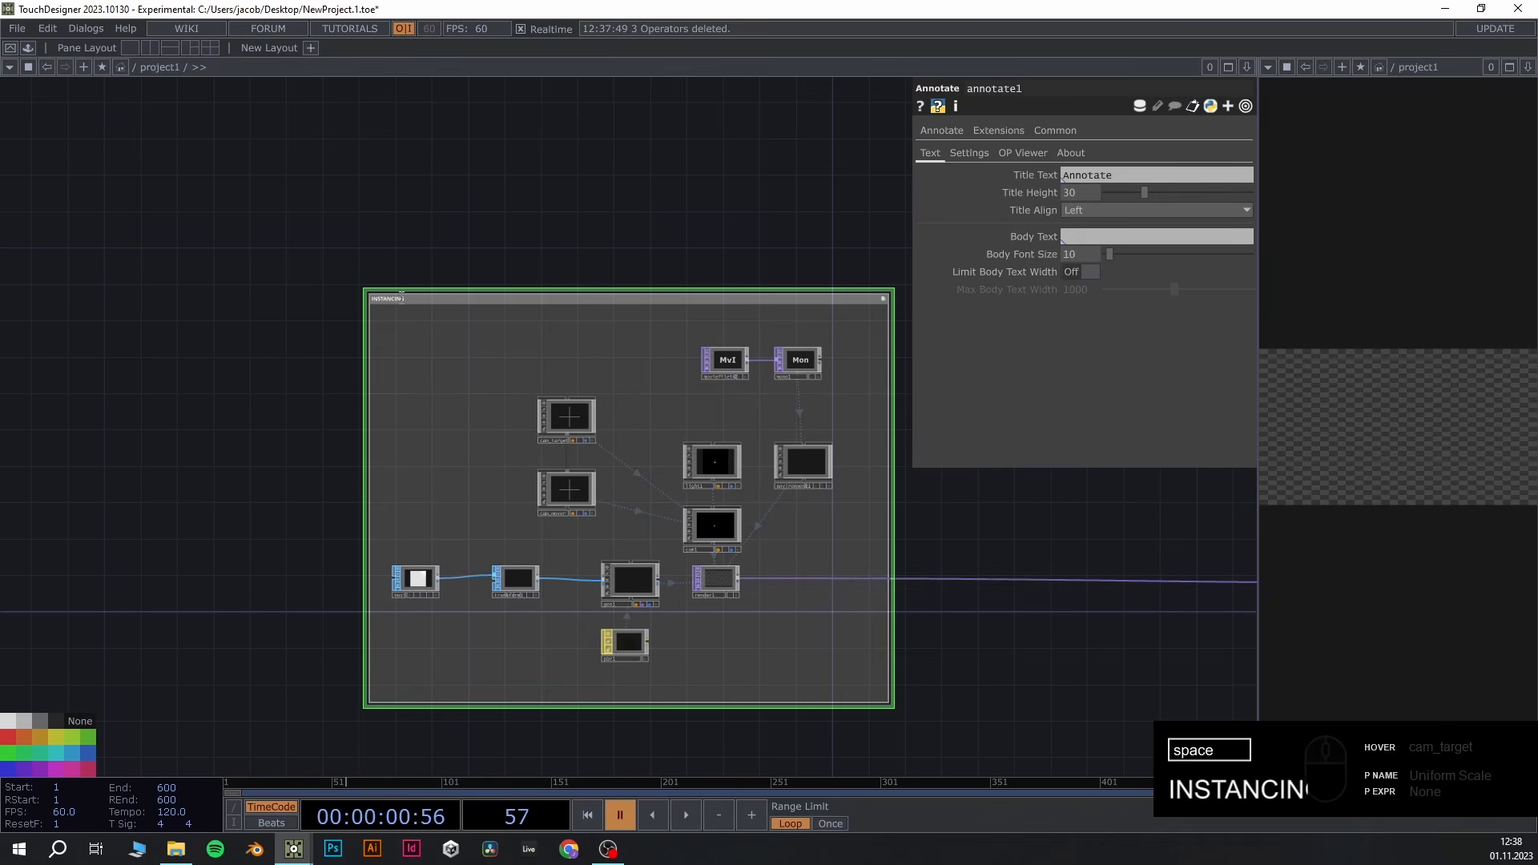
type("INSTANCING // RENDERING")
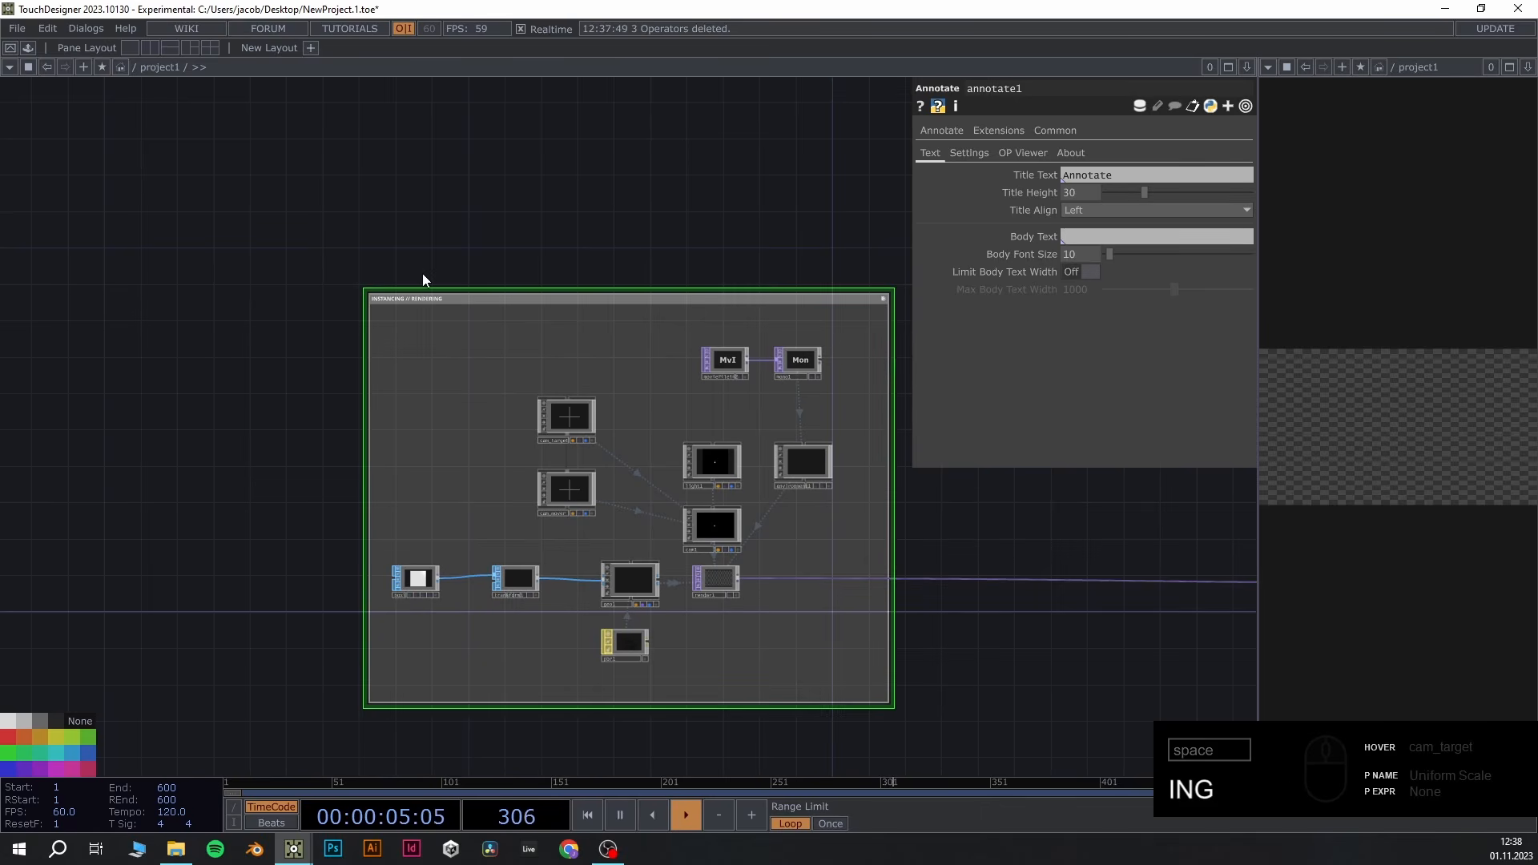
left_click(454, 240)
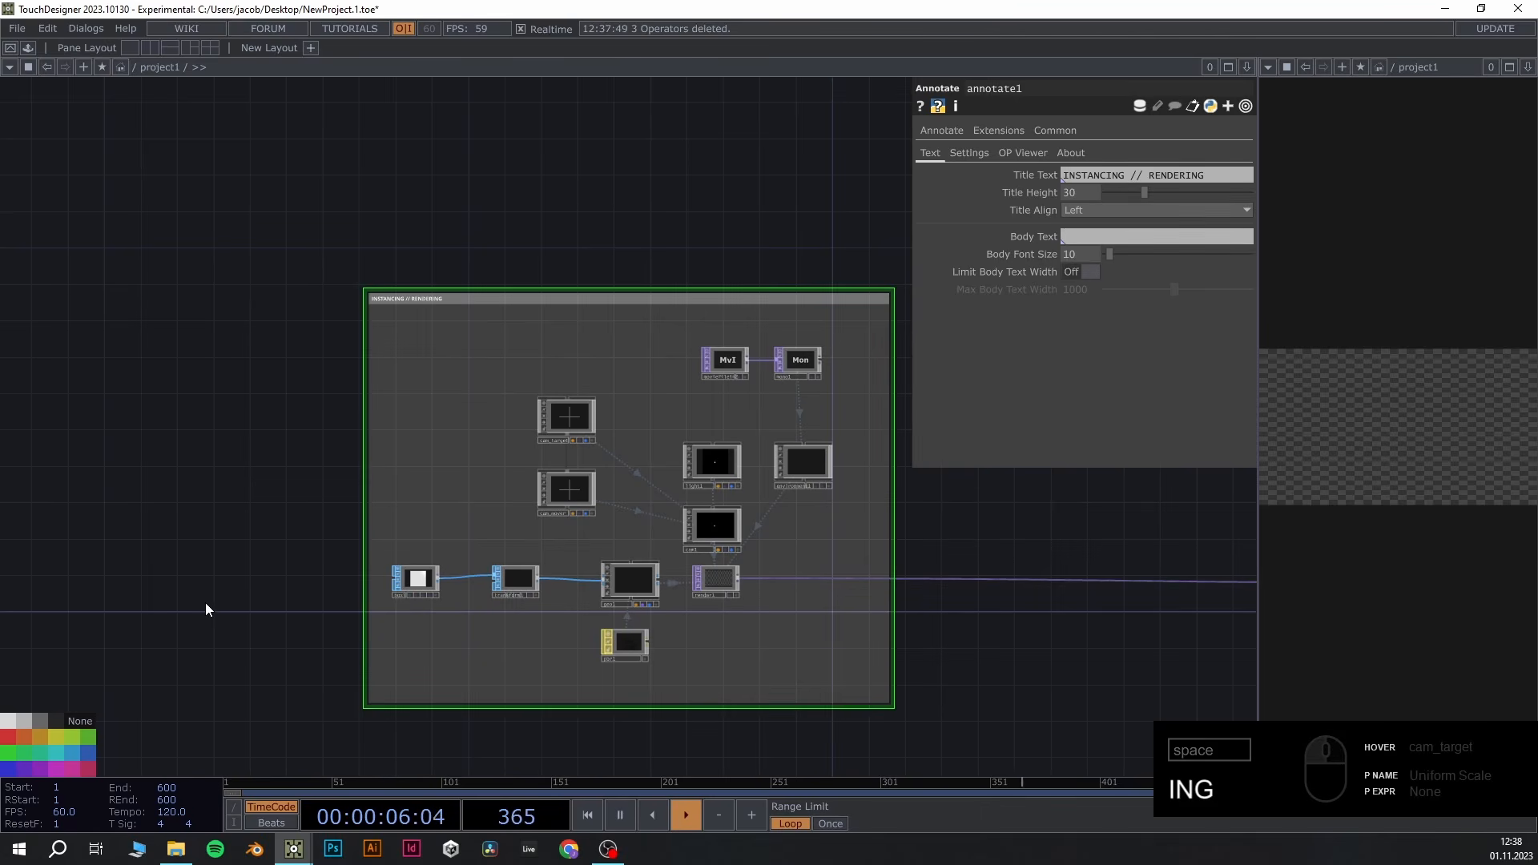
Colour the INSTANCING // RENDERING annotation purple using the network's colour palette
left_click(151, 720)
key("c")
key("c")
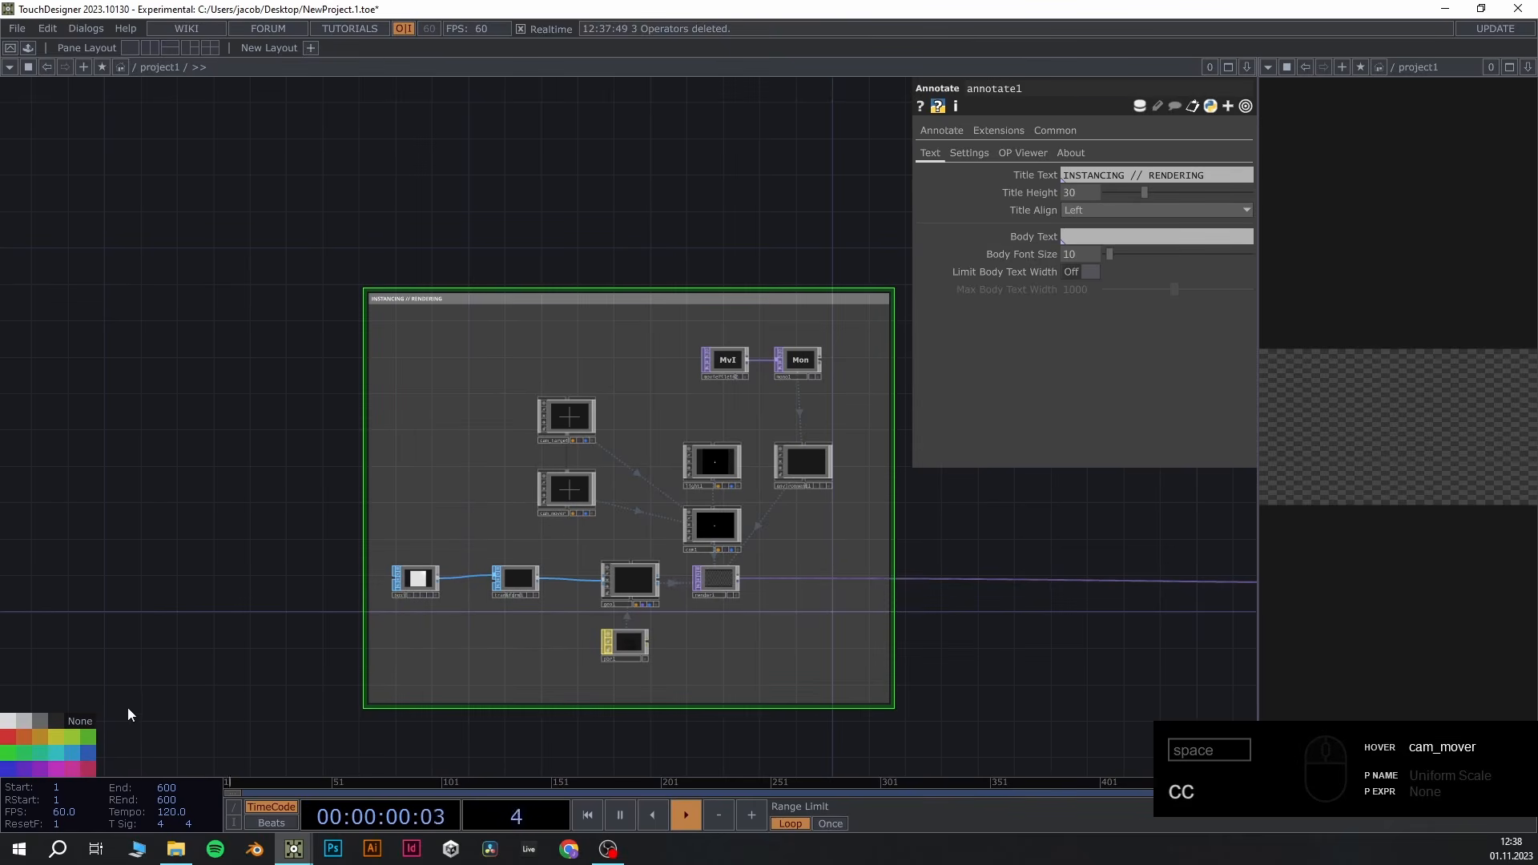
left_click(26, 771)
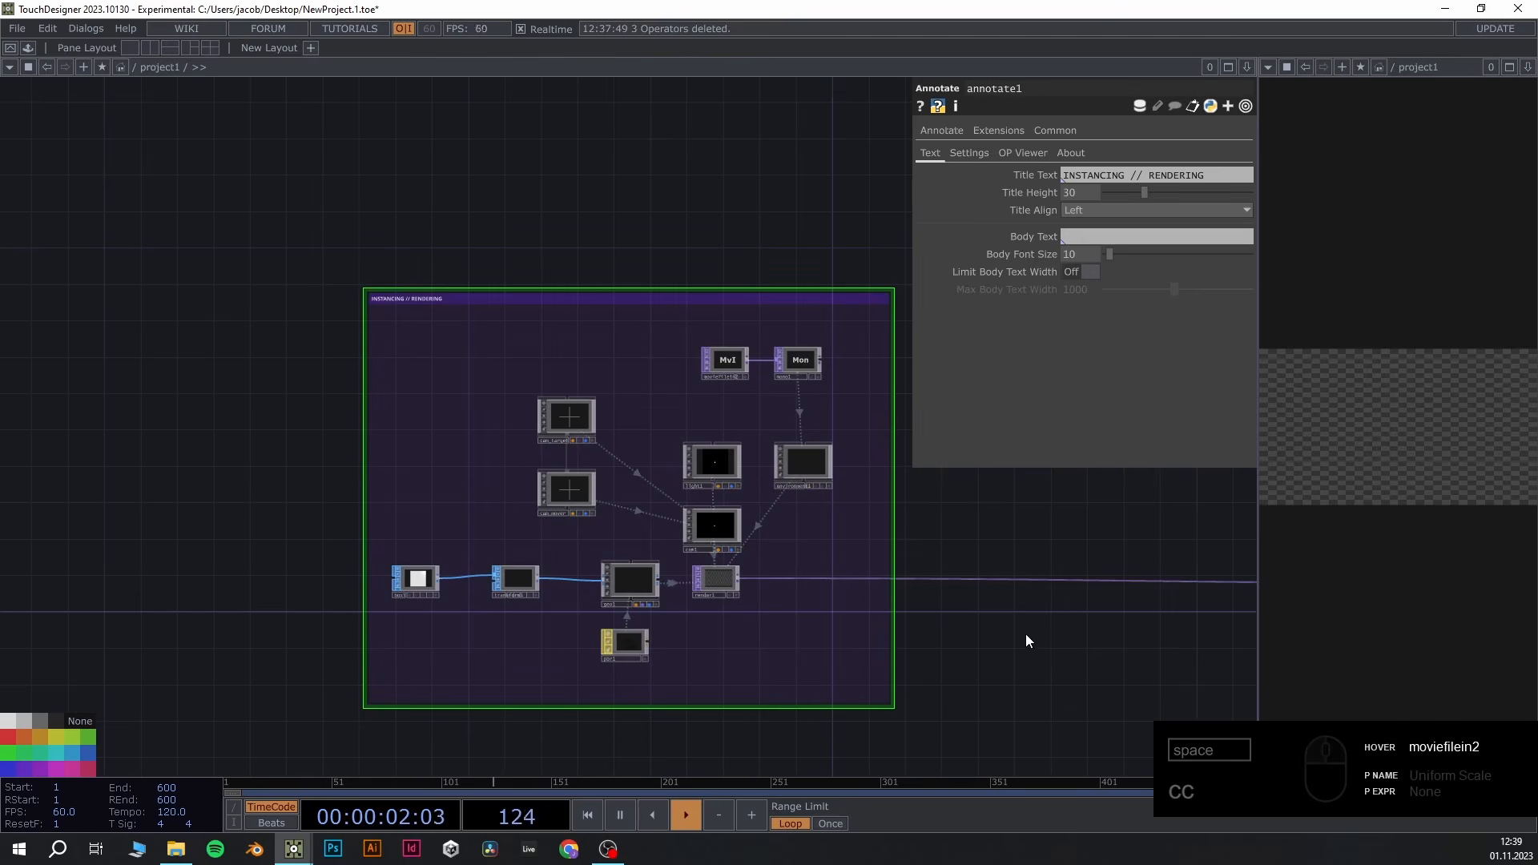
Narrow the INSTANCING // RENDERING annotation slightly from its left edge and reposition it together with its nodes
left_click_drag(1012, 677, 946, 639)
left_click_drag(298, 407, 309, 407)
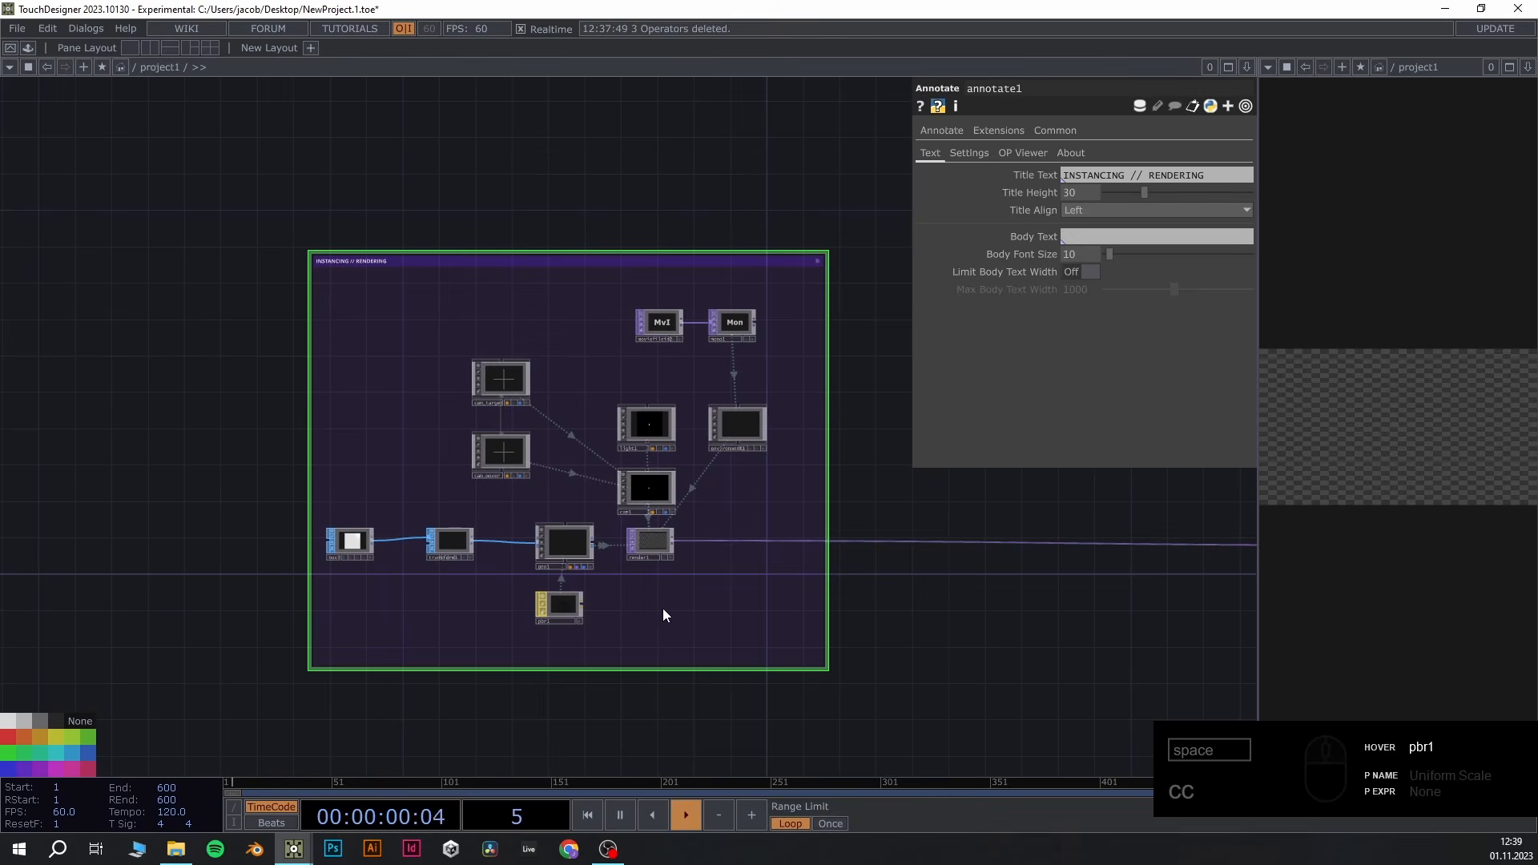
mouse_move(684, 262)
left_mouse_down()
mouse_move(689, 202)
mouse_move(714, 448)
mouse_move(708, 257)
left_mouse_up()
scroll(927, 605, "down", 3)
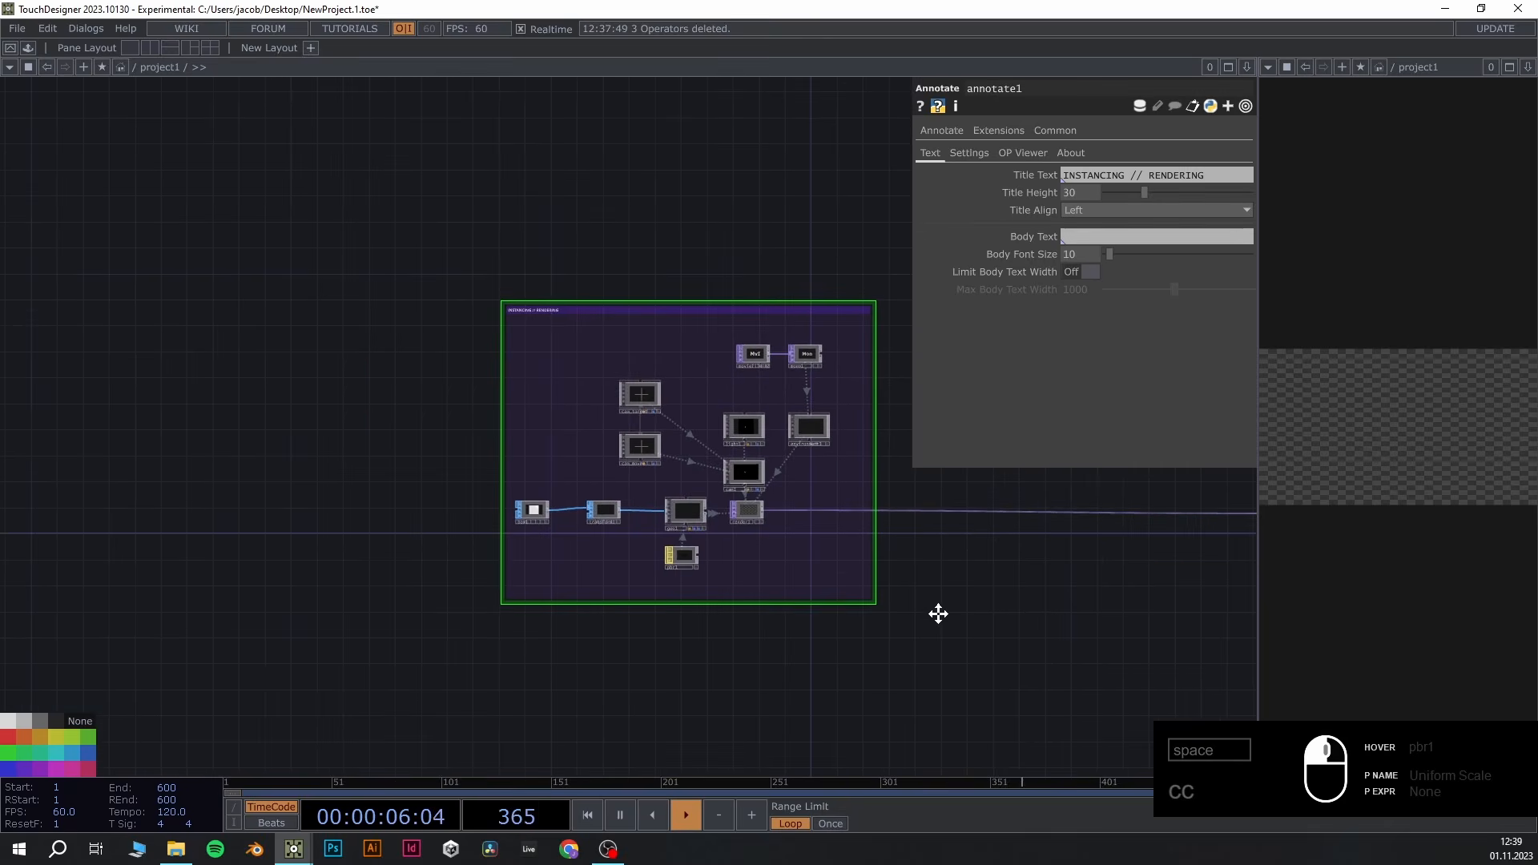
left_click_drag(938, 613, 936, 593)
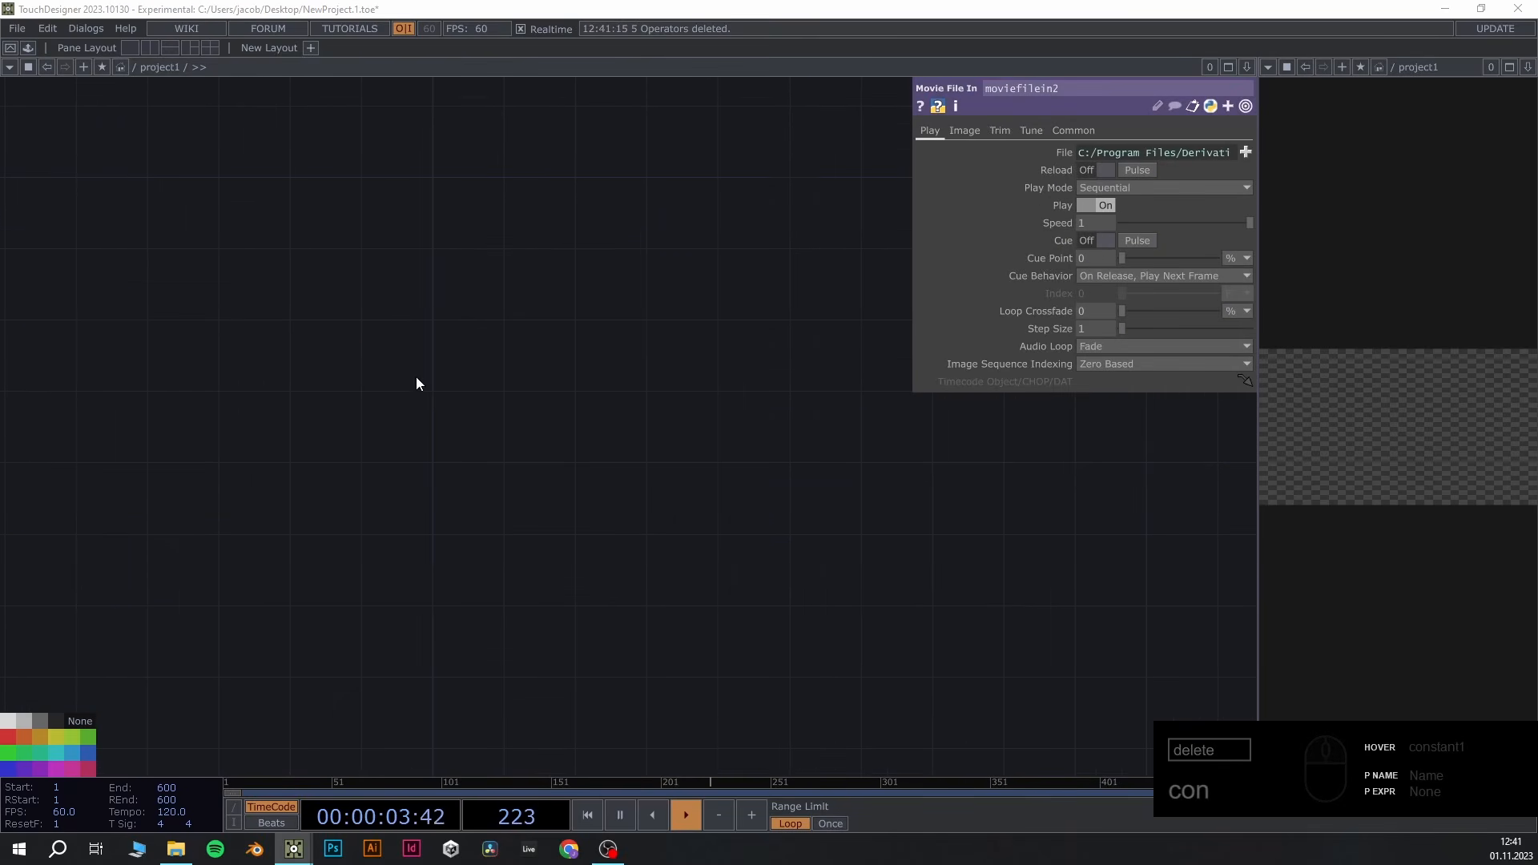
Add a Movie File In TOP in an empty area of the network
double_click(387, 327)
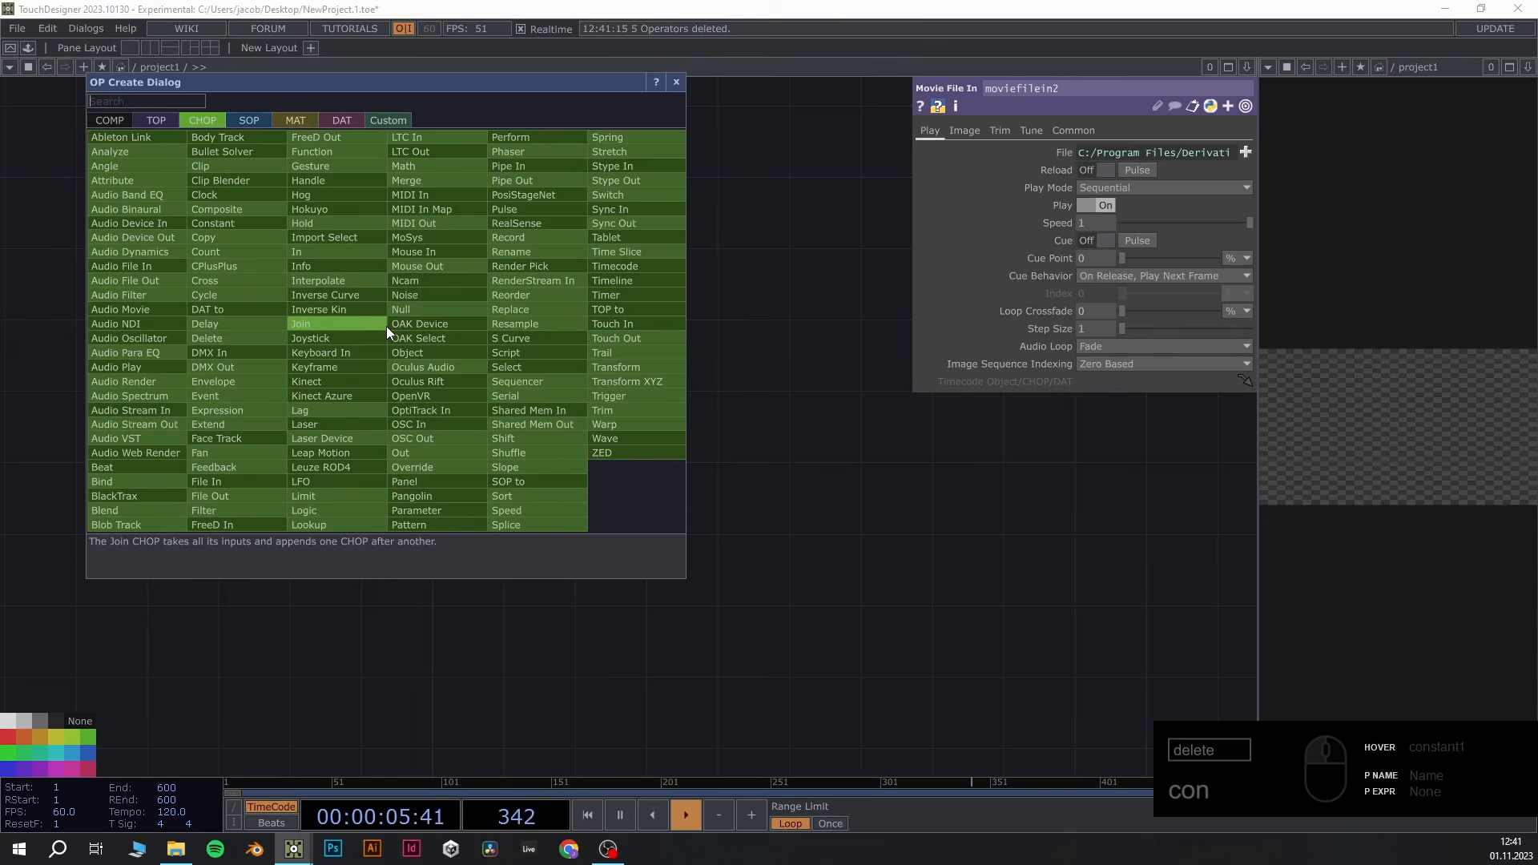
type("mov")
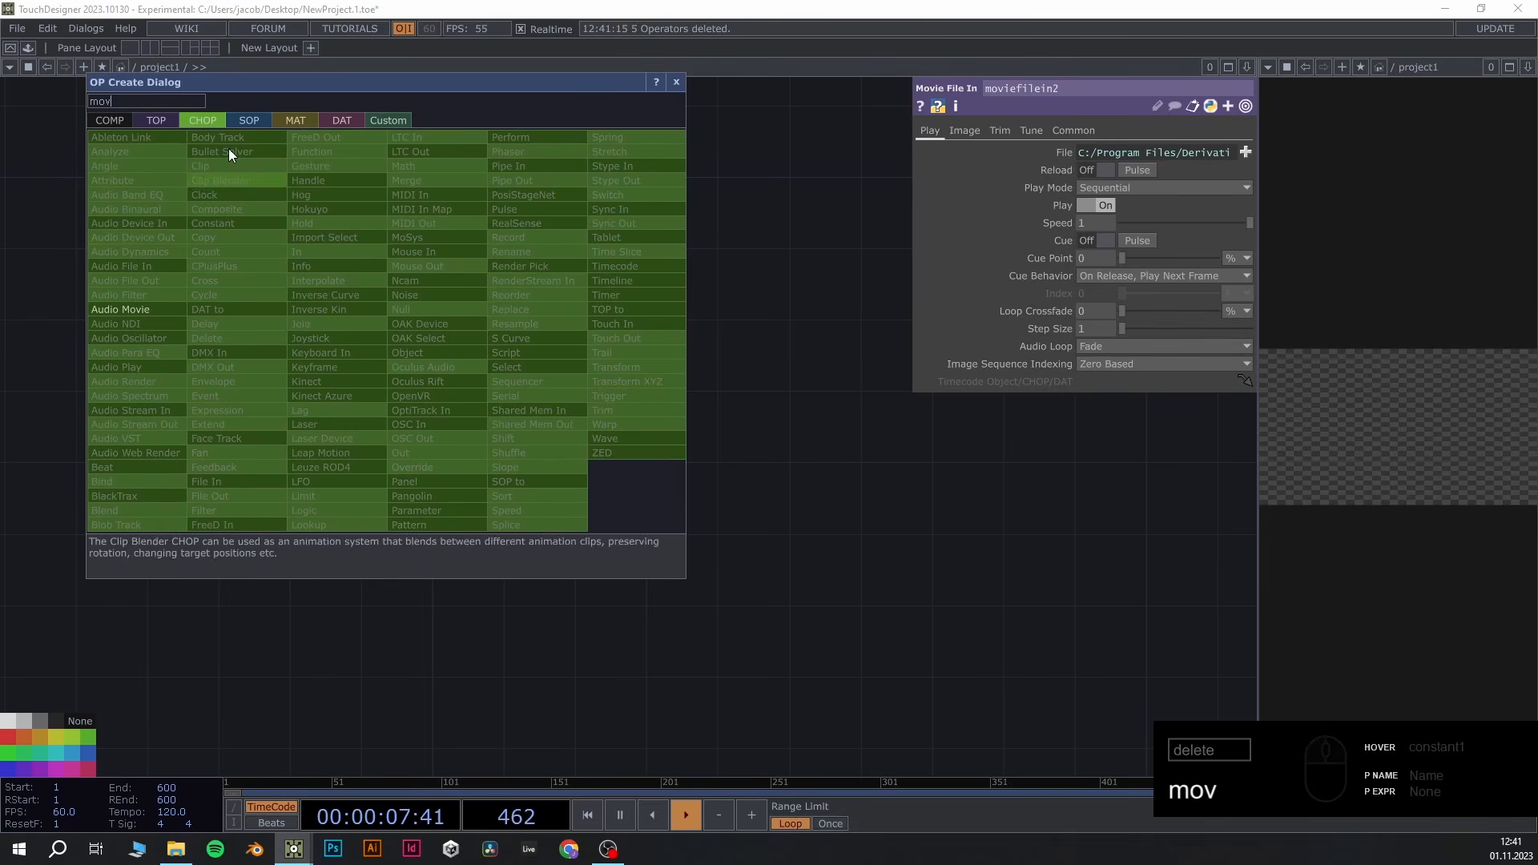
left_click(156, 122)
left_click(266, 500)
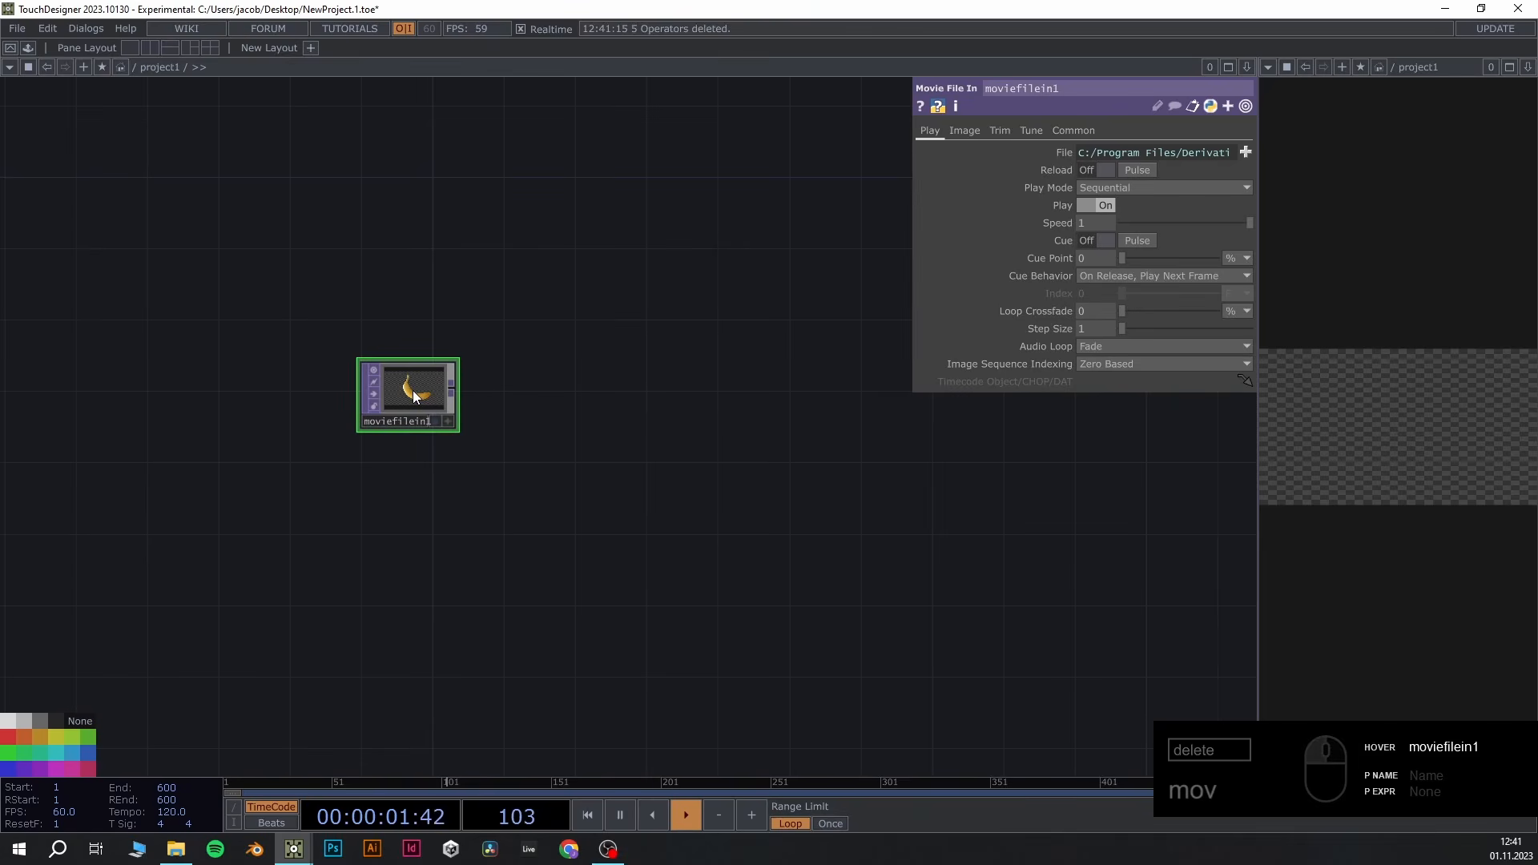
Load the video file Drone lang into the new Movie File In TOP
left_click(1246, 152)
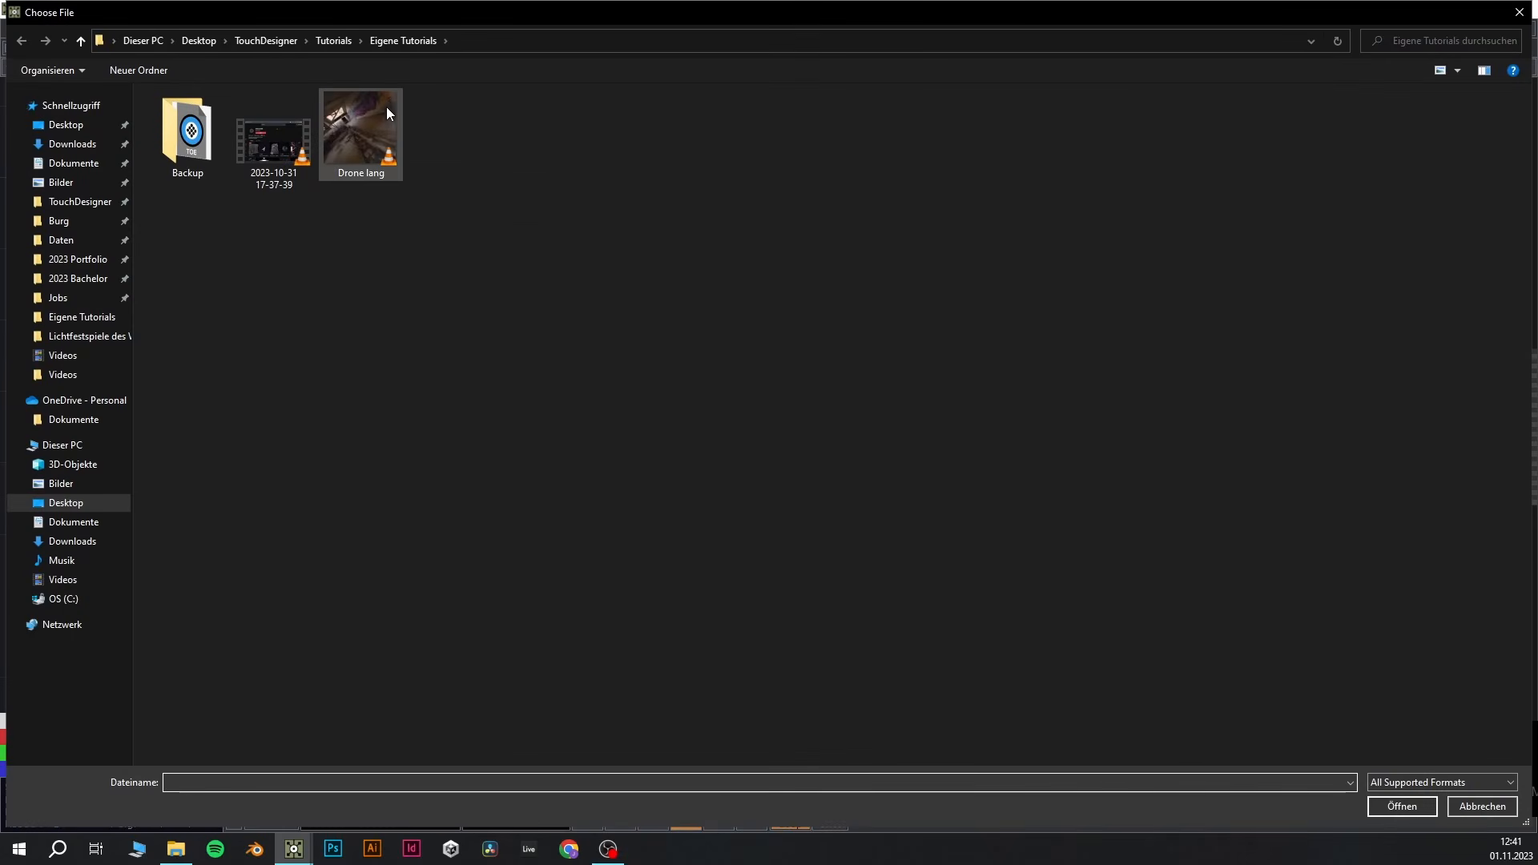
left_click(1425, 806)
scroll(513, 405, "up", 5)
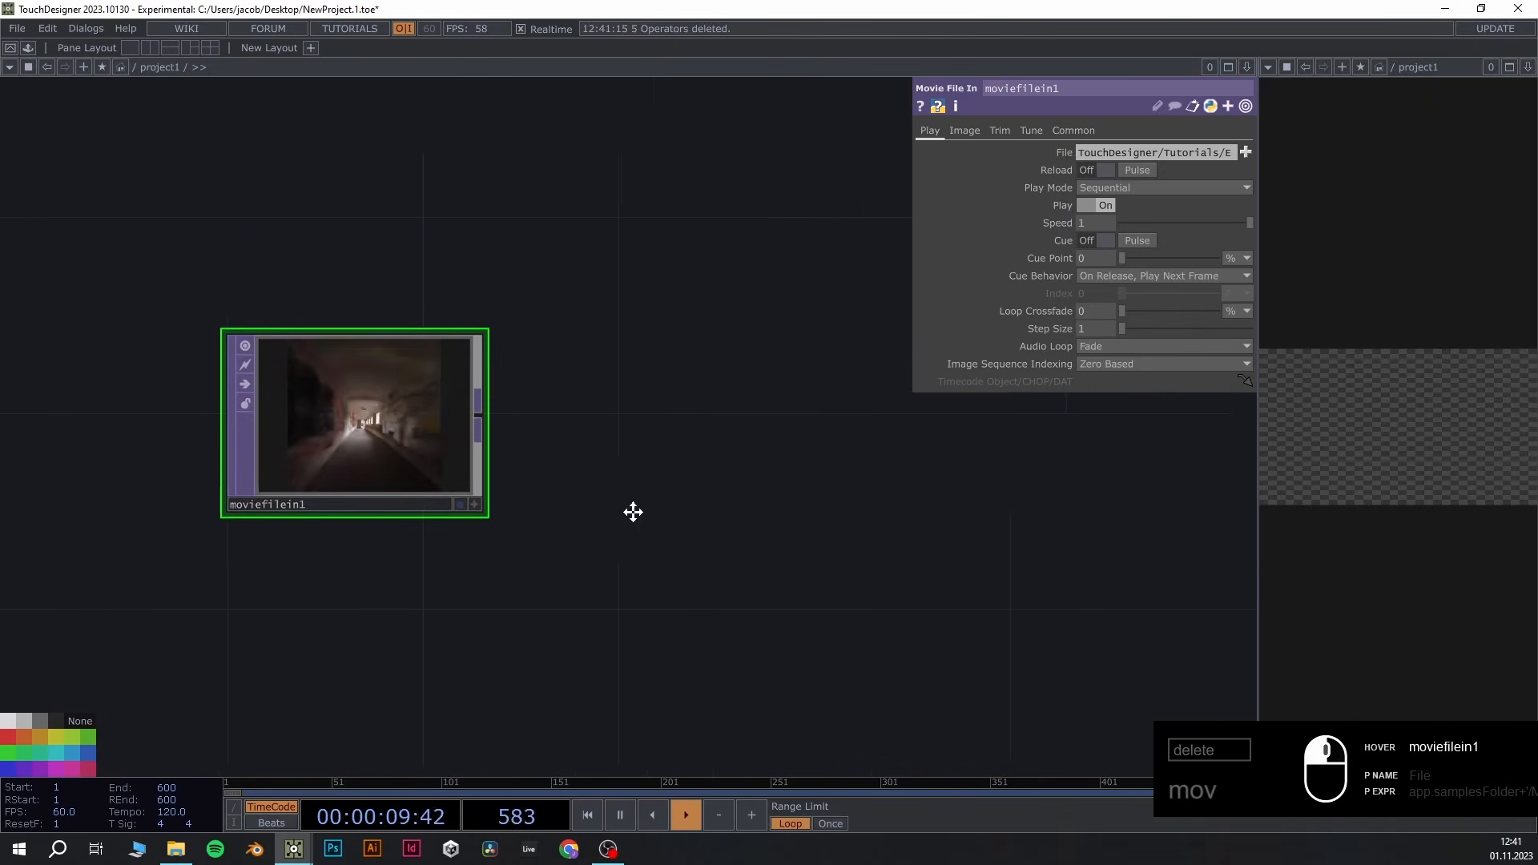
left_click_drag(428, 448, 533, 452)
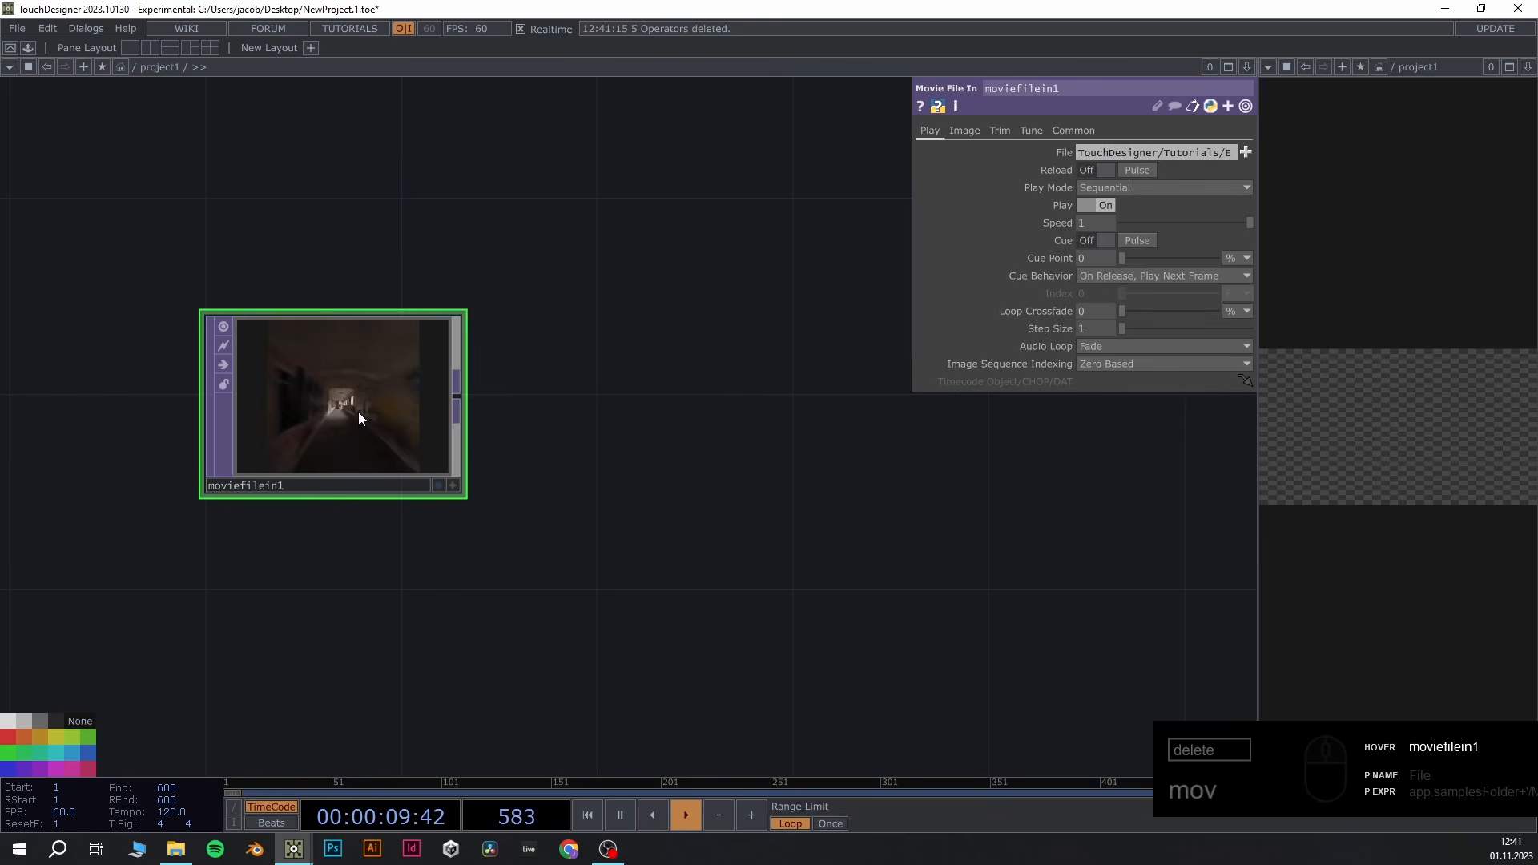
Connect a Transform TOP after the Movie File In node and bypass it
left_click(459, 396)
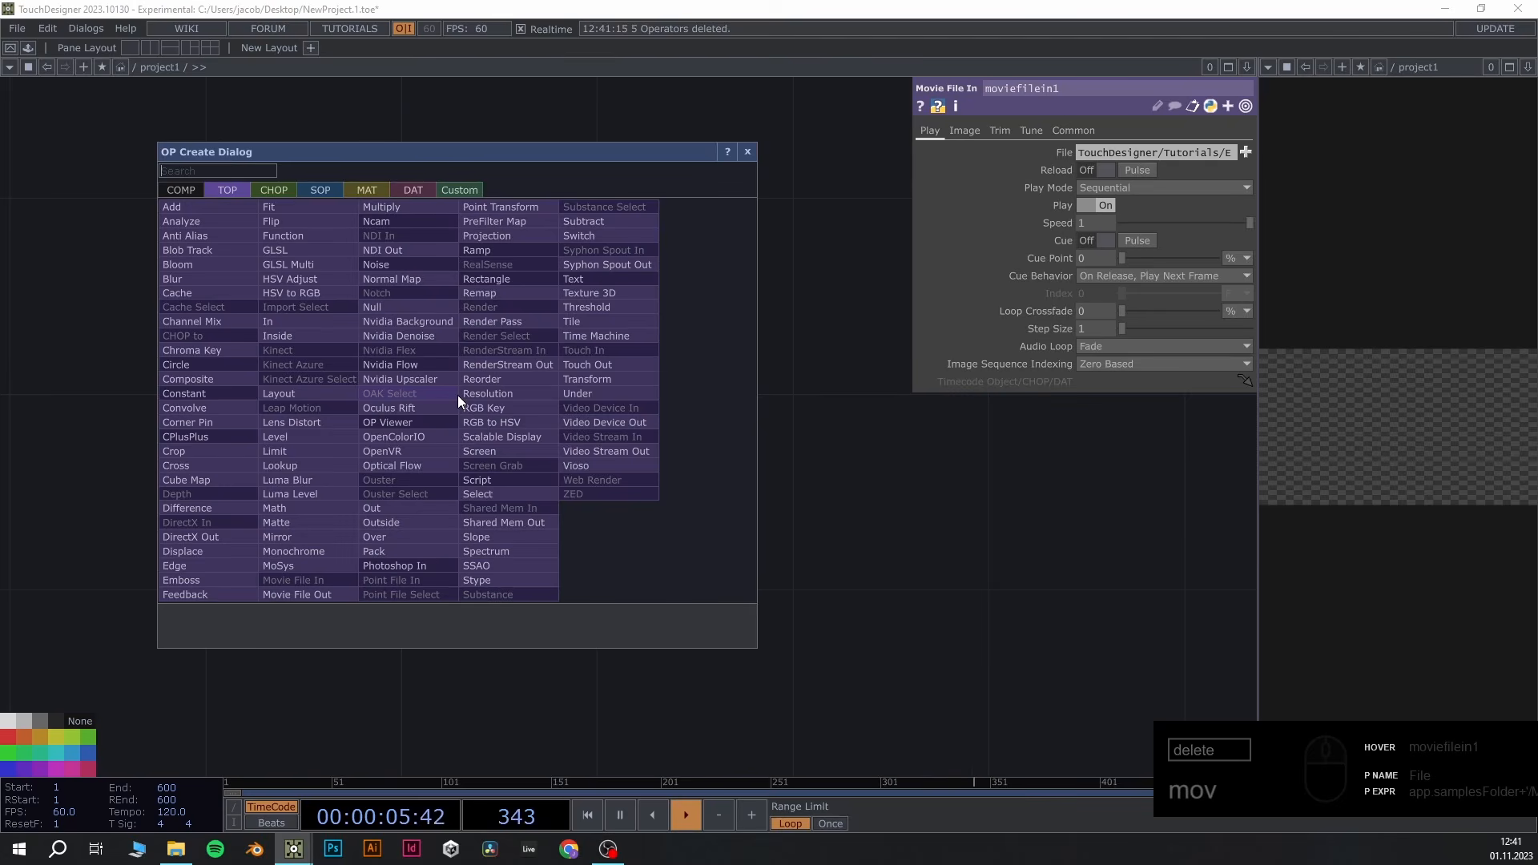
type("tr")
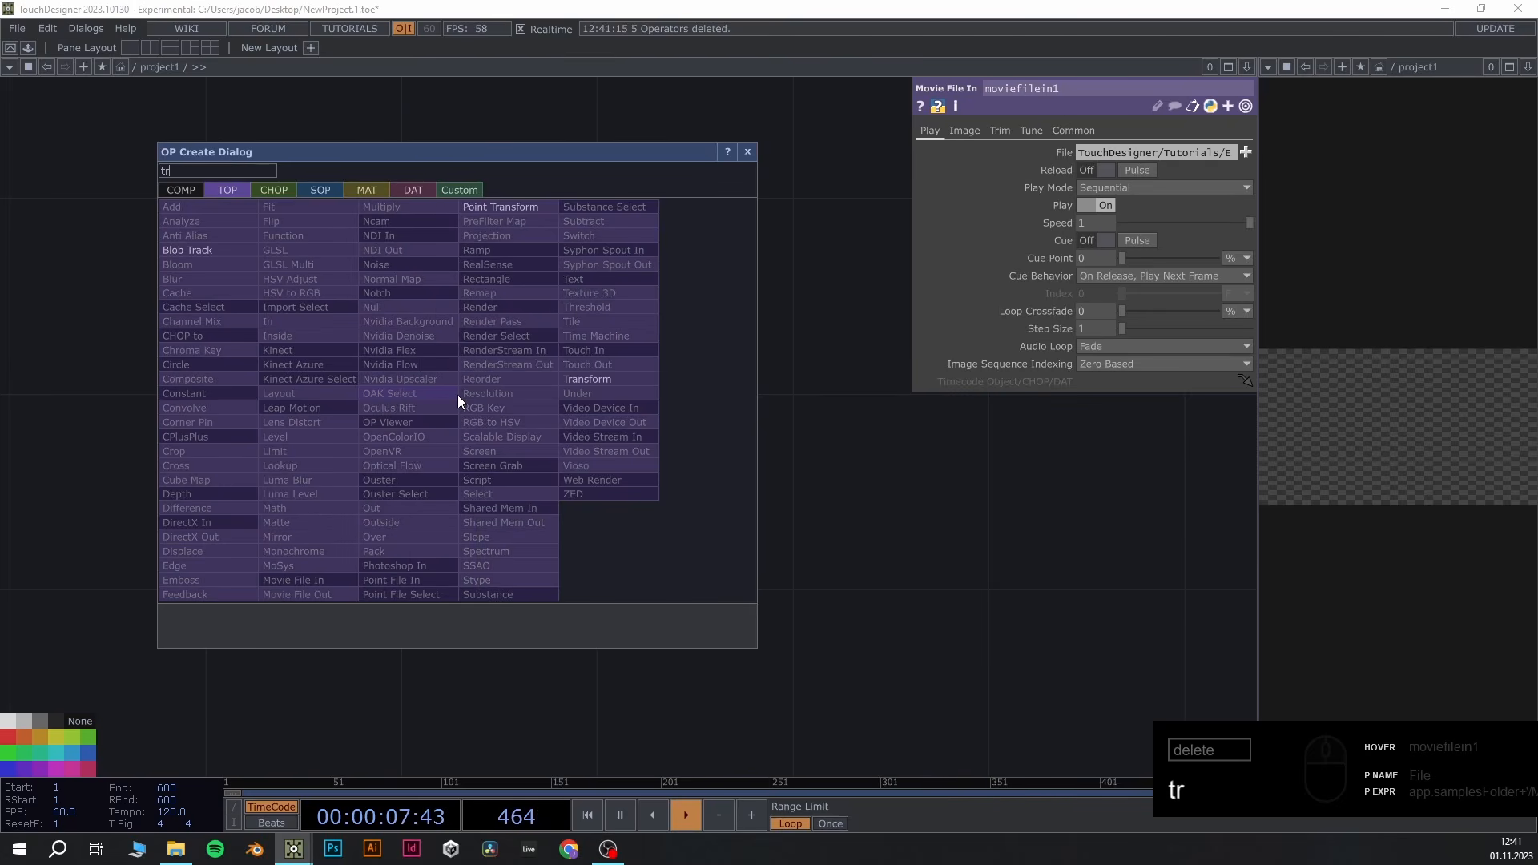
left_click(616, 379)
left_click(736, 412)
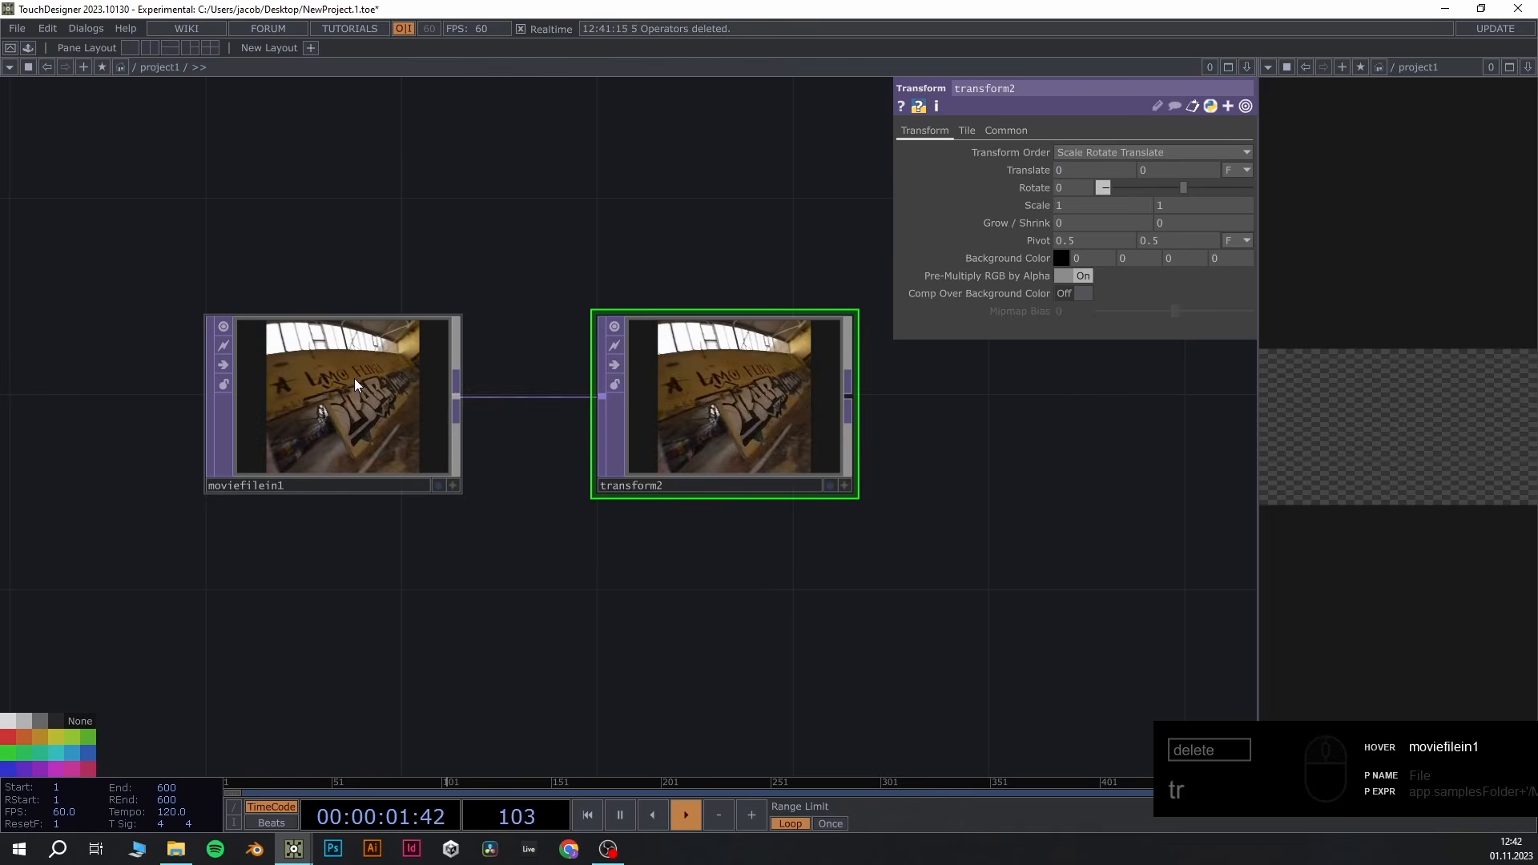
left_click_drag(833, 607, 595, 621)
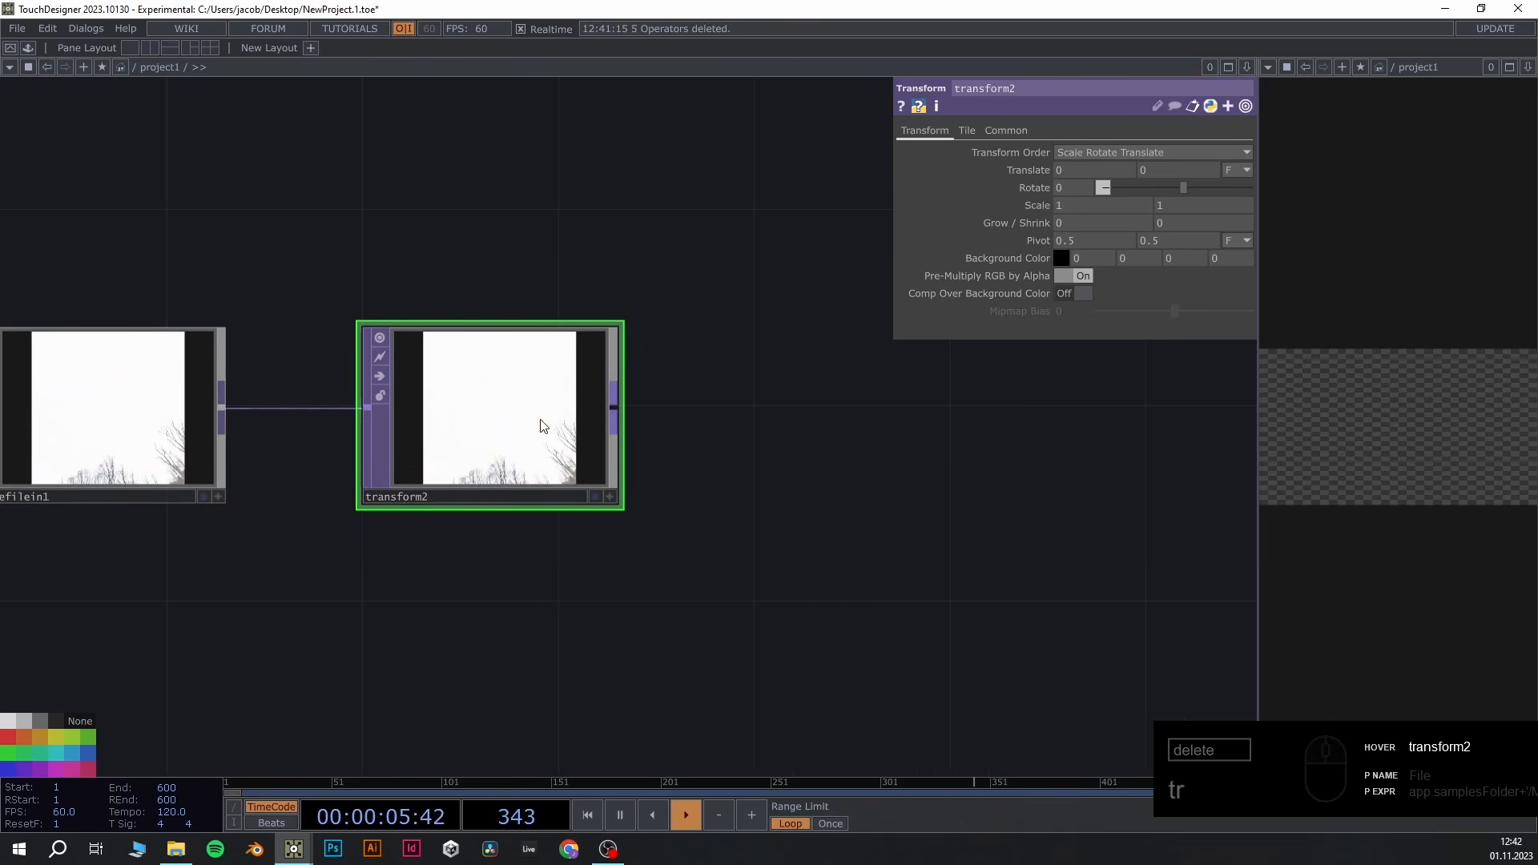
left_click(380, 376)
Add a Slider COMP below the Movie File In node
scroll(742, 471, "down", 3)
left_click_drag(748, 555, 820, 393)
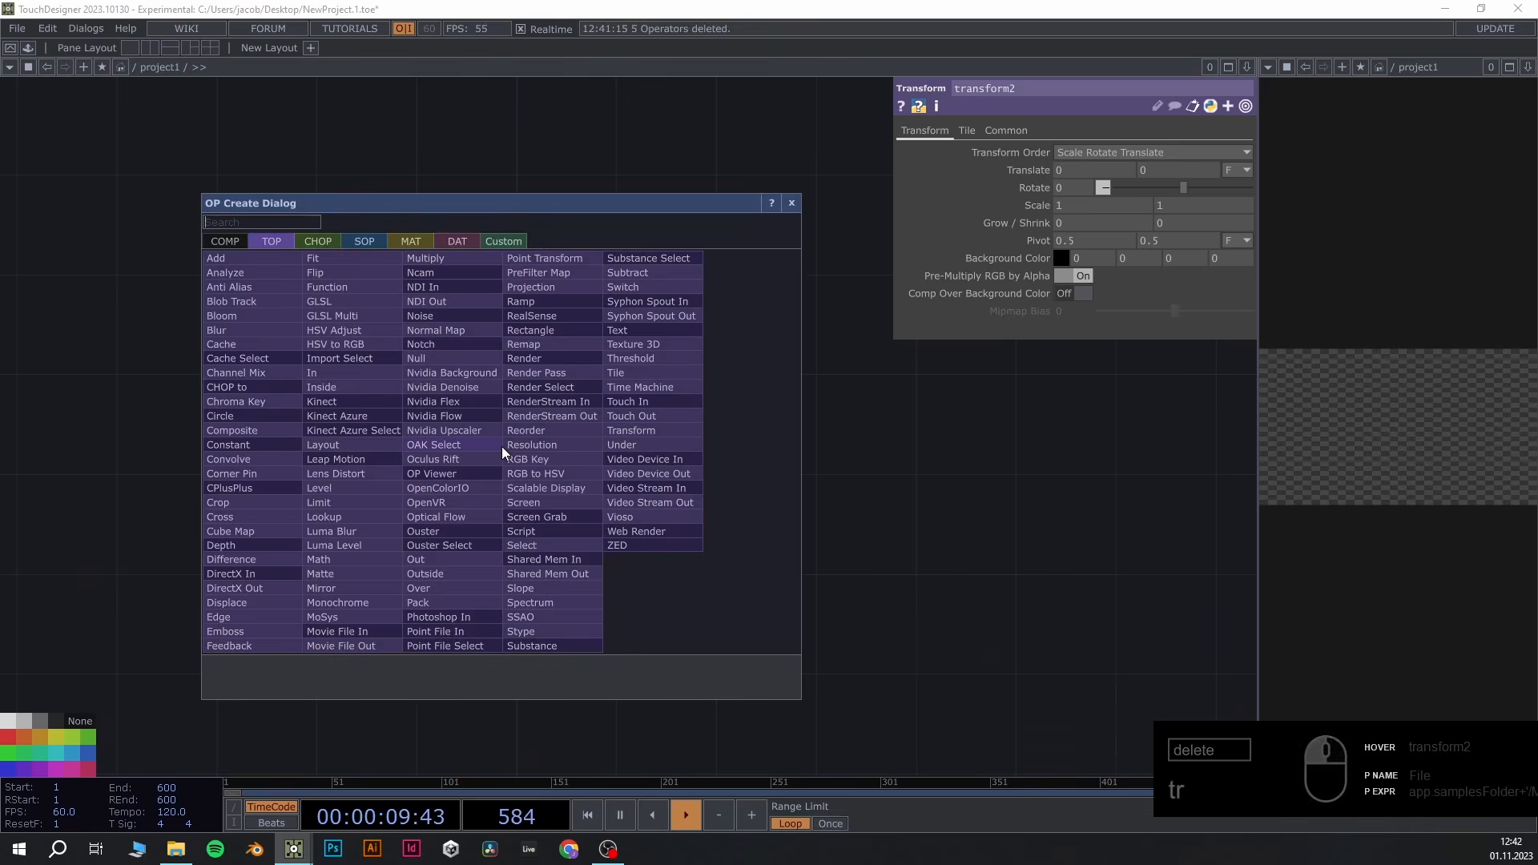
double_click(502, 446)
type("slider")
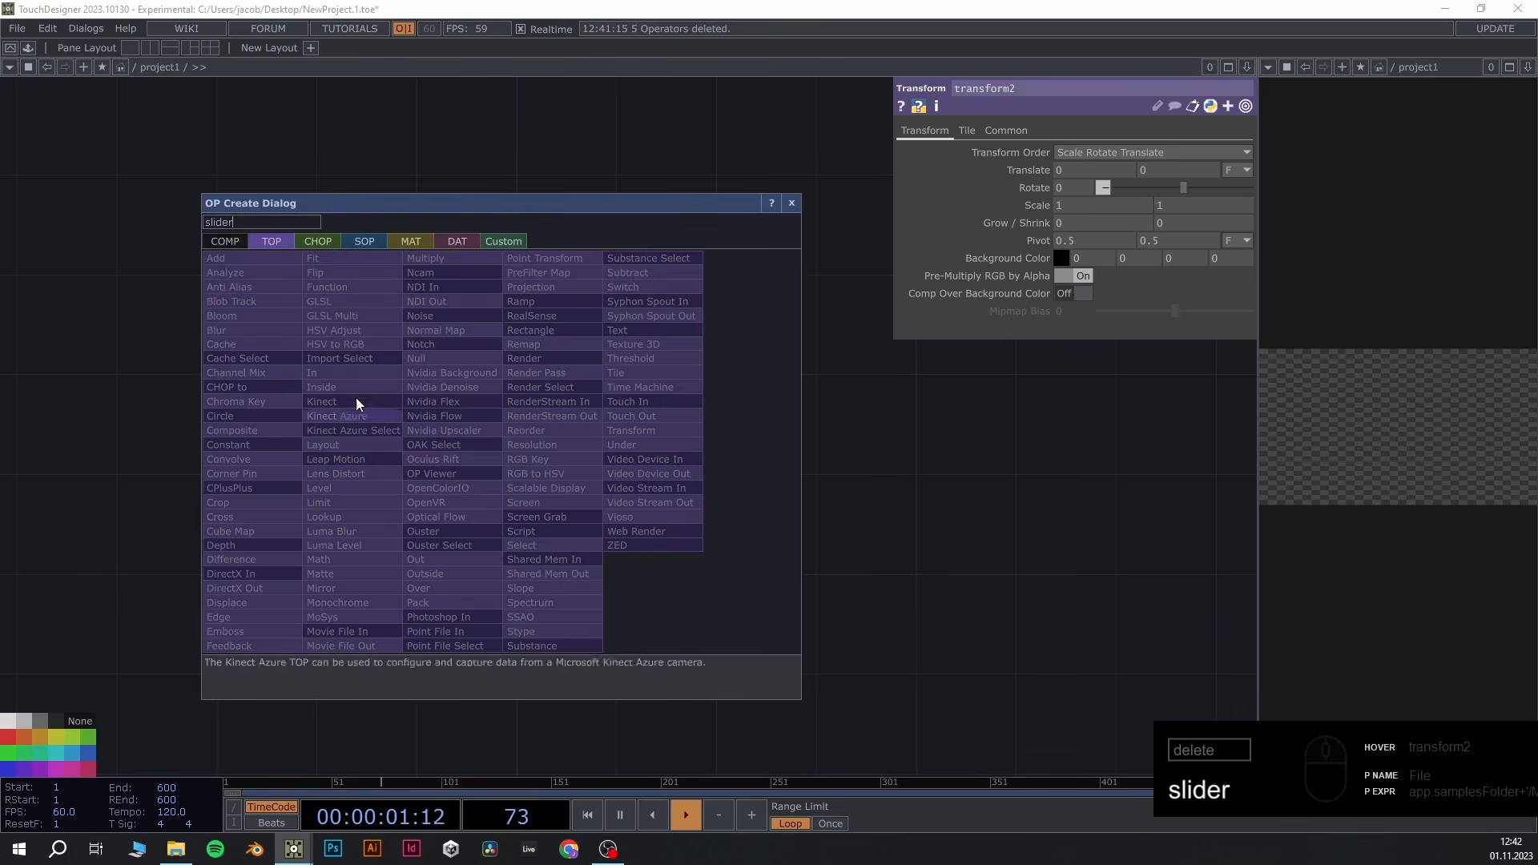
left_click(214, 240)
left_click(292, 358)
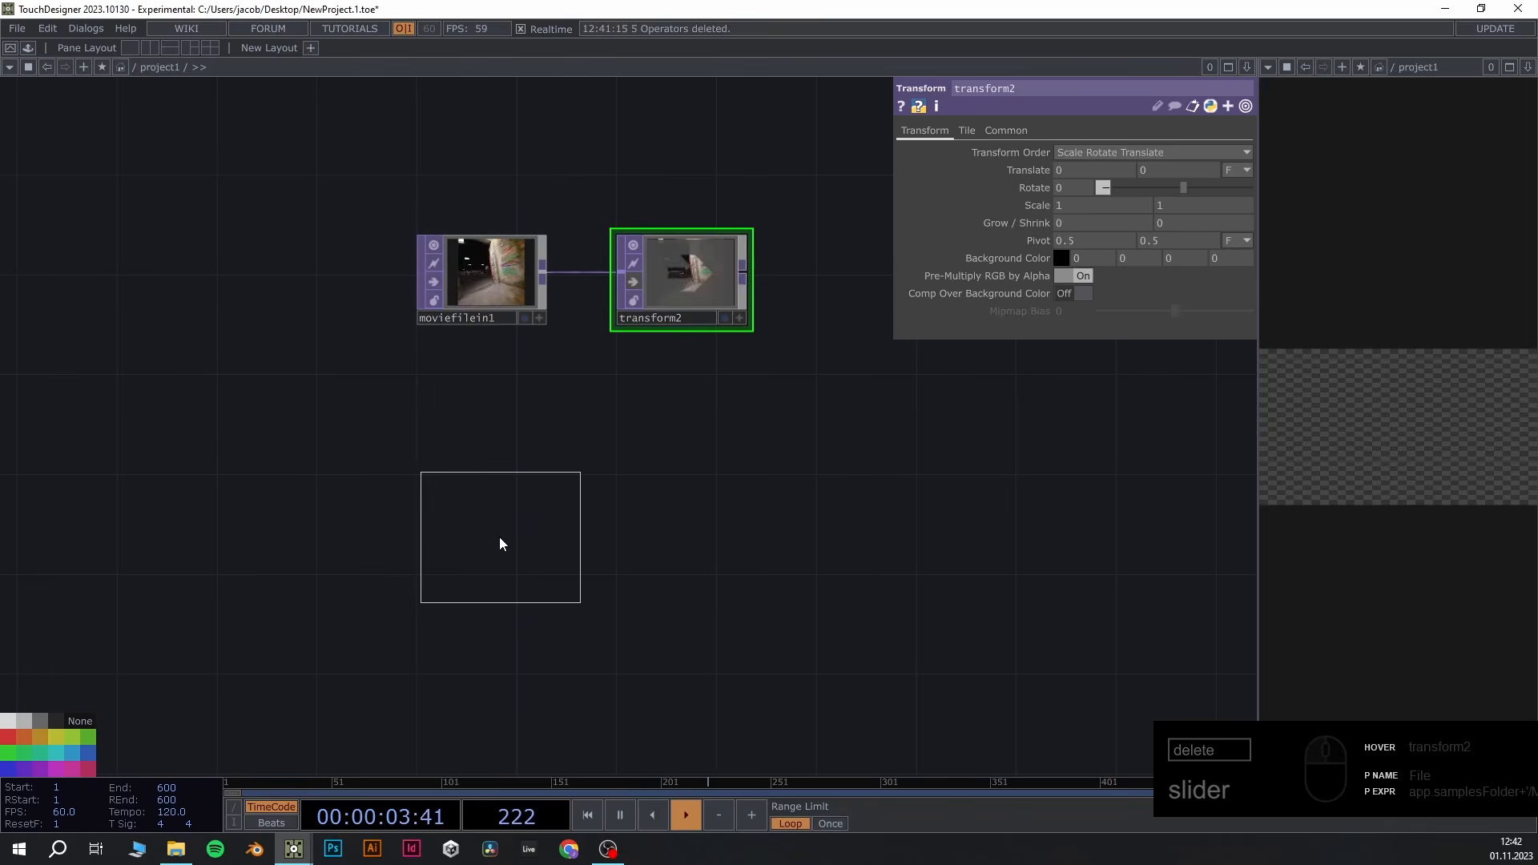
left_click(498, 539)
left_click_drag(665, 628, 653, 563)
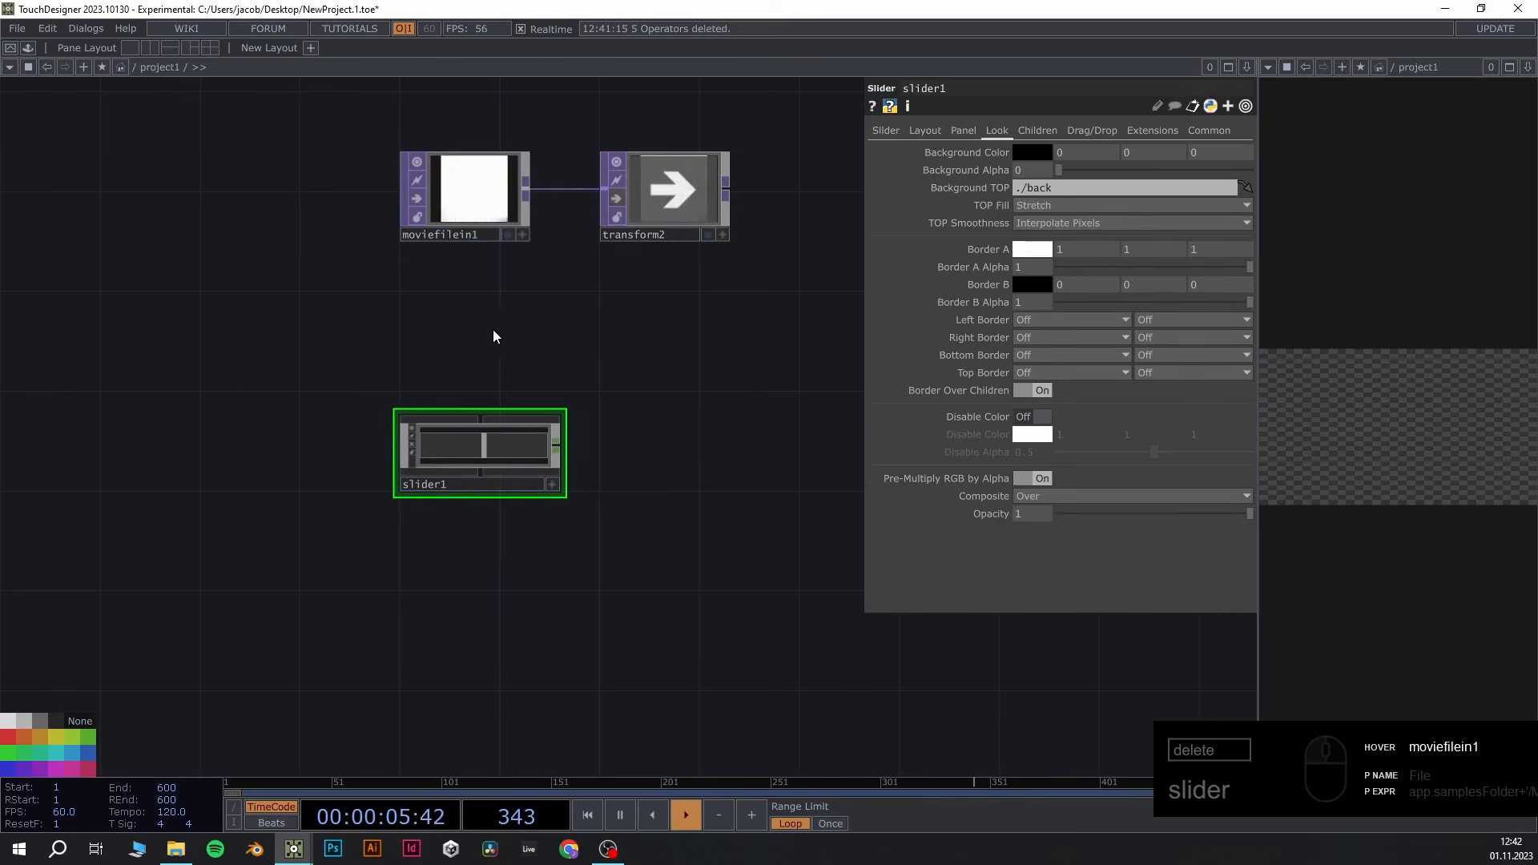
Add a Constant CHOP between the movie node and the slider, and rename it Res
key("Tab")
type("con")
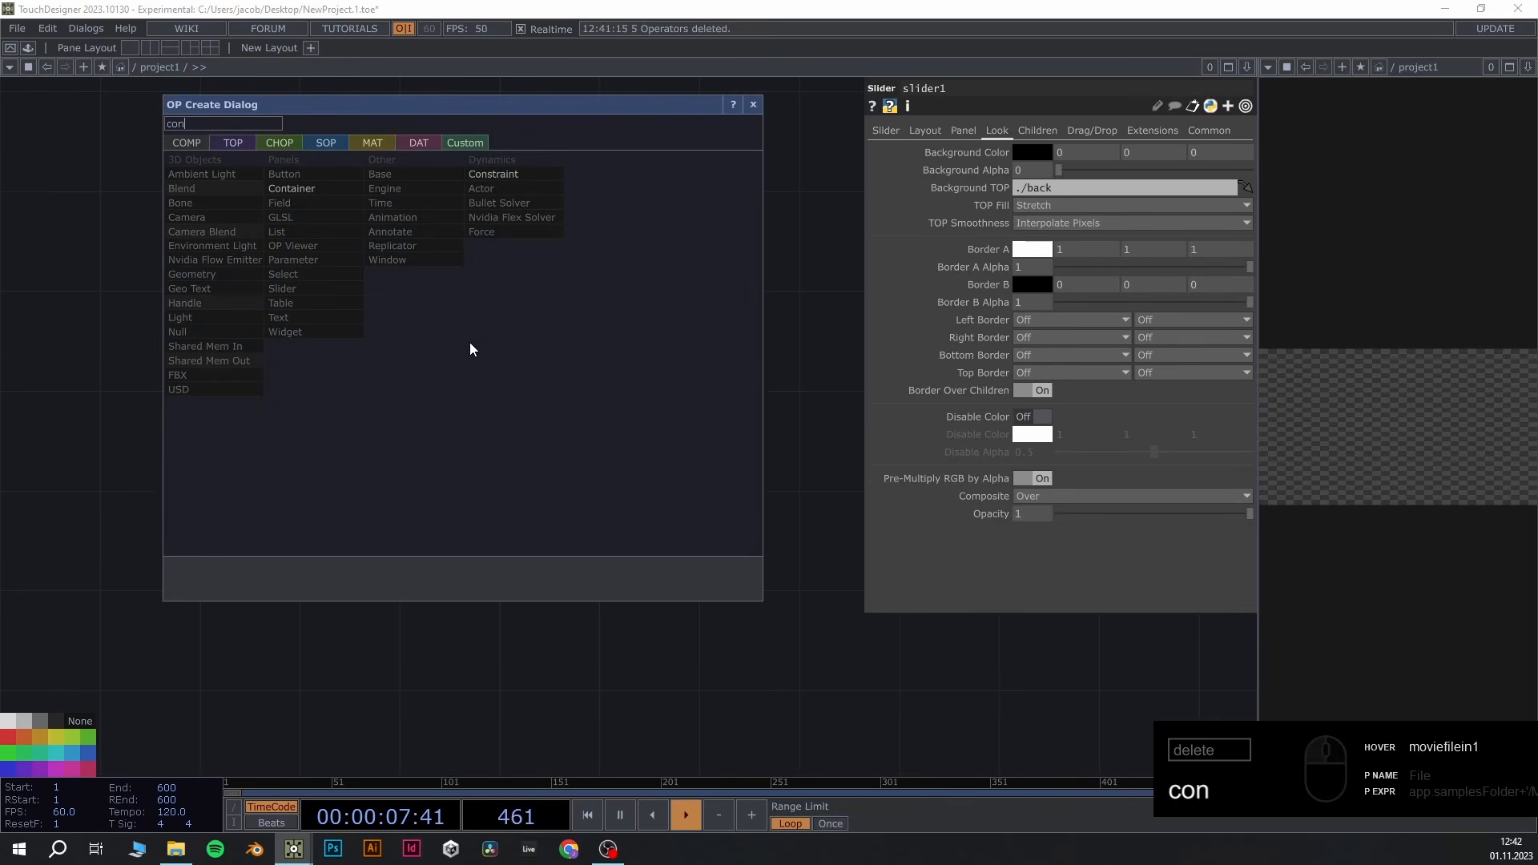
left_click(281, 146)
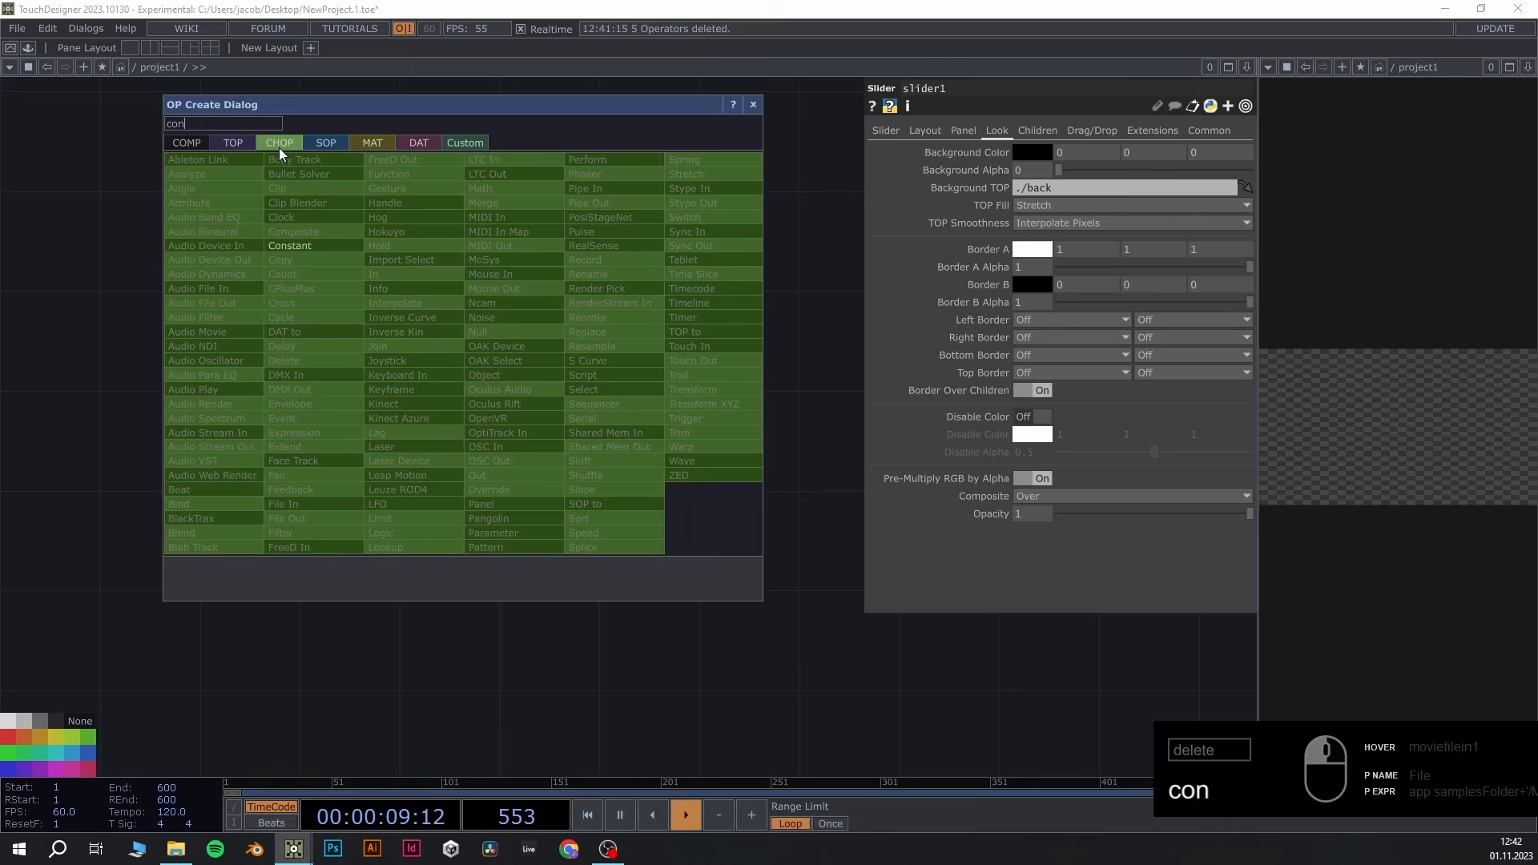
left_click(320, 250)
left_click(466, 332)
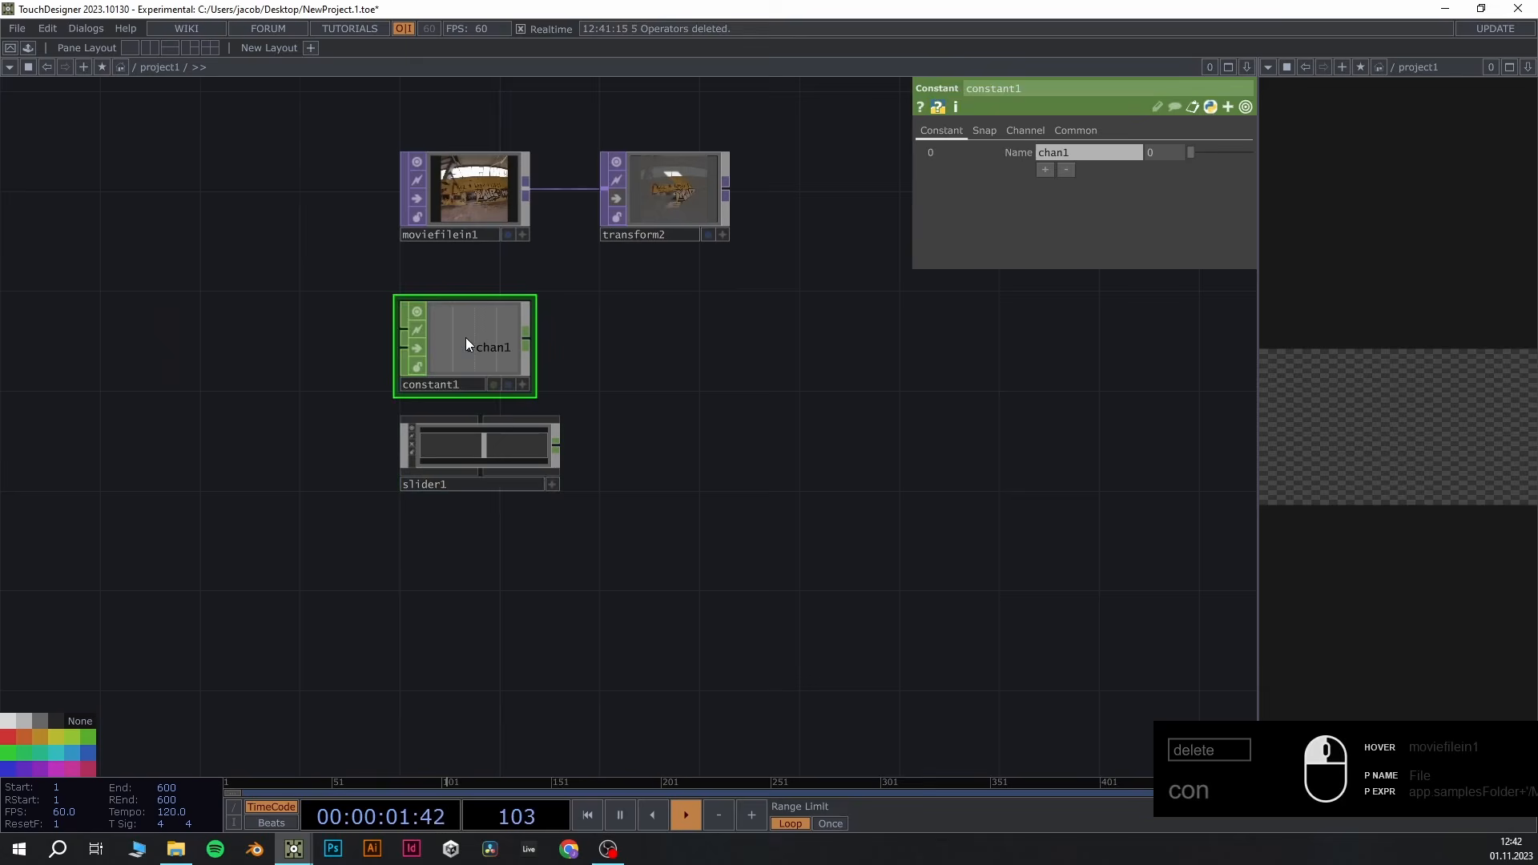
left_click_drag(486, 356, 482, 400)
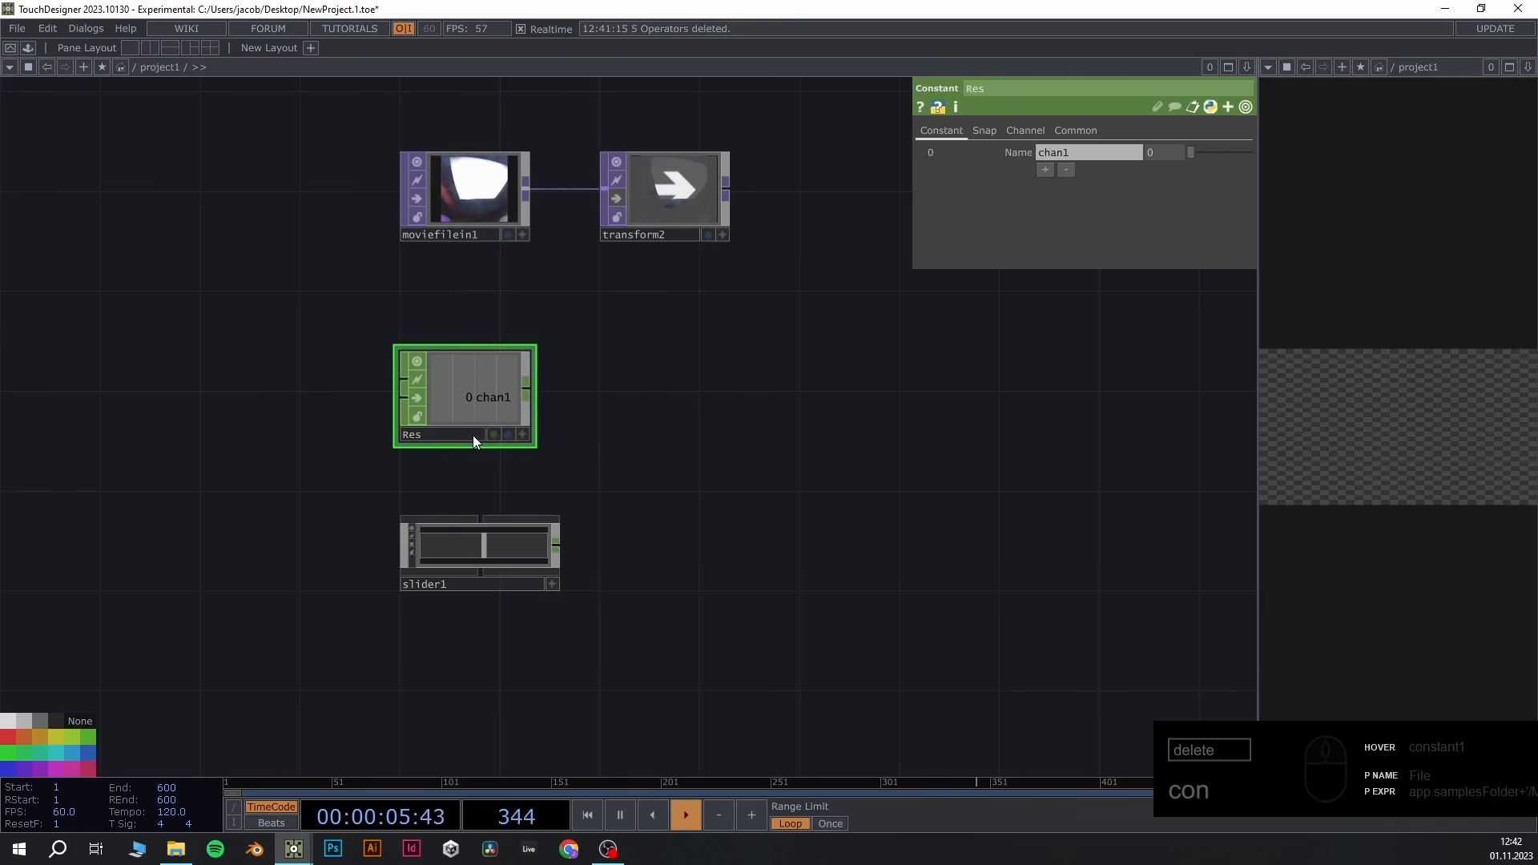
type("Res")
key("Return")
Name the Res constant's channel res and set its value to 300
left_click(1062, 151)
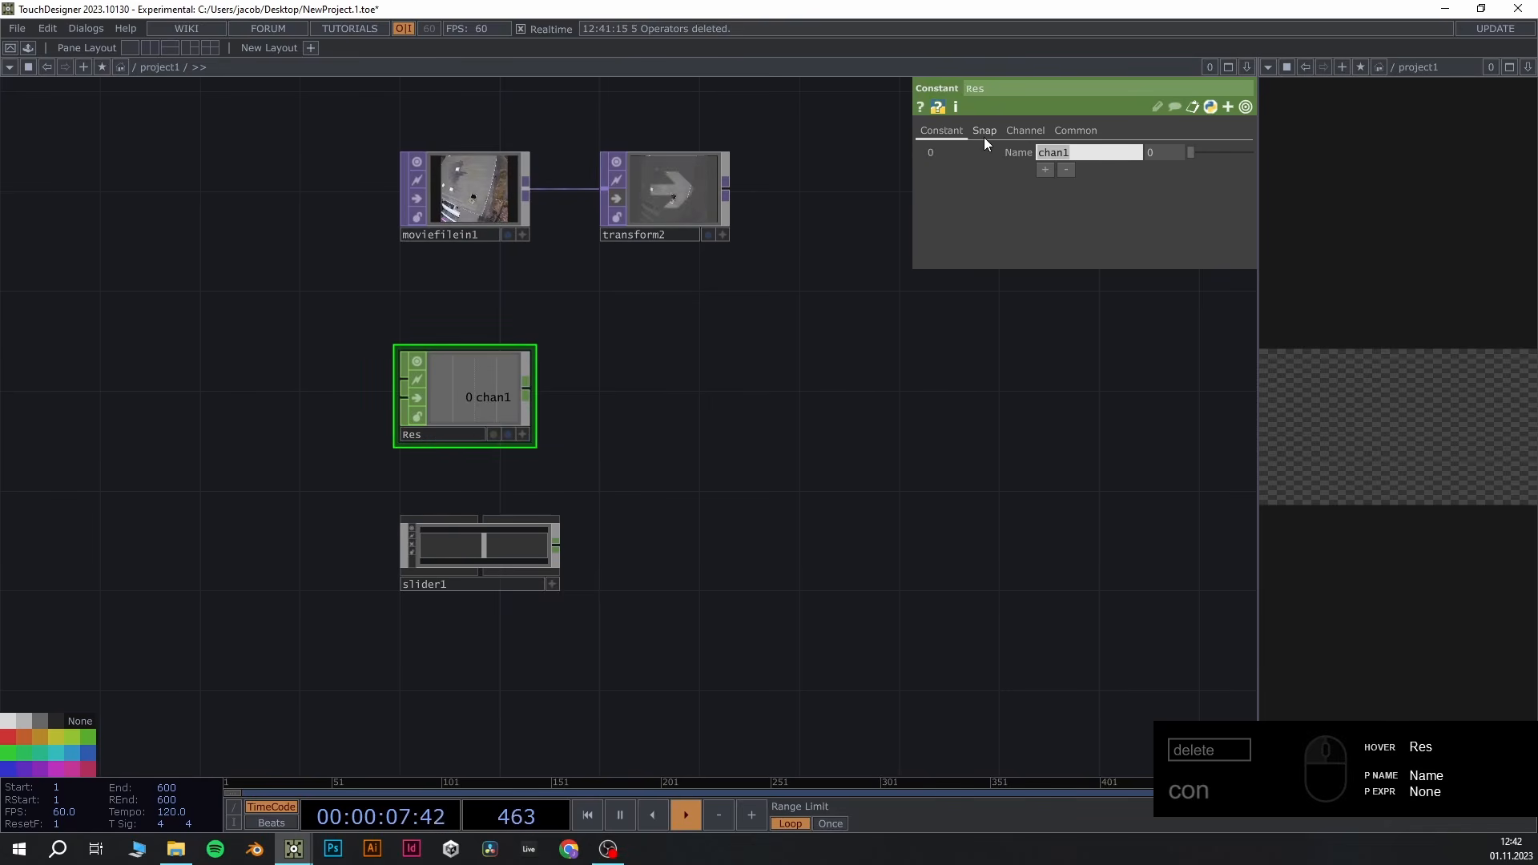
type("R")
key("BackSpace")
type("res")
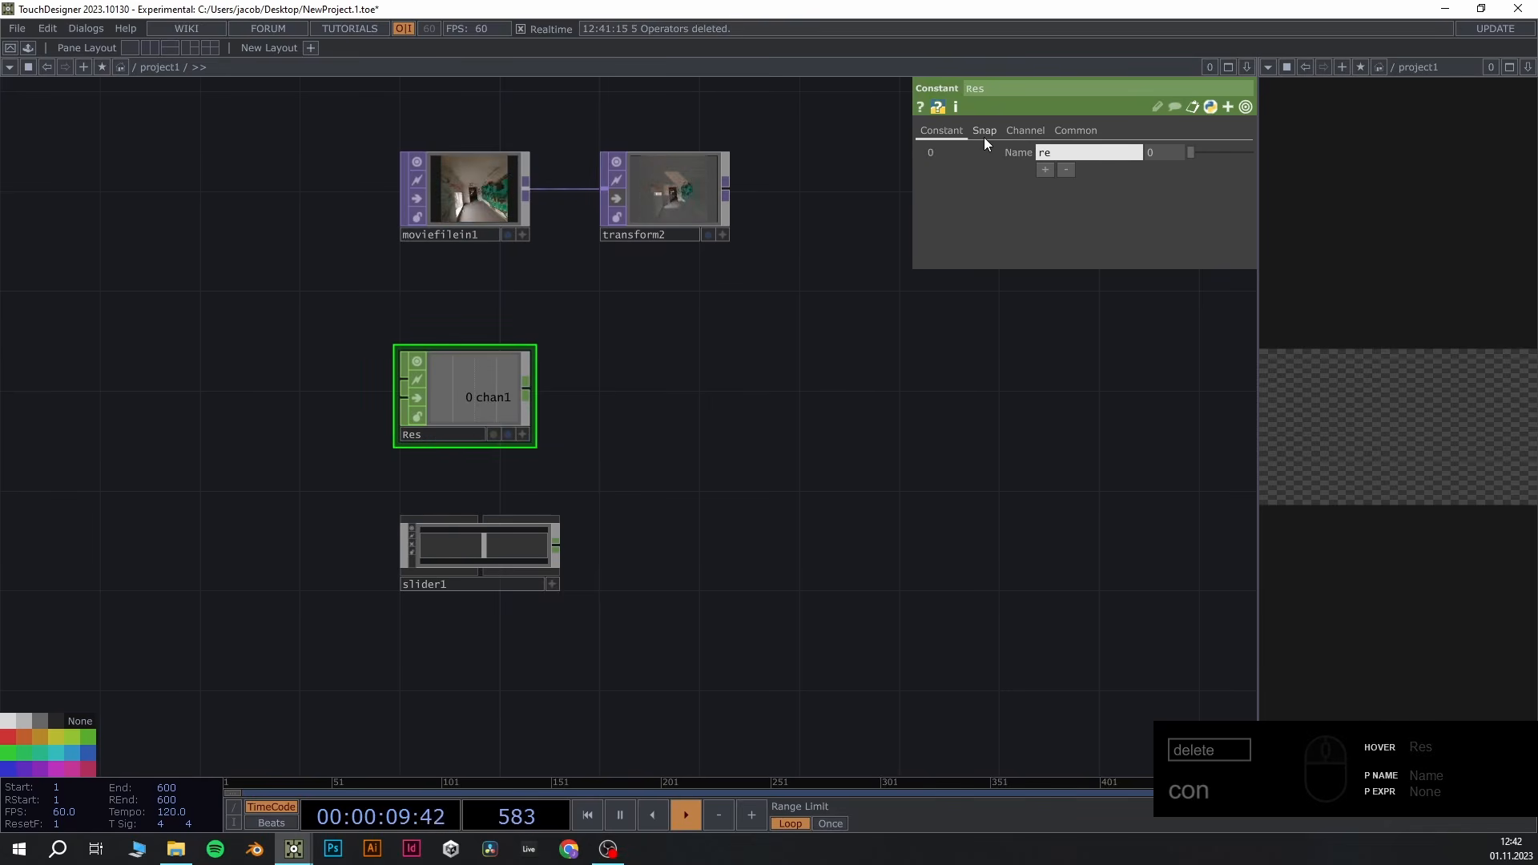
key("Return")
left_click(1177, 153)
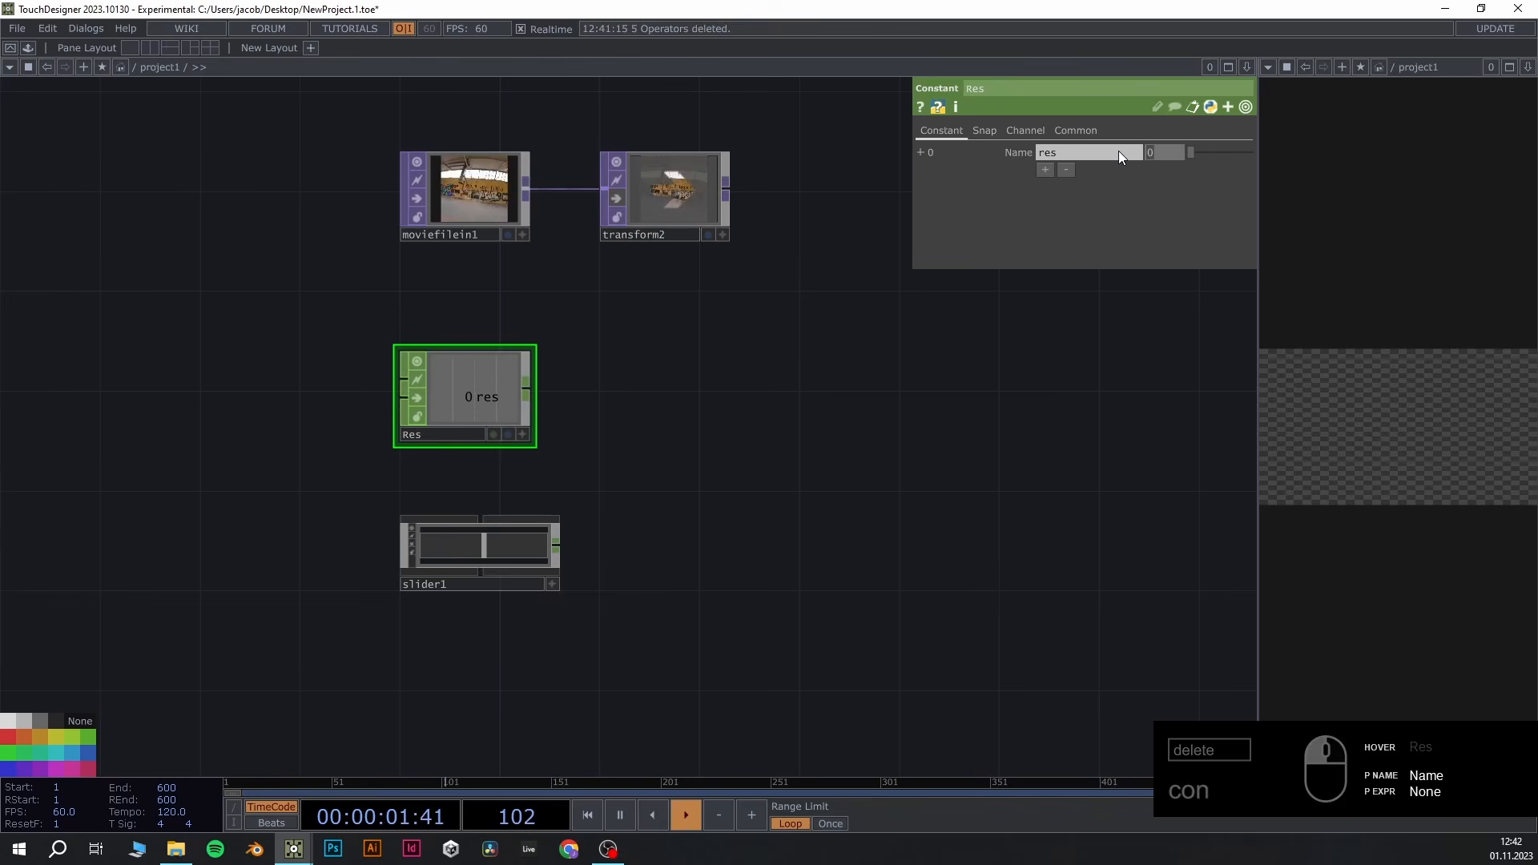
type("300")
key("Return")
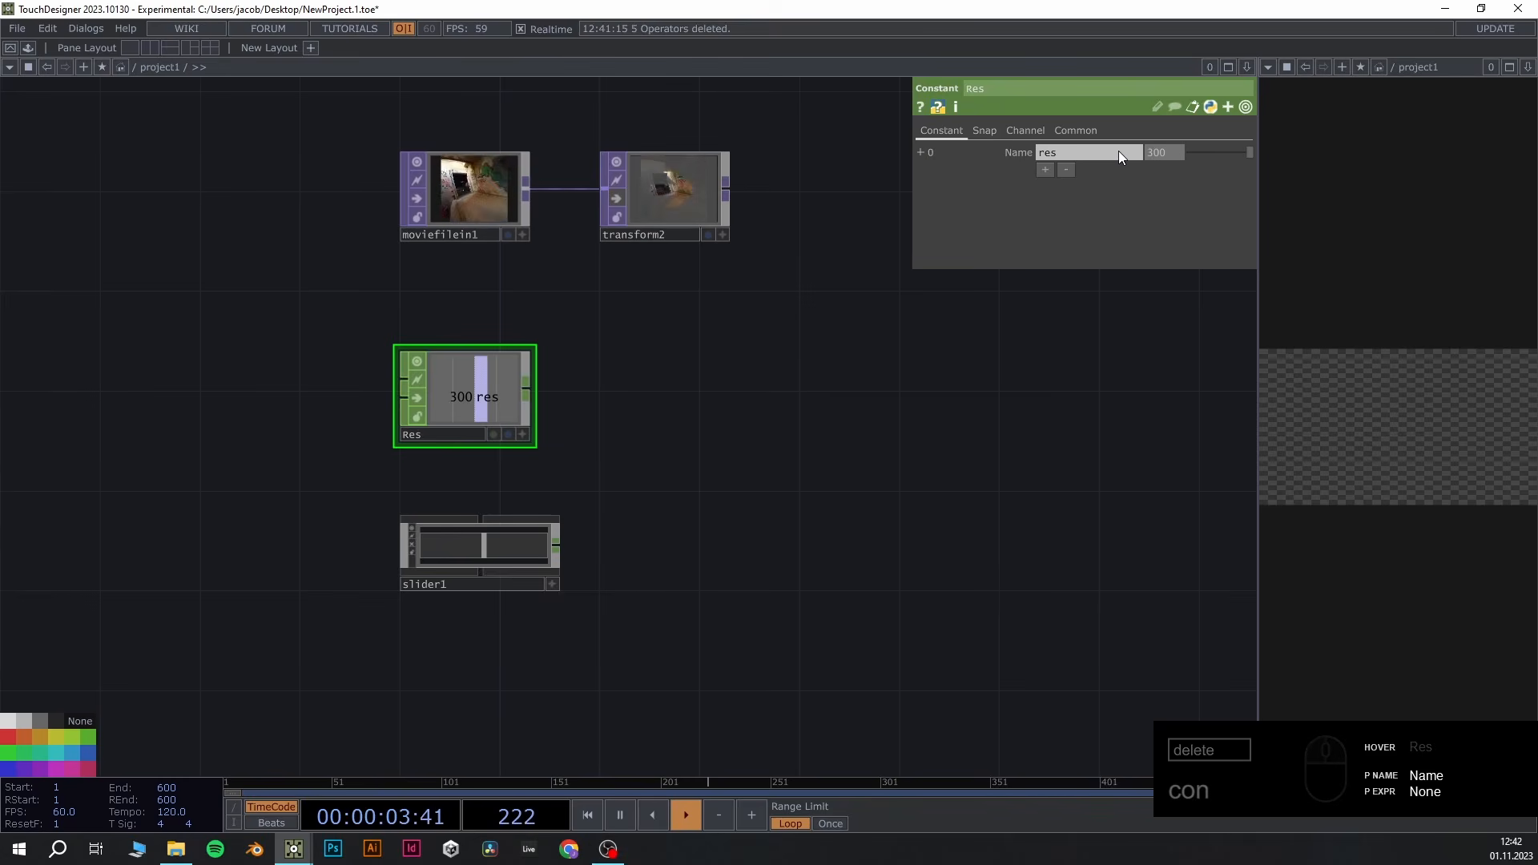
Add an Audio File In CHOP below the slider
scroll(712, 515, "down", 2)
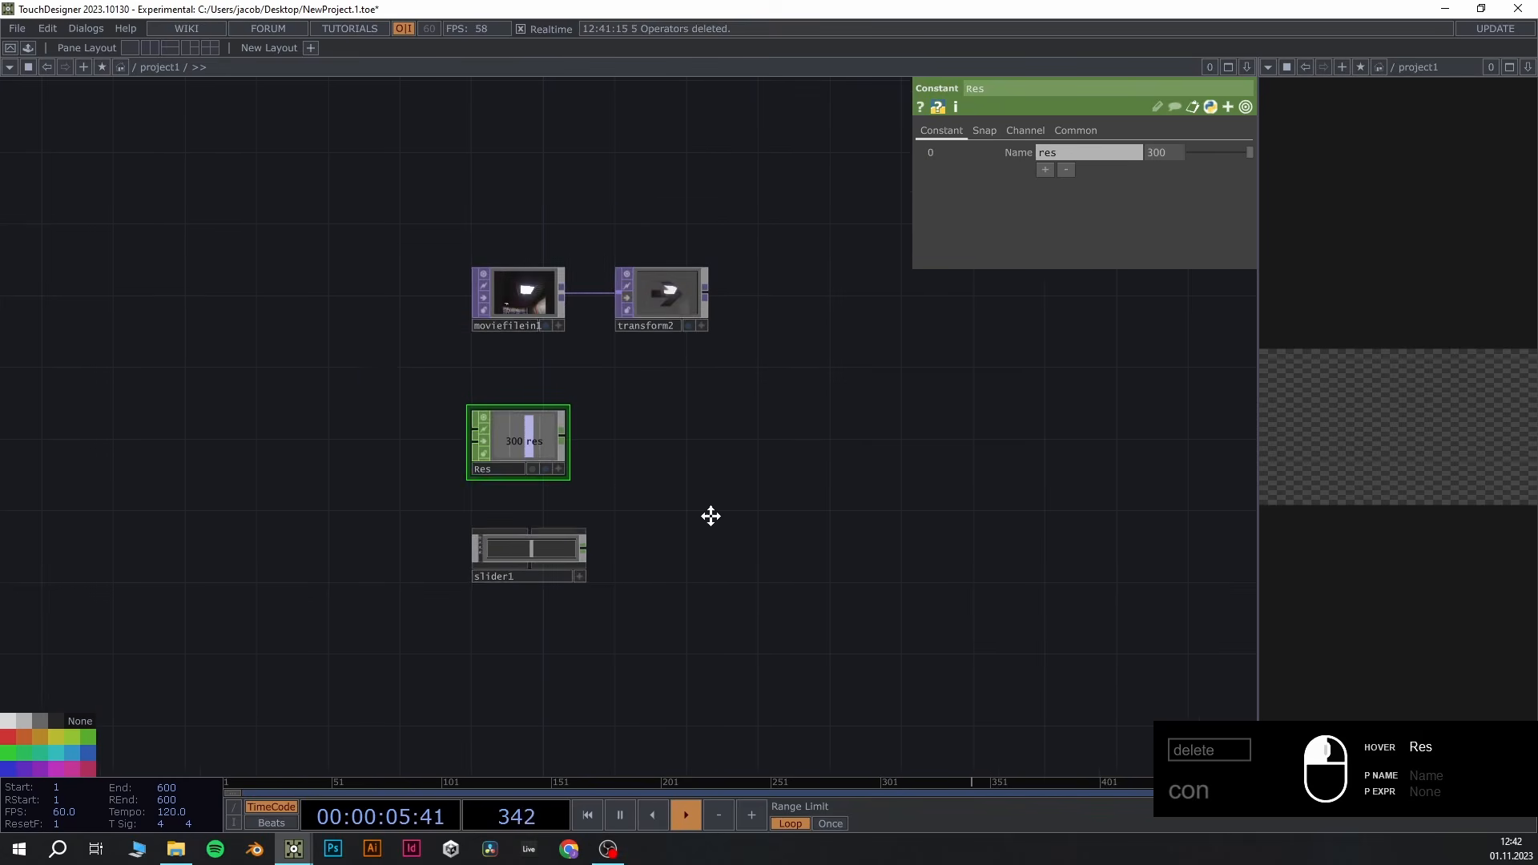
key("Tab")
type("aud")
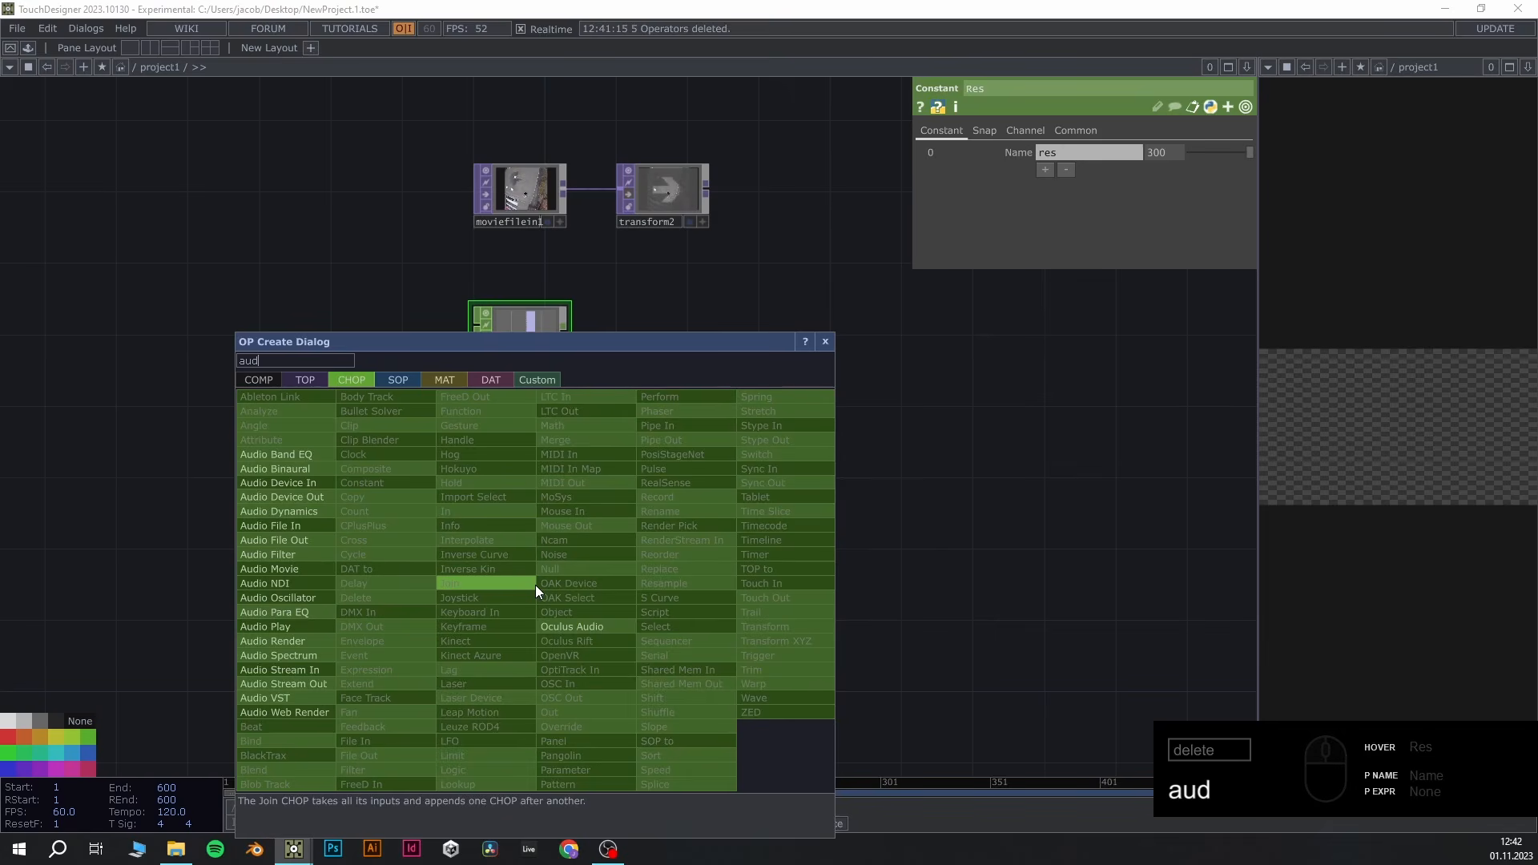
left_click(294, 522)
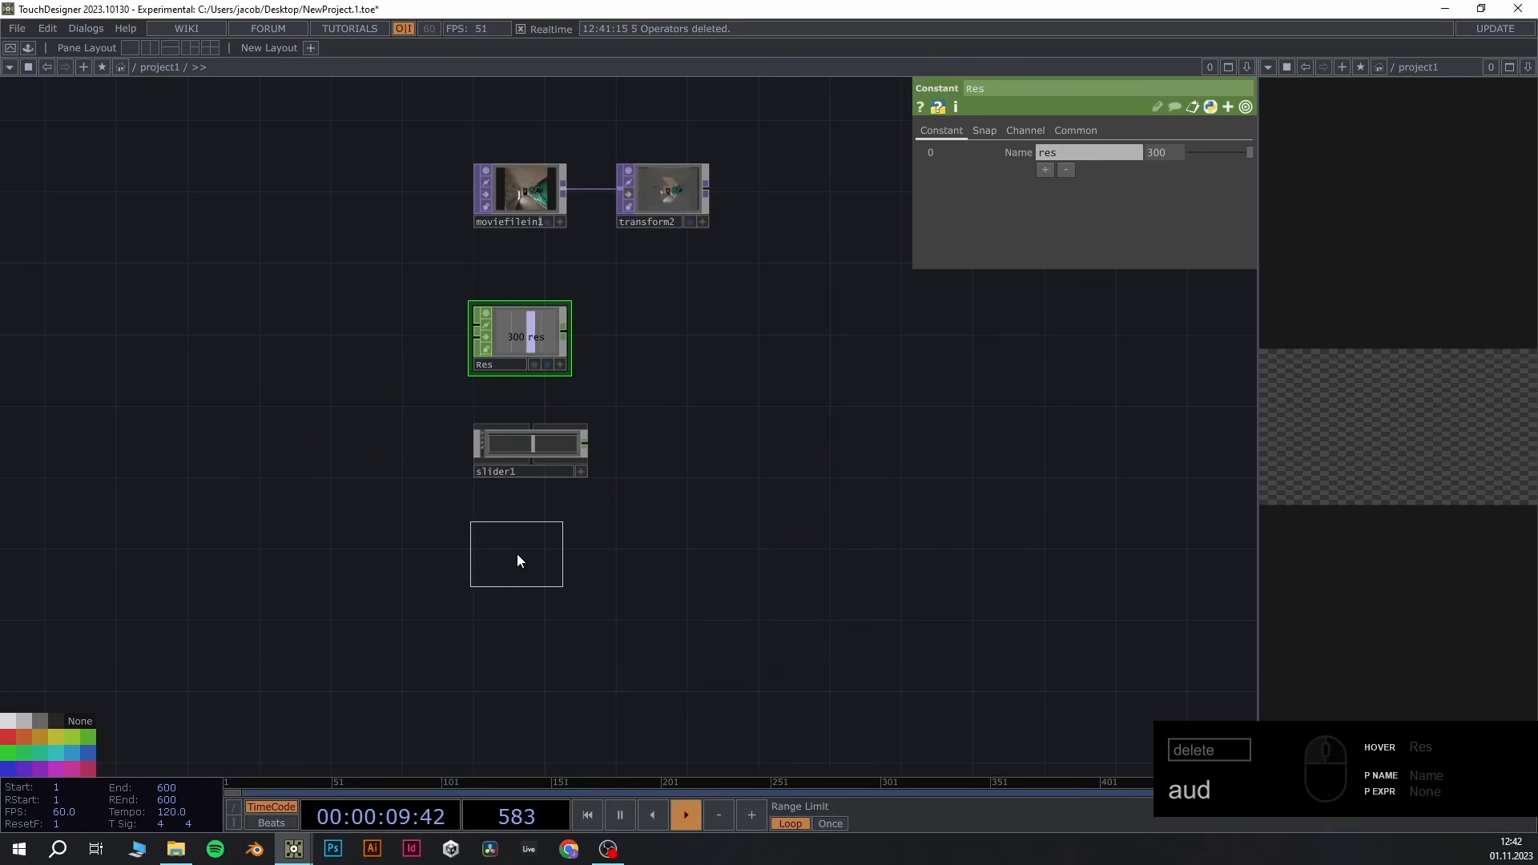
left_click(517, 565)
left_click_drag(652, 578, 606, 499)
scroll(482, 525, "up", 2)
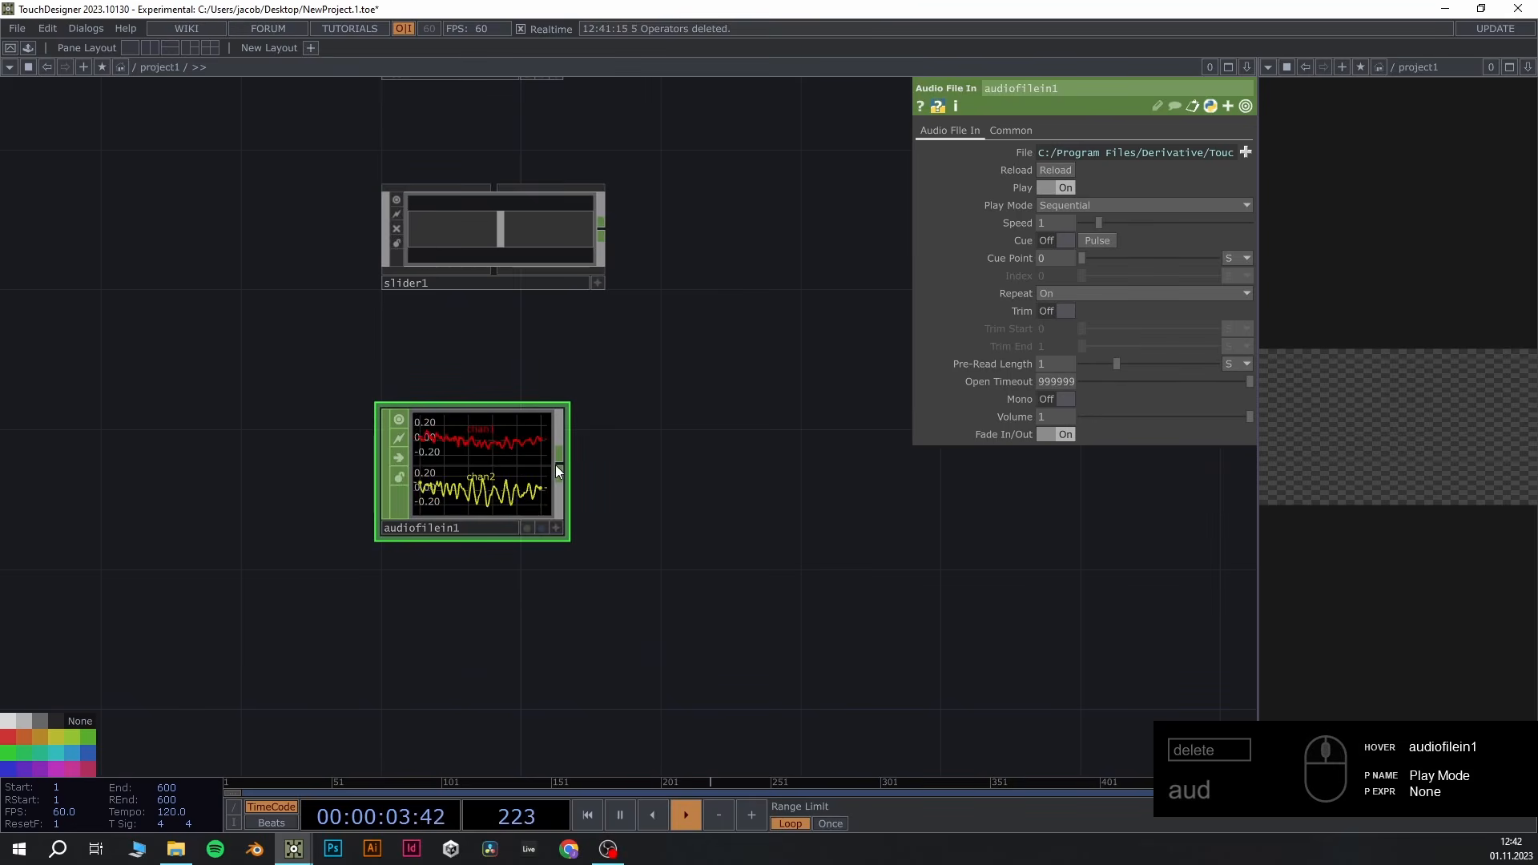
Connect an Audio Device Out CHOP to the Audio File In node and bypass it
key("Tab")
type("aud")
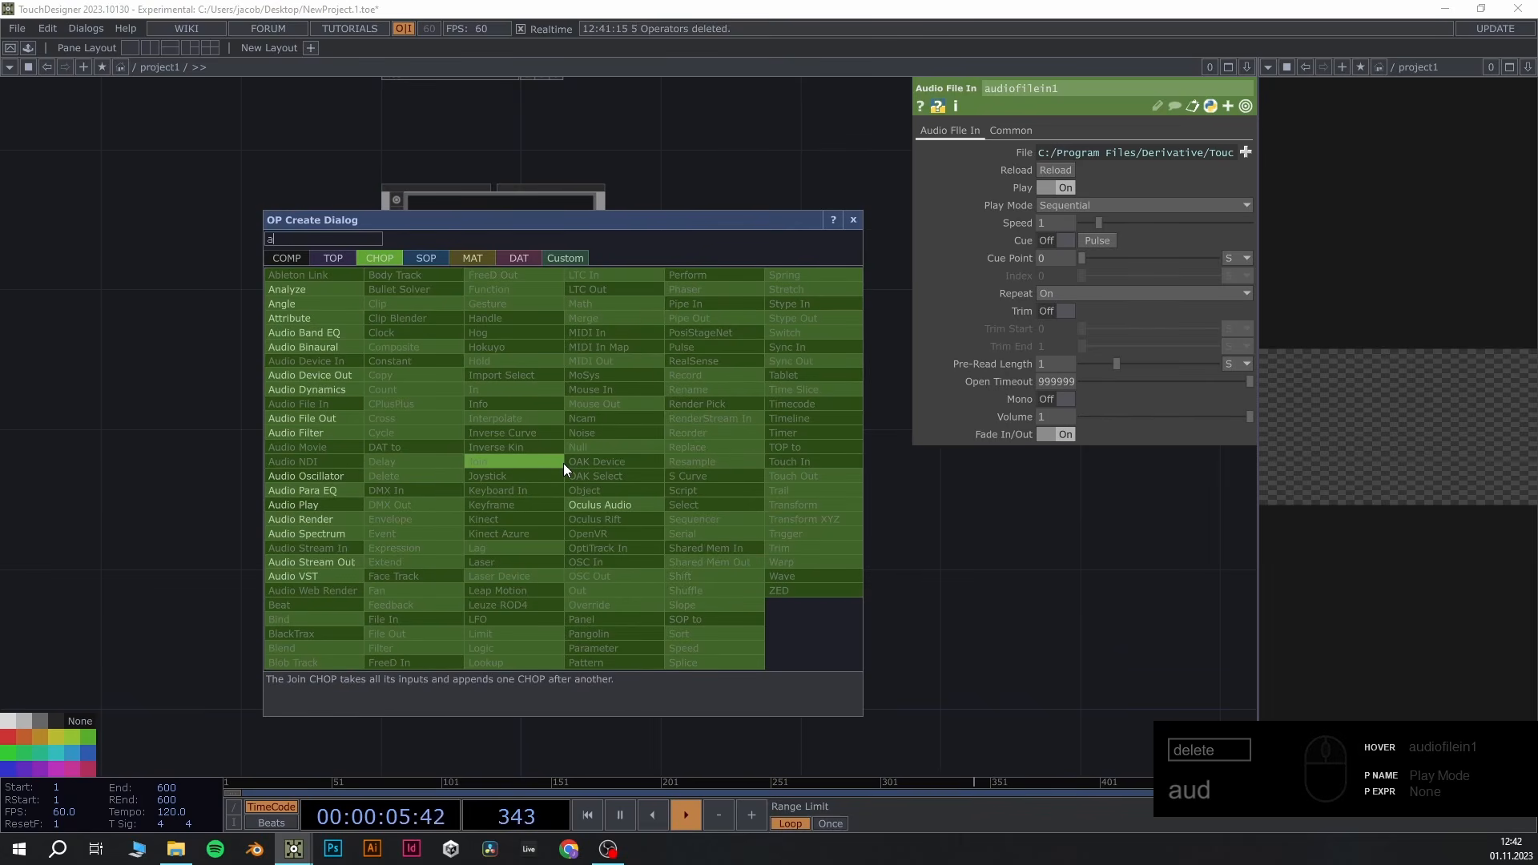
left_click(327, 374)
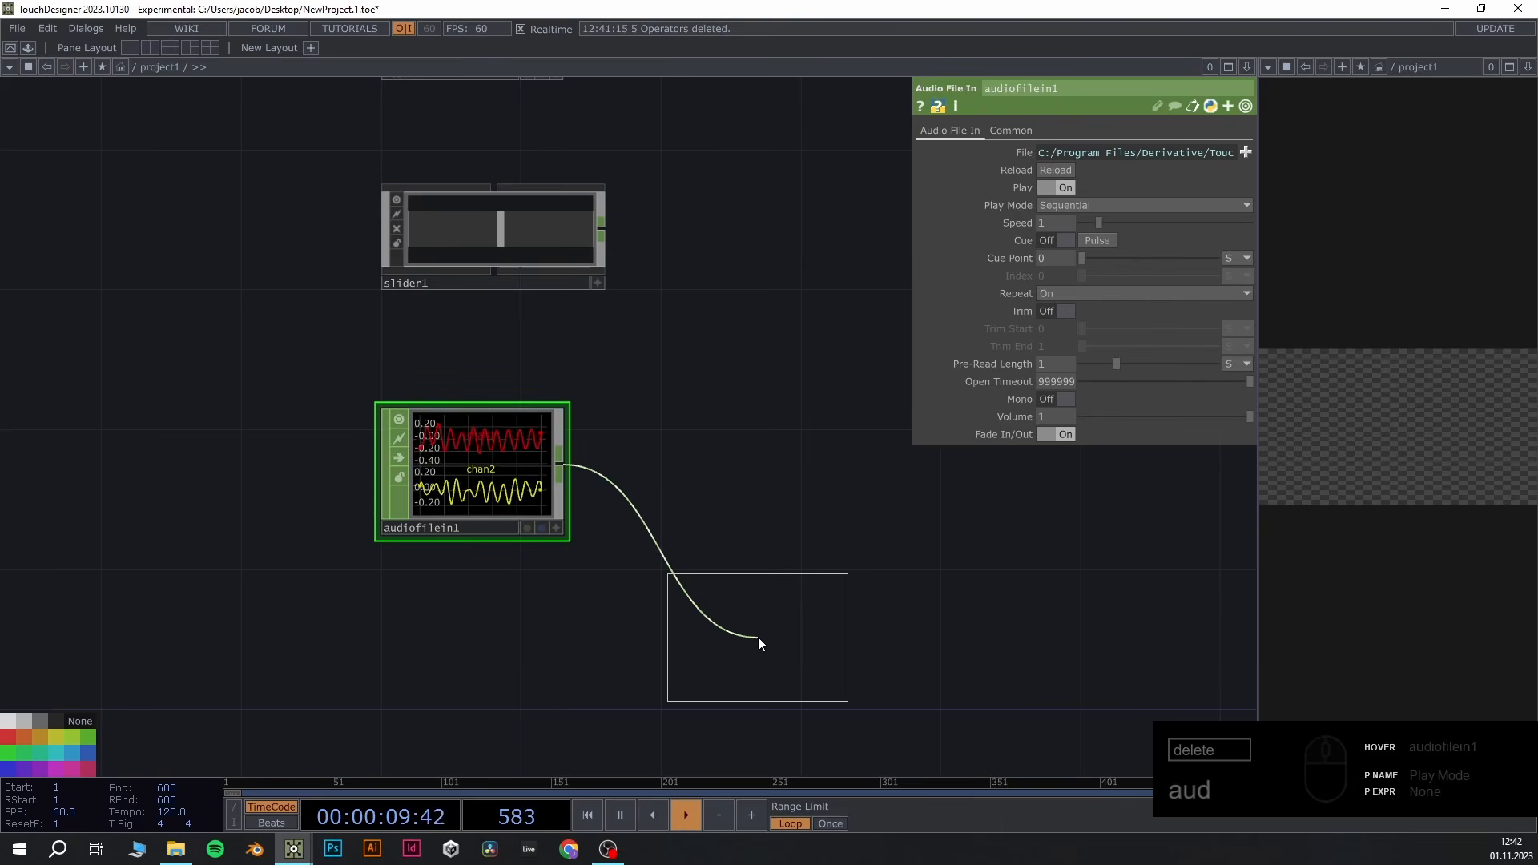
left_click(758, 637)
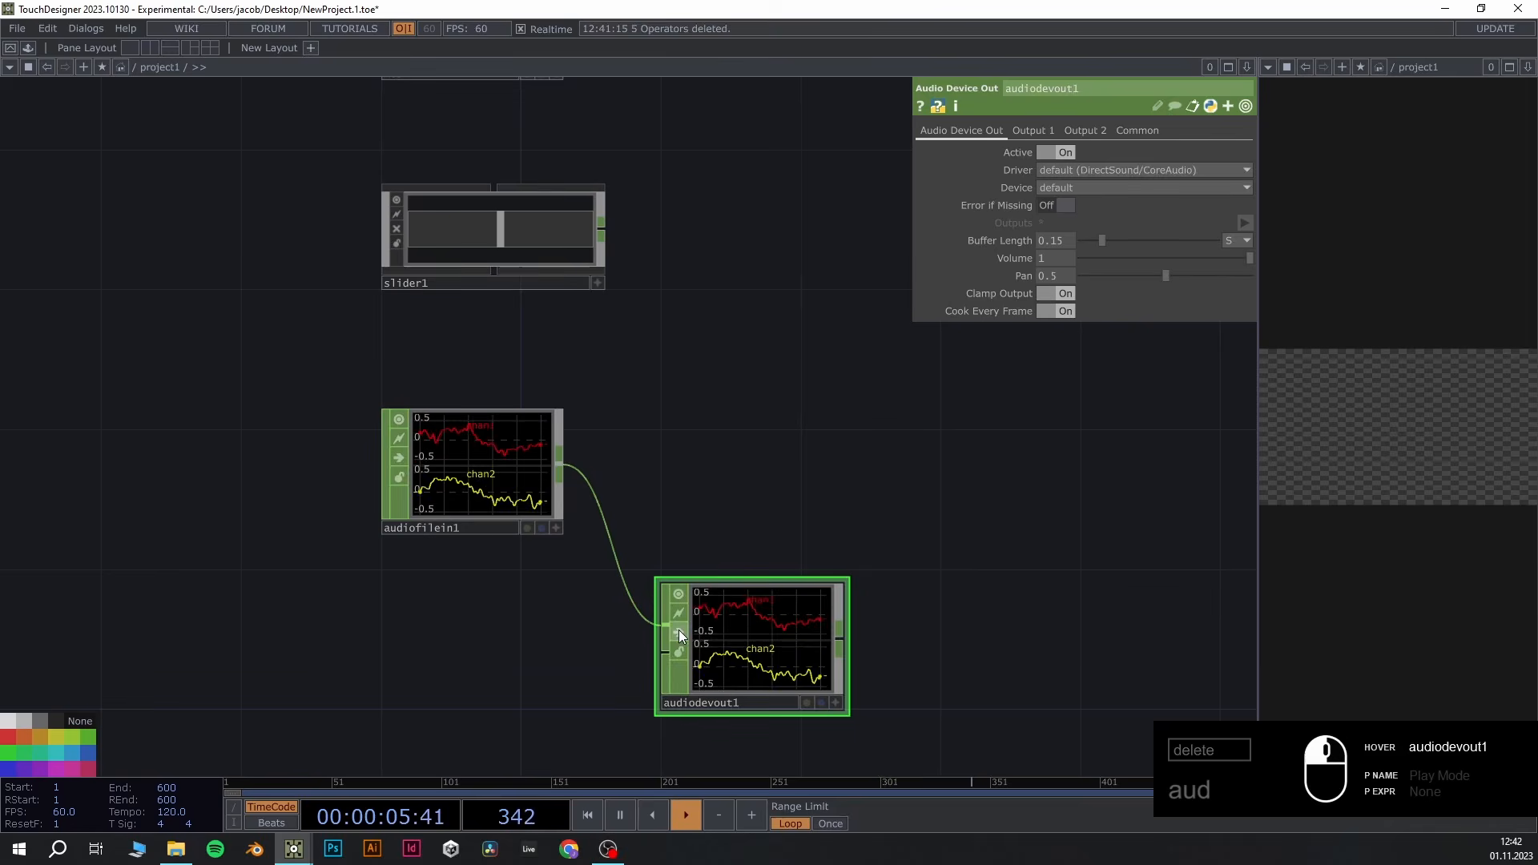
scroll(702, 657, "down", 6)
left_click_drag(807, 469, 770, 514)
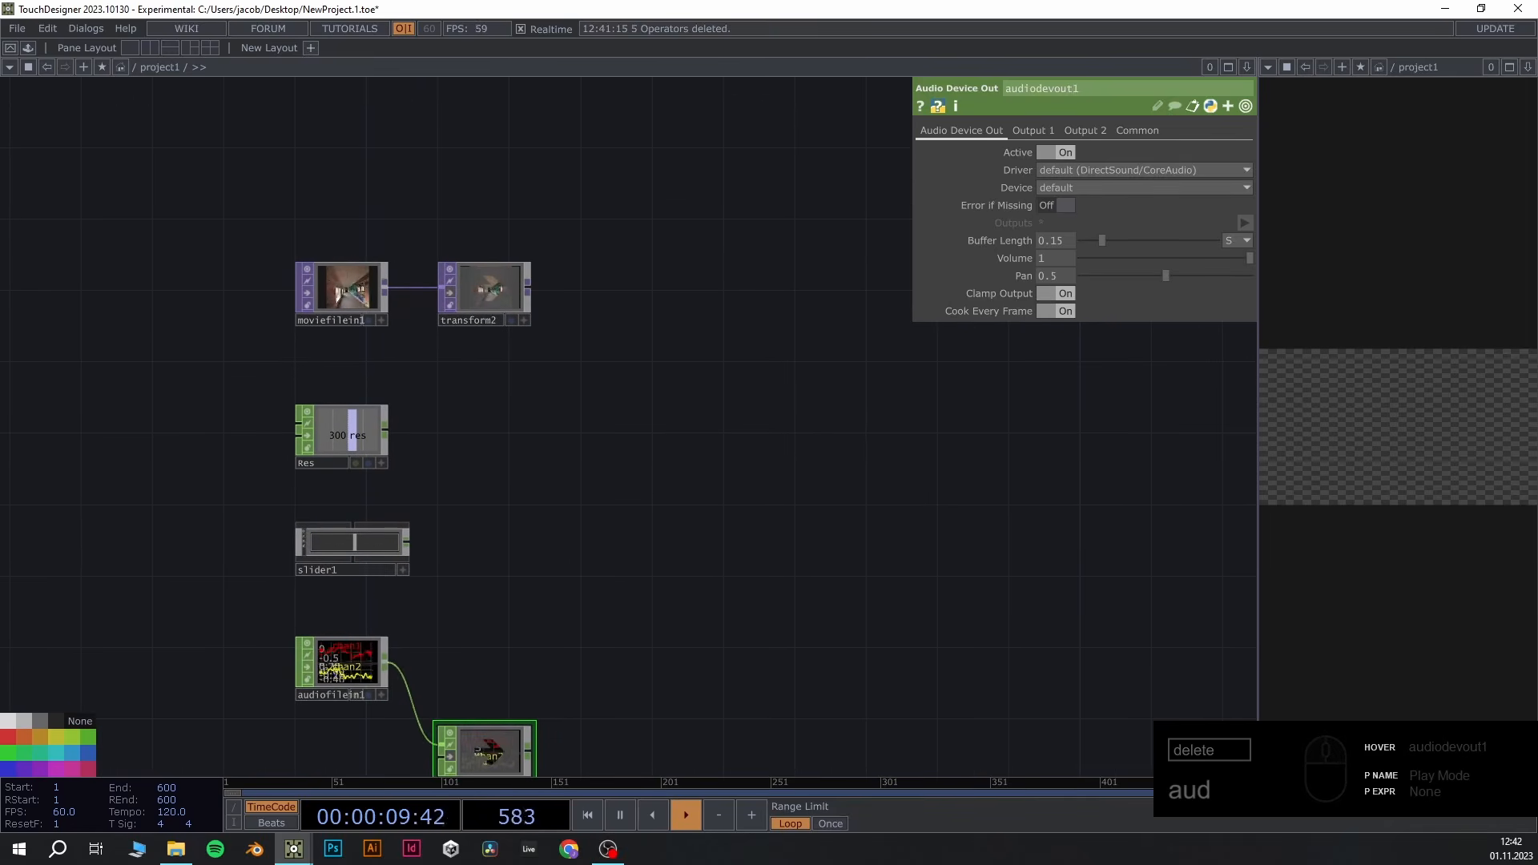
Connect a Blur TOP after the Transform node of the video chain and bypass it
left_click_drag(613, 442, 579, 495)
scroll(513, 357, "up", 6)
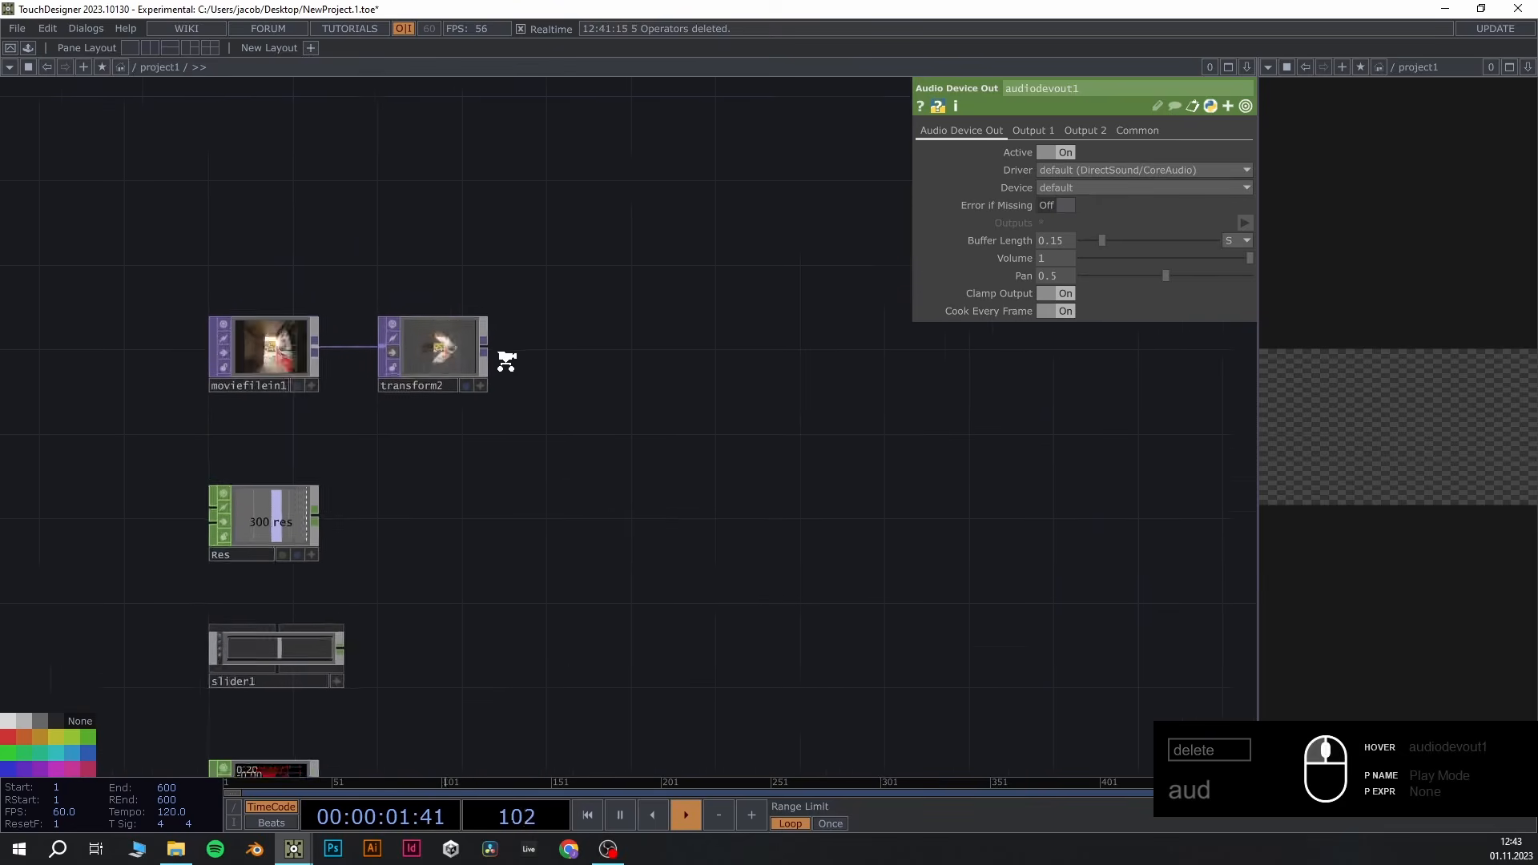
right_click(477, 343)
type("blur")
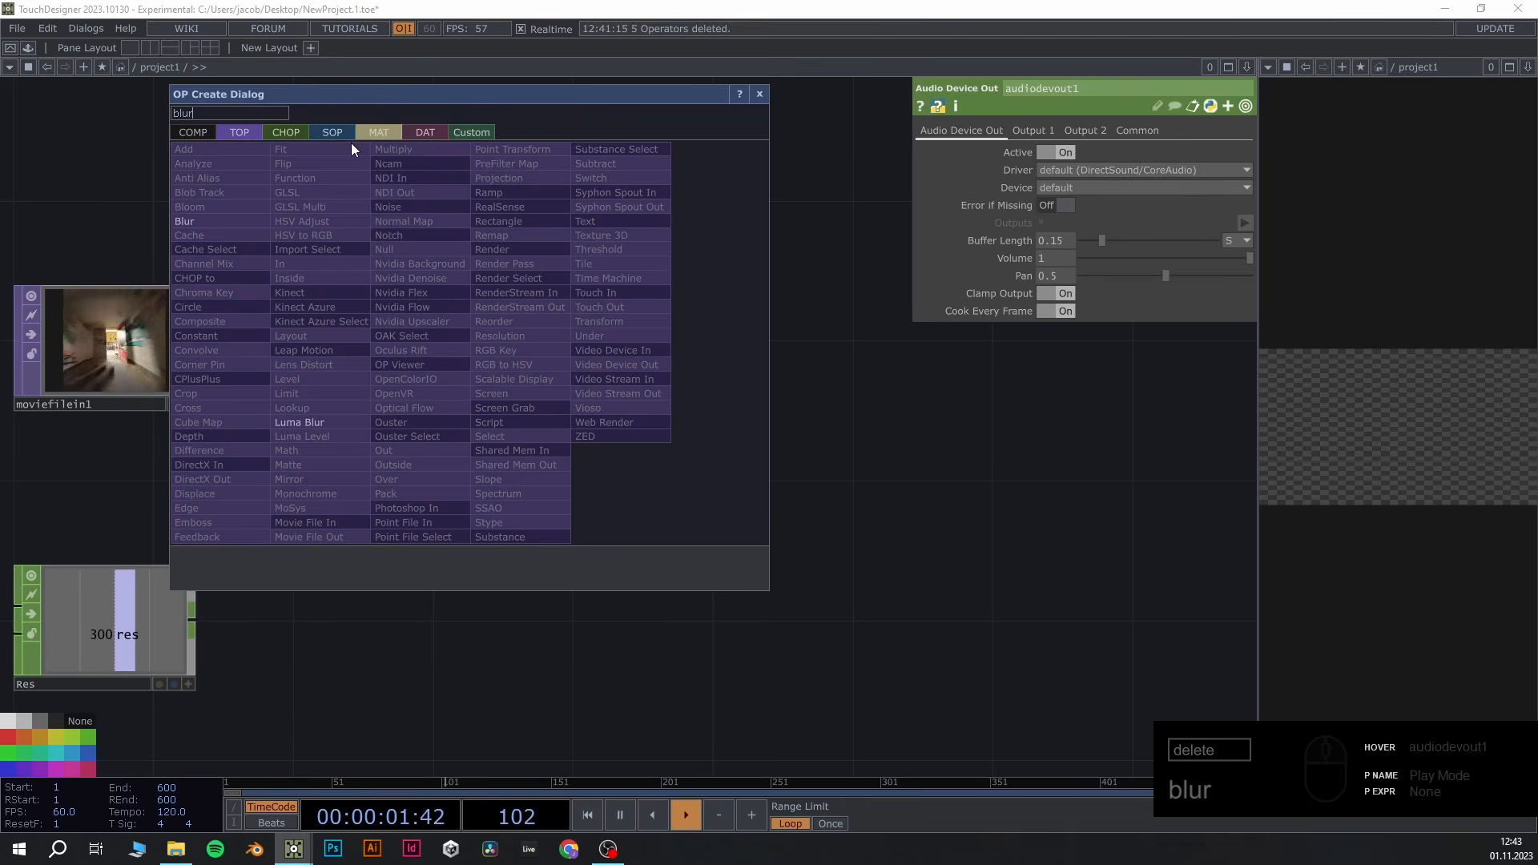
left_click(195, 218)
left_click(742, 347)
left_click_drag(871, 564, 625, 555)
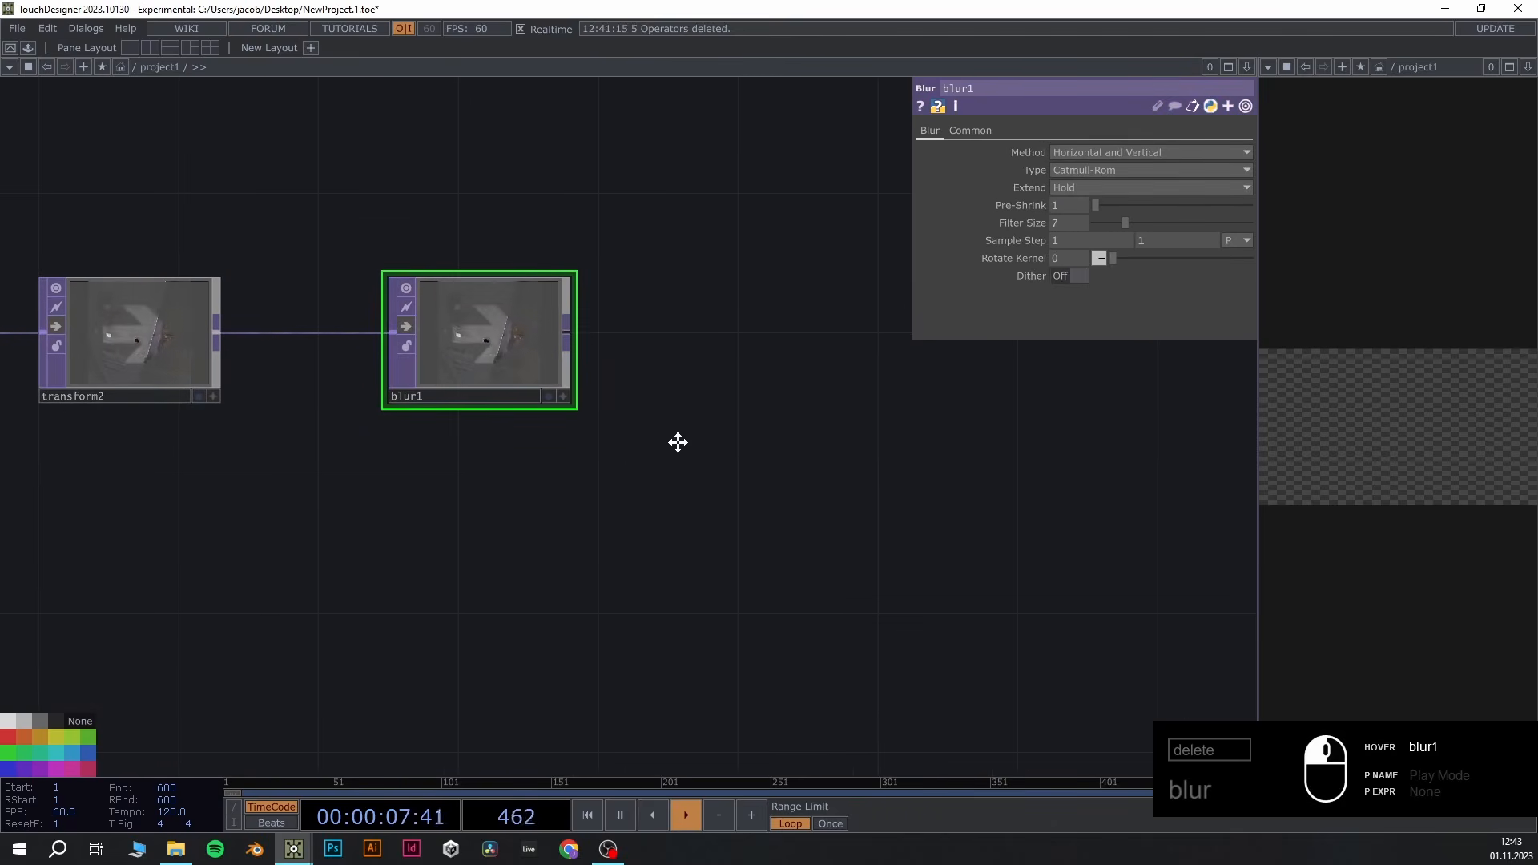
left_click_drag(676, 440, 521, 442)
middle_click(407, 338)
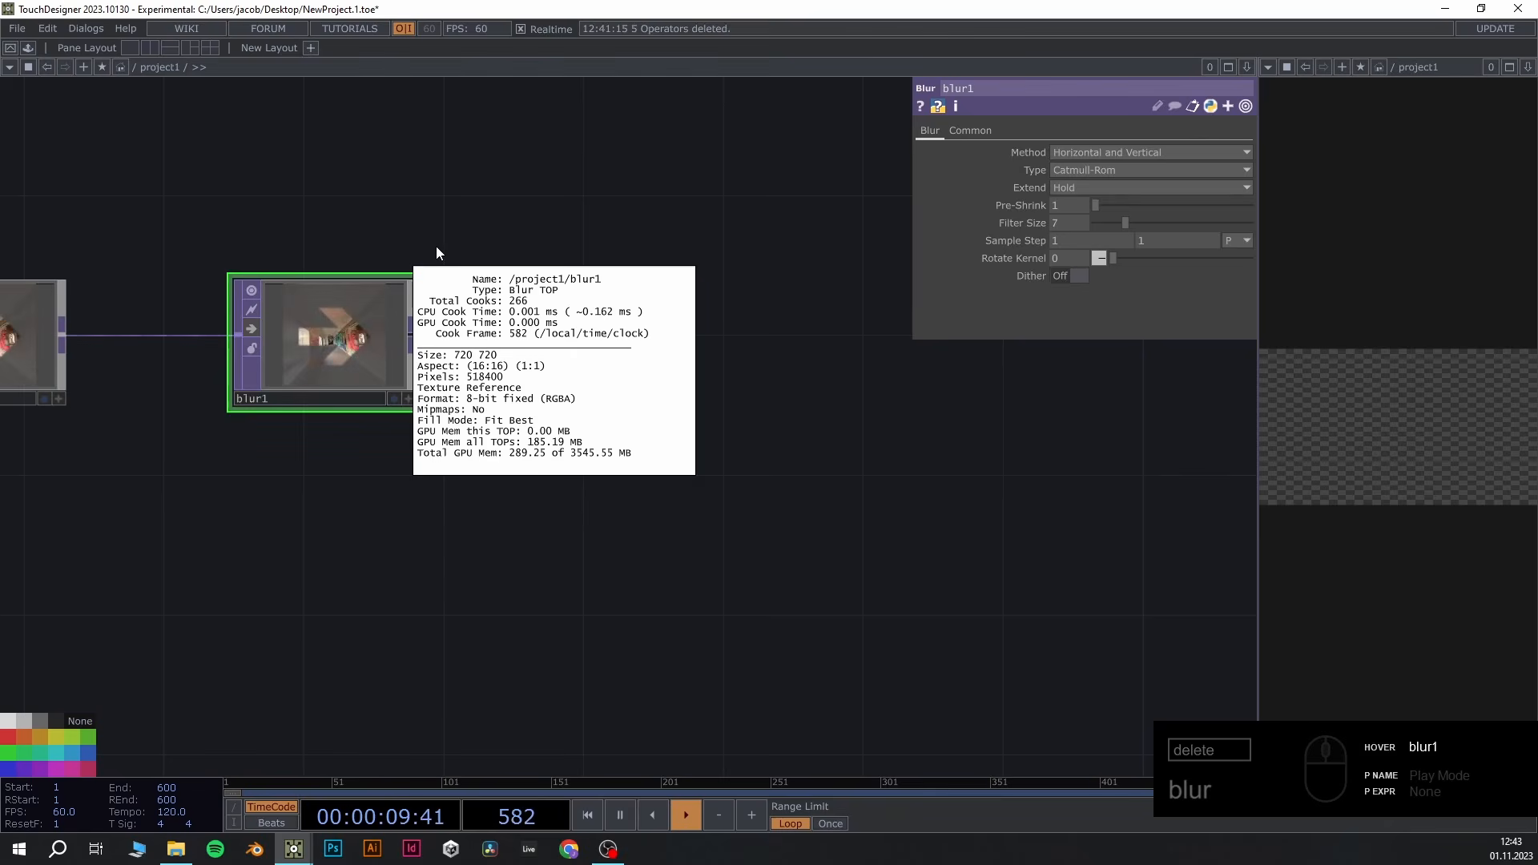
Connect a Level TOP after the Blur node
left_click(412, 330)
type("leve")
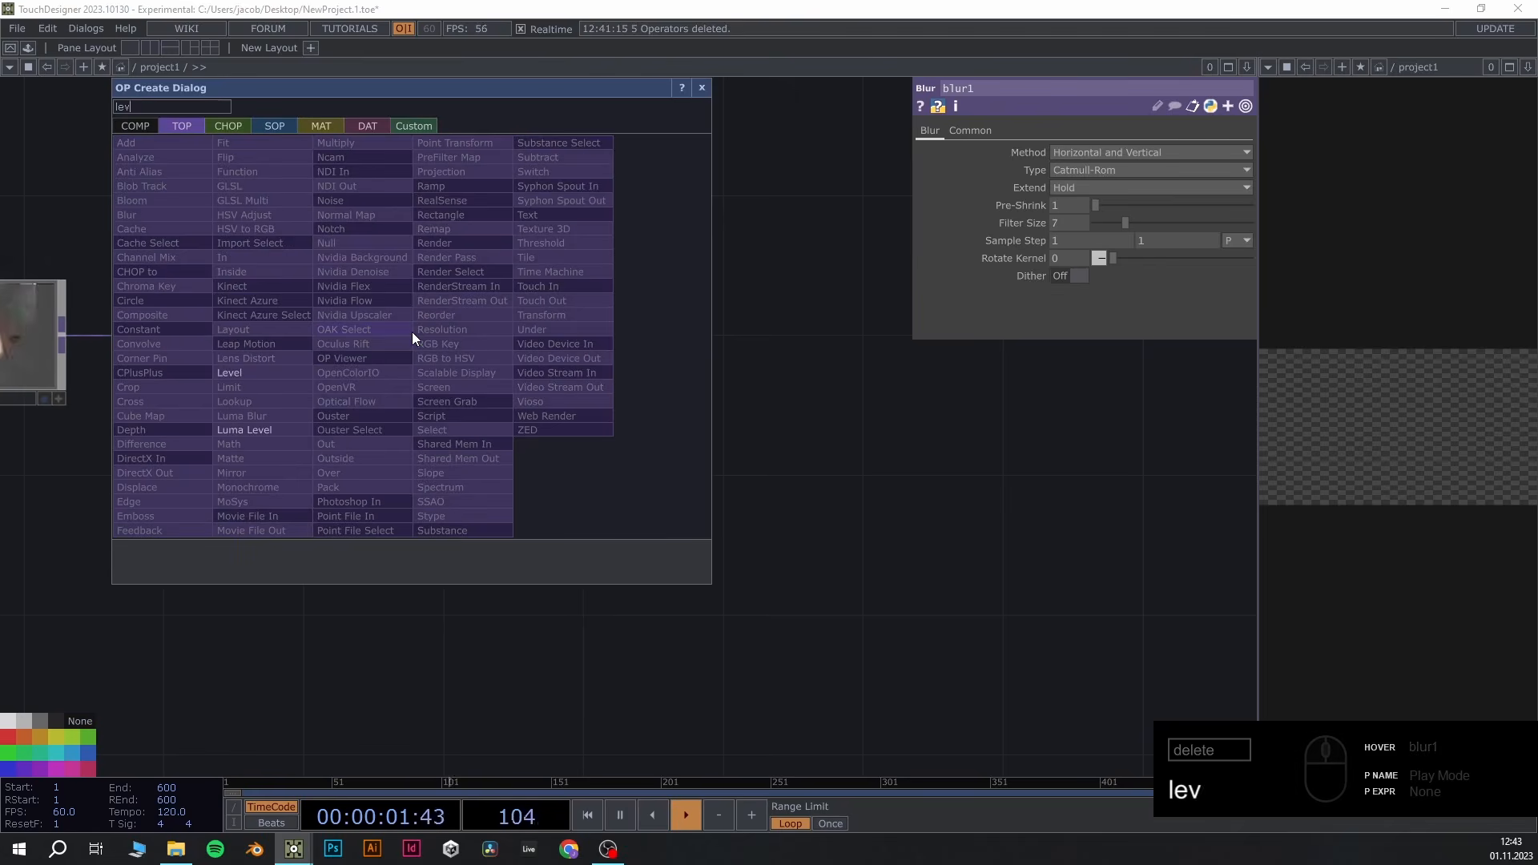
left_click(281, 373)
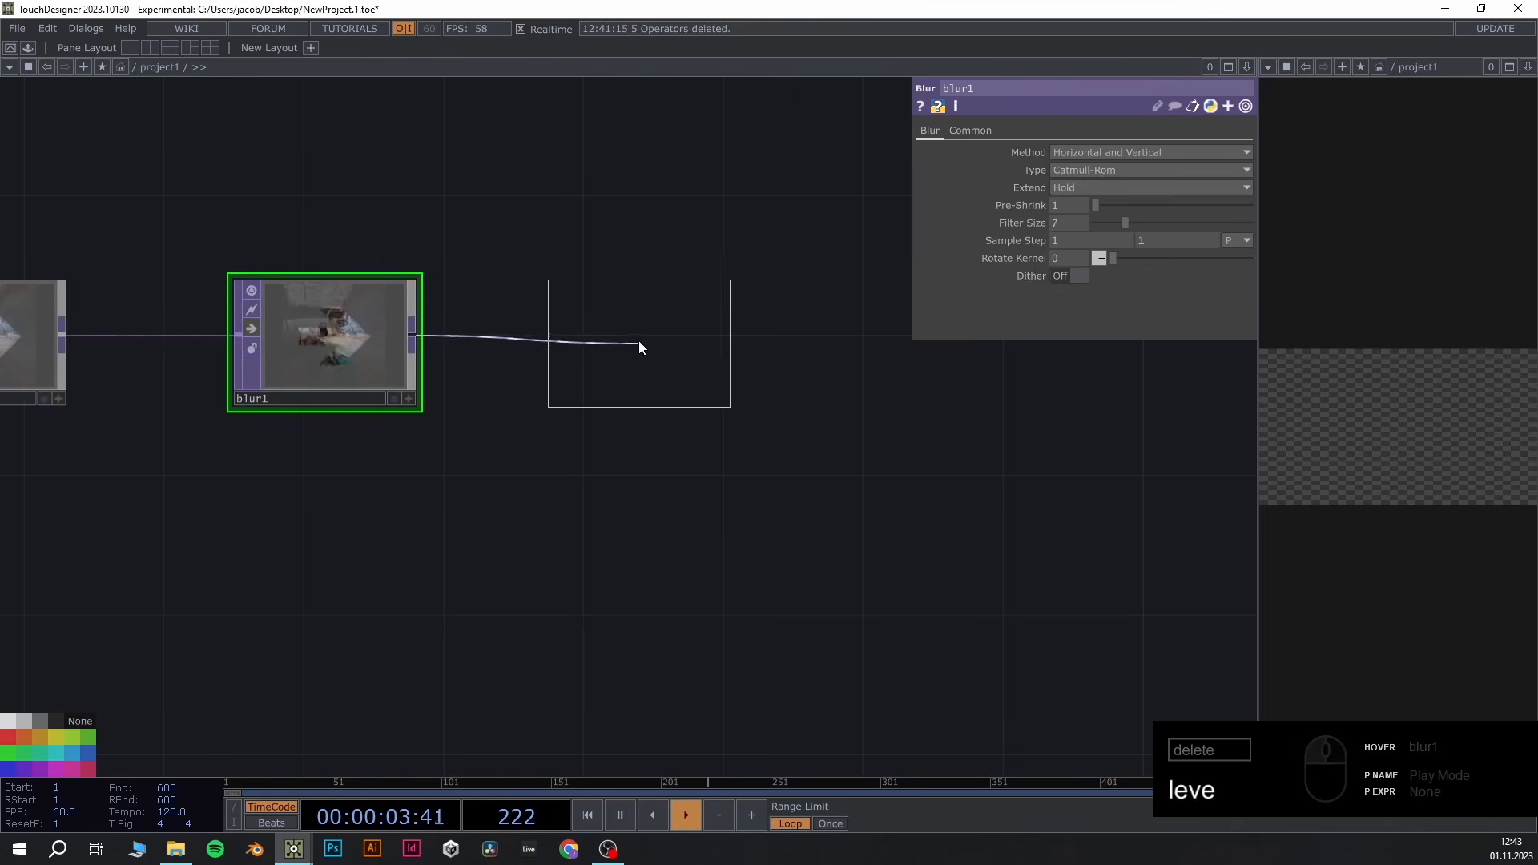
left_click(638, 340)
left_click_drag(885, 473, 567, 482)
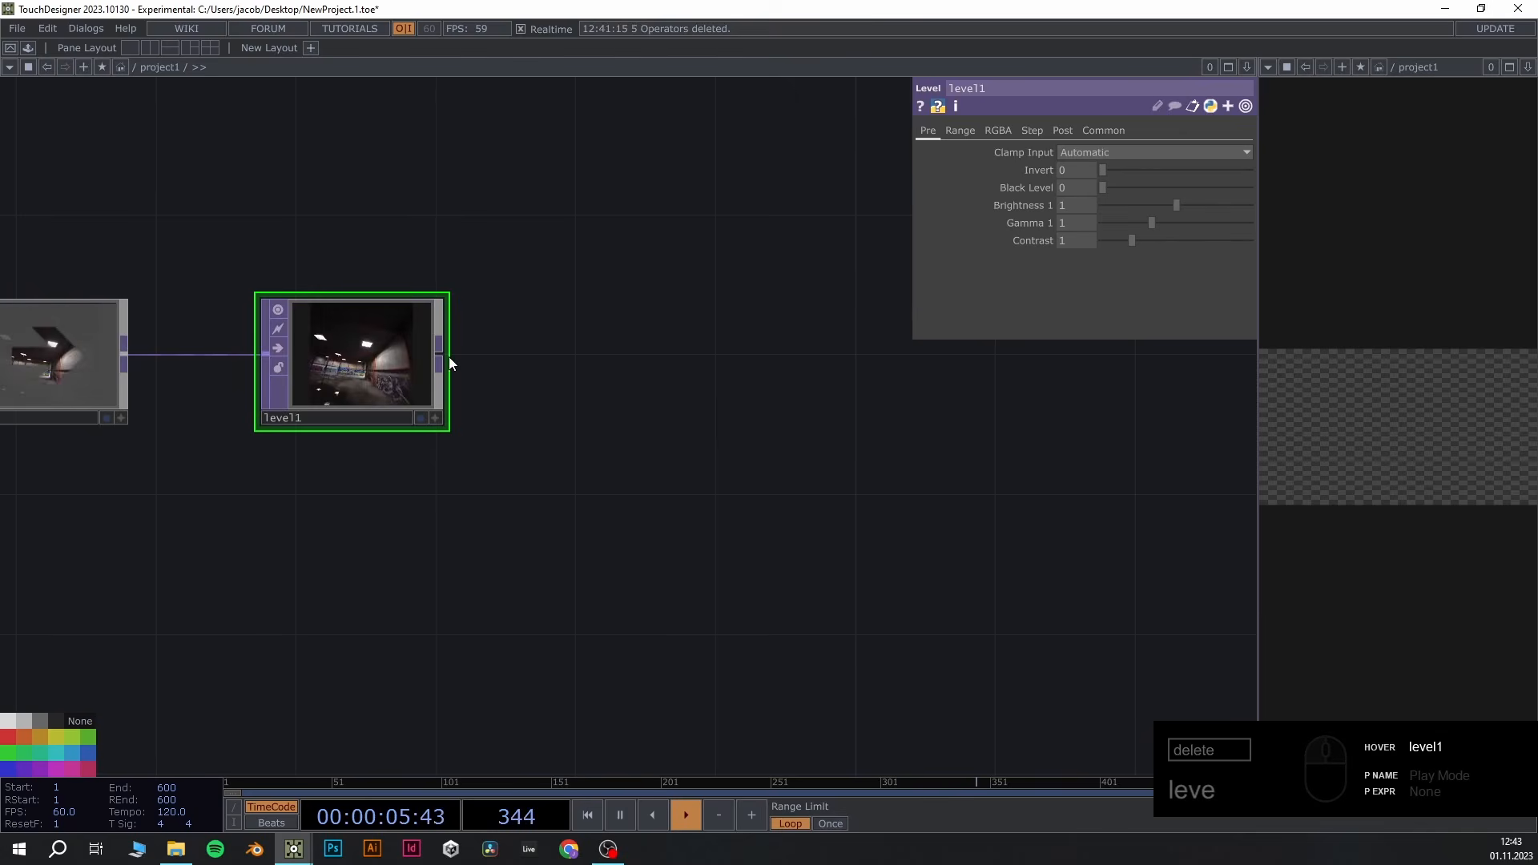
Connect a Resolution TOP after the Level node and enlarge its node tile
right_click(444, 353)
type("res")
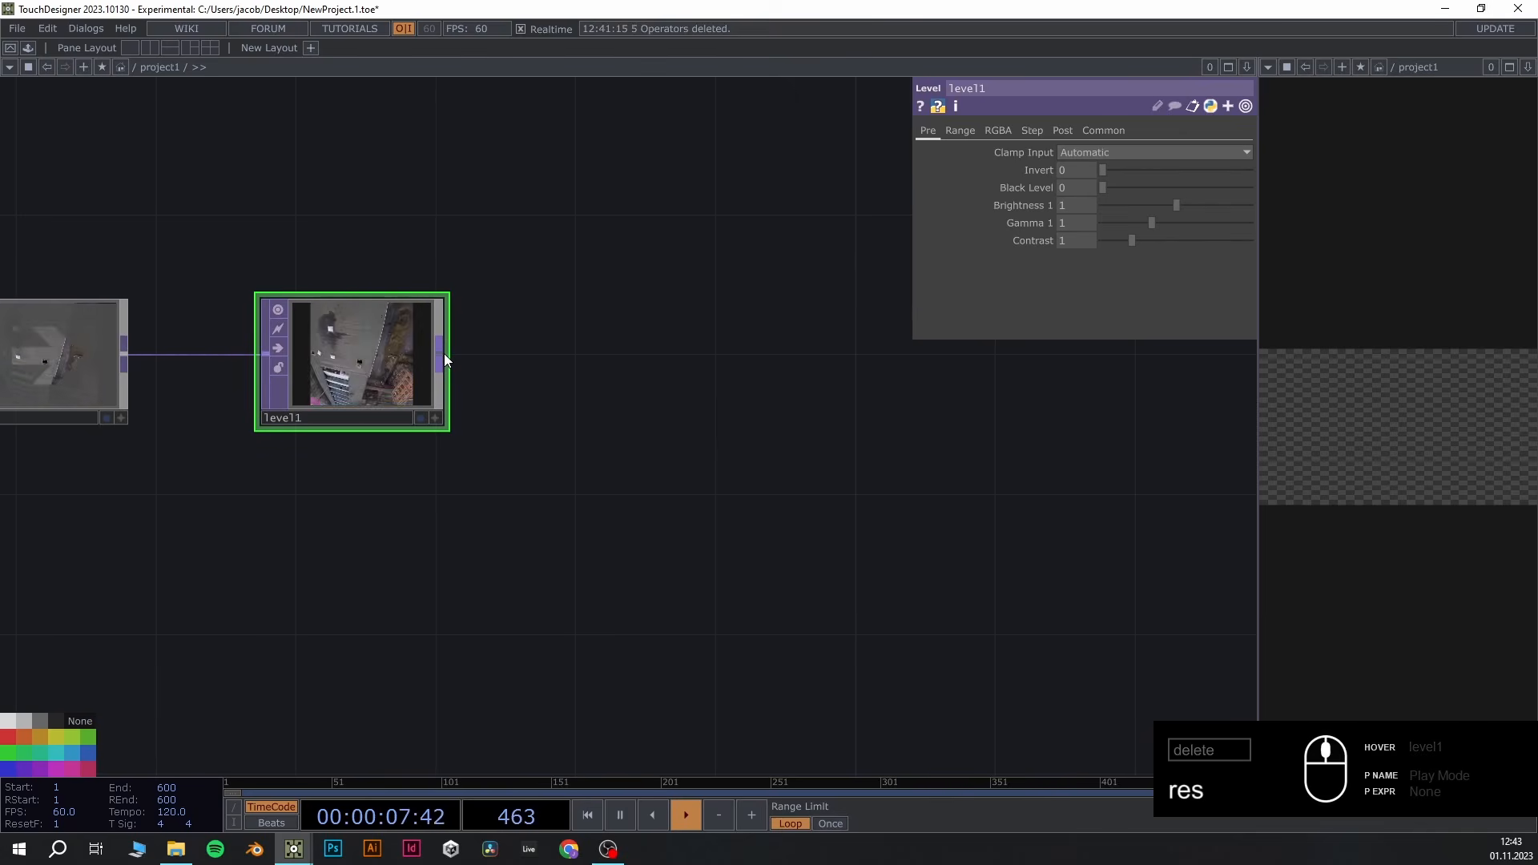
left_click(444, 354)
type("res")
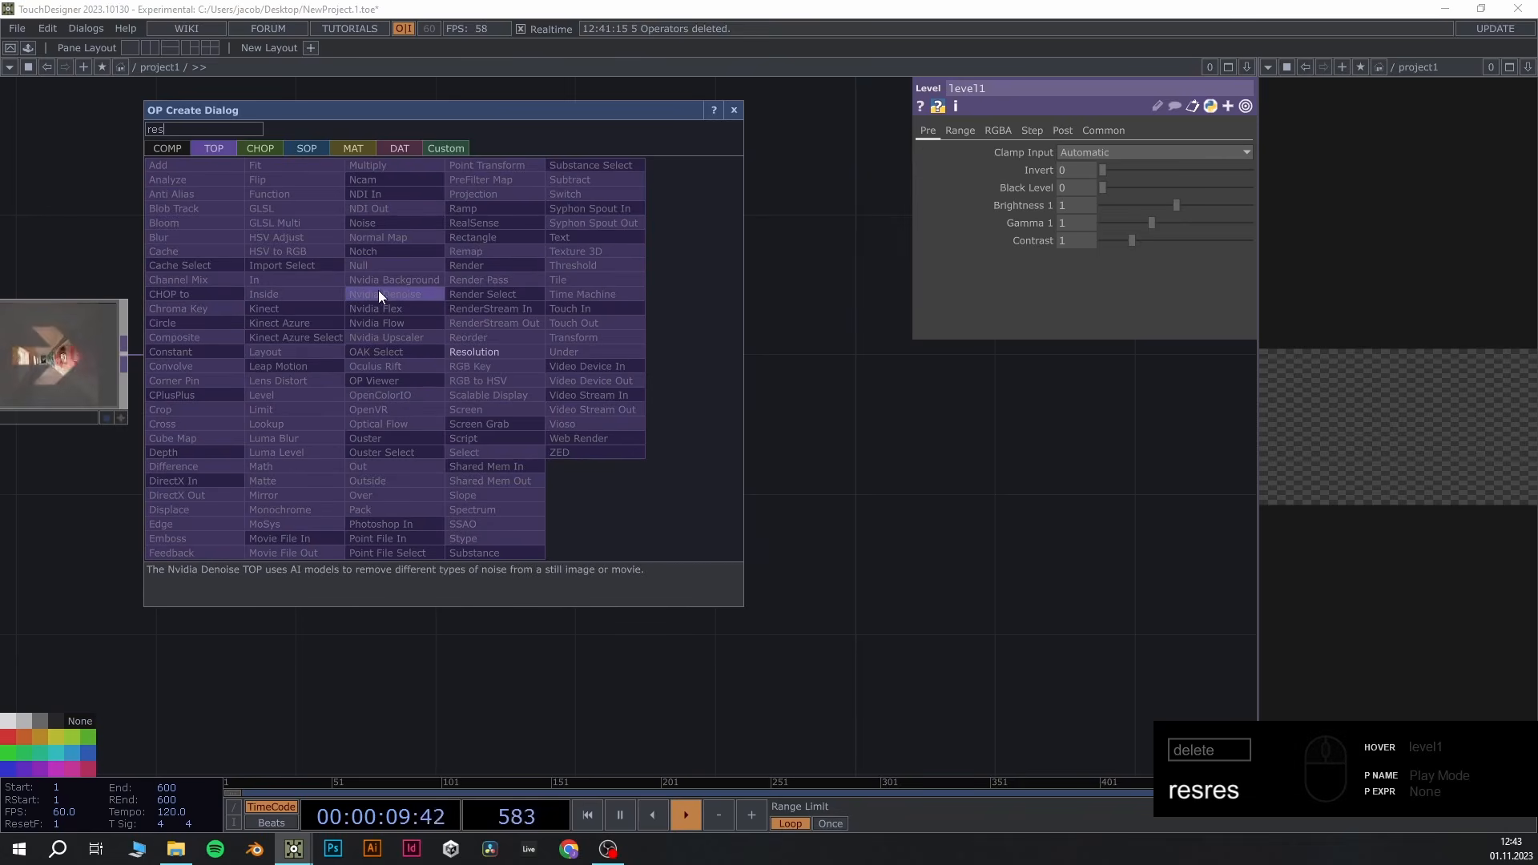
left_click(490, 354)
left_click(800, 378)
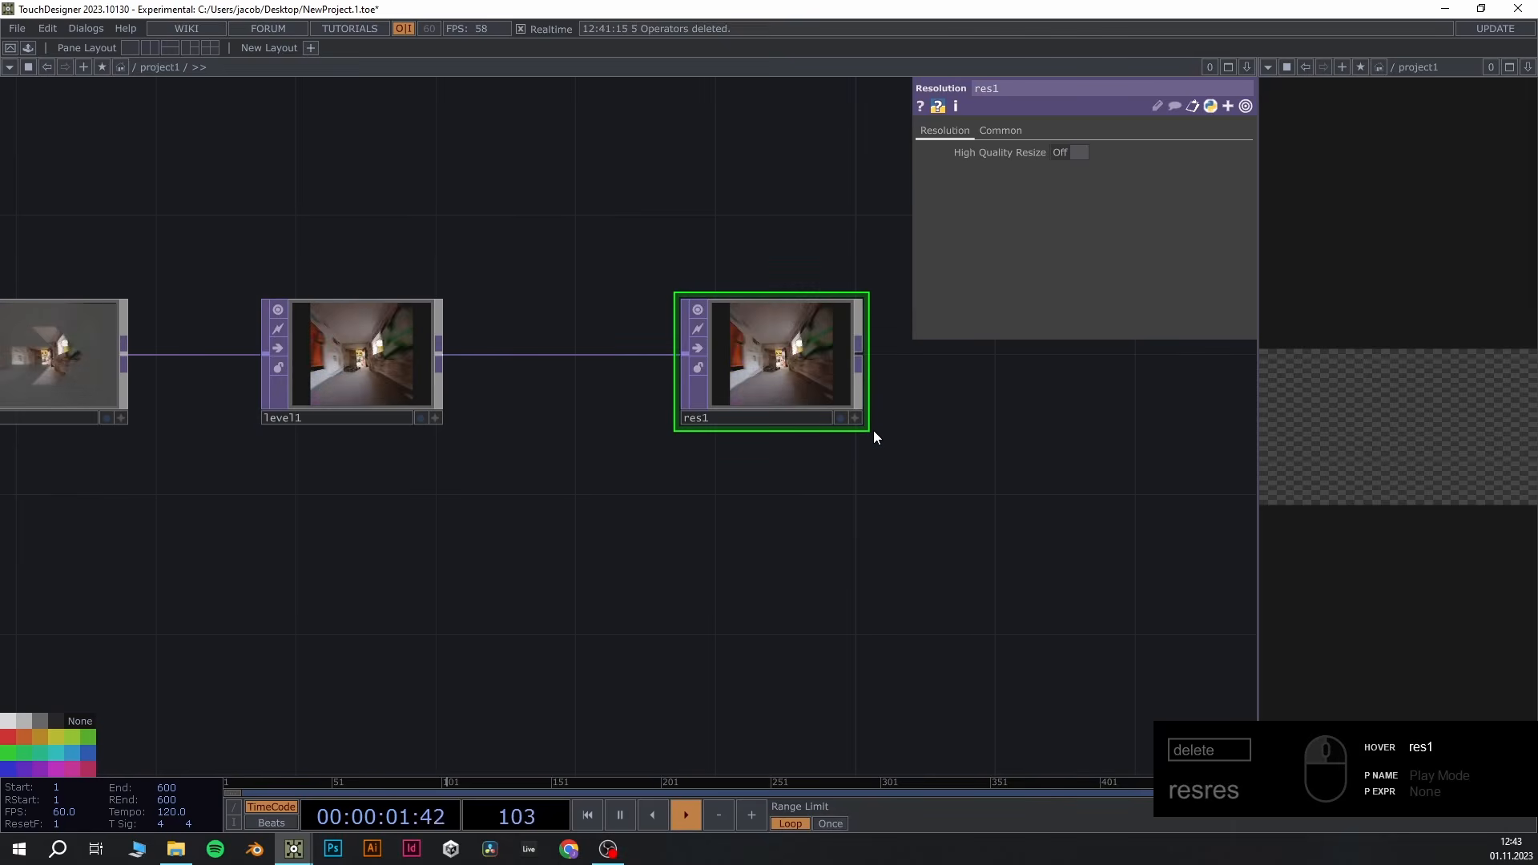
left_click_drag(868, 429, 834, 395)
key("s")
scroll(705, 489, "down", 4)
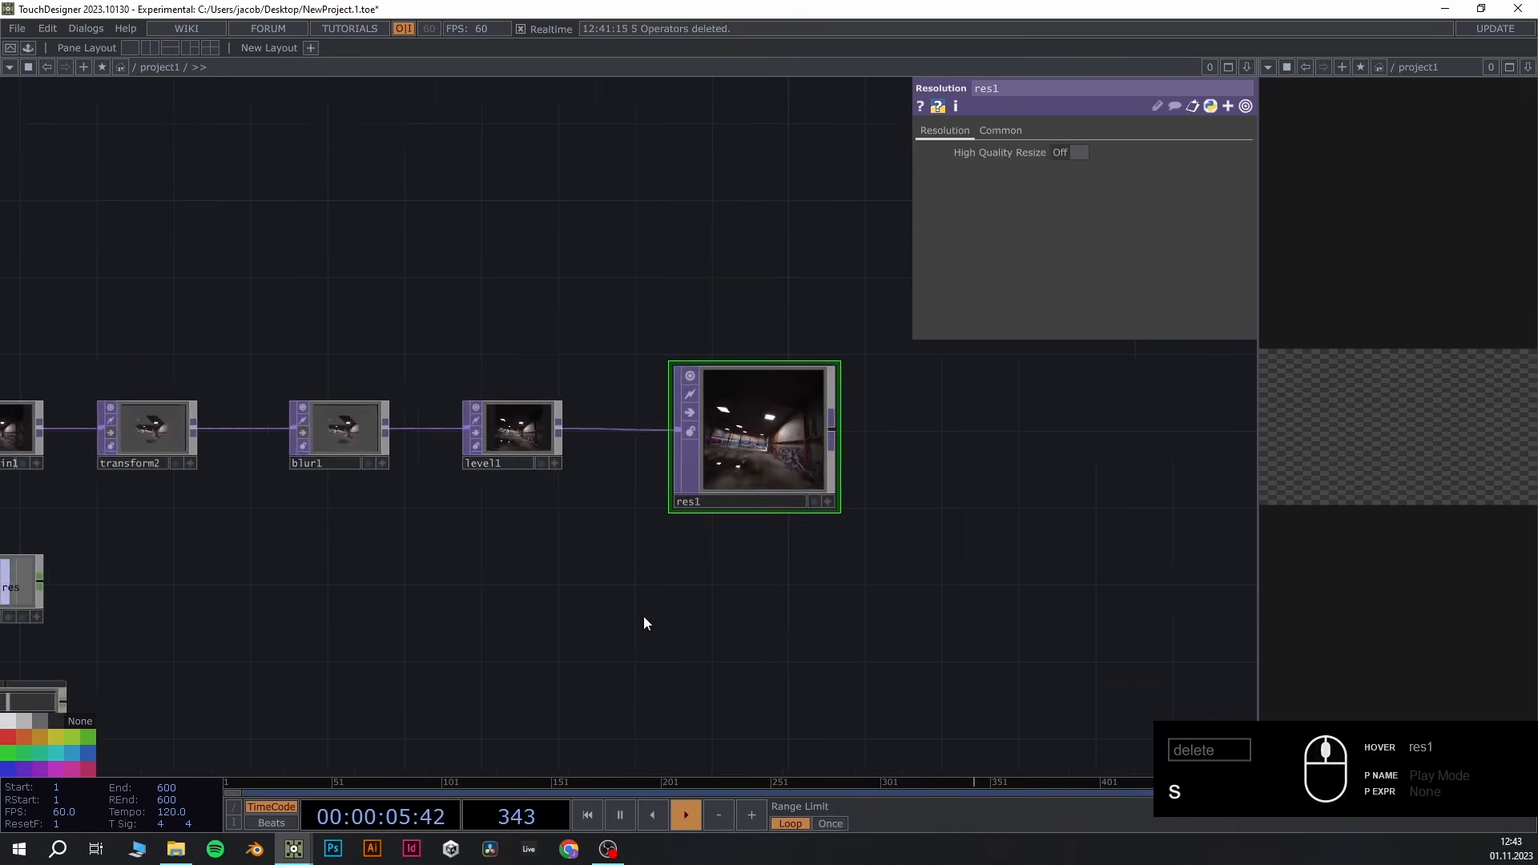
Connect a Null CHOP to the Res Constant node and place it beneath the Resolution node
left_click_drag(426, 619, 548, 510)
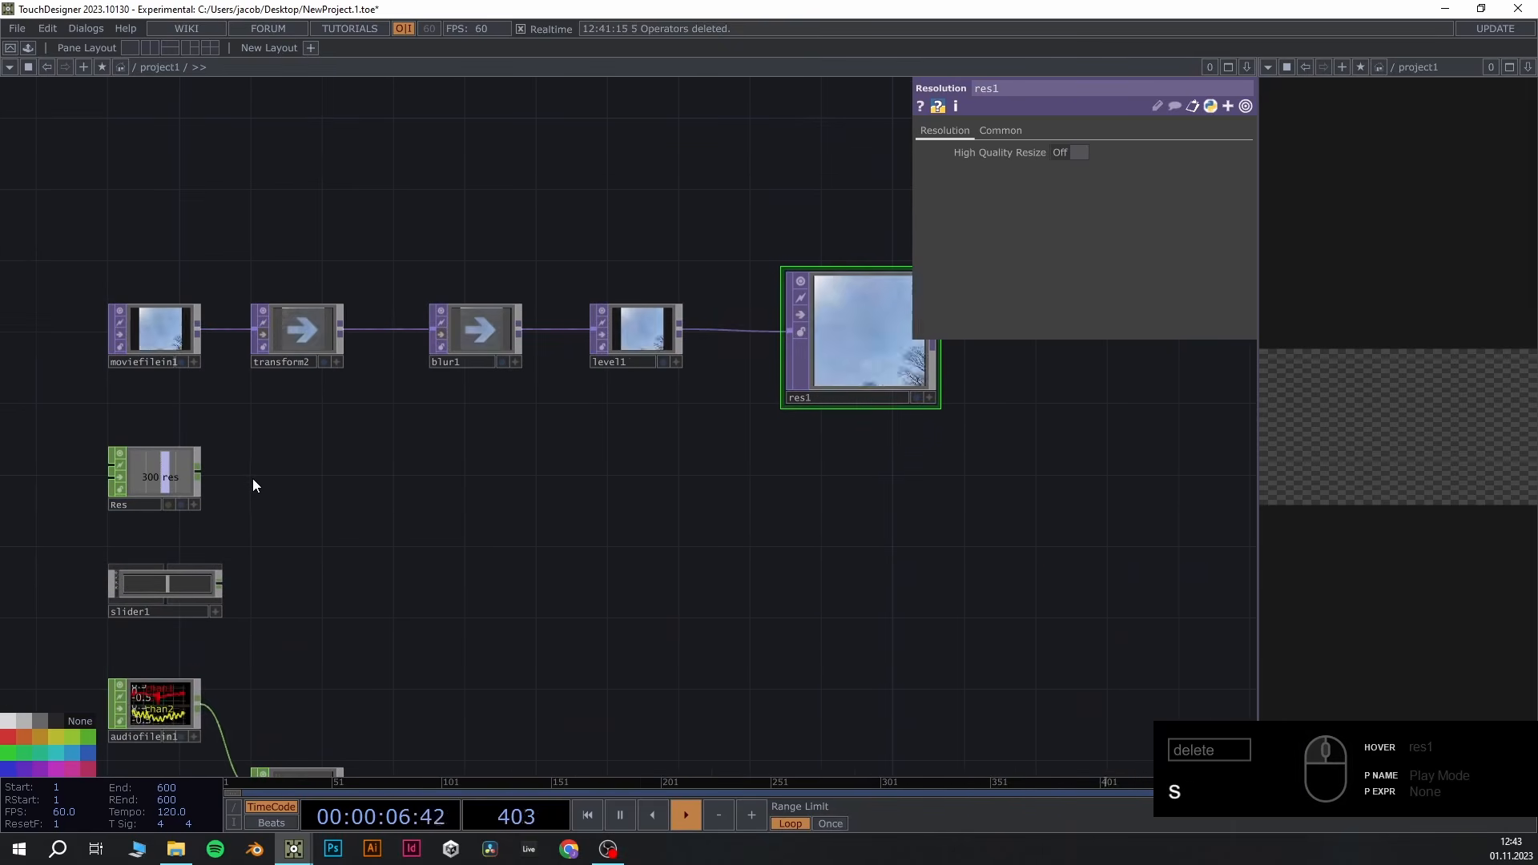
left_click(199, 472)
type("nul")
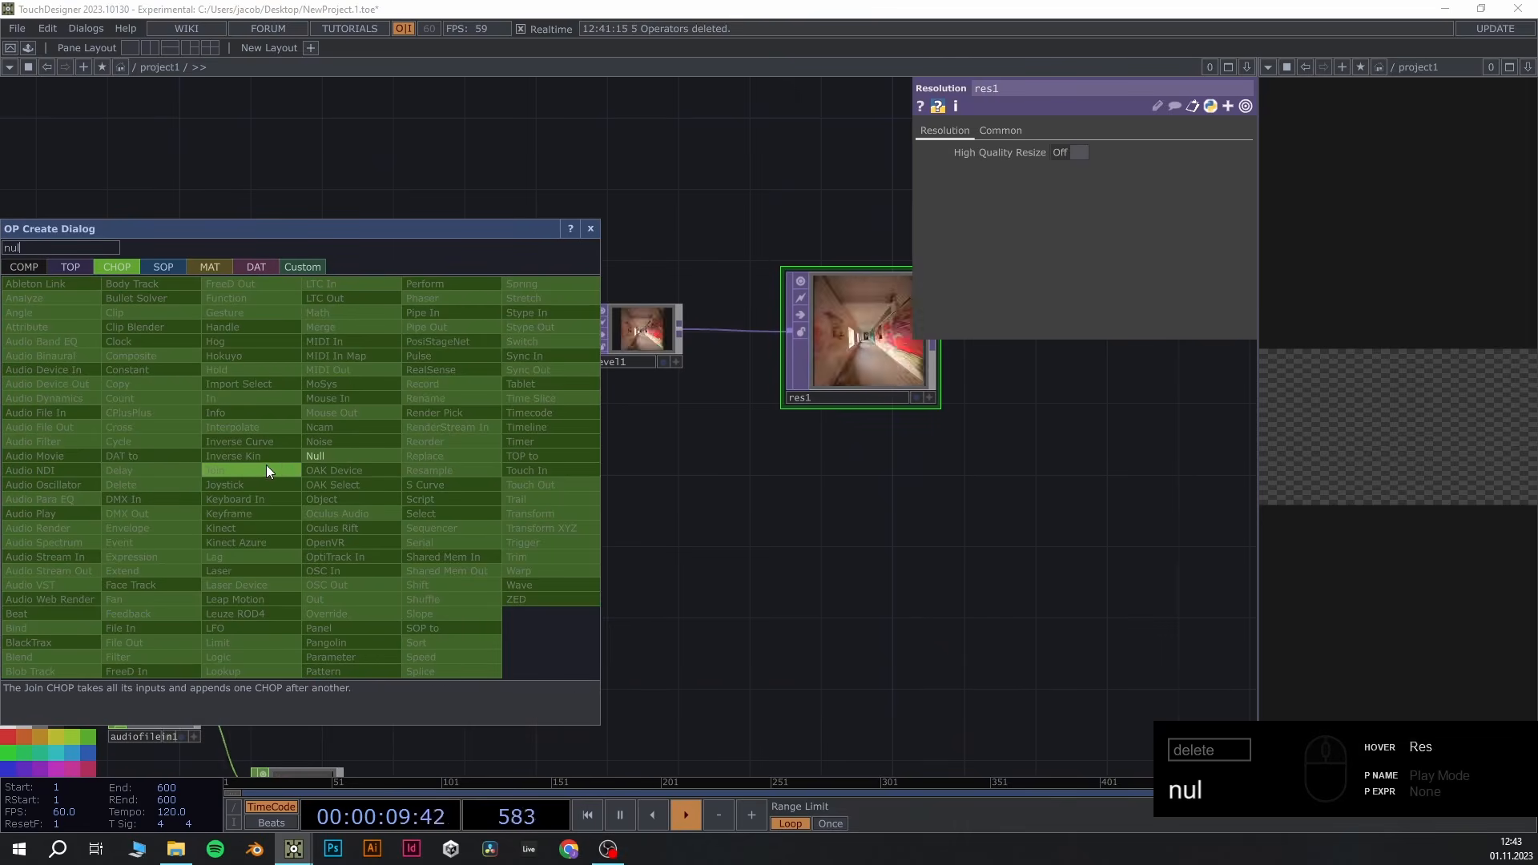
left_click(316, 456)
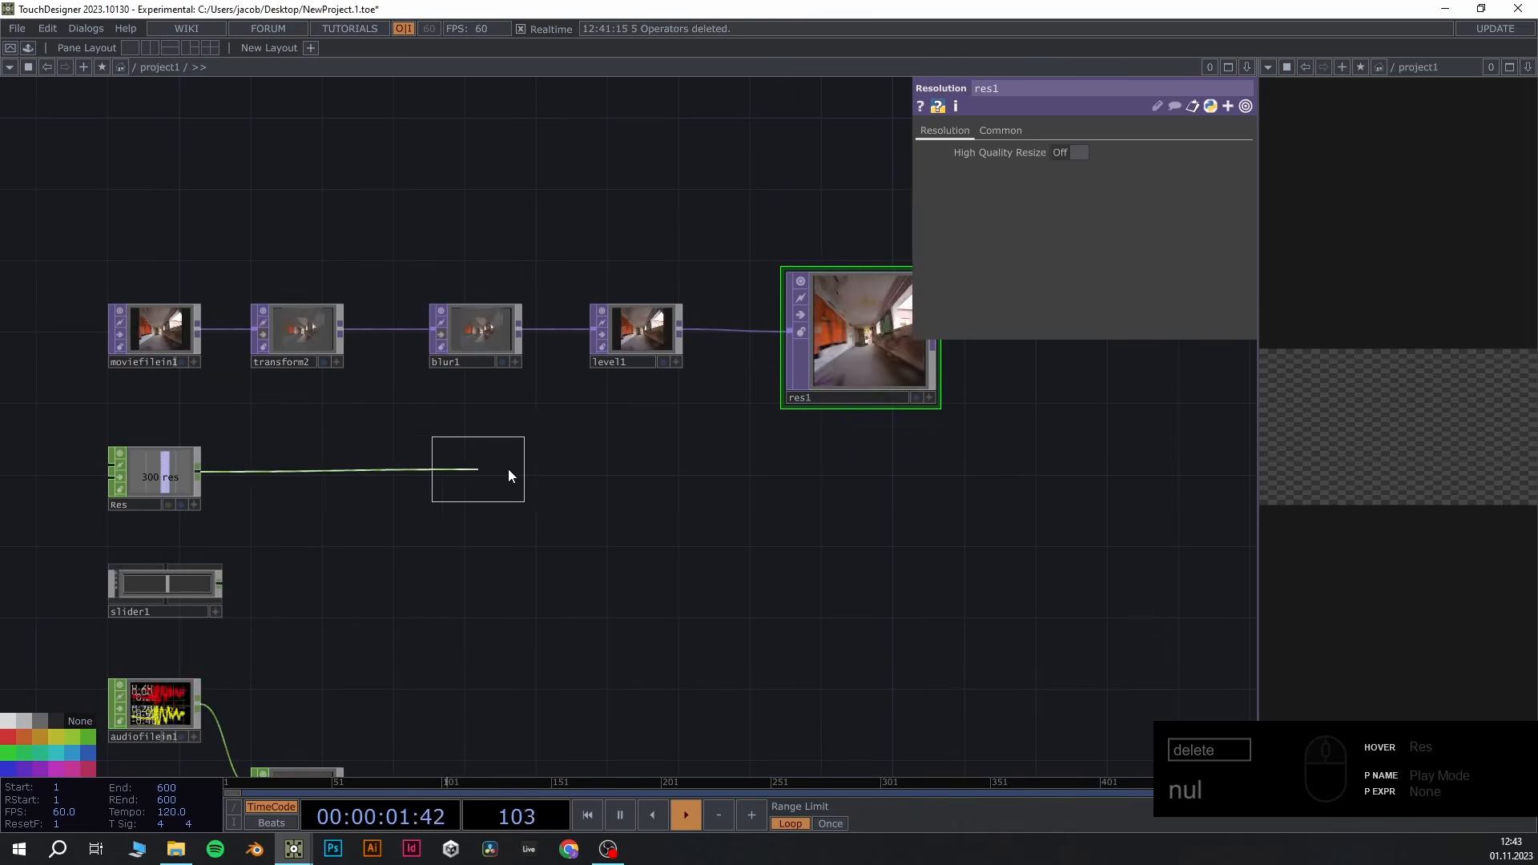
left_click(861, 468)
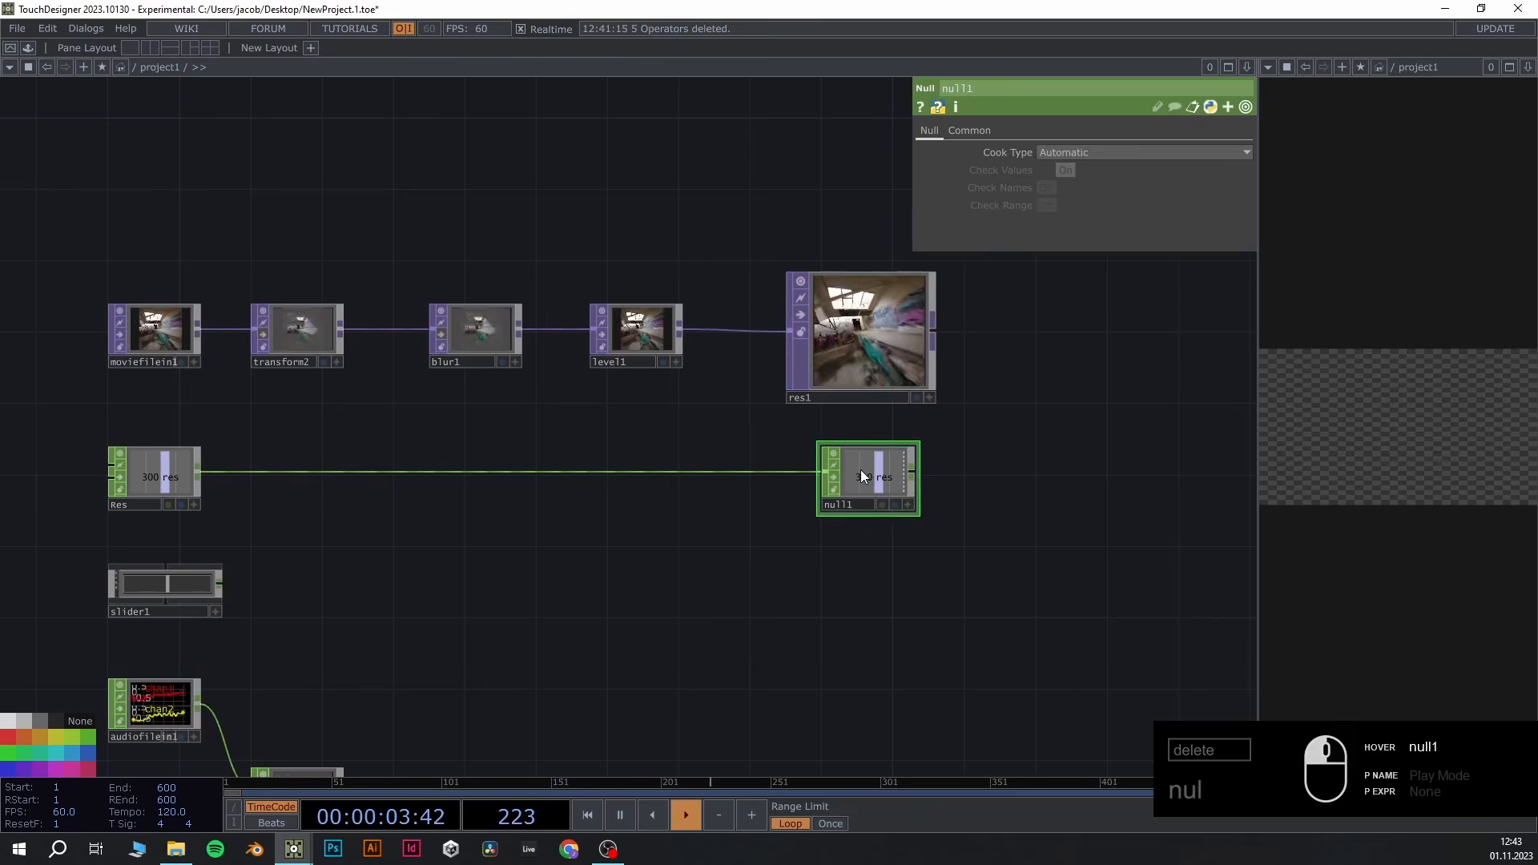
Activate the viewer of the Null CHOP beneath the Resolution node
scroll(769, 537, "up", 5)
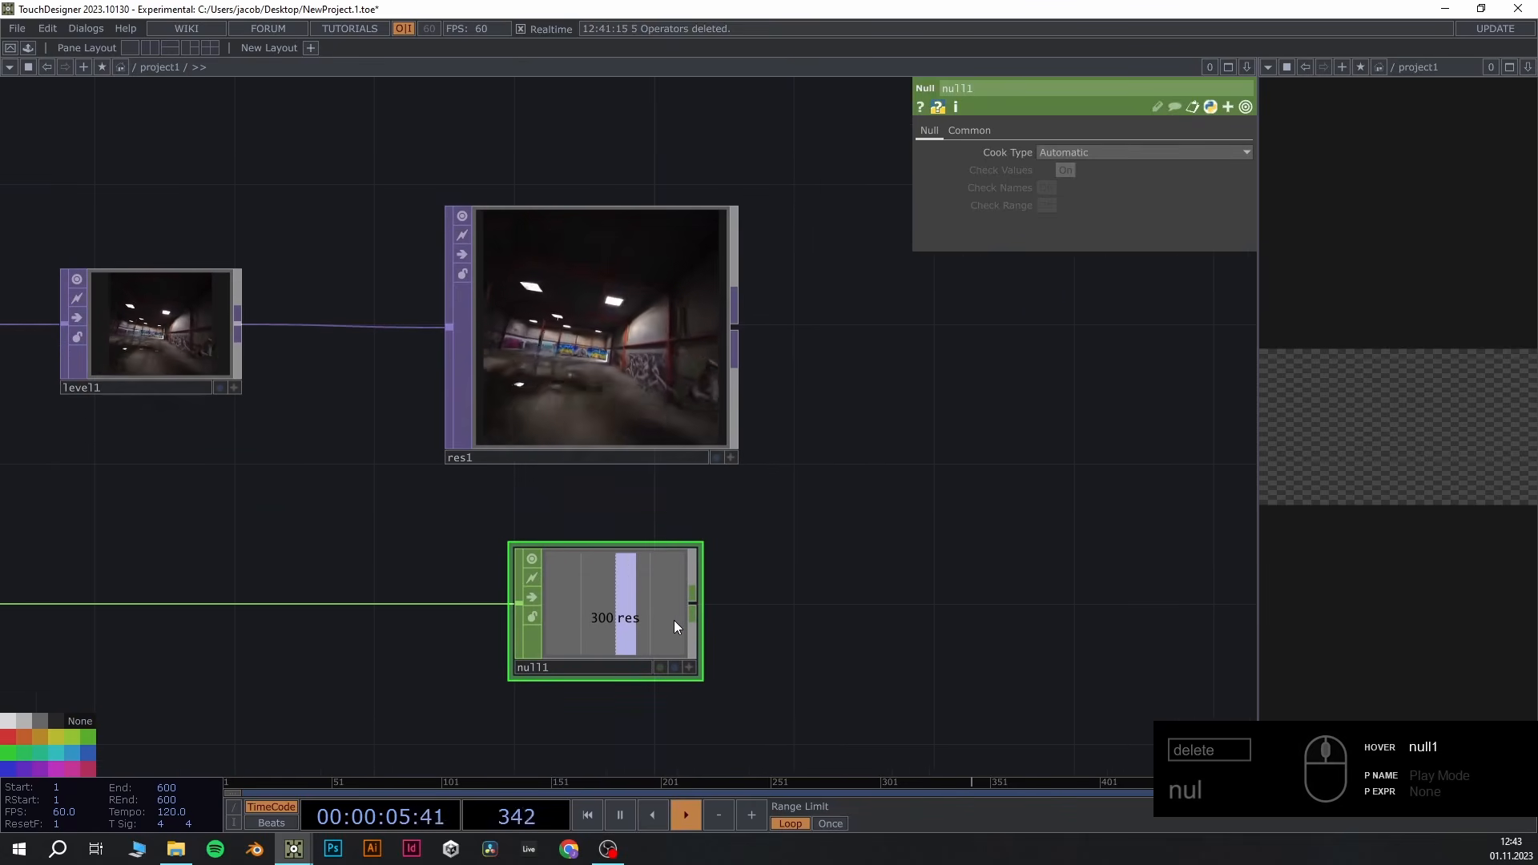
key("a")
key("a")
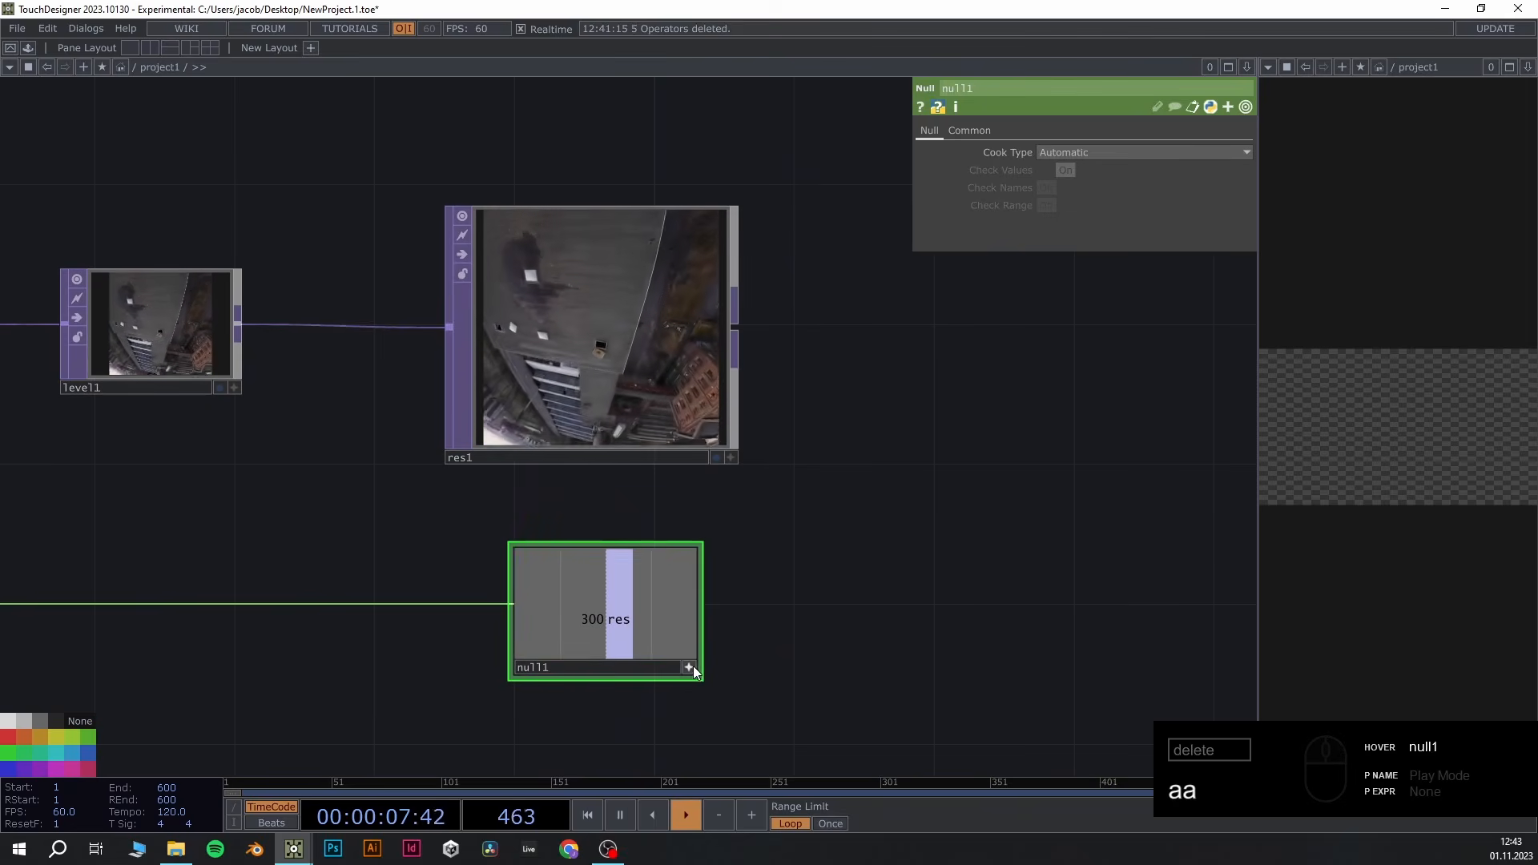
key("a")
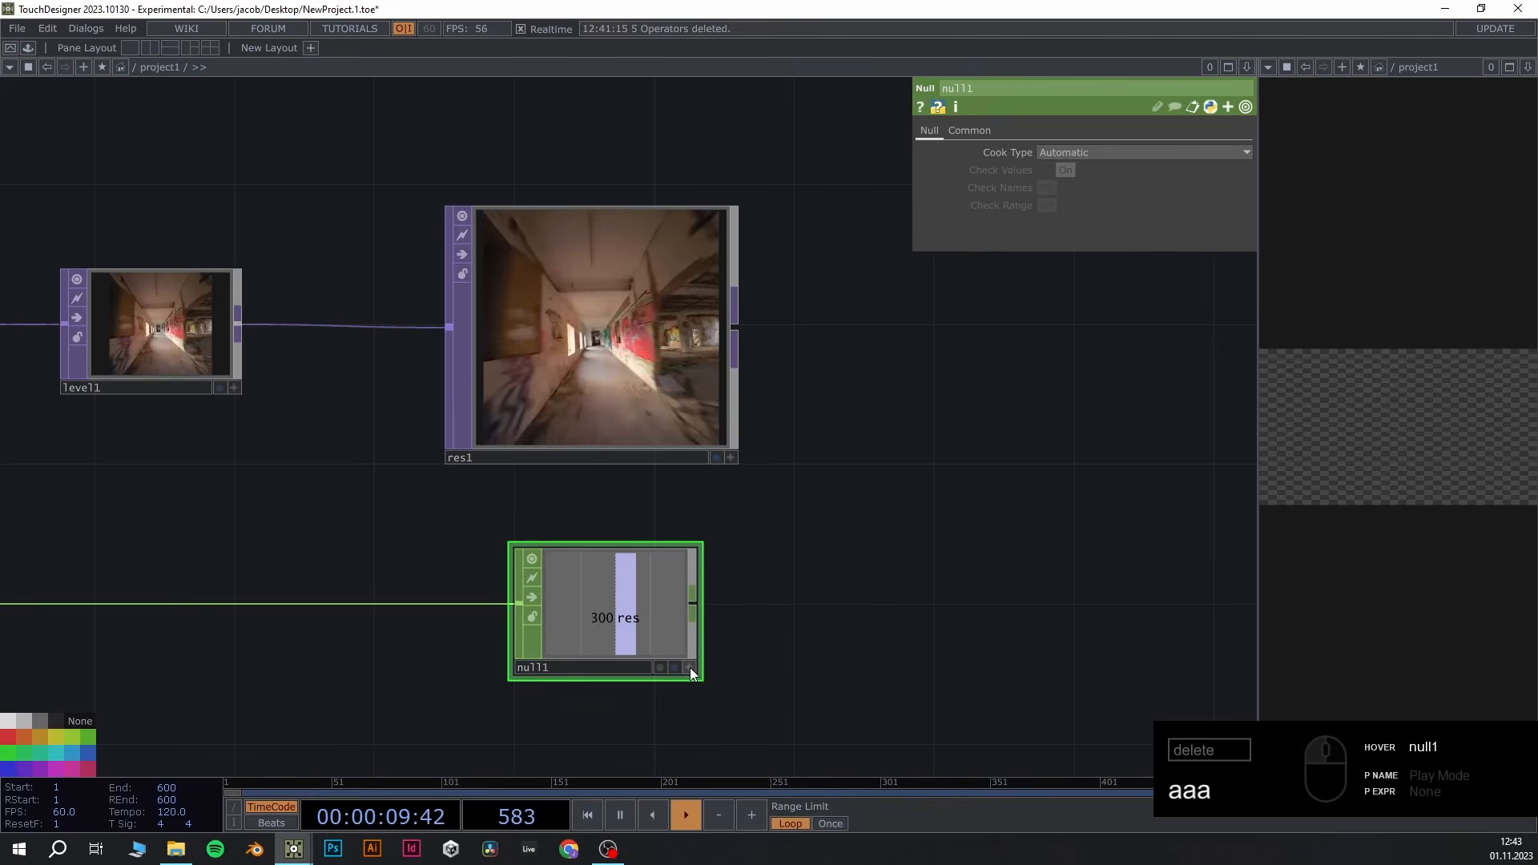
left_click(689, 667)
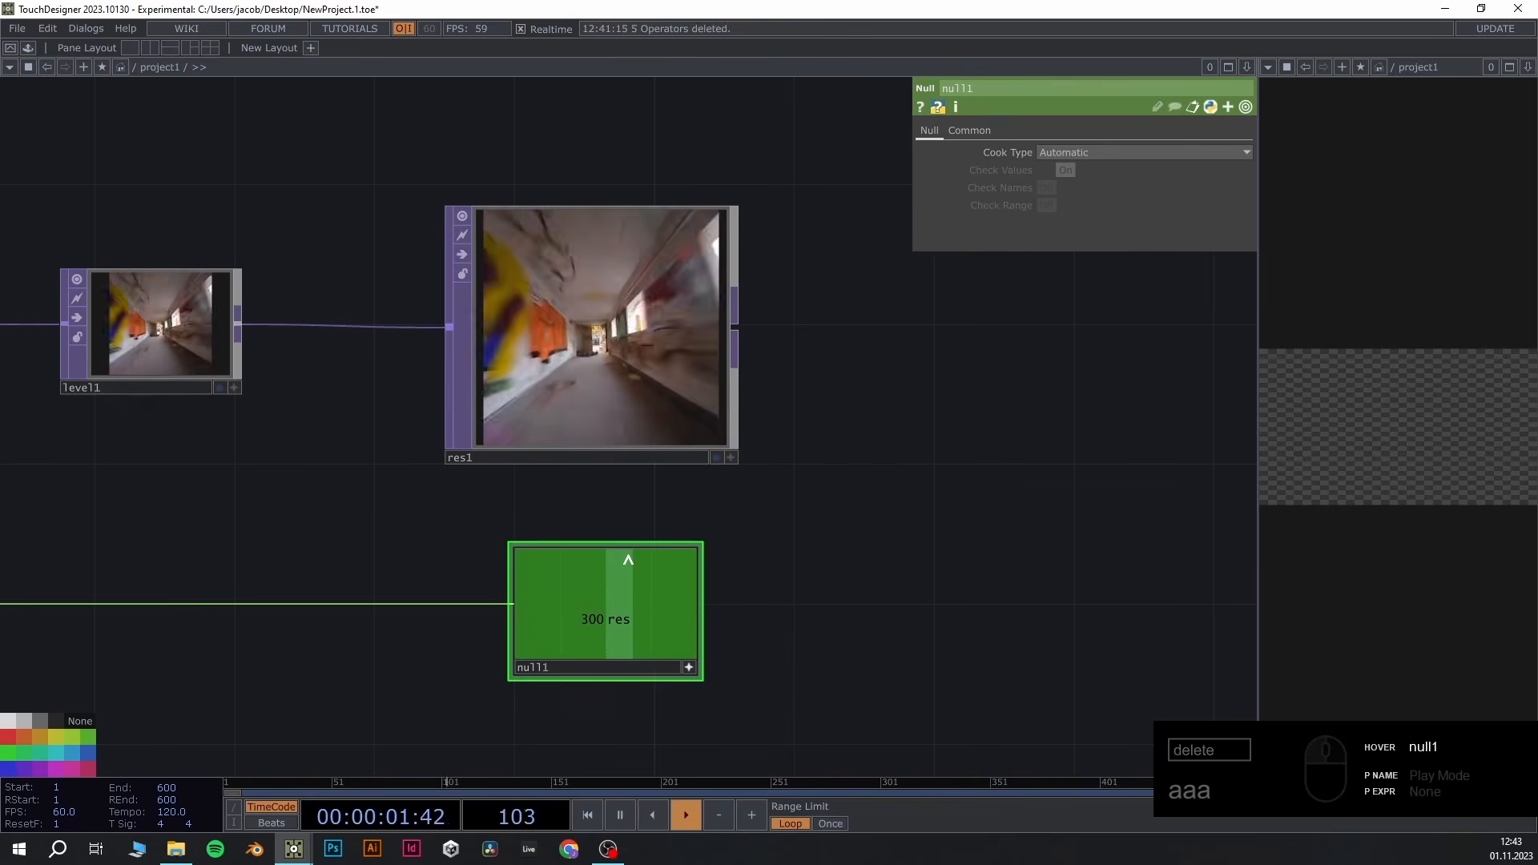
Set the Resolution node's output resolution to Custom Resolution and drive both resolution values with the Null's res channel
left_click(644, 376)
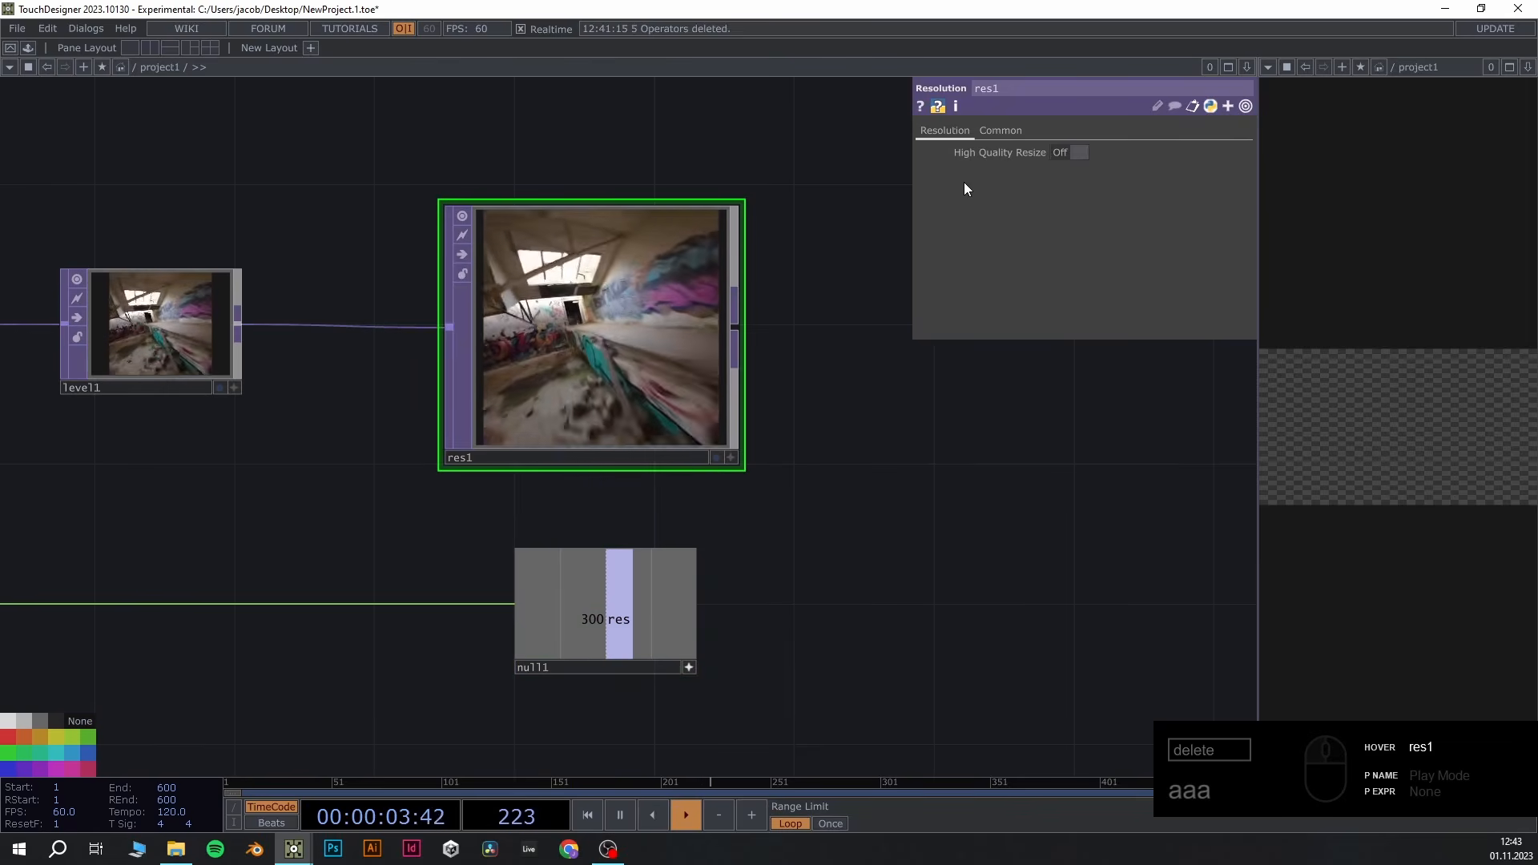
left_click(1003, 131)
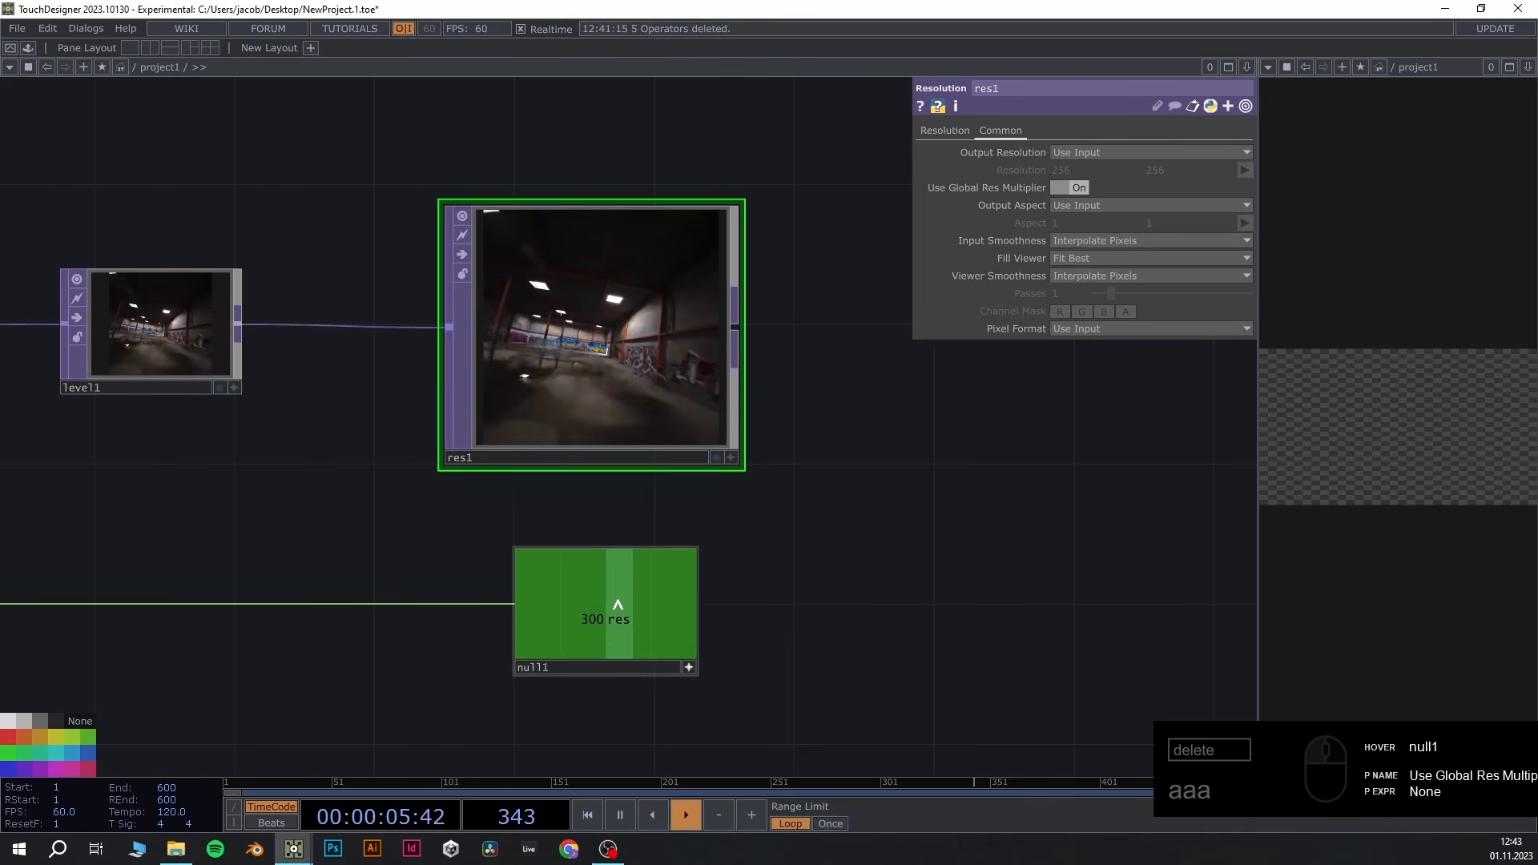
left_click_drag(618, 604, 1064, 175)
left_click(1094, 153)
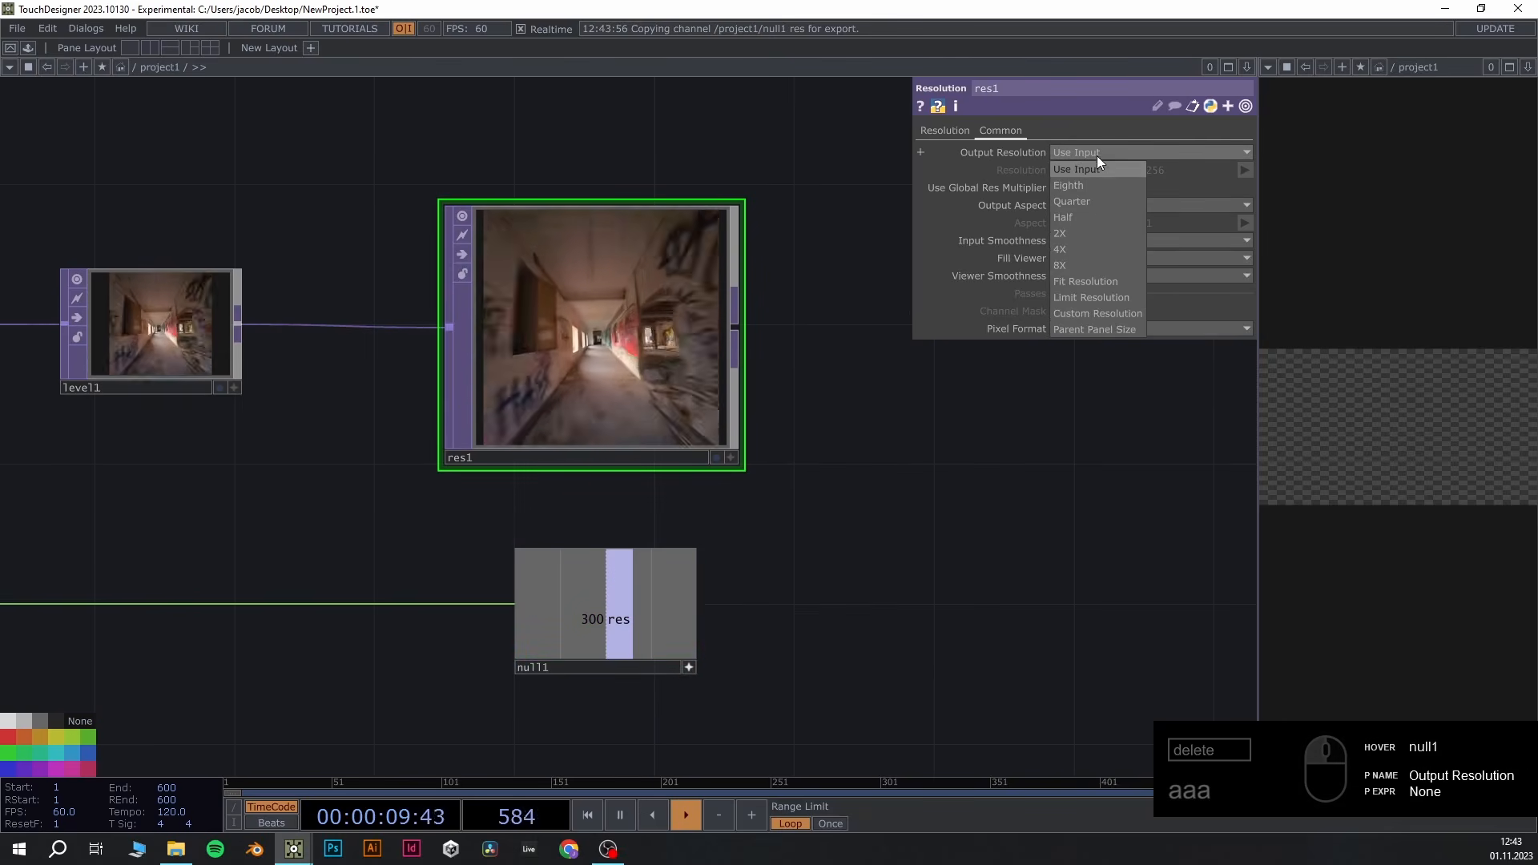
left_click(1108, 314)
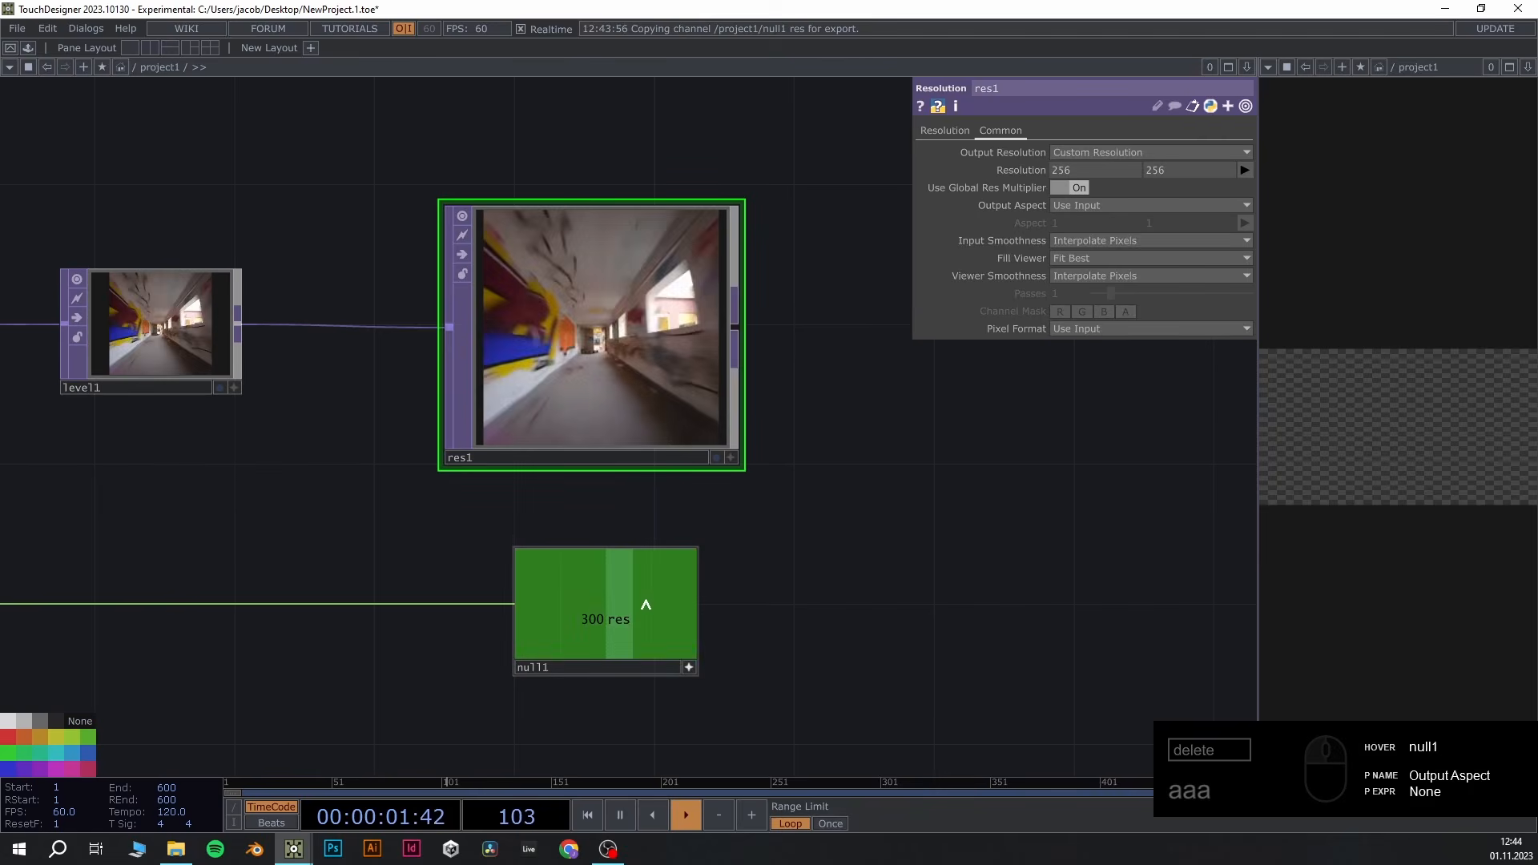
left_click_drag(642, 601, 1016, 169)
left_click(1030, 163)
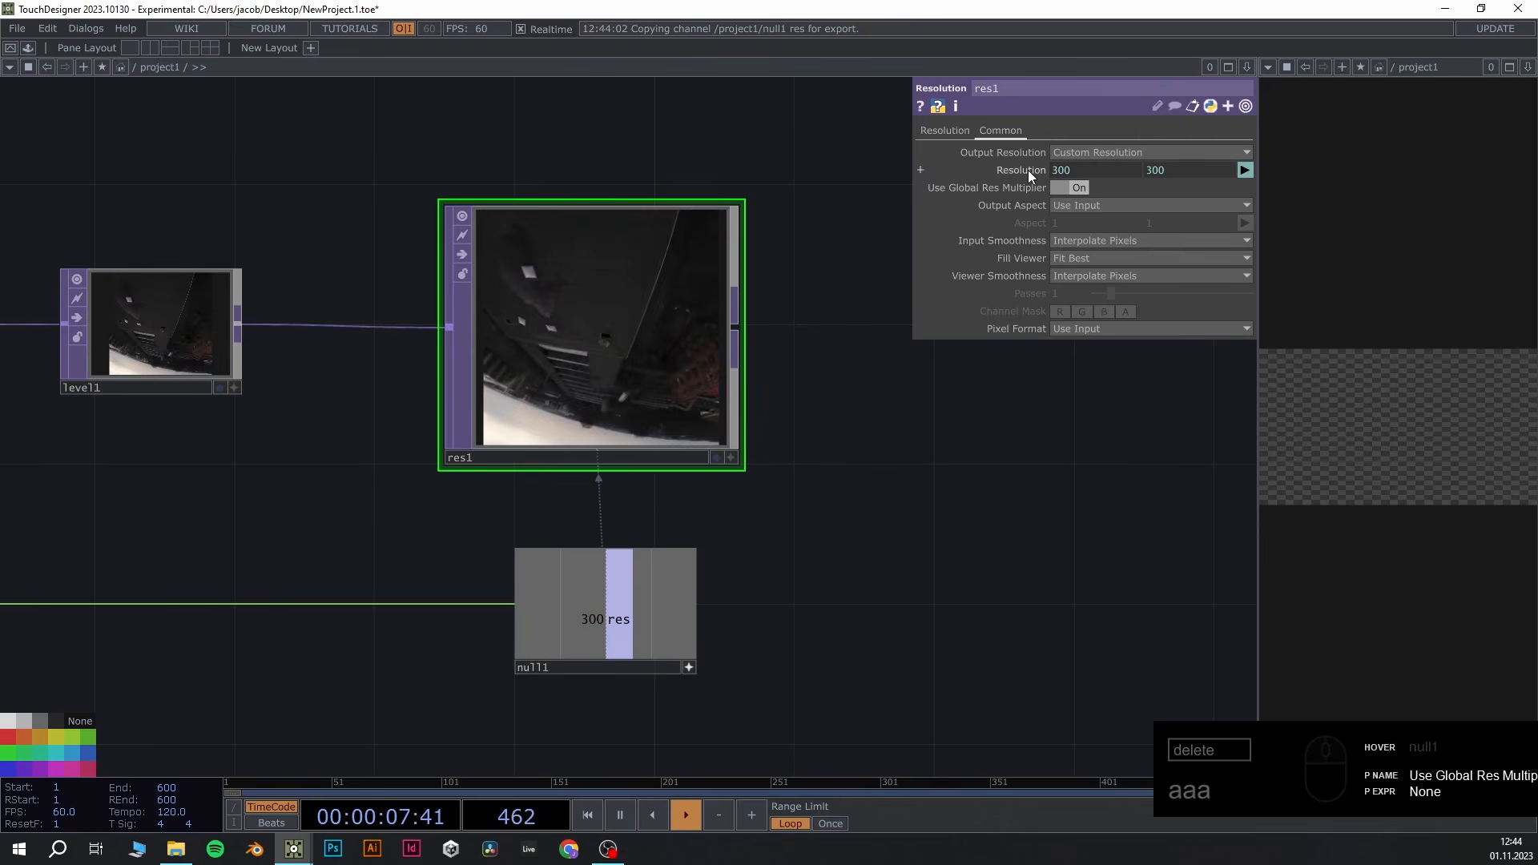
Try a slightly different value on the Res Constant's res channel, and set it back to 300
scroll(807, 584, "down", 4)
left_click_drag(213, 629, 424, 609)
left_click(213, 582)
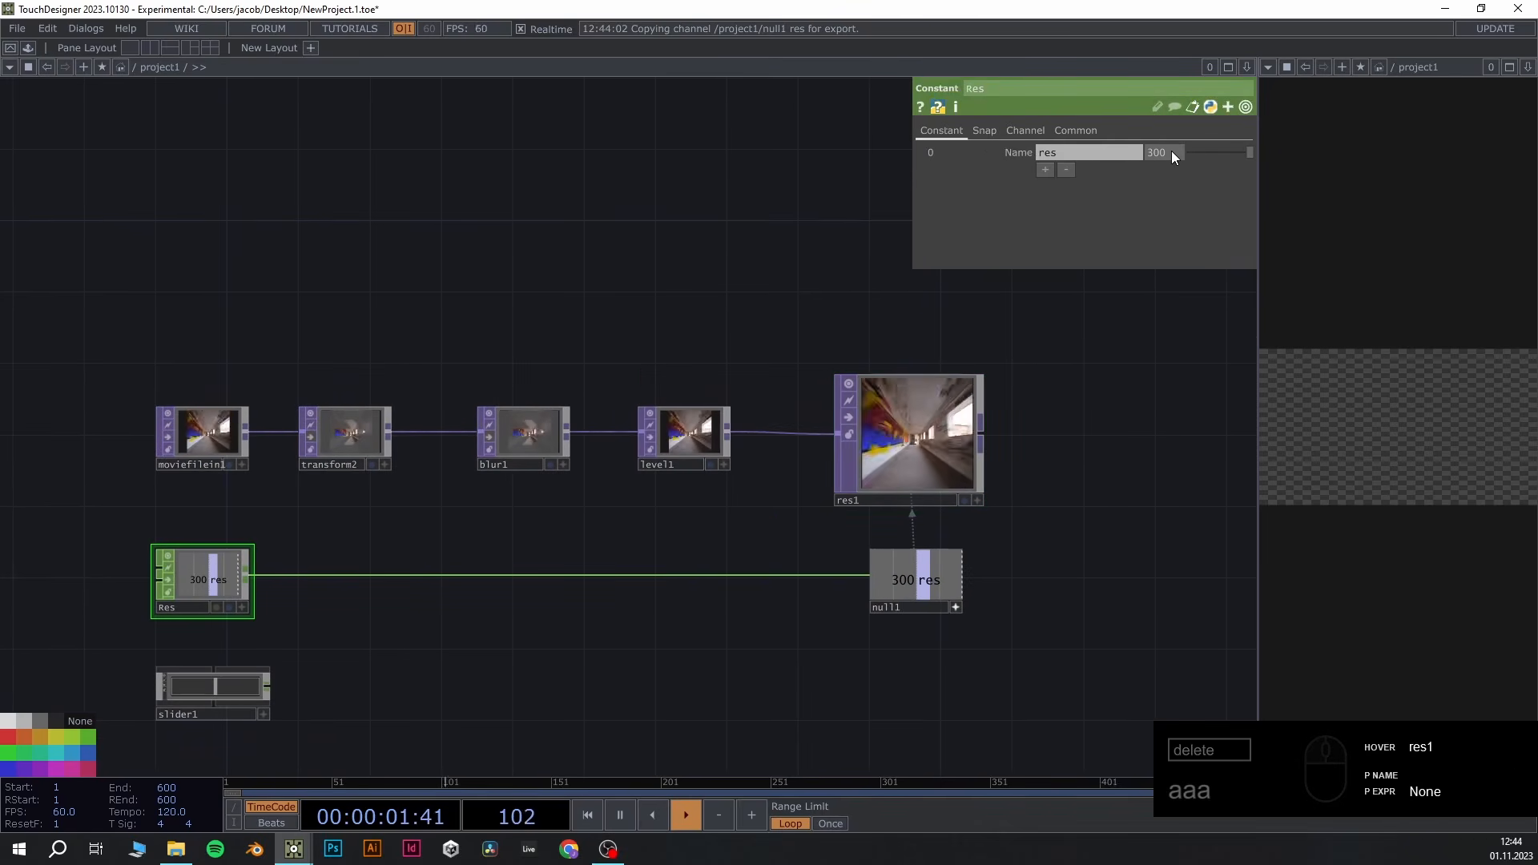
mouse_move(1171, 152)
middle_mouse_down()
mouse_move(1177, 130)
mouse_move(1147, 132)
mouse_move(1176, 132)
middle_mouse_up()
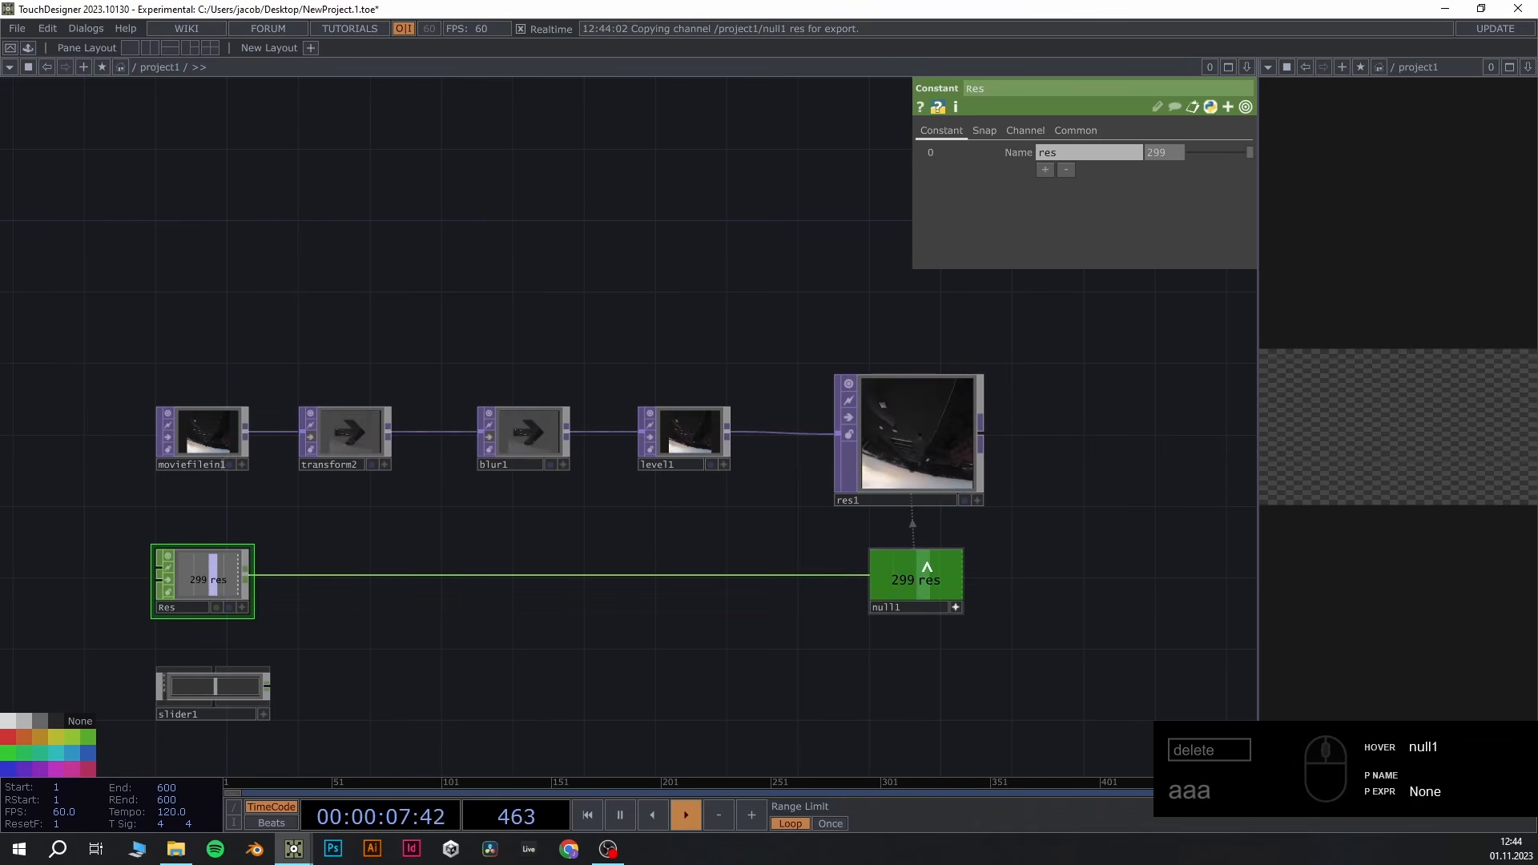
left_click_drag(1152, 152, 1104, 146)
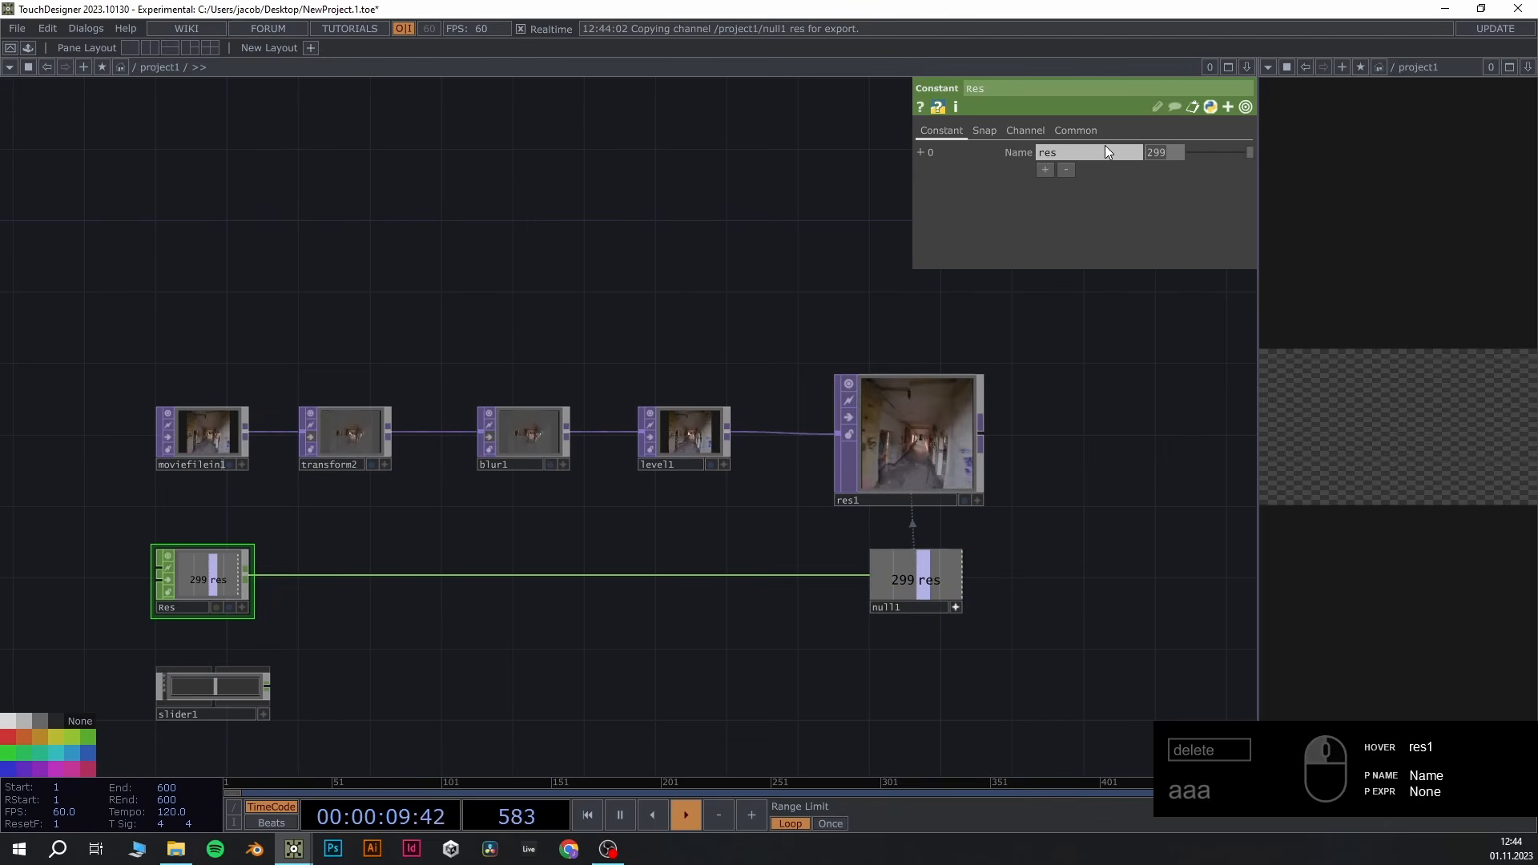
type("300")
key("Return")
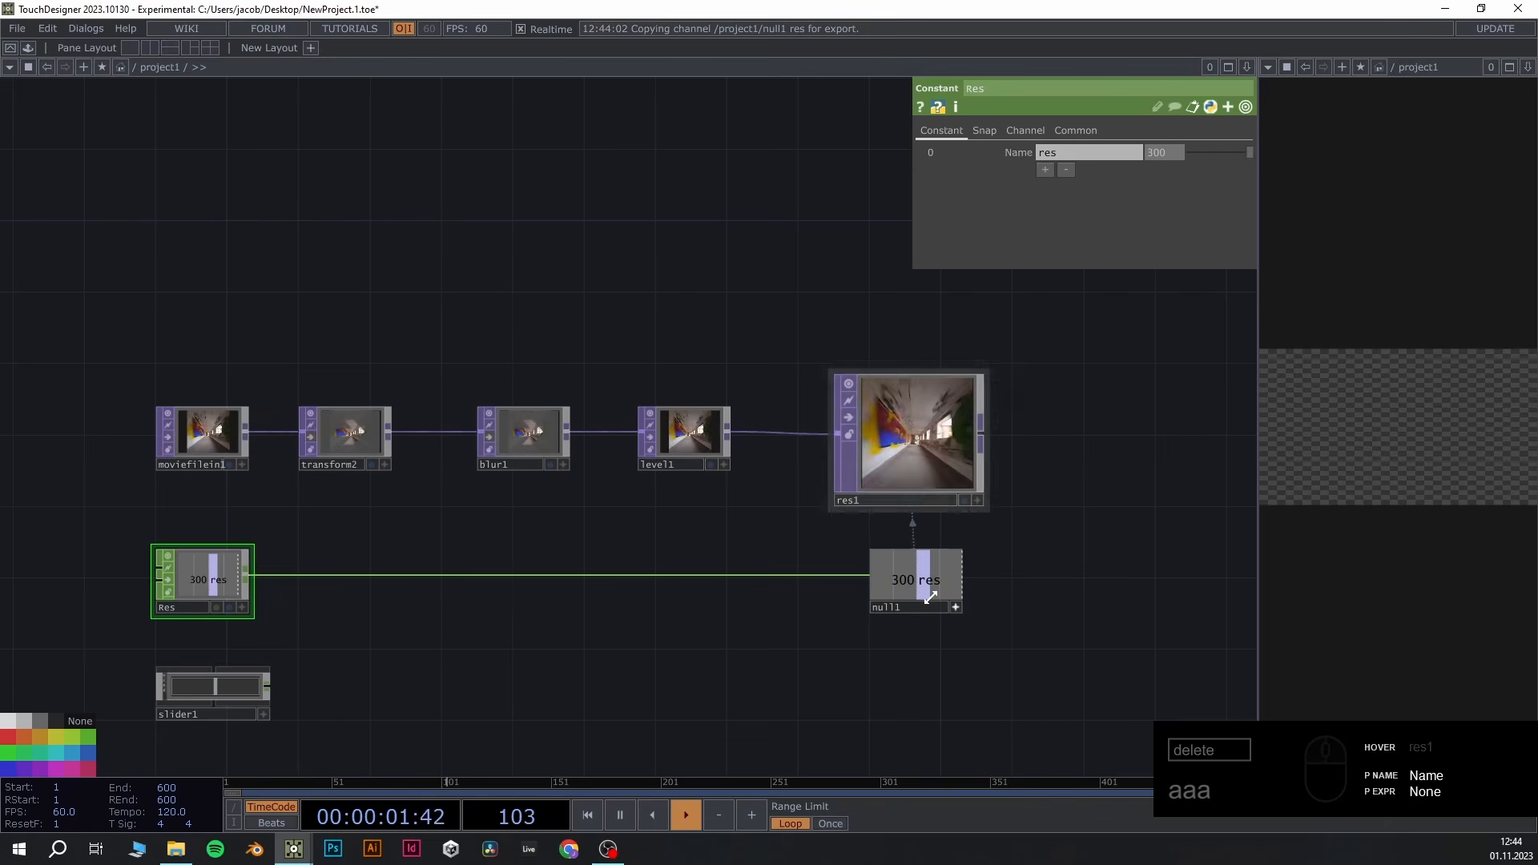
Deactivate the viewer of the Null CHOP beneath the Resolution node
scroll(973, 604, "up", 4)
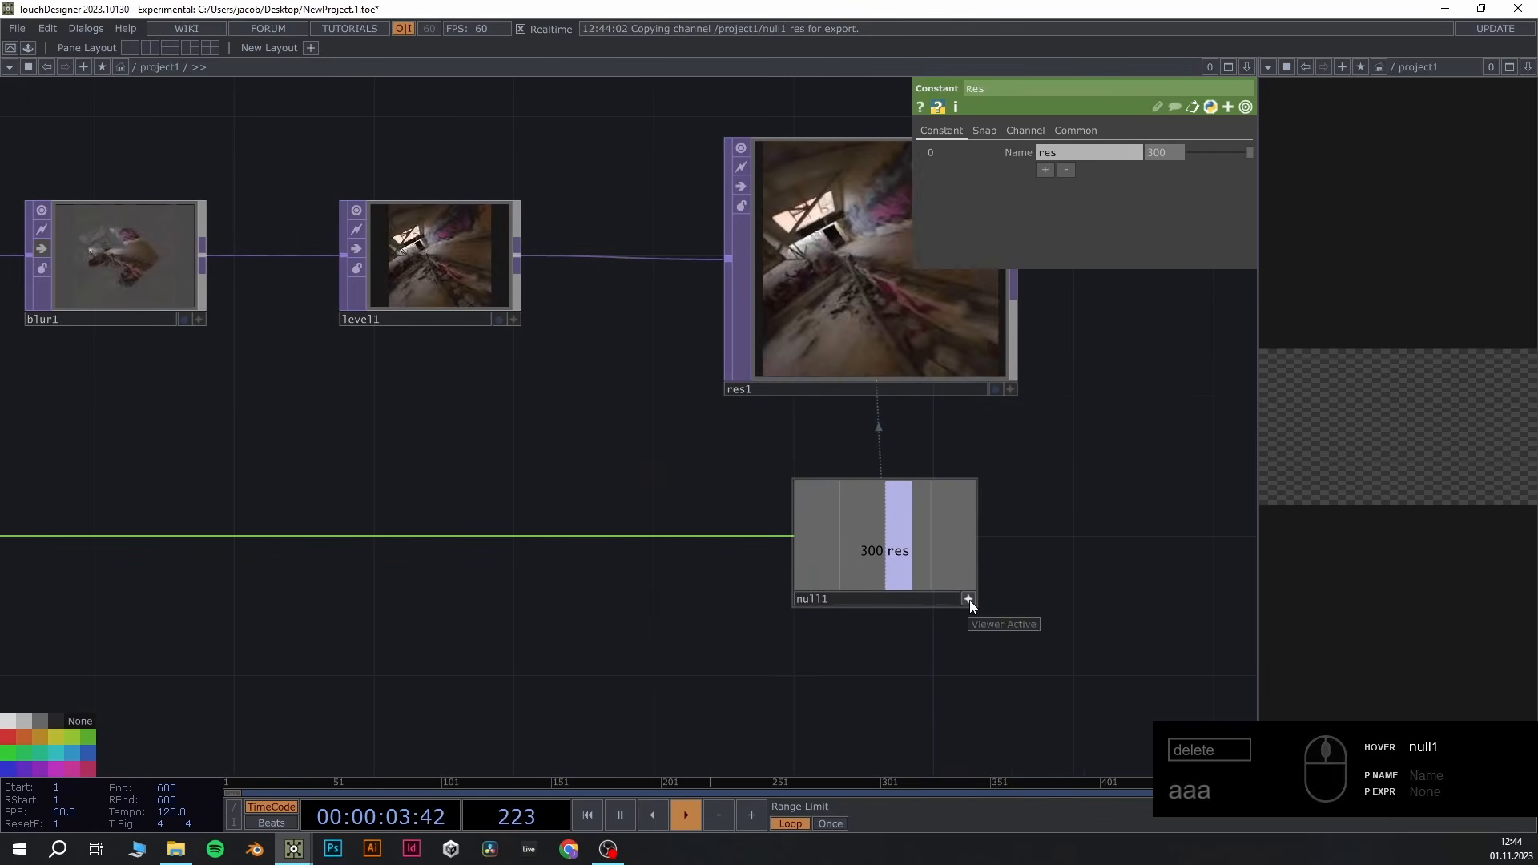
scroll(849, 520, "down", 4)
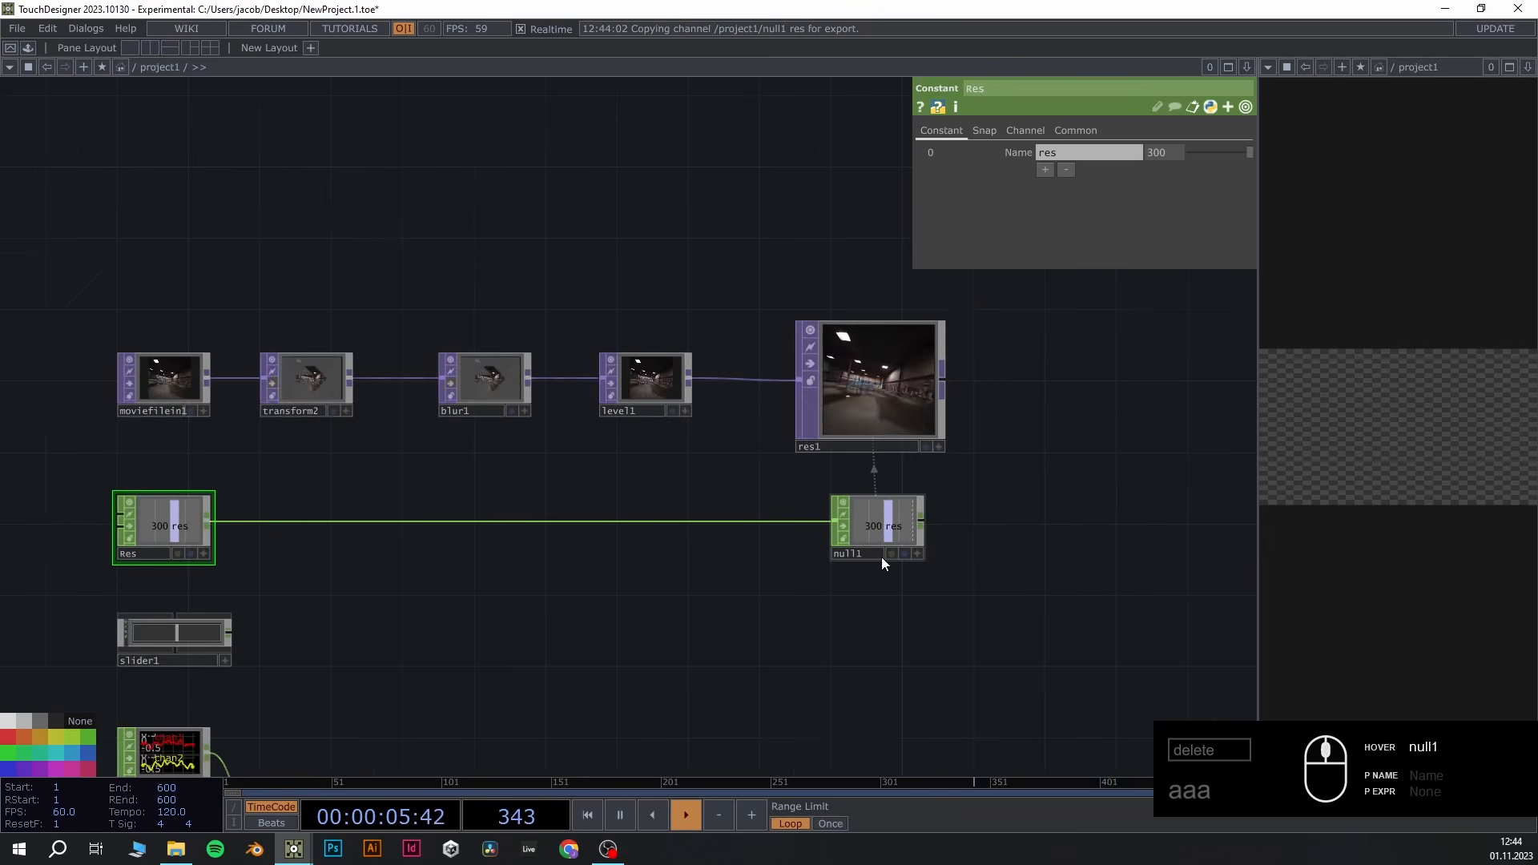
left_click_drag(913, 635, 913, 592)
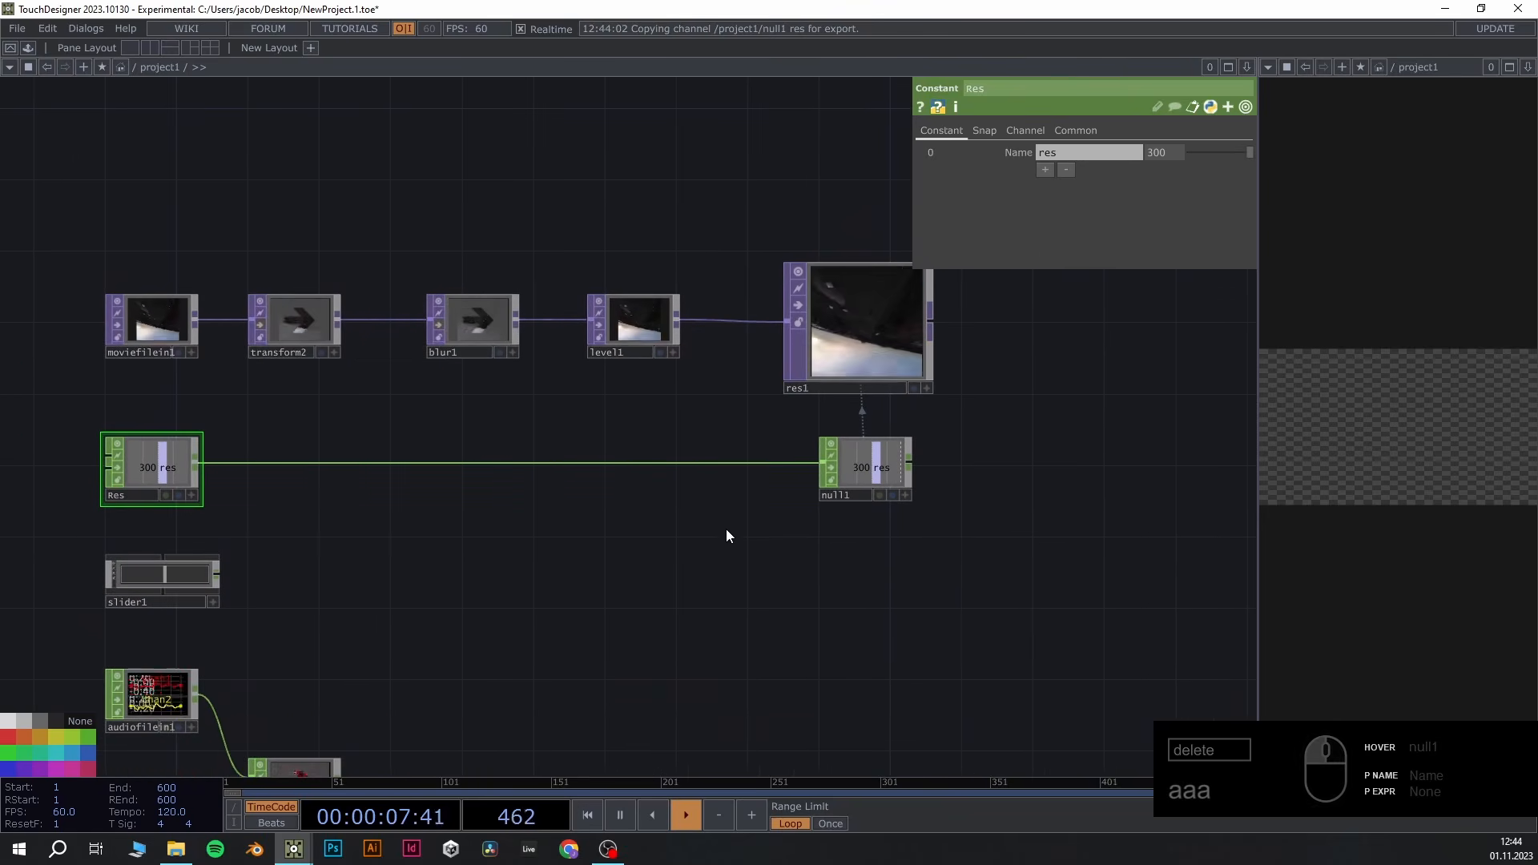
Select all nodes in the network and try switching their viewers off and back on
scroll(729, 553, "down", 5)
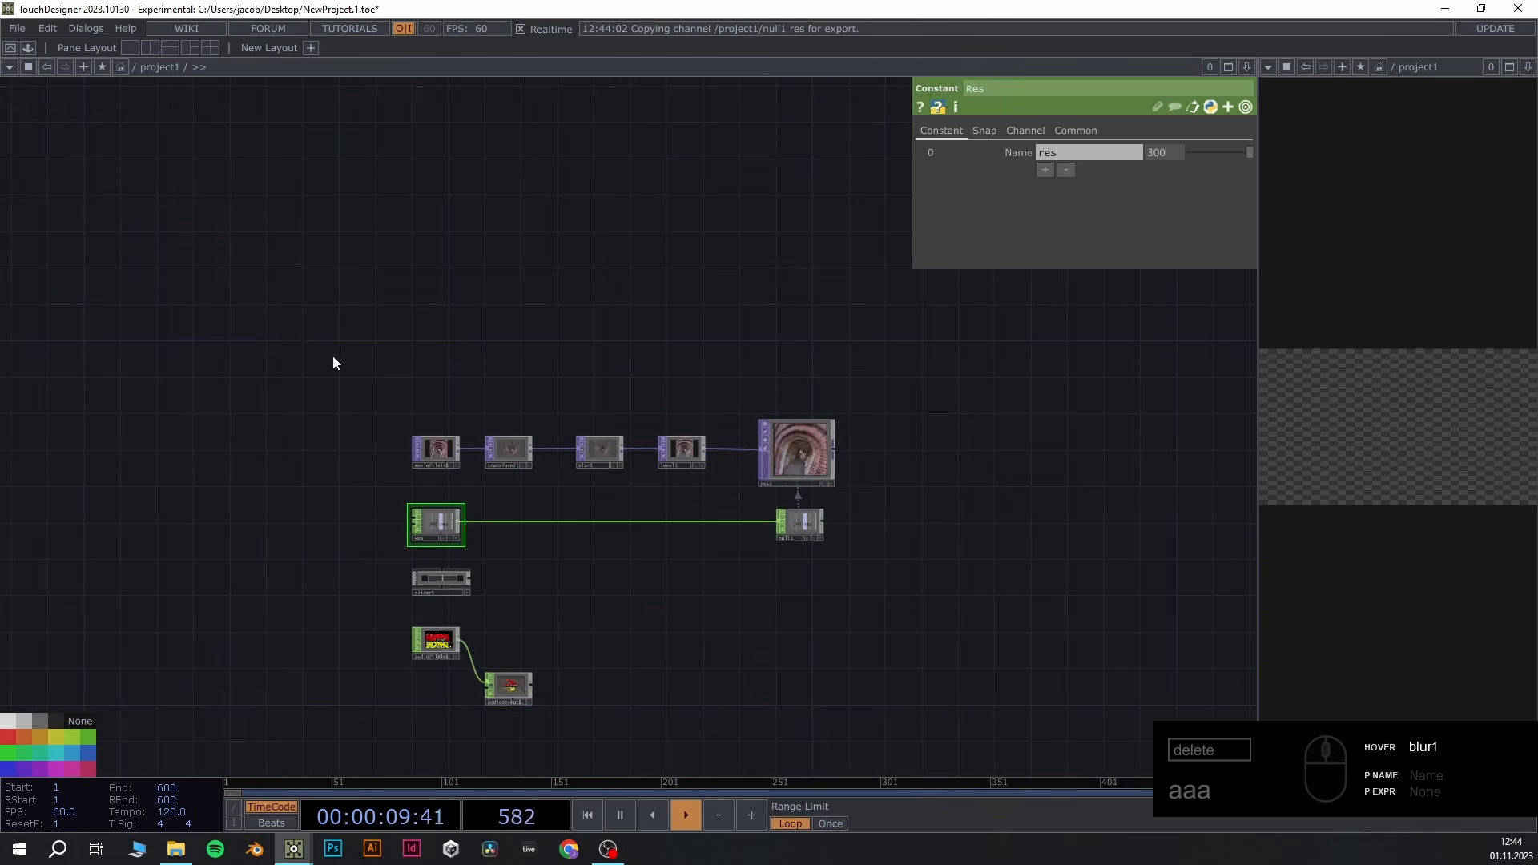
left_click_drag(323, 350, 977, 734)
scroll(821, 432, "up", 5)
scroll(818, 433, "up", 2)
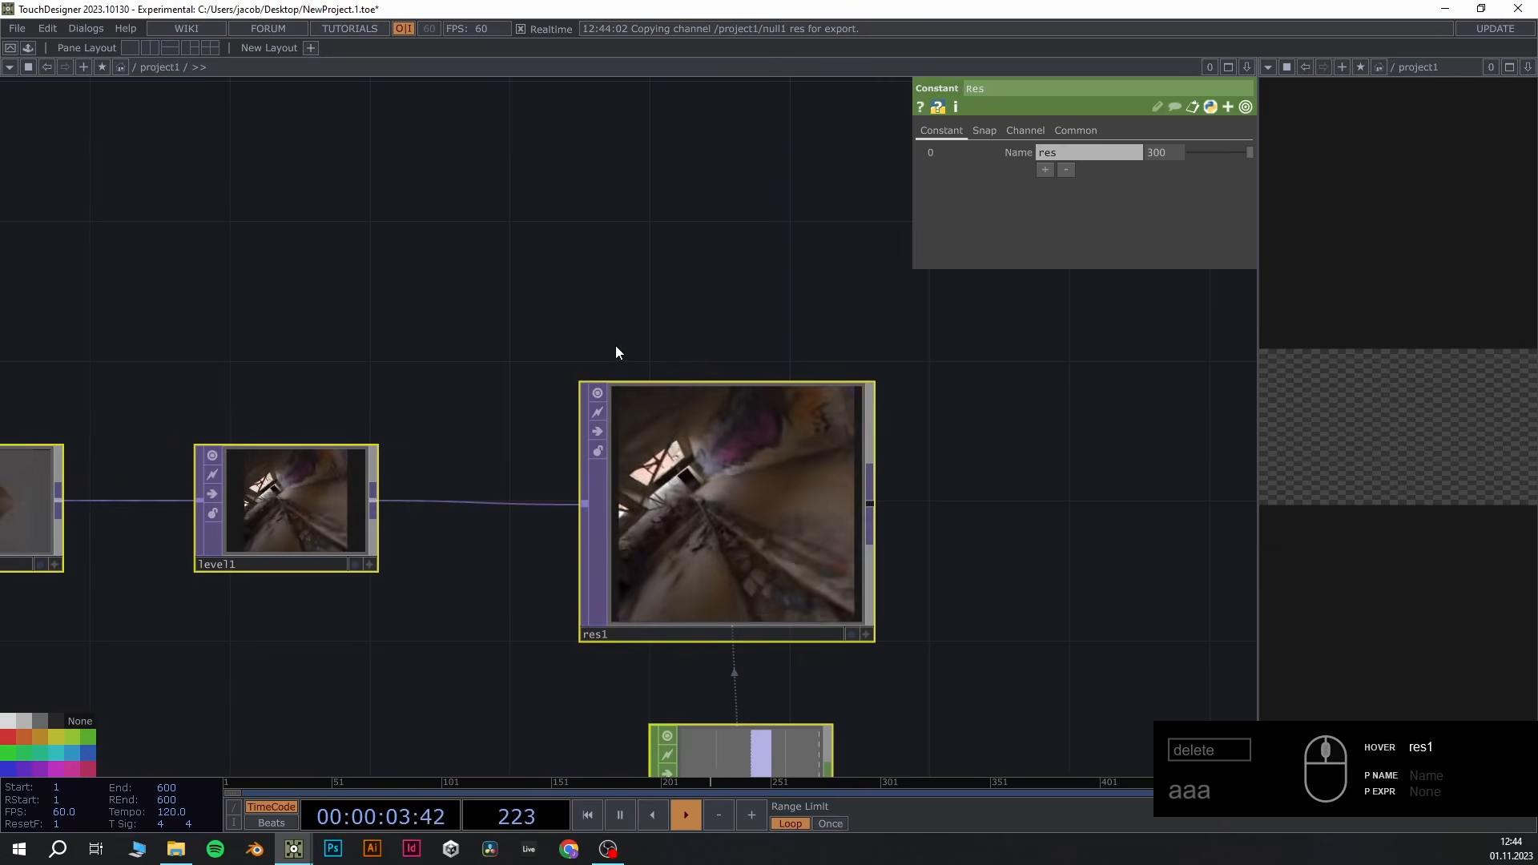
left_click(597, 393)
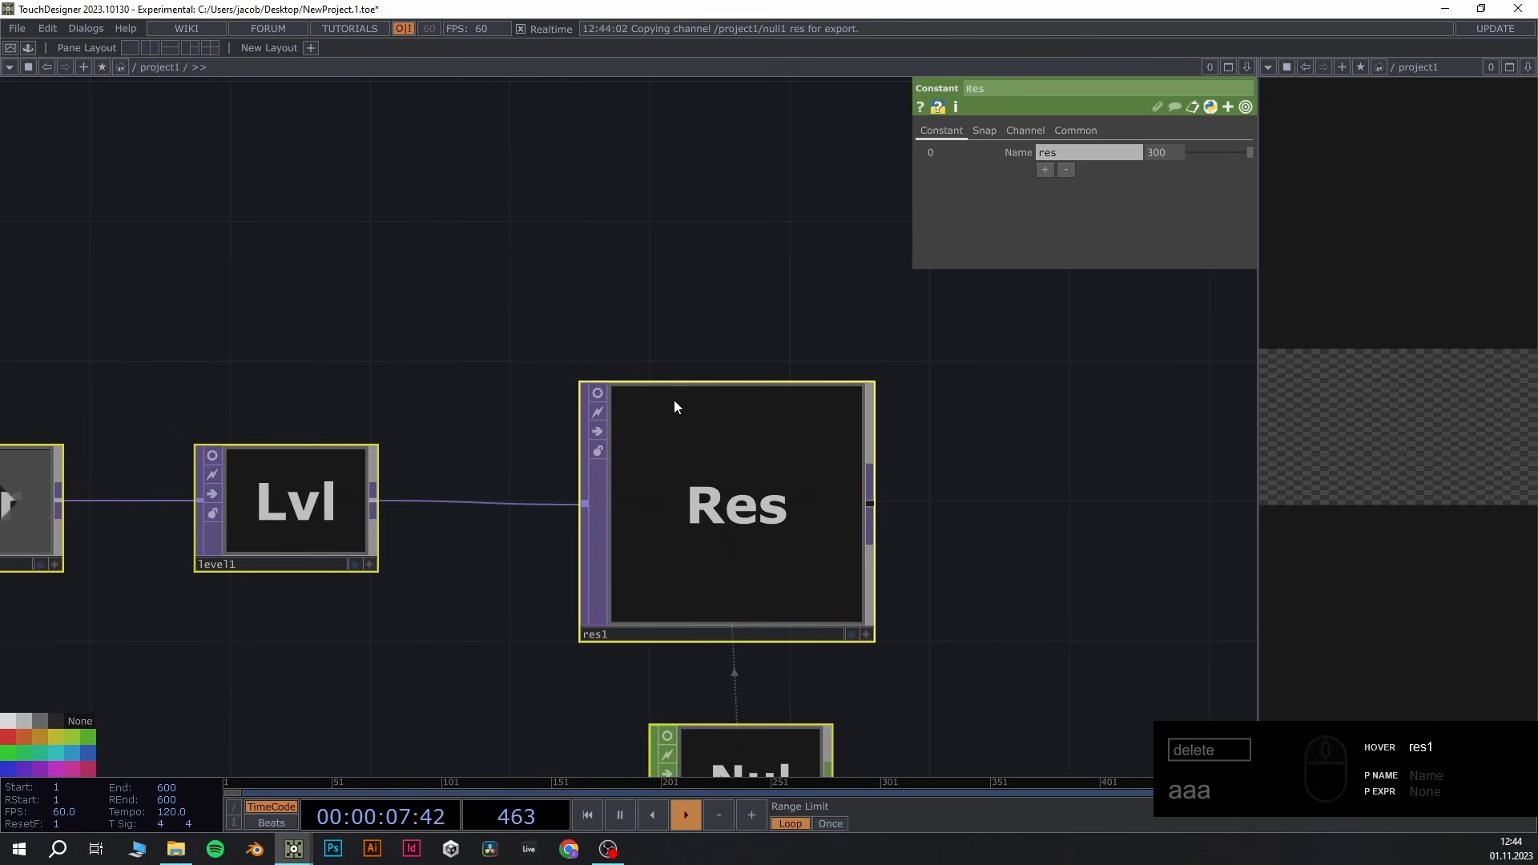
scroll(676, 415, "down", 4)
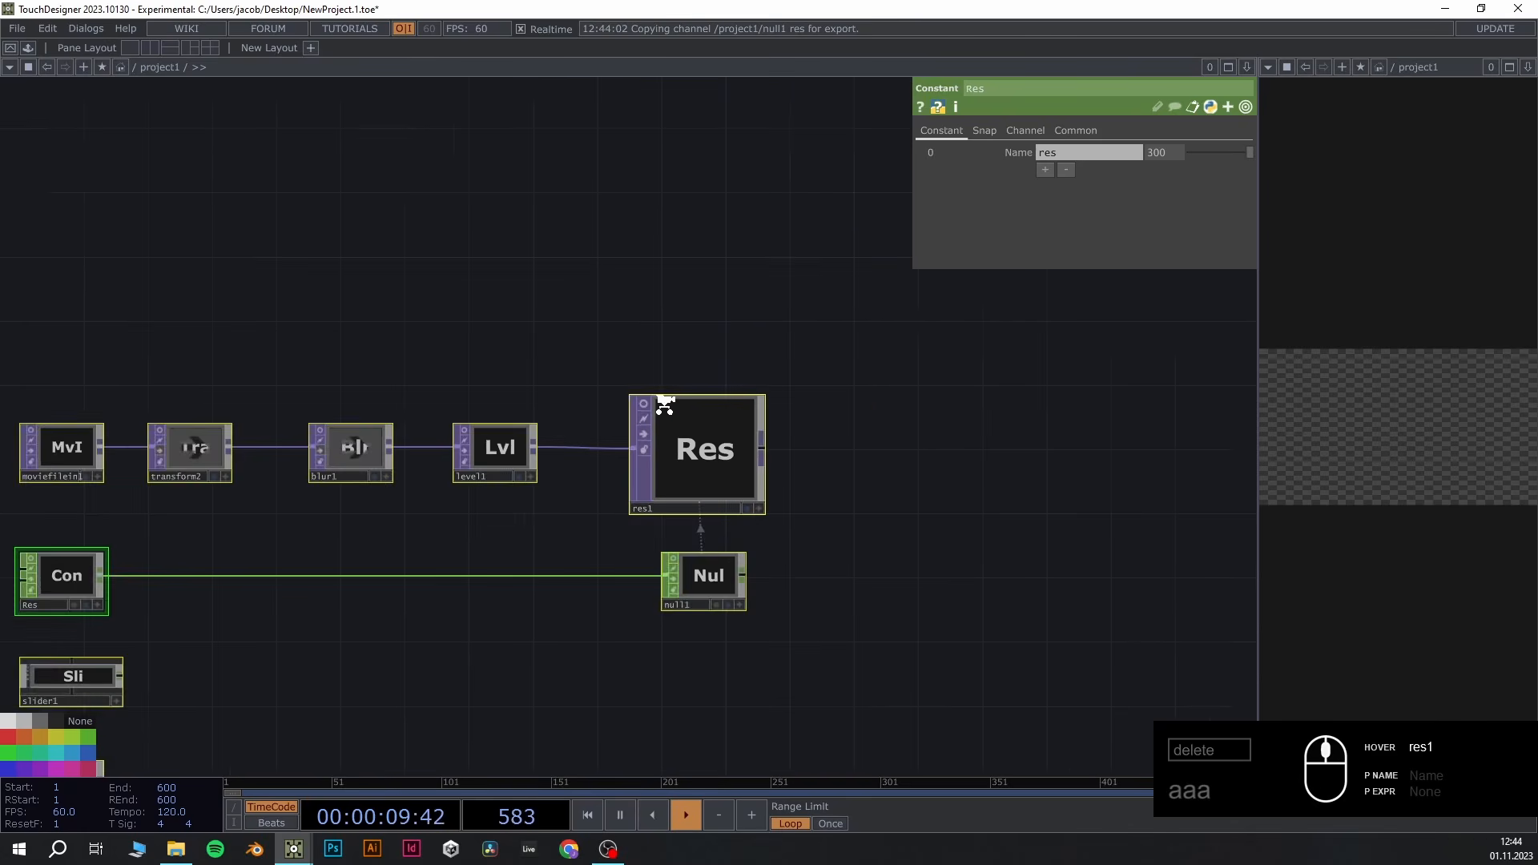
left_click(650, 405)
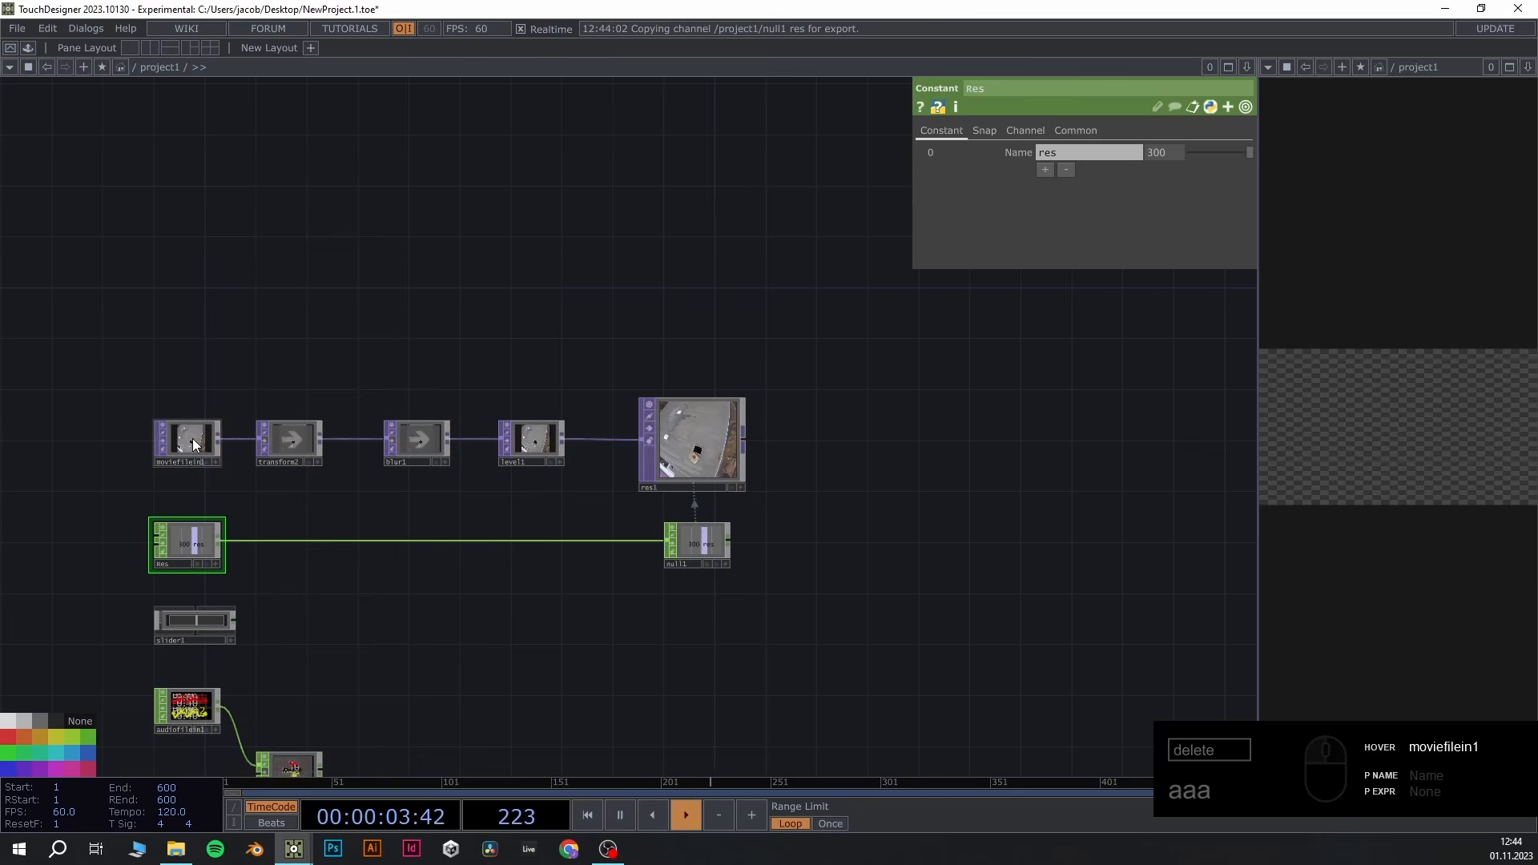
Connect an HSV Adjust TOP after the Resolution node
scroll(209, 456, "up", 2)
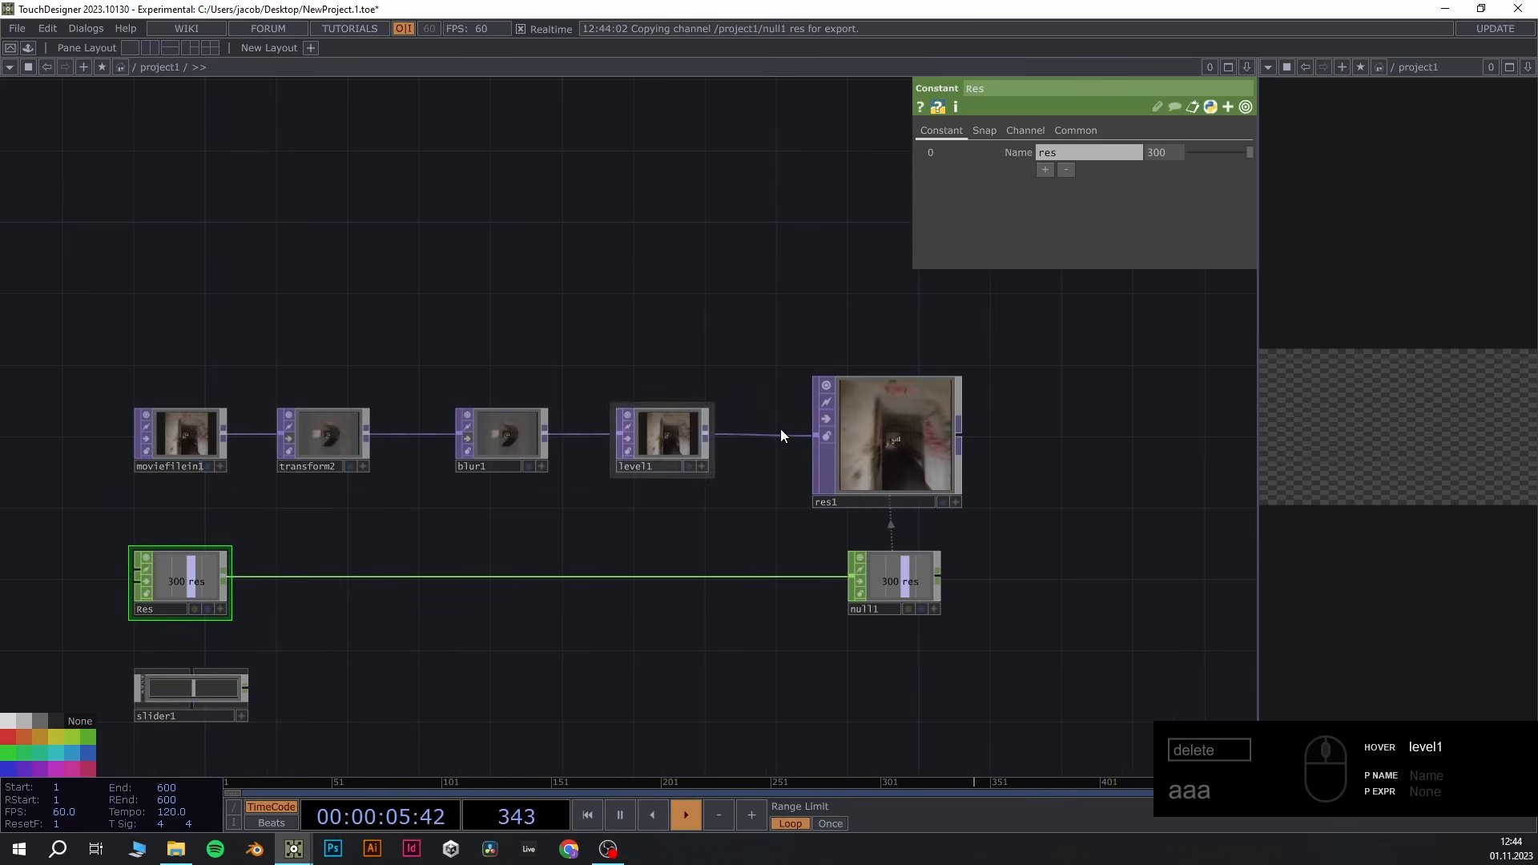
scroll(1006, 617, "down", 2)
left_click_drag(1006, 618, 911, 536)
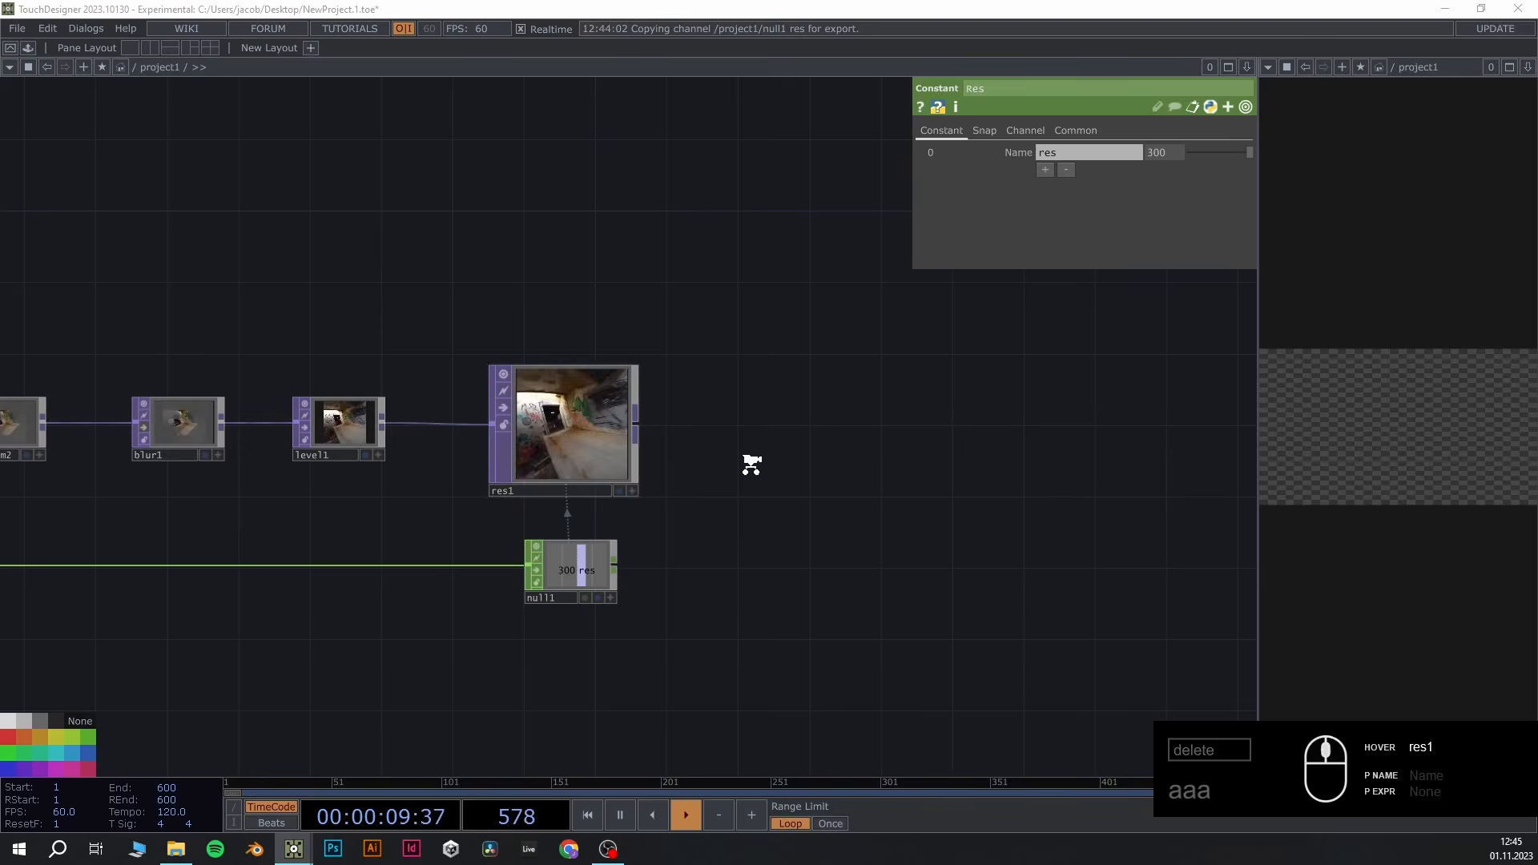
scroll(705, 449, "up", 3)
left_click_drag(655, 432, 511, 387)
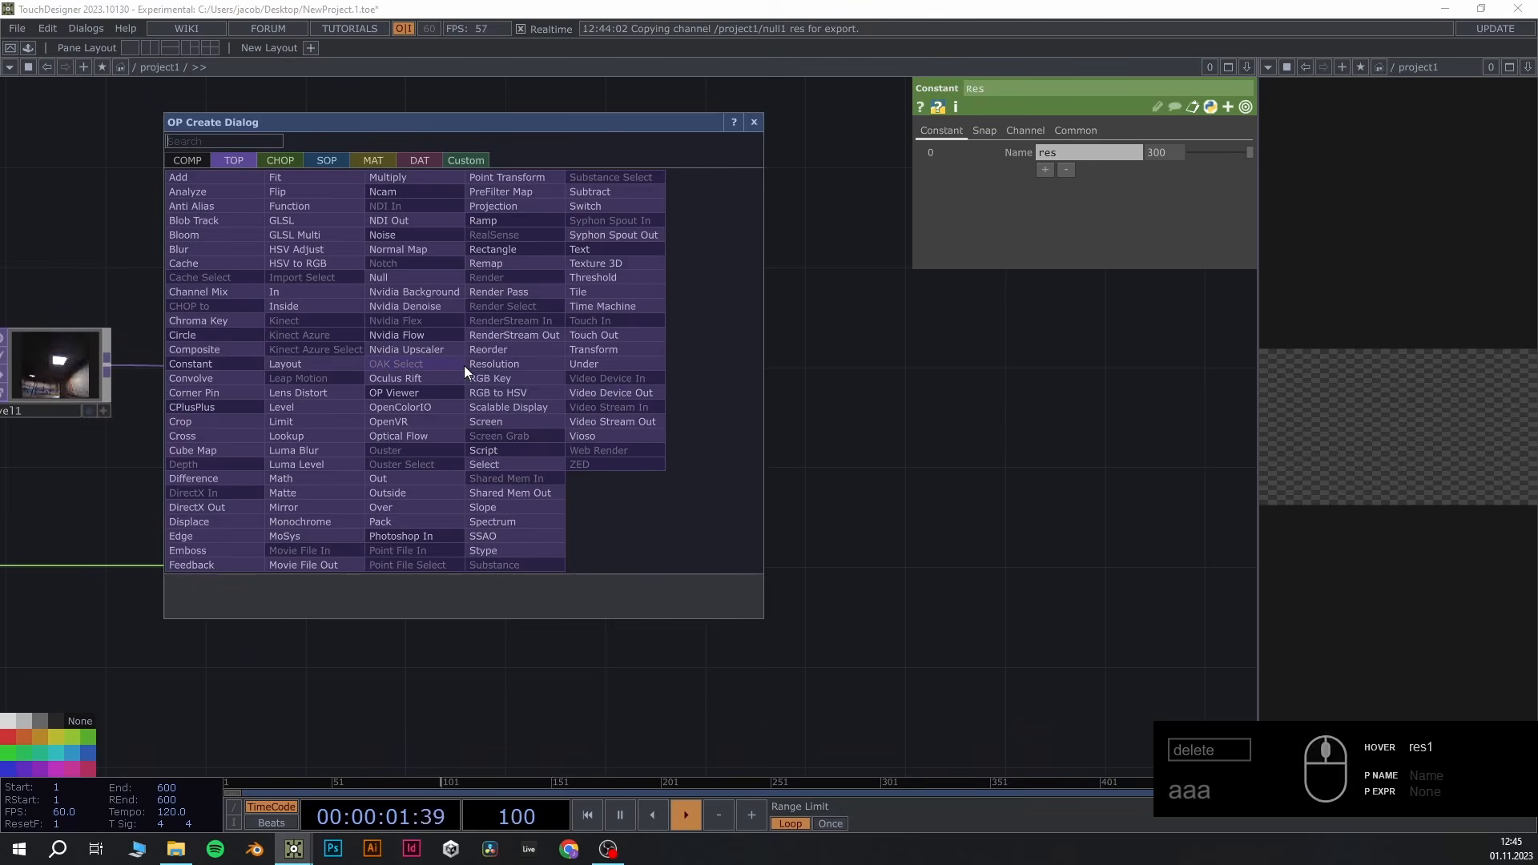
right_click(464, 365)
type("hsv")
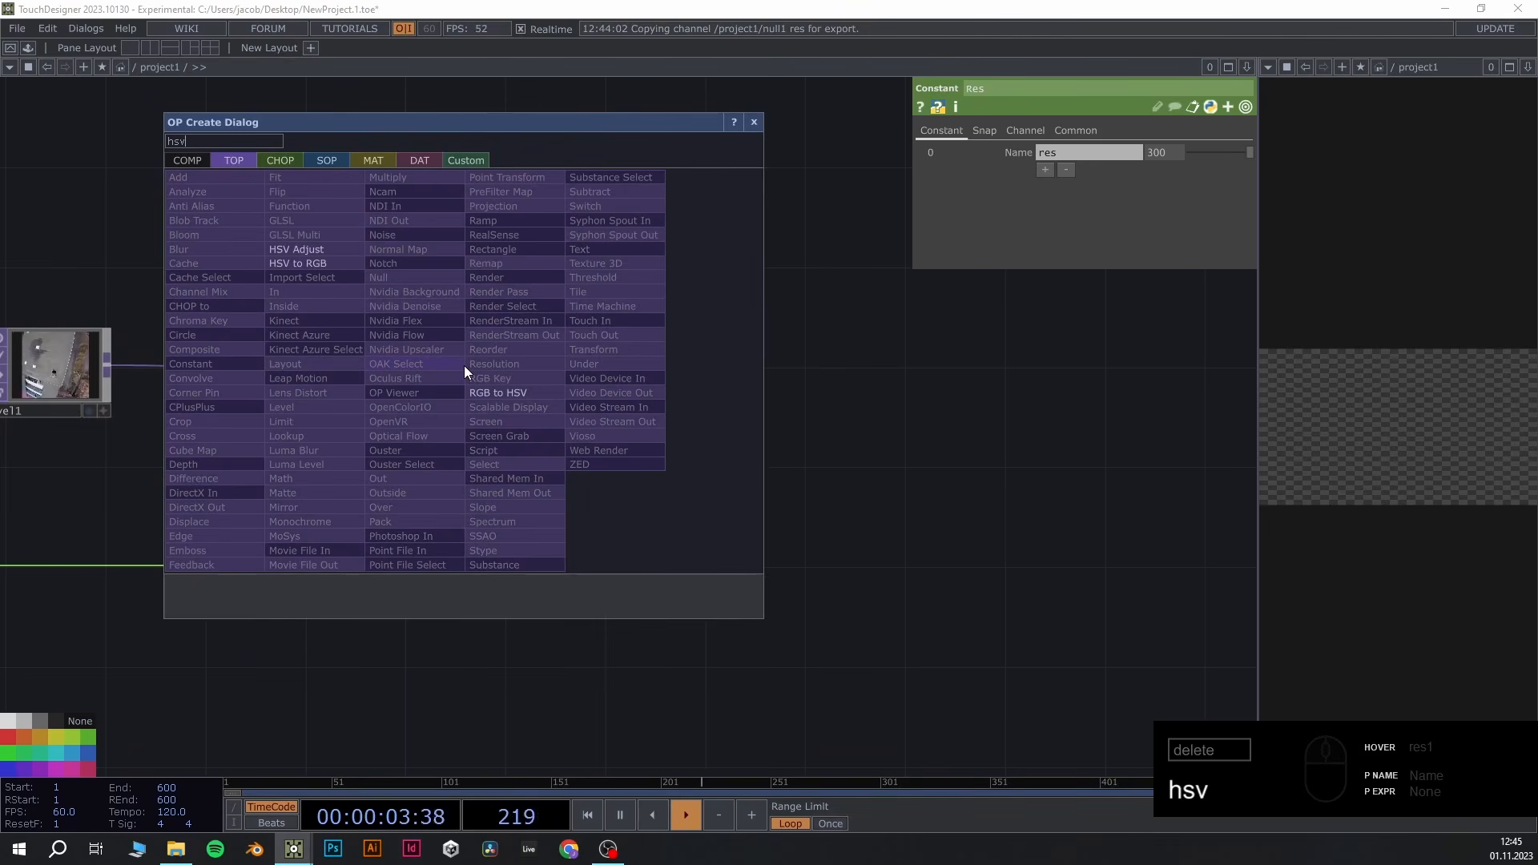
left_click(334, 245)
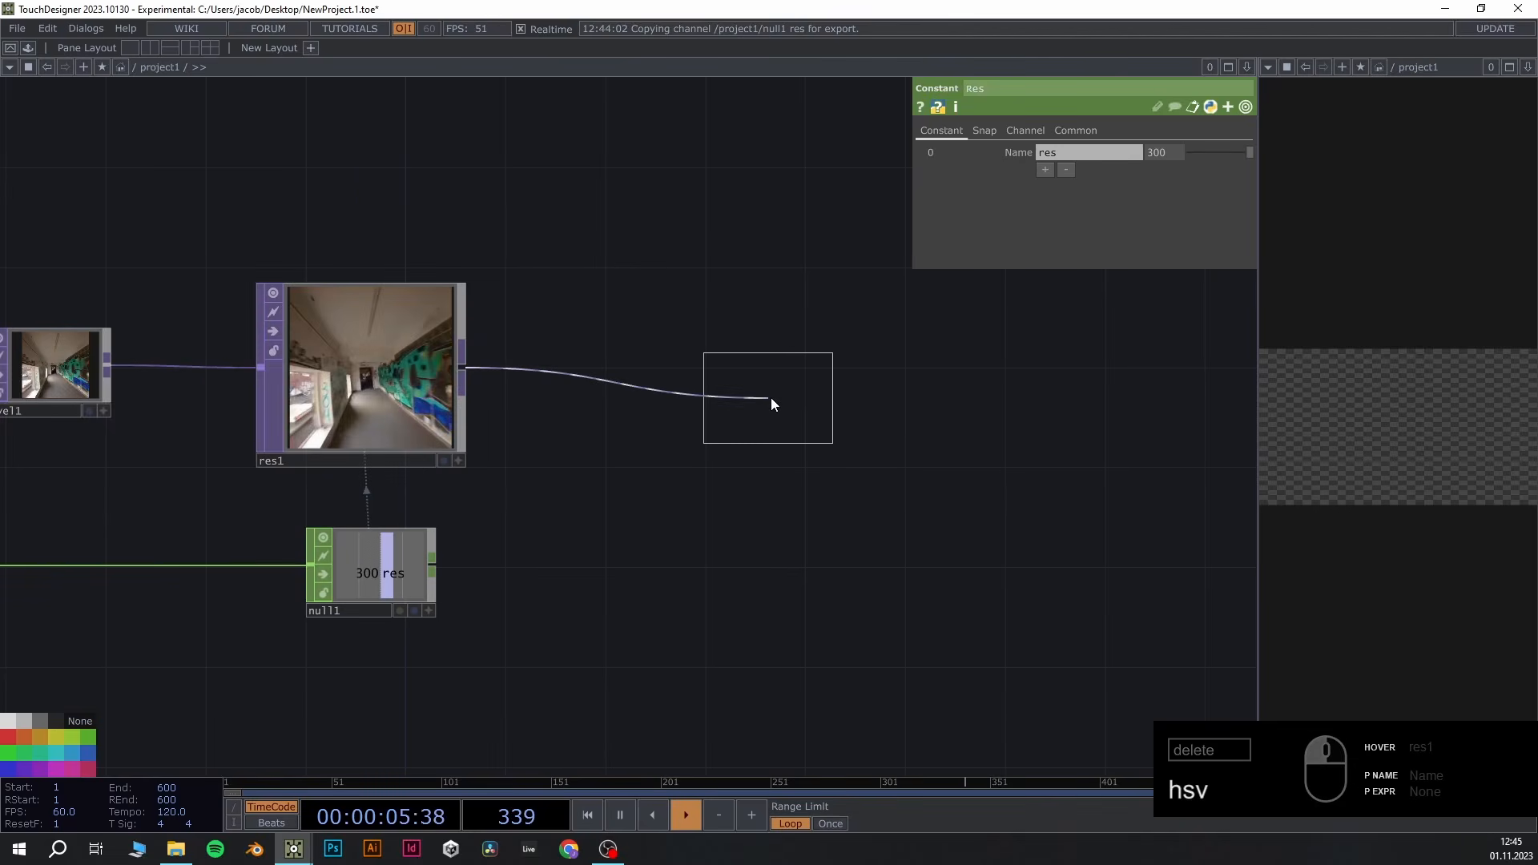
left_click(715, 371)
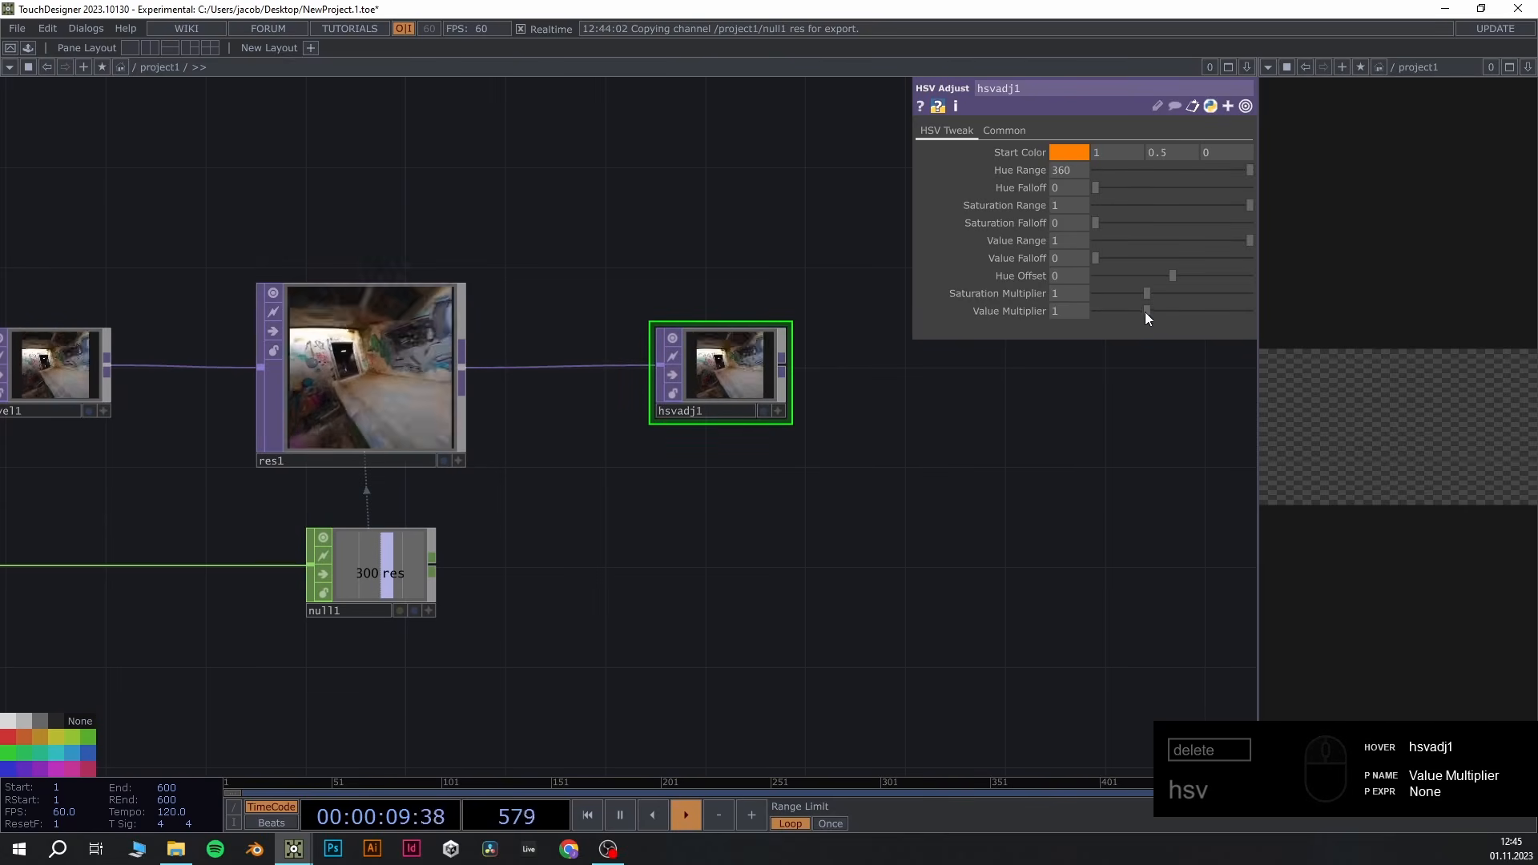
Set the HSV Adjust node's saturation multiplier to 0 and bypass the node
scroll(814, 350, "up", 5)
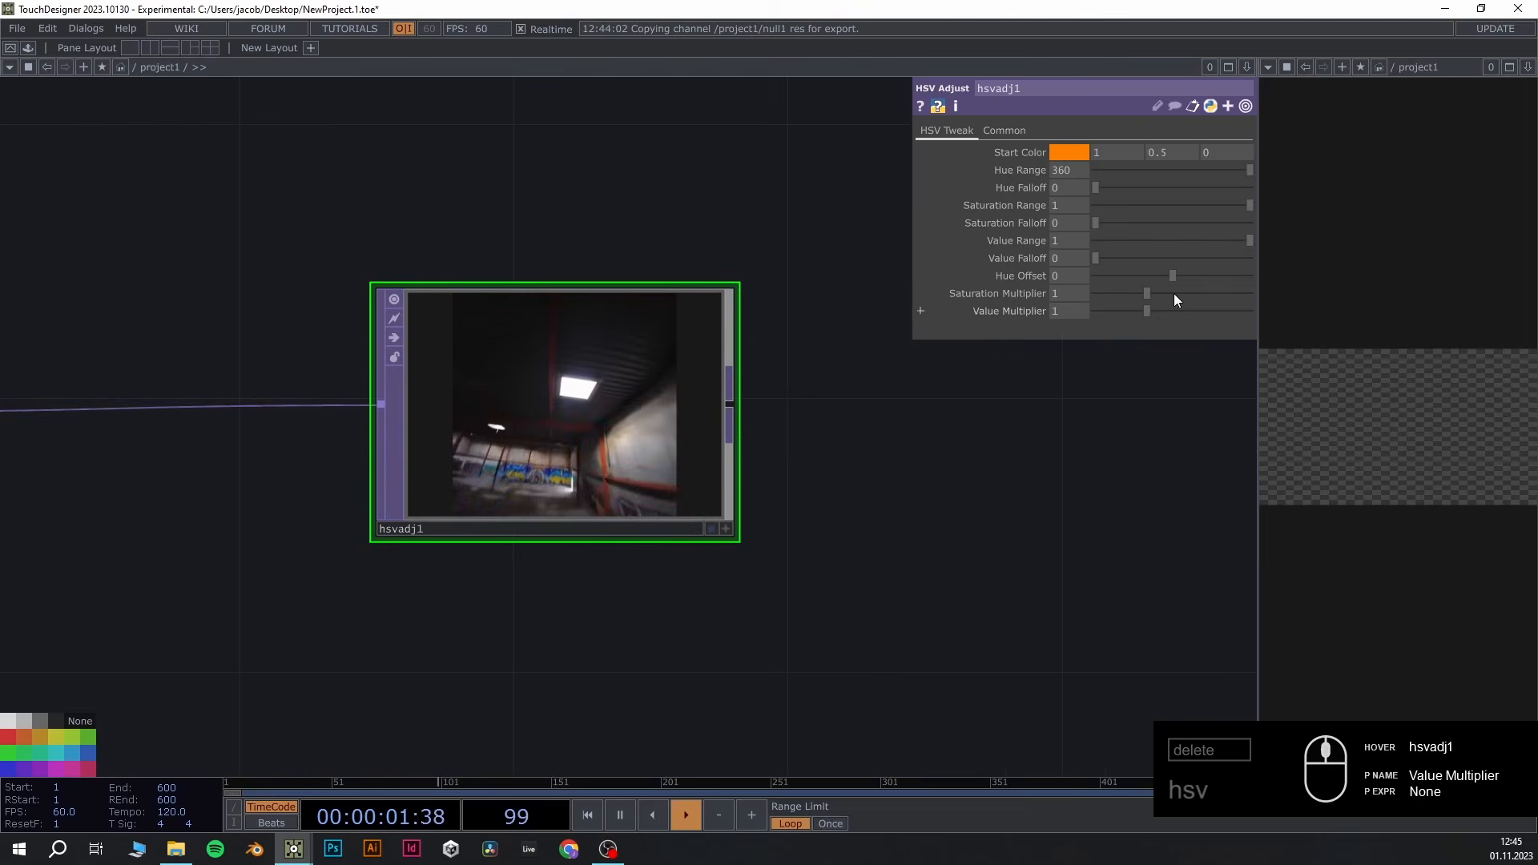
left_click_drag(1149, 293, 781, 295)
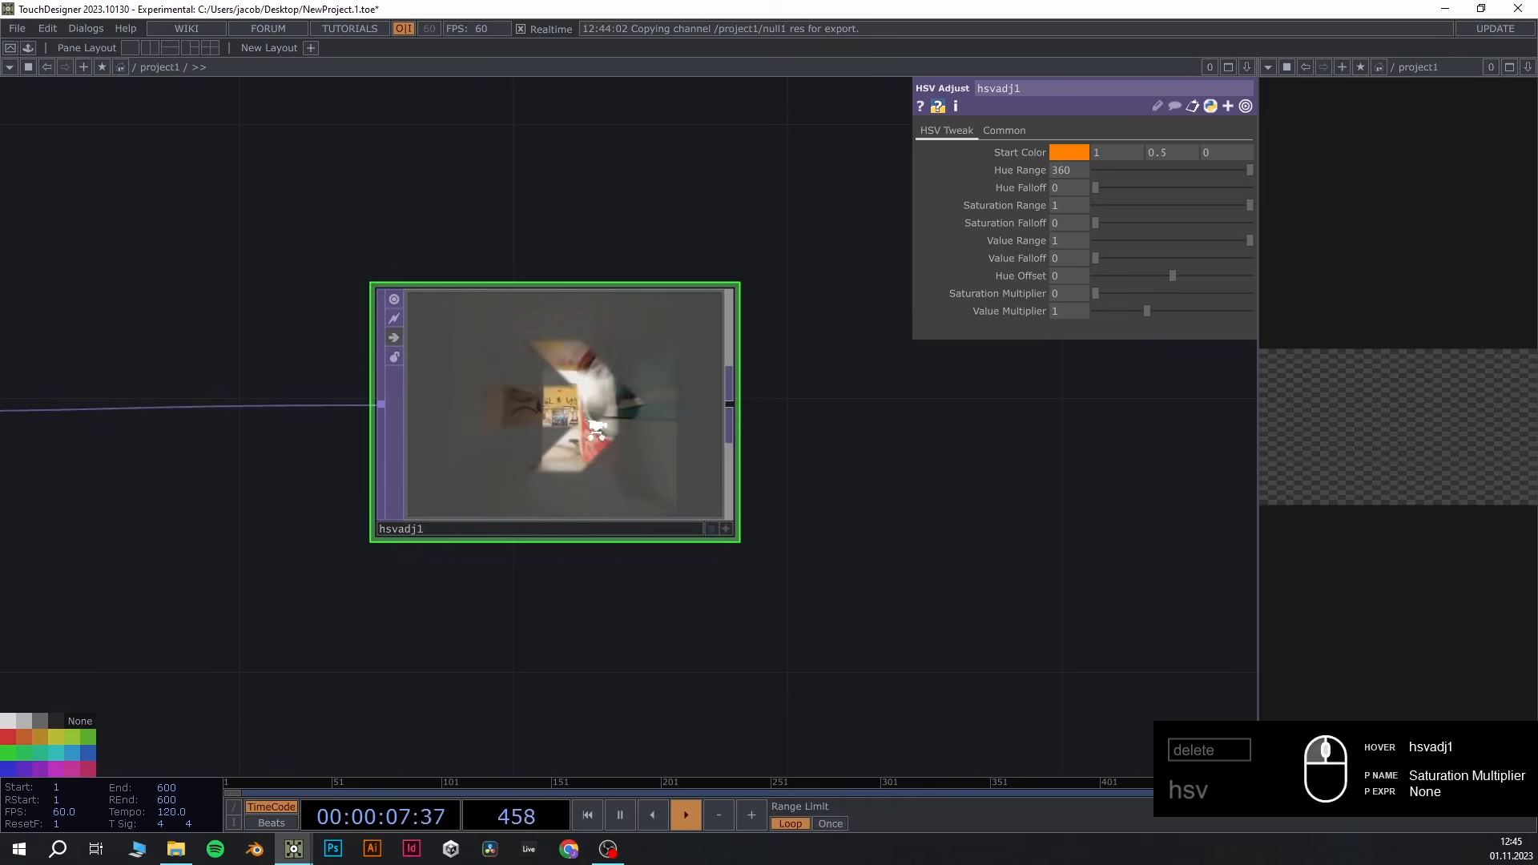
Connect a Null TOP after the HSV Adjust node
scroll(599, 430, "down", 3)
left_click_drag(787, 546, 650, 520)
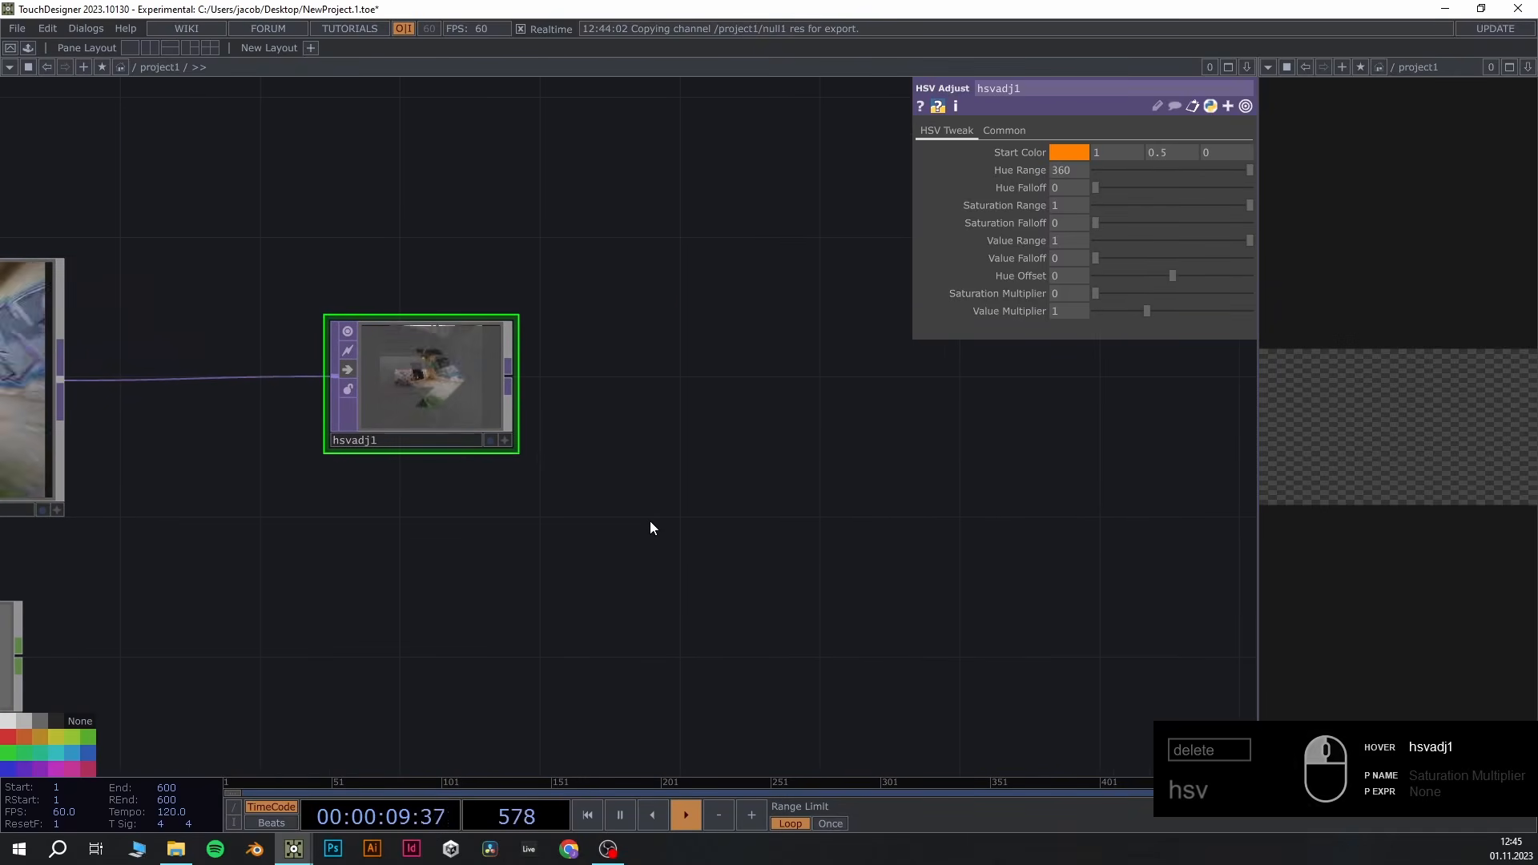
right_click(512, 373)
type("nul")
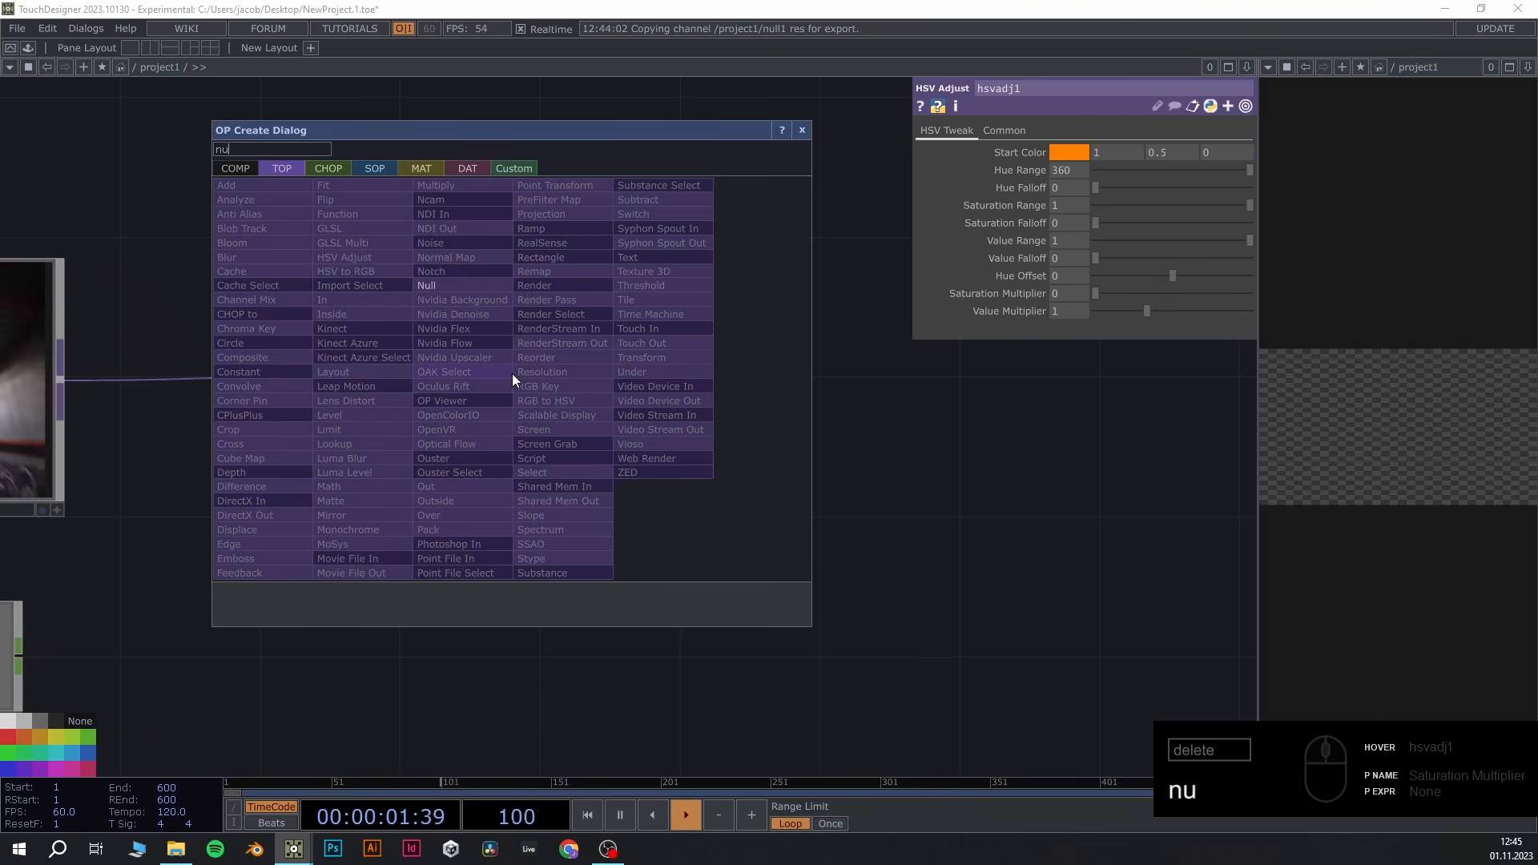
left_click(475, 290)
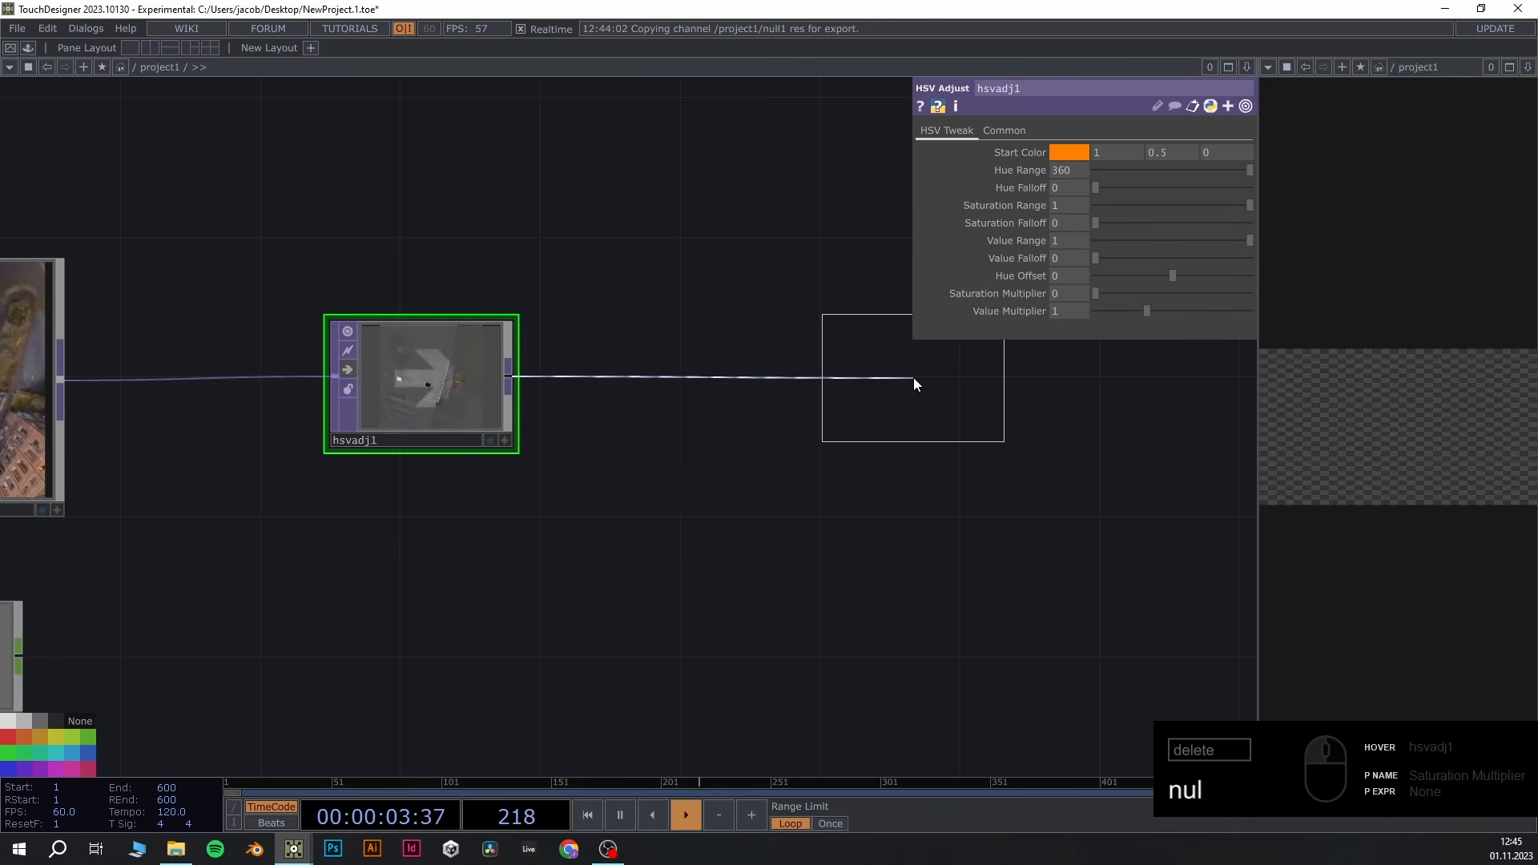
left_click(914, 381)
scroll(369, 409, "down", 2)
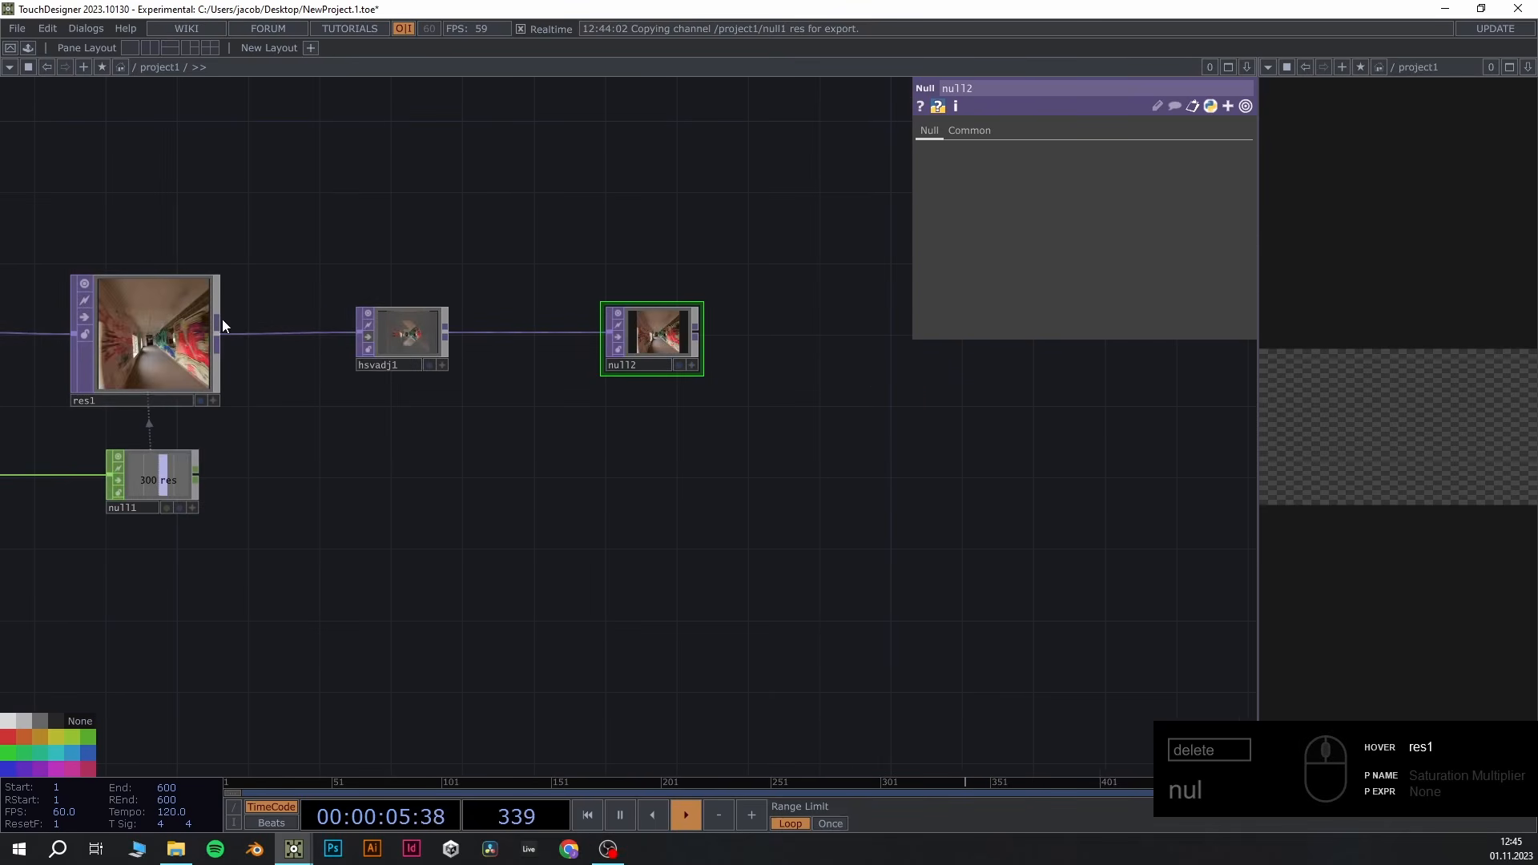
Rename the new Null TOP as color
scroll(635, 357, "up", 2)
left_click(633, 384)
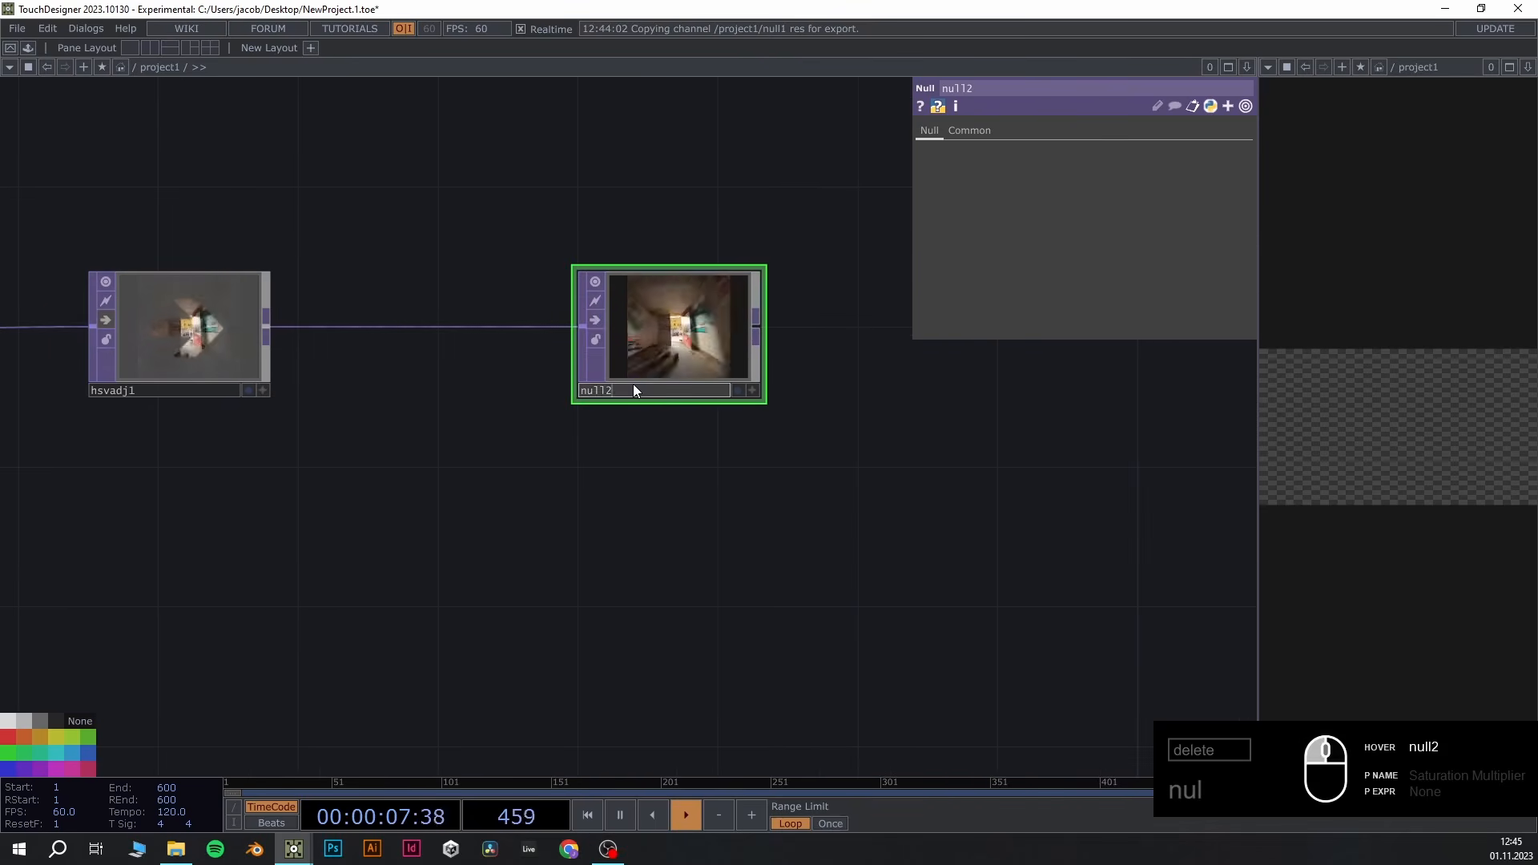
type("color")
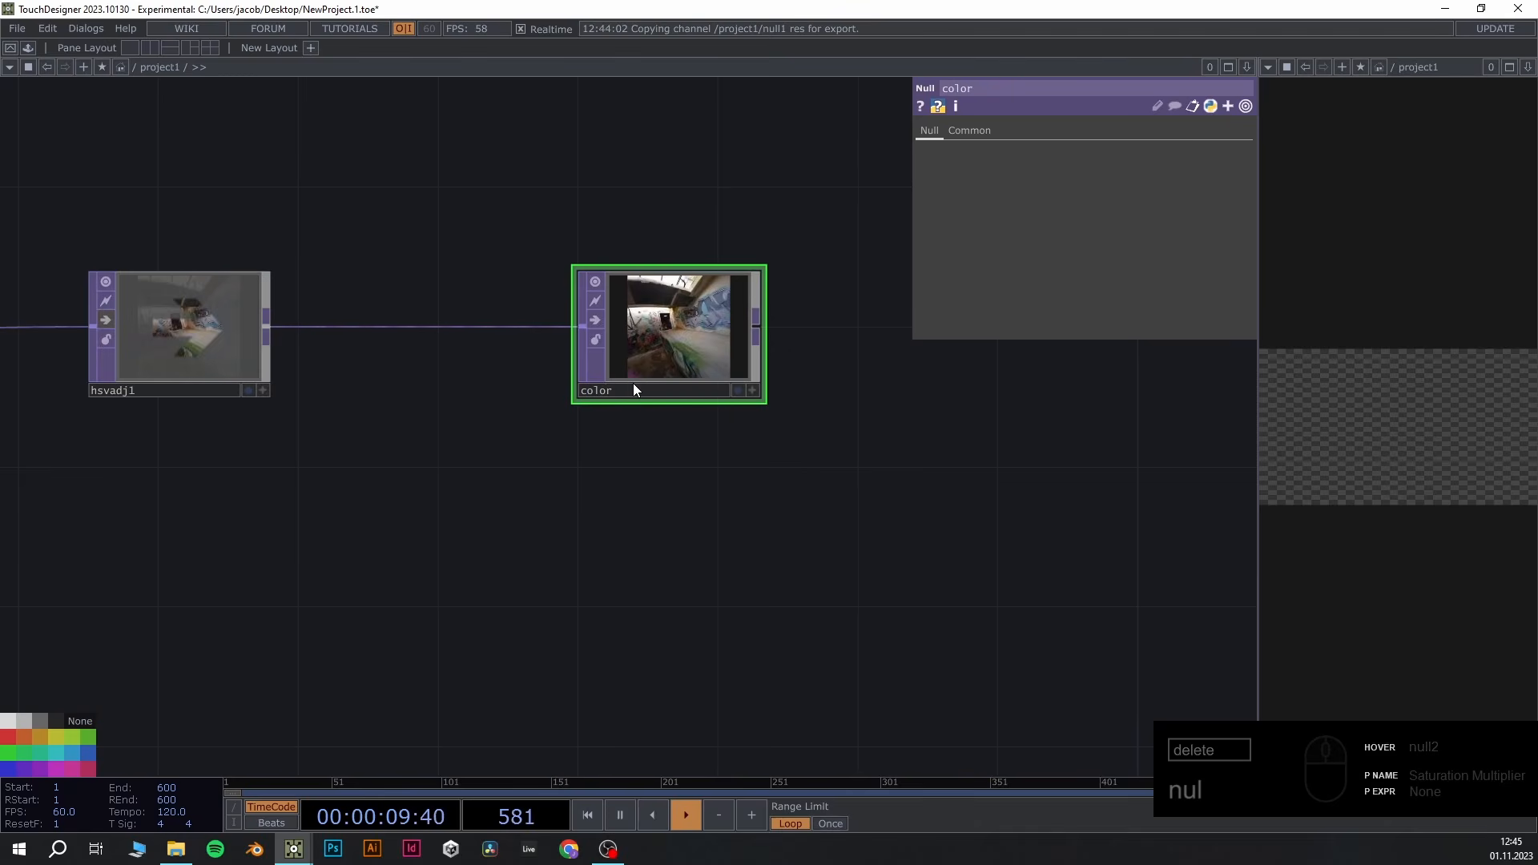
key("Return")
scroll(681, 329, "down", 3)
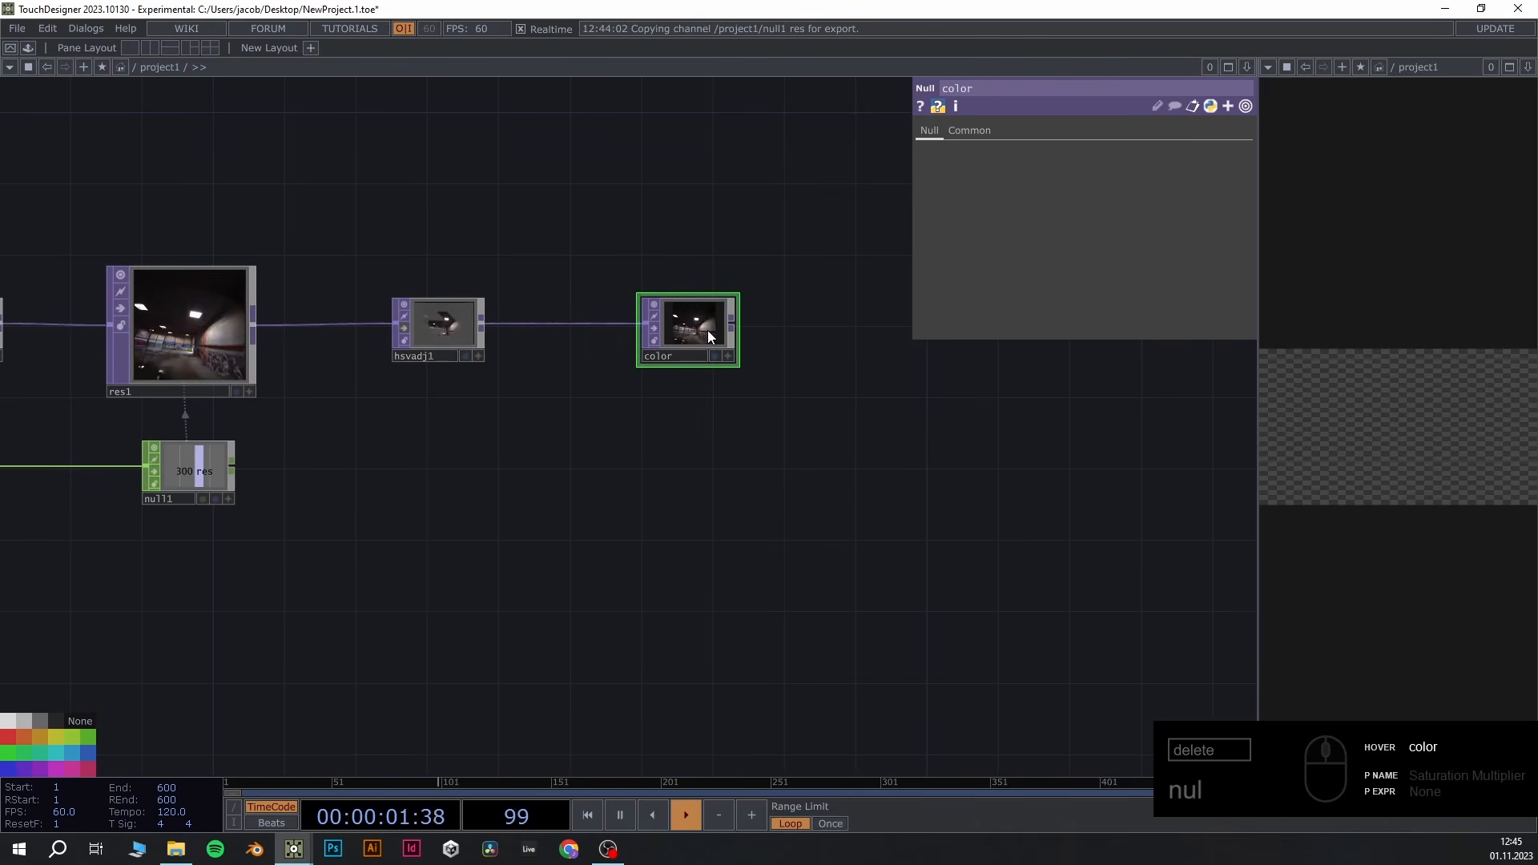
left_click_drag(642, 429, 675, 359)
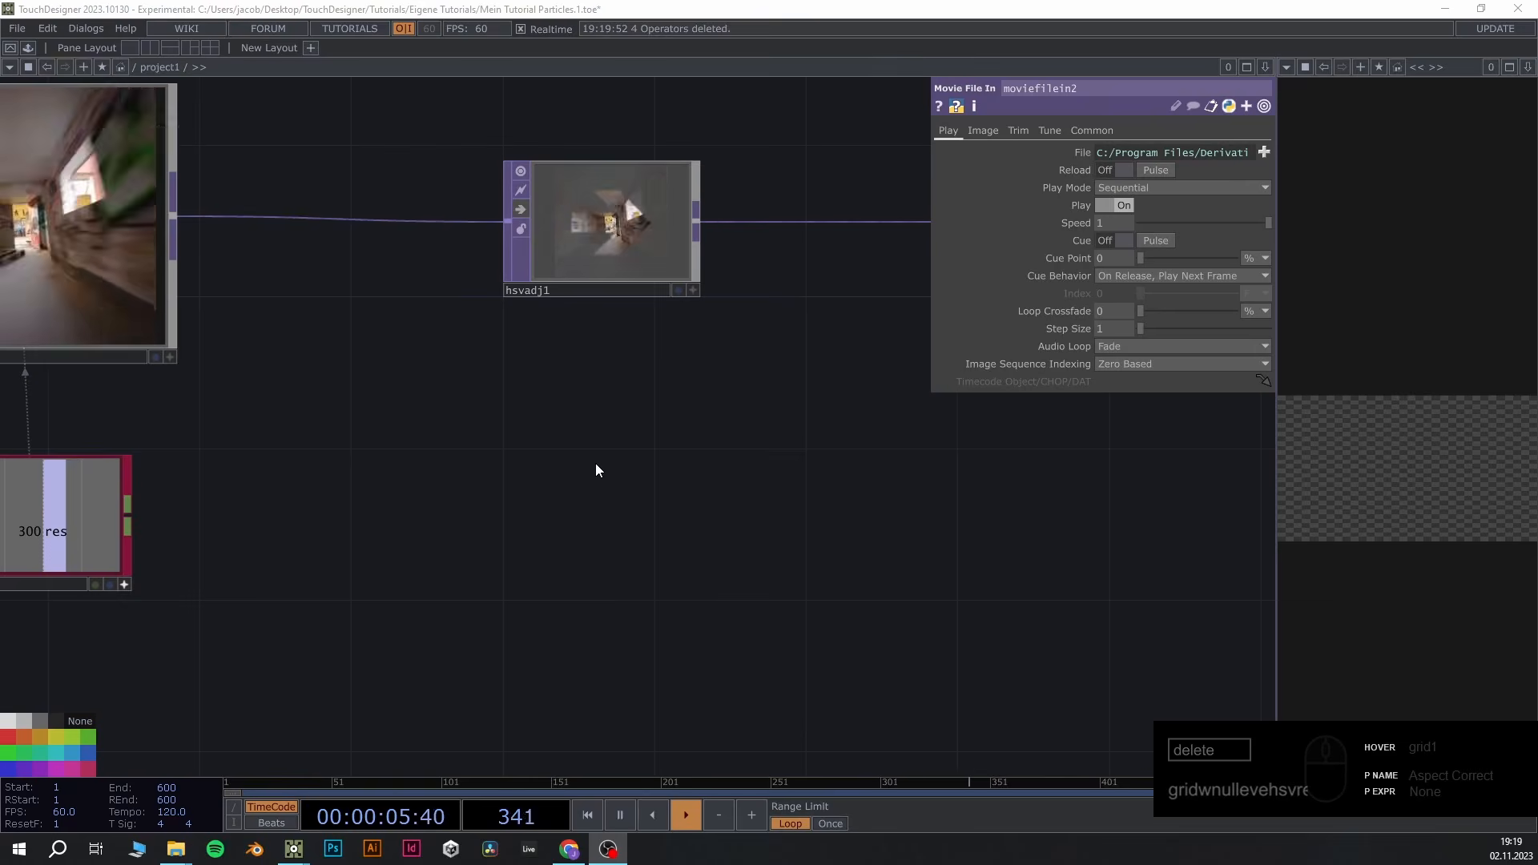
Place a Noise TOP beneath the HSV Adjust node
scroll(687, 481, "down", 4)
scroll(681, 521, "up", 2)
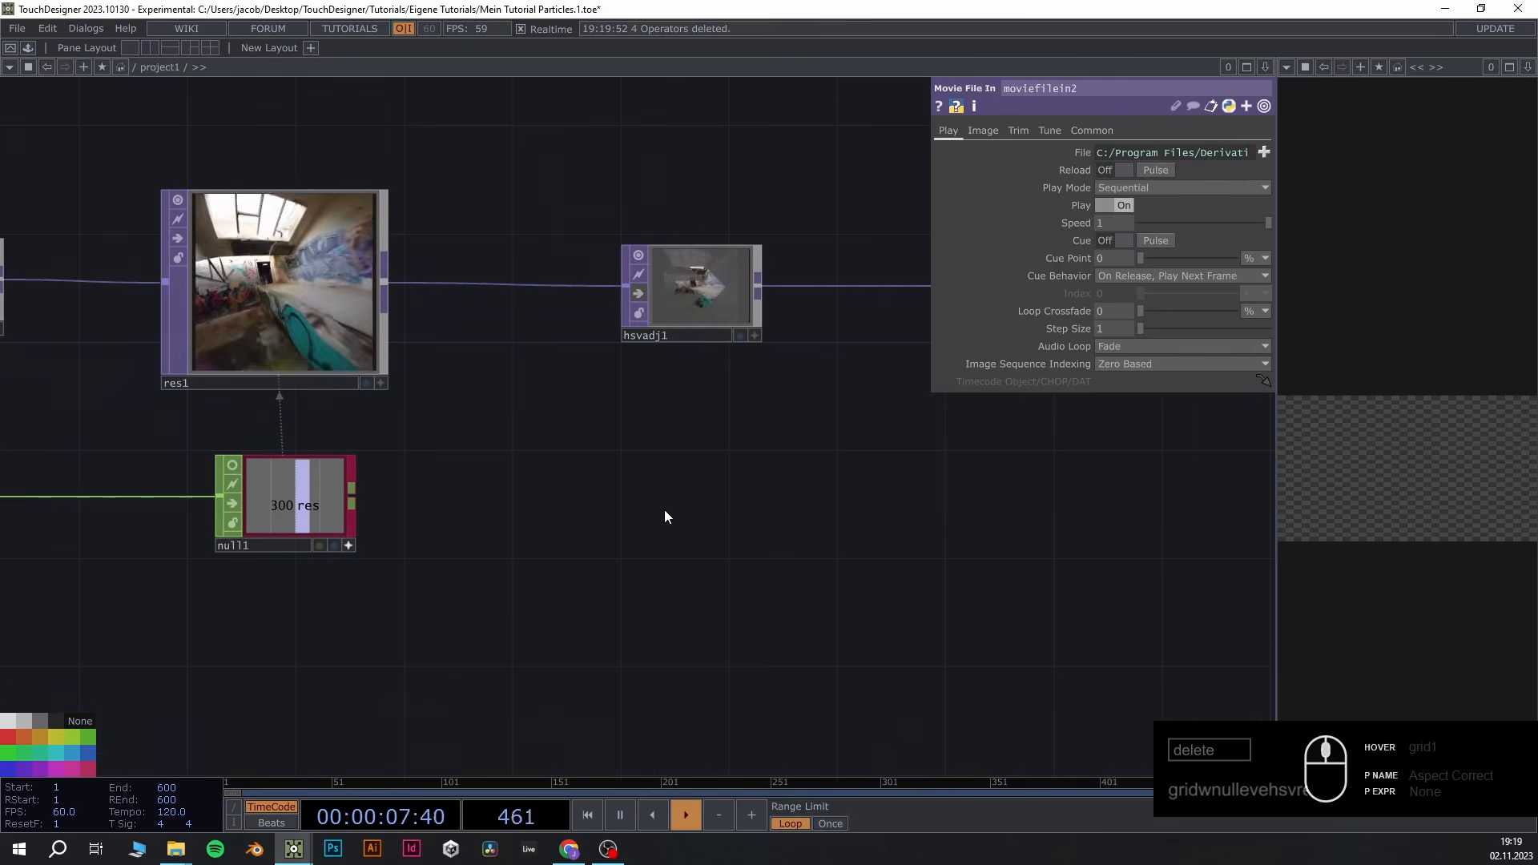
scroll(674, 522, "down", 4)
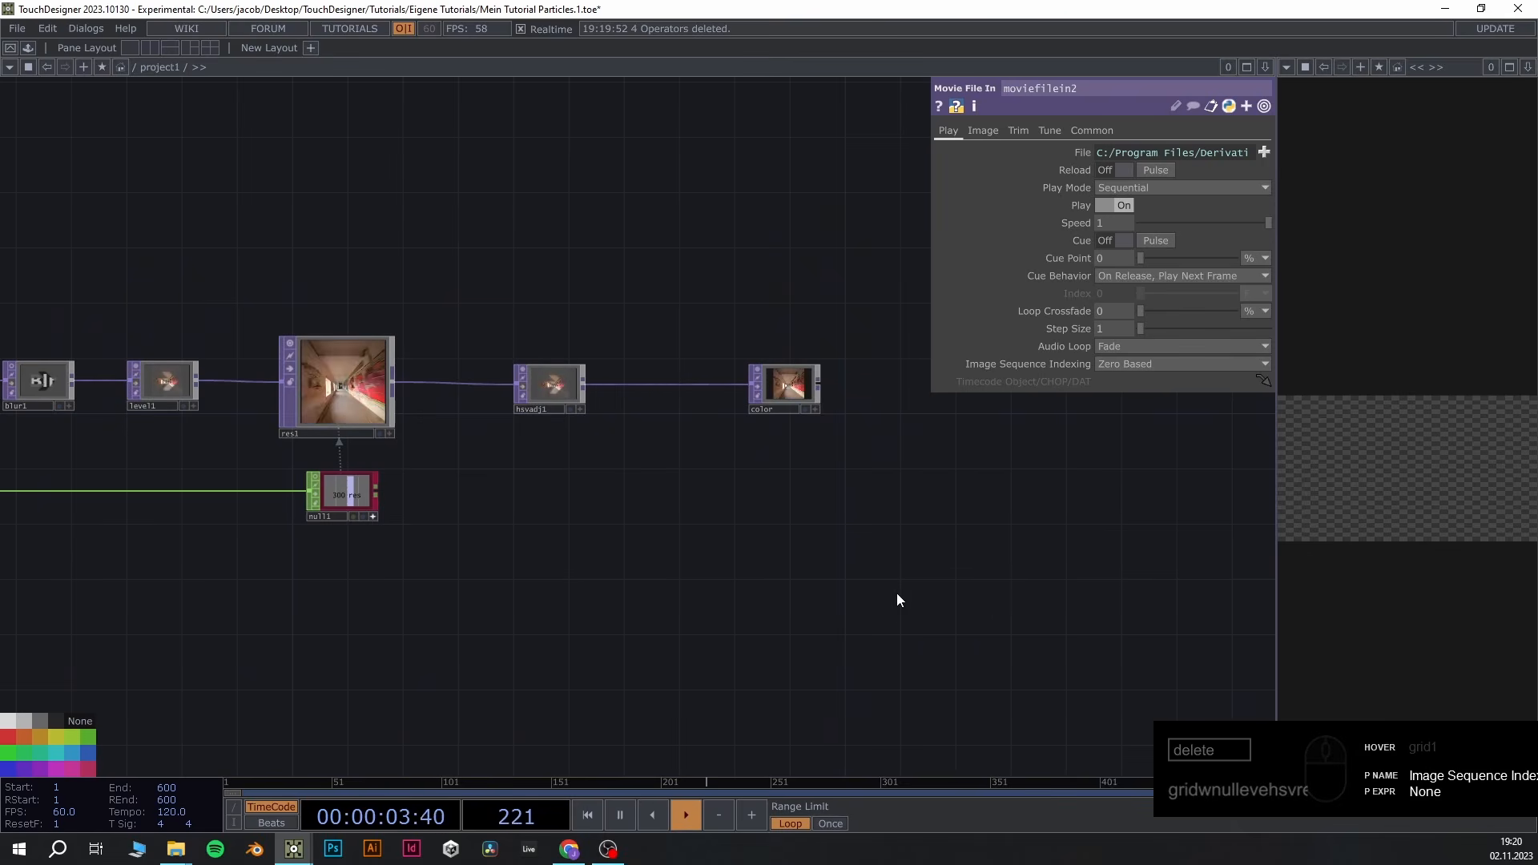
scroll(581, 584, "up", 2)
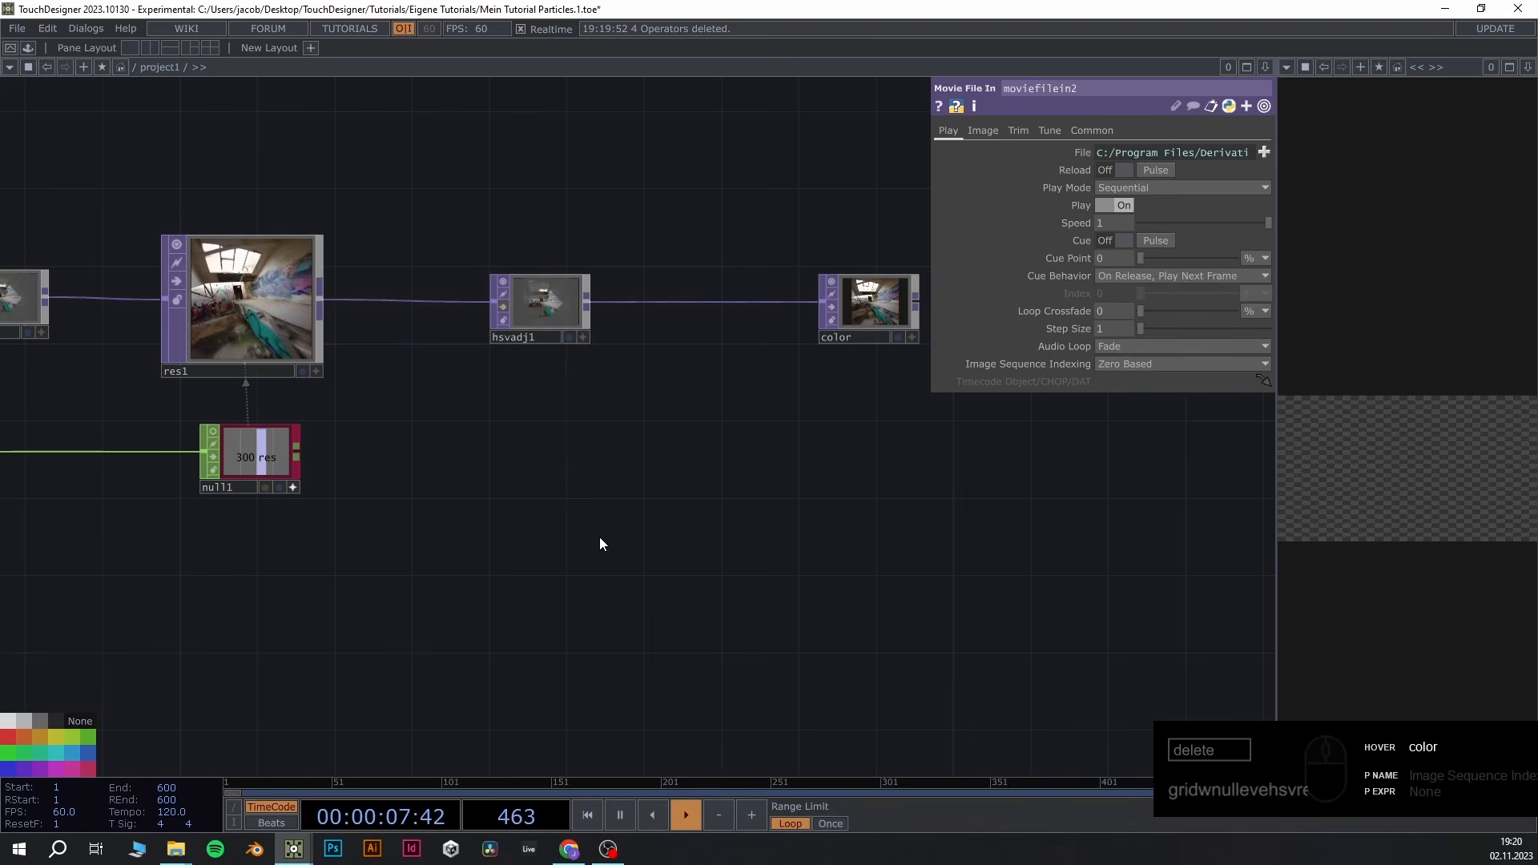
double_click(506, 439)
type("noise")
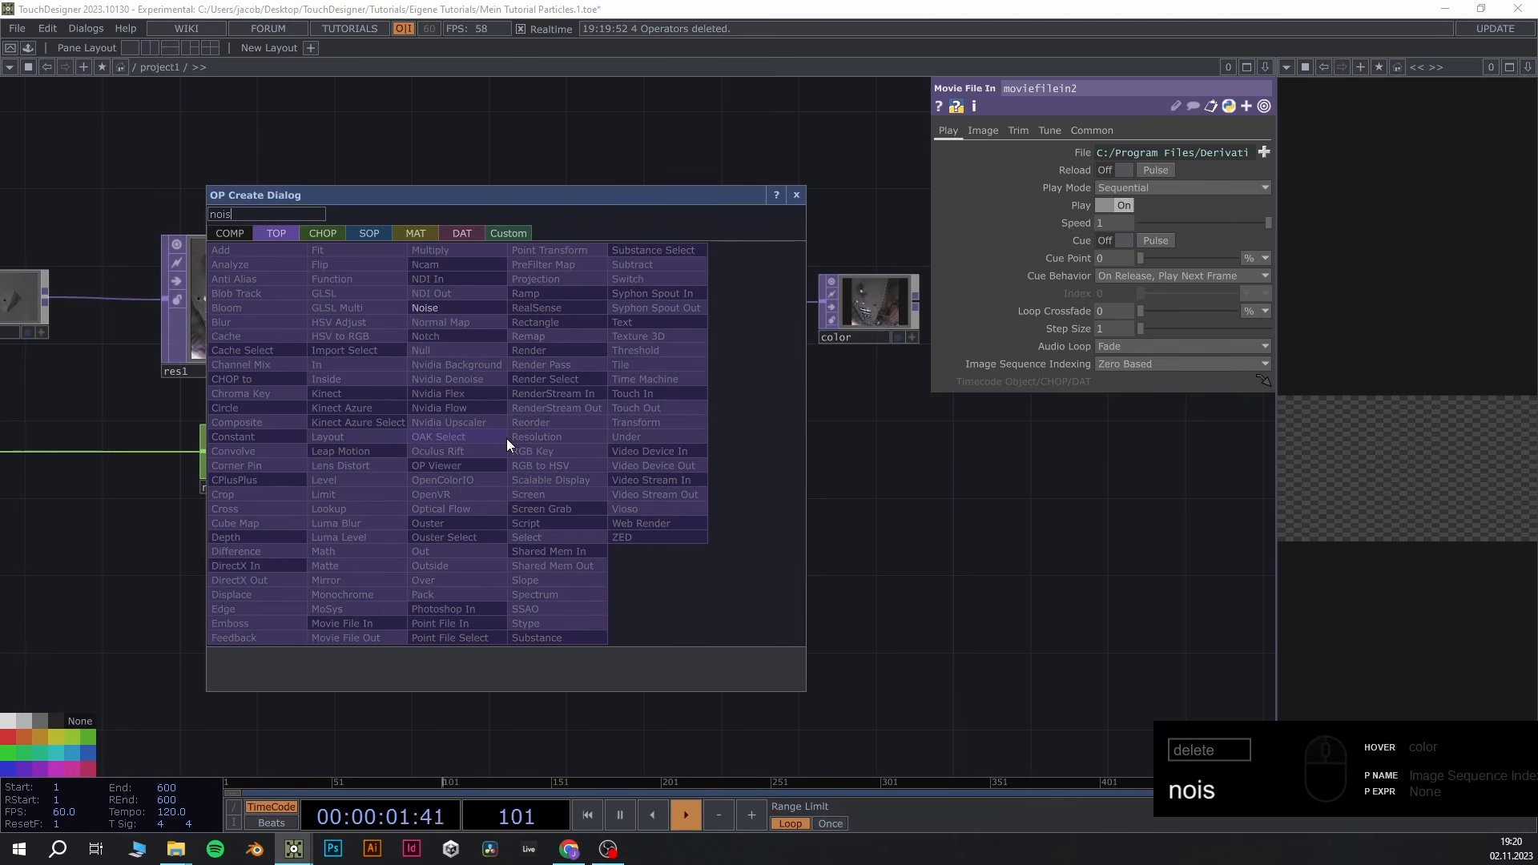
left_click(463, 311)
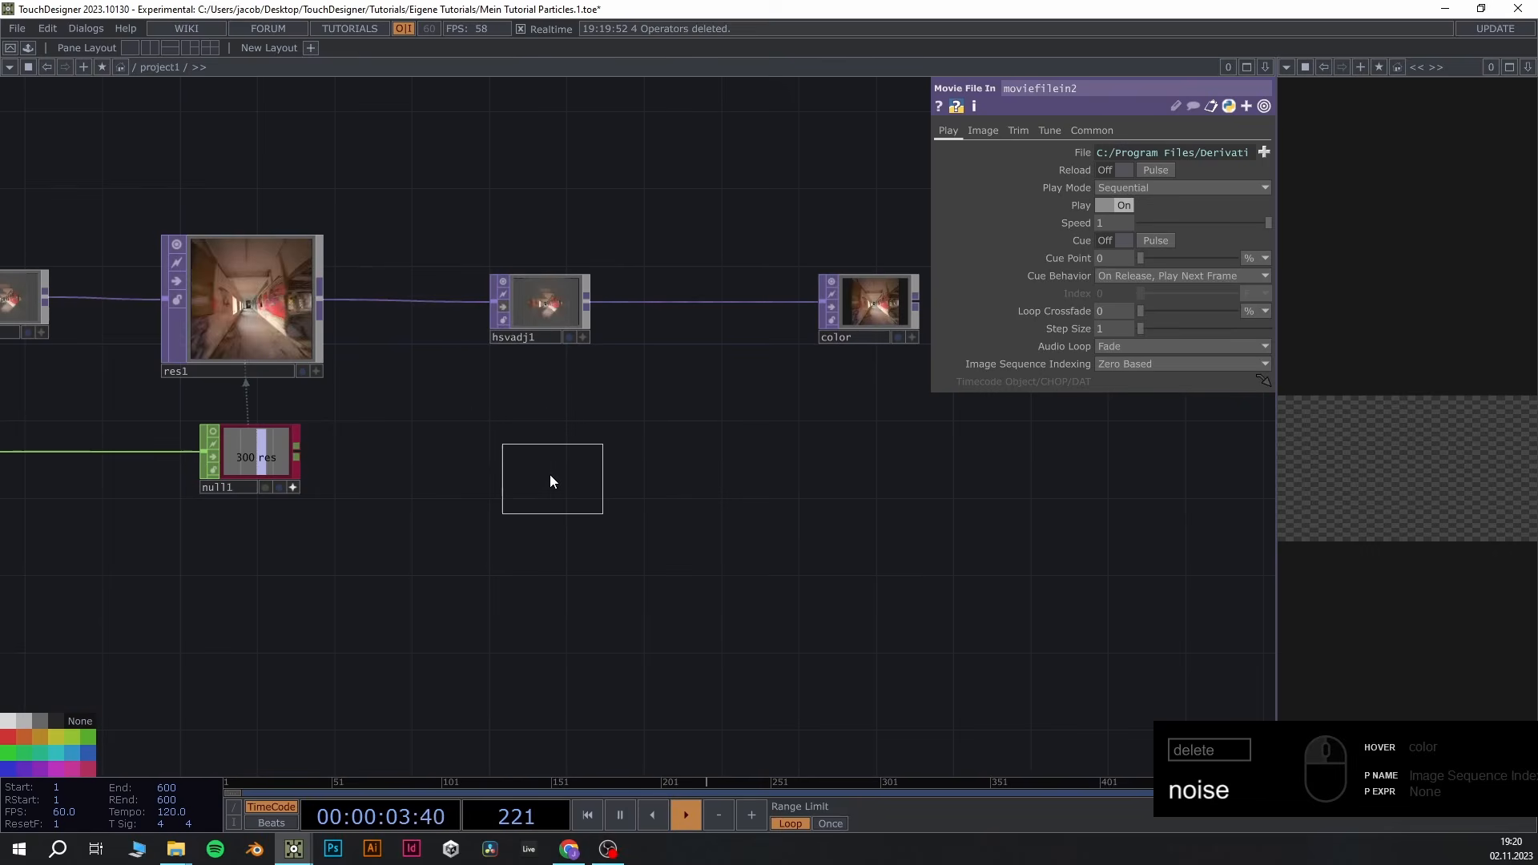
left_click(545, 475)
scroll(544, 474, "up", 5)
scroll(689, 449, "down", 5)
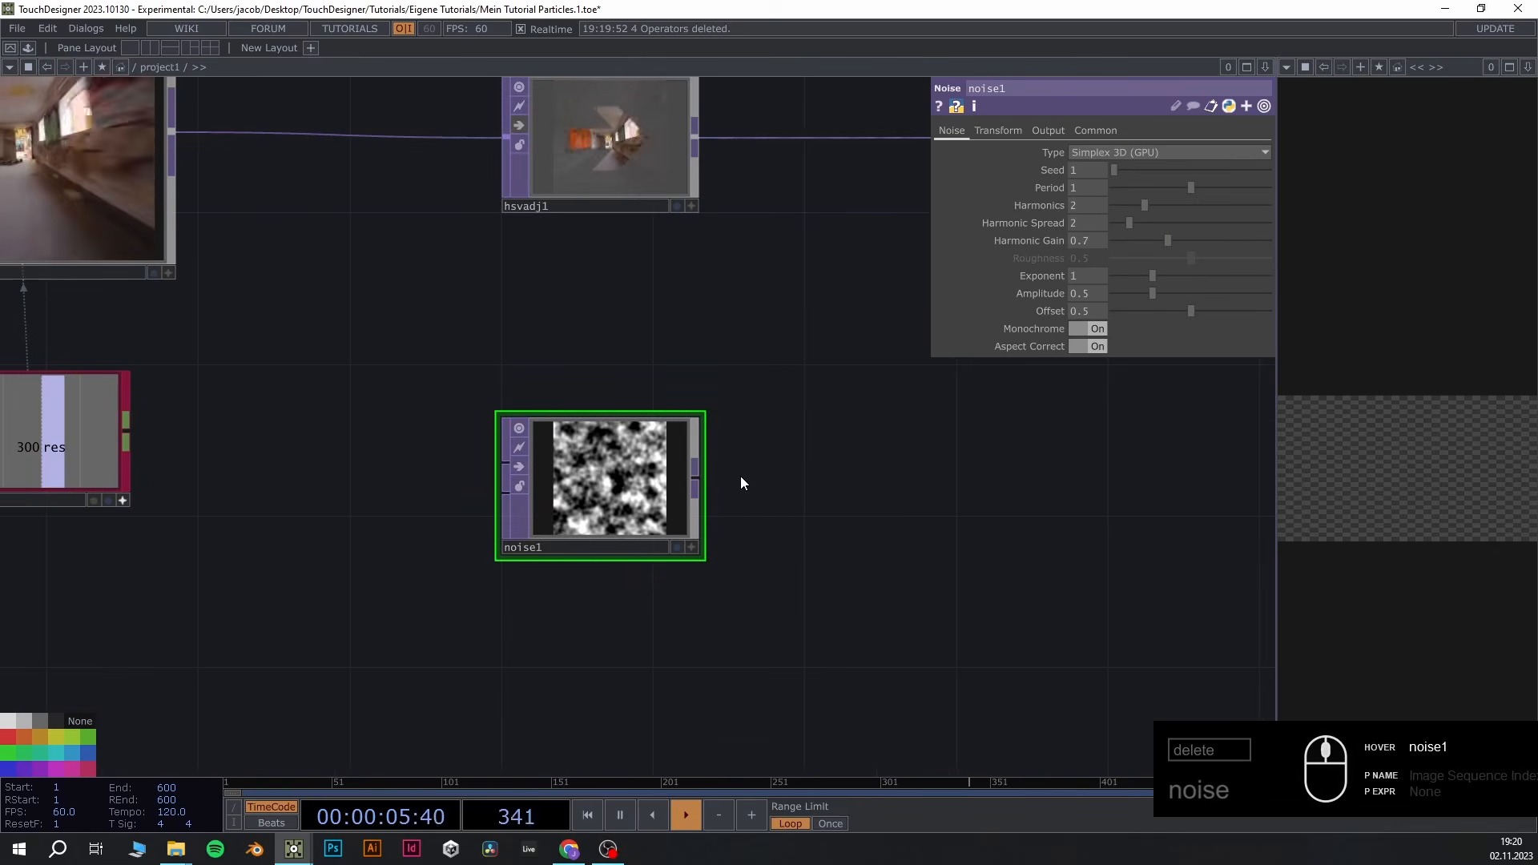
Set the Noise node's period to 2 and its harmonics to 0
scroll(705, 483, "up", 5)
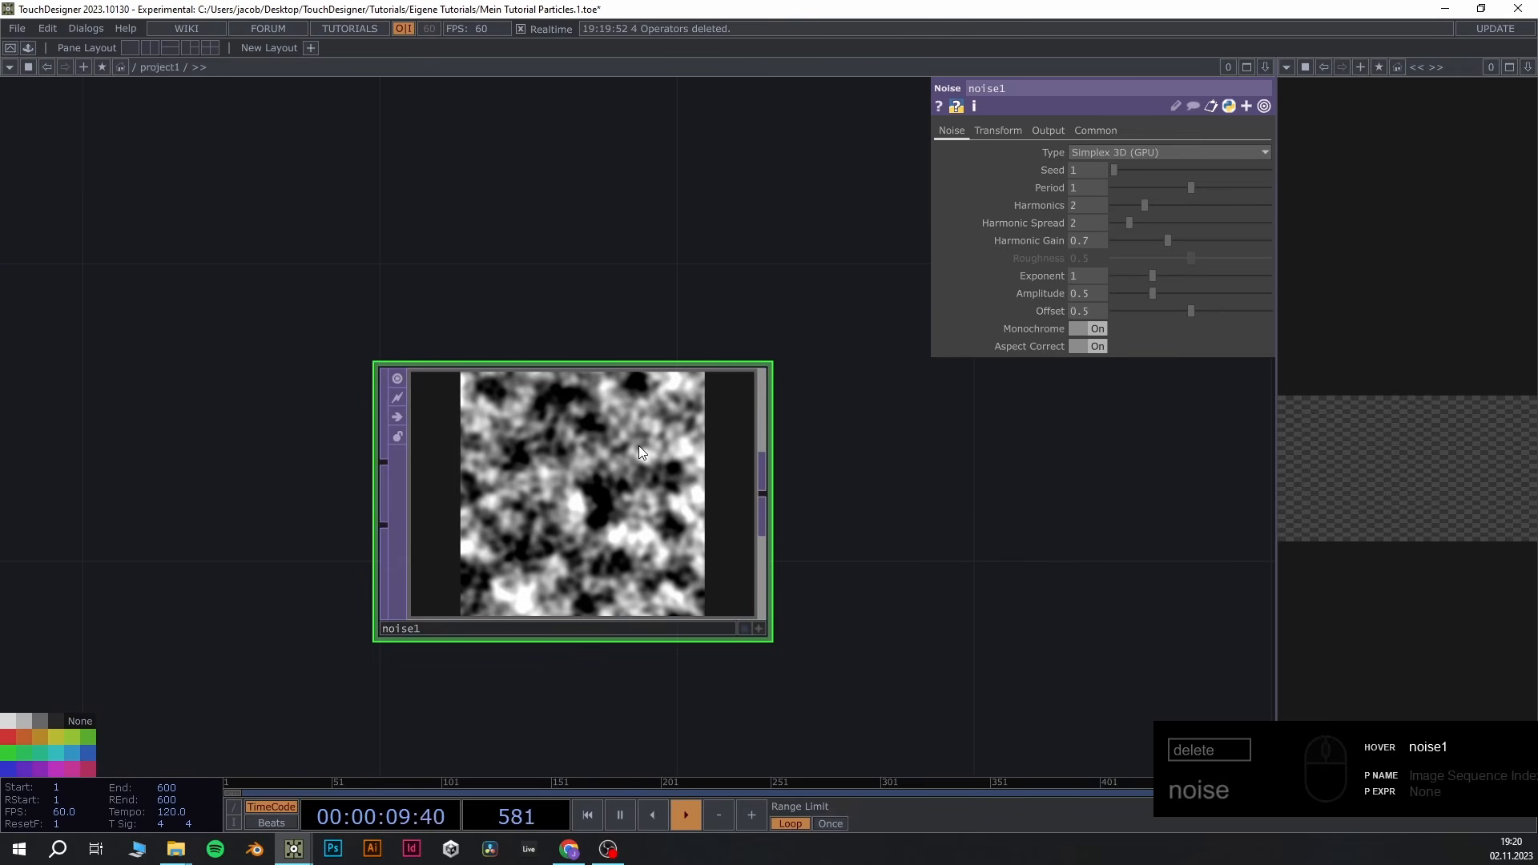
scroll(865, 502, "down", 3)
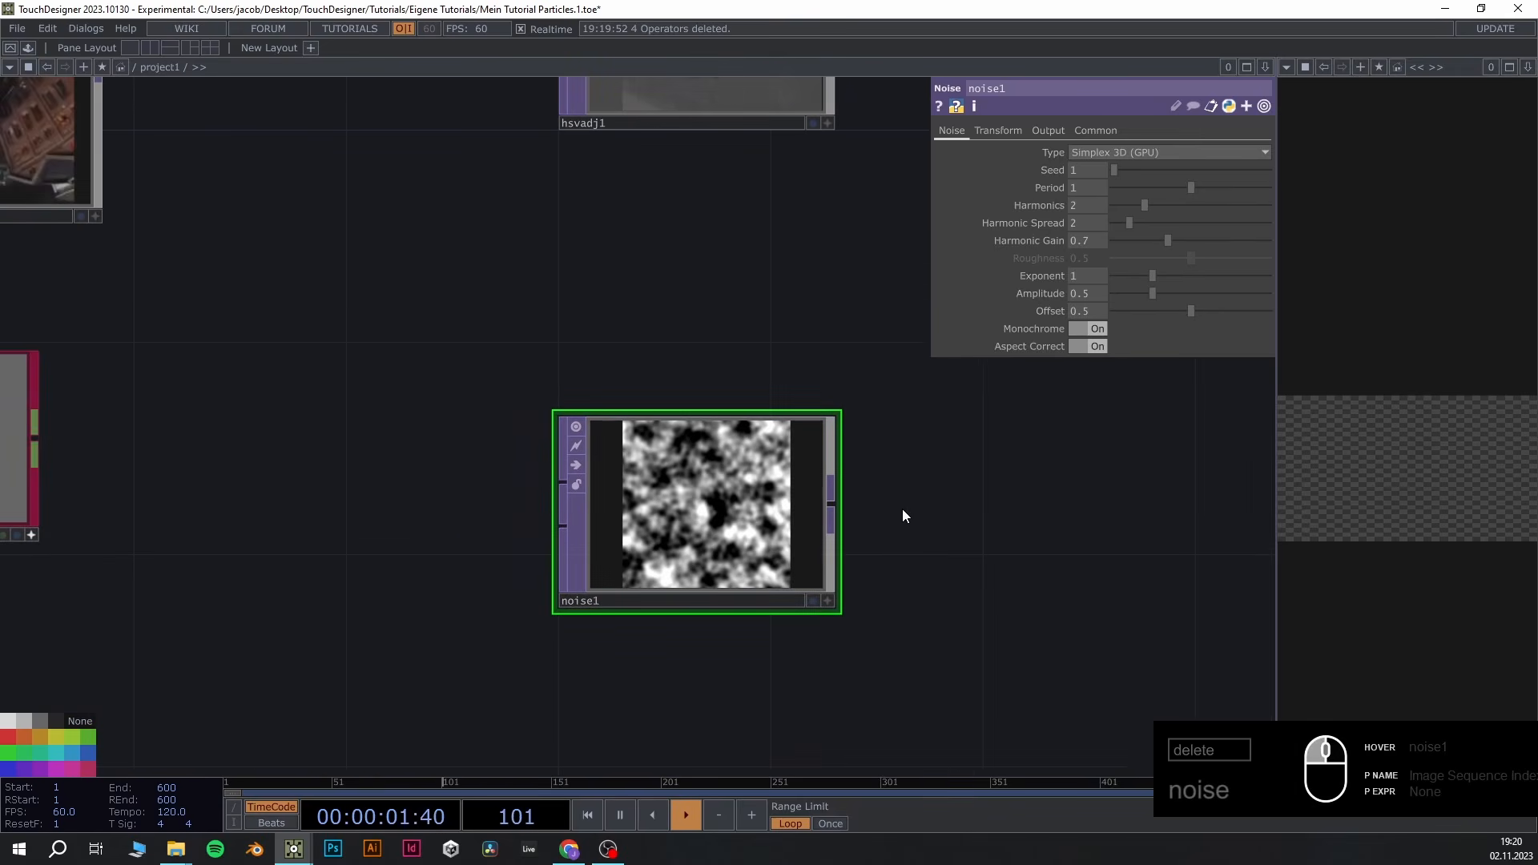
scroll(779, 449, "down", 3)
left_click_drag(818, 374, 923, 400)
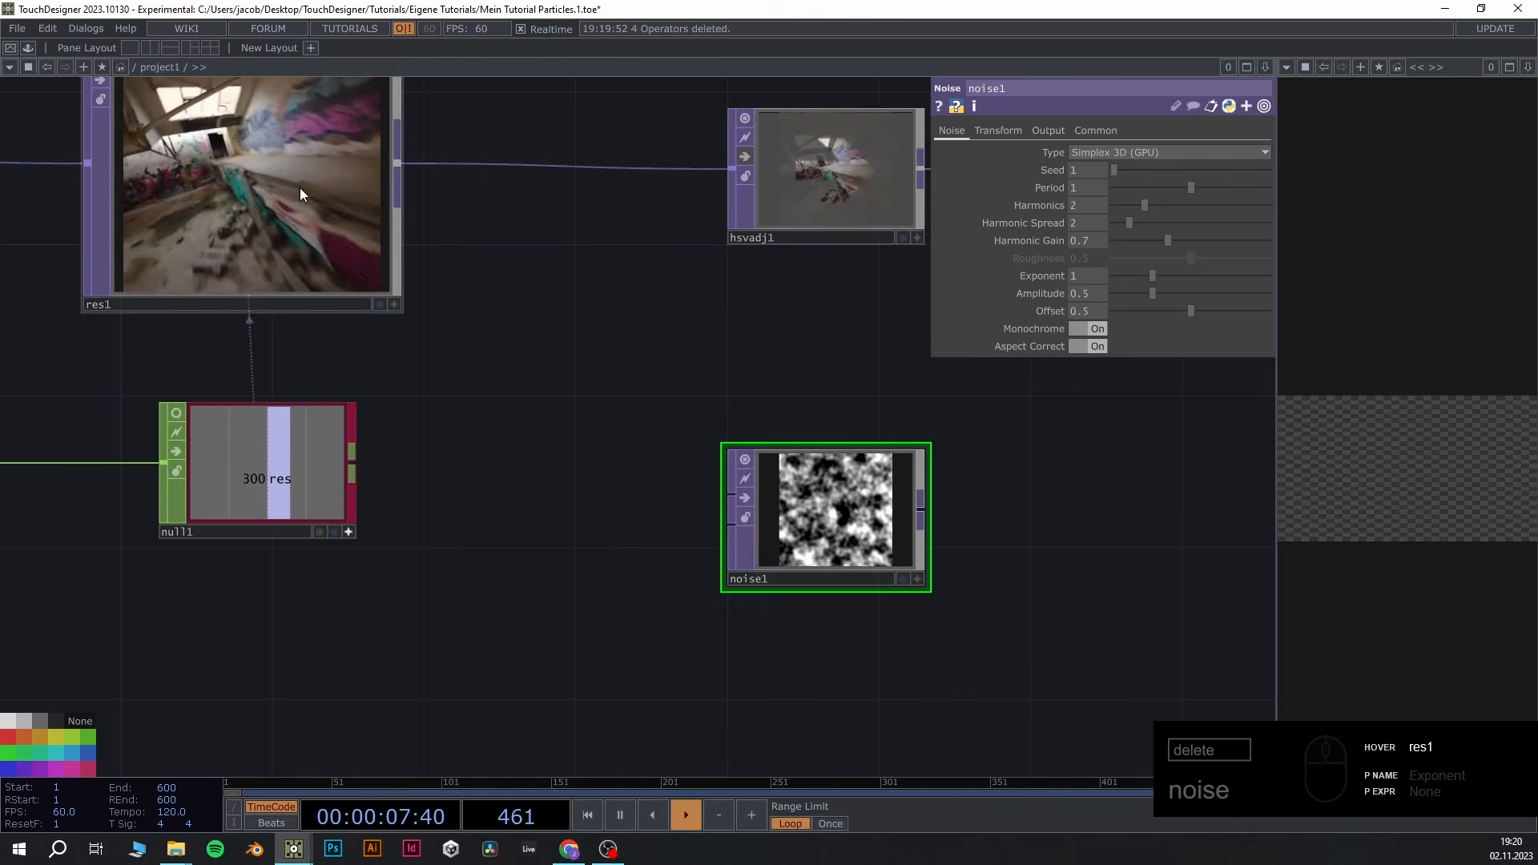
left_click_drag(549, 298, 402, 305)
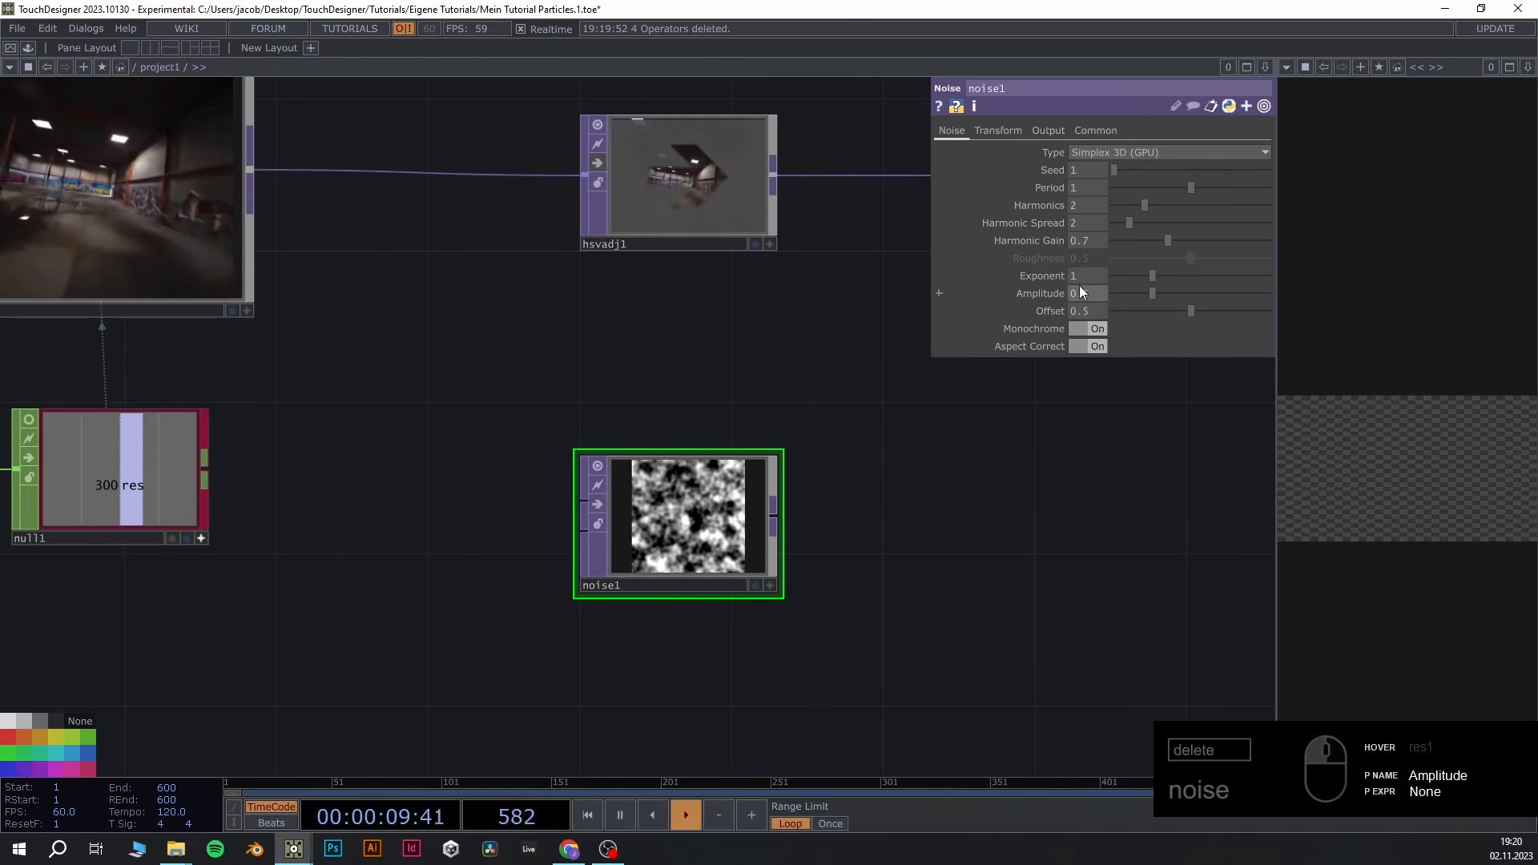
scroll(809, 436, "up", 3)
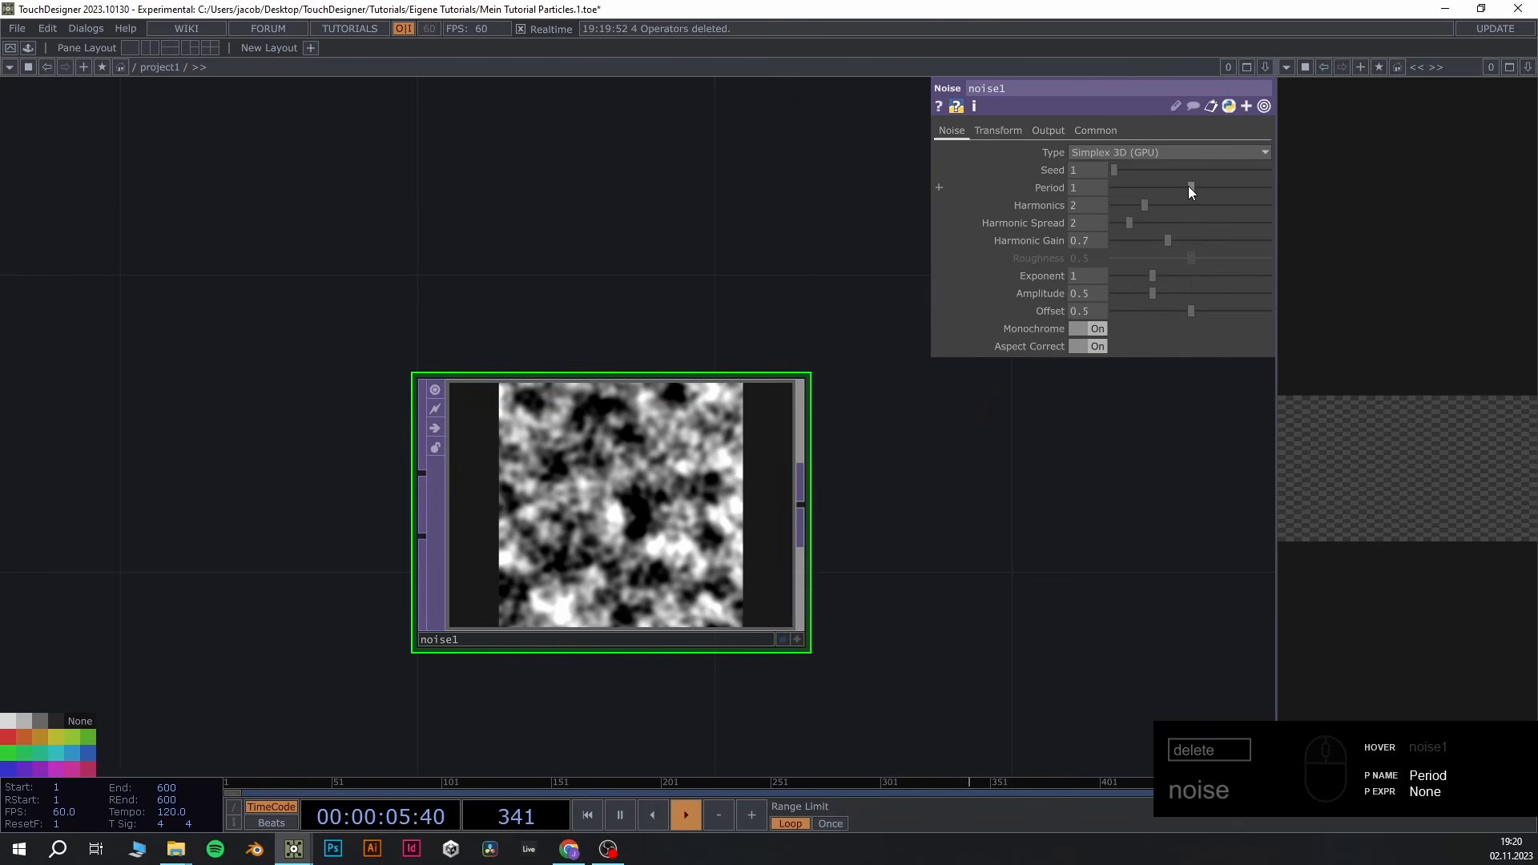
left_click_drag(1190, 185, 1383, 194)
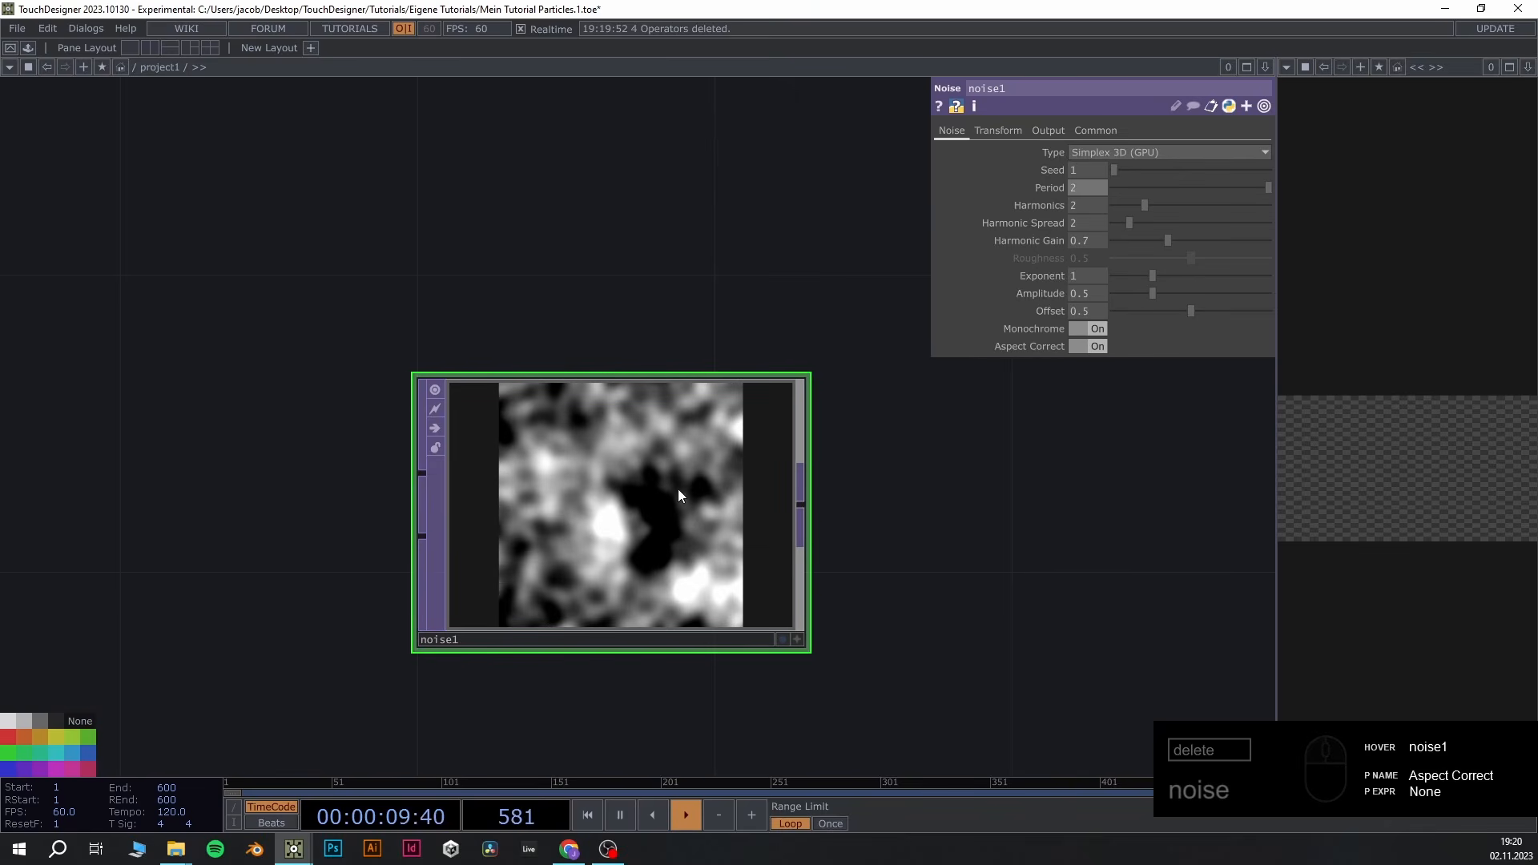
left_click(1146, 205)
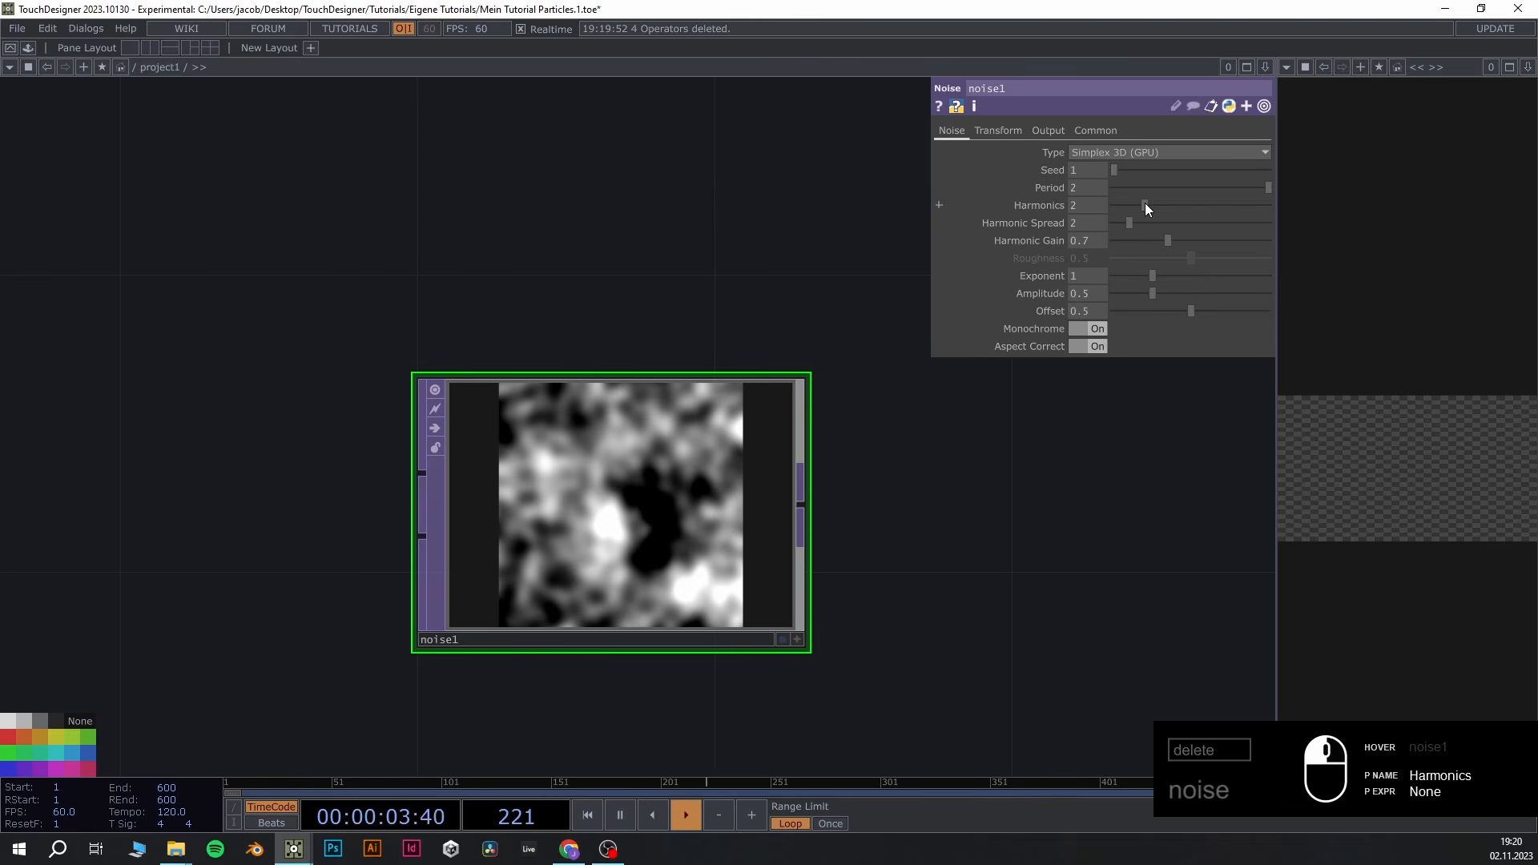
left_click_drag(1141, 207, 1123, 205)
scroll(866, 570, "down", 3)
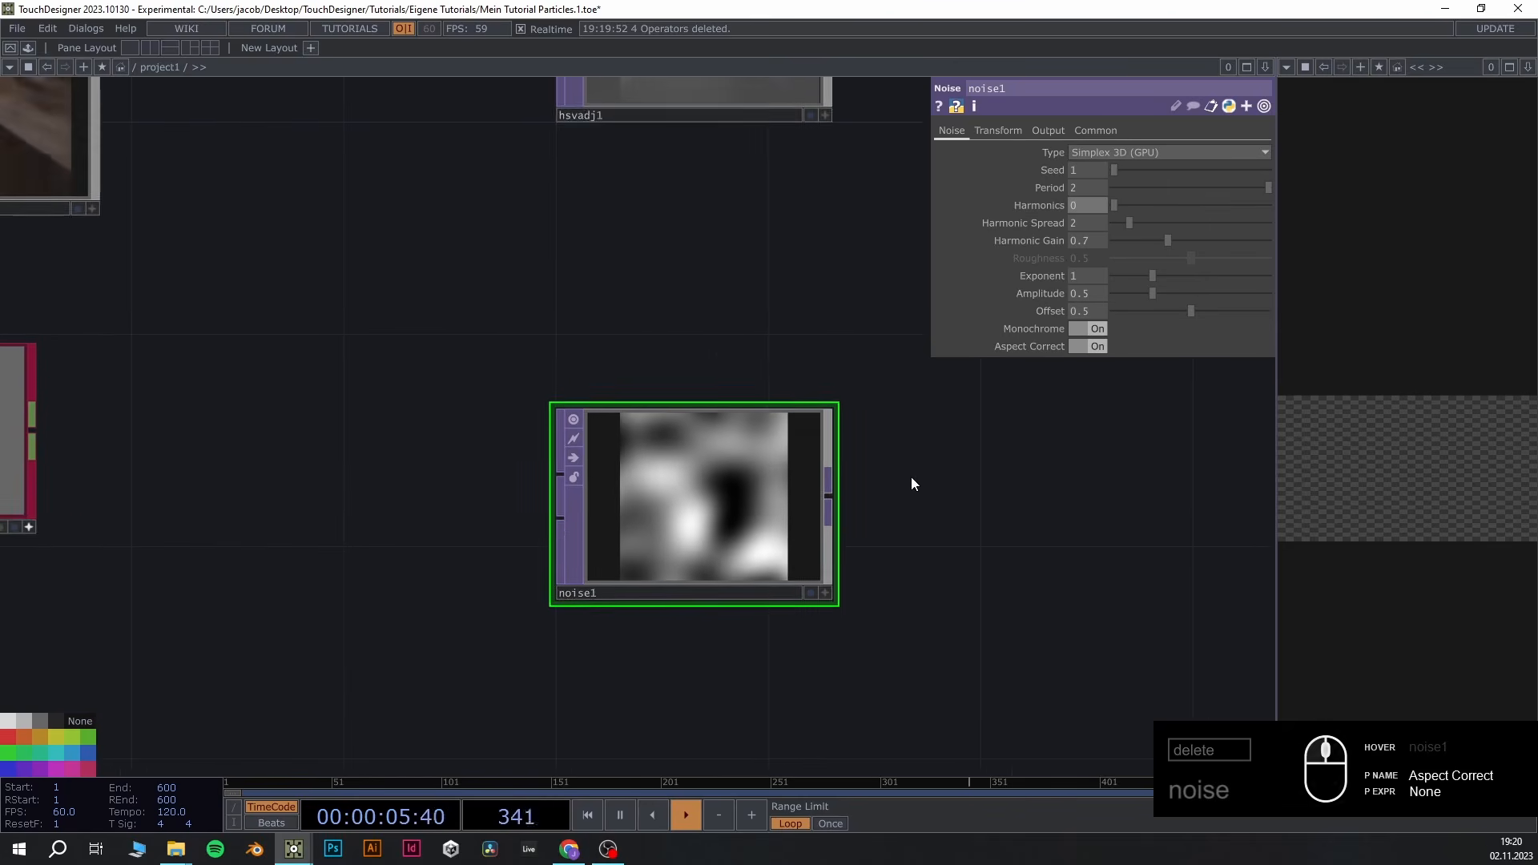
Set the Noise node's exponent to 1.1
left_click_drag(911, 478, 968, 499)
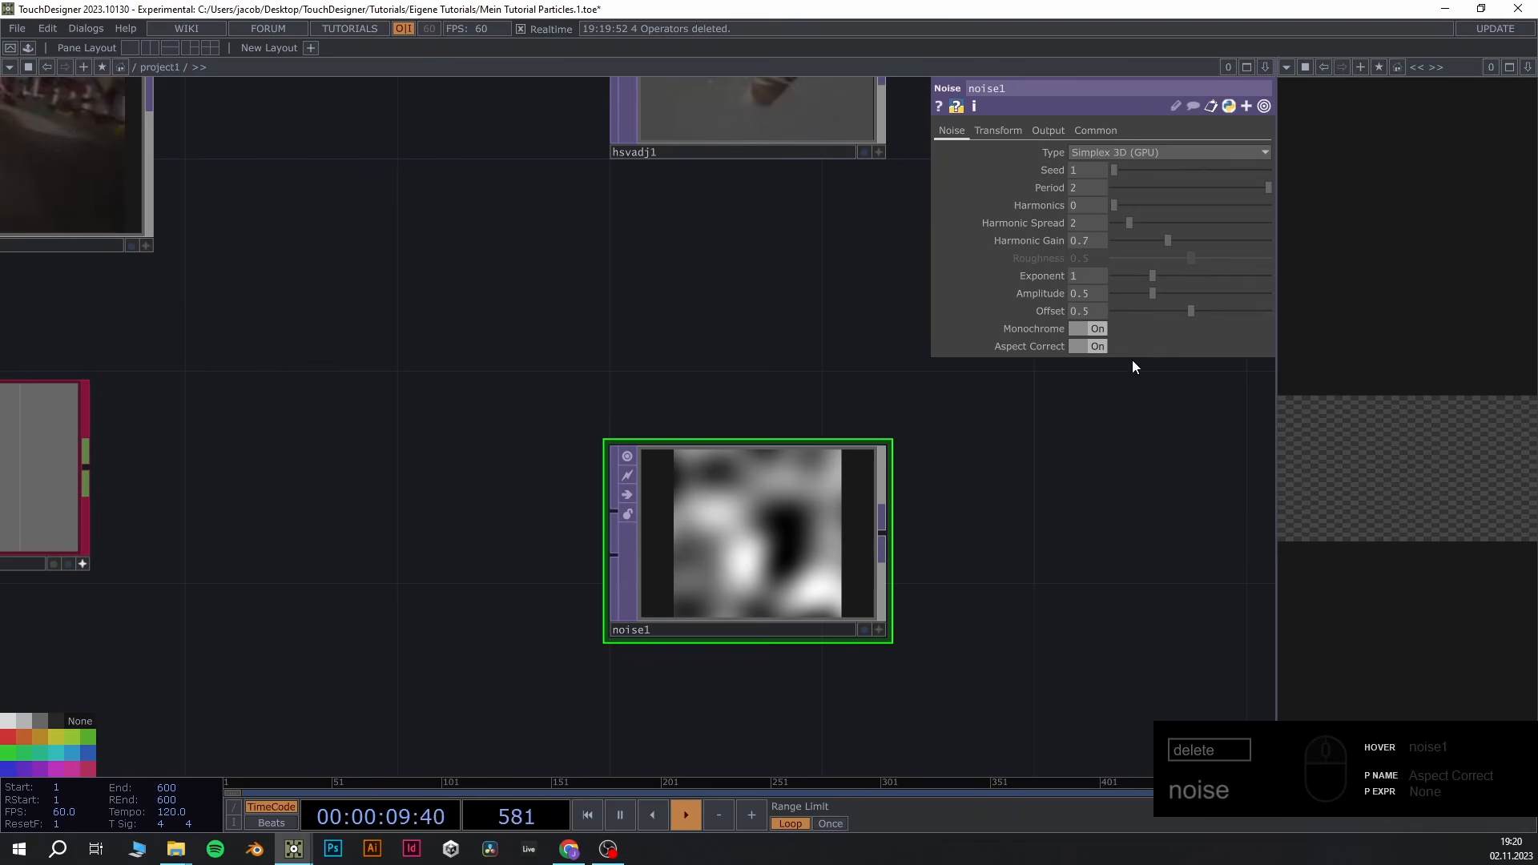
left_click(1094, 277)
type(".1")
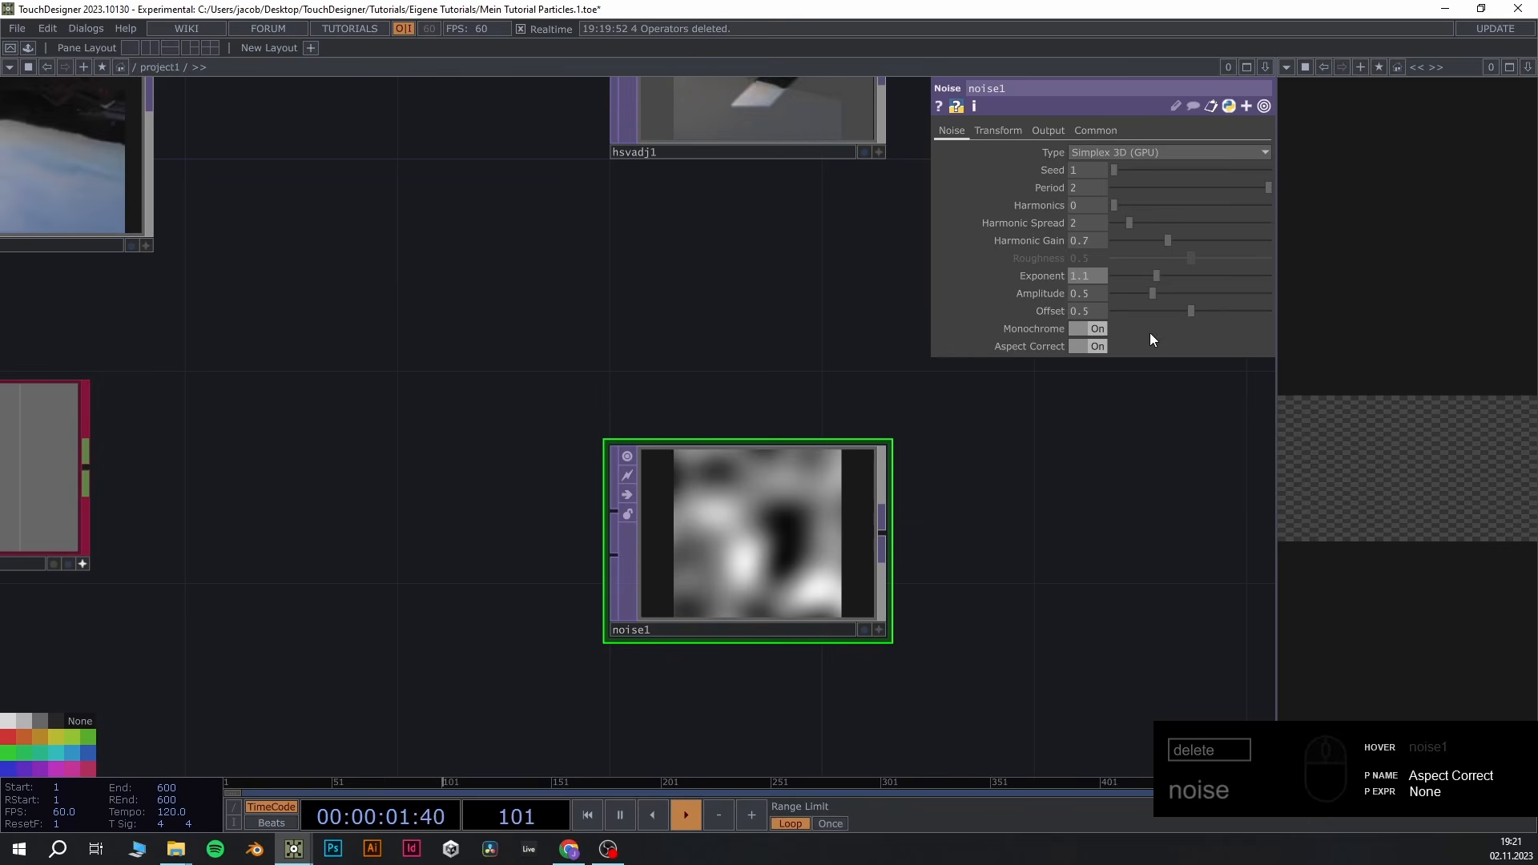
left_click_drag(665, 330, 674, 393)
Connect the Resolution node's output to both inputs of the Noise node
scroll(253, 175, "down", 3)
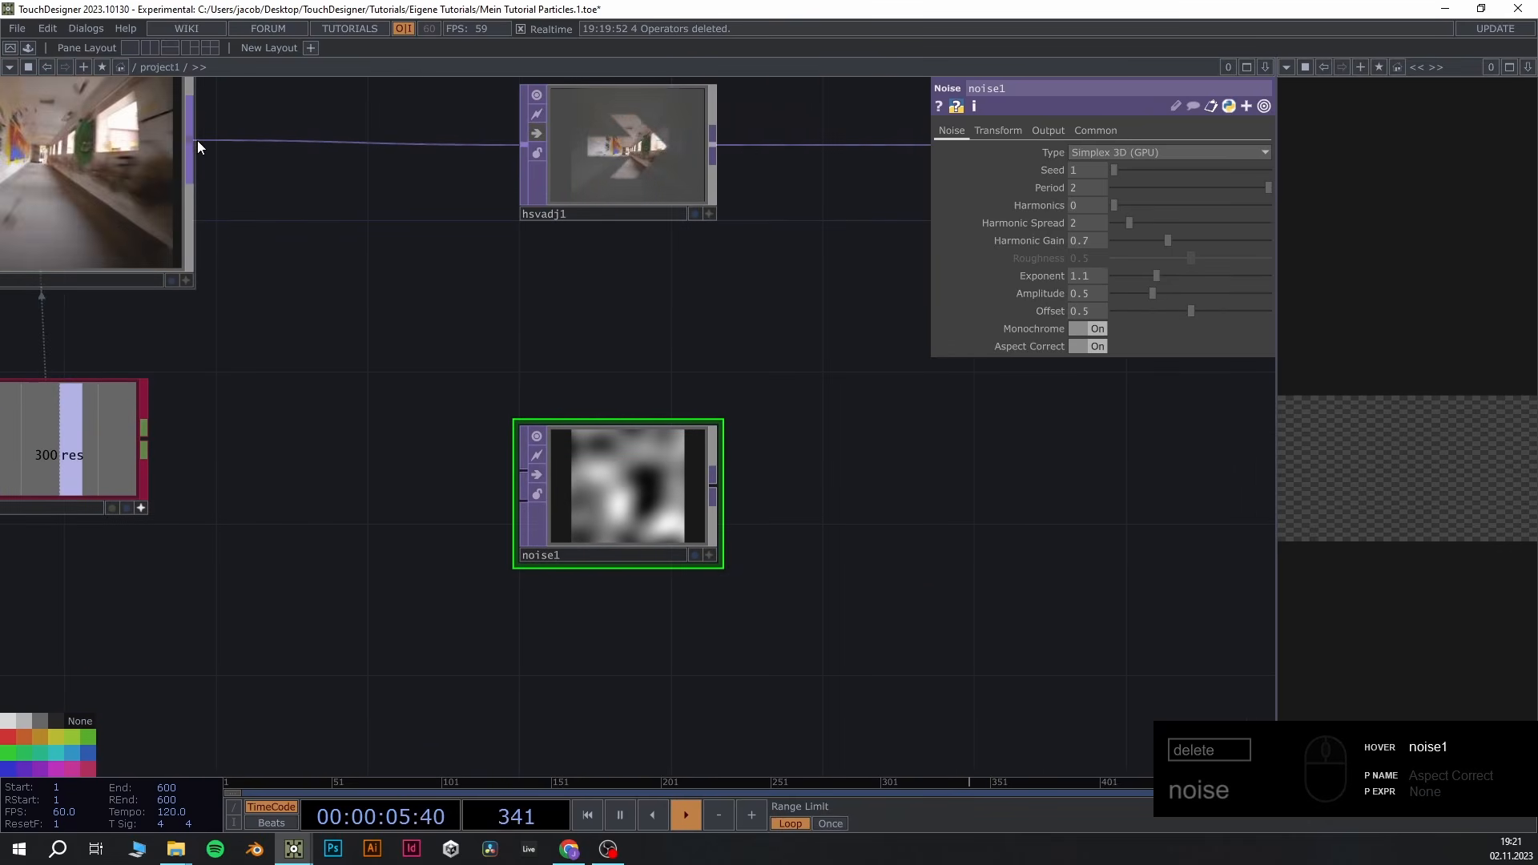
left_click_drag(192, 141, 521, 474)
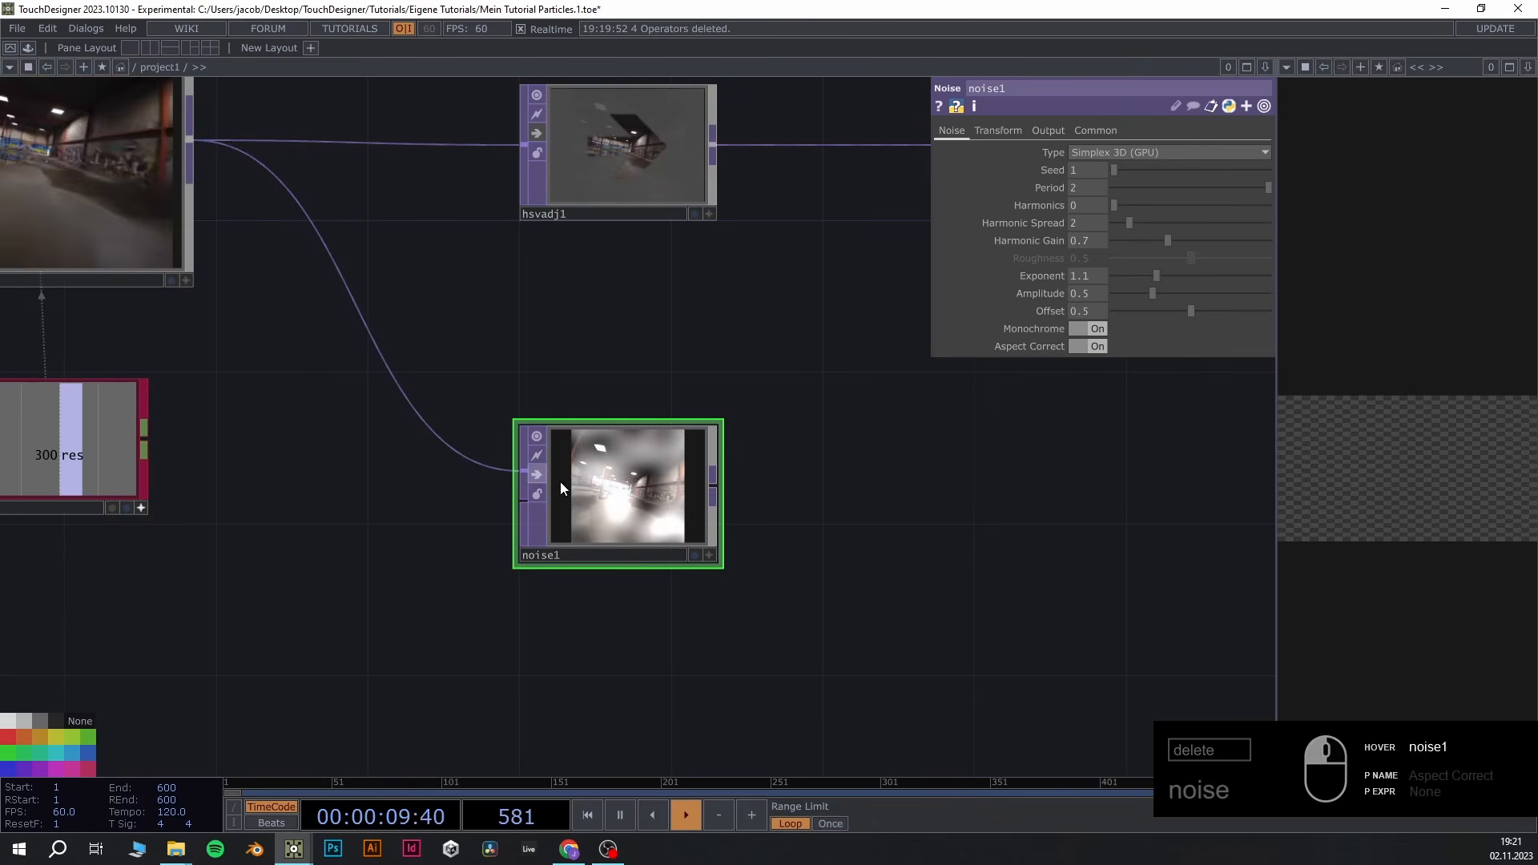
scroll(524, 470, "up", 2)
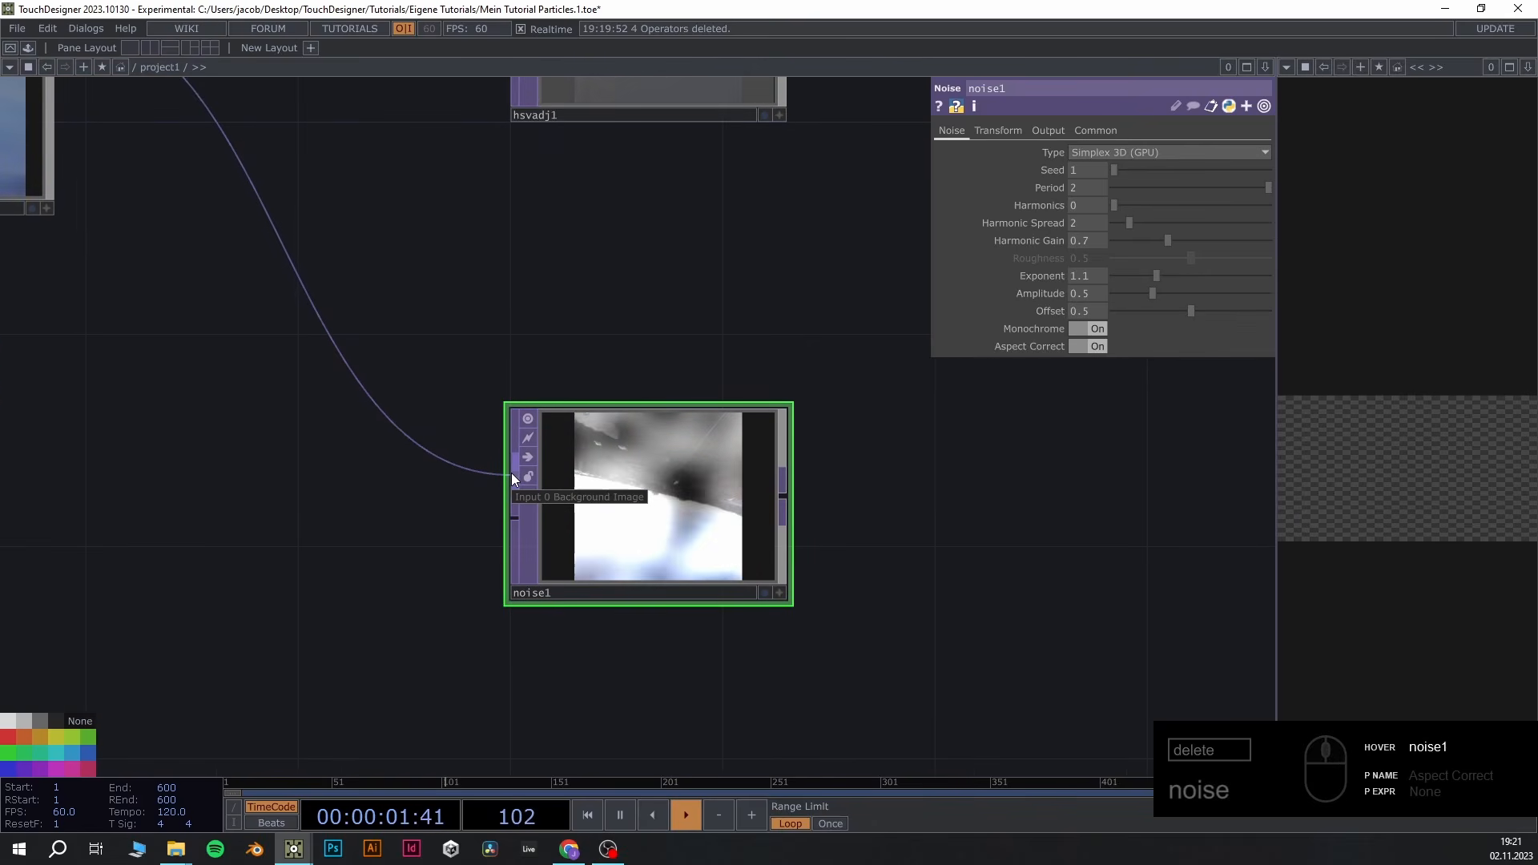
scroll(689, 508, "down", 1)
scroll(675, 507, "down", 2)
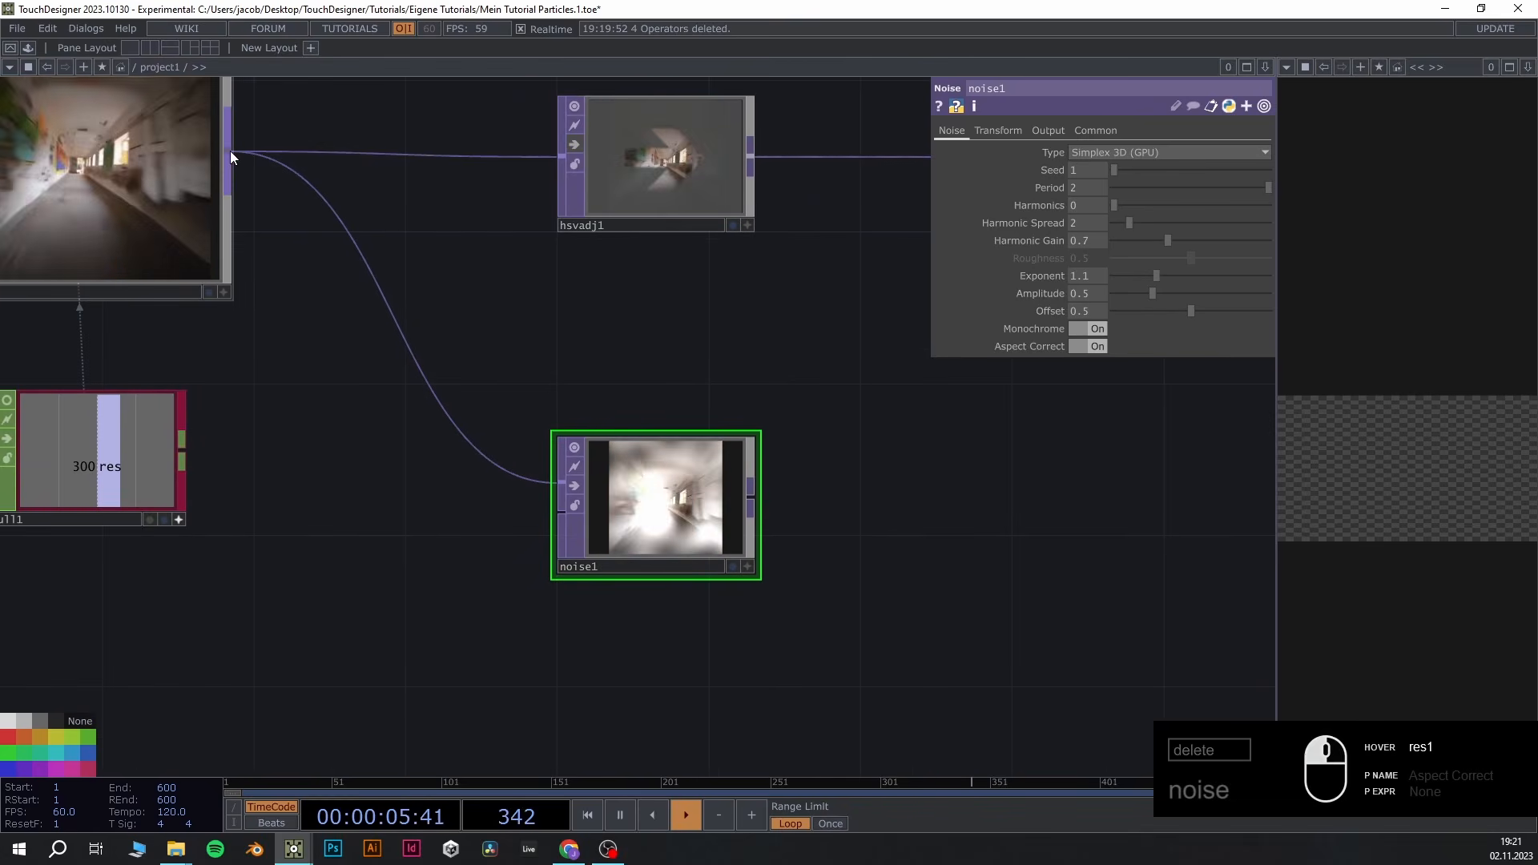
left_click_drag(229, 151, 536, 517)
scroll(677, 529, "up", 3)
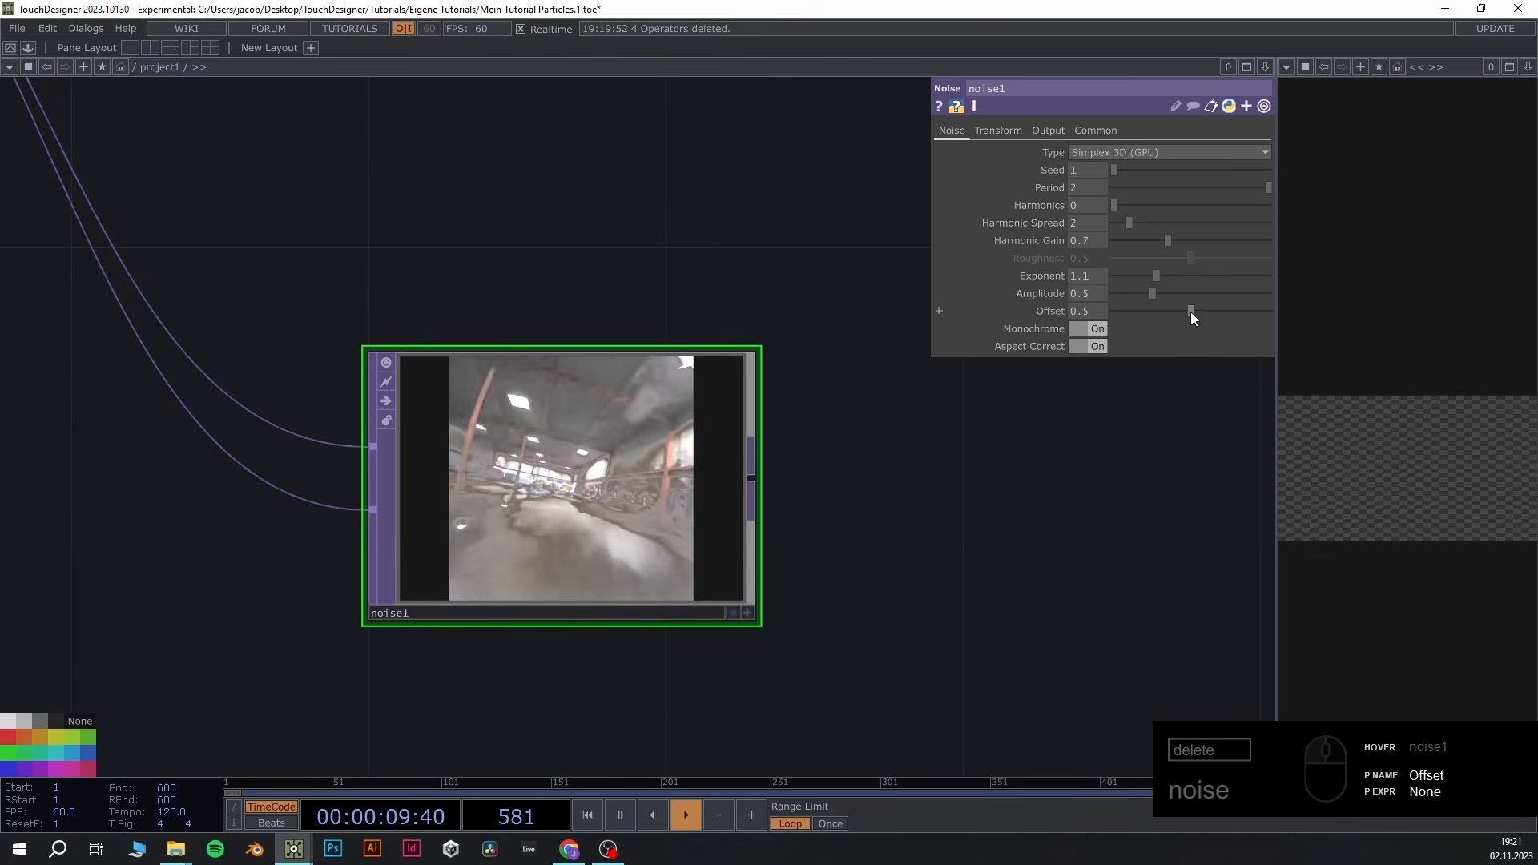
Set the Noise node's offset to 0.06
mouse_move(1189, 310)
left_mouse_down()
mouse_move(1122, 306)
mouse_move(1237, 323)
mouse_move(1168, 316)
left_mouse_up()
left_click(1102, 309)
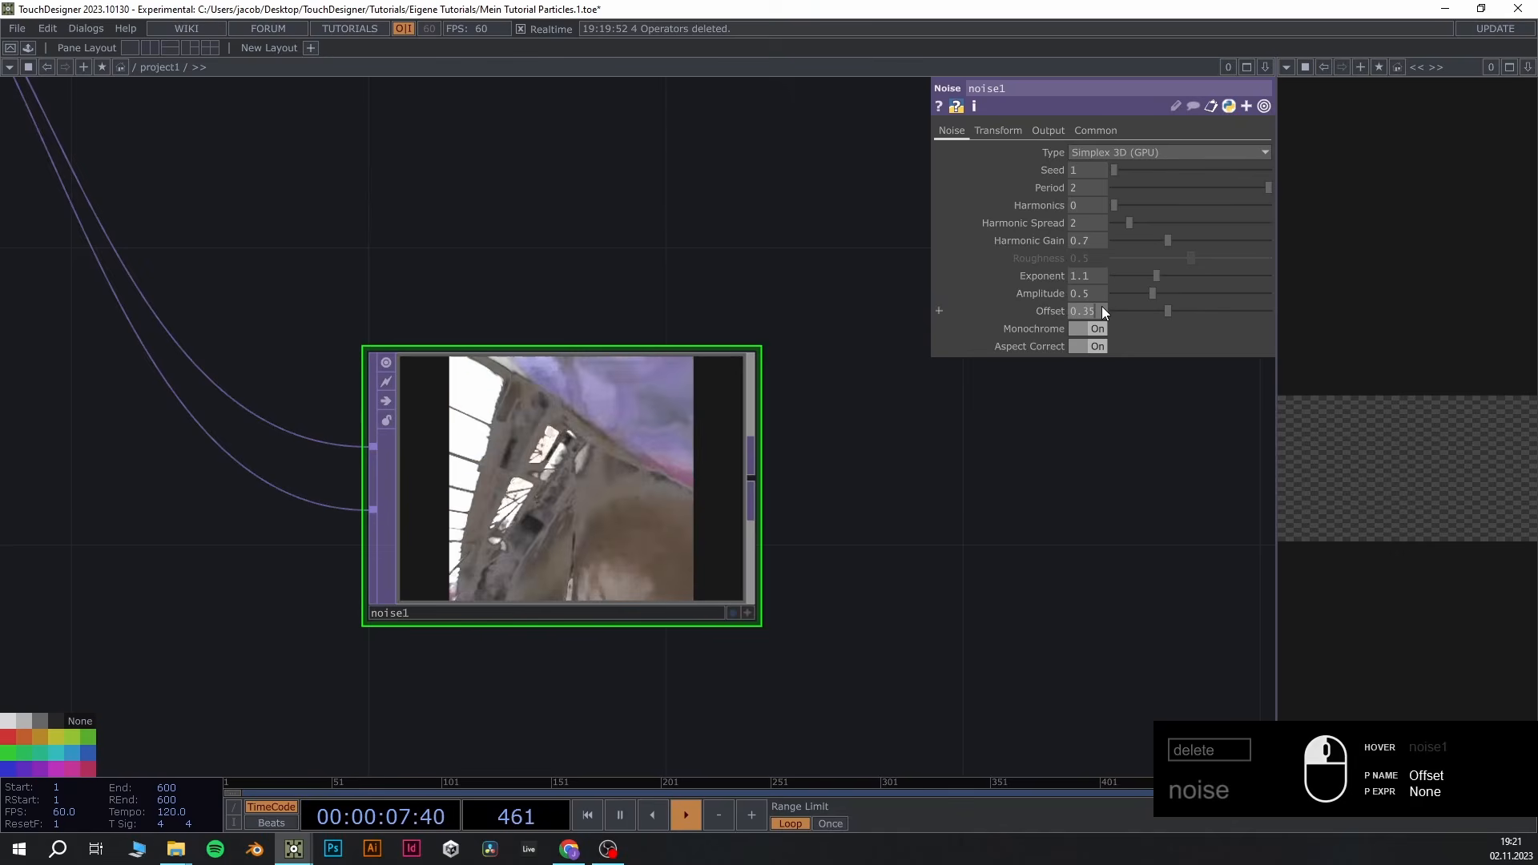
key("BackSpace")
key("BackSpace")
type("0")
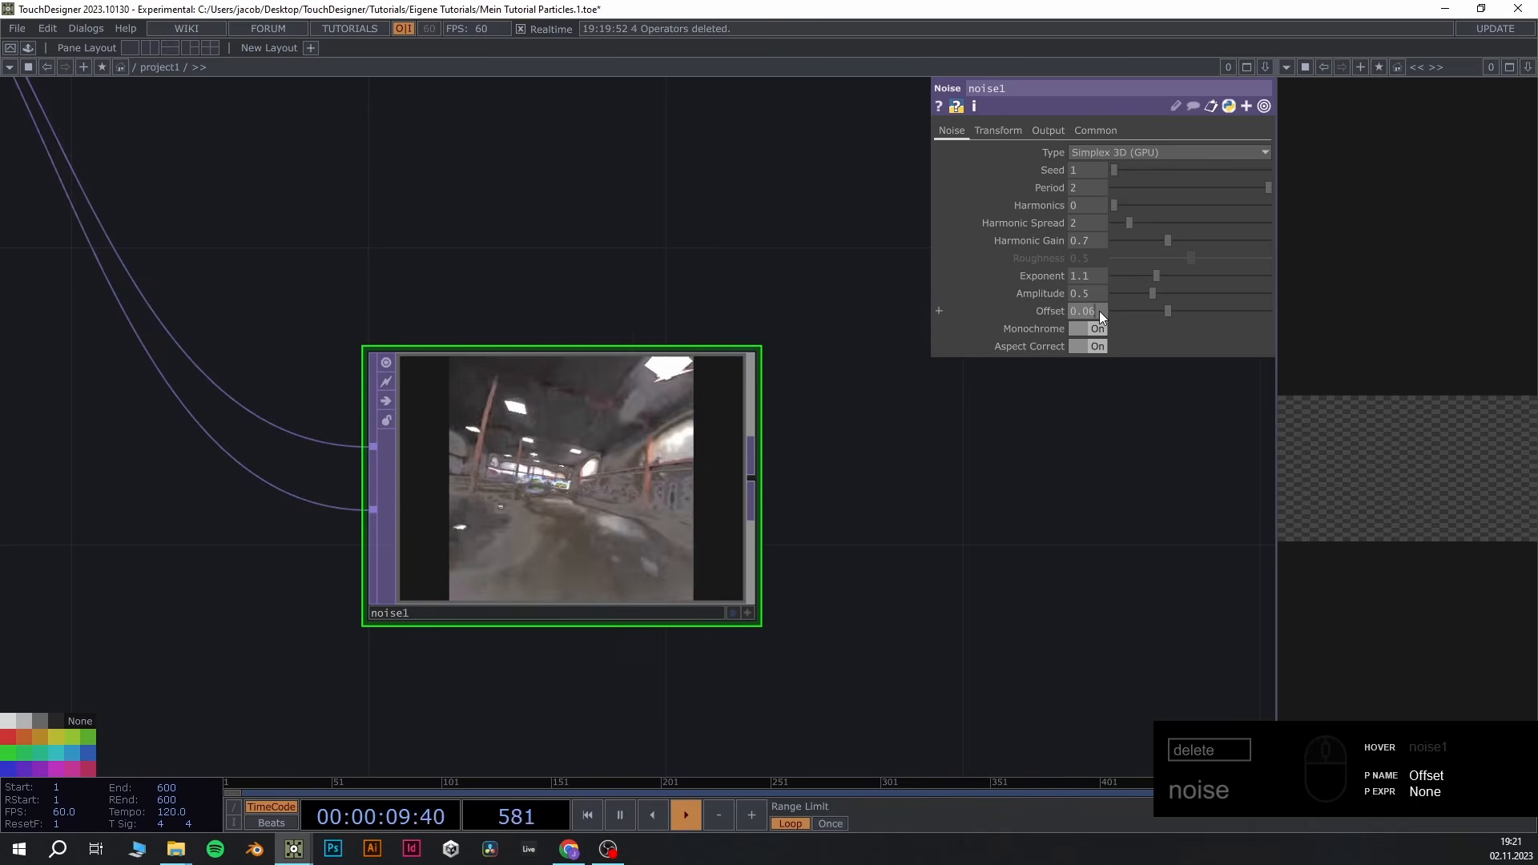
type("6")
key("Return")
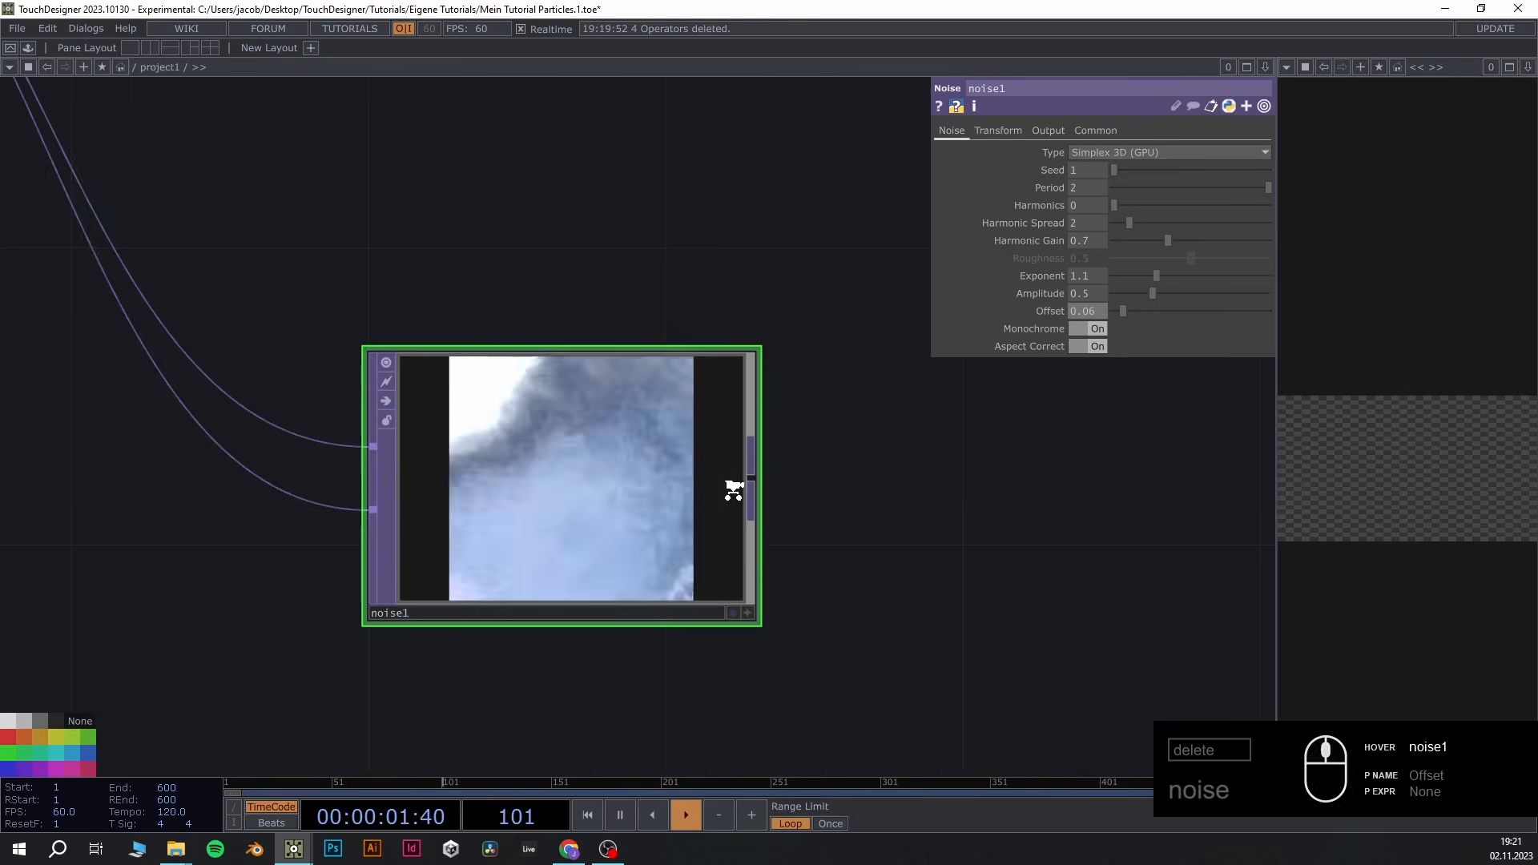
scroll(865, 460, "down", 6)
left_click_drag(854, 471, 776, 488)
scroll(748, 545, "up", 3)
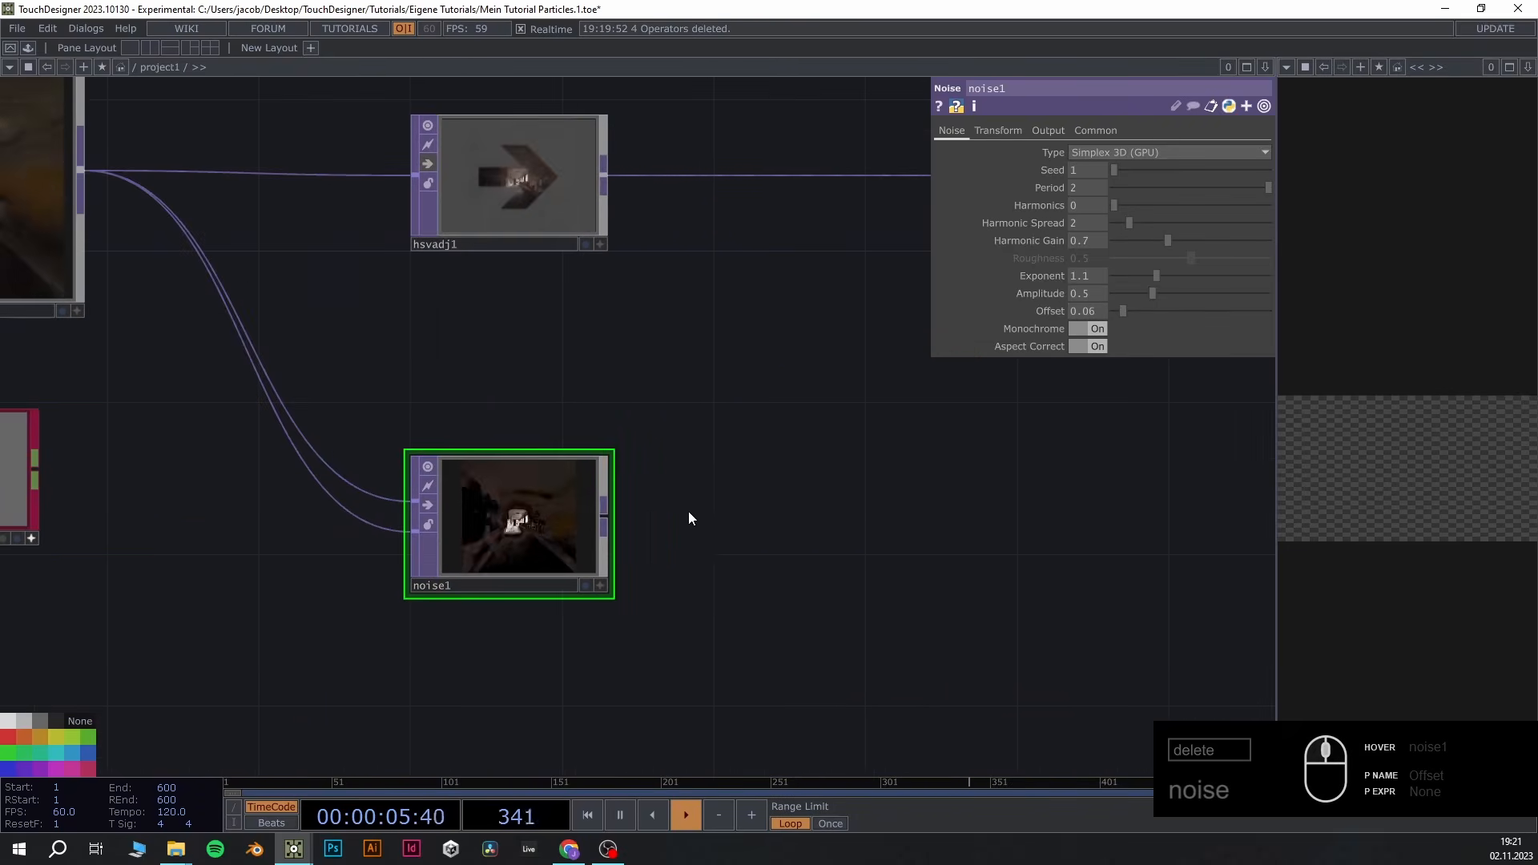
scroll(536, 535, "up", 2)
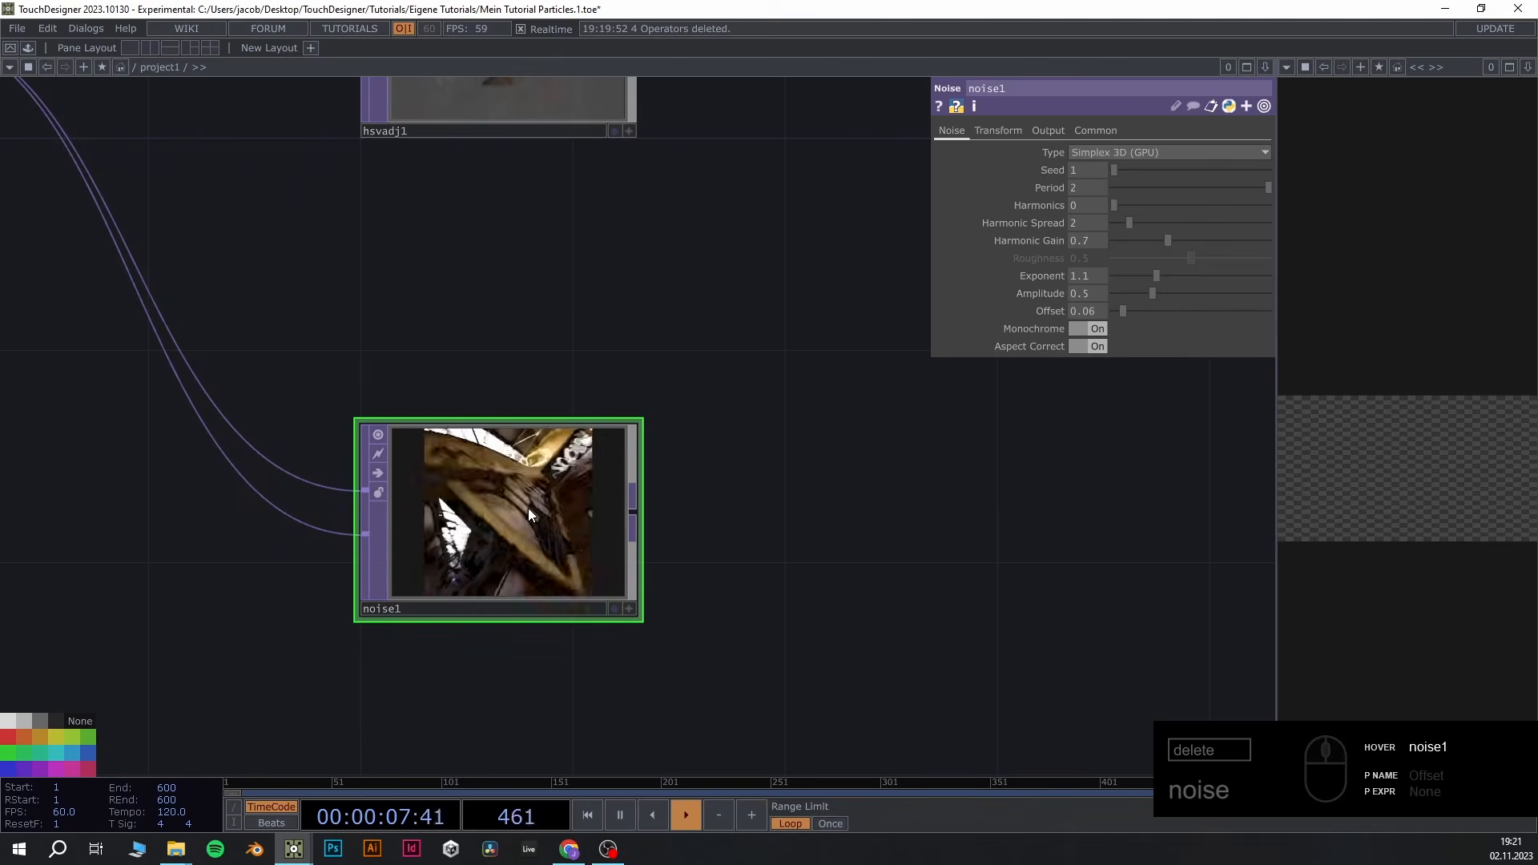
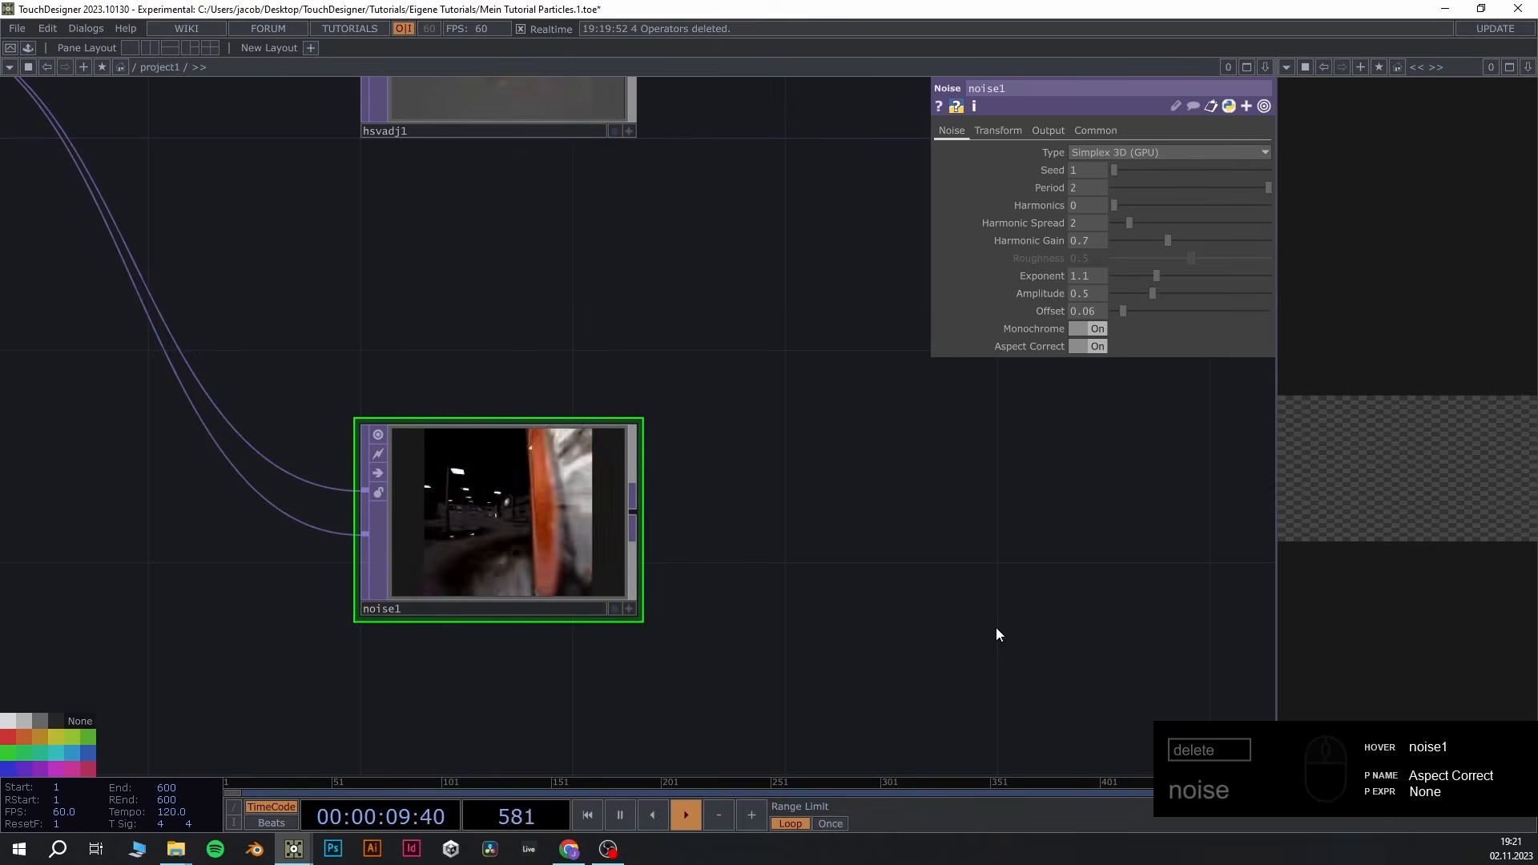
Add a Grid SOP in the empty network area above the Resolution node
scroll(742, 491, "down", 1)
scroll(742, 490, "down", 4)
left_click_drag(779, 430, 871, 573)
scroll(470, 316, "up", 3)
double_click(470, 282)
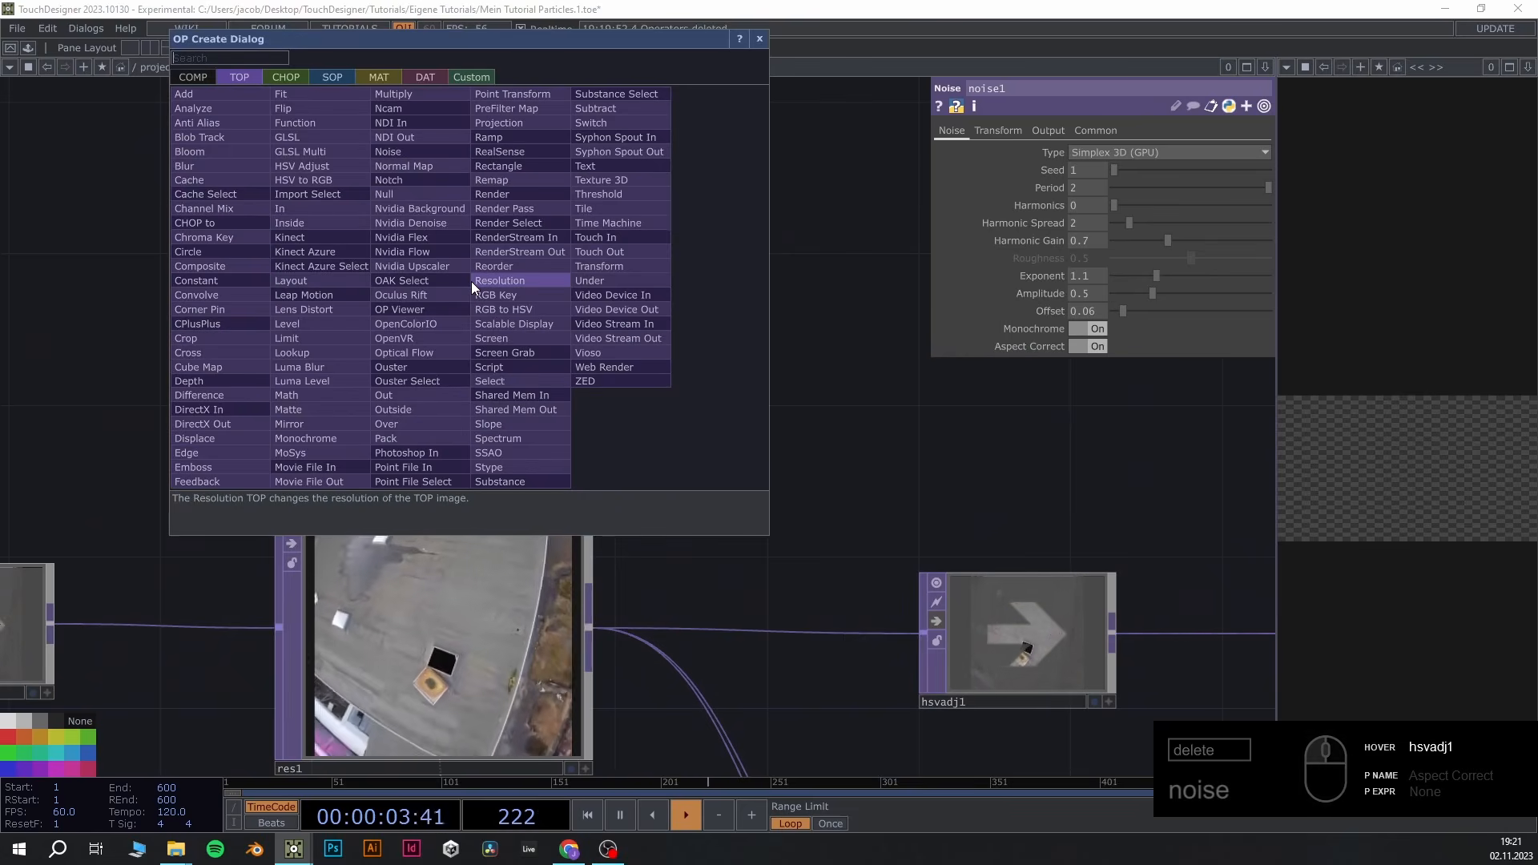
left_click(334, 77)
type("grid")
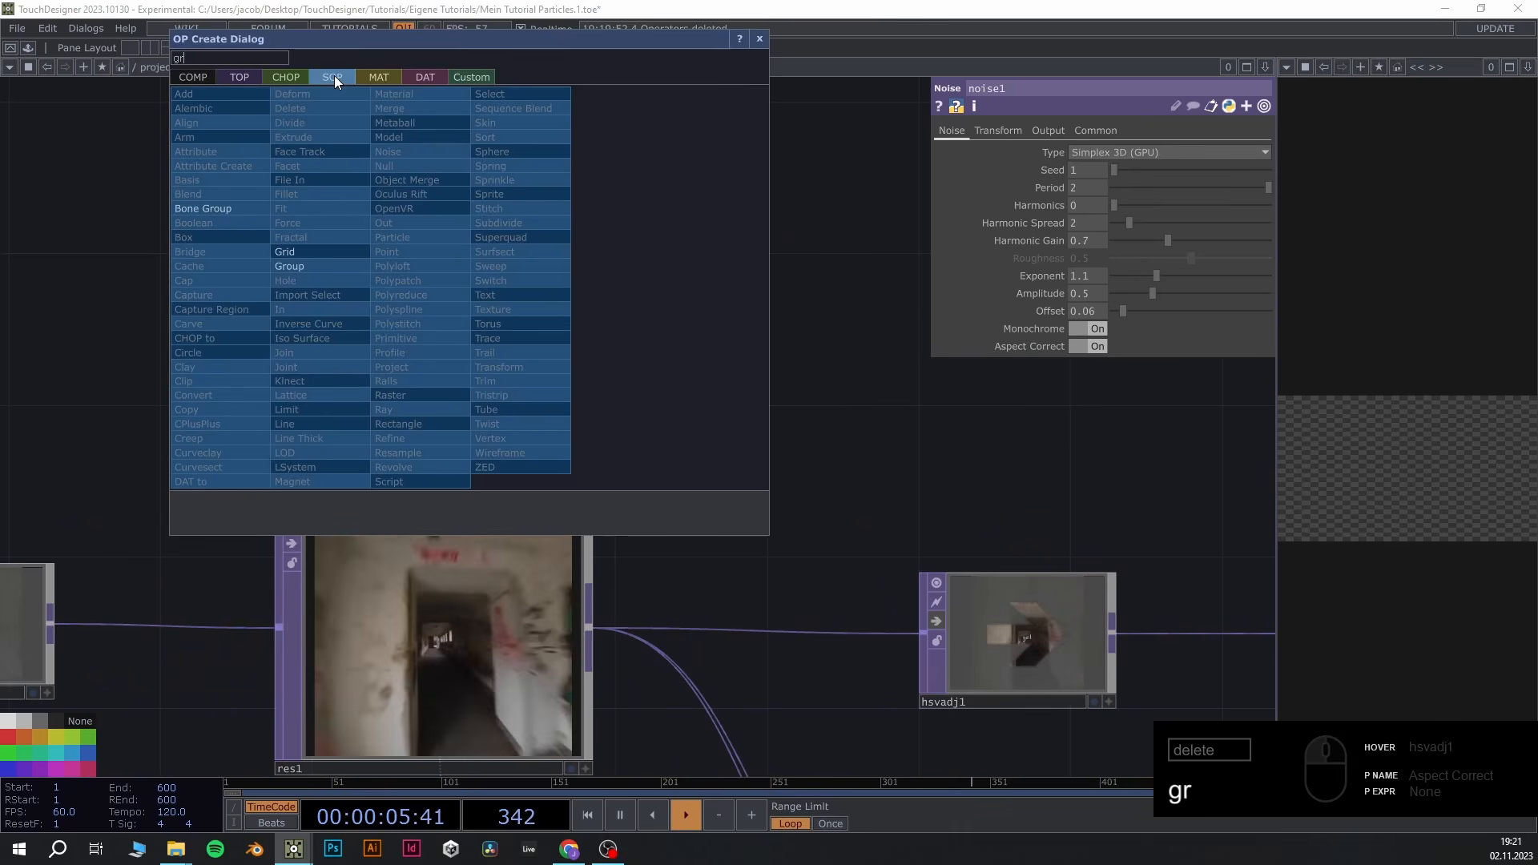
left_click(298, 252)
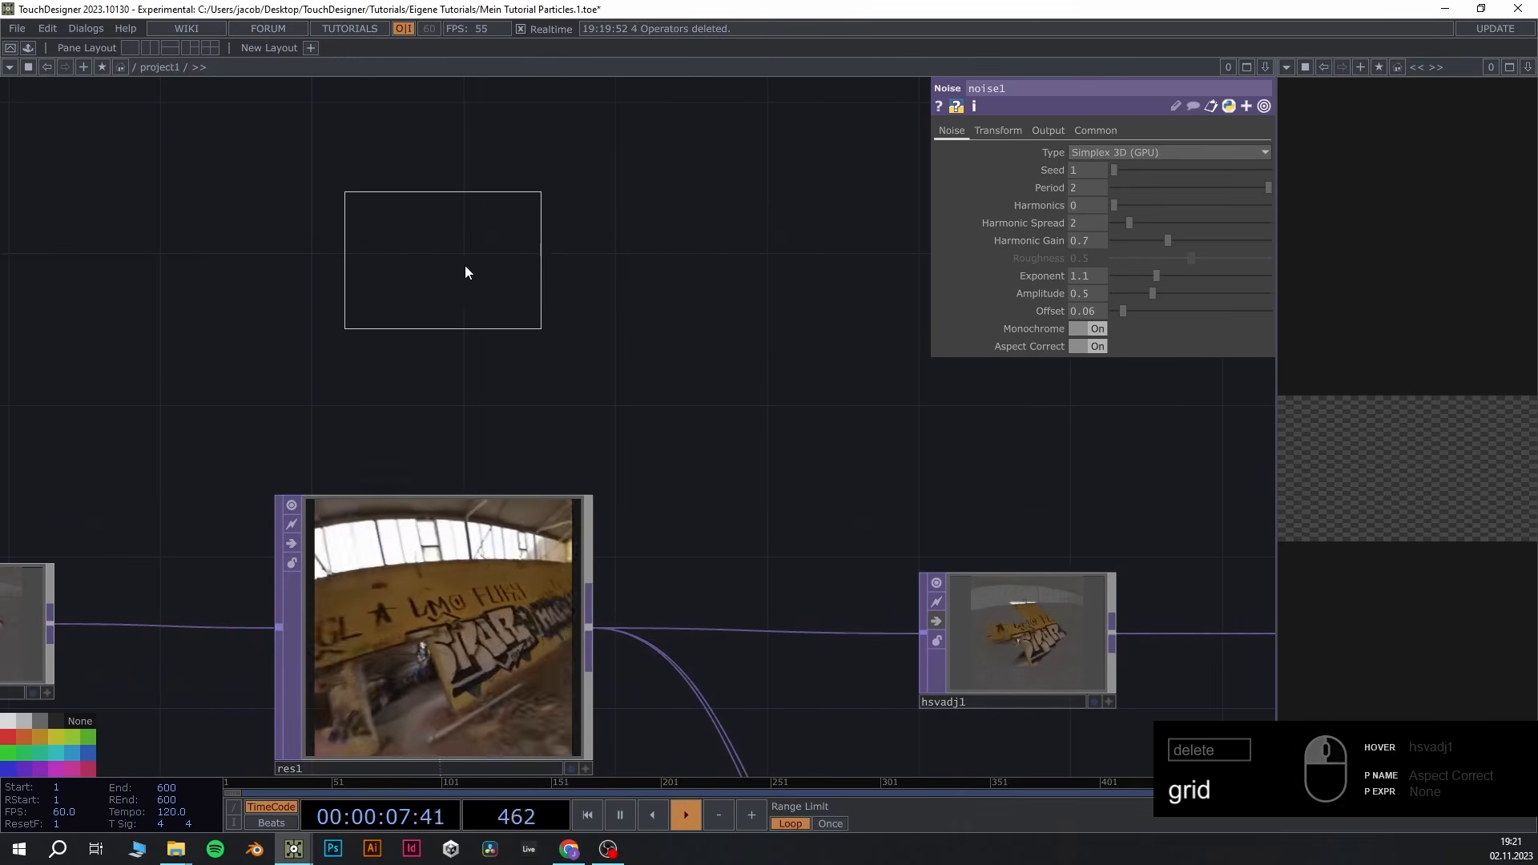
left_click(497, 273)
Activate the Grid node's viewer and show the mesh as a wireframe at an oblique angle
scroll(593, 313, "up", 5)
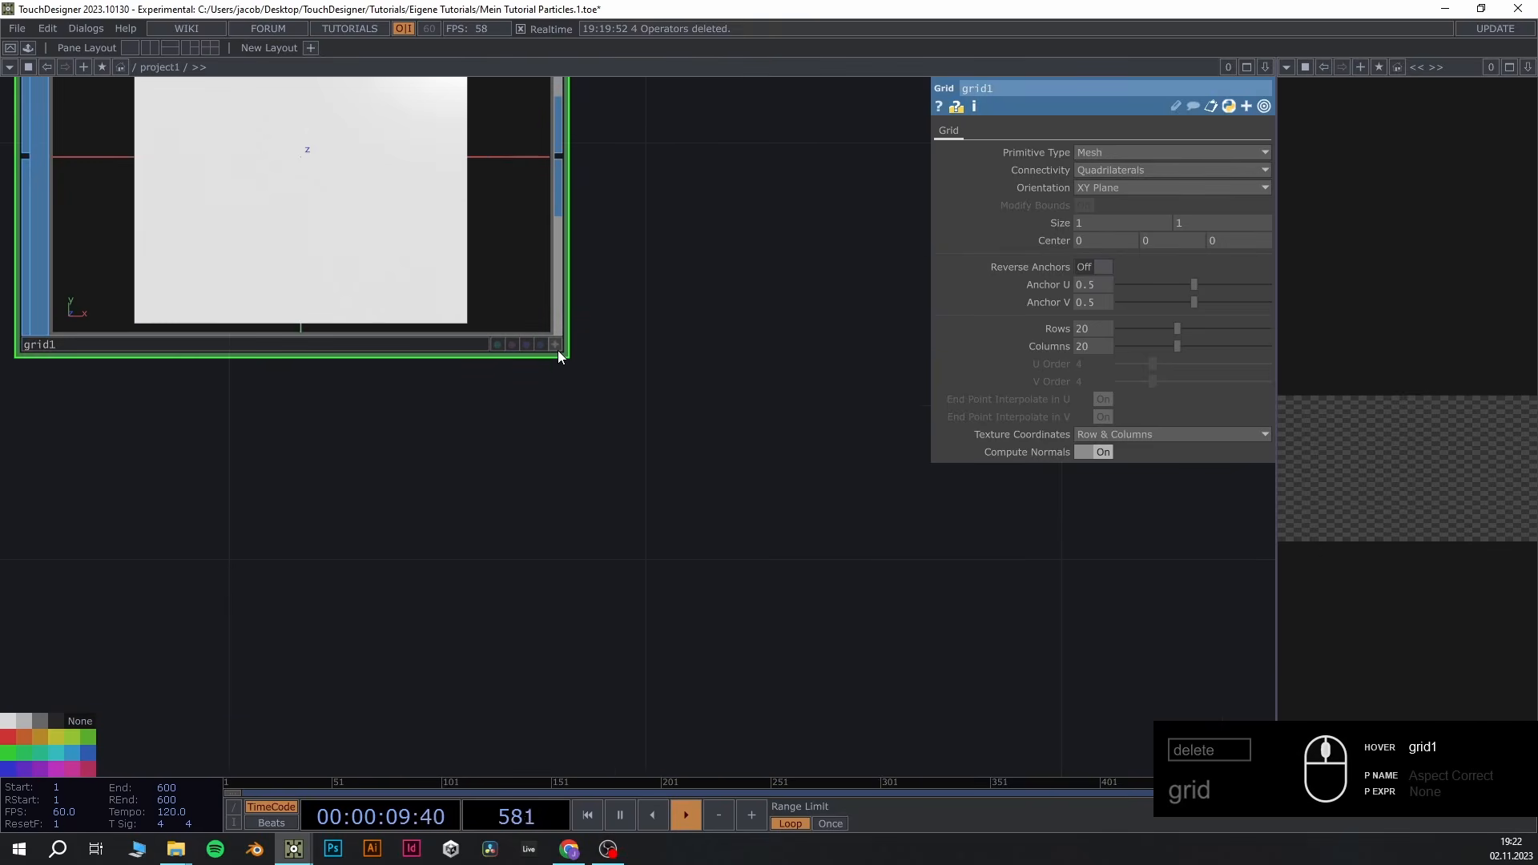
left_click_drag(759, 378, 865, 568)
left_click(659, 536)
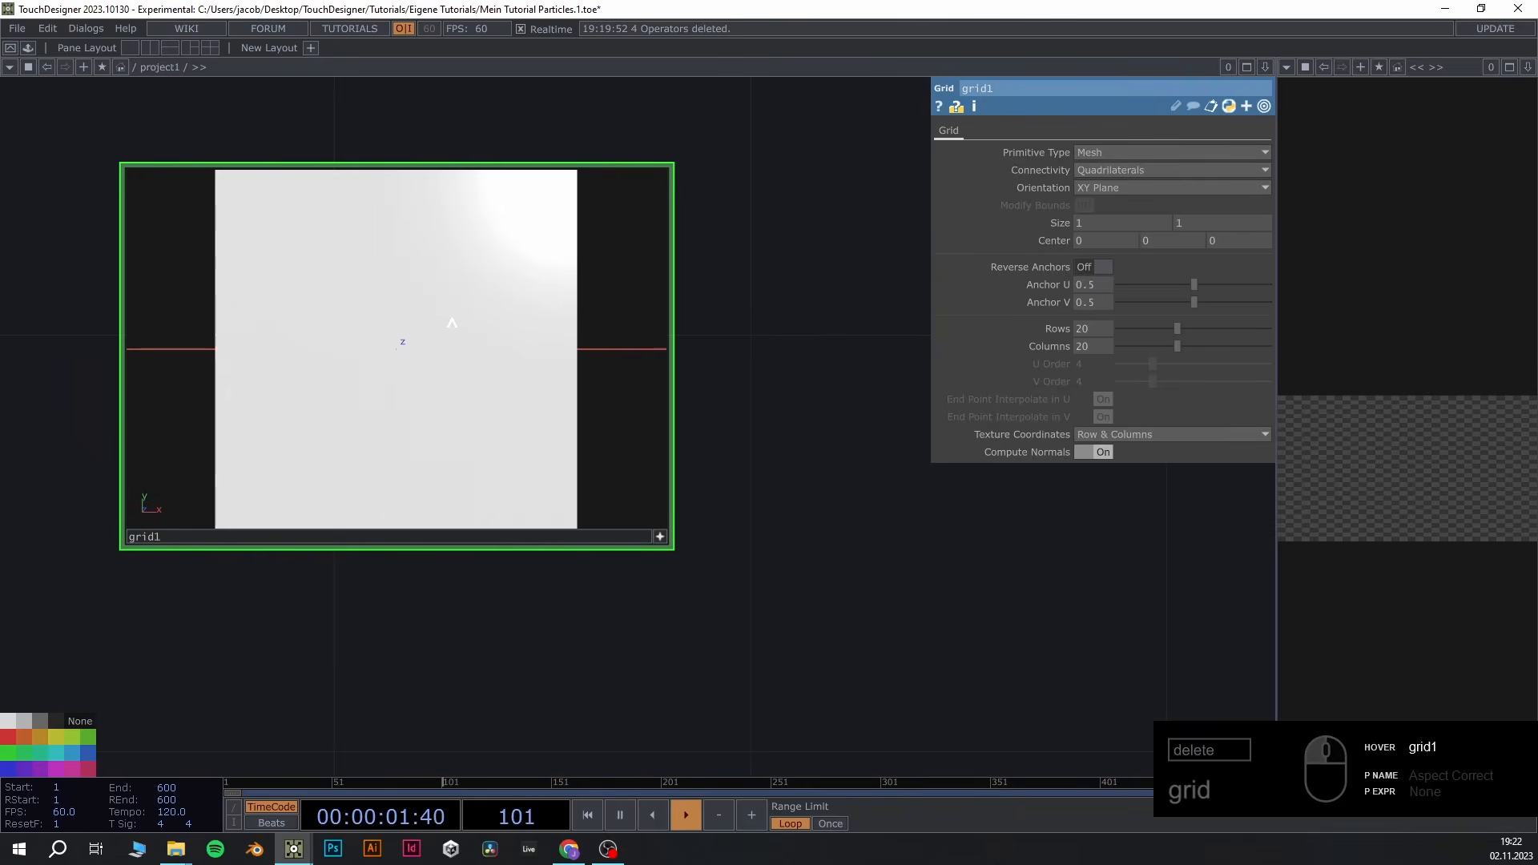
key("w")
middle_click_drag(501, 331, 329, 233)
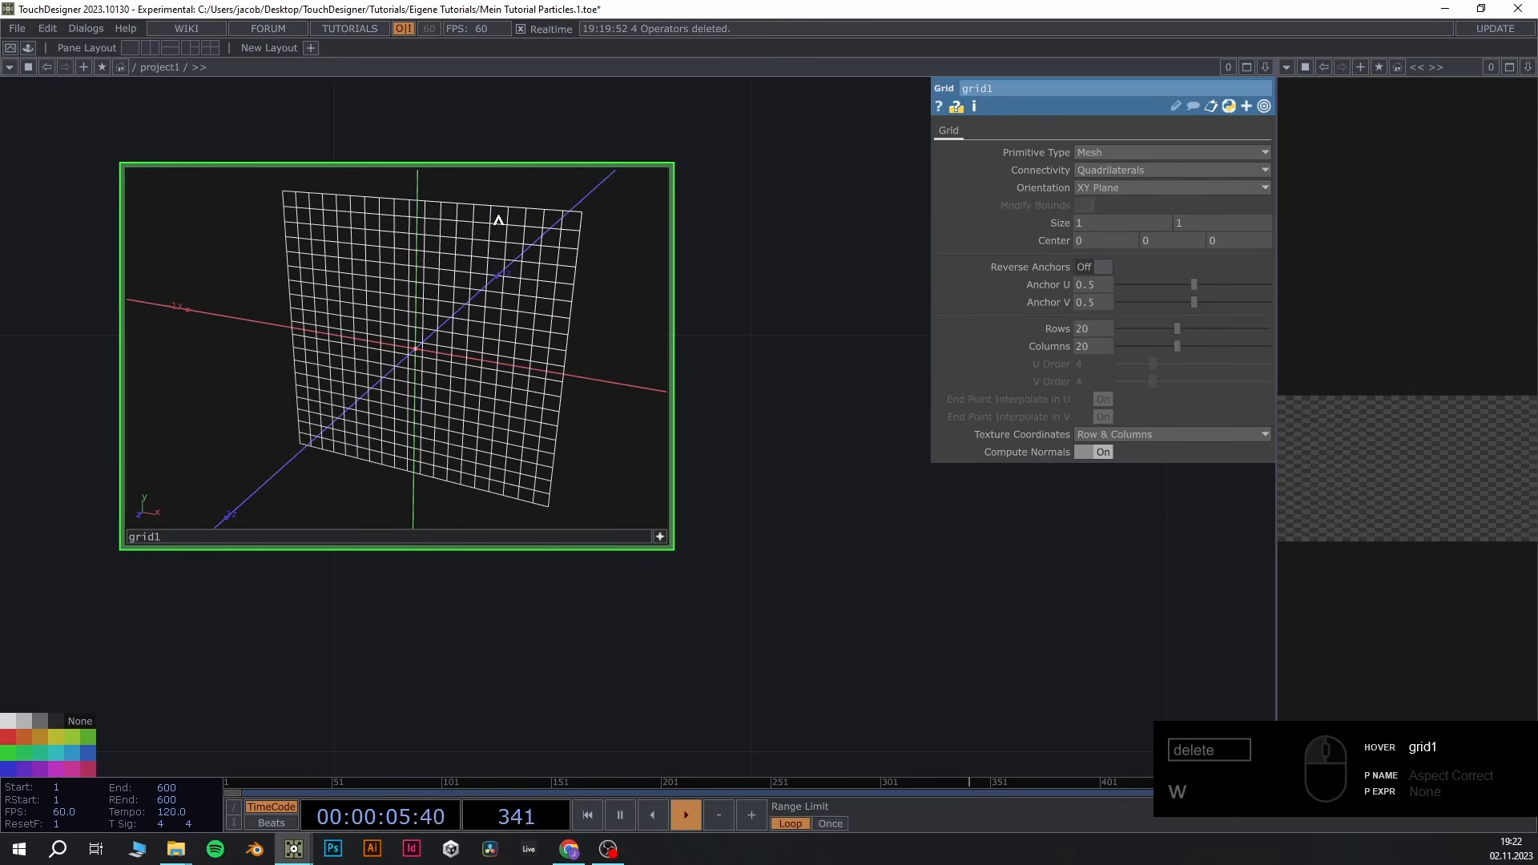
Reference the res channel of null1 in both the Rows and Columns parameters of the Grid
middle_click_drag(825, 522, 822, 641)
left_click_drag(821, 575, 812, 426)
middle_click_drag(756, 546, 743, 583)
left_click_drag(743, 582, 652, 367)
middle_click_drag(616, 391, 513, 669)
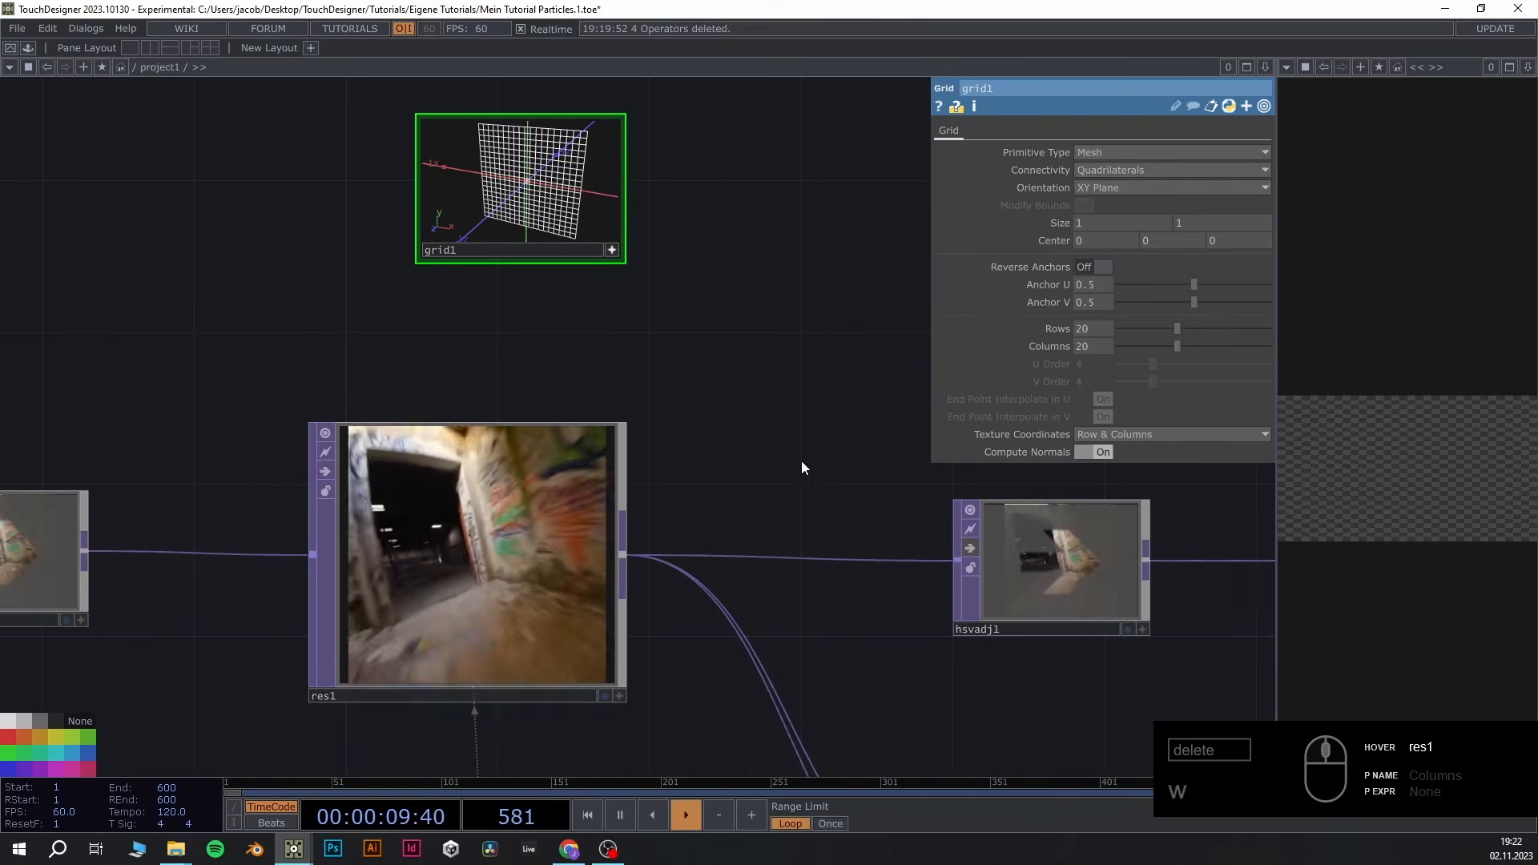
middle_click_drag(782, 391, 685, 406)
scroll(641, 505, "up", 3)
left_click_drag(653, 333, 596, 316)
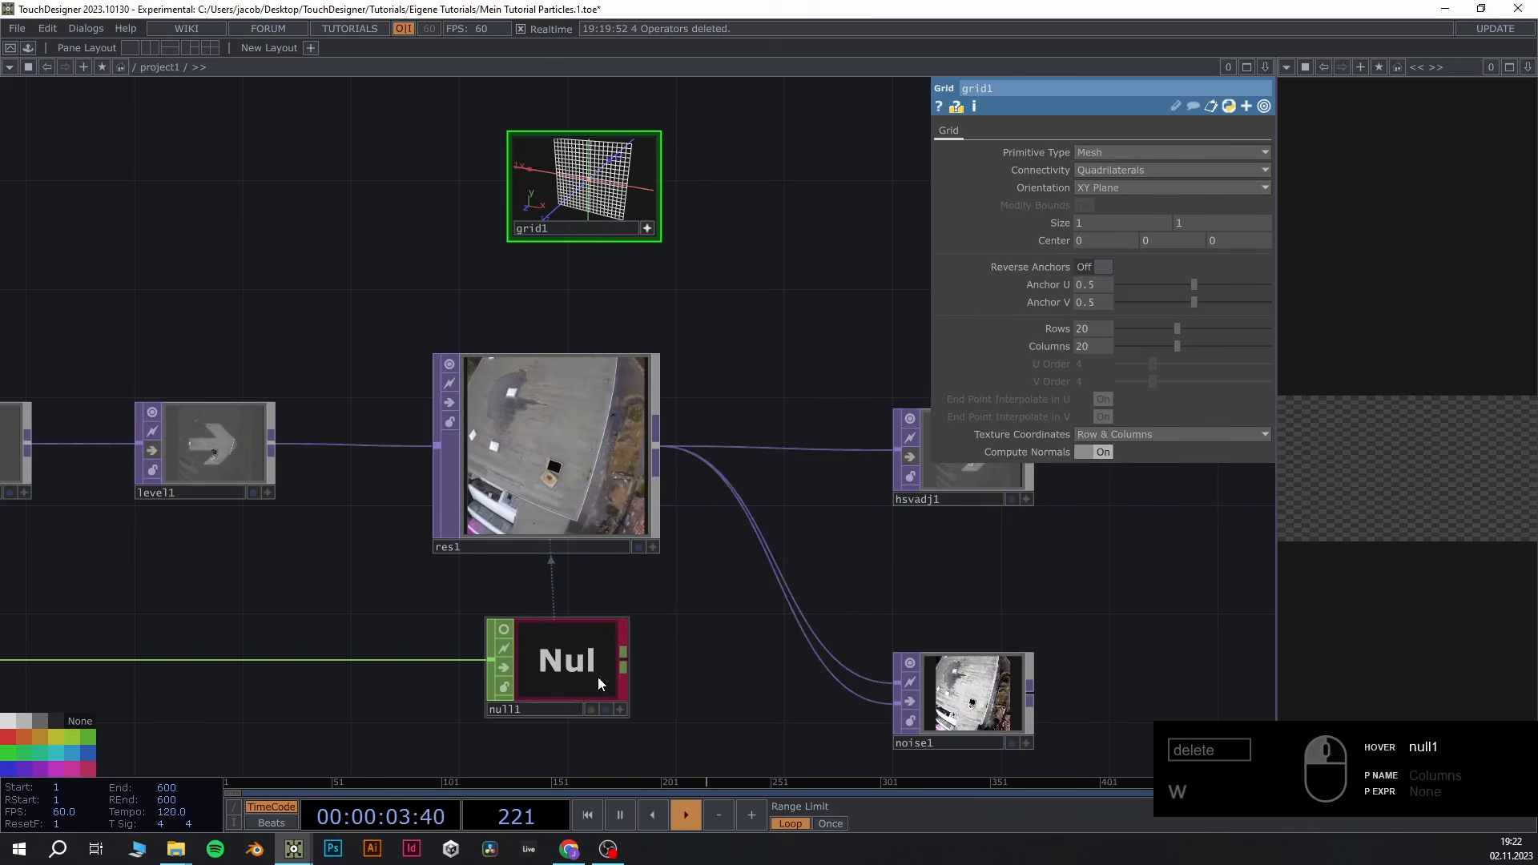
left_click(618, 710)
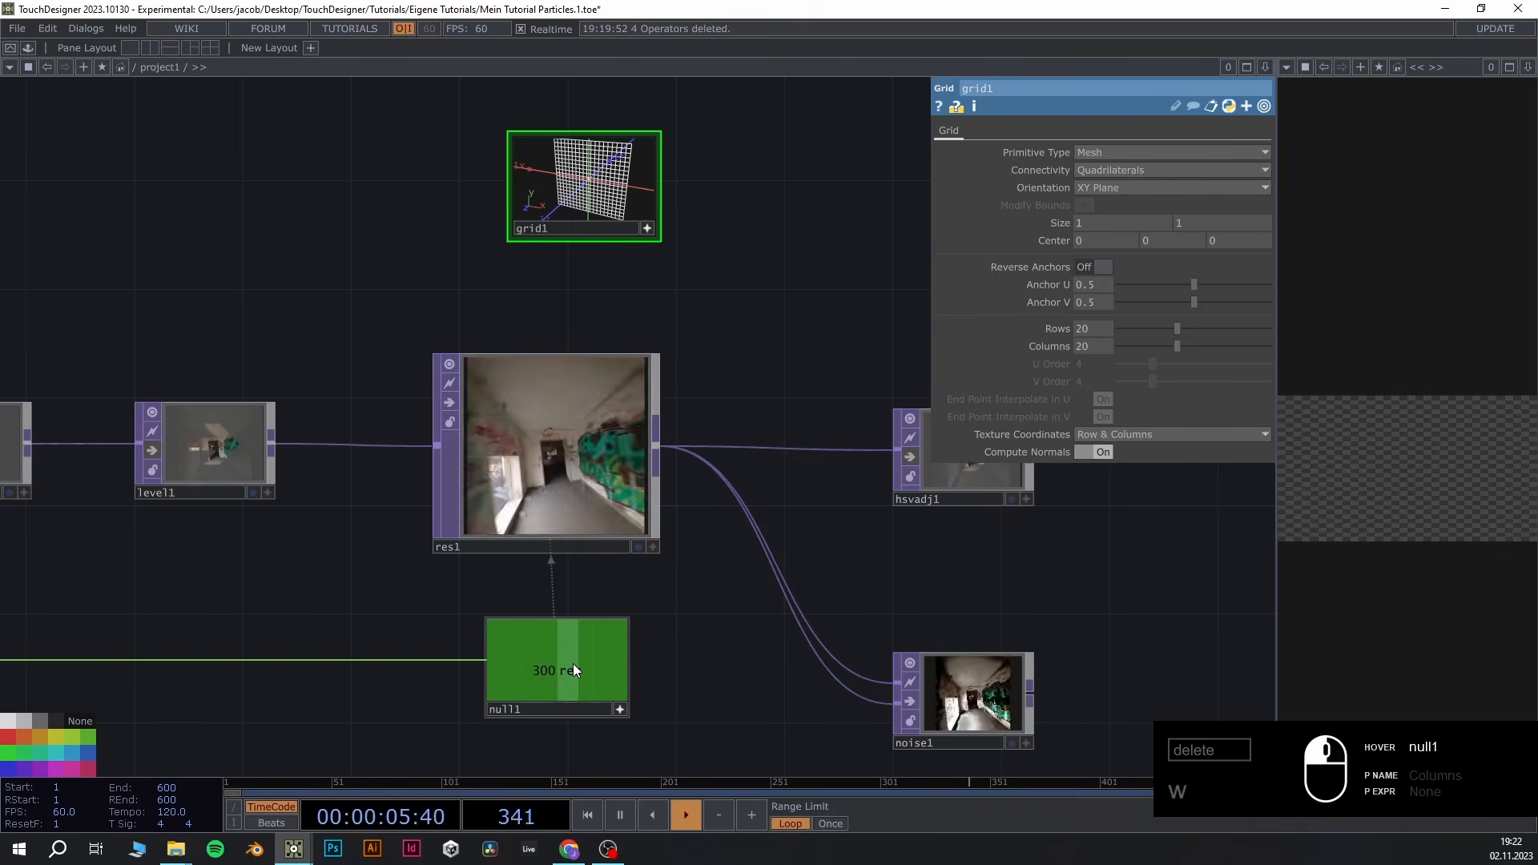
left_click_drag(574, 665, 1086, 328)
left_click(1099, 325)
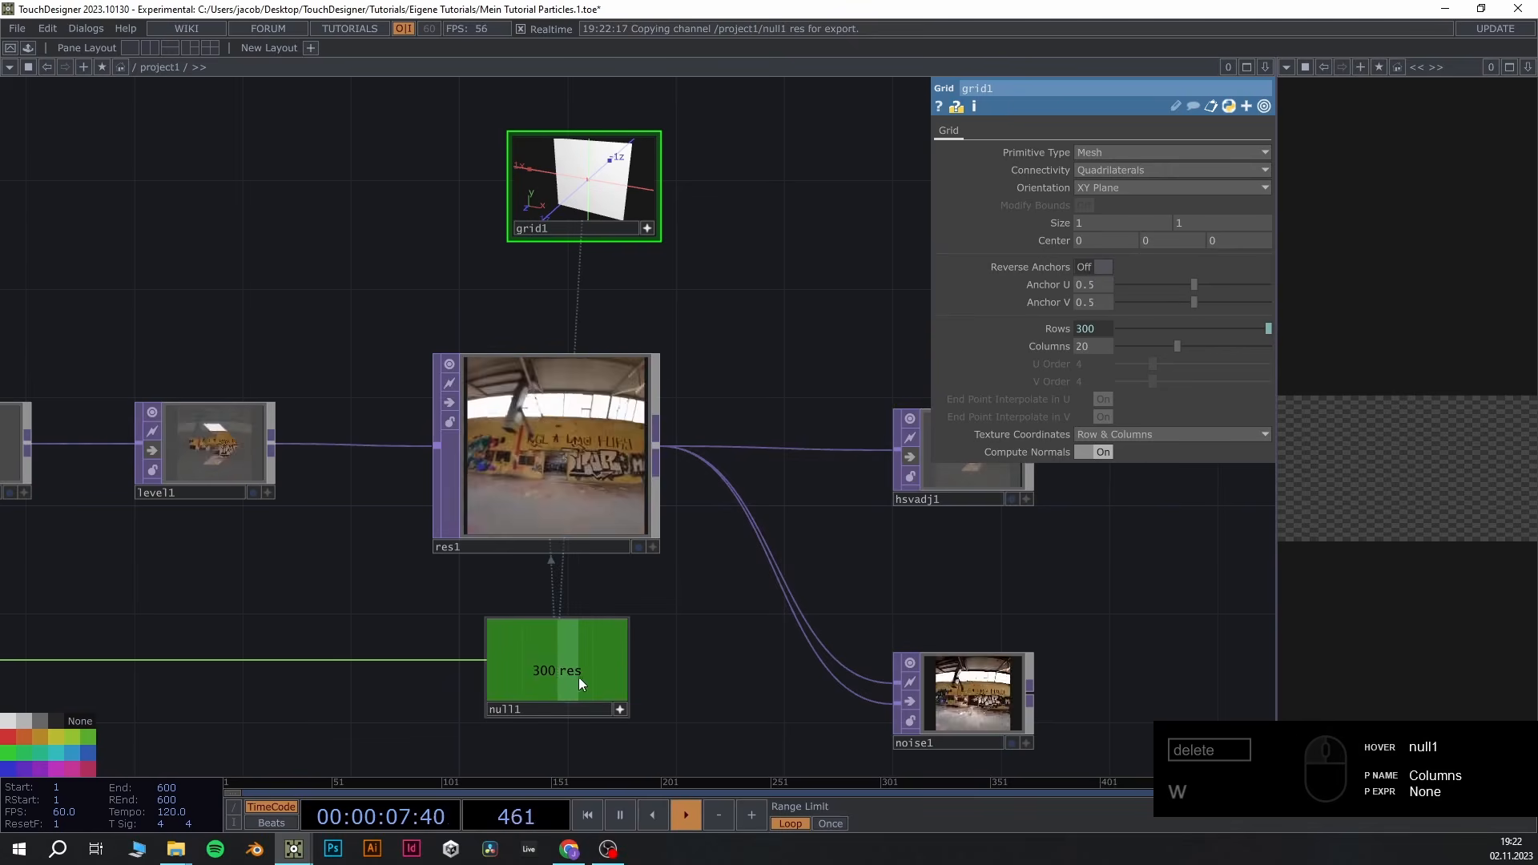
left_click_drag(559, 672, 1094, 349)
left_click(1095, 343)
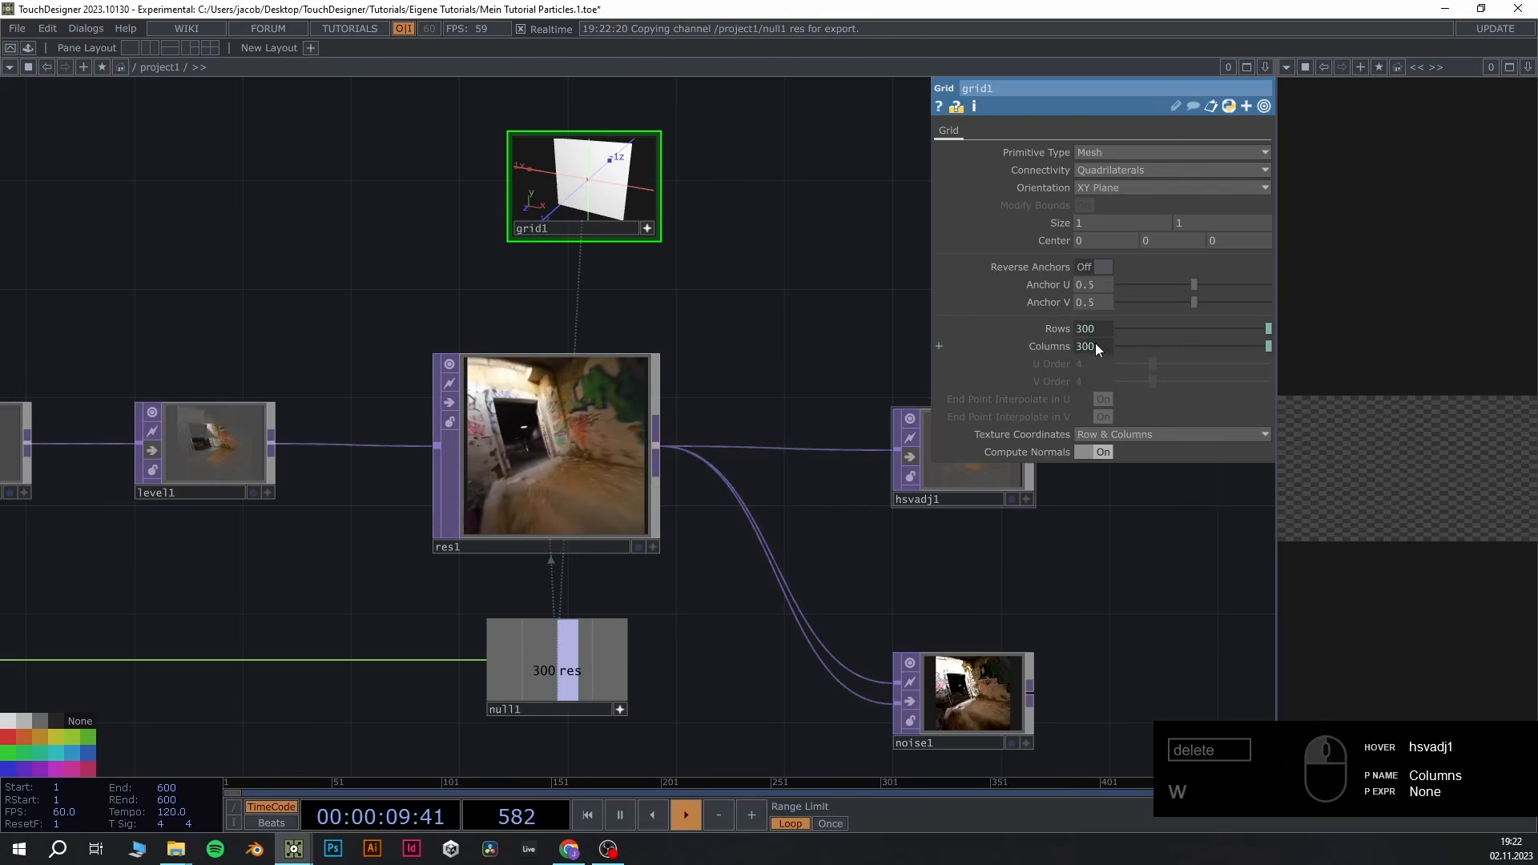
Examine the density of the Grid's wireframe from several angles in its viewer, then deactivate the viewer
left_click_drag(818, 322, 809, 586)
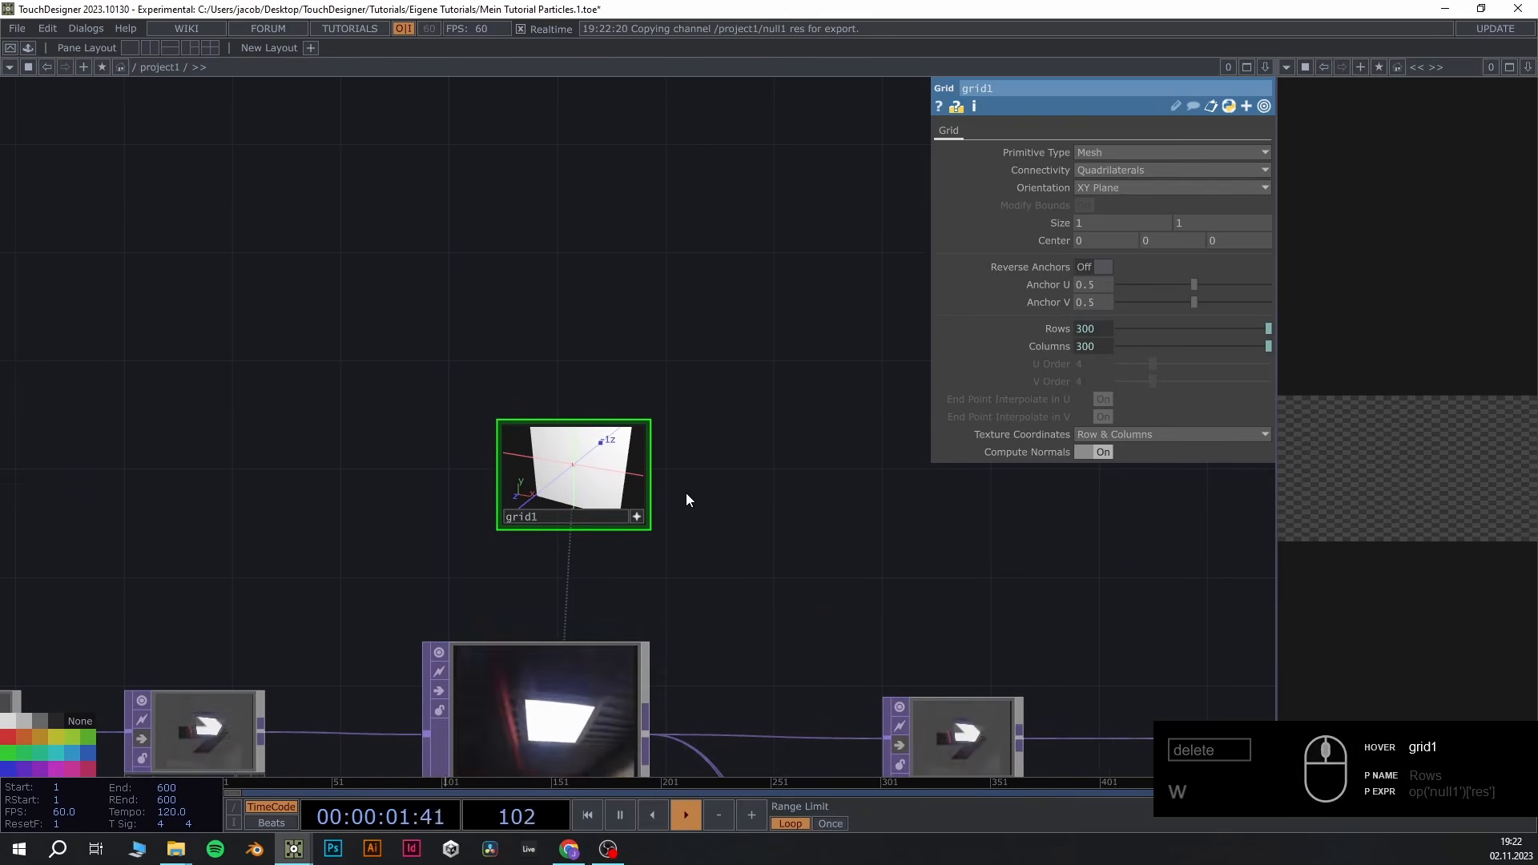
scroll(679, 480, "up", 5)
left_click_drag(602, 478, 789, 491)
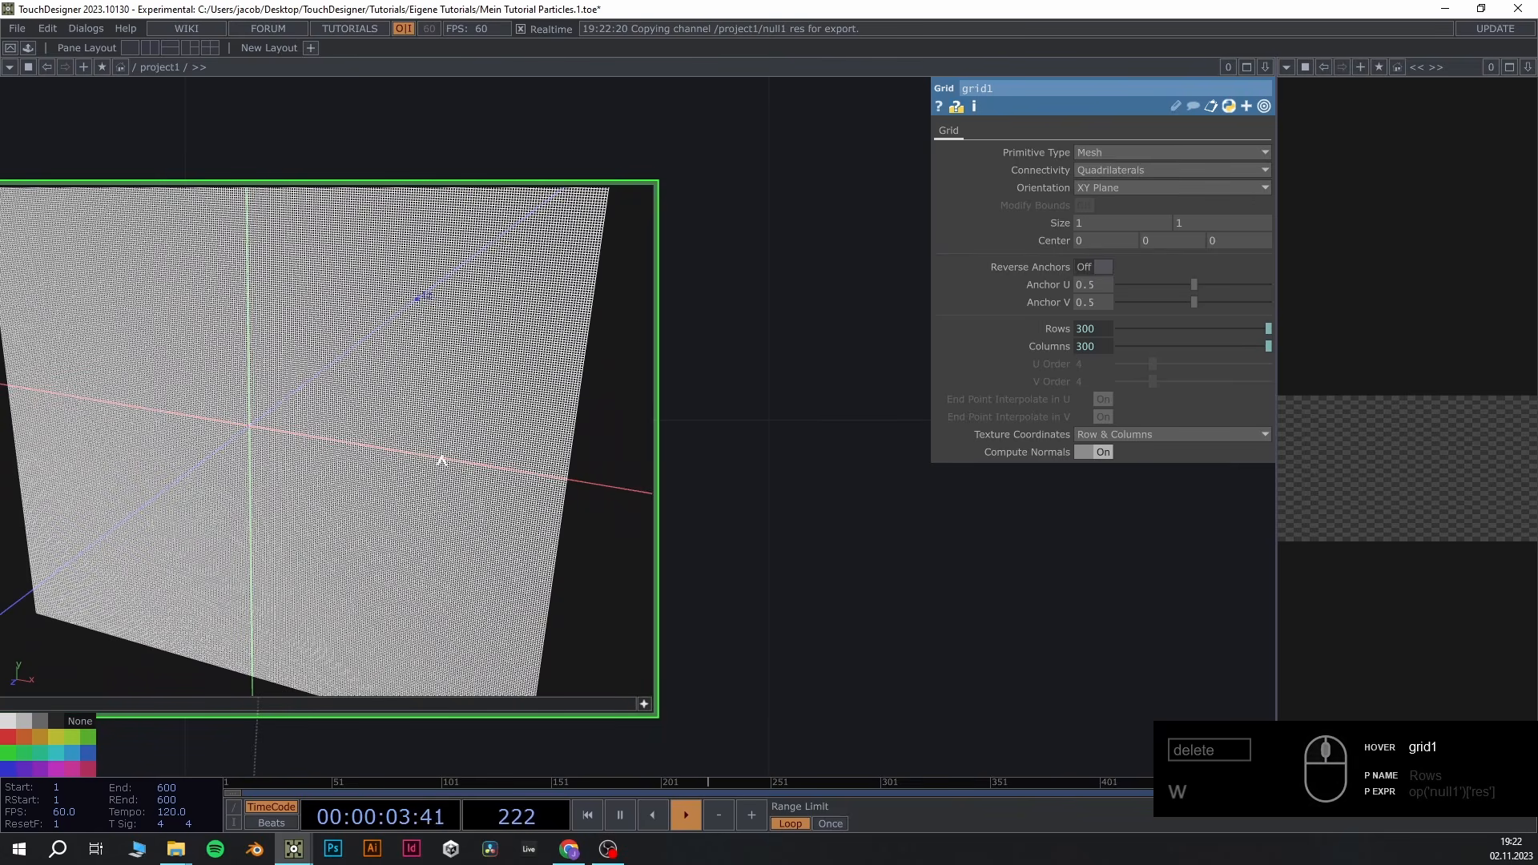
left_click_drag(471, 475, 558, 490)
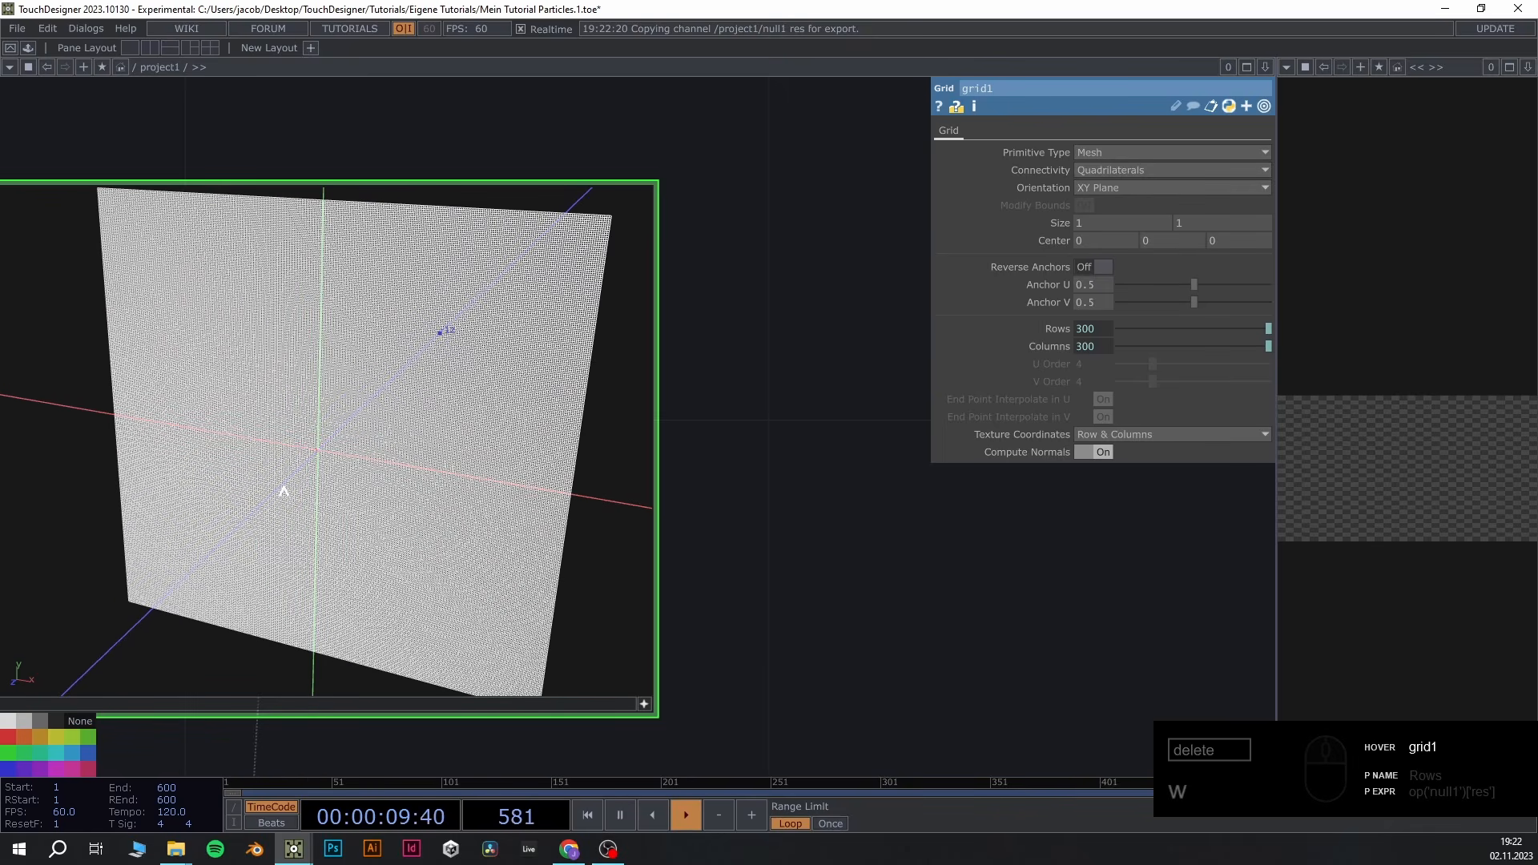
left_click_drag(460, 494, 279, 465)
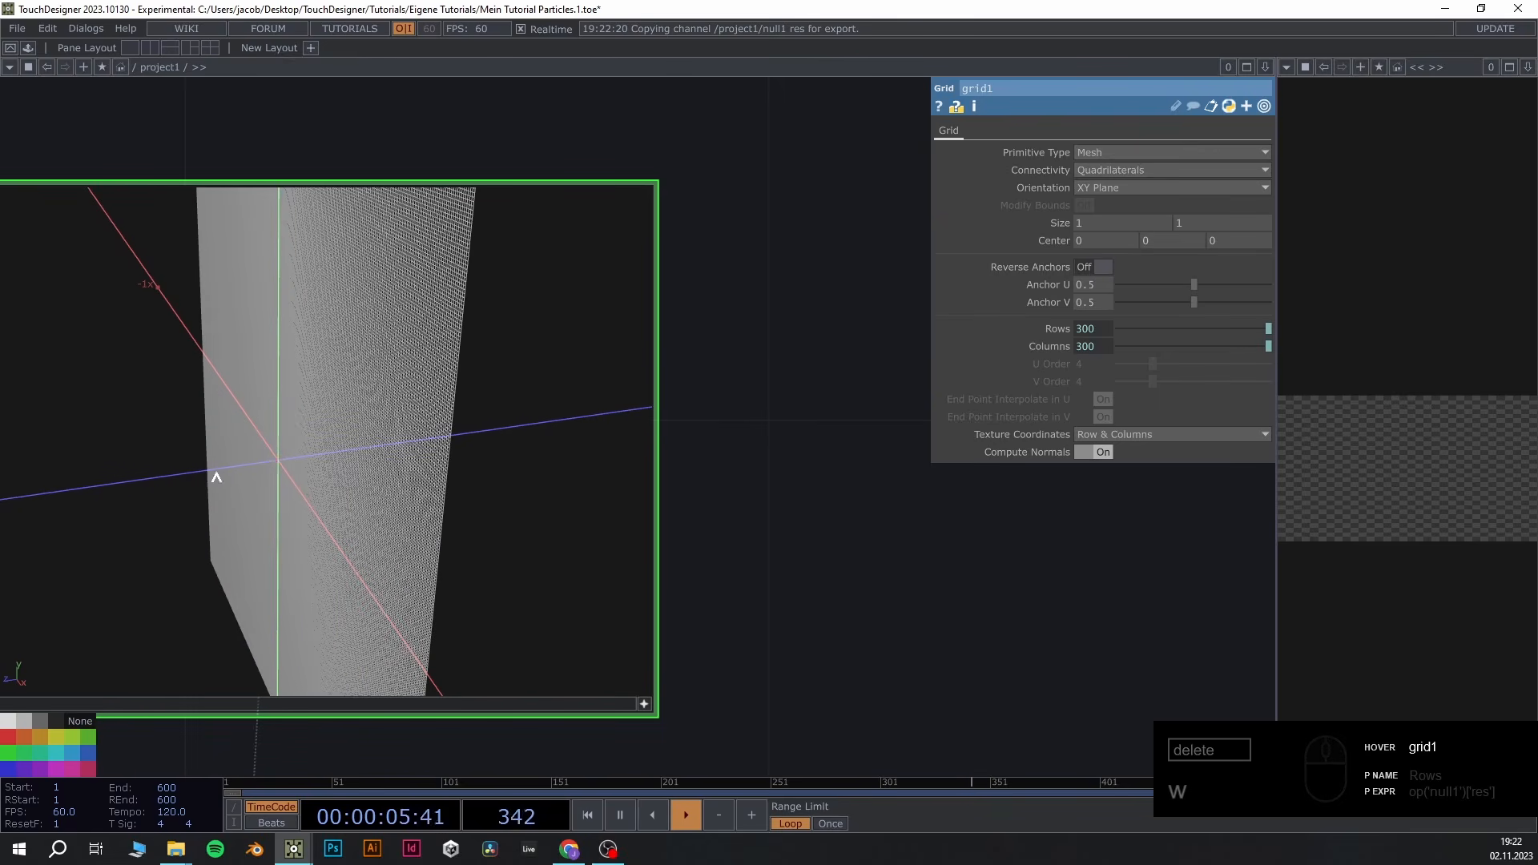
left_click_drag(216, 477, 145, 471)
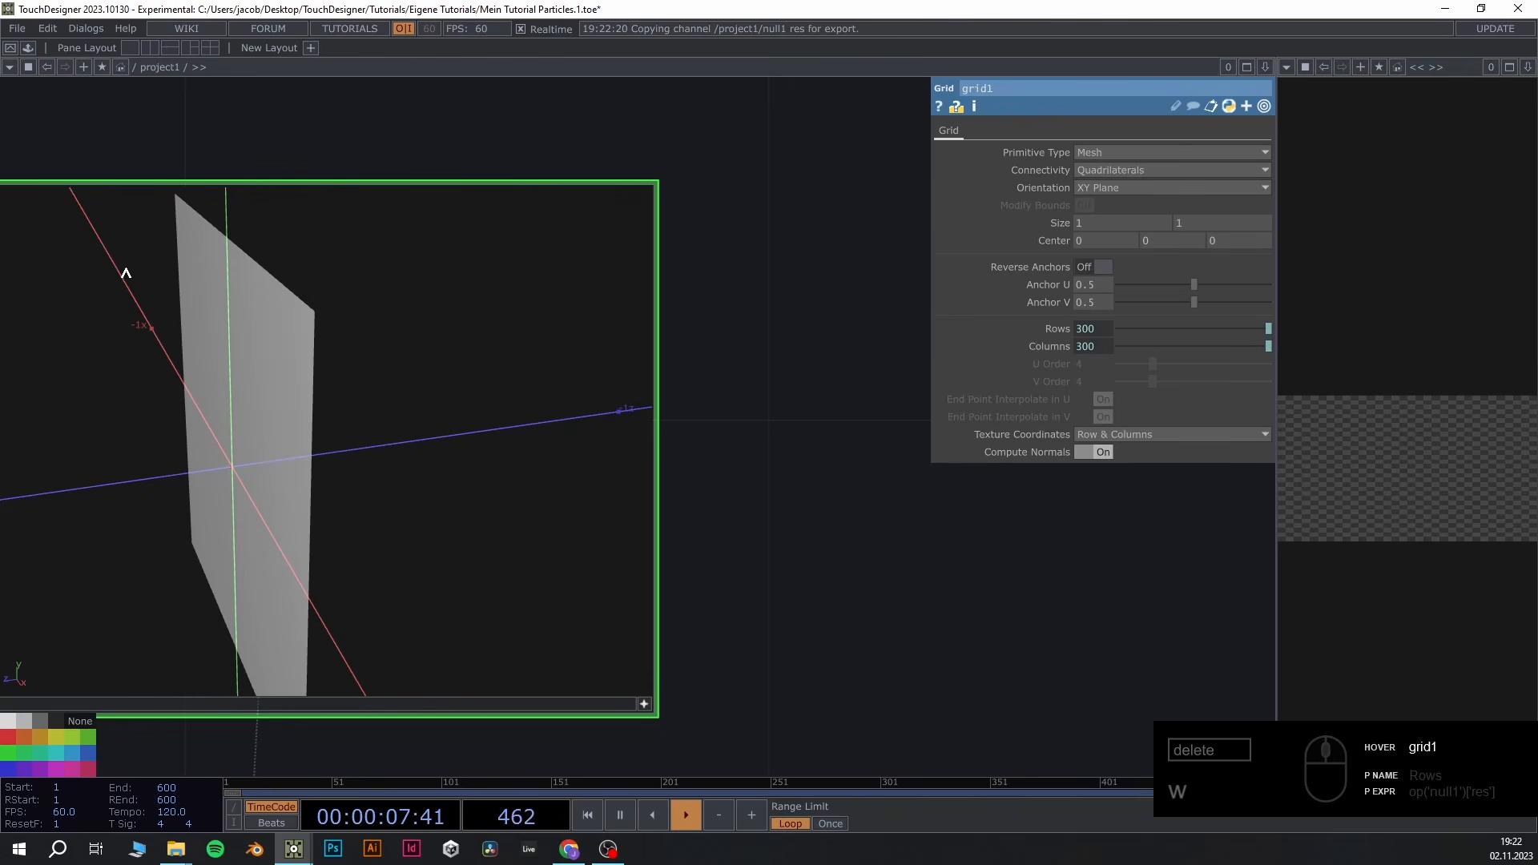
left_click_drag(268, 513, 124, 412)
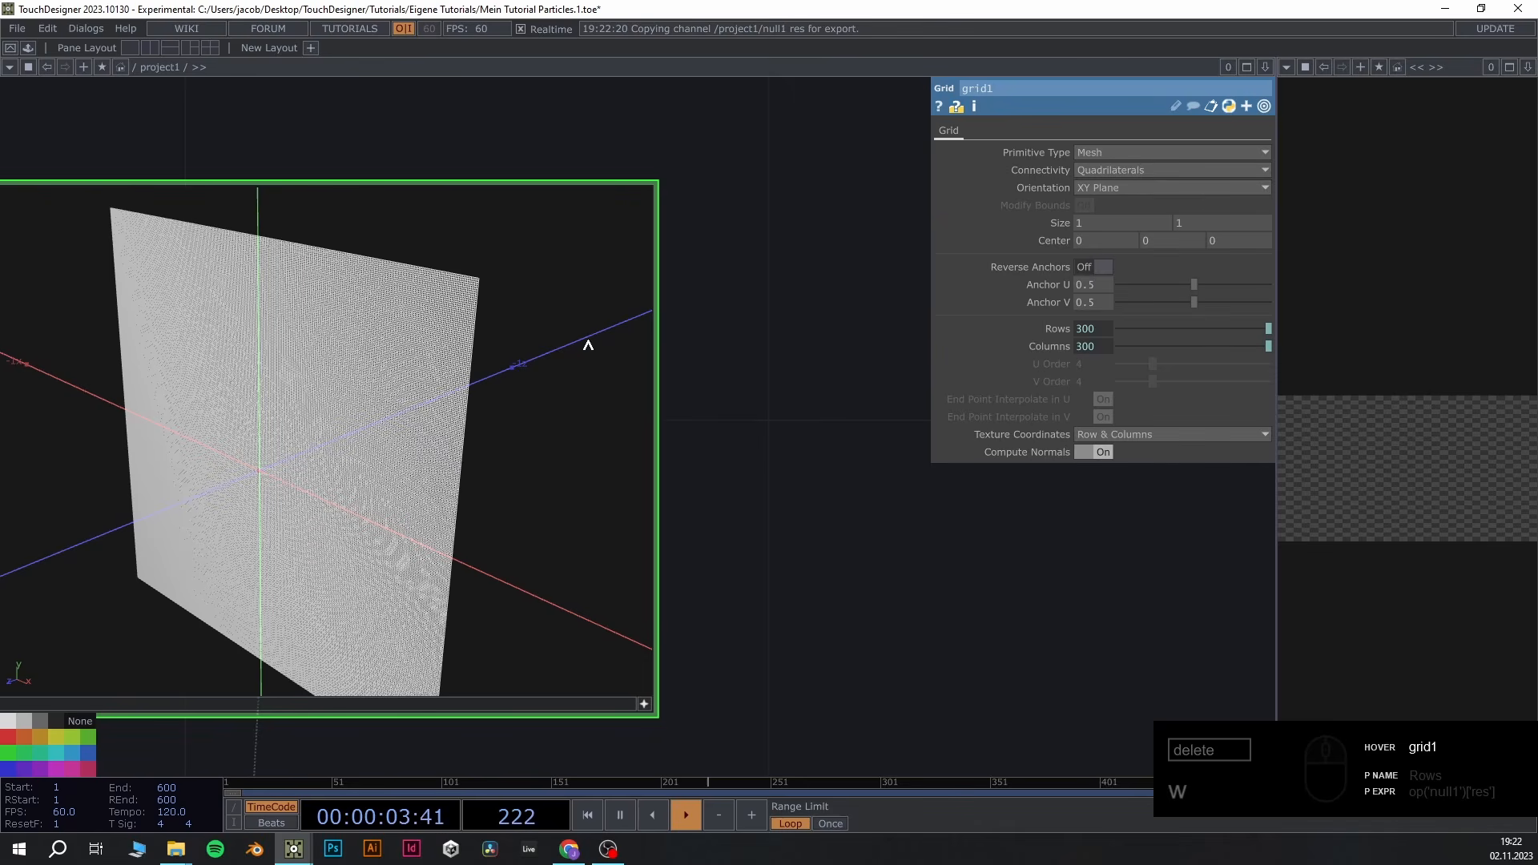
left_click_drag(318, 508, 642, 727)
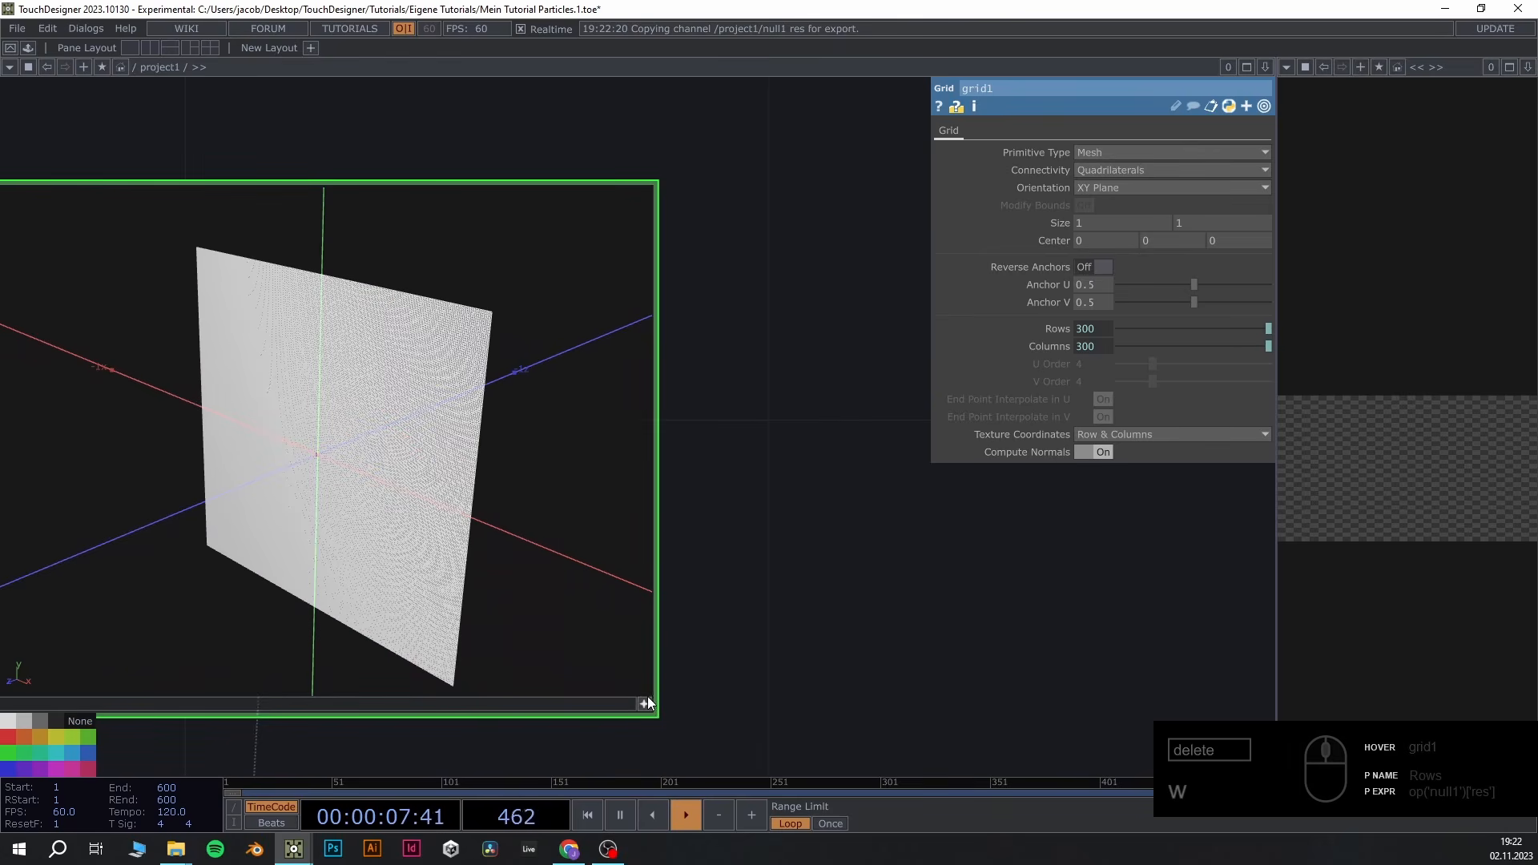
scroll(699, 683, "down", 3)
left_click(688, 679)
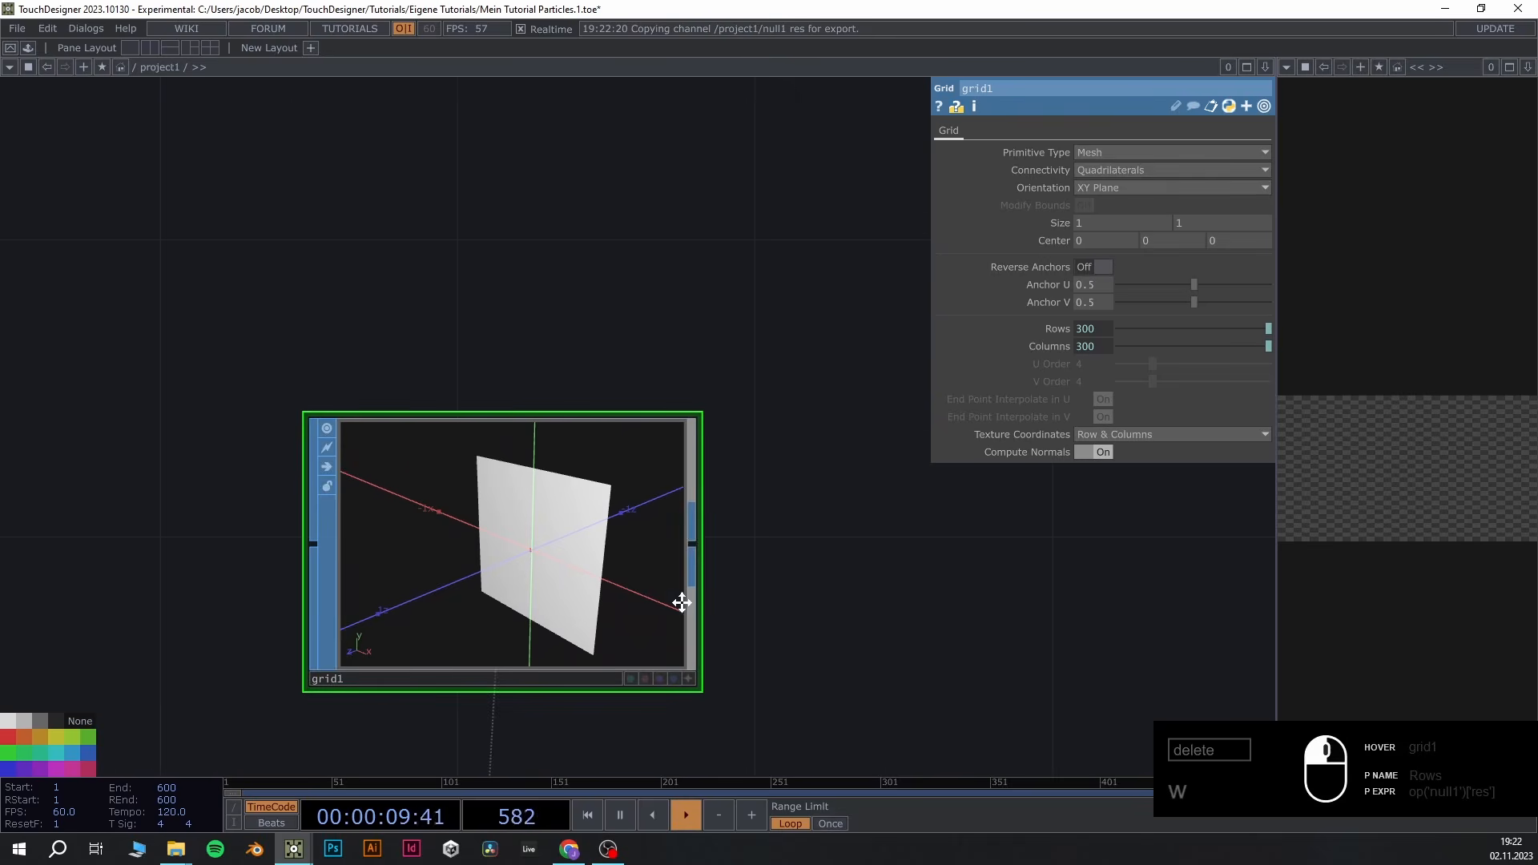
Append a Null SOP to the Grid's output and space it farther away from the Grid
left_click_drag(708, 524, 401, 415)
left_click(394, 444)
type("nul")
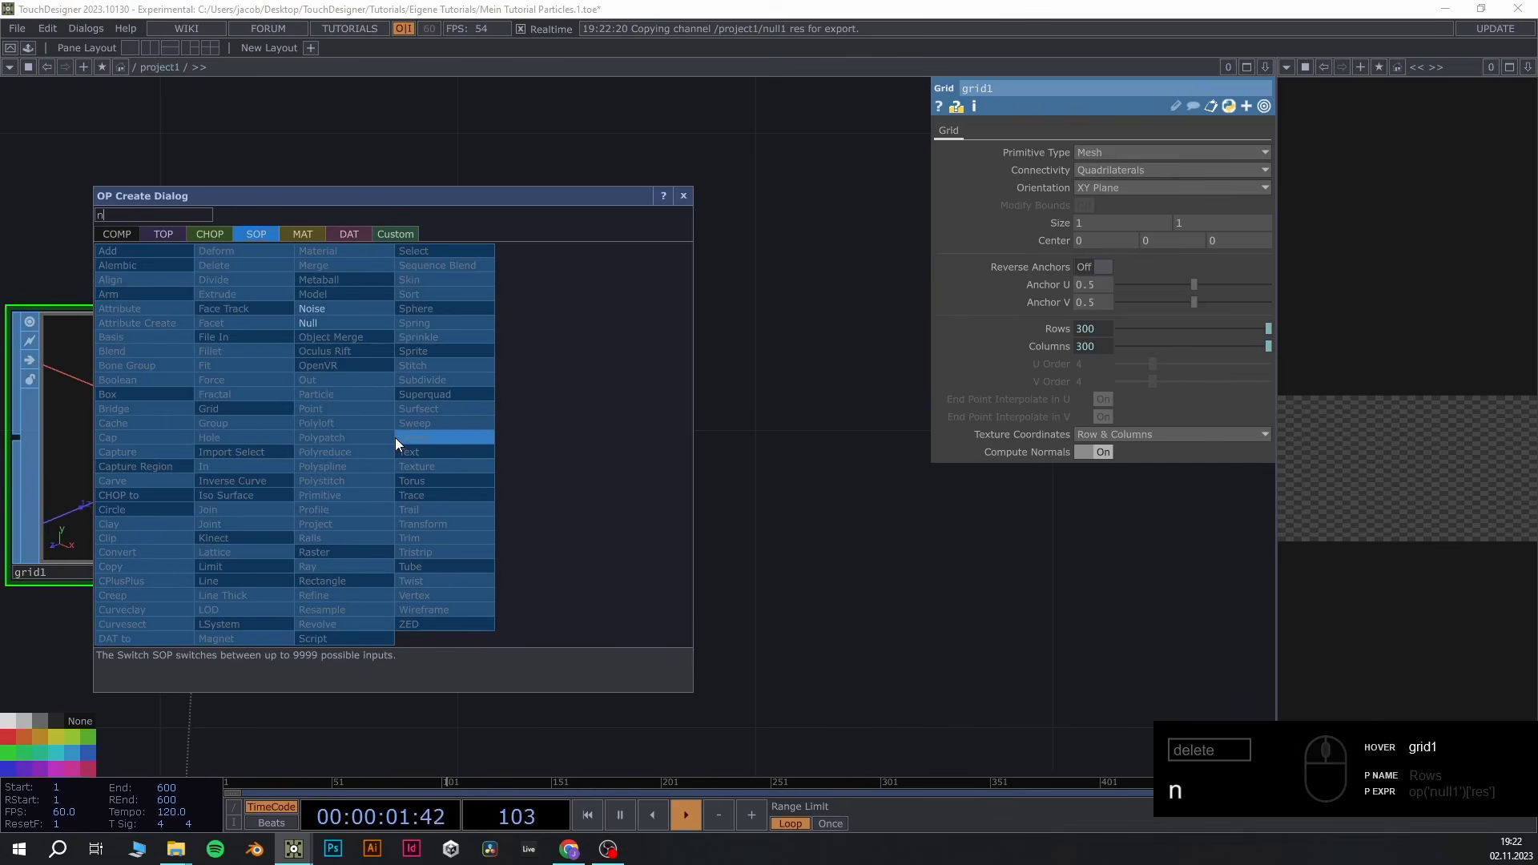
left_click(343, 321)
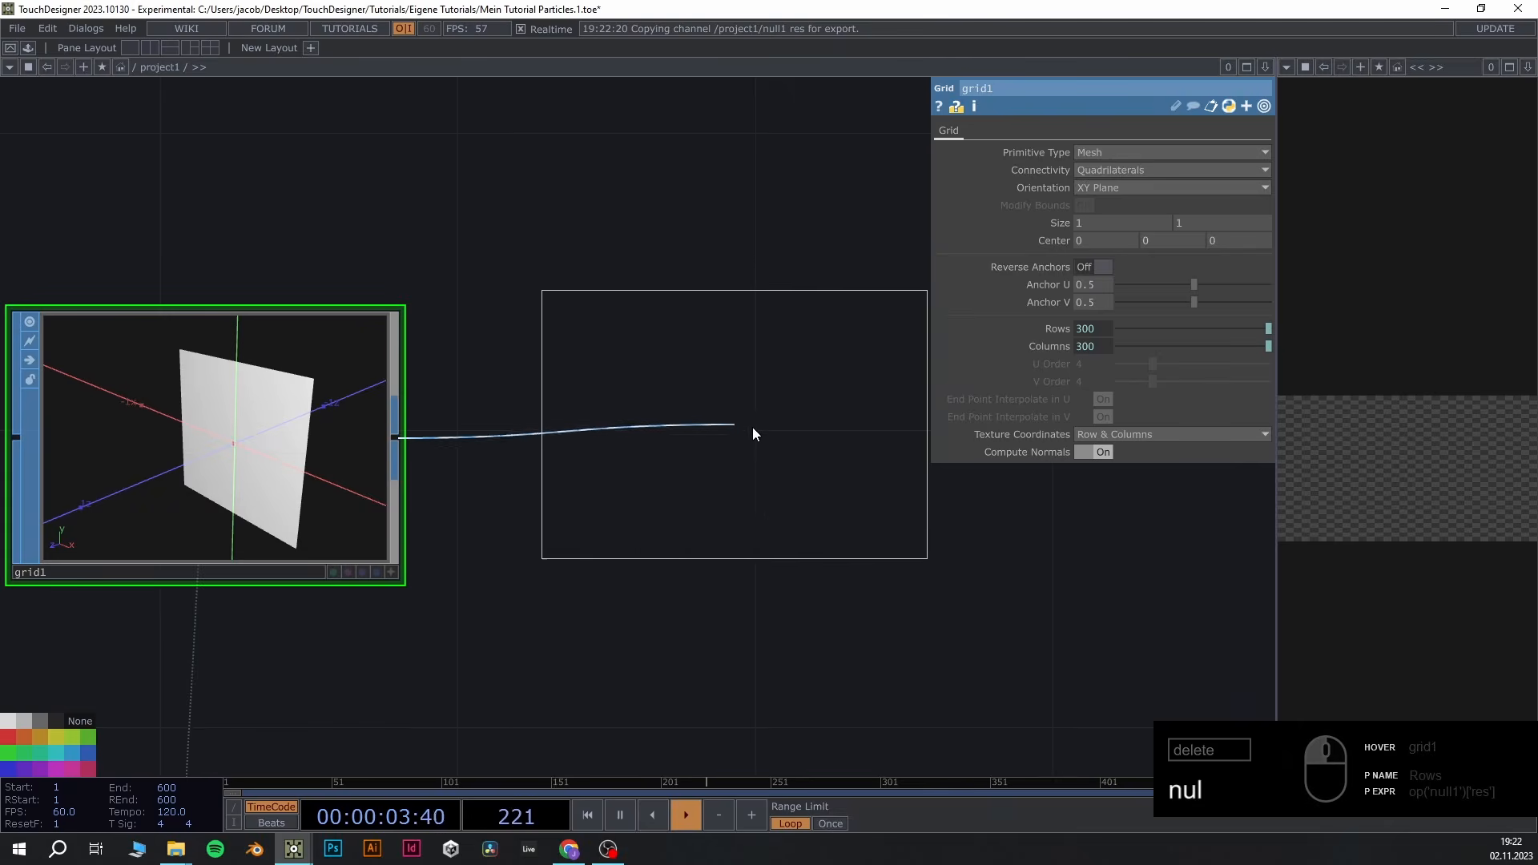
left_click(752, 426)
scroll(876, 644, "down", 3)
left_click_drag(800, 580, 421, 525)
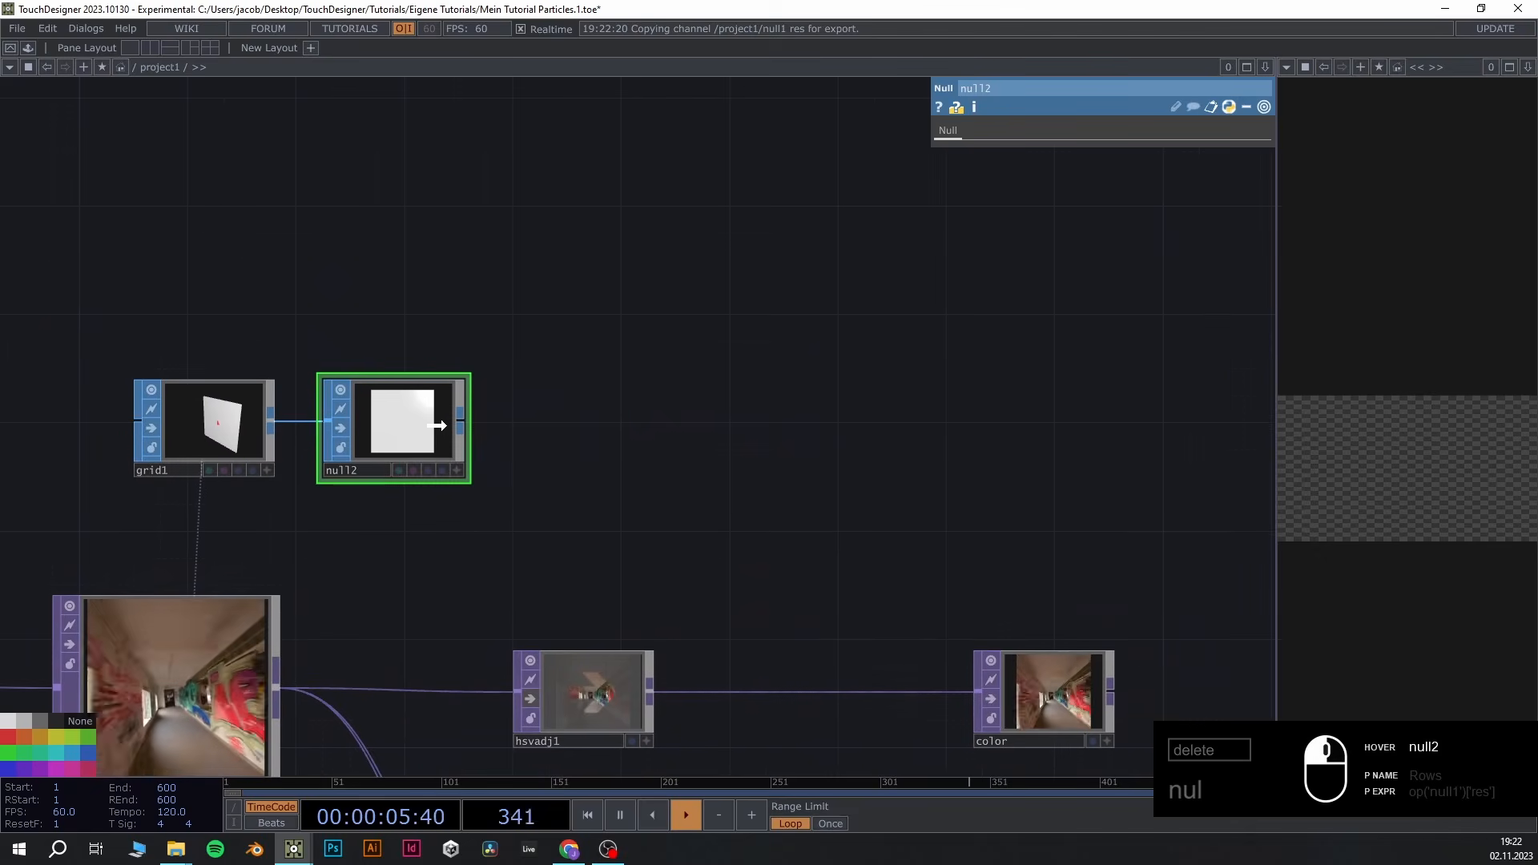
left_click_drag(409, 424, 569, 424)
left_click_drag(719, 561, 630, 540)
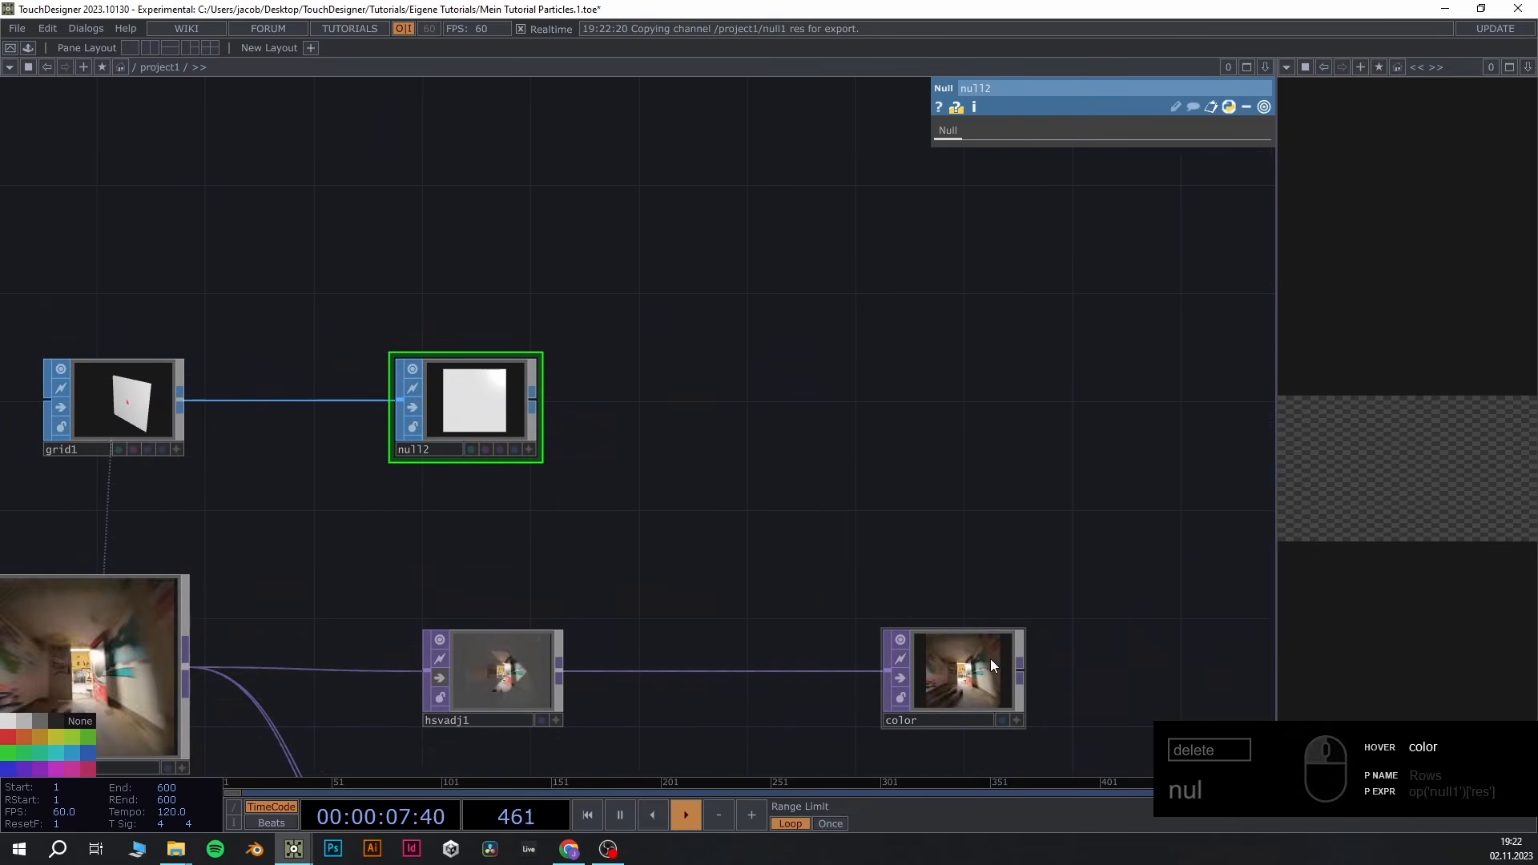
Add a SOP to CHOP after the Null SOP to convert the grid's points into channels
scroll(670, 497, "up", 3)
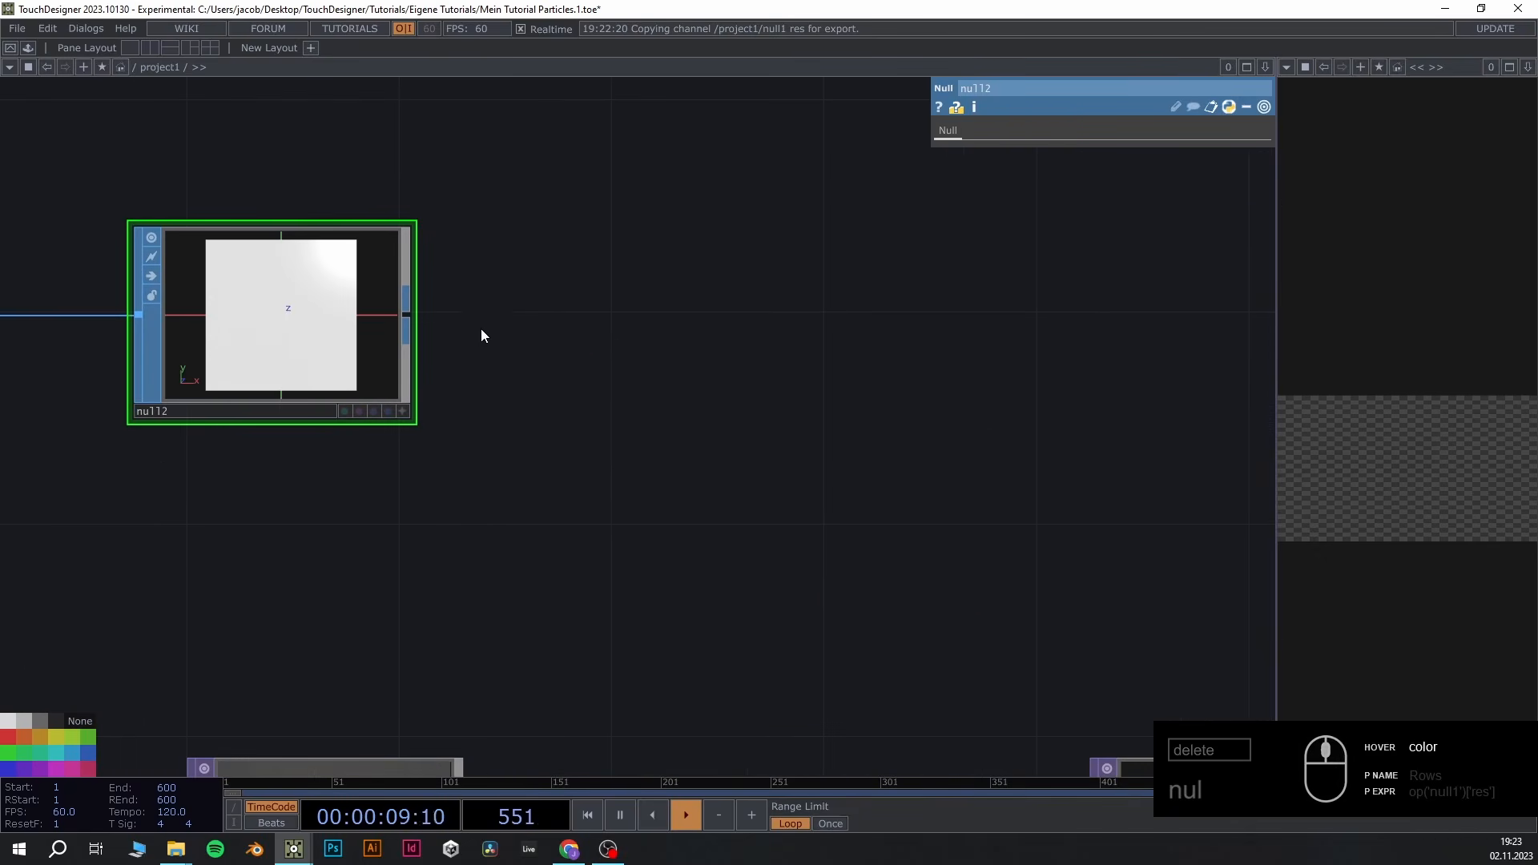
left_click(409, 317)
left_click(229, 110)
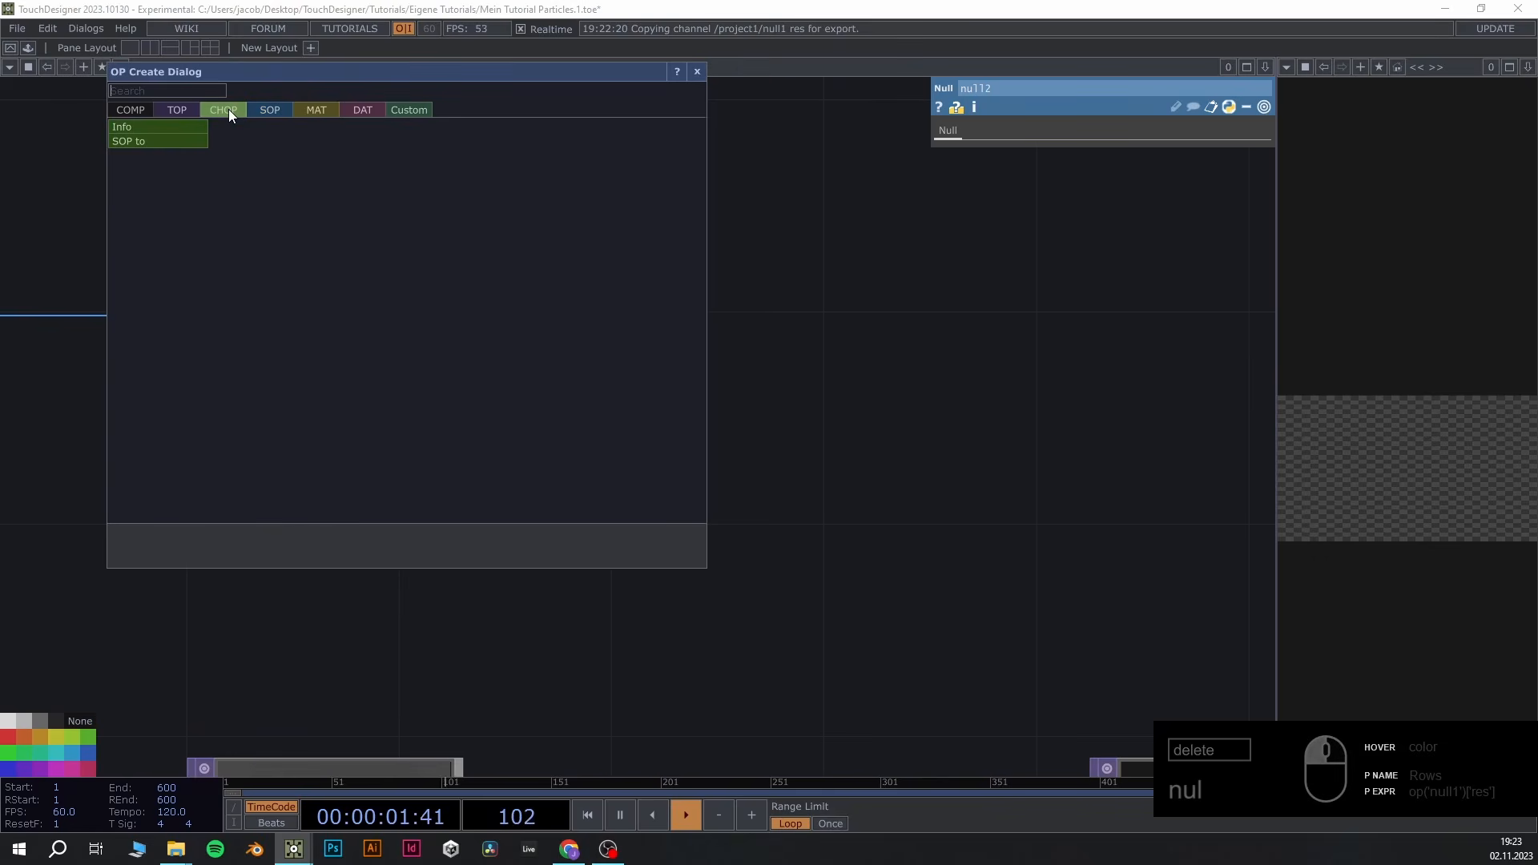
left_click(152, 141)
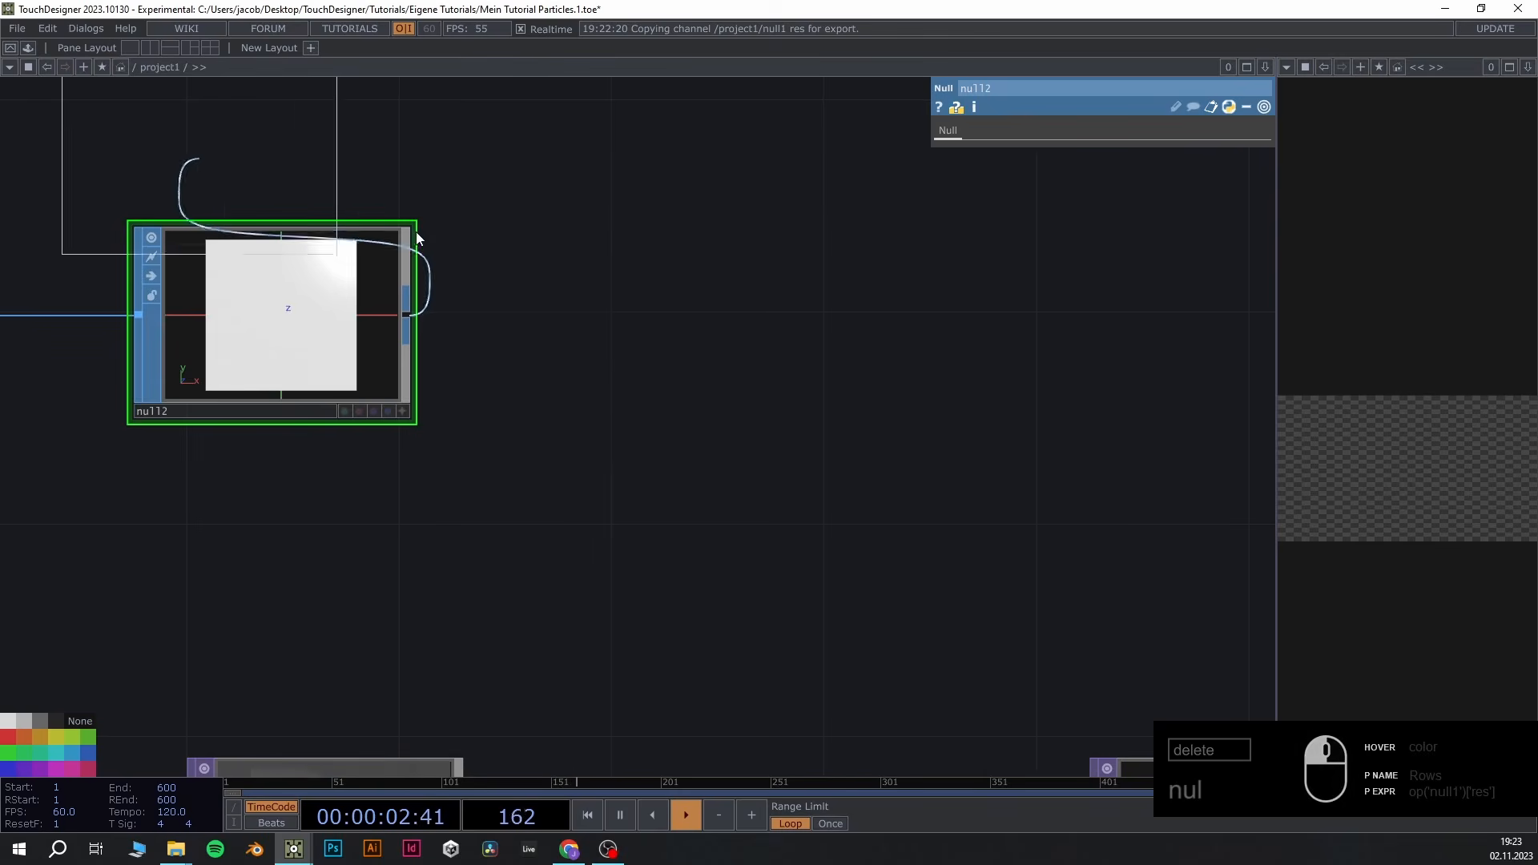
left_click(748, 324)
Examine the position channels of the grid points in the SOP to CHOP's viewer
scroll(890, 545, "down", 2)
scroll(900, 552, "down", 1)
left_click_drag(900, 553, 491, 546)
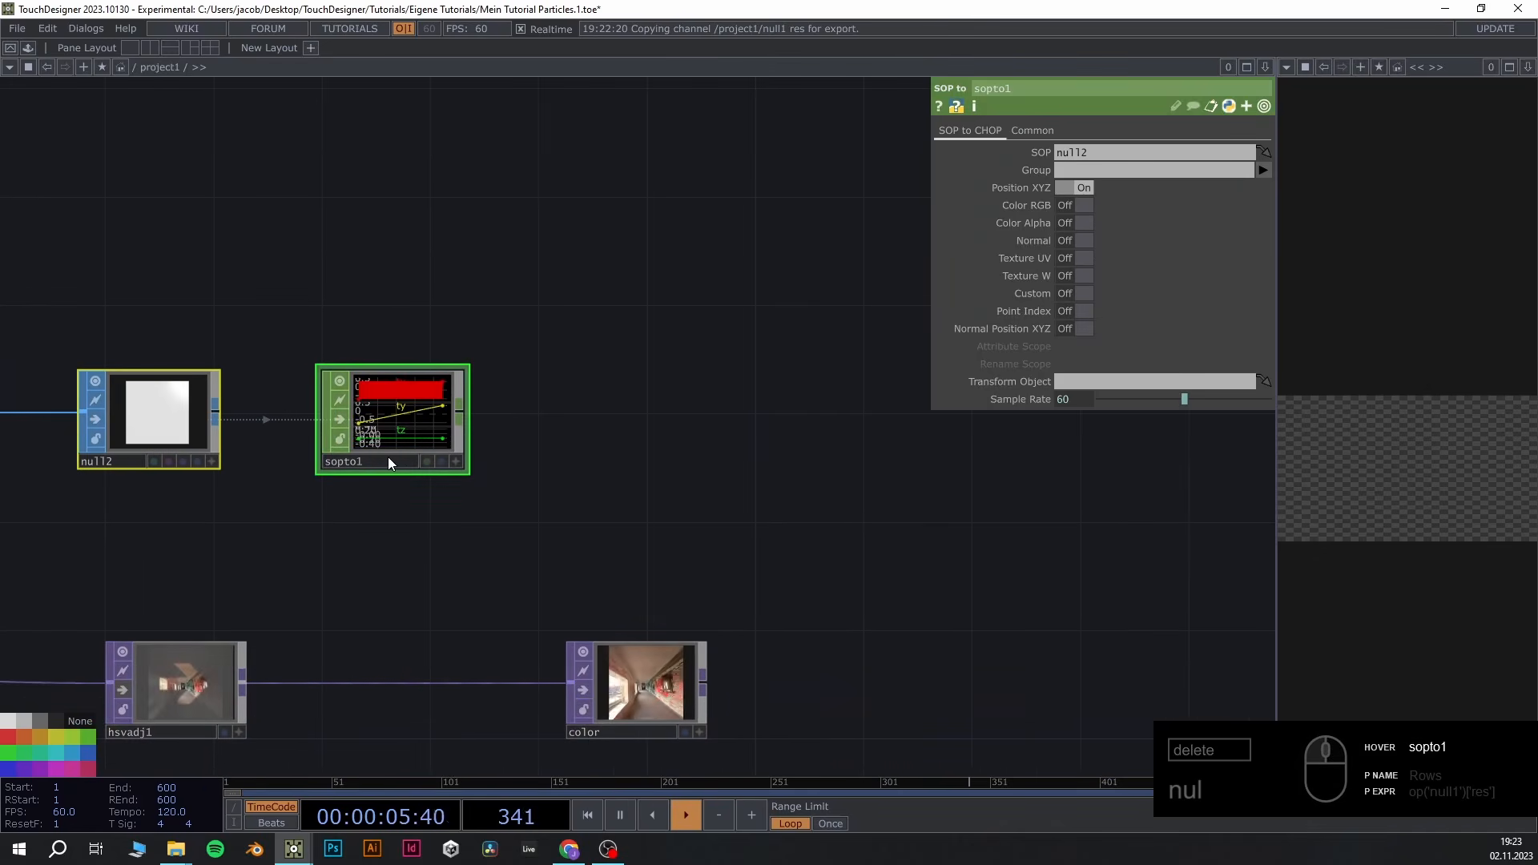
scroll(393, 456, "up", 3)
scroll(417, 384, "up", 1)
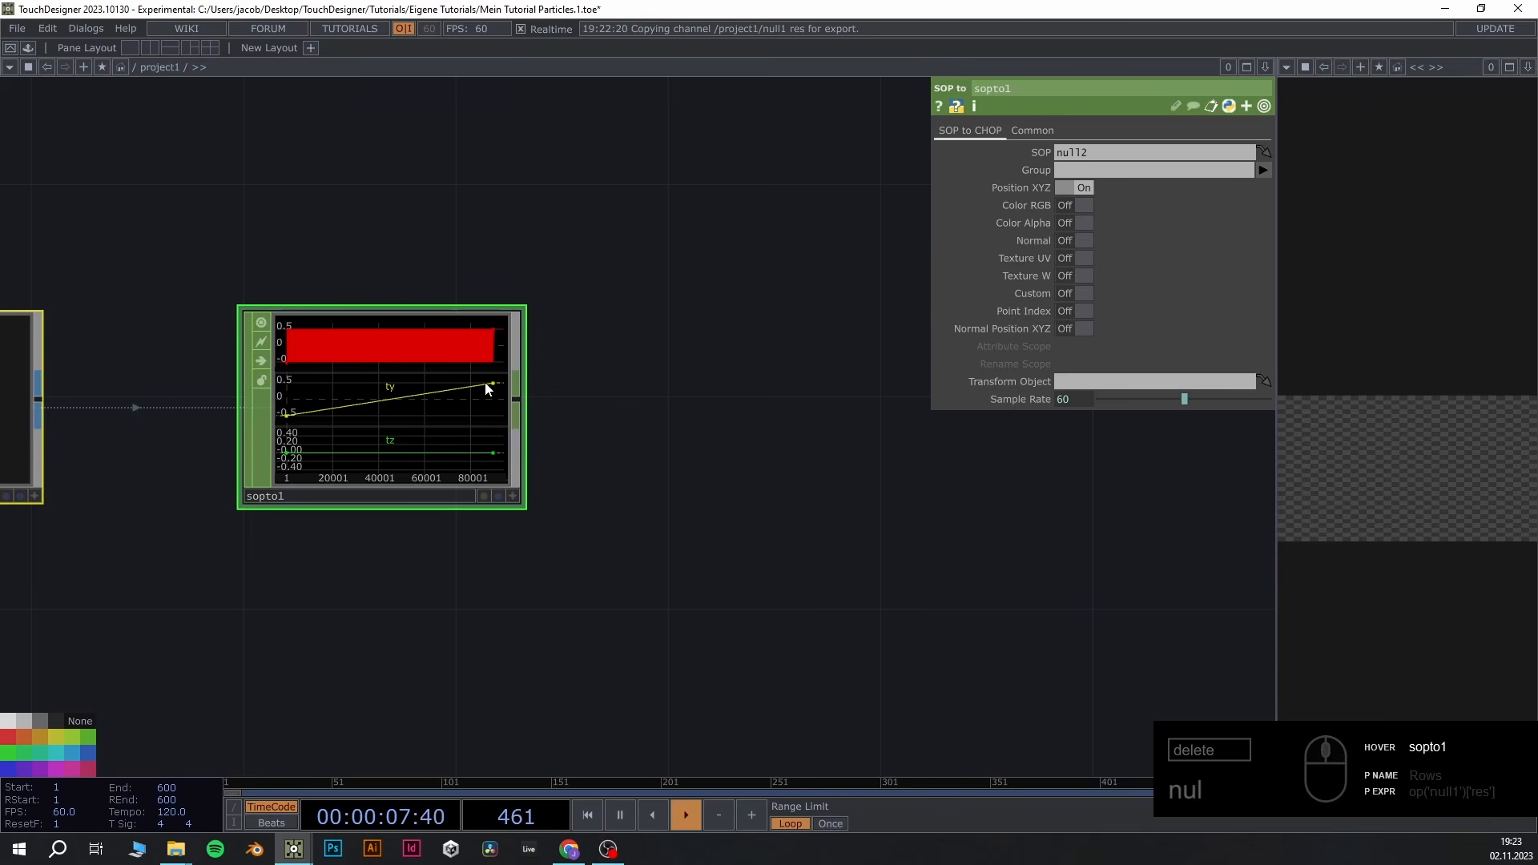
scroll(345, 351, "up", 3)
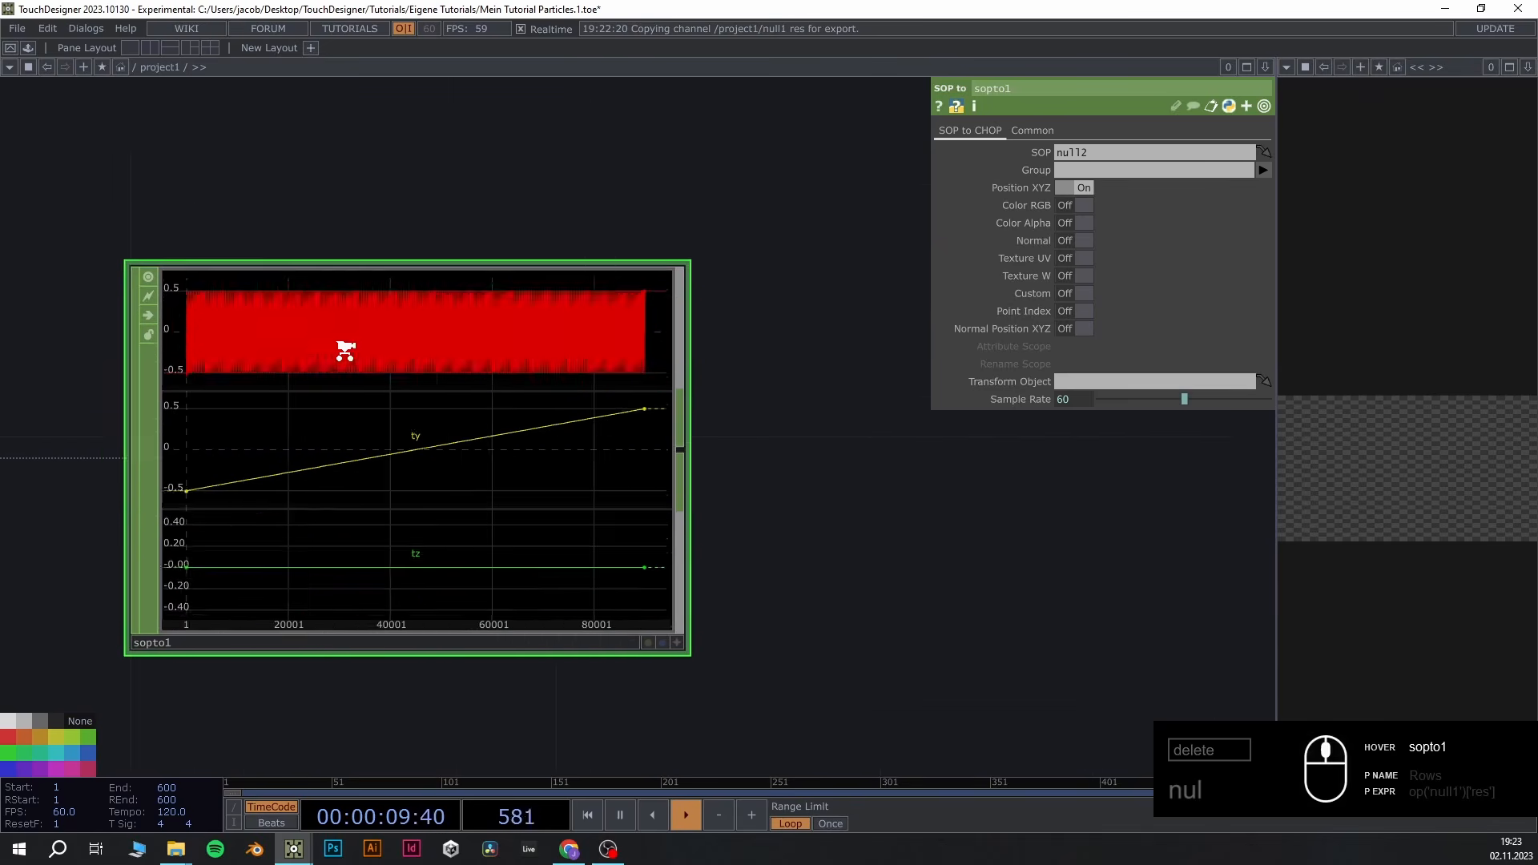
scroll(345, 350, "up", 1)
scroll(714, 339, "down", 3)
Add a CHOP to TOP after the SOP to CHOP to convert the position channels into an image
left_click_drag(769, 497, 381, 383)
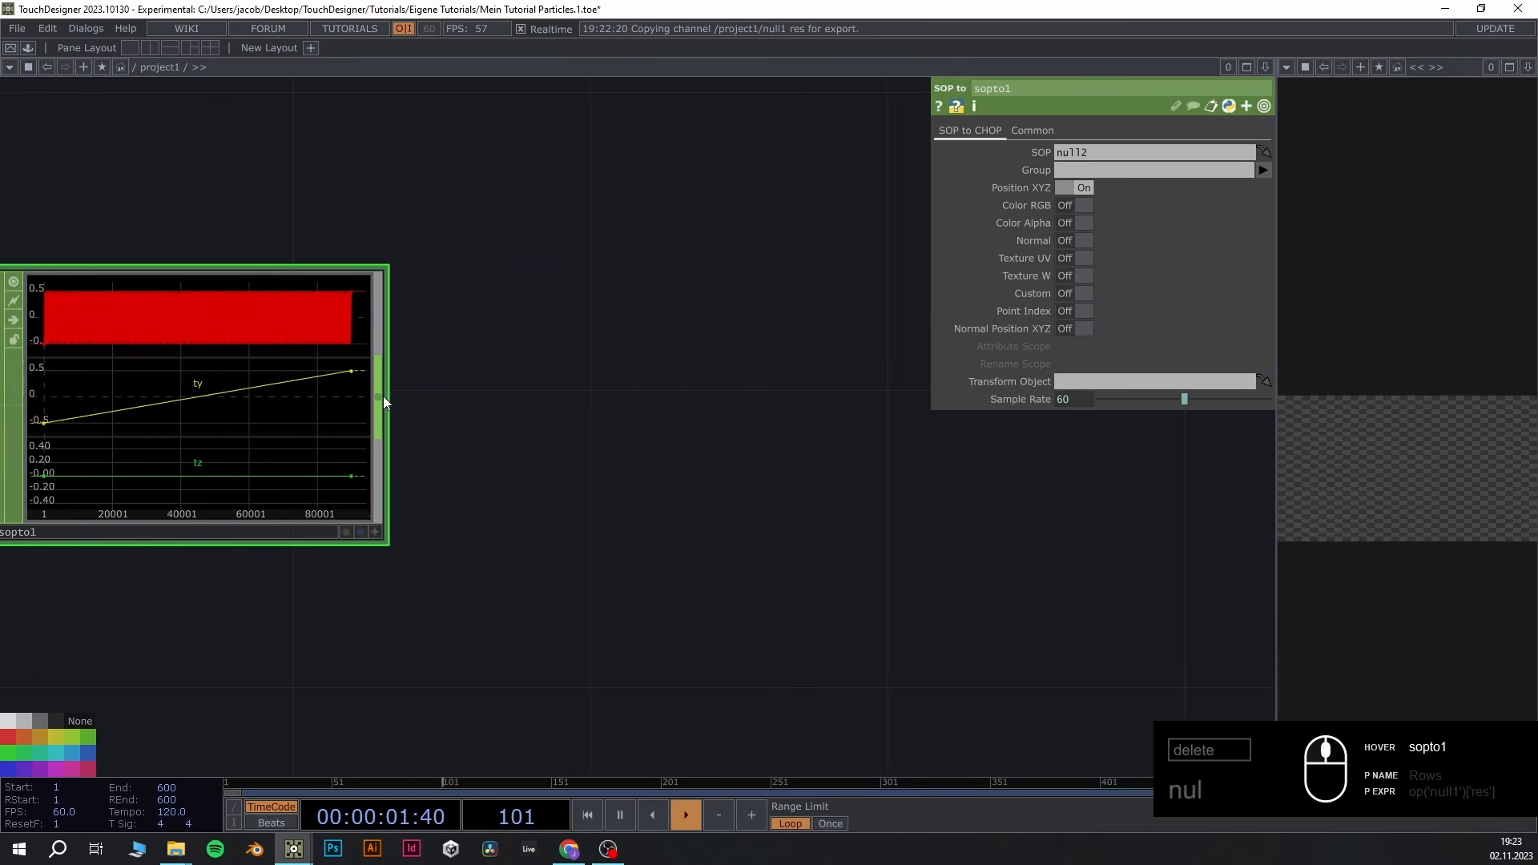
right_click(383, 395)
left_click(144, 192)
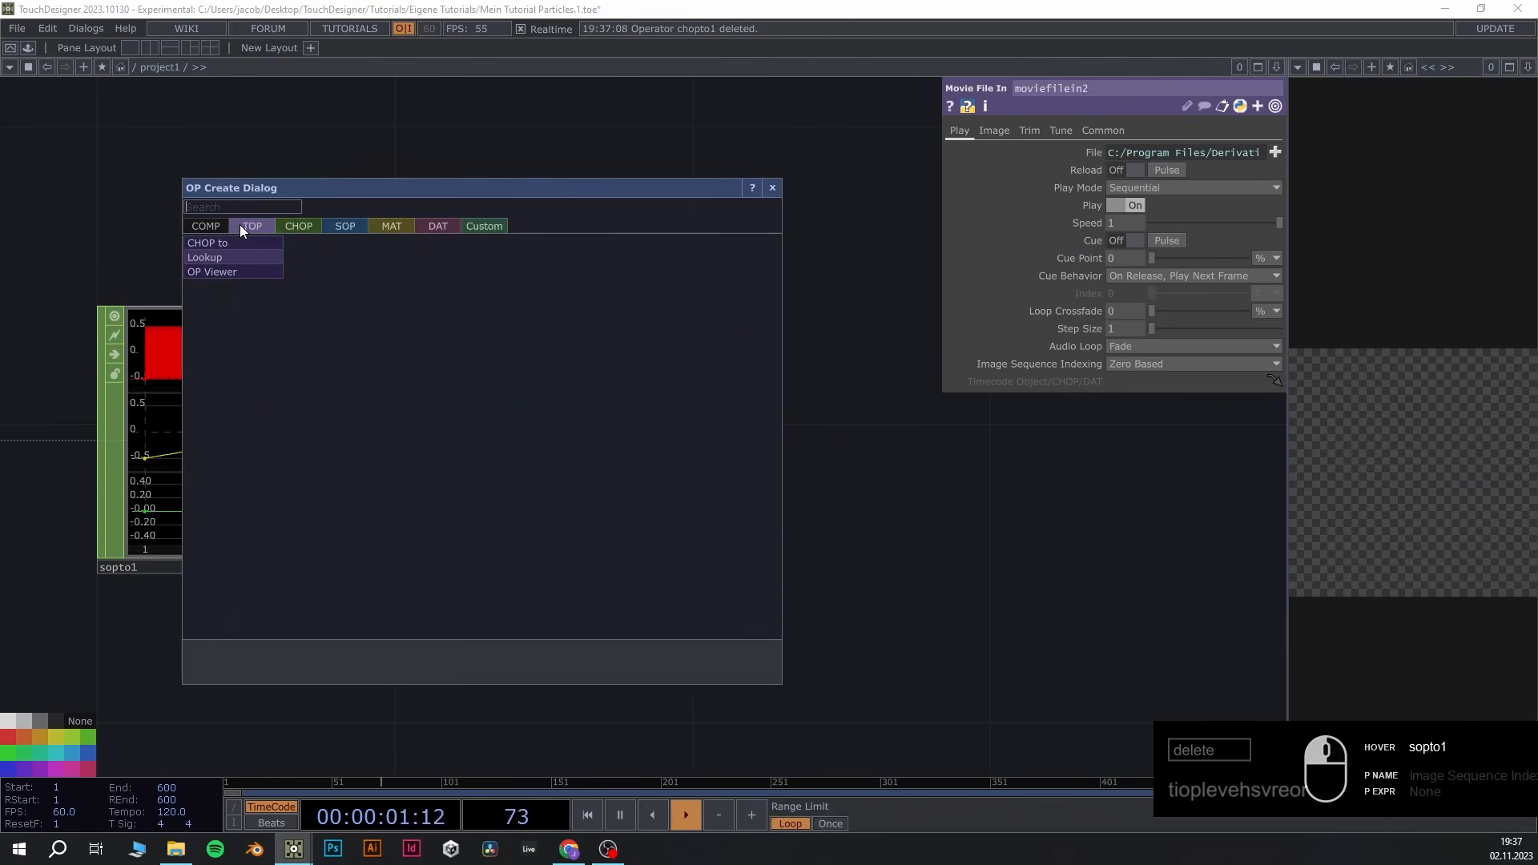
left_click(238, 245)
left_click(880, 449)
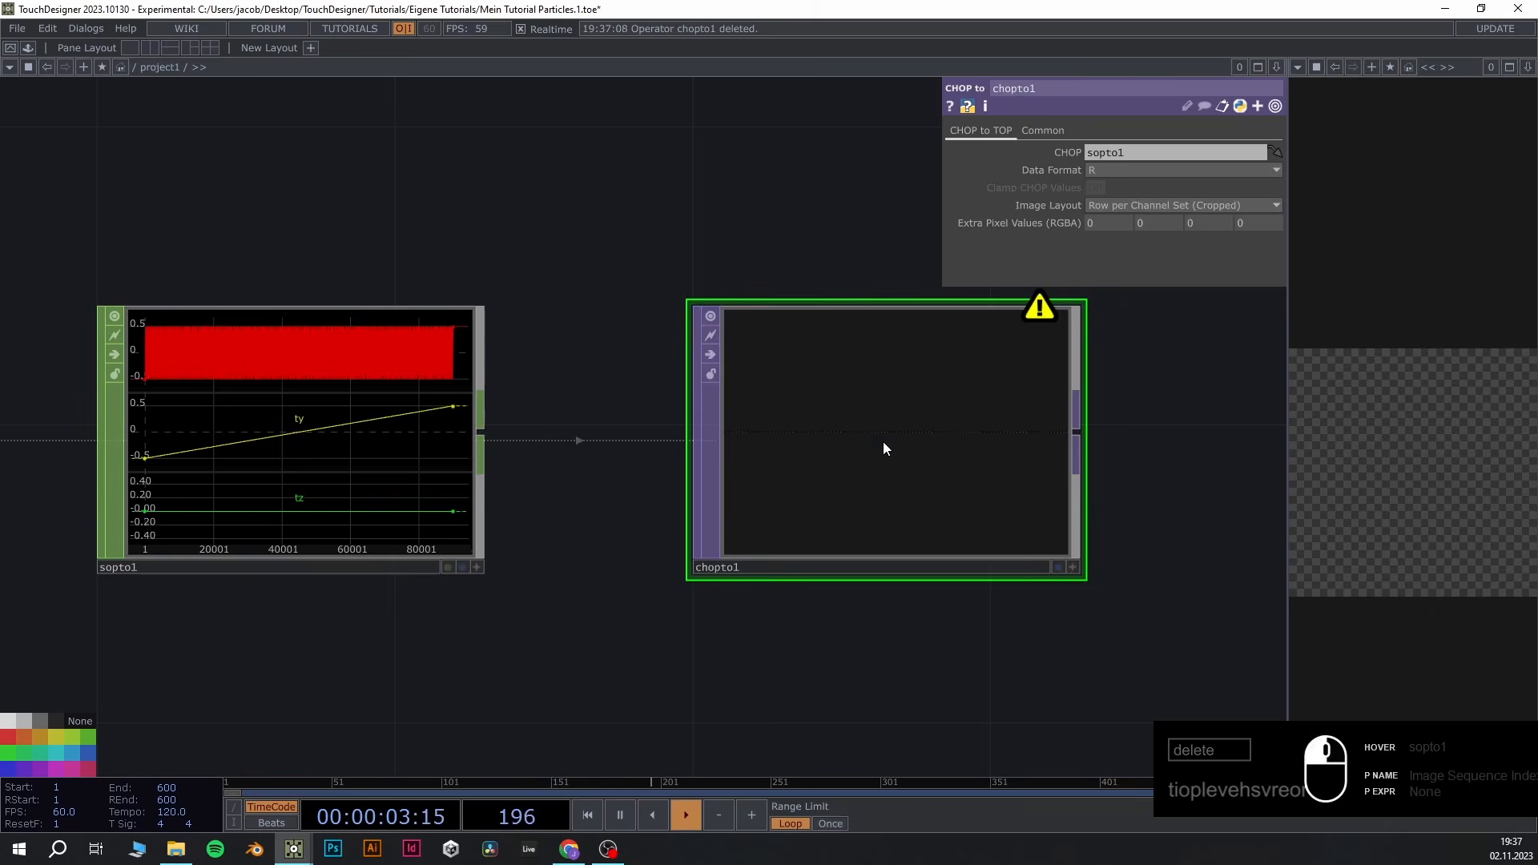
scroll(869, 529, "down", 2)
middle_click_drag(866, 535, 866, 558)
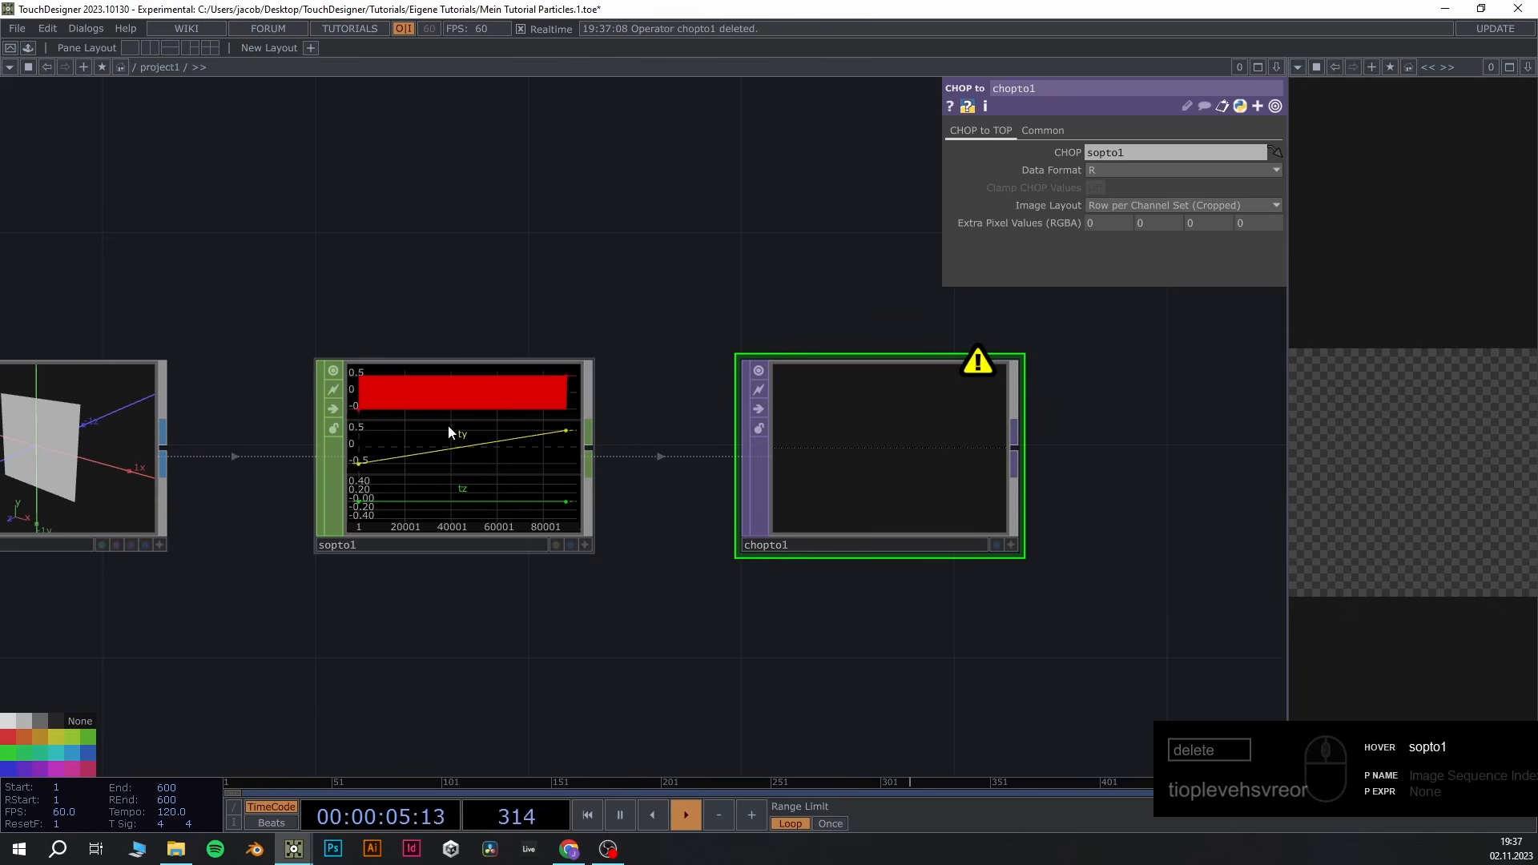
scroll(1021, 294, "up", 2)
left_click_drag(1127, 513, 1064, 458)
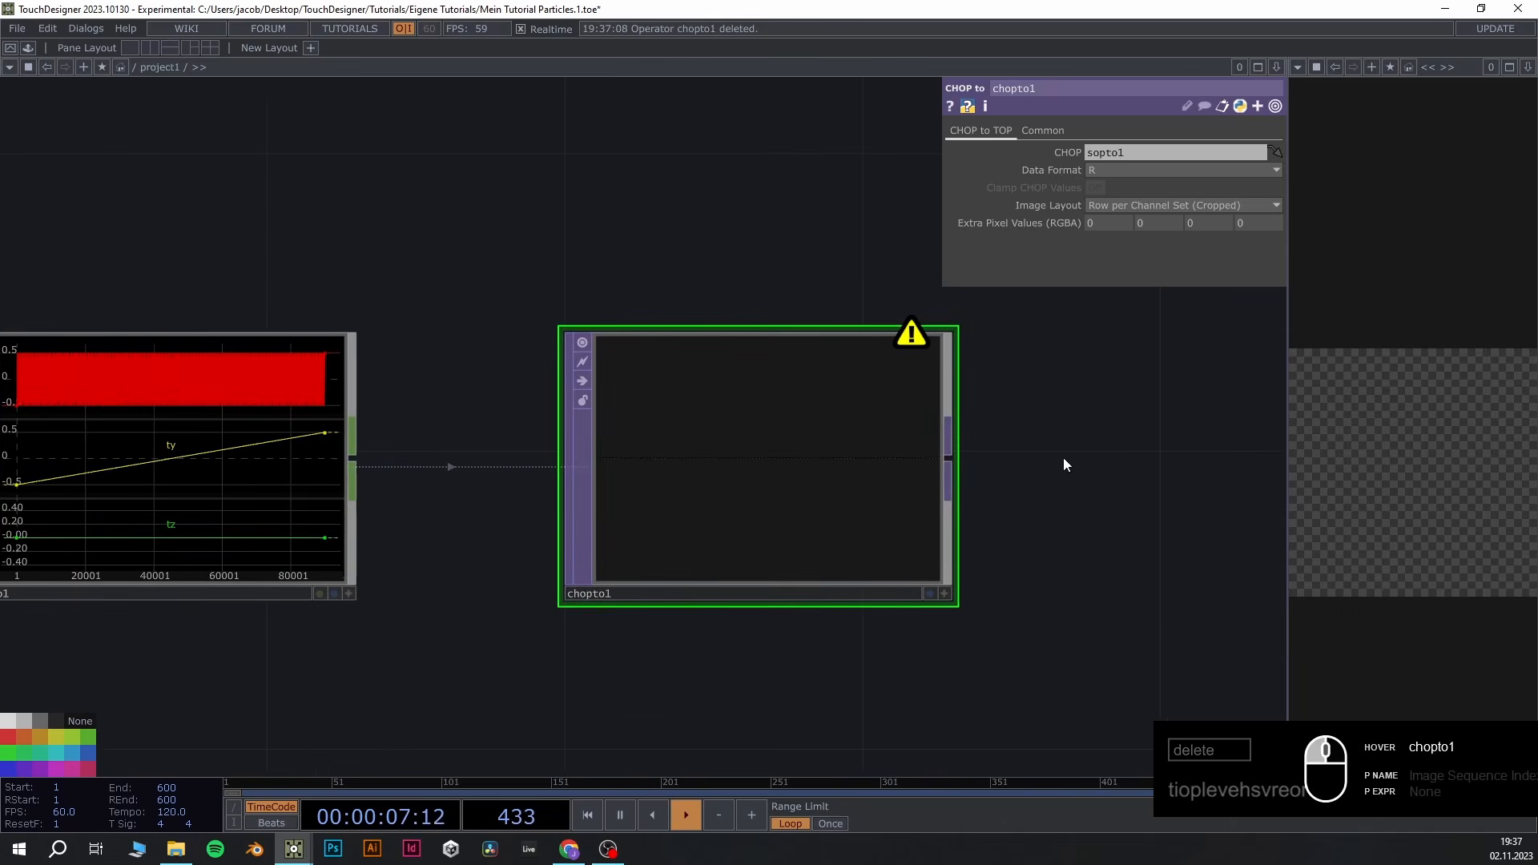
scroll(991, 479, "up", 2)
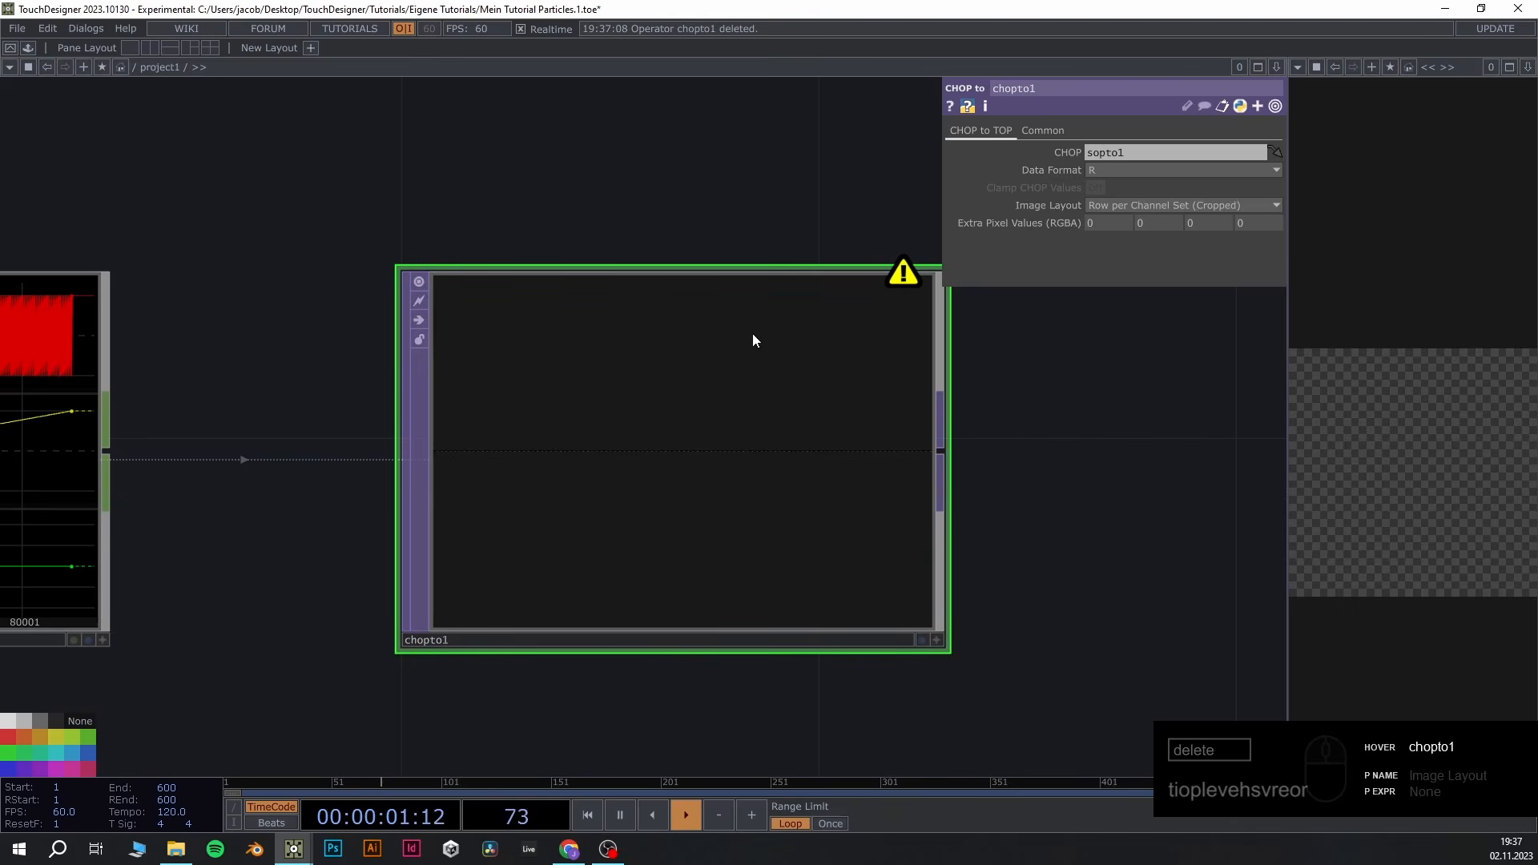
Set the CHOP to TOP's image layout to Fit to Square (Combine Sets) and its data format to RGB
left_click(1104, 207)
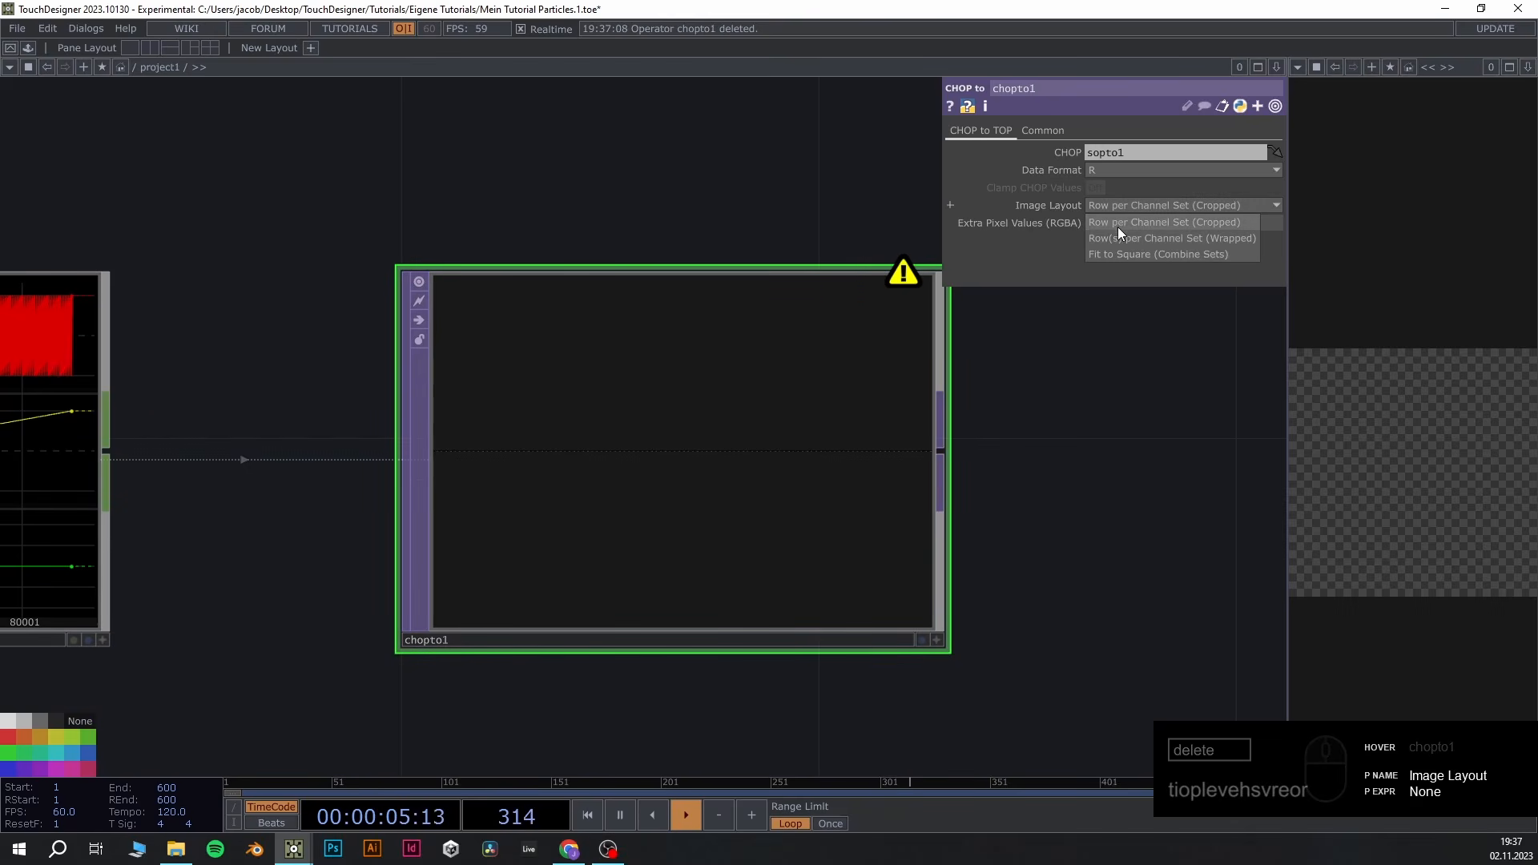
left_click(1128, 255)
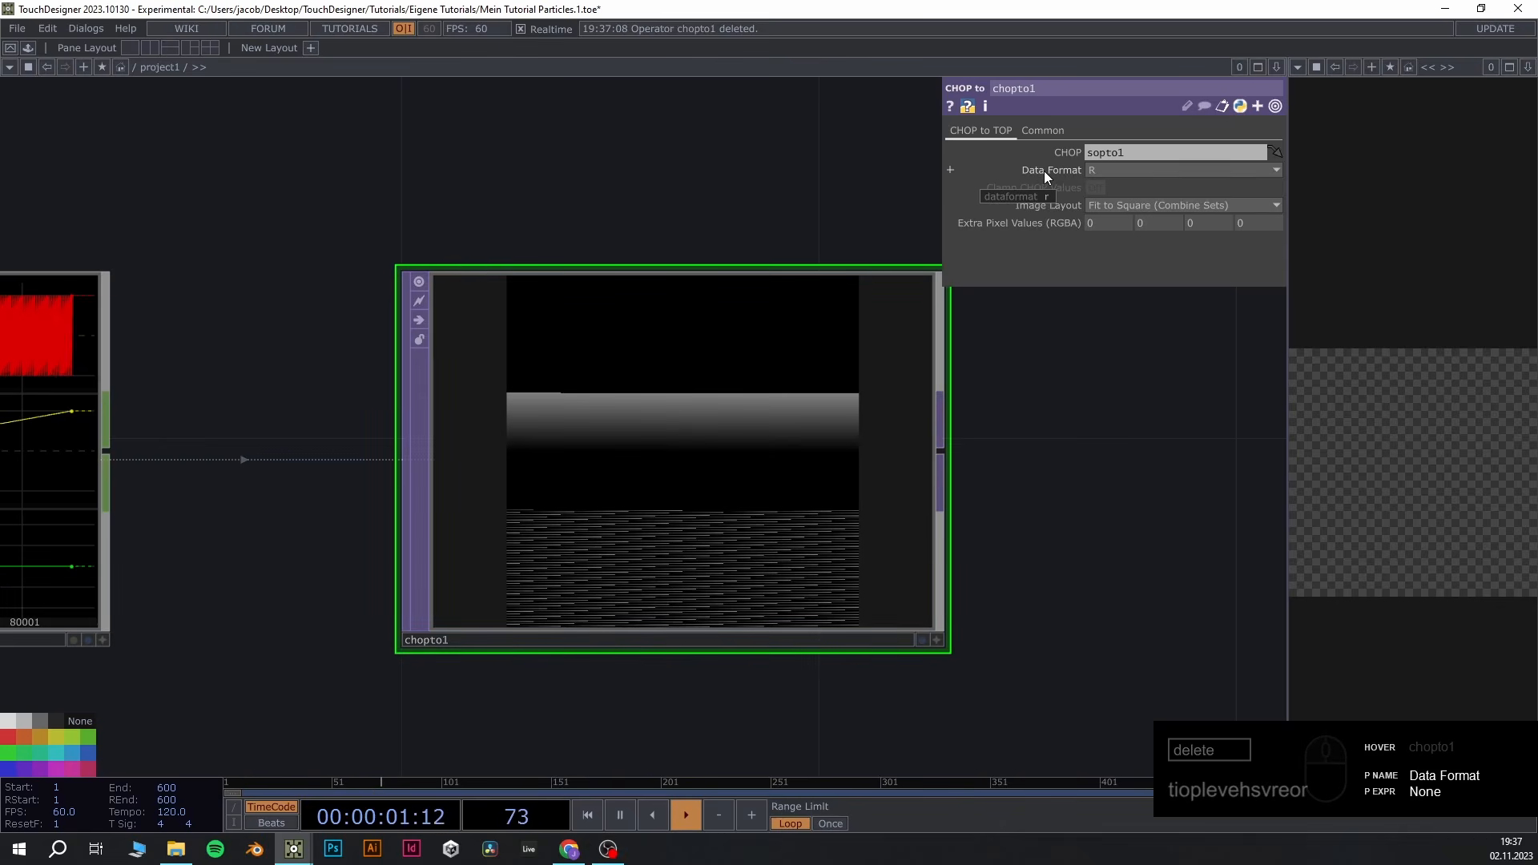
left_click(1140, 170)
left_click(1104, 228)
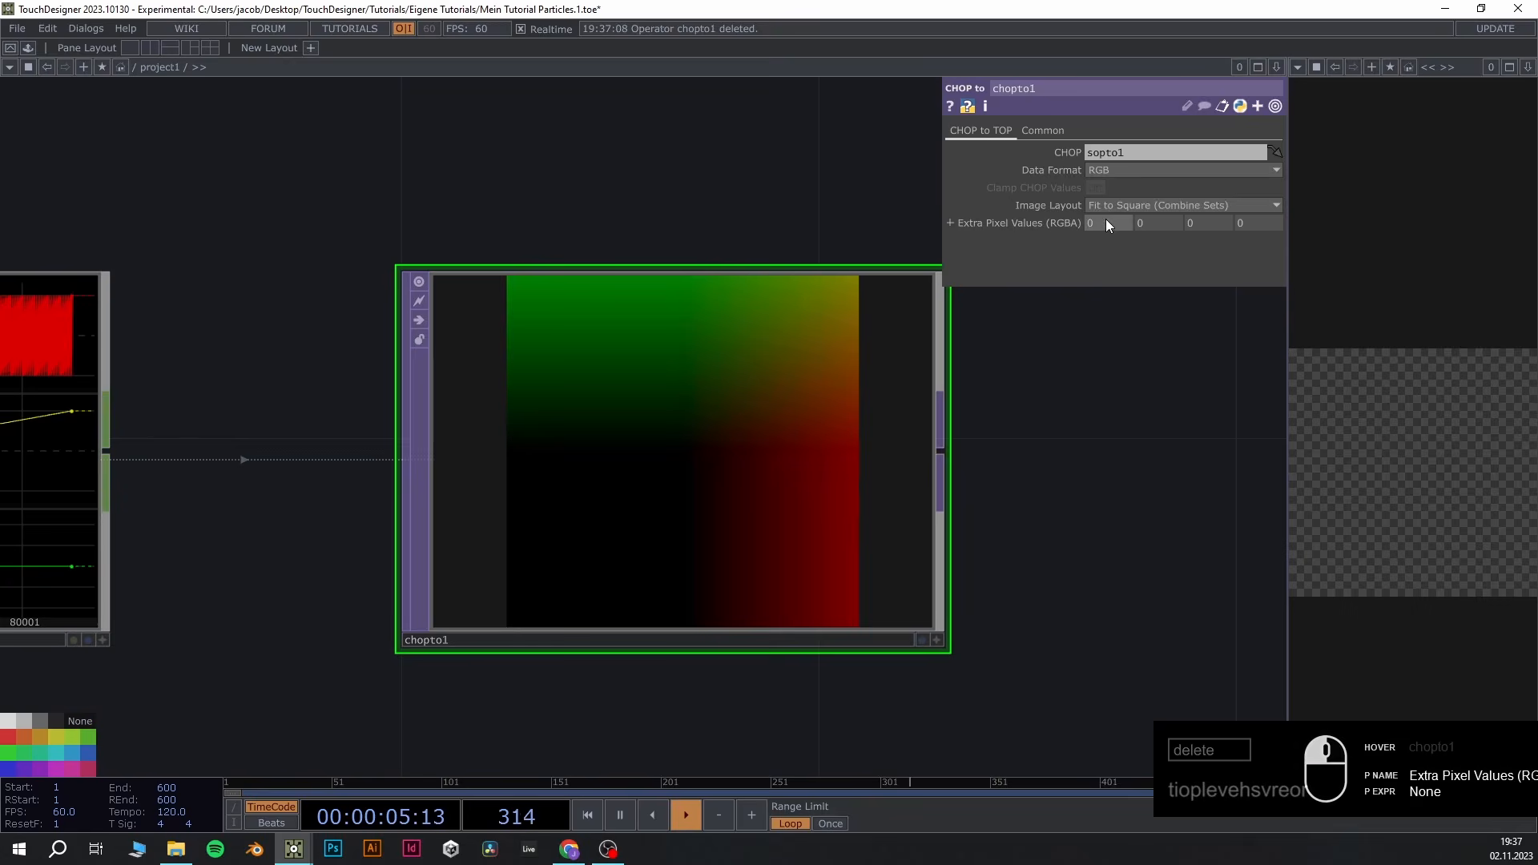
Move the CHOP to TOP farther from the SOP to CHOP, lining it up above the color TOP
scroll(1113, 426, "down", 3)
left_click_drag(1149, 542, 774, 348)
left_click_drag(657, 254, 702, 258)
left_click_drag(680, 361, 745, 491)
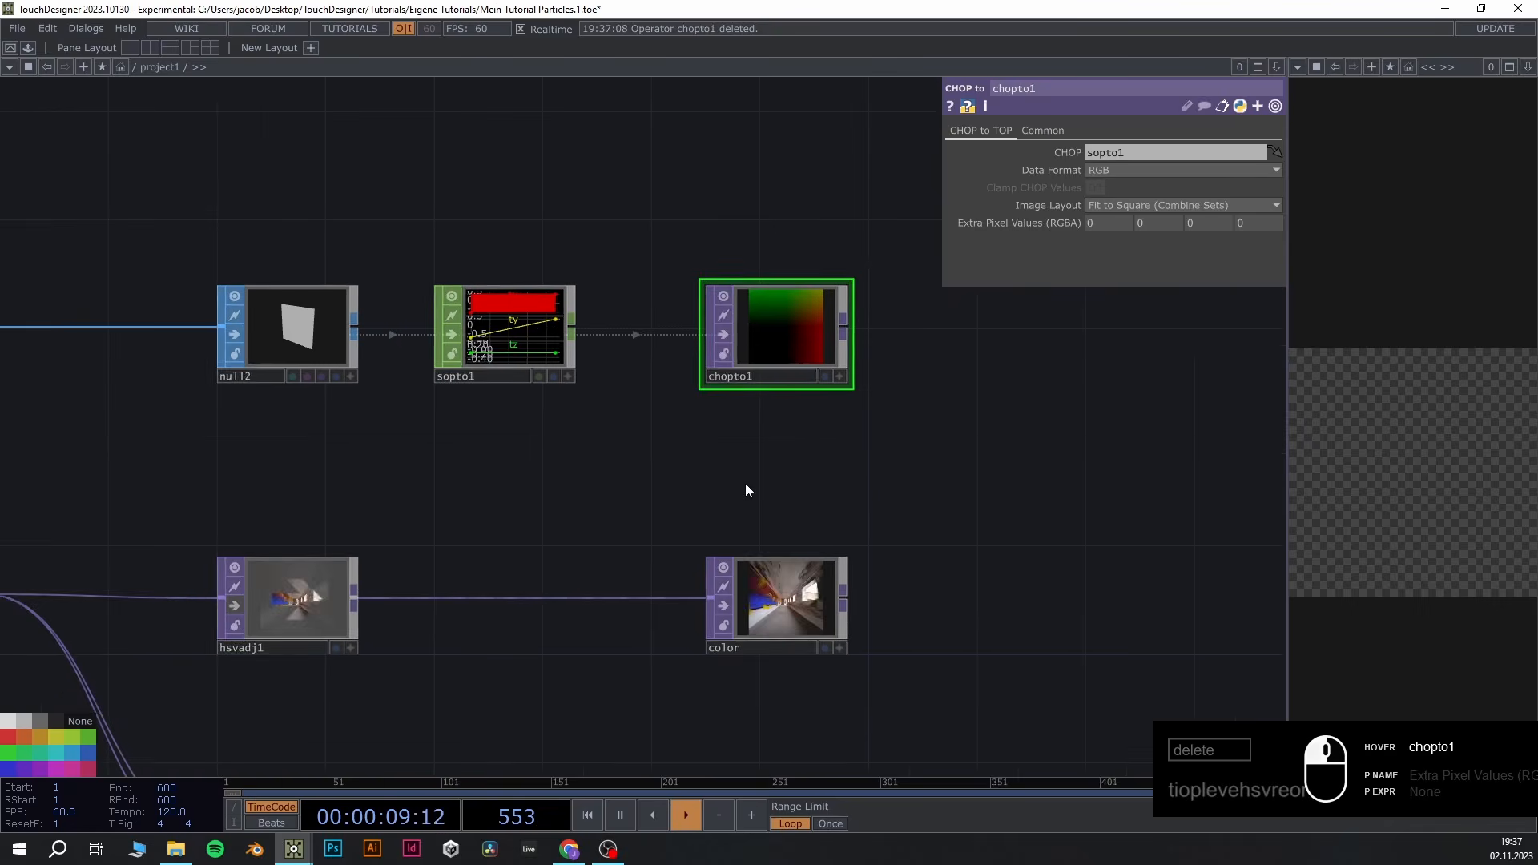
Examine the chain from the grid's Null SOP through the SOP to CHOP to the RGB position texture
scroll(320, 385, "up", 6)
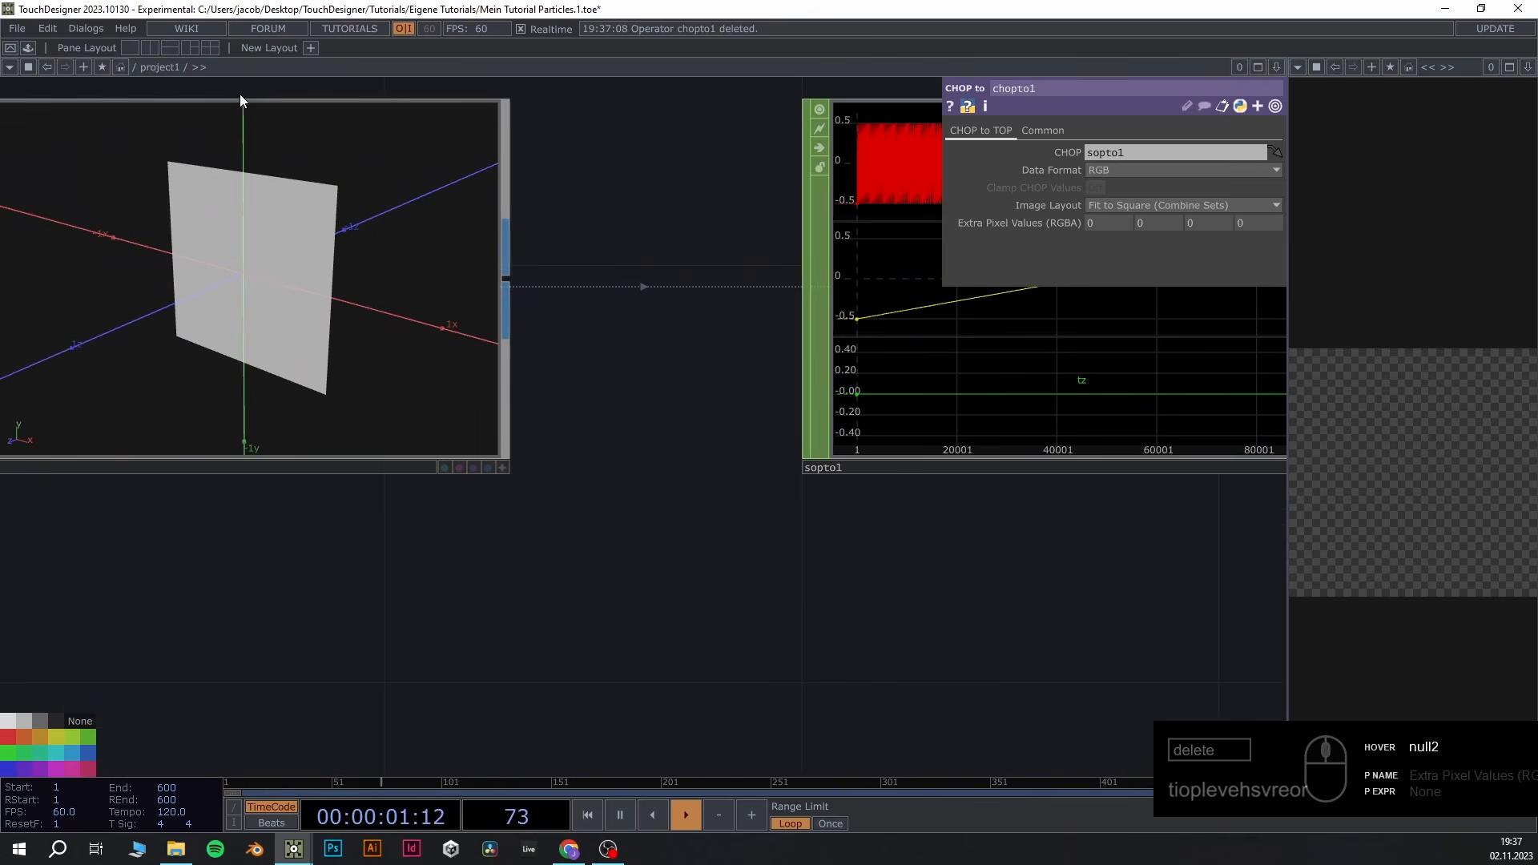
scroll(401, 343, "down", 5)
left_click_drag(1066, 603, 682, 613)
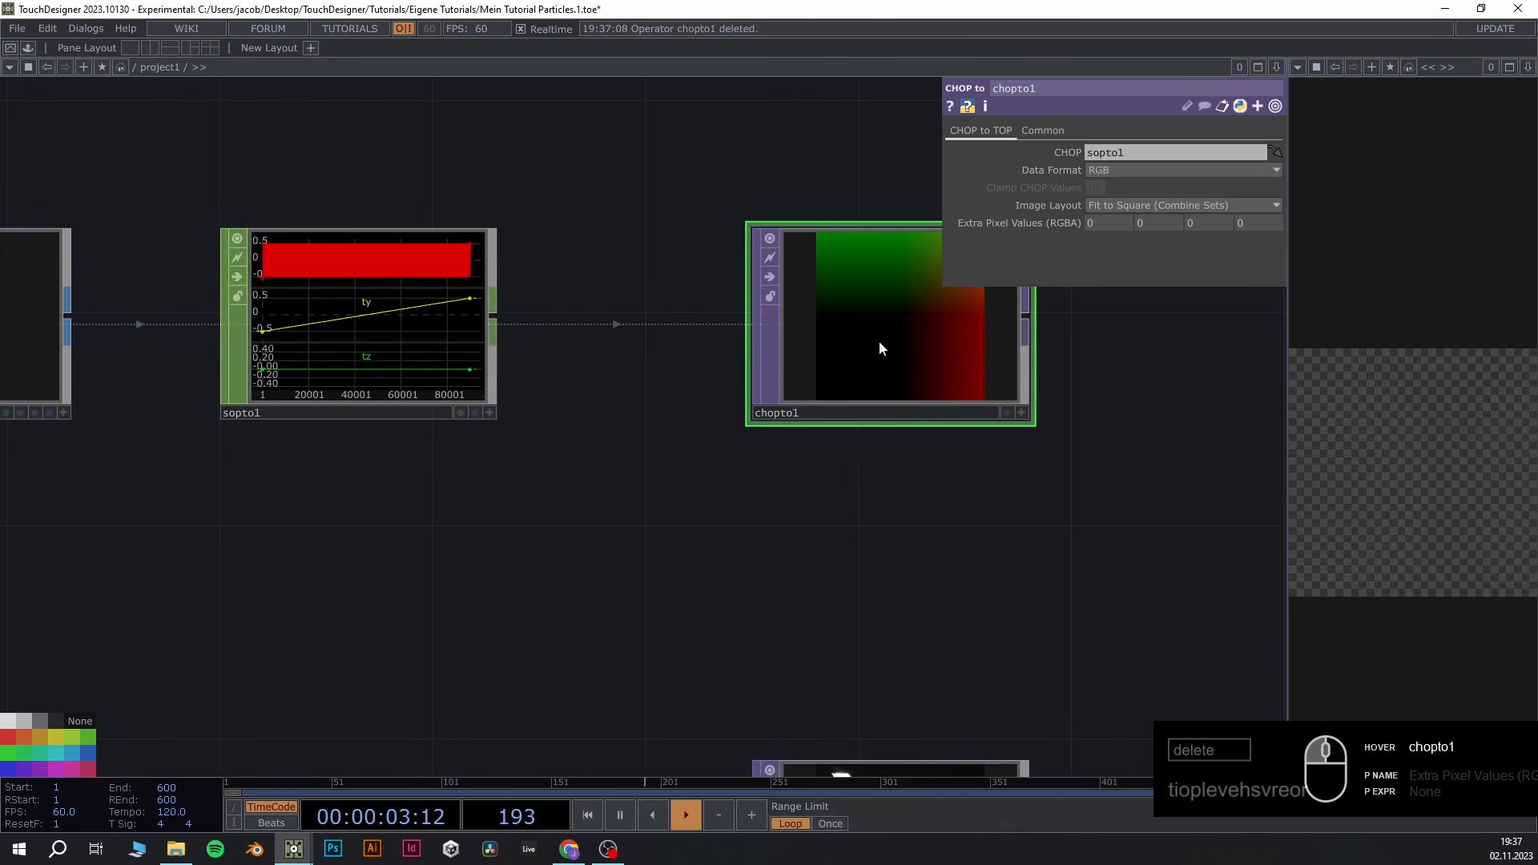
scroll(917, 310, "down", 3)
left_click_drag(796, 560, 771, 404)
scroll(489, 305, "up", 3)
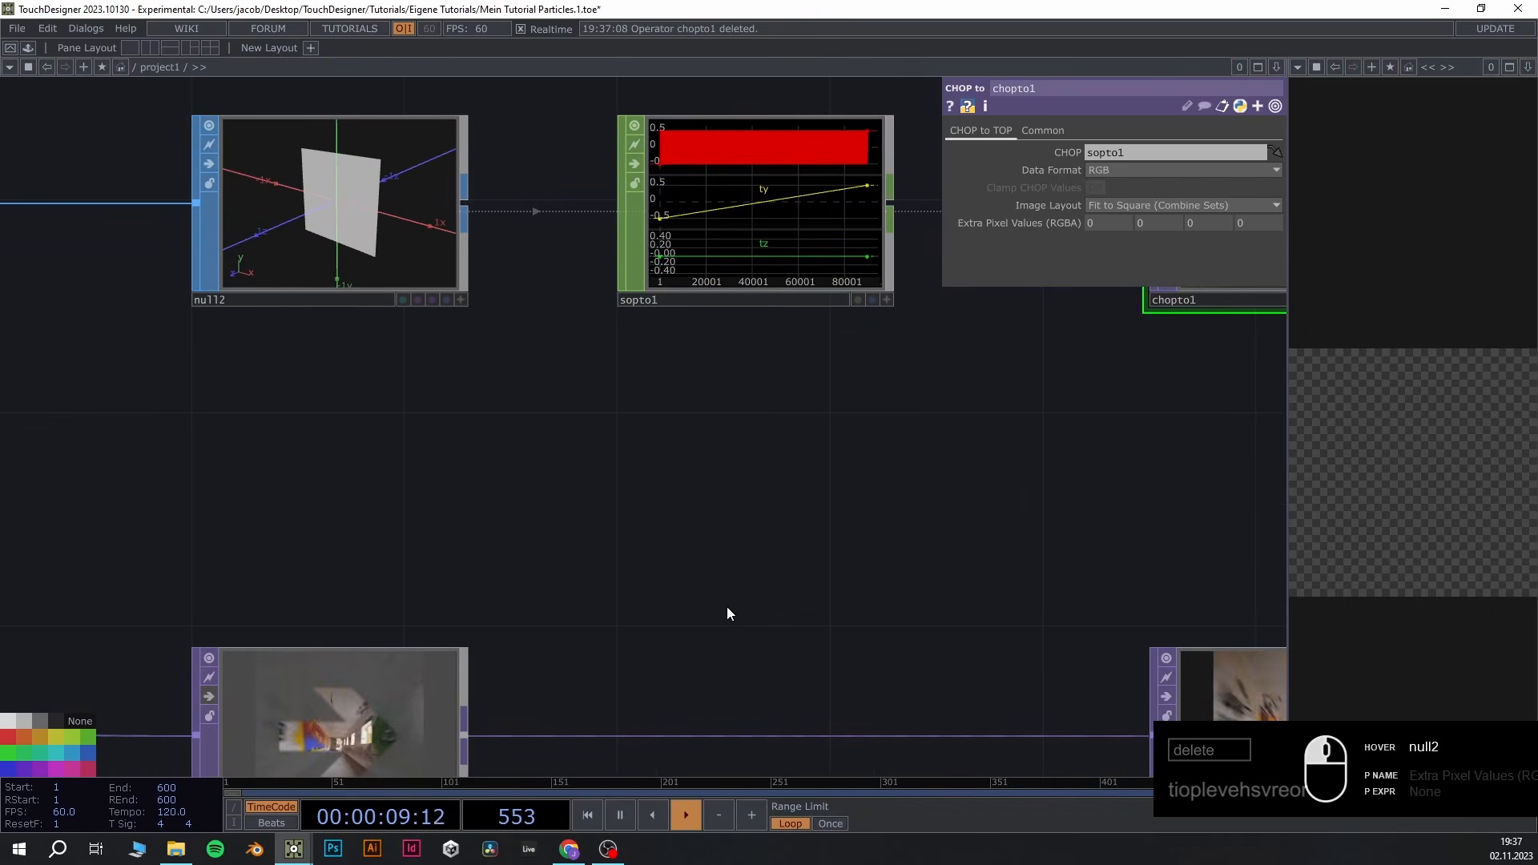
Append a Level TOP to the output of the noise1 TOP
scroll(728, 608, "down", 3)
left_click_drag(790, 765, 665, 516)
scroll(665, 516, "down", 1)
left_click_drag(612, 620, 676, 473)
scroll(469, 525, "up", 3)
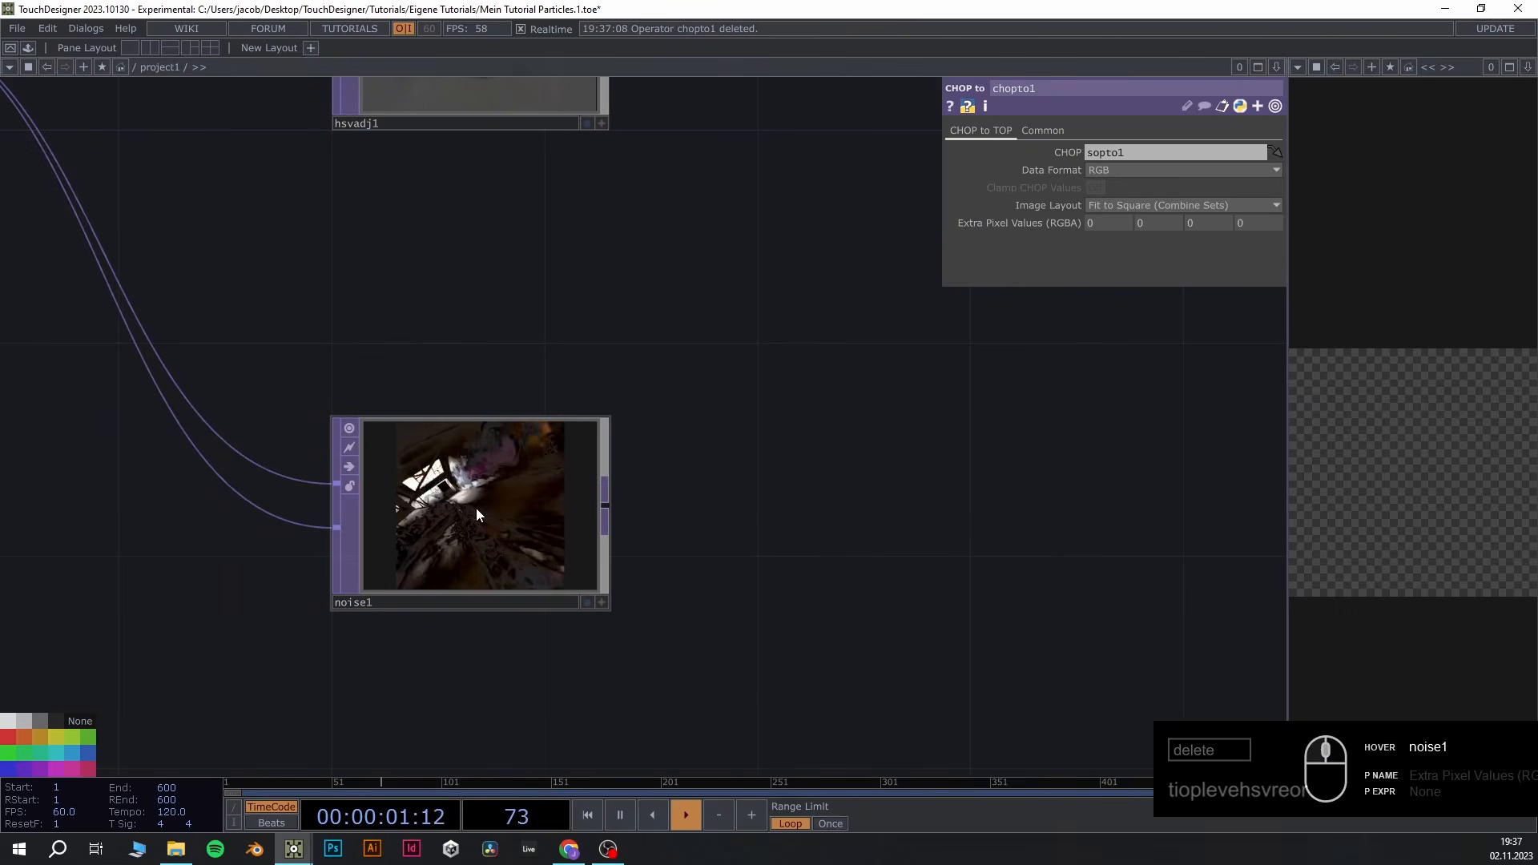
right_click(609, 505)
type("level")
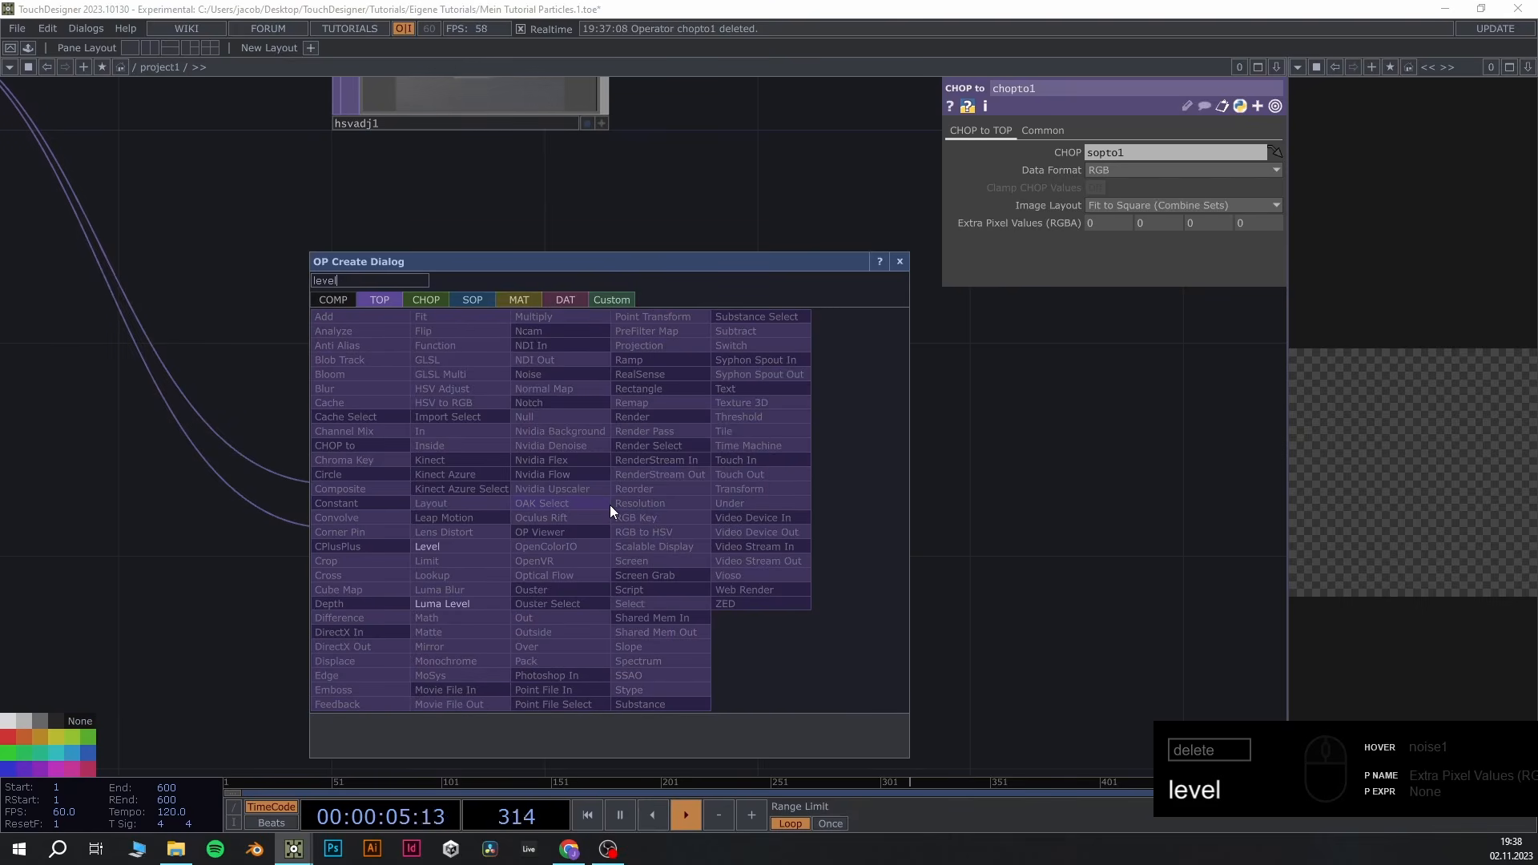
left_click(436, 549)
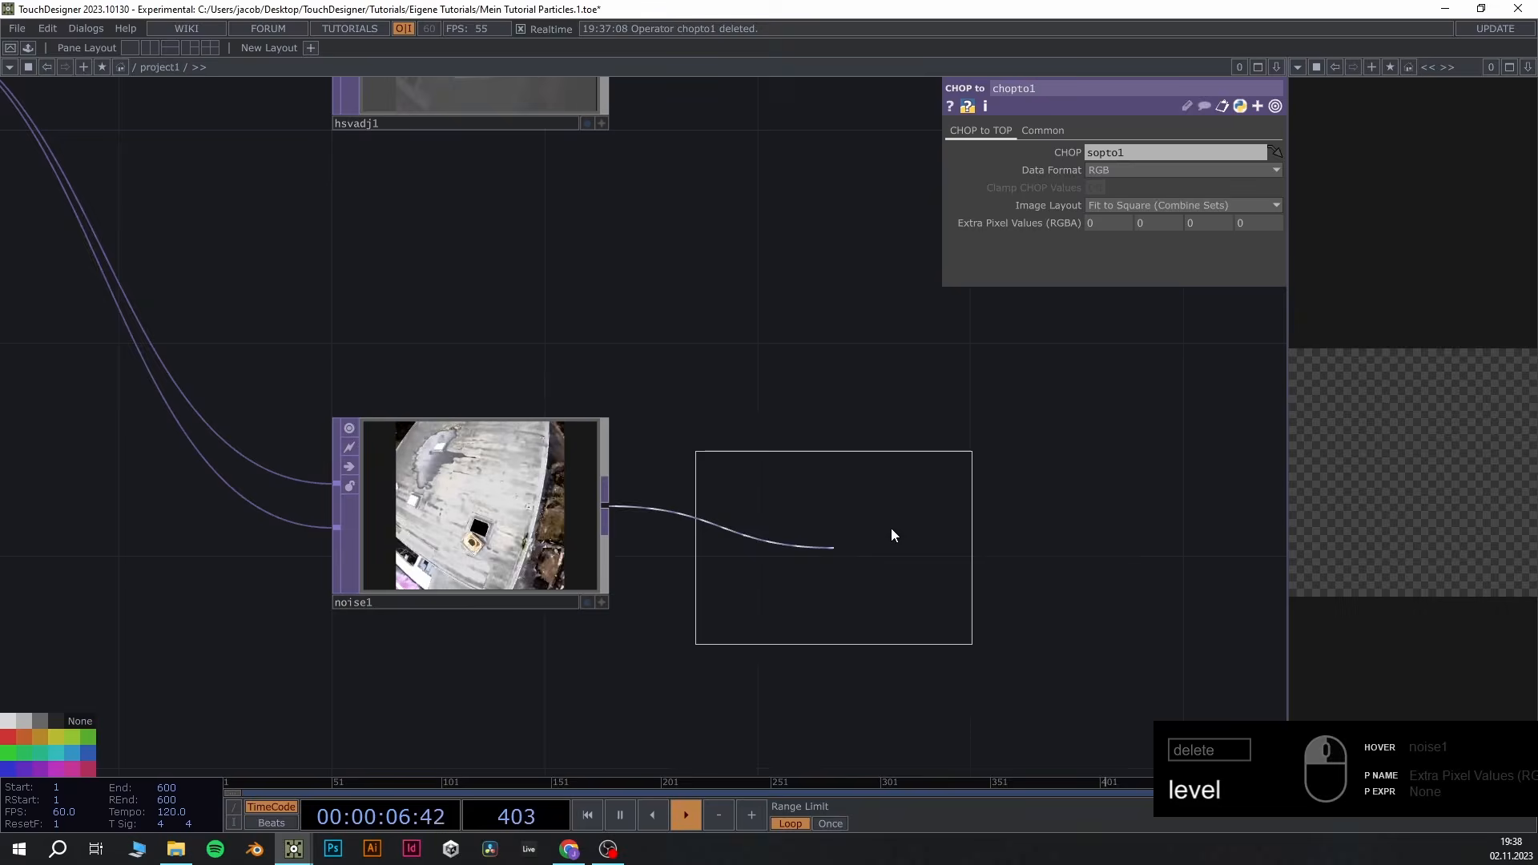
left_click(931, 514)
Set High A, High G and High R of the new Level TOP to 0, keeping only the blue channel
left_click_drag(747, 682, 424, 686)
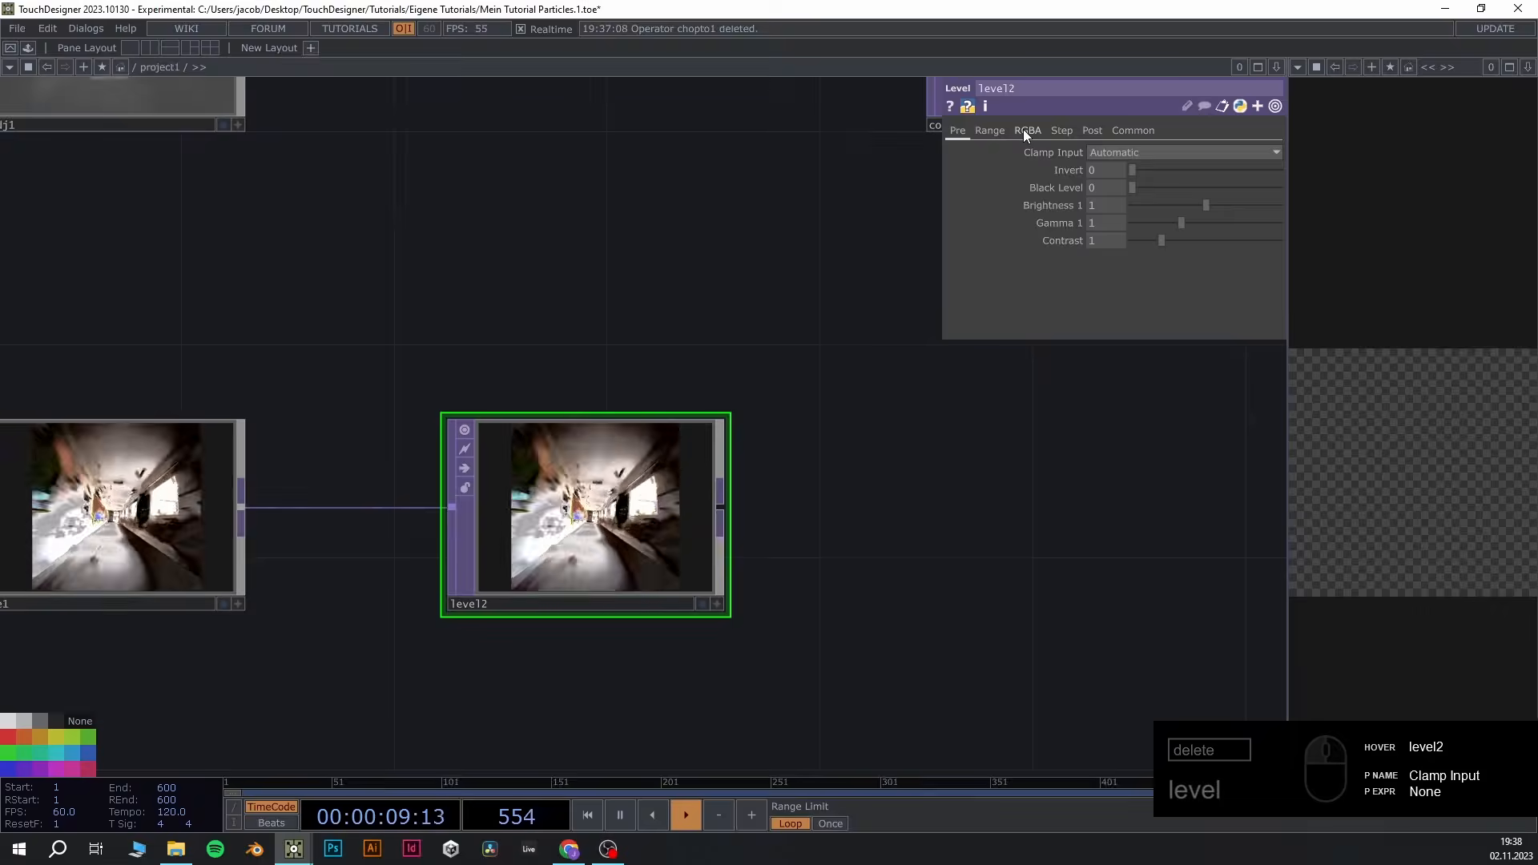
left_click(1027, 131)
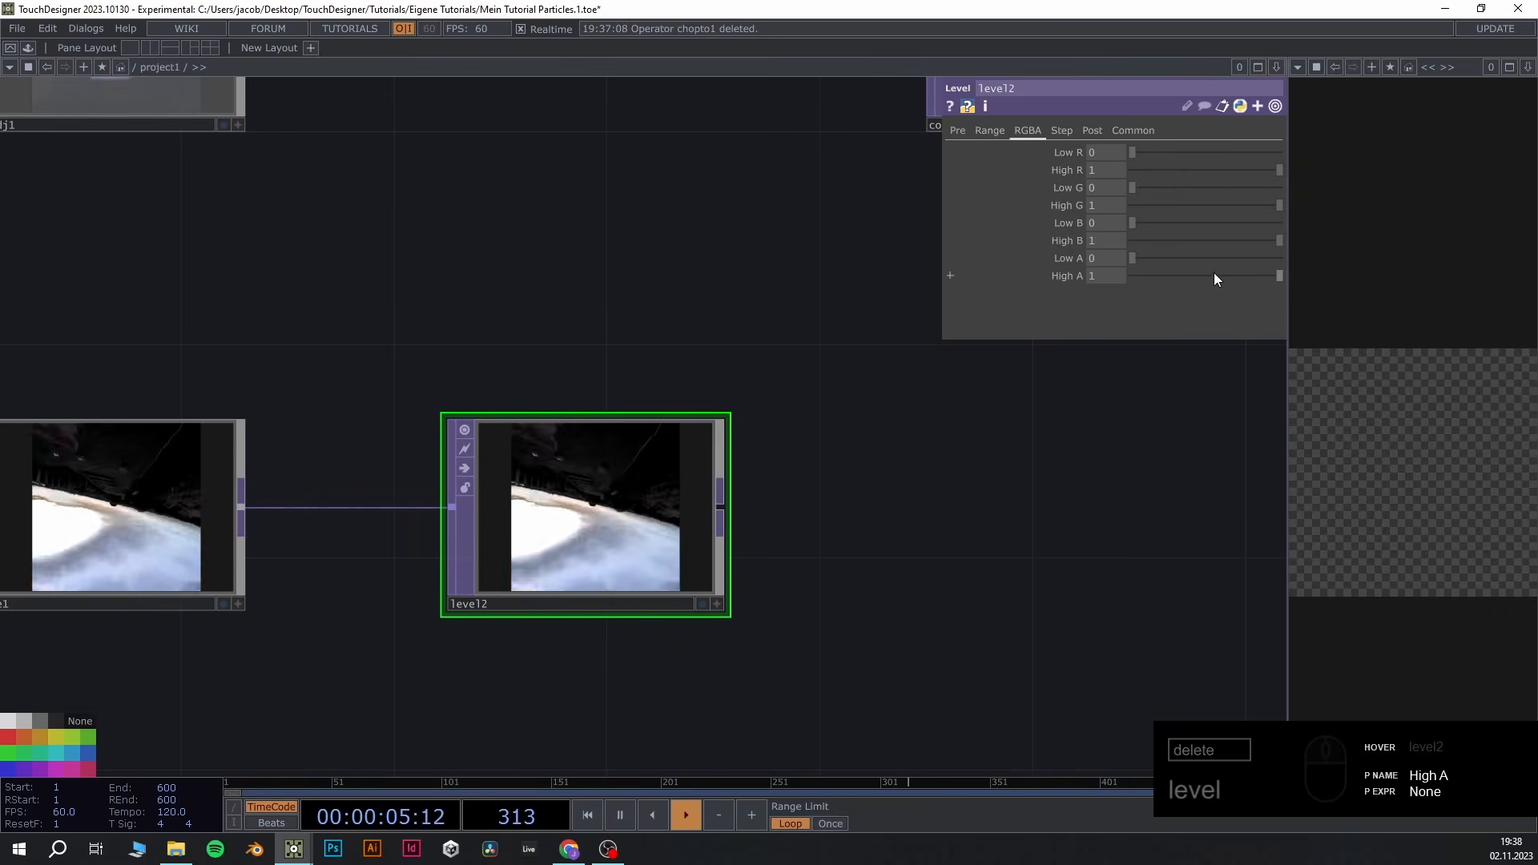
left_click_drag(1218, 276, 883, 301)
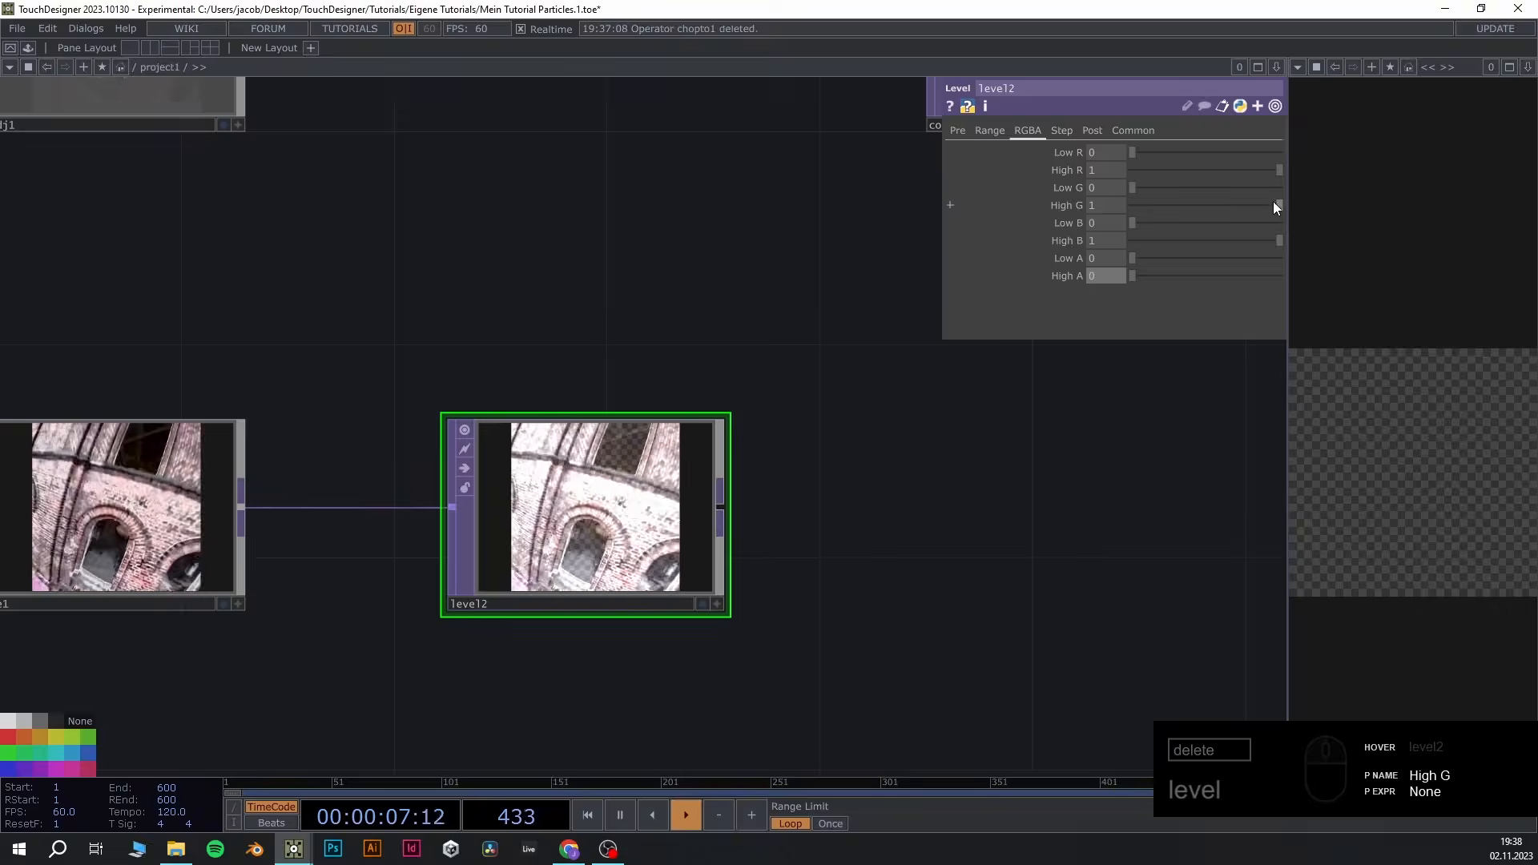
left_click_drag(1274, 204, 1055, 149)
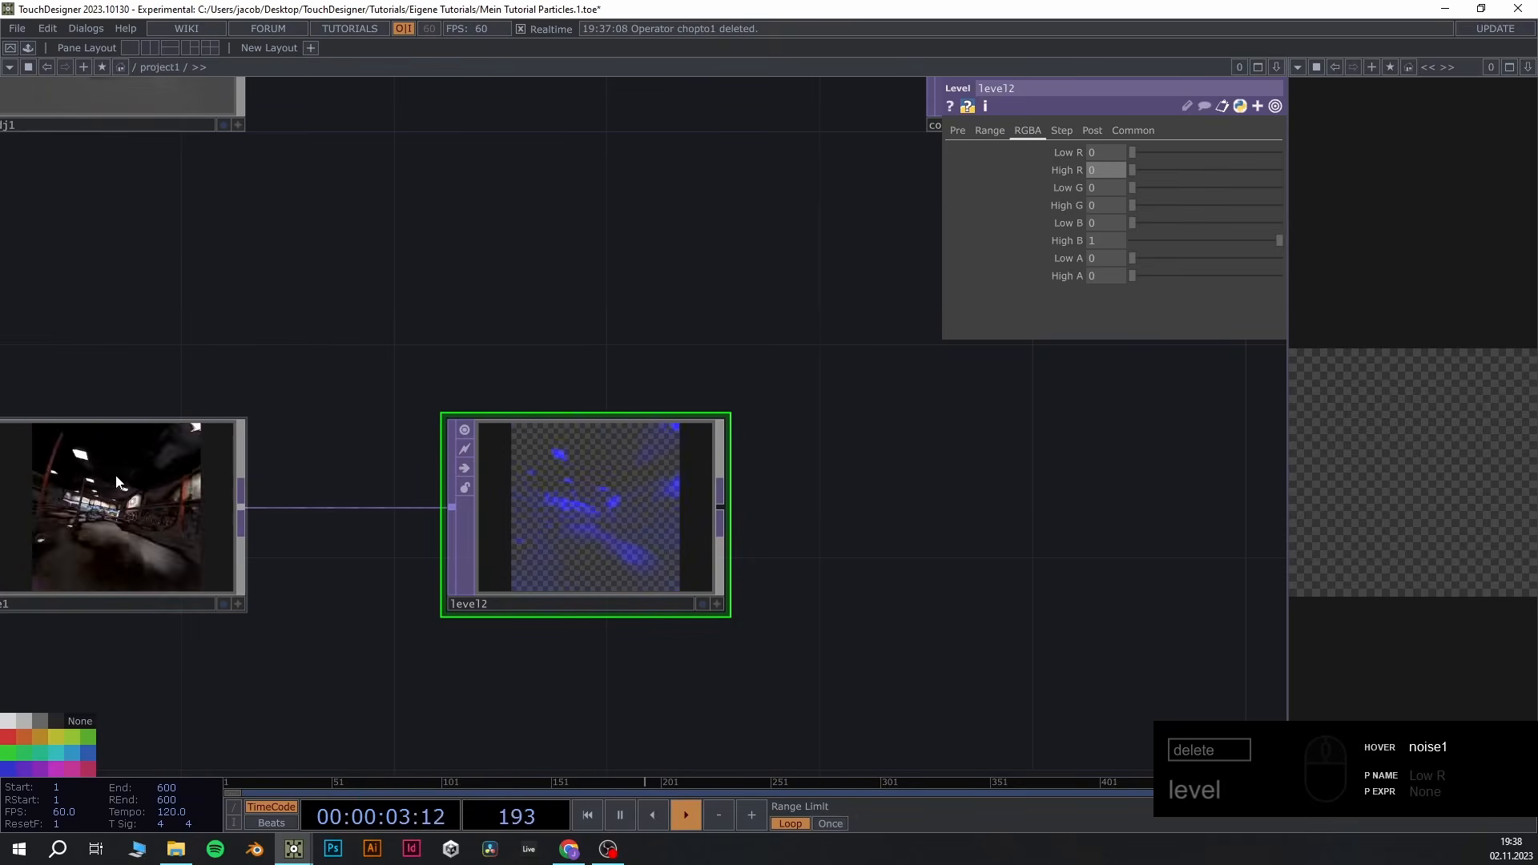
Append an HSV Adjust TOP after the Level TOP in the noise branch
scroll(822, 501, "down", 2)
scroll(821, 501, "down", 1)
left_click_drag(817, 496, 623, 478)
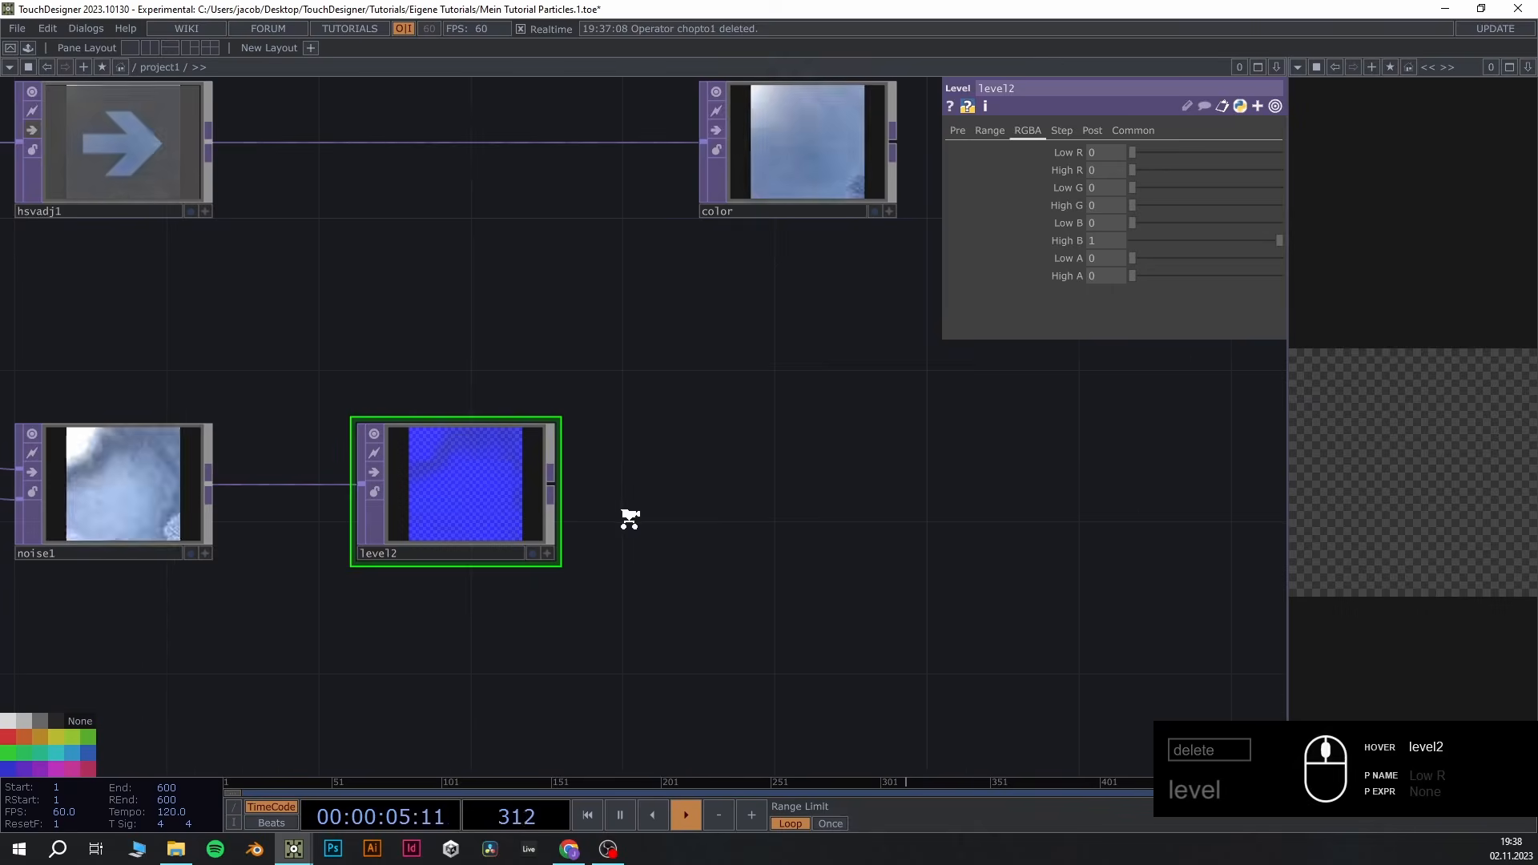
scroll(641, 521, "up", 2)
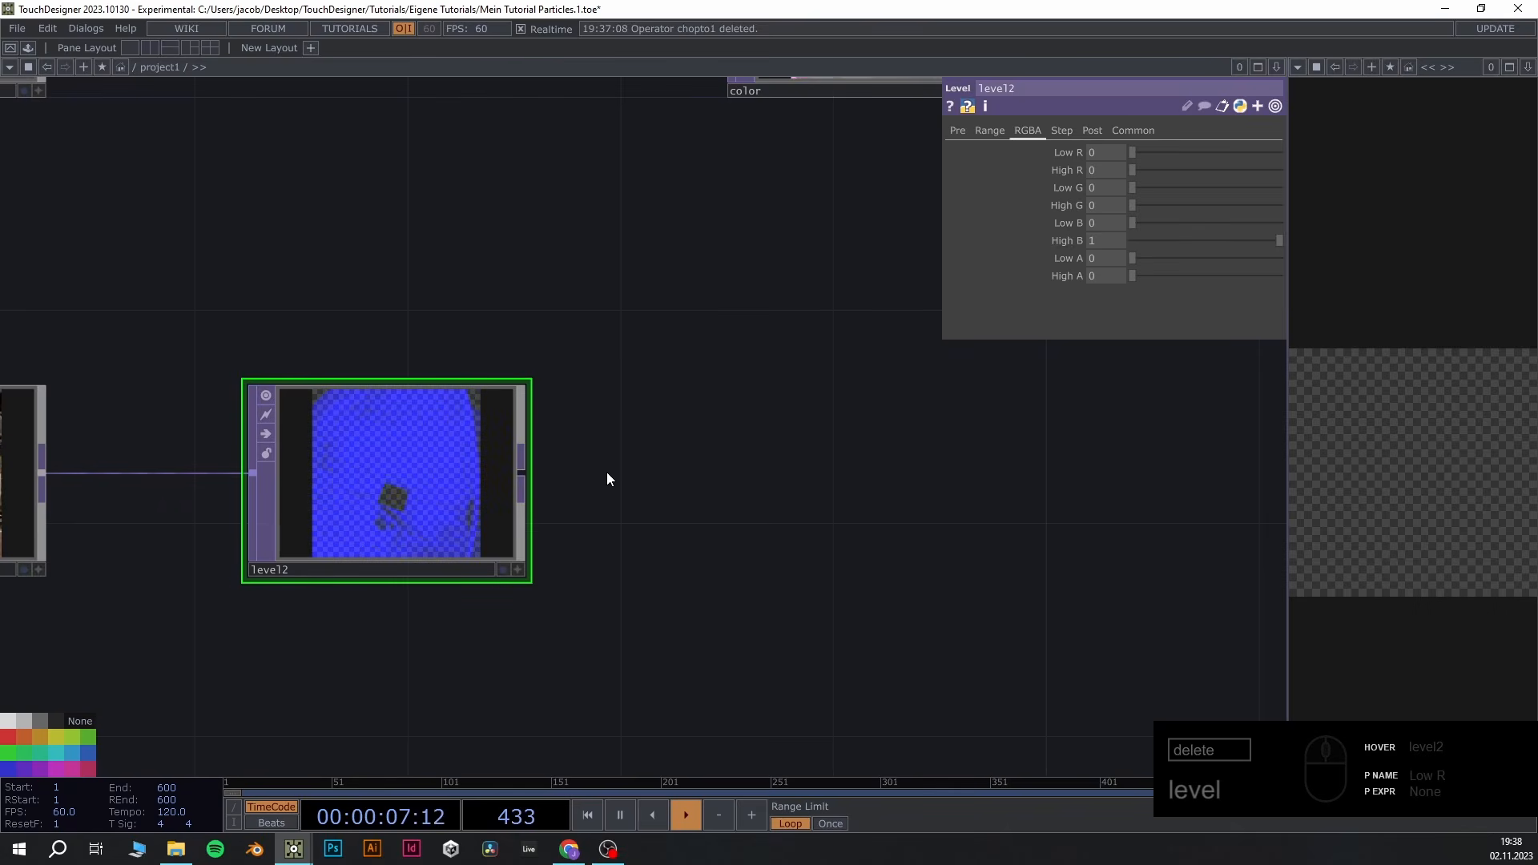
left_click_drag(629, 502, 707, 511)
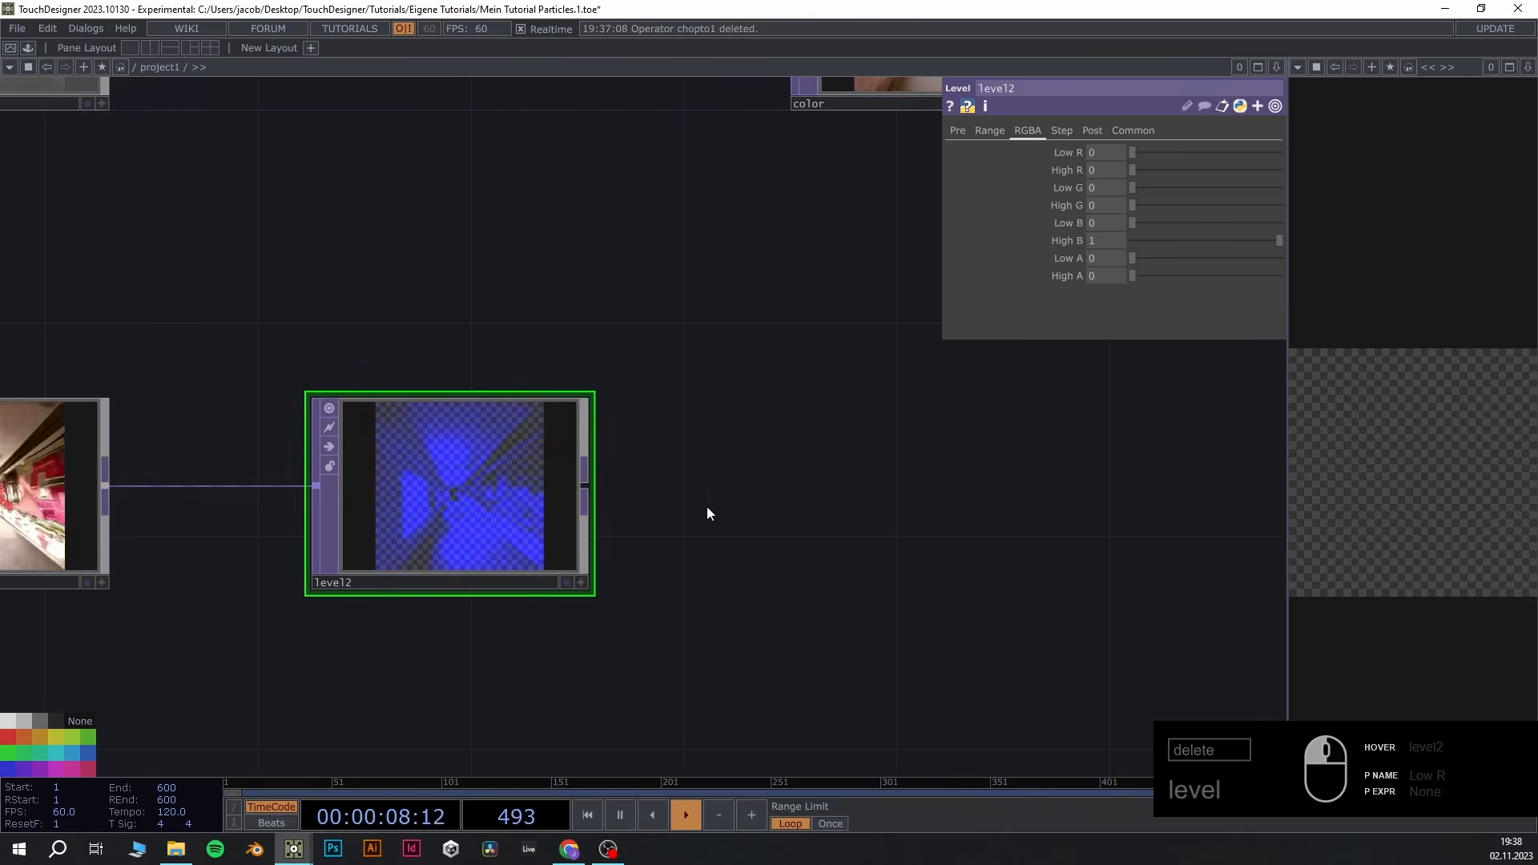
right_click(589, 483)
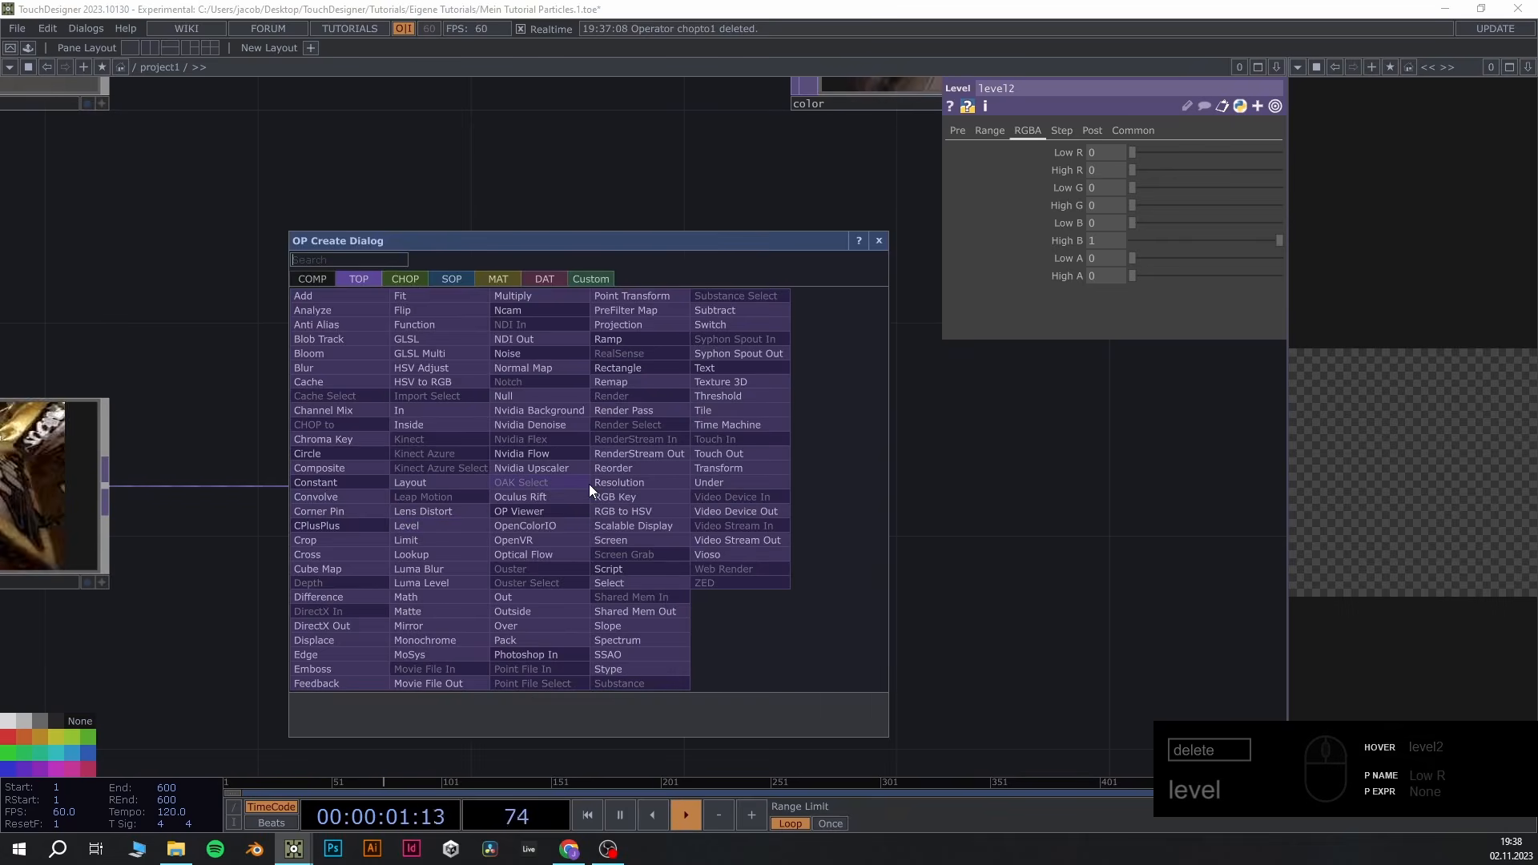
type("hsv")
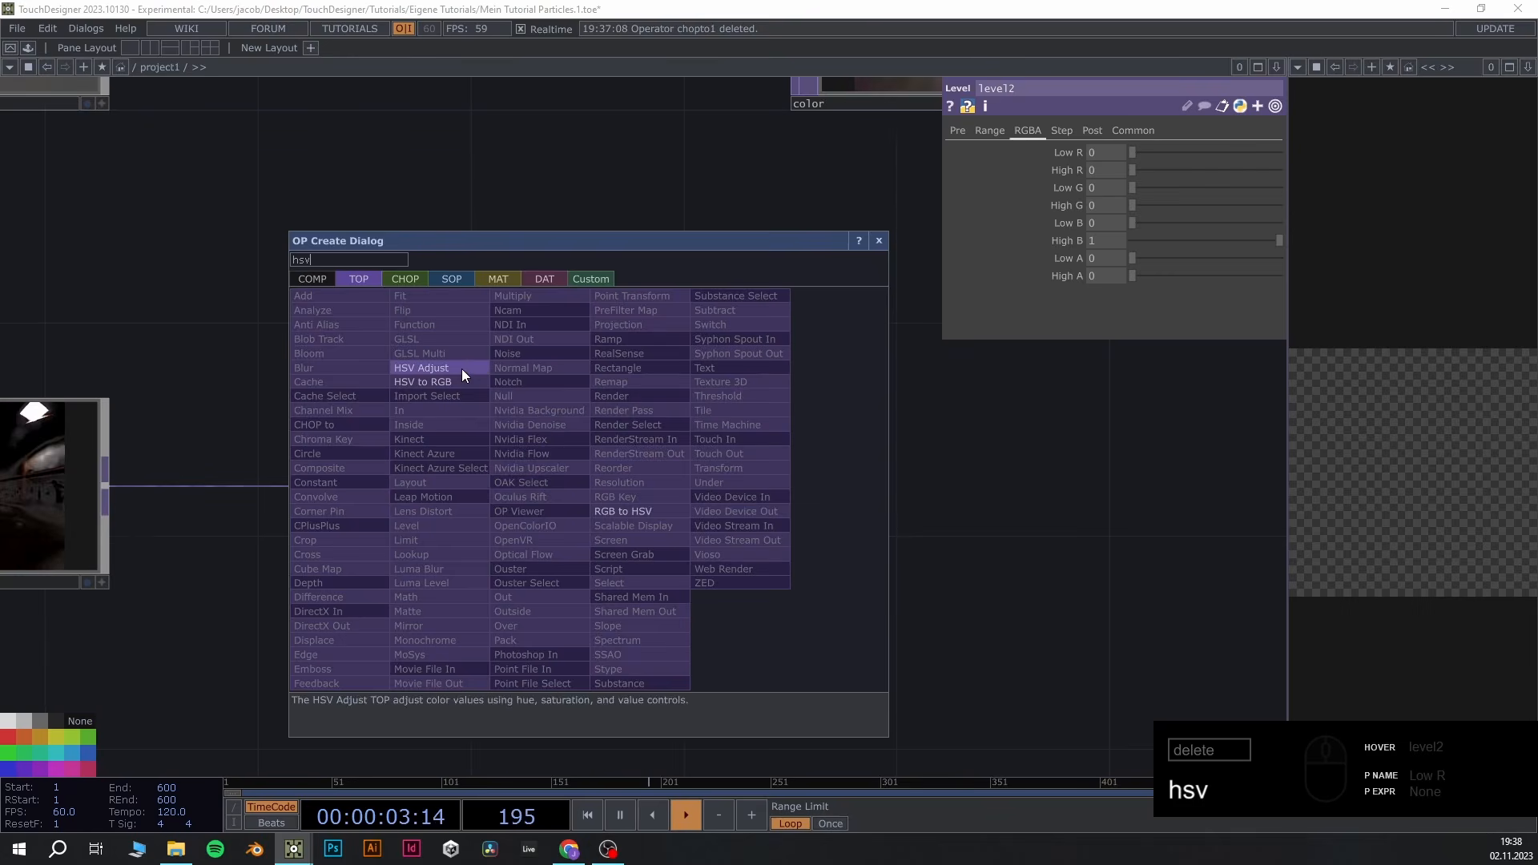
left_click(437, 368)
left_click(928, 487)
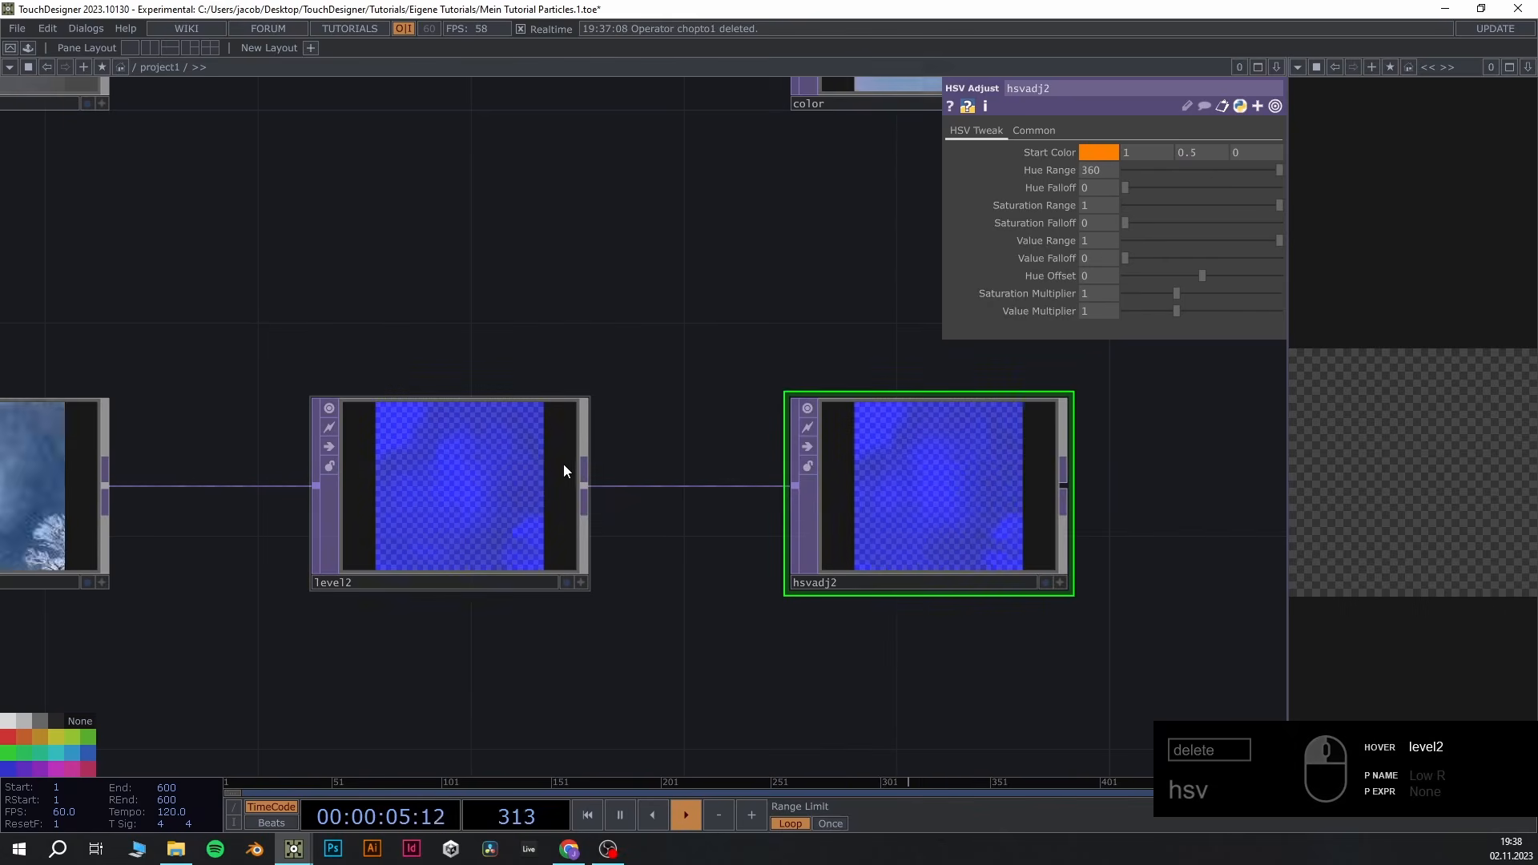
Switch the Level TOP from blue to red by setting High B to 0 and High R to 1
left_click(449, 513)
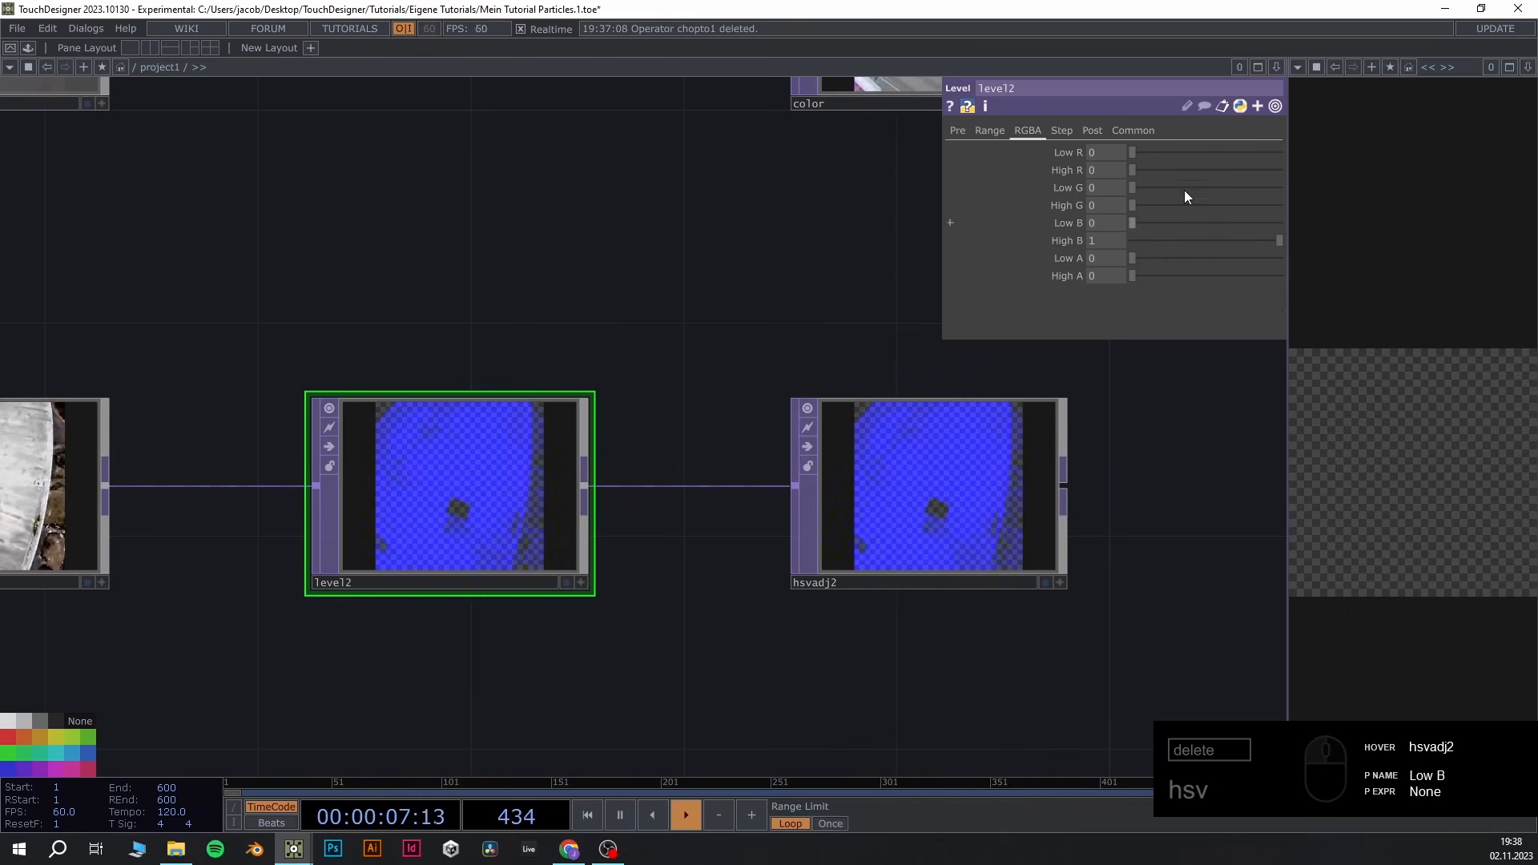
left_click_drag(1175, 241, 1126, 240)
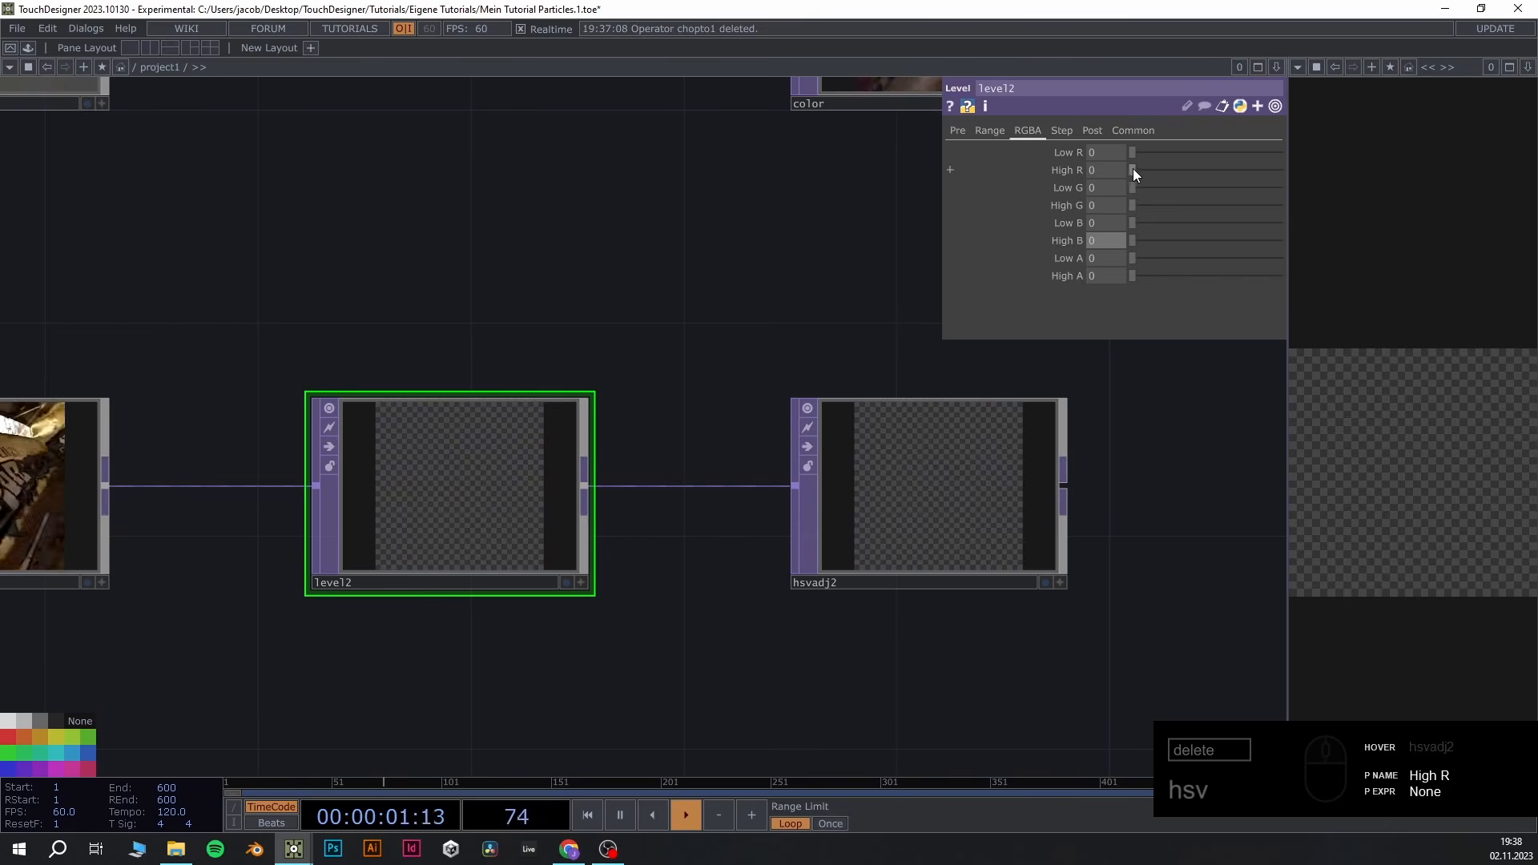
left_click_drag(1133, 169, 1279, 170)
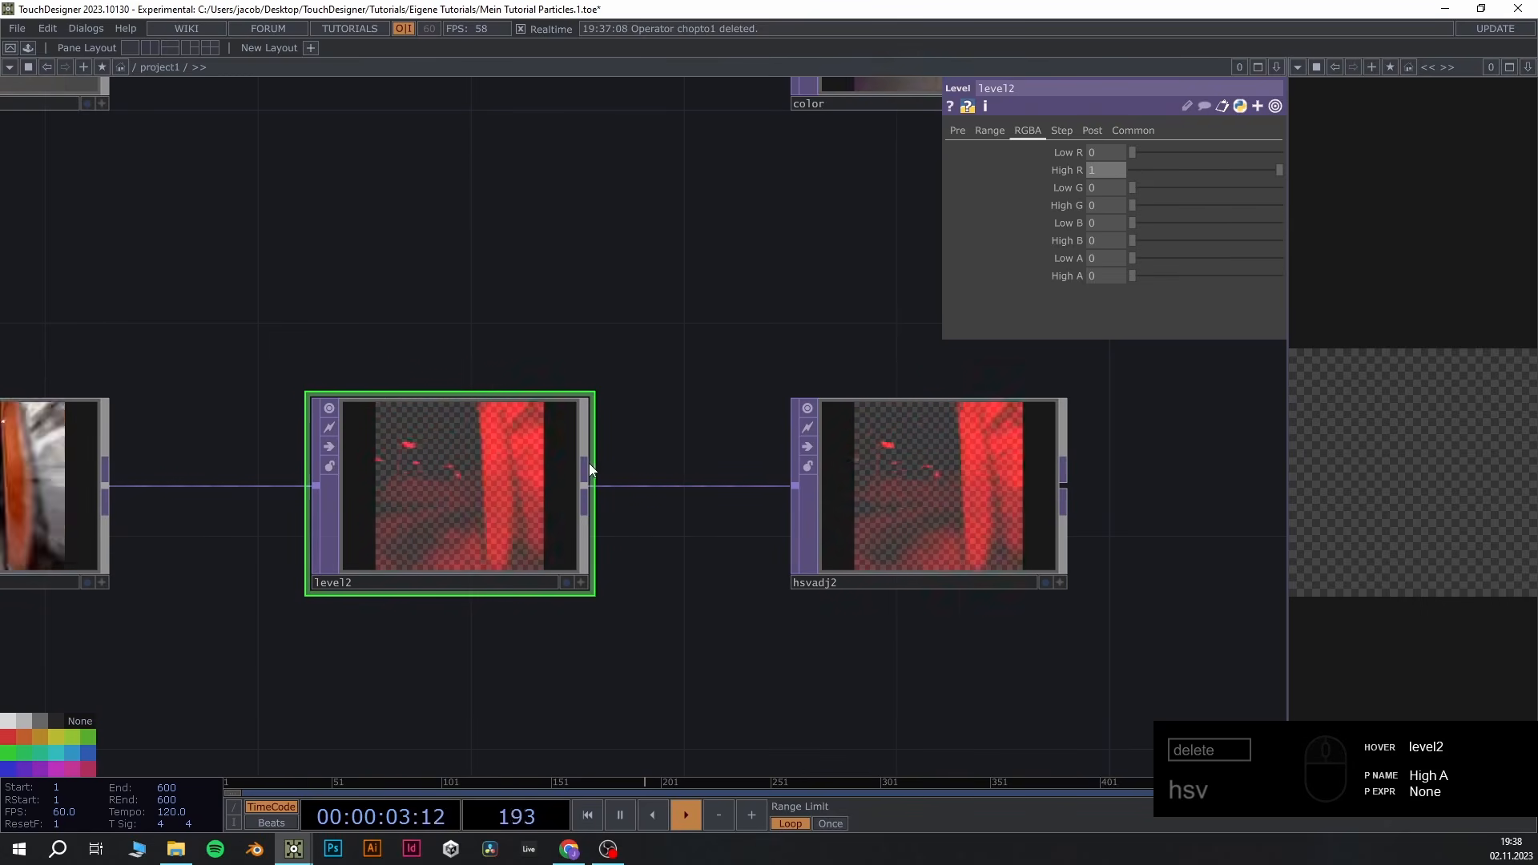
left_click_drag(692, 730, 543, 713)
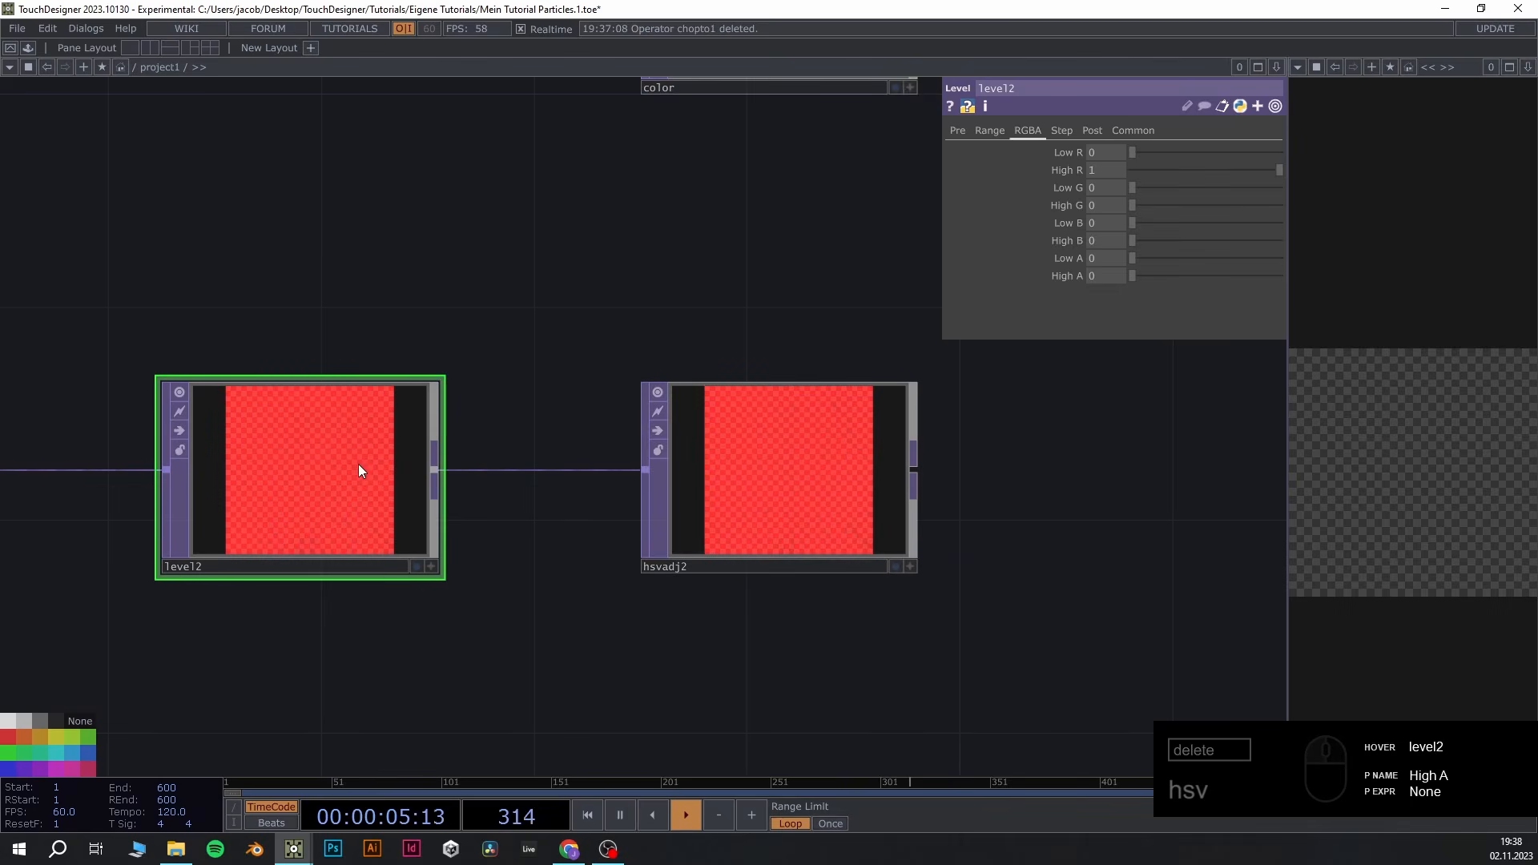
Set the hue offset of the new HSV Adjust TOP to 240 to turn the red image blue
left_click(838, 488)
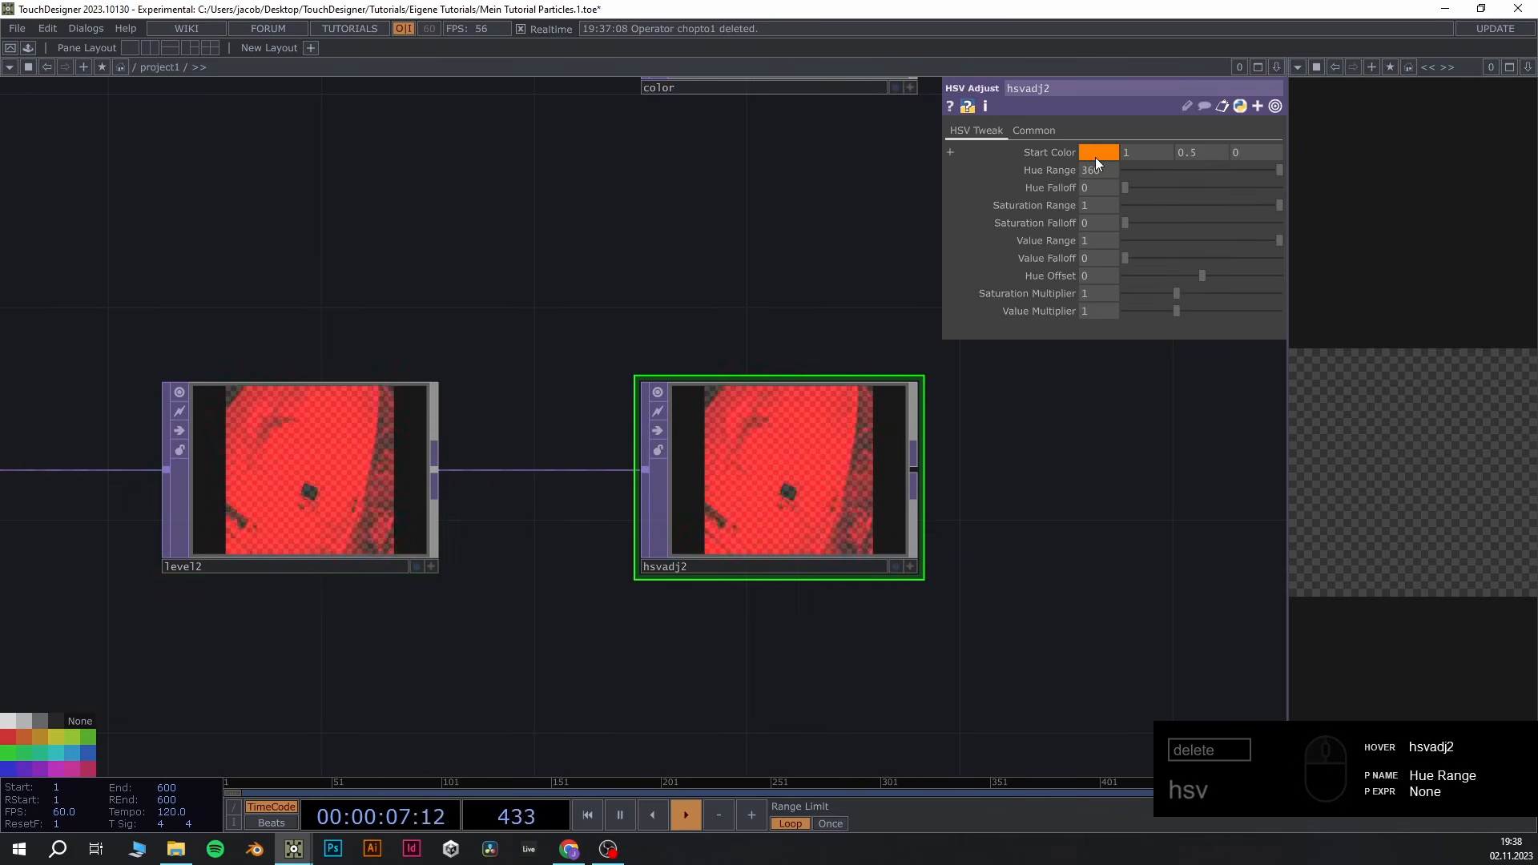
left_click(1095, 272)
type("240")
key("Return")
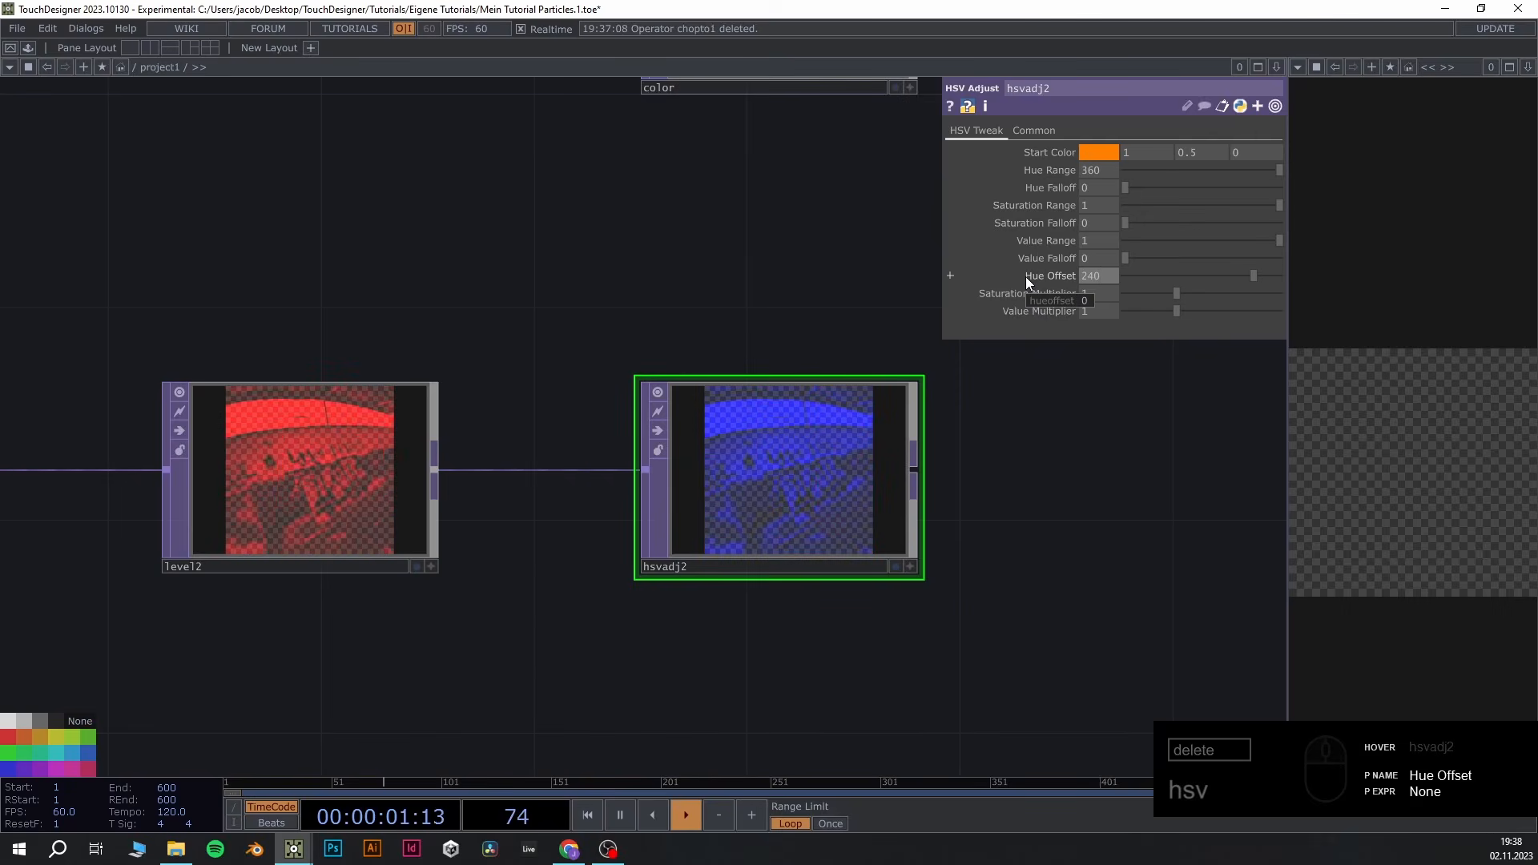
scroll(764, 430, "down", 2)
scroll(749, 443, "down", 3)
left_click_drag(871, 416, 699, 475)
scroll(699, 453, "up", 2)
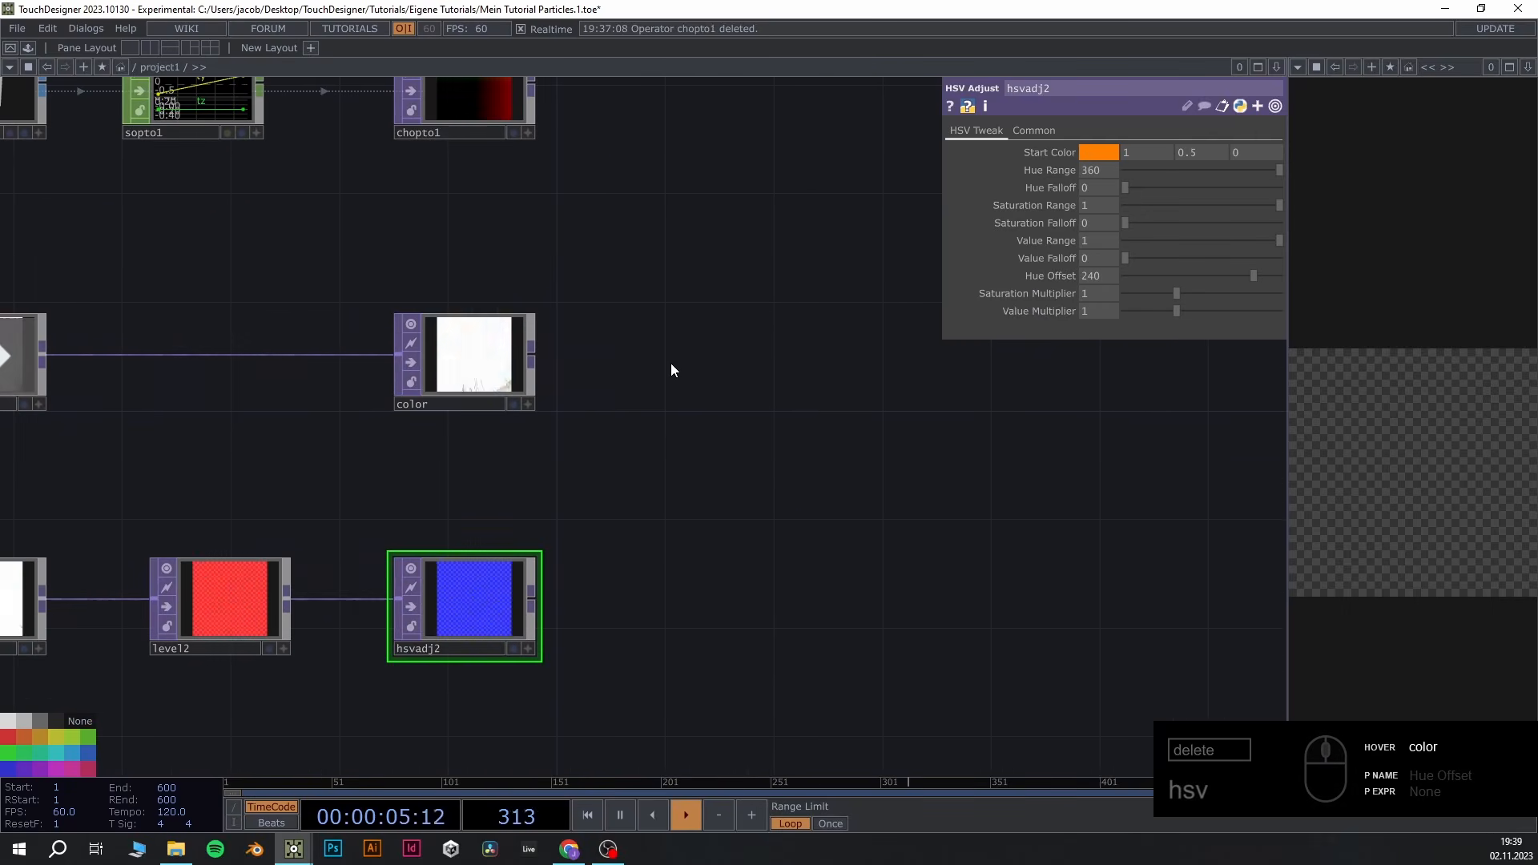
scroll(509, 258, "down", 3)
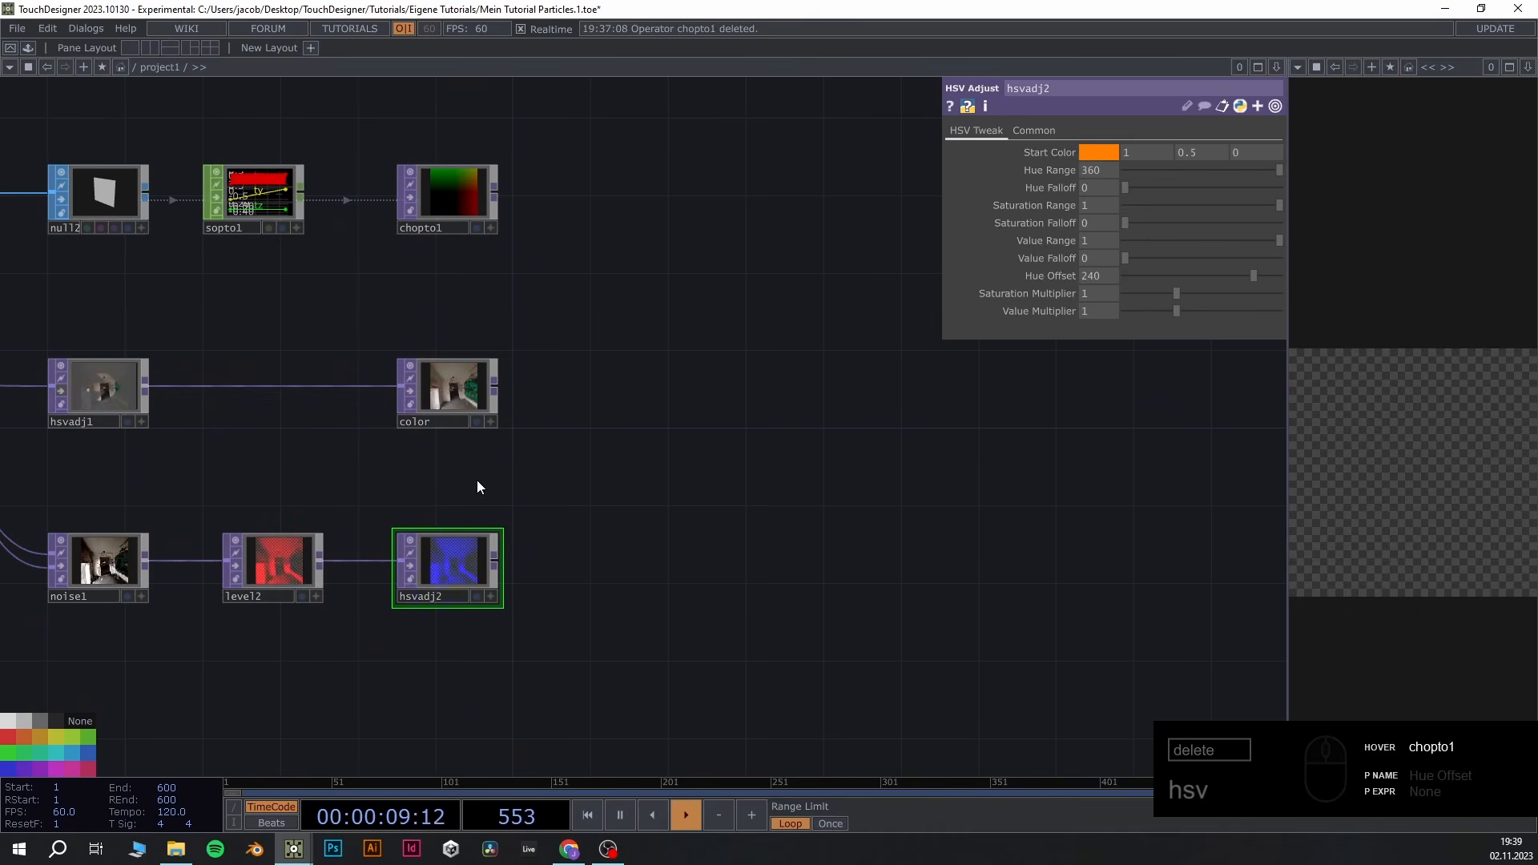
Add a Reorder TOP fed by chopto1 and place it beyond the color node
right_click(496, 194)
type("reo")
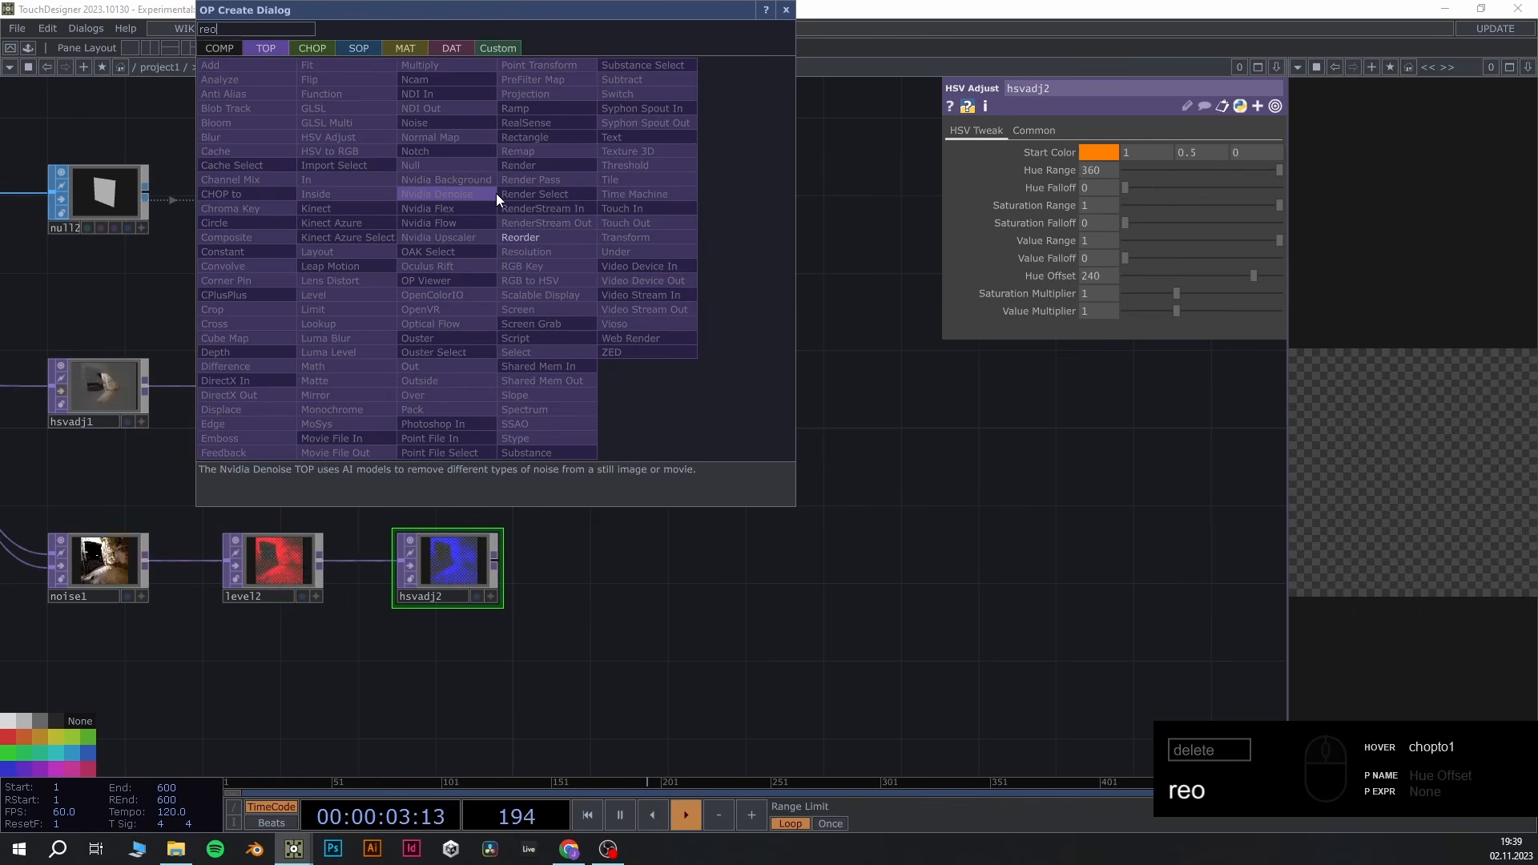
left_click(535, 238)
left_click(691, 390)
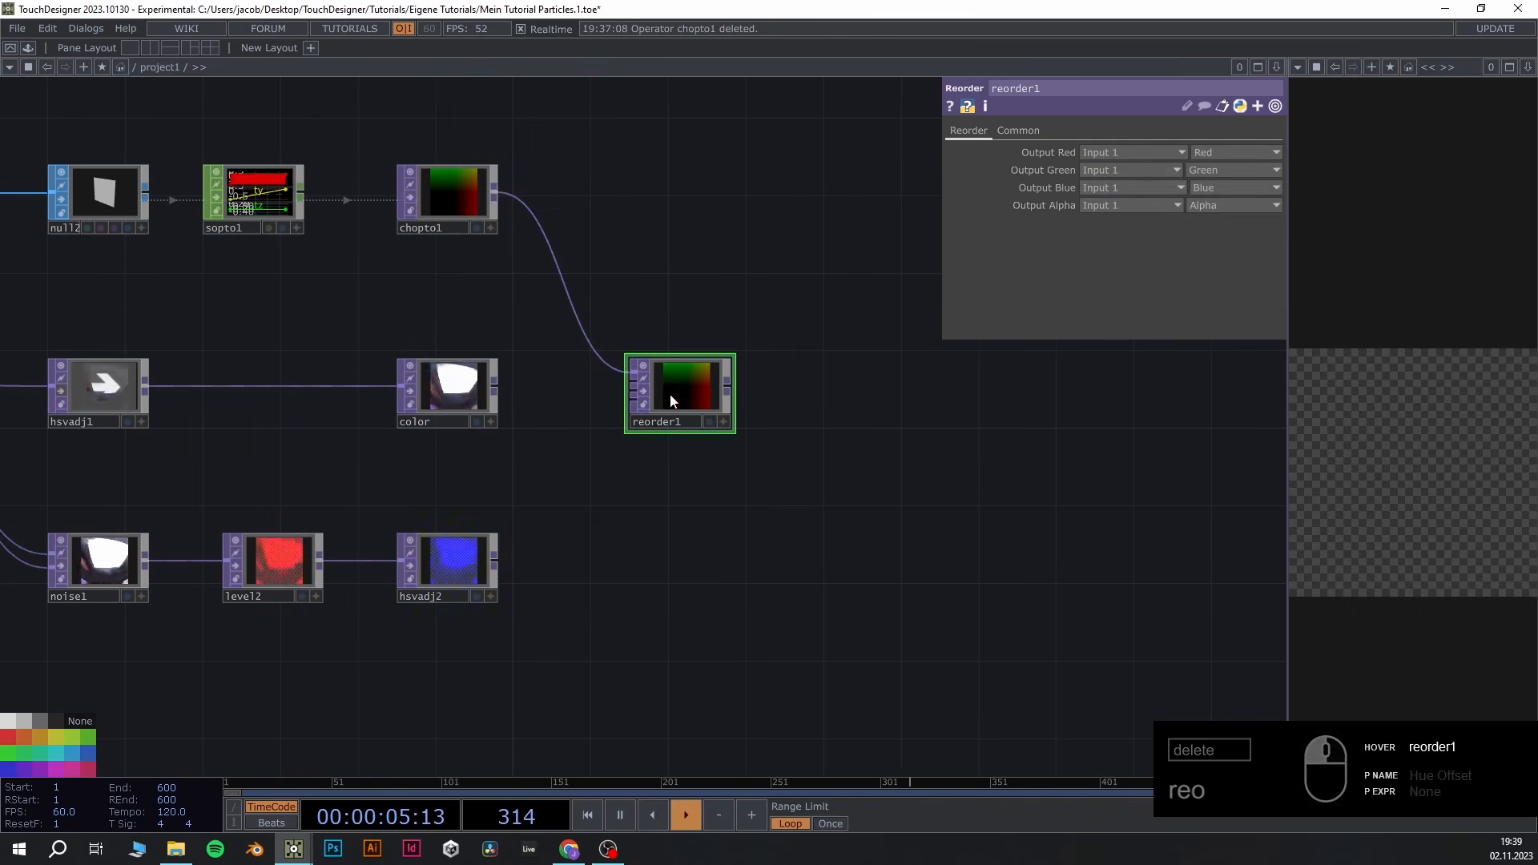
Connect chopto1 to the second input of reorder1 as well and set Output Green to Input 2
scroll(563, 269, "up", 4)
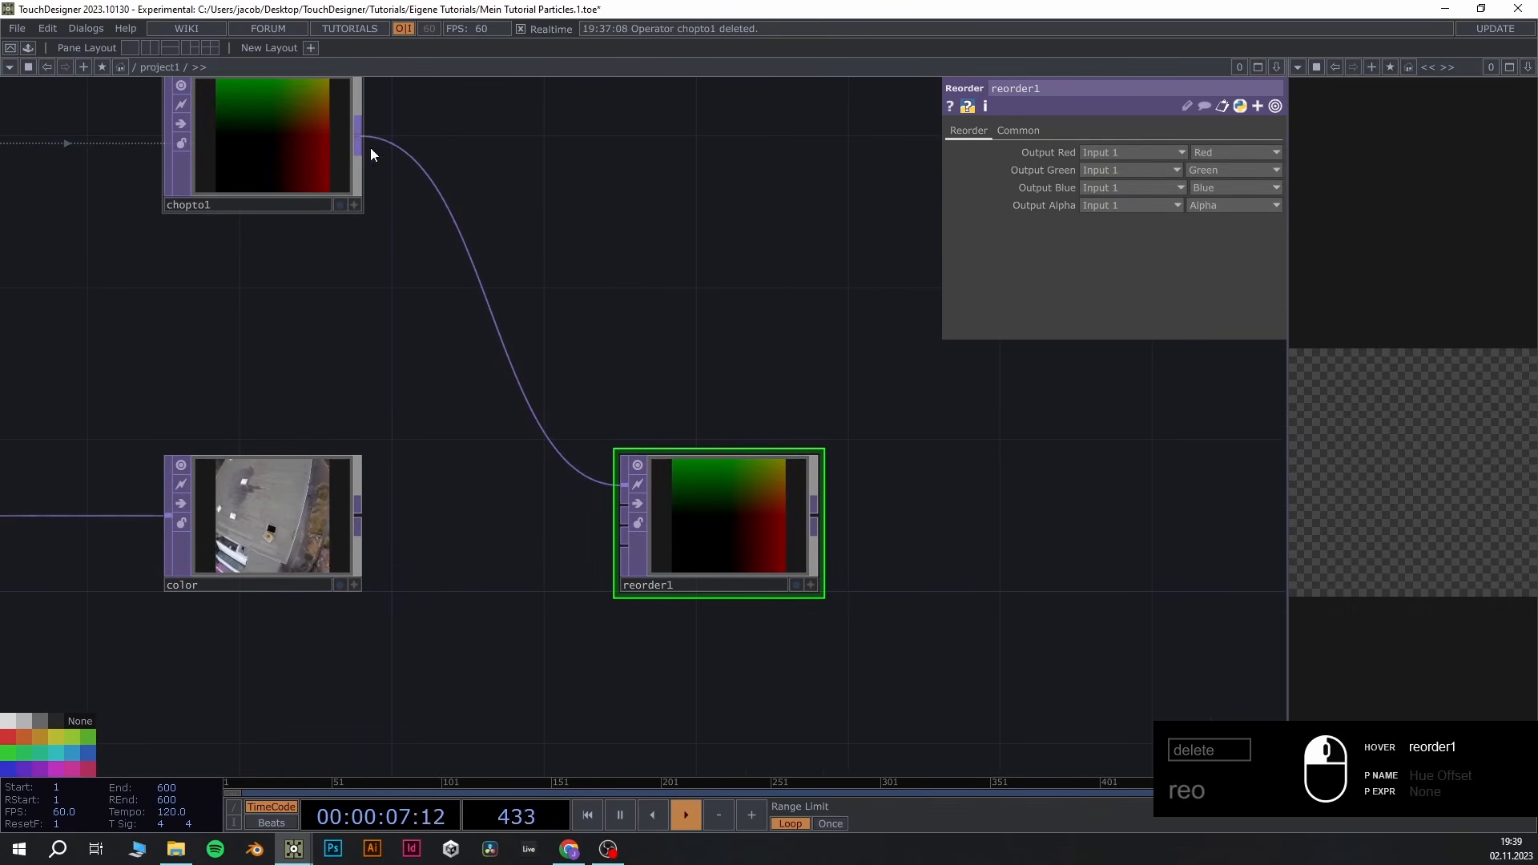
left_click_drag(370, 153, 613, 506)
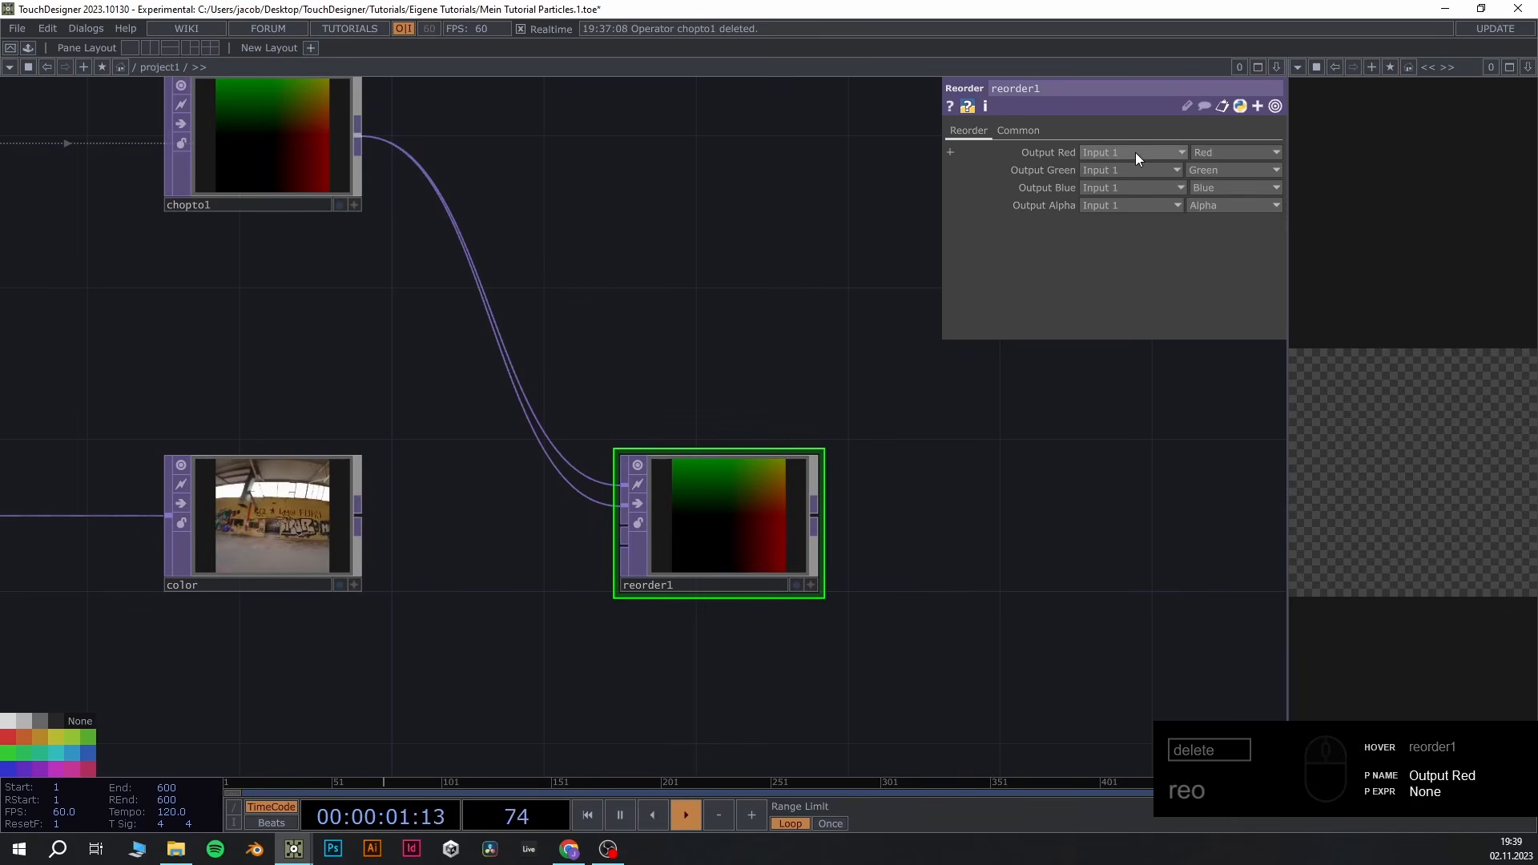
left_click(1153, 171)
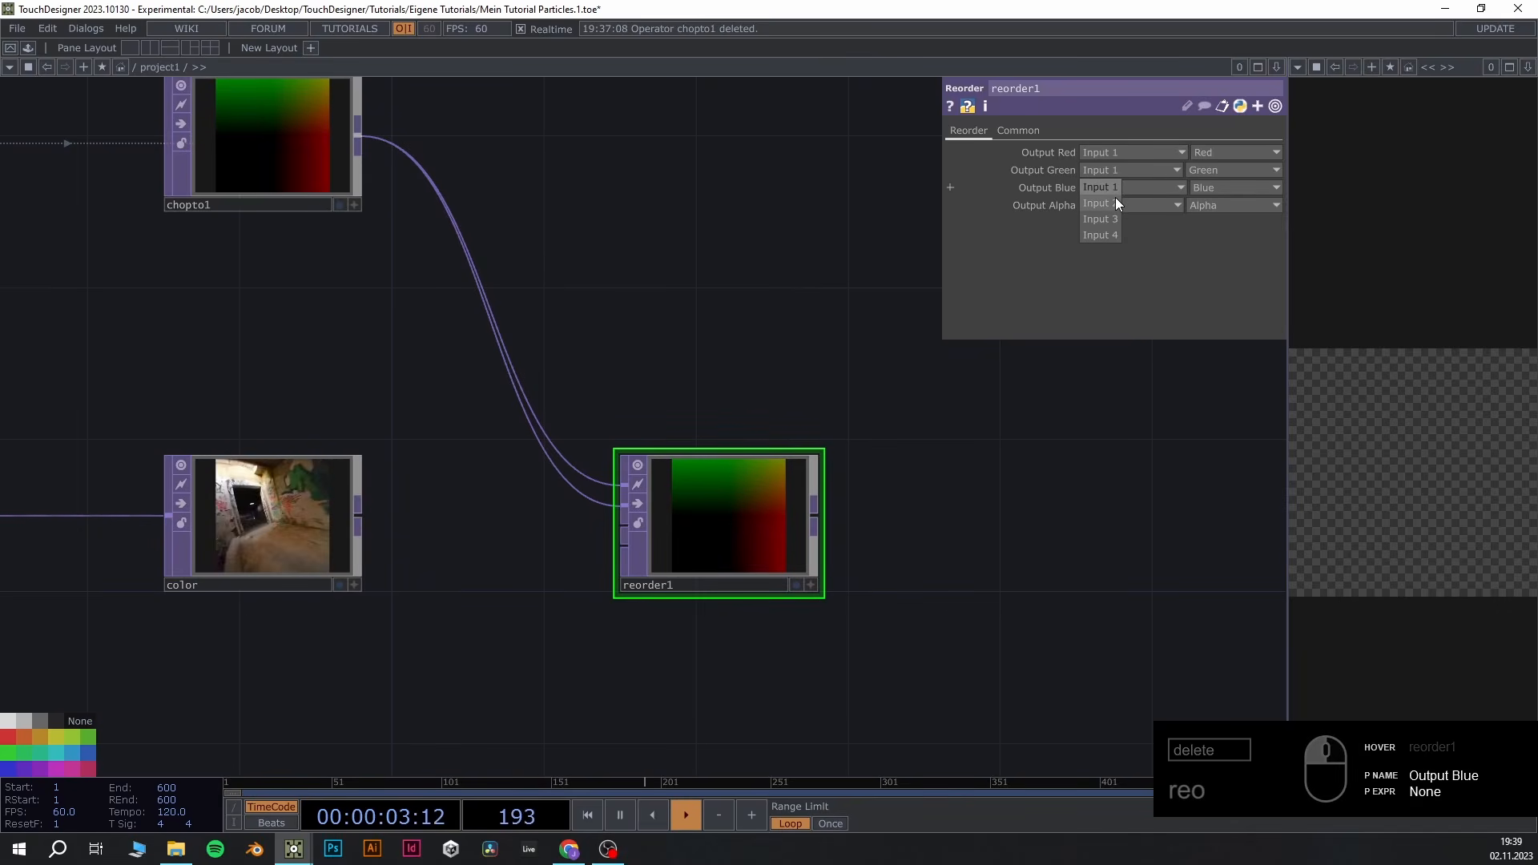
left_click(1113, 198)
Connect hsvadj2 to the third input of reorder1
scroll(1035, 536, "down", 3)
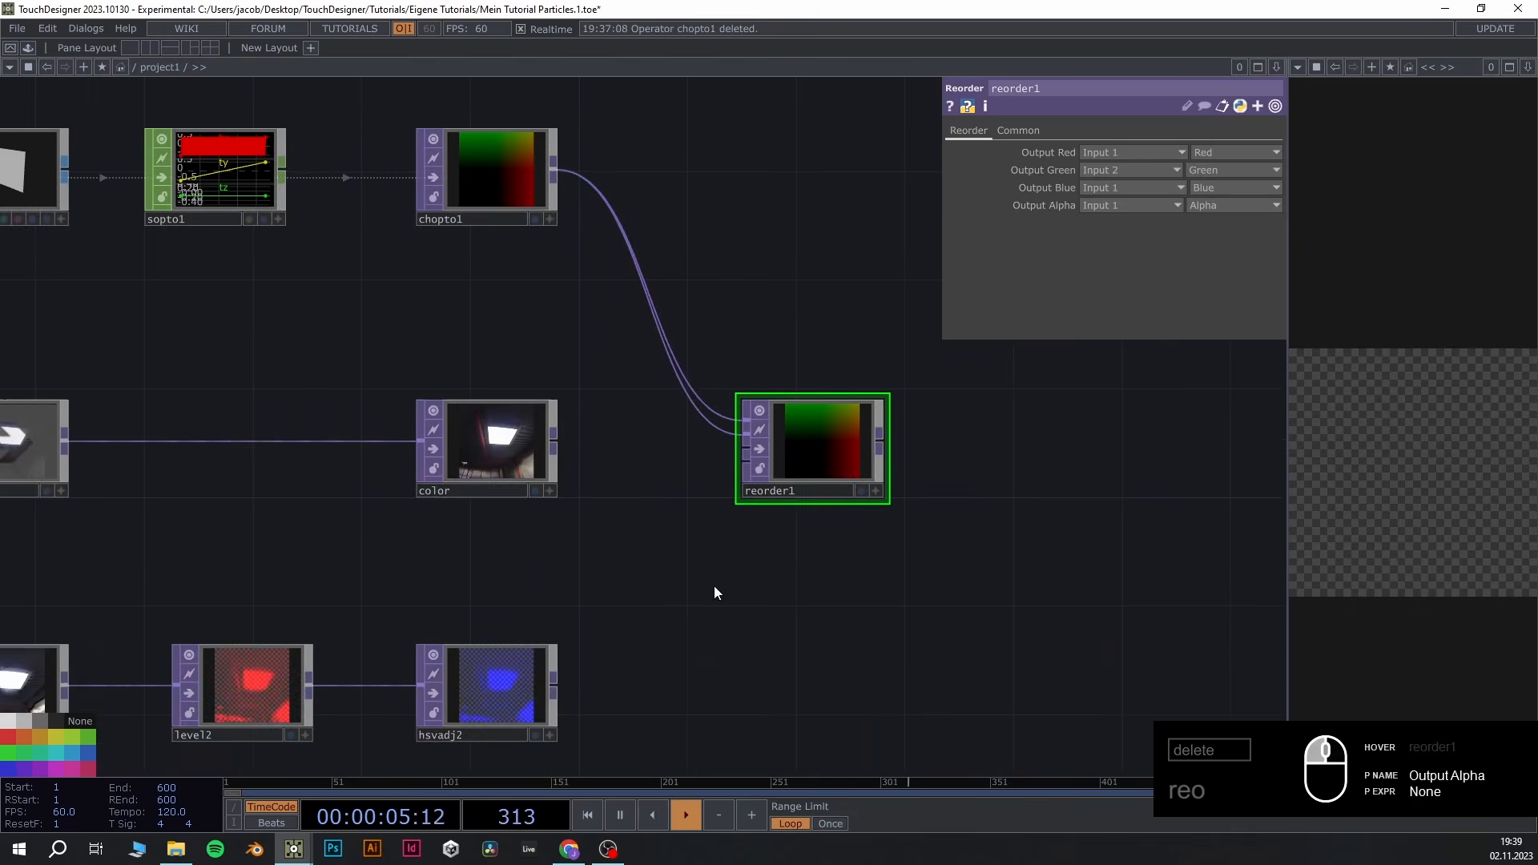
left_click(556, 661)
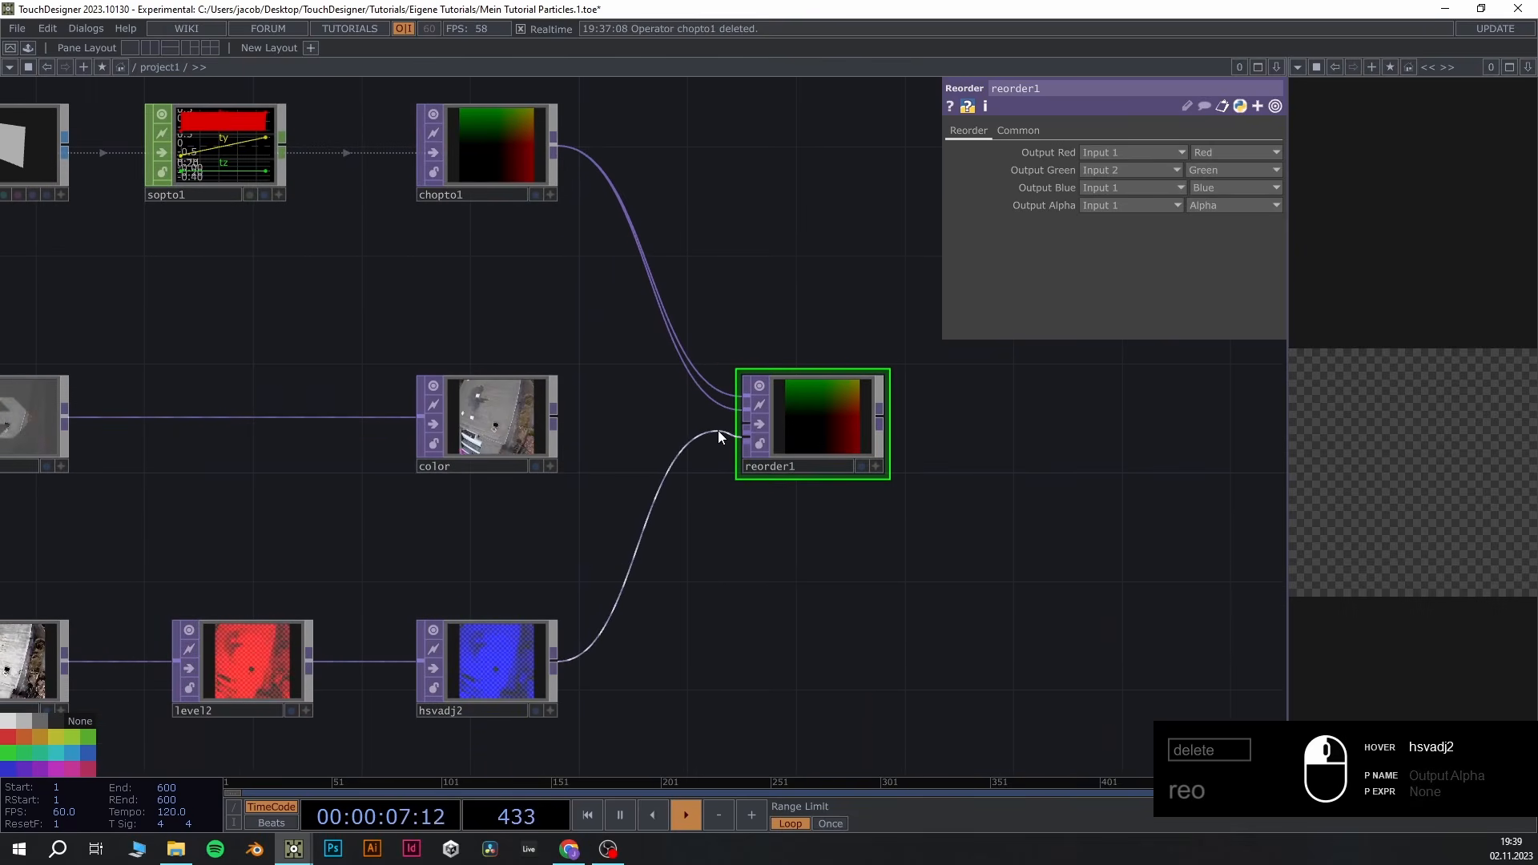
left_click(744, 423)
Set reorder1's Output Blue to Input 3 and its Output Alpha channel to Zero
left_click(1160, 189)
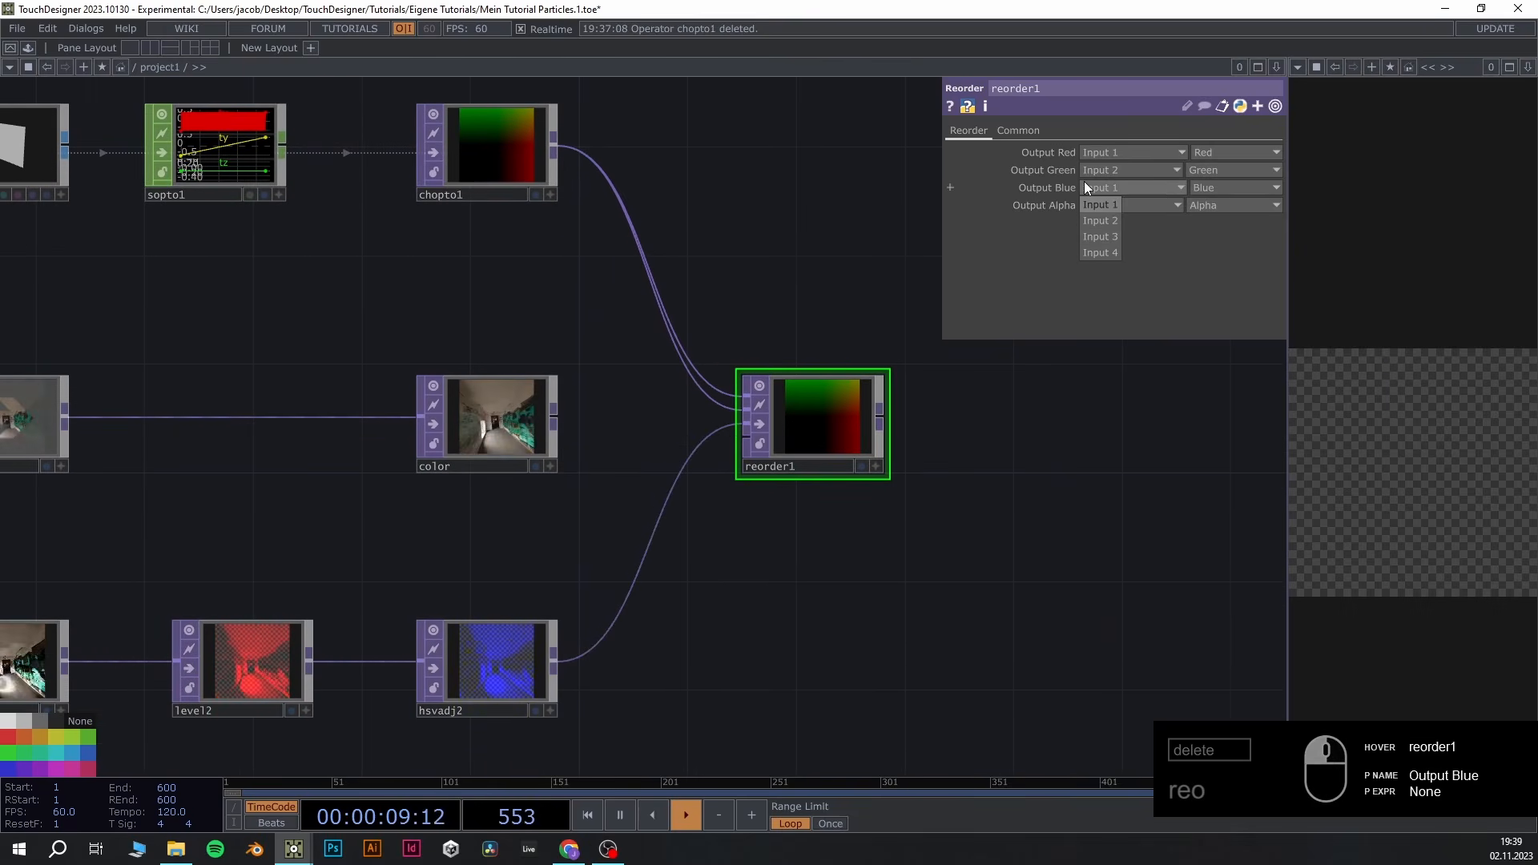
left_click(1102, 237)
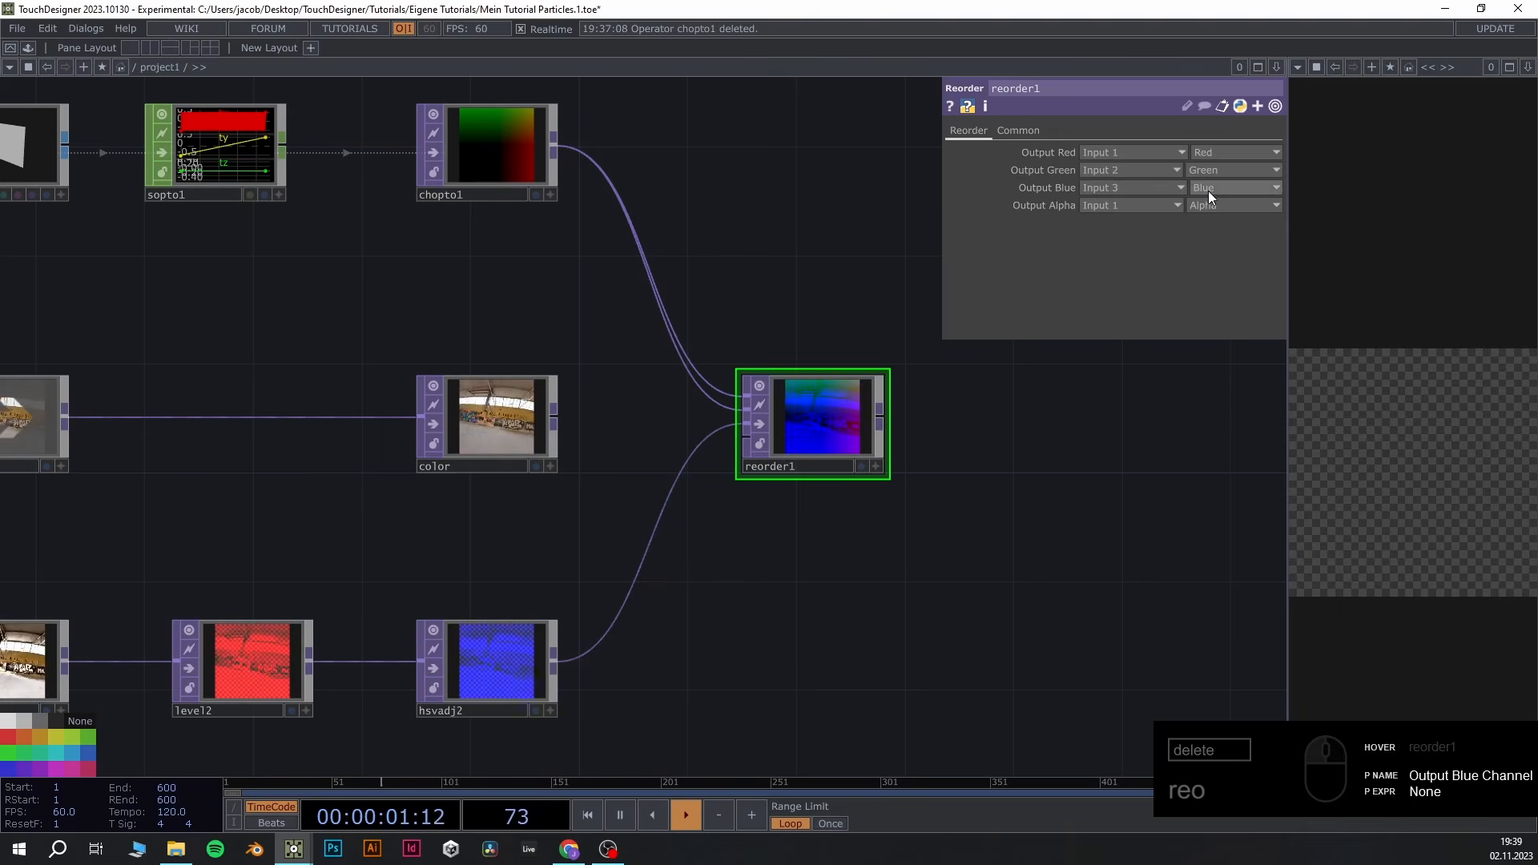
left_click(1267, 205)
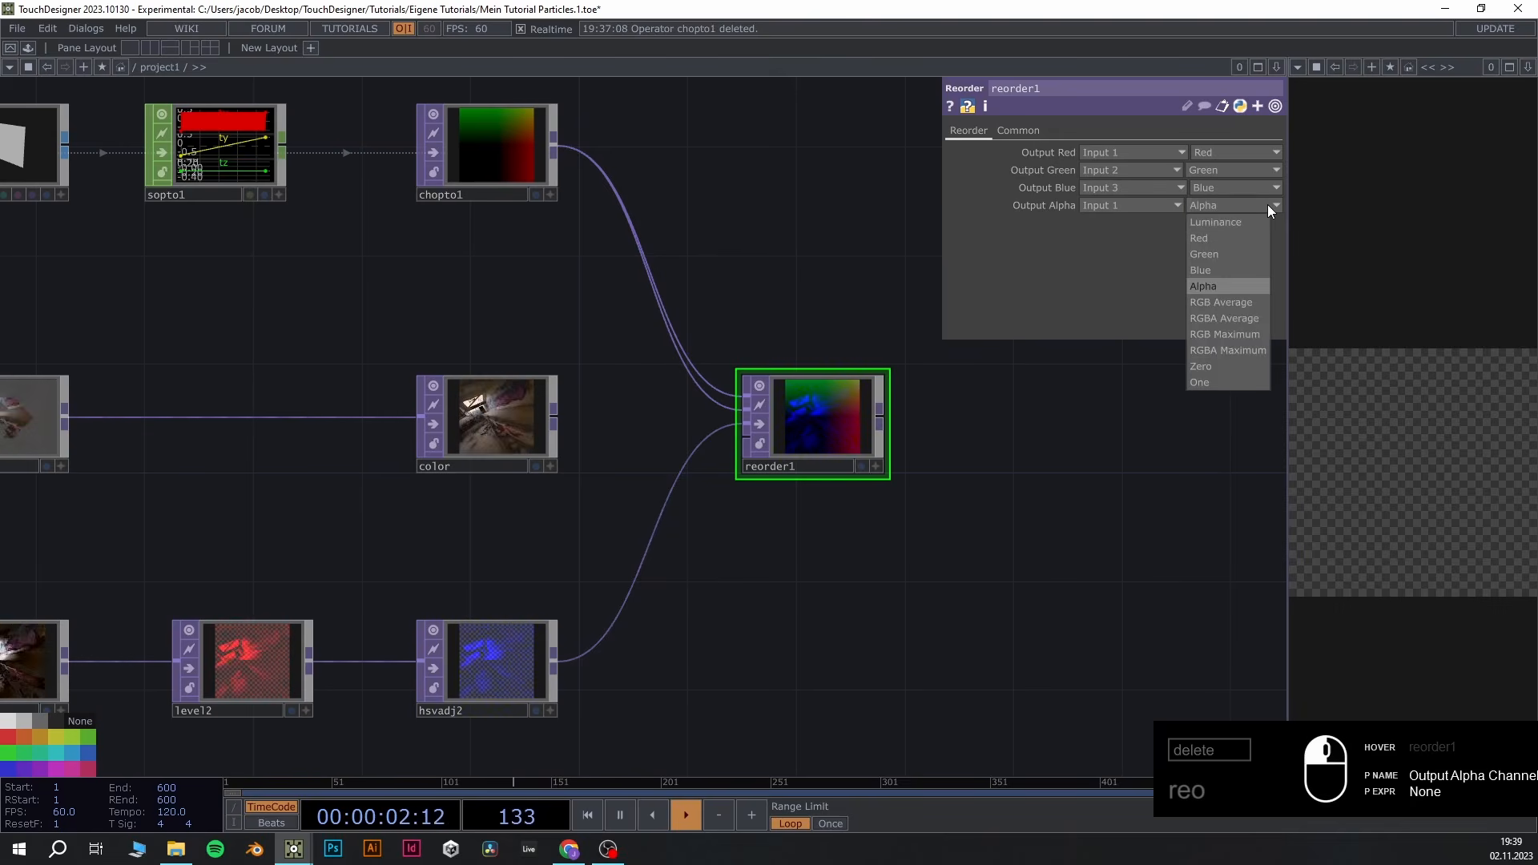
left_click(1215, 365)
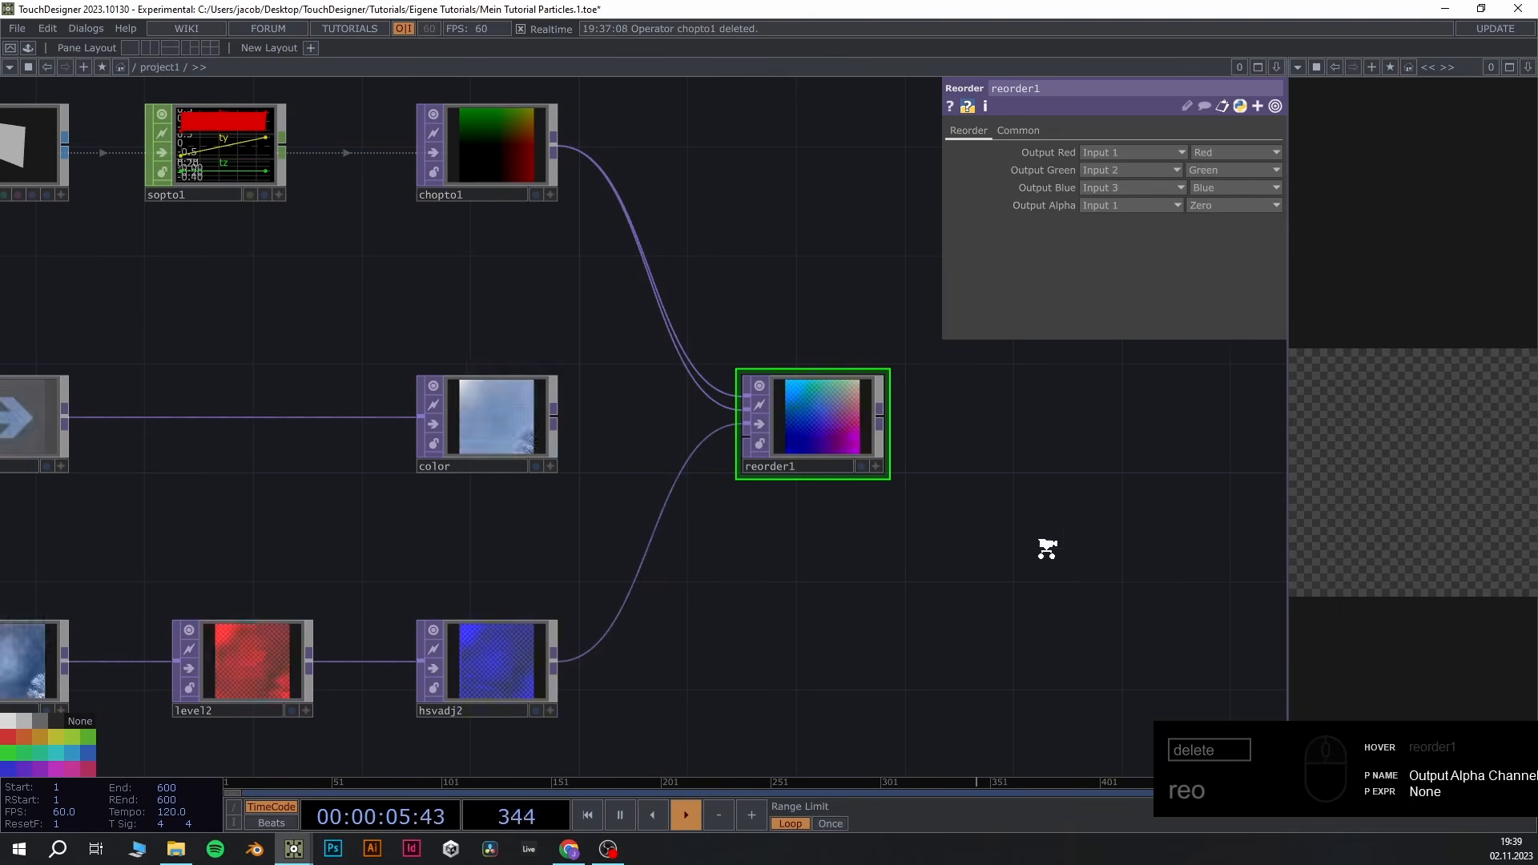
Add a Null TOP after reorder1
middle_click_drag(1041, 549, 844, 550)
left_click_drag(881, 513, 561, 609)
middle_click_drag(561, 609, 705, 560)
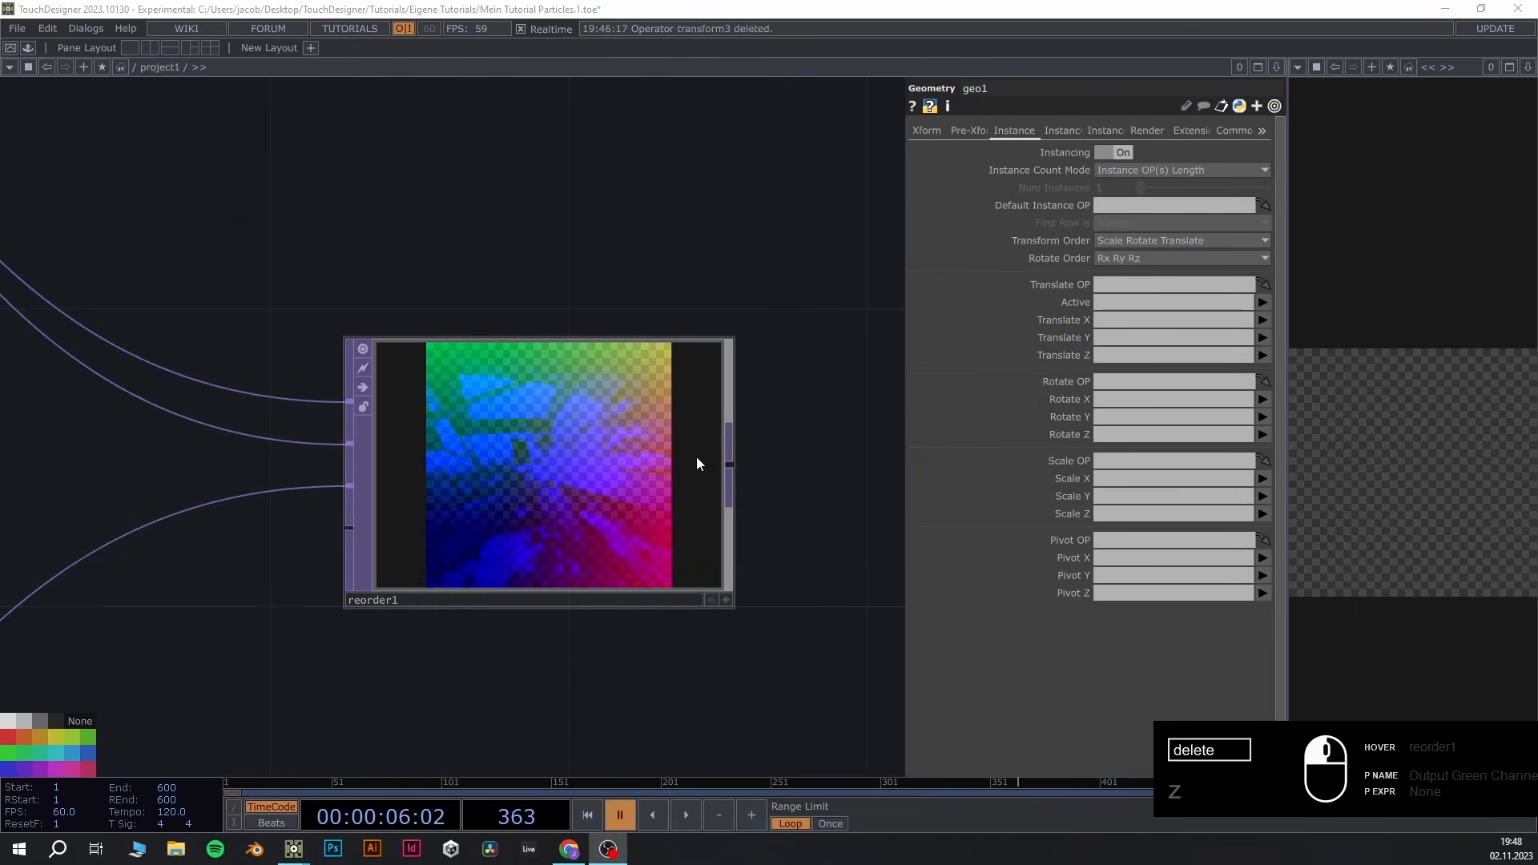
scroll(576, 444, "up", 3)
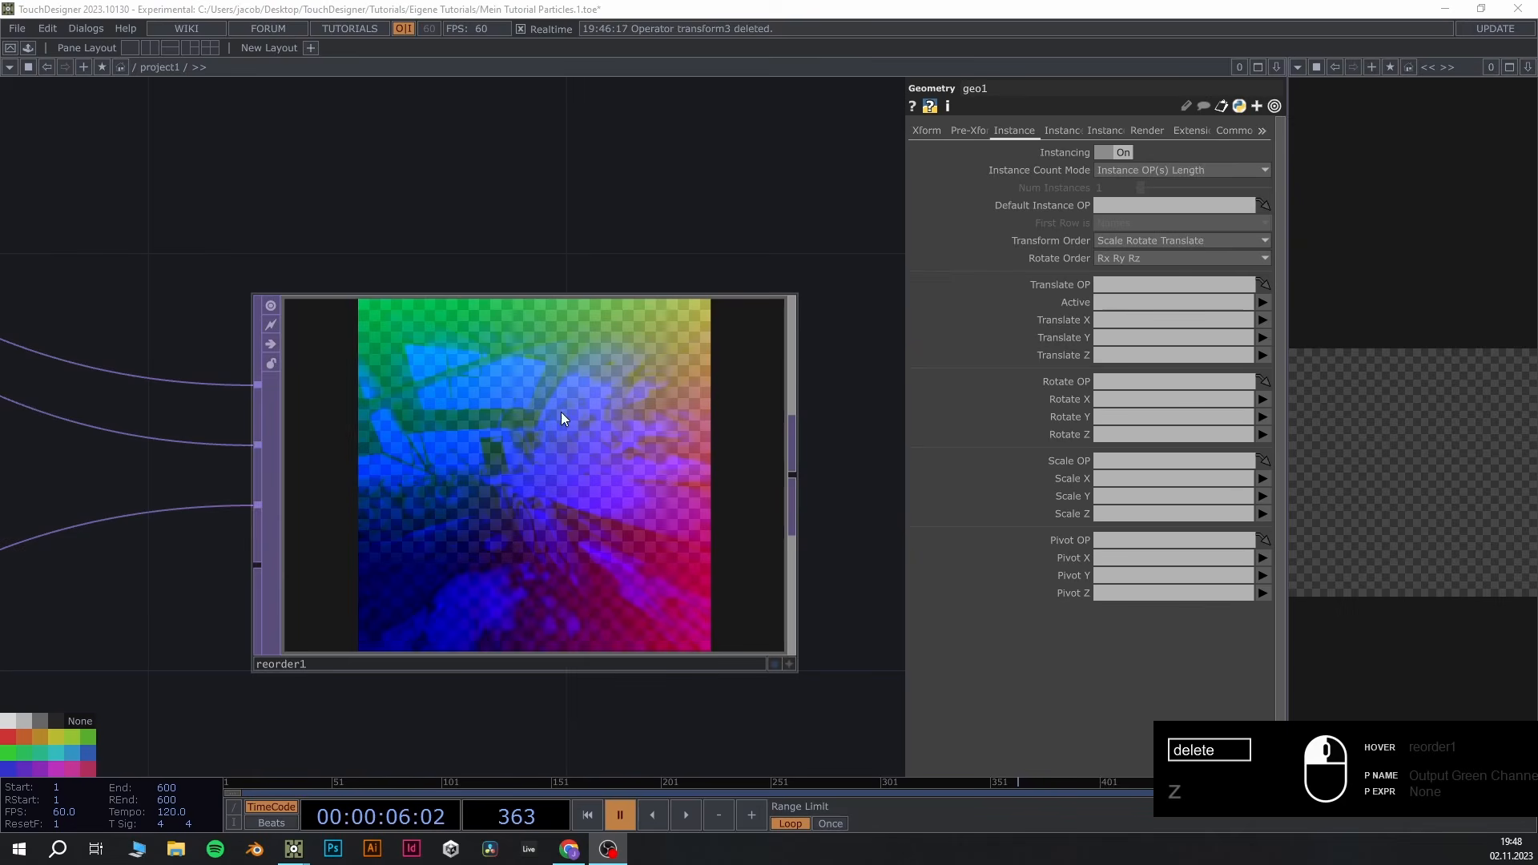
scroll(646, 507, "down", 5)
middle_click_drag(790, 481, 439, 433)
right_click(395, 431)
type("nul")
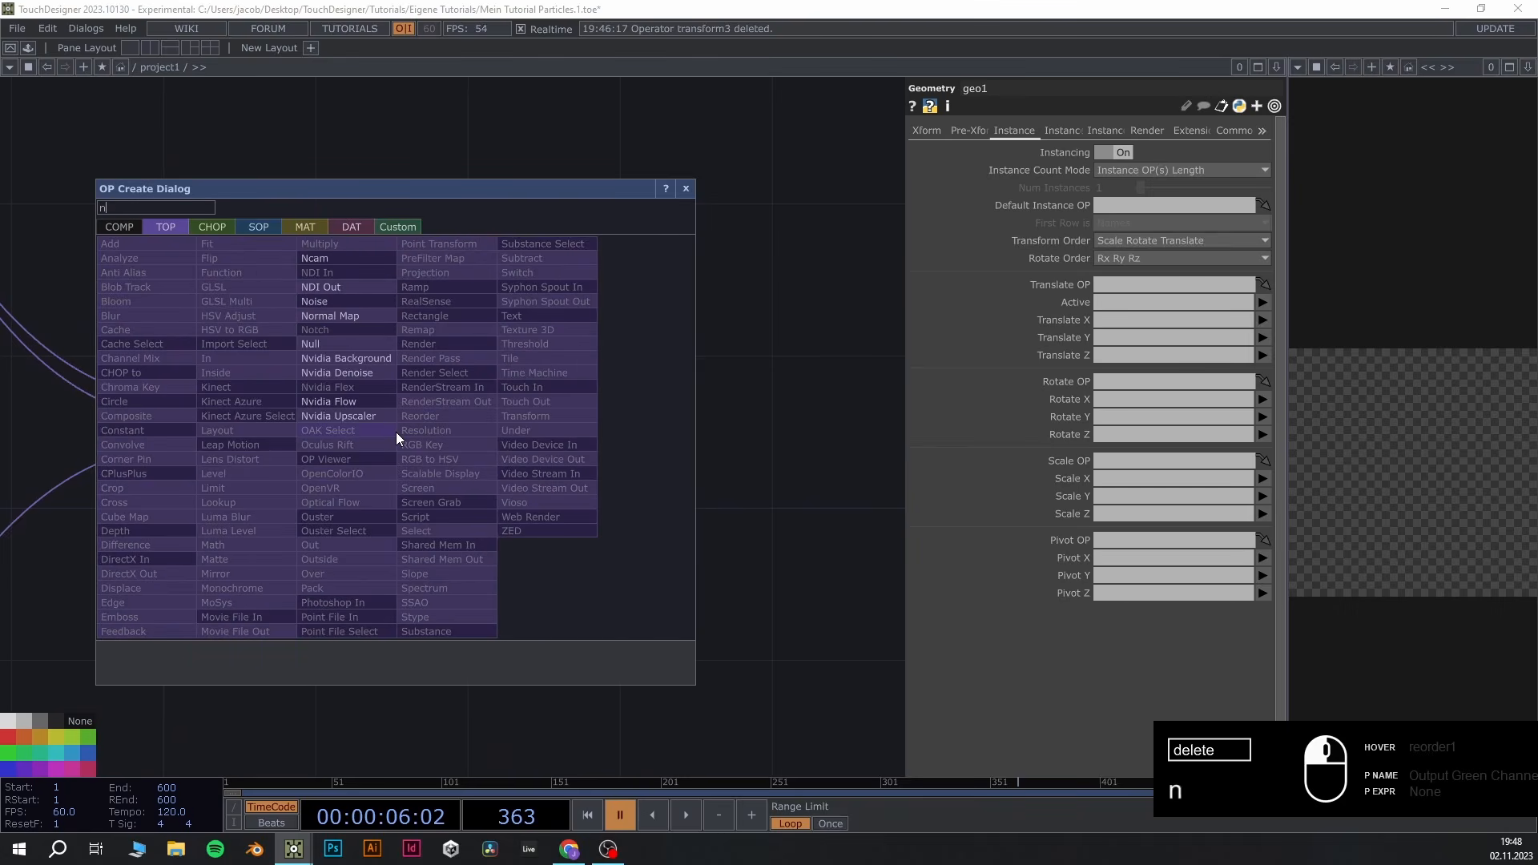
left_click(333, 344)
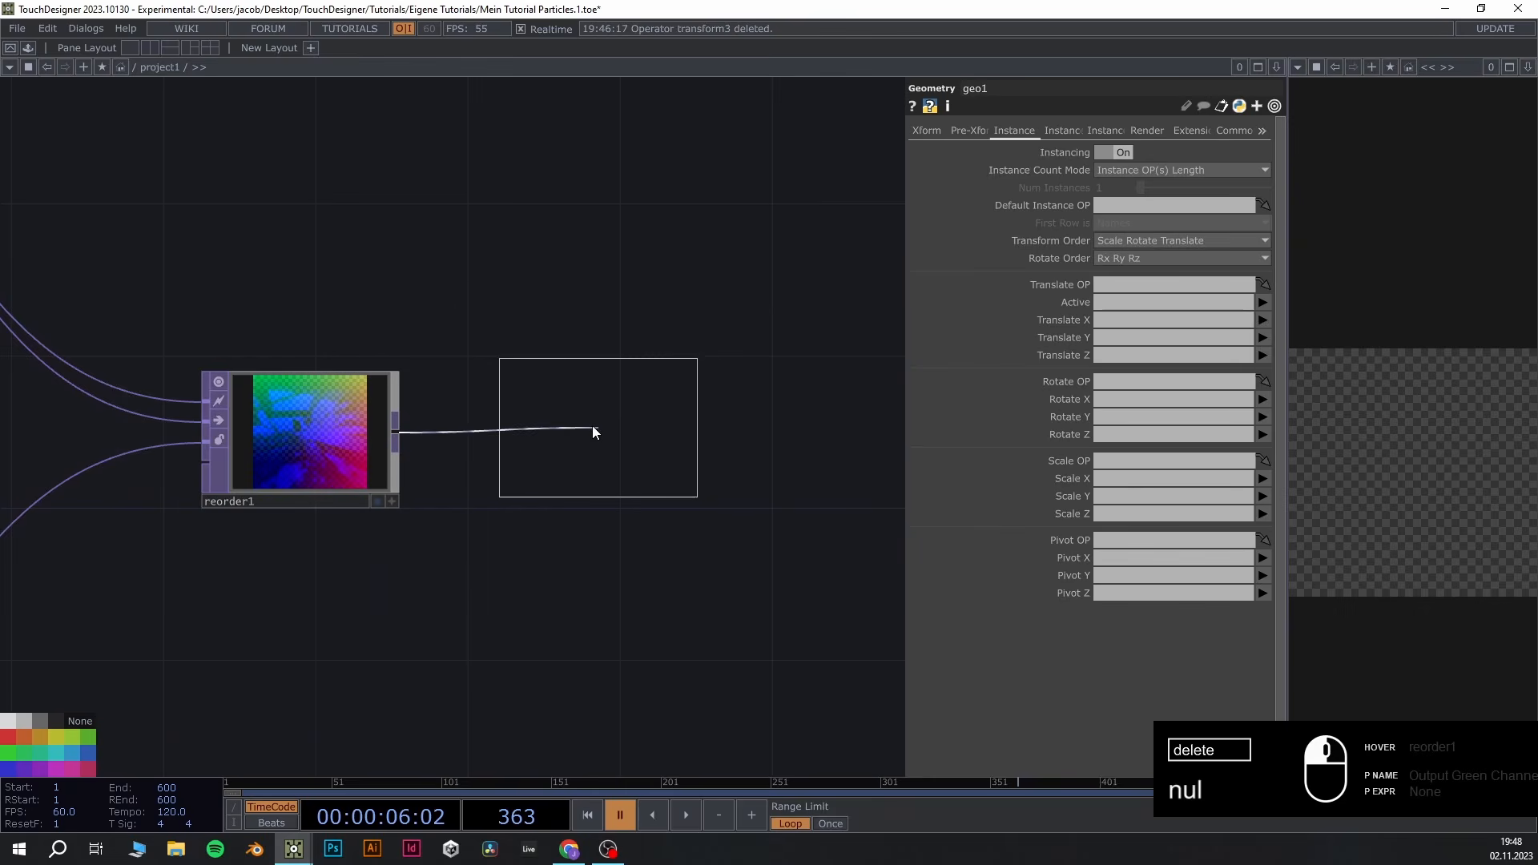
left_click(592, 436)
Rename the Null after reorder1 as pos
left_click(562, 500)
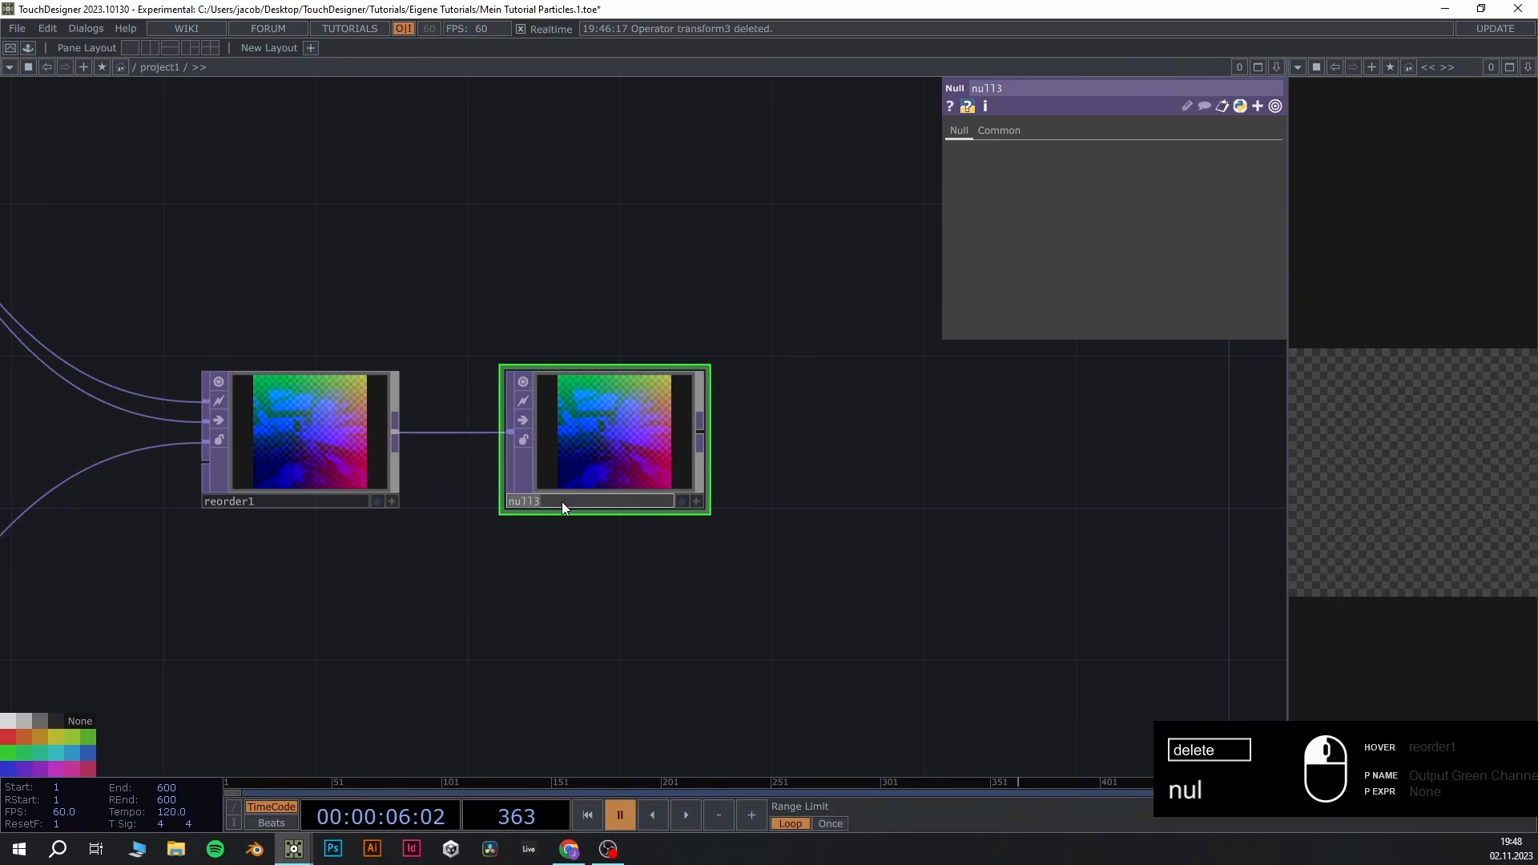
type("pos")
key("Return")
Rearrange the network so the color node sits directly above the pos node
scroll(592, 419, "down", 4)
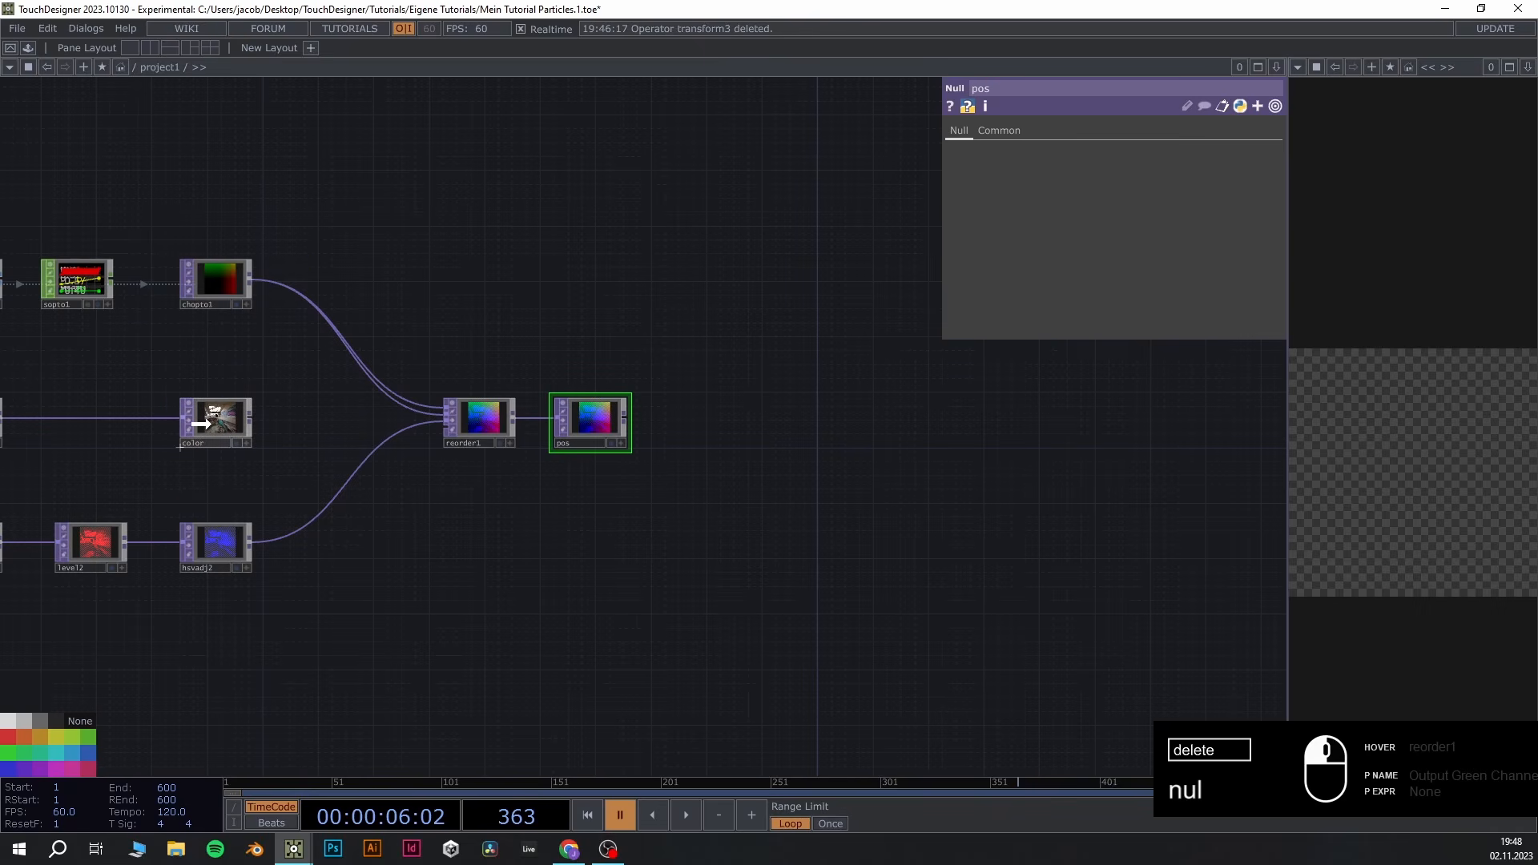
left_click_drag(685, 366, 647, 446)
scroll(548, 427, "up", 2)
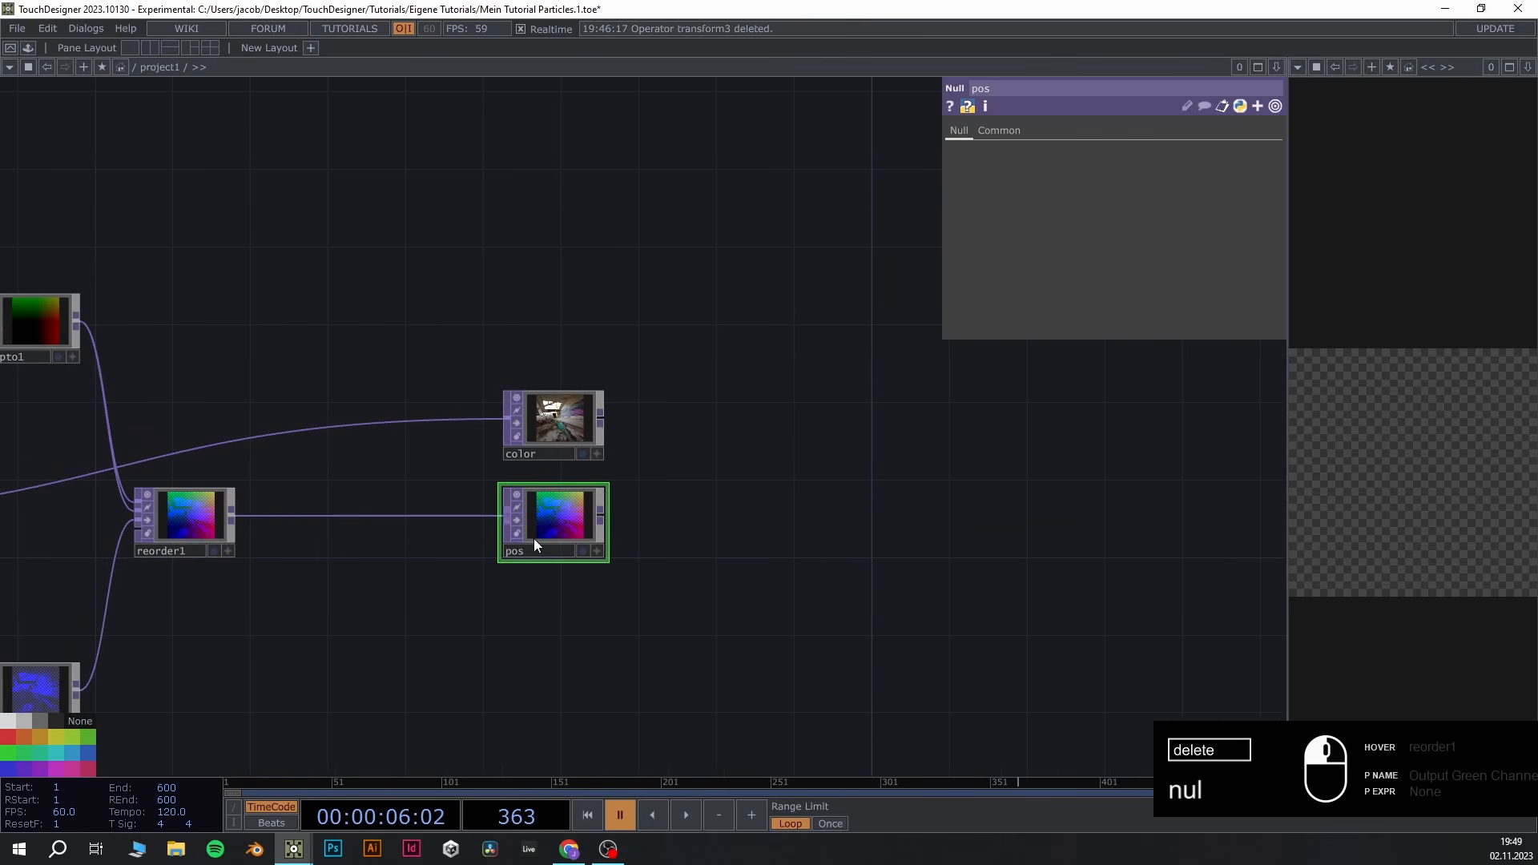
Select the geo1 Geometry component and assign the pos node as its instancing Translate OP
middle_click_drag(668, 375, 789, 274)
left_click_drag(737, 337, 593, 591)
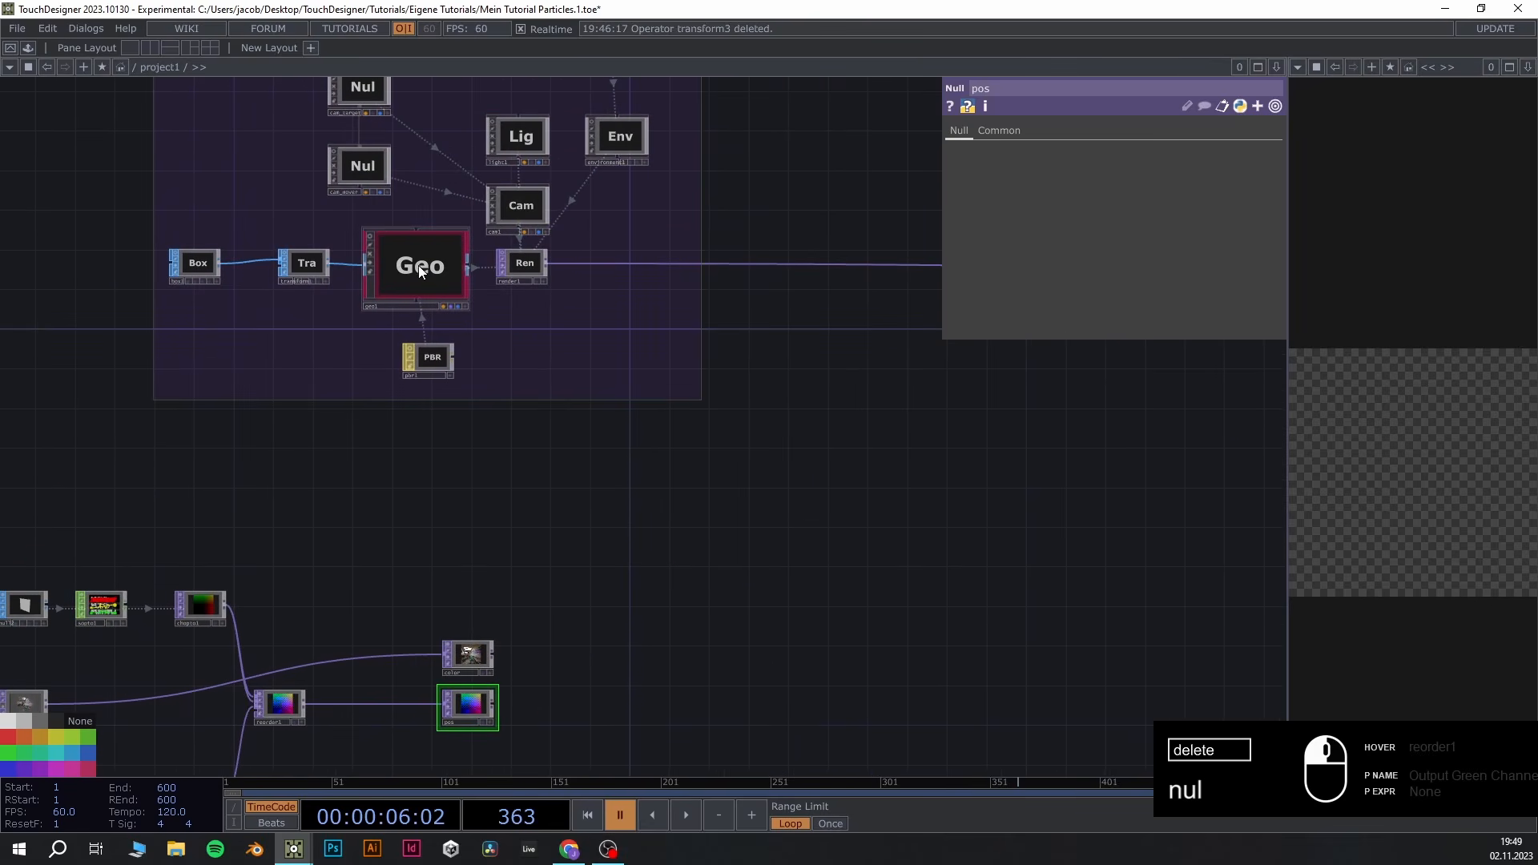
left_click(418, 265)
left_click_drag(608, 521, 771, 313)
middle_click_drag(738, 485, 698, 360)
left_click_drag(653, 278, 629, 330)
middle_click_drag(708, 489, 575, 572)
left_click_drag(507, 540, 618, 494)
scroll(513, 513, "up", 2)
left_click_drag(513, 535, 1044, 342)
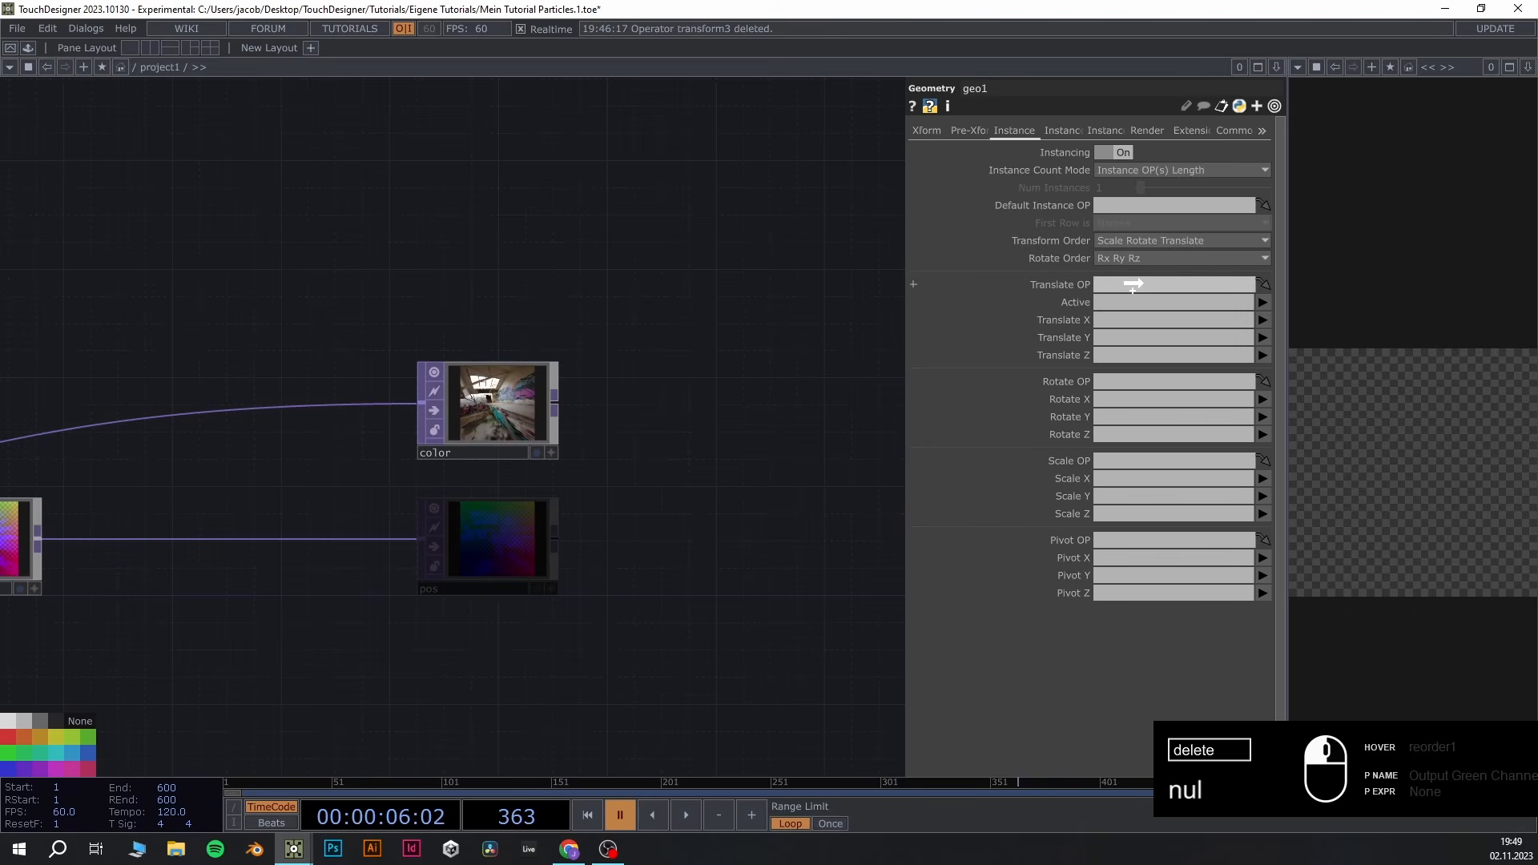
left_click_drag(1133, 284, 1138, 285)
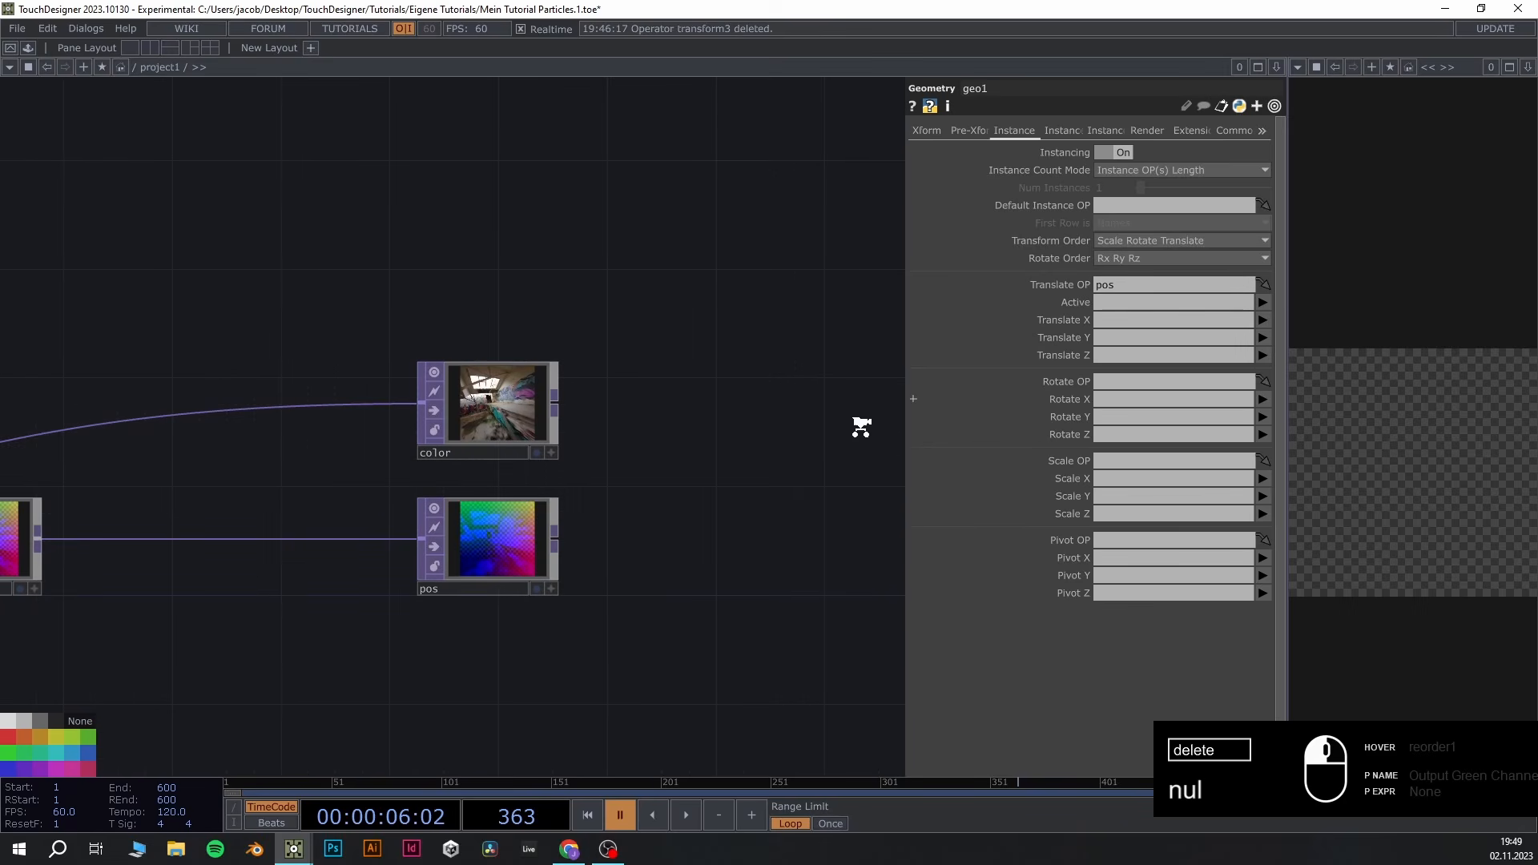
Map geo1's instance Translate X, Y and Z to the r, g and b channels
scroll(862, 427, "down", 3)
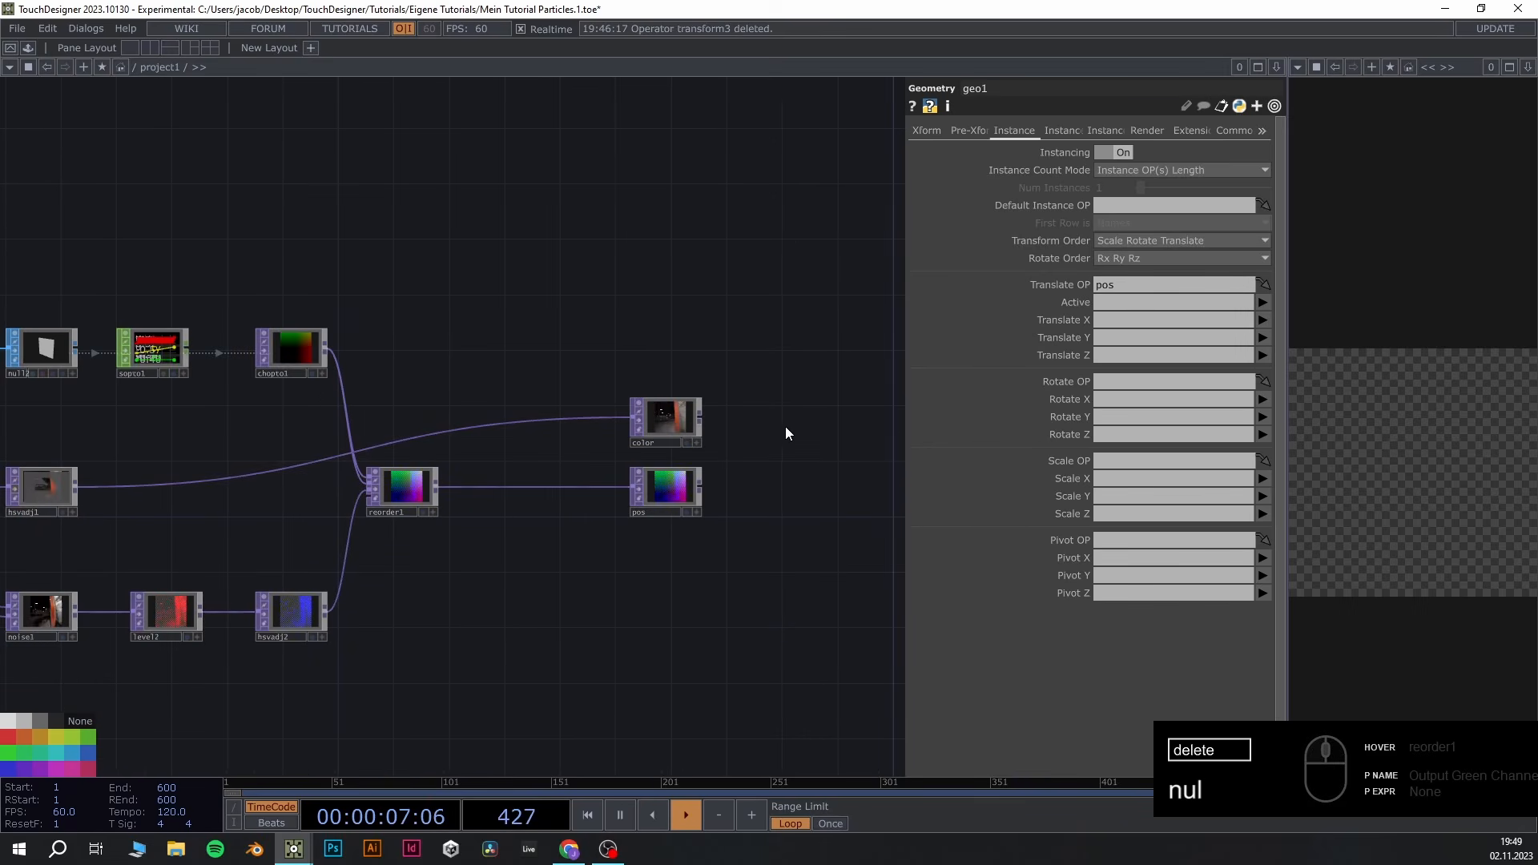
scroll(785, 434, "up", 4)
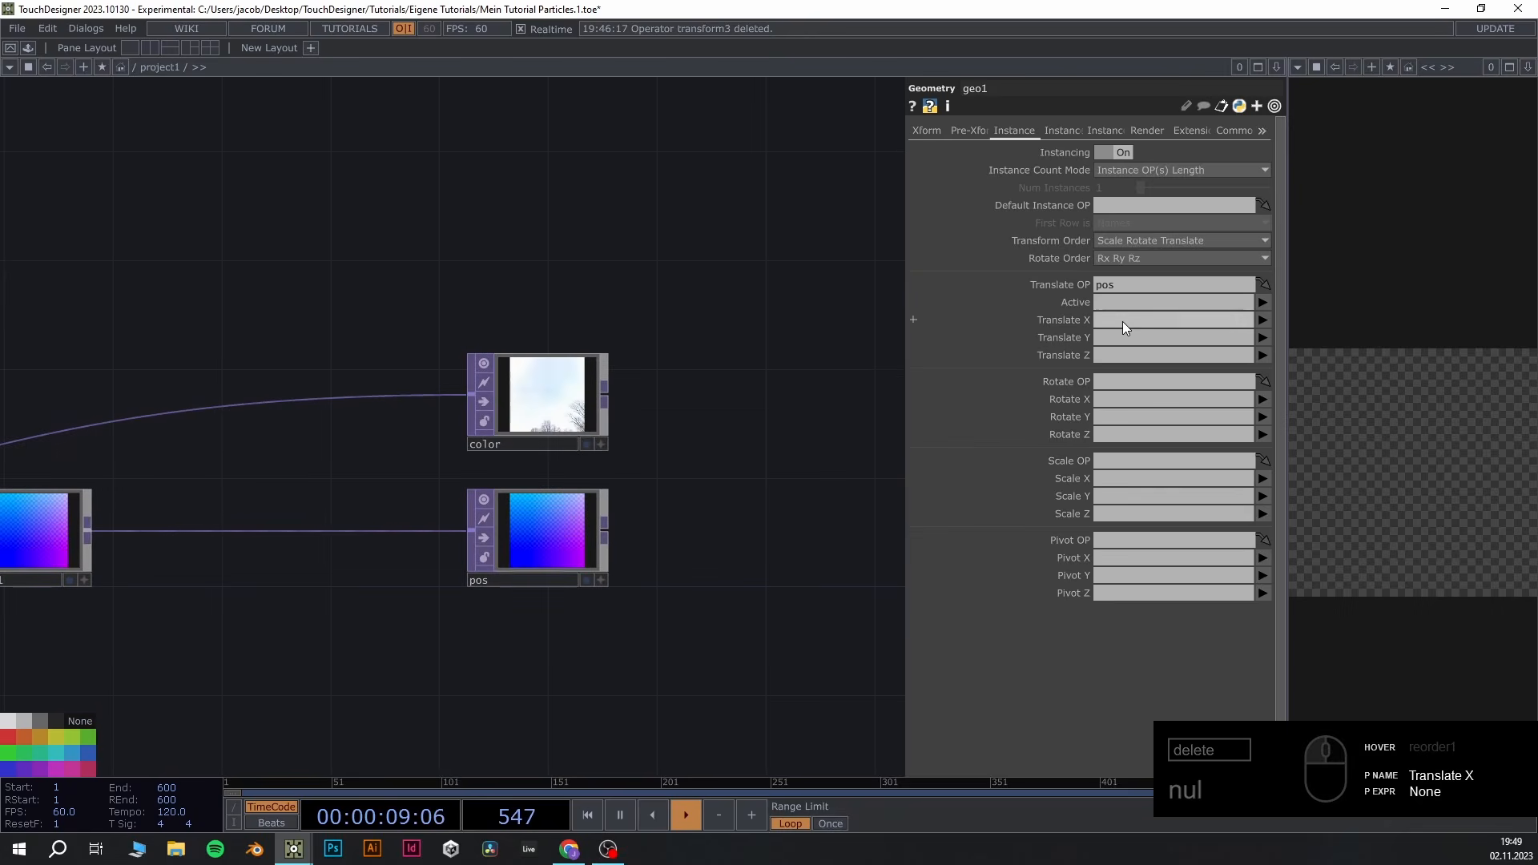
left_click(1263, 320)
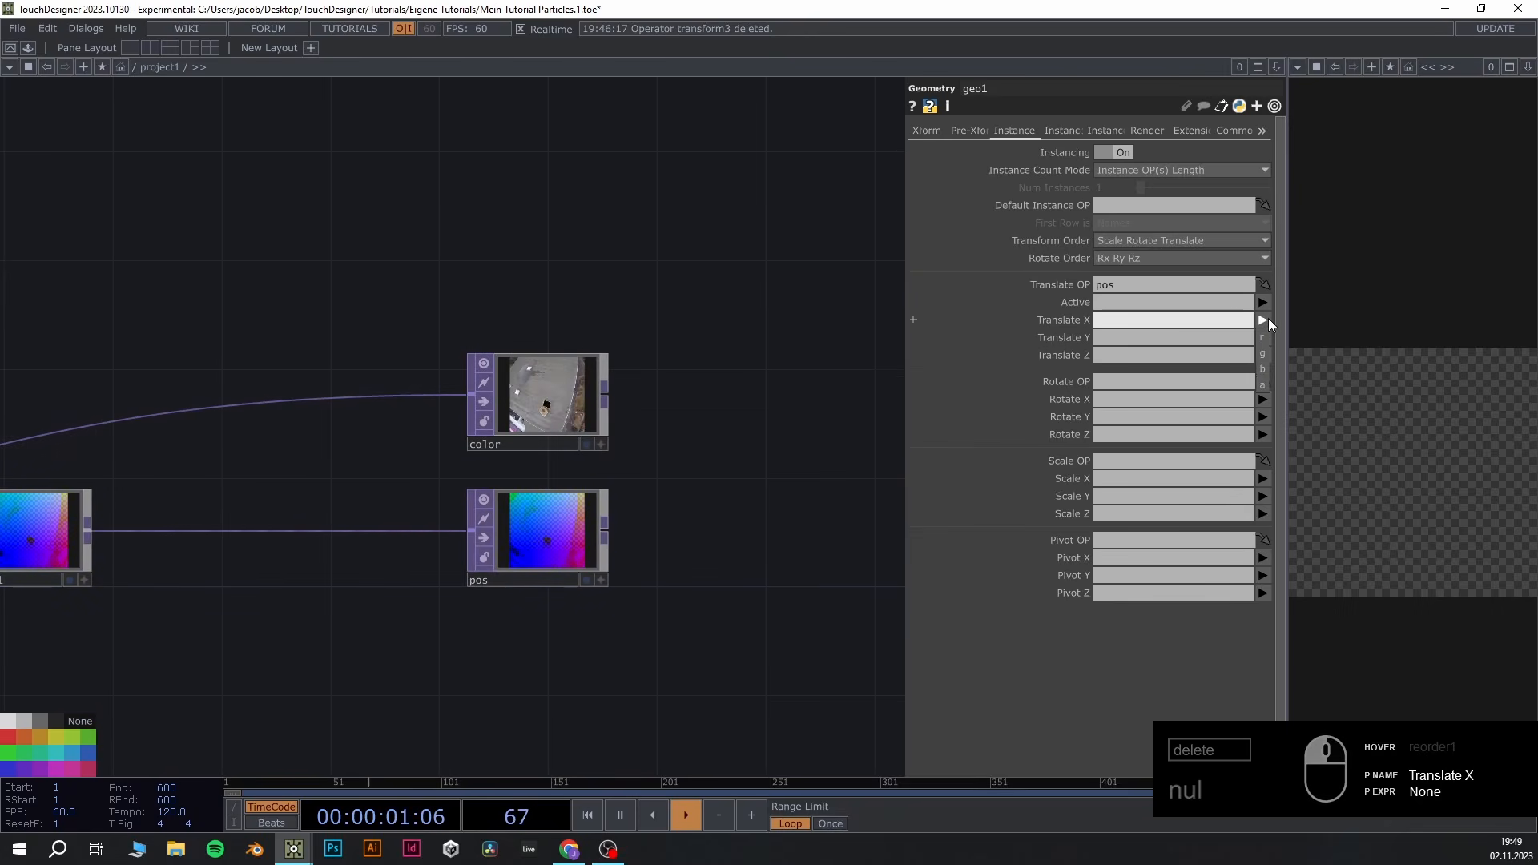
left_click(1183, 315)
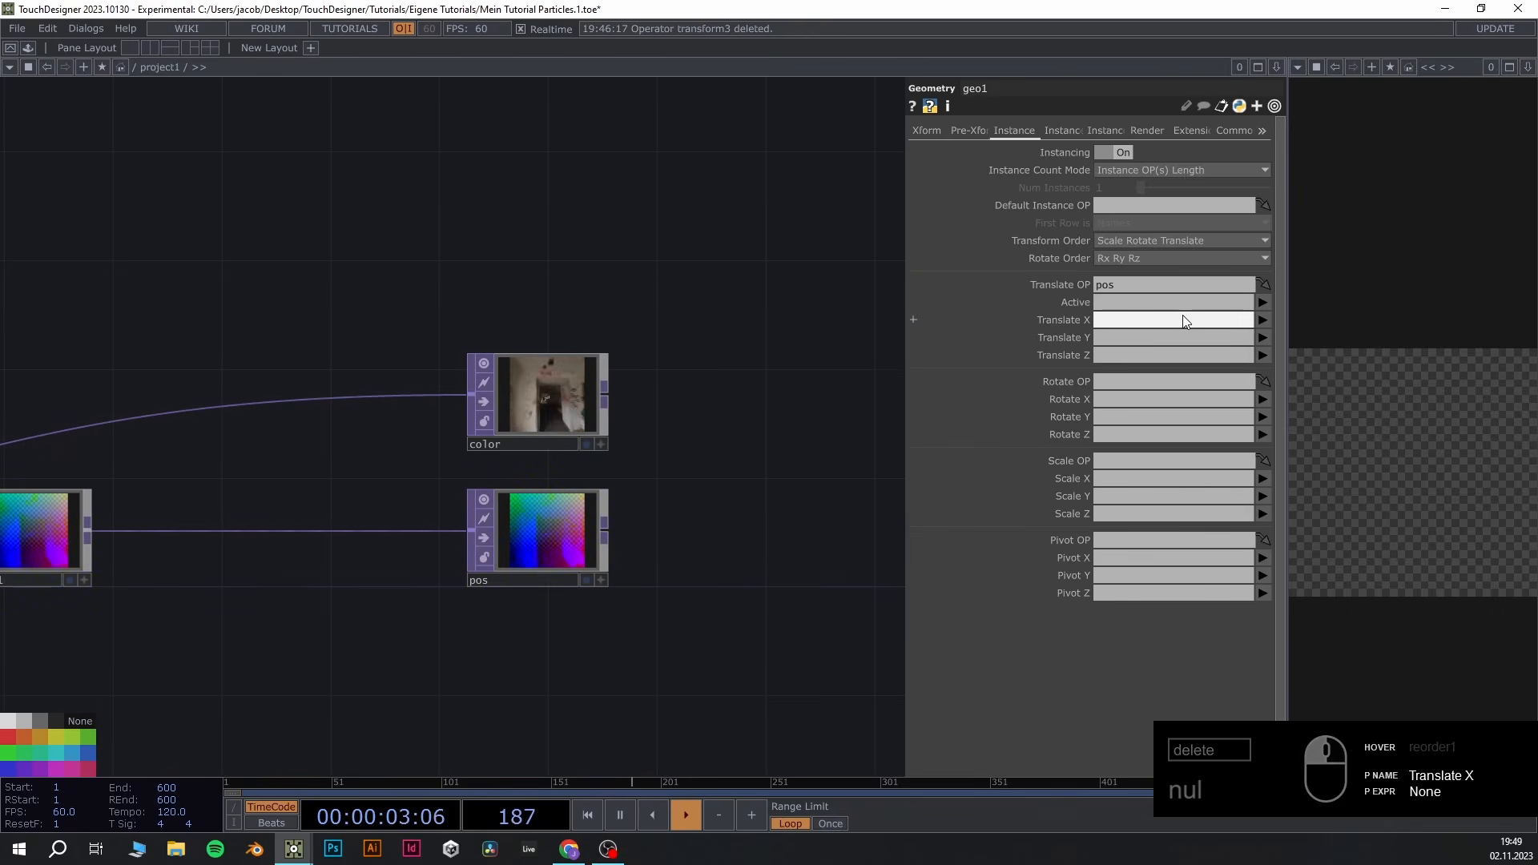
type("r")
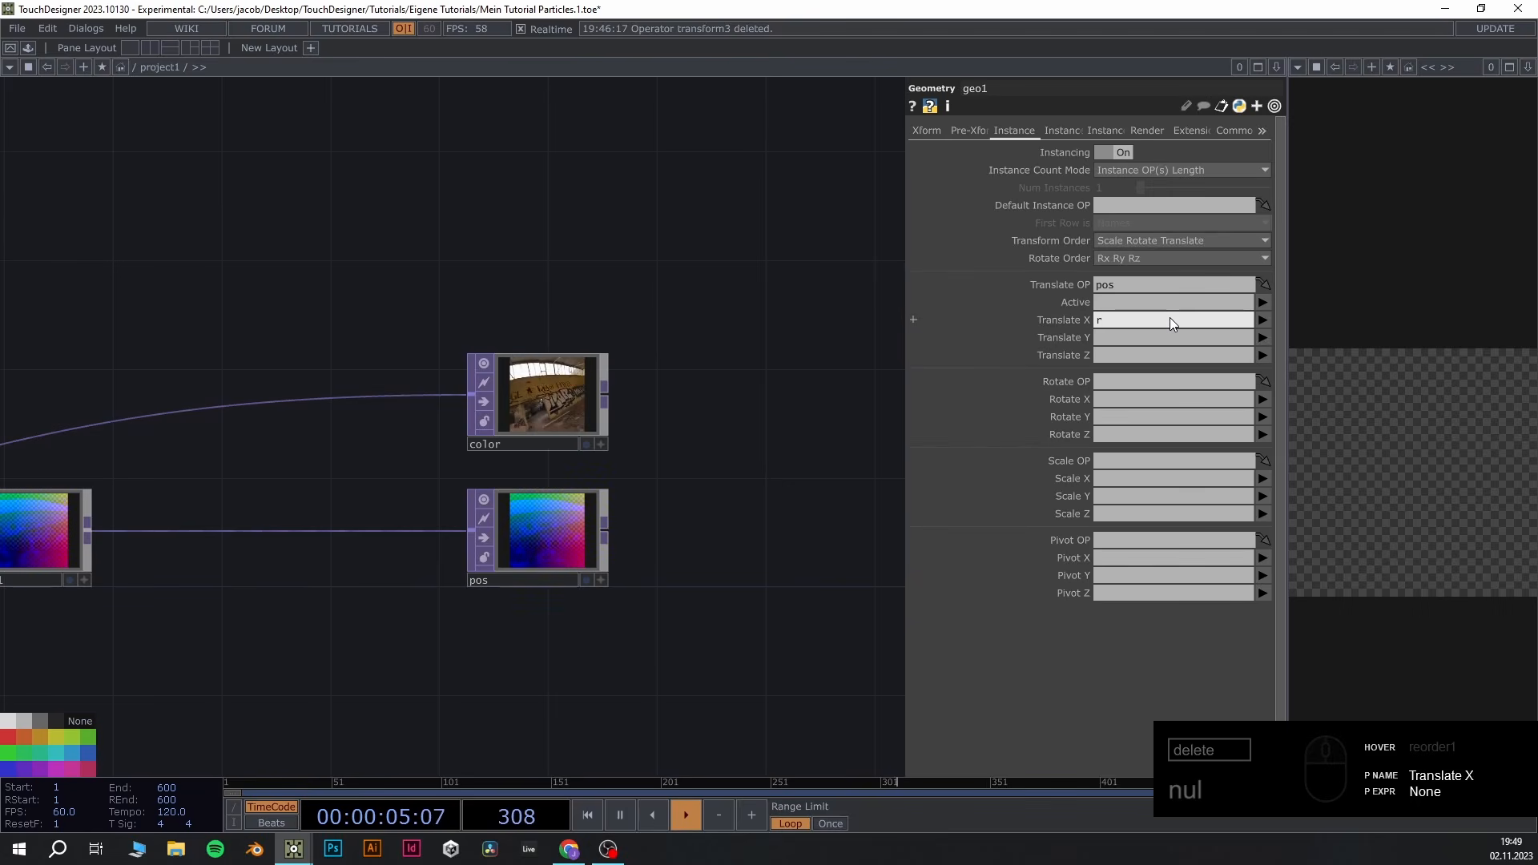
key("Tab")
type("g")
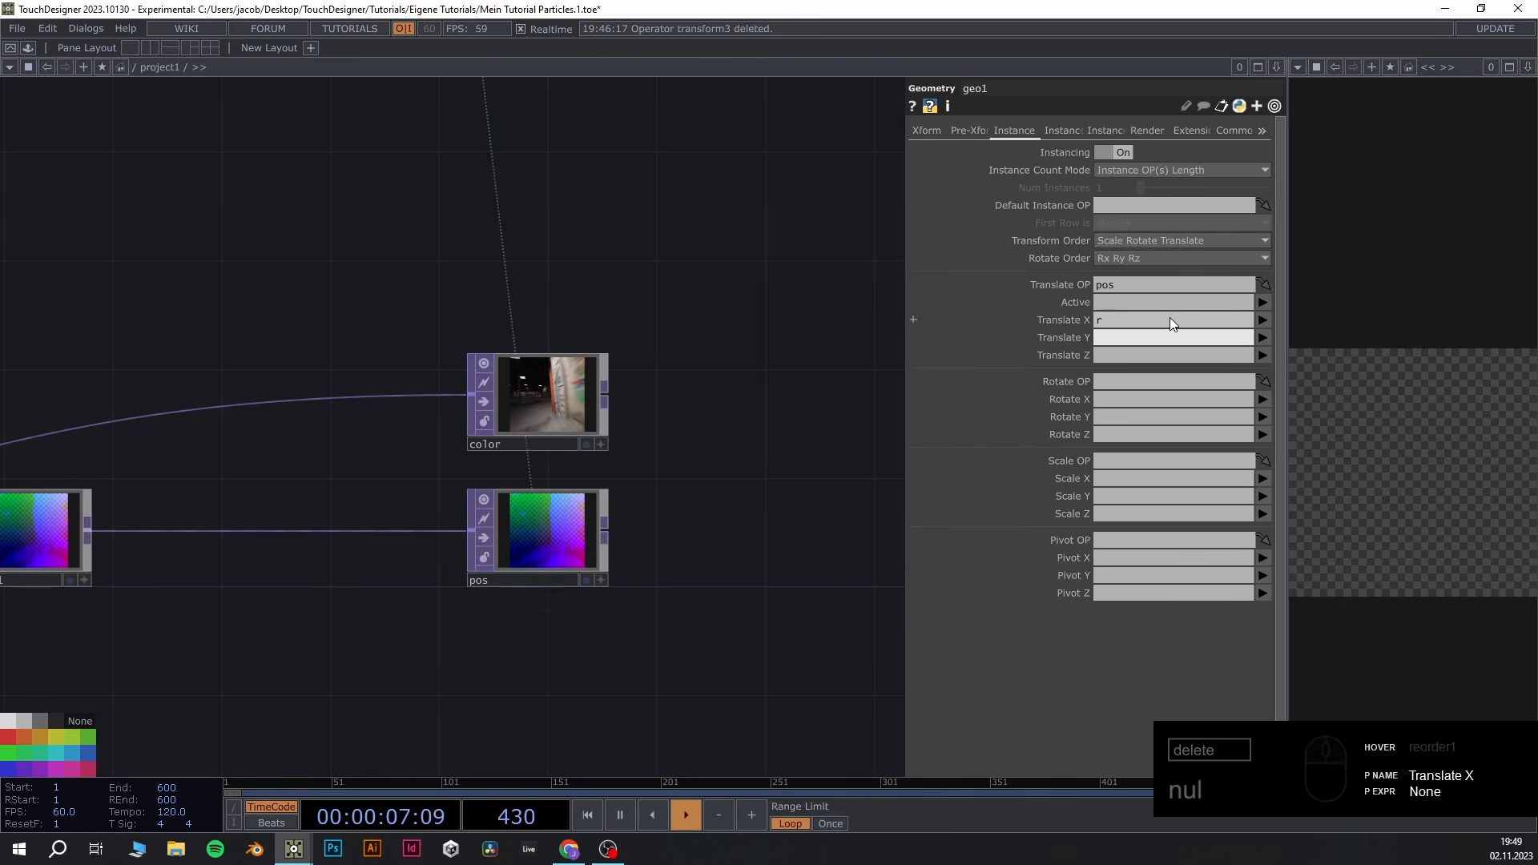
key("Tab")
type("b")
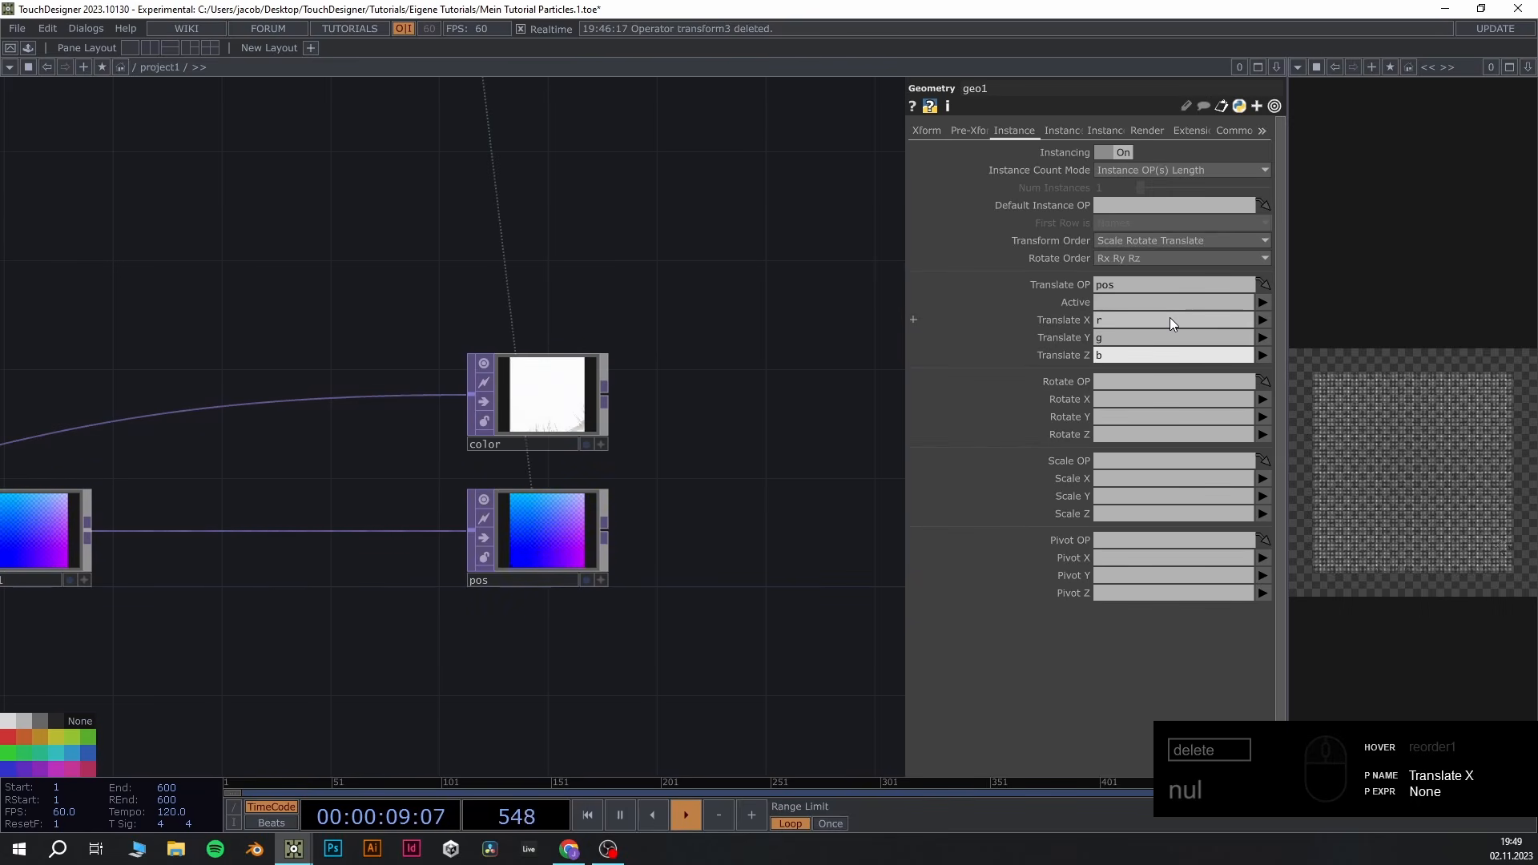
key("Return")
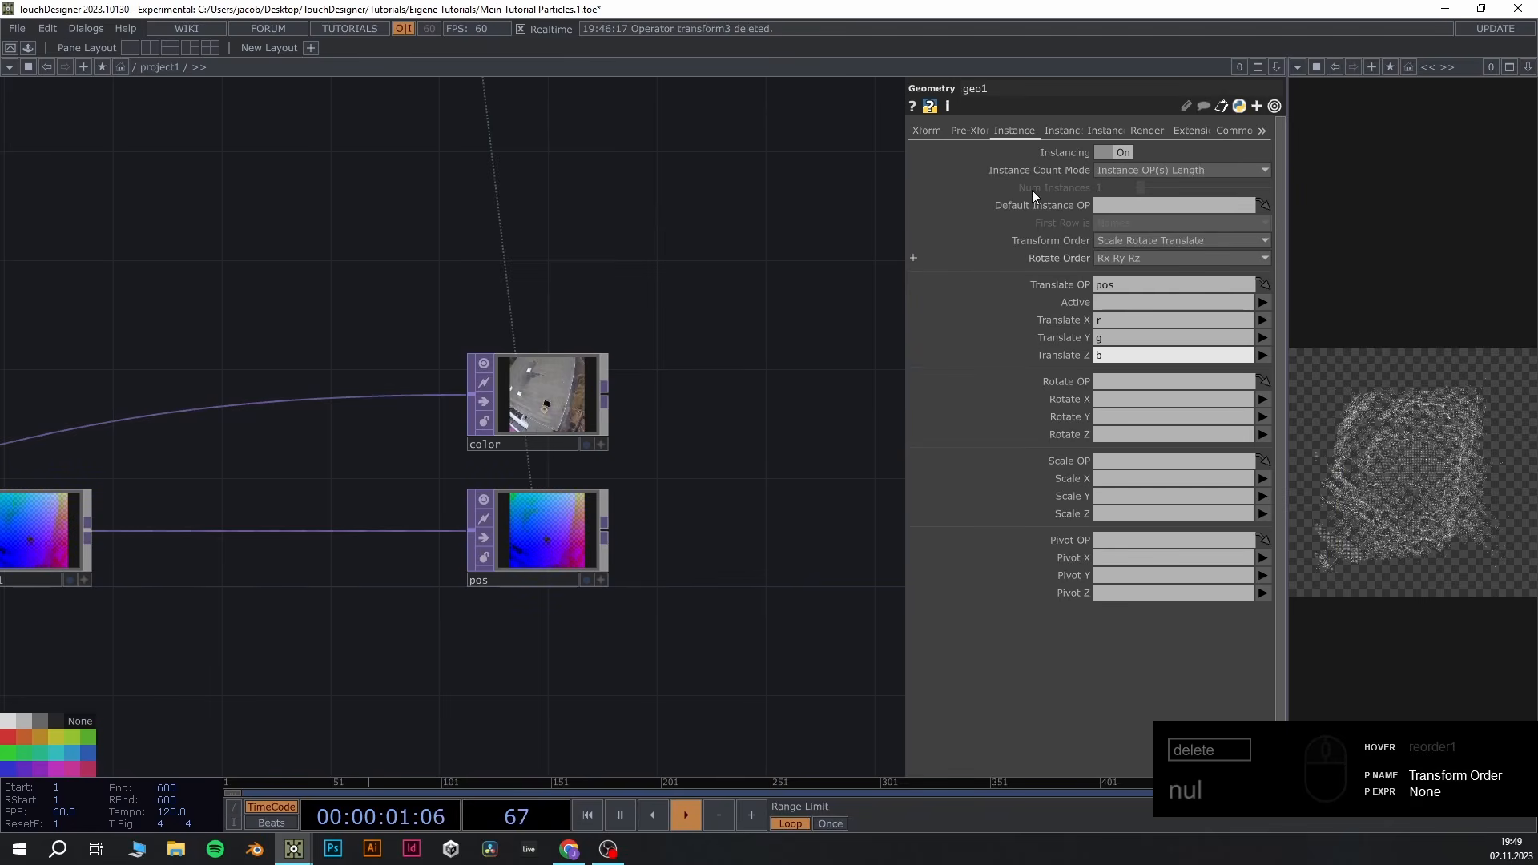
Assign the color node as geo1's instance Color OP
left_click(1060, 129)
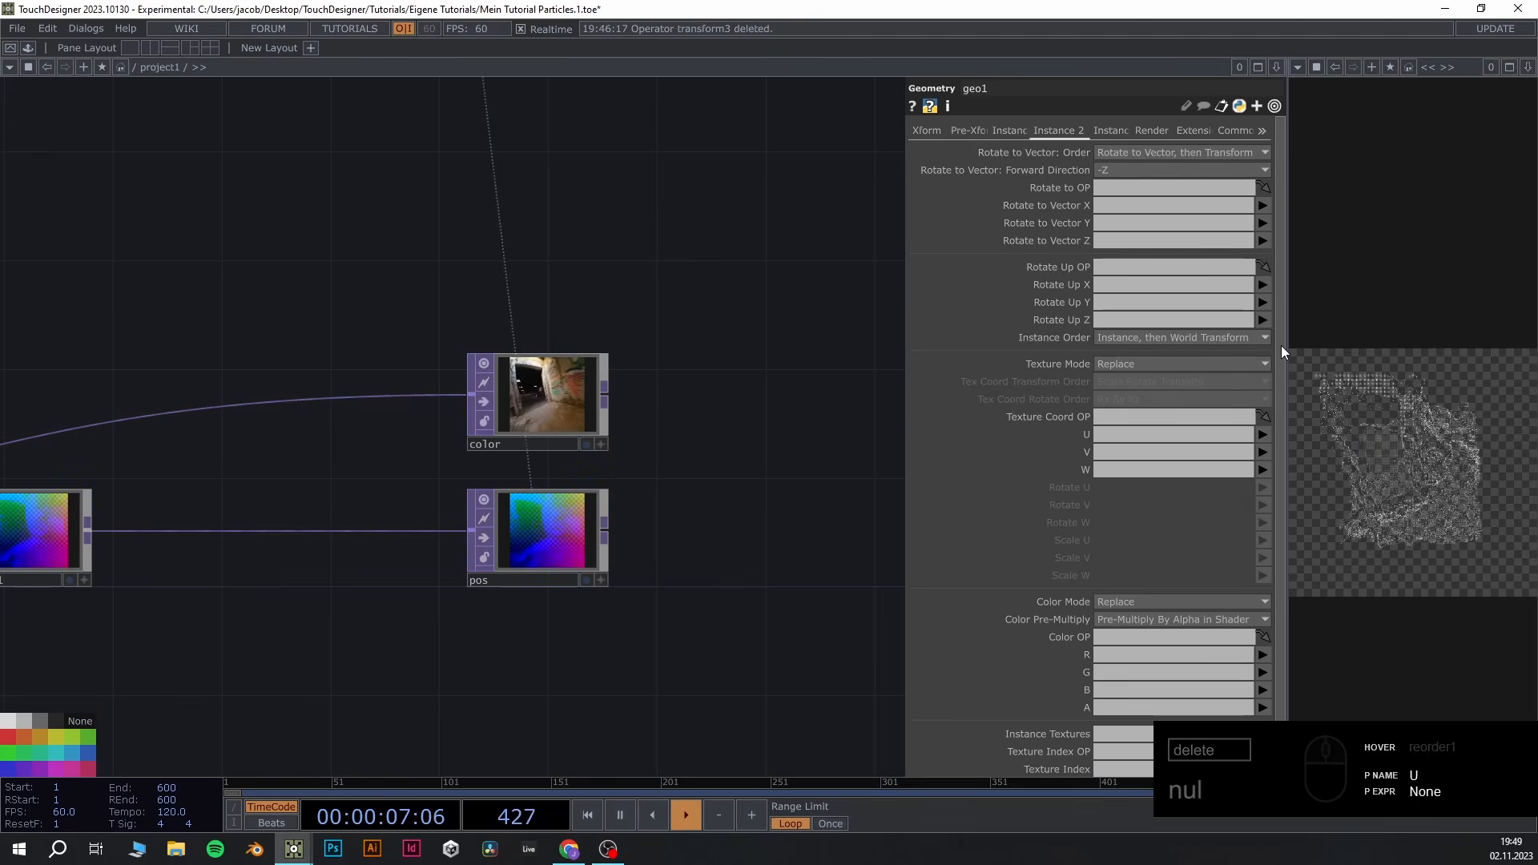
left_click_drag(1282, 346, 1280, 447)
left_click_drag(549, 401, 1108, 635)
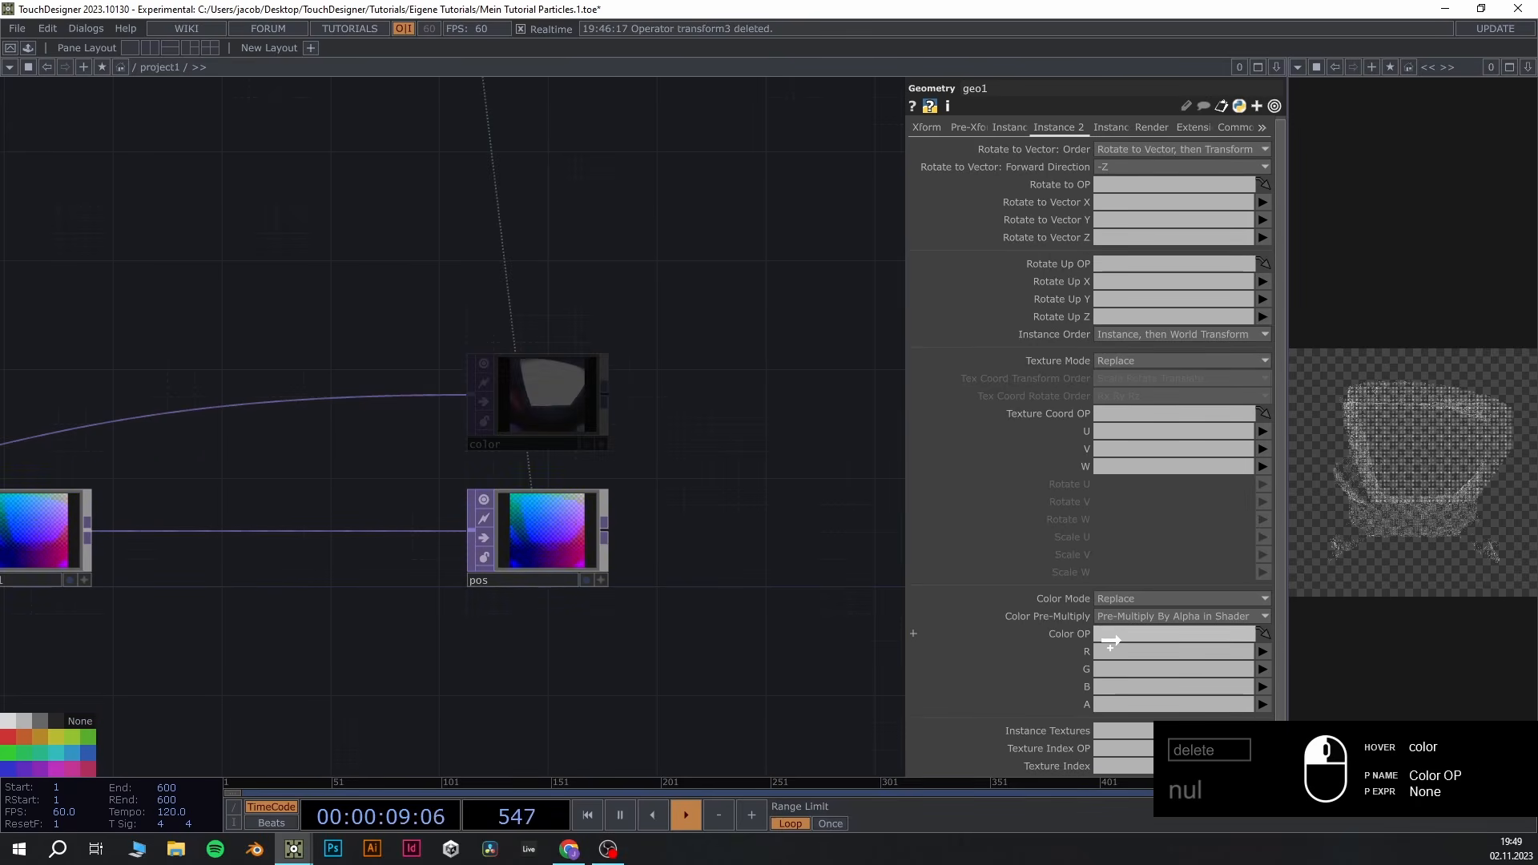
Map geo1's instance color R, G and B to the r, g and b channels
left_click(1263, 651)
left_click(1260, 666)
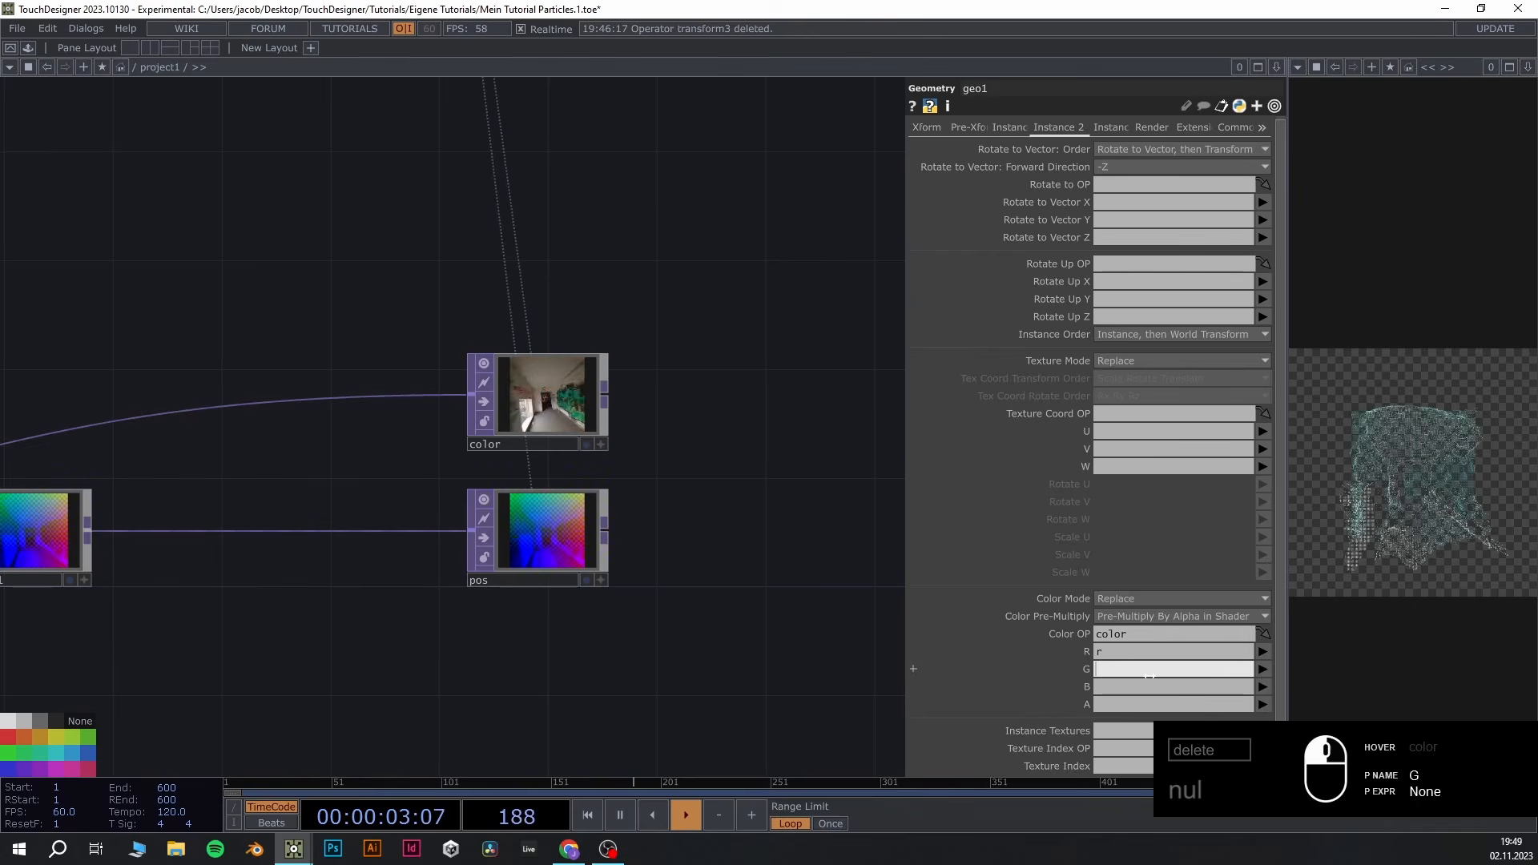
left_click(1149, 675)
type("g")
key("Tab")
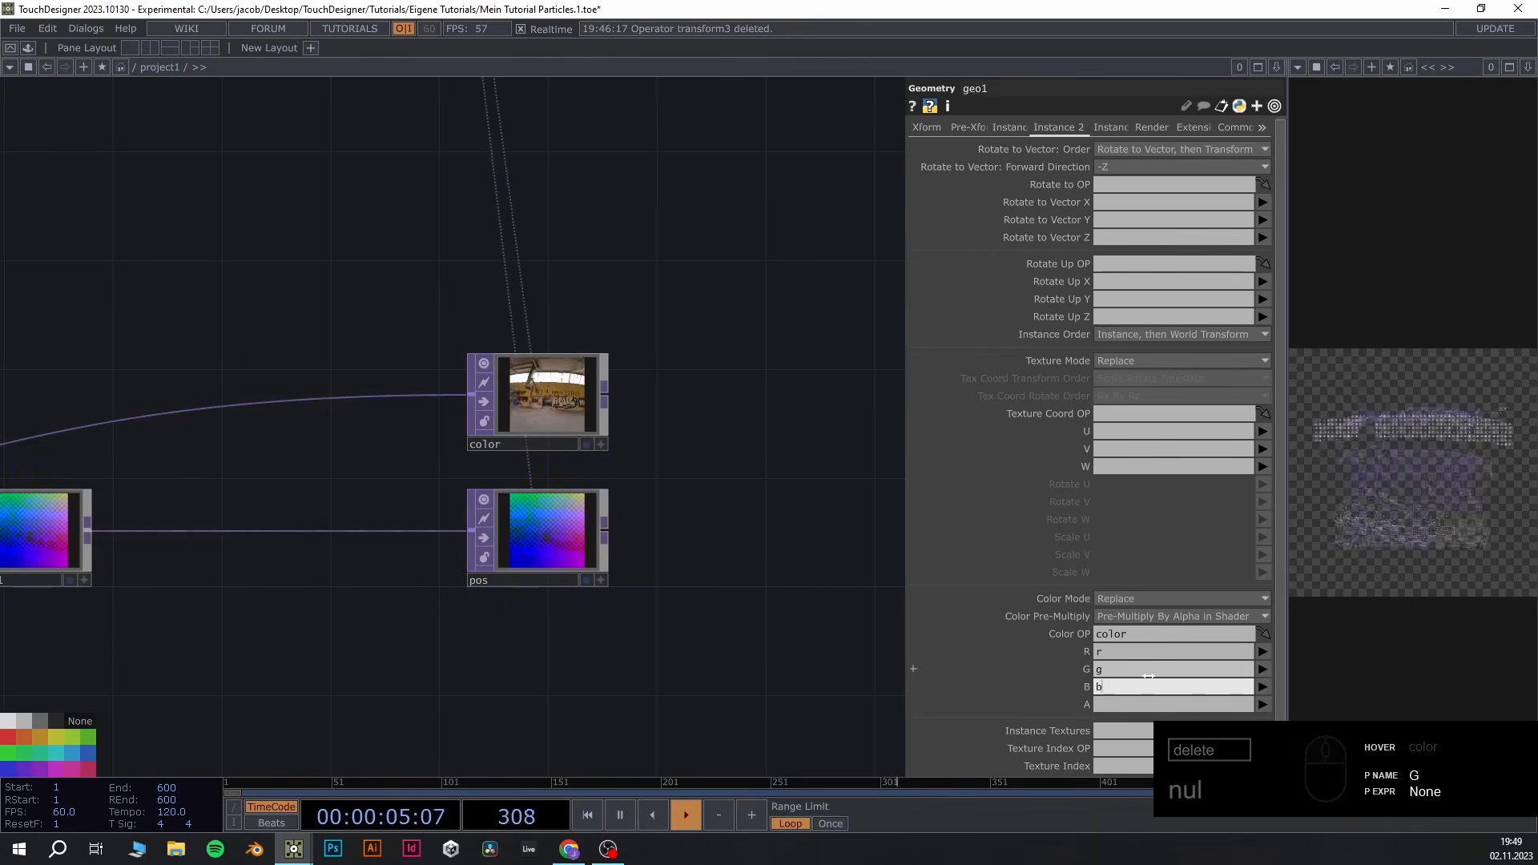
type("b")
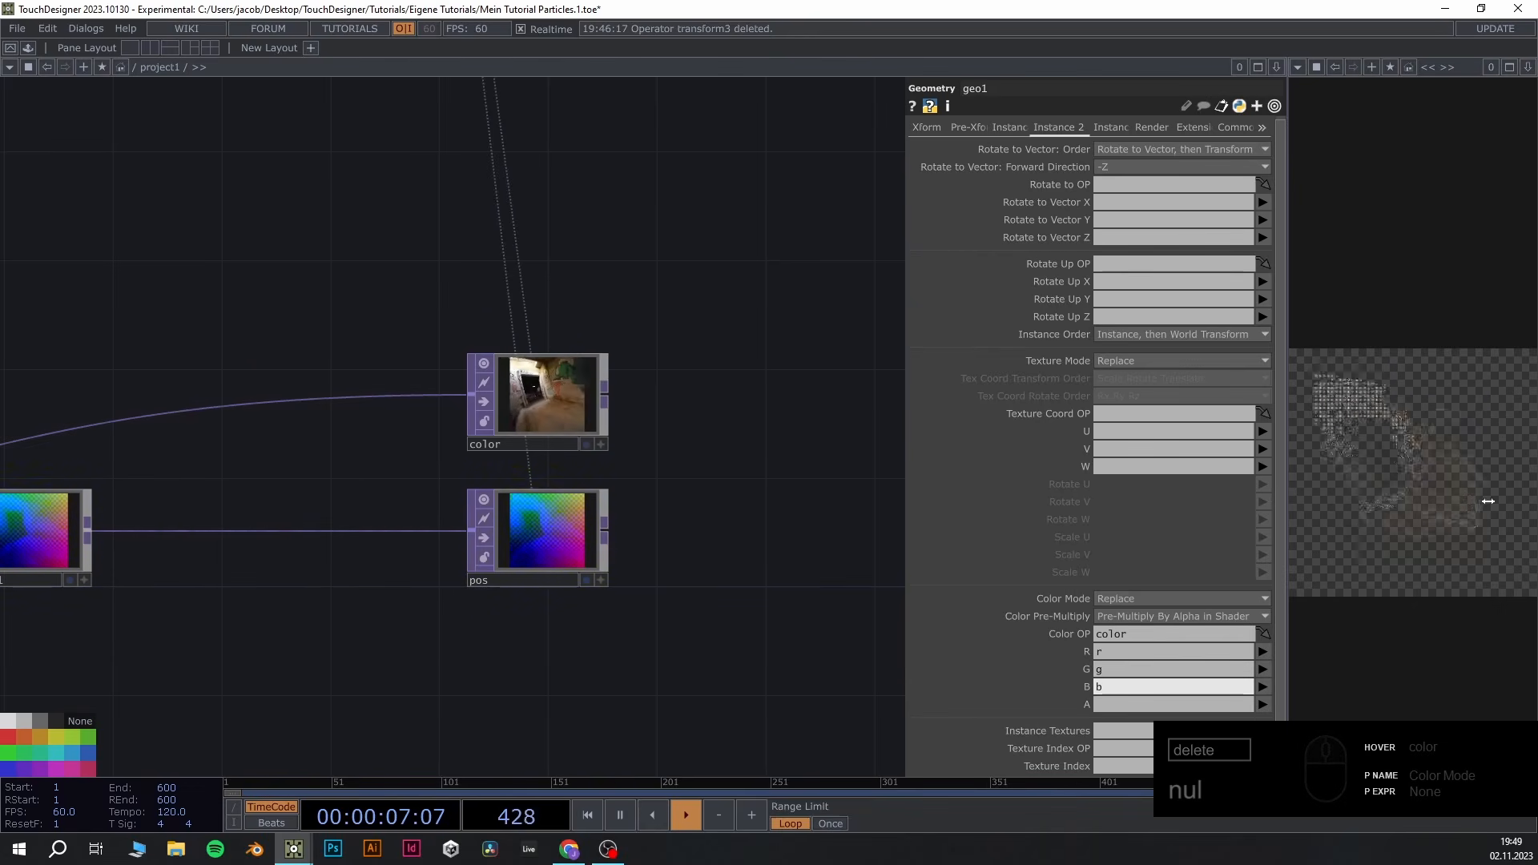
scroll(765, 433, "down", 5)
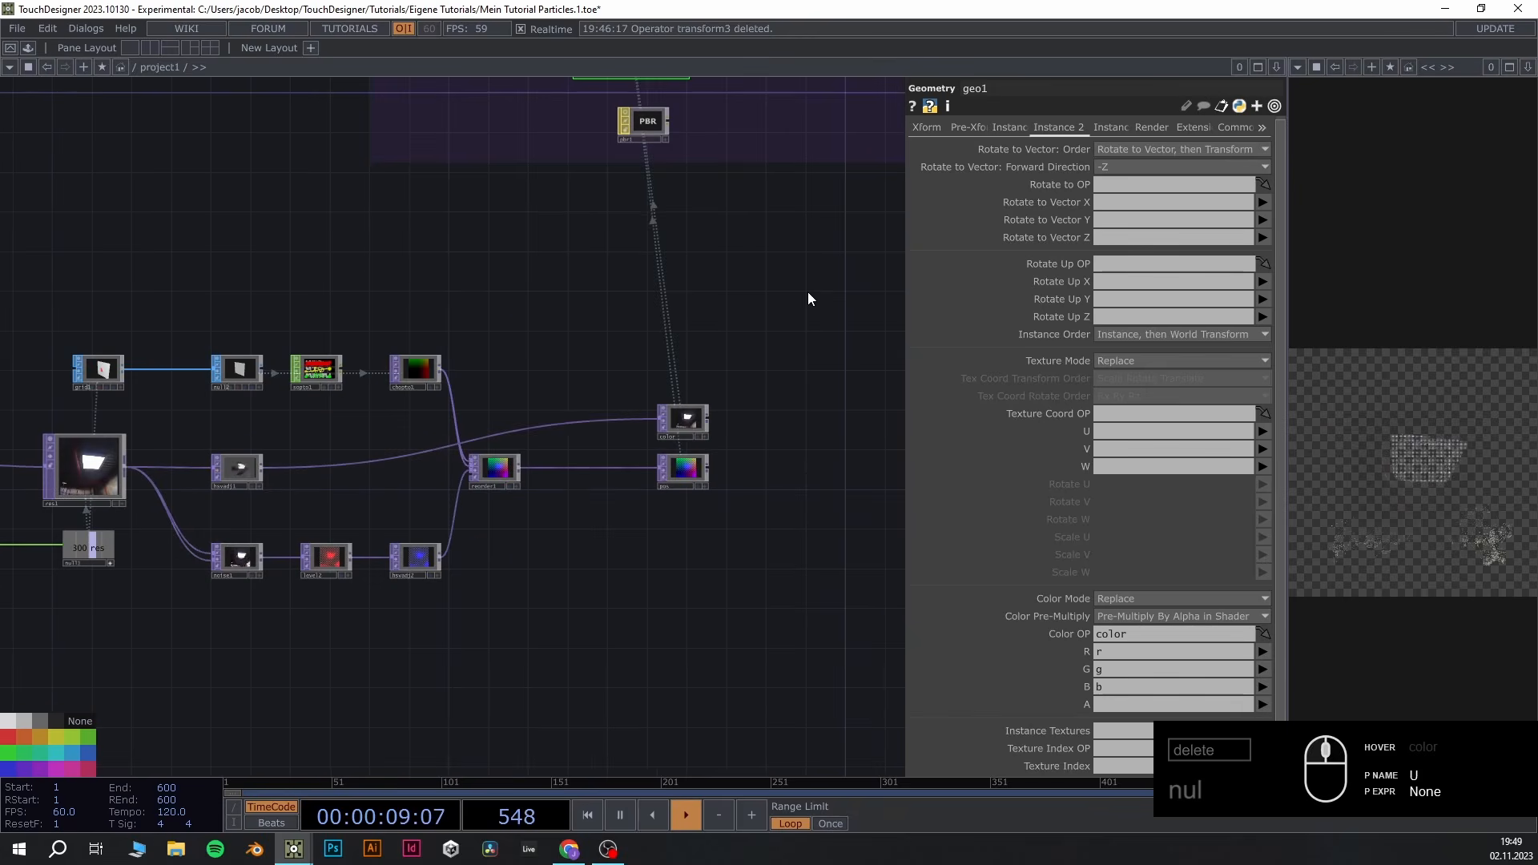
Select render1, check its render settings and output resolution, and widen the output viewer pane
left_click_drag(715, 385, 479, 712)
left_click_drag(747, 470, 801, 538)
scroll(611, 429, "up", 5)
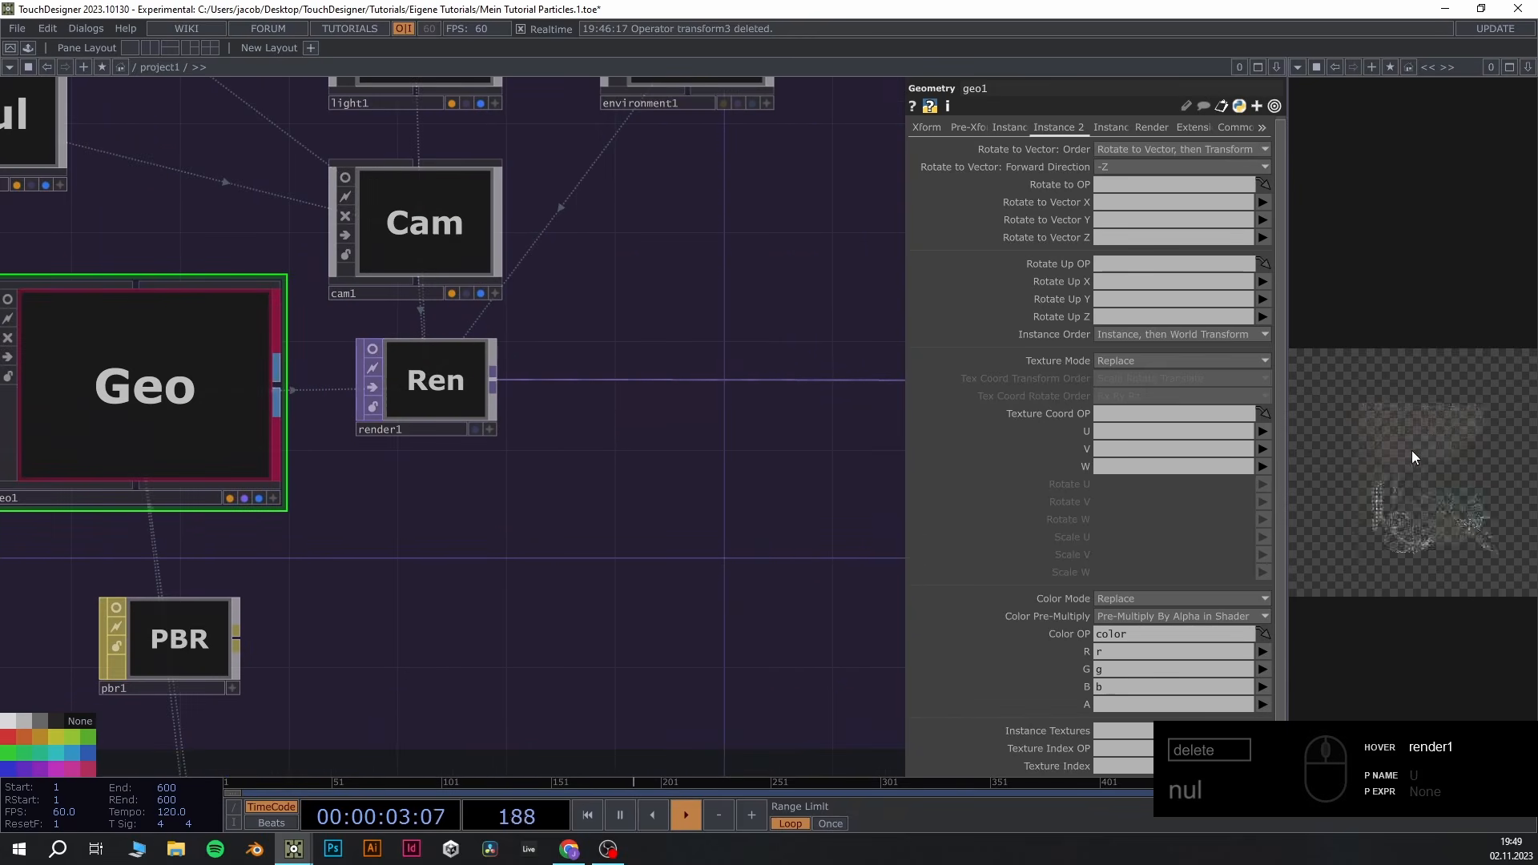
left_click(421, 377)
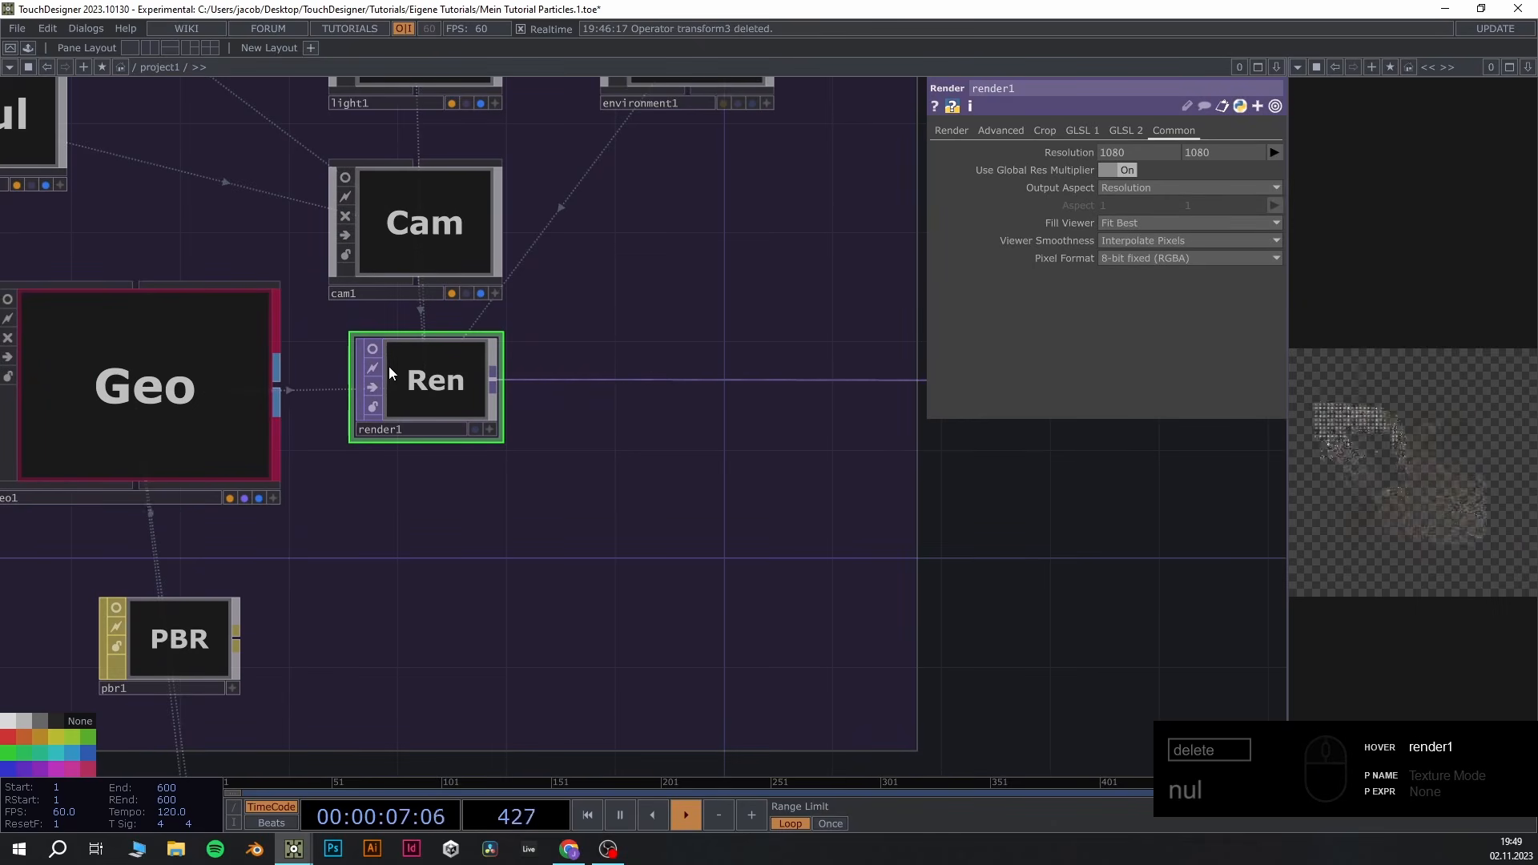
left_click(950, 132)
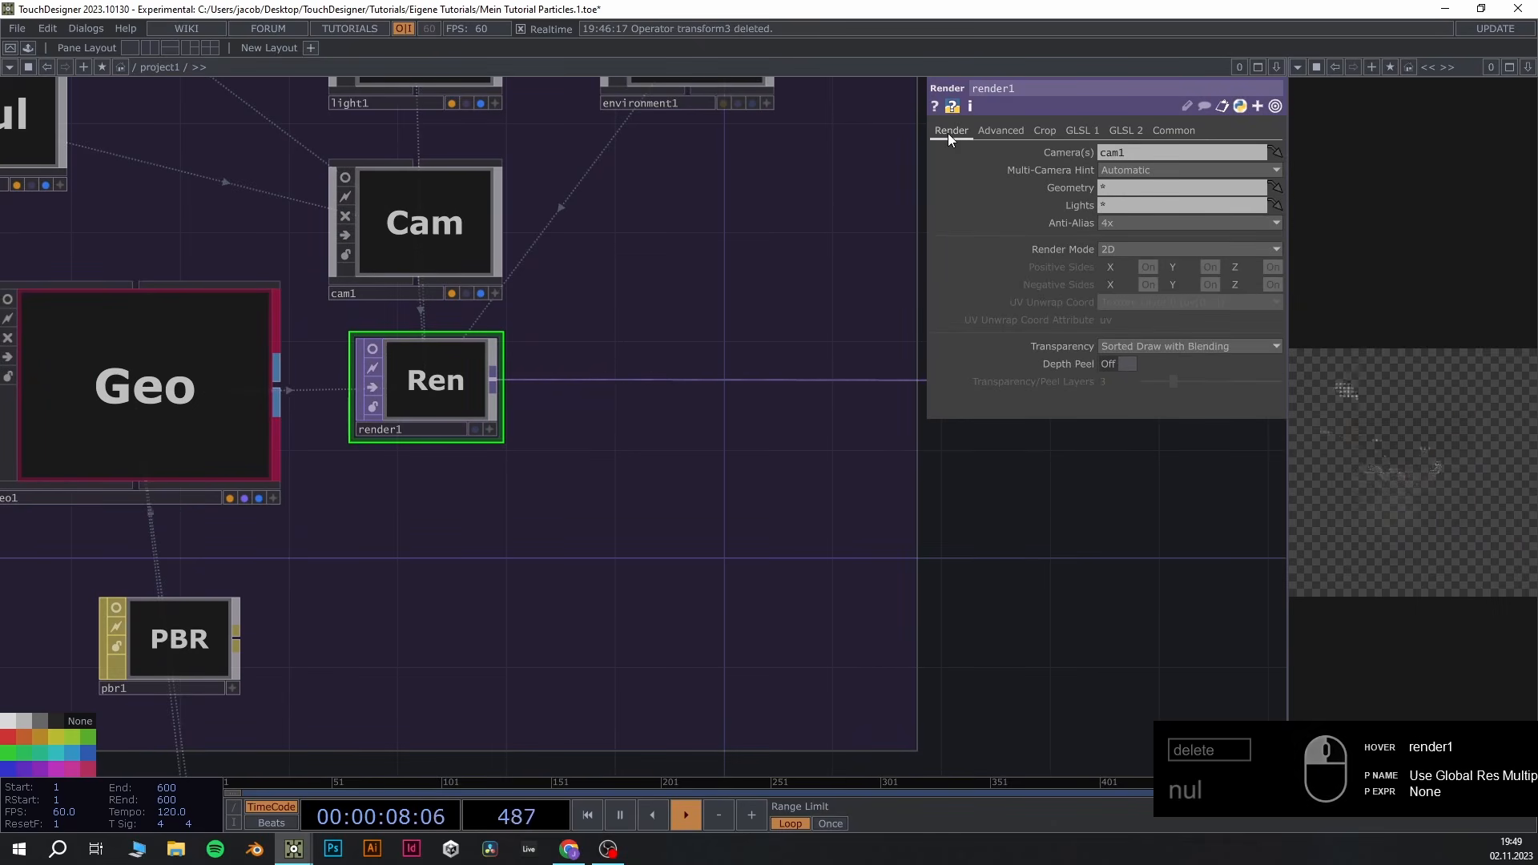
left_click(1176, 131)
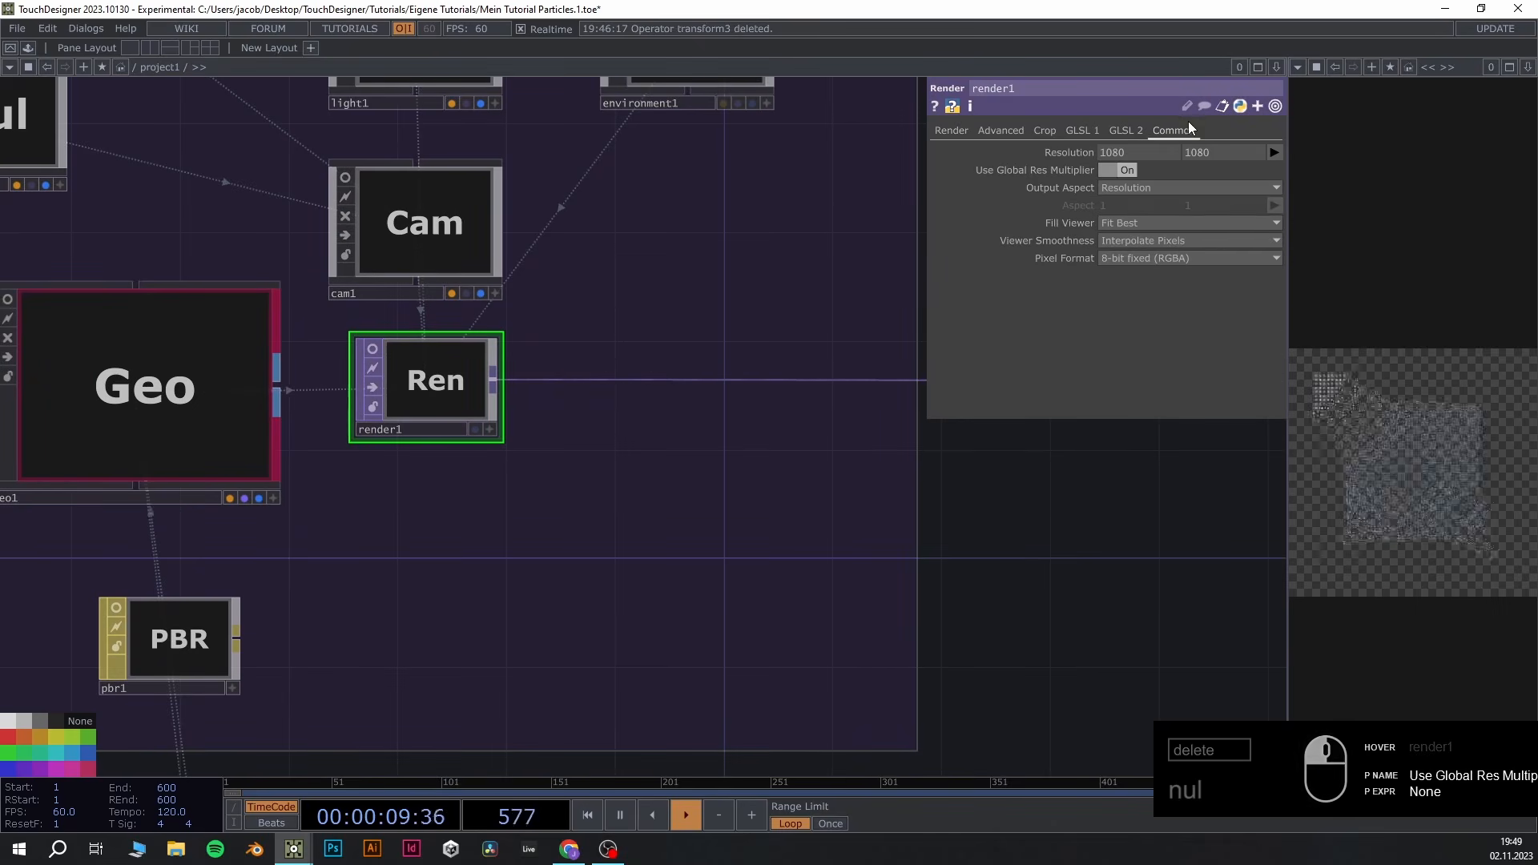
left_click(1124, 168)
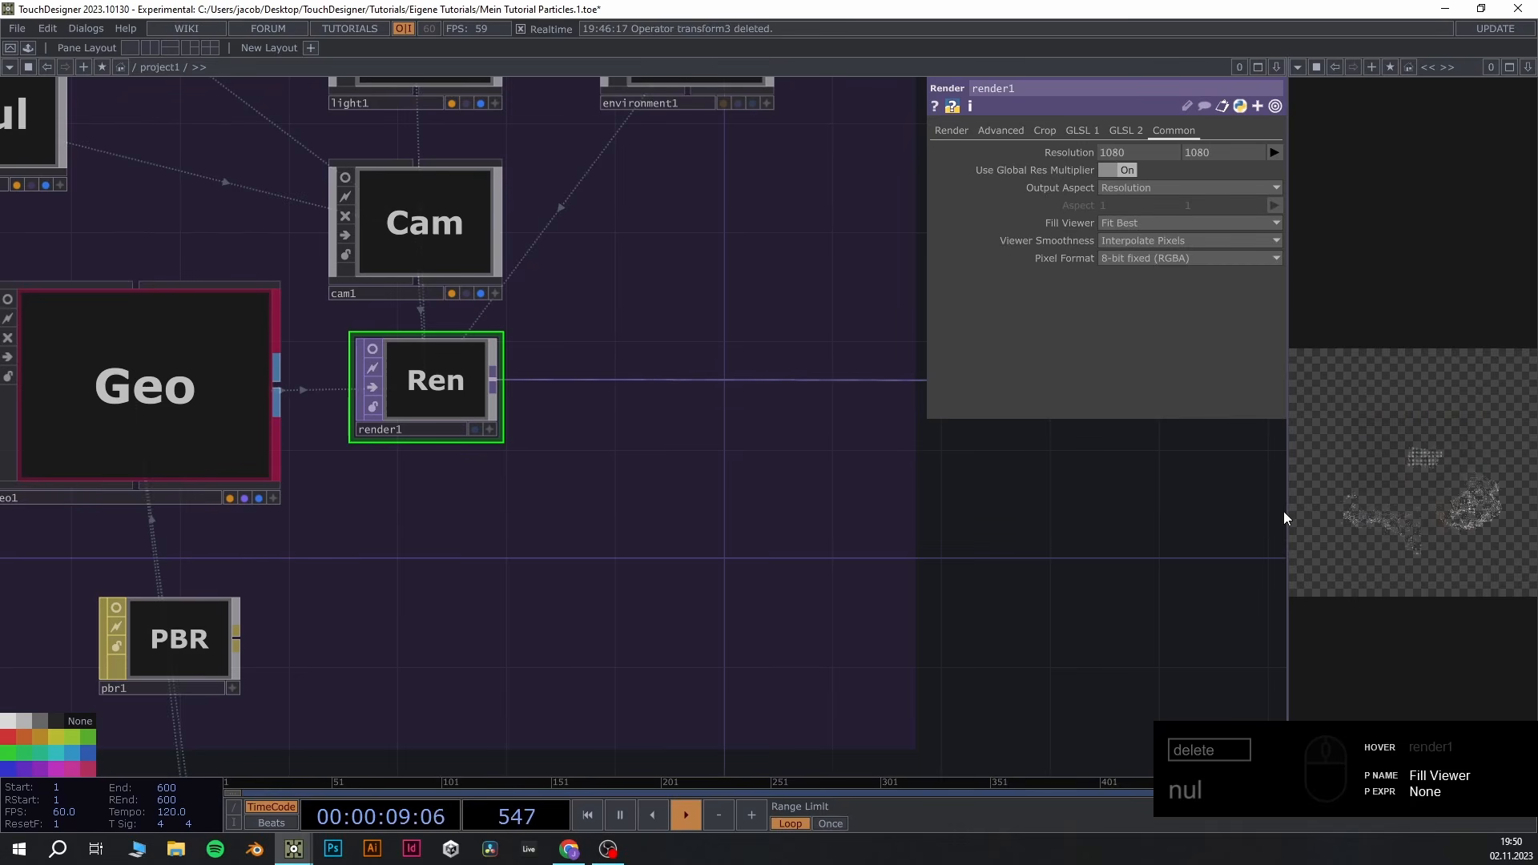
left_click_drag(1285, 493, 1065, 494)
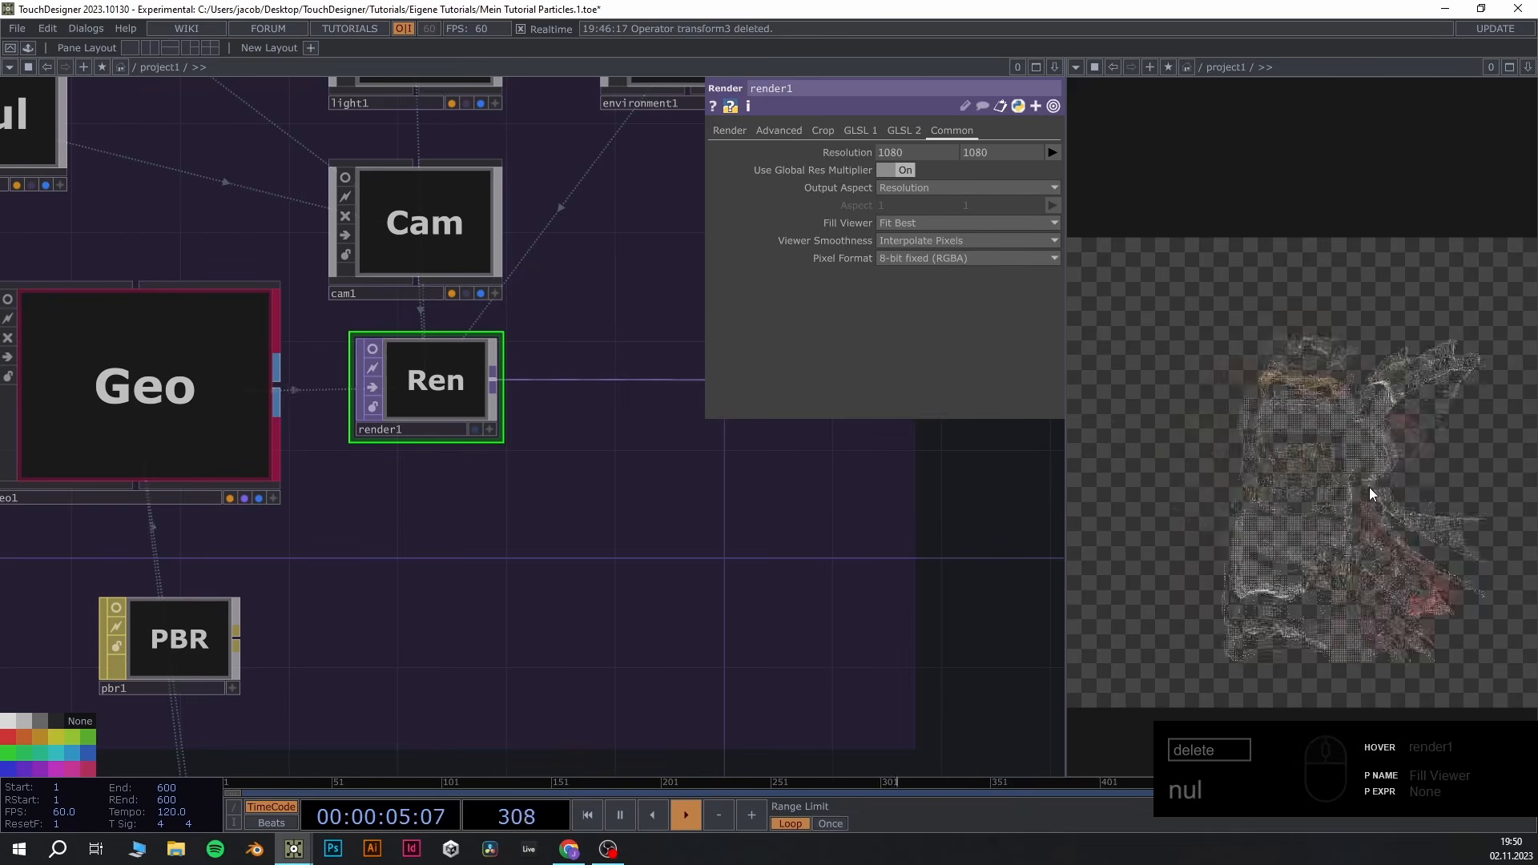
Insert a Transform TOP into the connection between render1 and out1
scroll(966, 494, "down", 3)
left_click_drag(966, 494, 464, 544)
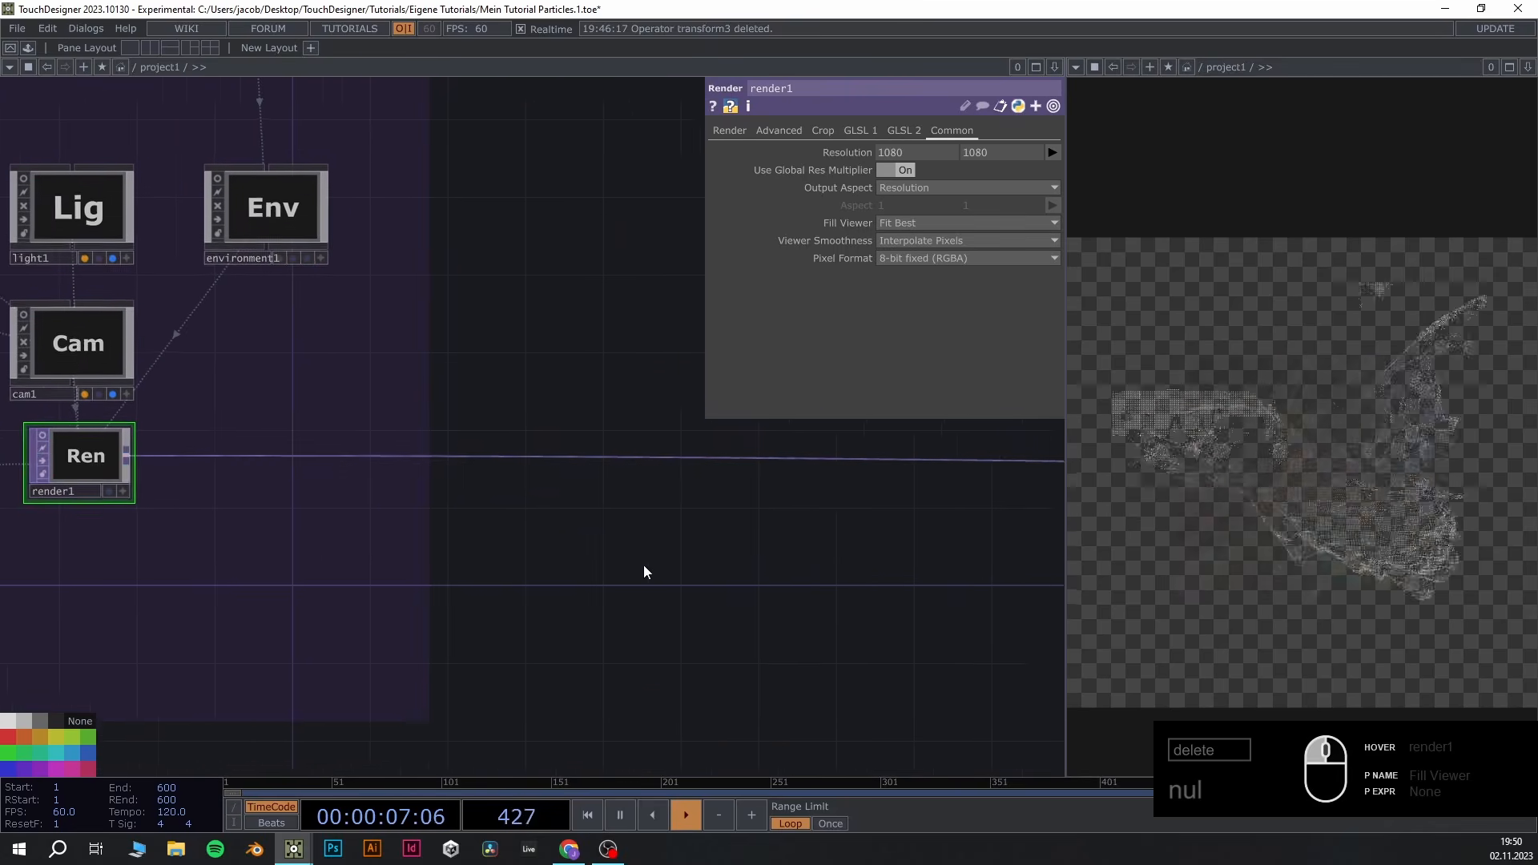
left_click_drag(676, 570, 240, 598)
left_click_drag(872, 596, 615, 607)
scroll(841, 601, "down", 3)
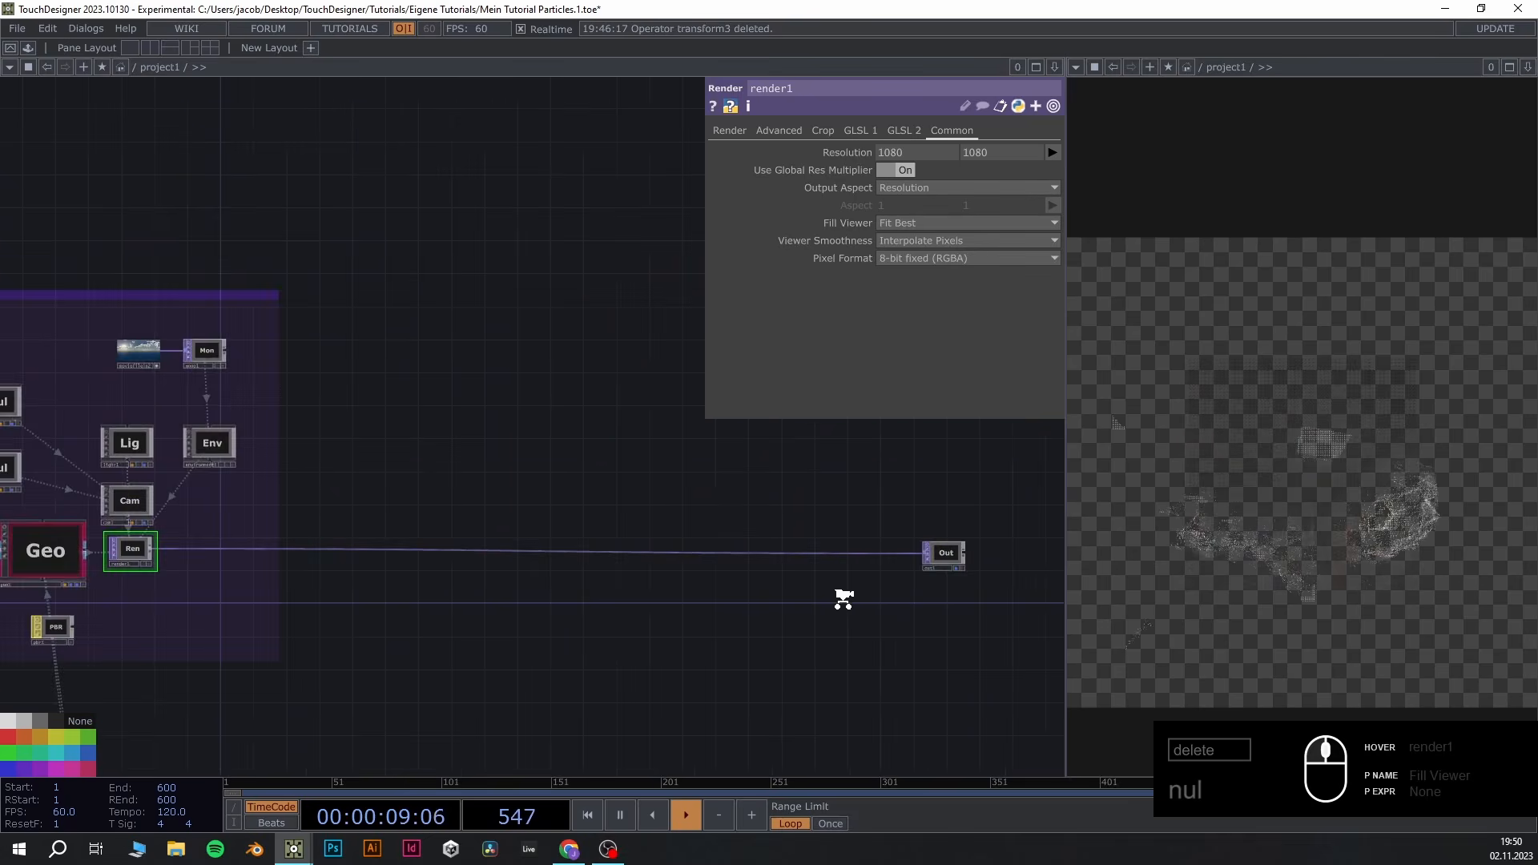
scroll(825, 549, "up", 4)
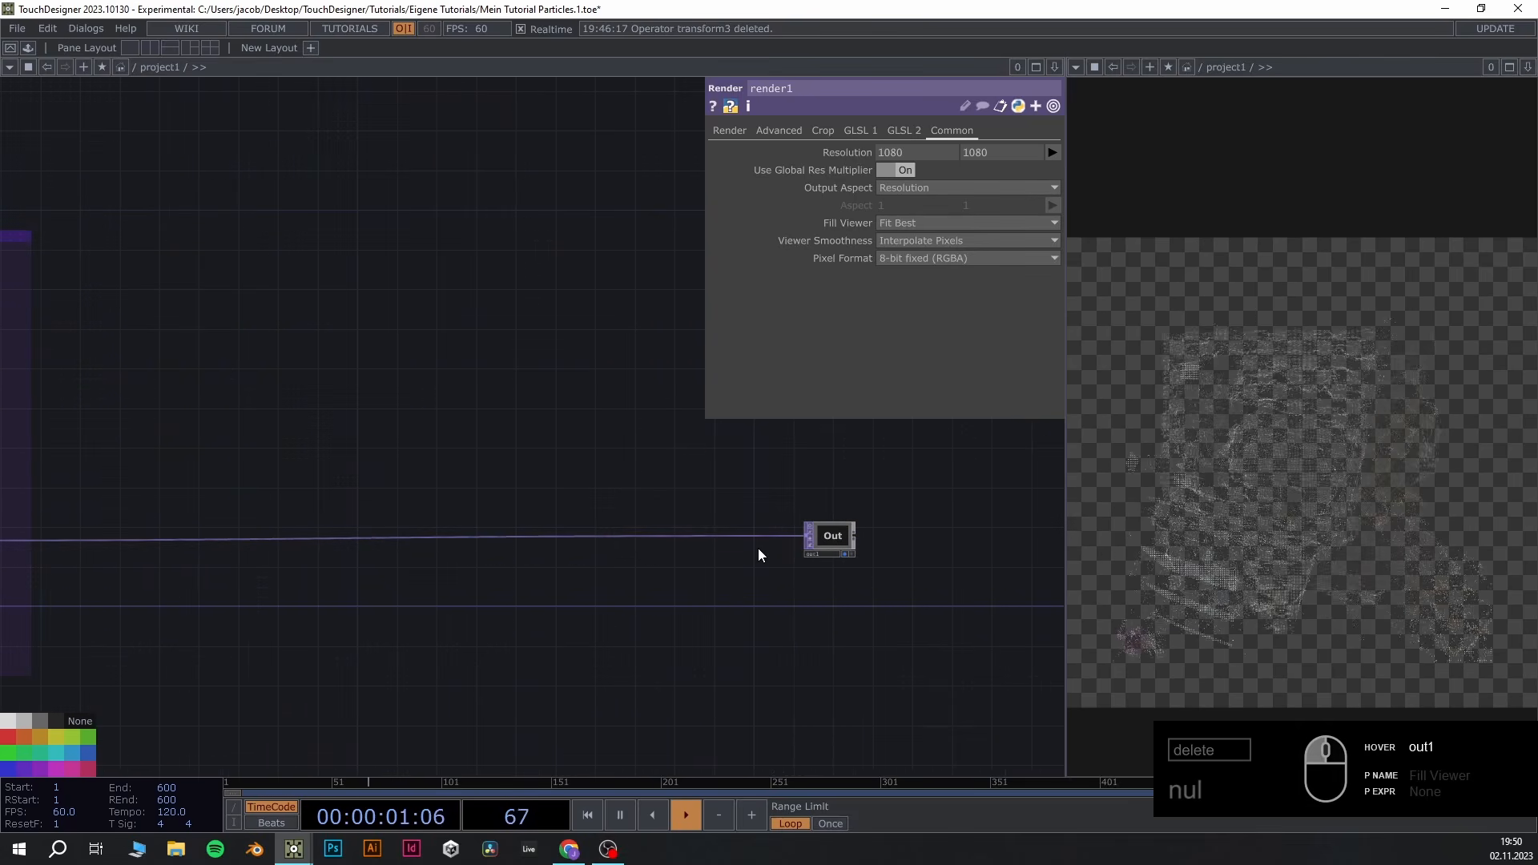
right_click(681, 536)
left_click(702, 519)
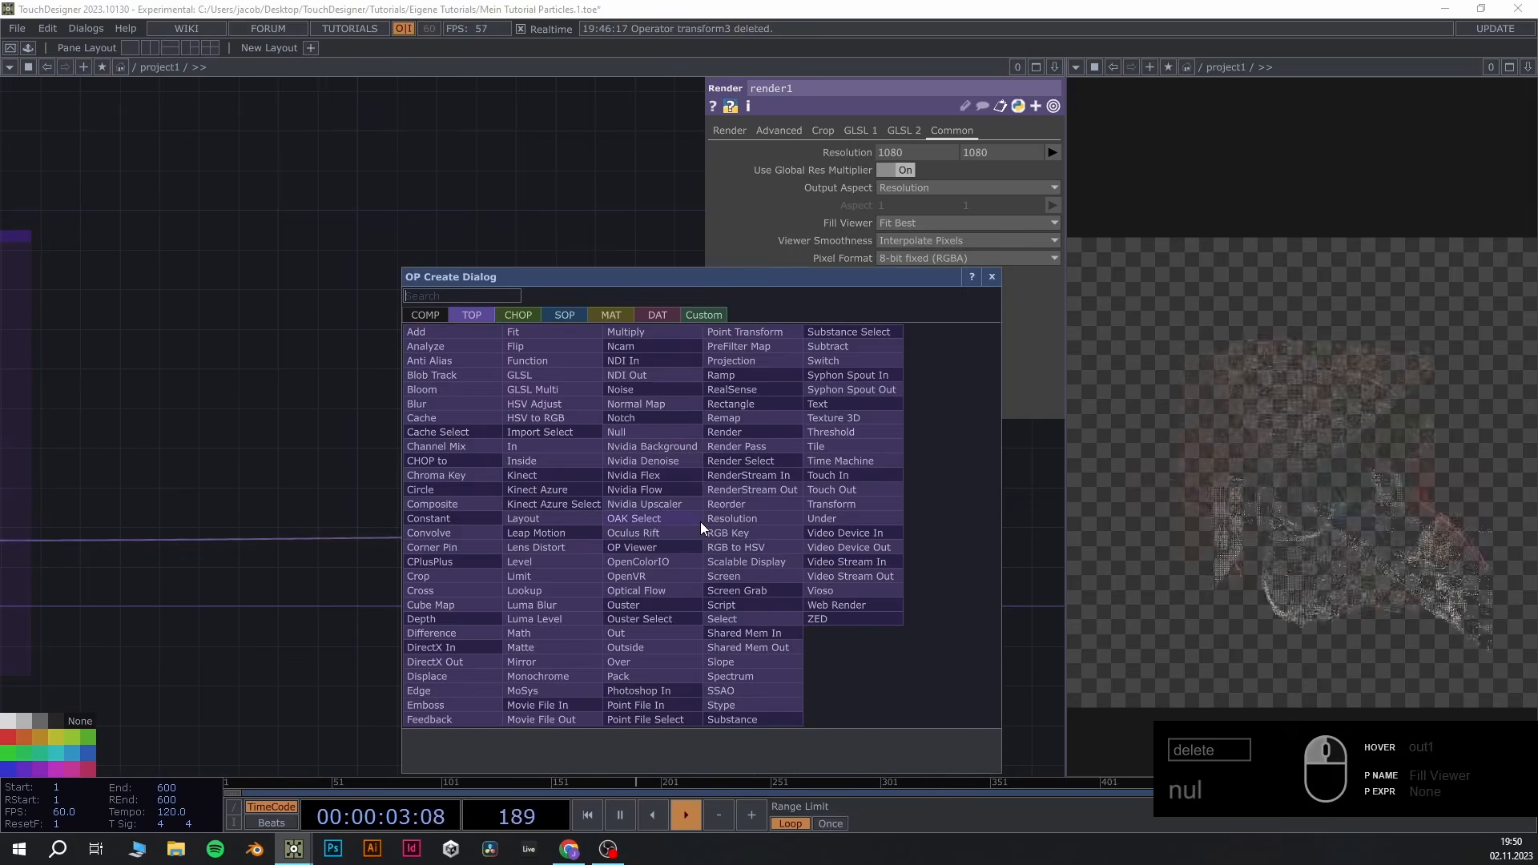
type("tr")
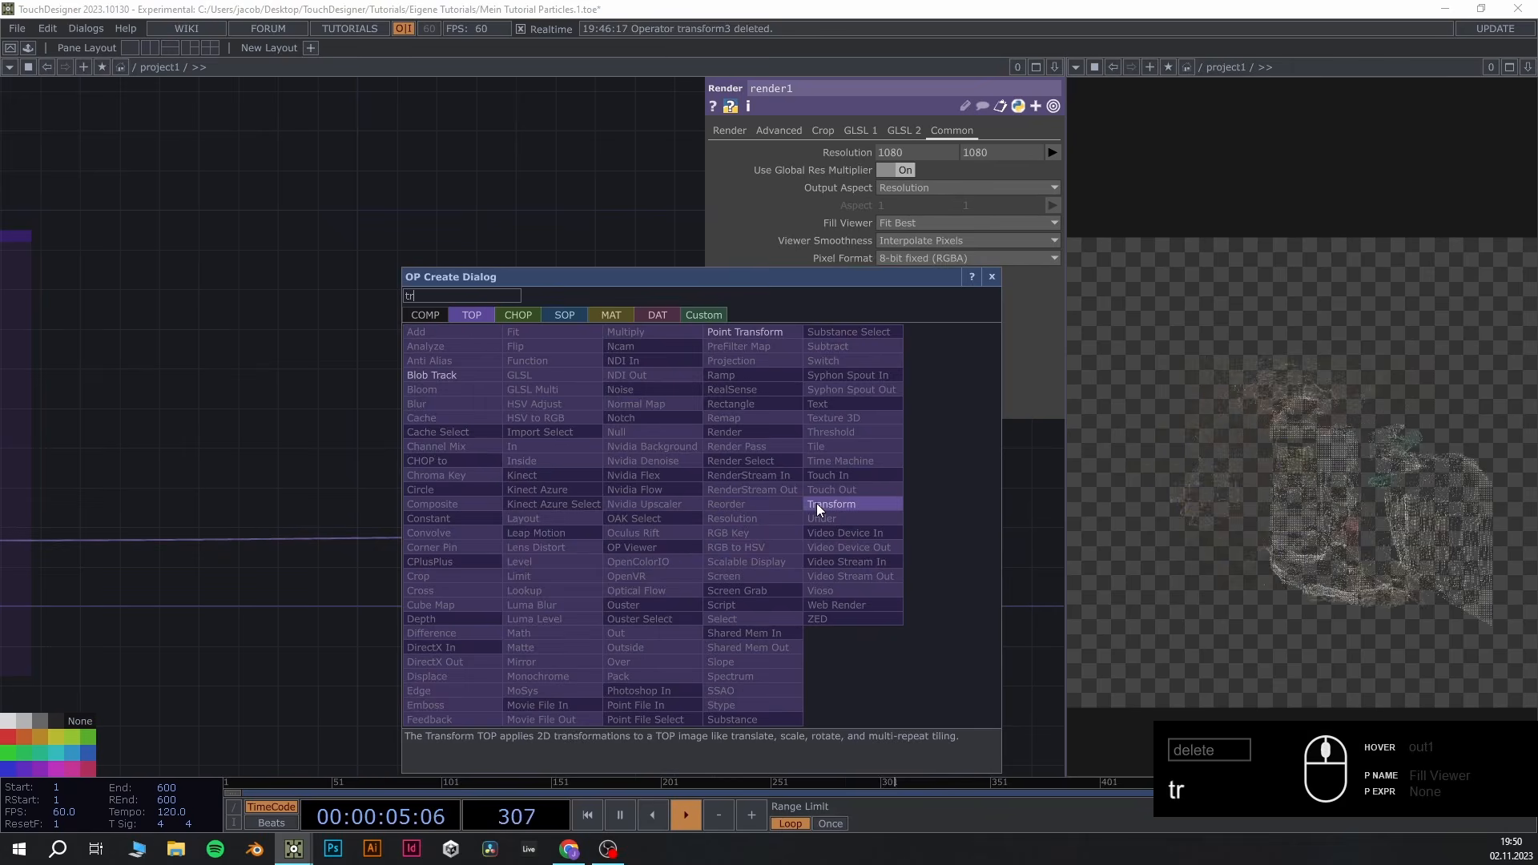
left_click(815, 504)
left_click(742, 548)
scroll(744, 545, "up", 5)
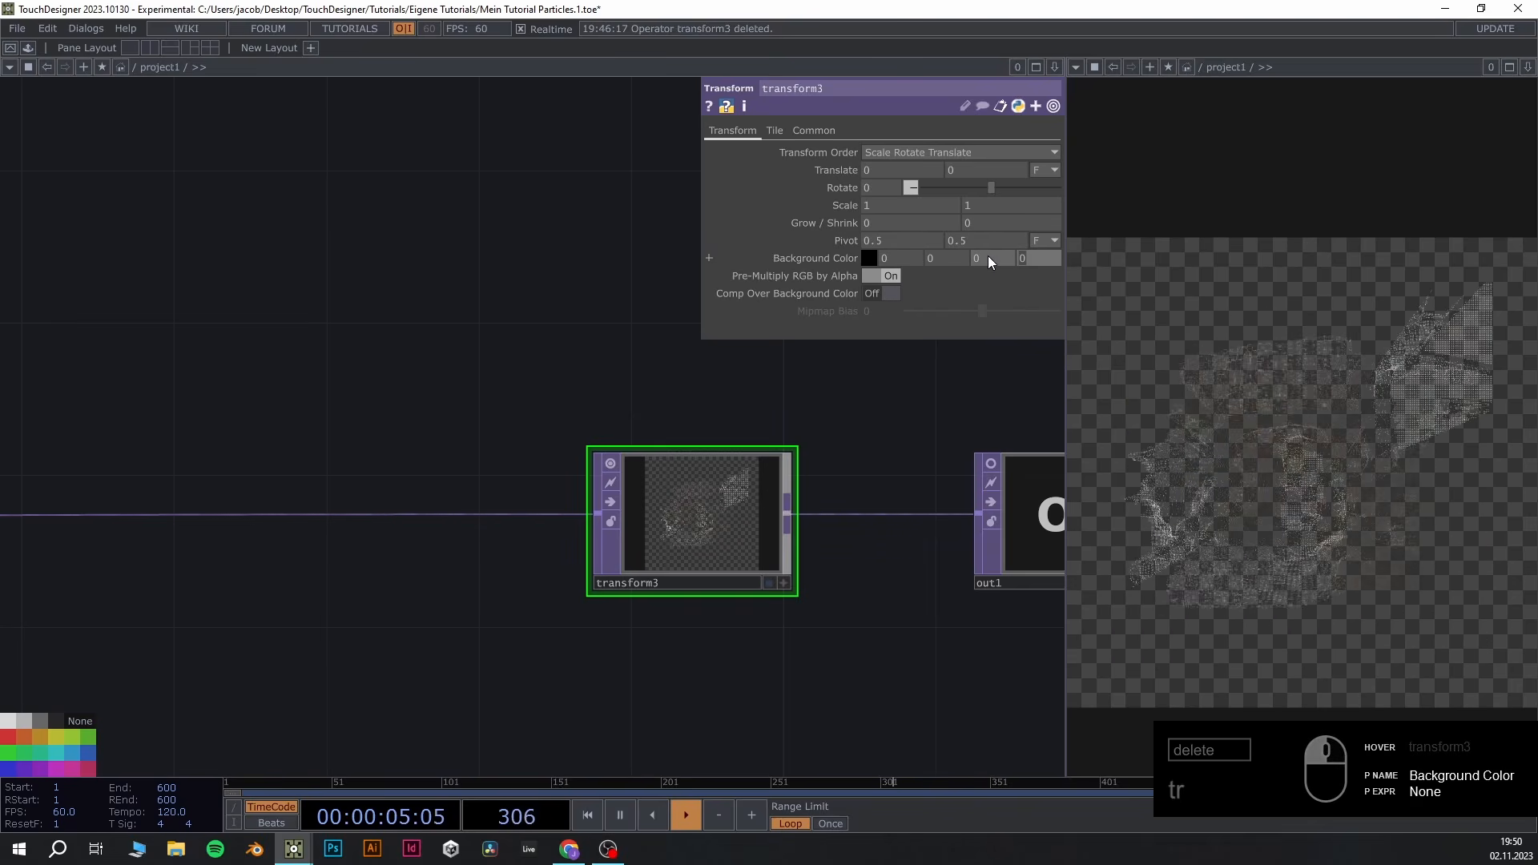
Set the Transform's background color alpha to 1 and turn on Comp Over Background Color
type("1")
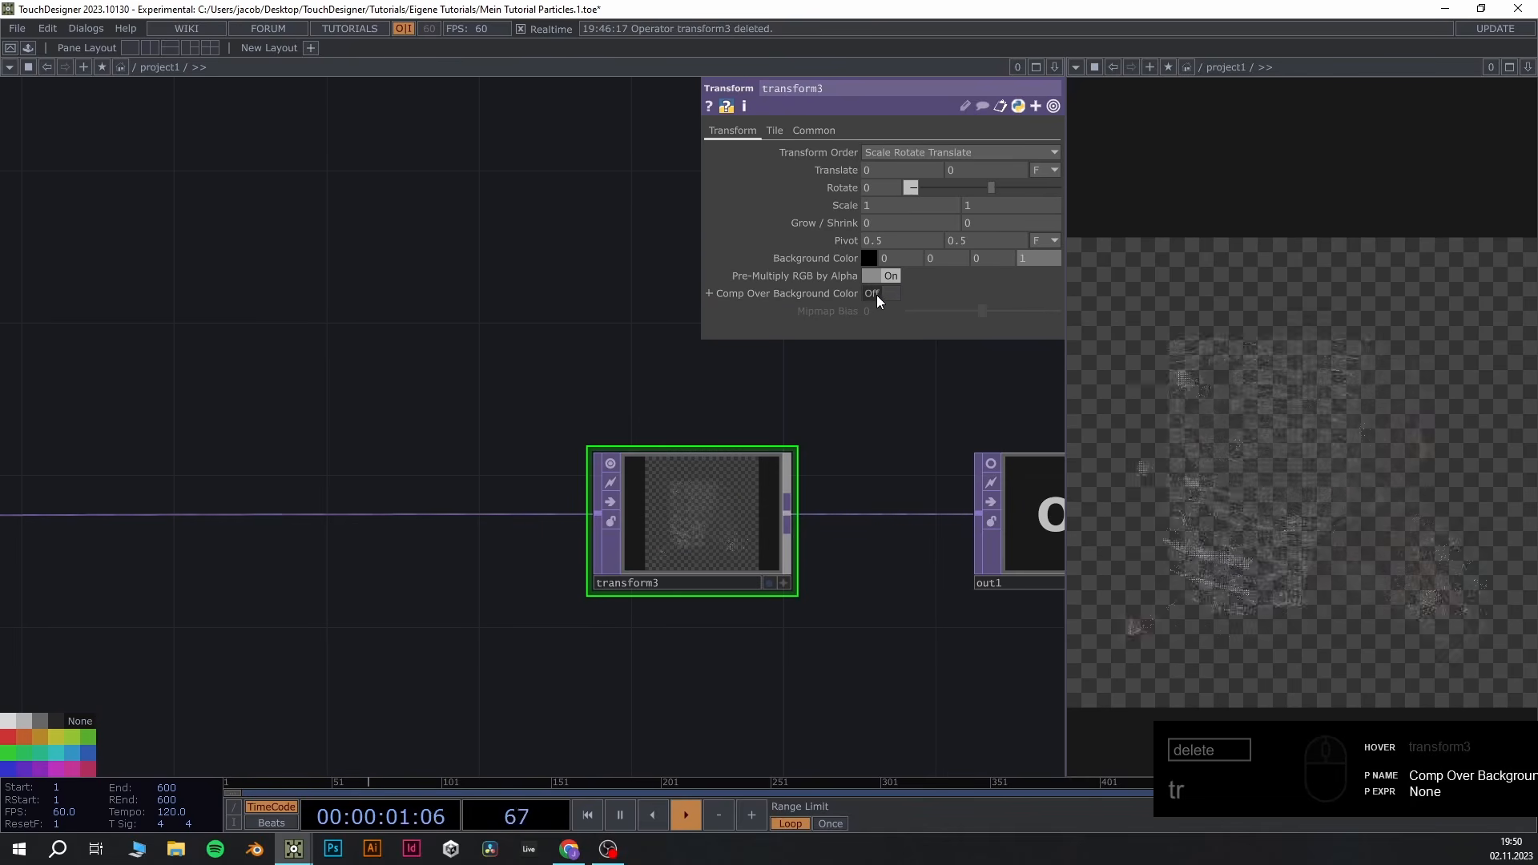
left_click(892, 294)
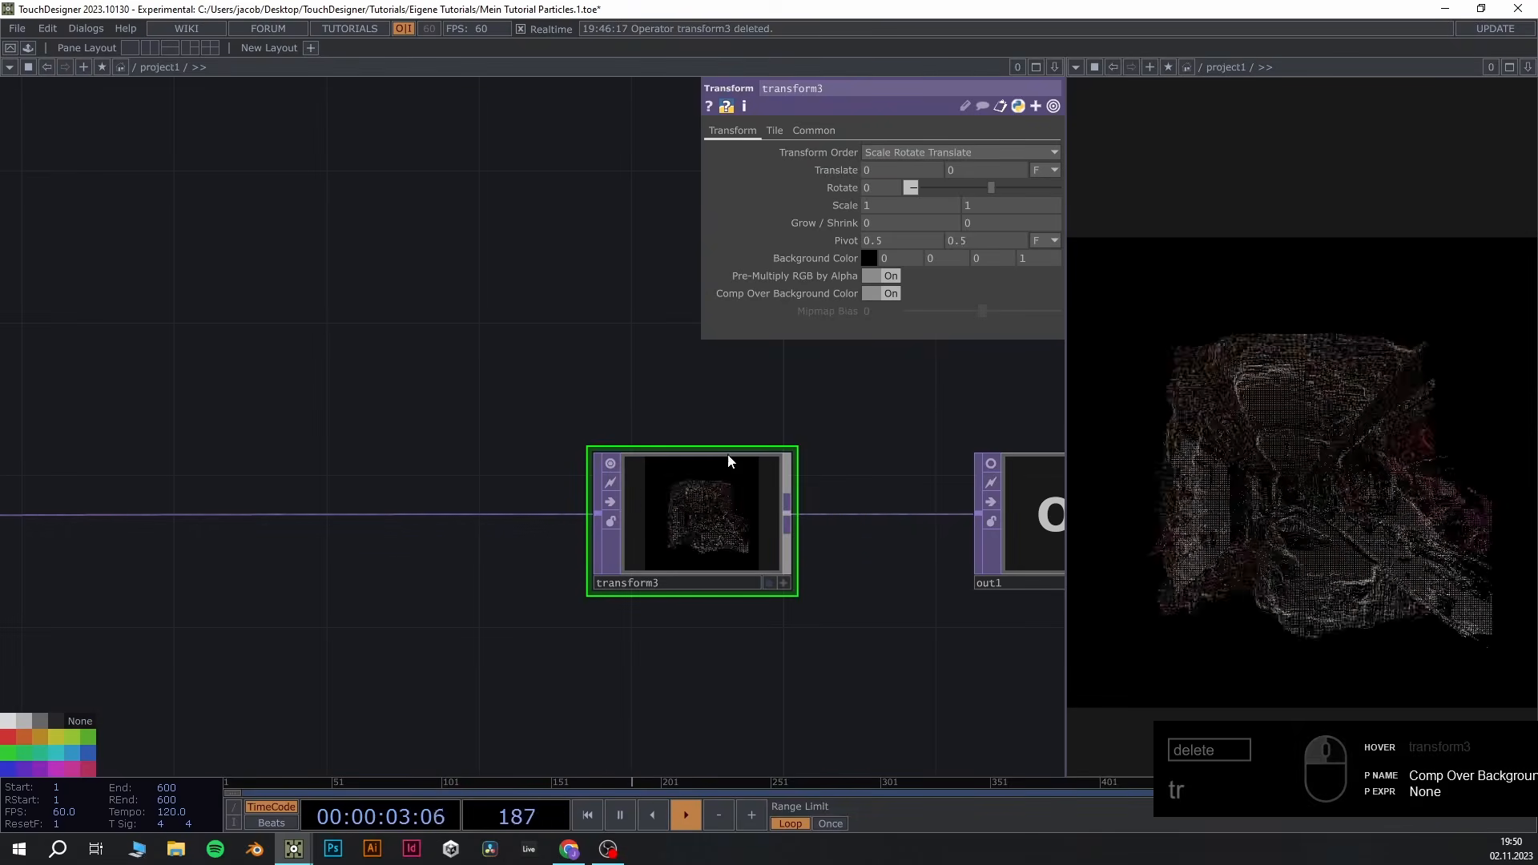
scroll(728, 535, "up", 3)
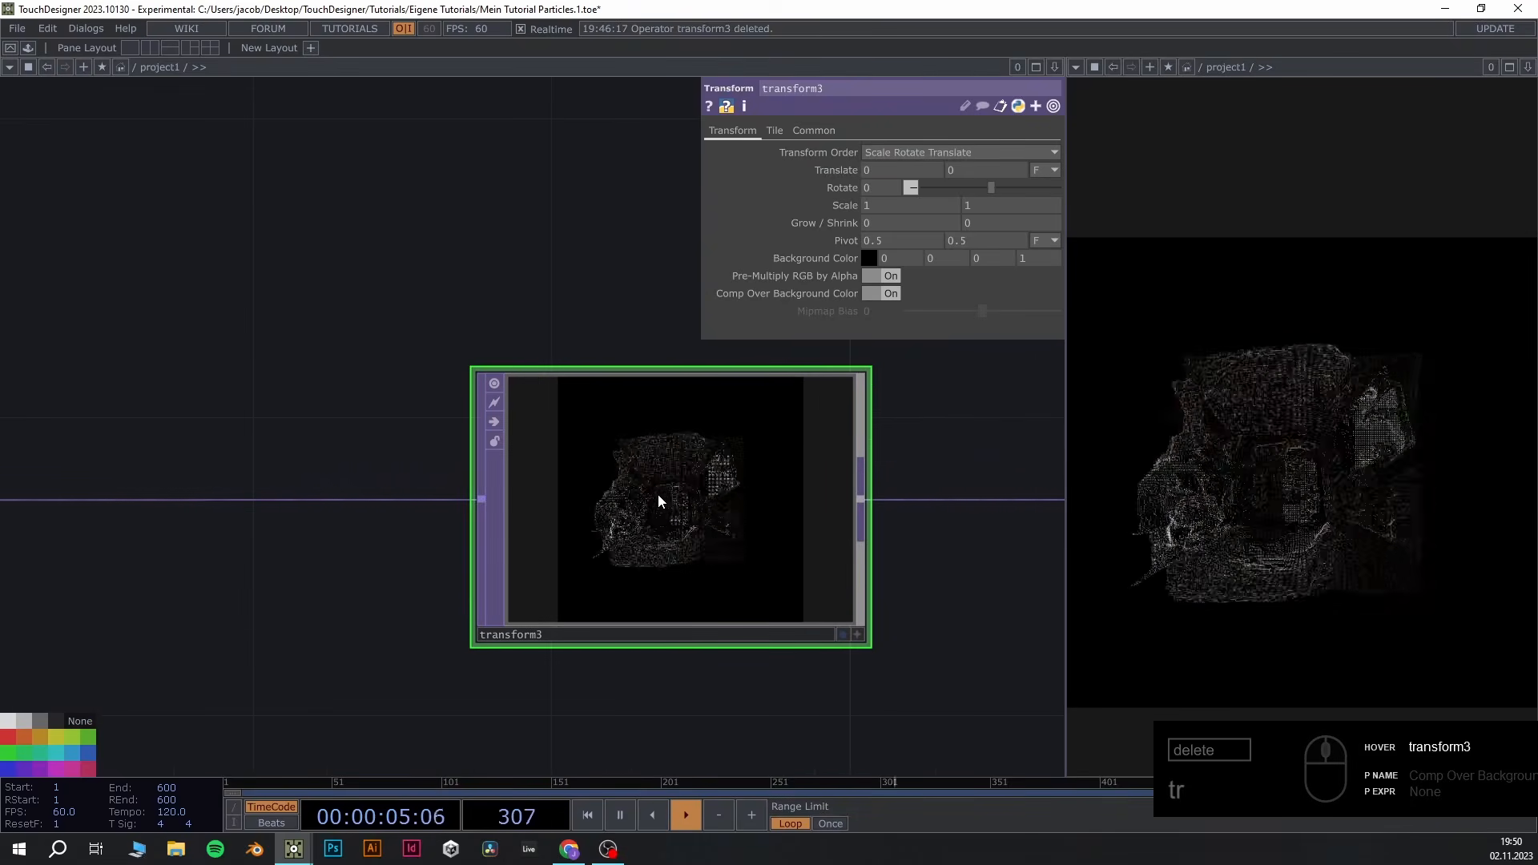
scroll(808, 415, "down", 5)
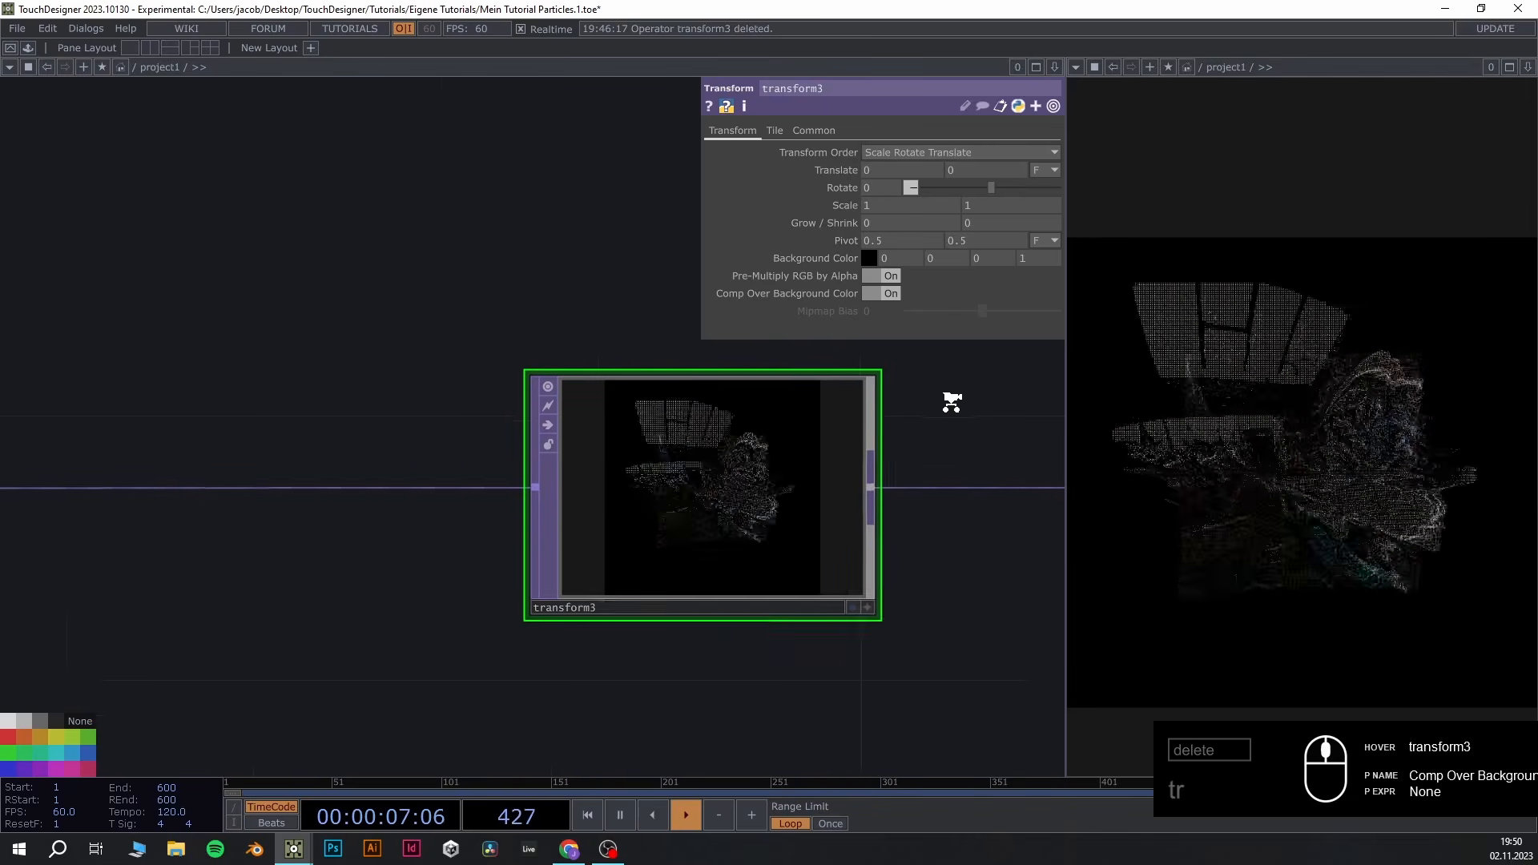
scroll(680, 465, "up", 3)
scroll(680, 465, "up", 2)
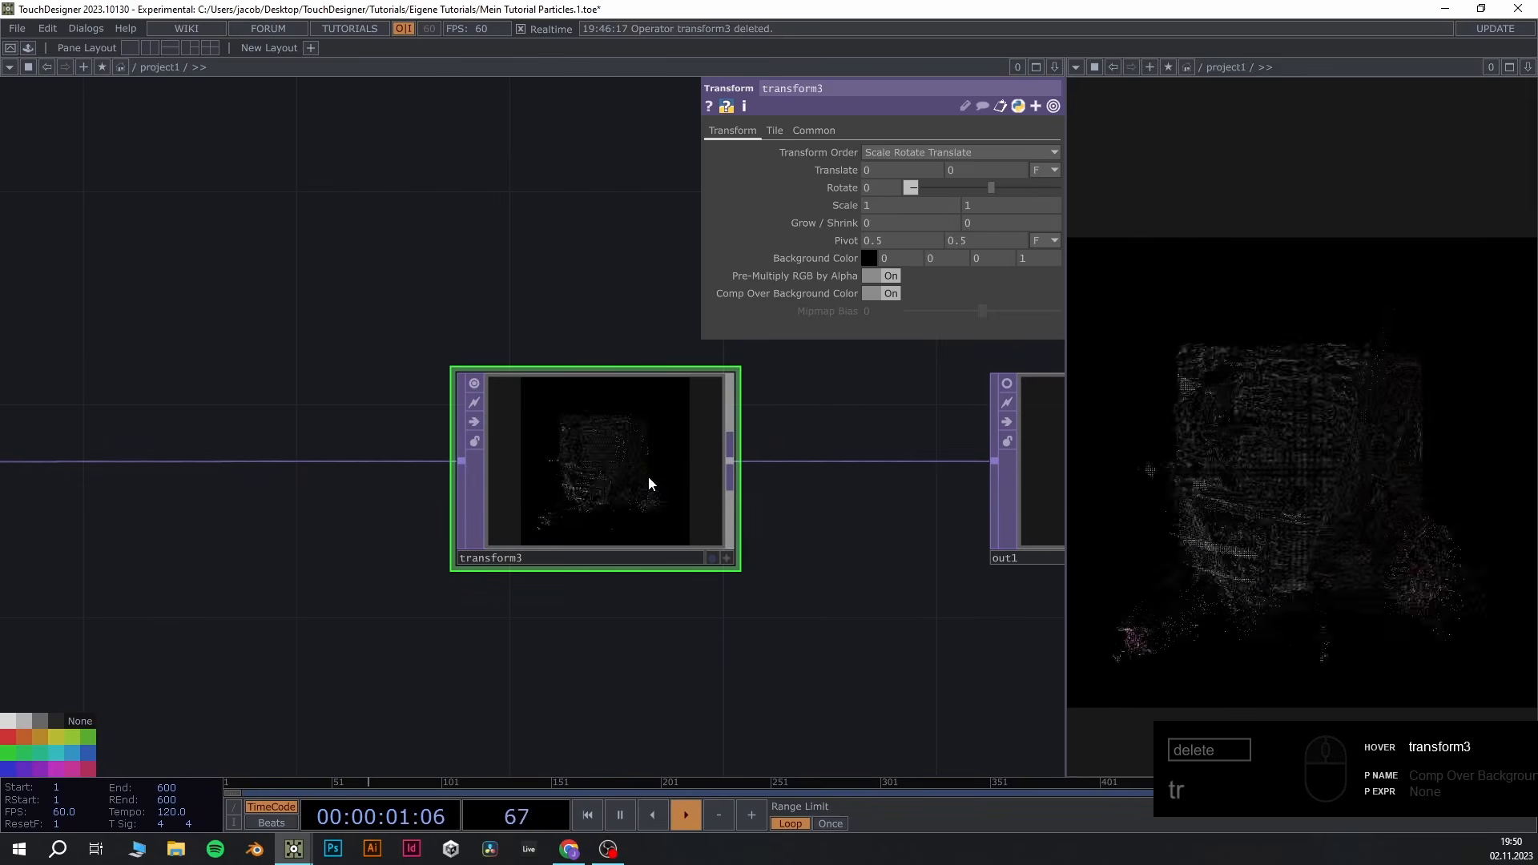
Delete the Transform TOP and insert an RGB Key TOP between render1 and out1 instead
key("Delete")
right_click(633, 461)
left_click(651, 458)
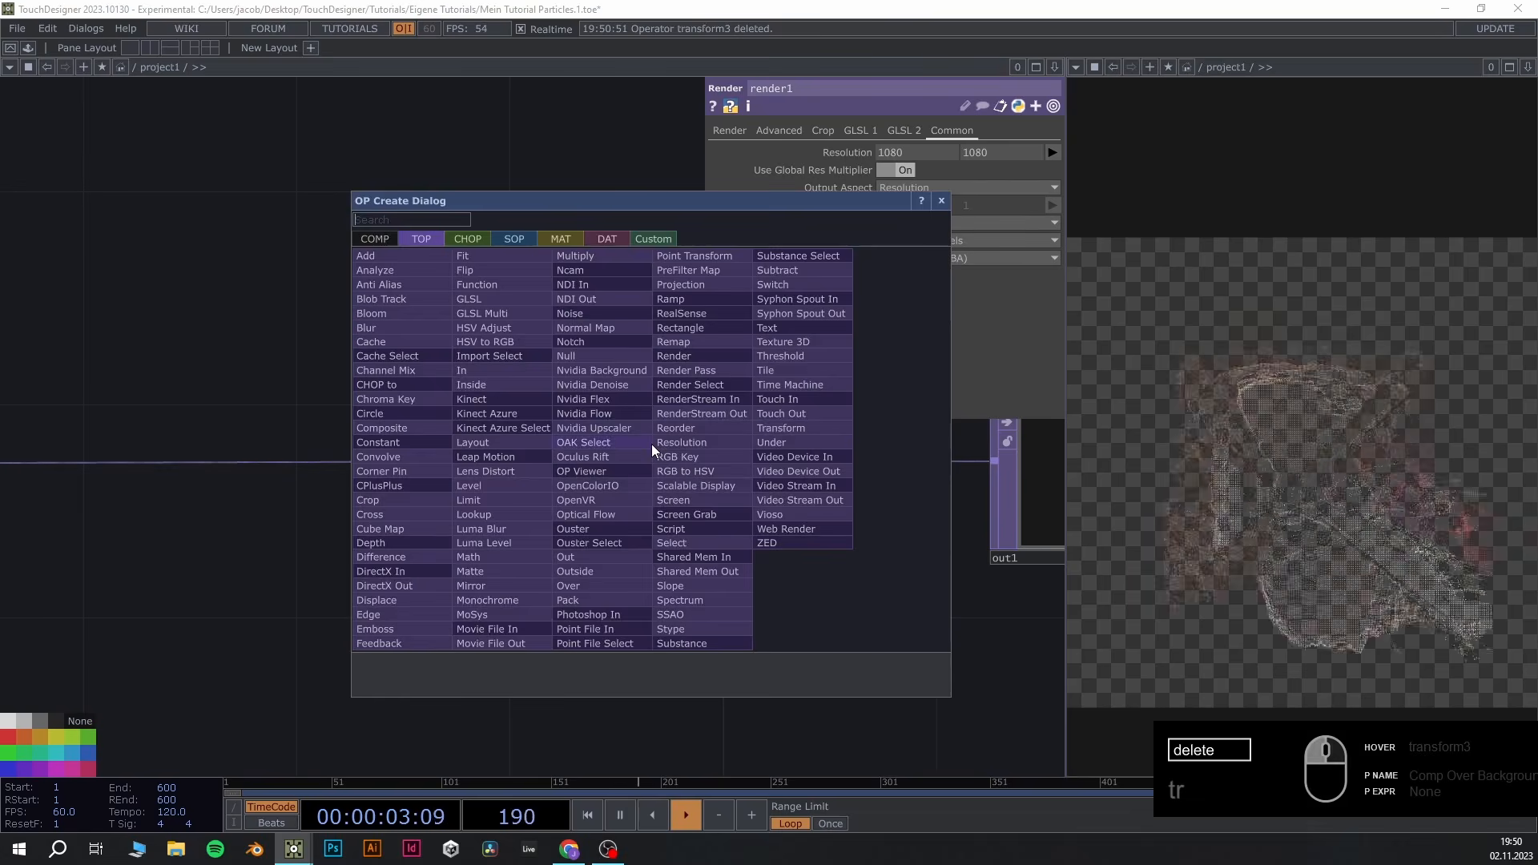
type("rgb")
left_click(688, 457)
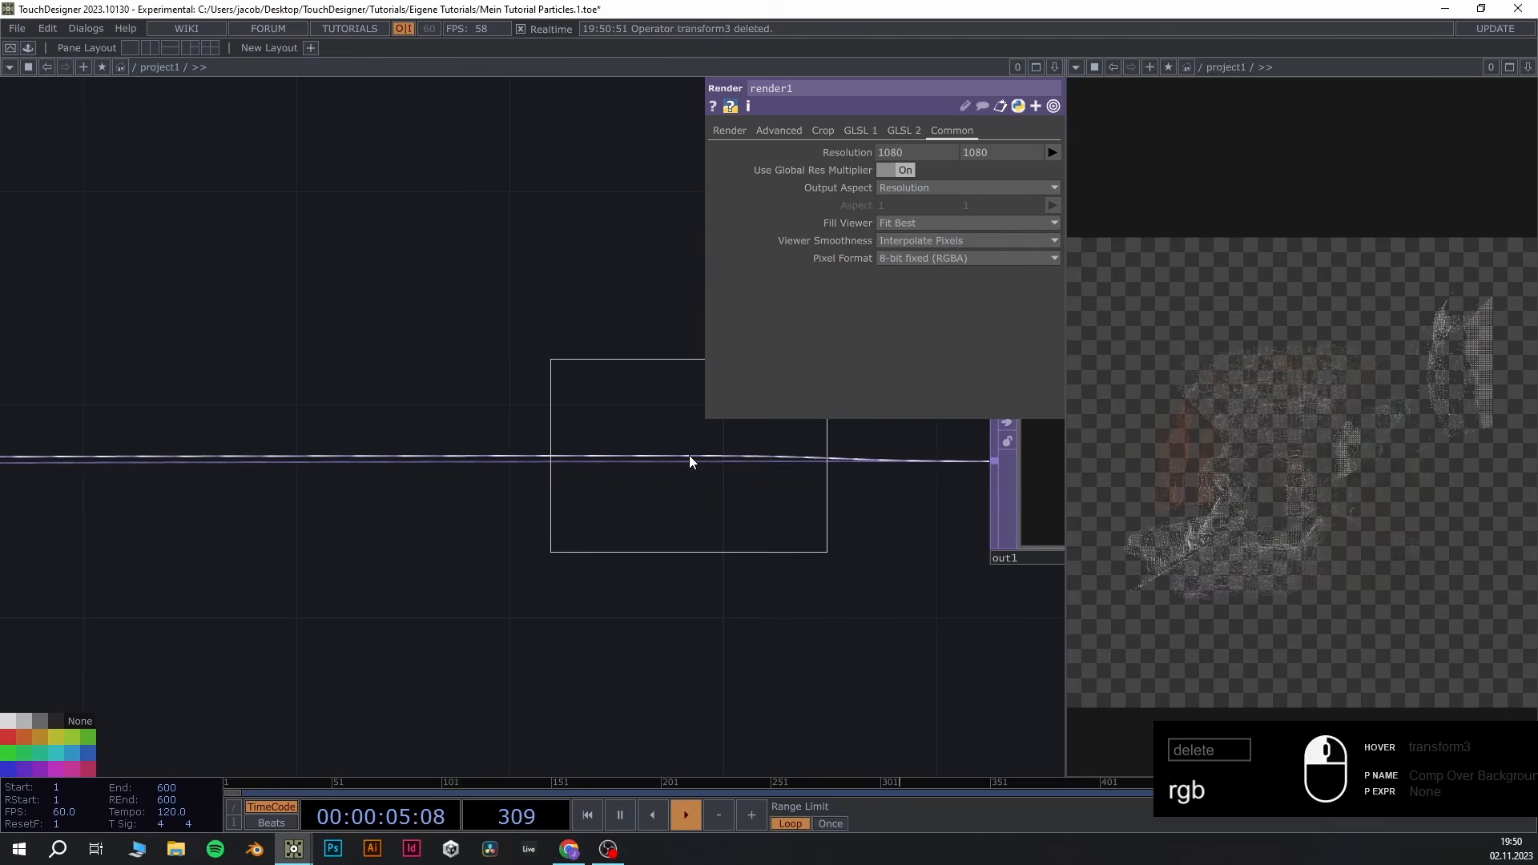
left_click(686, 472)
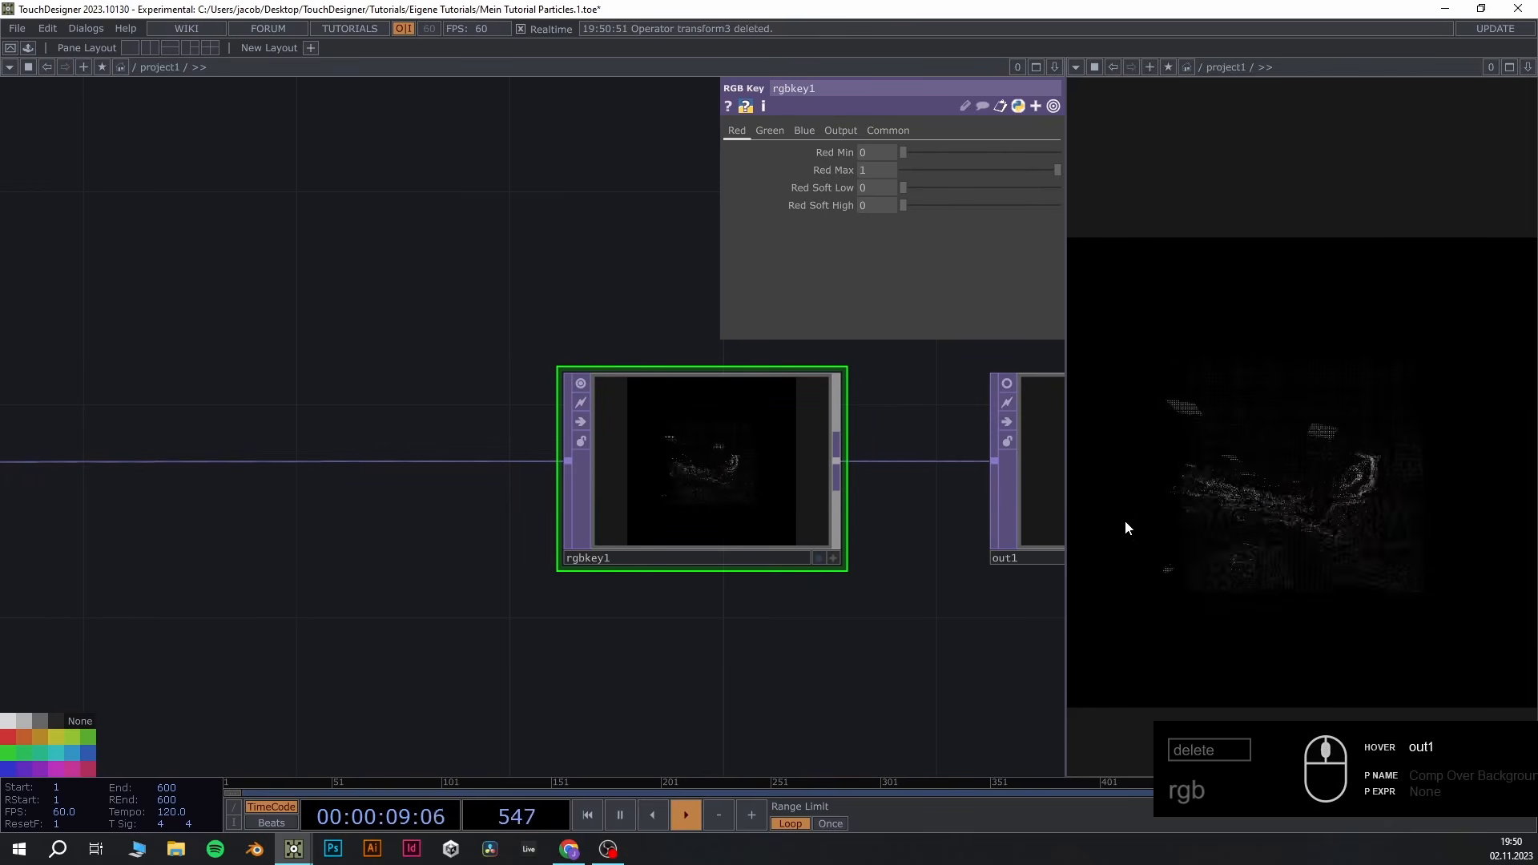
Enlarge the output viewer pane and review the network from the render setup down to the pos and color nodes
scroll(944, 577, "down", 7)
scroll(479, 622, "up", 4)
left_click_drag(770, 487, 820, 469)
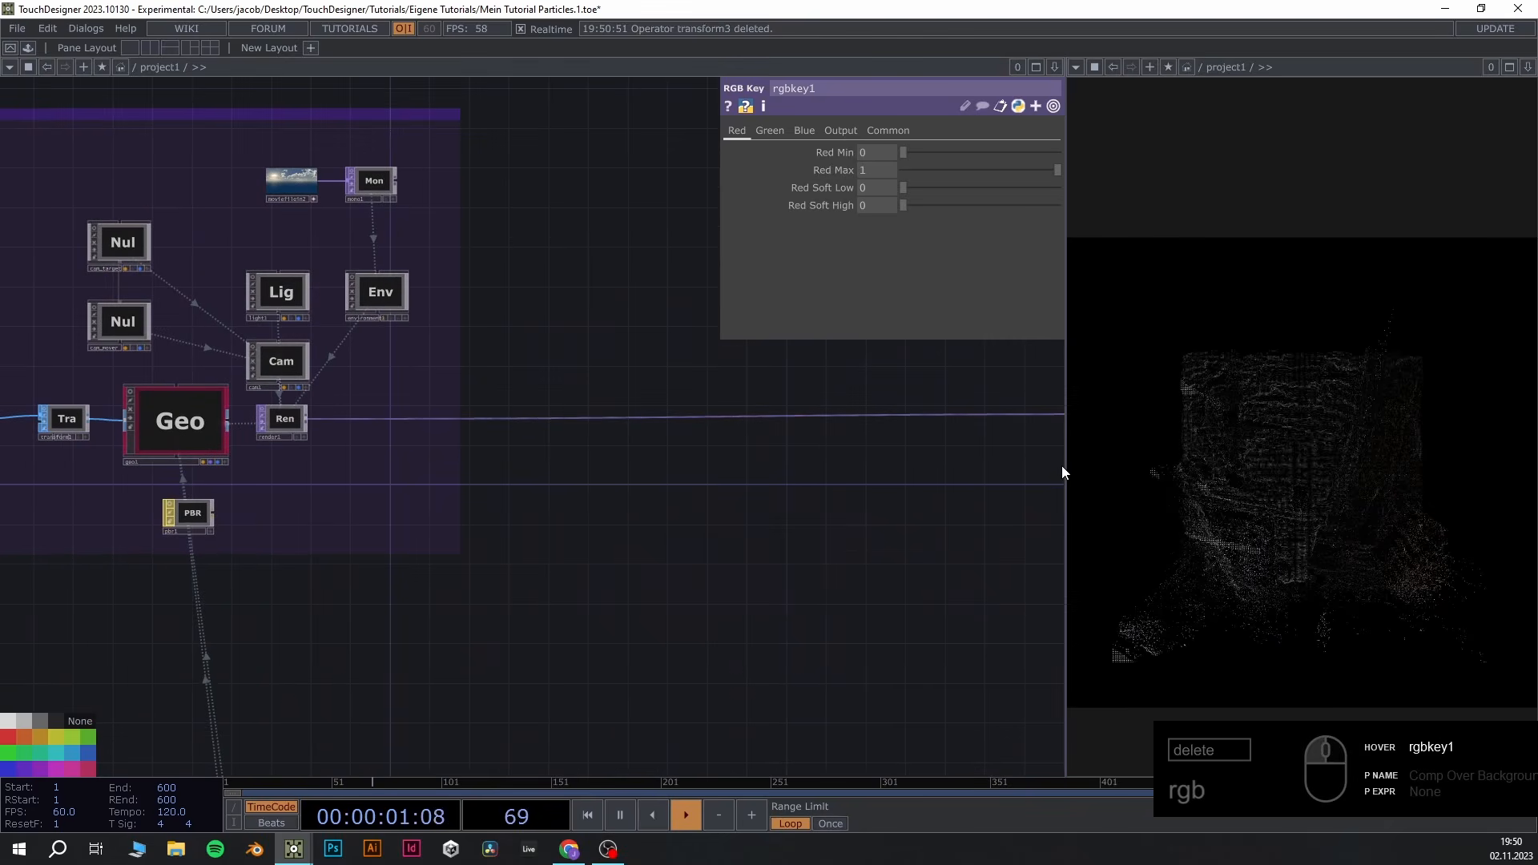
left_click_drag(1065, 464, 936, 463)
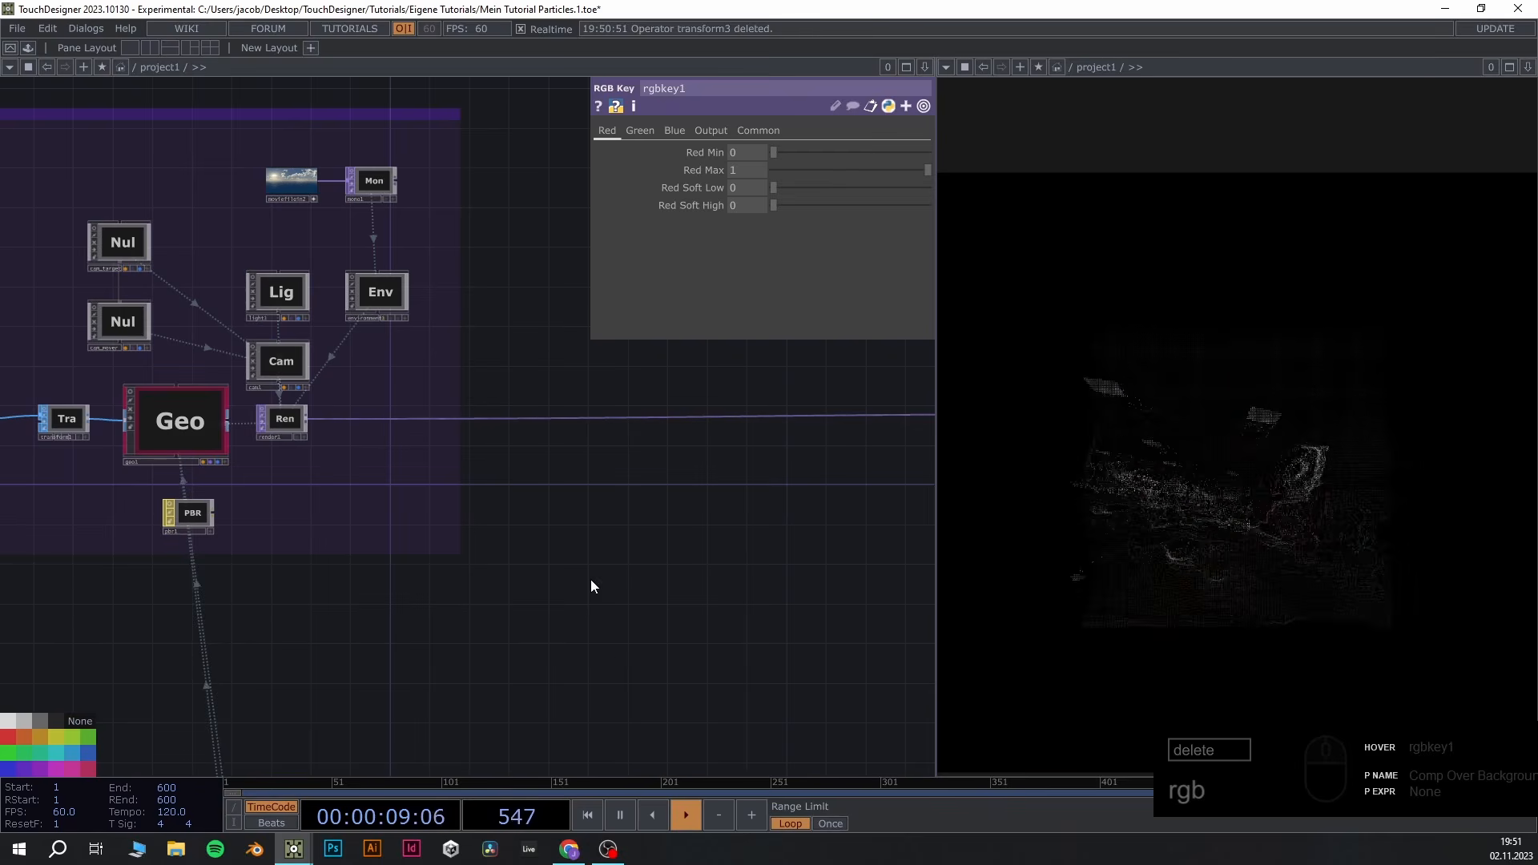
scroll(610, 649, "down", 3)
left_click_drag(613, 645, 663, 446)
scroll(552, 539, "up", 3)
left_click_drag(340, 597, 518, 470)
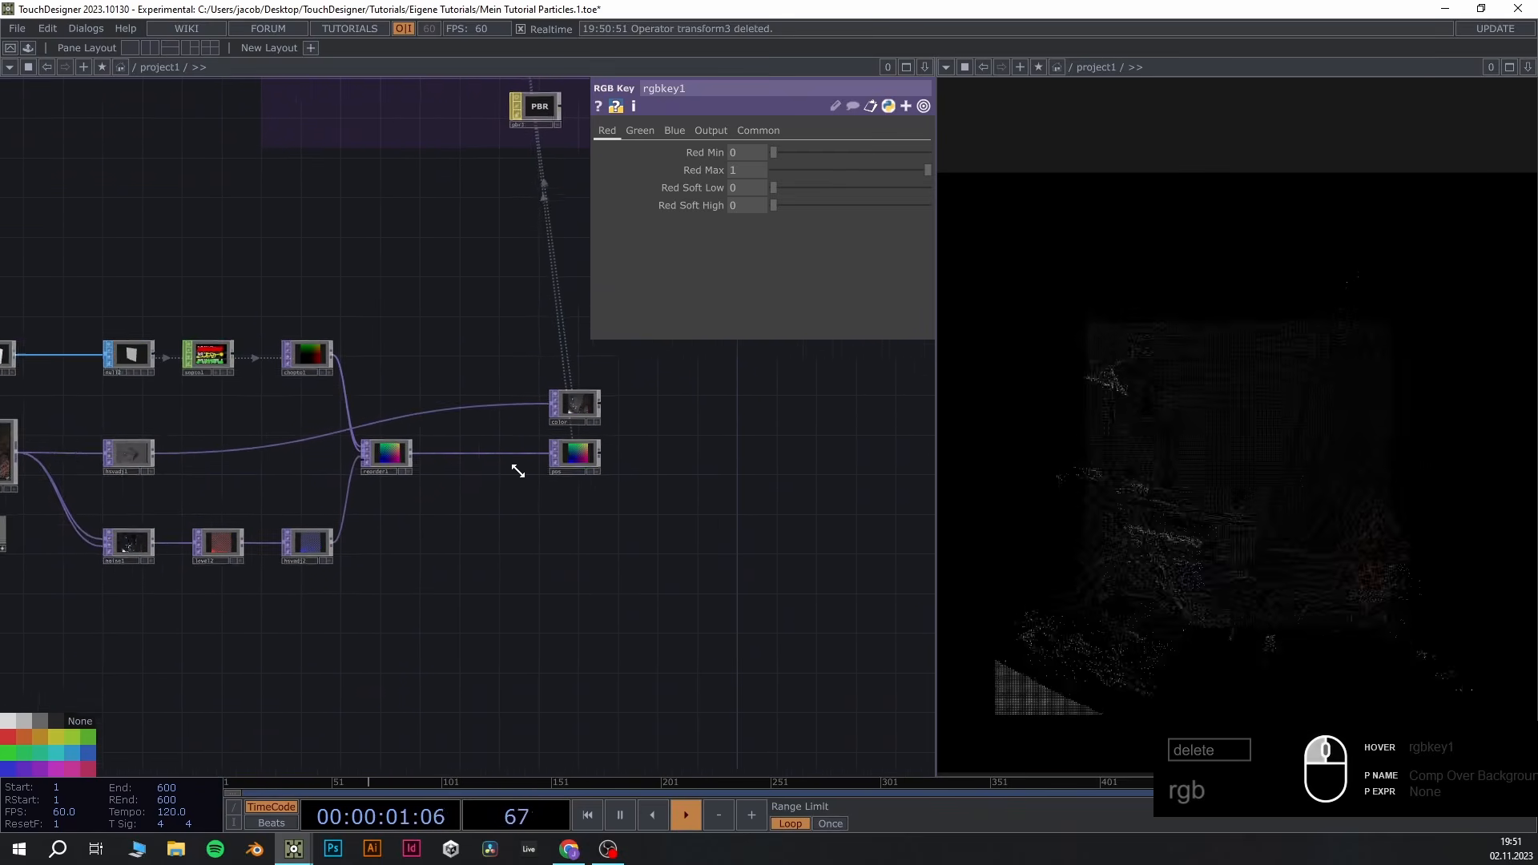
scroll(379, 529, "up", 4)
left_click_drag(382, 645, 810, 523)
scroll(713, 523, "down", 3)
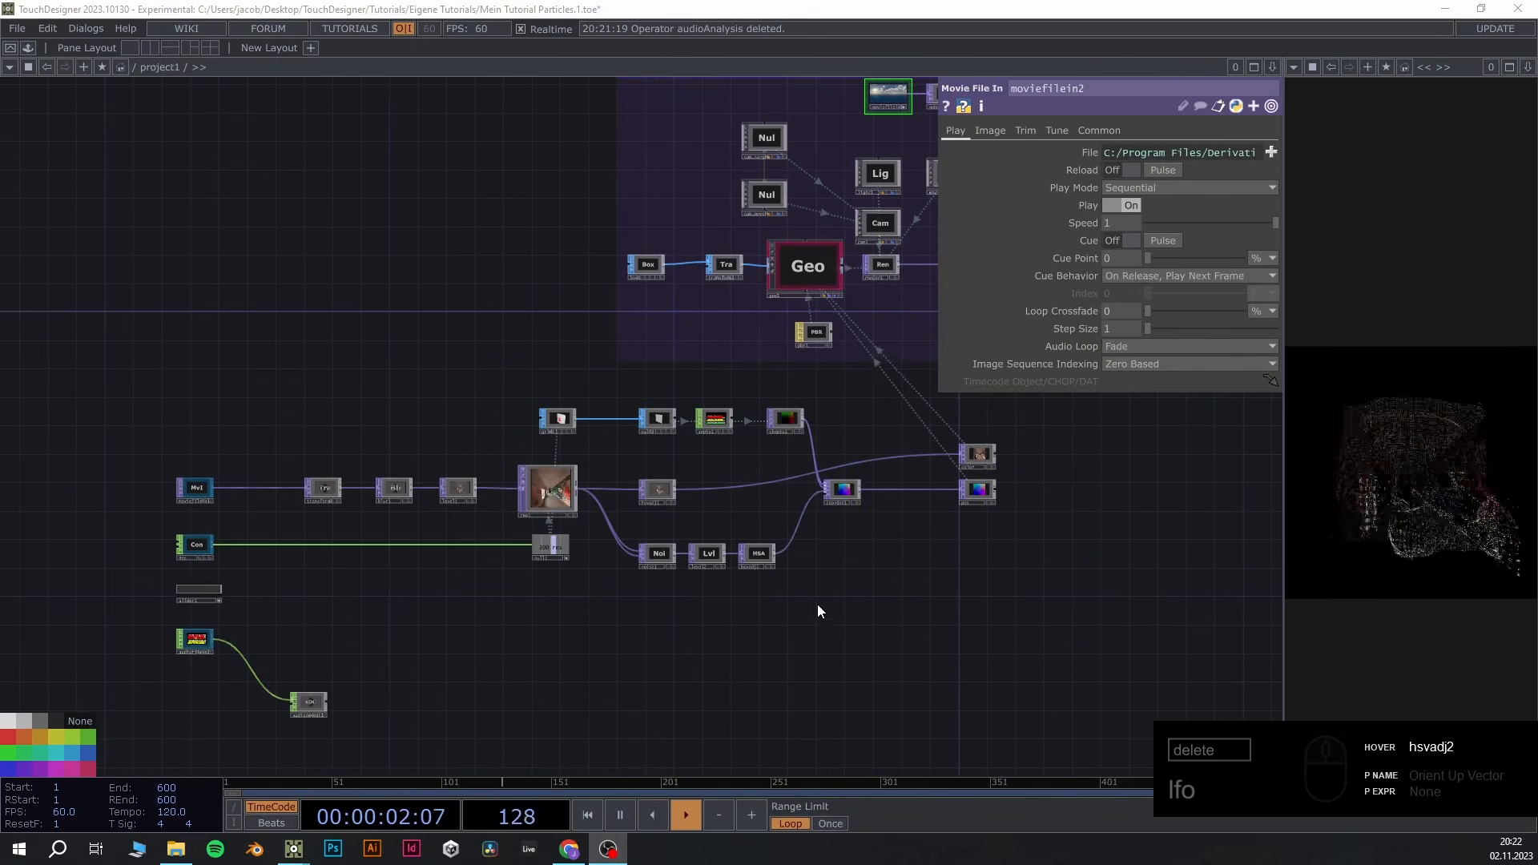
Deactivate slider1's interactive viewer and bypass the audiodevout1 node in the audio section
scroll(529, 644, "up", 3)
left_click_drag(69, 646, 570, 484)
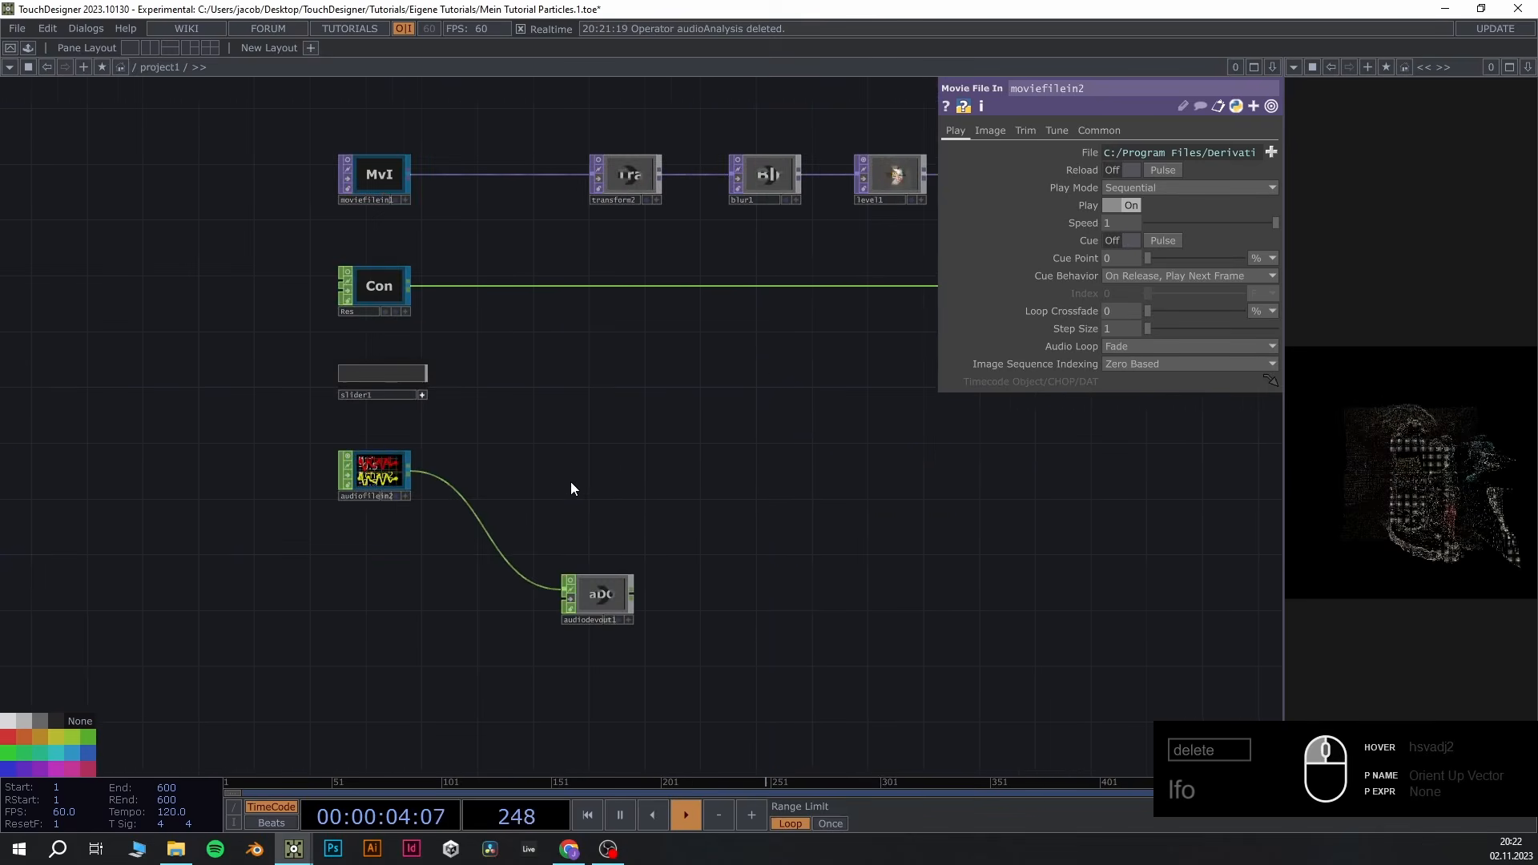
scroll(371, 496, "up", 3)
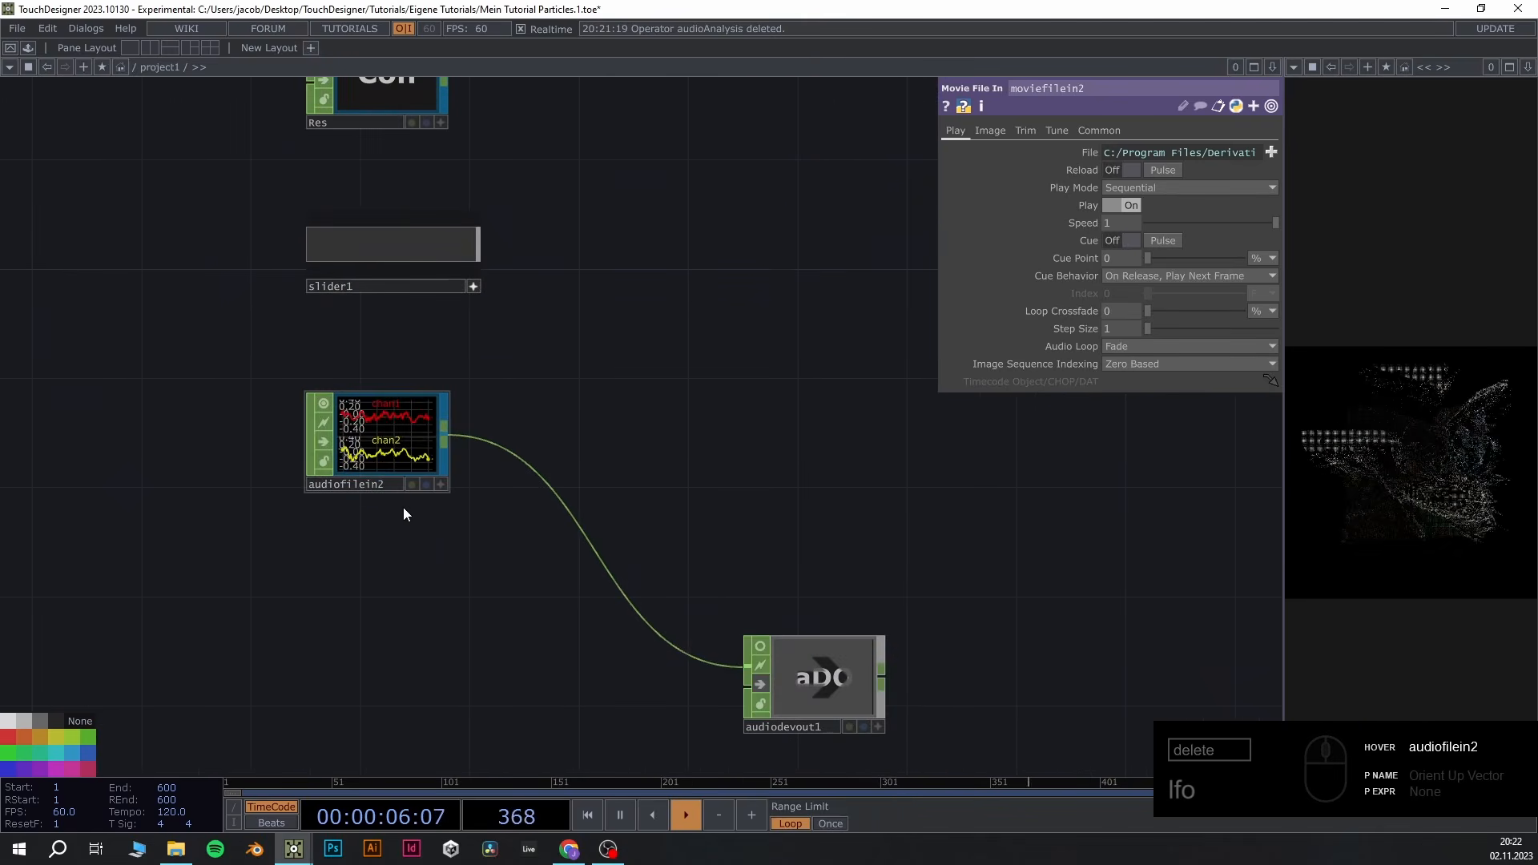
left_click_drag(458, 591, 372, 555)
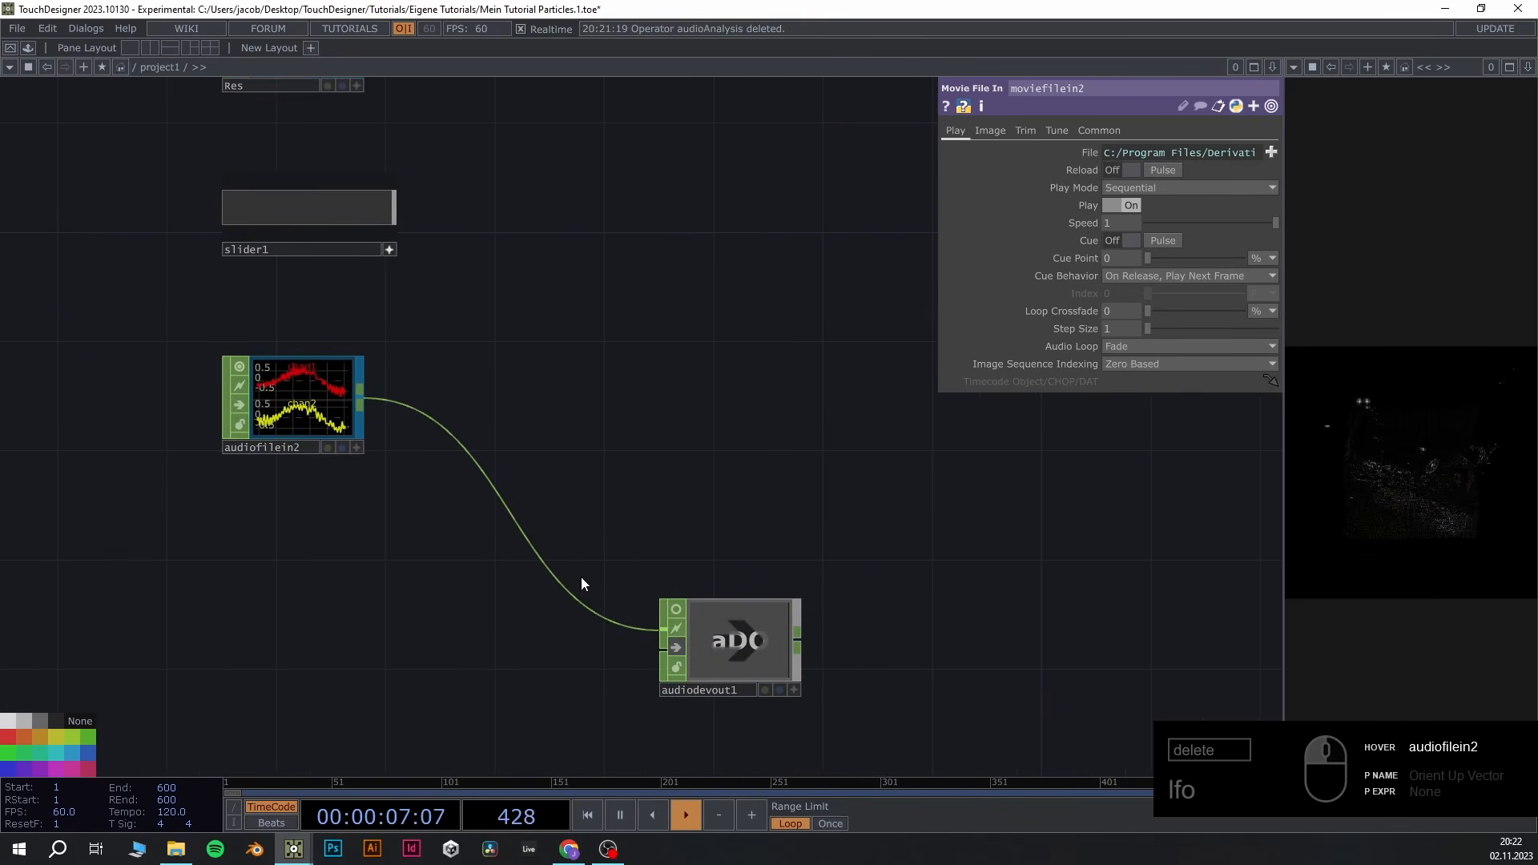
left_click(390, 249)
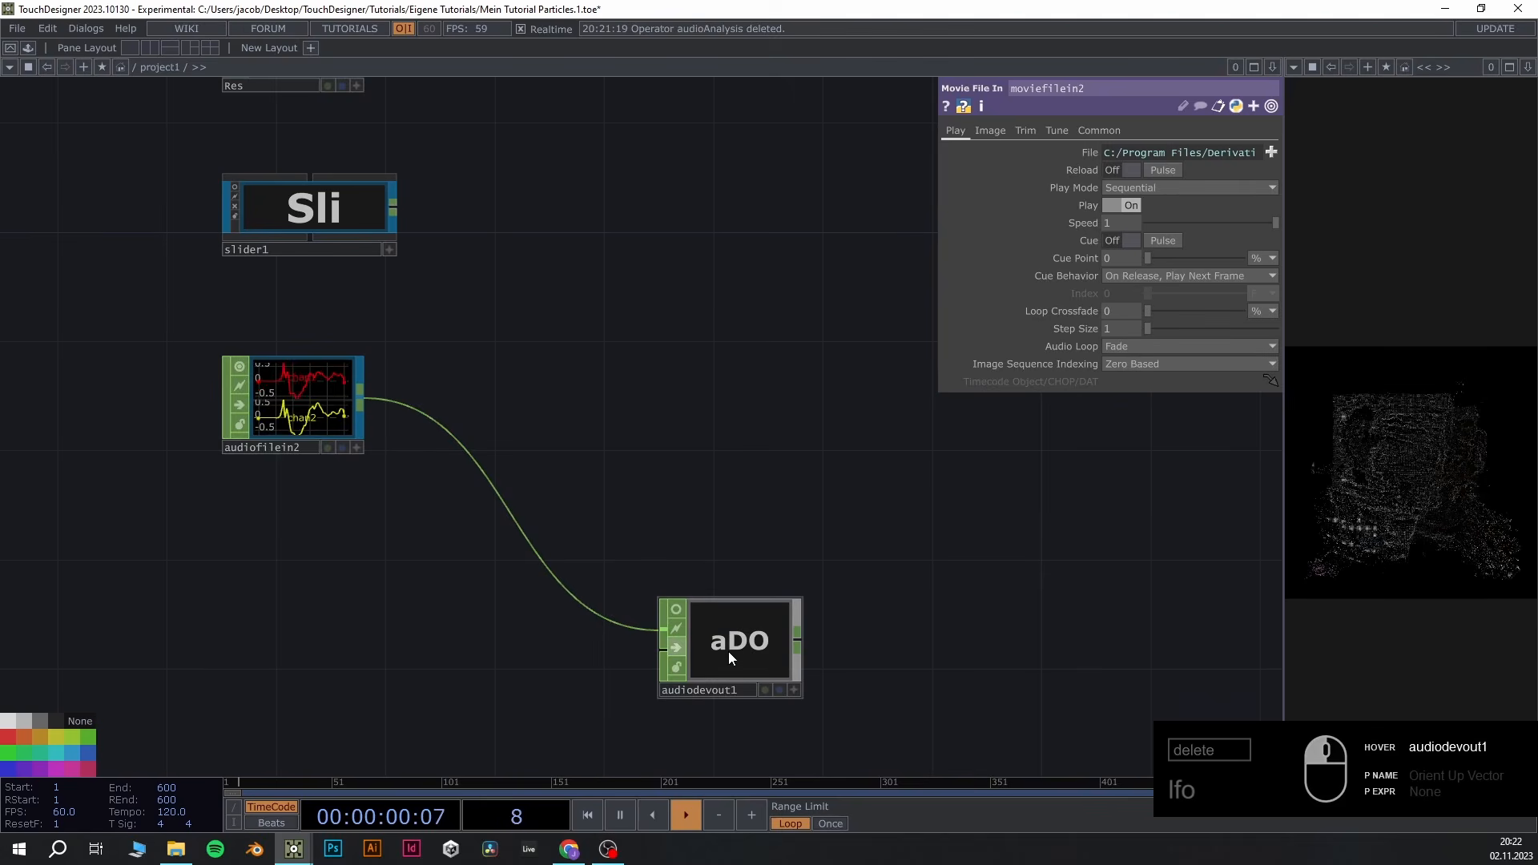
left_click(677, 646)
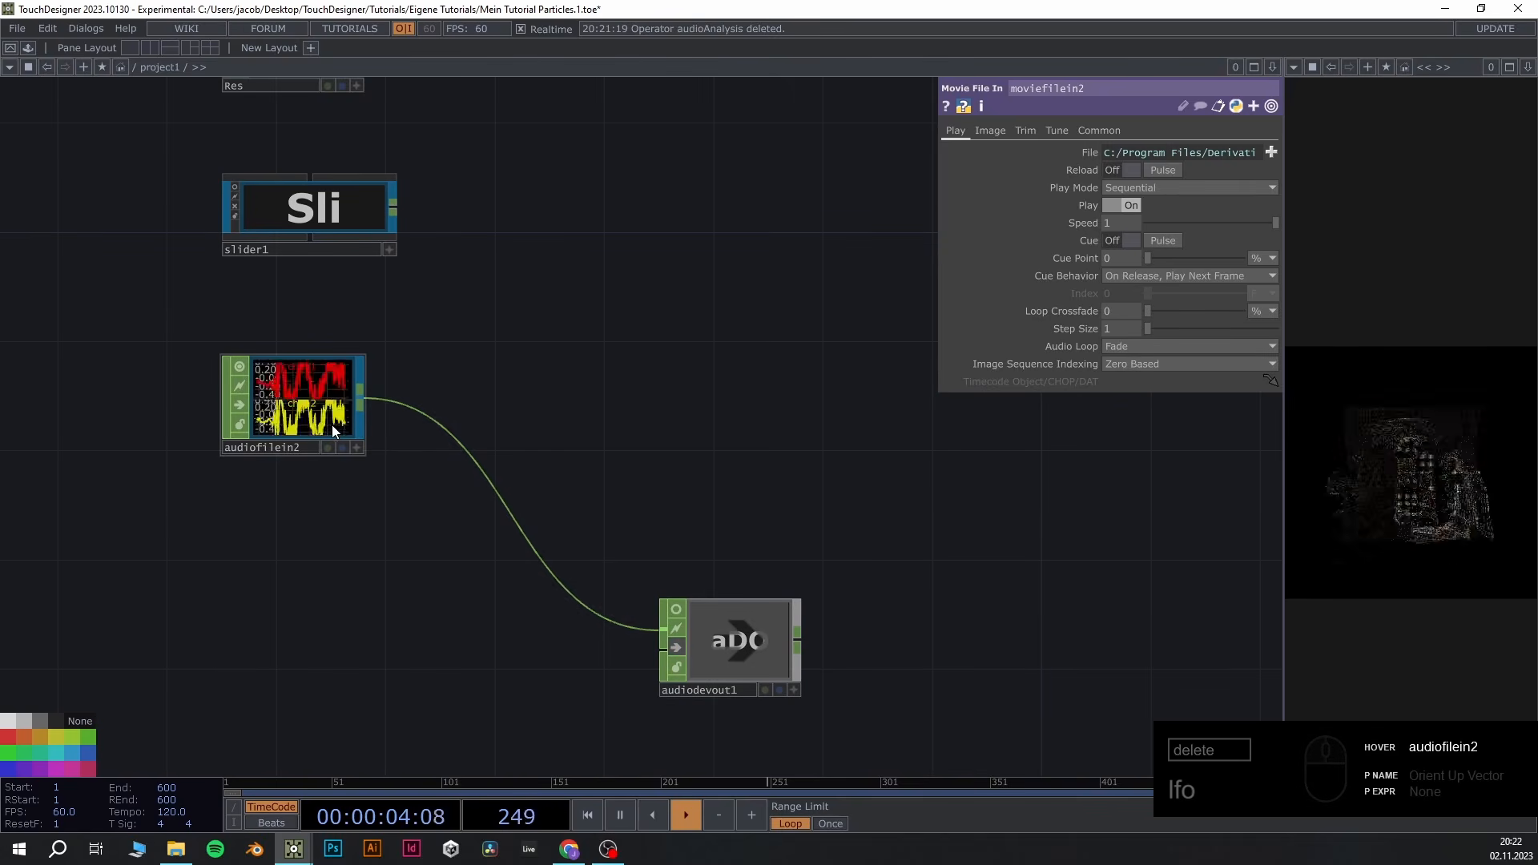
Add the audioAnalysis component from Derivative's Tools palette to the network beside audiofilein2
scroll(318, 433, "up", 1)
scroll(318, 433, "up", 2)
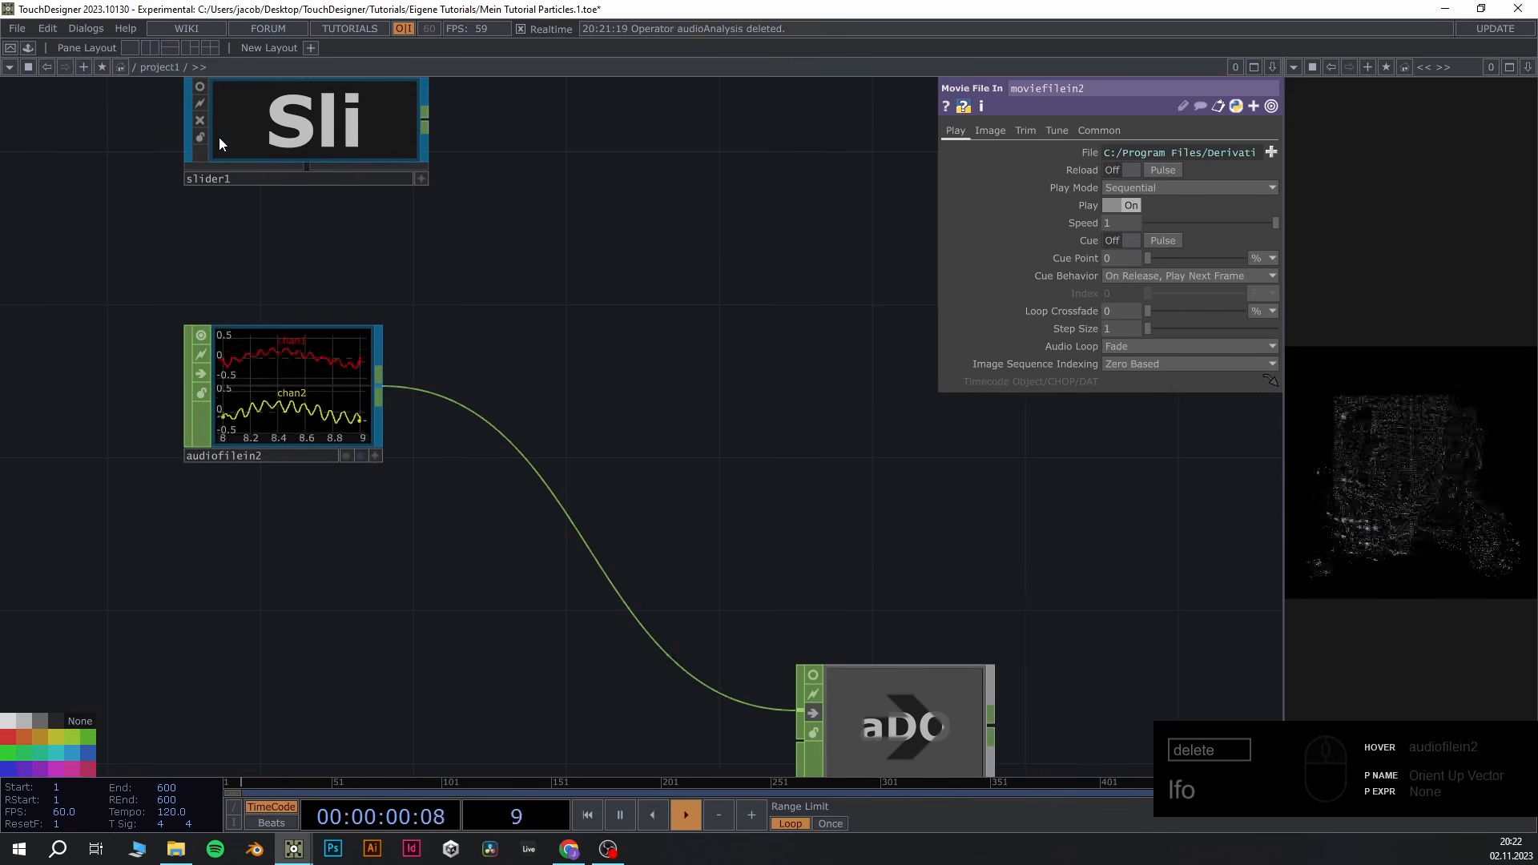
left_click(28, 48)
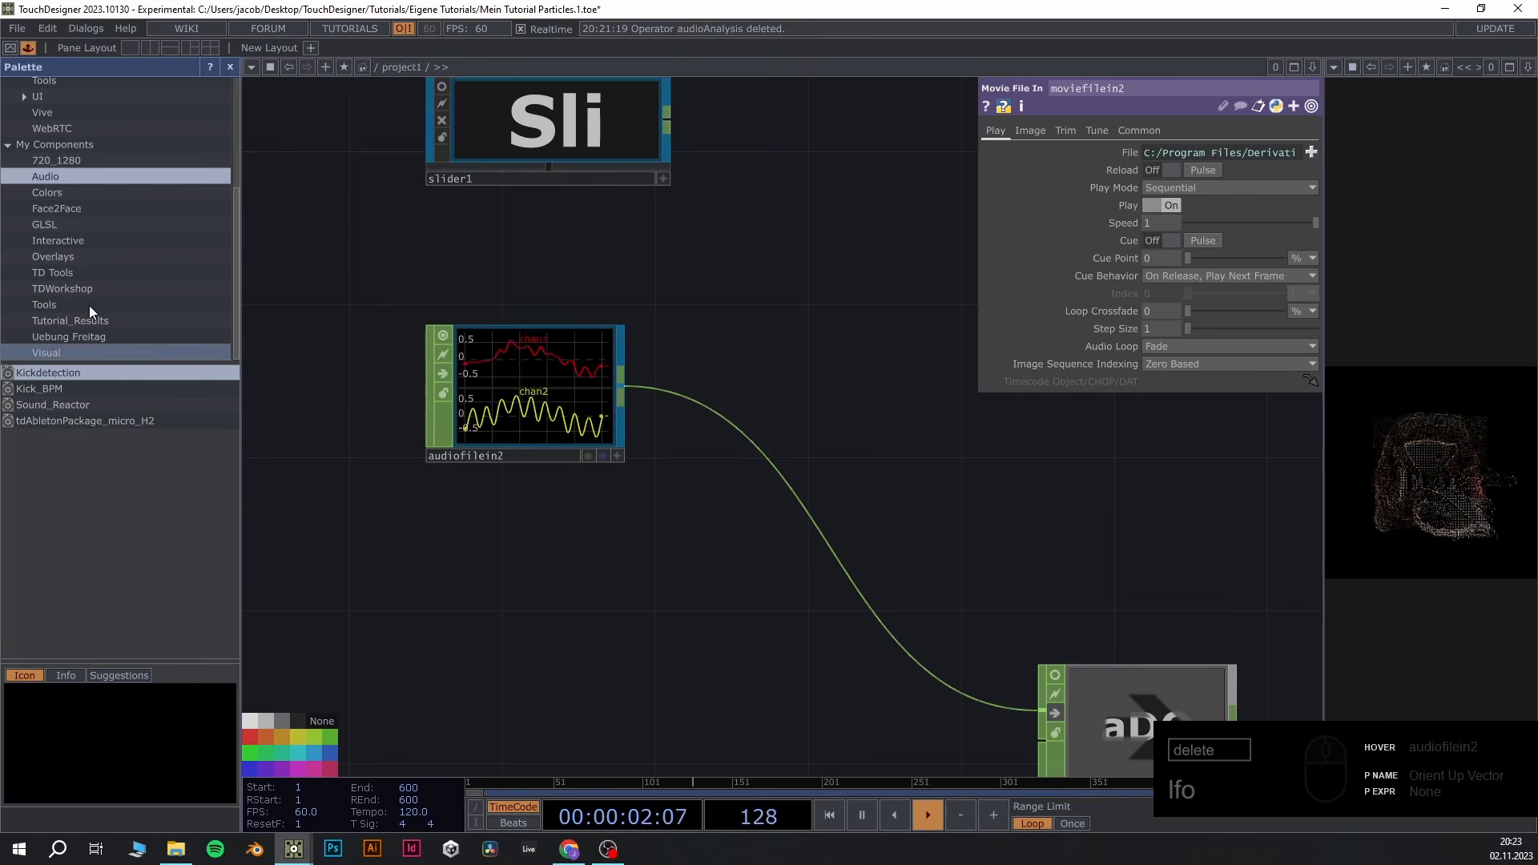
scroll(91, 255, "up", 4)
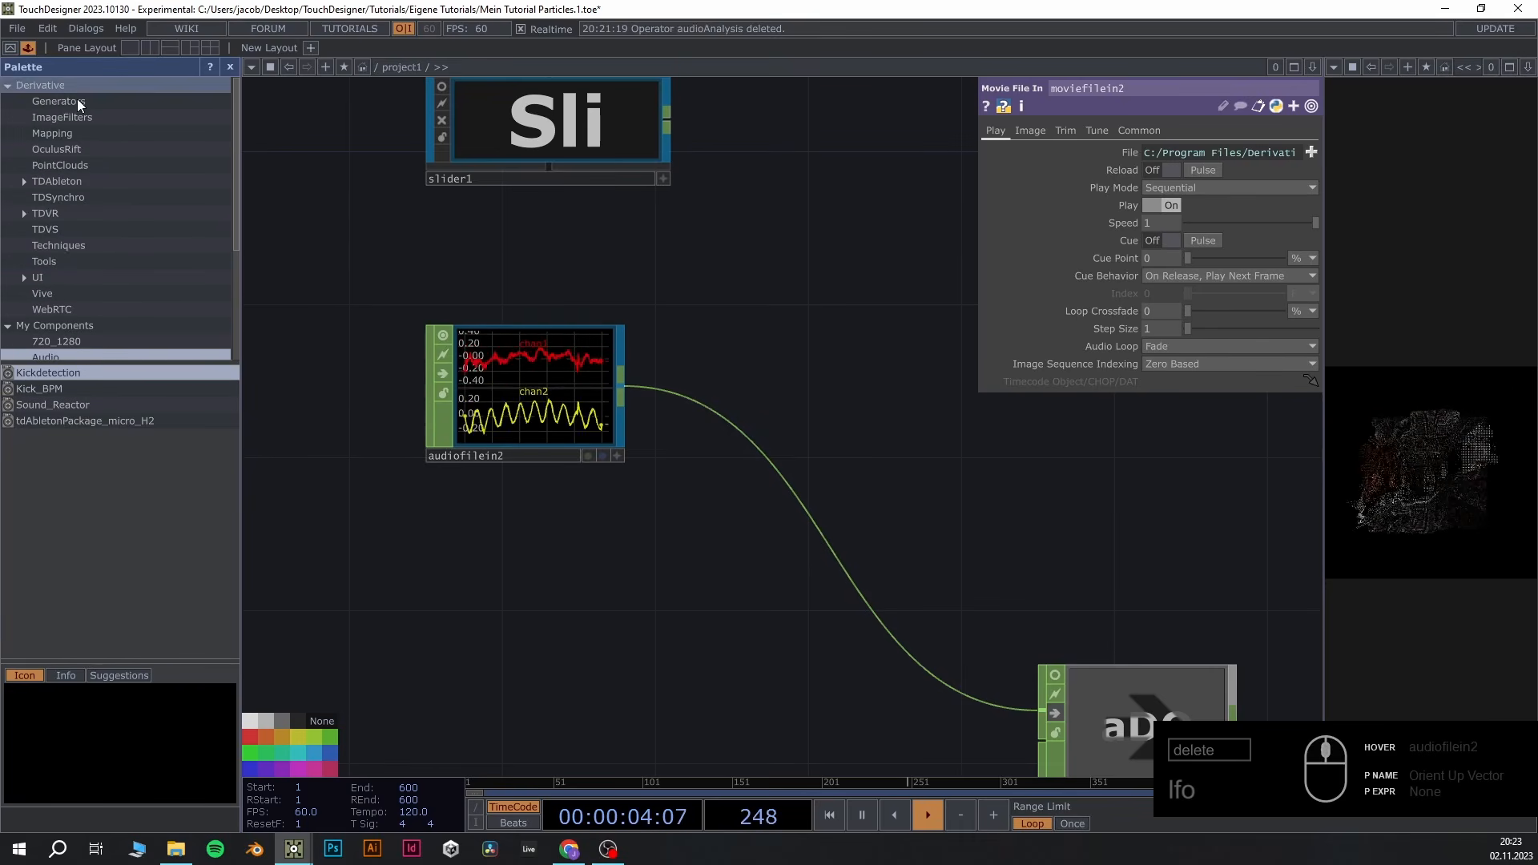
left_click(67, 261)
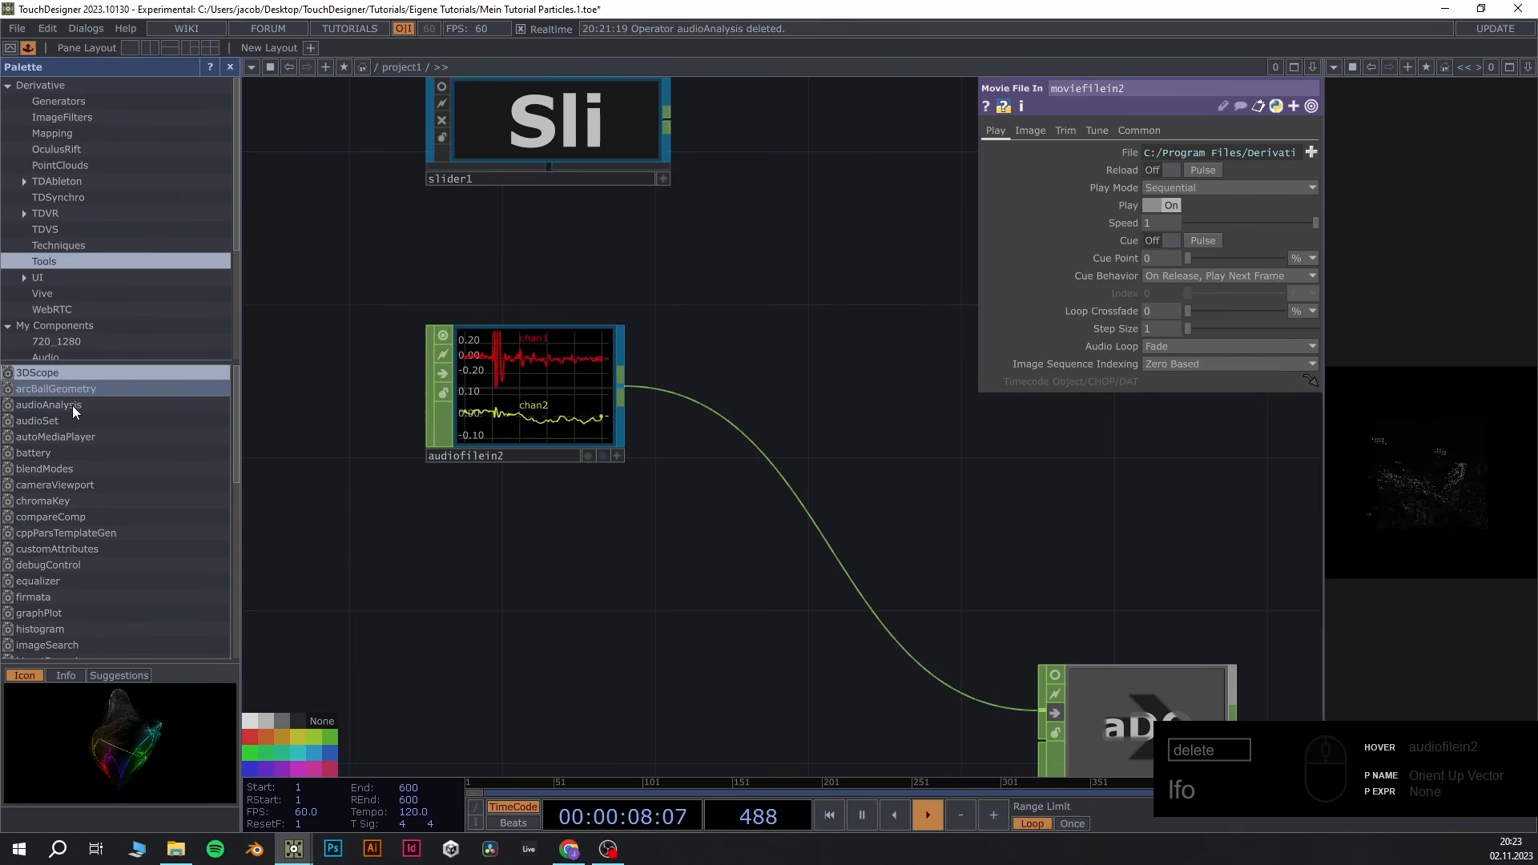
left_click_drag(55, 406, 834, 401)
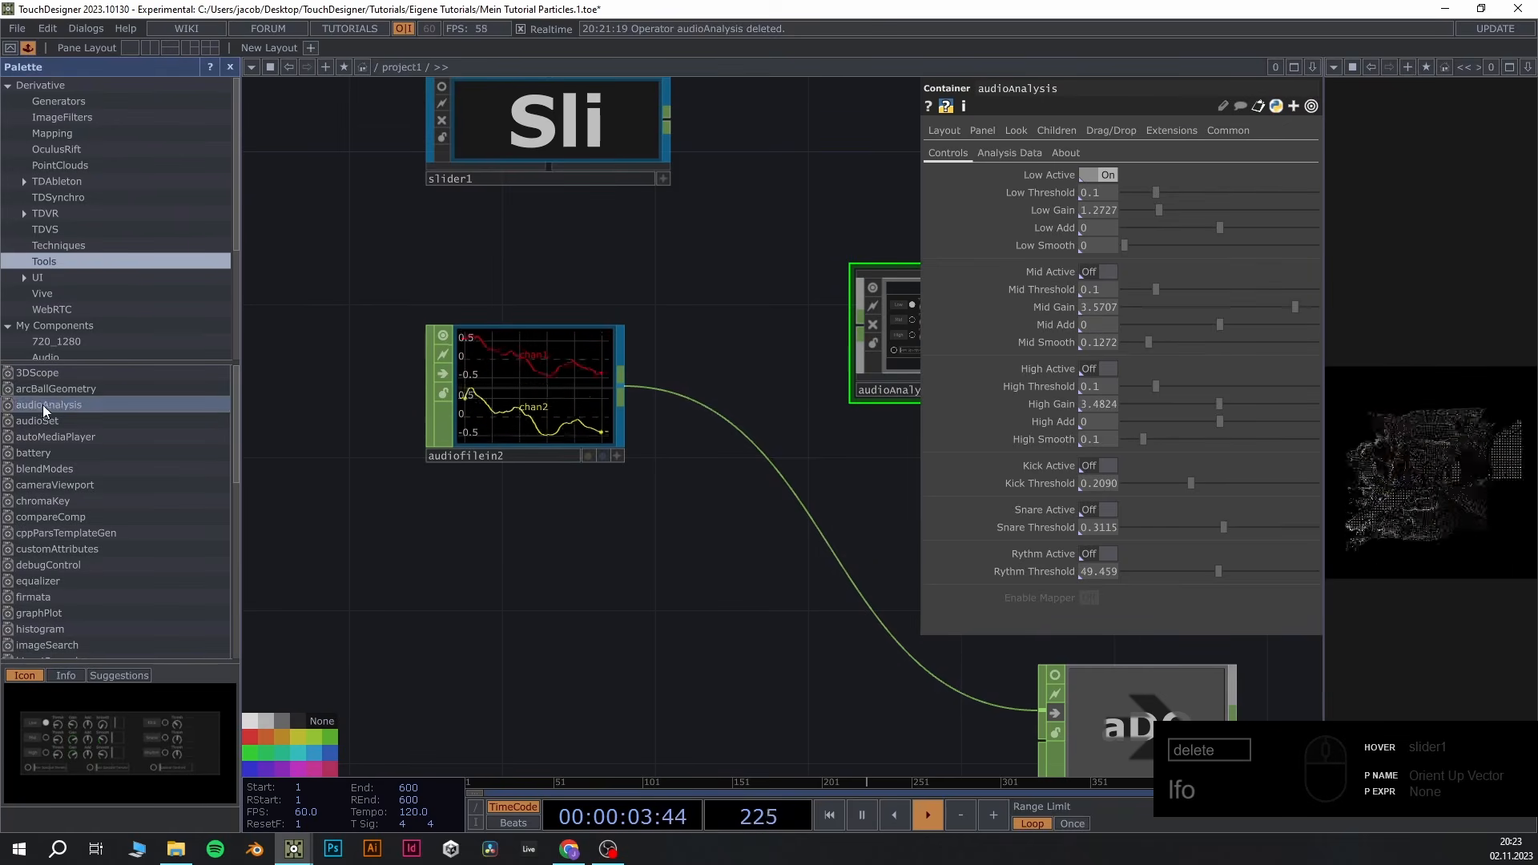
left_click(28, 48)
scroll(788, 483, "down", 1)
scroll(789, 483, "down", 1)
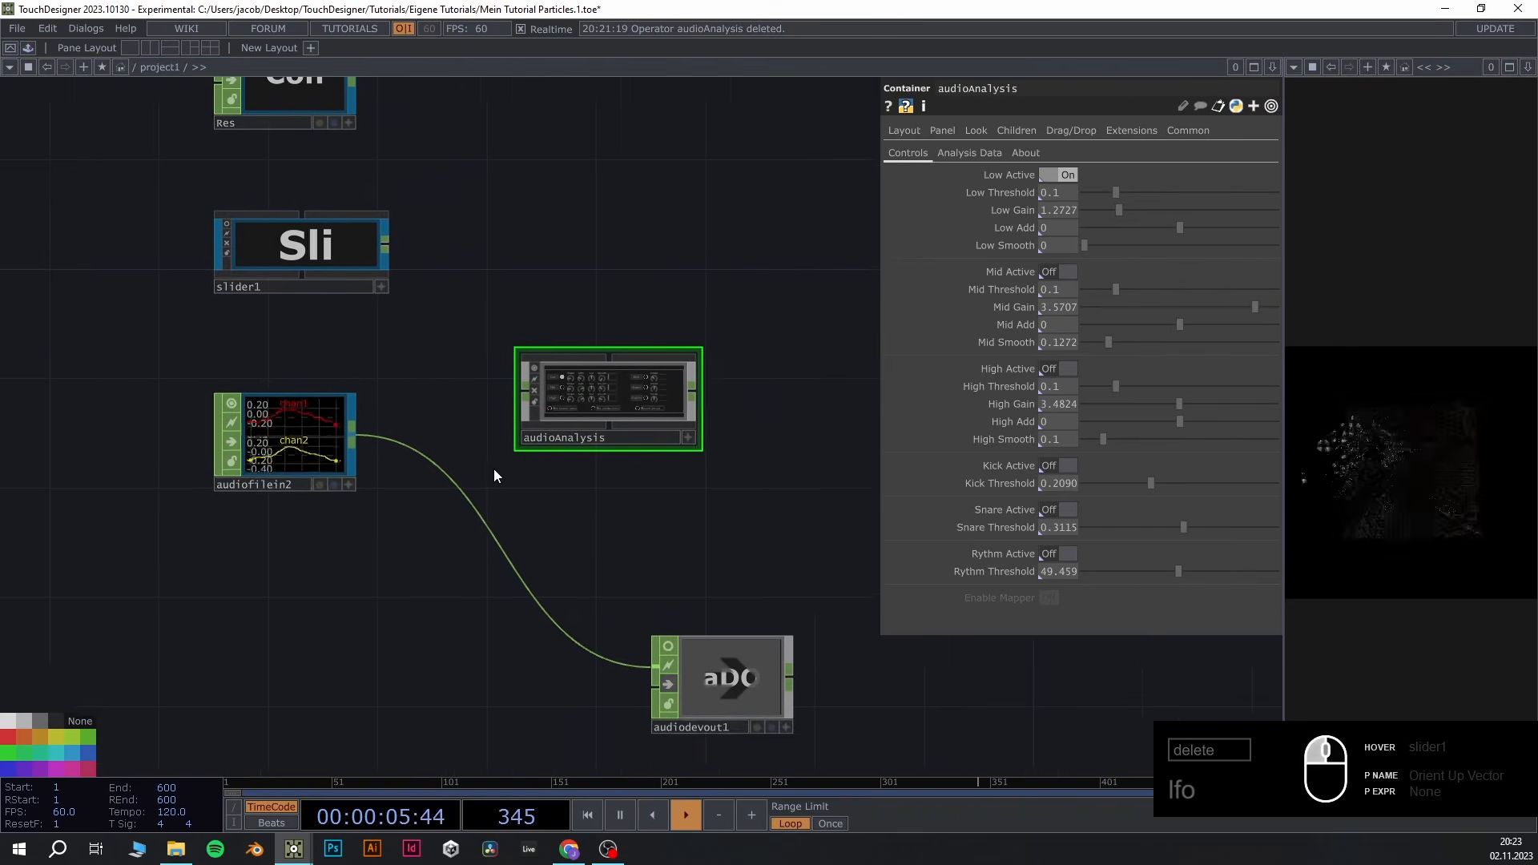
Connect audiofilein2's output to the audioAnalysis component's input and adjust the component's position in the network
left_click(311, 441)
left_click(482, 398)
scroll(567, 401, "up", 3)
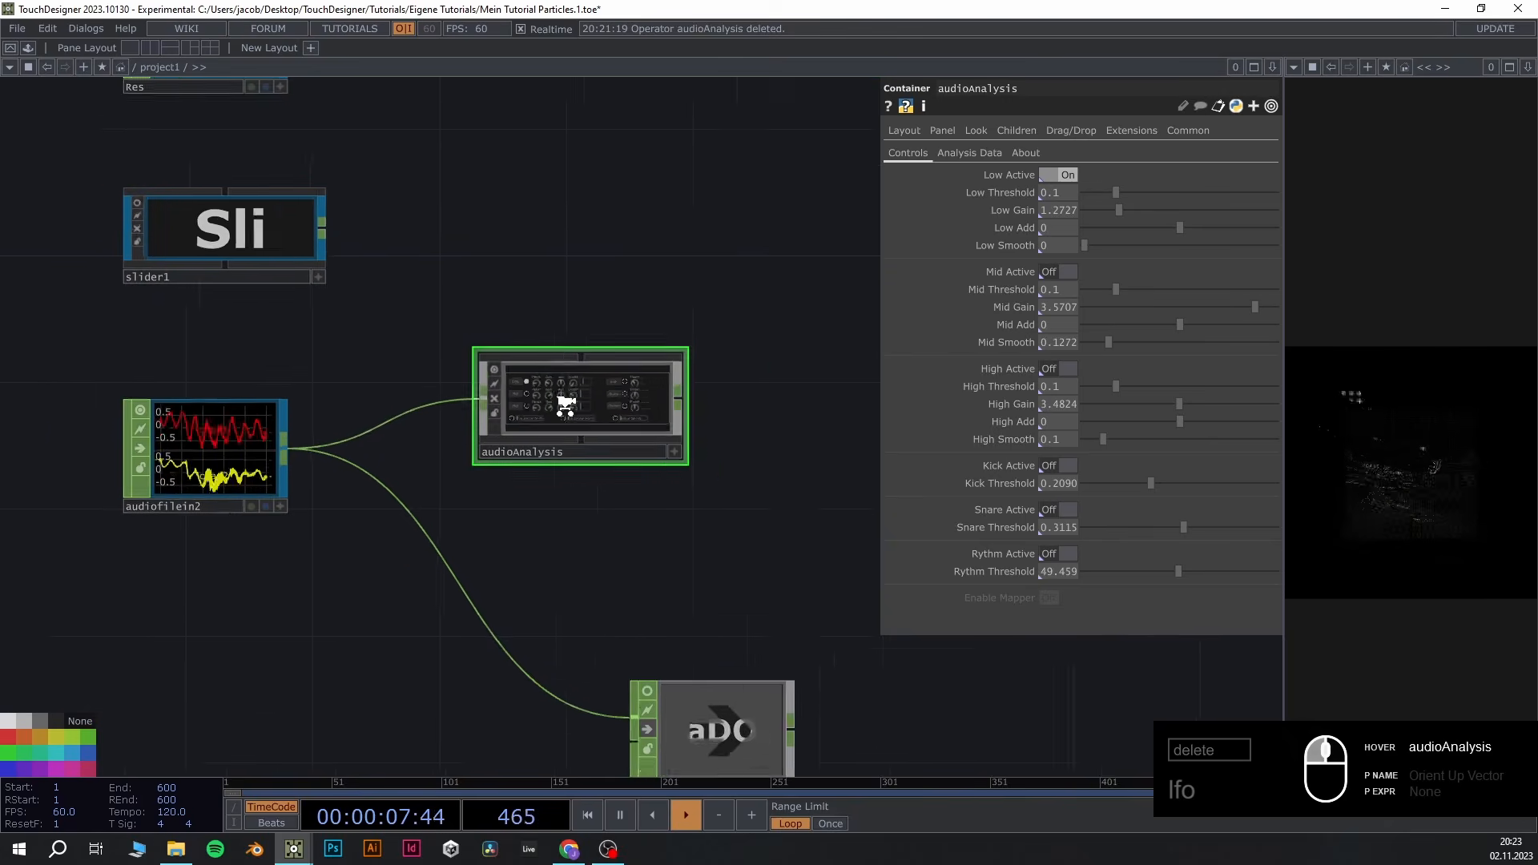
left_click_drag(567, 388, 708, 450)
Place the audiodevout1 node directly beneath audioAnalysis, lined up with its edge
left_click_drag(762, 636, 612, 592)
scroll(617, 482, "up", 3)
left_click_drag(592, 341, 601, 415)
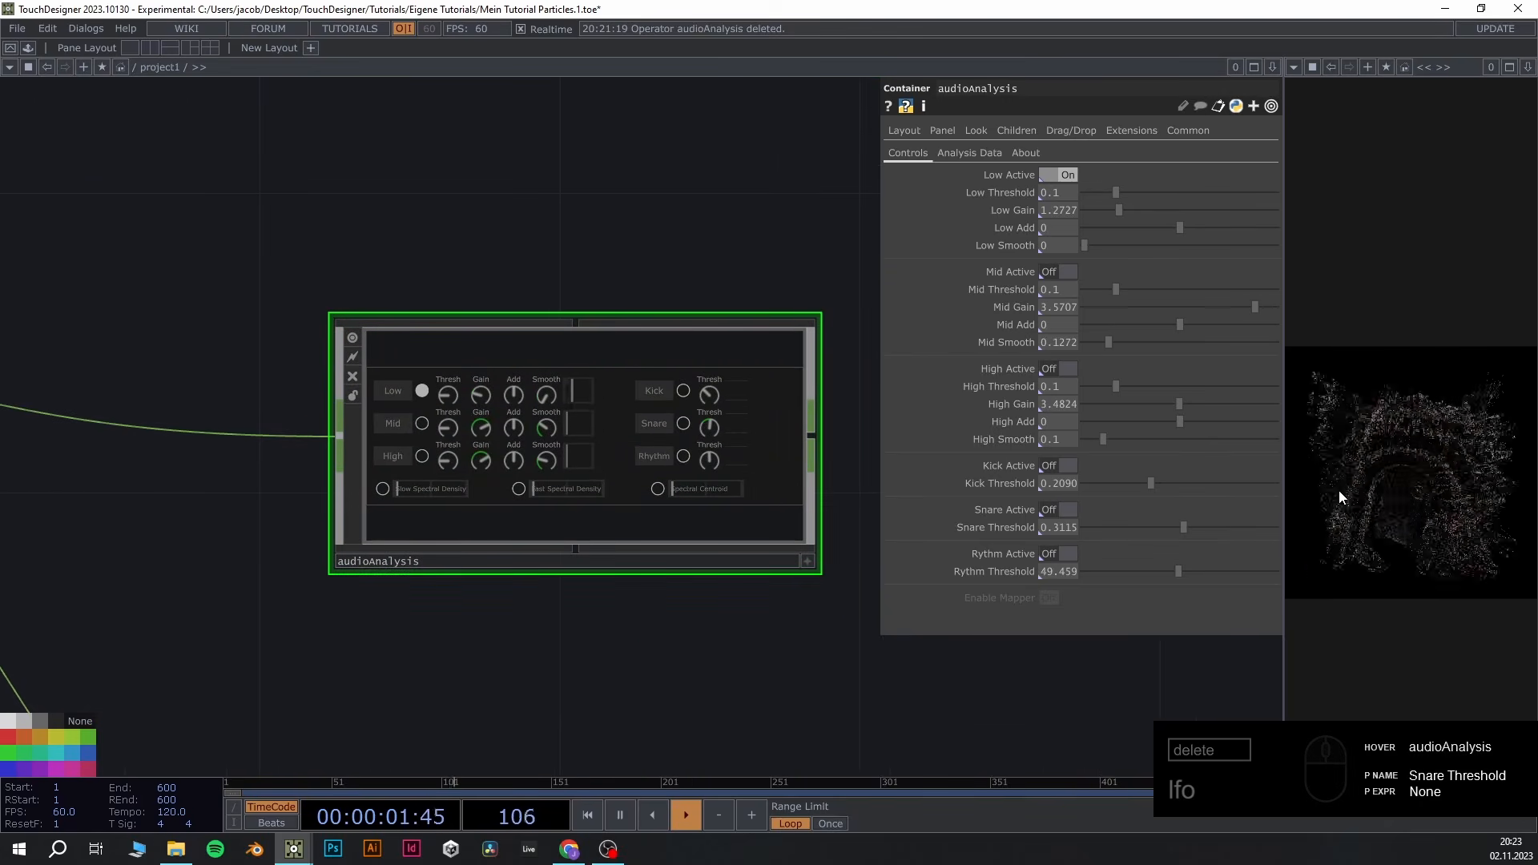
scroll(540, 398, "up", 2)
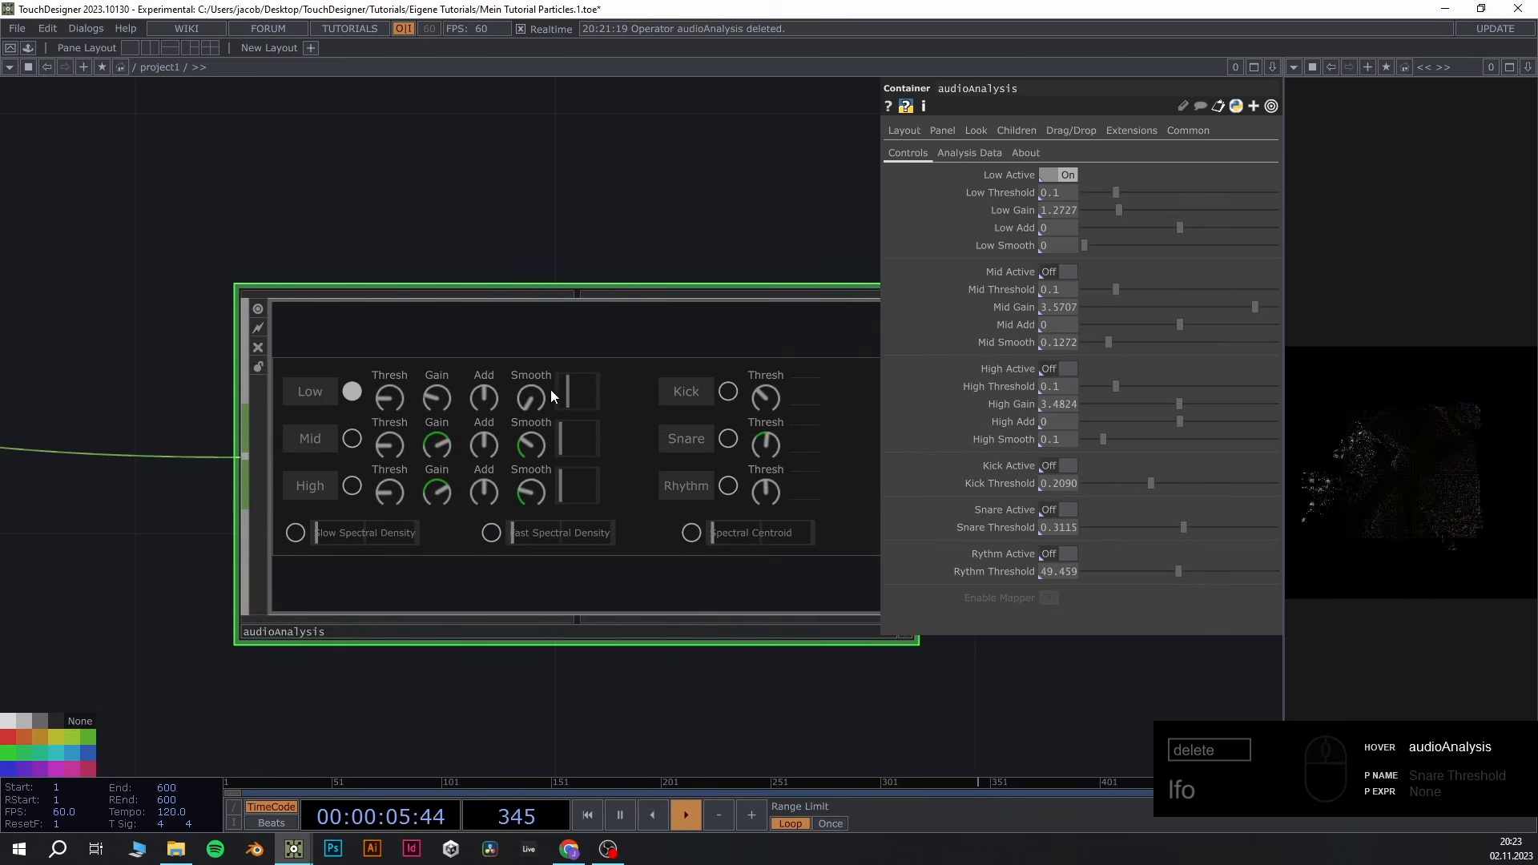
scroll(553, 388, "down", 3)
left_click_drag(782, 702, 775, 500)
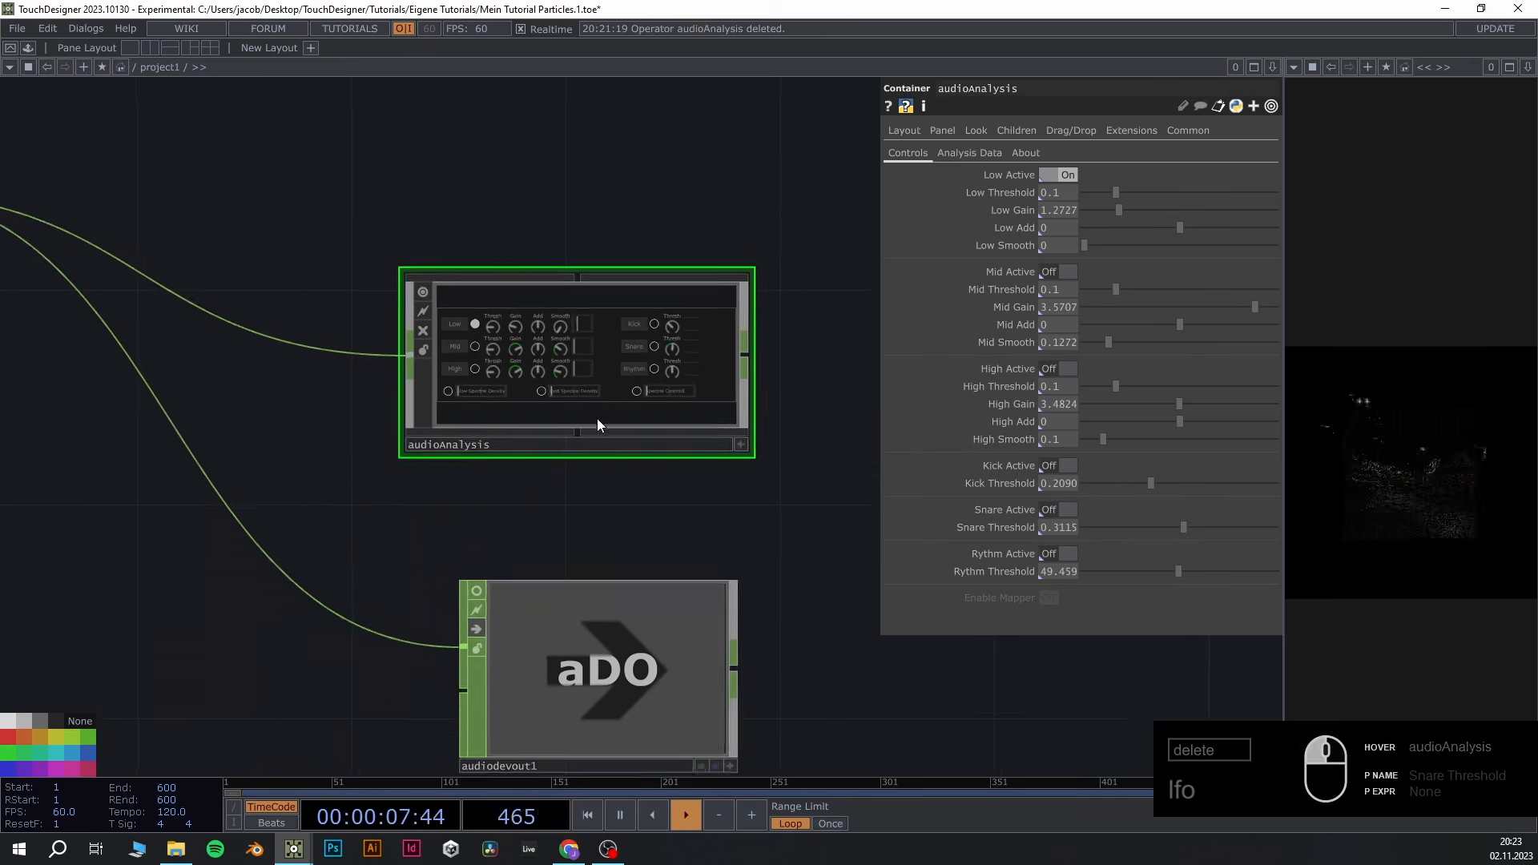
left_click_drag(581, 591, 522, 484)
scroll(430, 539, "up", 2)
Unbypass audiodevout1 briefly to listen to the track and bypass it again
left_click(405, 446)
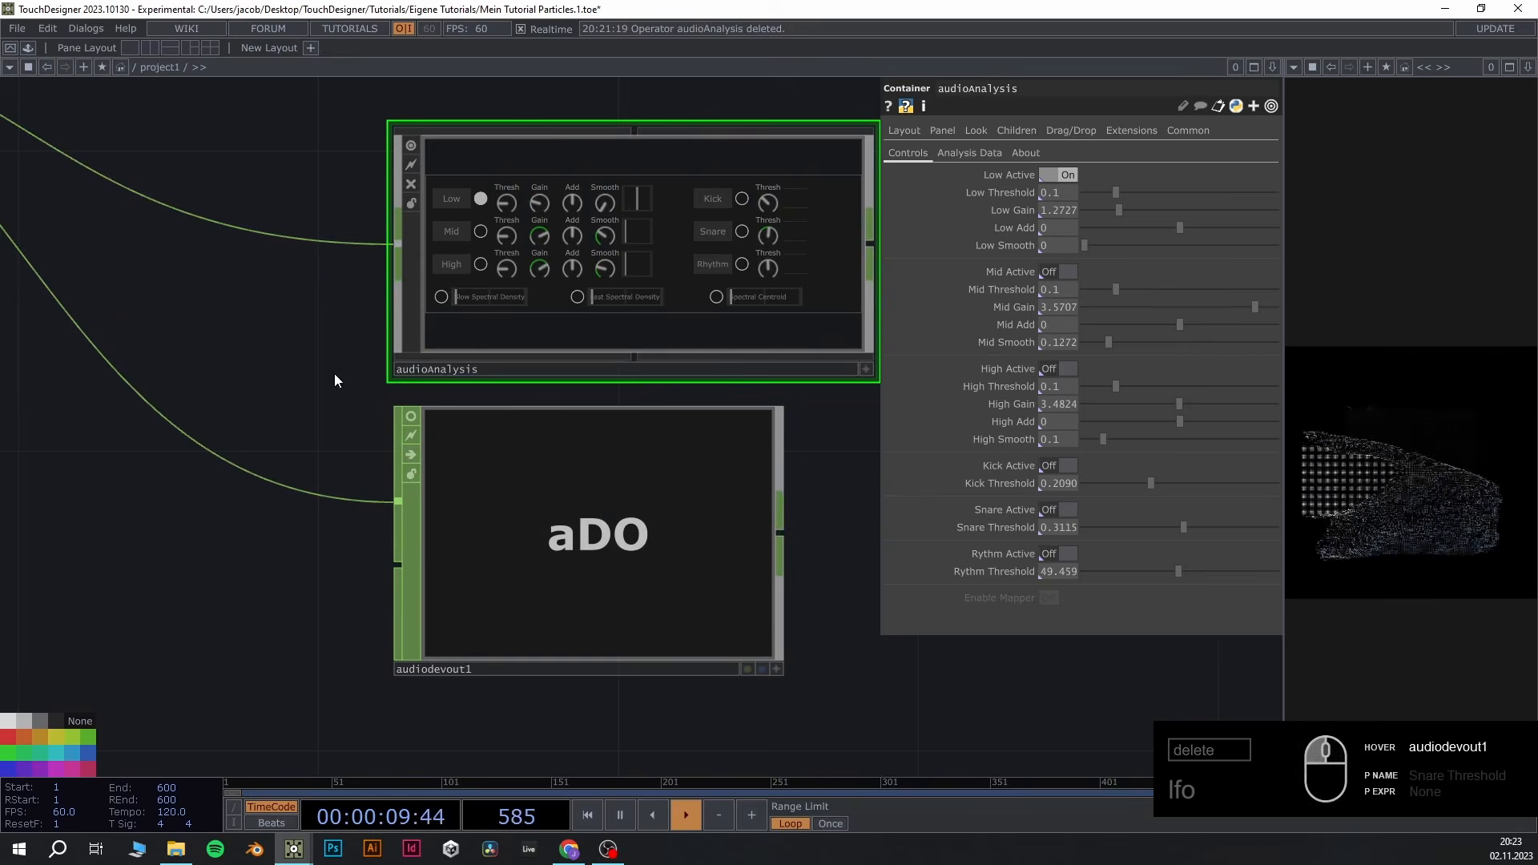
left_click_drag(334, 375, 269, 424)
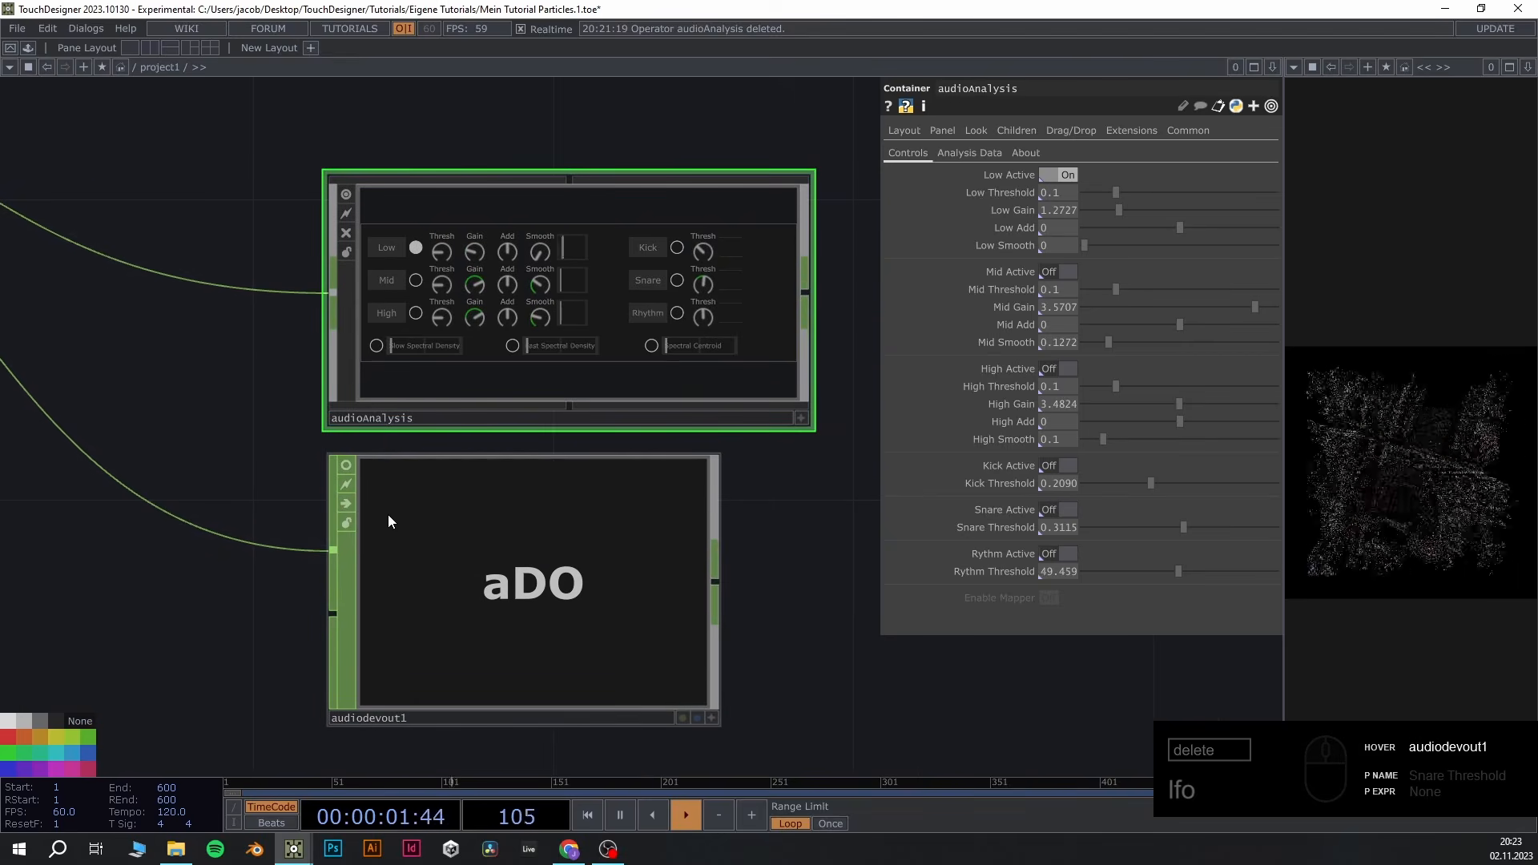
left_click(345, 502)
Activate the audioAnalysis viewer and set Low Smooth to 0.2272 and Low Gain to 2.5227
left_click_drag(457, 565, 457, 716)
scroll(608, 255, "up", 1)
scroll(608, 255, "up", 2)
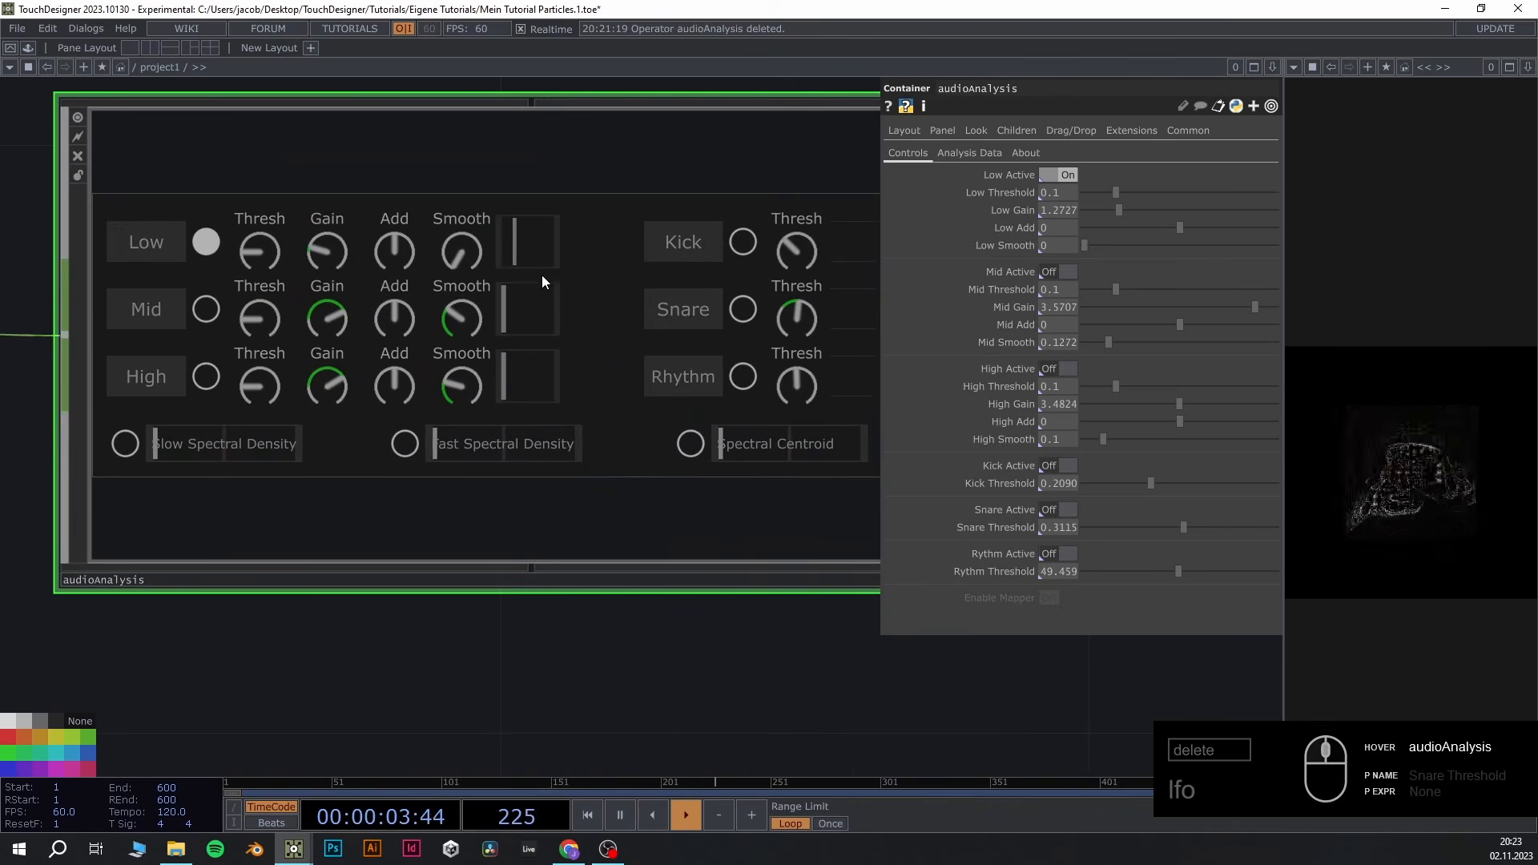
scroll(689, 529, "down", 1)
left_click_drag(674, 629, 572, 621)
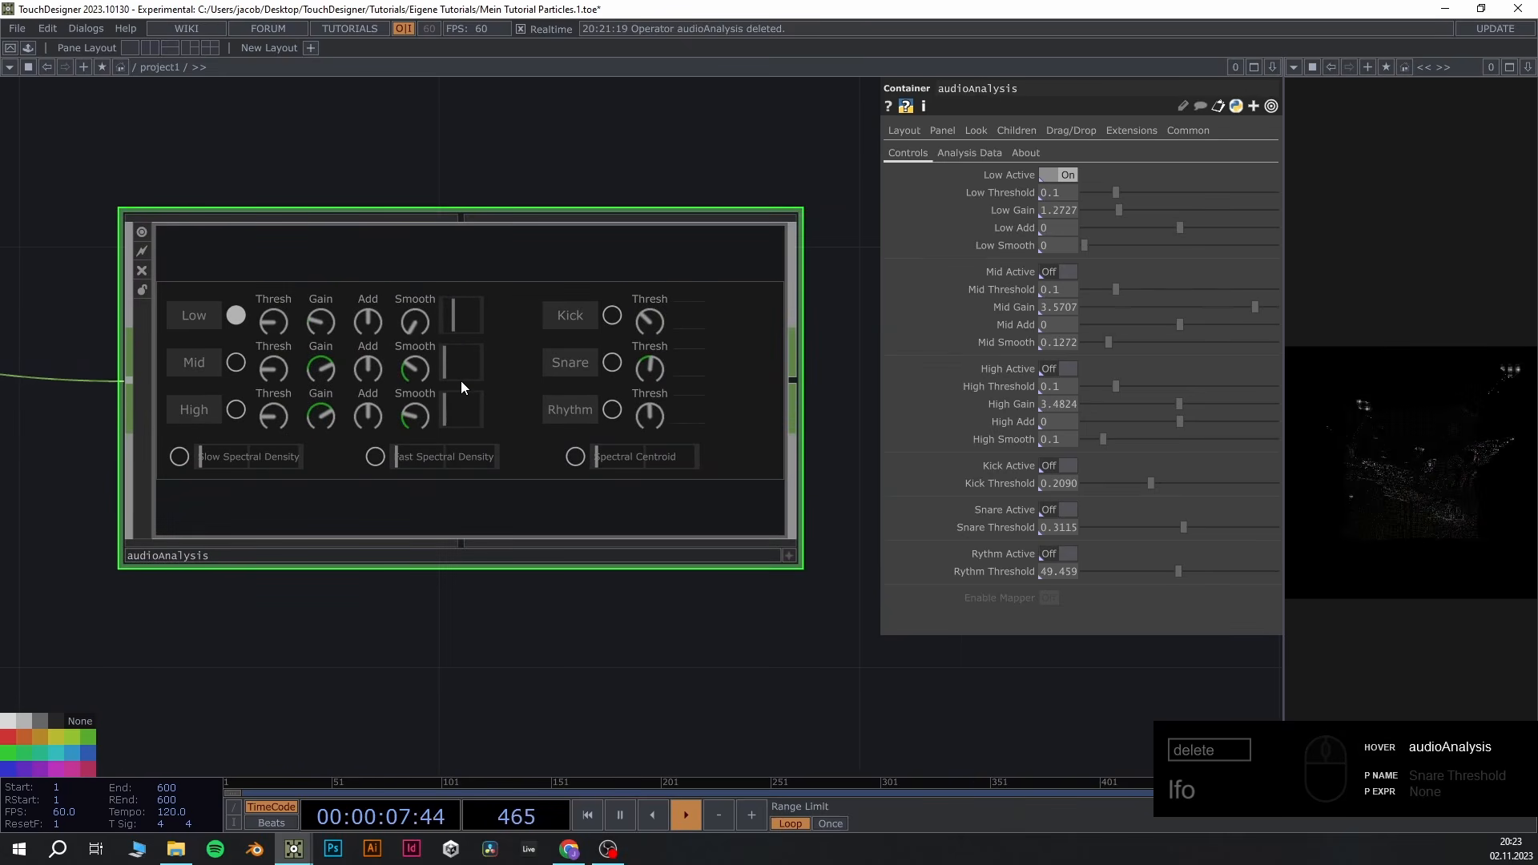
key("a")
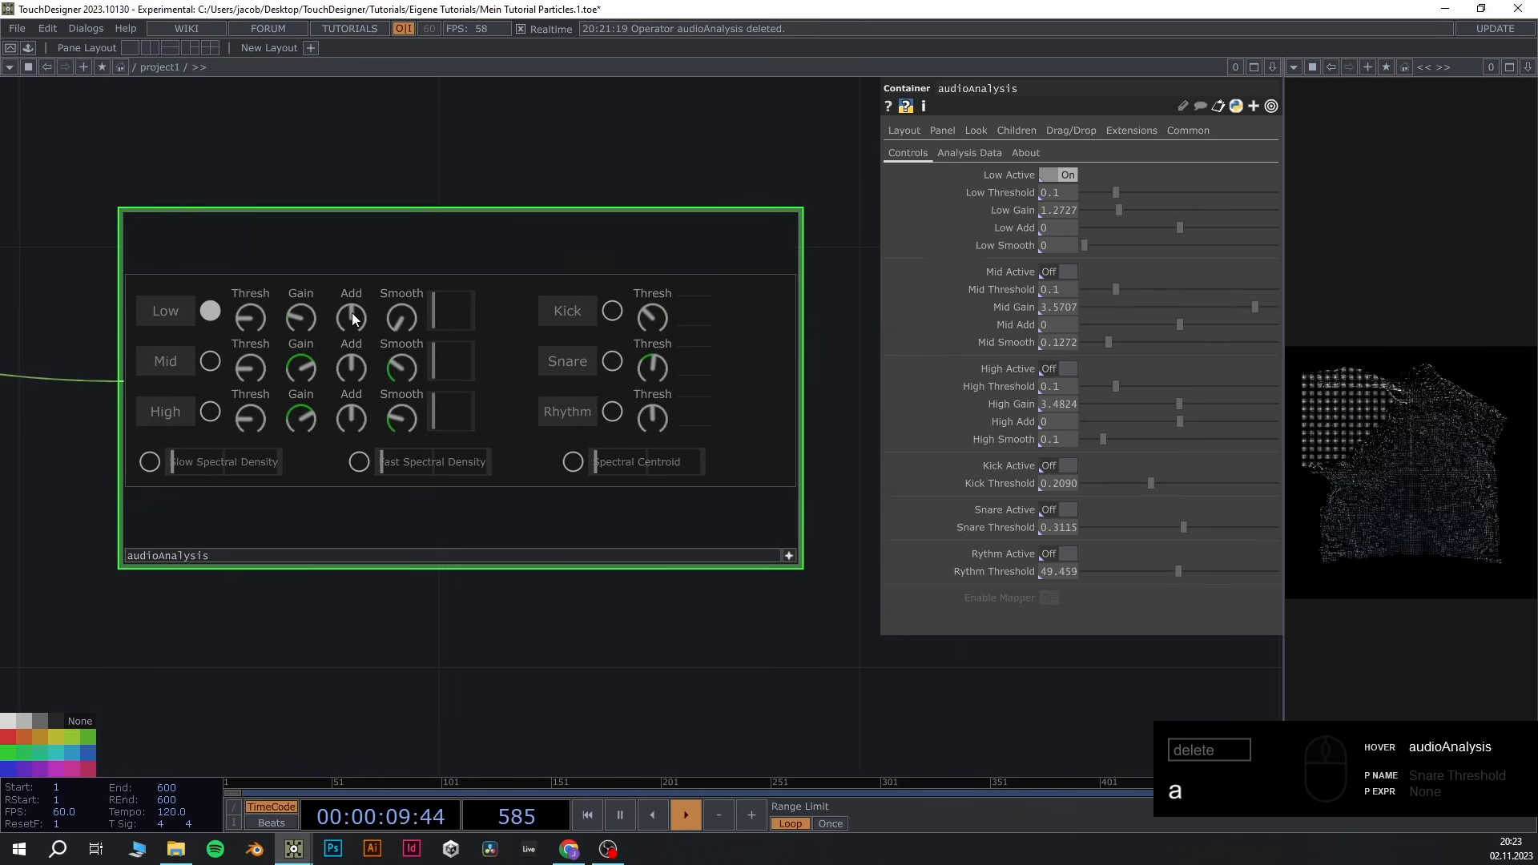
left_click_drag(393, 322, 396, 299)
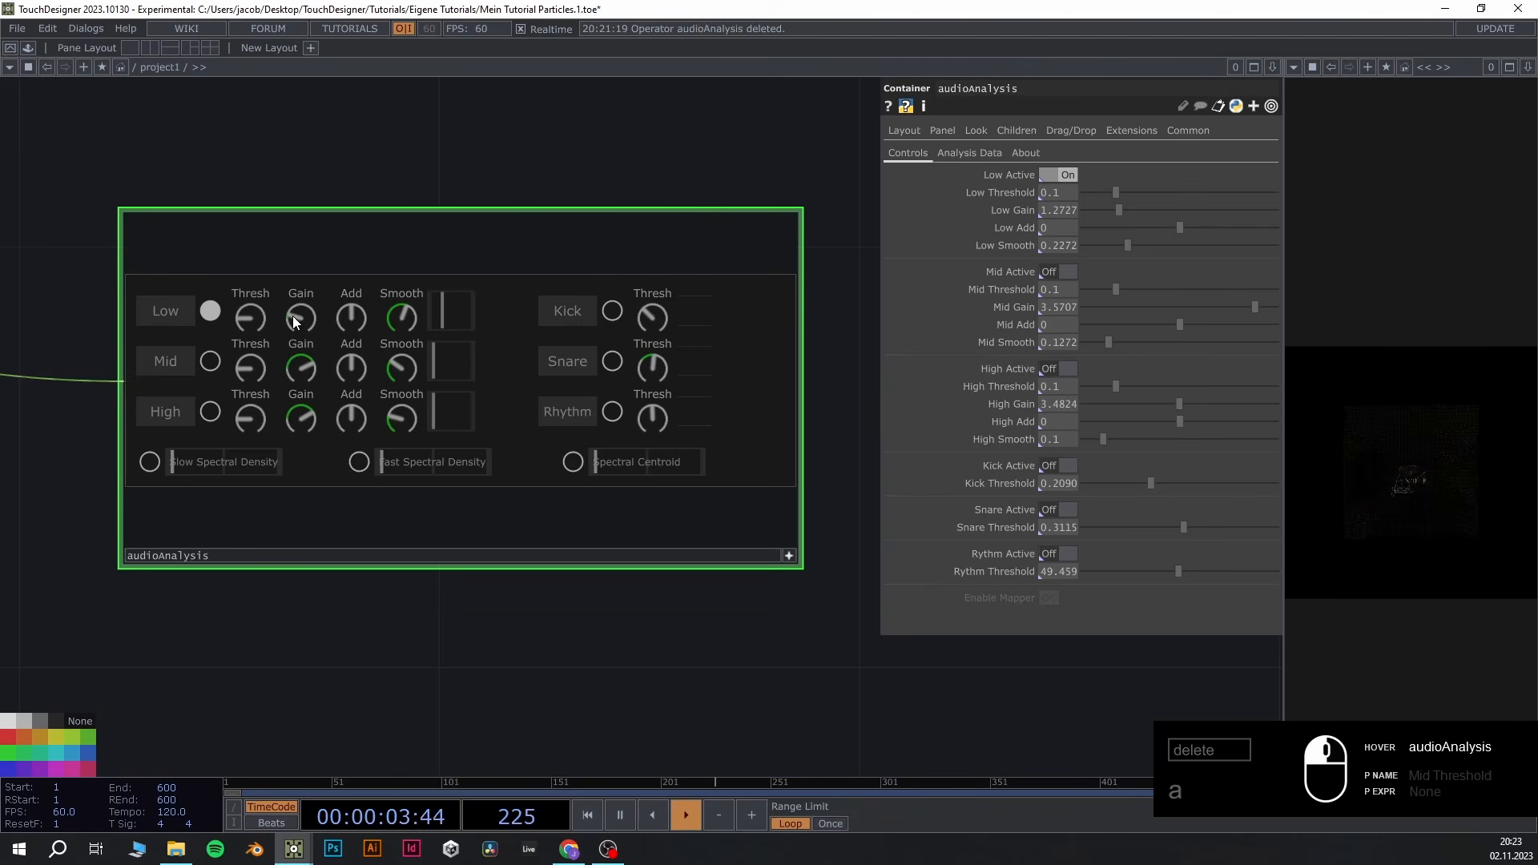
left_click_drag(292, 315, 290, 304)
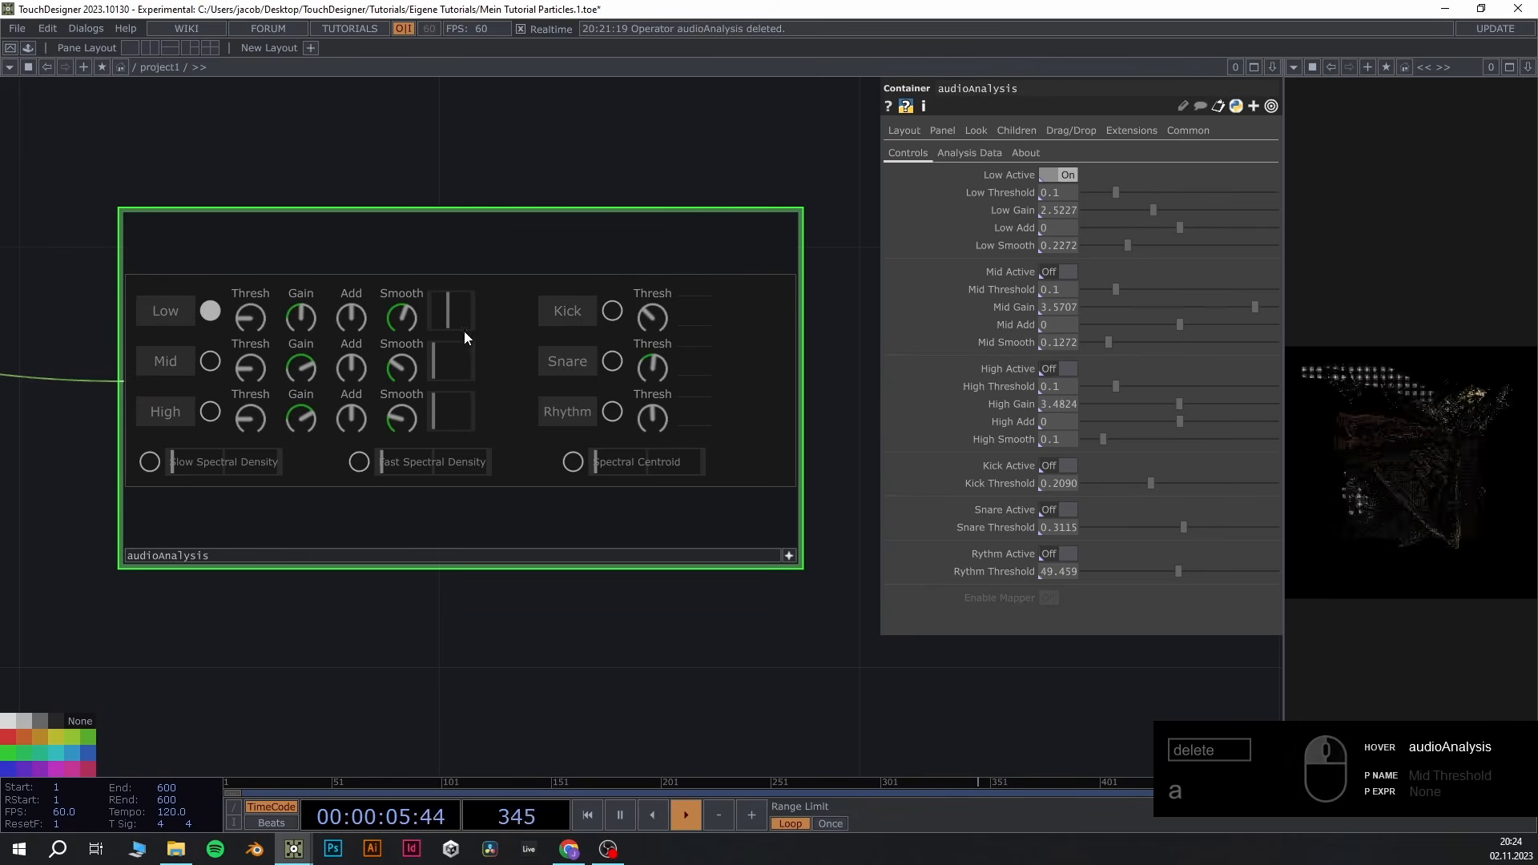
Add a Select CHOP fed by audioAnalysis's output and place it beside the component
scroll(801, 577, "down", 5)
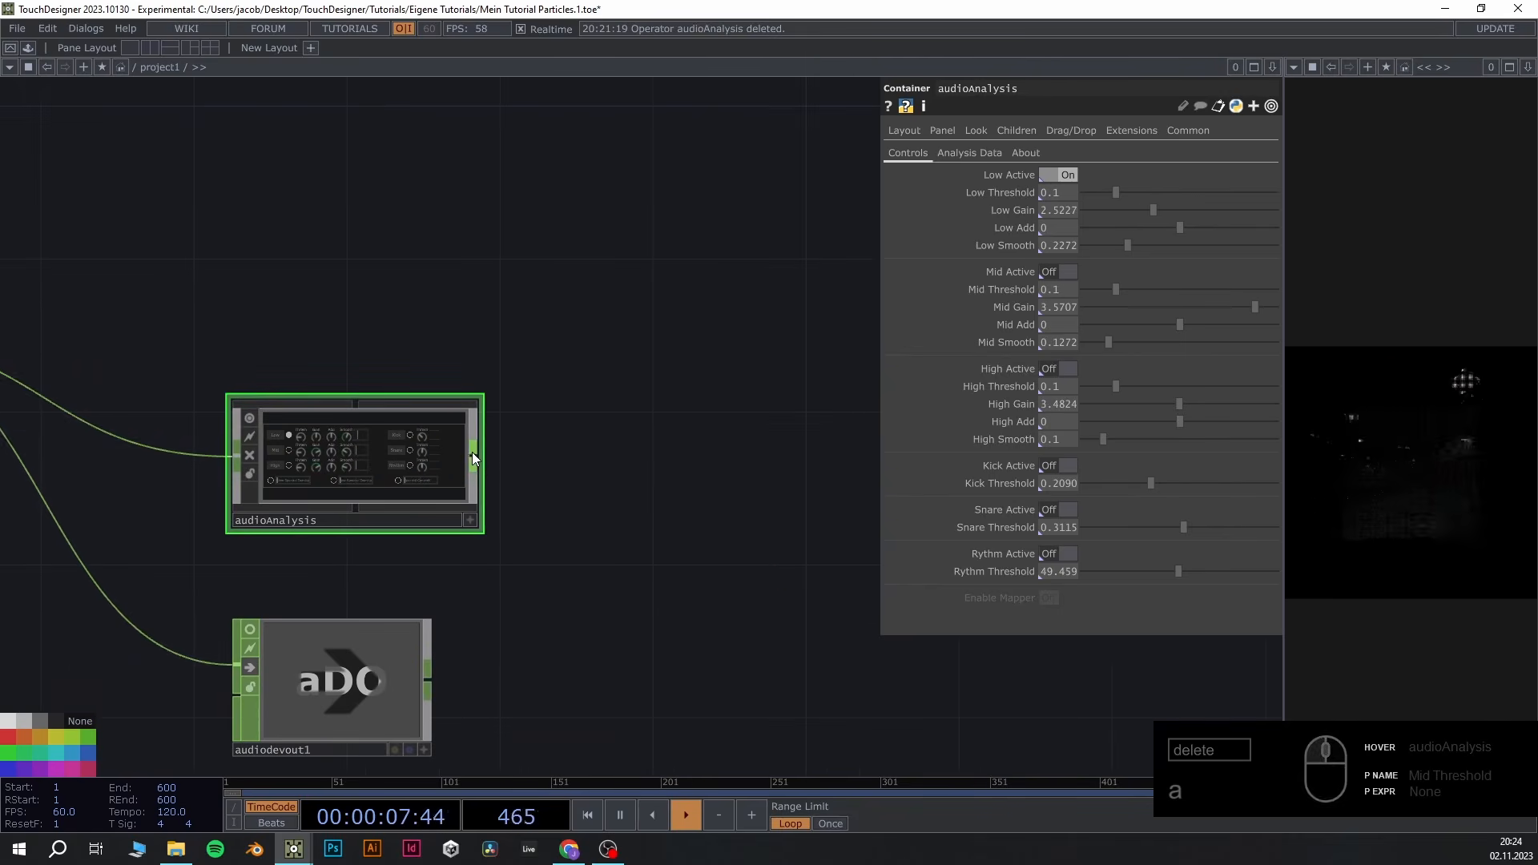
right_click(474, 457)
type("sle")
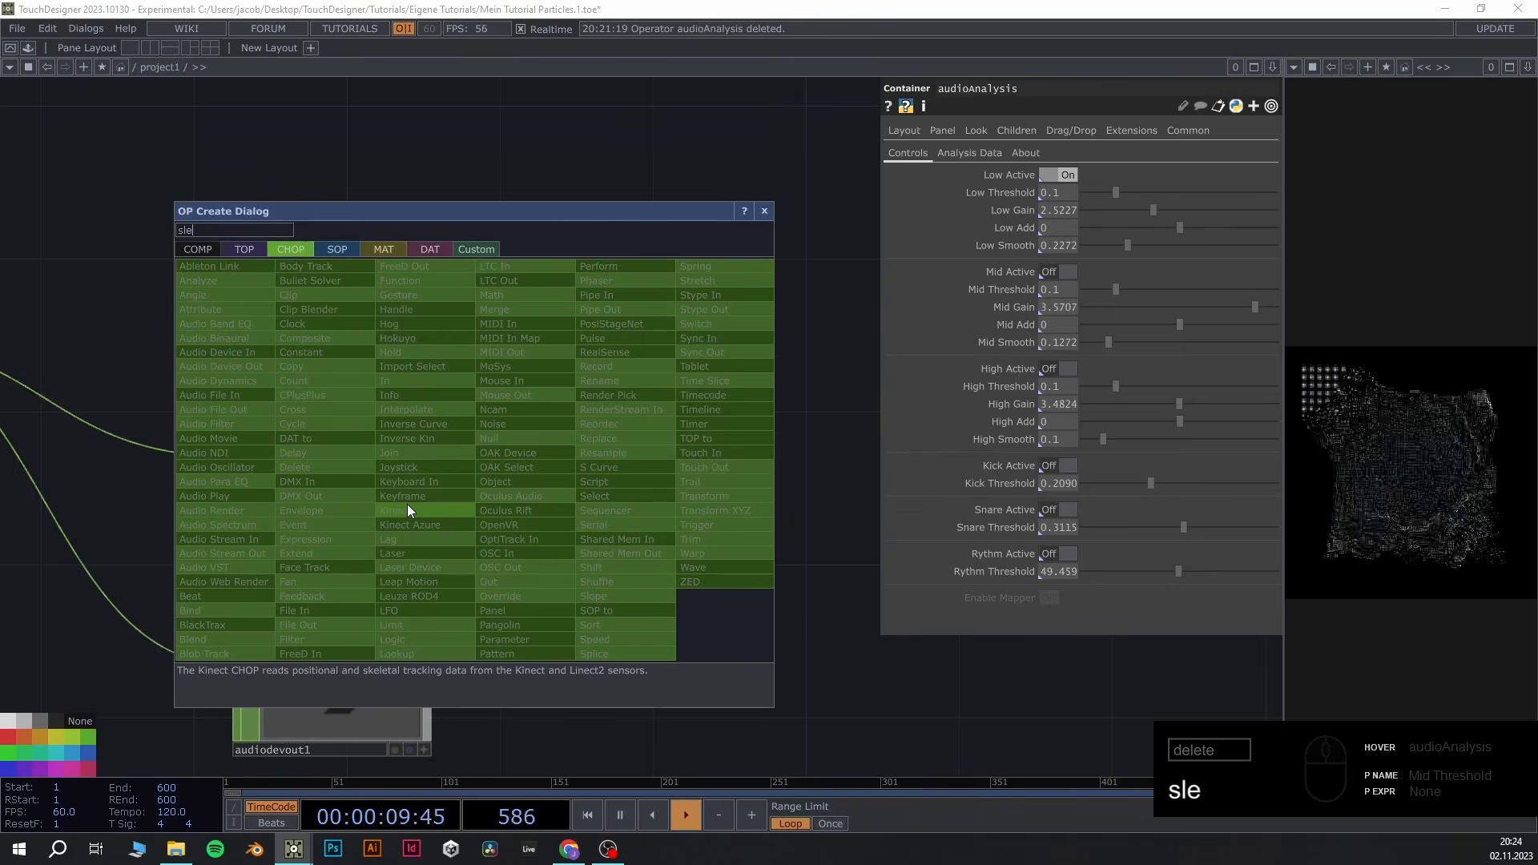
key("BackSpace")
key("BackSpace")
type("el")
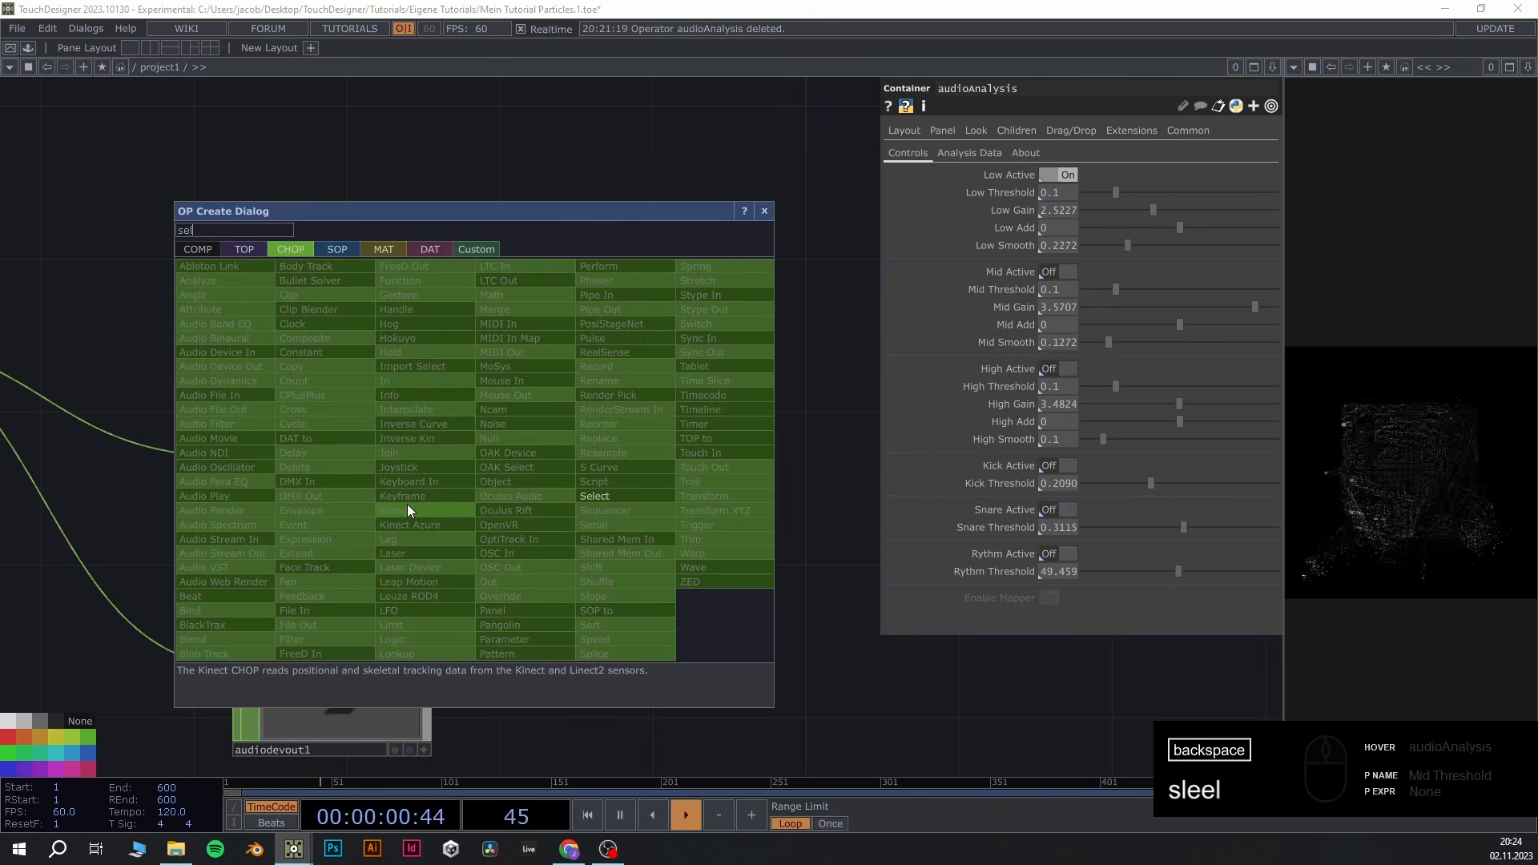
left_click(599, 492)
left_click(719, 466)
Set the Channel Names of select1 to low
scroll(734, 482, "up", 4)
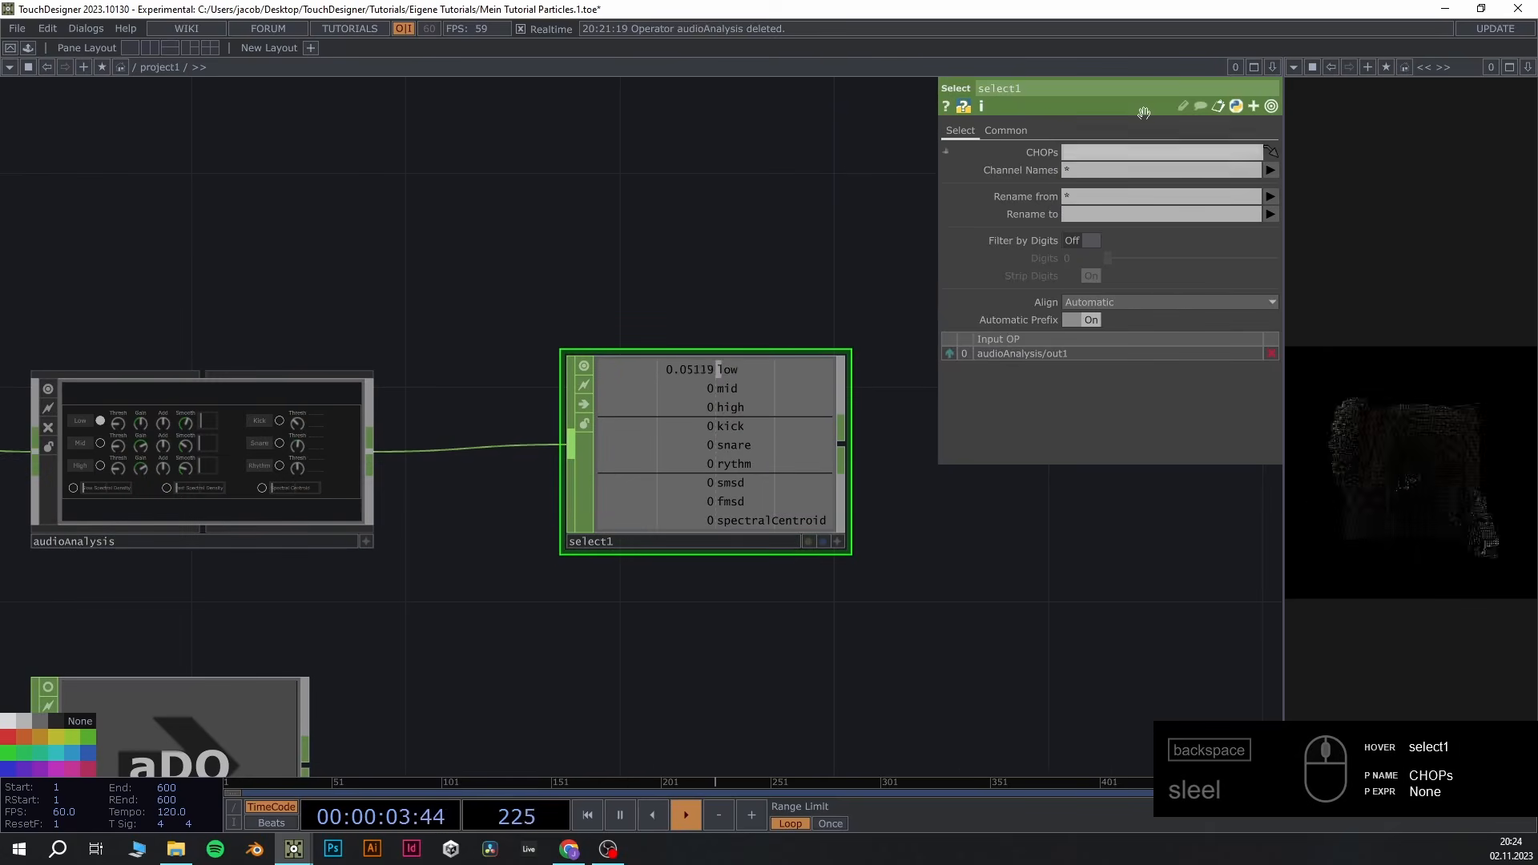
scroll(1007, 169, "down", 1)
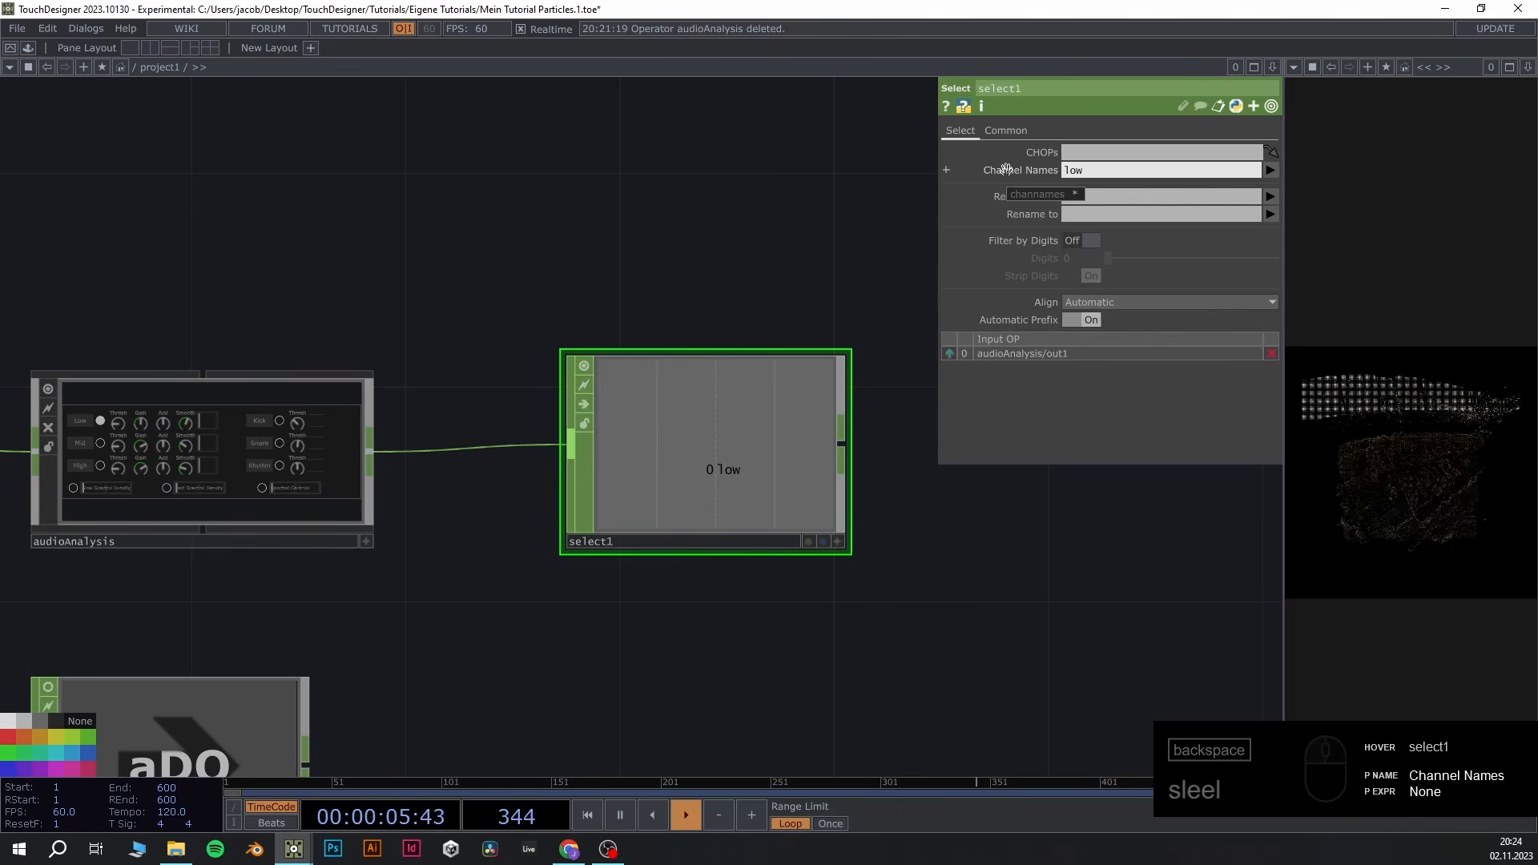
scroll(833, 556, "down", 5)
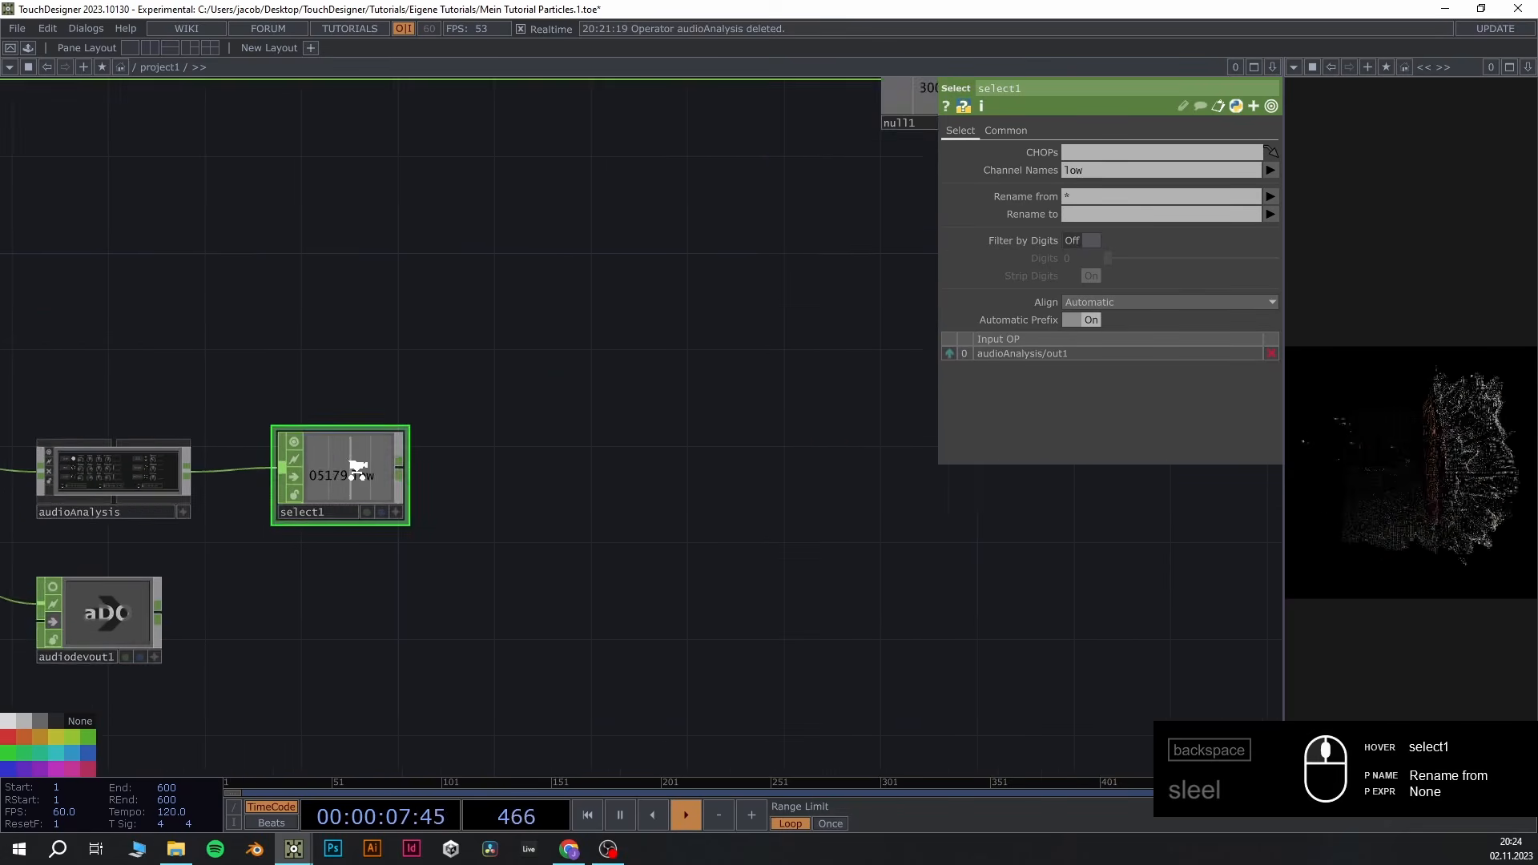
Move select1 across the network to sit beneath the hsvadj2 node
scroll(357, 470, "down", 3)
left_click_drag(357, 470, 790, 456)
left_click_drag(555, 620, 0, 697)
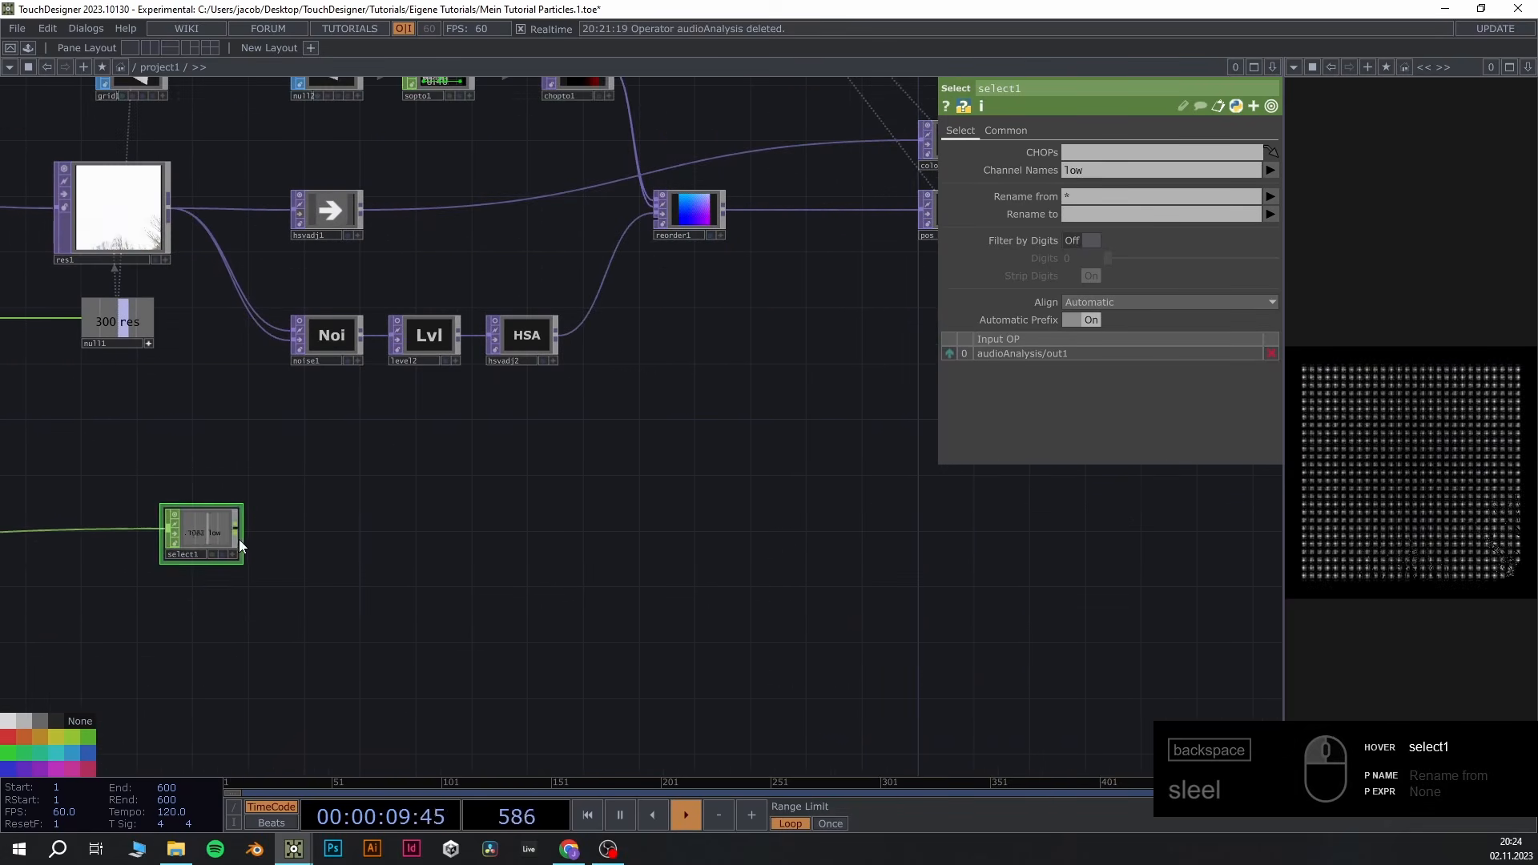
left_click_drag(239, 545, 559, 545)
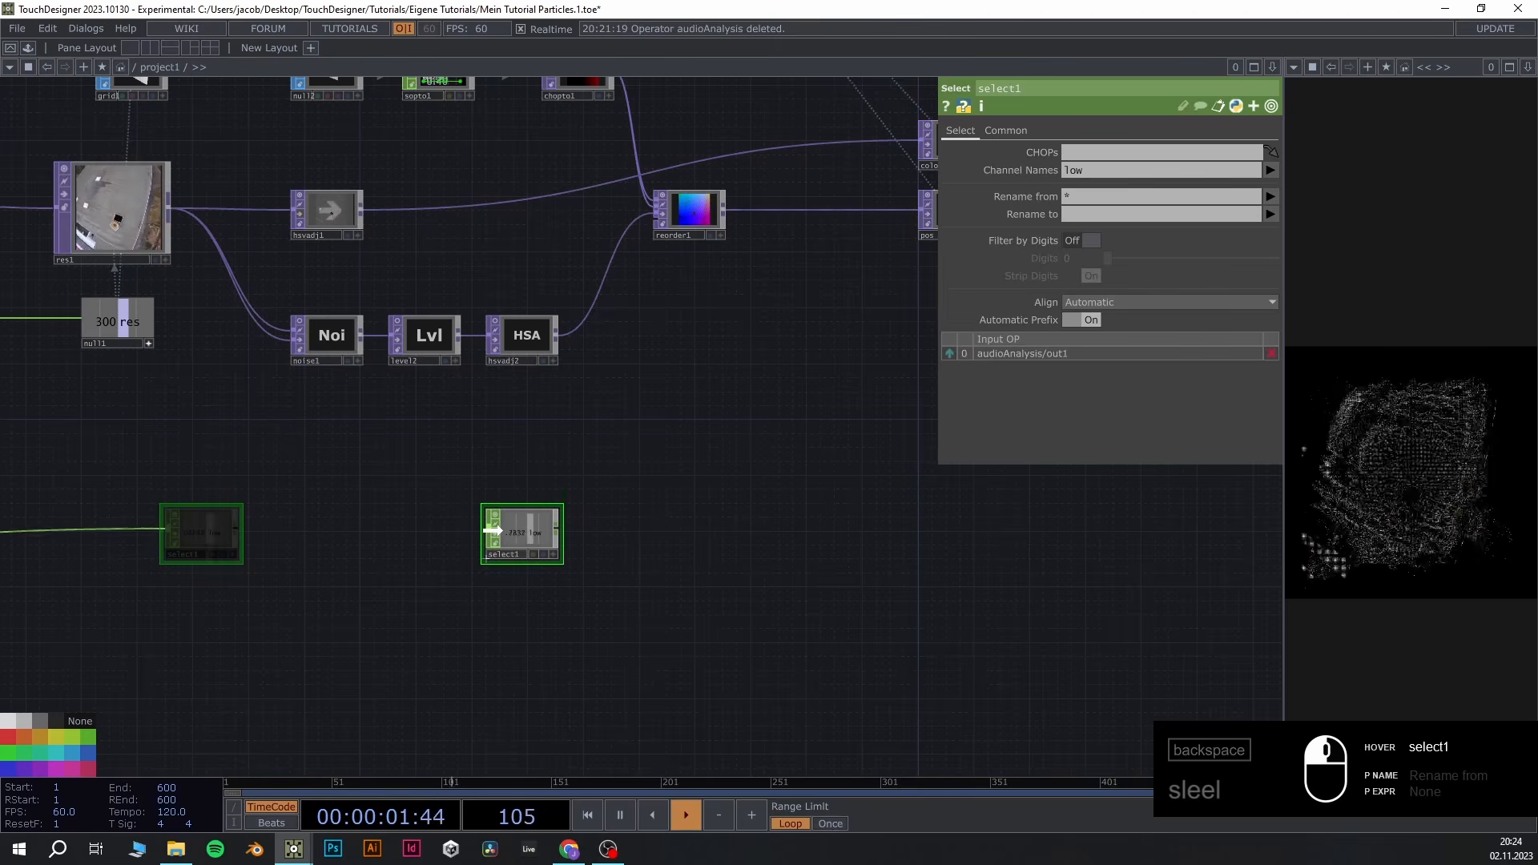
scroll(481, 336, "up", 5)
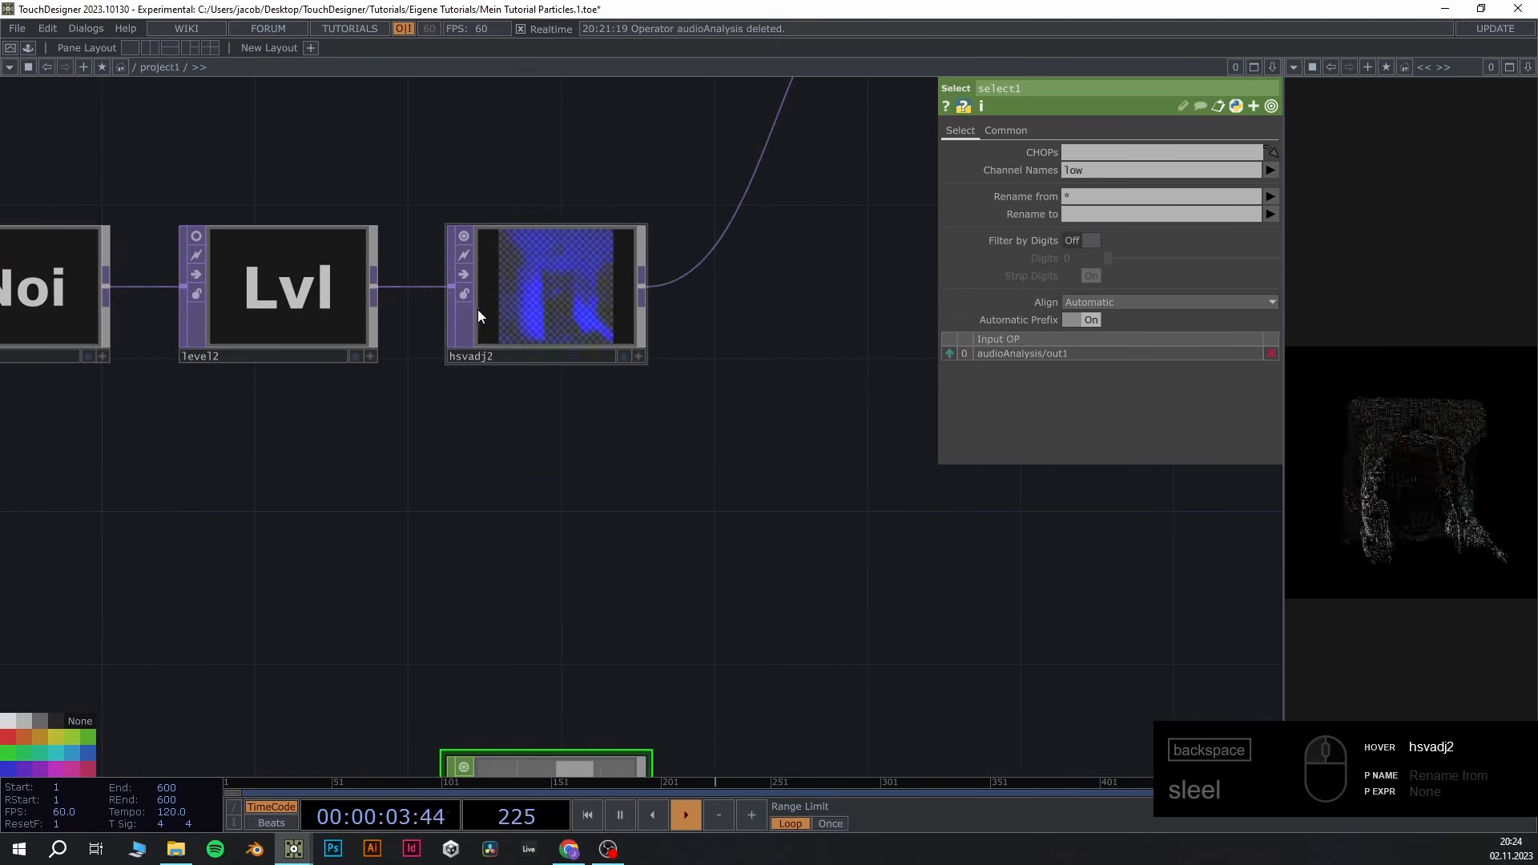
scroll(684, 532, "down", 5)
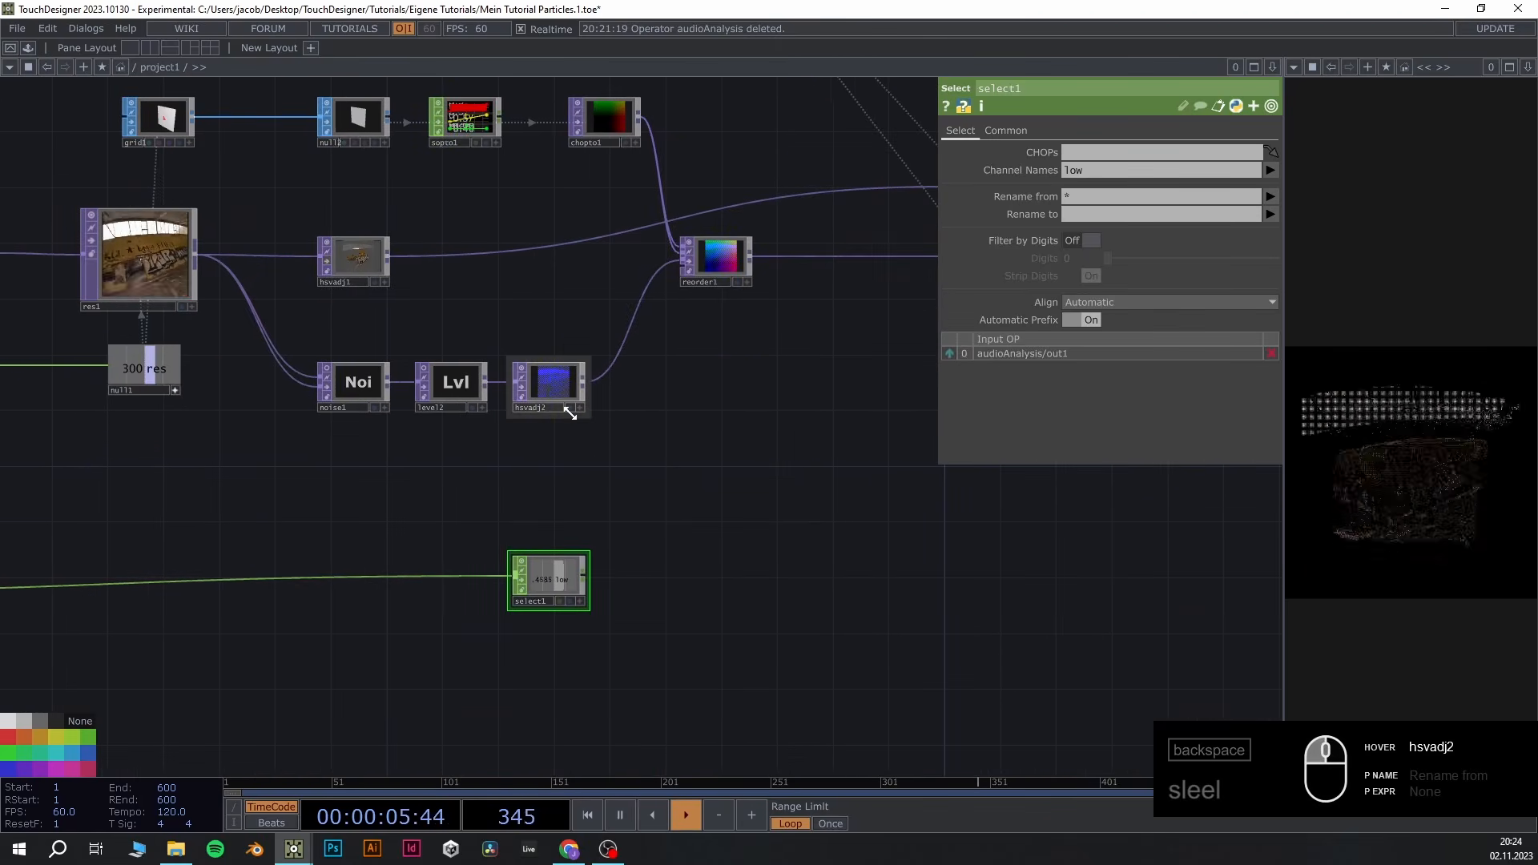
scroll(570, 413, "up", 5)
left_click_drag(556, 725, 527, 626)
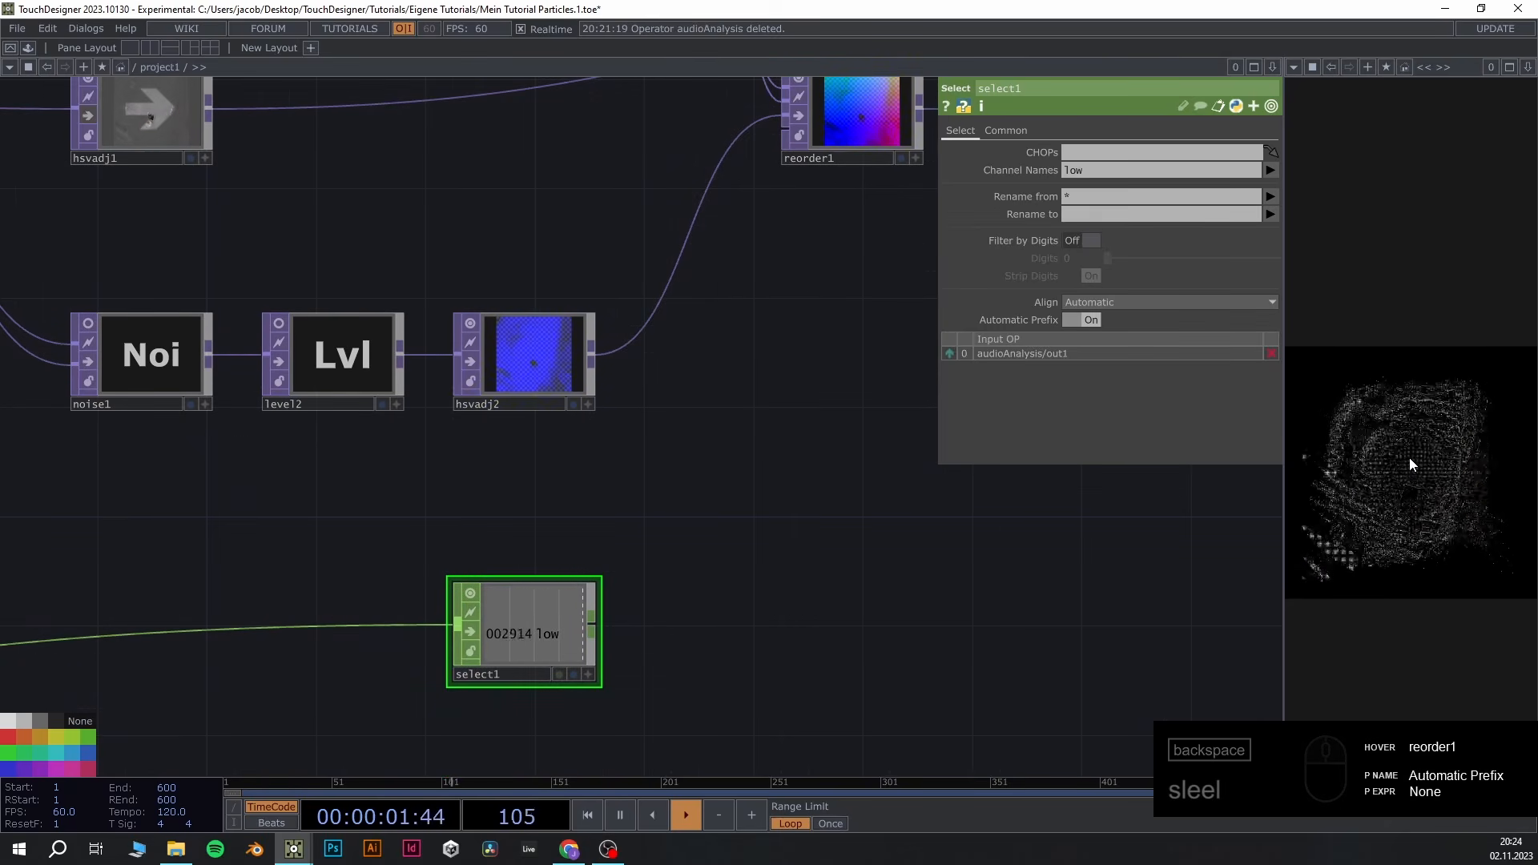
Add a Null CHOP fed by slider1's output and place it on the same row
scroll(904, 540, "down", 5)
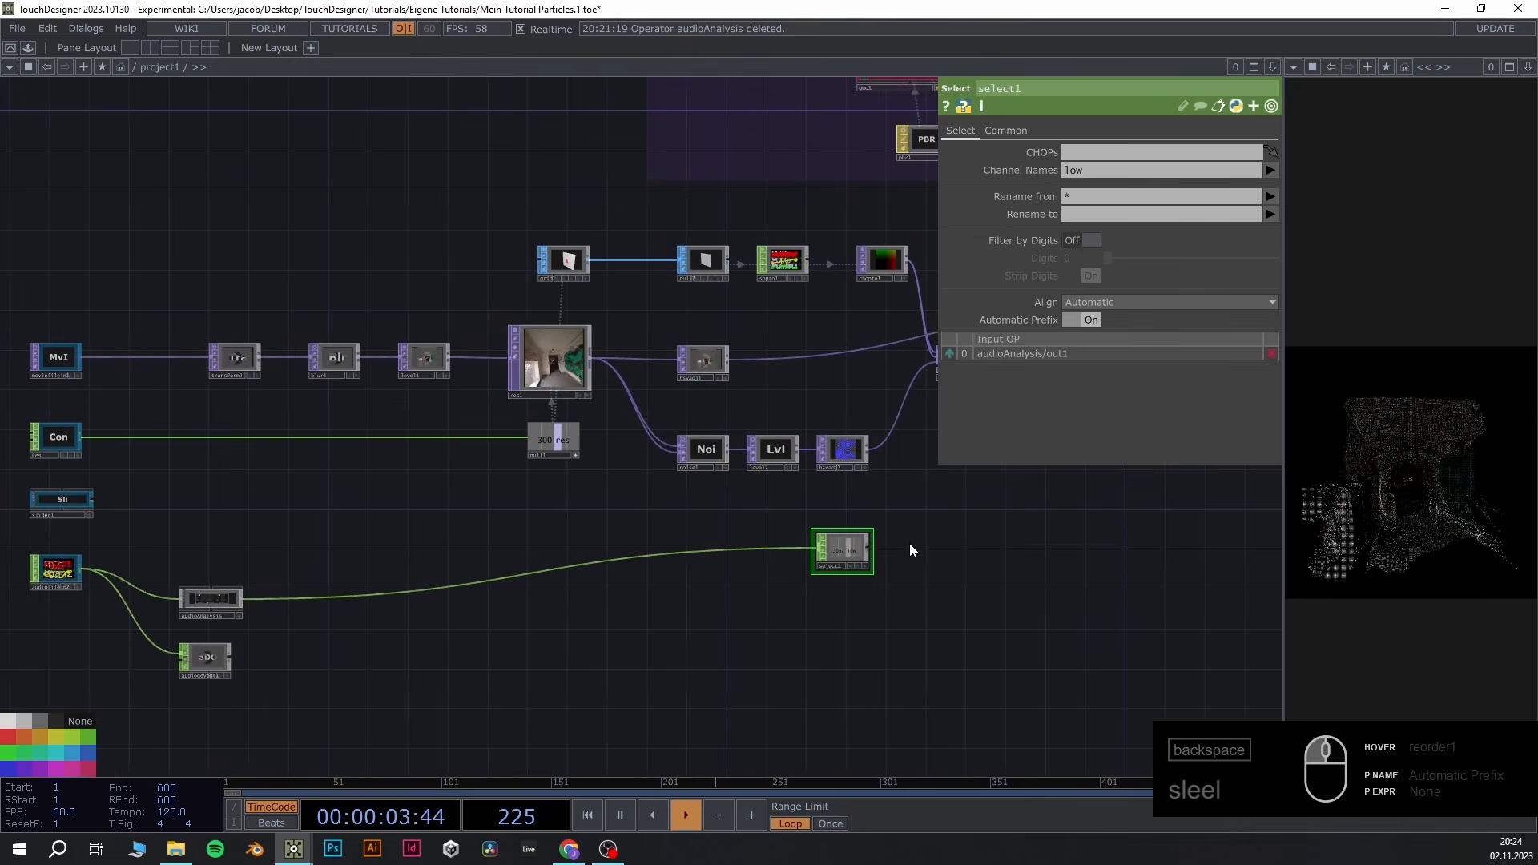
scroll(475, 498, "up", 5)
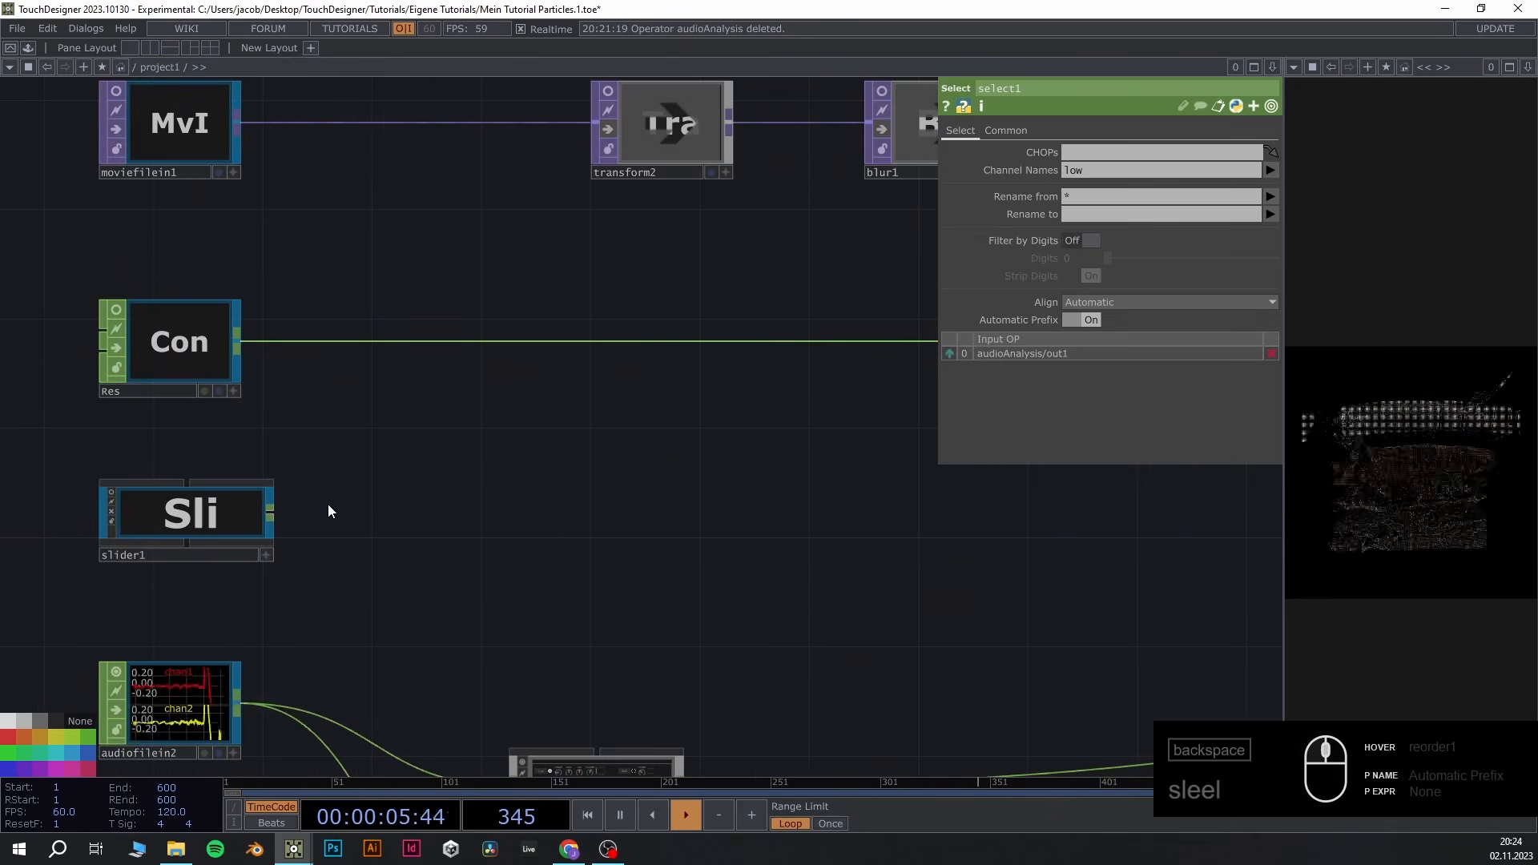
left_click(271, 513)
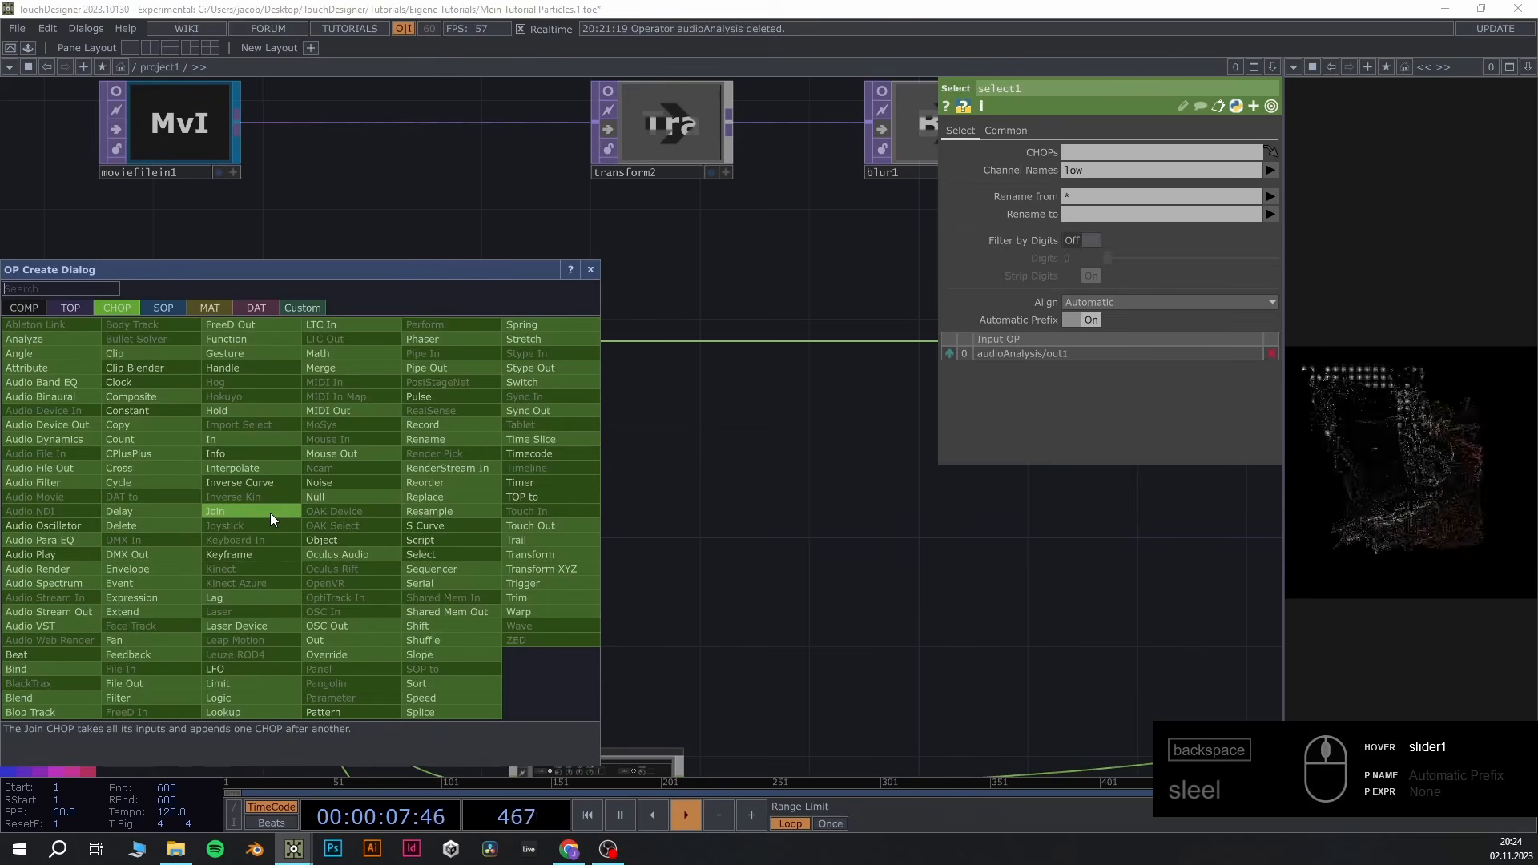
type("nul")
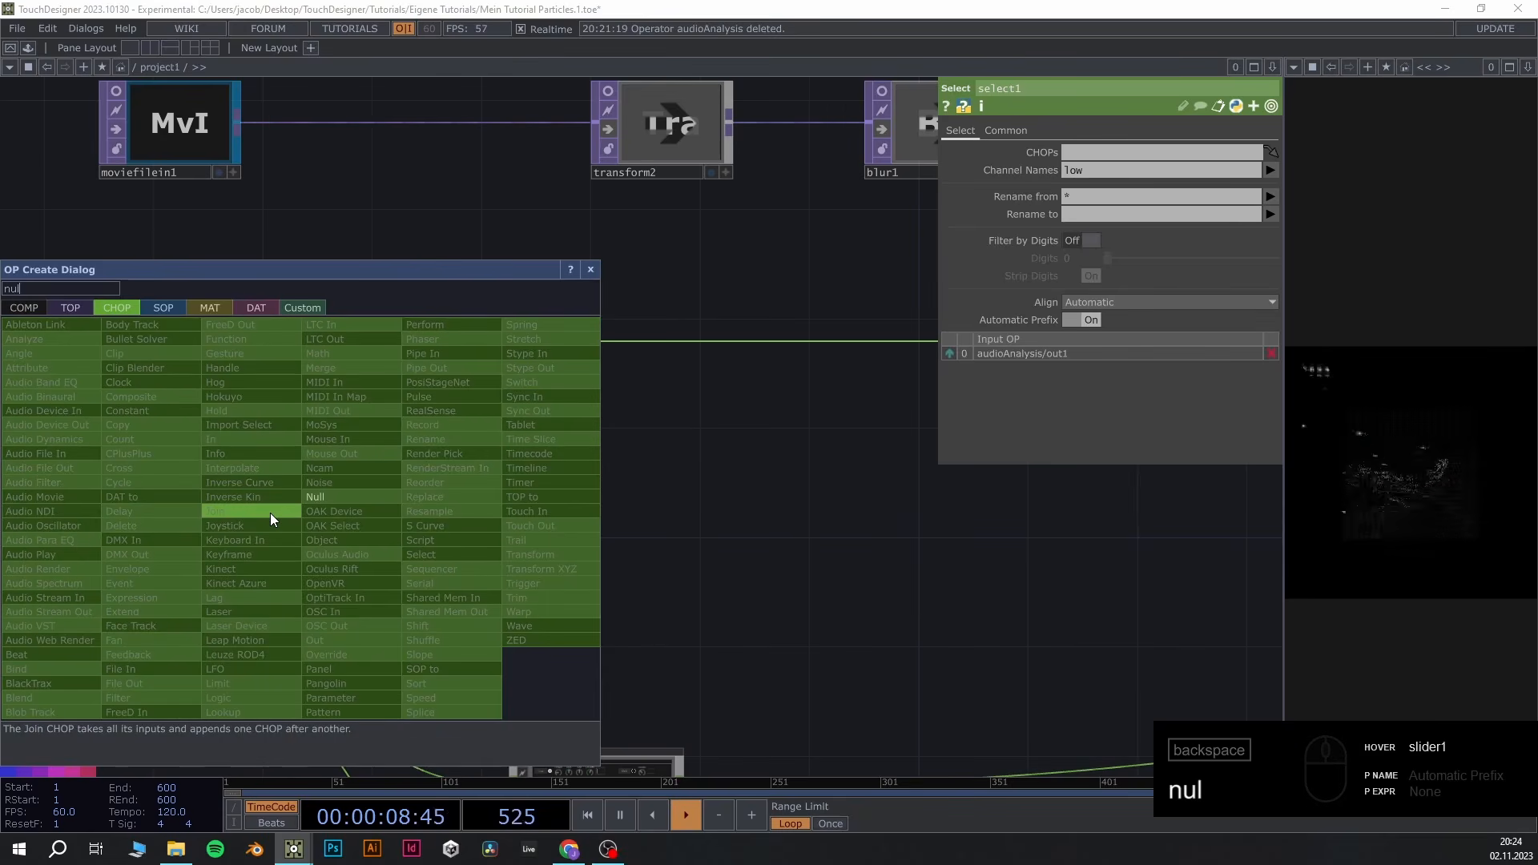
left_click(321, 497)
left_click(1002, 521)
Activate slider1's interactive viewer and set the slider to about 0.66
scroll(201, 533, "up", 3)
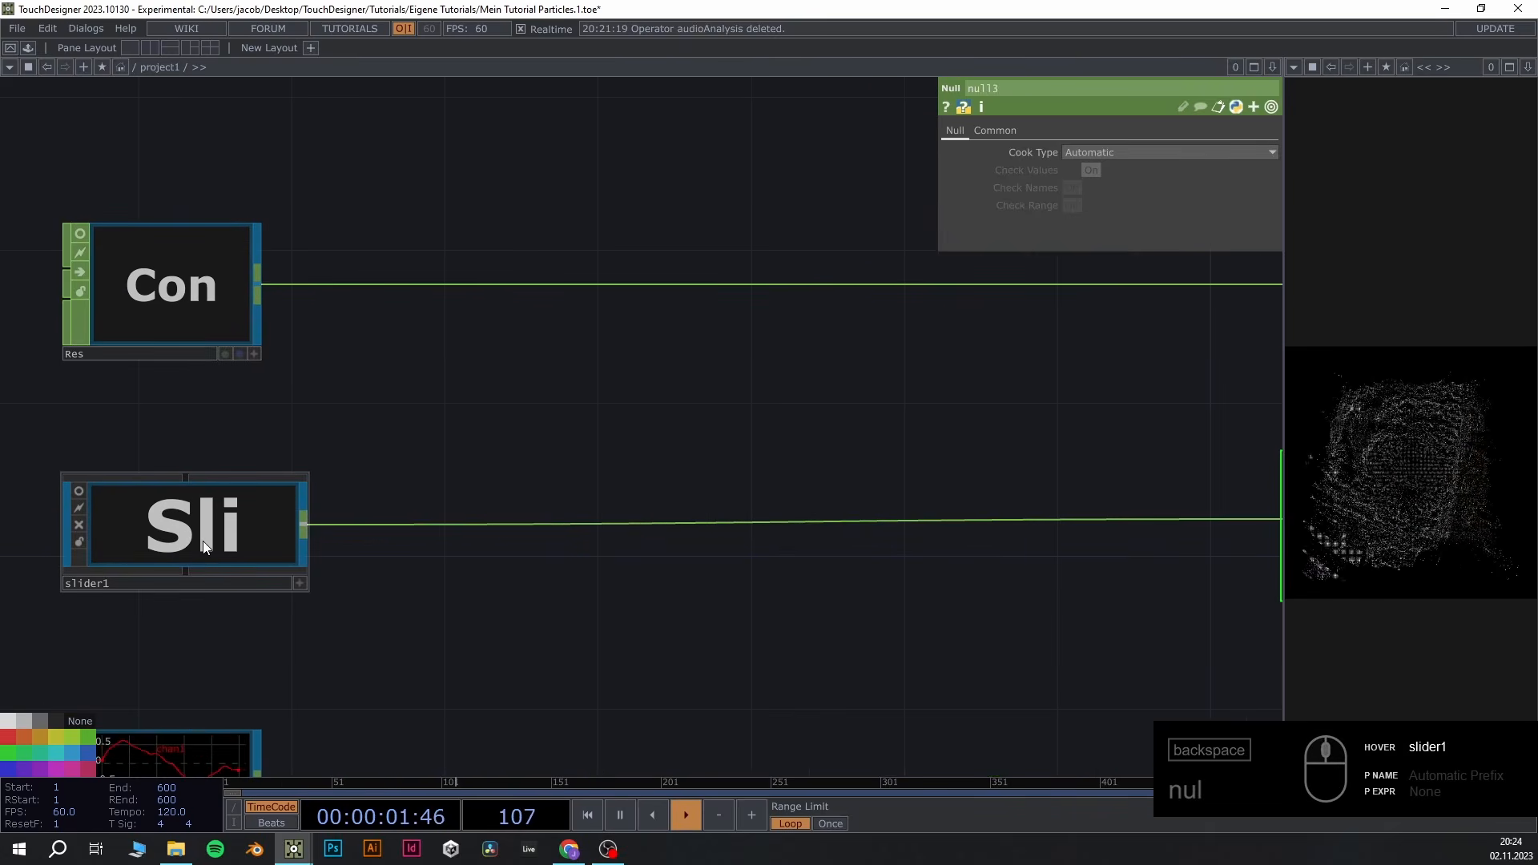
left_click(299, 583)
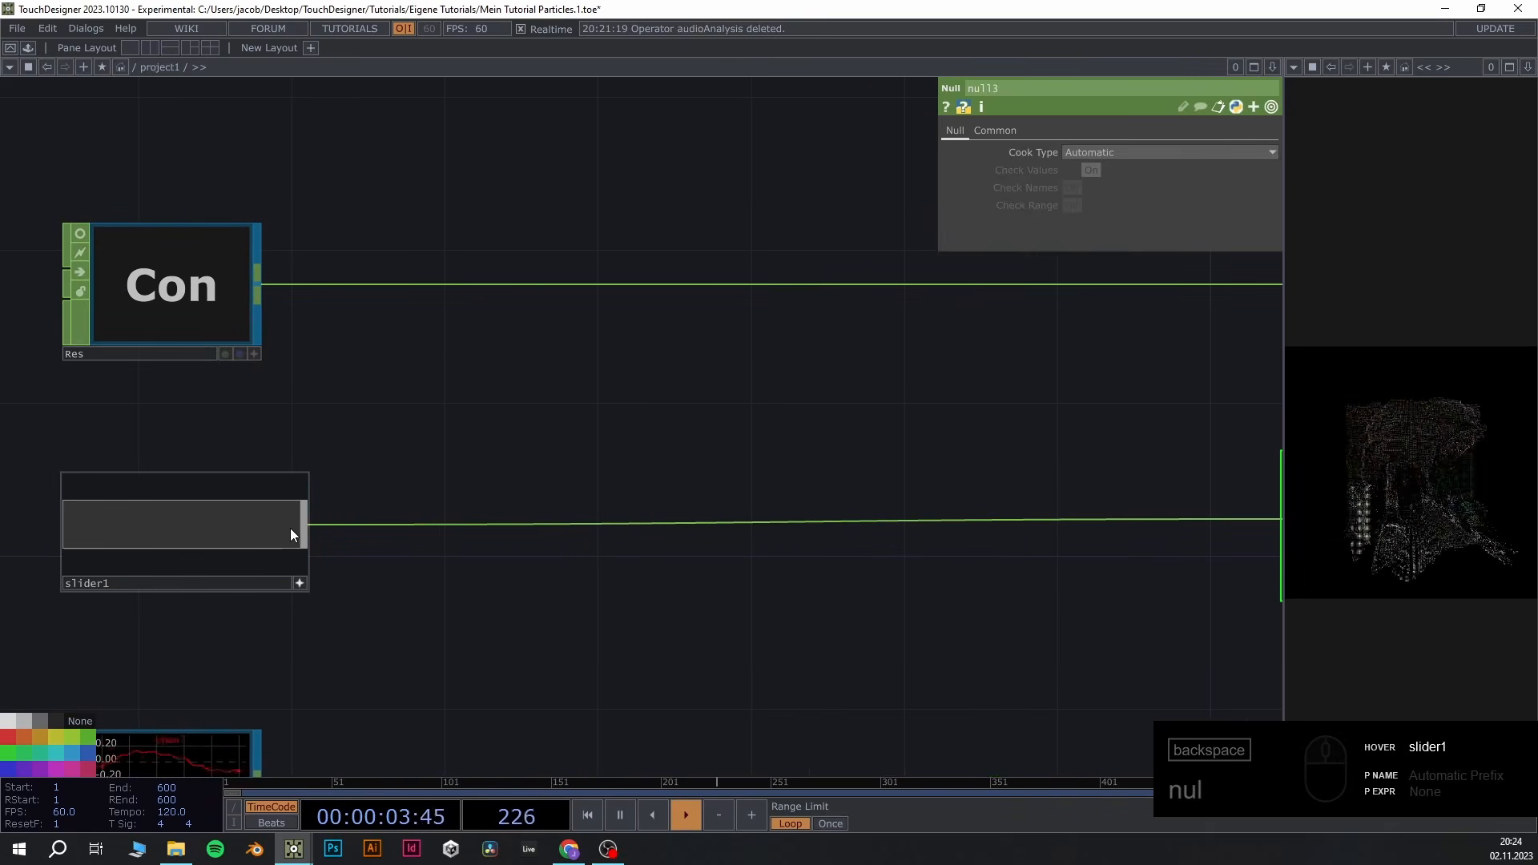
left_click_drag(304, 533, 220, 513)
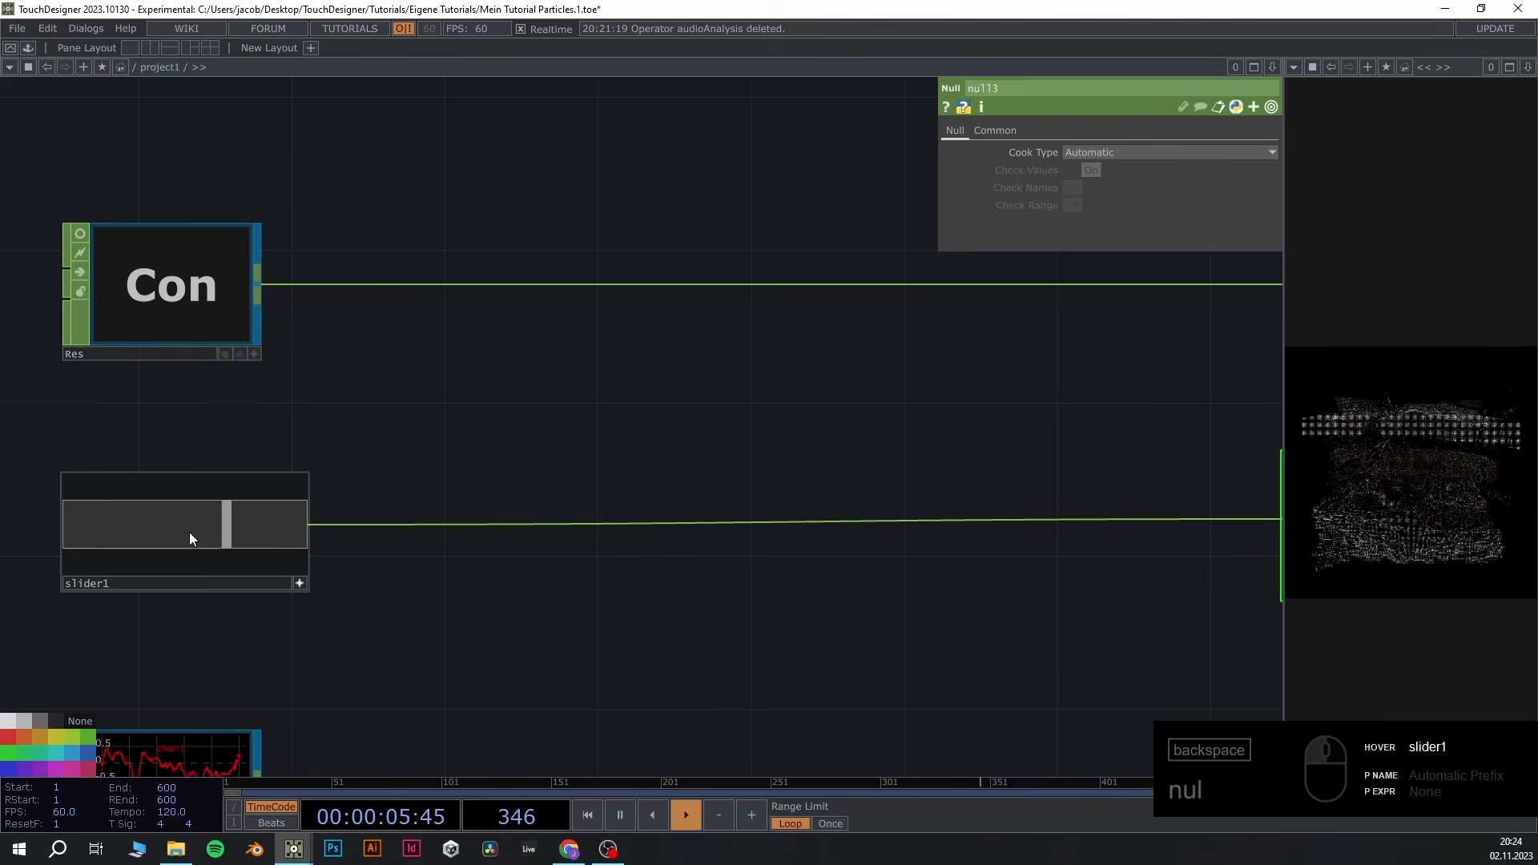
left_click(300, 583)
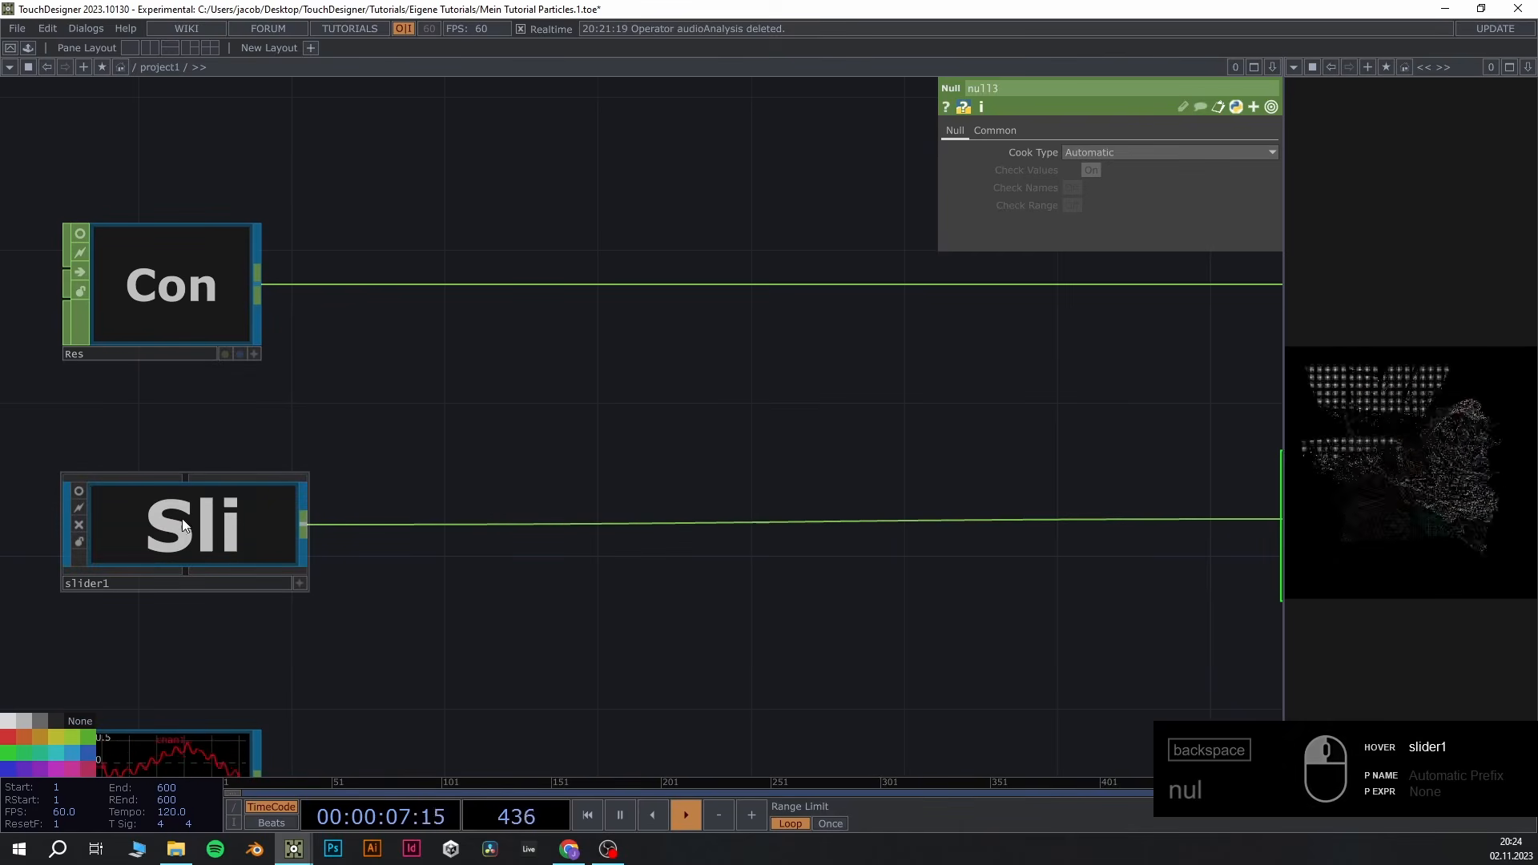
left_click(301, 585)
Arrange null3 and select1 one above the other beneath the level2 node
scroll(132, 516, "down", 3)
left_click_drag(825, 586, 1056, 532)
left_click_drag(1075, 648, 711, 652)
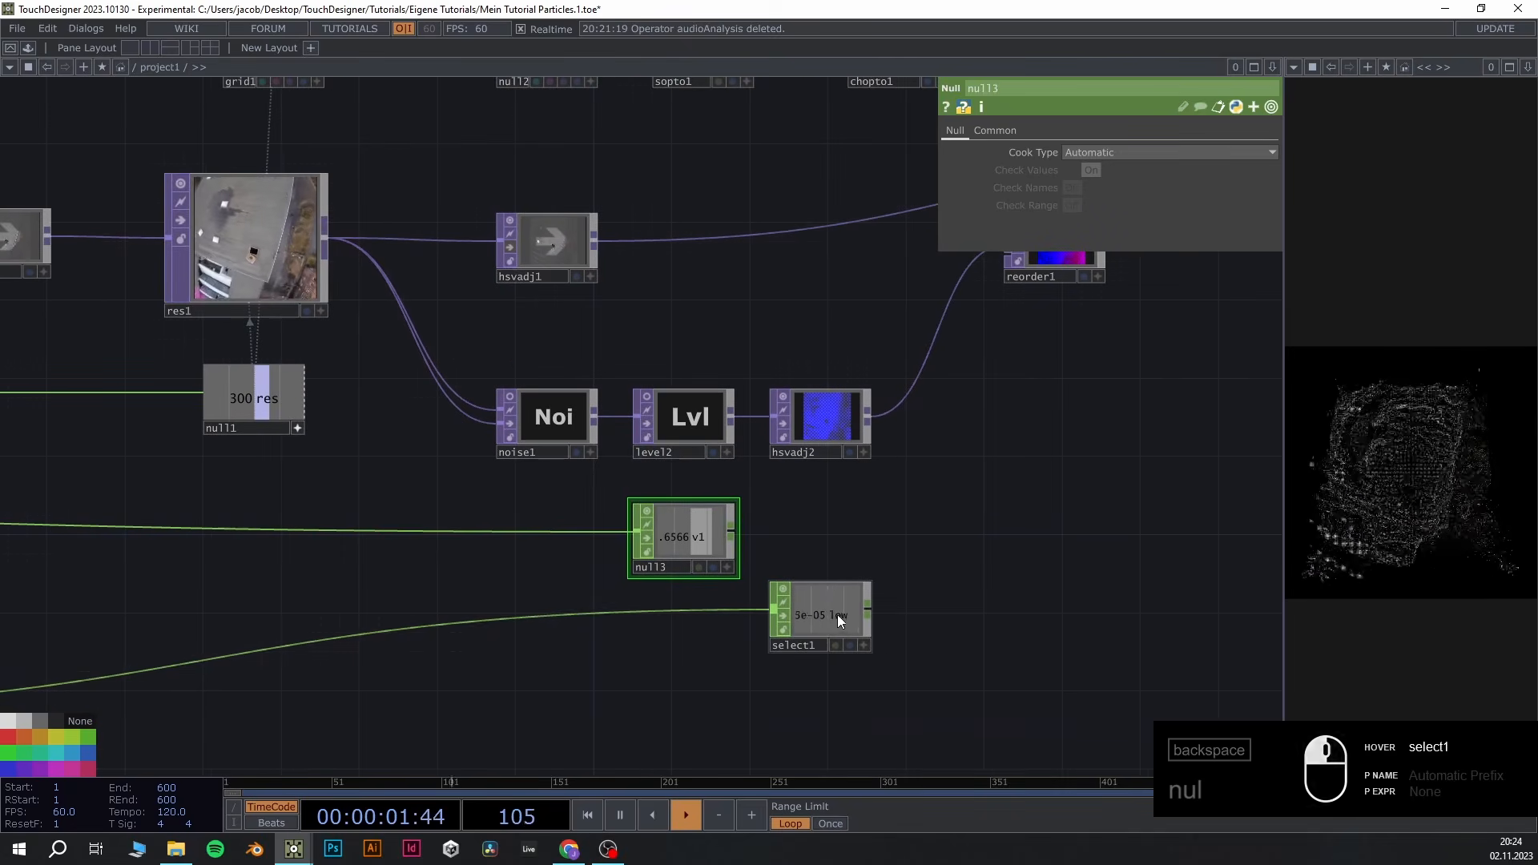
left_click_drag(838, 613, 702, 632)
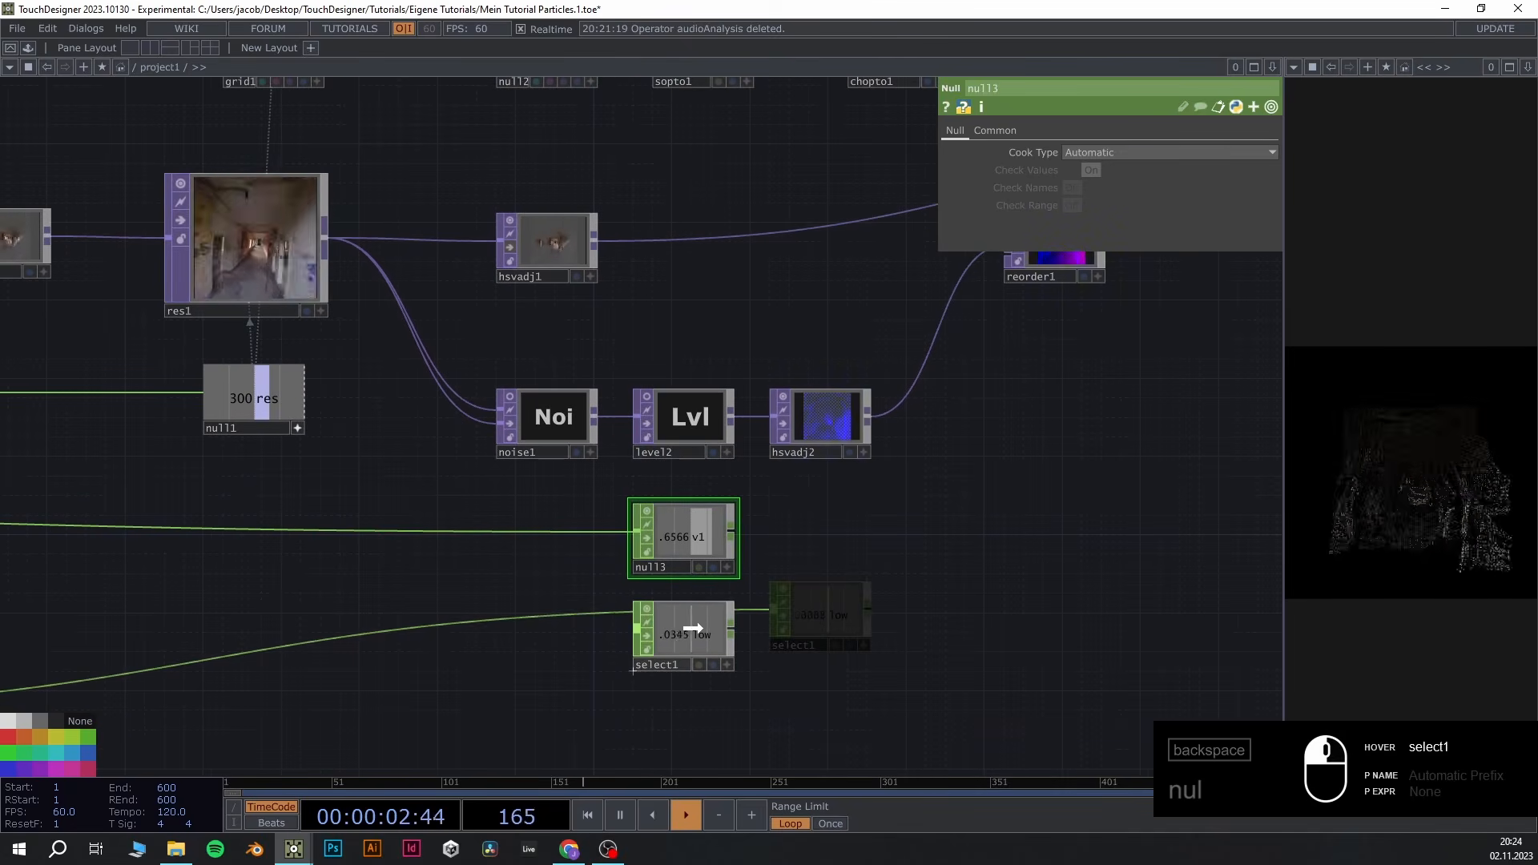
Add a Math CHOP after null3 and connect select1 as its second input
right_click(734, 535)
type("math")
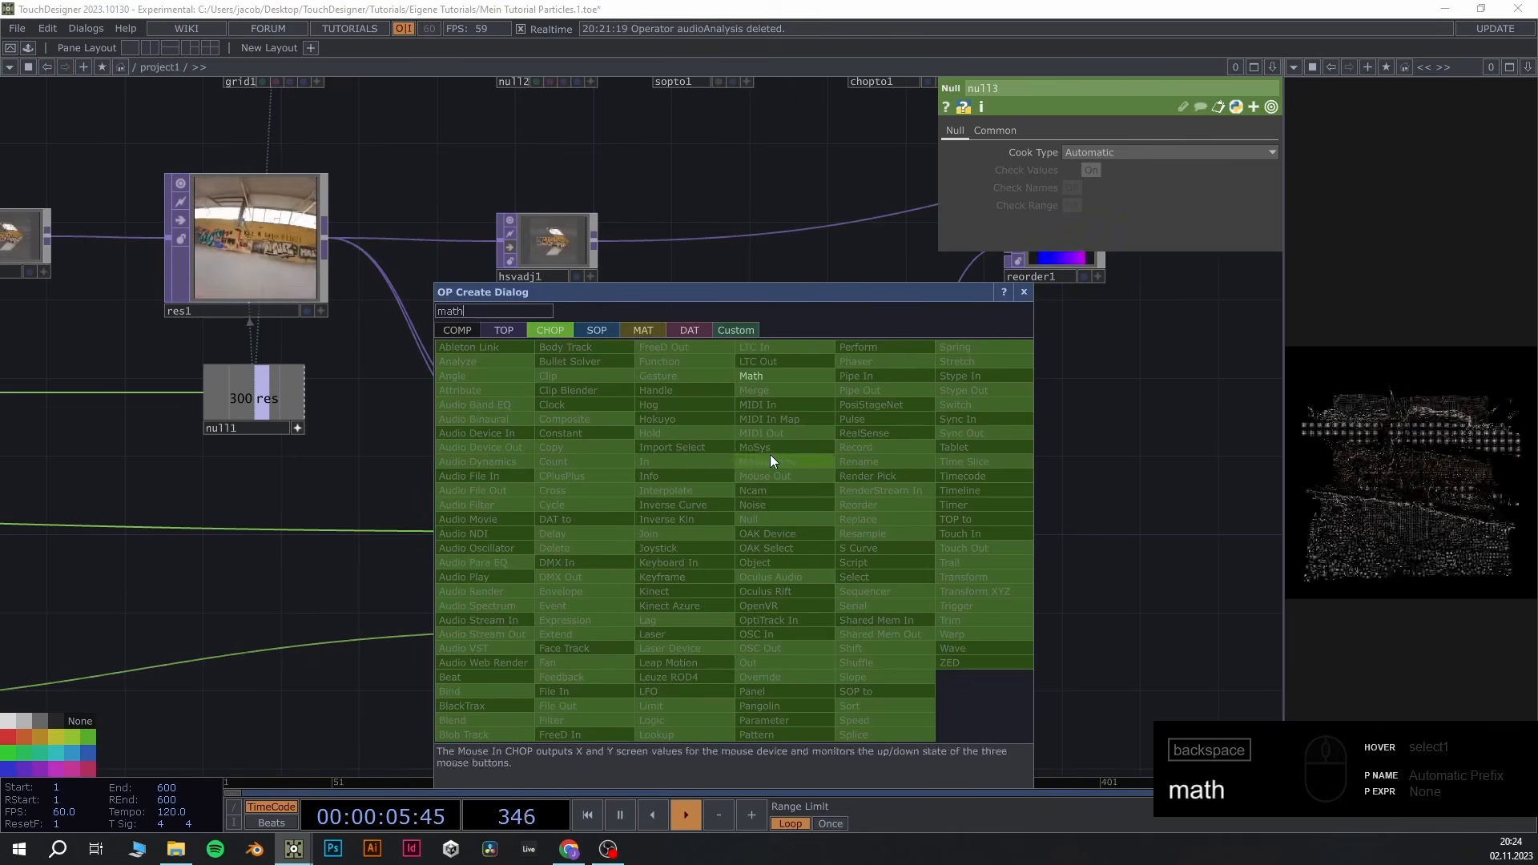
left_click(768, 377)
left_click(828, 595)
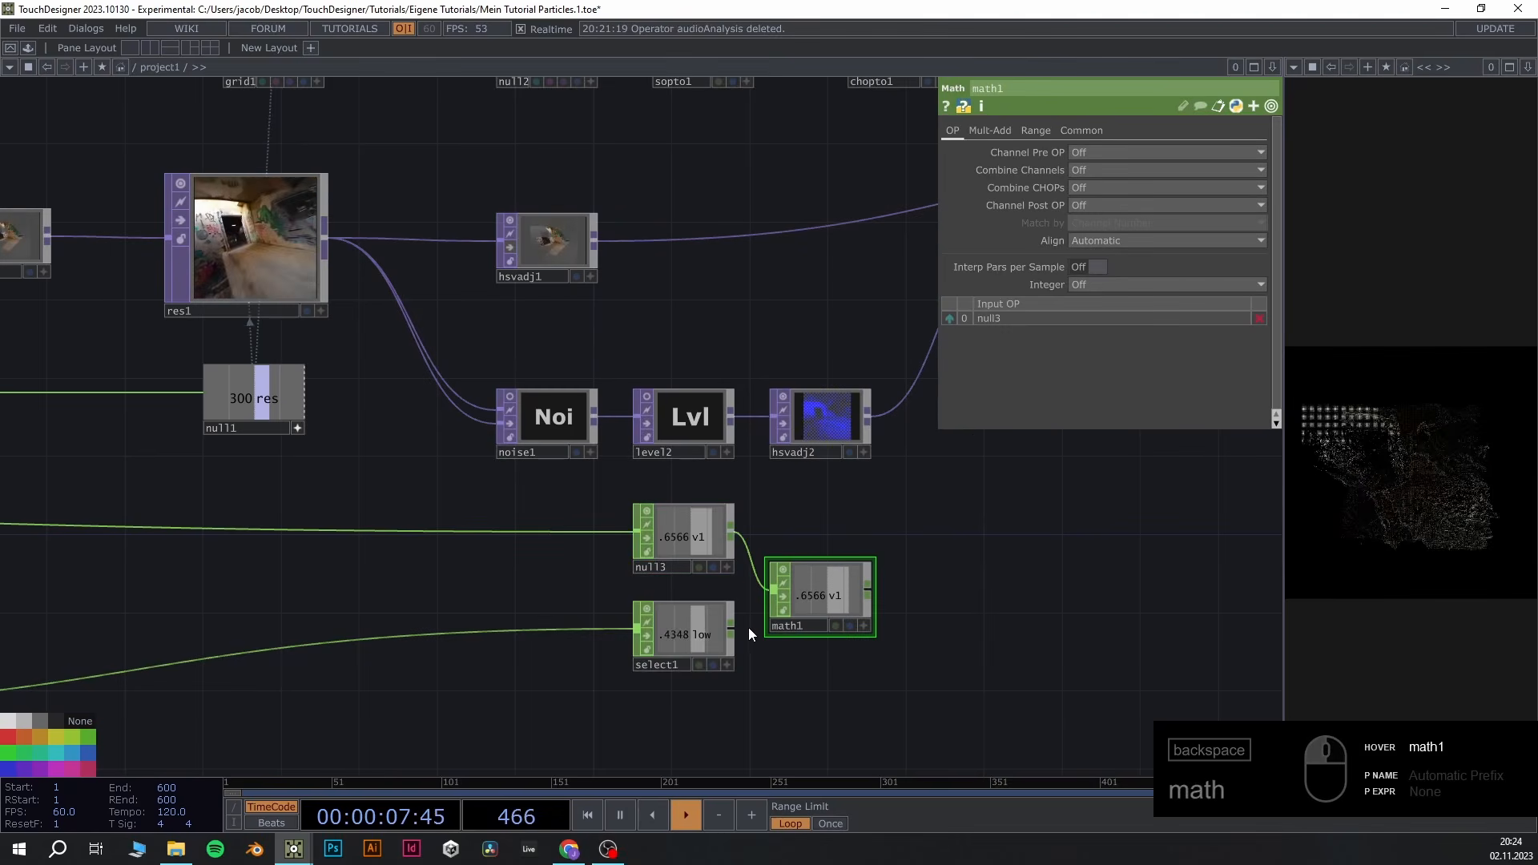
left_click_drag(748, 627, 806, 598)
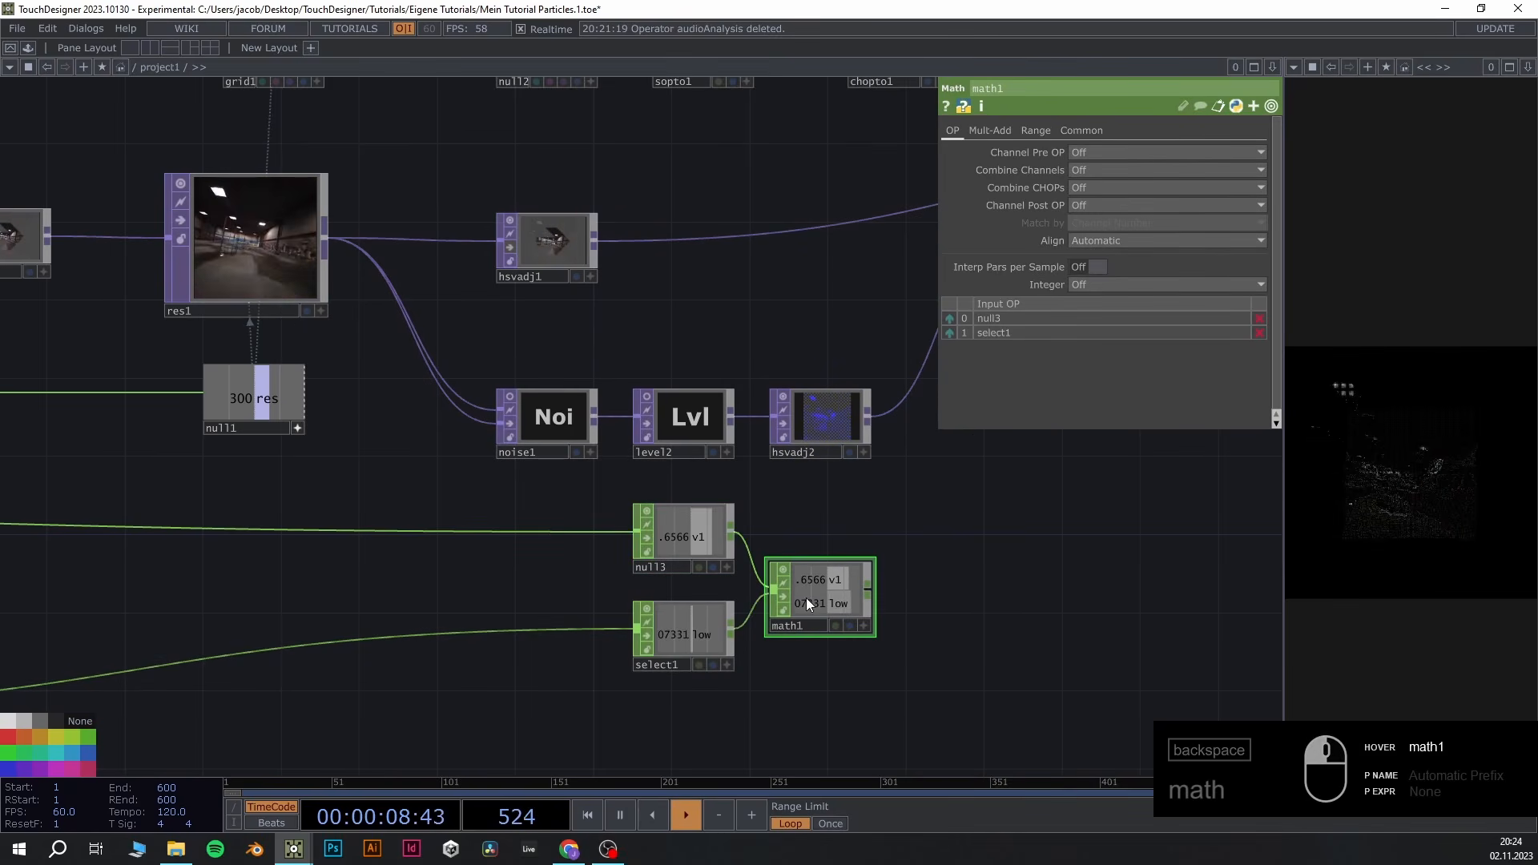
Make math1 combine its input CHOPs by Multiply and set its Multiply value to 2
left_click(1086, 187)
left_click(1109, 259)
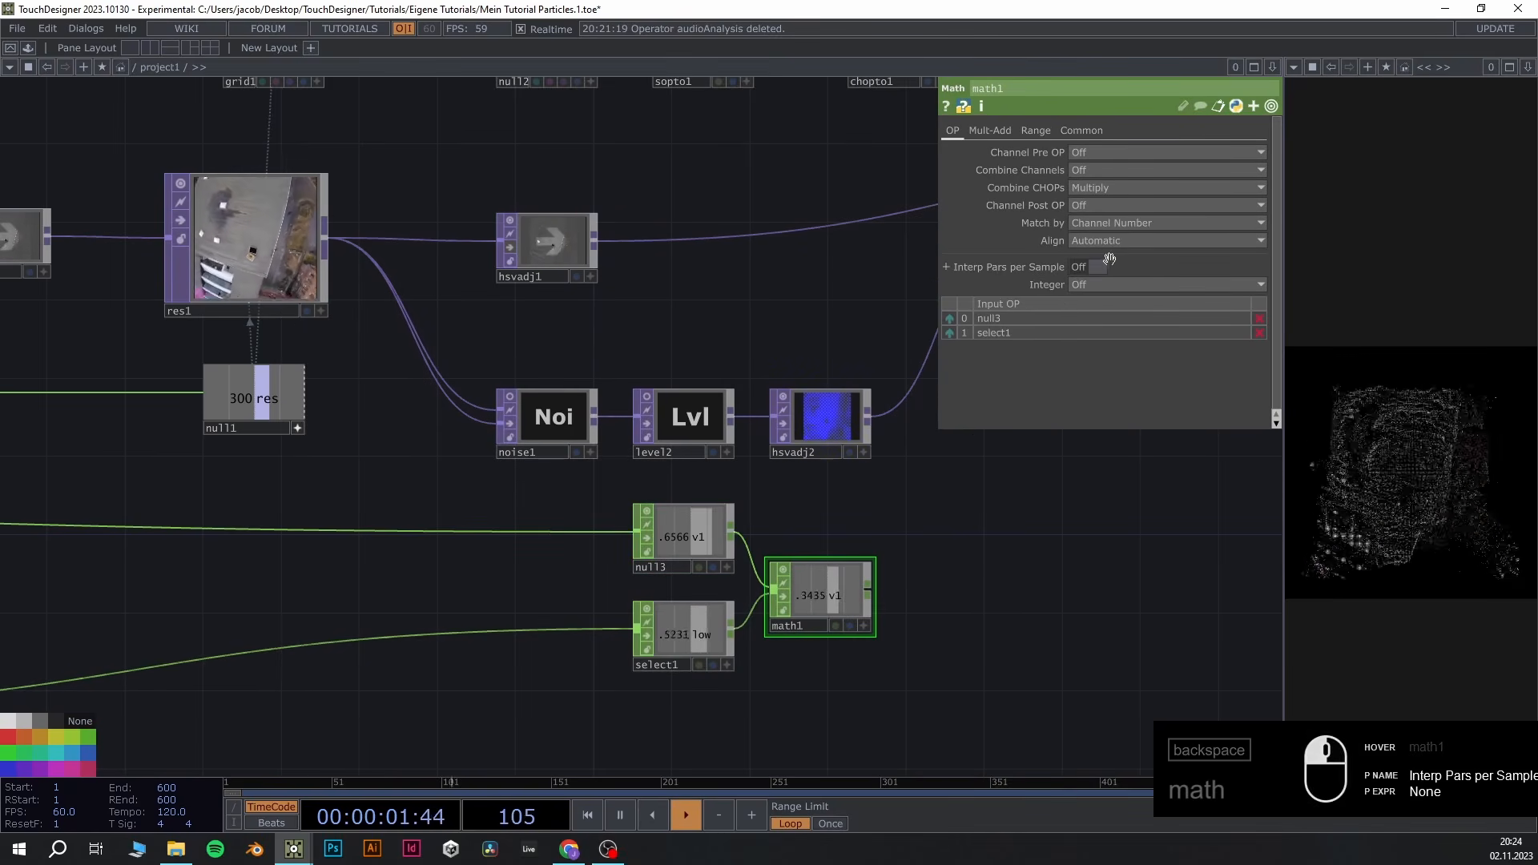
left_click_drag(887, 721, 665, 534)
left_click_drag(826, 593, 700, 594)
left_click_drag(960, 565, 1085, 477)
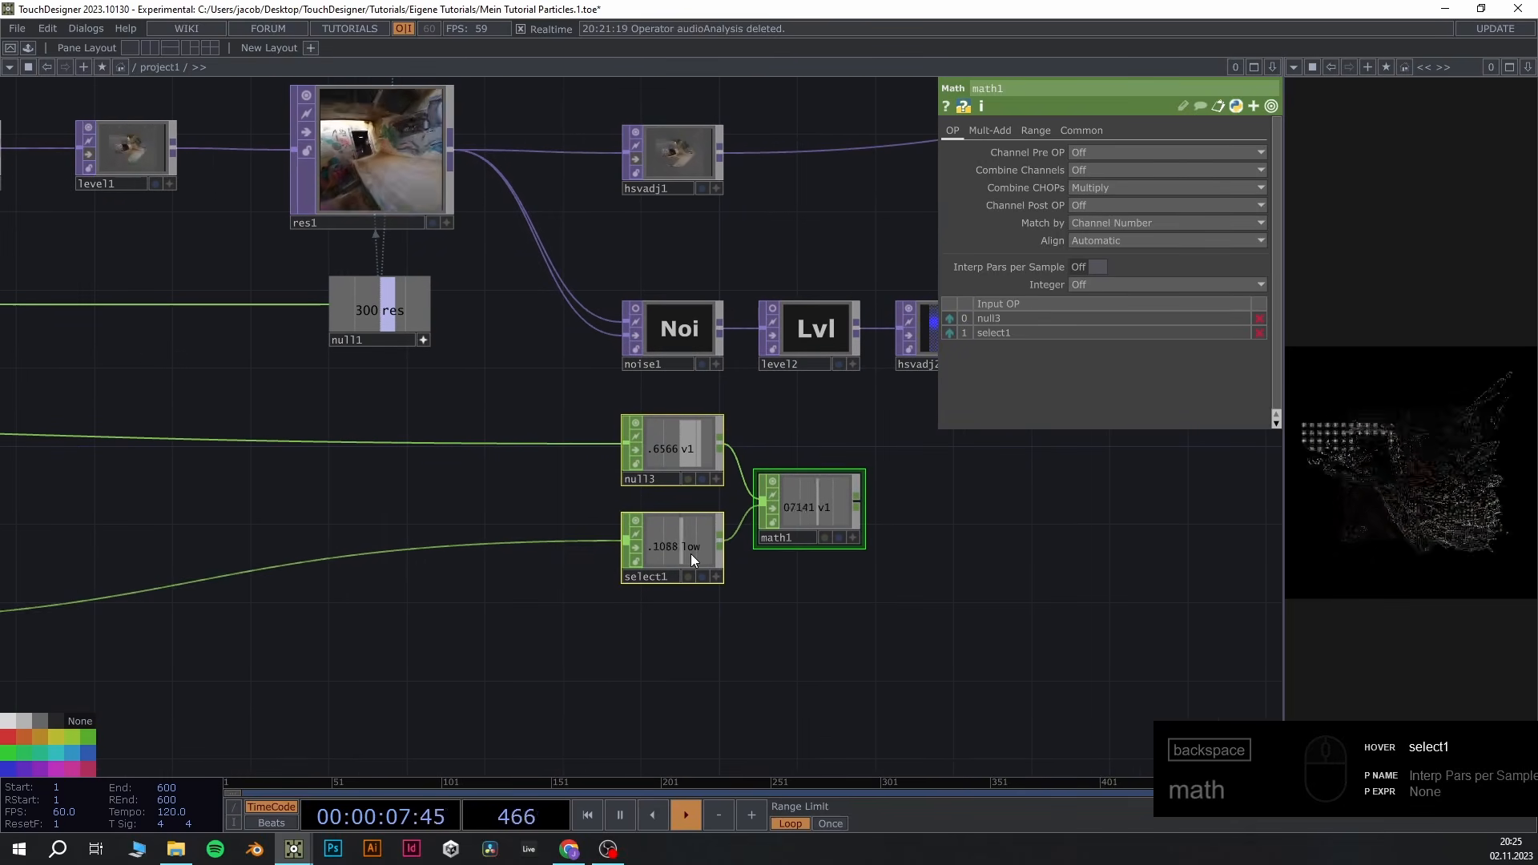
scroll(690, 554, "up", 5)
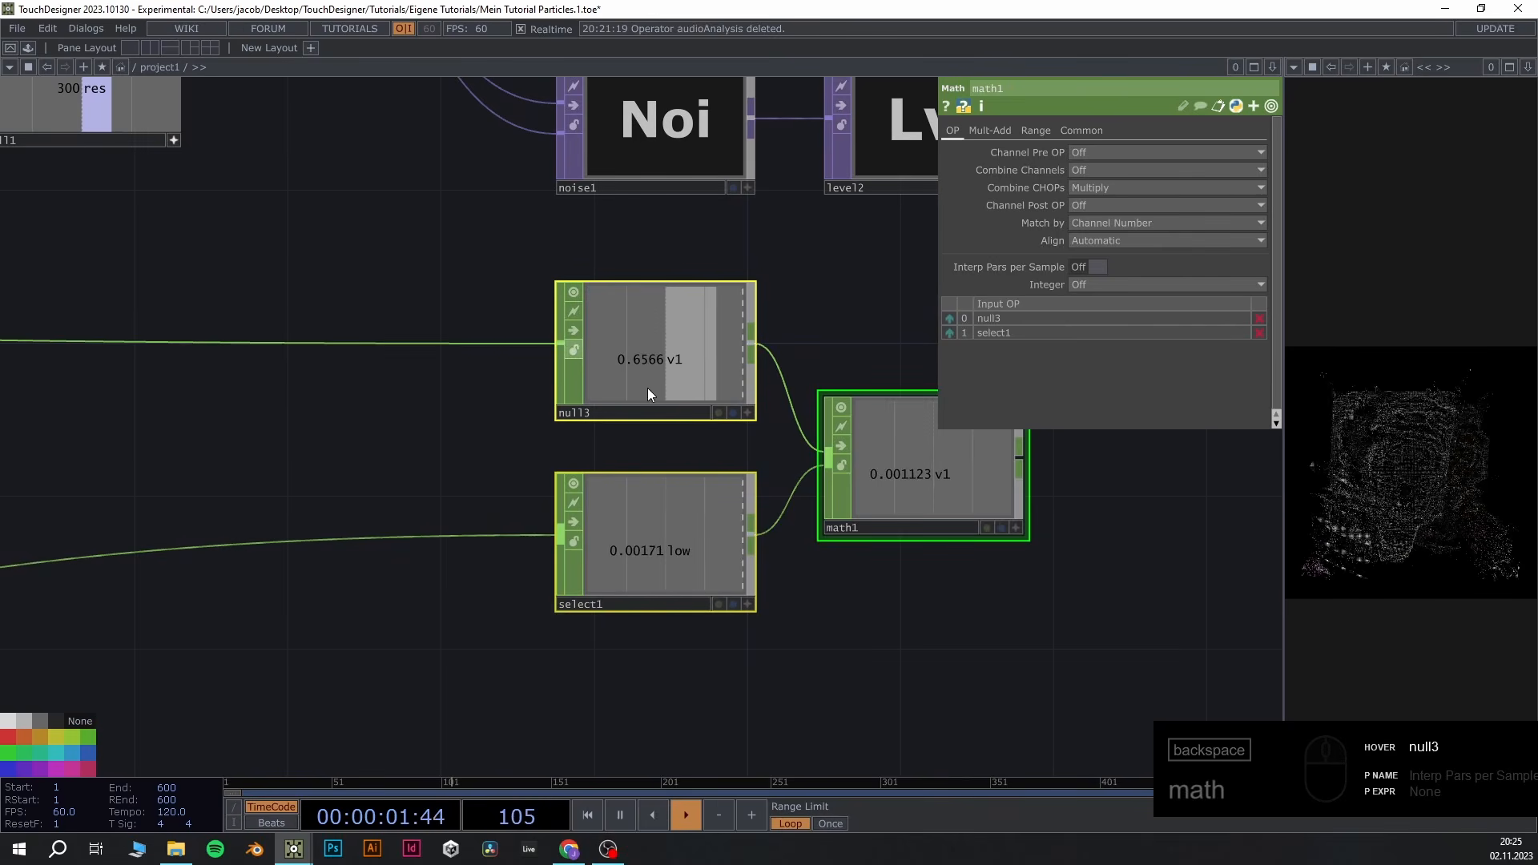
middle_click_drag(833, 498, 540, 517)
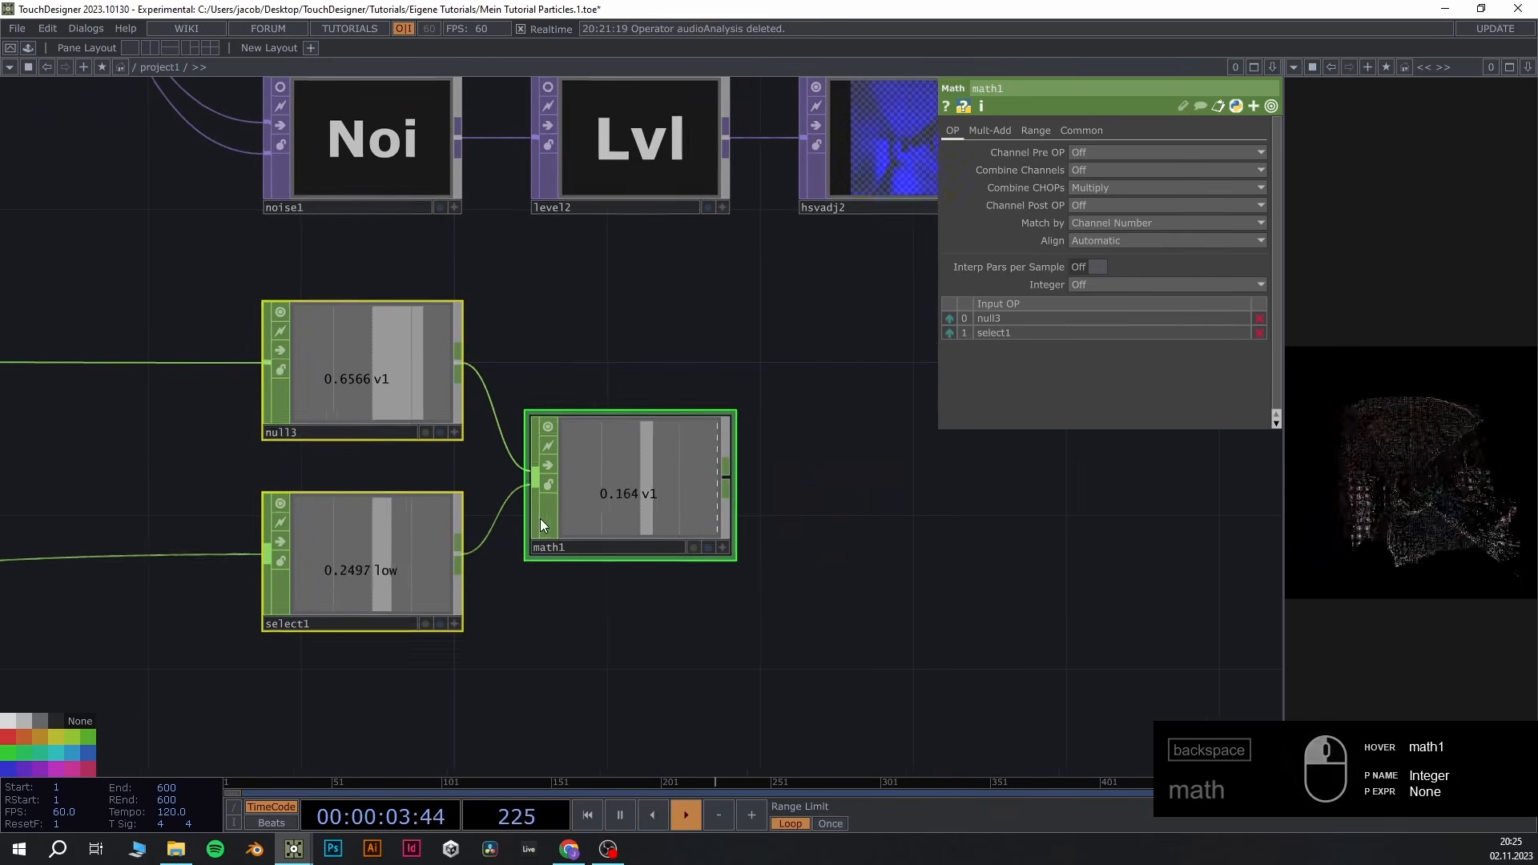
left_click(989, 130)
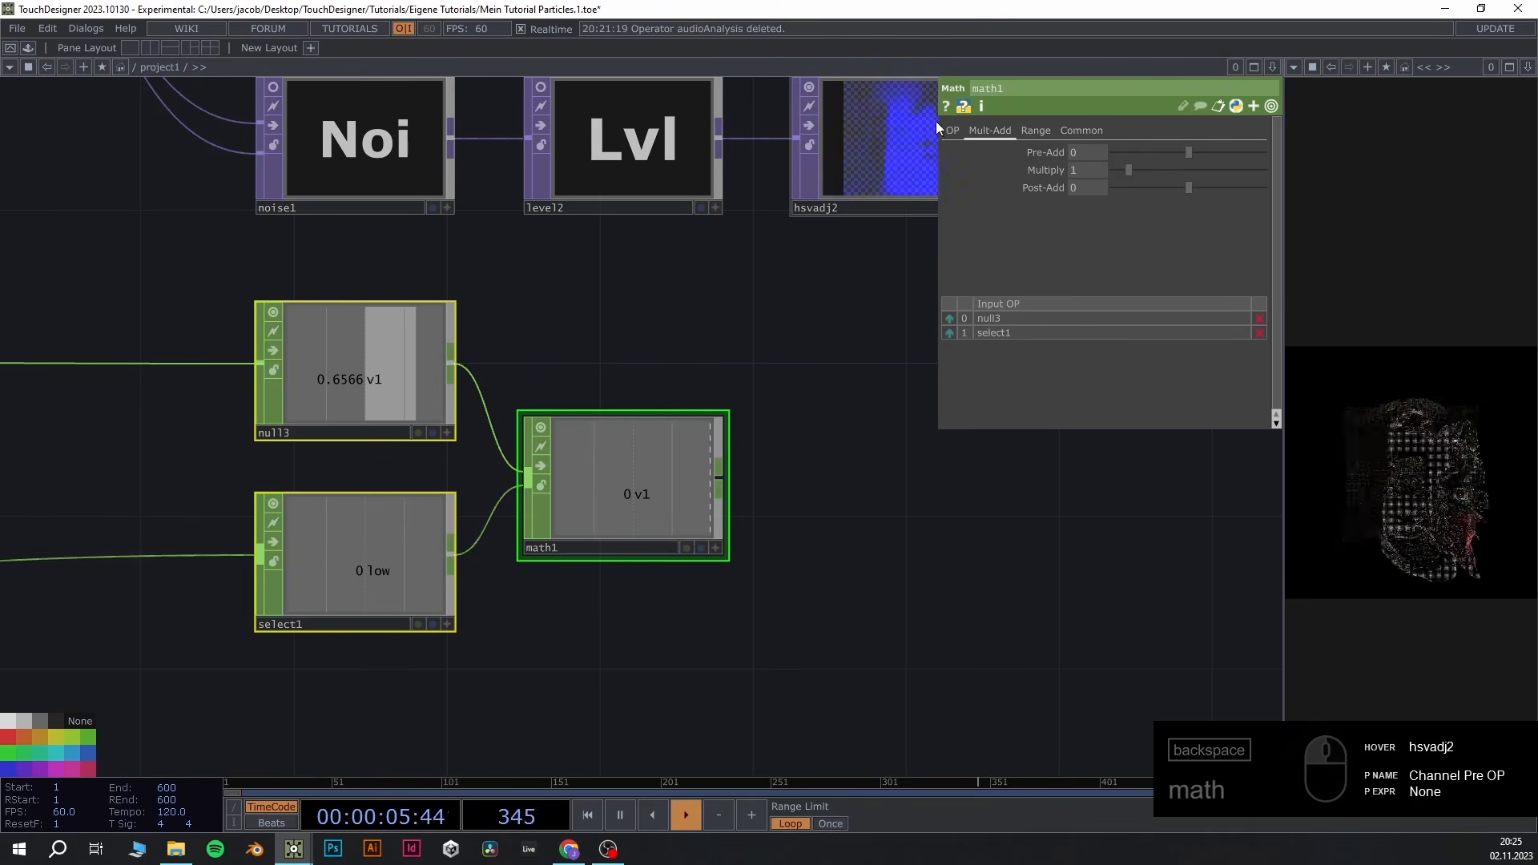
left_click(1075, 168)
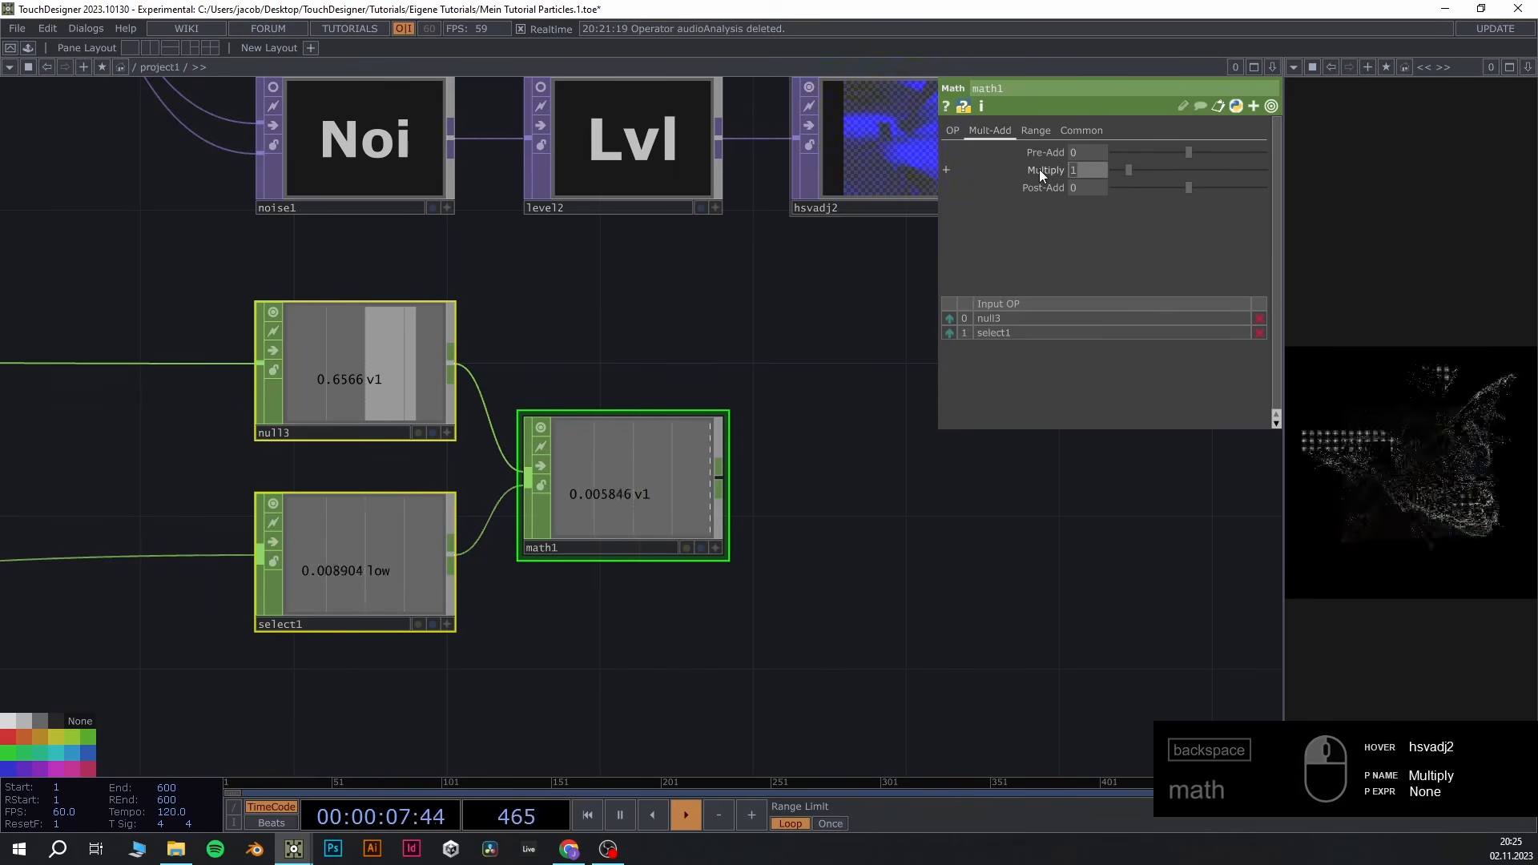
type("2")
key("Return")
Add a Null CHOP fed by math1's output and place it to the right of math1
middle_click_drag(803, 487, 889, 472)
left_click_drag(859, 474, 676, 518)
middle_click_drag(676, 519, 591, 514)
scroll(592, 513, "up", 1)
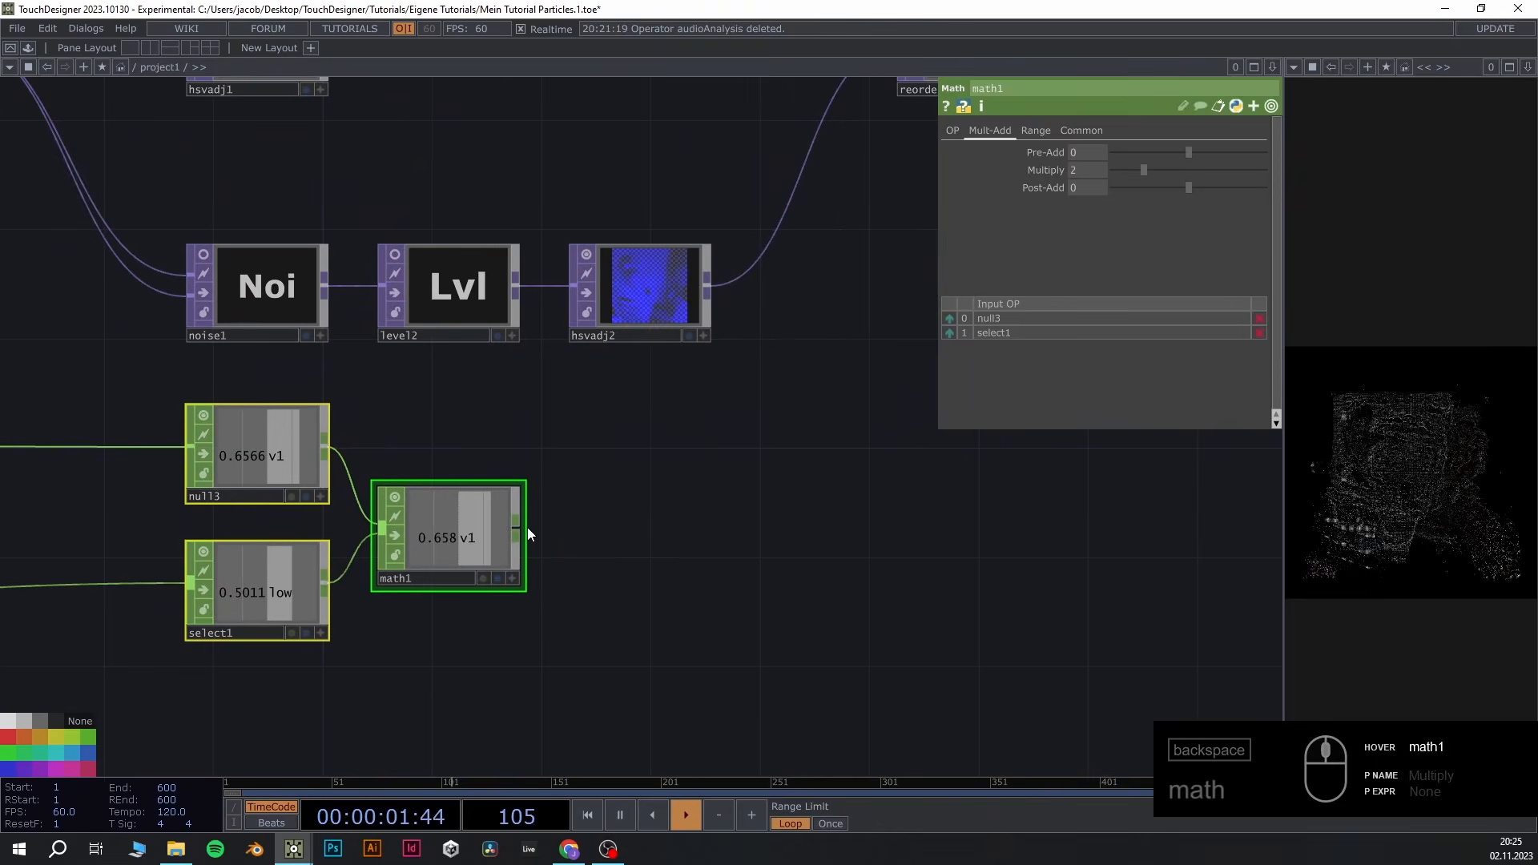
double_click(521, 527)
type("nul")
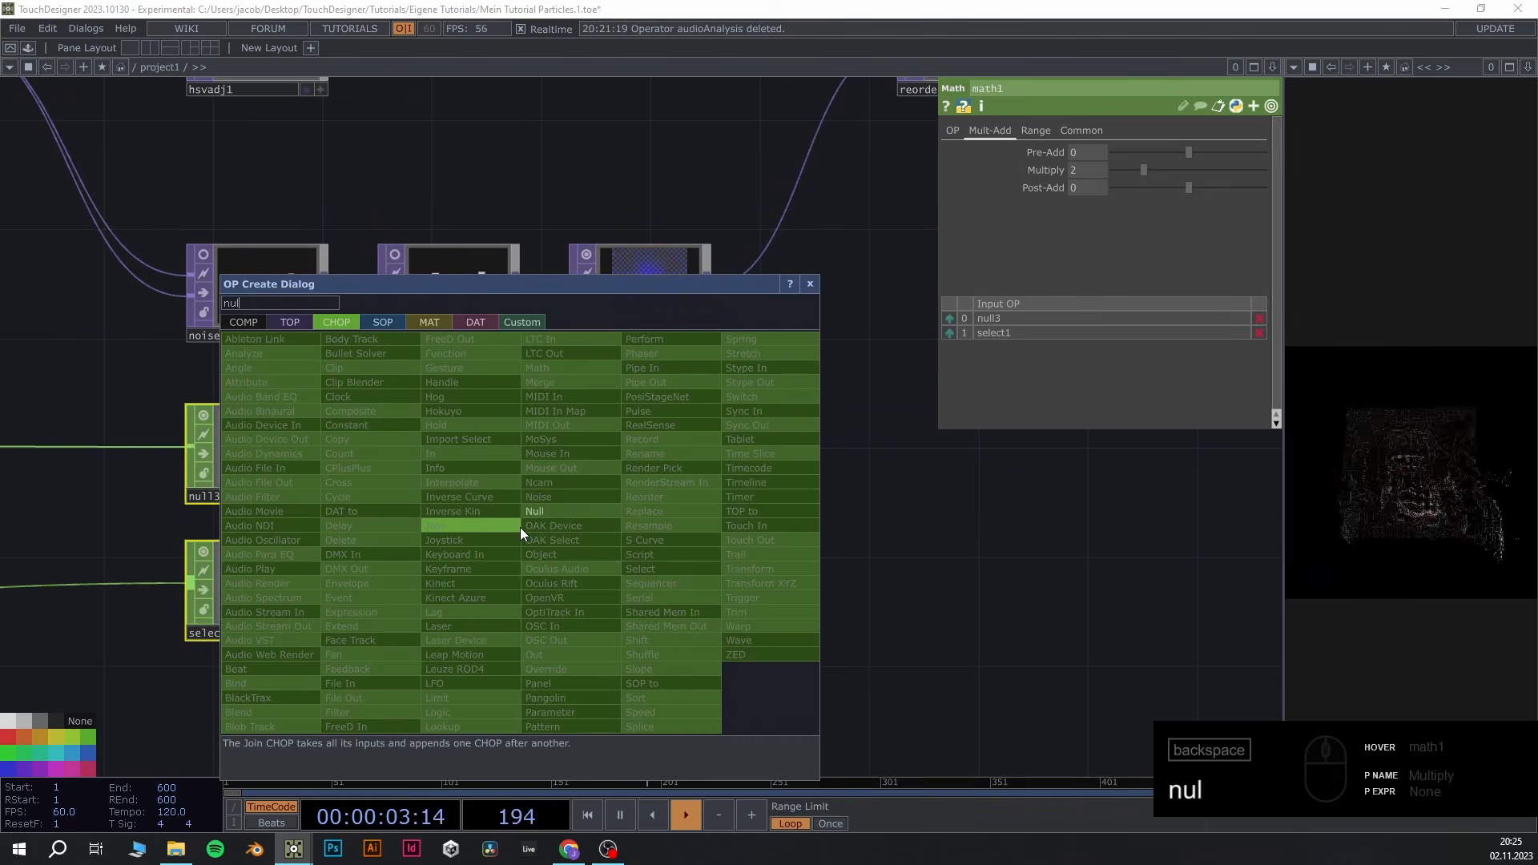
left_click(557, 511)
left_click(666, 536)
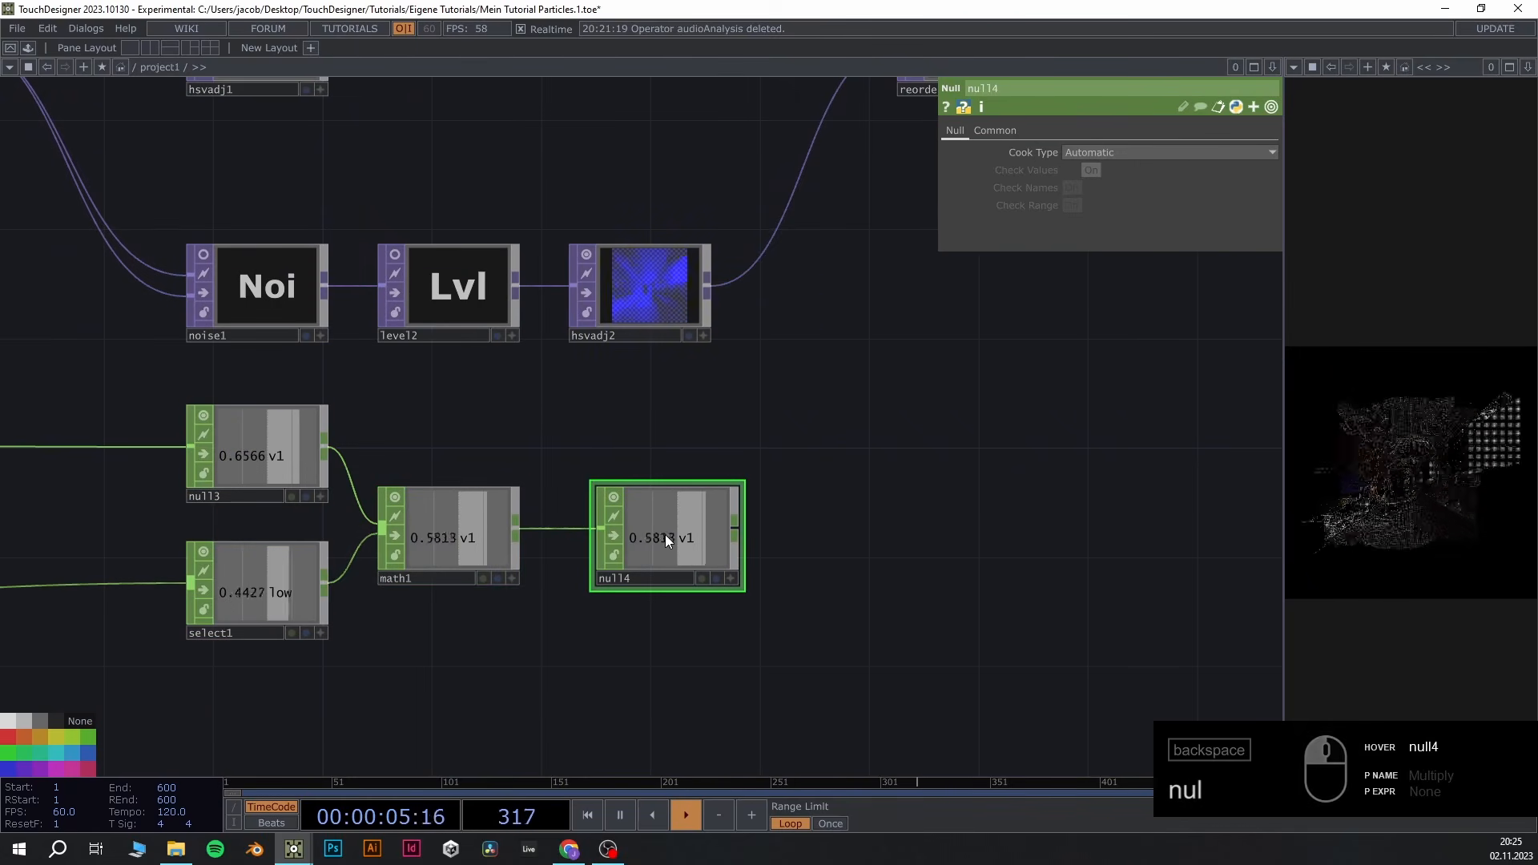
Rename the Null CHOP after math1 to bass_AMP
left_click(645, 577)
key("BackSpace")
key("BackSpace")
key("BackSpace")
key("BackSpace")
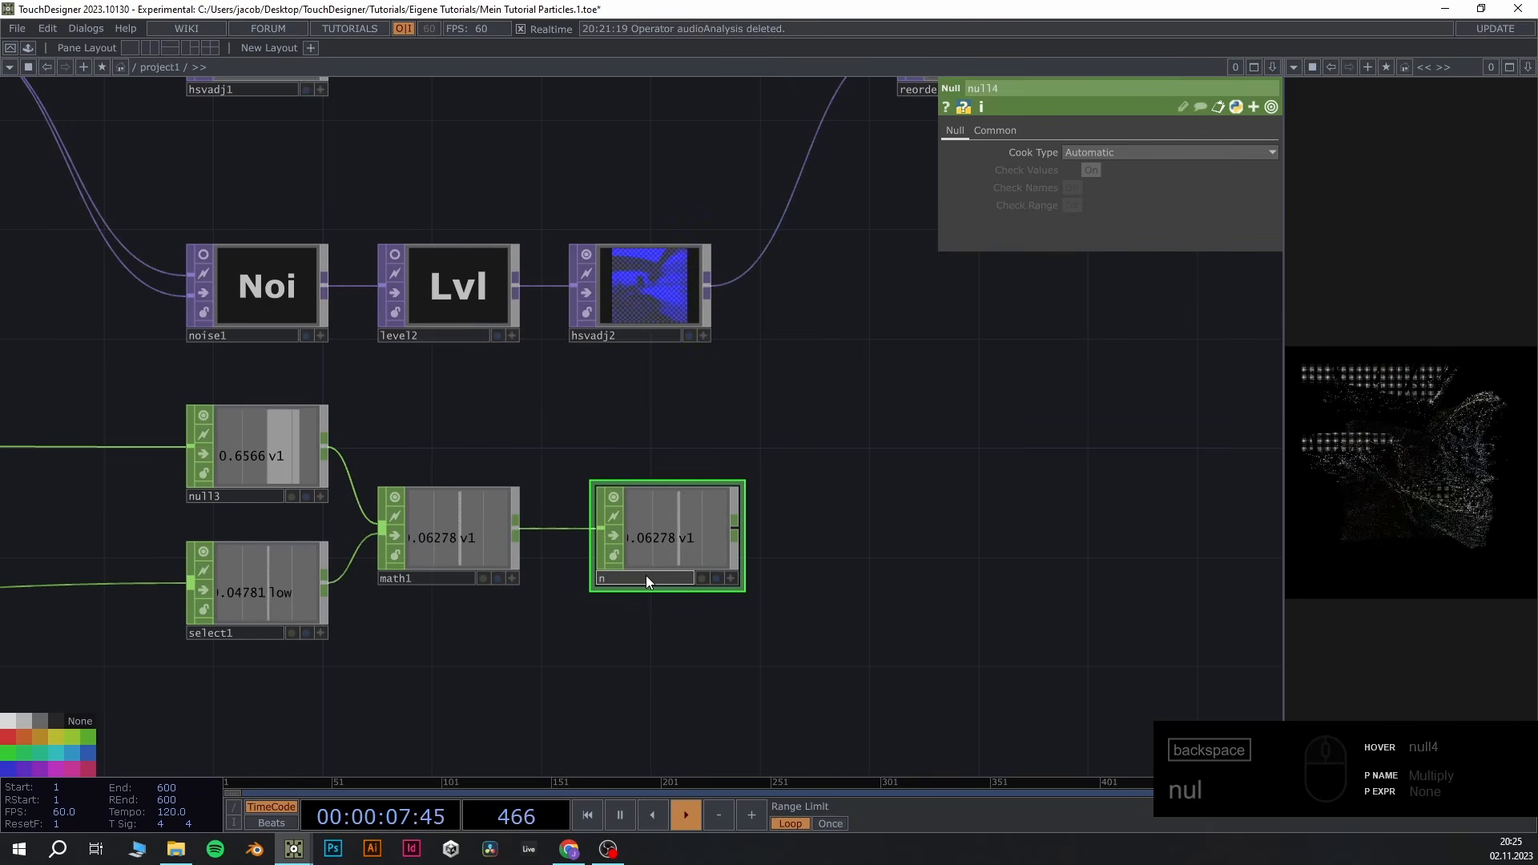
type("bas_AMP")
key("Return")
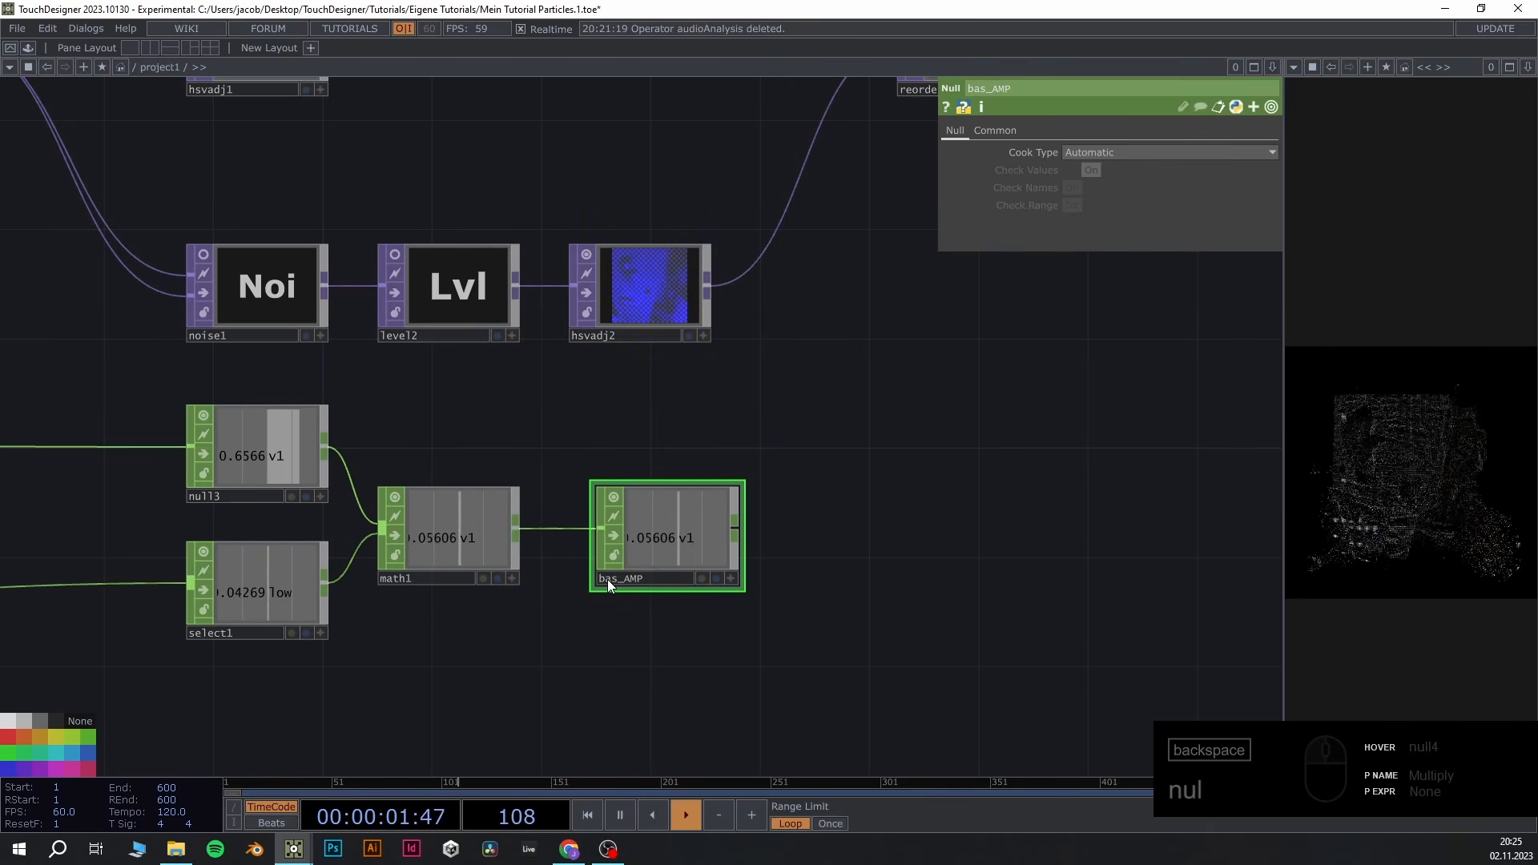
left_click(609, 579)
key("BackSpace")
type("s")
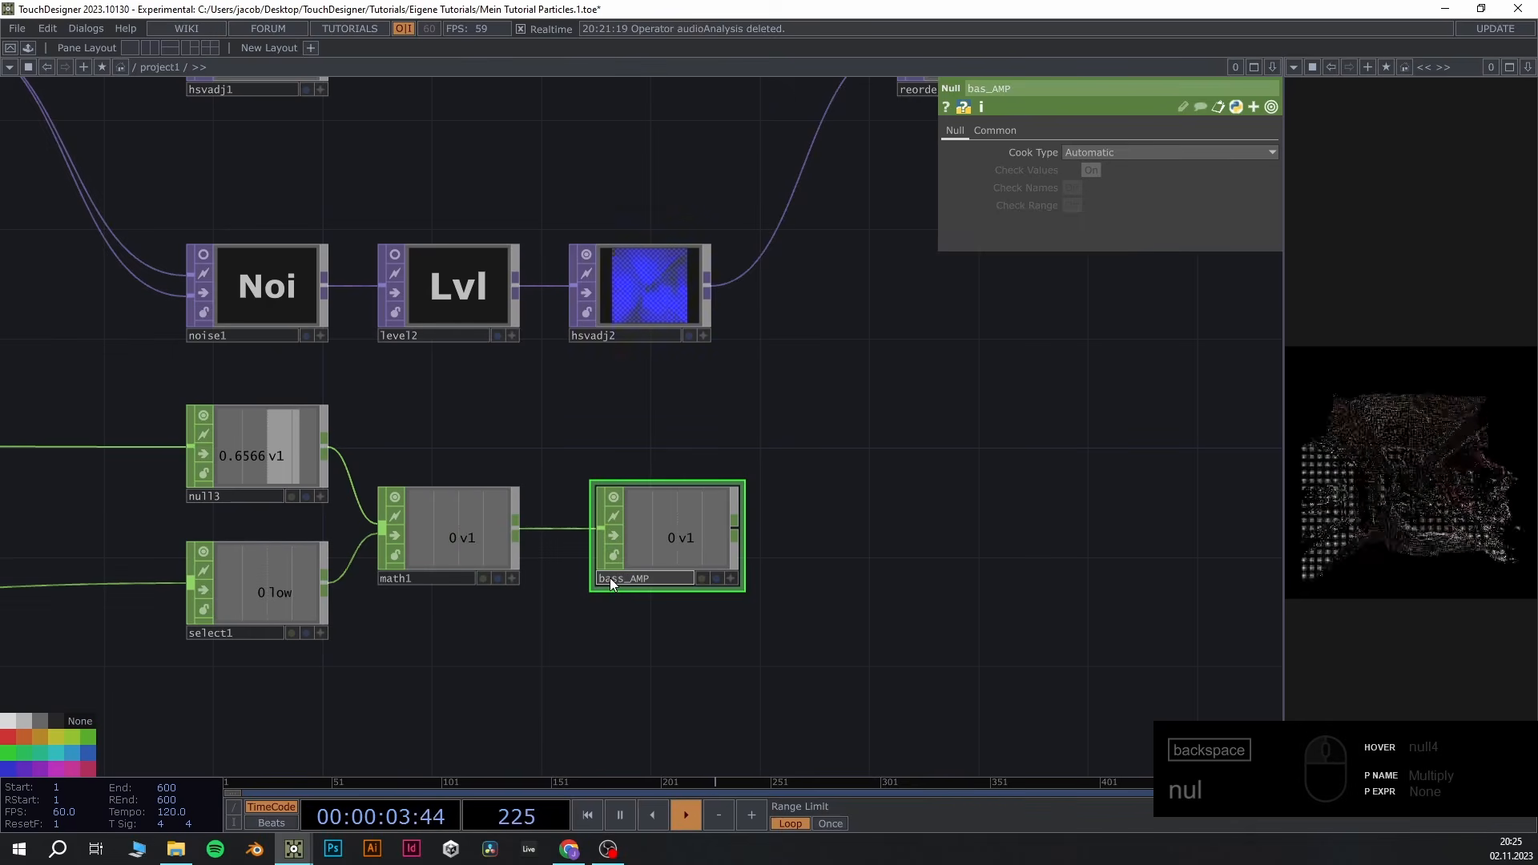
key("Return")
Insert a Math TOP on the wire between hsvadj2 and reorder1, placing it beside hsvadj2
left_click_drag(778, 472, 584, 595)
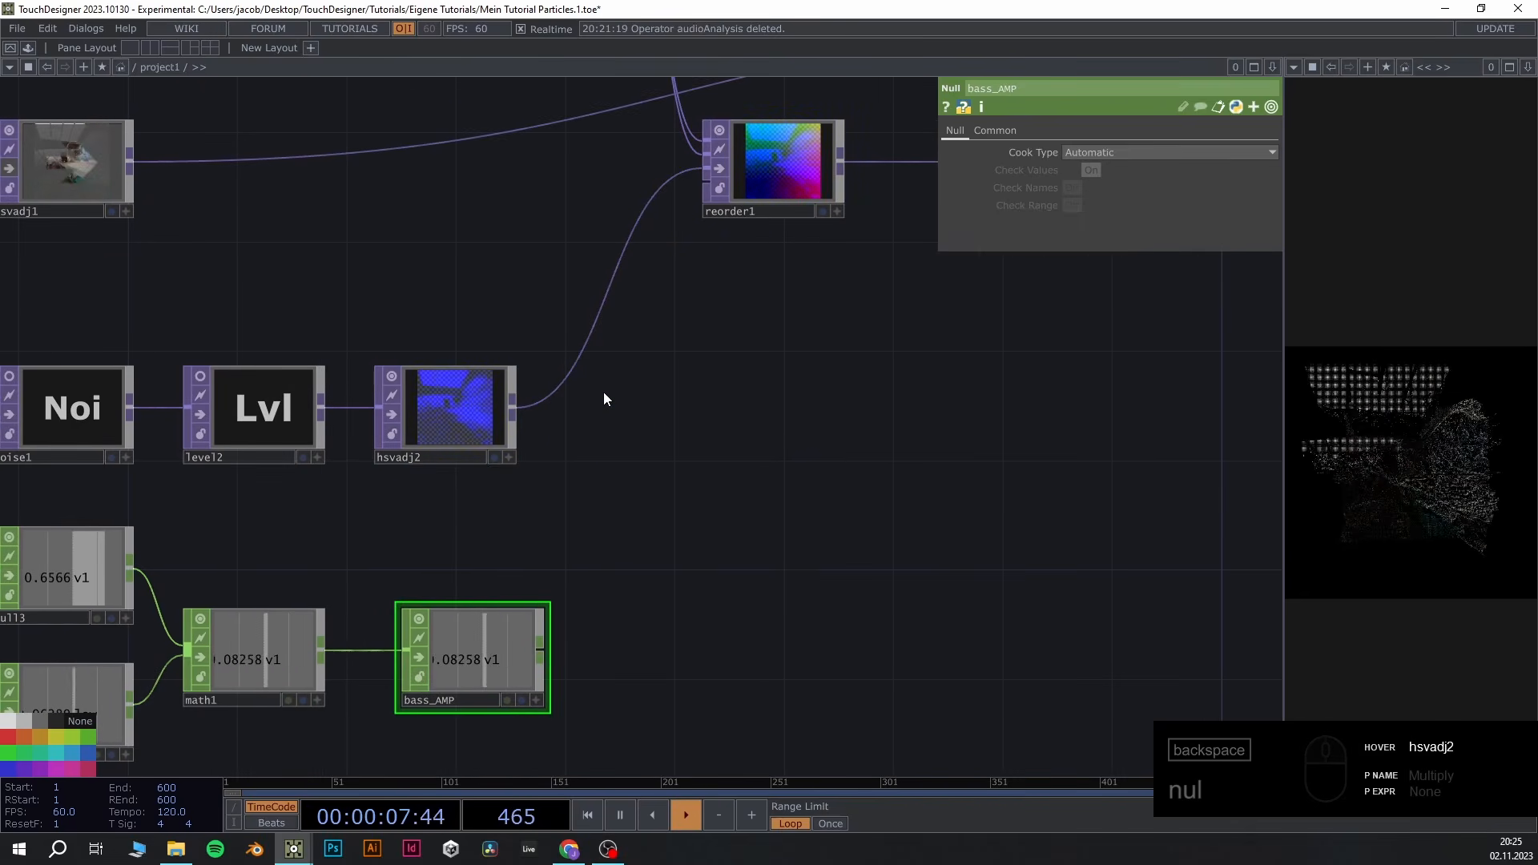
left_click_drag(603, 391, 551, 454)
left_click_drag(696, 252, 721, 247)
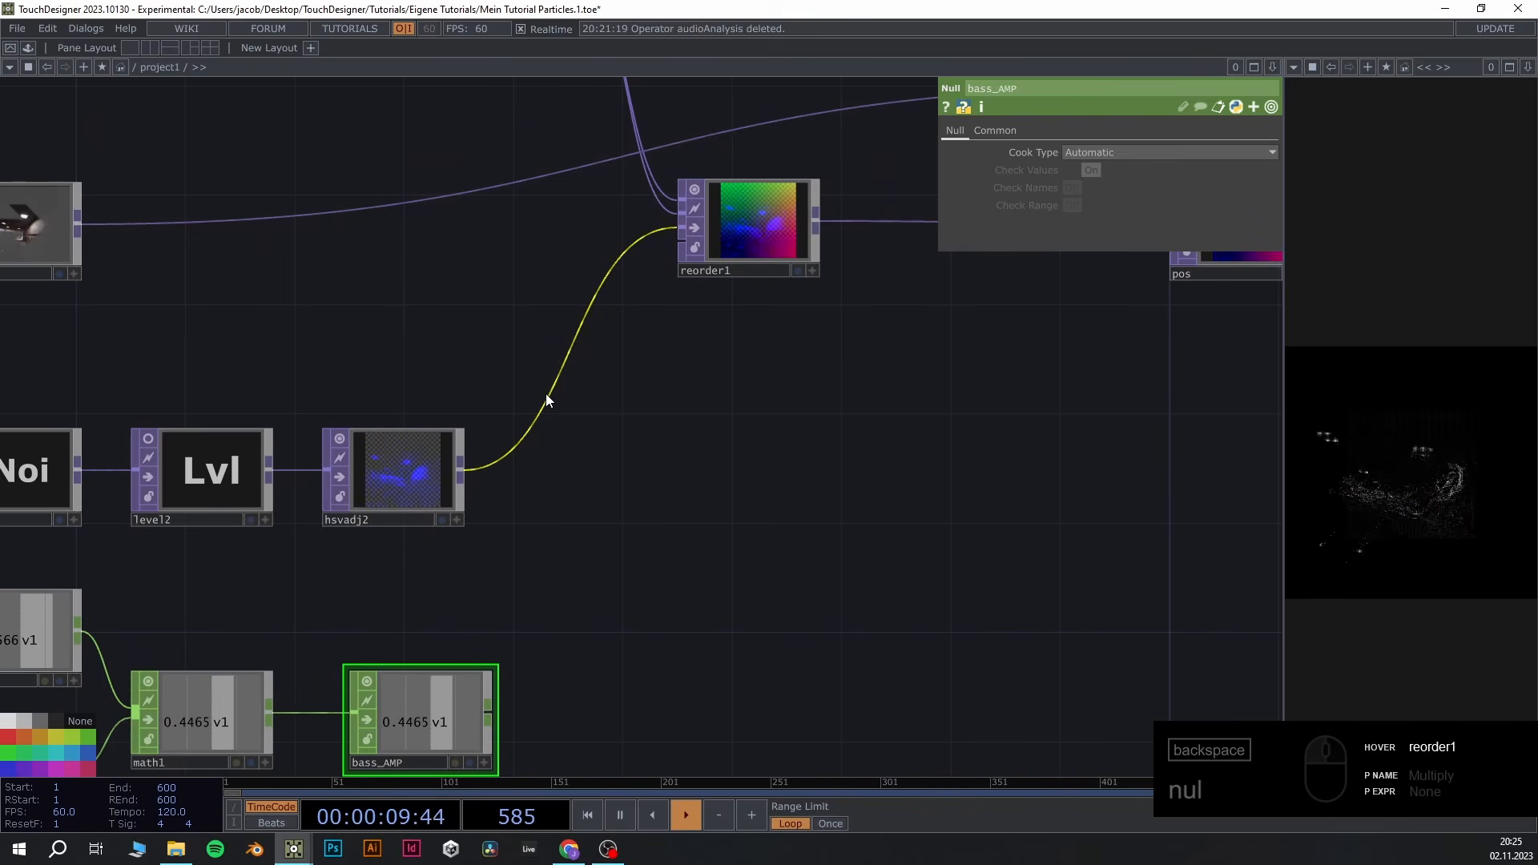
right_click(546, 393)
right_click(545, 402)
right_click(544, 401)
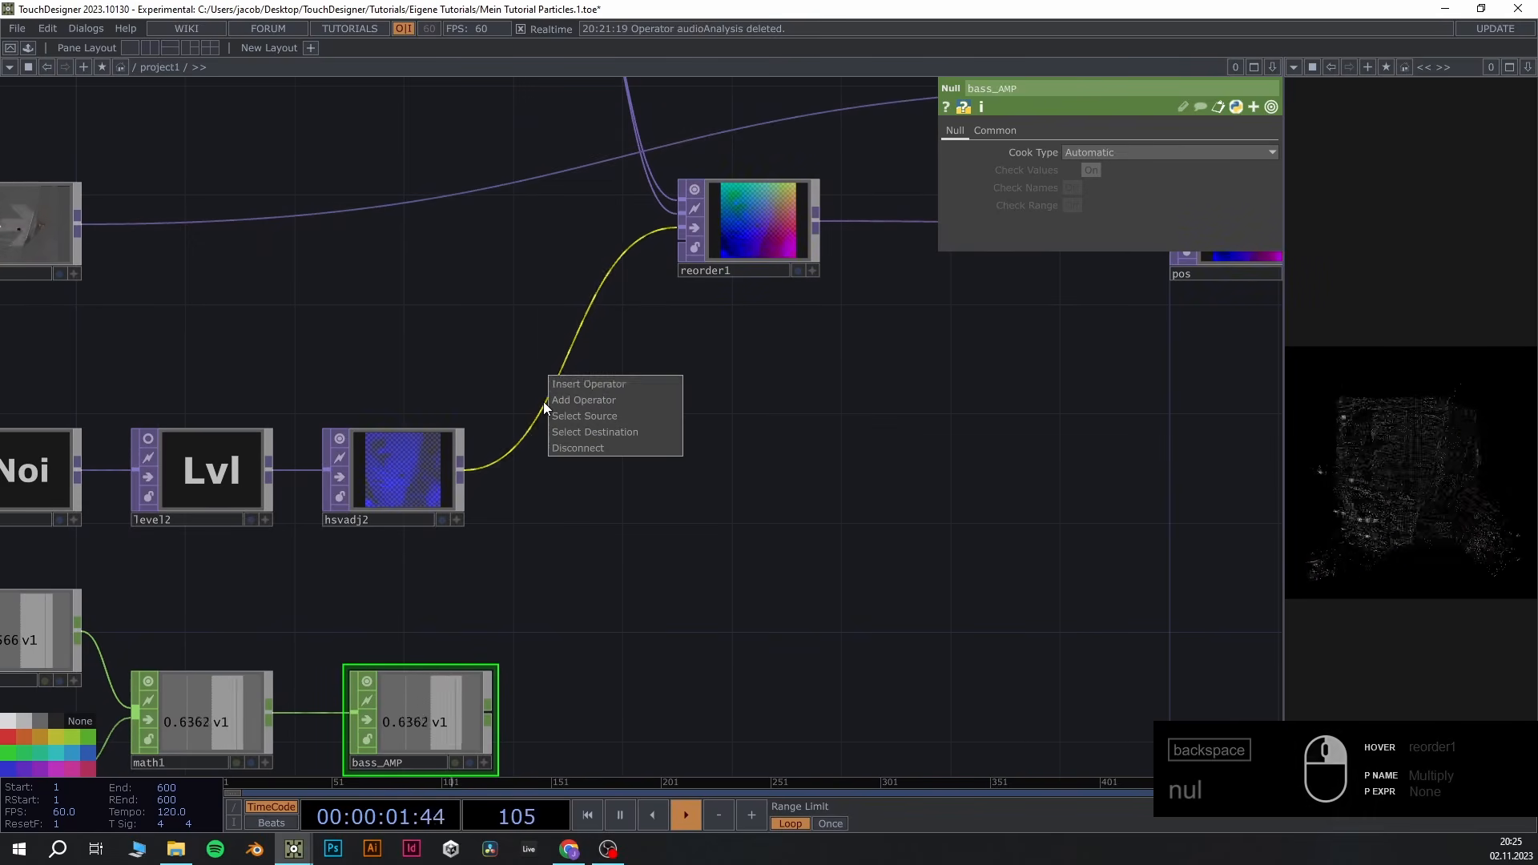
left_click(579, 383)
type("top")
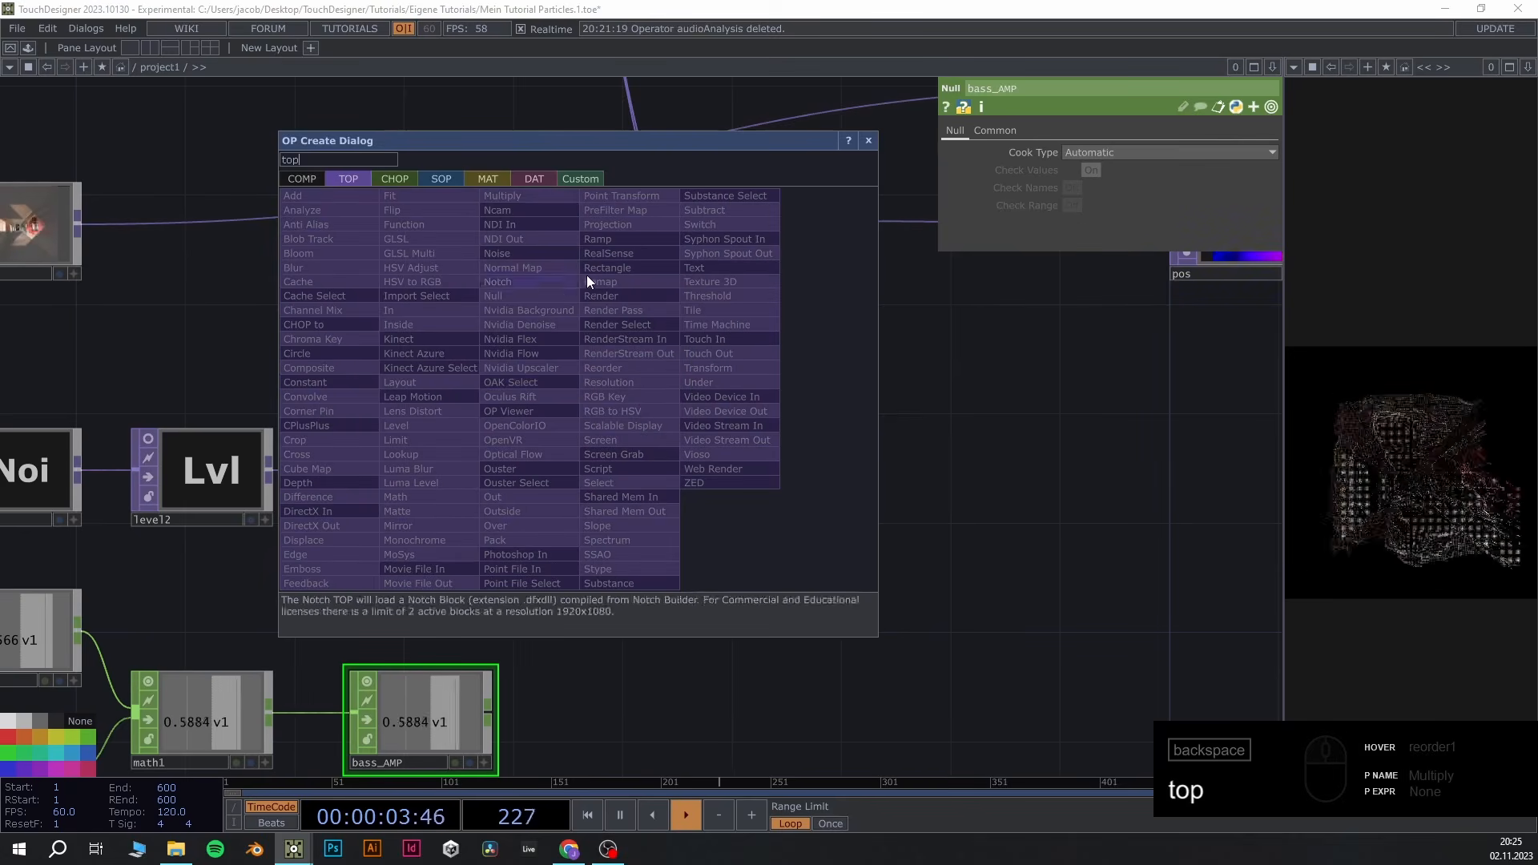
key("BackSpace")
key("BackSpace")
key("BackSpace")
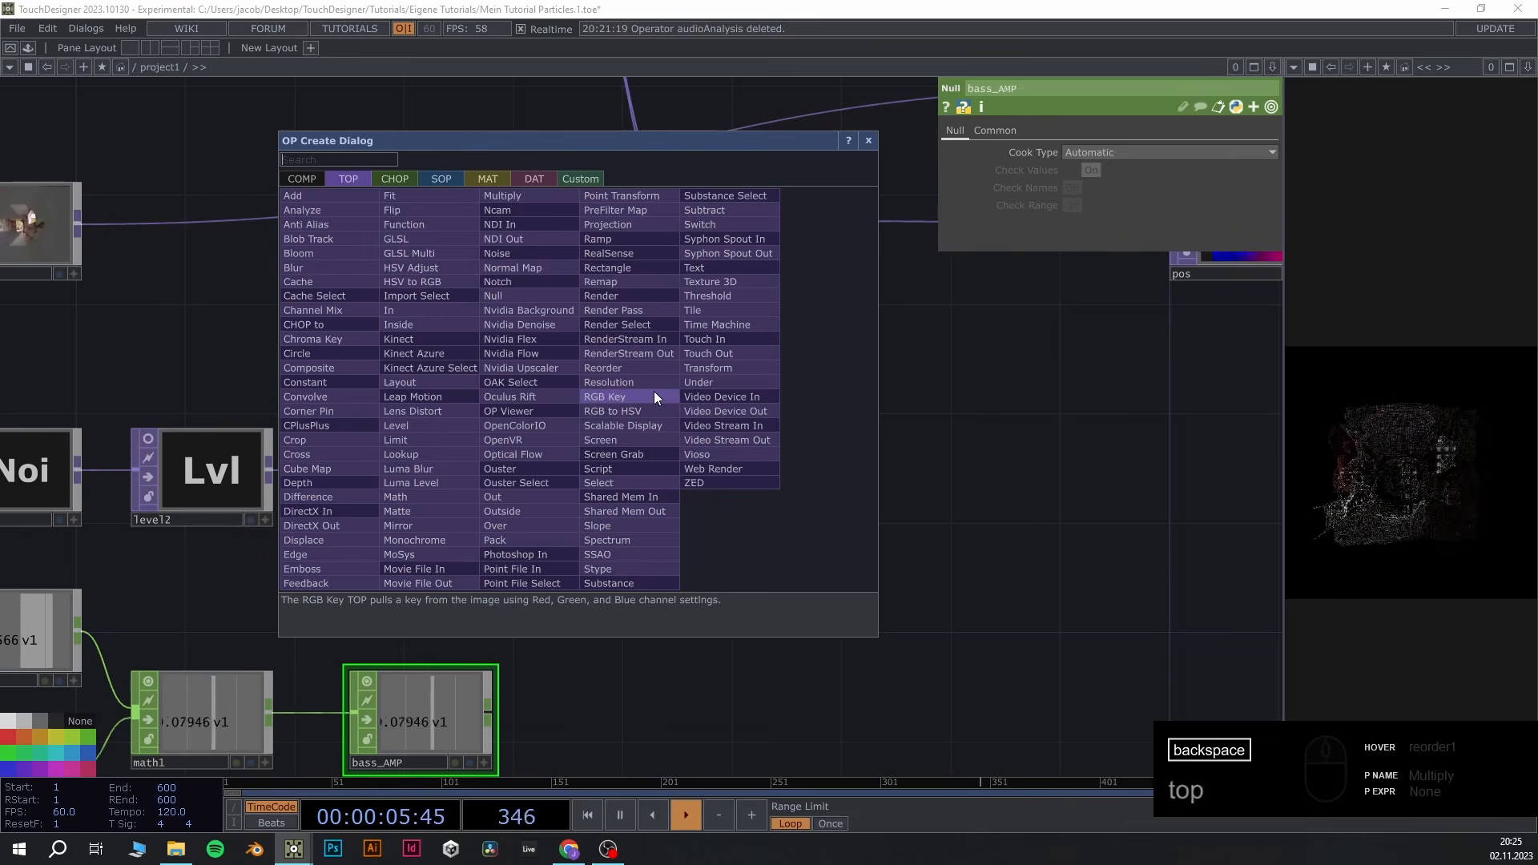
type("math")
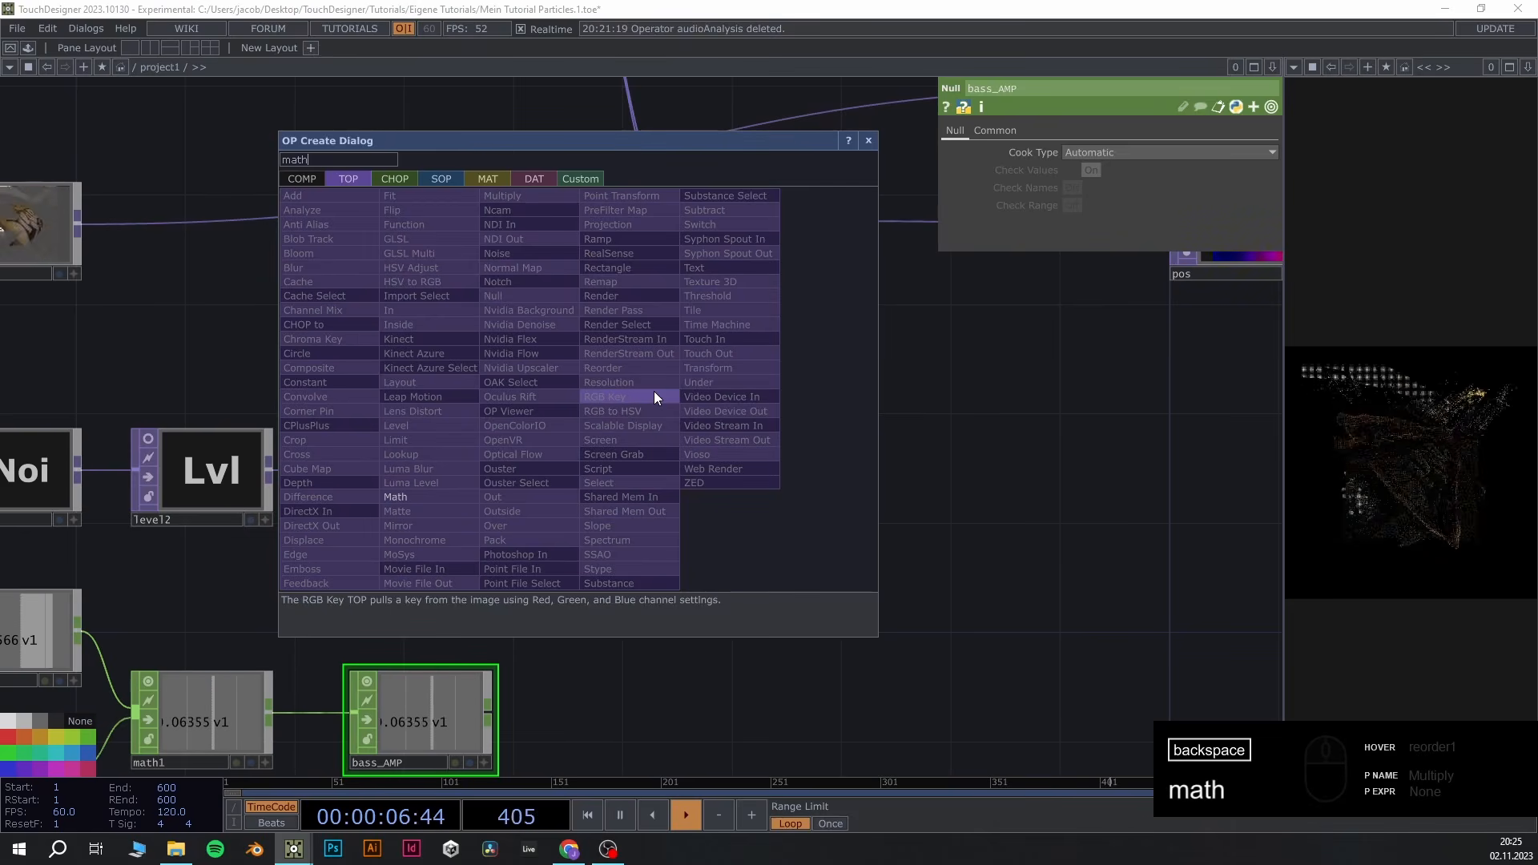
left_click(416, 498)
left_click(620, 478)
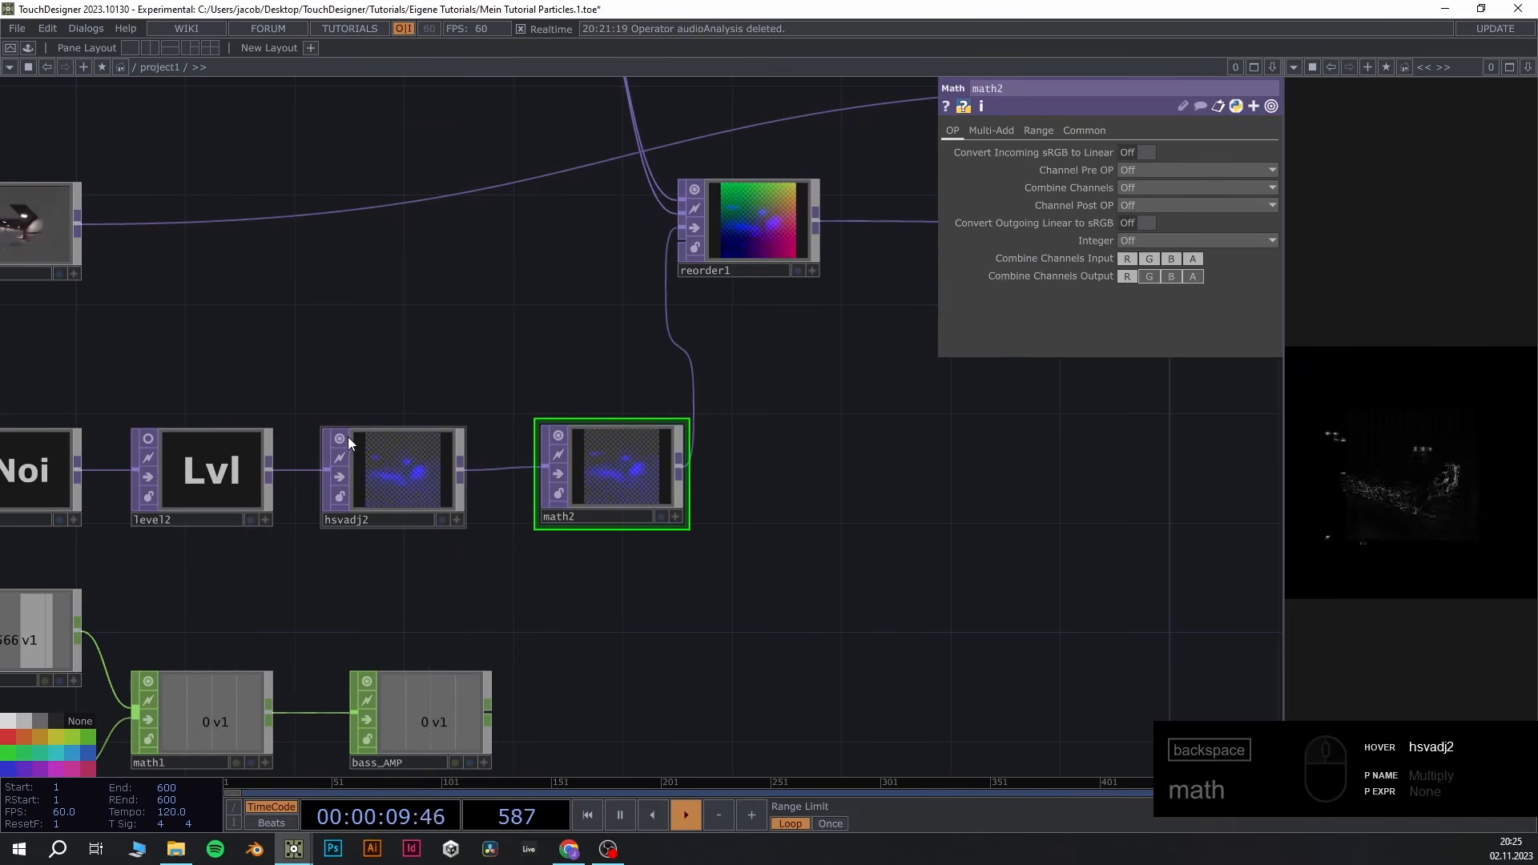
Drive math2's Multiply parameter with the v1 channel of bass_AMP
left_click_drag(764, 543, 781, 443)
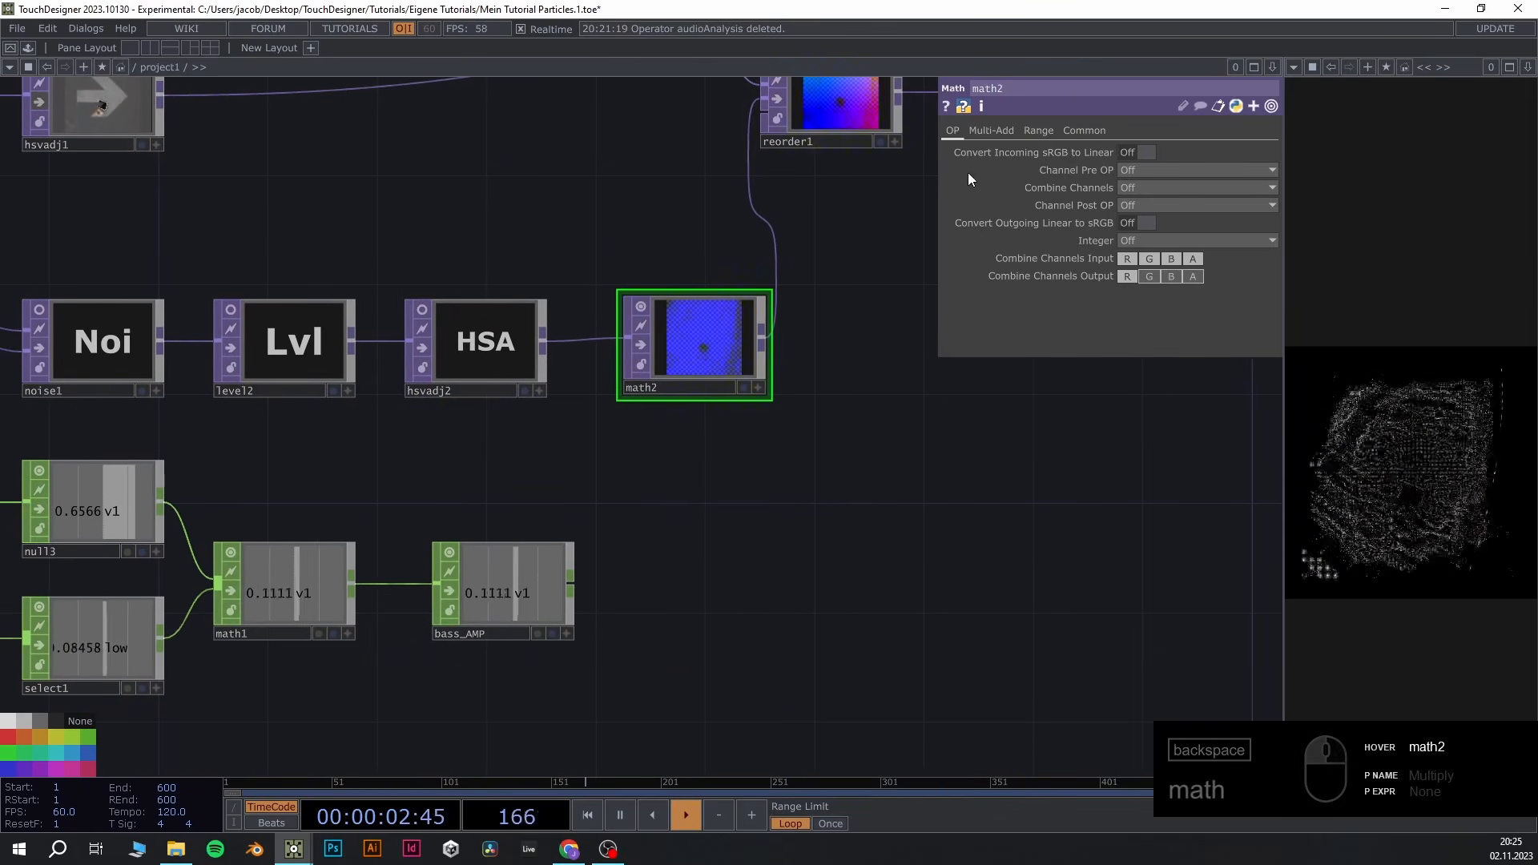
left_click(990, 130)
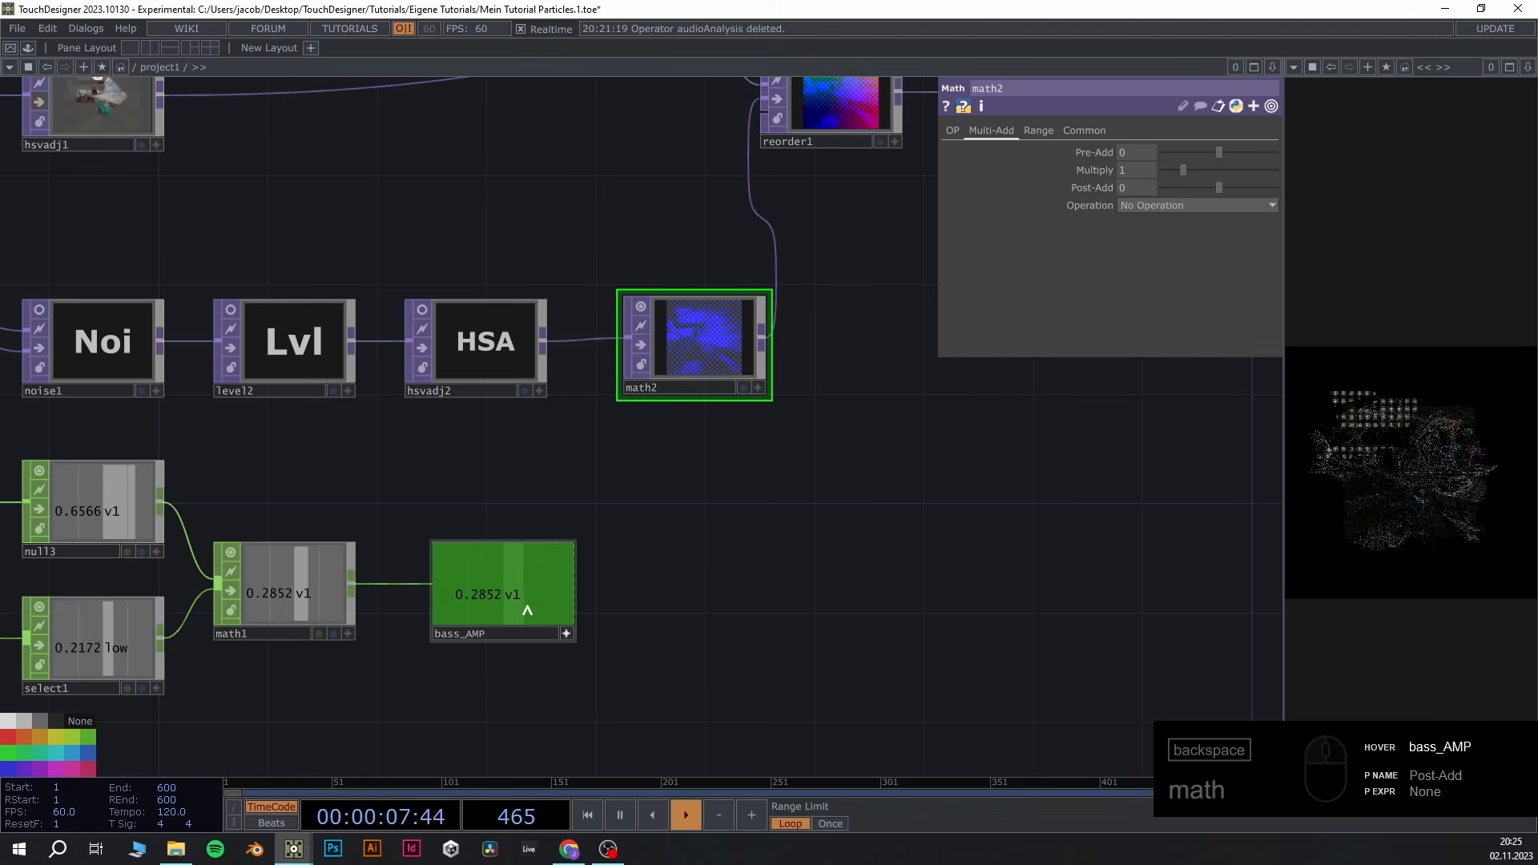
left_click_drag(509, 607, 1147, 163)
left_click(1146, 163)
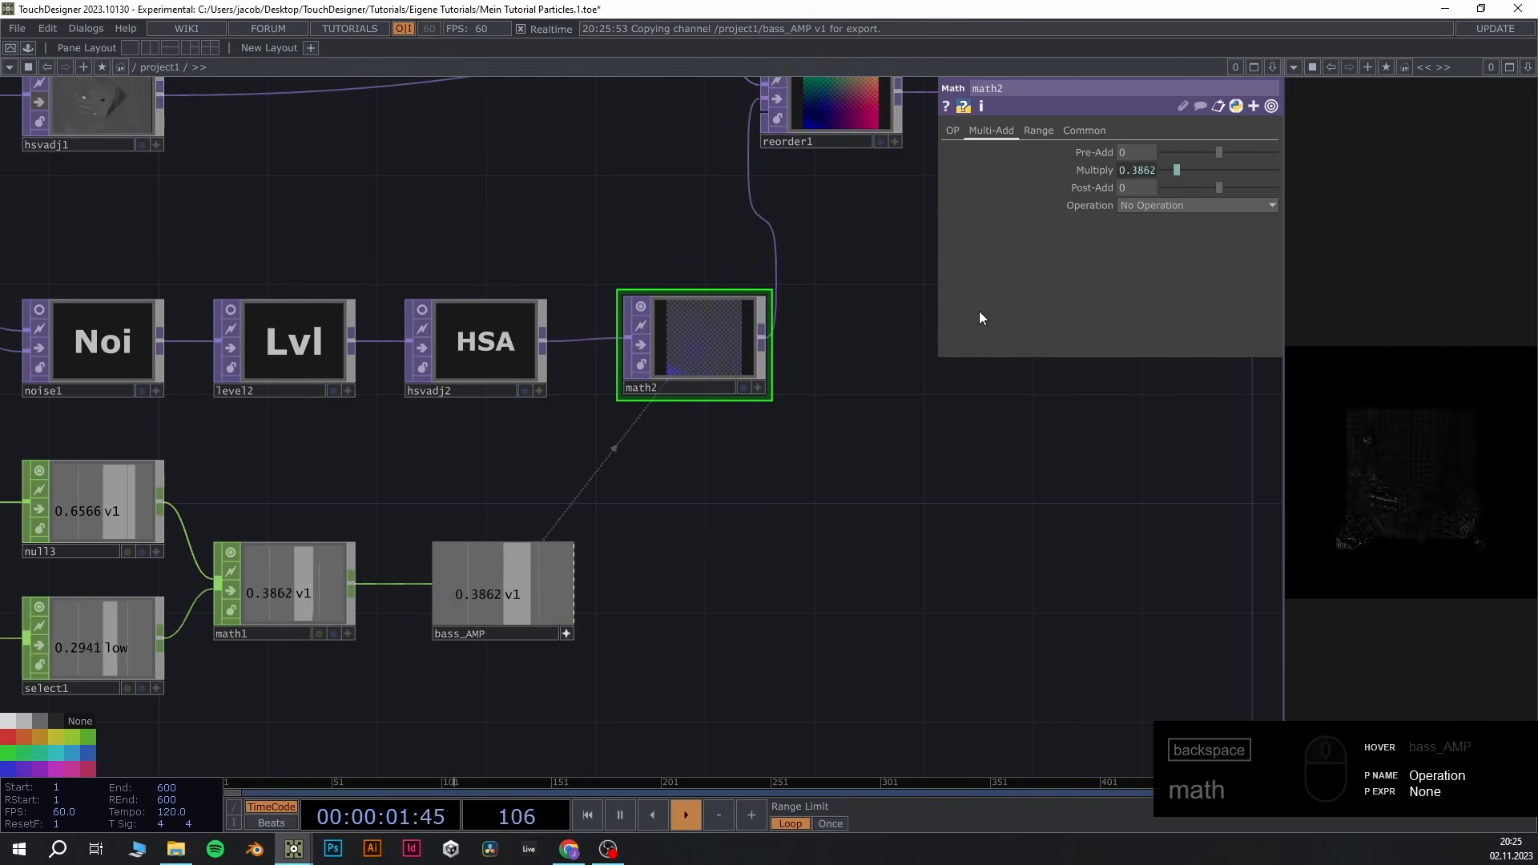
Set math2's Post-Add to 0.1
scroll(801, 372, "up", 5)
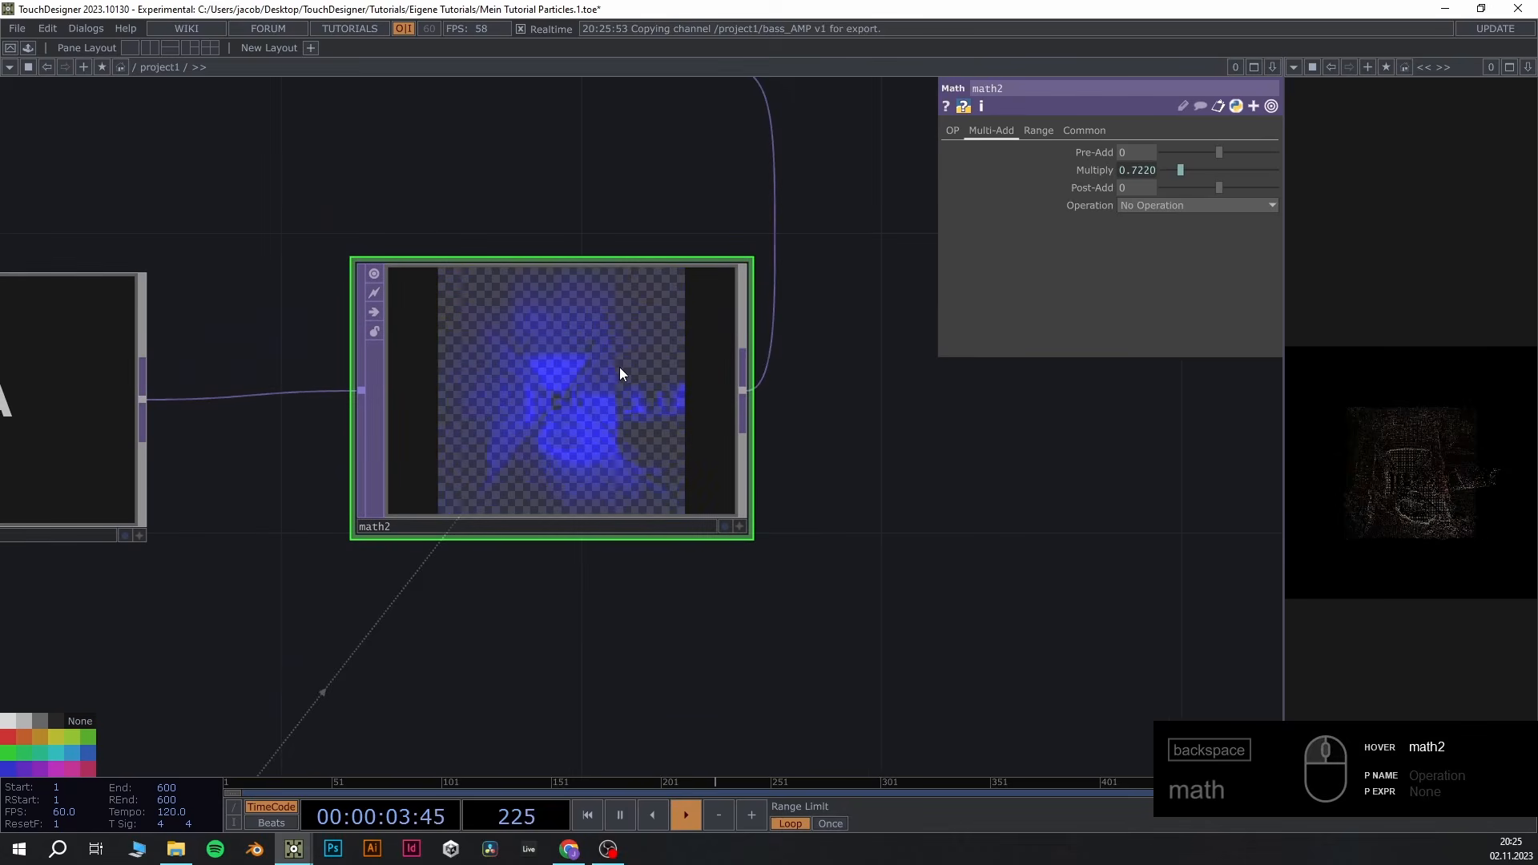
left_click(1132, 187)
type("0.1")
key("Return")
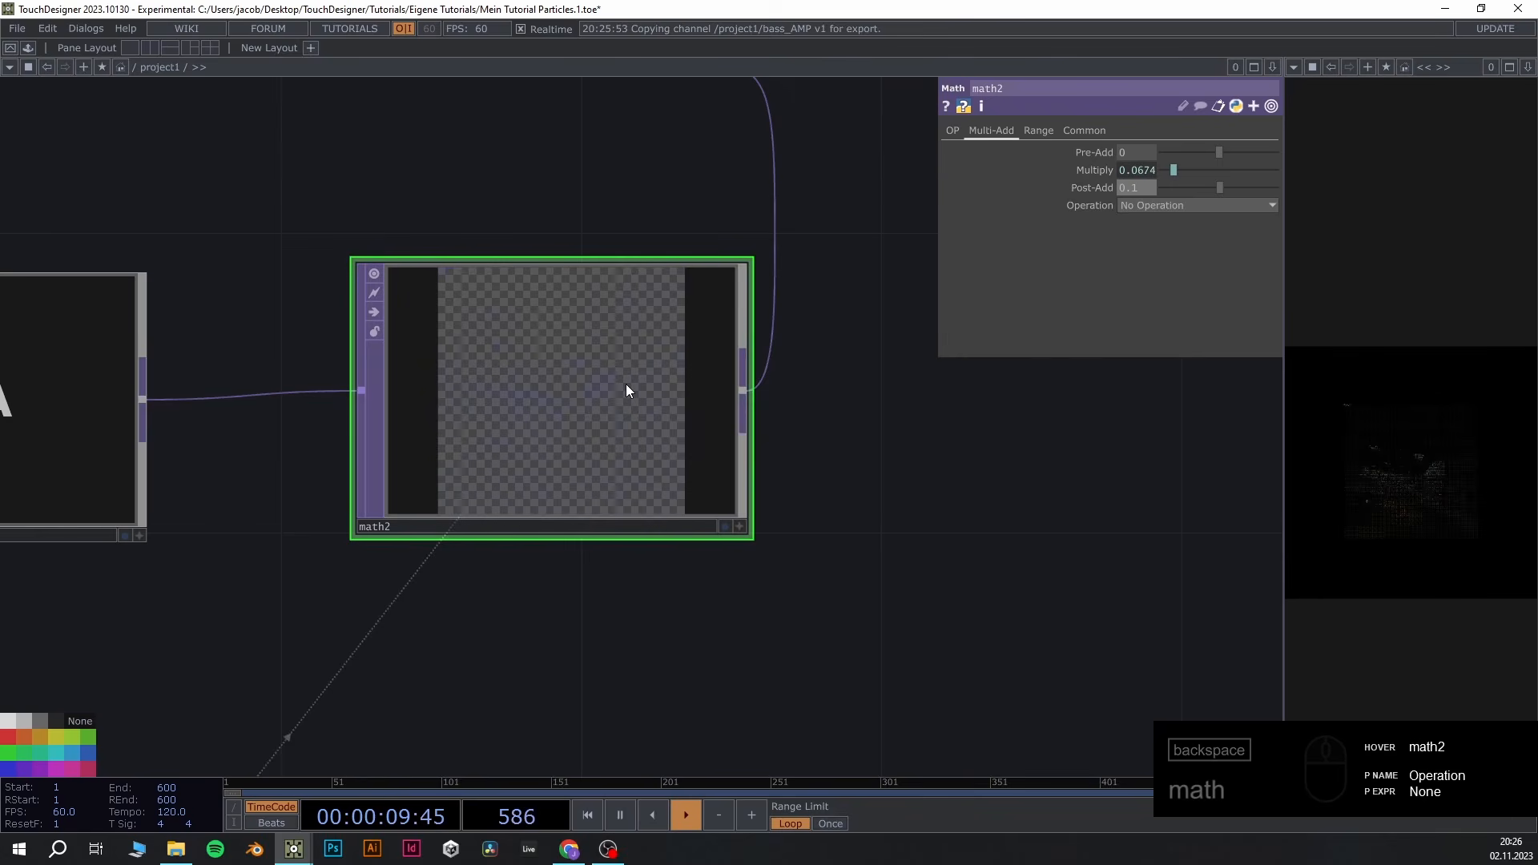
scroll(601, 403, "down", 8)
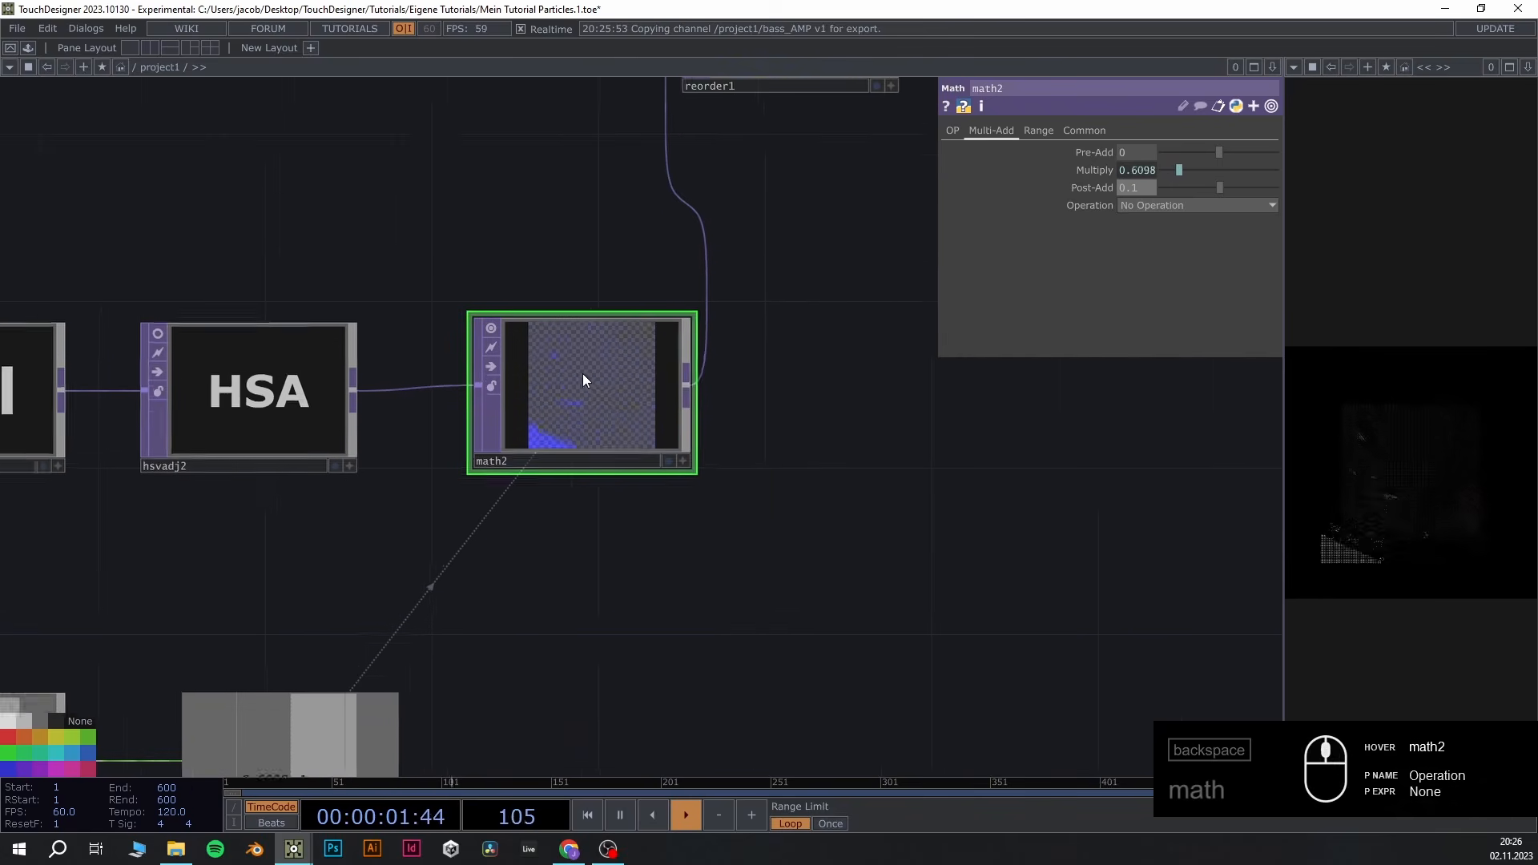
scroll(824, 368, "down", 4)
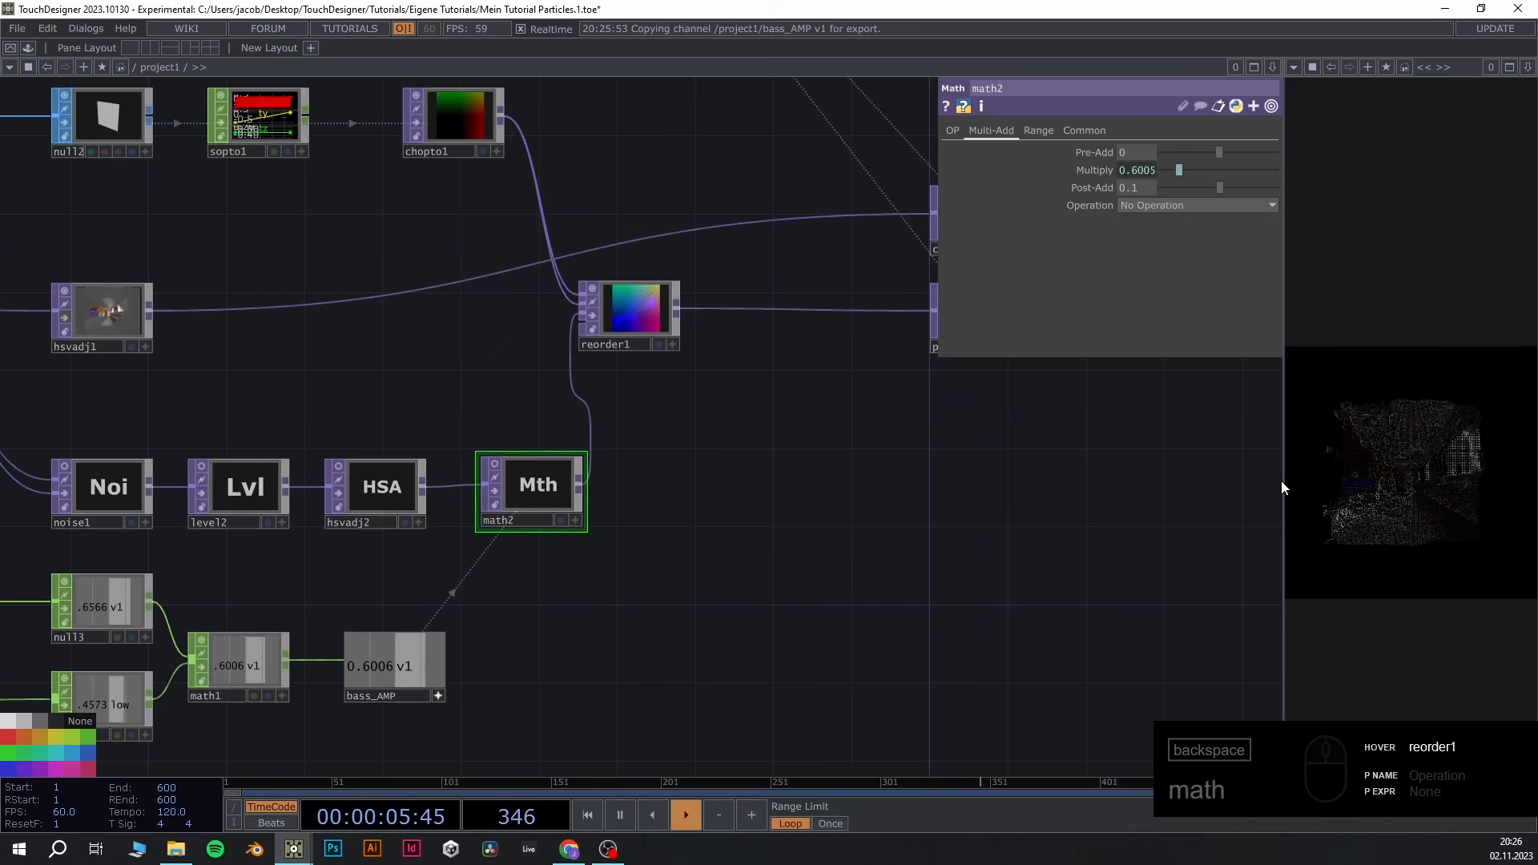
Widen the render viewer pane and raise slider1 close to its maximum
left_click_drag(1284, 483, 1081, 483)
middle_click_drag(1018, 482, 924, 462)
left_click_drag(924, 462, 1033, 299)
left_click_drag(1081, 460, 1038, 464)
scroll(100, 469, "up", 3)
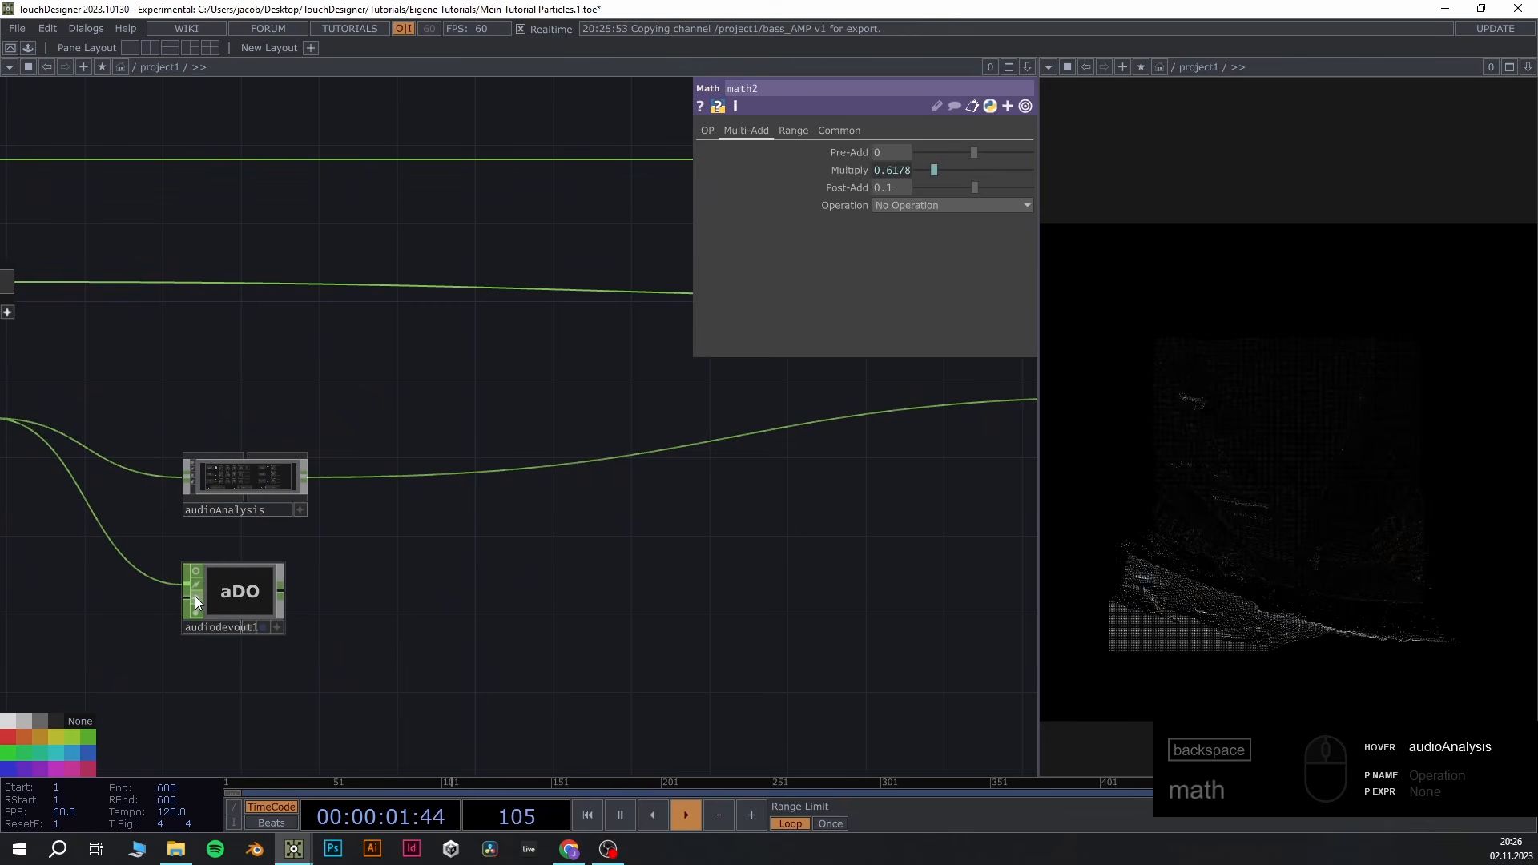
left_click_drag(483, 535, 837, 653)
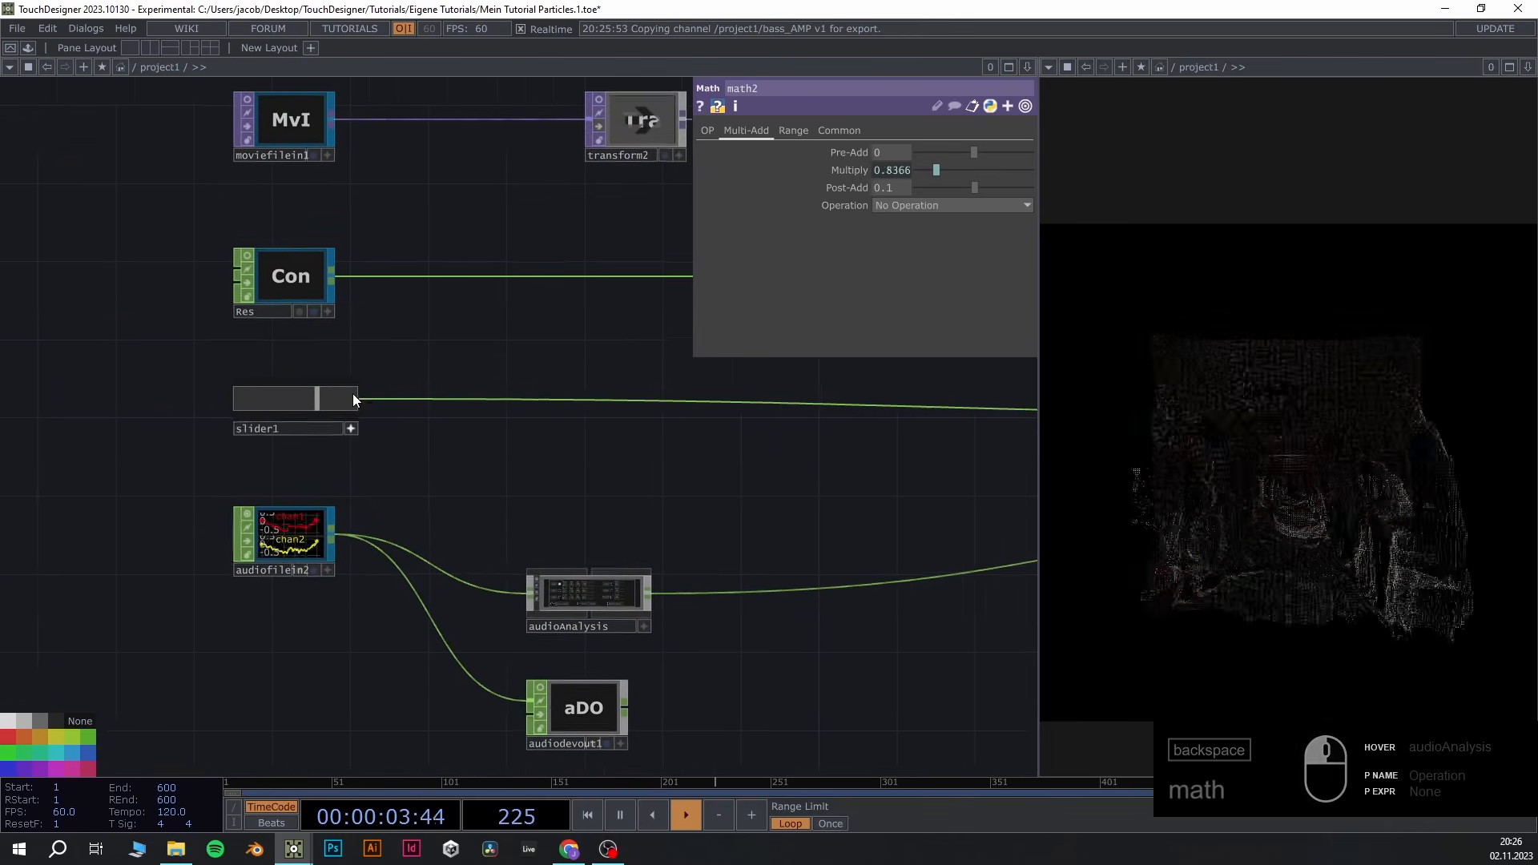
mouse_move(335, 397)
left_mouse_down()
mouse_move(271, 400)
mouse_move(362, 408)
left_mouse_up()
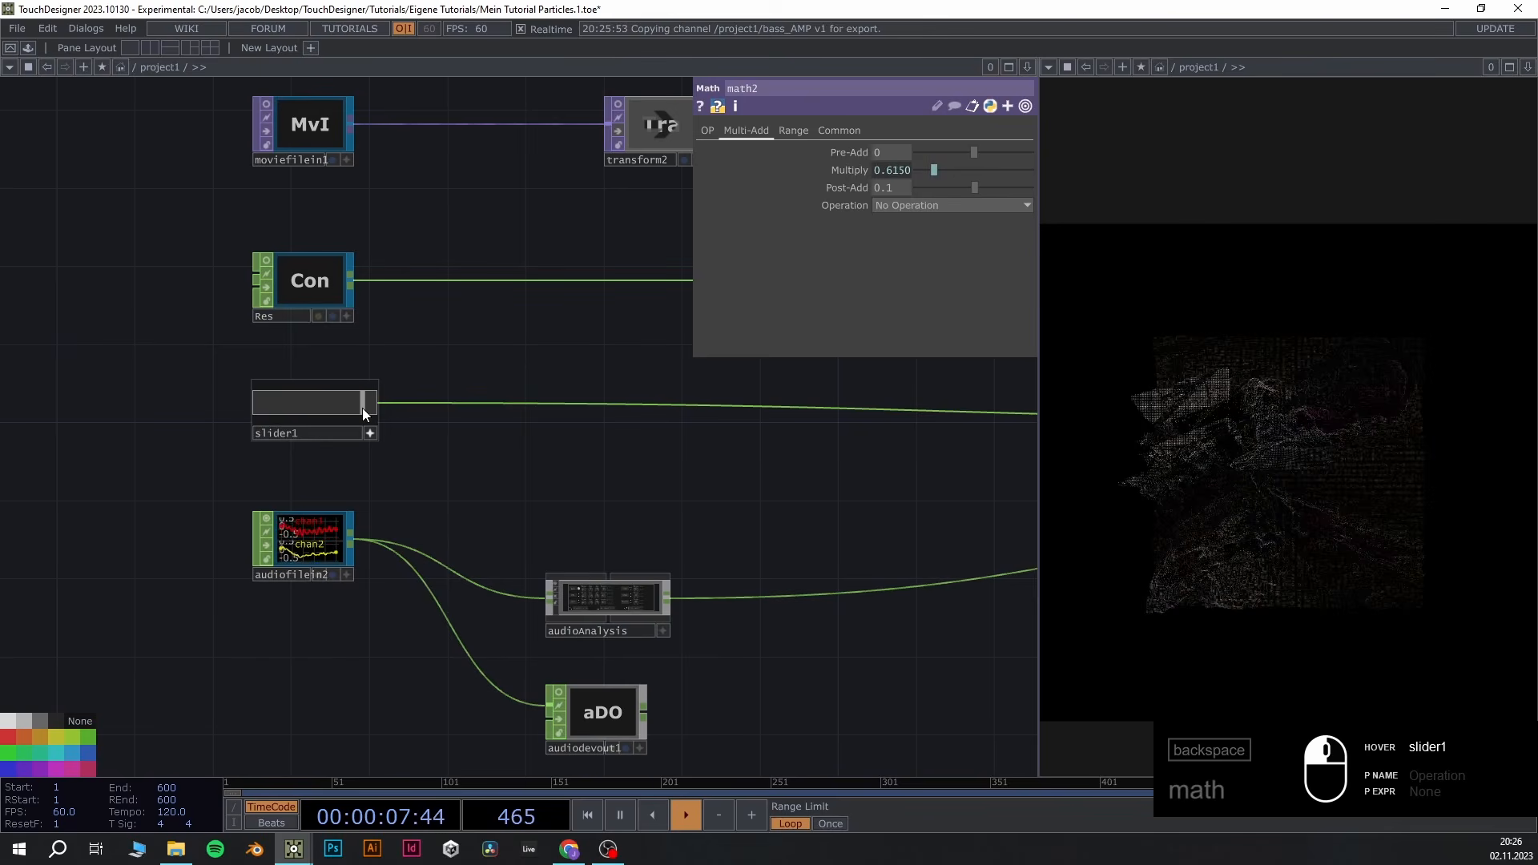
left_click_drag(675, 697, 641, 602)
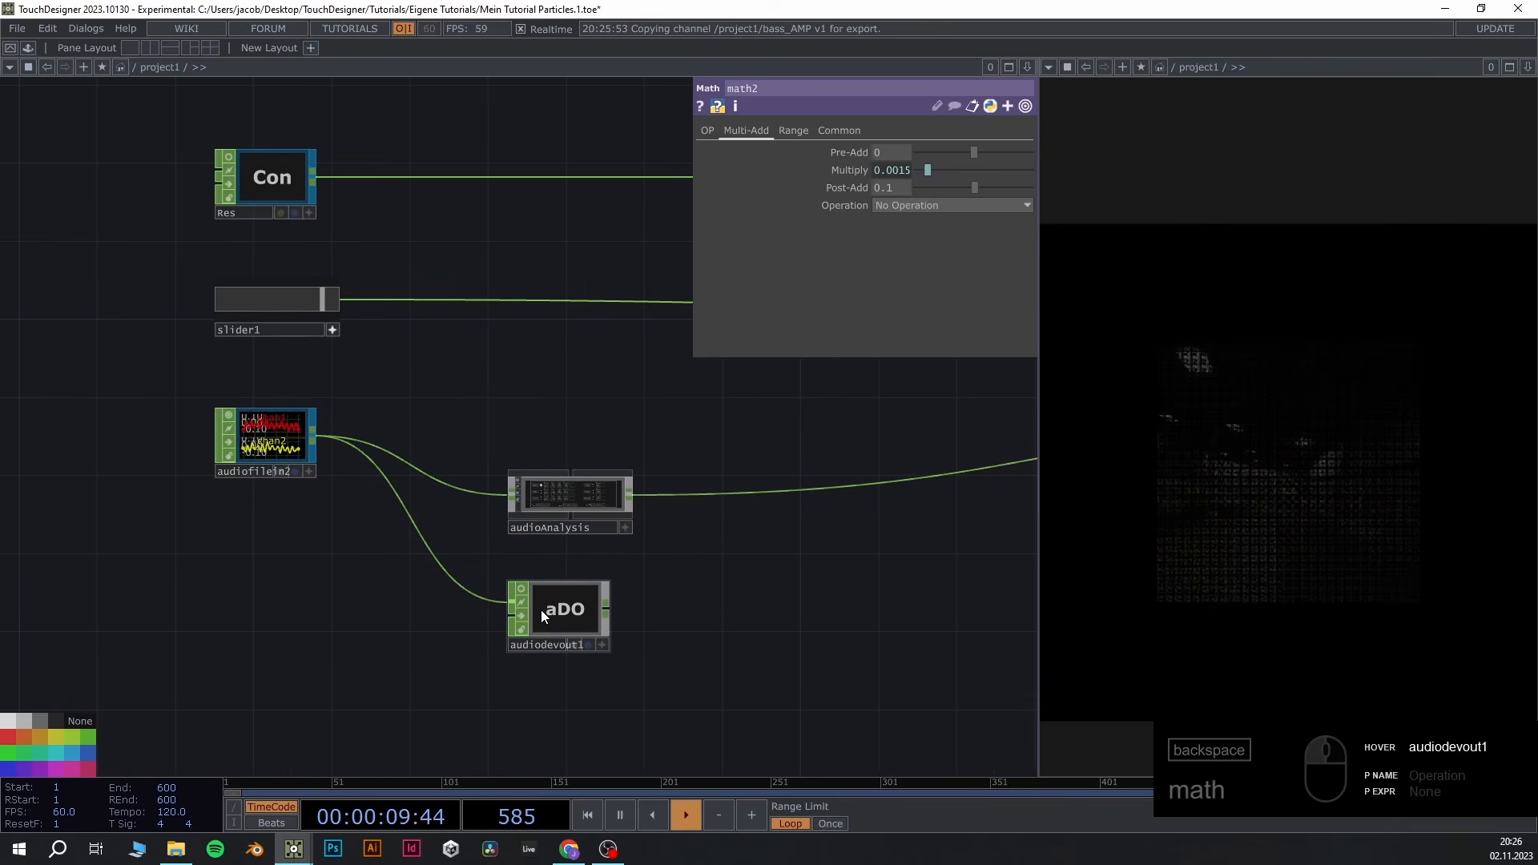
scroll(764, 574, "down", 6)
scroll(694, 589, "down", 3)
left_click_drag(677, 691, 342, 743)
left_click_drag(829, 401, 834, 504)
left_click_drag(885, 448, 951, 589)
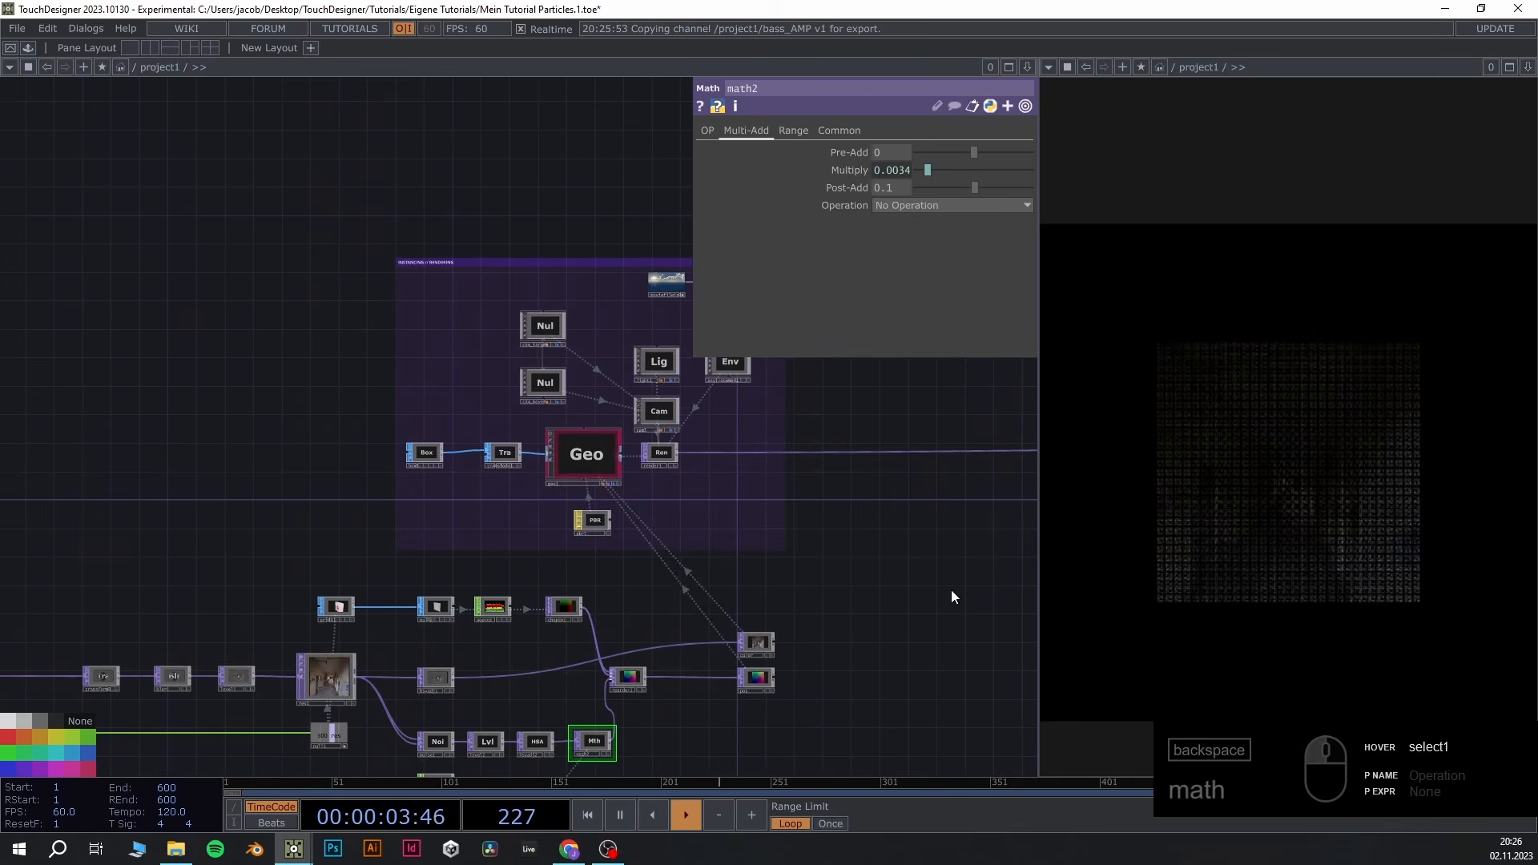
left_click_drag(899, 491, 944, 529)
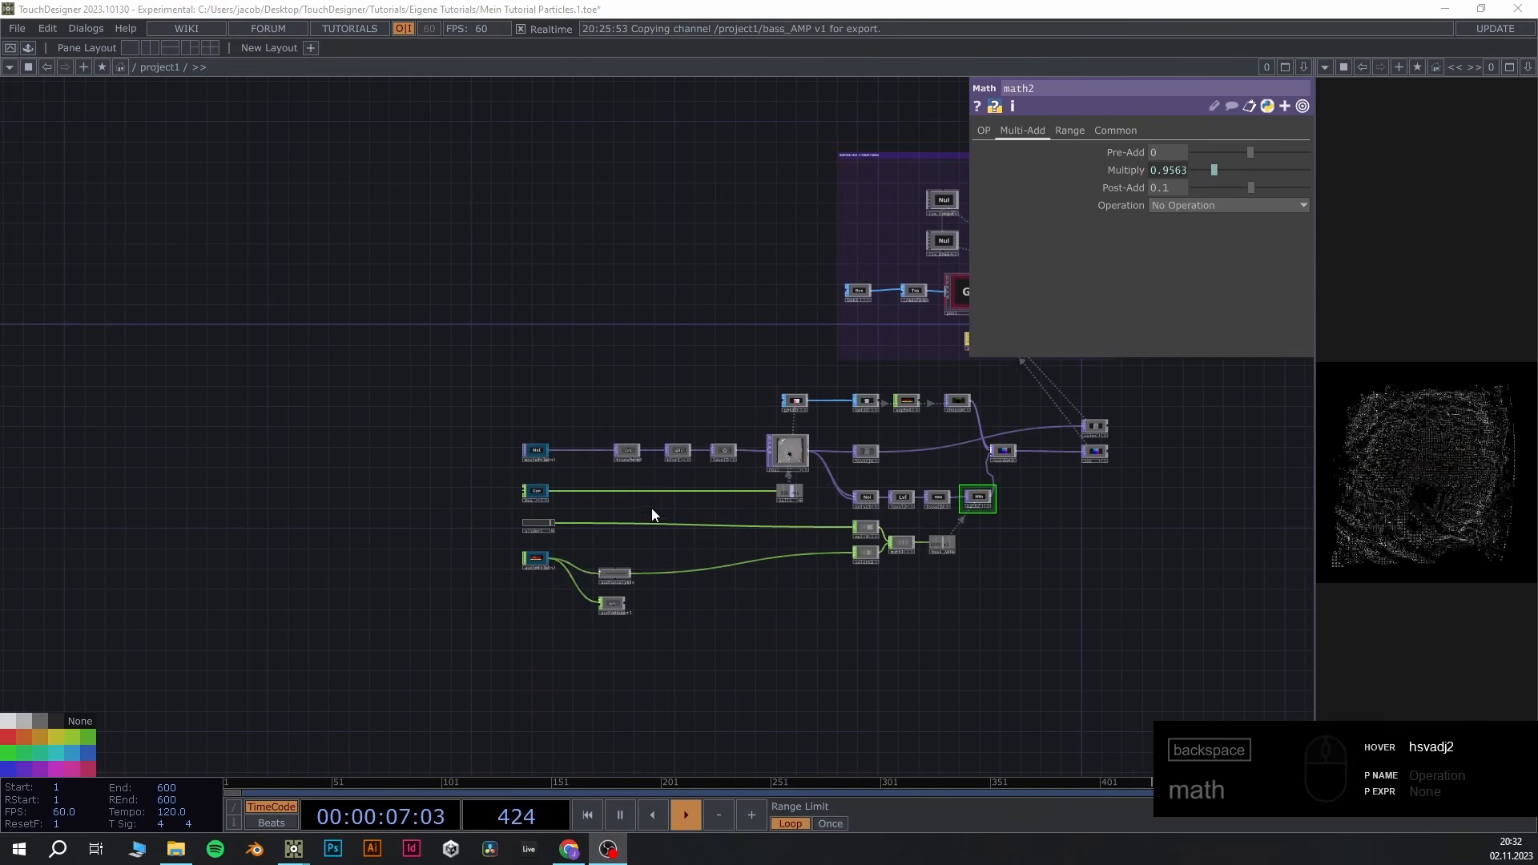
Add an Annotate COMP at the upper-left corner of the movie-file and audio operator chains
left_click_drag(834, 642, 725, 648)
middle_click_drag(386, 434, 411, 425)
scroll(407, 424, "up", 3)
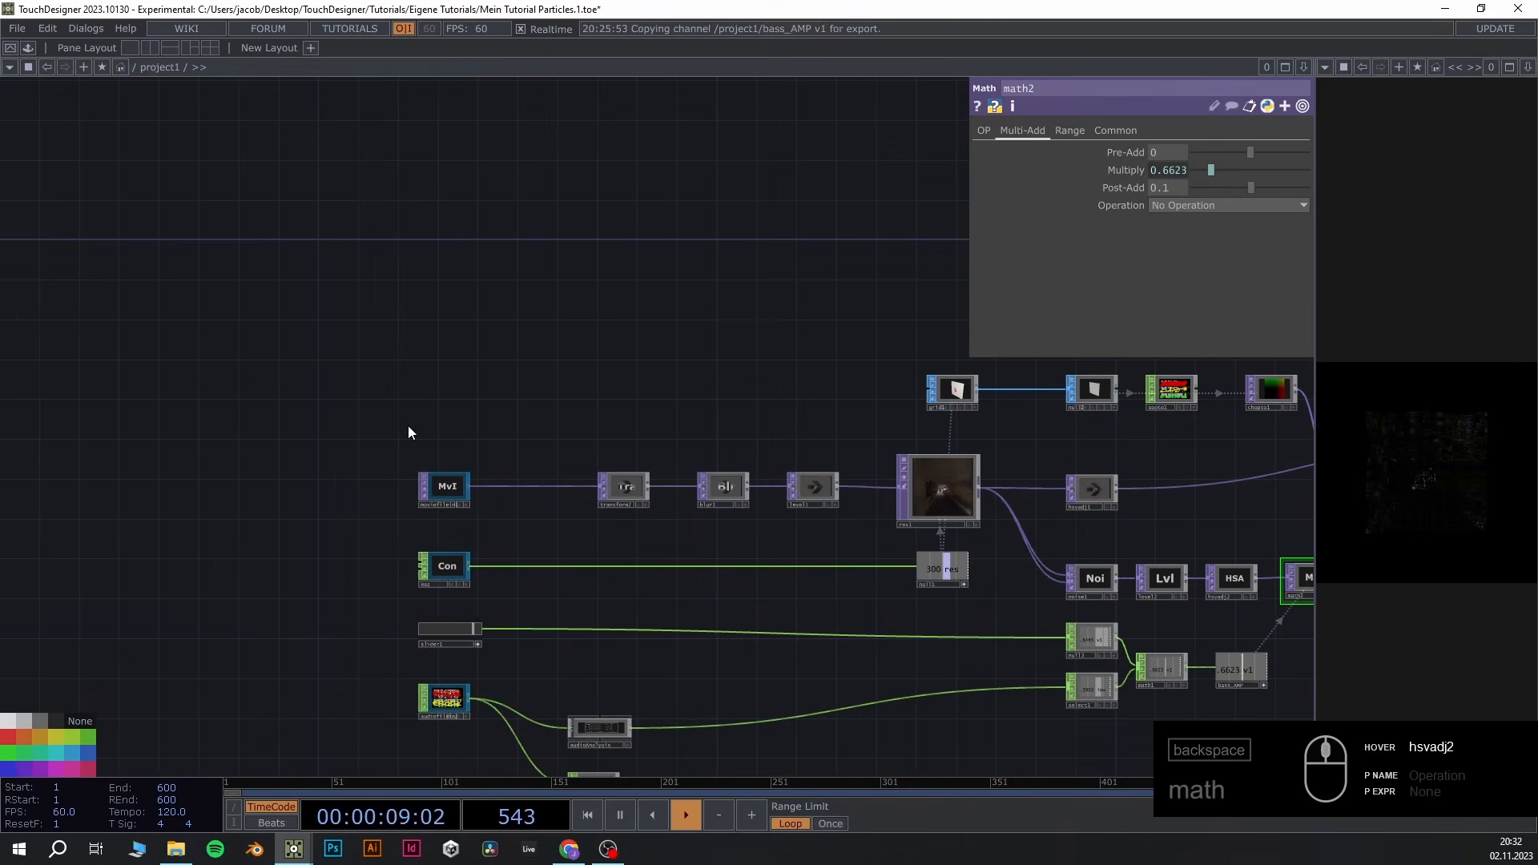
double_click(411, 409)
key("Tab")
left_click(150, 208)
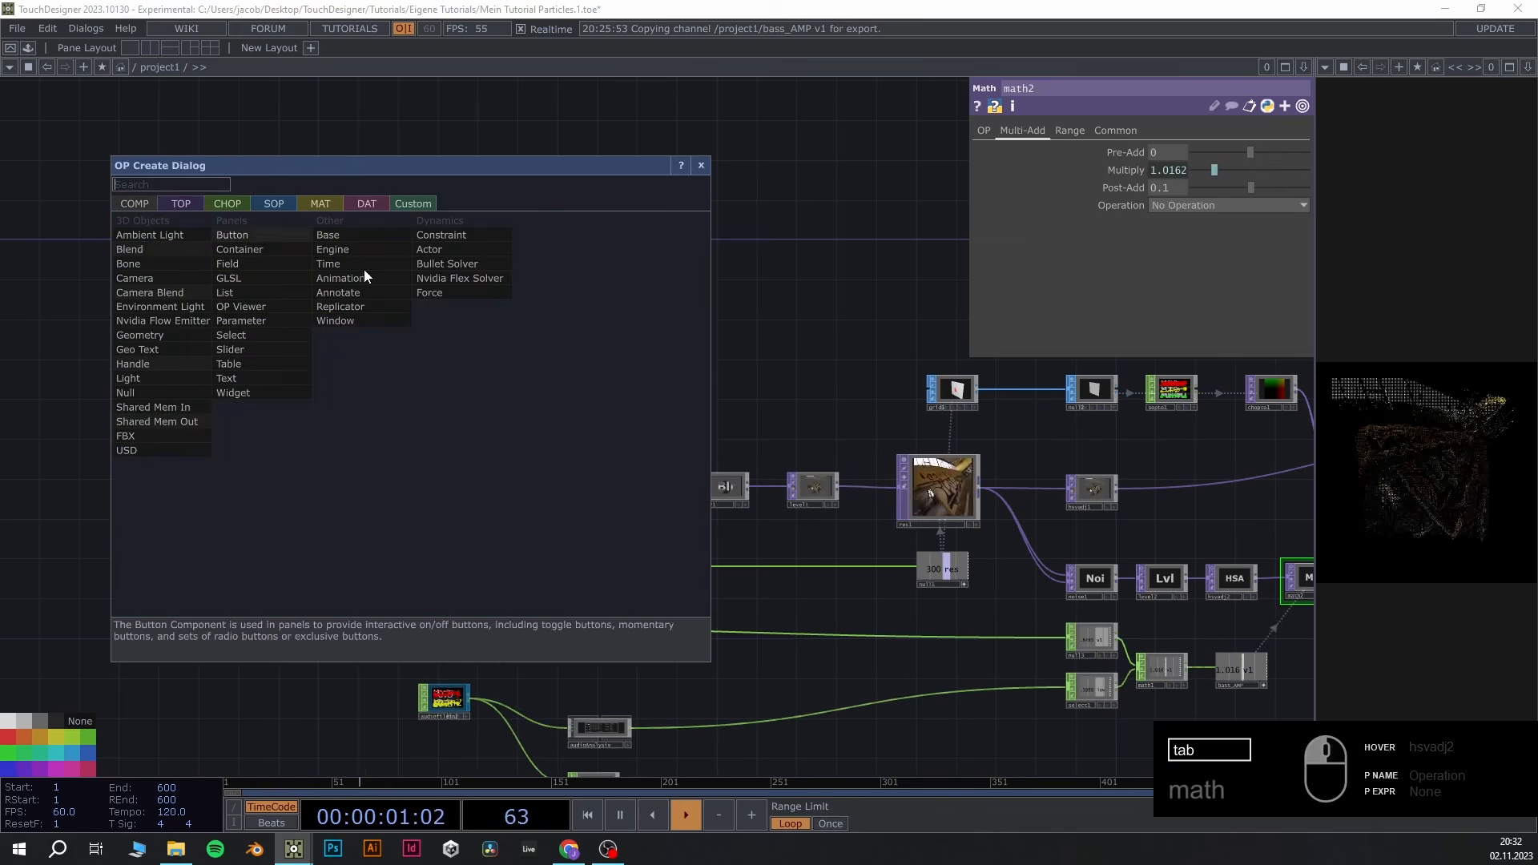
left_click(378, 290)
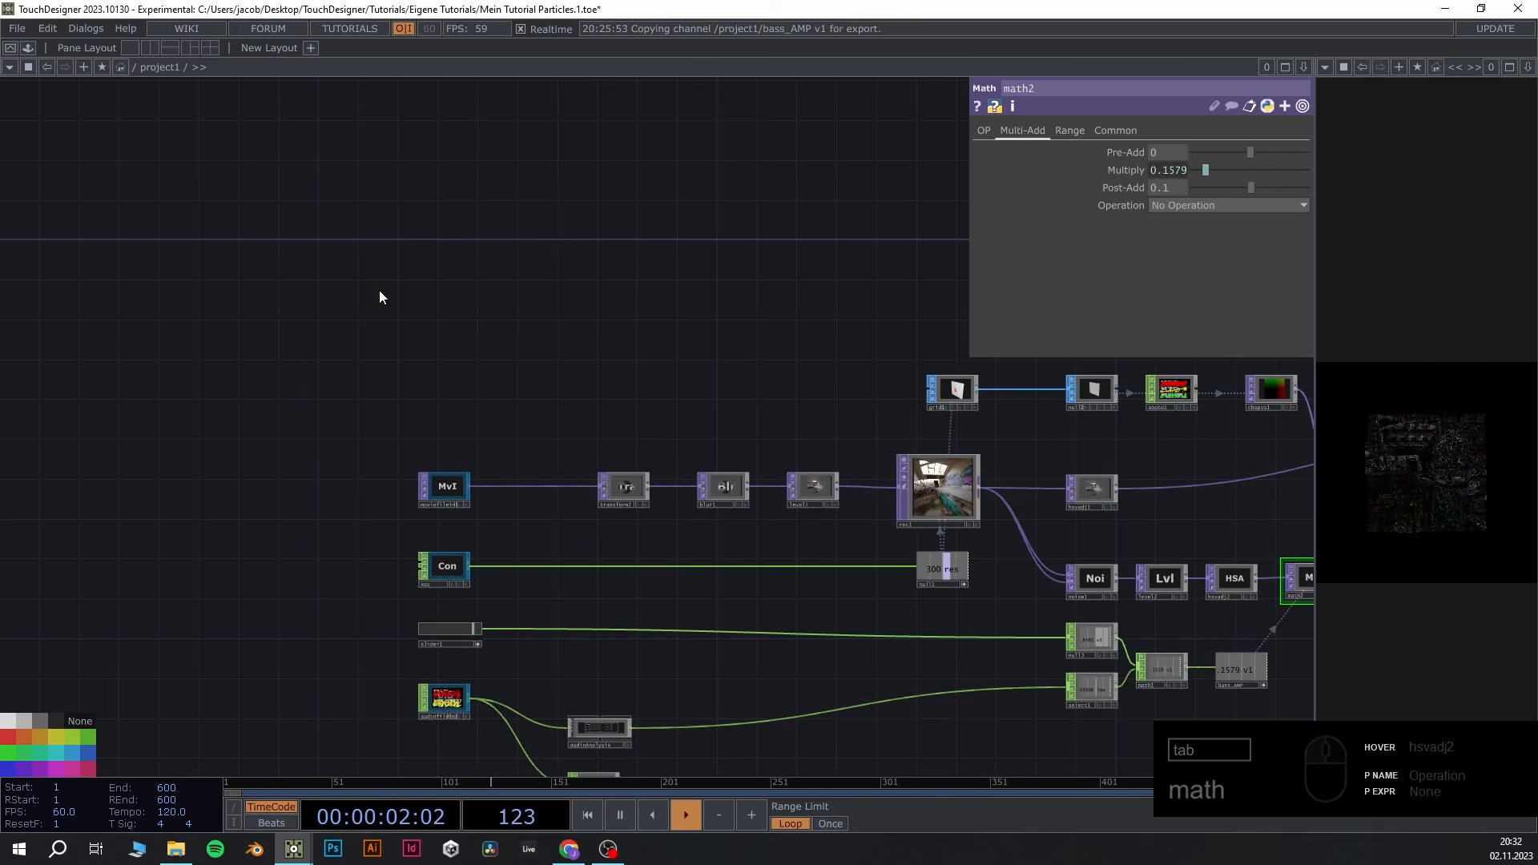
left_click(471, 396)
Stretch the new annotation around the whole lower network, including the color and pos nulls
scroll(529, 340, "down", 3)
mouse_move(450, 373)
left_mouse_down()
mouse_move(986, 569)
mouse_move(1117, 639)
left_mouse_up()
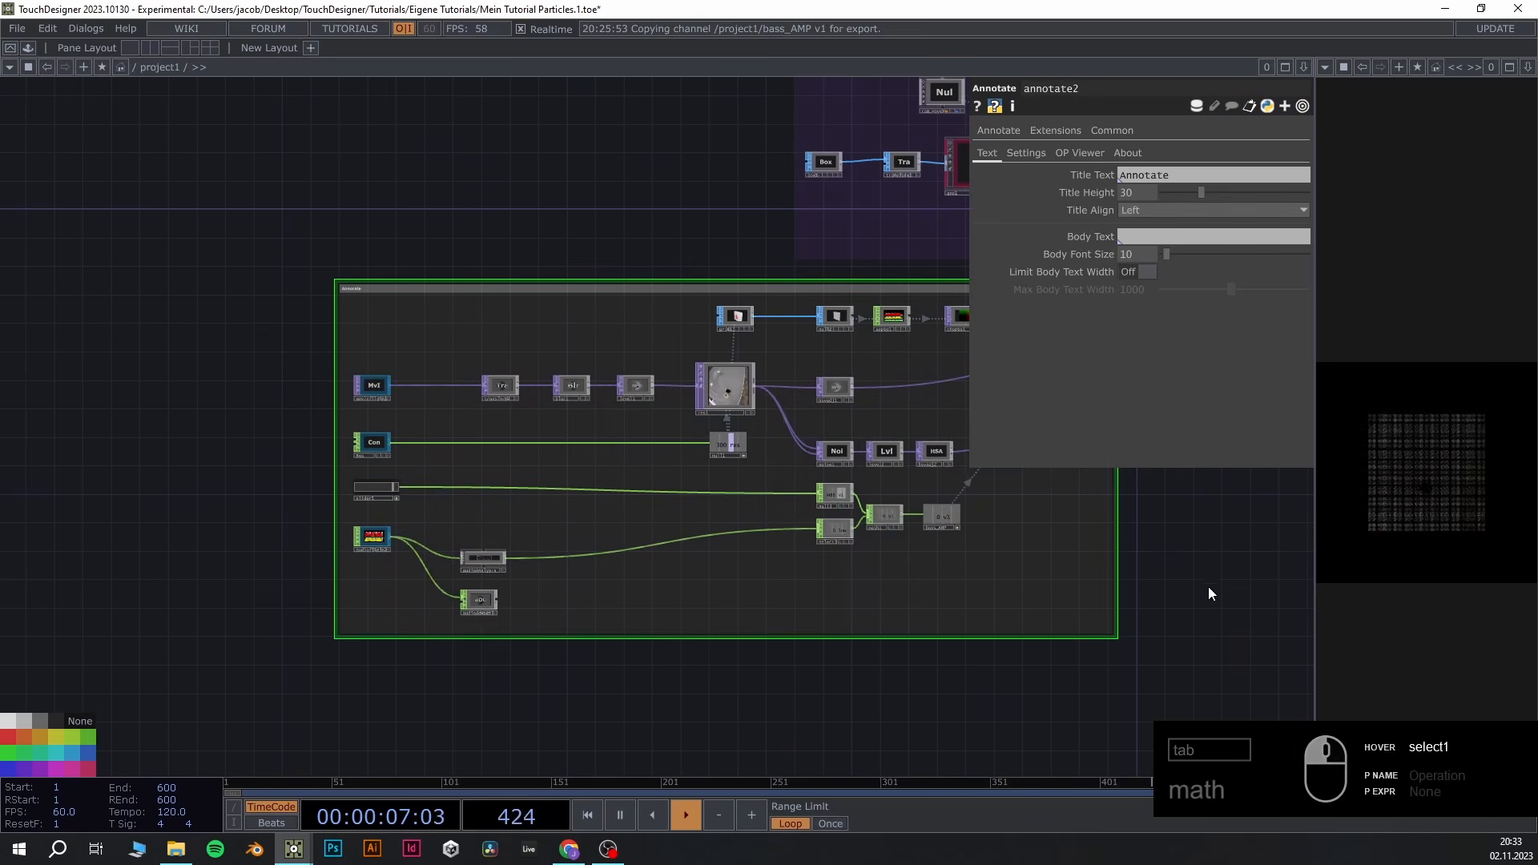
mouse_move(1209, 588)
left_mouse_down()
mouse_move(920, 666)
mouse_move(1055, 669)
mouse_move(917, 694)
left_mouse_up()
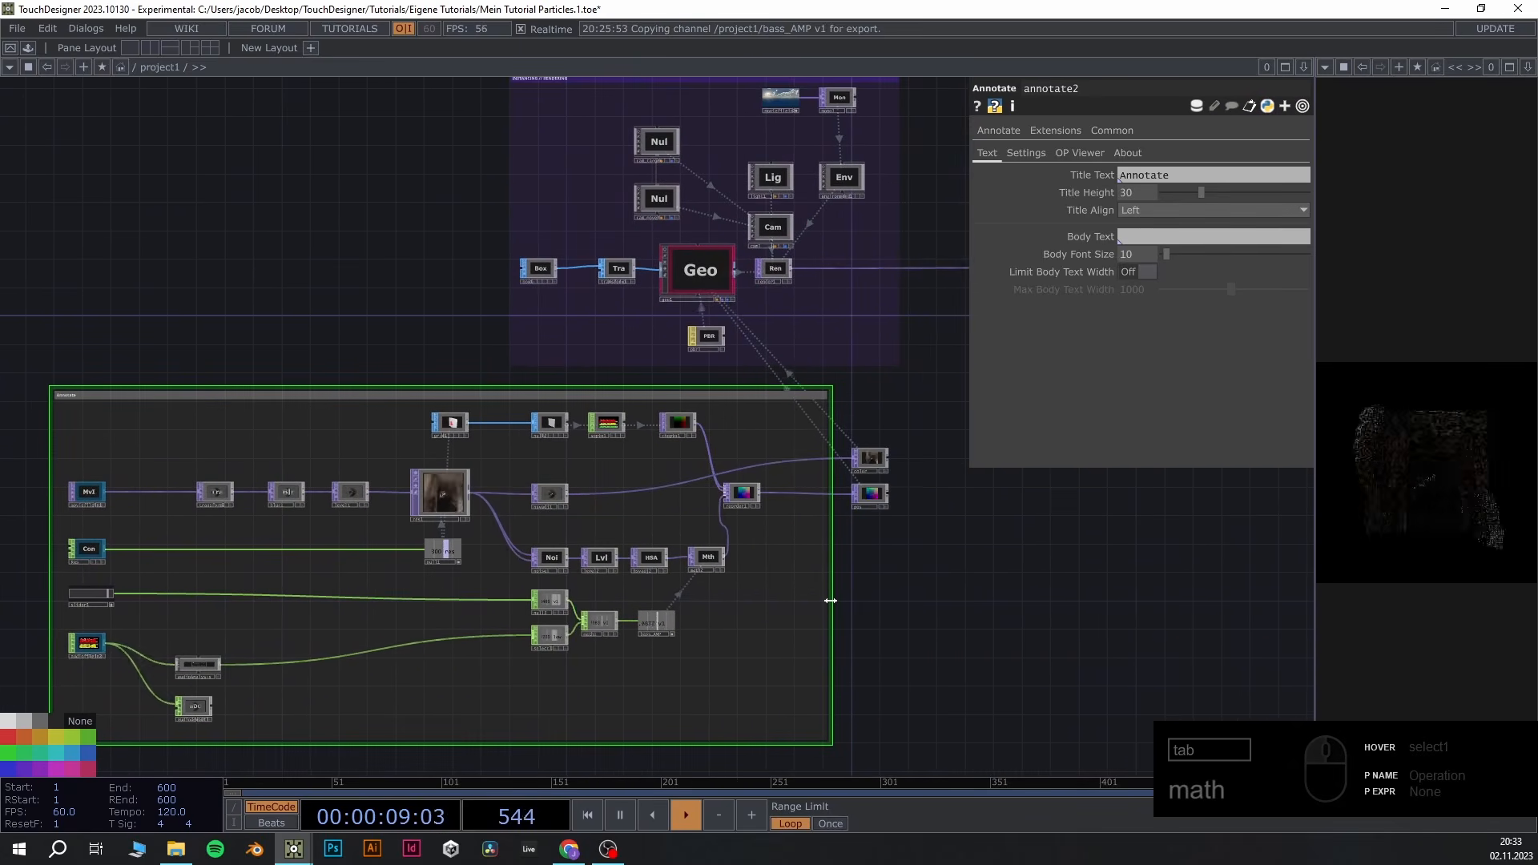
left_click_drag(834, 619, 904, 611)
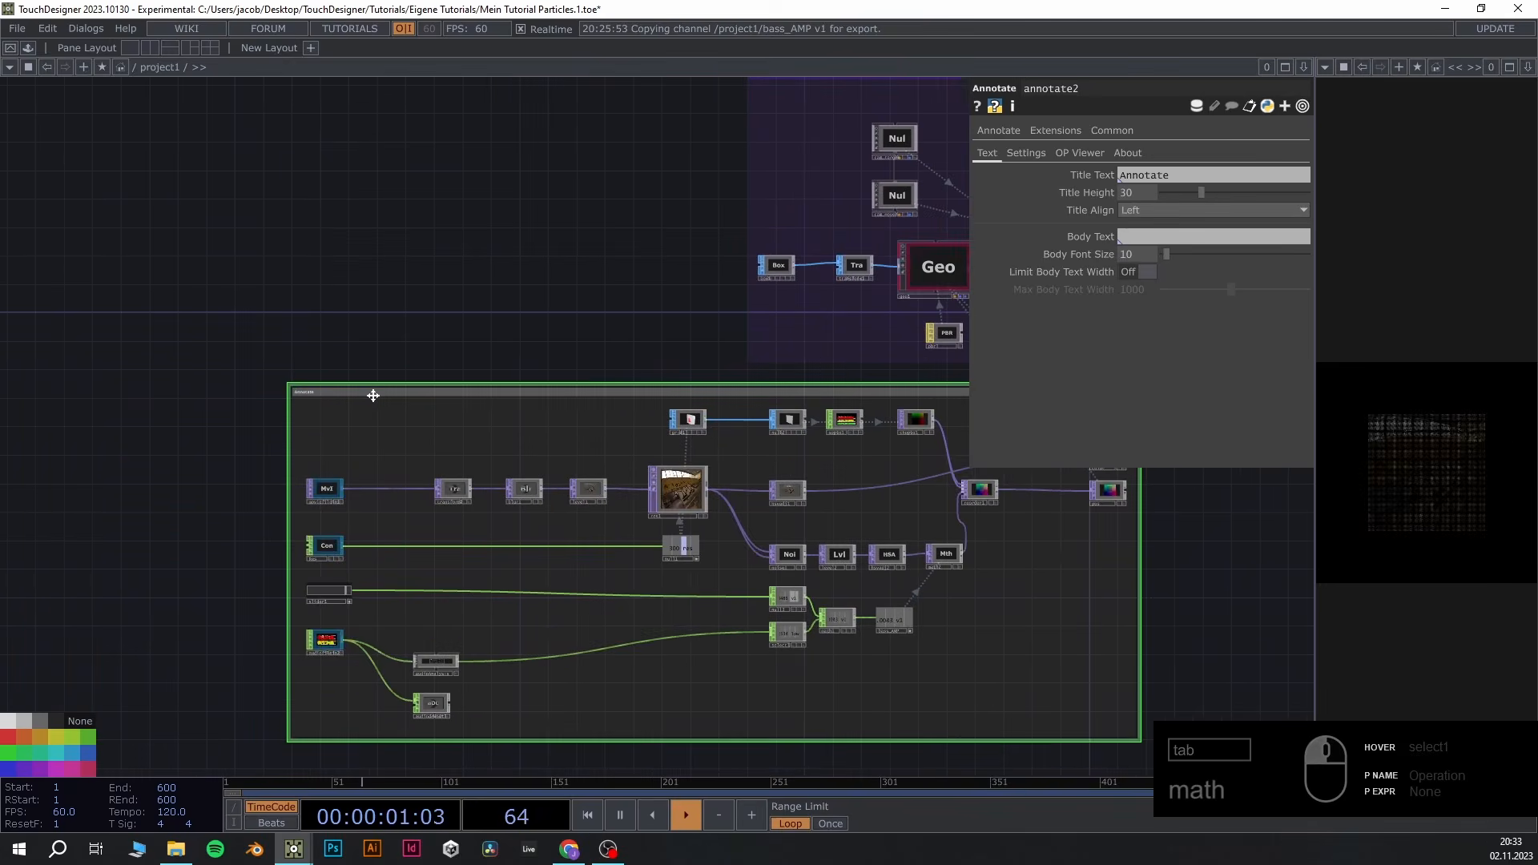
Title the lower annotation "INCTANCING PRAPARATION" and resume timeline playback
scroll(312, 391, "up", 4)
type("INCTANCING PRAPARATION")
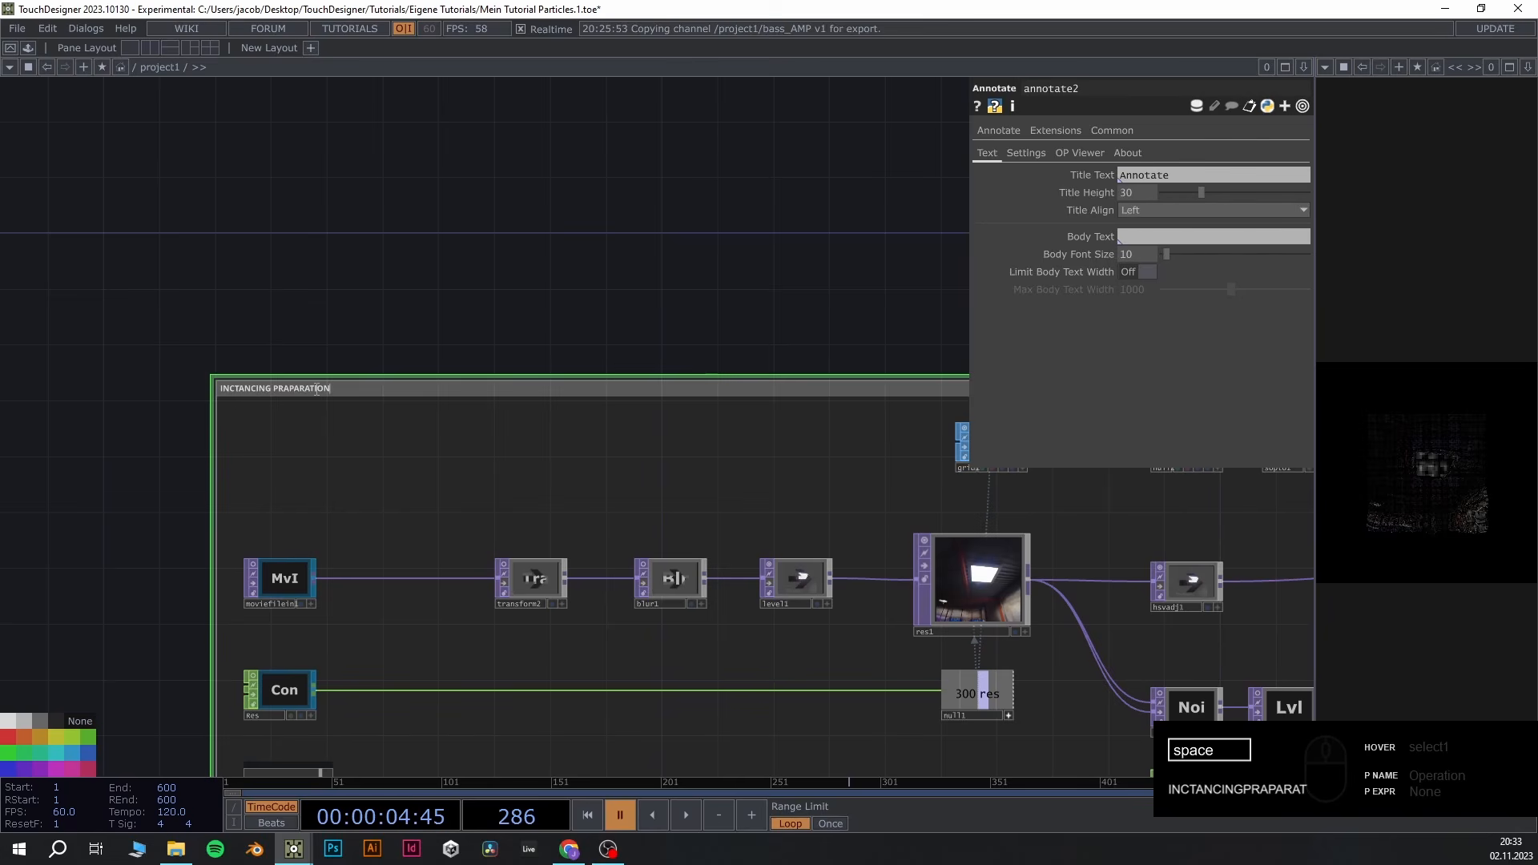
left_click(687, 817)
Colour the INCTANCING PRAPARATION annotation yellow
scroll(545, 301, "down", 2)
scroll(321, 317, "up", 4)
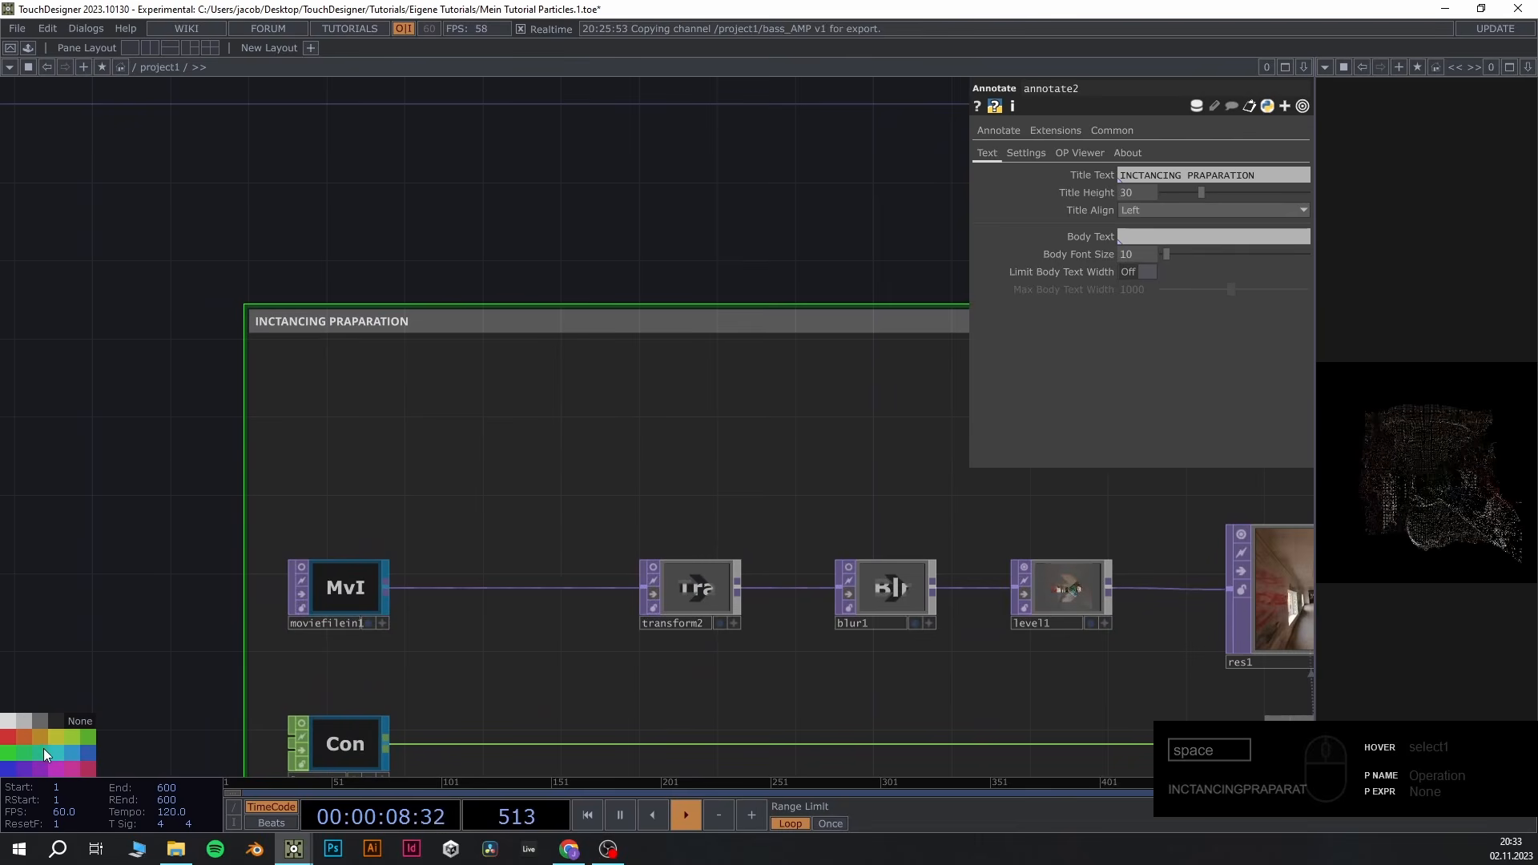
scroll(584, 275, "down", 6)
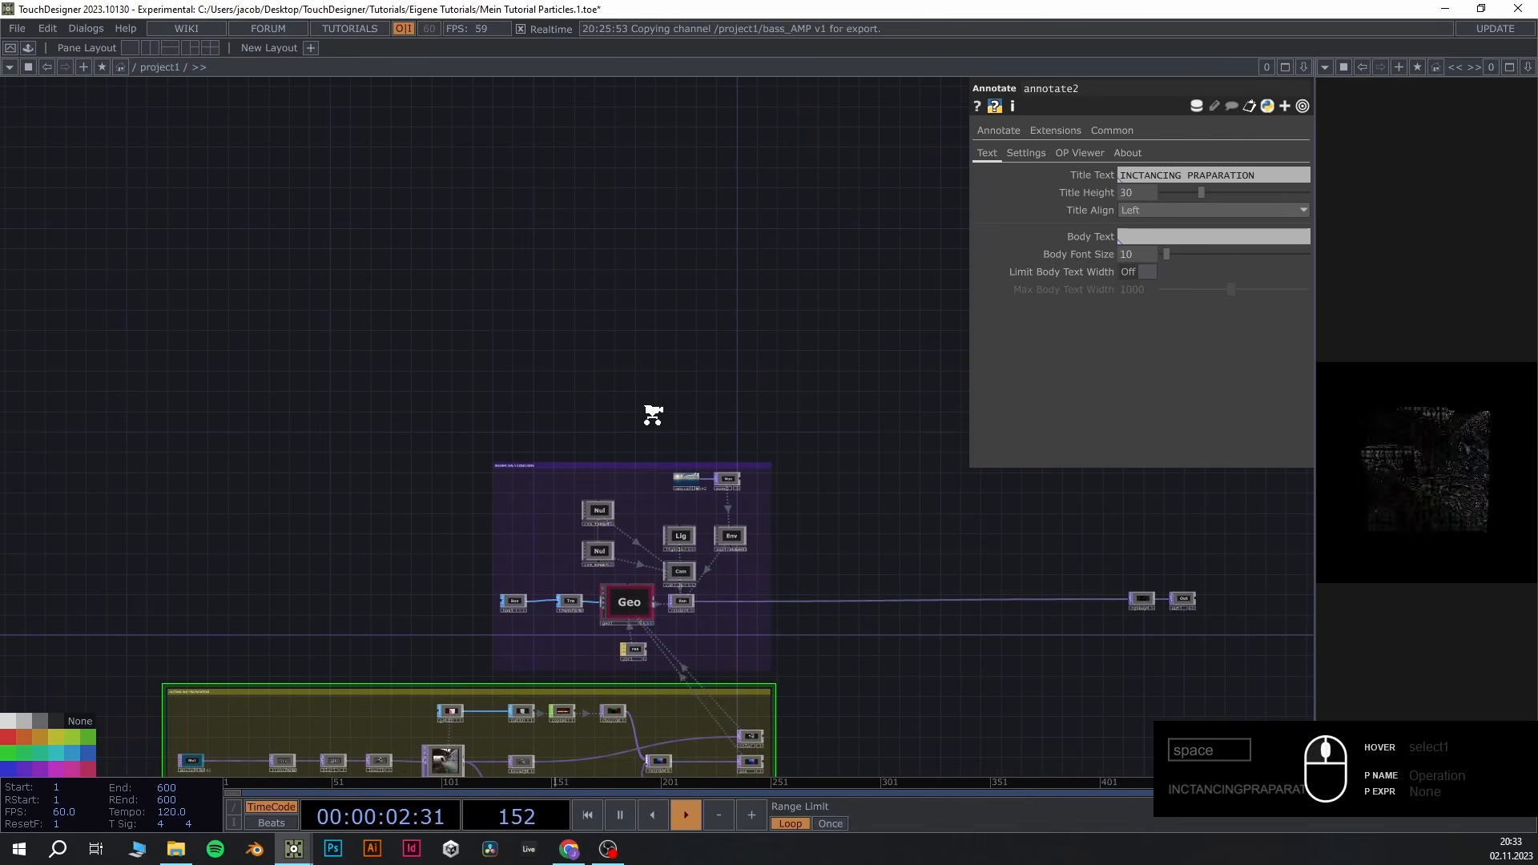
Place another Annotate COMP in the empty area above the INSTANCING // RENDERING frame
scroll(632, 426, "up", 3)
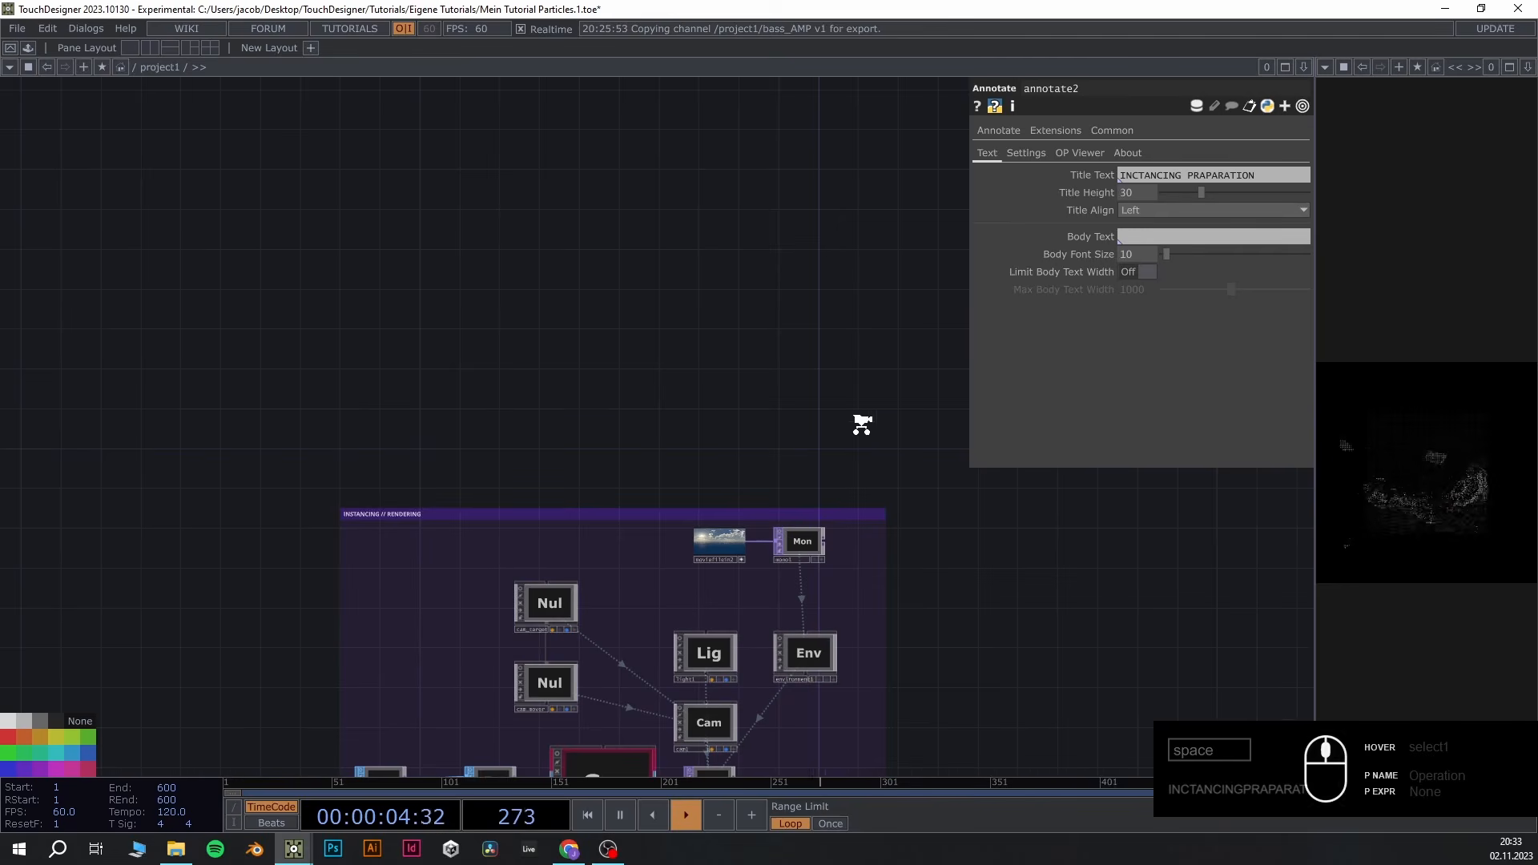
scroll(862, 425, "down", 2)
left_click_drag(843, 473, 455, 369)
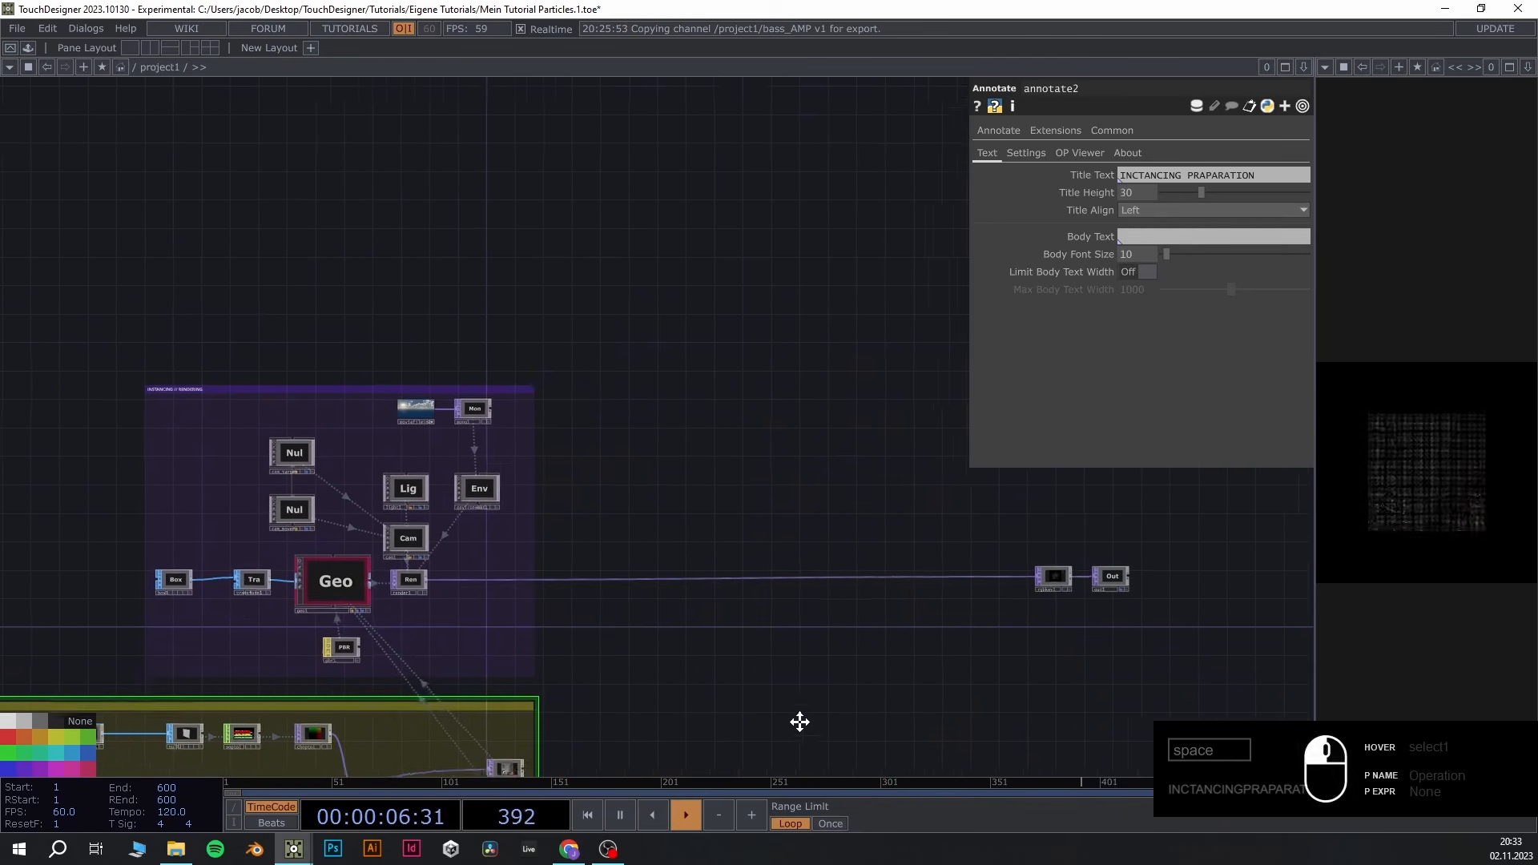
scroll(412, 353, "up", 4)
scroll(399, 323, "up", 1)
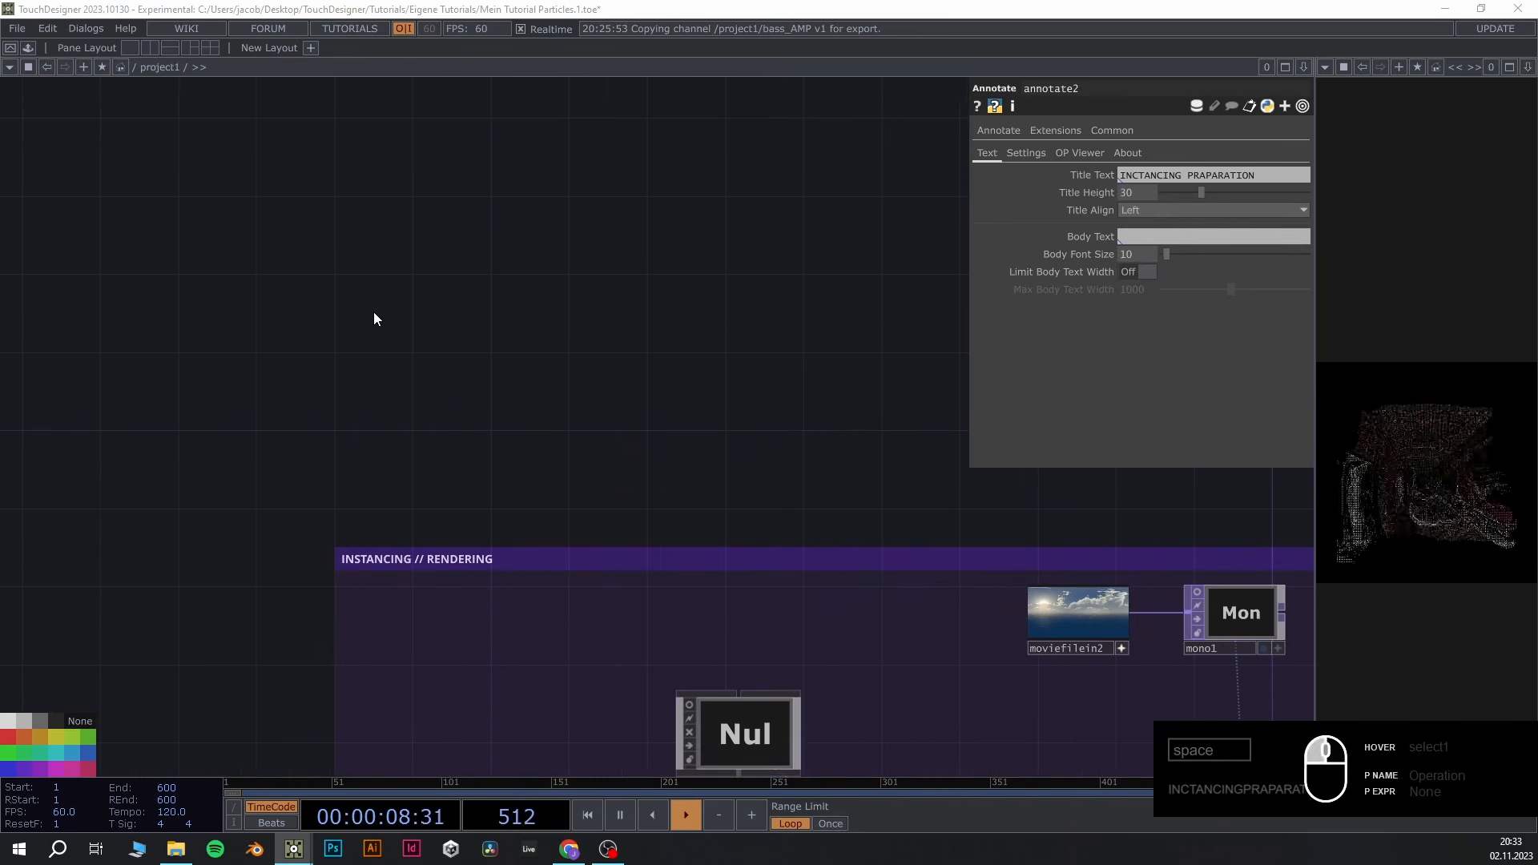
key("Tab")
type("a")
left_click(320, 216)
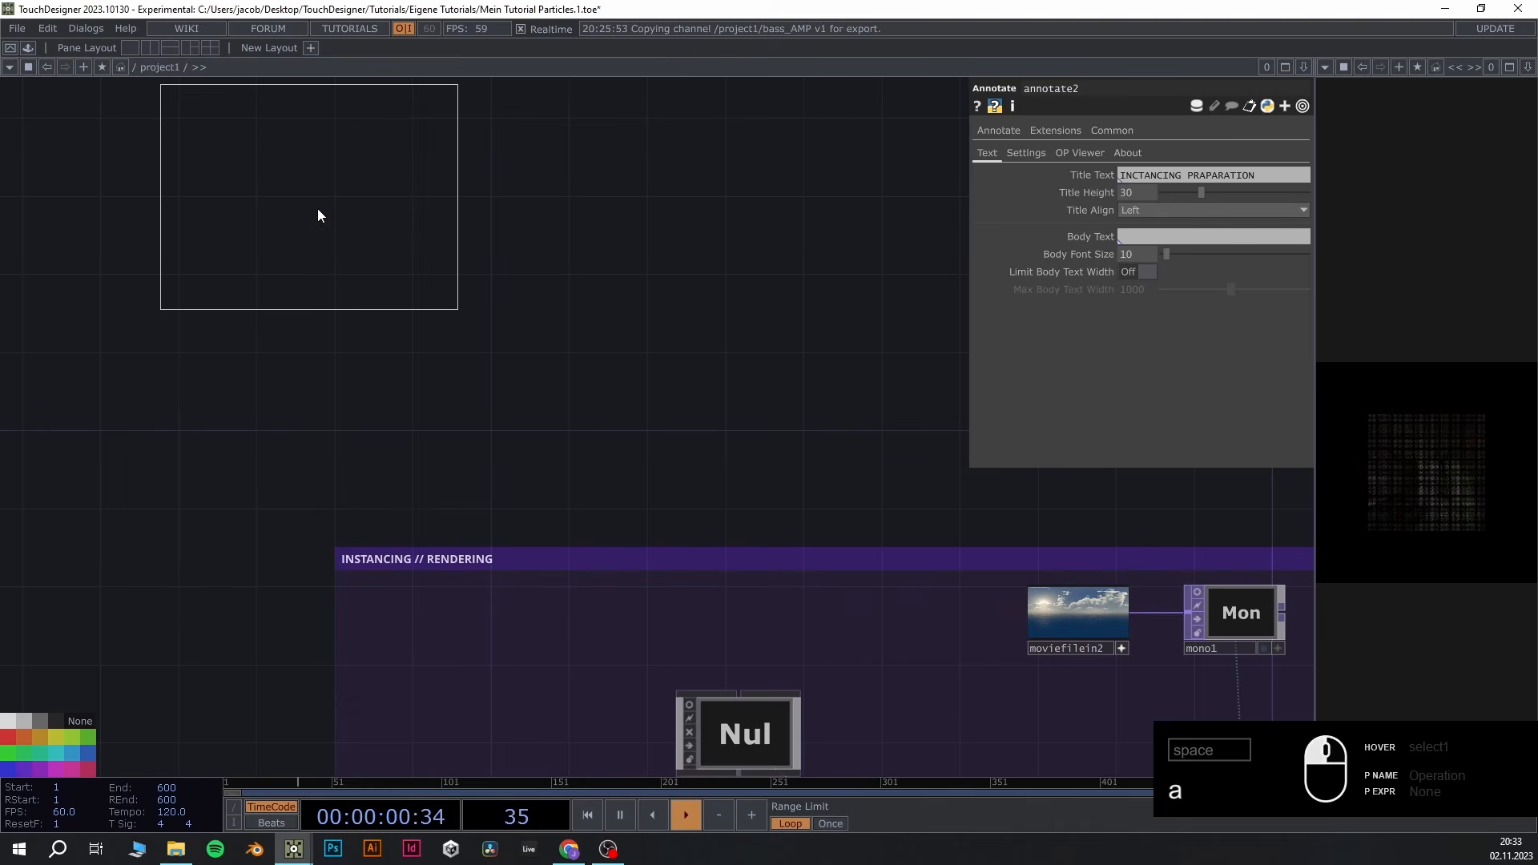
left_click(484, 336)
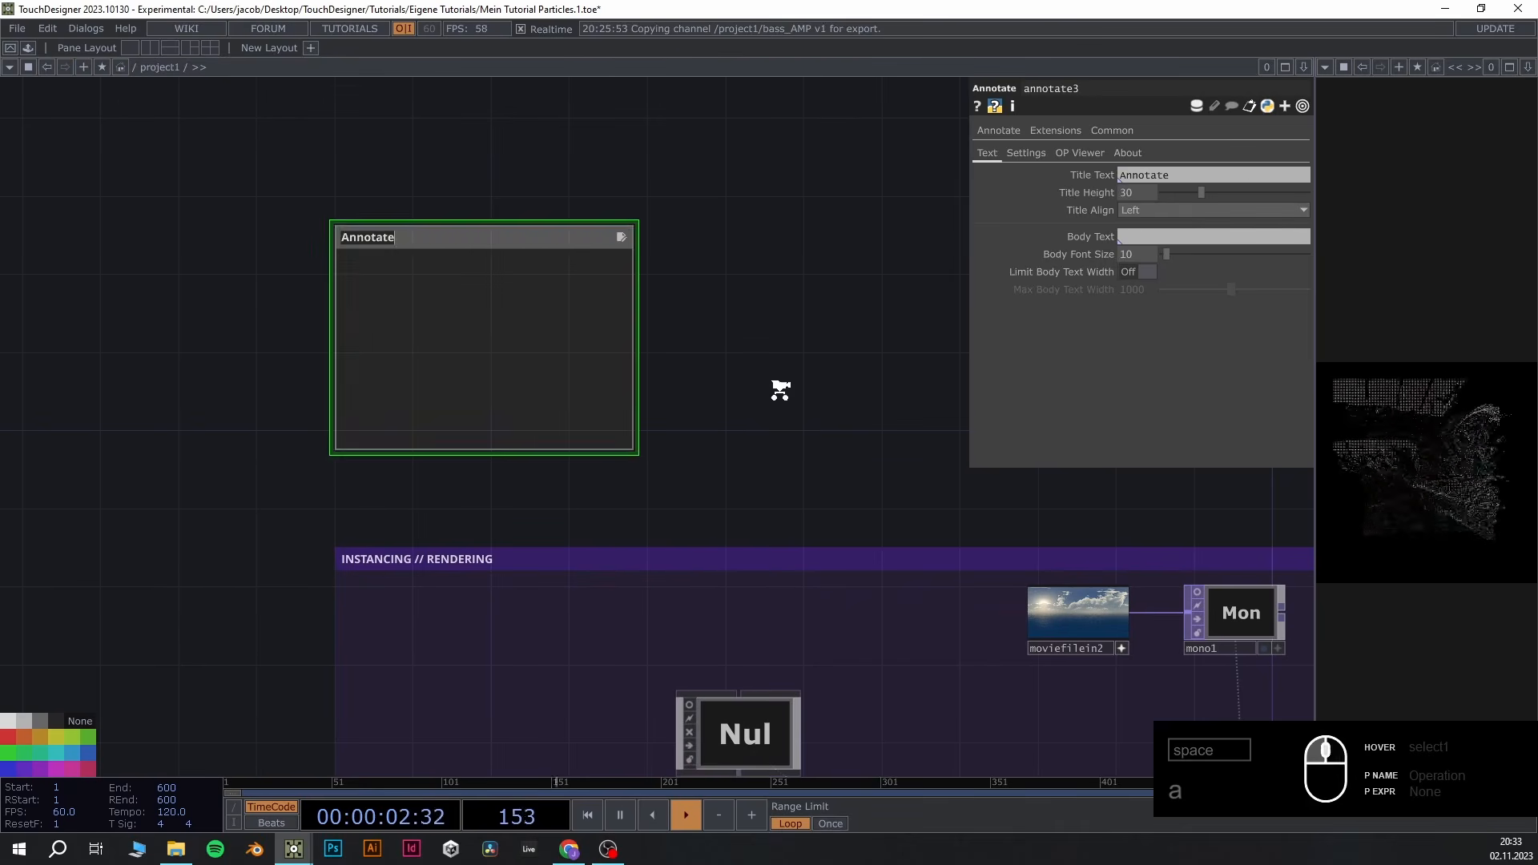
Widen the new annotation to span the INSTANCING // RENDERING frame and make it a blue frame titled CAM_MOVER
scroll(670, 419, "down", 3)
left_click_drag(626, 464, 1013, 510)
scroll(582, 415, "up", 3)
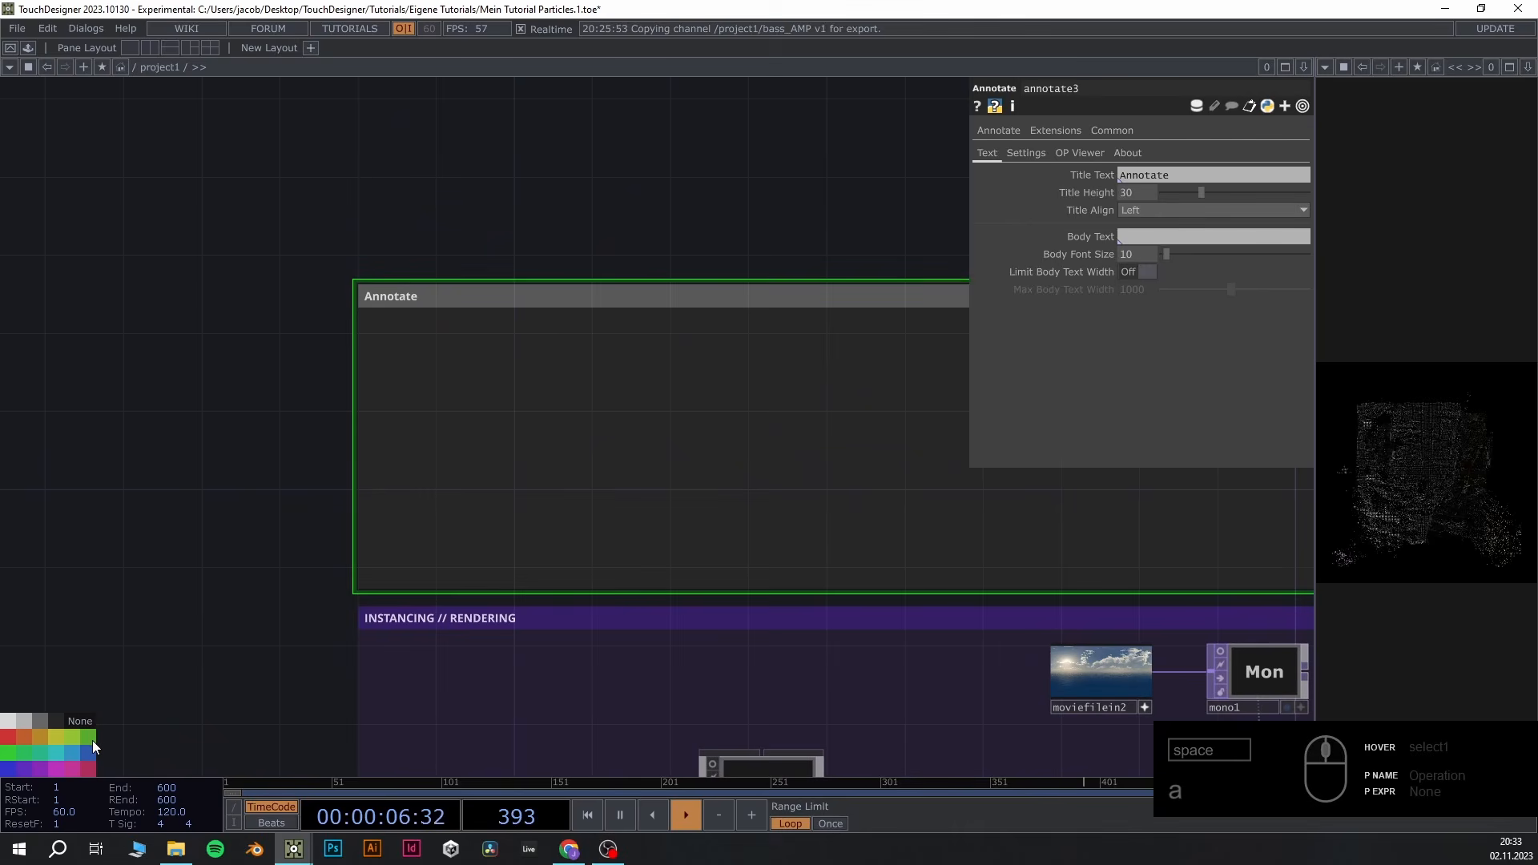
left_click(75, 751)
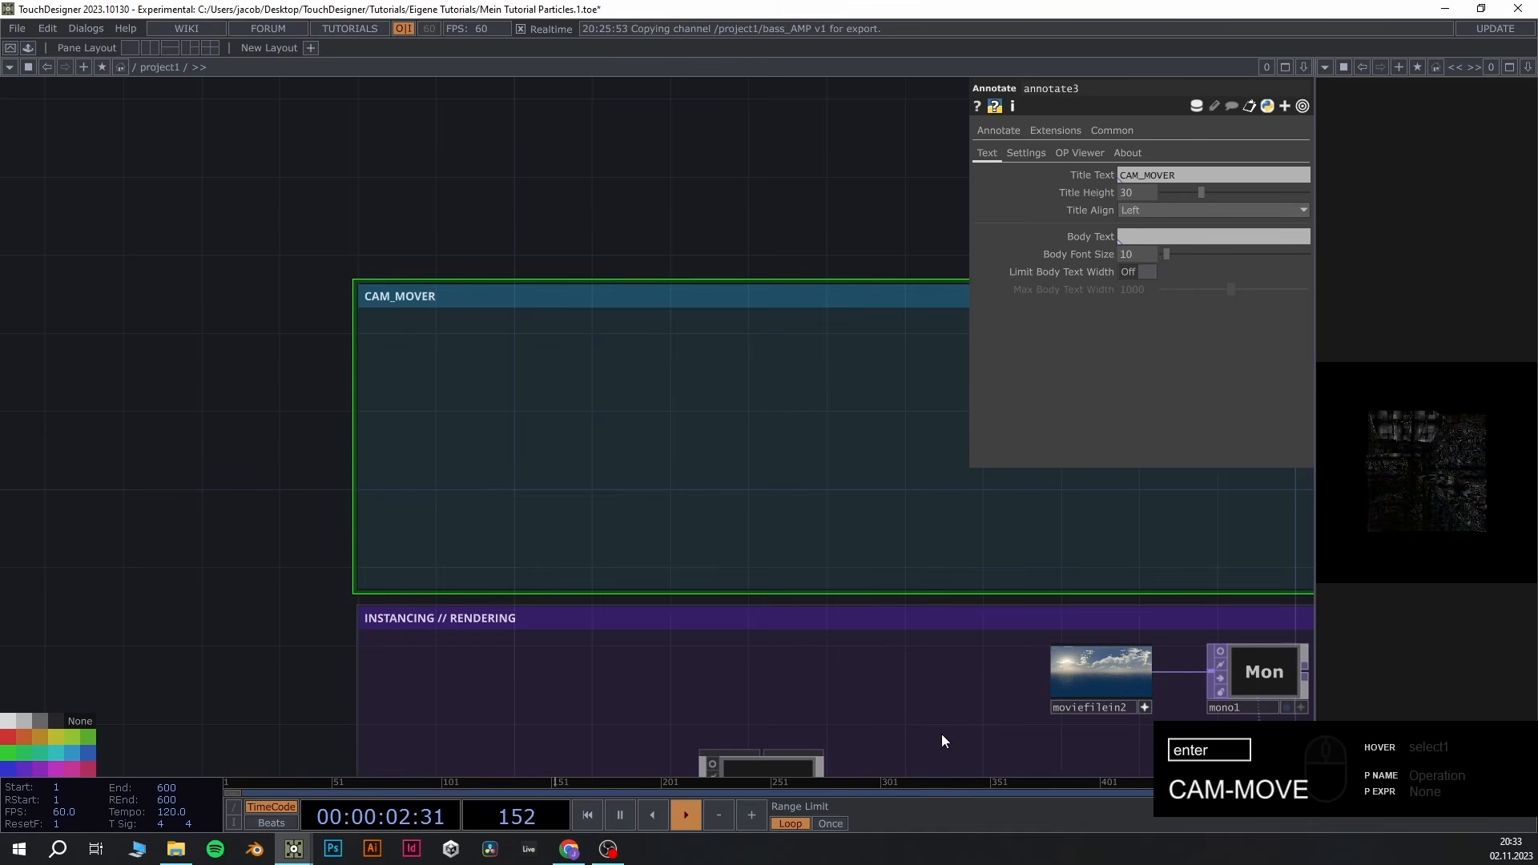
Add a Select CHOP at the upper left inside the CAM_MOVER annotation
key("Tab")
type("sel")
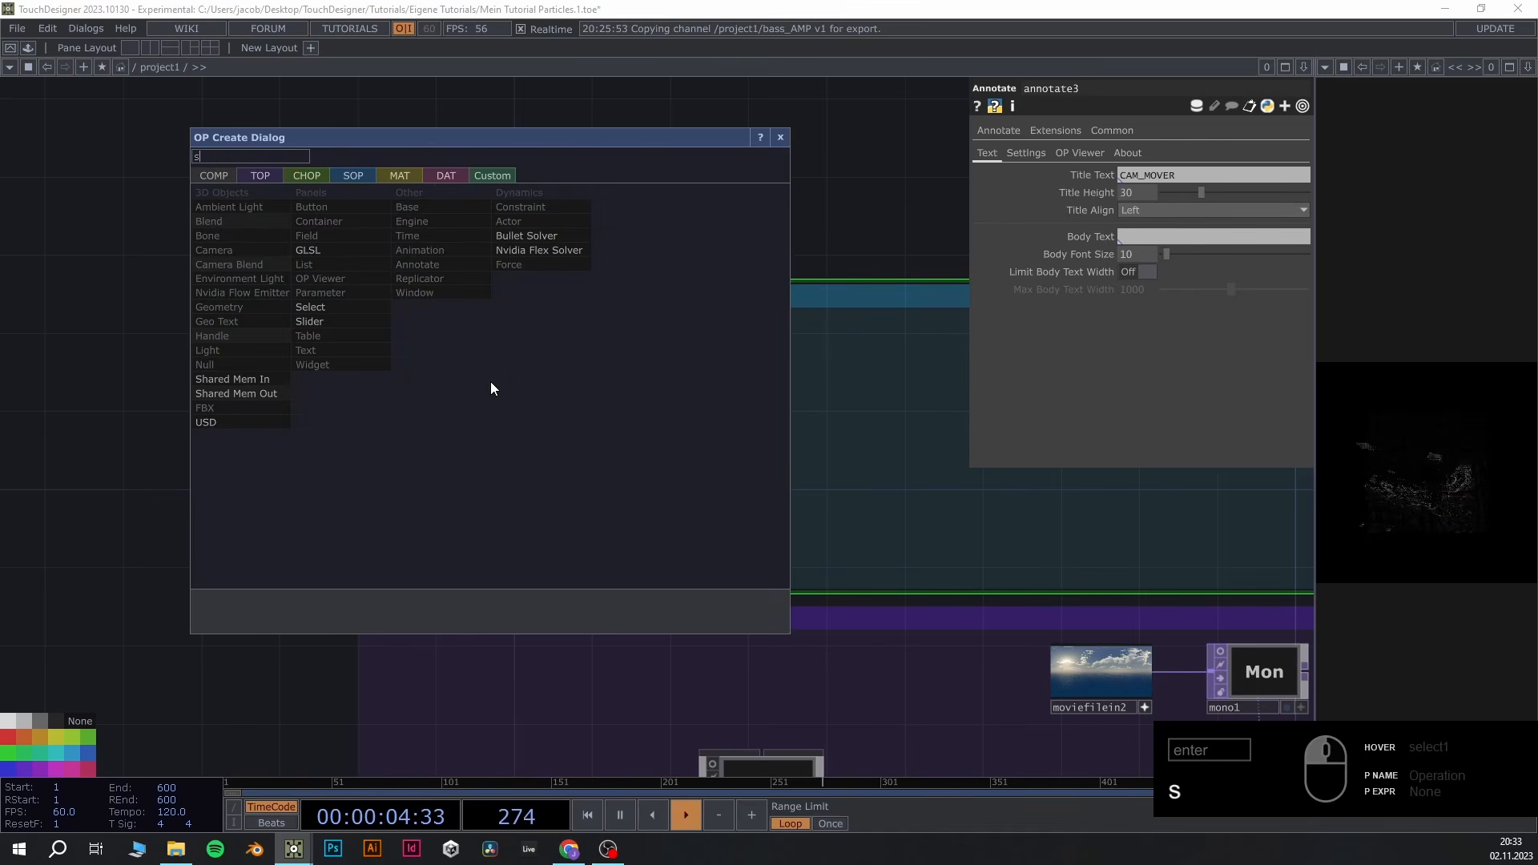
left_click(311, 178)
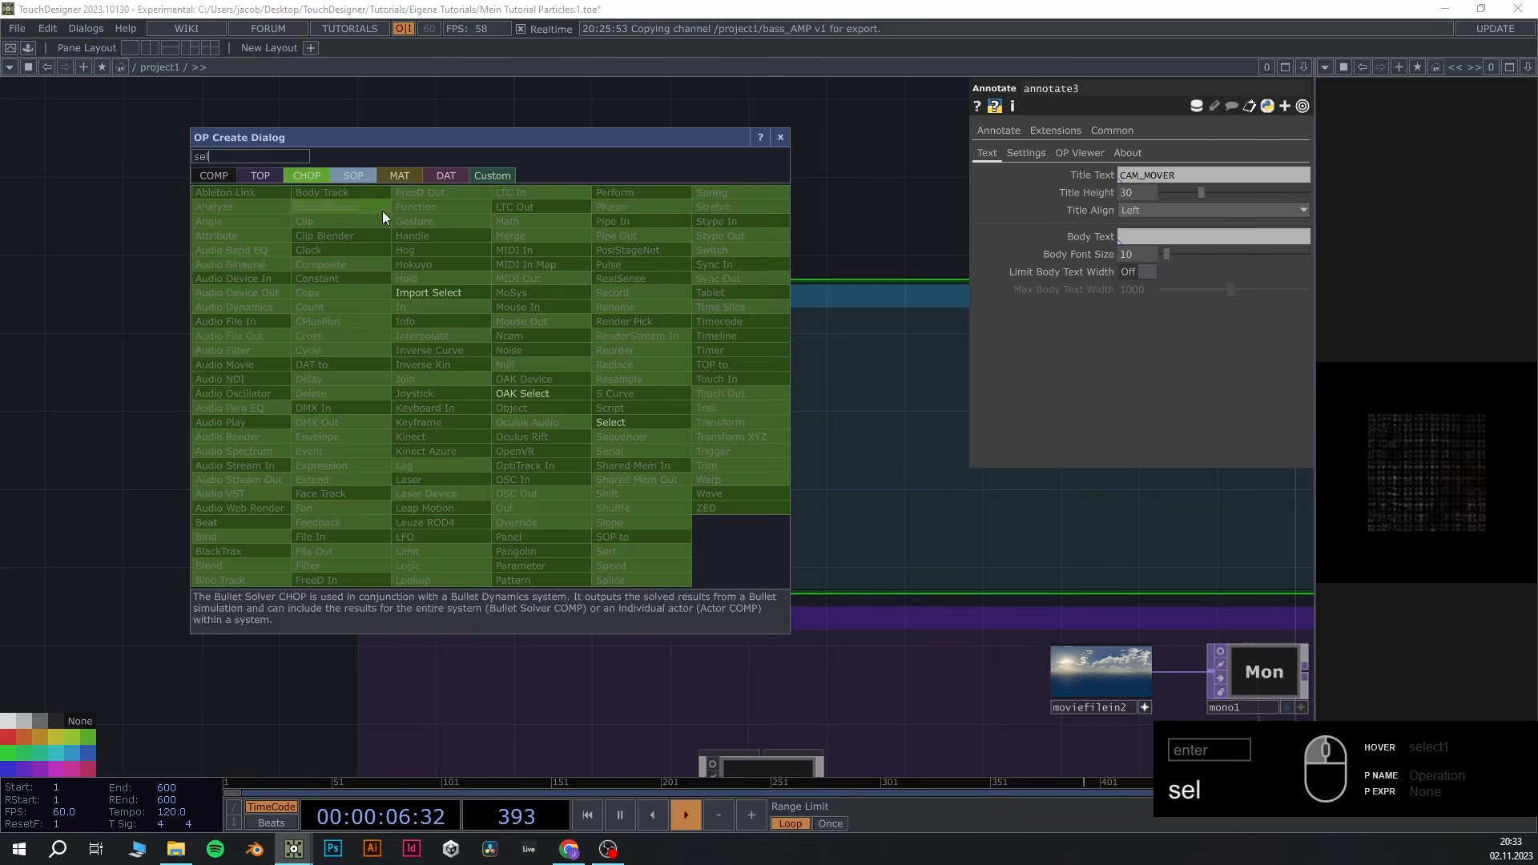
left_click(611, 419)
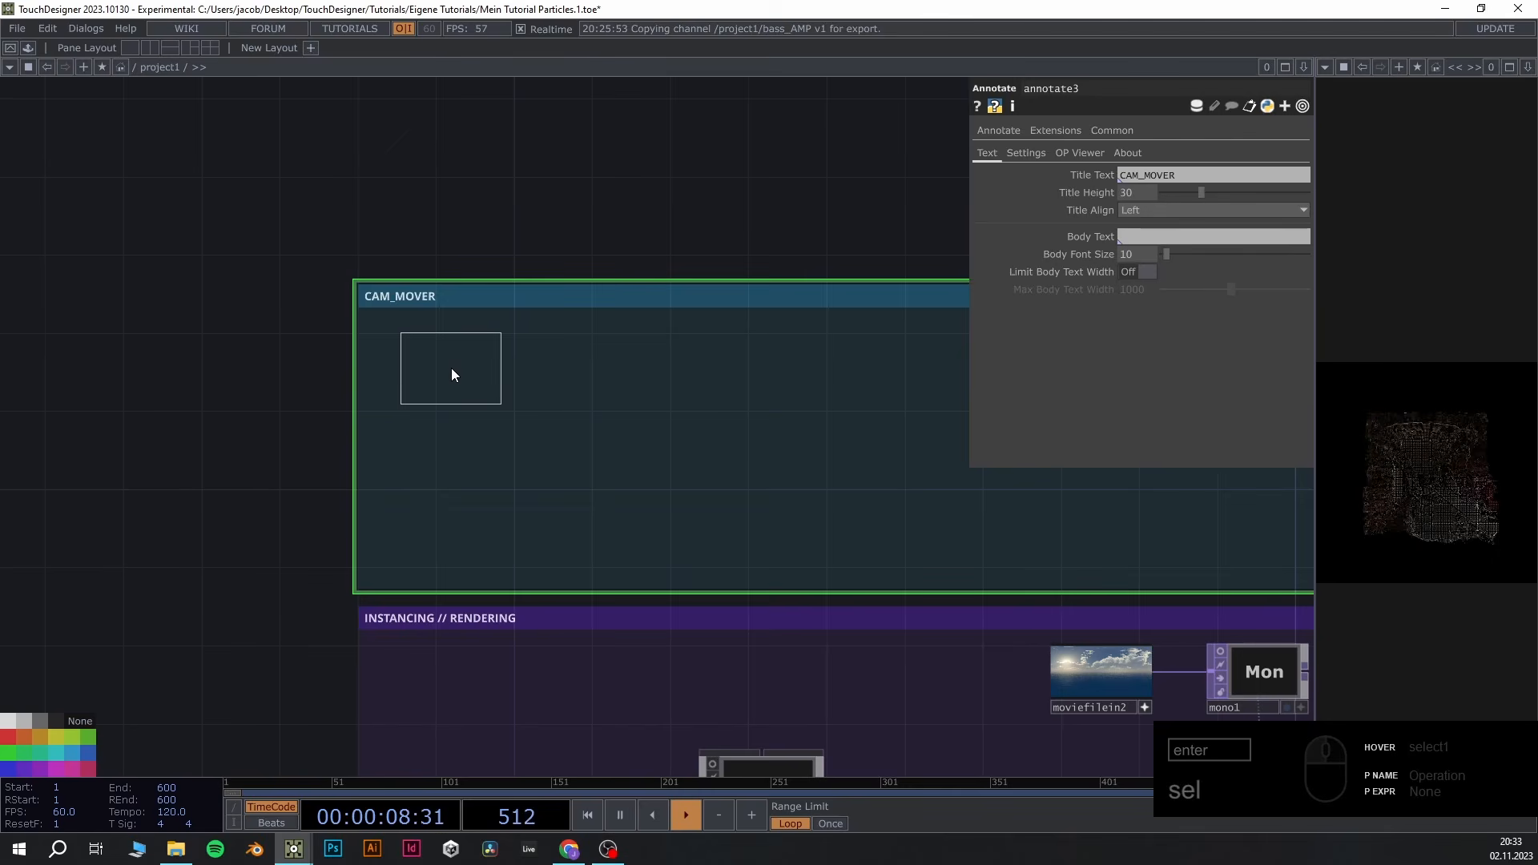
left_click(449, 368)
Reference the audio low channel operator select1 in the CHOPs parameter of select2
scroll(453, 367, "down", 5)
left_click_drag(349, 567, 300, 415)
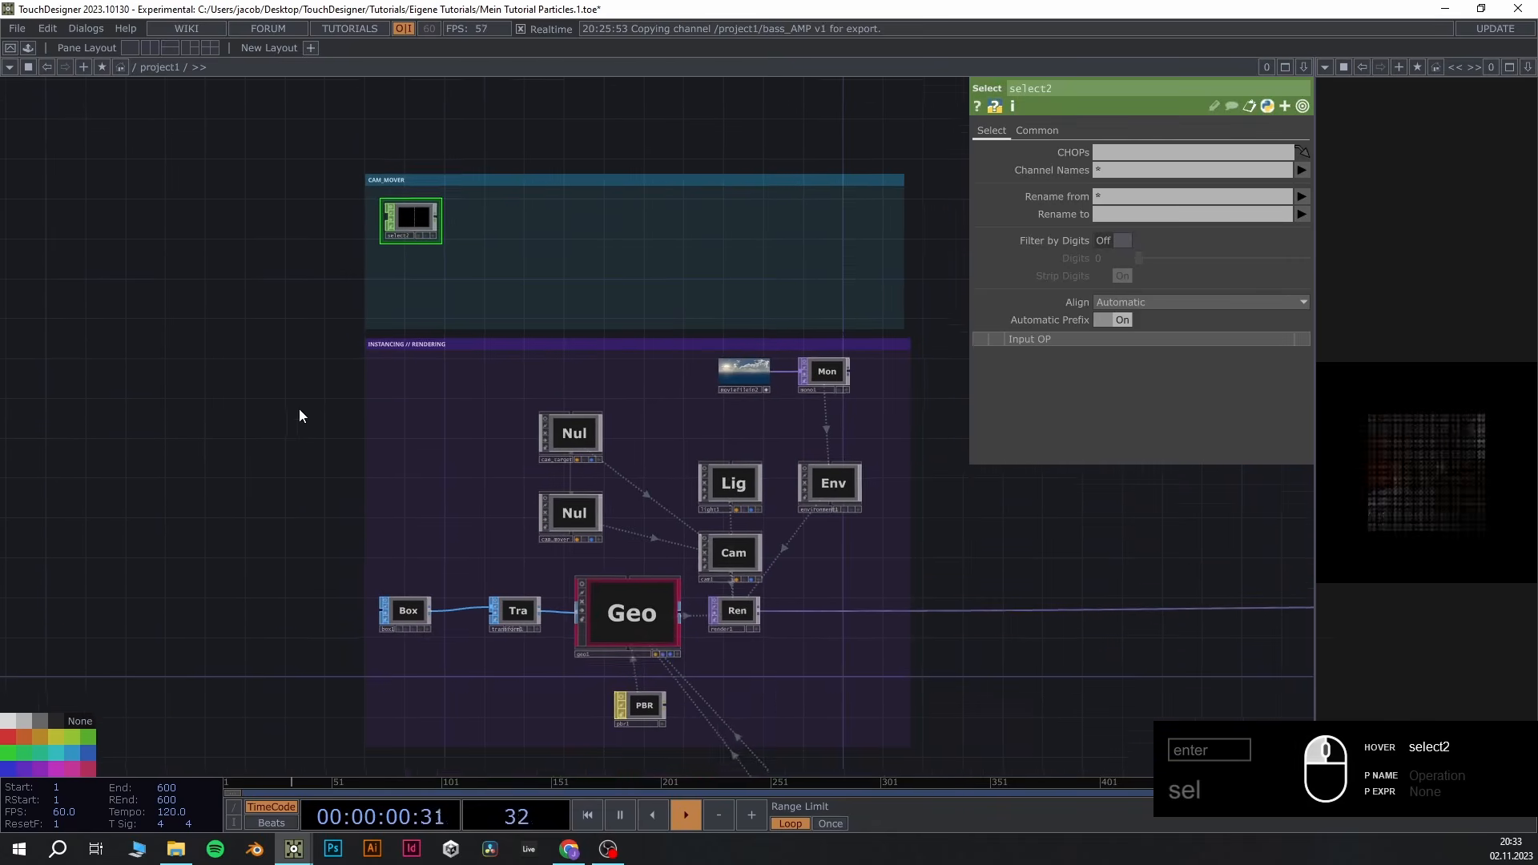
scroll(302, 381, "down", 8)
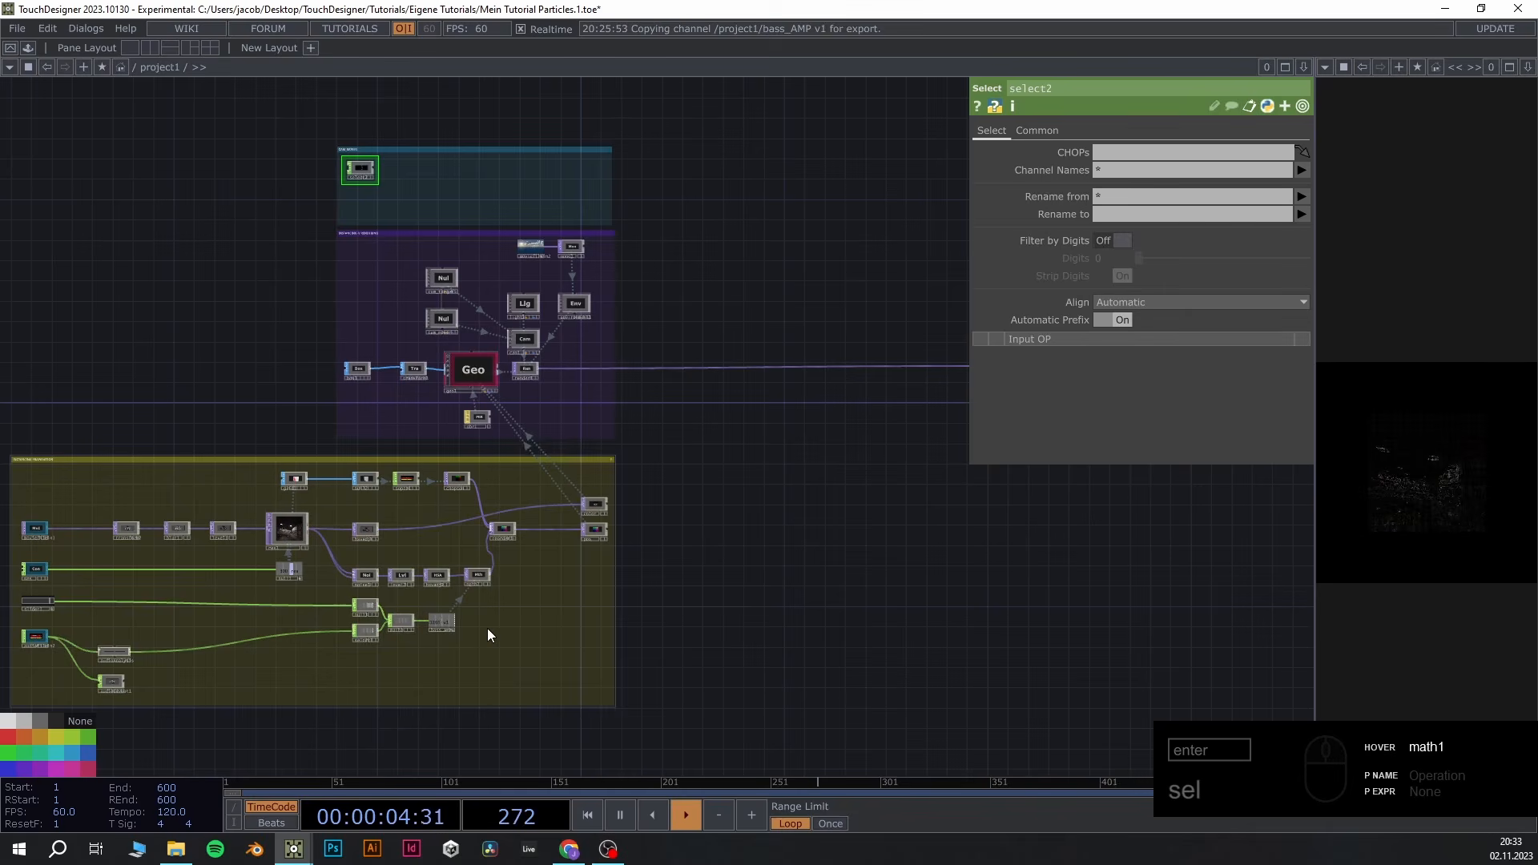
middle_click_drag(607, 640, 779, 598)
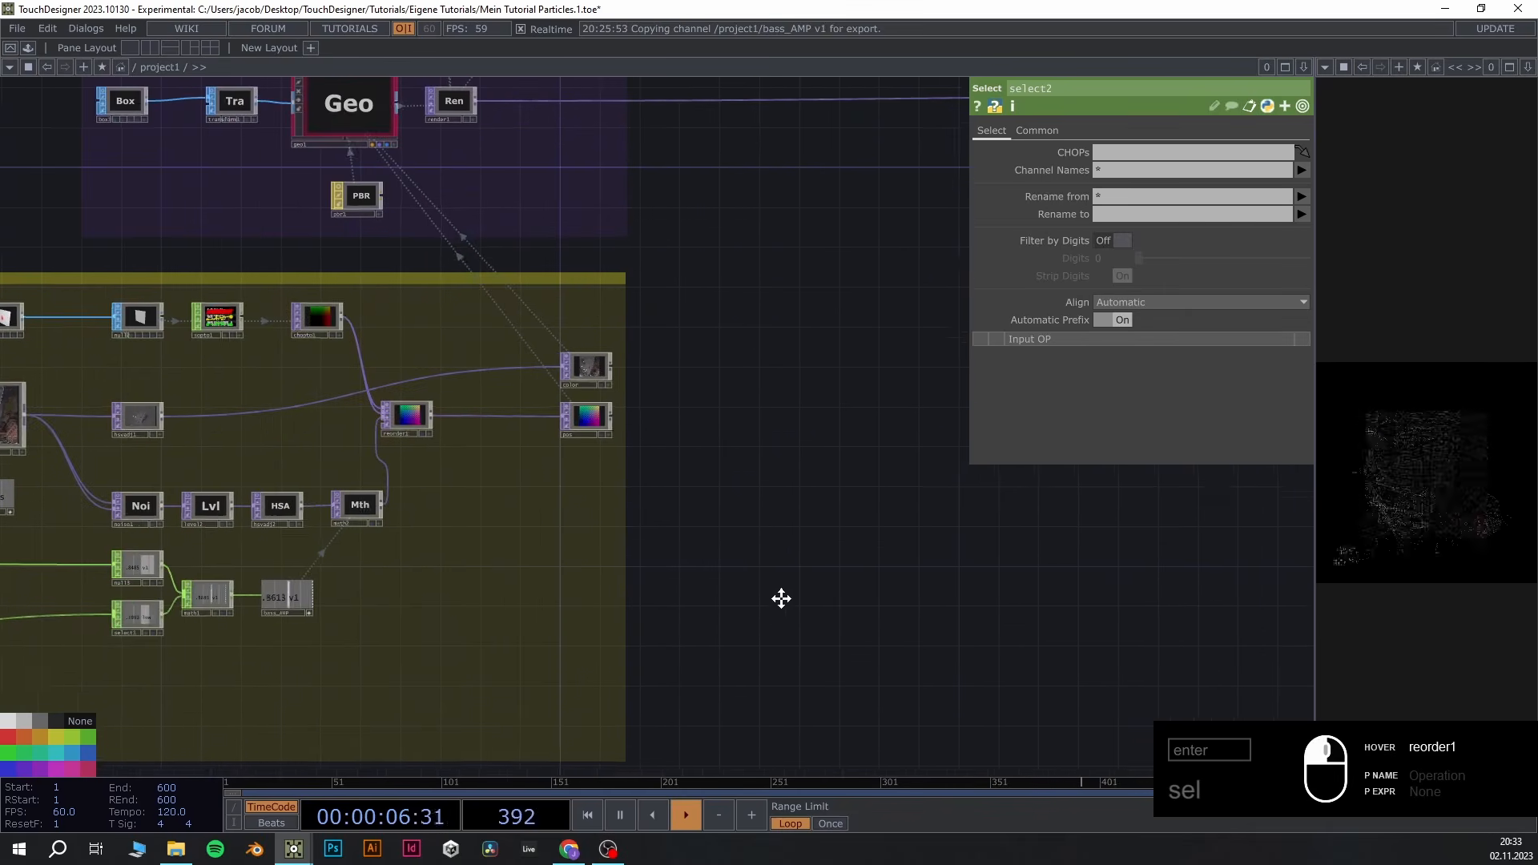
left_click_drag(780, 597, 989, 632)
left_click_drag(575, 408, 589, 435)
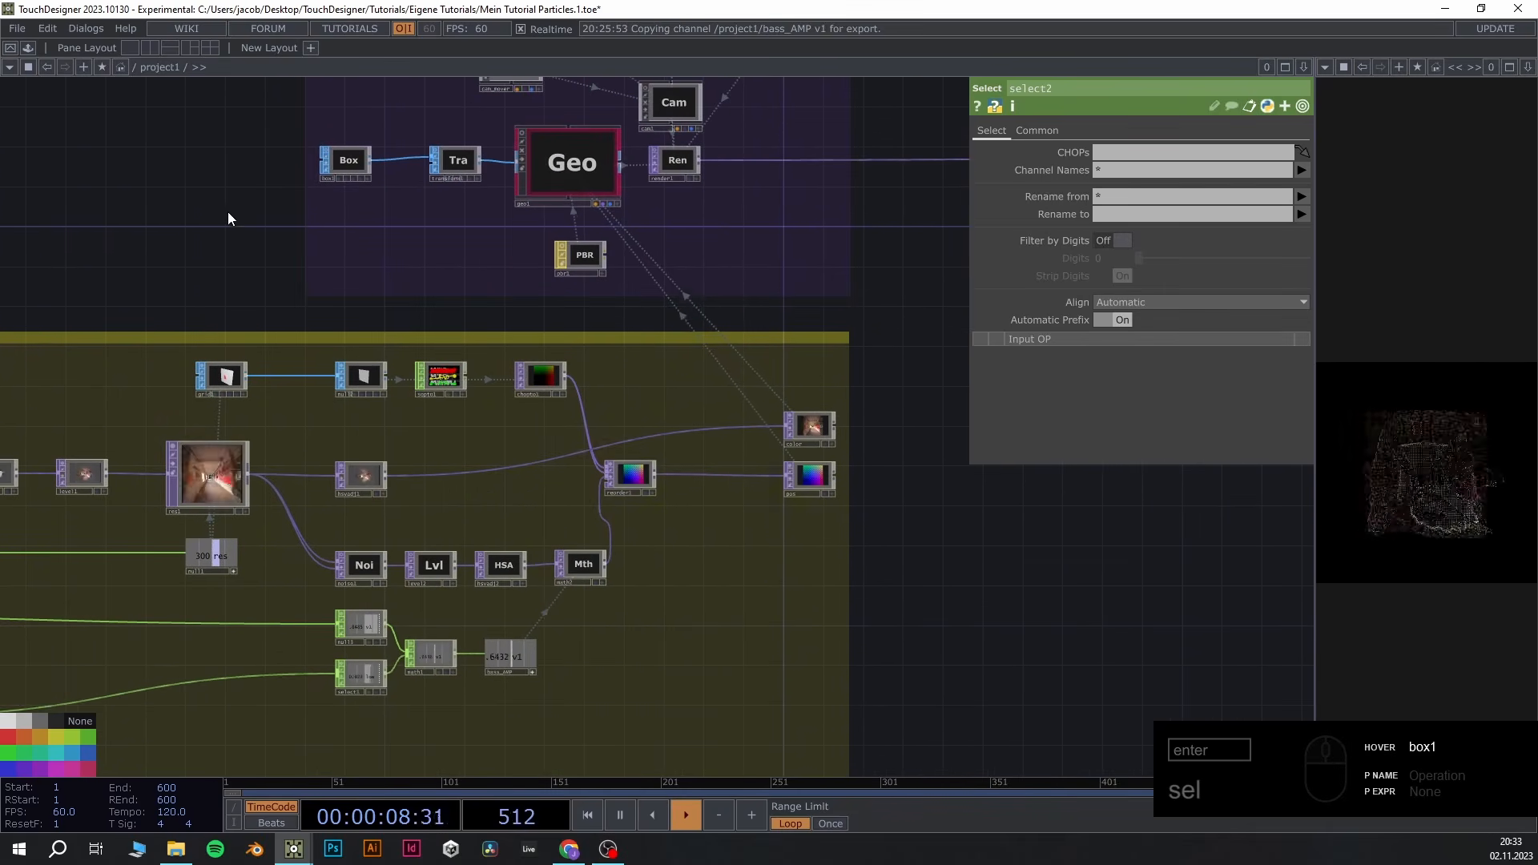
left_click_drag(542, 605, 564, 544)
middle_click_drag(971, 657, 986, 556)
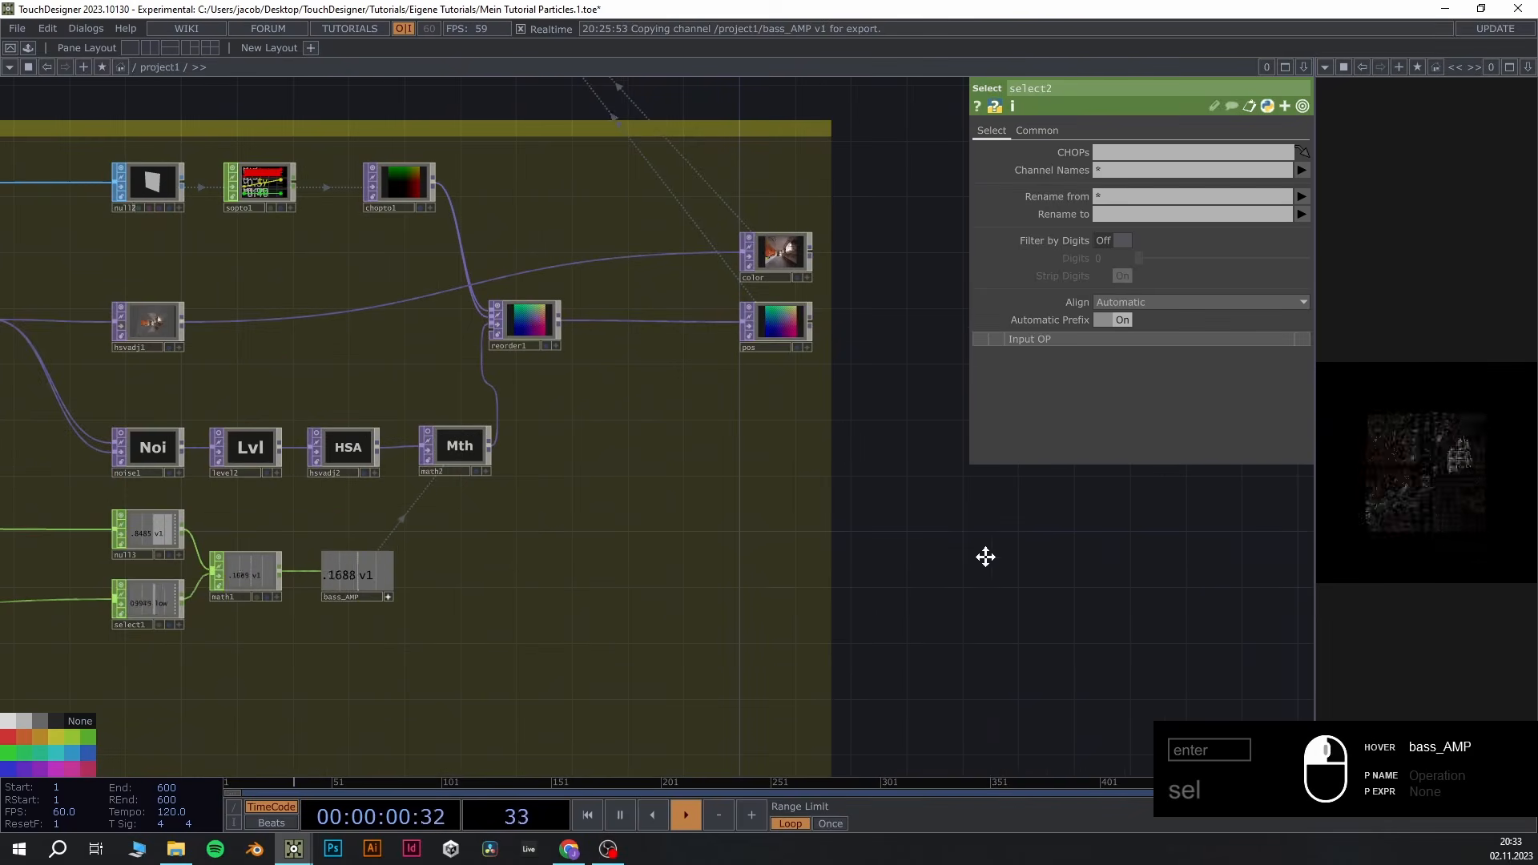
left_click_drag(985, 556, 1349, 391)
middle_click_drag(573, 484, 499, 388)
scroll(485, 426, "up", 3)
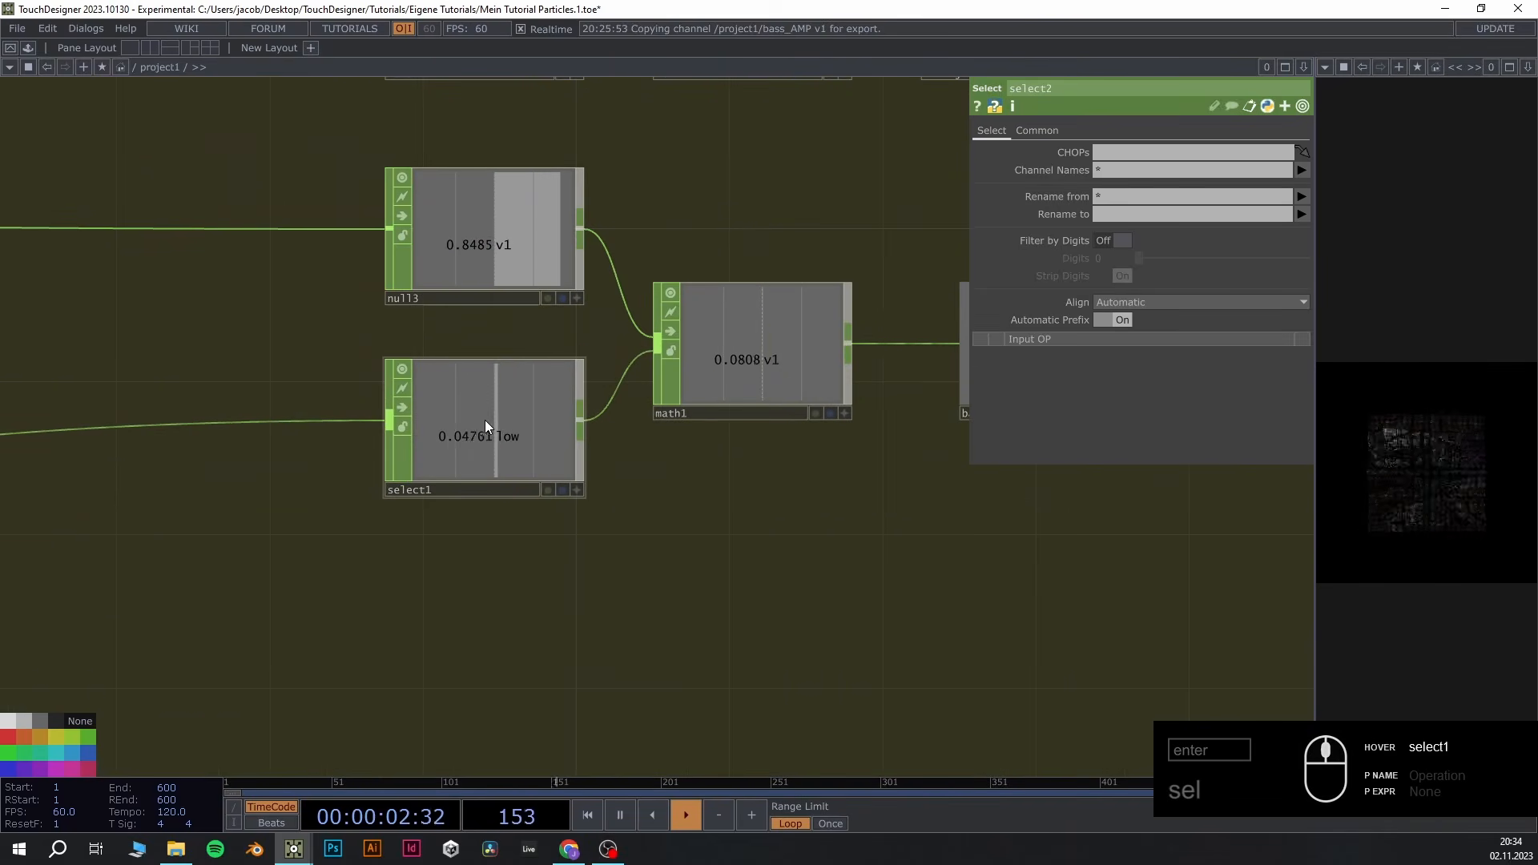
left_click_drag(542, 447, 1166, 149)
Add an LFO CHOP below select2 inside the CAM_MOVER annotation
scroll(966, 181, "down", 5)
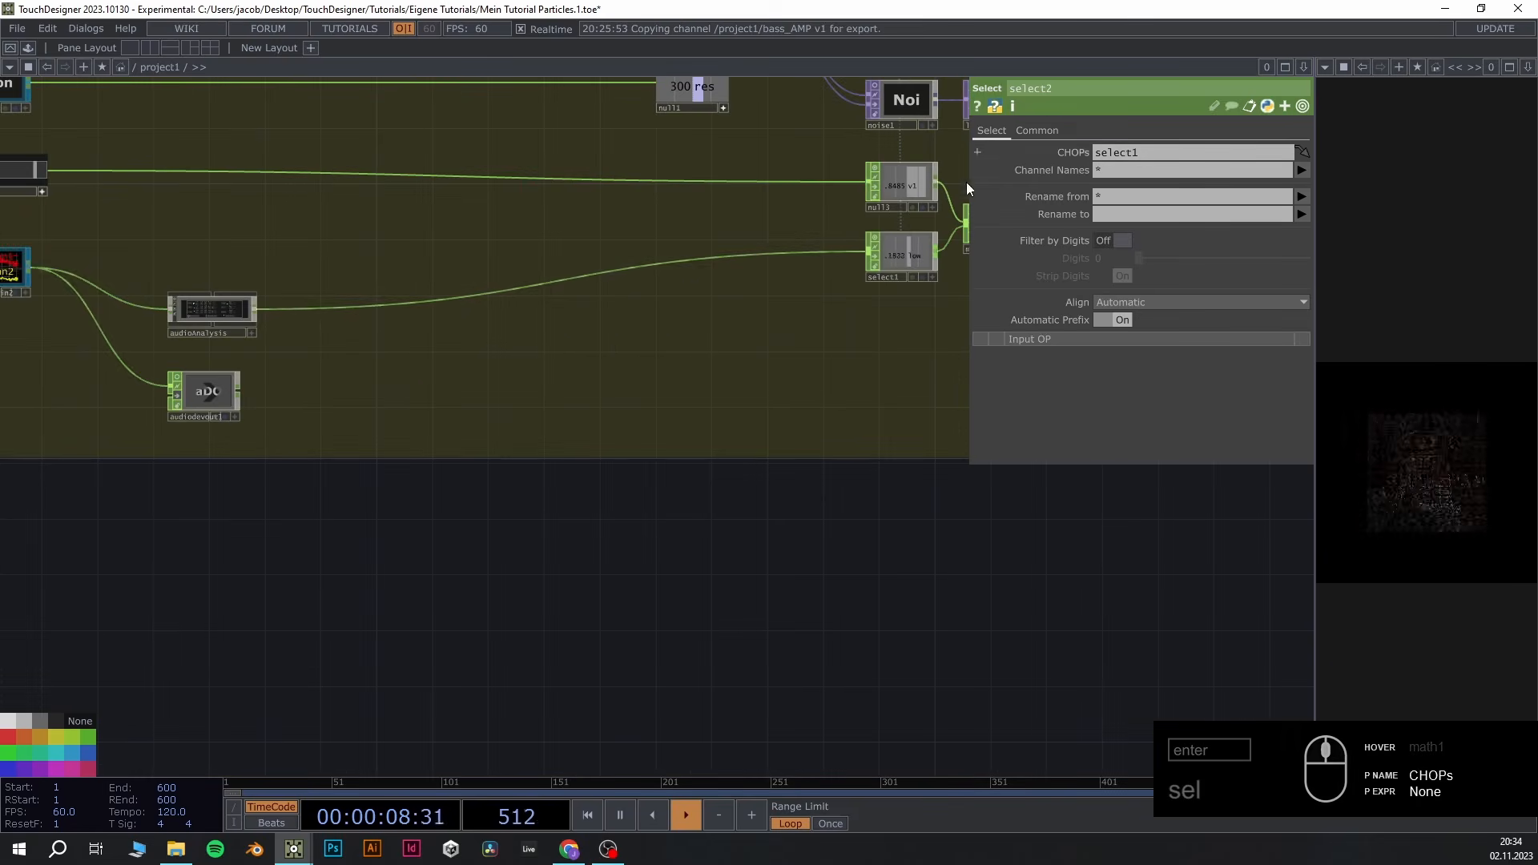
scroll(1067, 587, "down", 10)
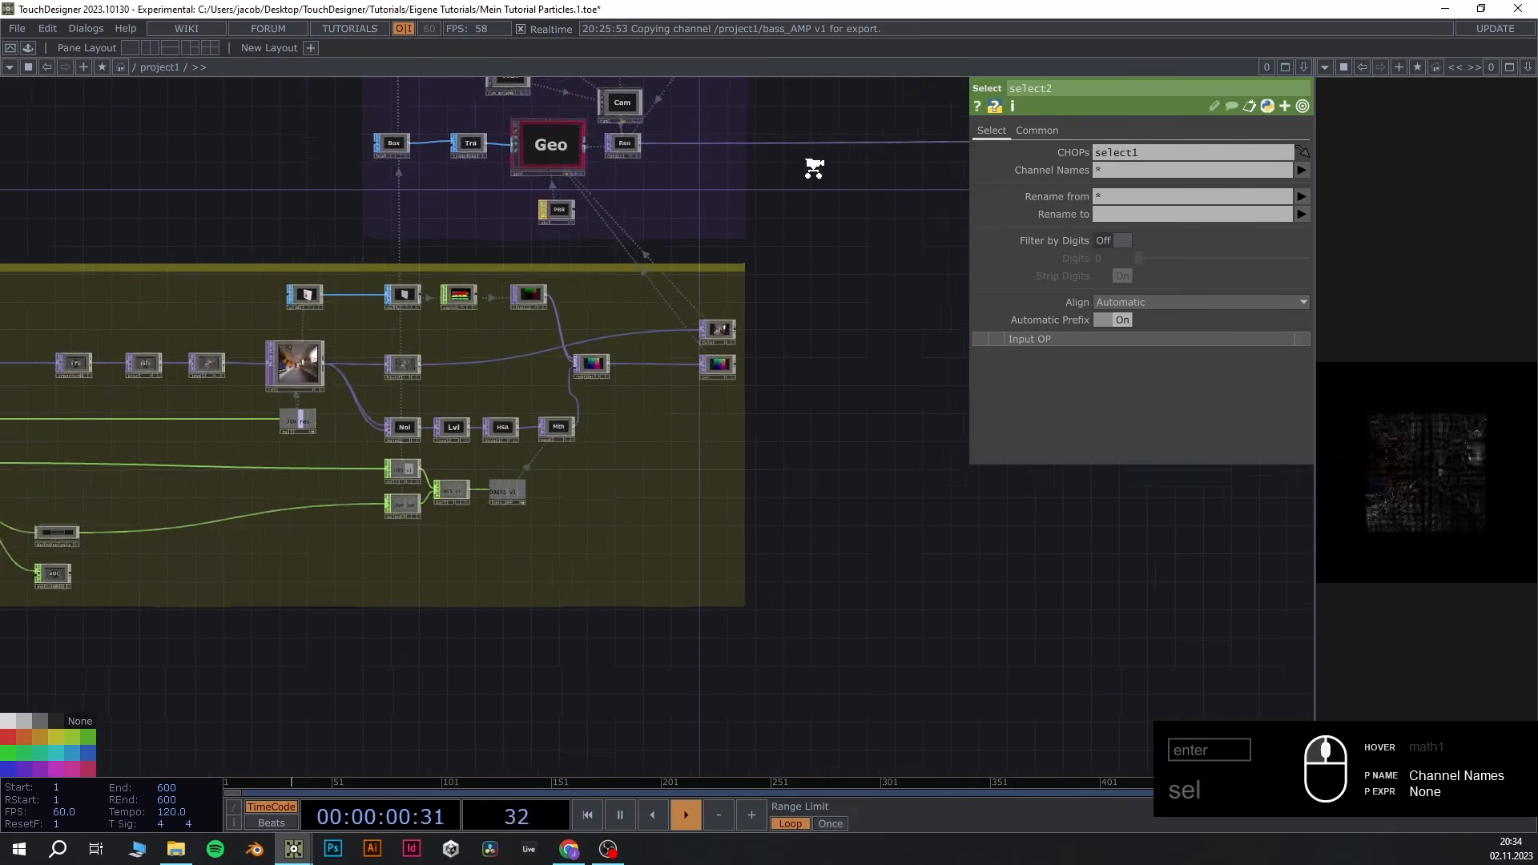
scroll(577, 309, "up", 10)
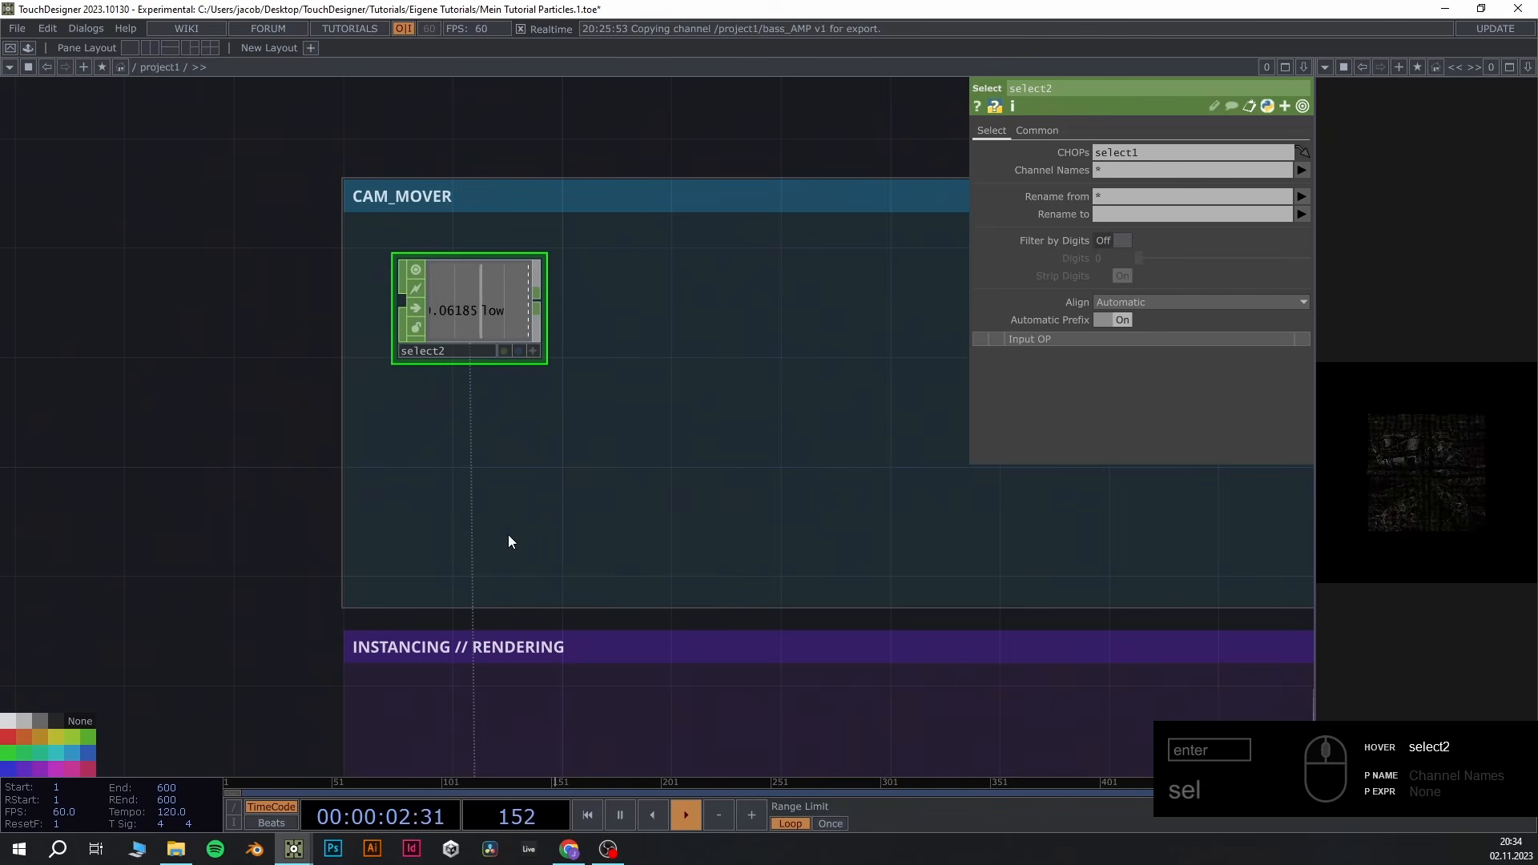
scroll(484, 295, "up", 3)
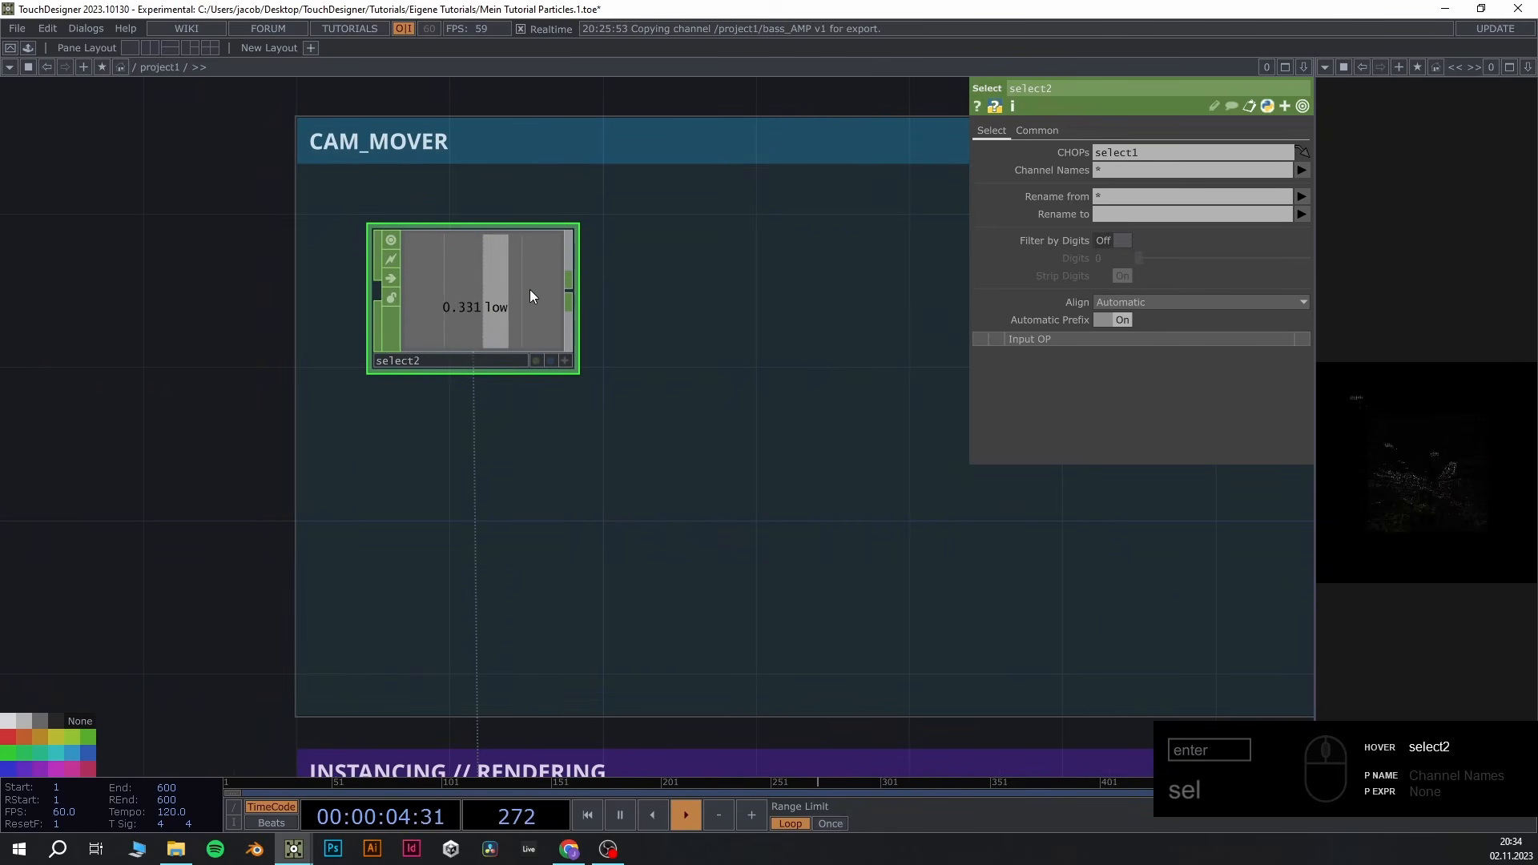
scroll(351, 399, "down", 3)
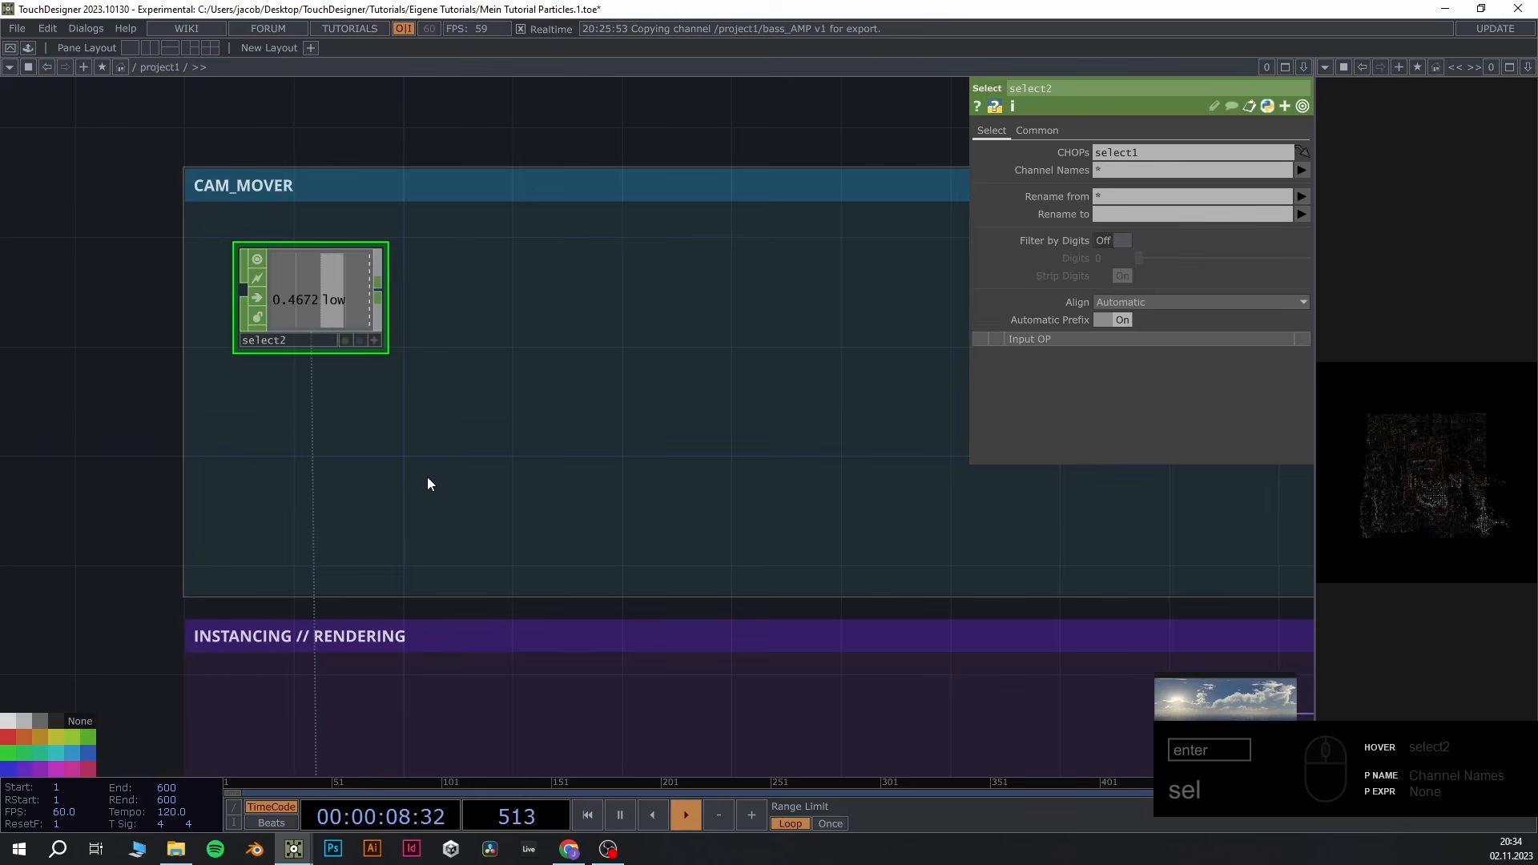
key("Tab")
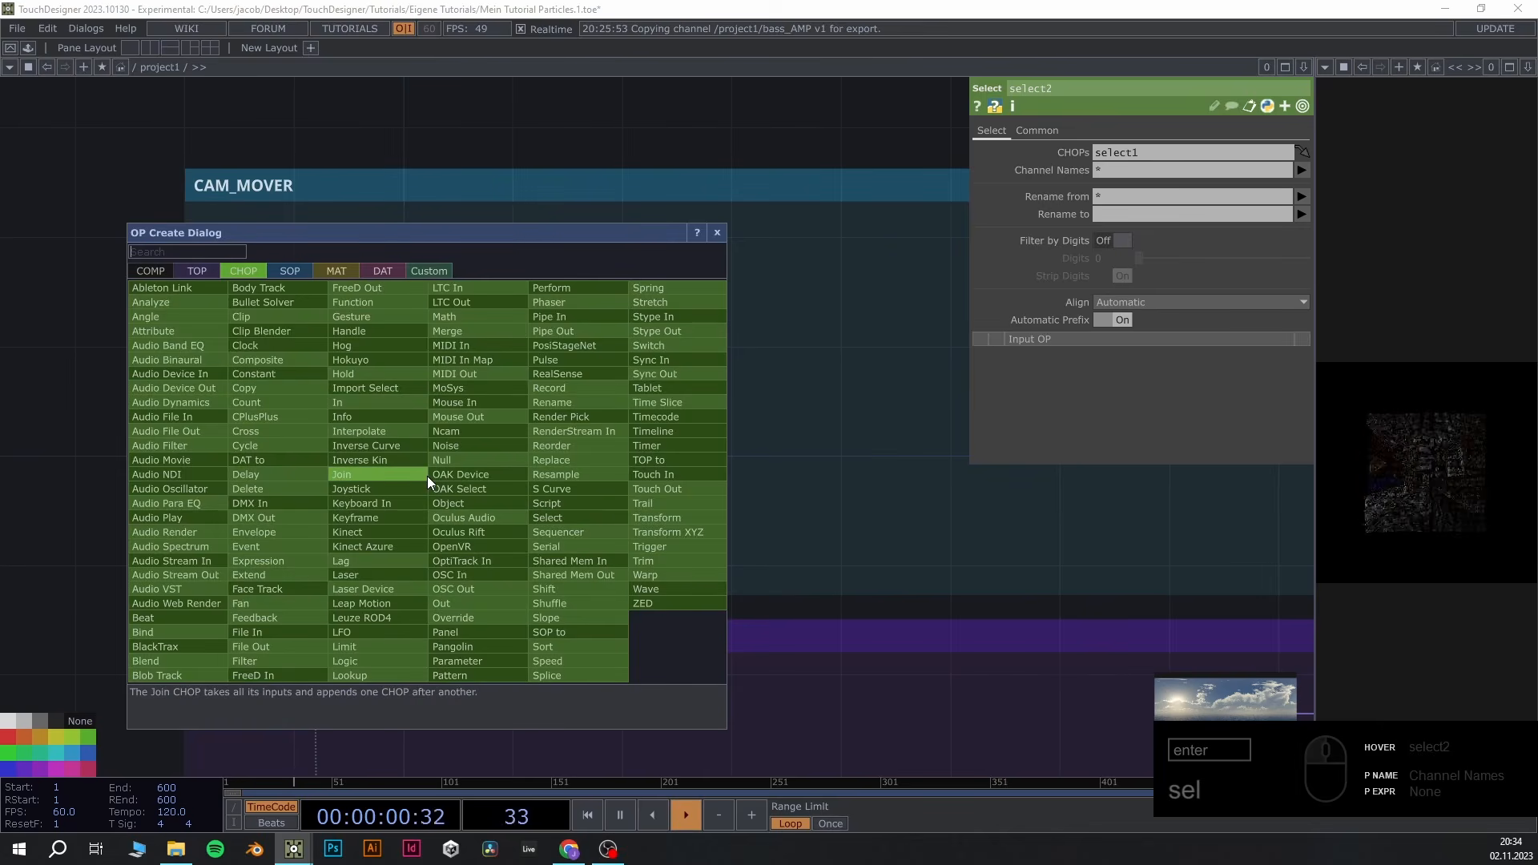
type("lfo")
left_click(340, 632)
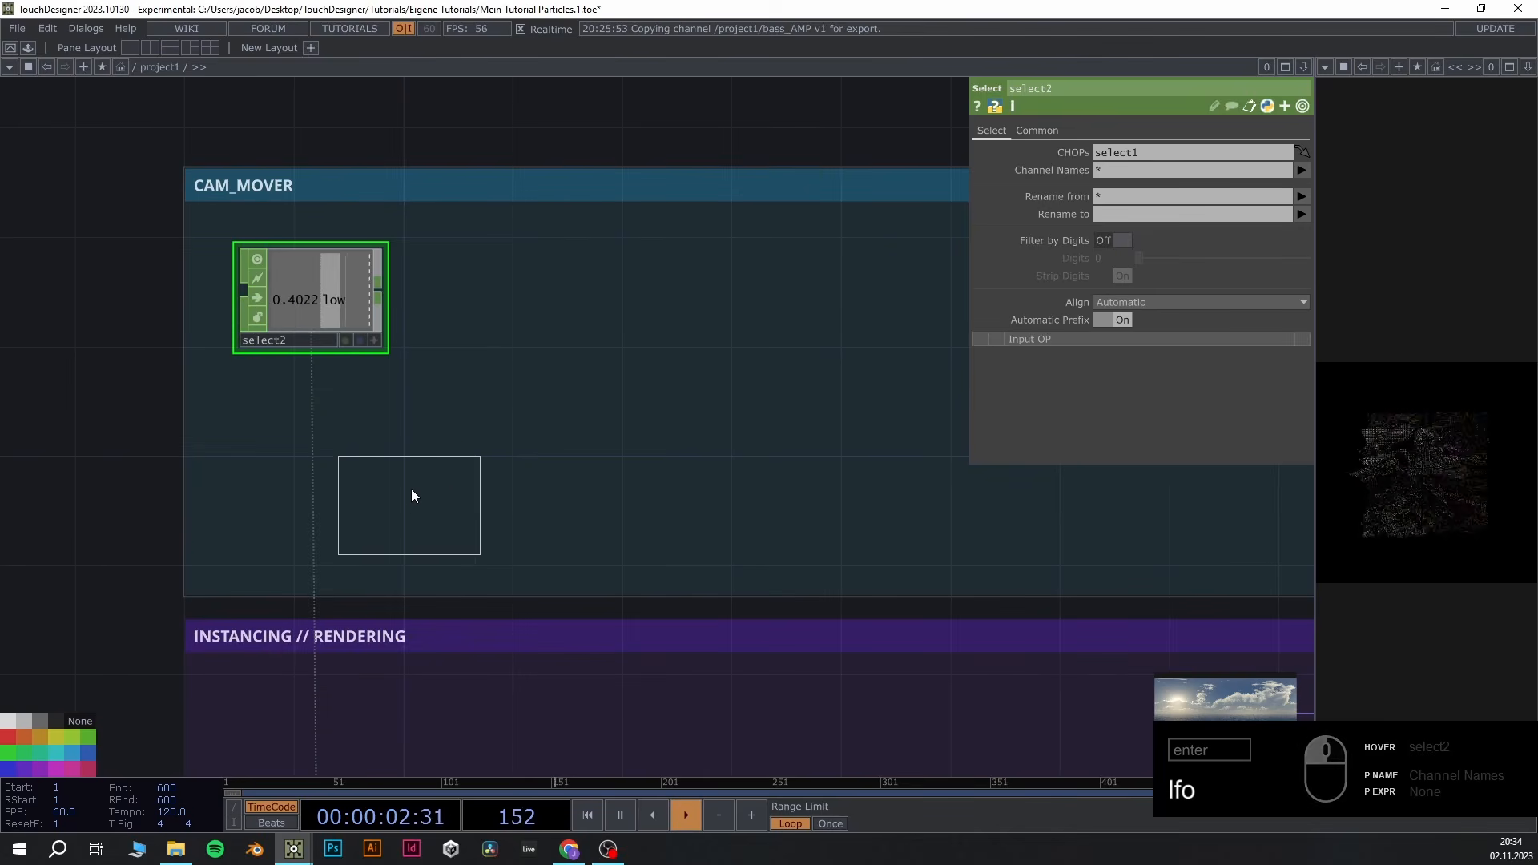
left_click(459, 479)
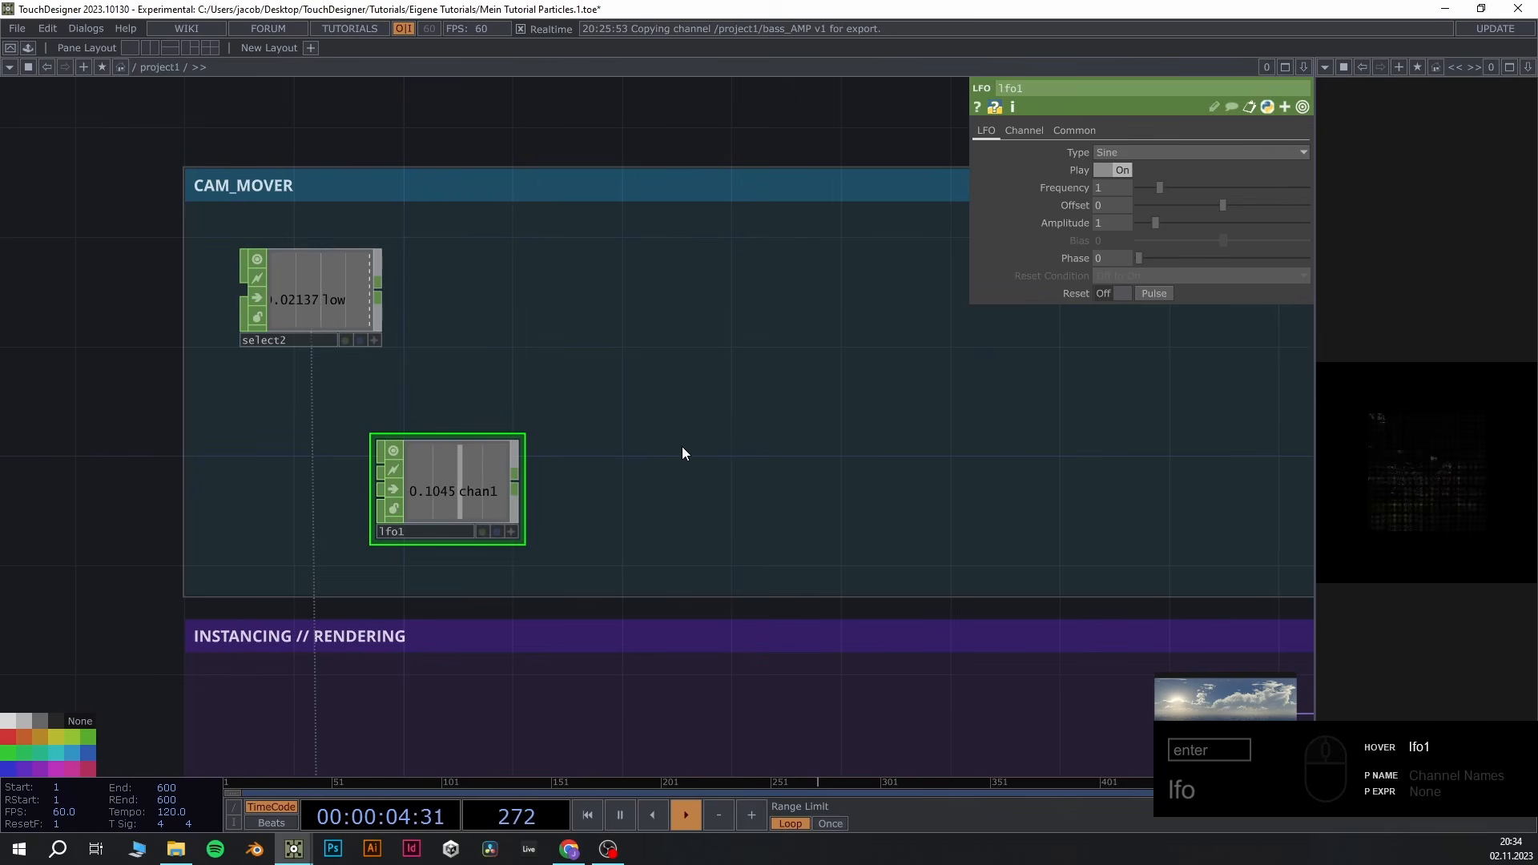
Set the Type of lfo1 to Gaussian
scroll(627, 436, "up", 5)
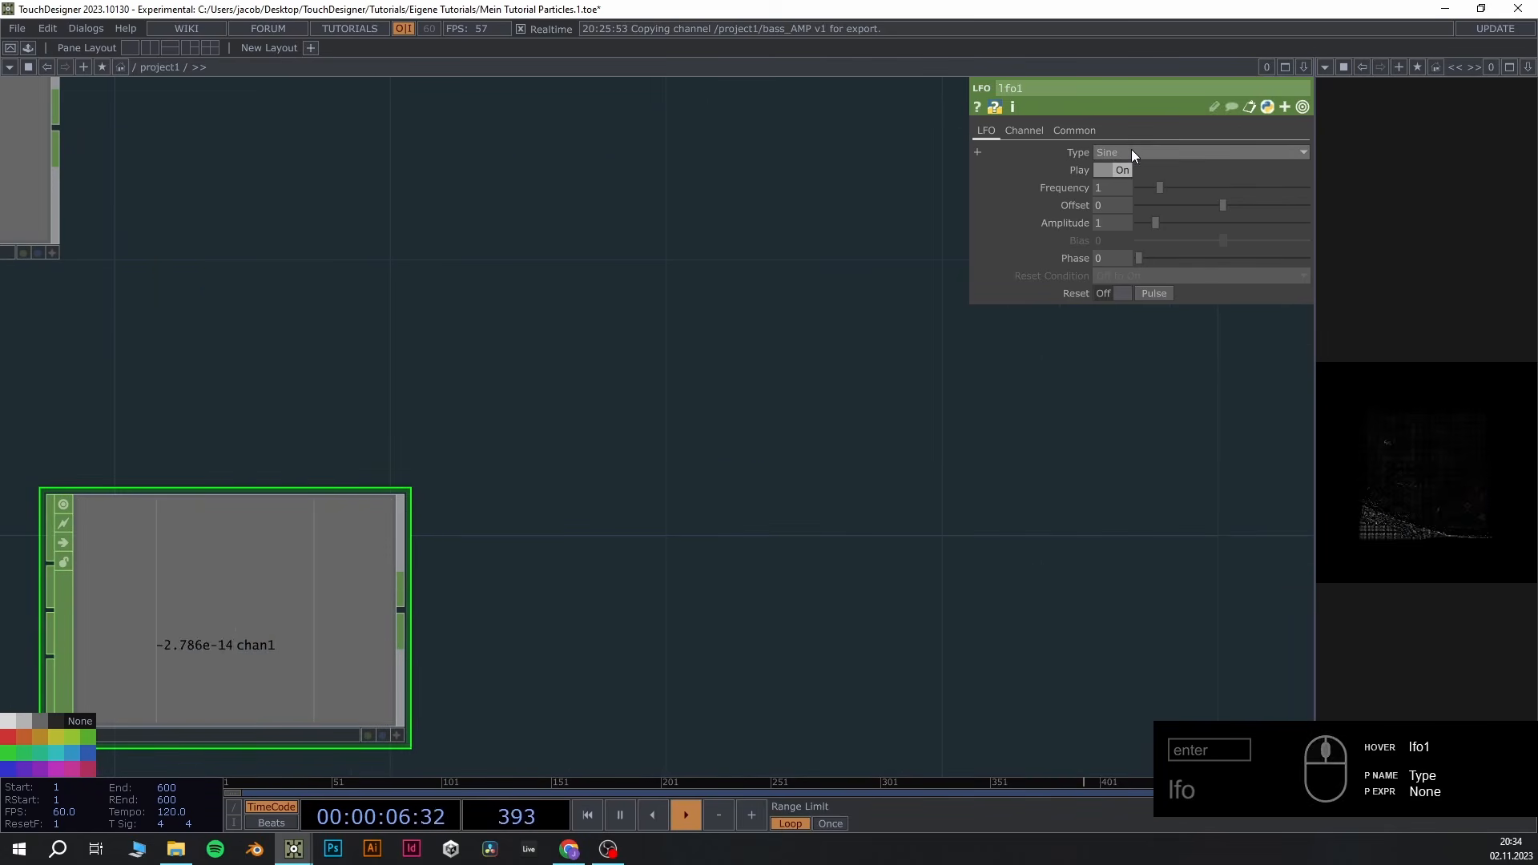
left_click(1131, 149)
left_click(1131, 189)
scroll(940, 272, "down", 2)
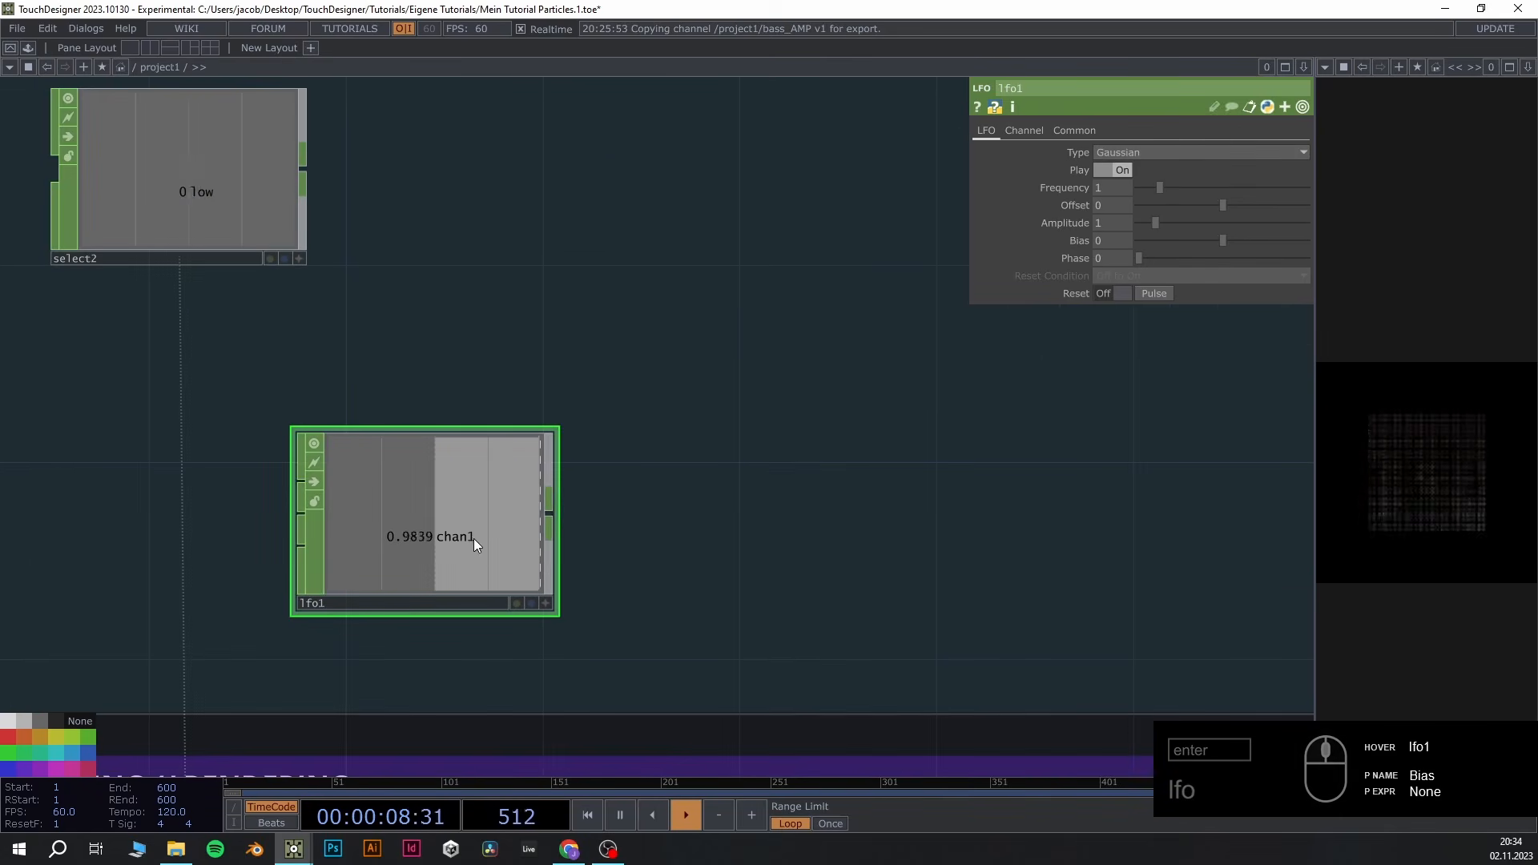
Change the Type of lfo1 to Sine
left_click(1152, 150)
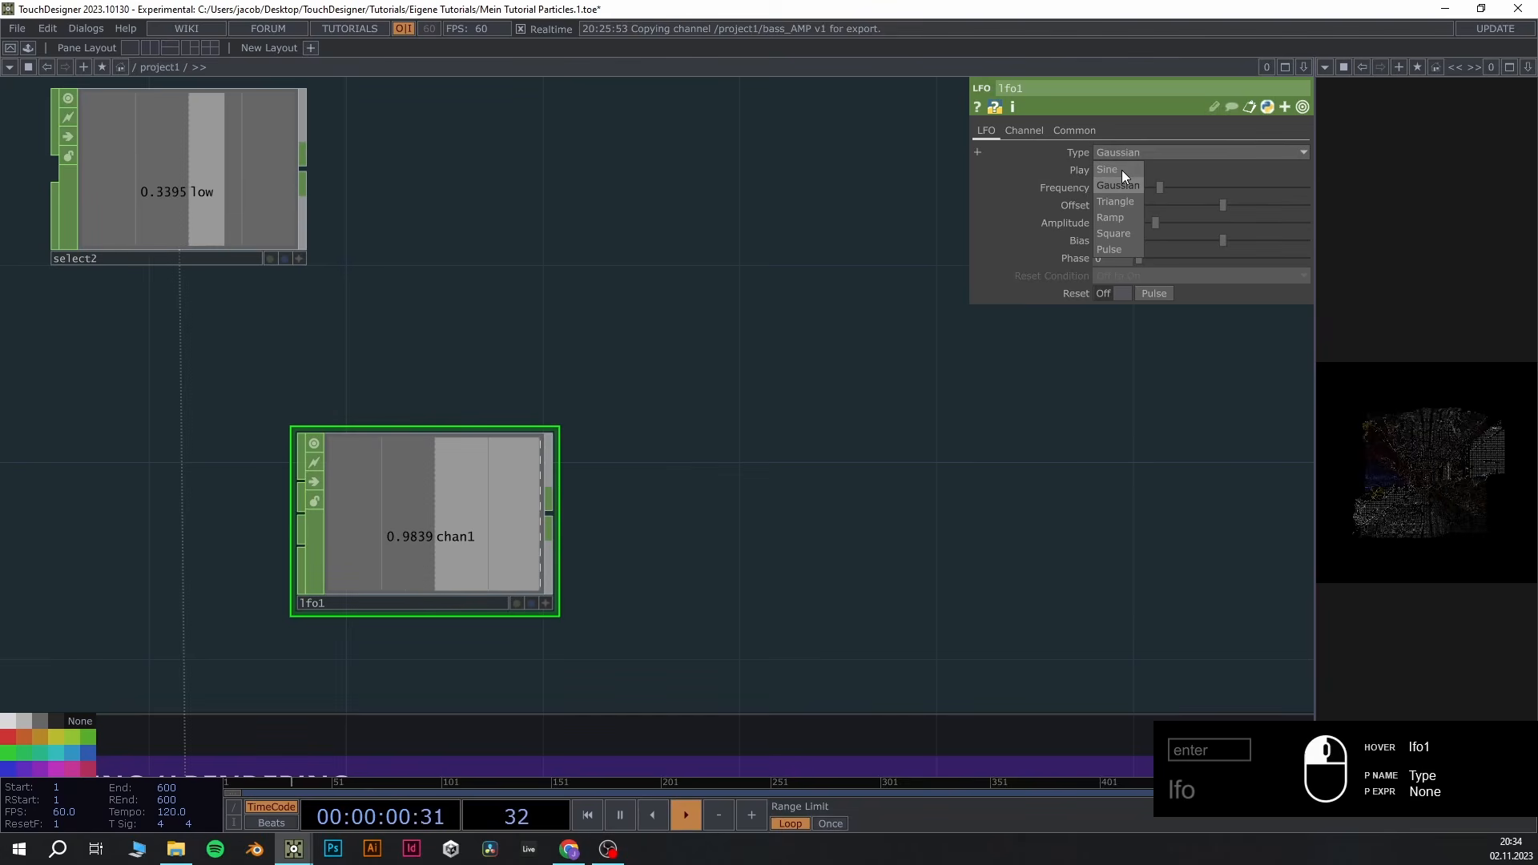
left_click(1121, 170)
scroll(983, 368, "down", 3)
scroll(325, 455, "up", 2)
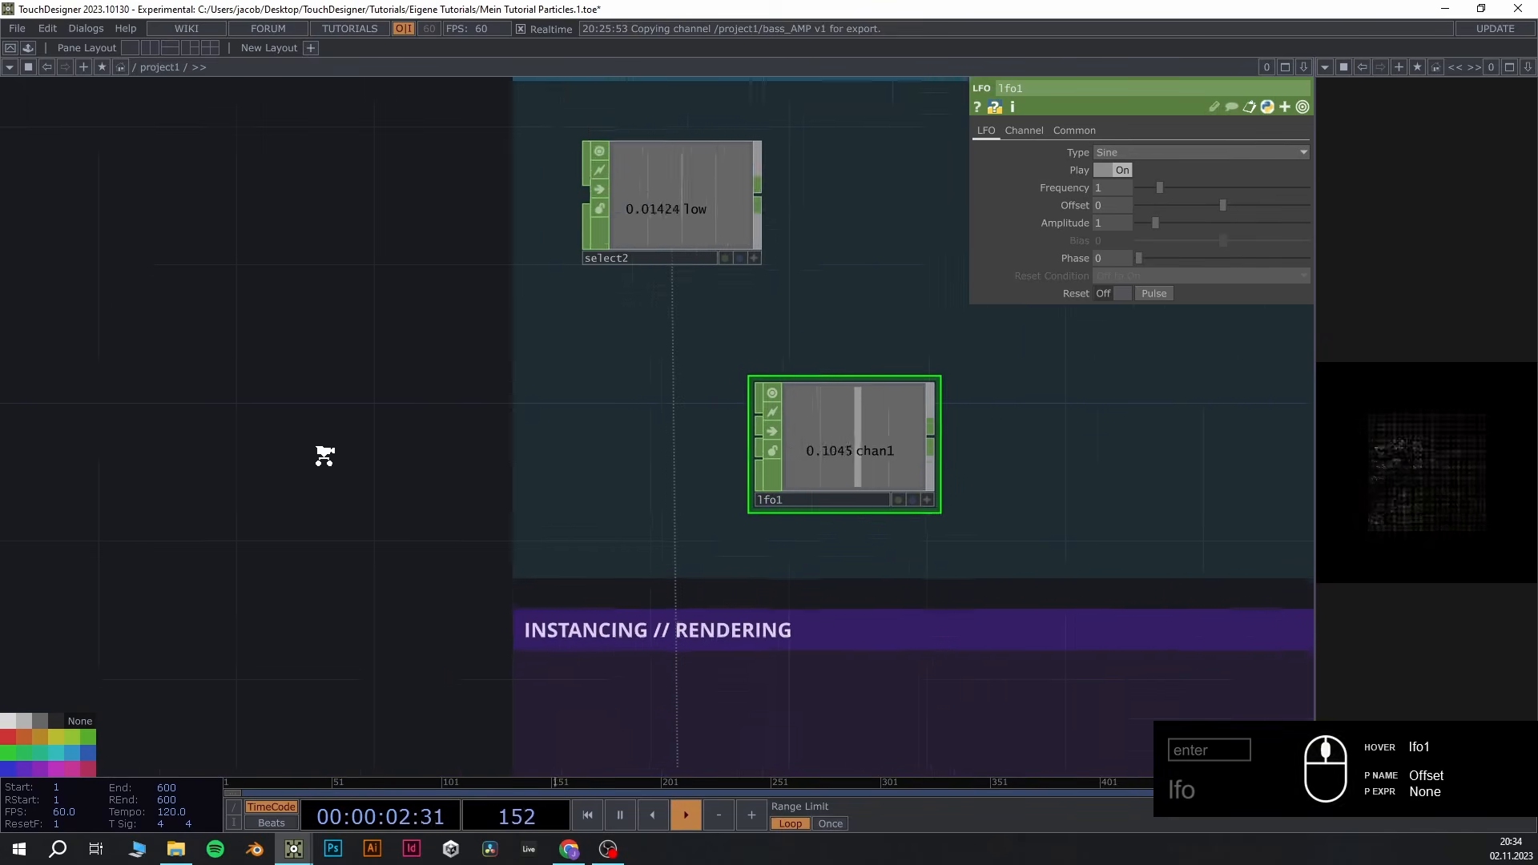
scroll(301, 455, "up", 2)
left_click_drag(286, 435, 3, 433)
scroll(961, 286, "up", 2)
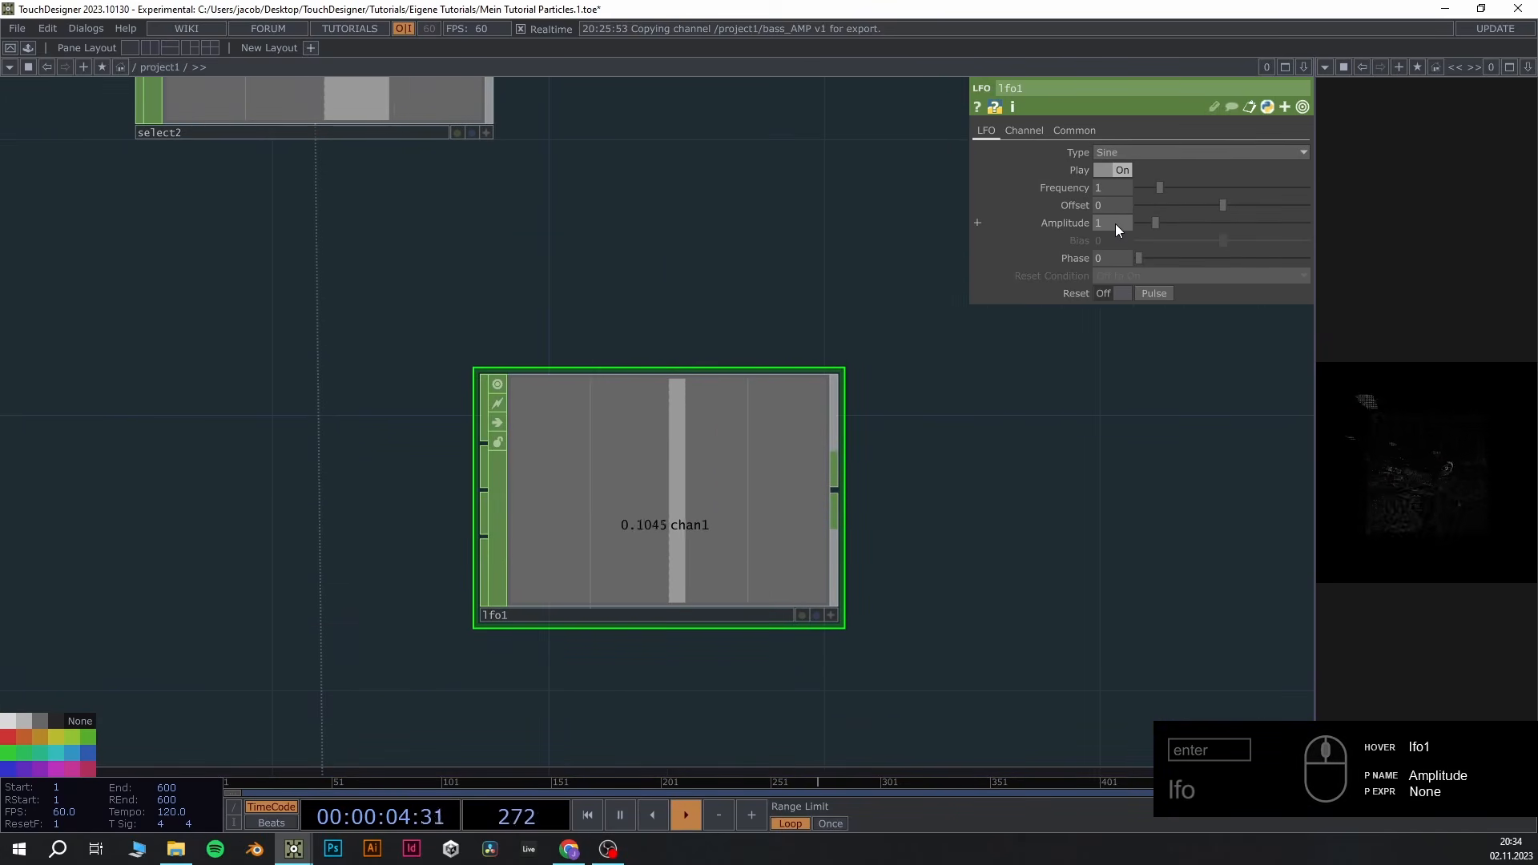
Set the Amplitude of lfo1 to 0.3
left_click(1113, 223)
type(".3")
key("Return")
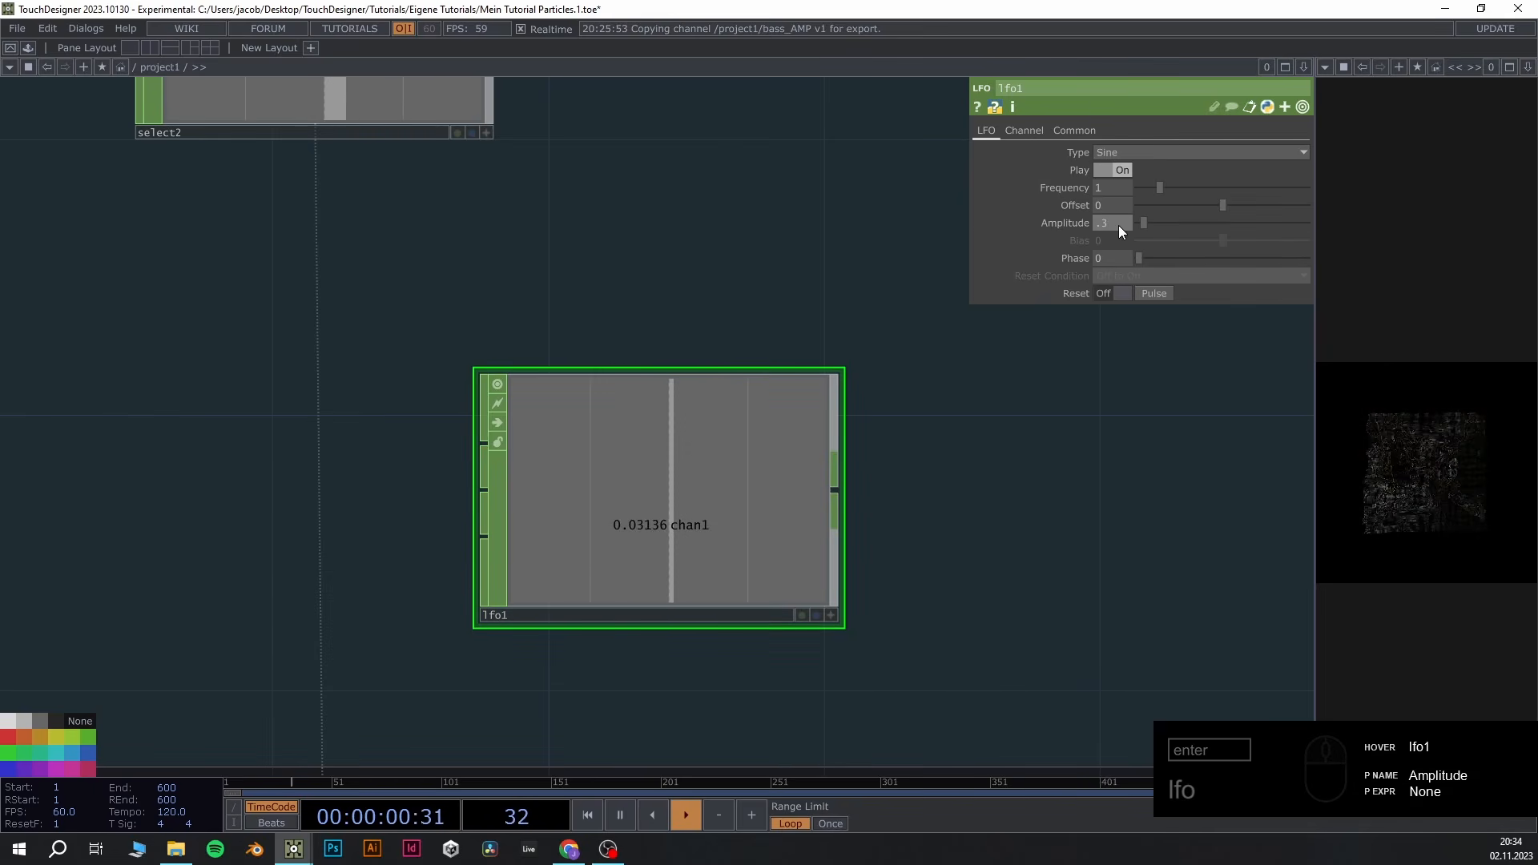
scroll(954, 309, "down", 3)
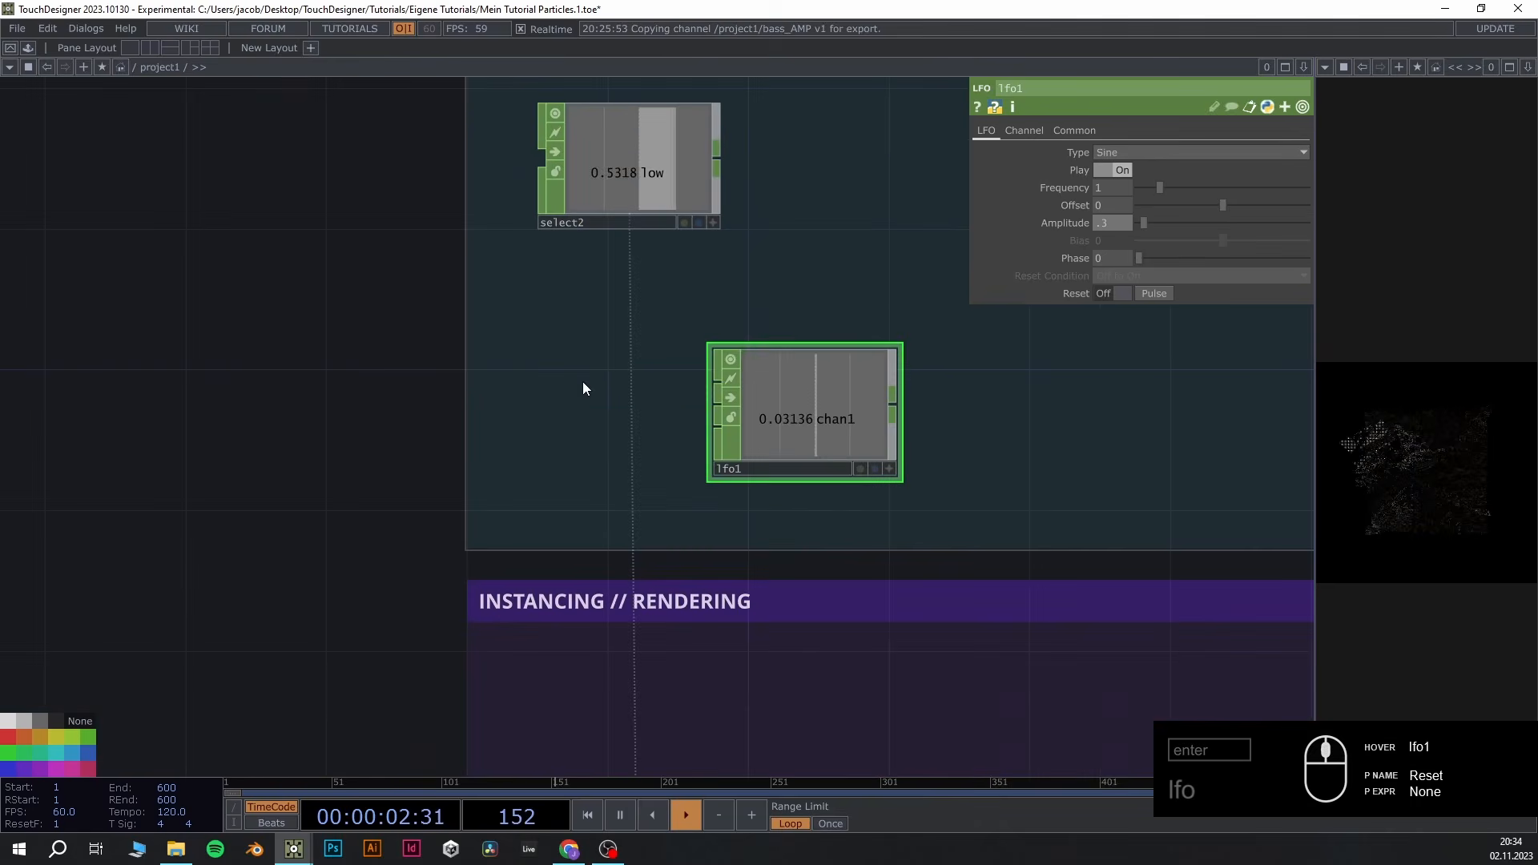
scroll(609, 450, "up", 4)
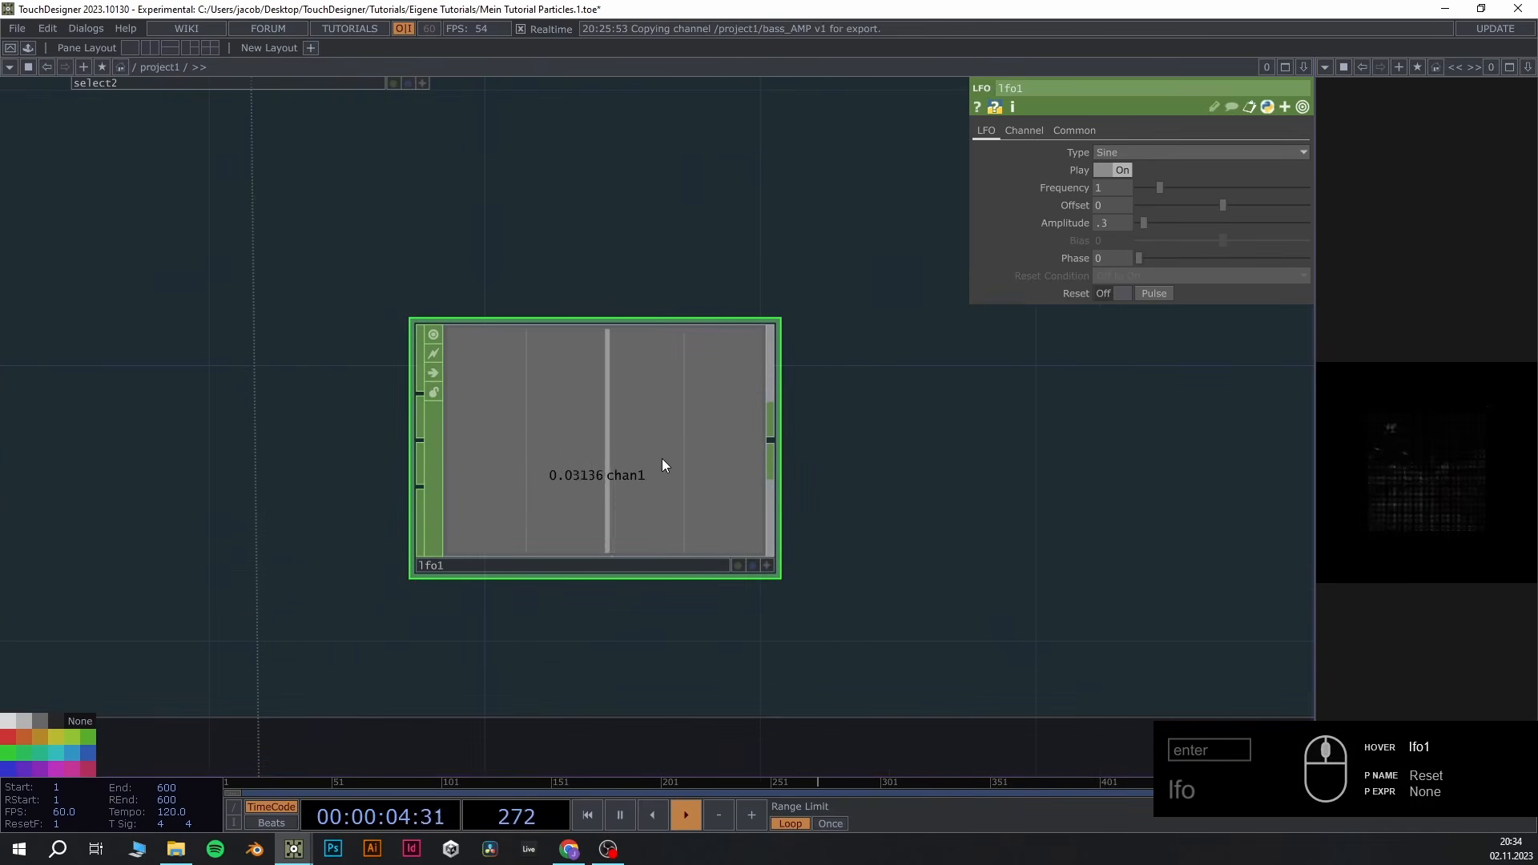
scroll(662, 458, "down", 2)
left_click_drag(67, 213, 37, 333)
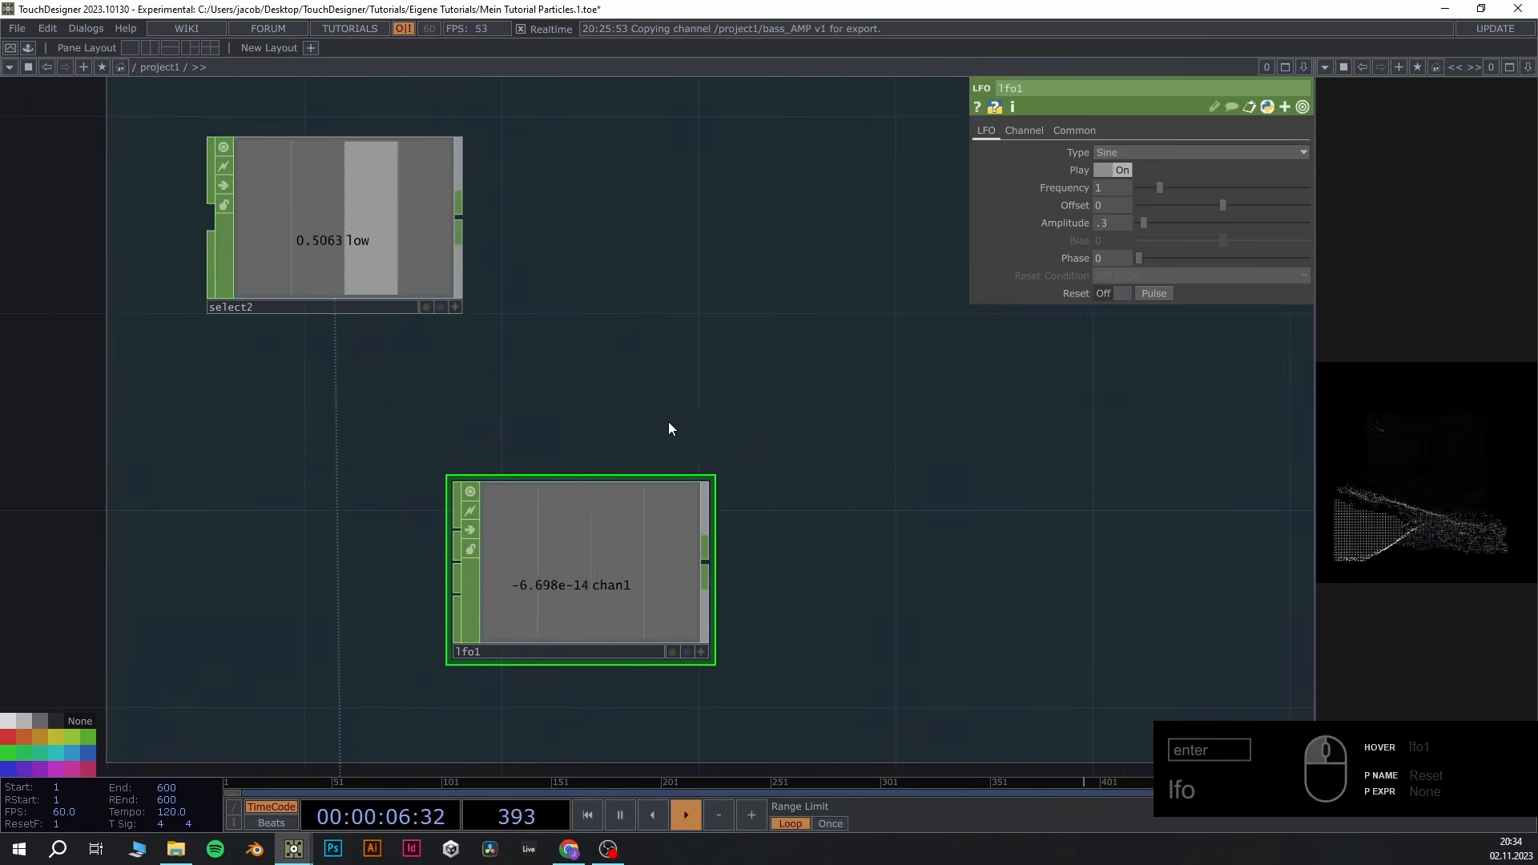
Set the Frequency of lfo1 to 0 and raise its Phase to 1
left_click(1098, 187)
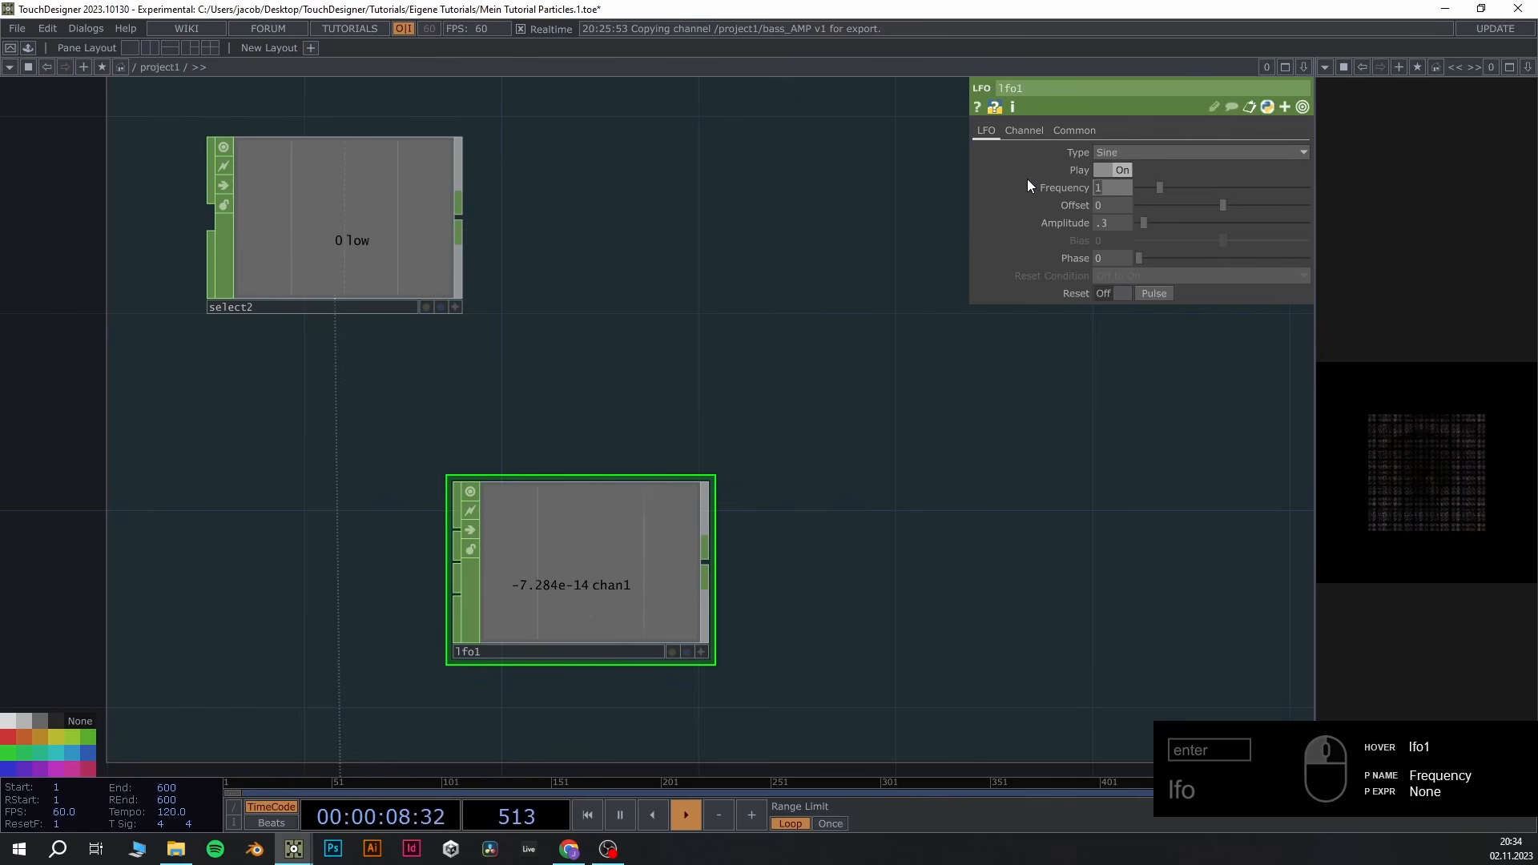
type("0")
key("Return")
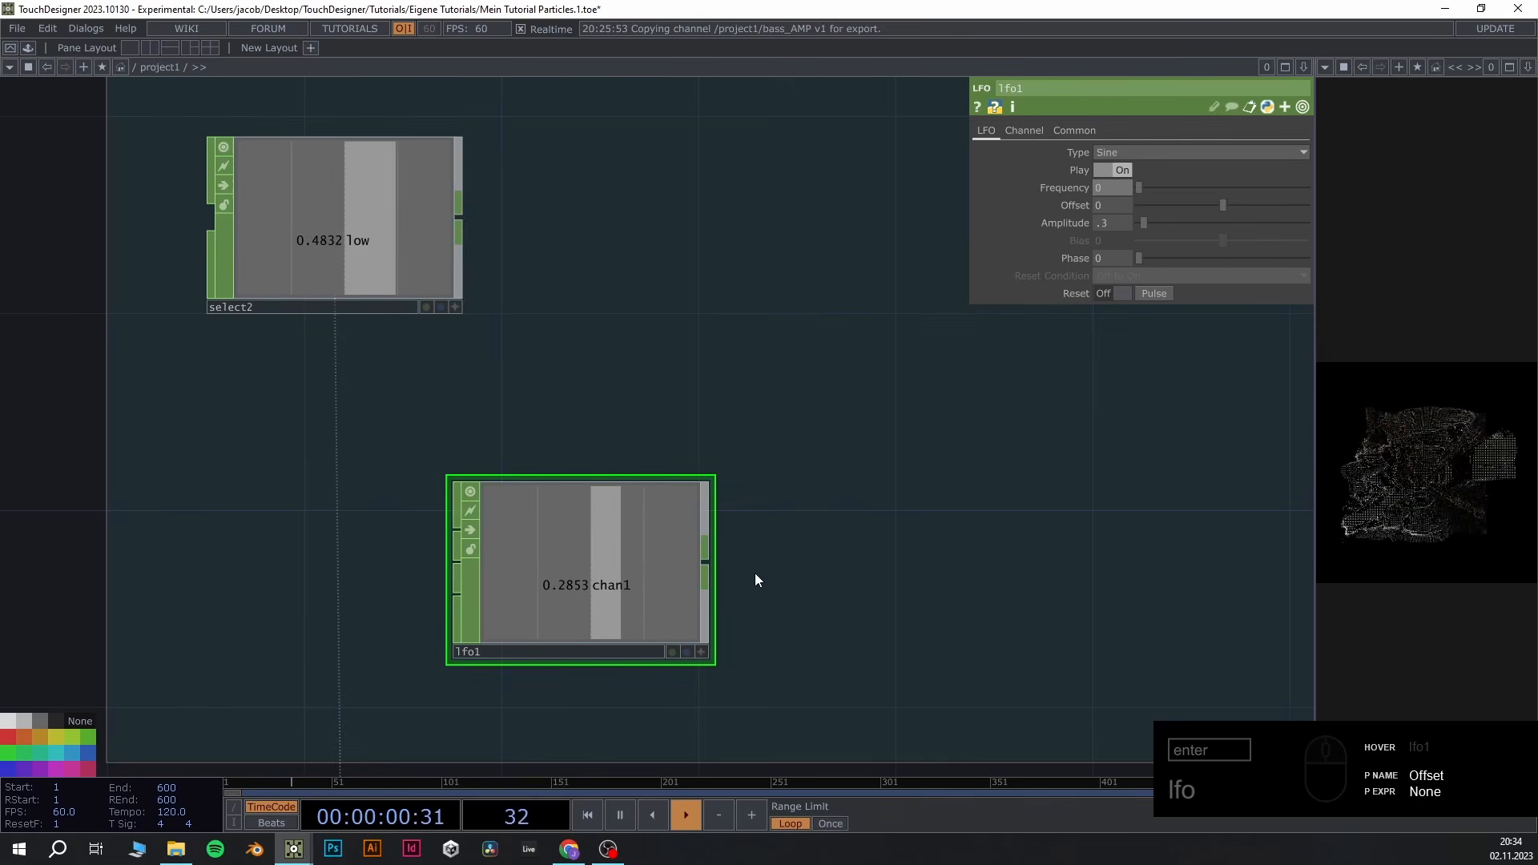
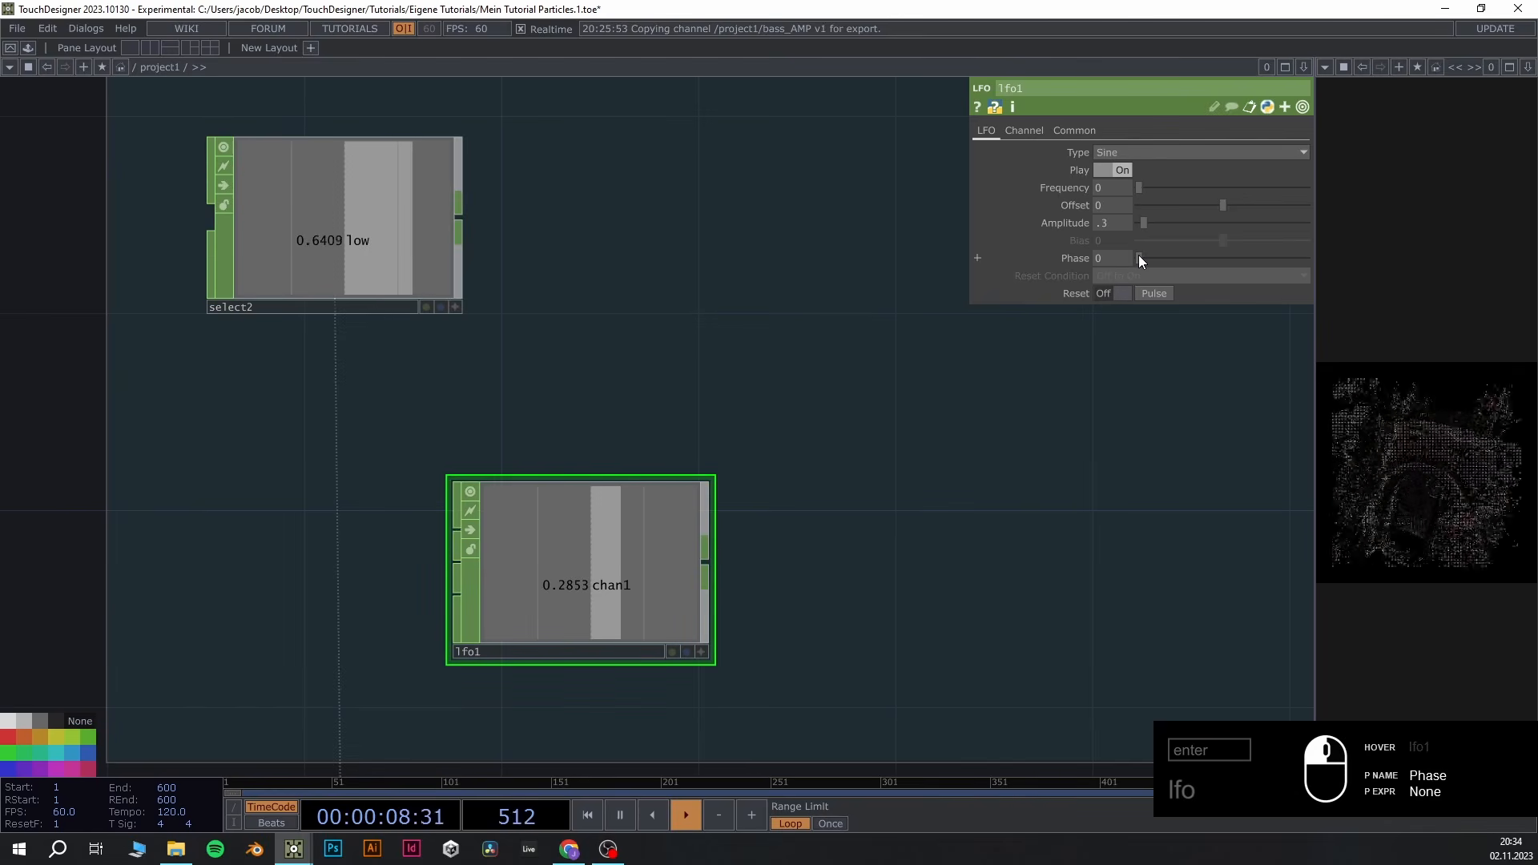
left_click_drag(1139, 257, 1311, 258)
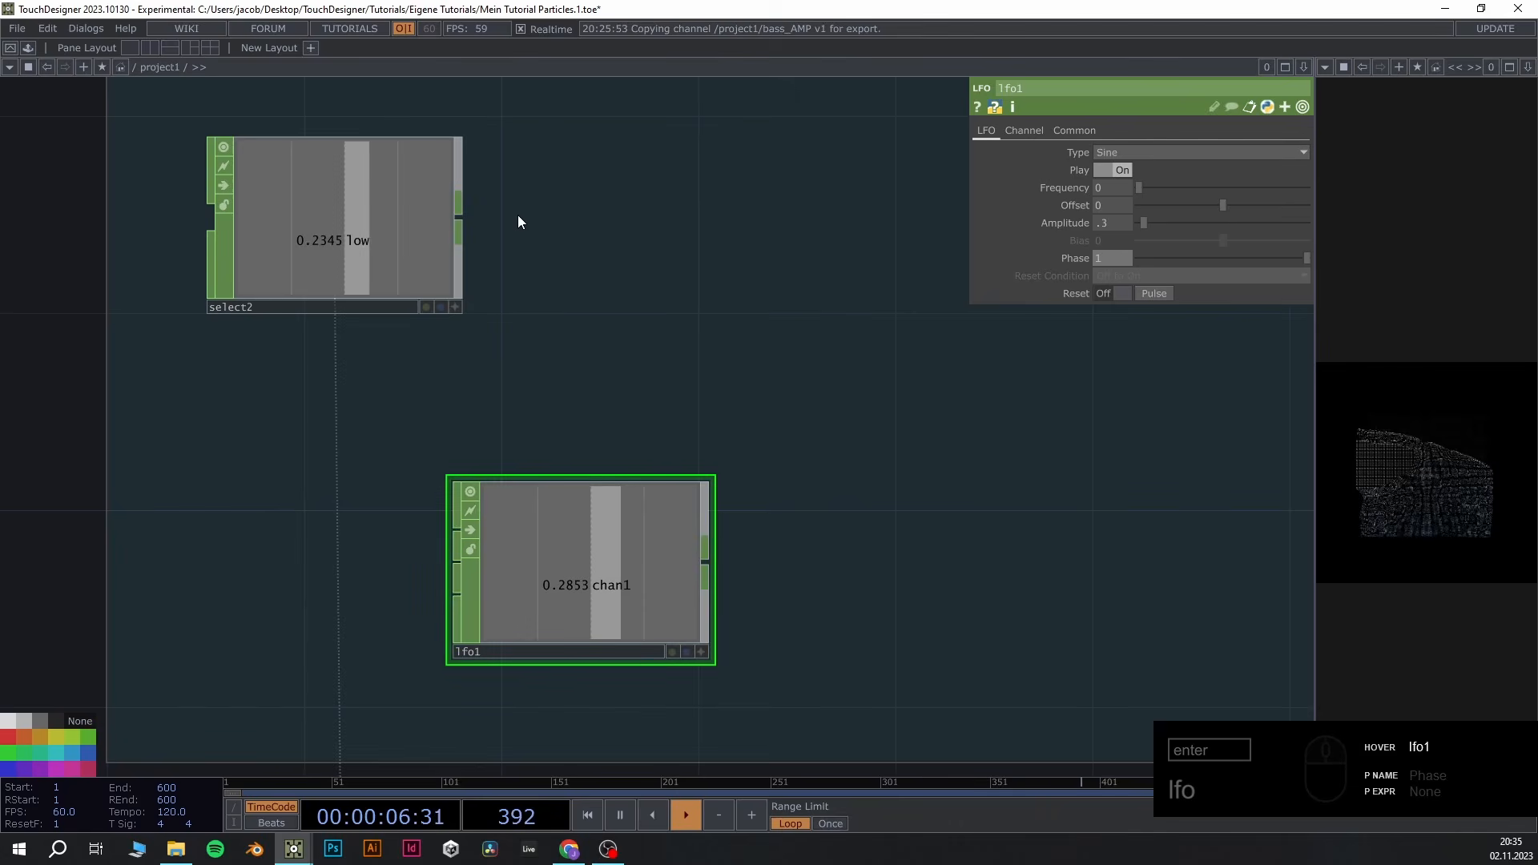
Add a Speed CHOP fed by the output of select2 and place it beside that node
left_click(460, 213)
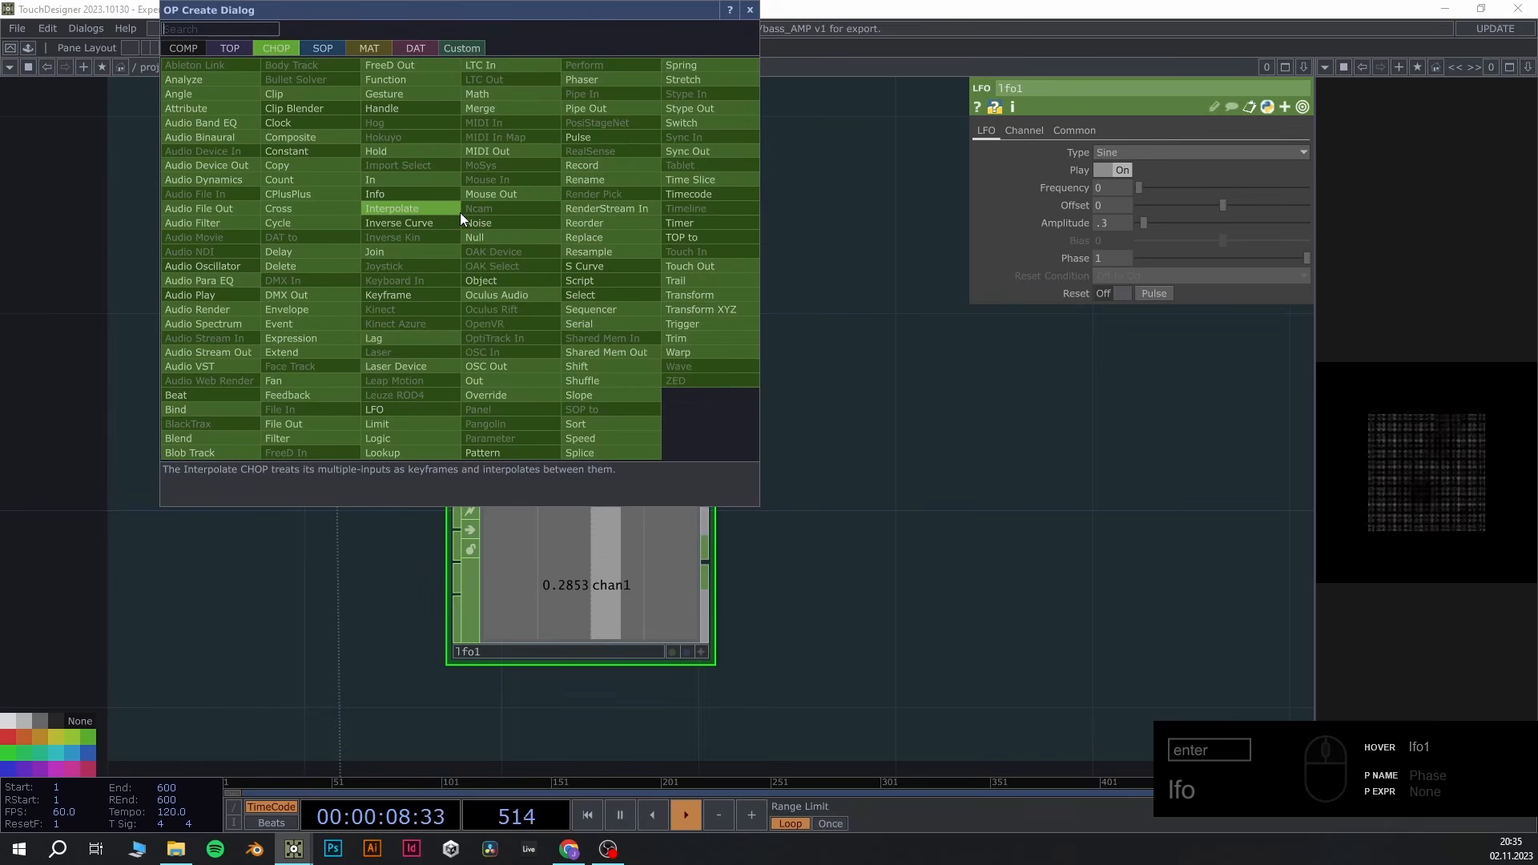
type("sppe")
key("BackSpace")
key("BackSpace")
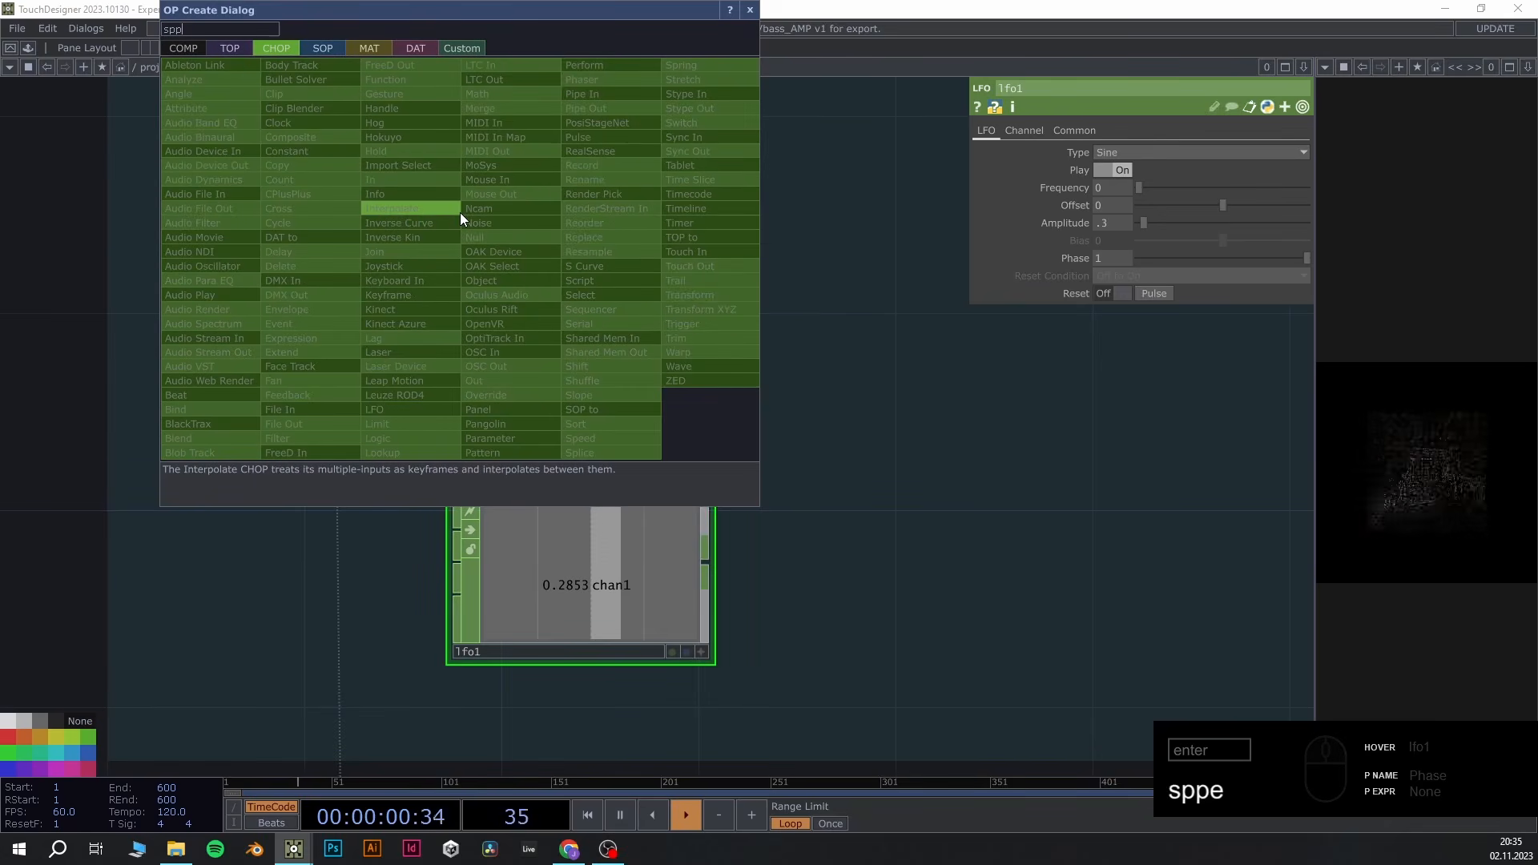
type("eed")
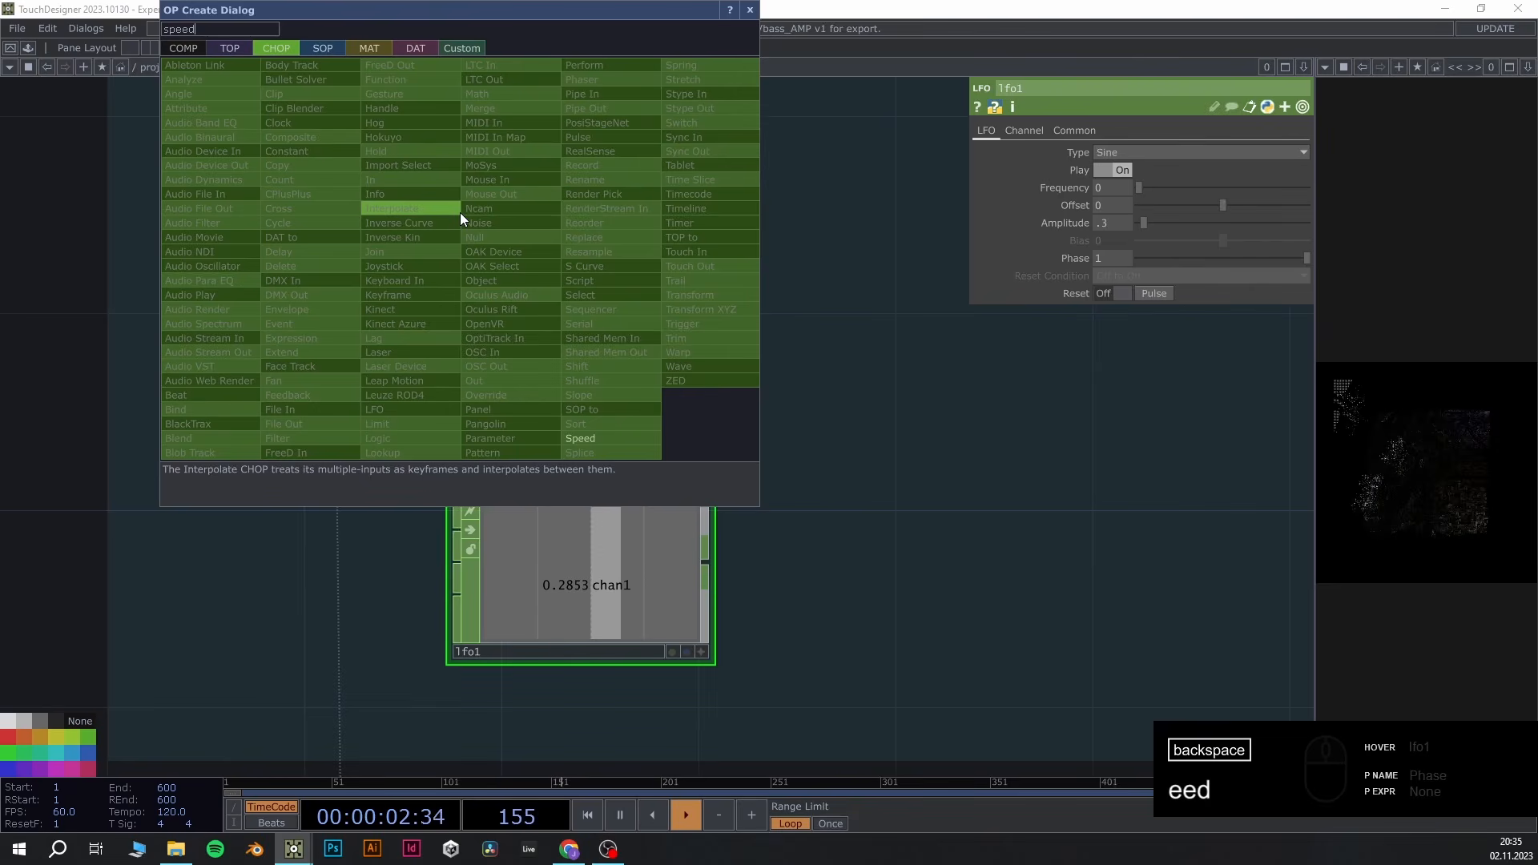
left_click(596, 439)
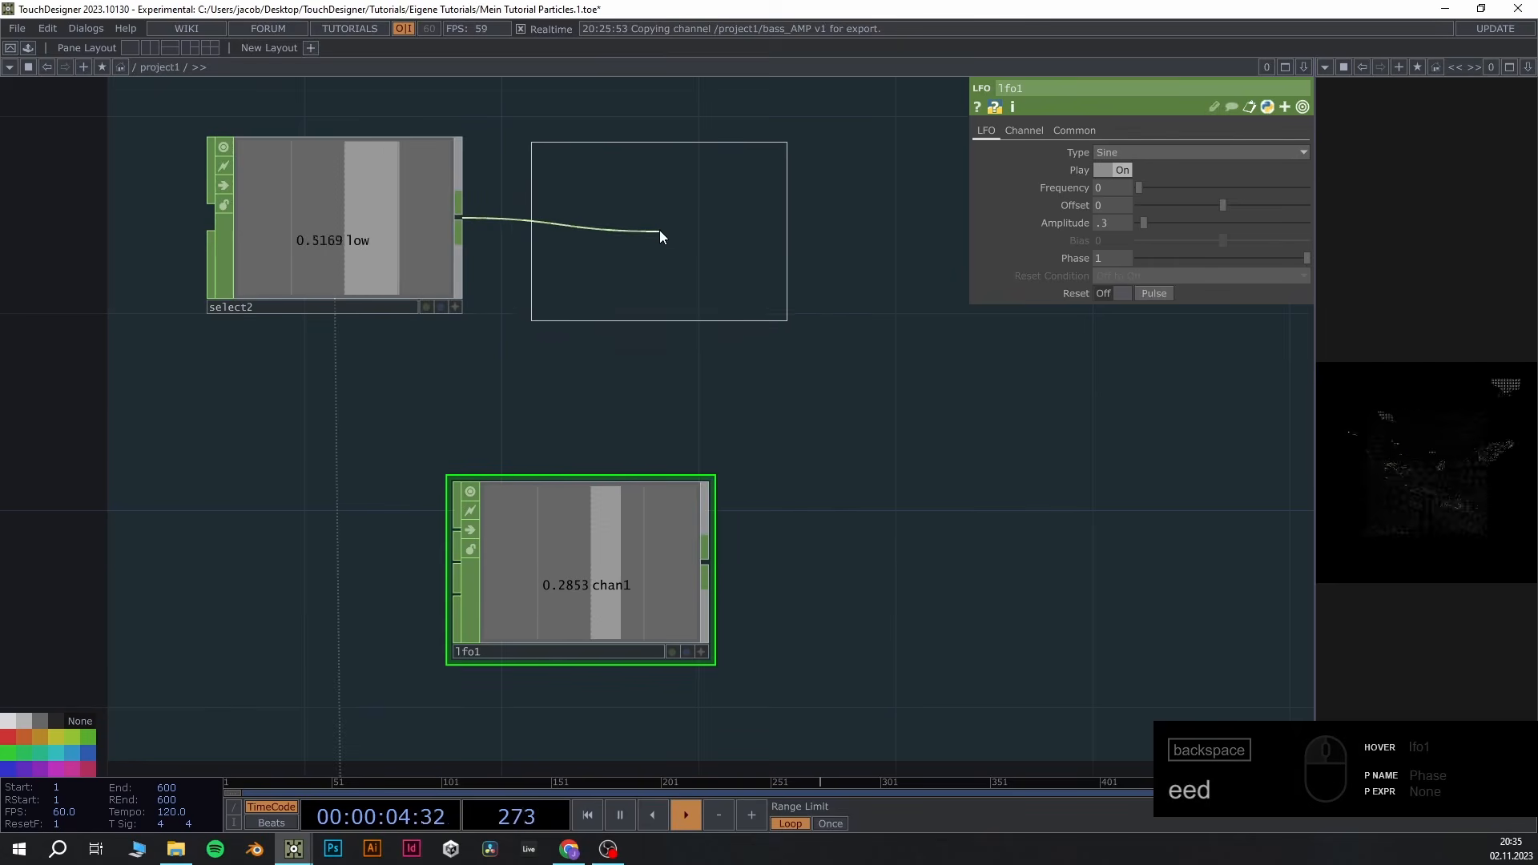
left_click(660, 229)
Drive the Phase of lfo1 with a CHOP reference to the low channel of speed1
scroll(425, 224, "up", 3)
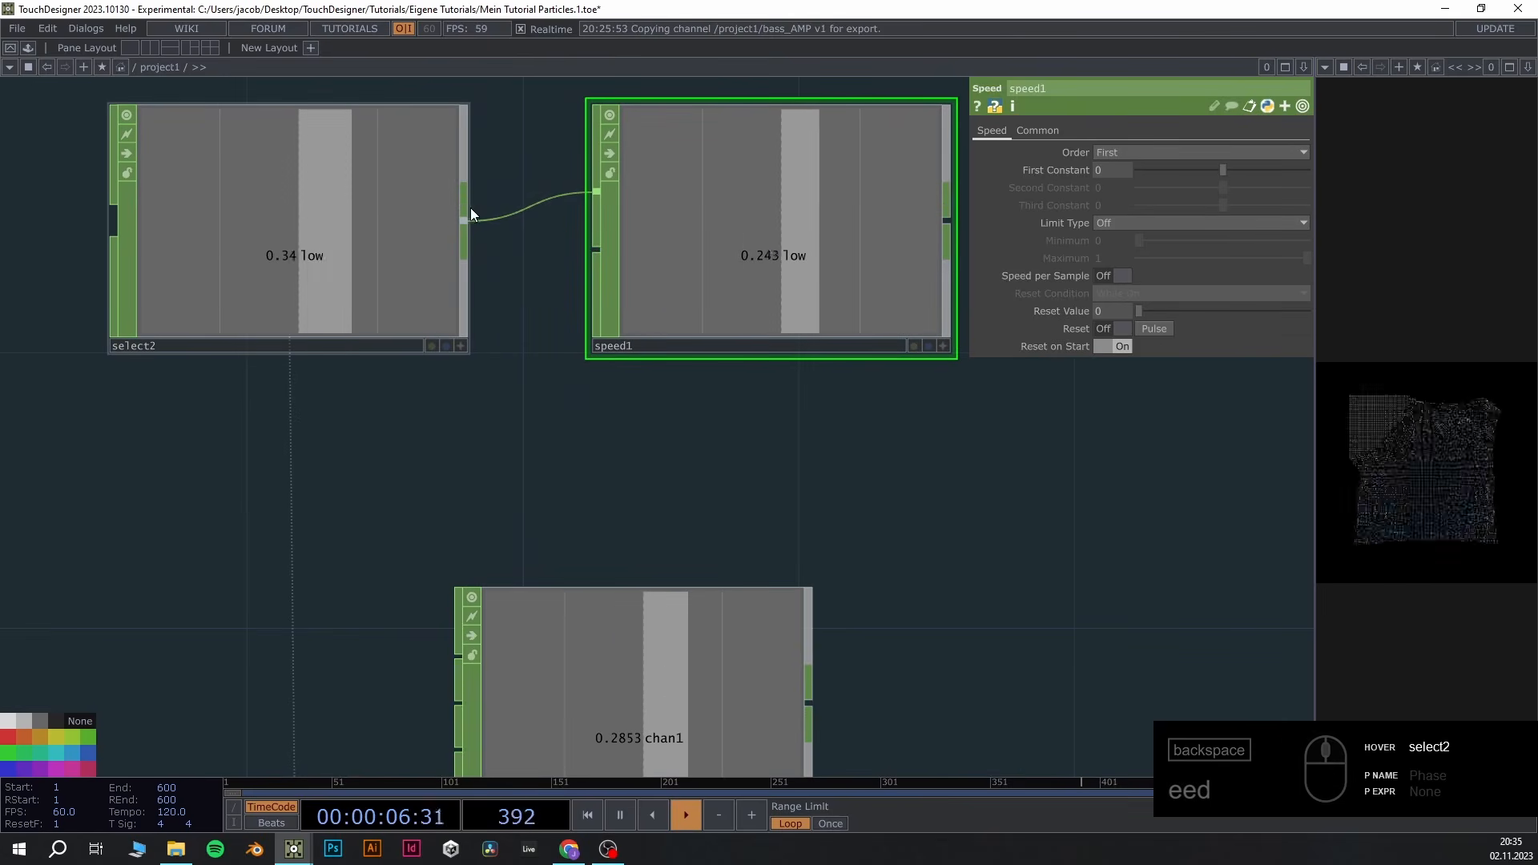
scroll(867, 249, "down", 3)
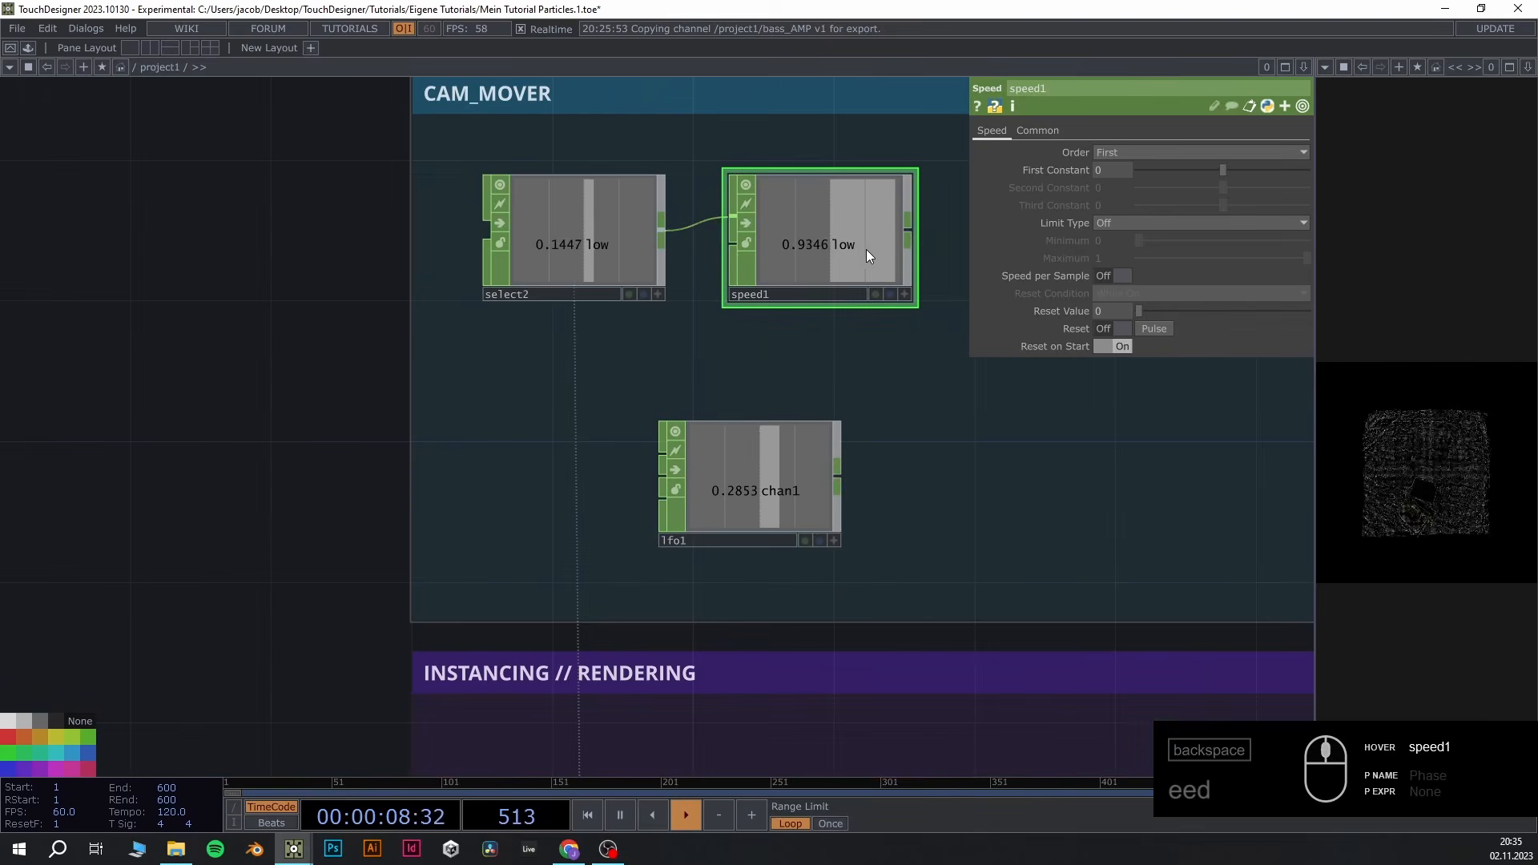
scroll(790, 311, "up", 2)
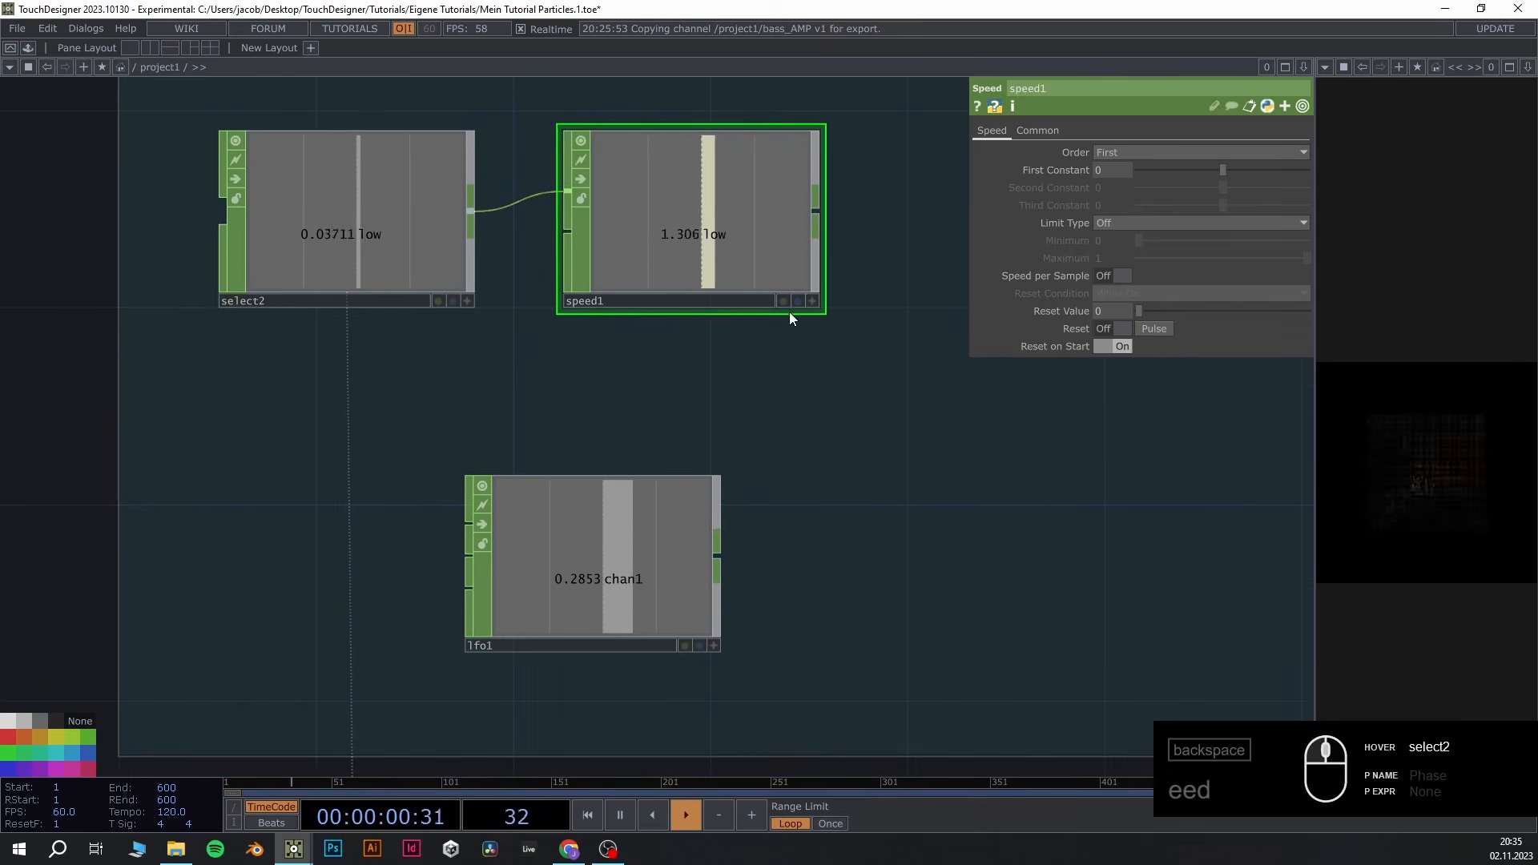
left_click(812, 301)
left_click(628, 583)
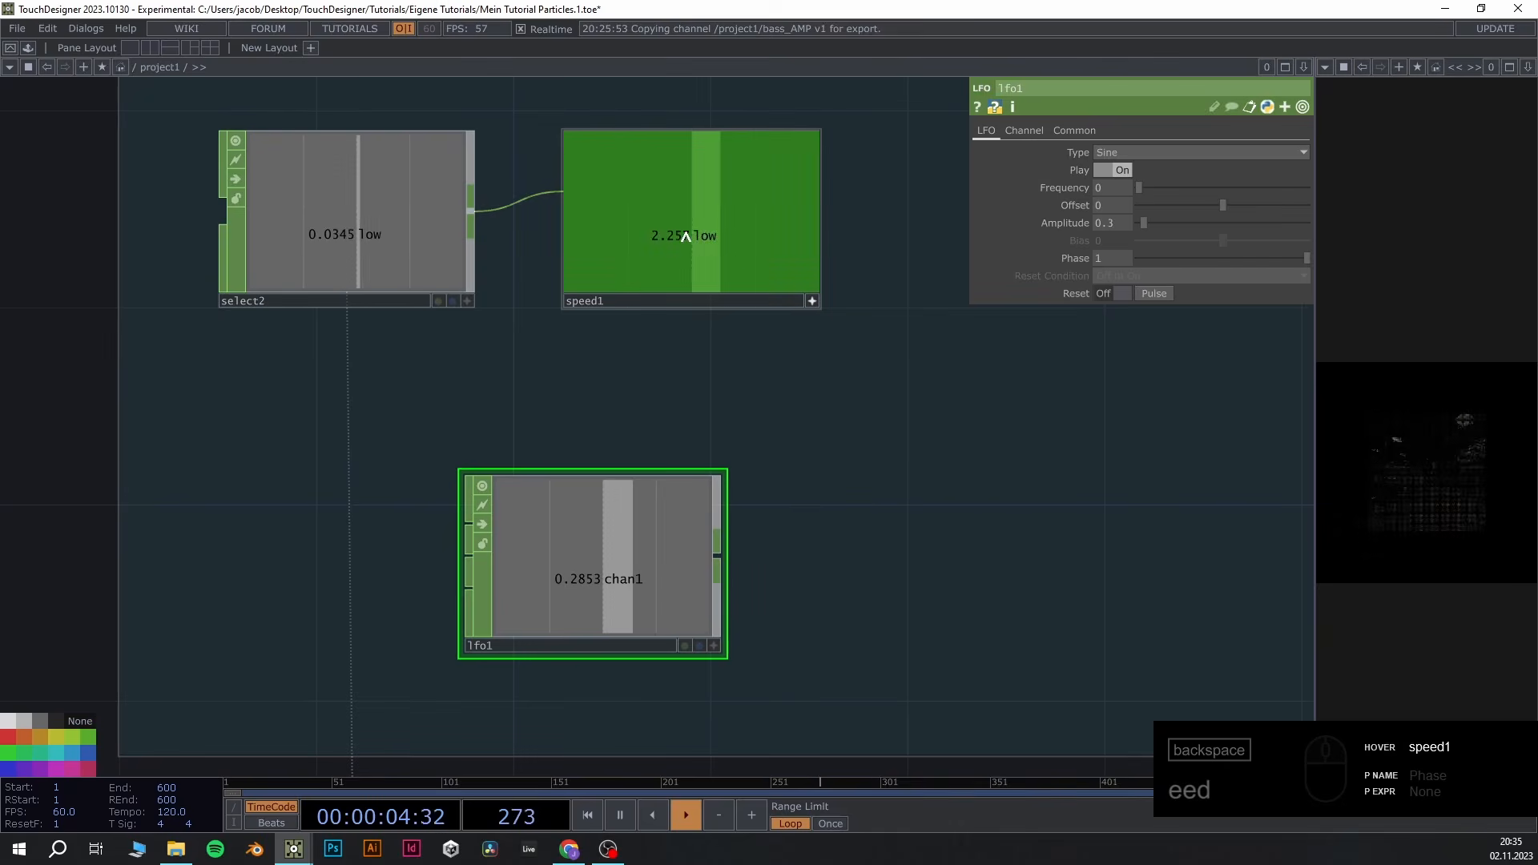
right_click(1121, 259)
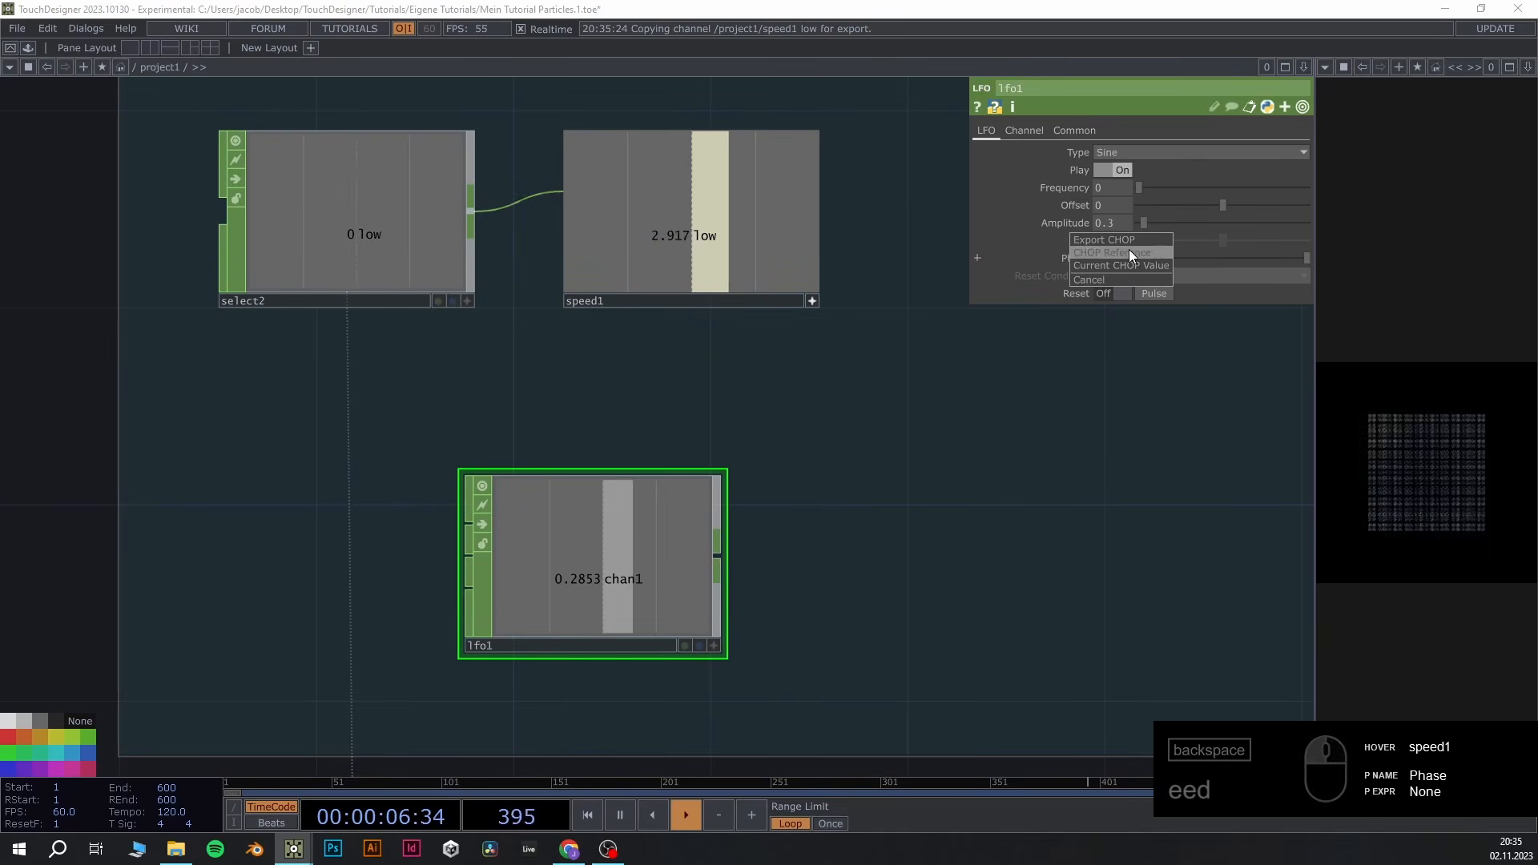
left_click(1128, 248)
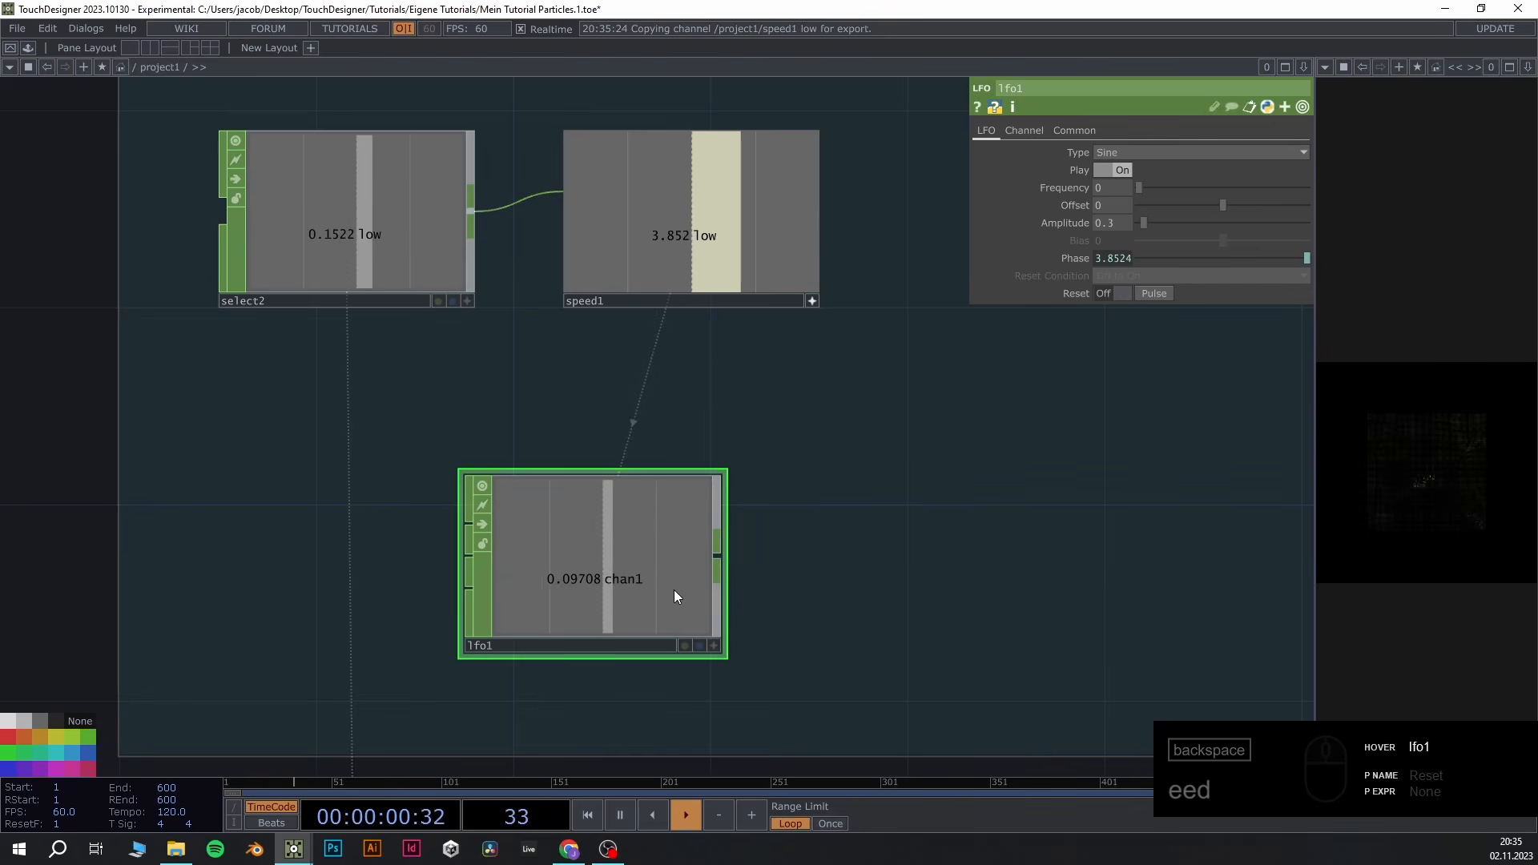
Spread select2 and speed1 apart horizontally to make room for another node between them
scroll(664, 561, "down", 3)
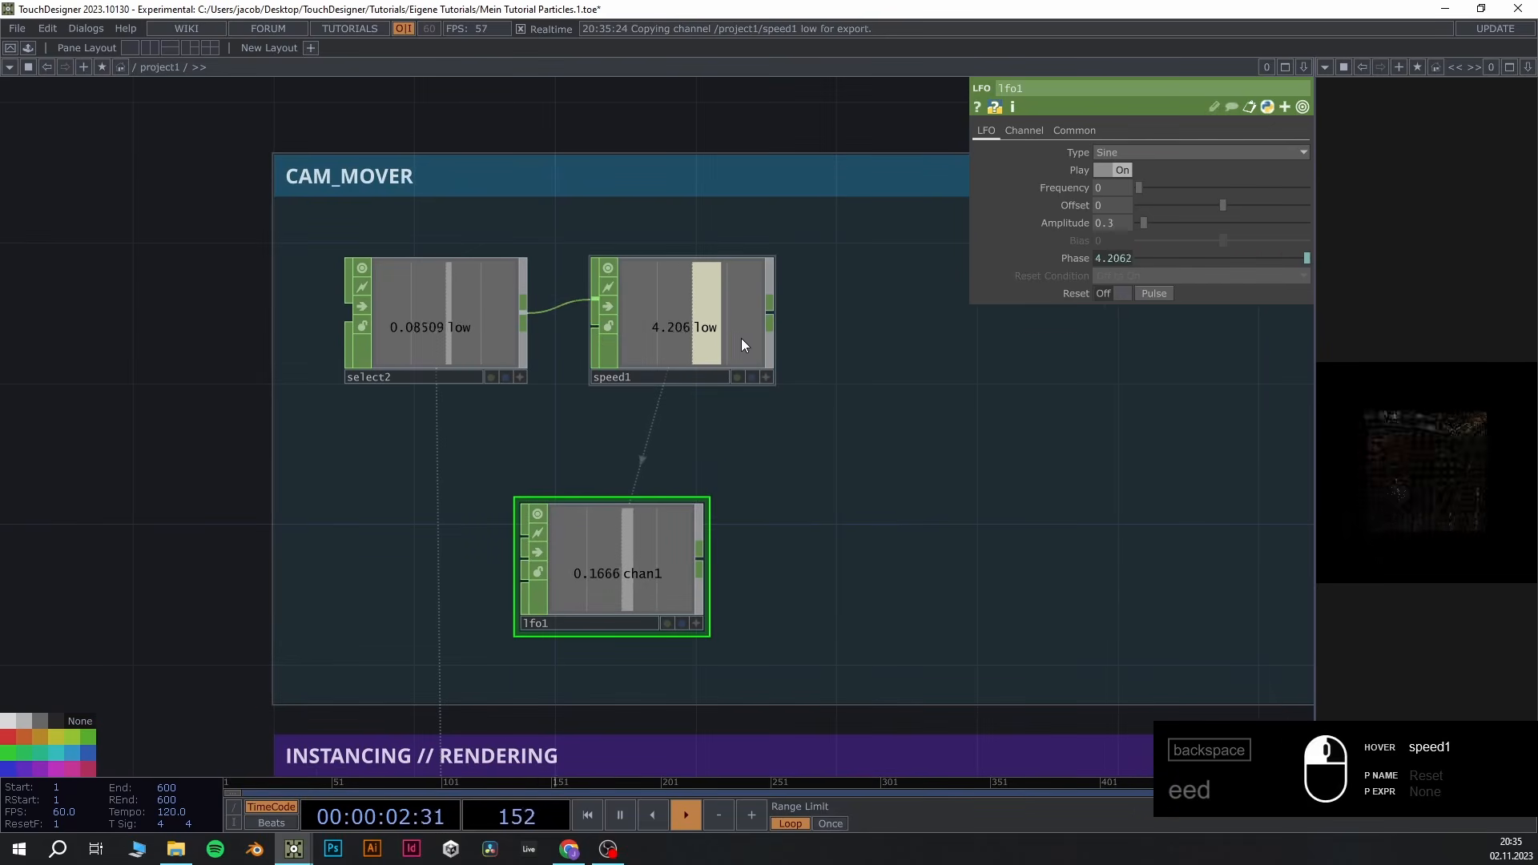
left_click_drag(741, 338, 848, 338)
left_click_drag(467, 330, 396, 330)
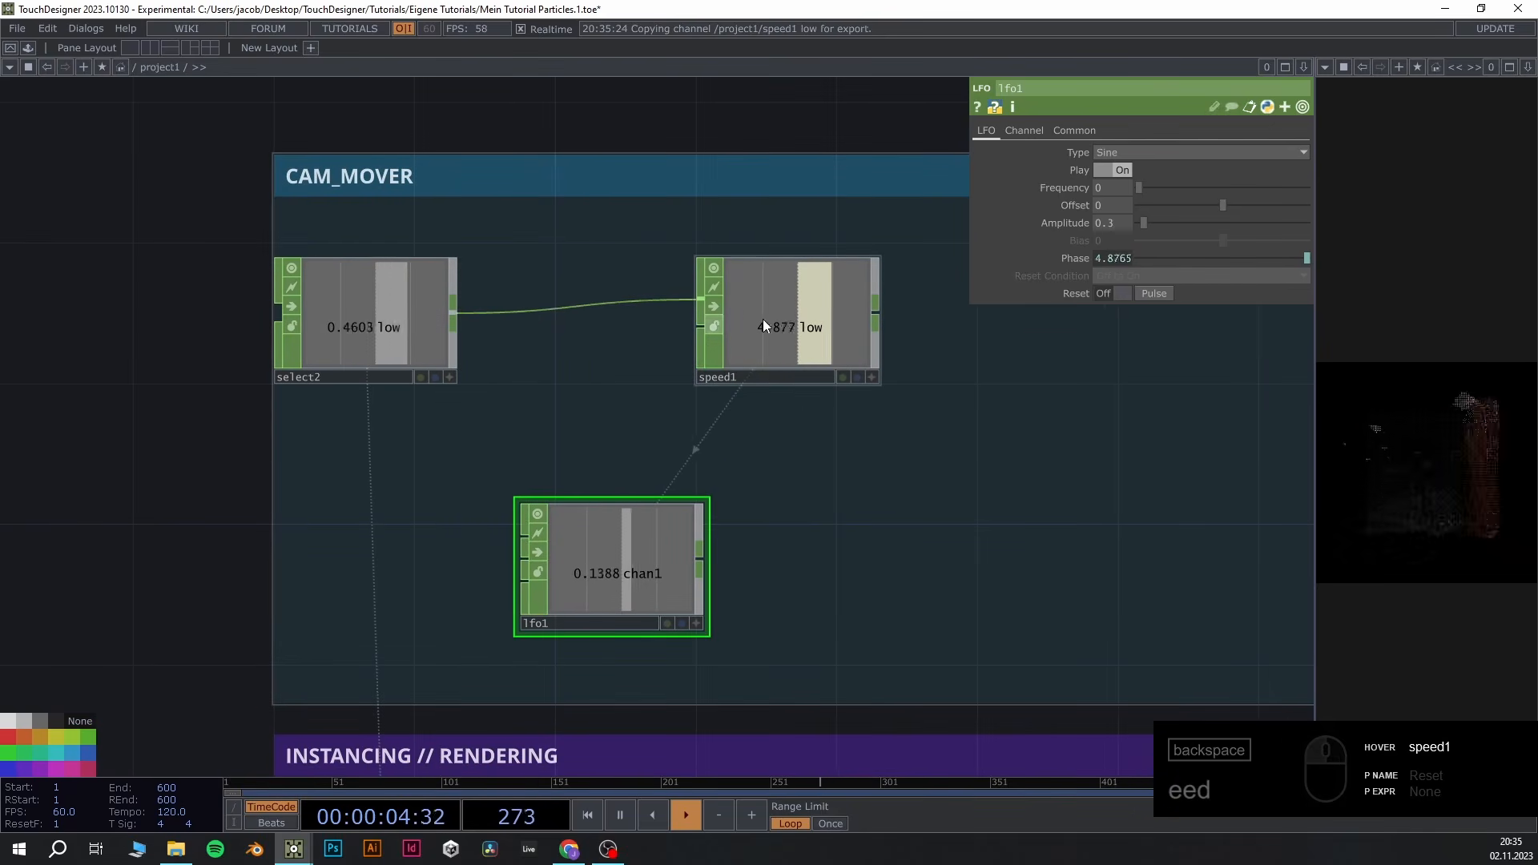
left_click_drag(763, 321, 798, 320)
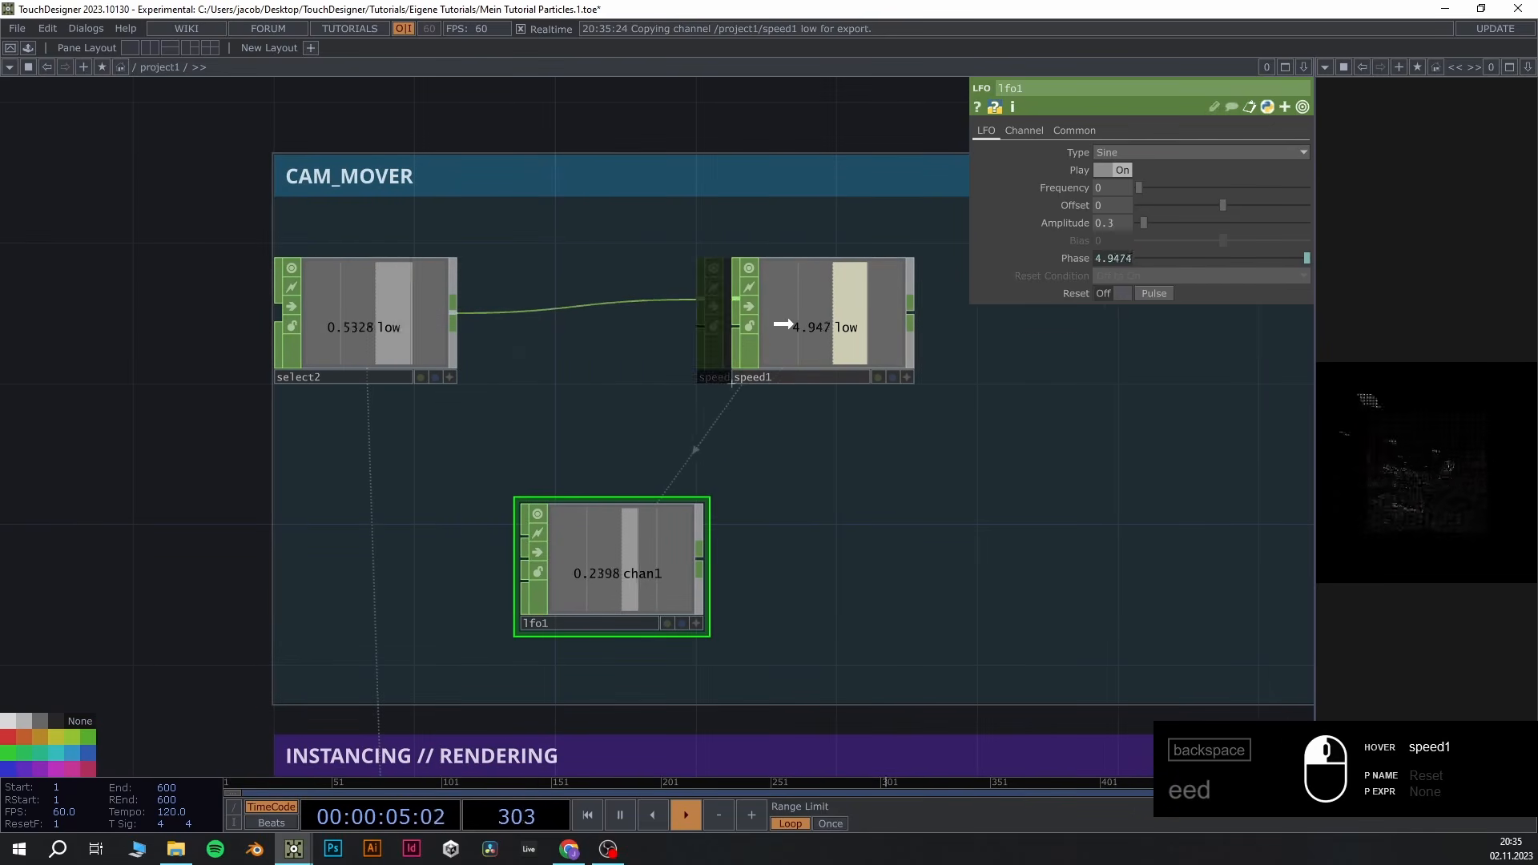
Insert a Math CHOP into the connection between select2 and speed1
right_click(564, 309)
left_click(594, 295)
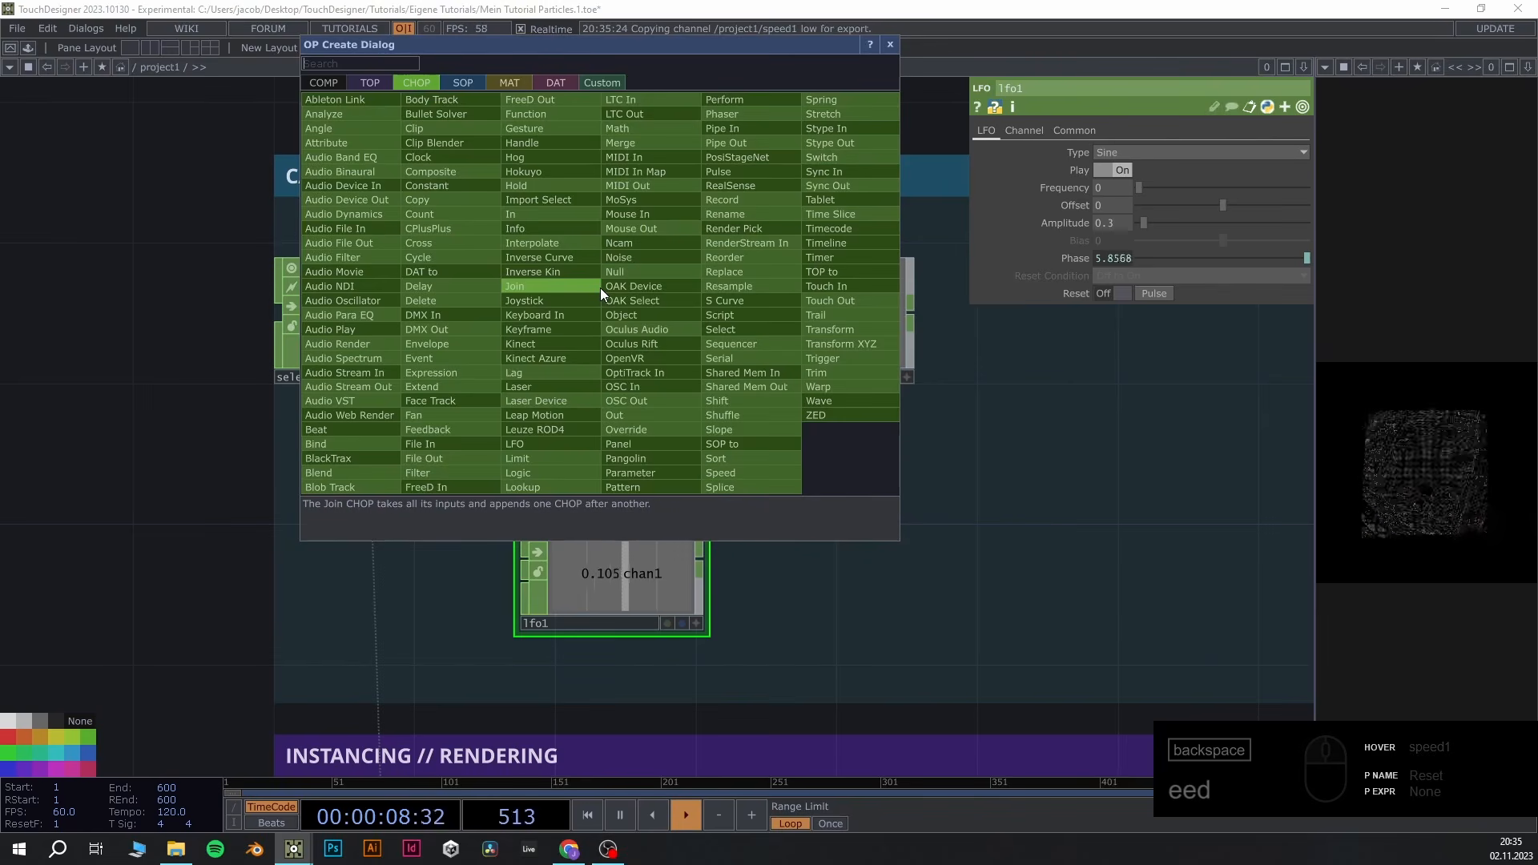
type("math")
left_click(613, 127)
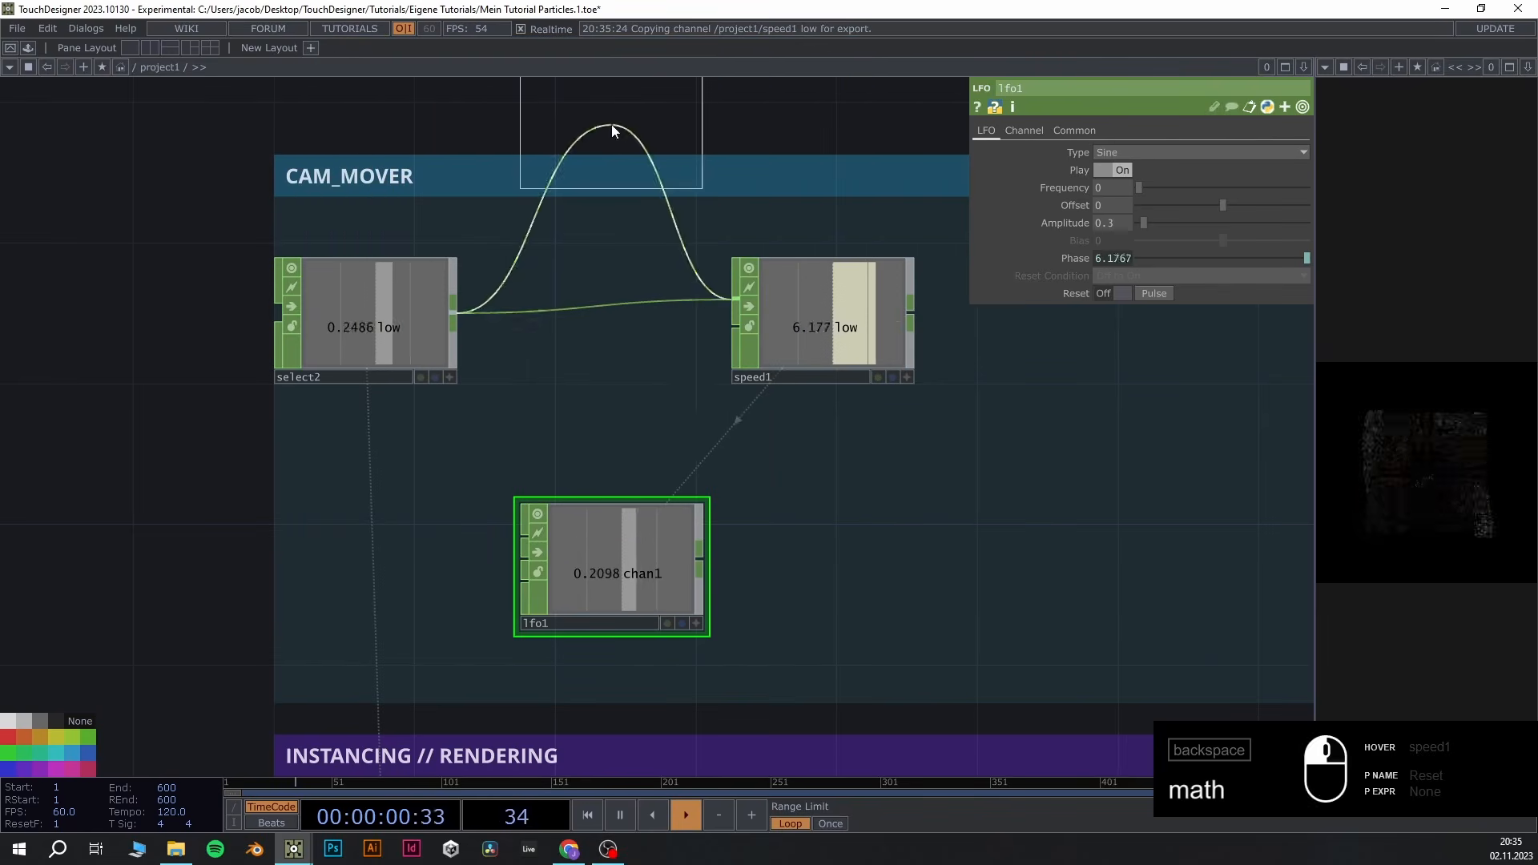
left_click(611, 317)
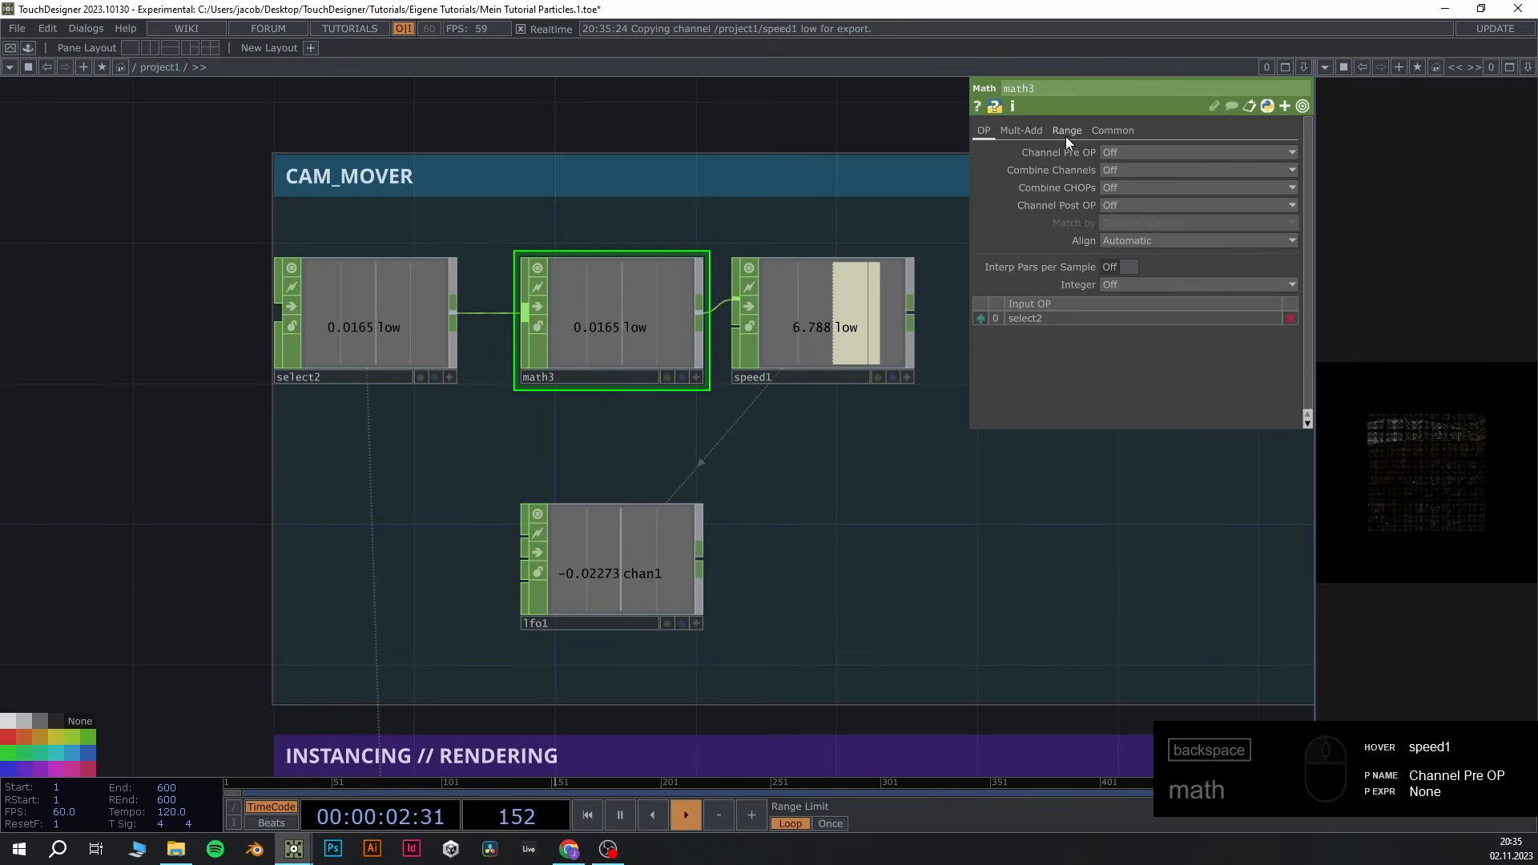
Set the Multiply value of math3 to 0.4
left_click(1030, 130)
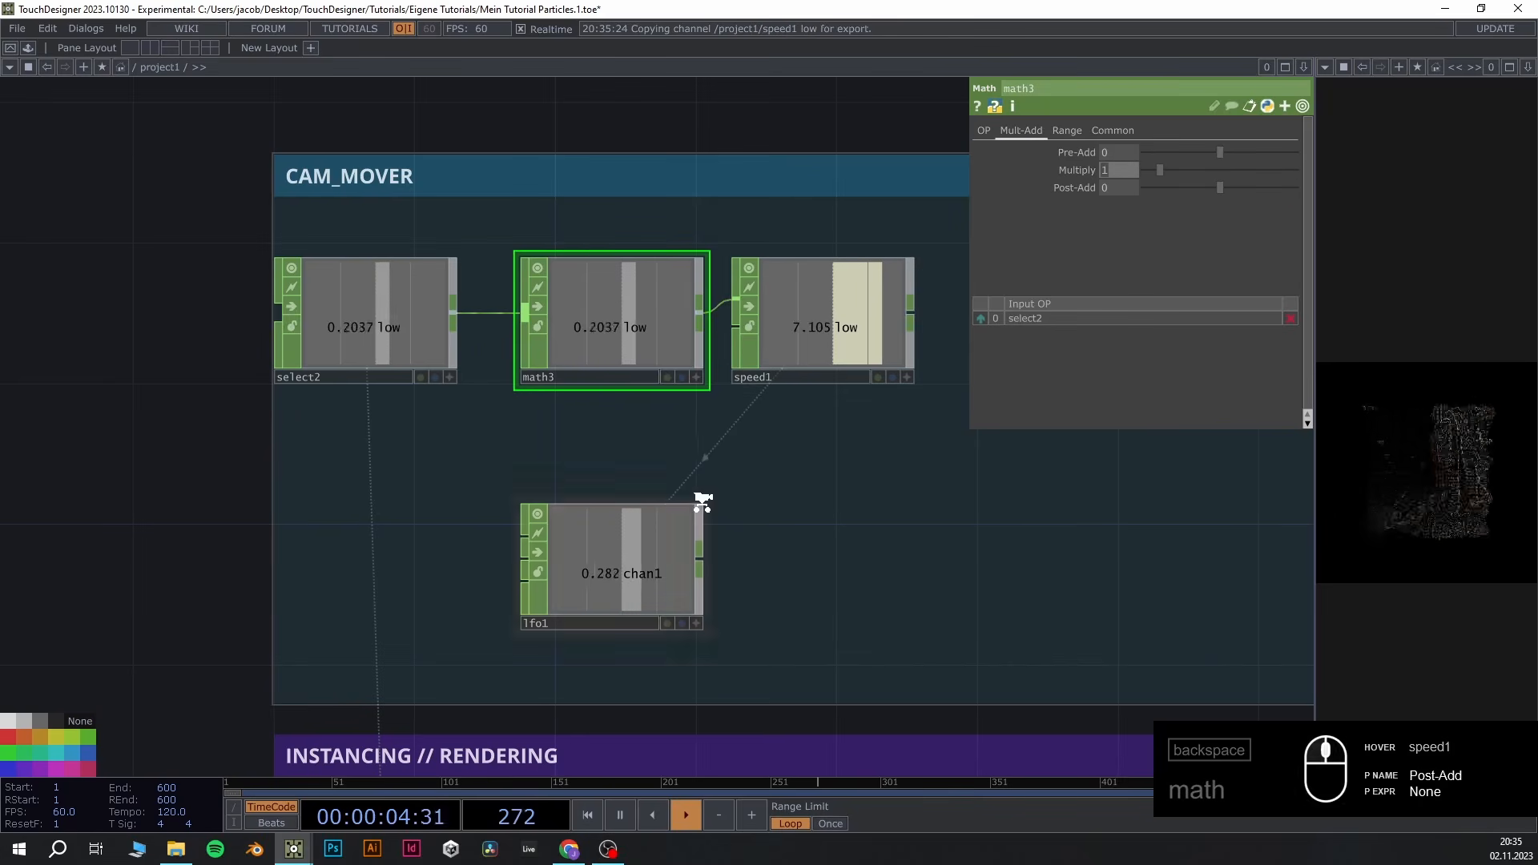
scroll(705, 504, "up", 3)
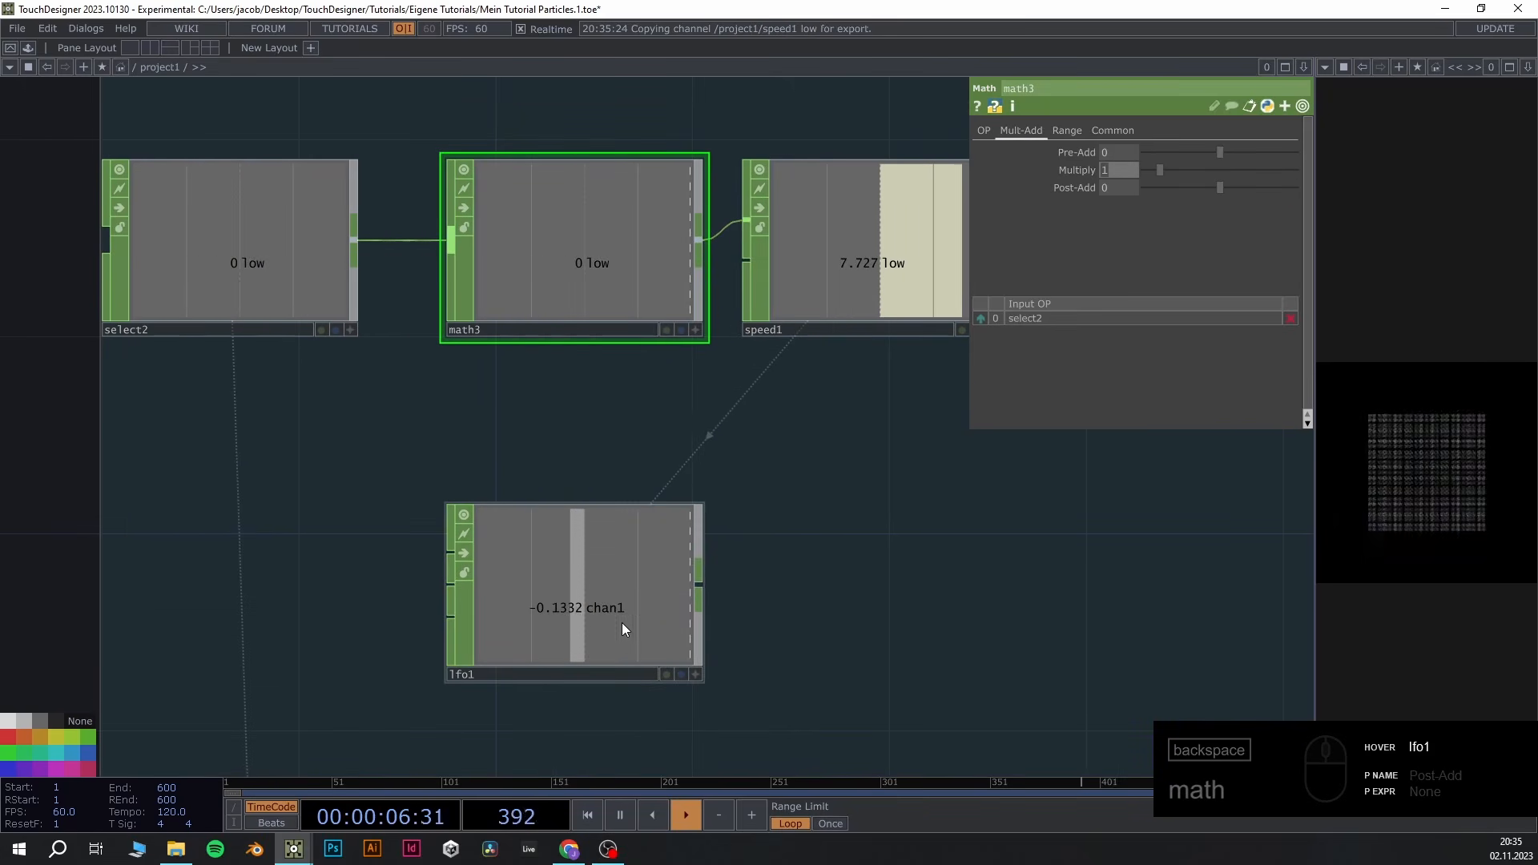
type("4")
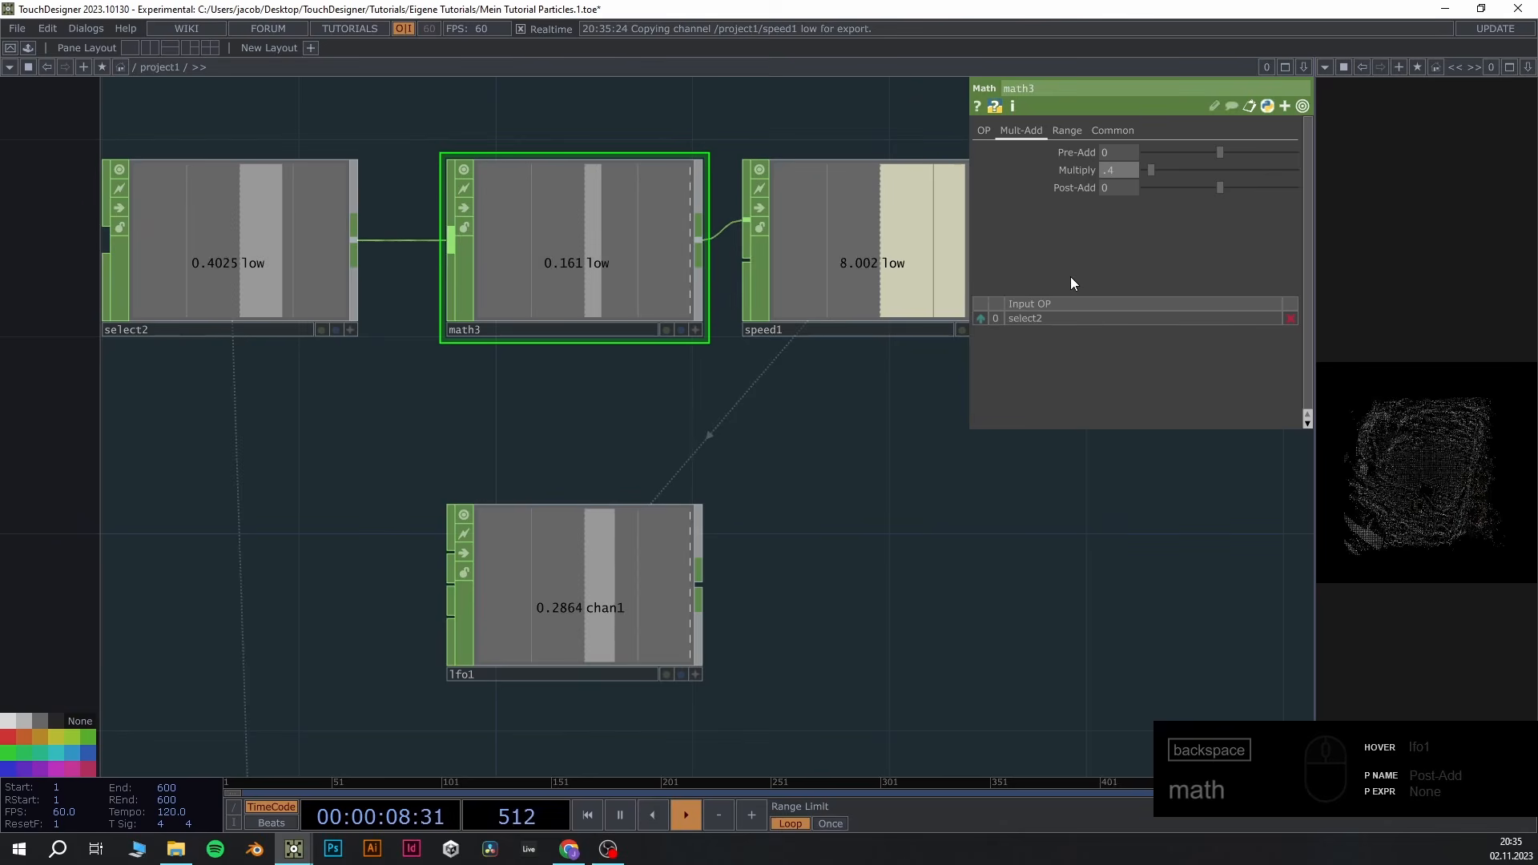
Duplicate lfo1 and place the copy beside it inside the CAM_MOVER annotation
scroll(881, 273, "down", 2)
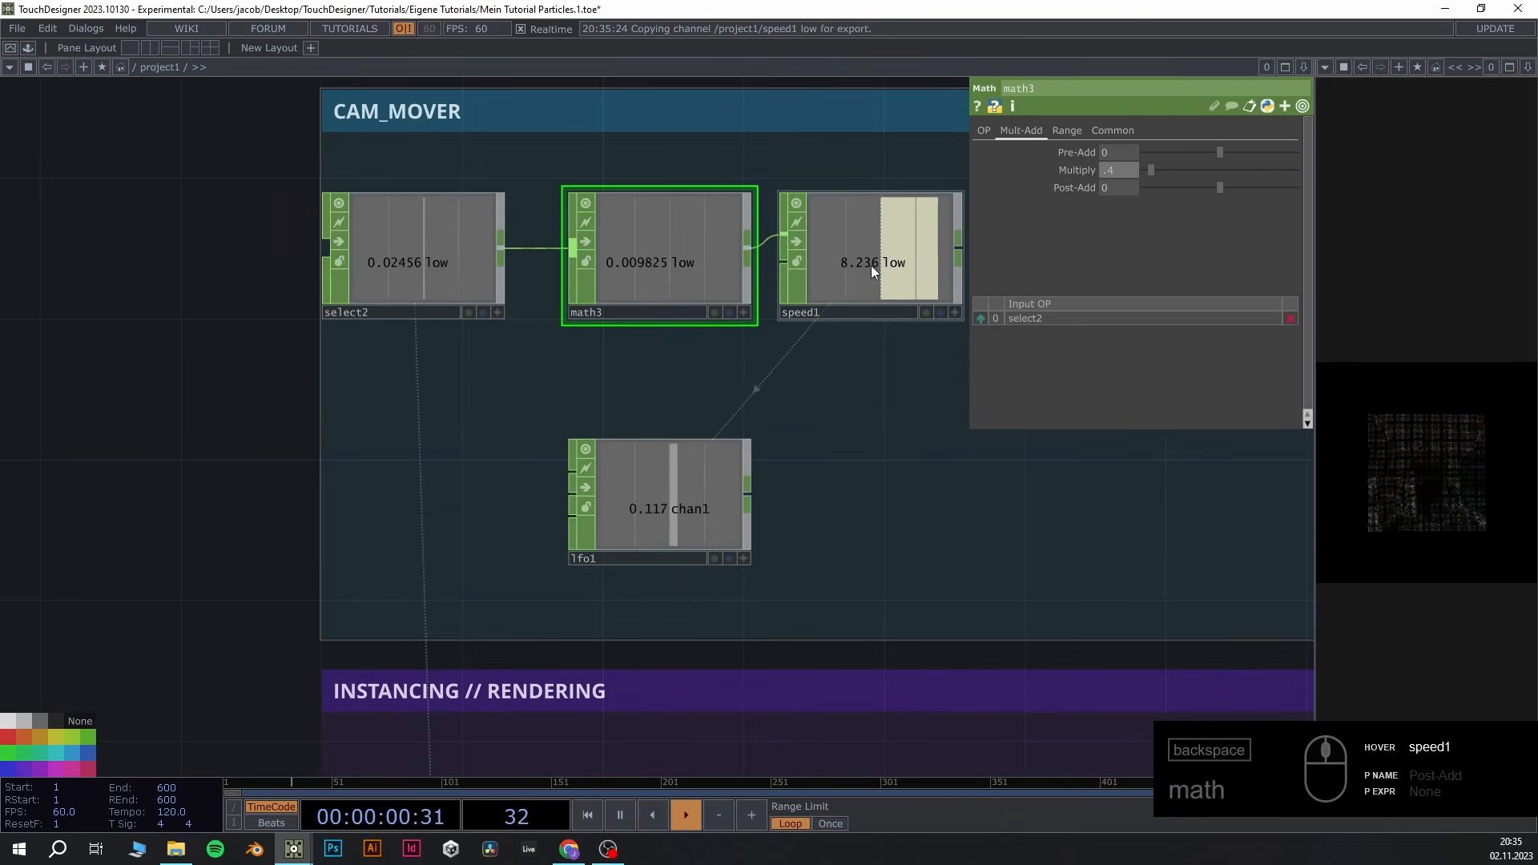
scroll(712, 492, "up", 2)
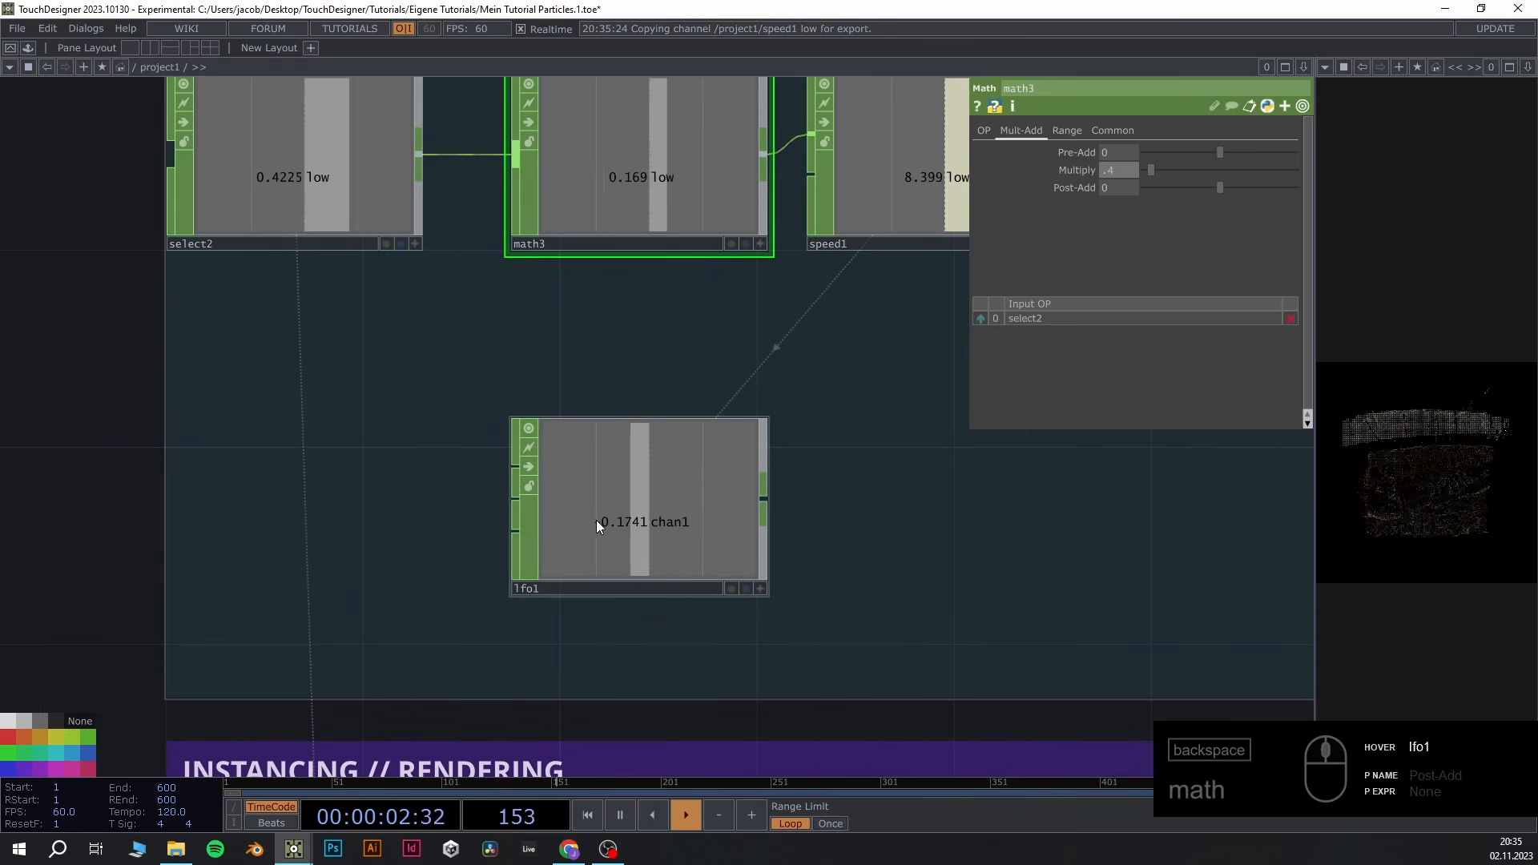
left_click_drag(902, 723, 726, 676)
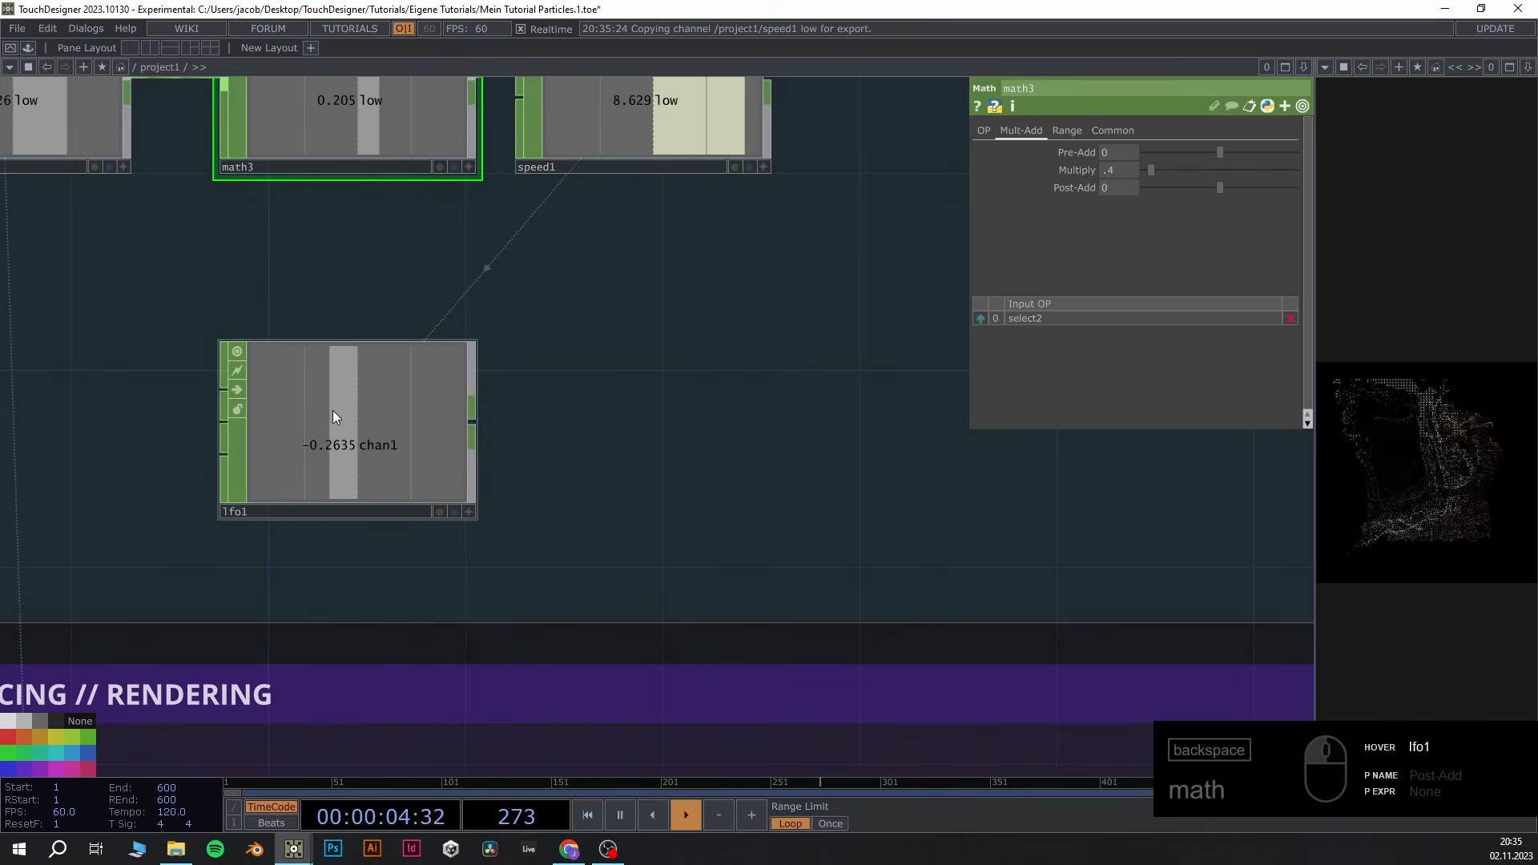
left_click(362, 425)
key("ctrl+c")
key("ctrl+v")
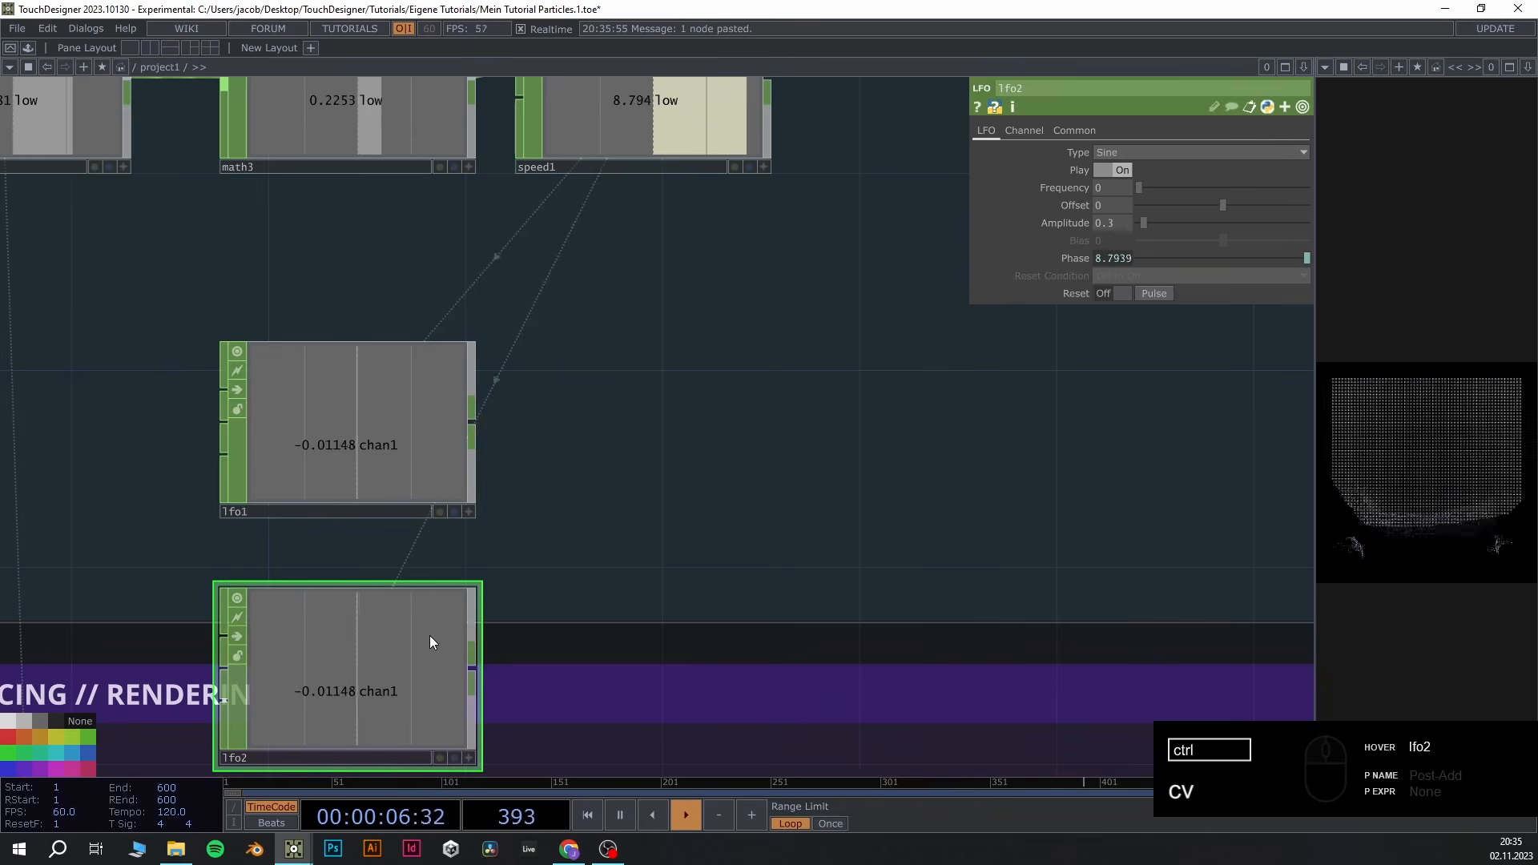
left_click_drag(429, 636, 776, 391)
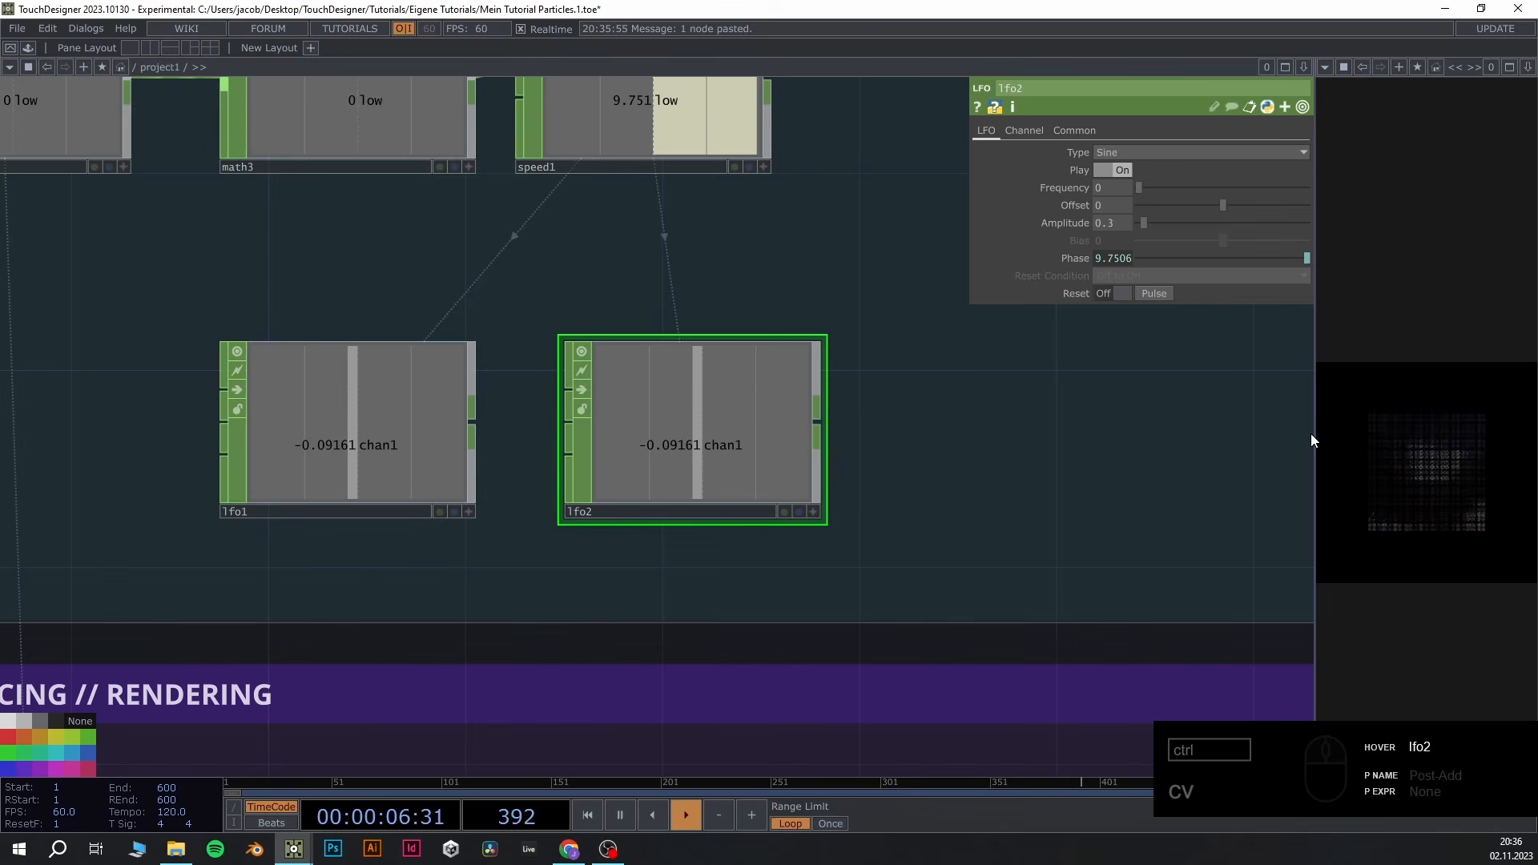
Offset lfo2 from lfo1 by changing its Phase expression to op('speed1')['low'] +.4
left_click_drag(1316, 434, 1141, 481)
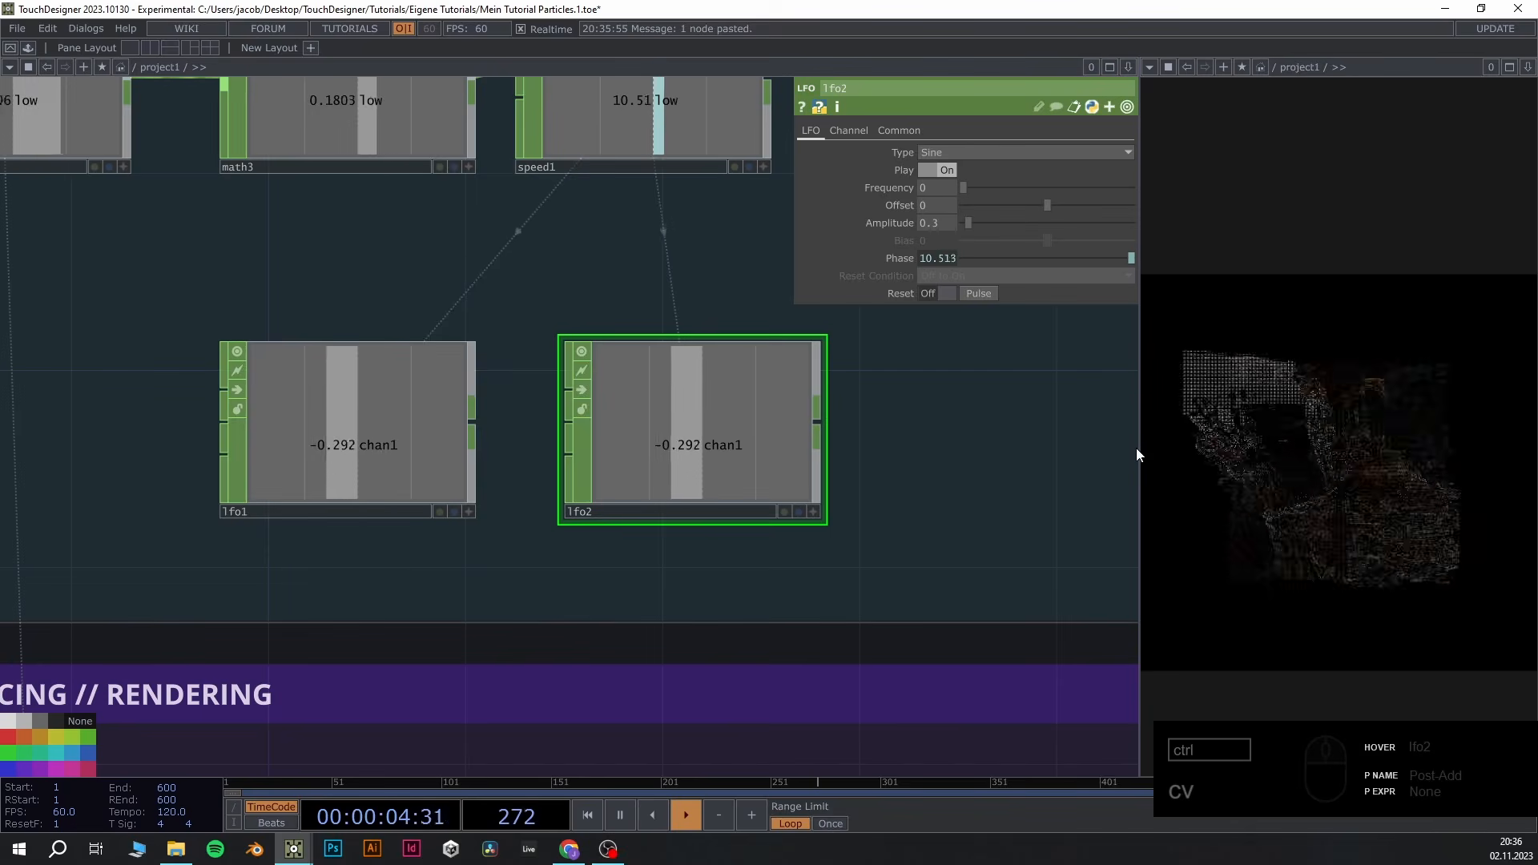
left_click_drag(1137, 450, 1290, 449)
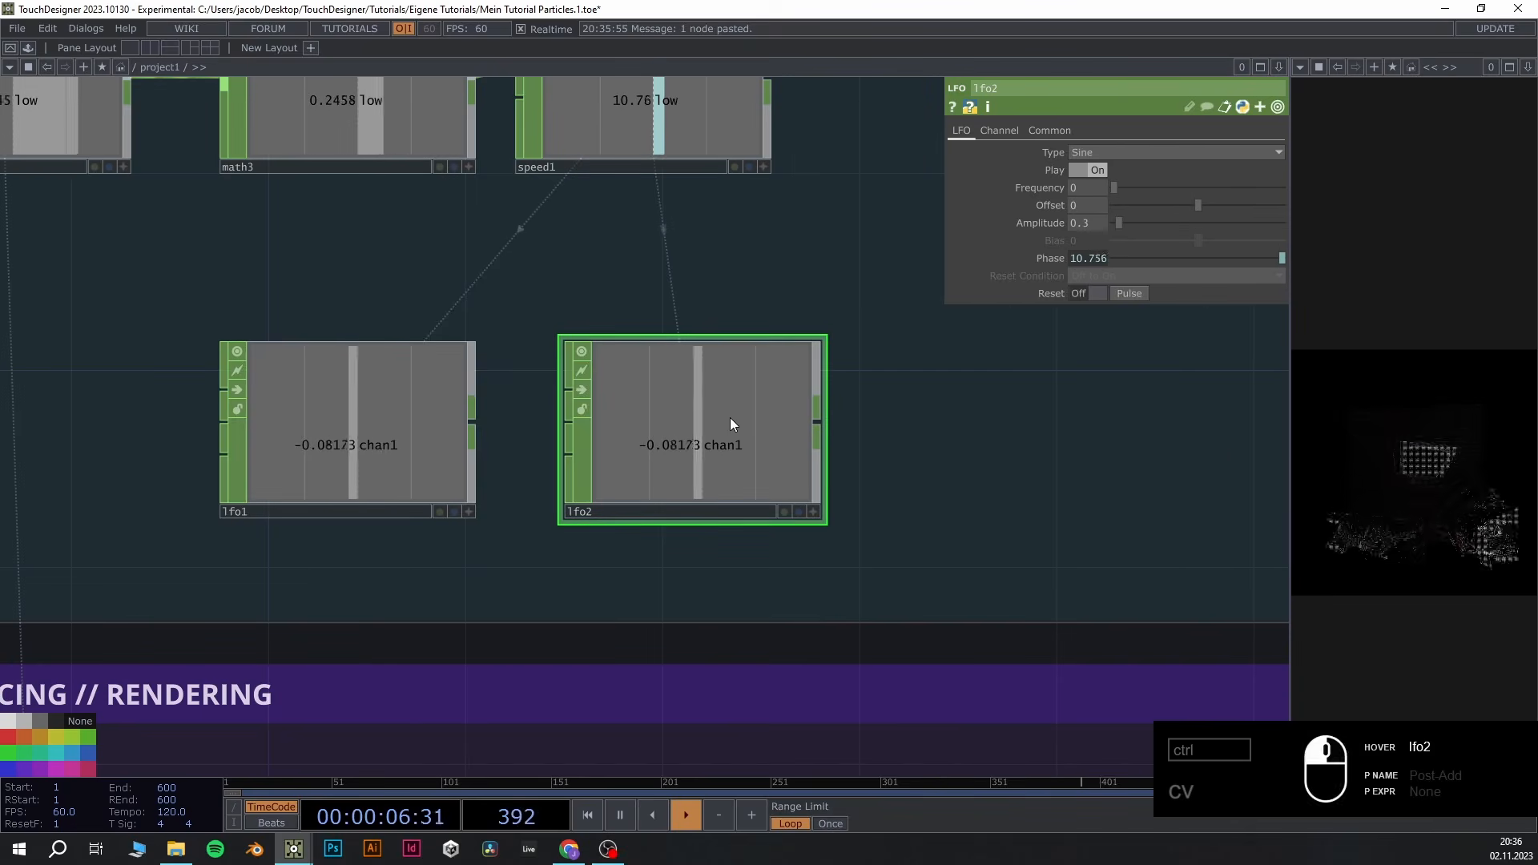
left_click(1056, 260)
left_click(1208, 277)
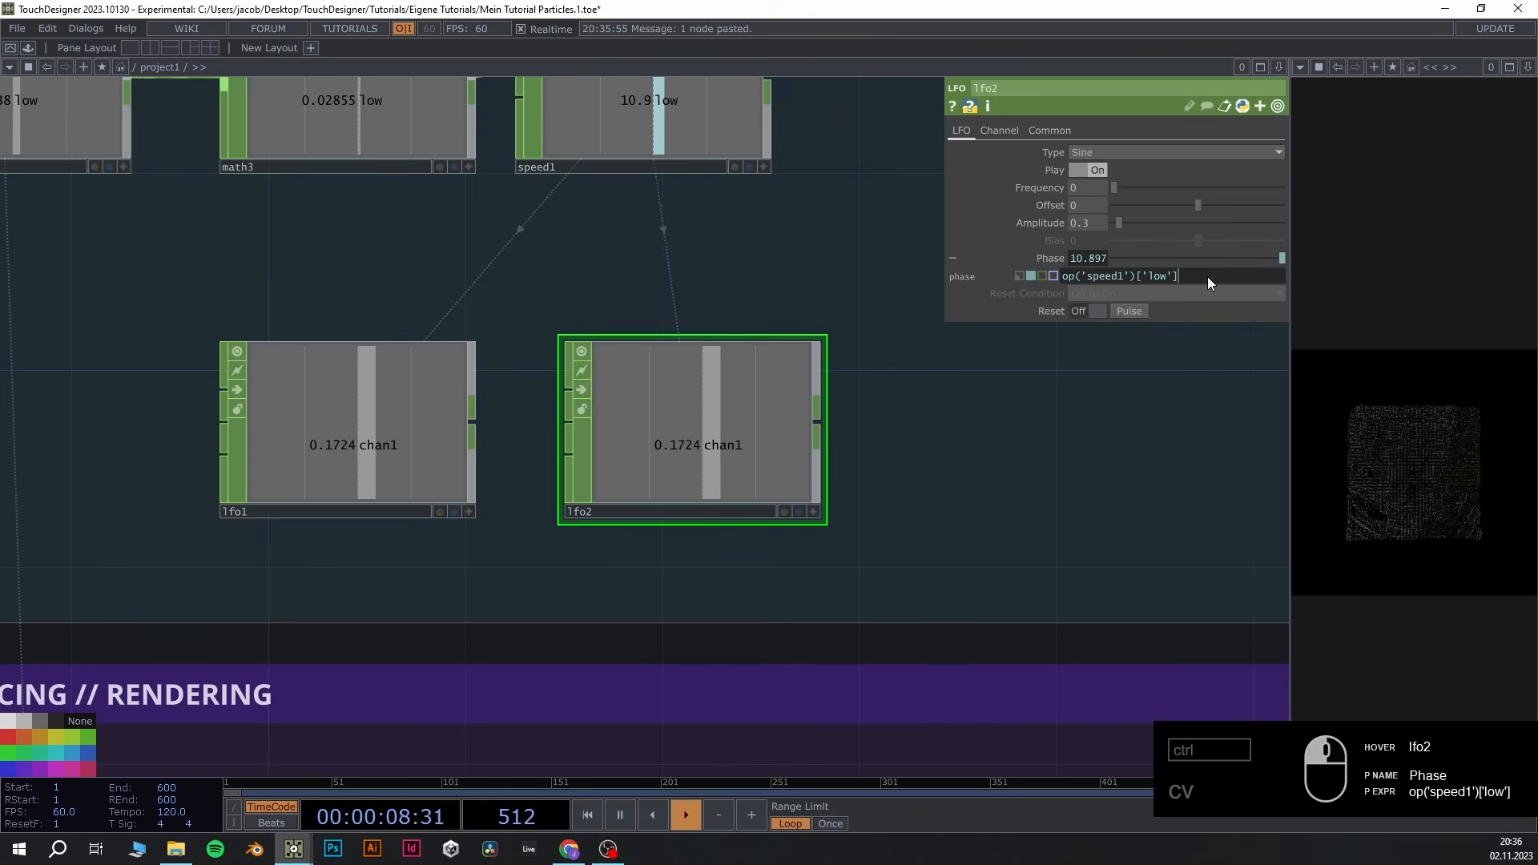
type("+.4")
key("Return")
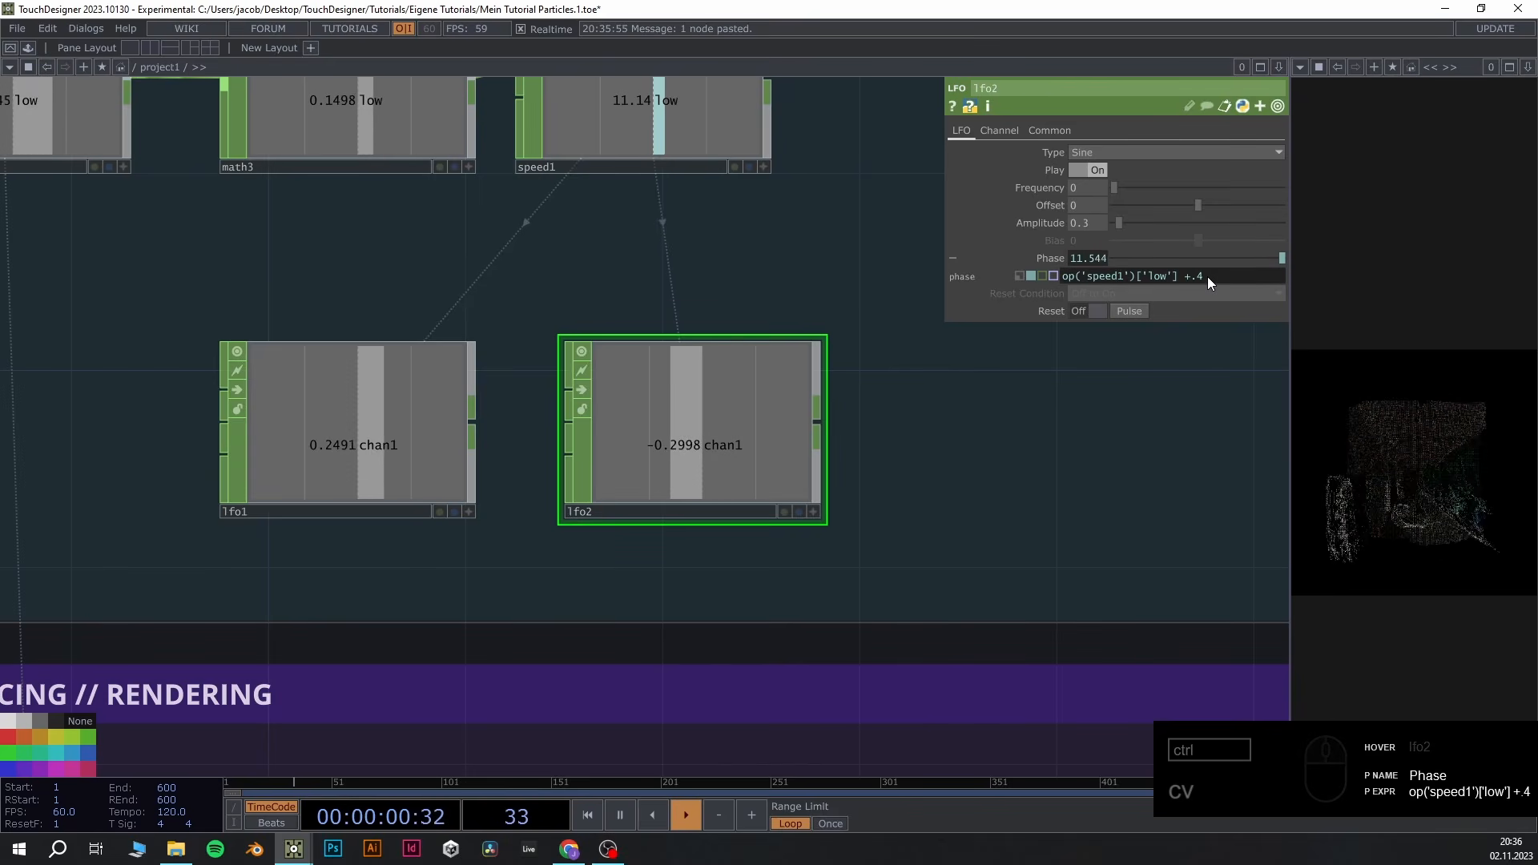
left_click(1051, 256)
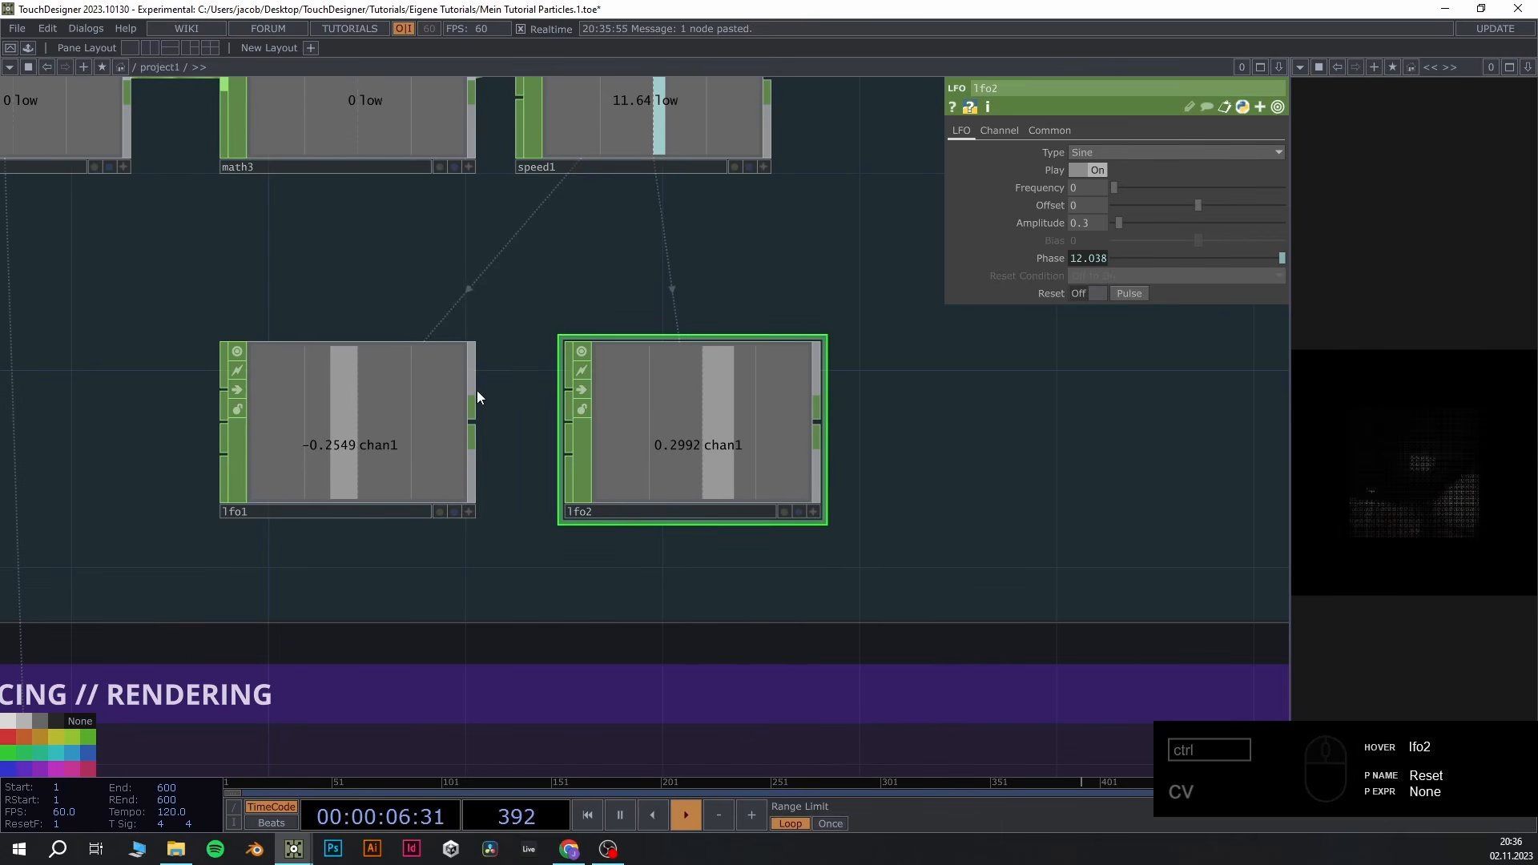
Drive cam_mover's Translate X with lfo1's channel and its Translate Y with lfo2's channel as CHOP references
scroll(638, 526, "down", 3)
left_click_drag(666, 543, 497, 301)
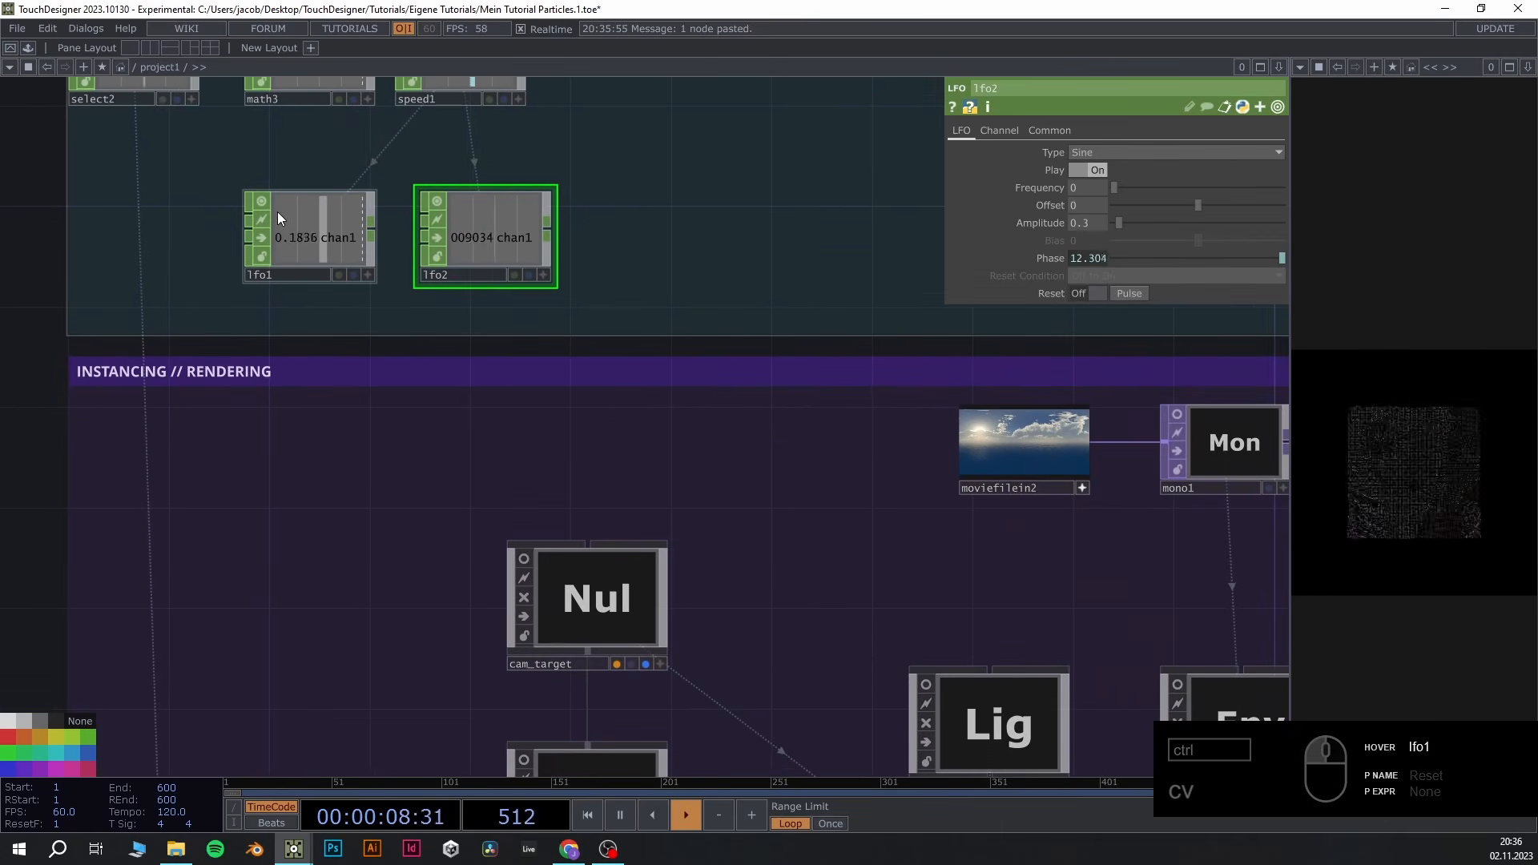
scroll(124, 449, "down", 2)
left_click_drag(47, 473, 203, 446)
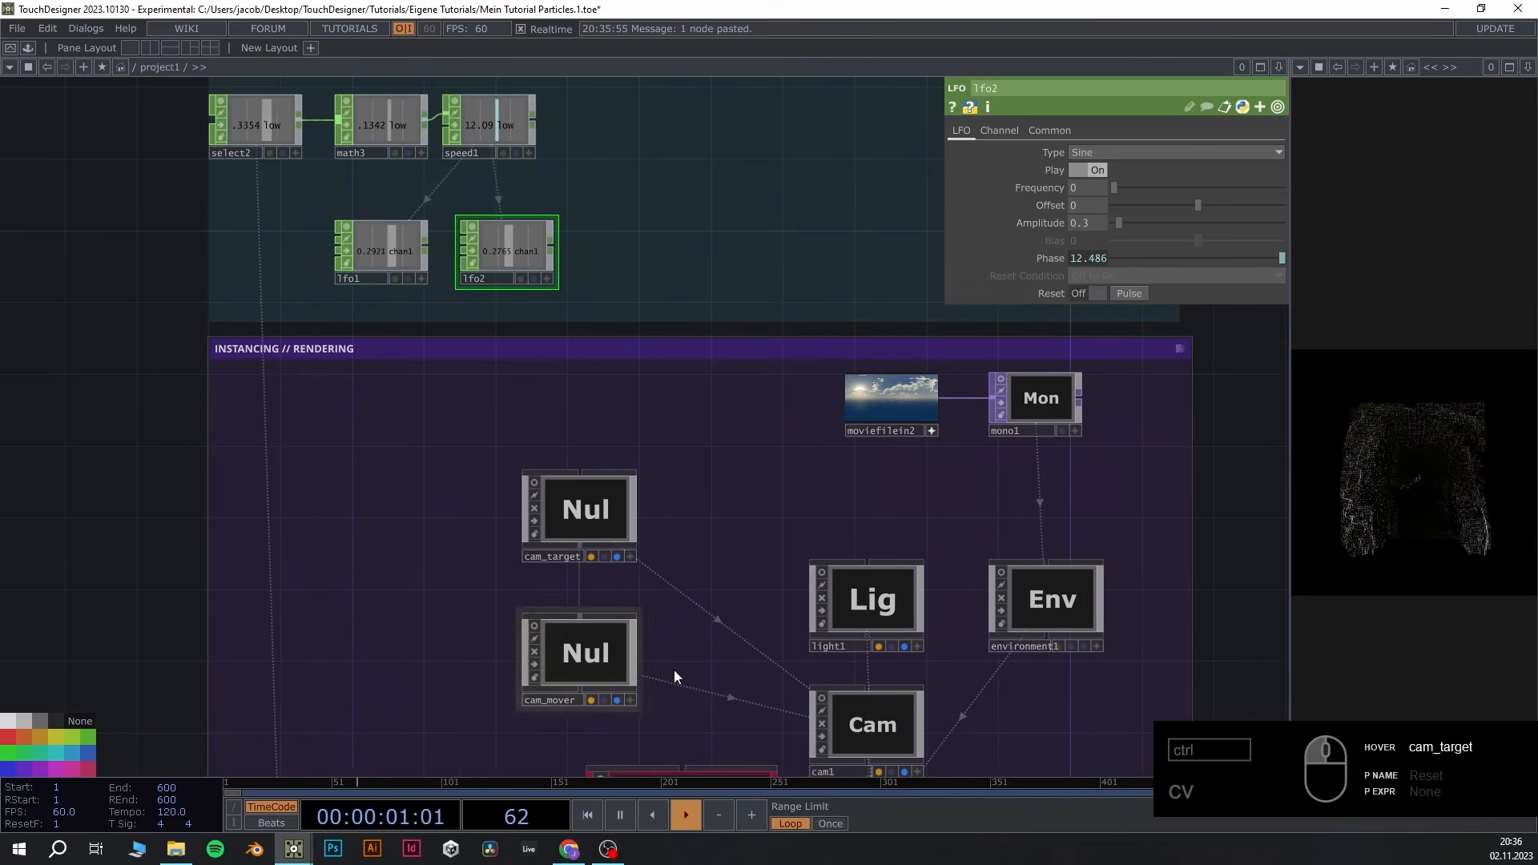
left_click(877, 727)
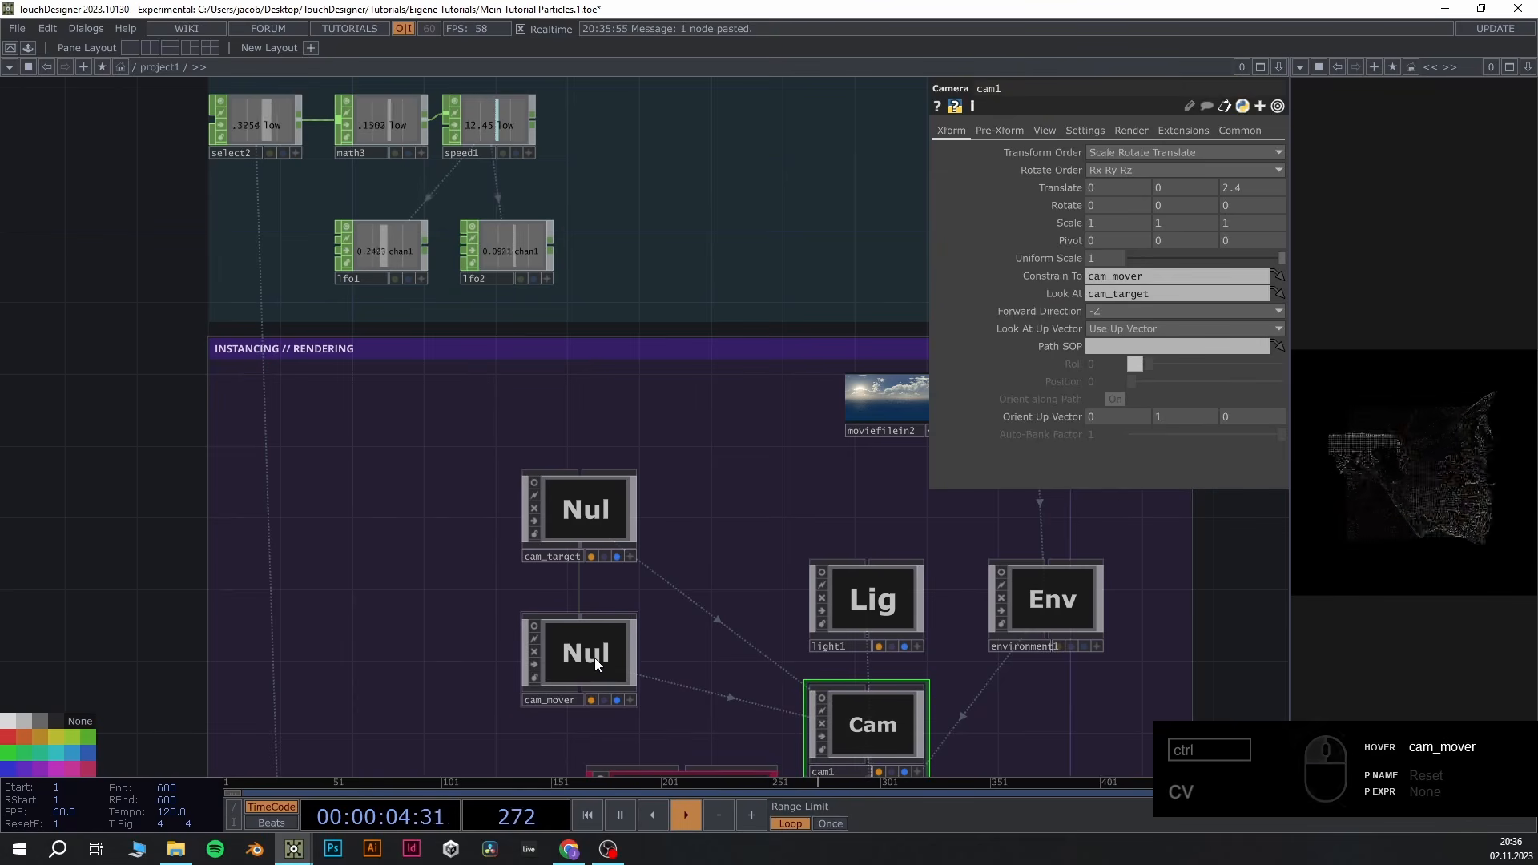
left_click(594, 657)
scroll(511, 316, "up", 6)
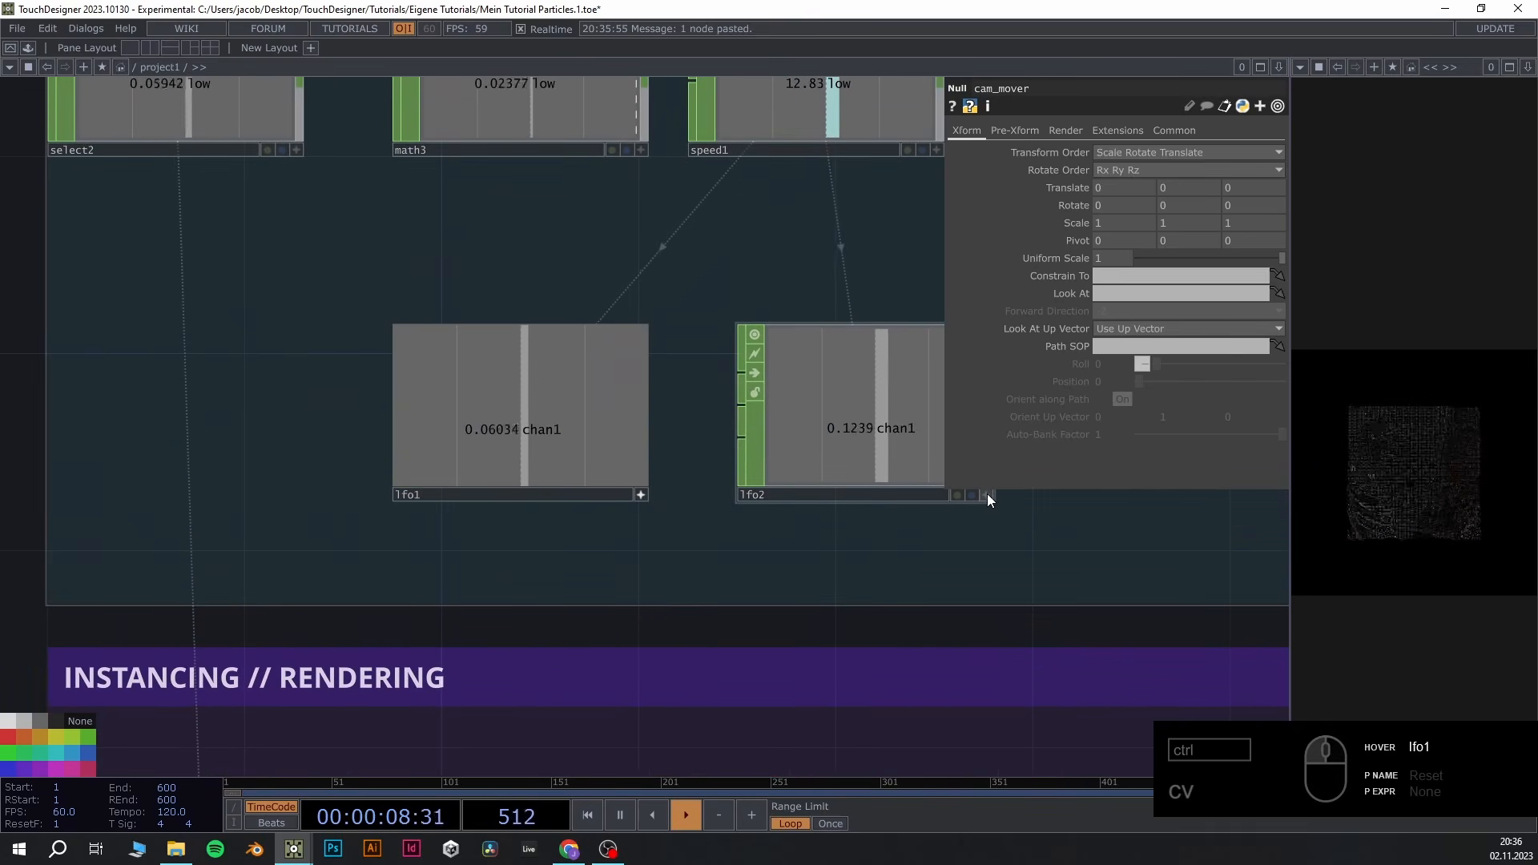
left_click_drag(598, 401, 1123, 185)
left_click_drag(972, 642, 721, 661)
left_click_drag(628, 392, 1174, 187)
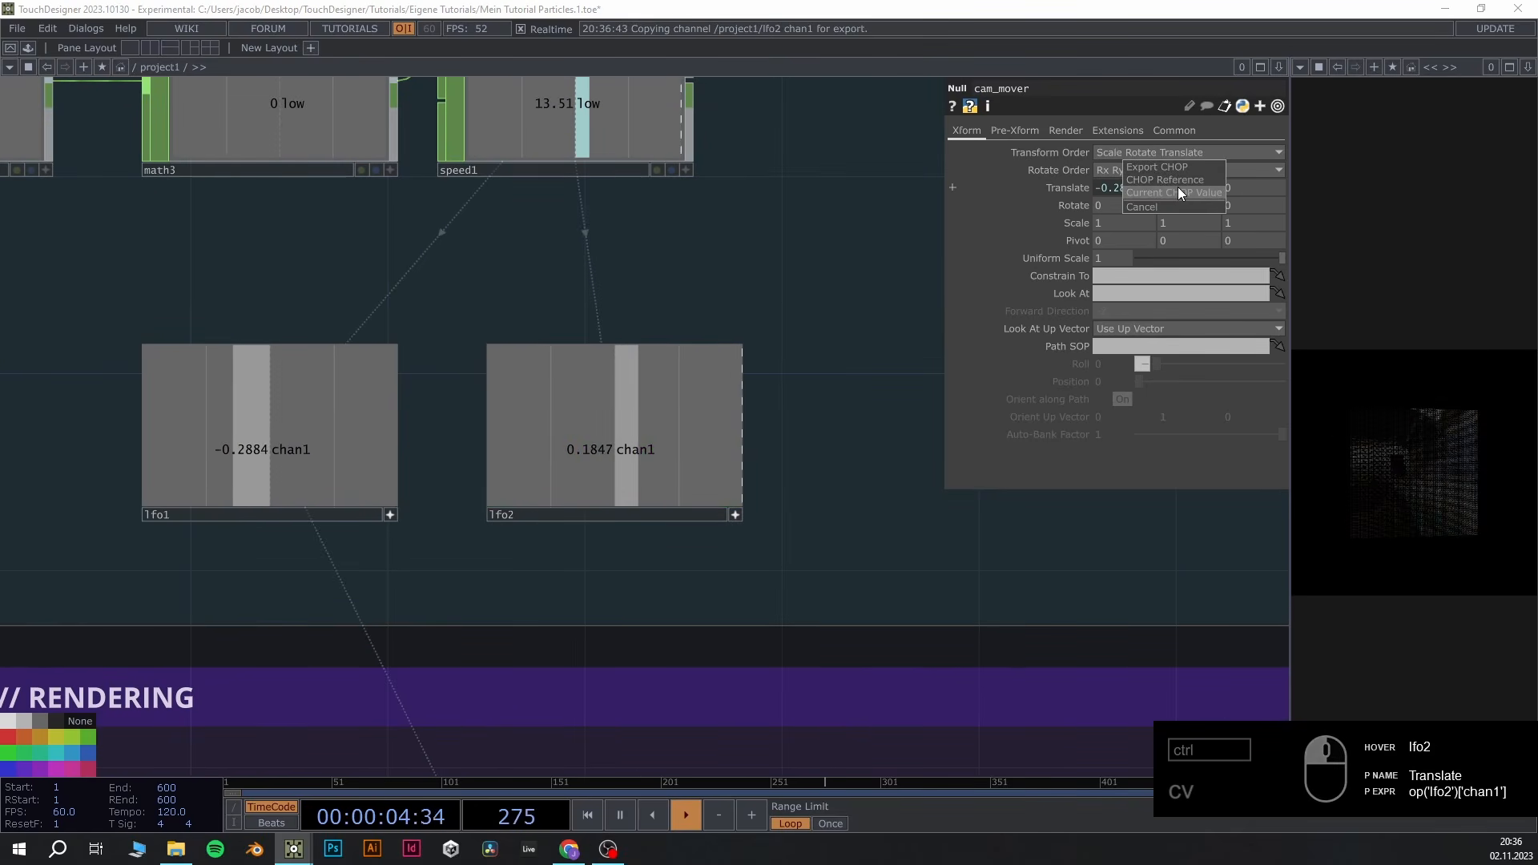
left_click(1177, 189)
Enlarge the render preview pane and turn off the active viewers on lfo2 and lfo1
scroll(1154, 449, "down", 4)
left_click_drag(791, 487, 278, 394)
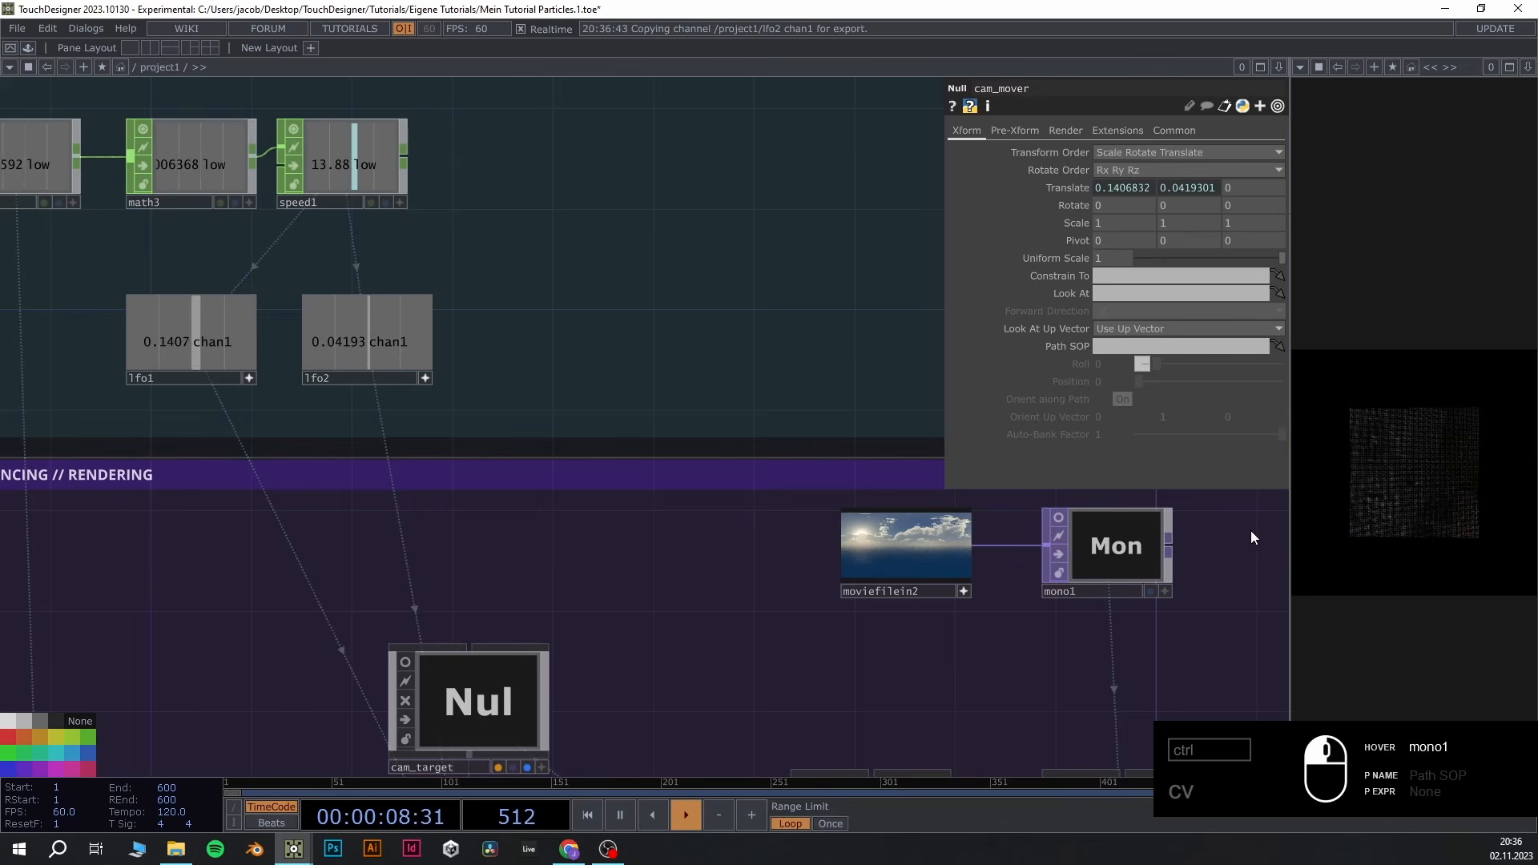
left_click_drag(1290, 529, 927, 537)
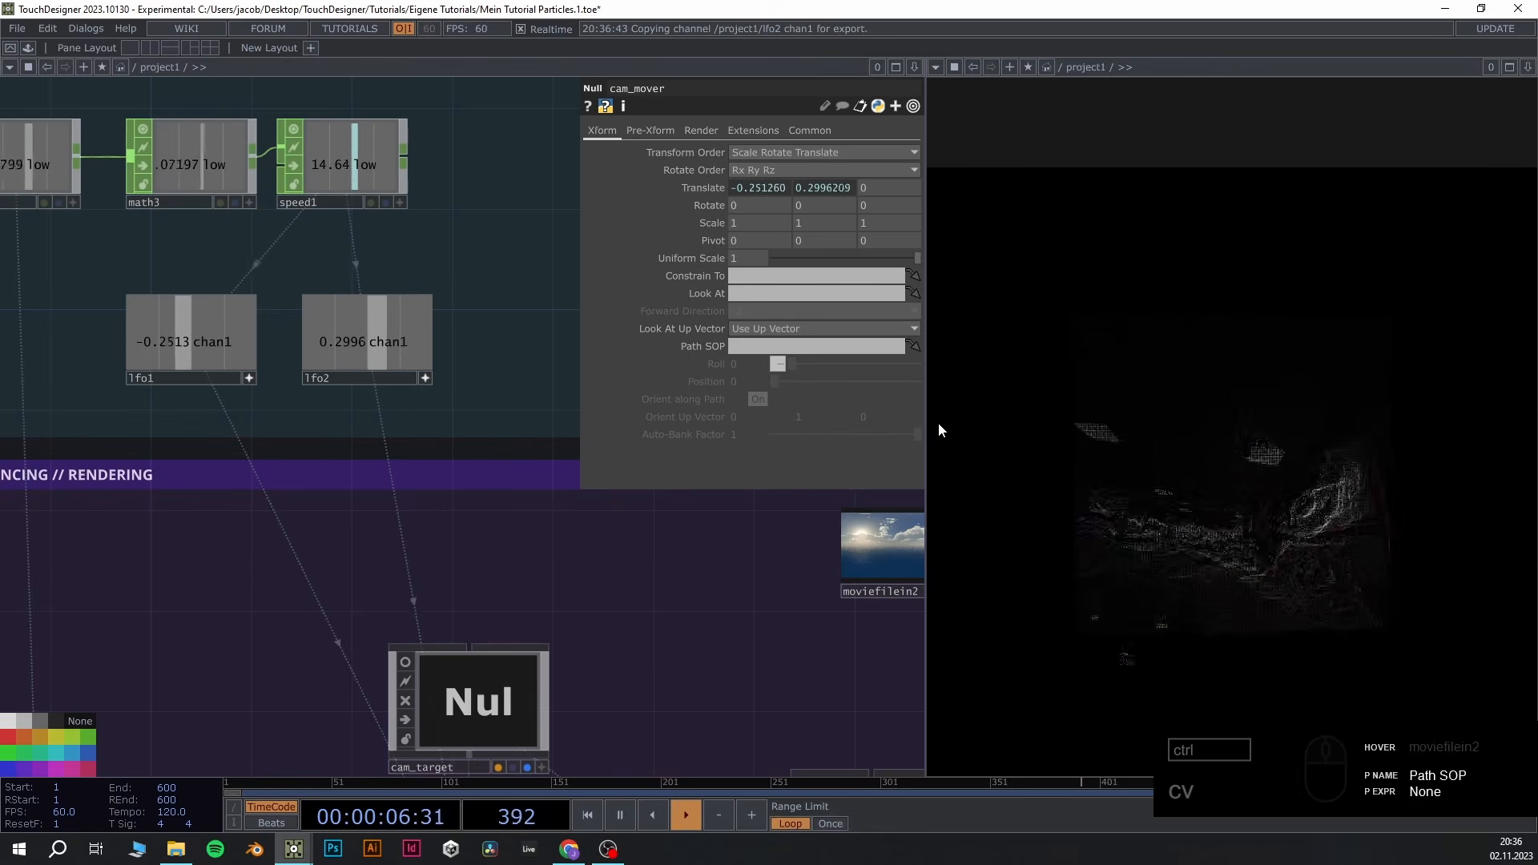
left_click_drag(926, 418, 1046, 425)
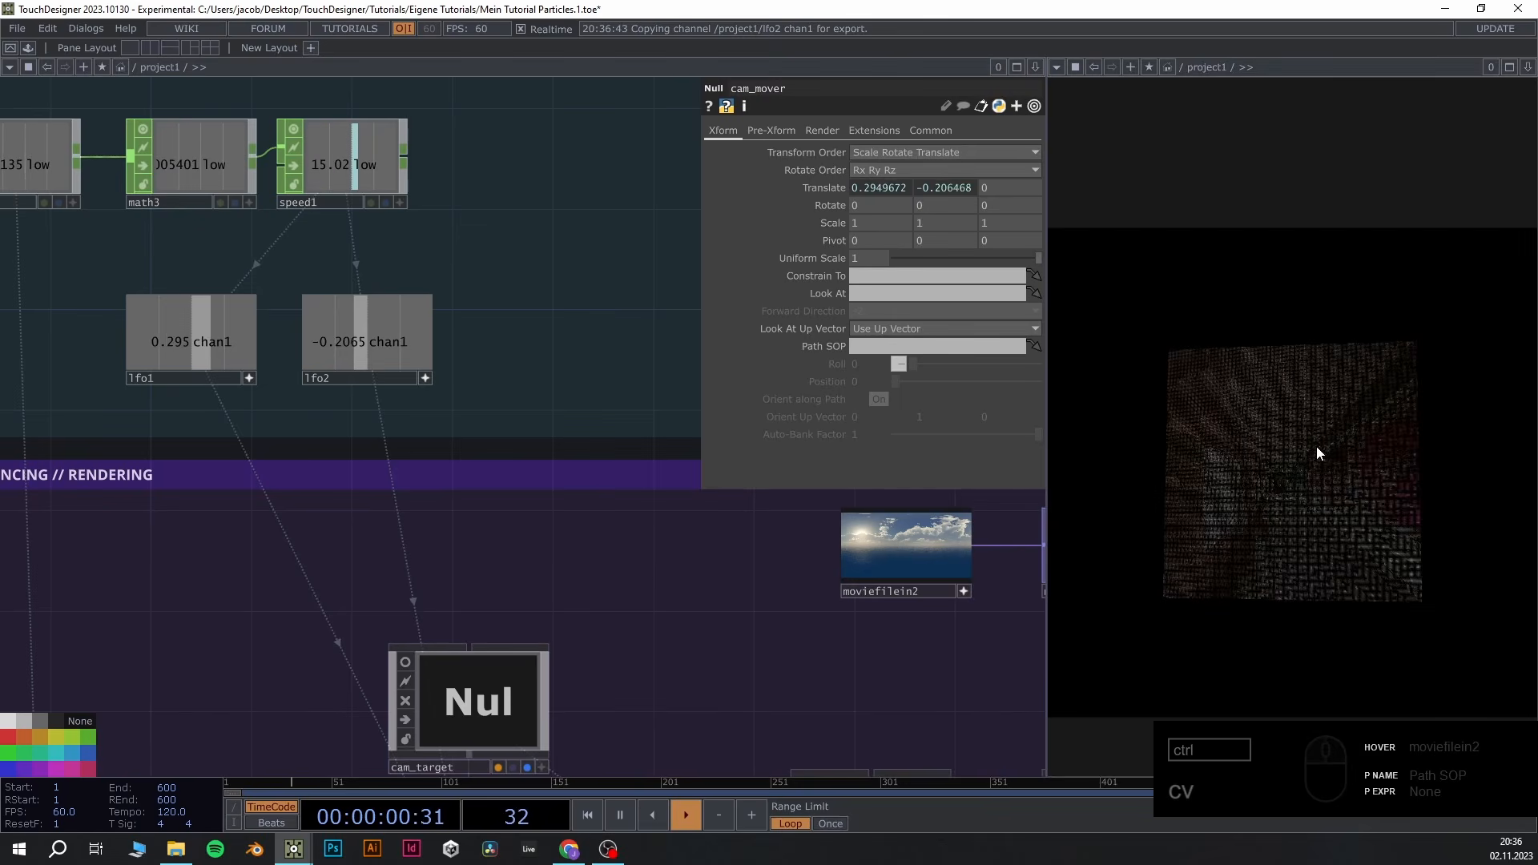
left_click(426, 376)
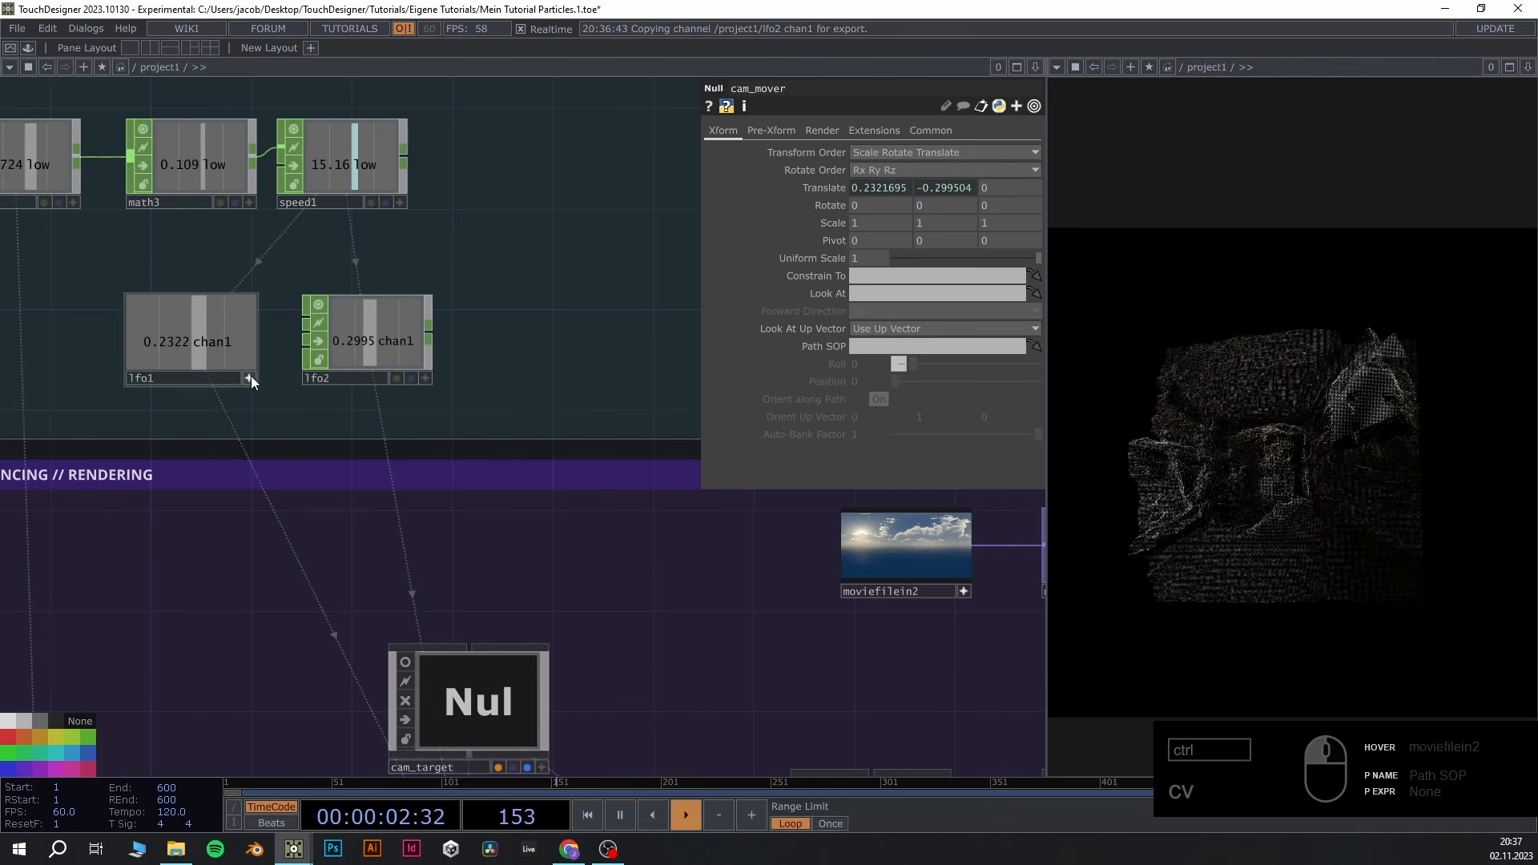
left_click(251, 376)
Add a new LFO CHOP beside lfo2 inside the CAM_MOVER annotation
double_click(532, 360)
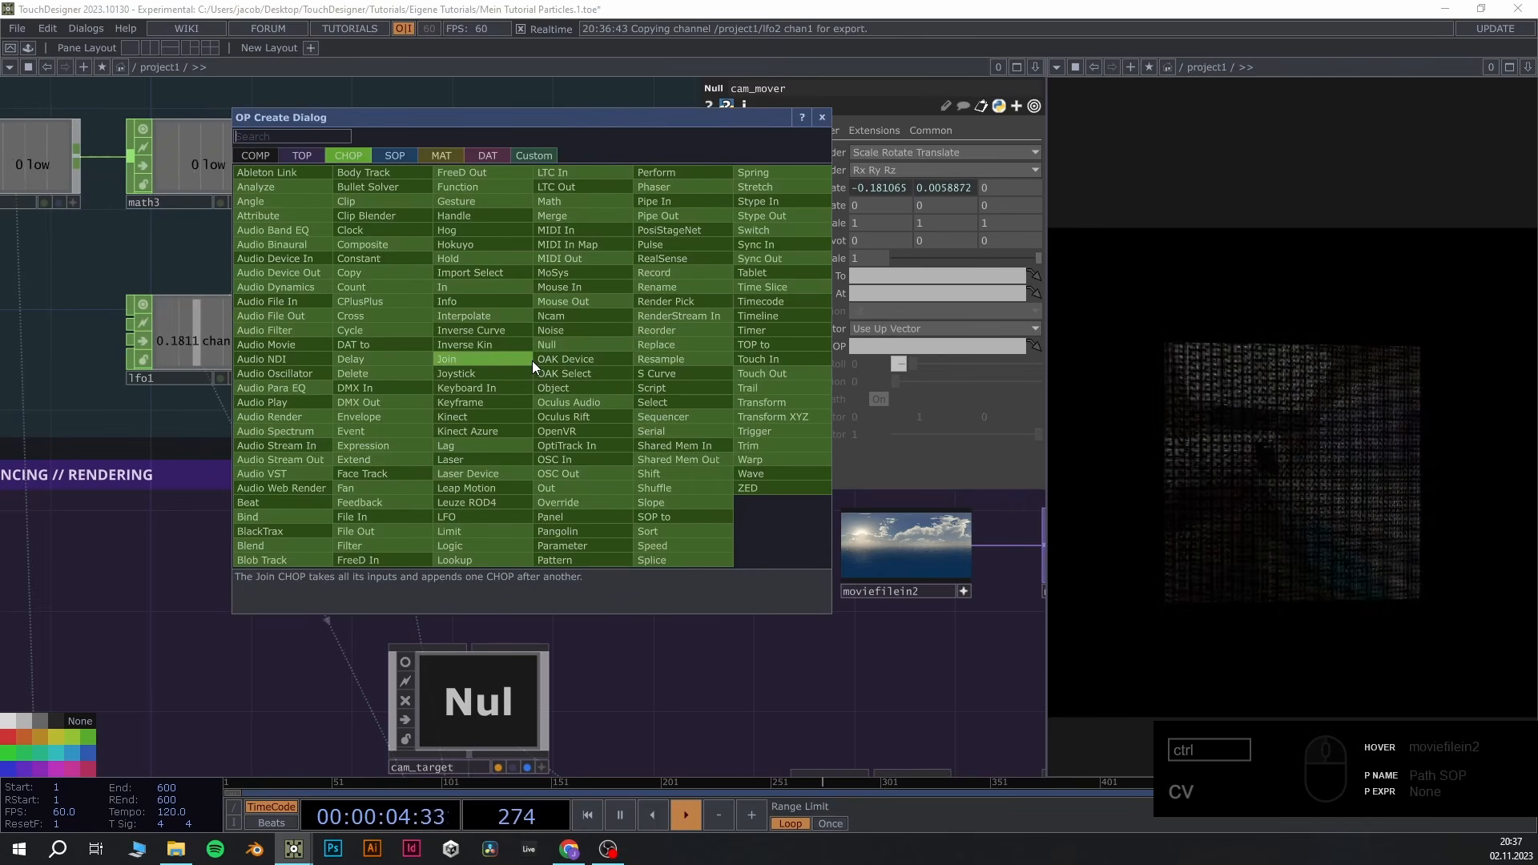
type("lfo")
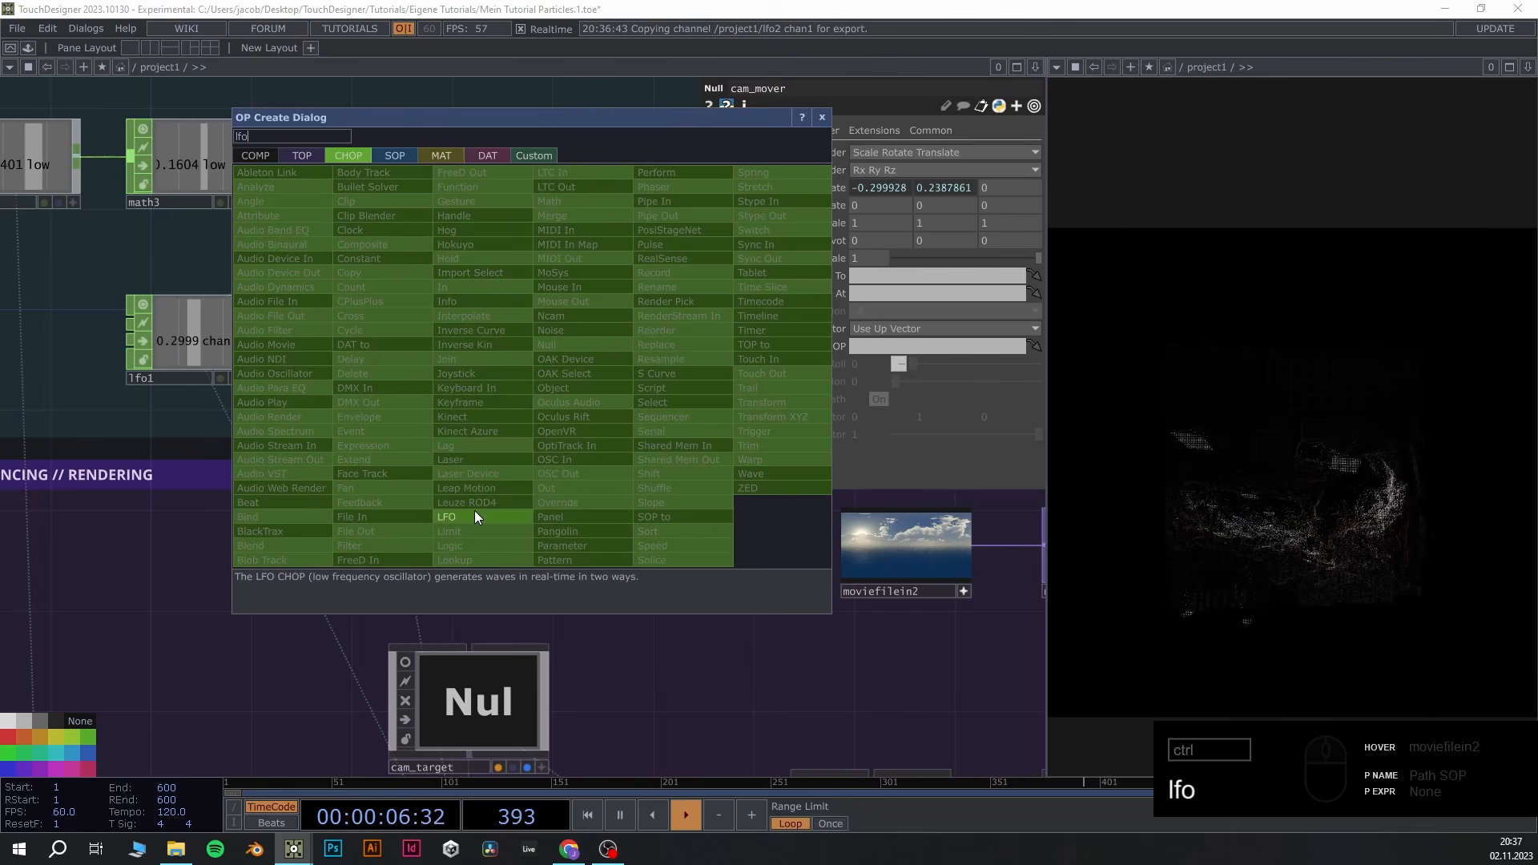
left_click(473, 516)
left_click(536, 339)
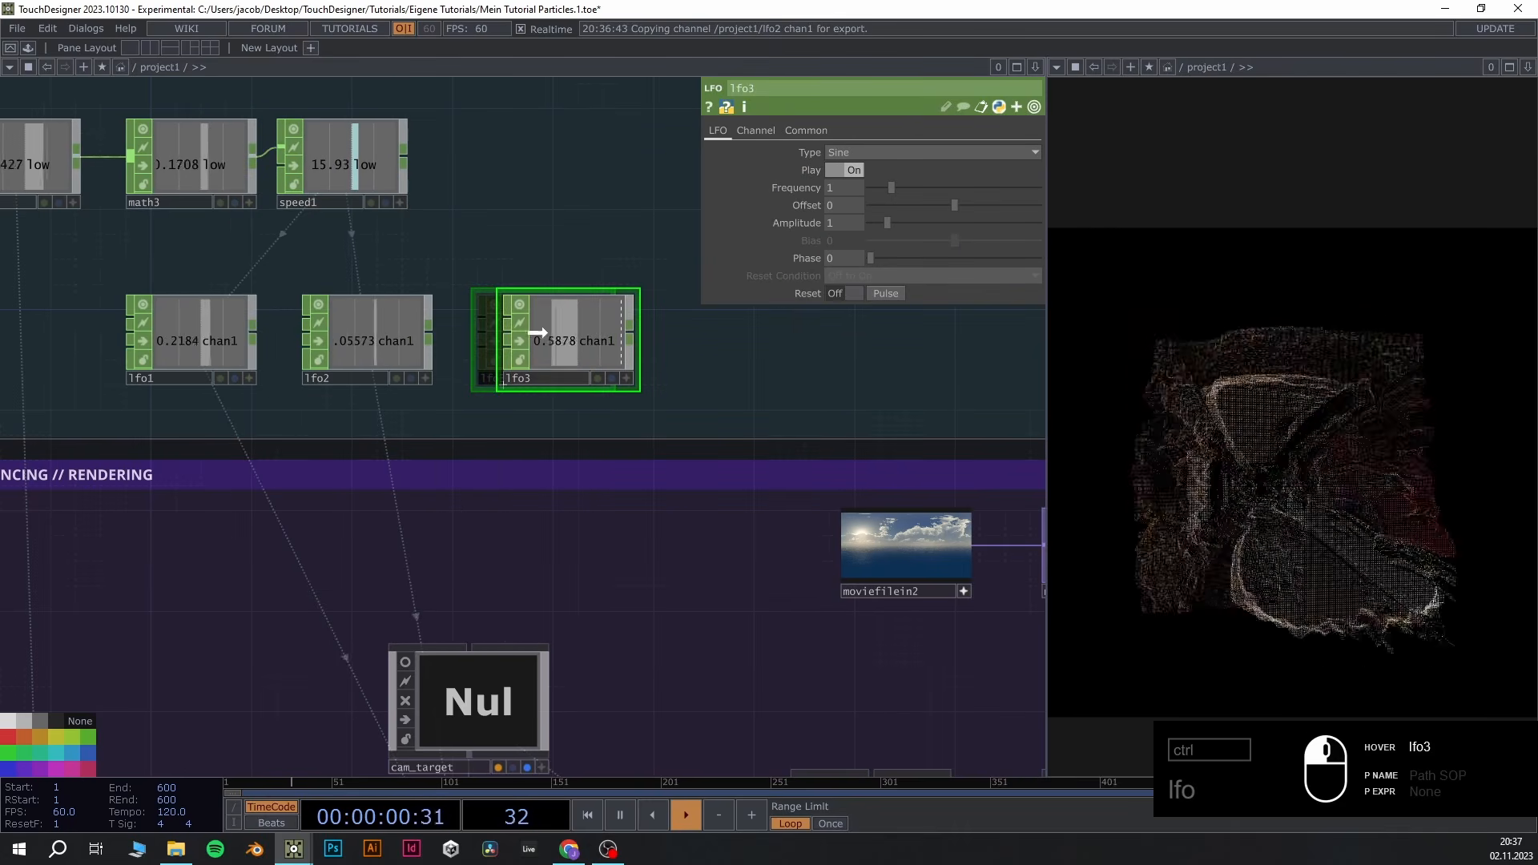
Set lfo3's Frequency to 0.1, Amplitude to 0.1 and Offset to 1
scroll(681, 346, "up", 2)
scroll(680, 347, "up", 1)
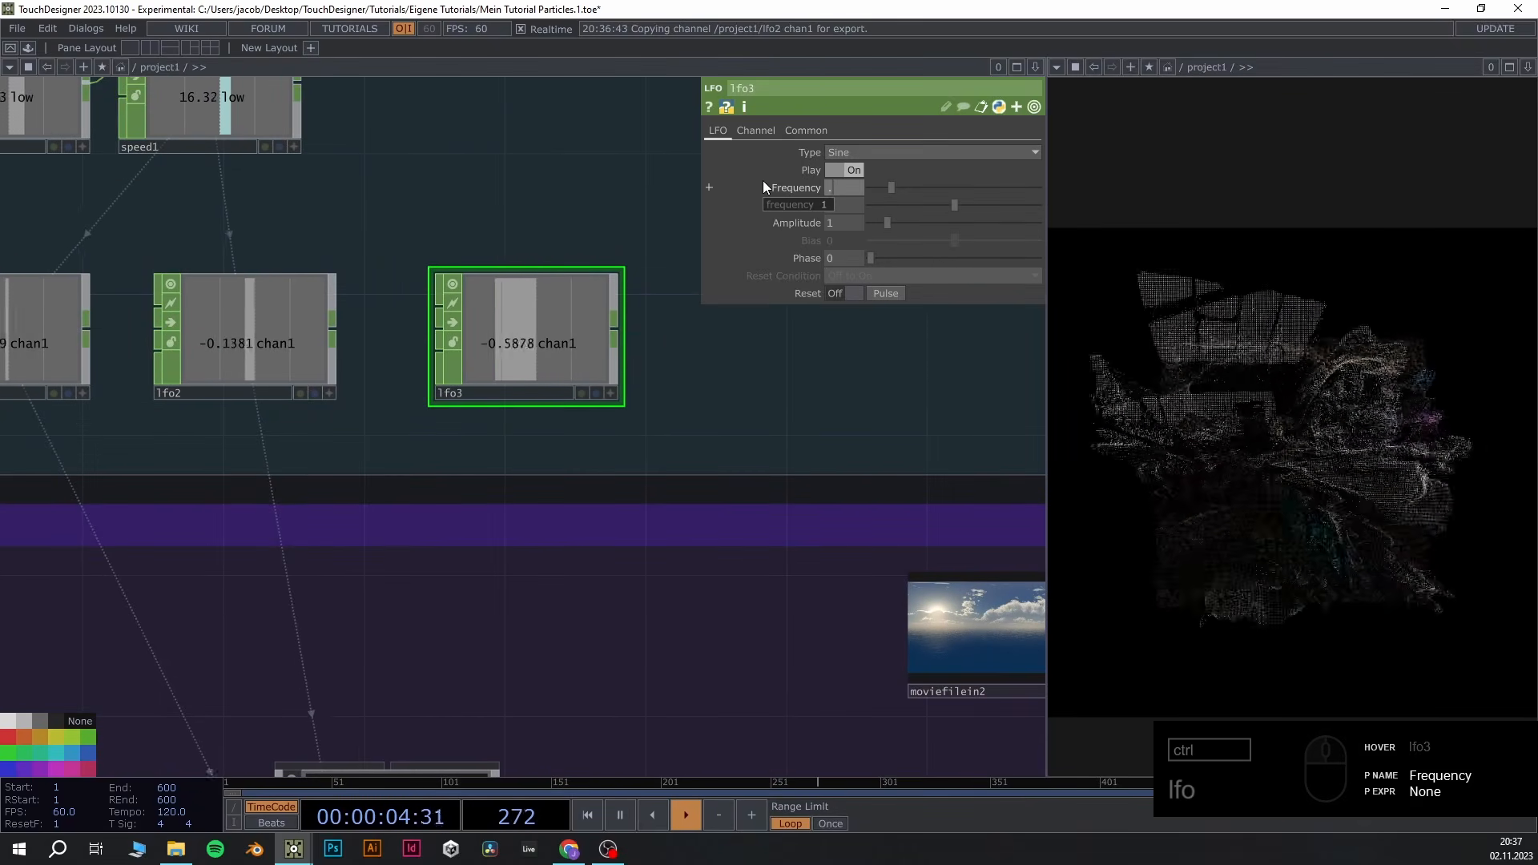
type(".1")
scroll(843, 194, "up", 2)
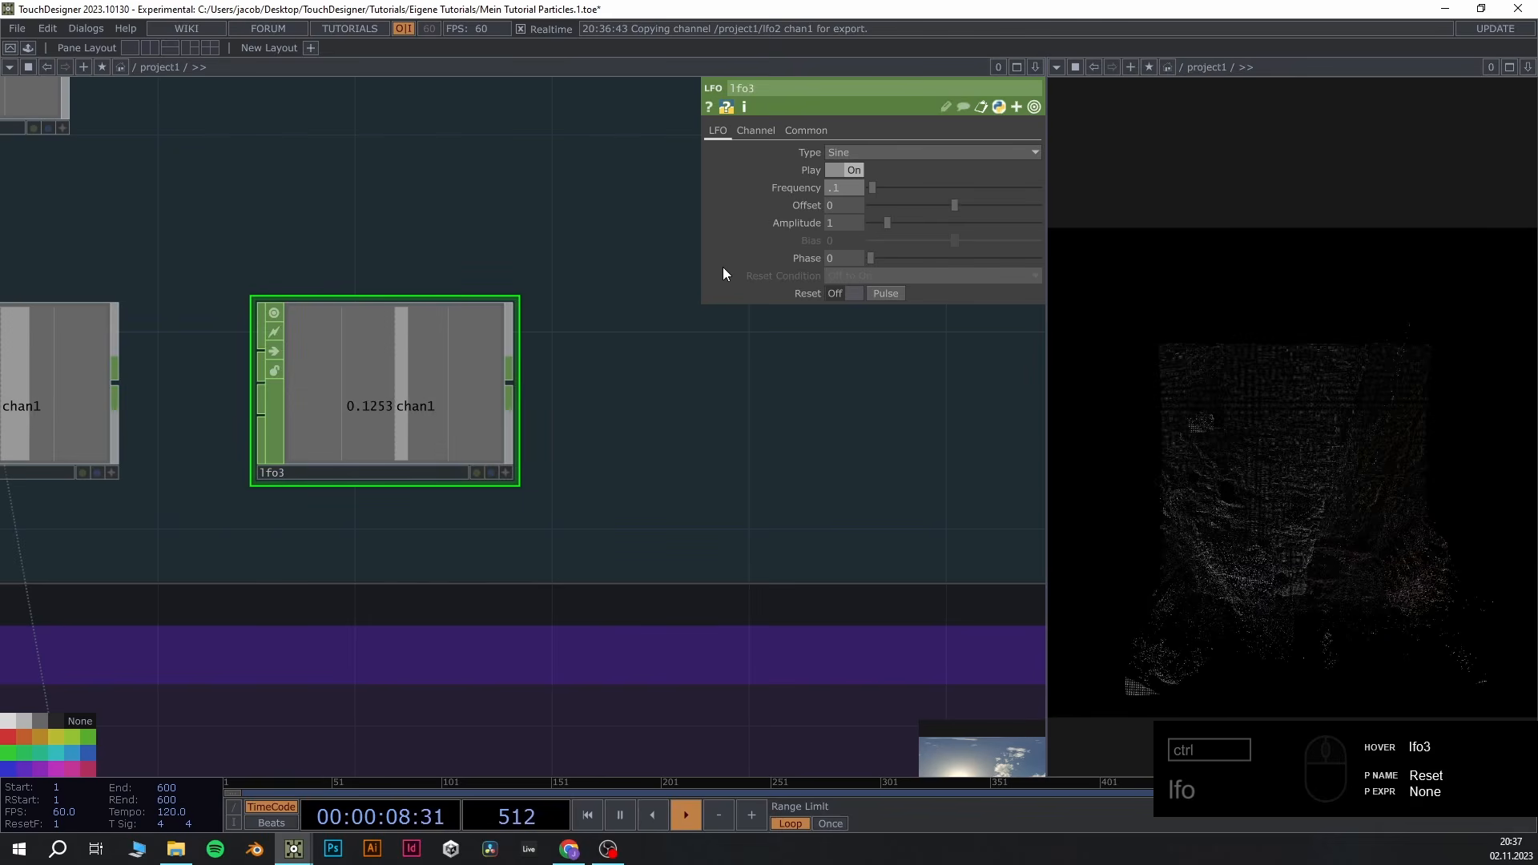
left_click(833, 221)
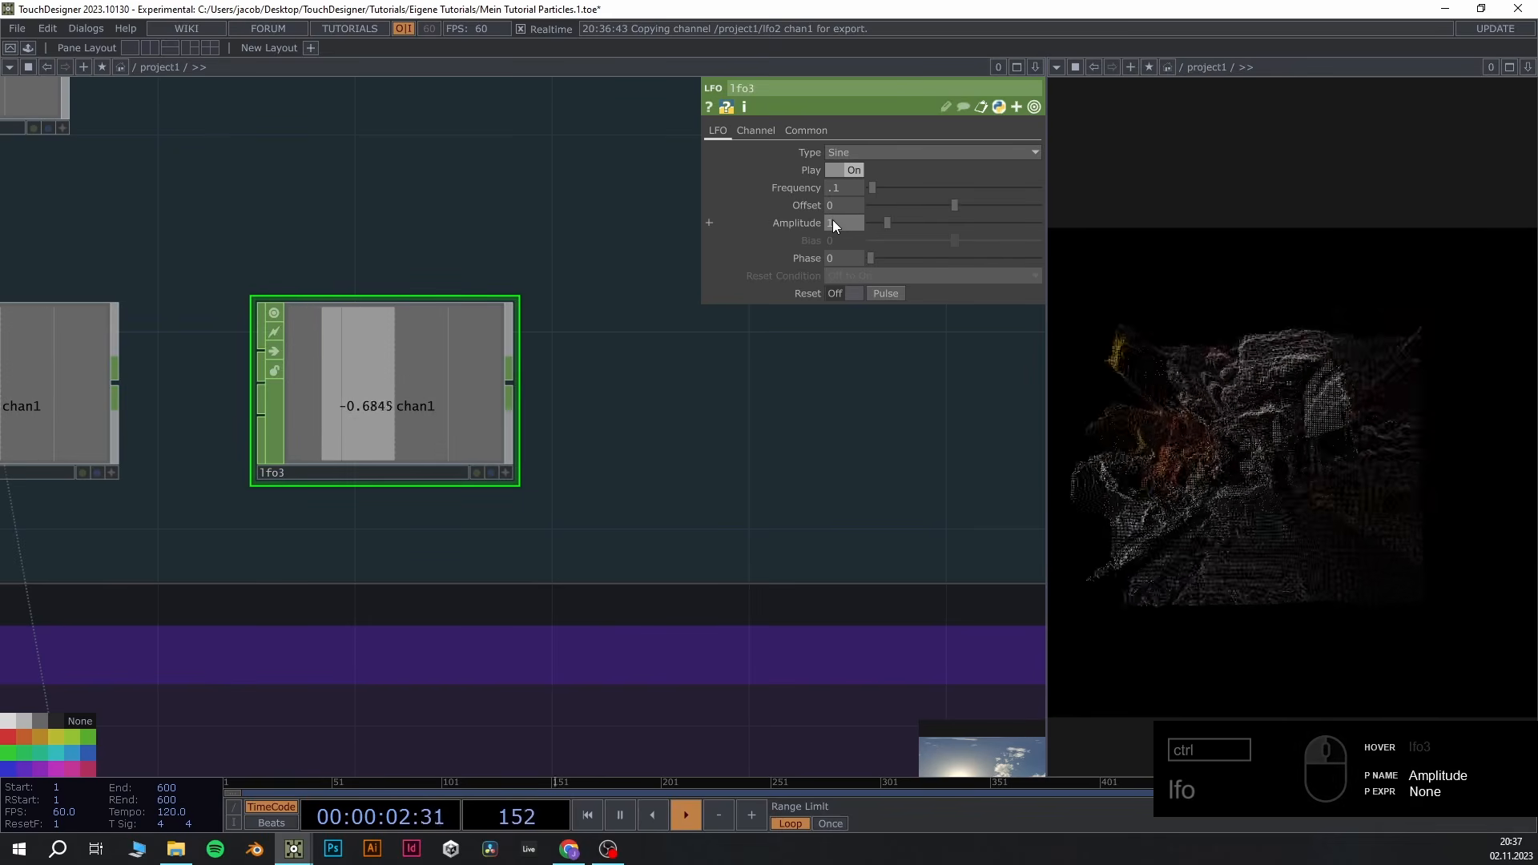
type(".1")
key("Return")
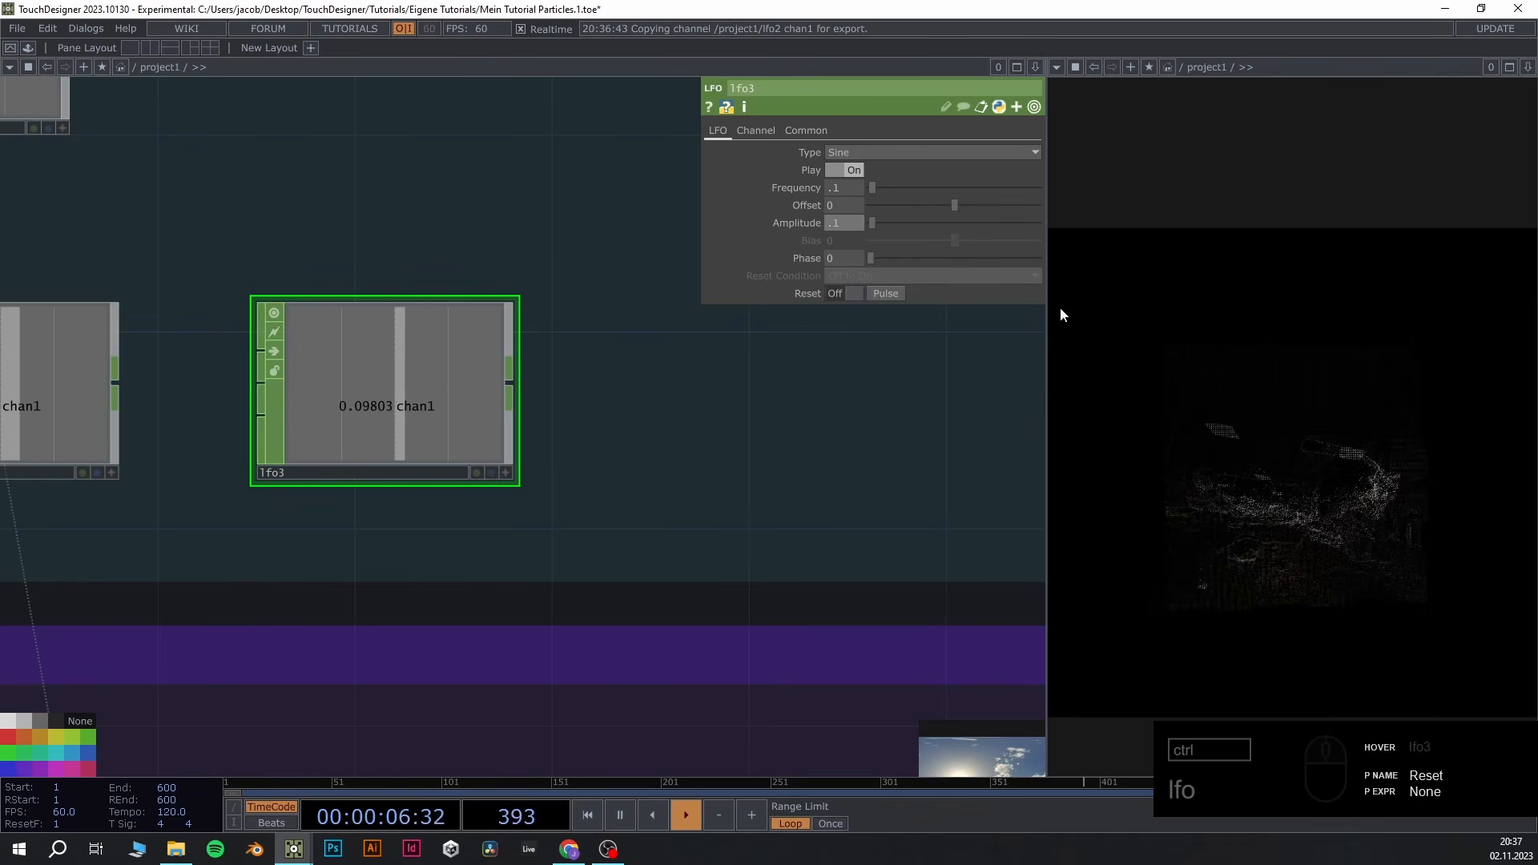
left_click(794, 216)
type("1")
key("Return")
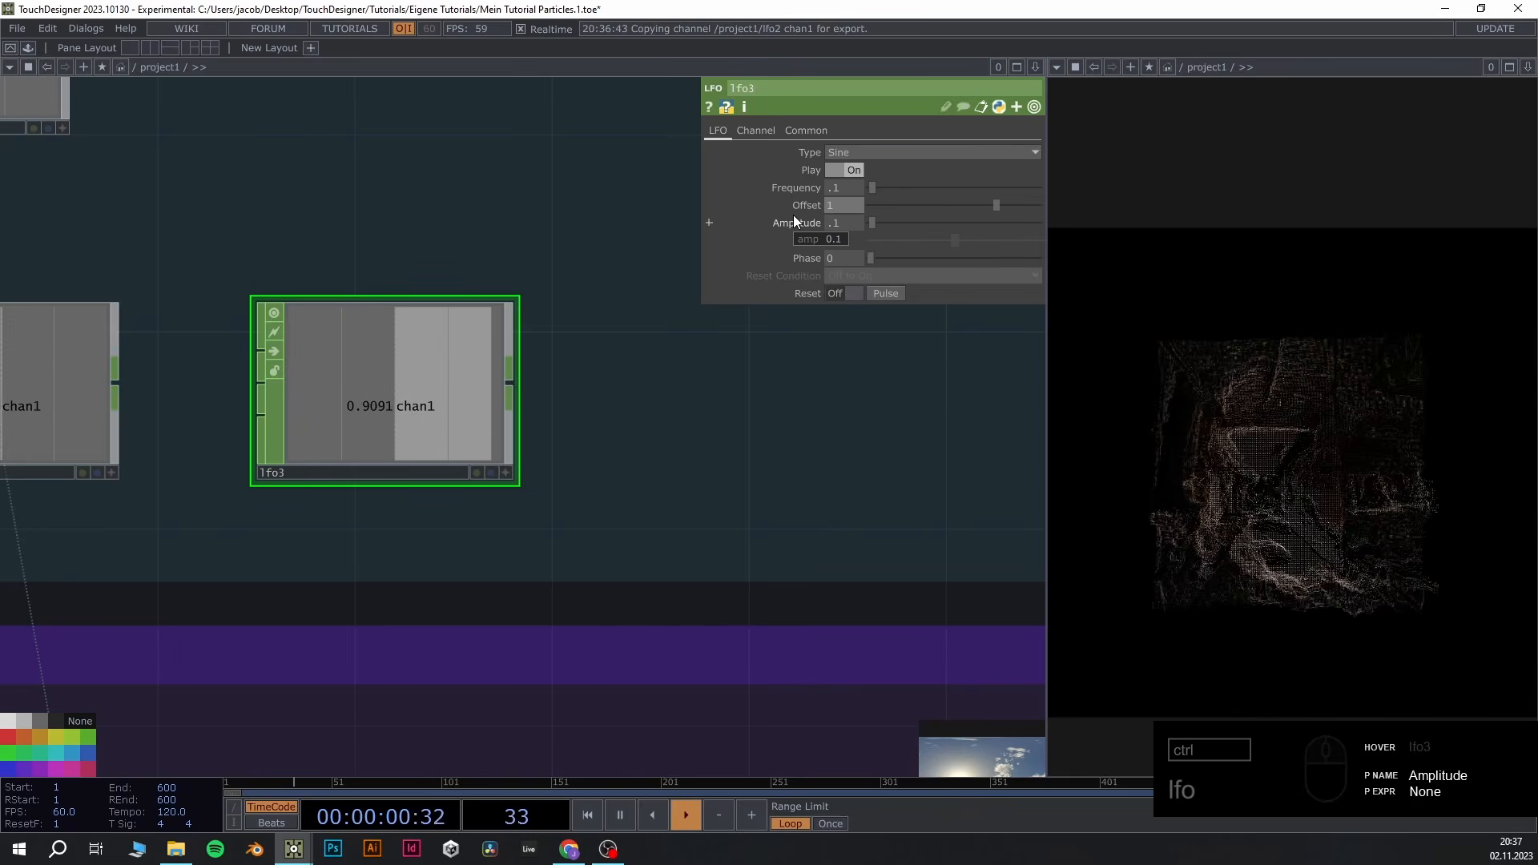
Resize the CAM_MOVER and INSTANCING // RENDERING annotations so they line up with a small gap between them
middle_click_drag(626, 399, 683, 466)
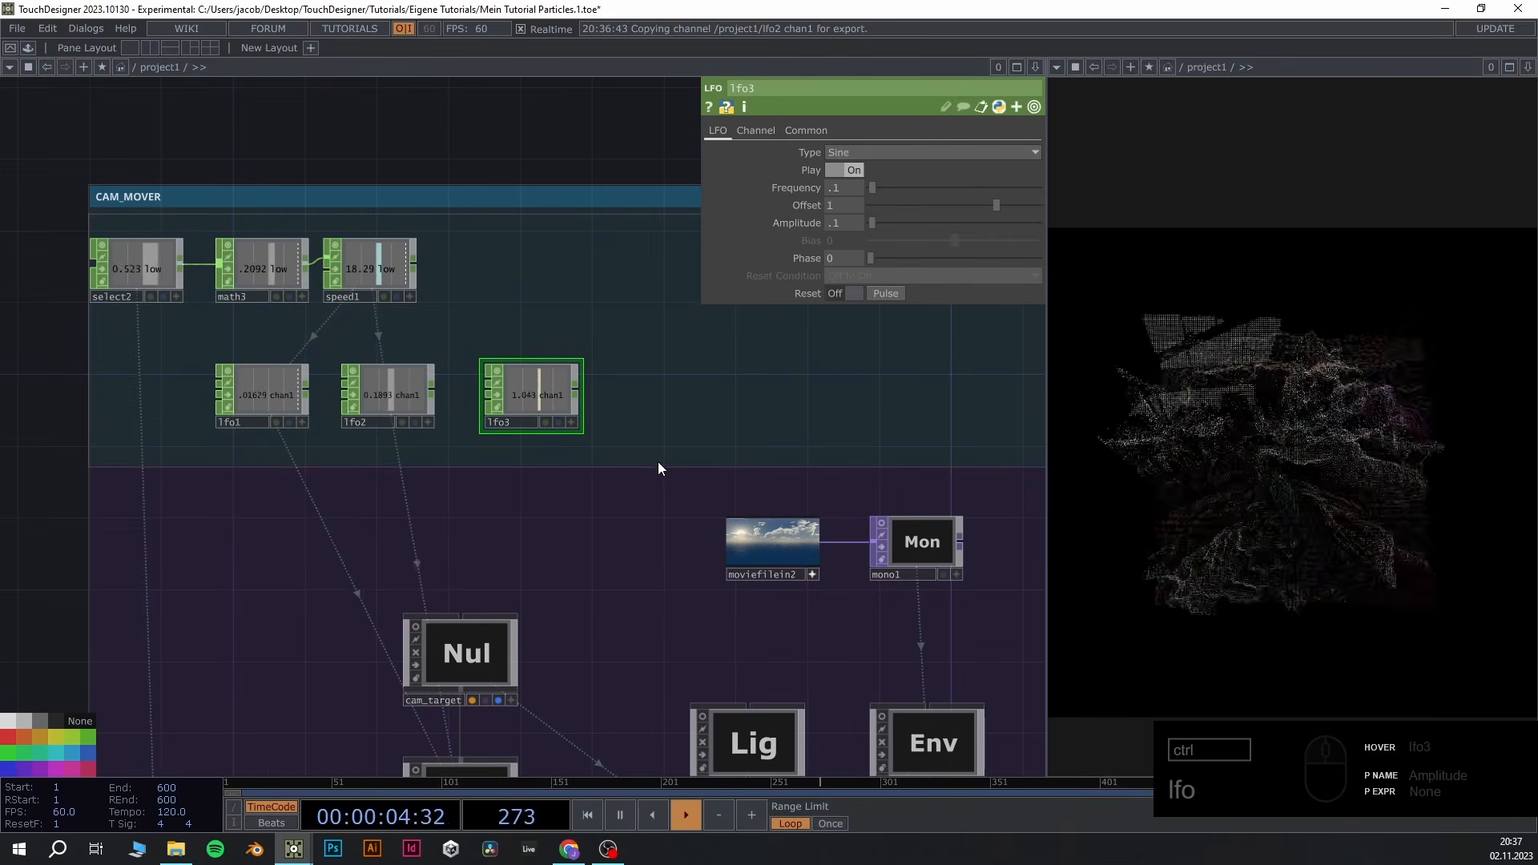
left_click_drag(659, 466, 655, 452)
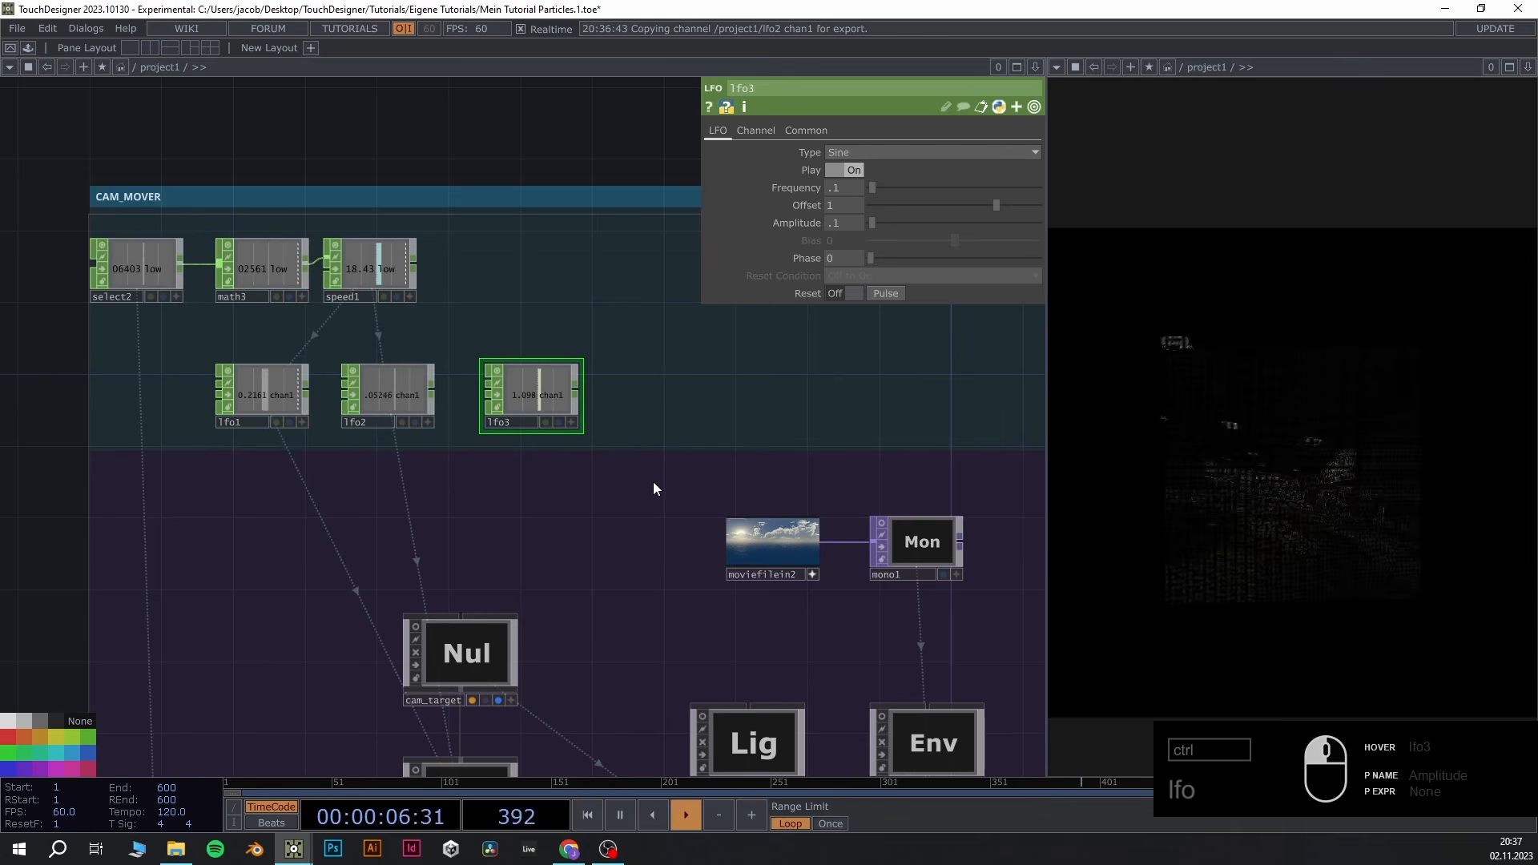
middle_click_drag(590, 291, 240, 441)
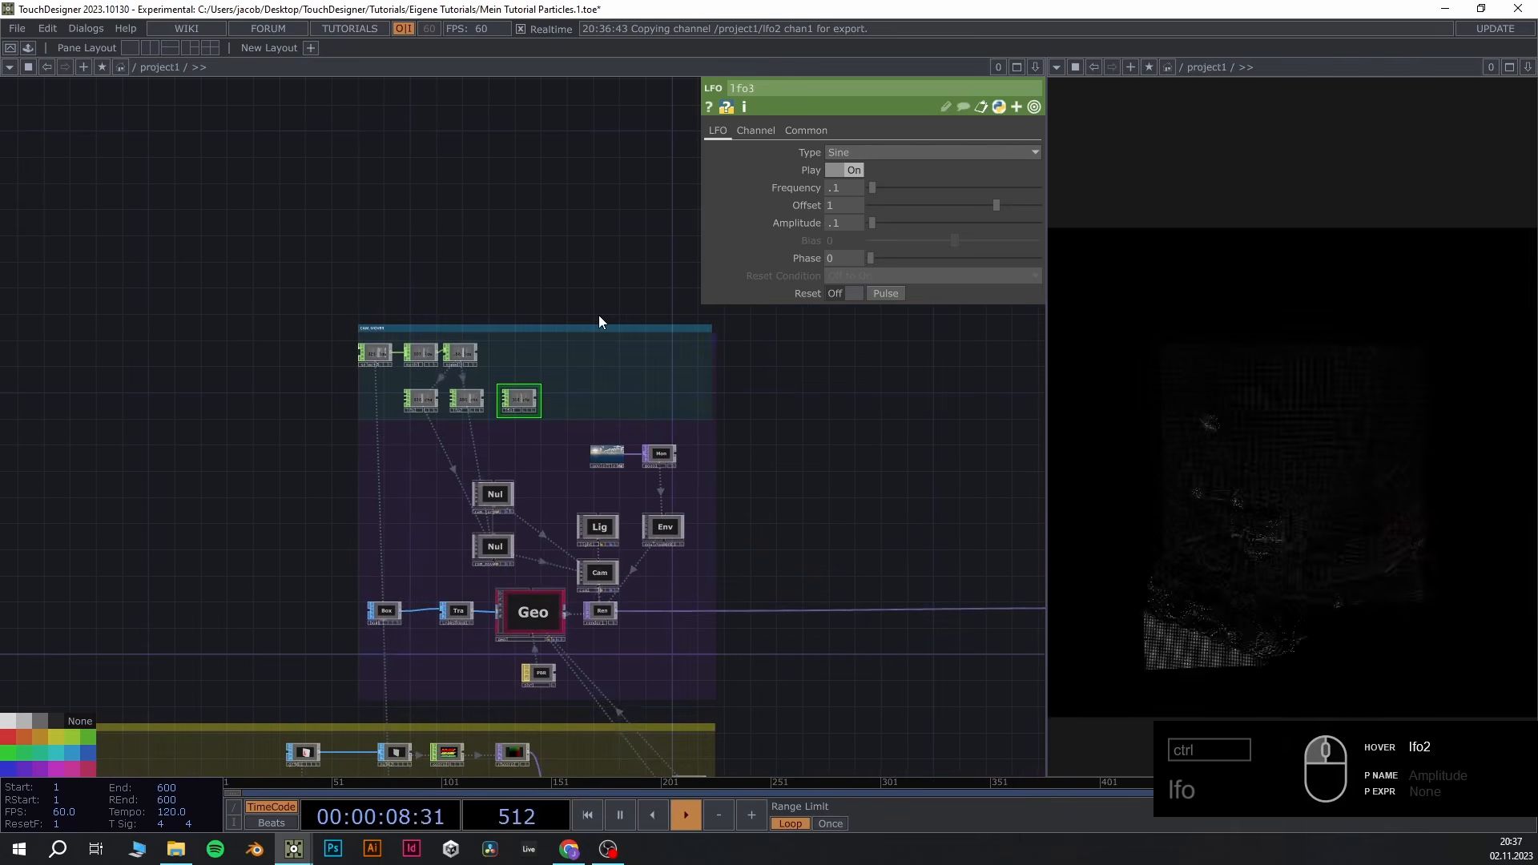
scroll(718, 335, "up", 5)
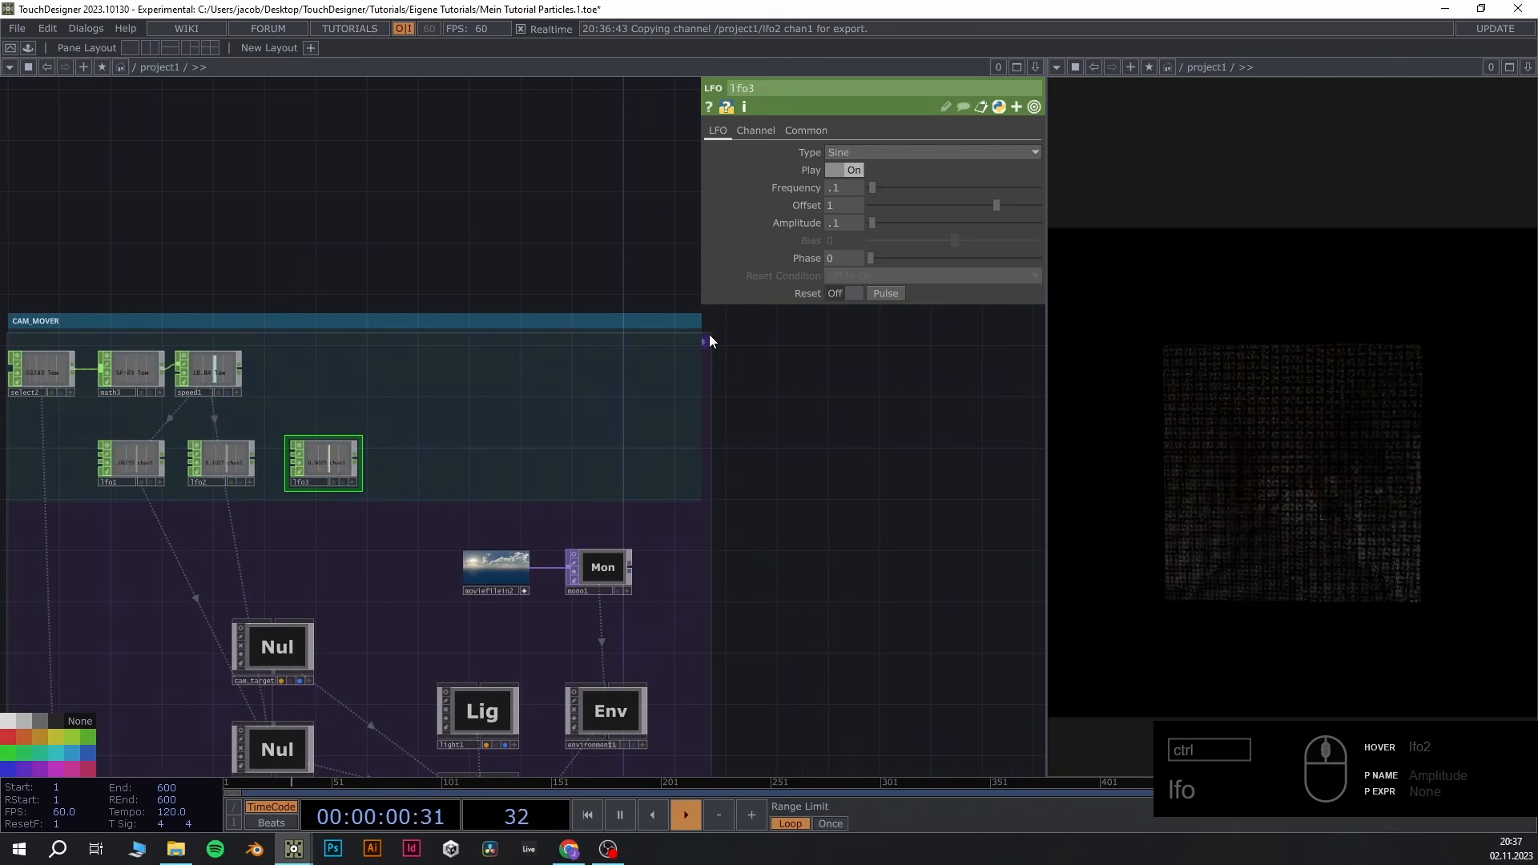
left_click_drag(705, 451, 703, 516)
left_click_drag(791, 464, 977, 329)
Drive cam_mover's Translate Z with lfo3's channel as a CHOP reference
scroll(489, 401, "up", 4)
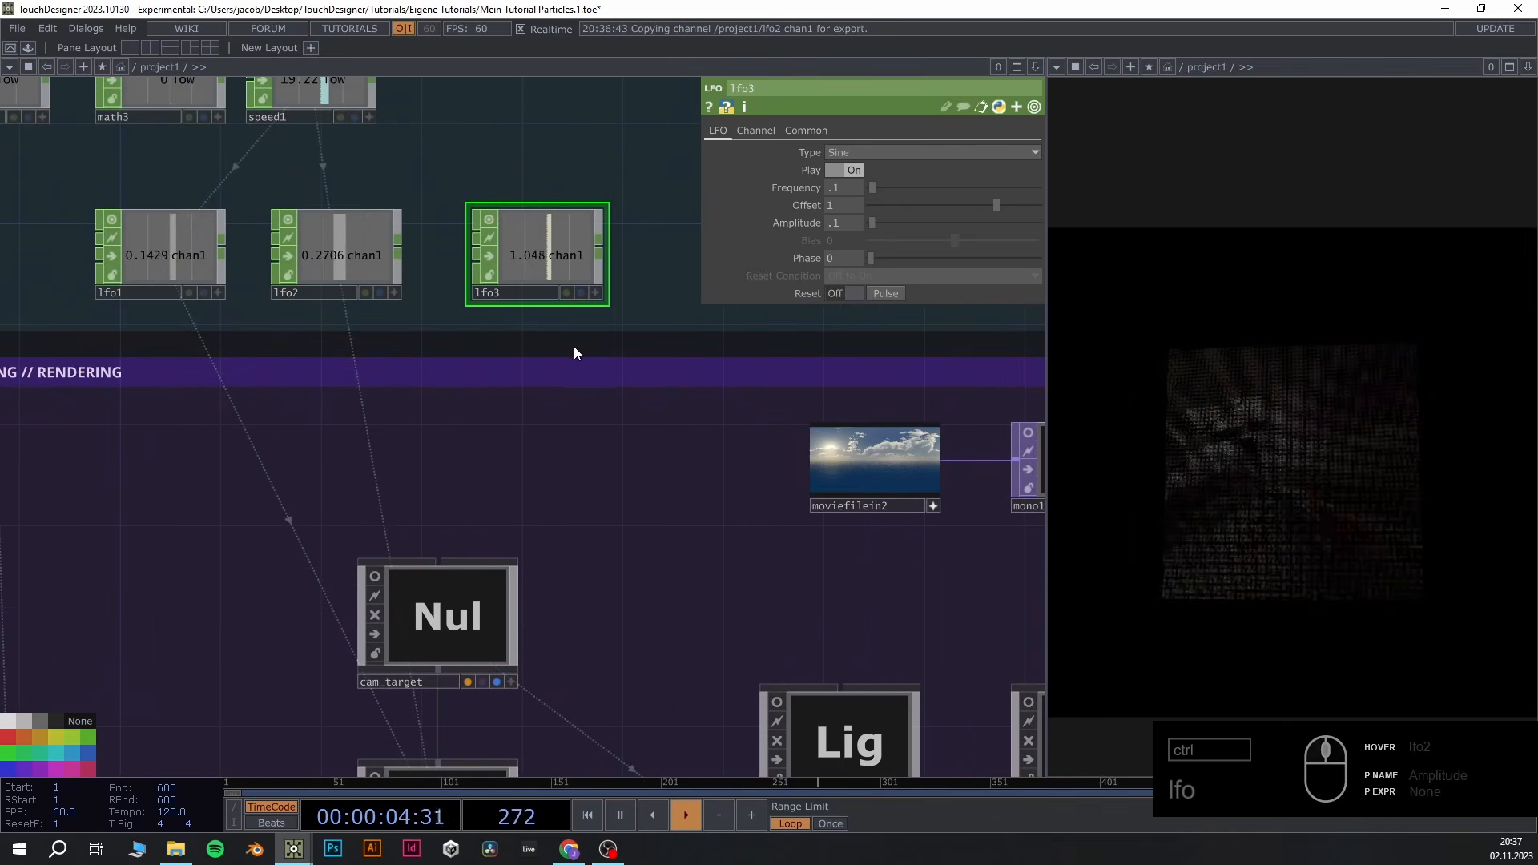
scroll(491, 330, "down", 2)
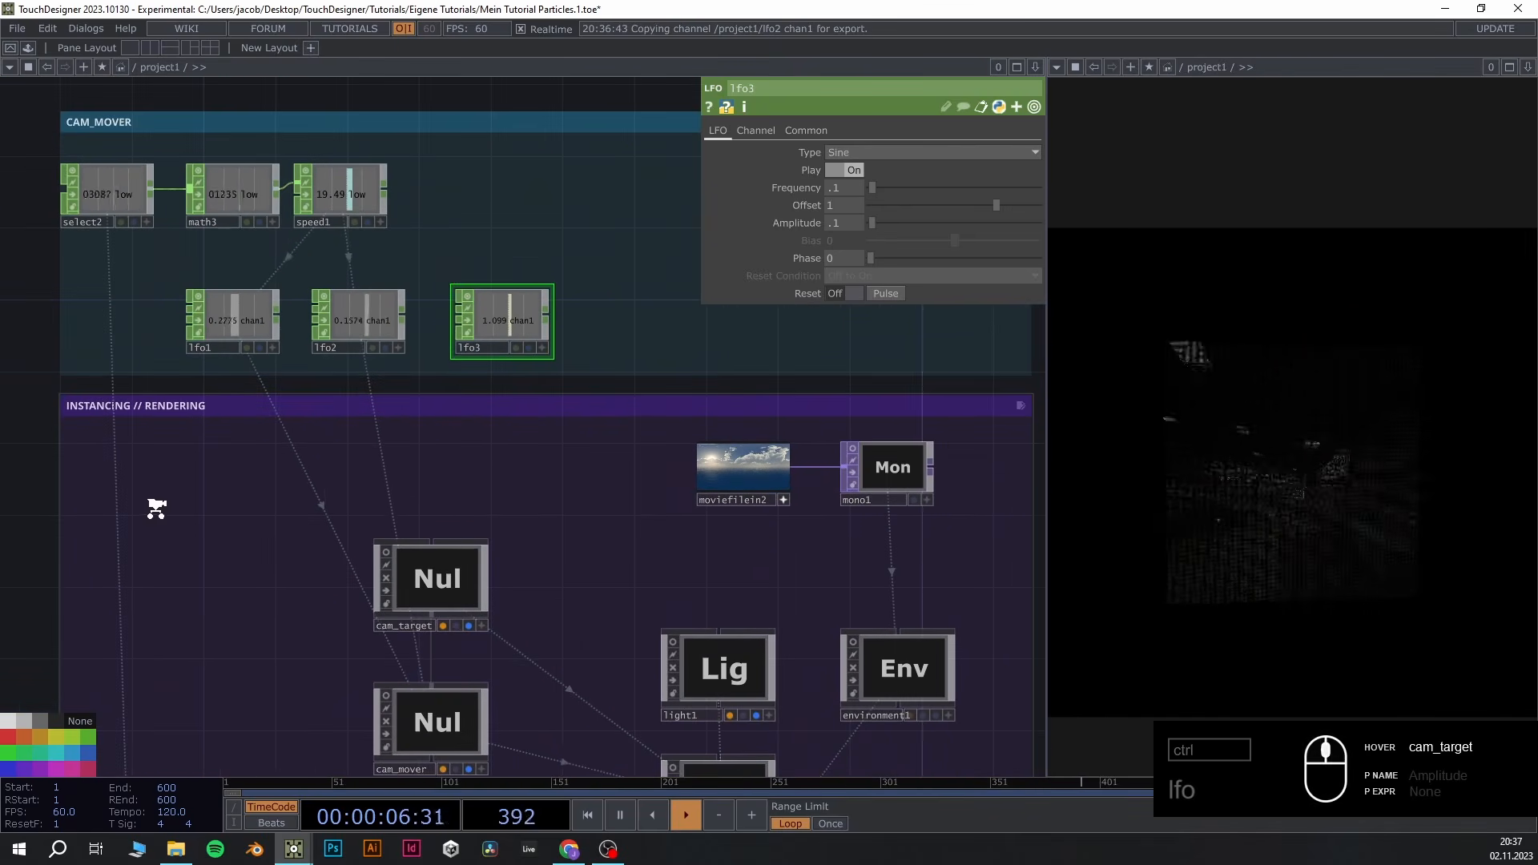
scroll(153, 510, "down", 3)
left_click_drag(295, 619, 330, 476)
scroll(328, 477, "up", 3)
left_click(421, 541)
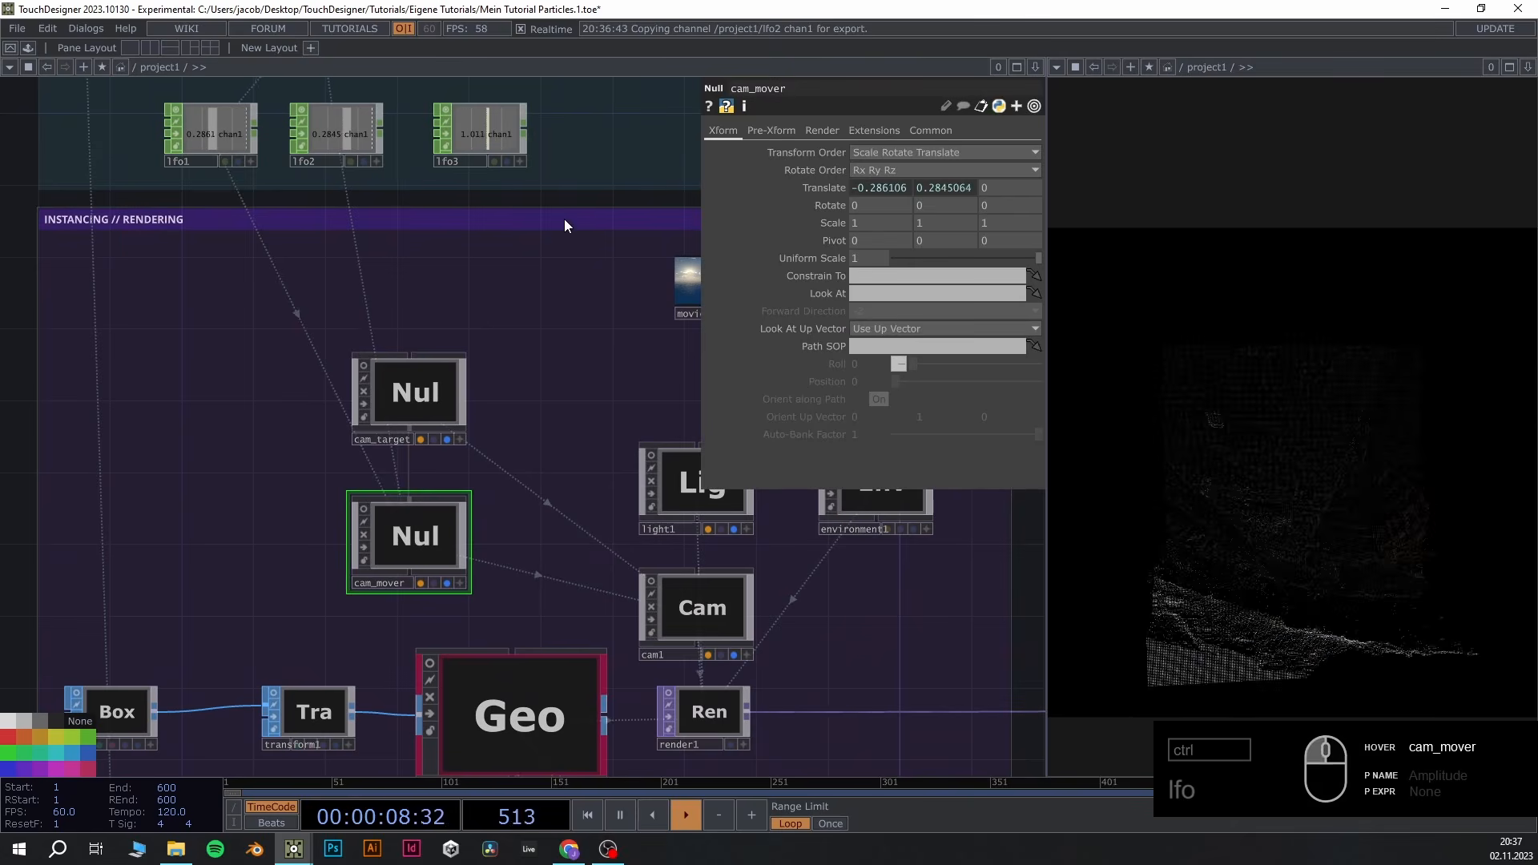
left_click_drag(496, 141, 992, 187)
left_click(1016, 177)
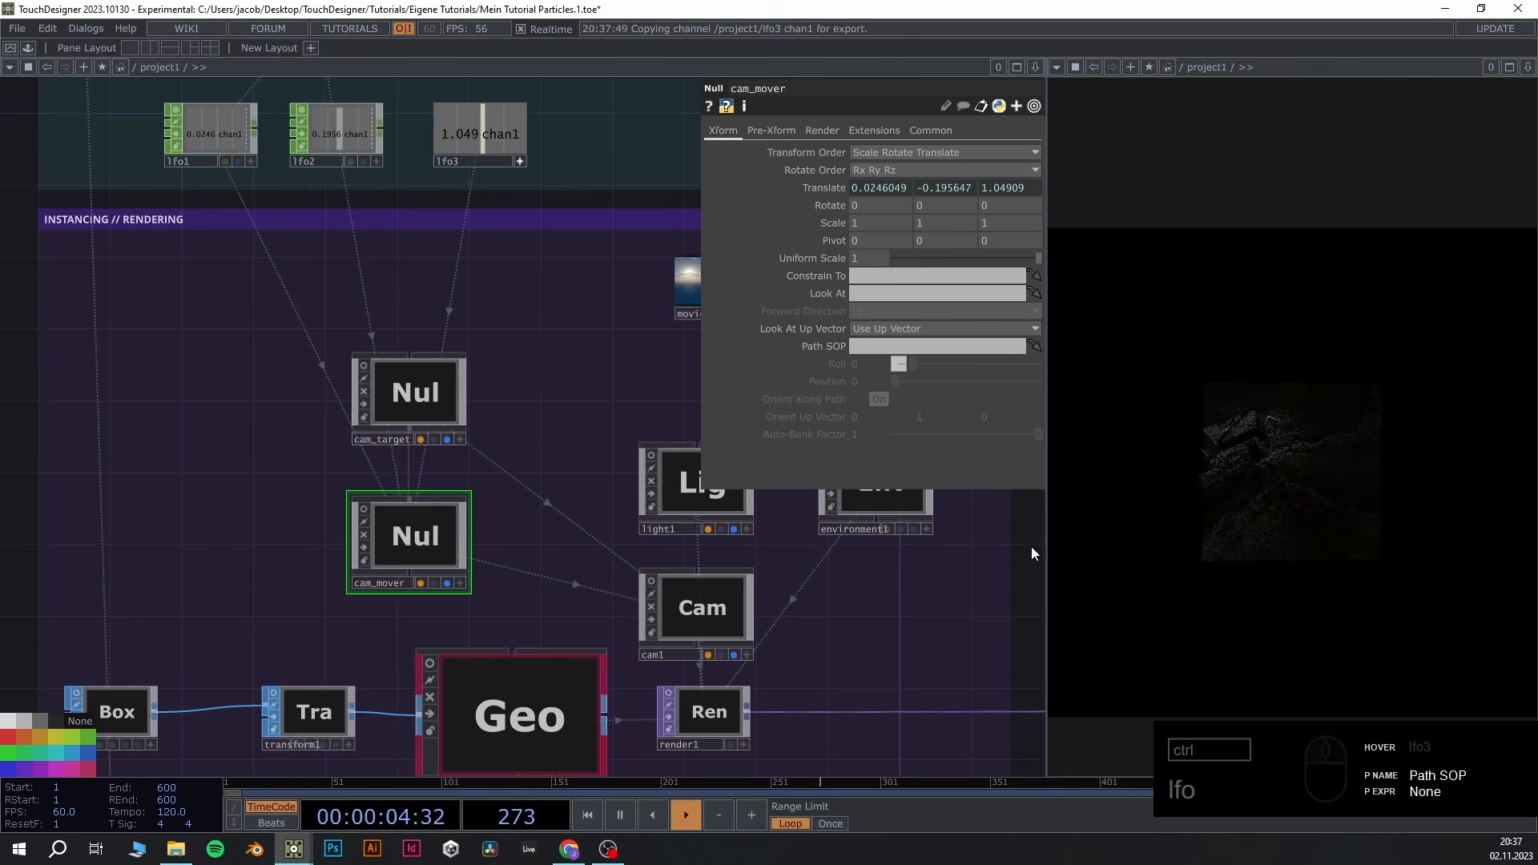
Reset cam1's Translate Z to 0 and raise it to 0.8 to reframe the particles
left_click_drag(1029, 549, 777, 550)
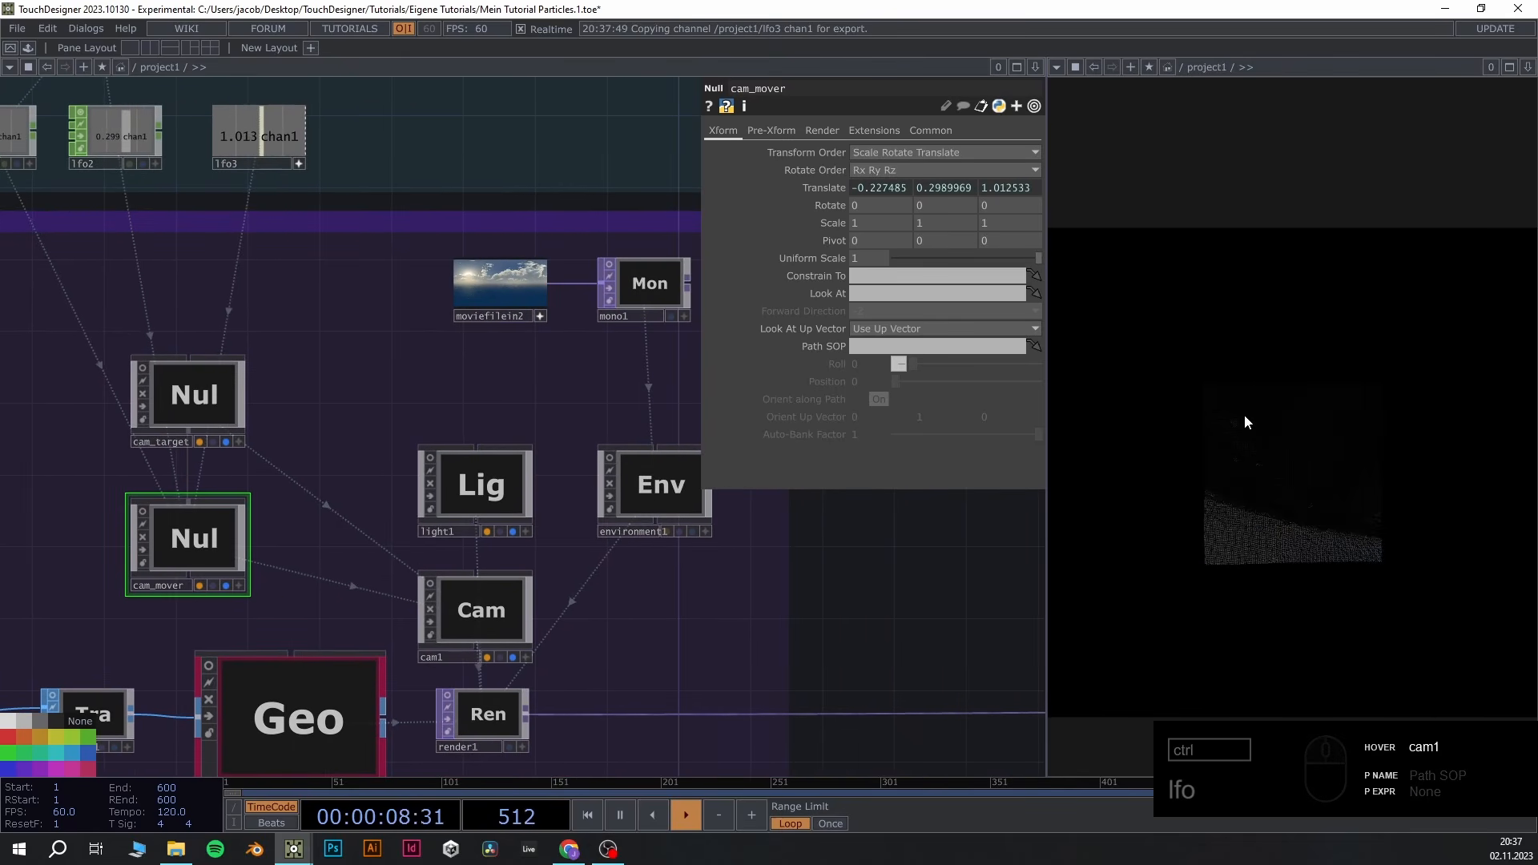
left_click(496, 627)
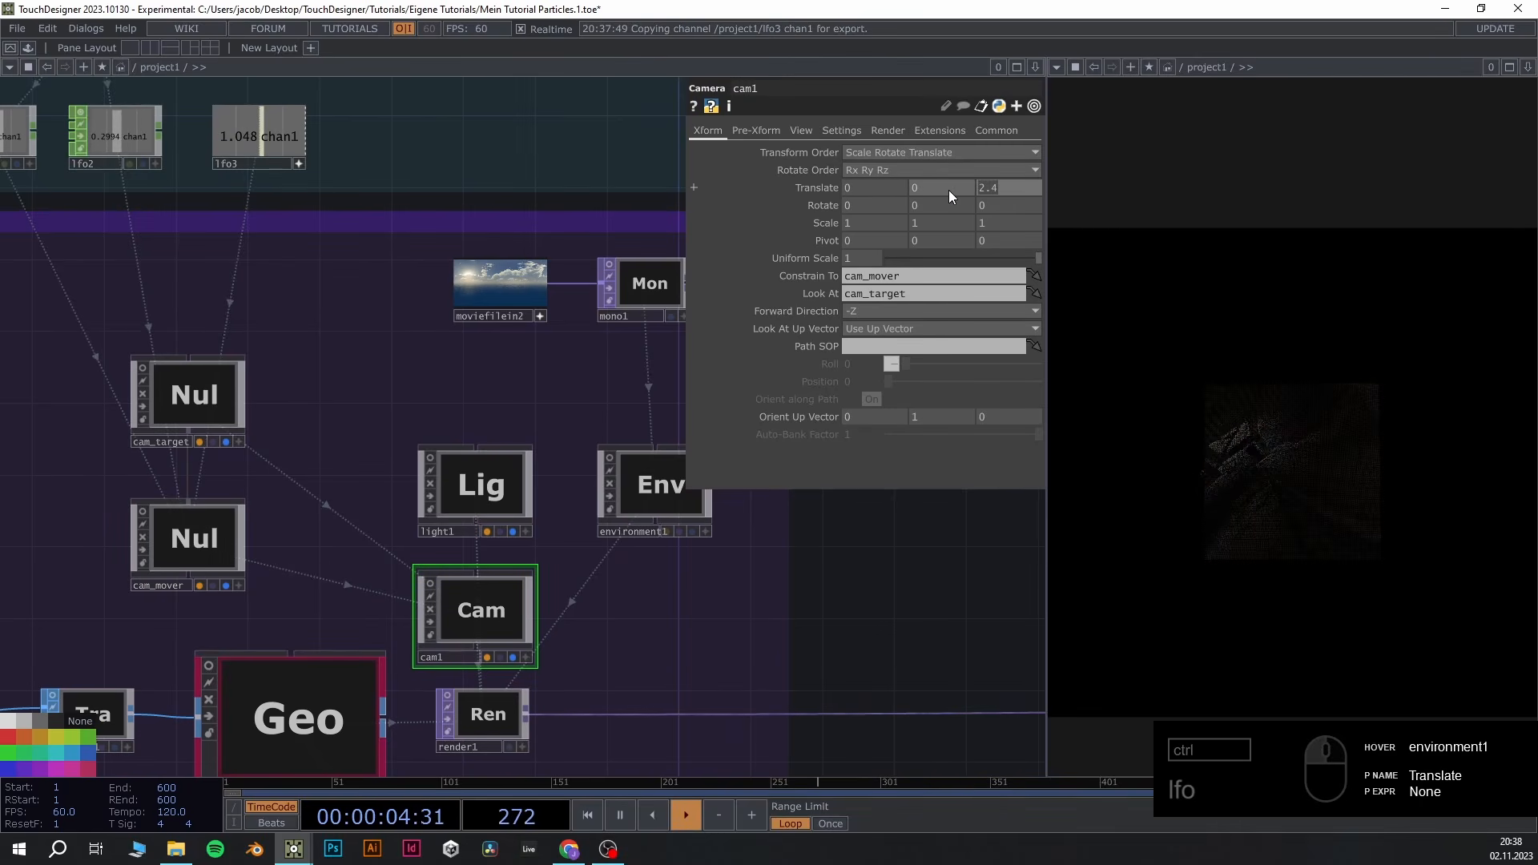
type("0")
key("Return")
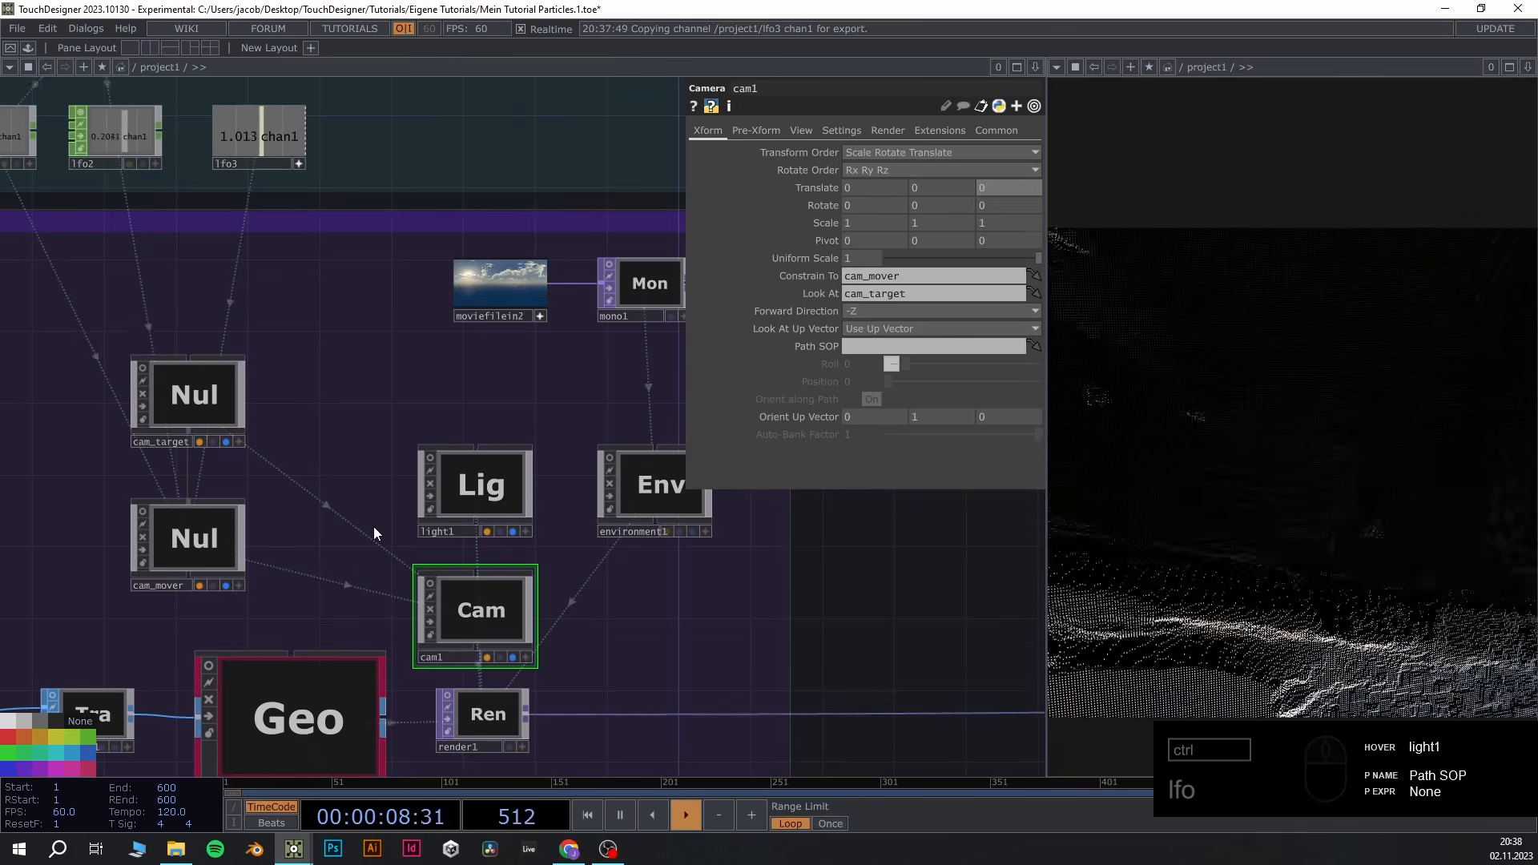
left_click(220, 525)
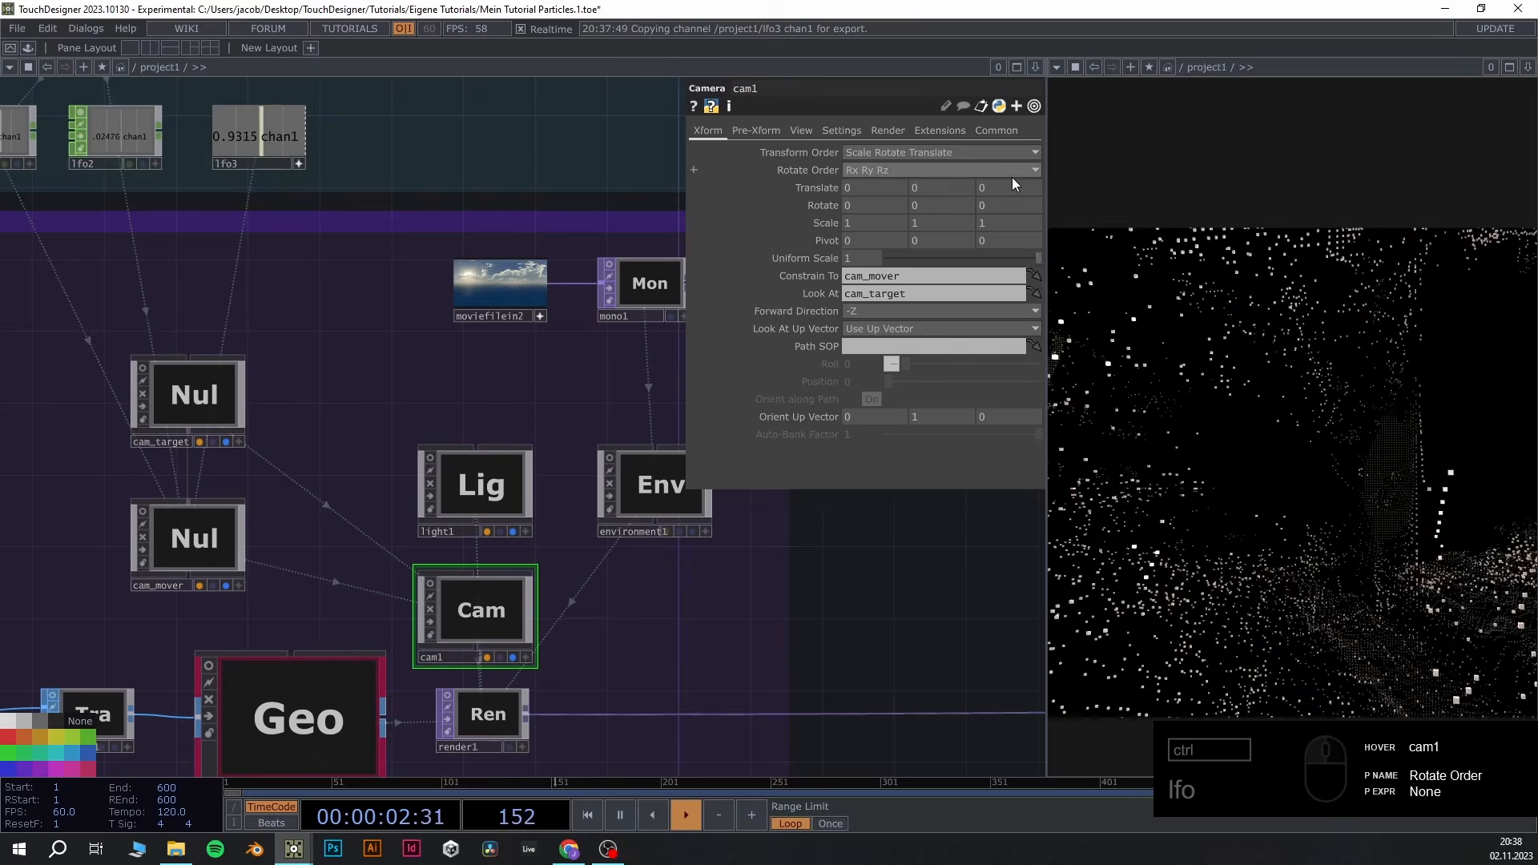
middle_click_drag(996, 191, 1049, 192)
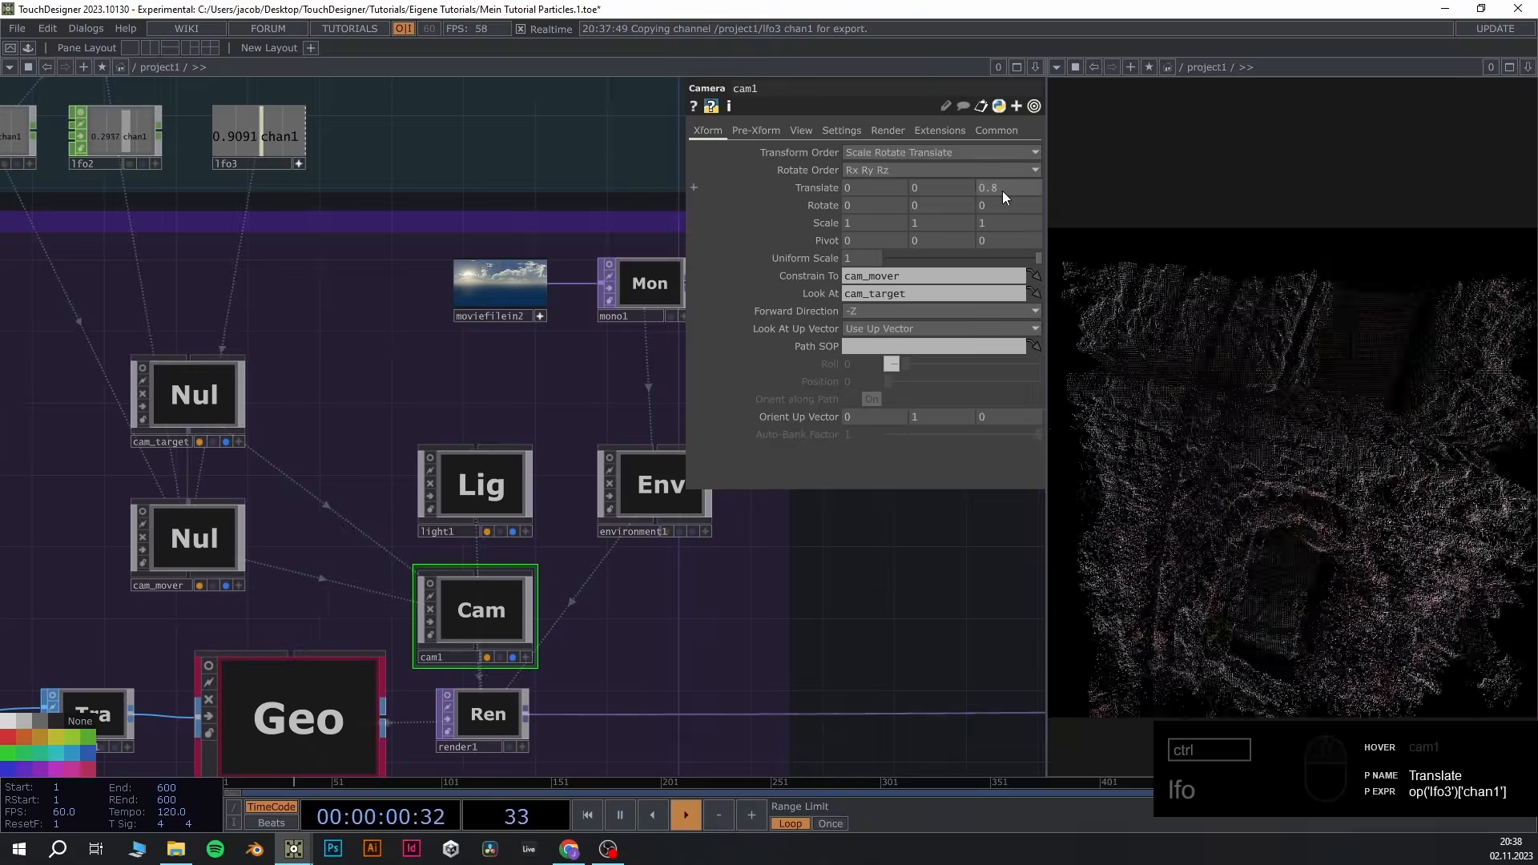
Examine the network from the camera setup across to the POST annotation around rgbkey1 and out1
scroll(846, 556, "down", 2)
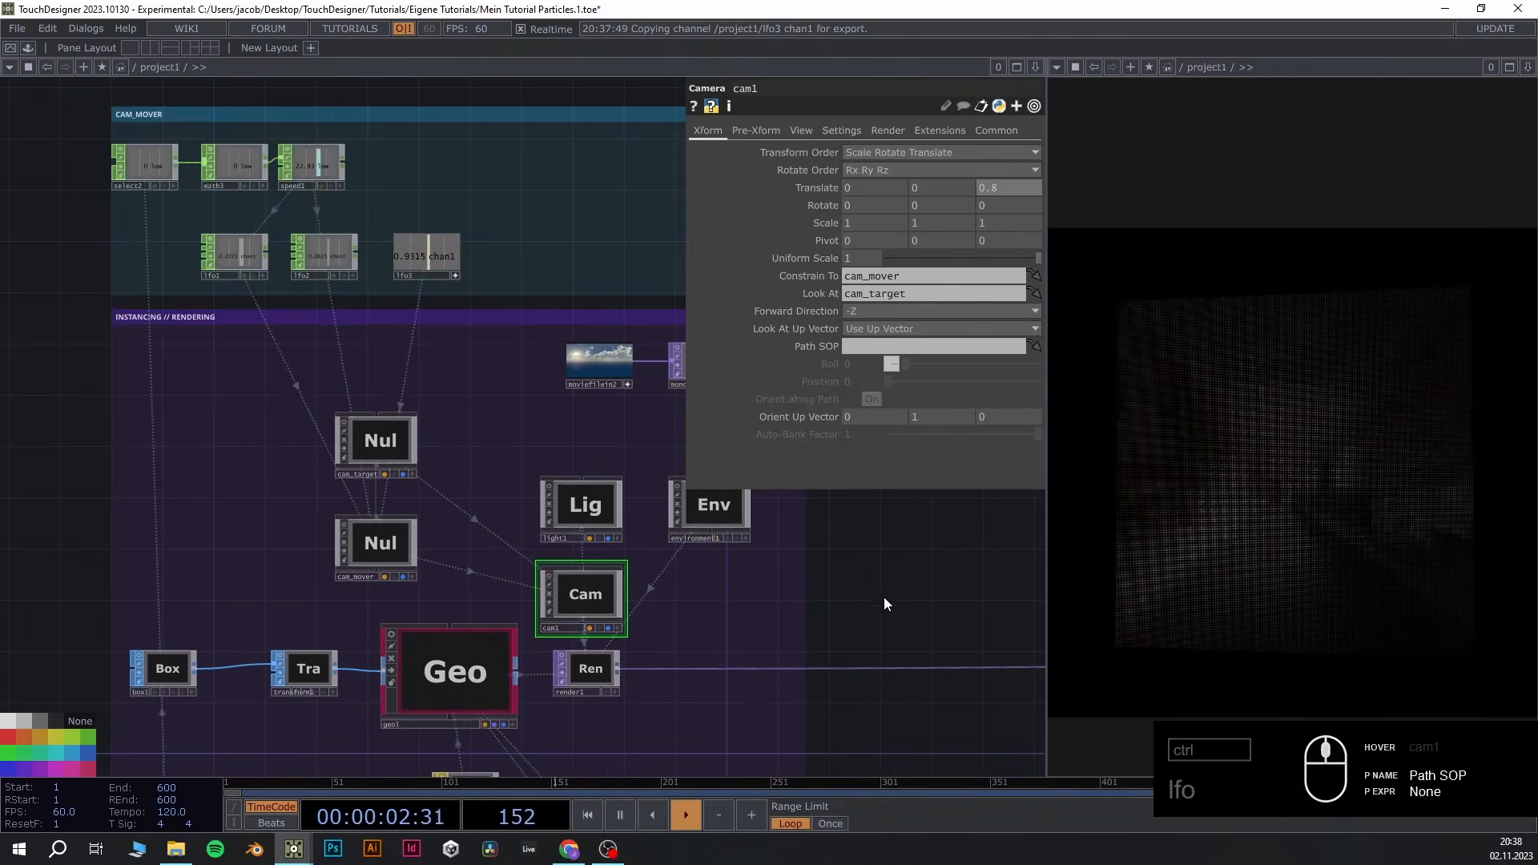
left_click_drag(883, 597, 509, 413)
scroll(510, 413, "down", 2)
left_click_drag(738, 642, 479, 632)
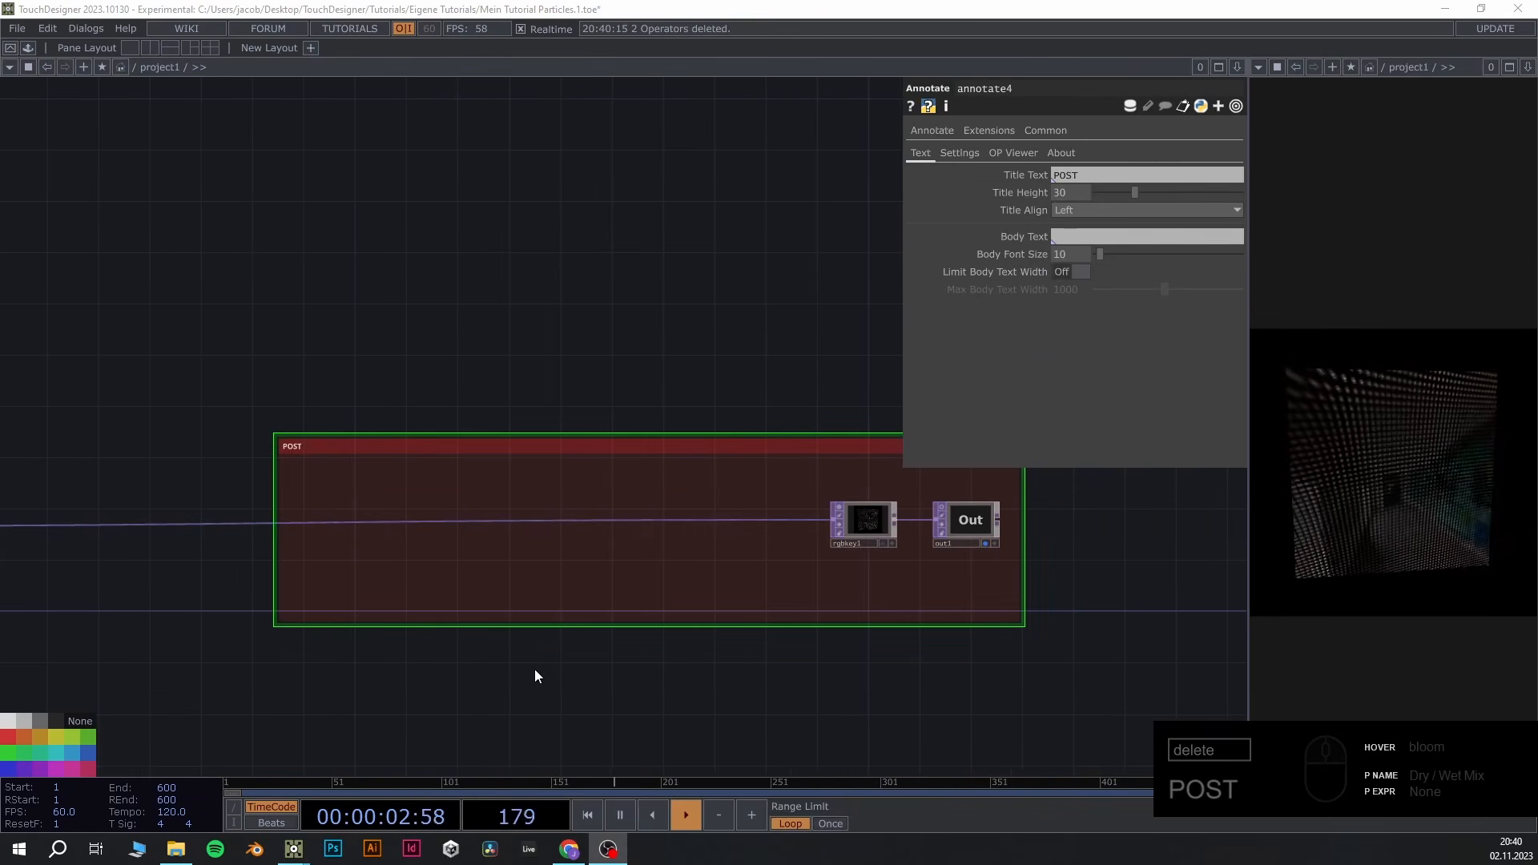
scroll(535, 670, "down", 3)
left_click_drag(497, 670, 612, 619)
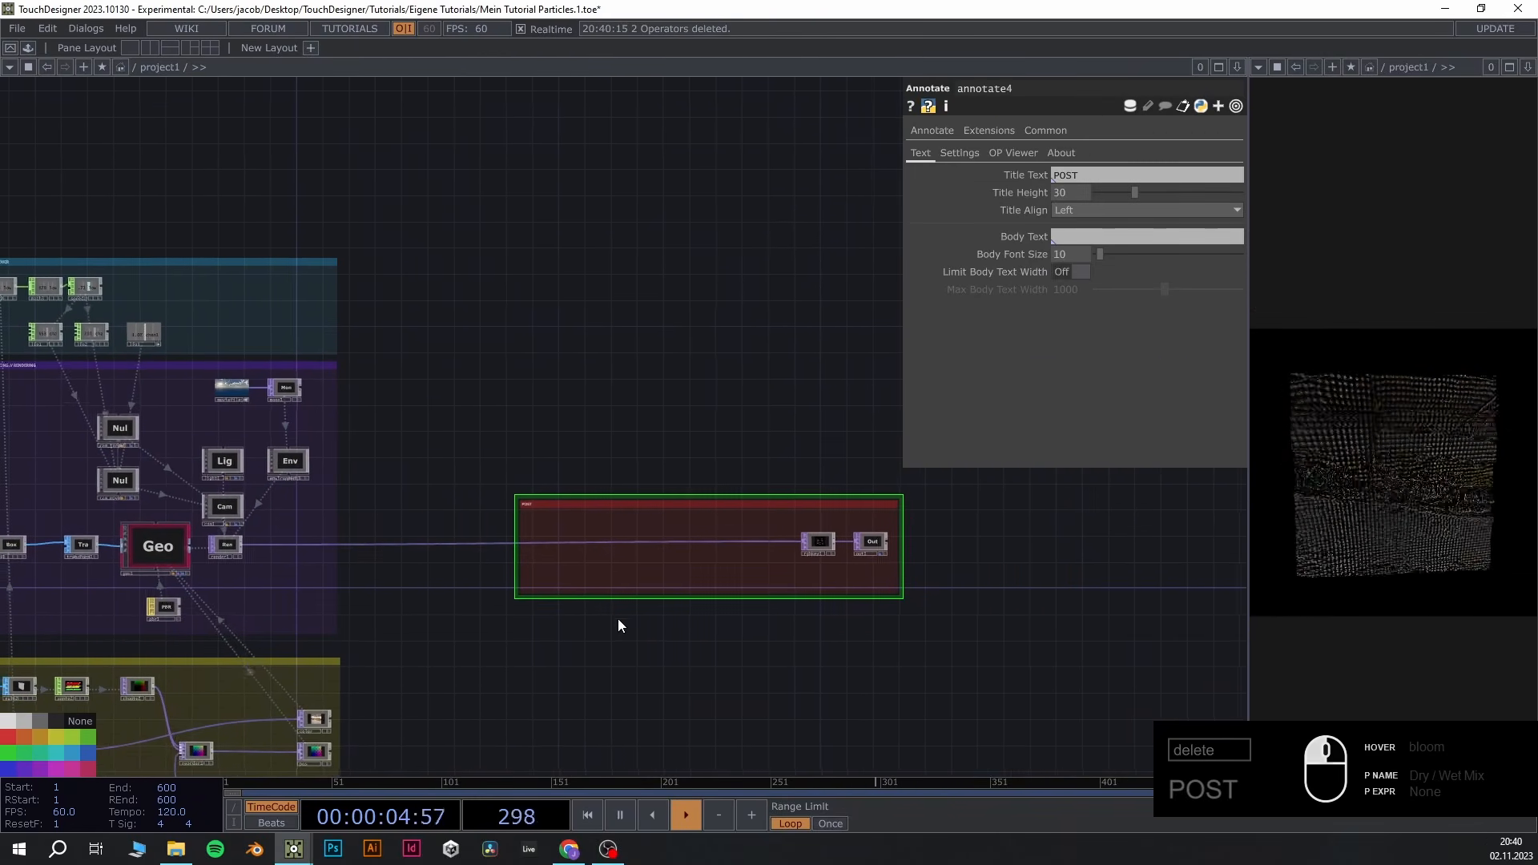
scroll(665, 535, "up", 3)
scroll(665, 535, "up", 1)
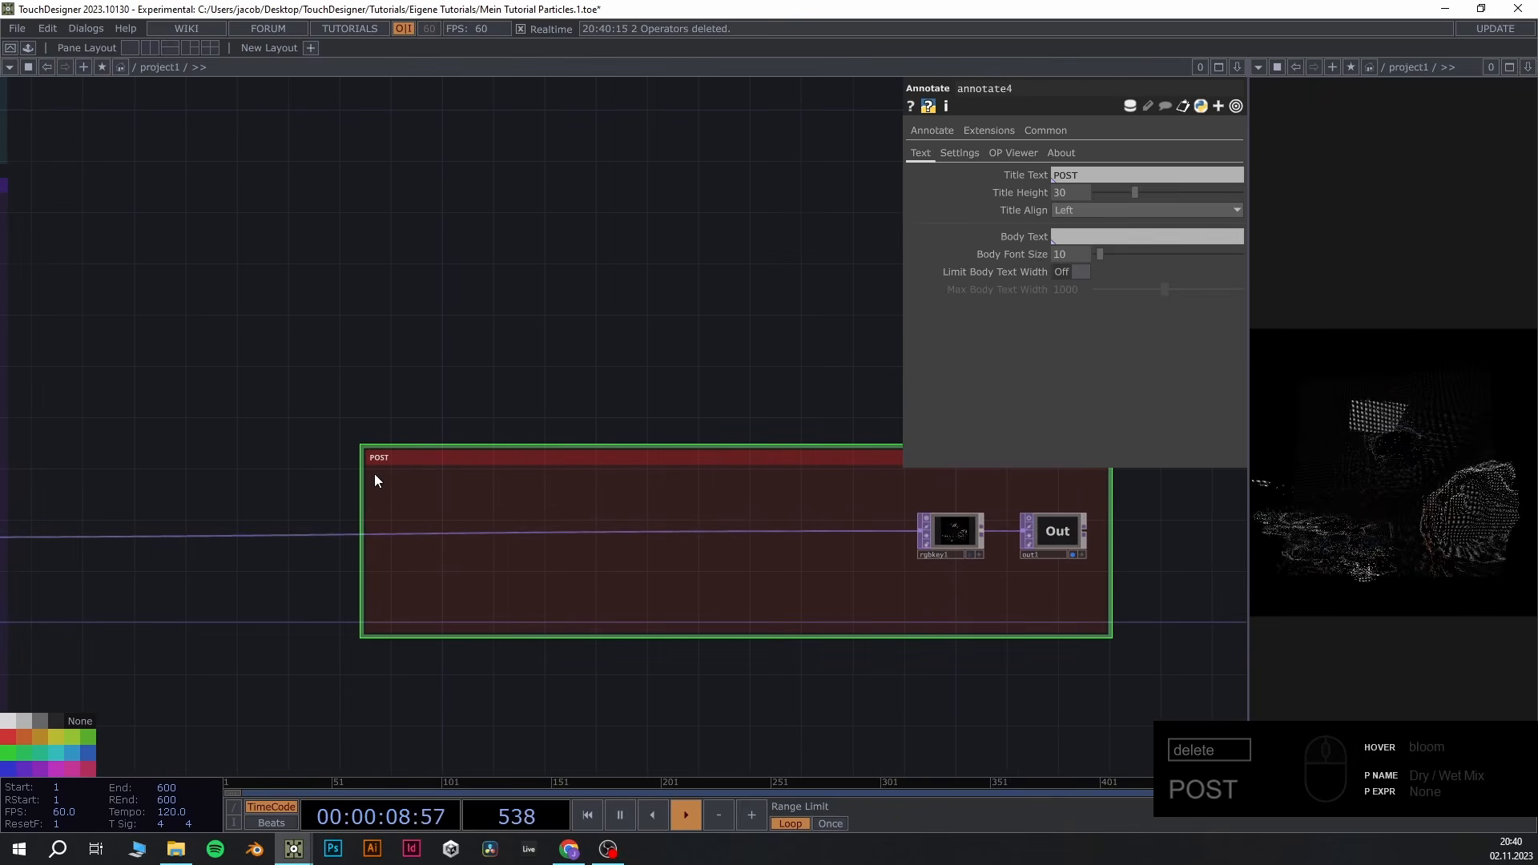
scroll(332, 570, "up", 2)
key("c")
scroll(532, 560, "down", 2)
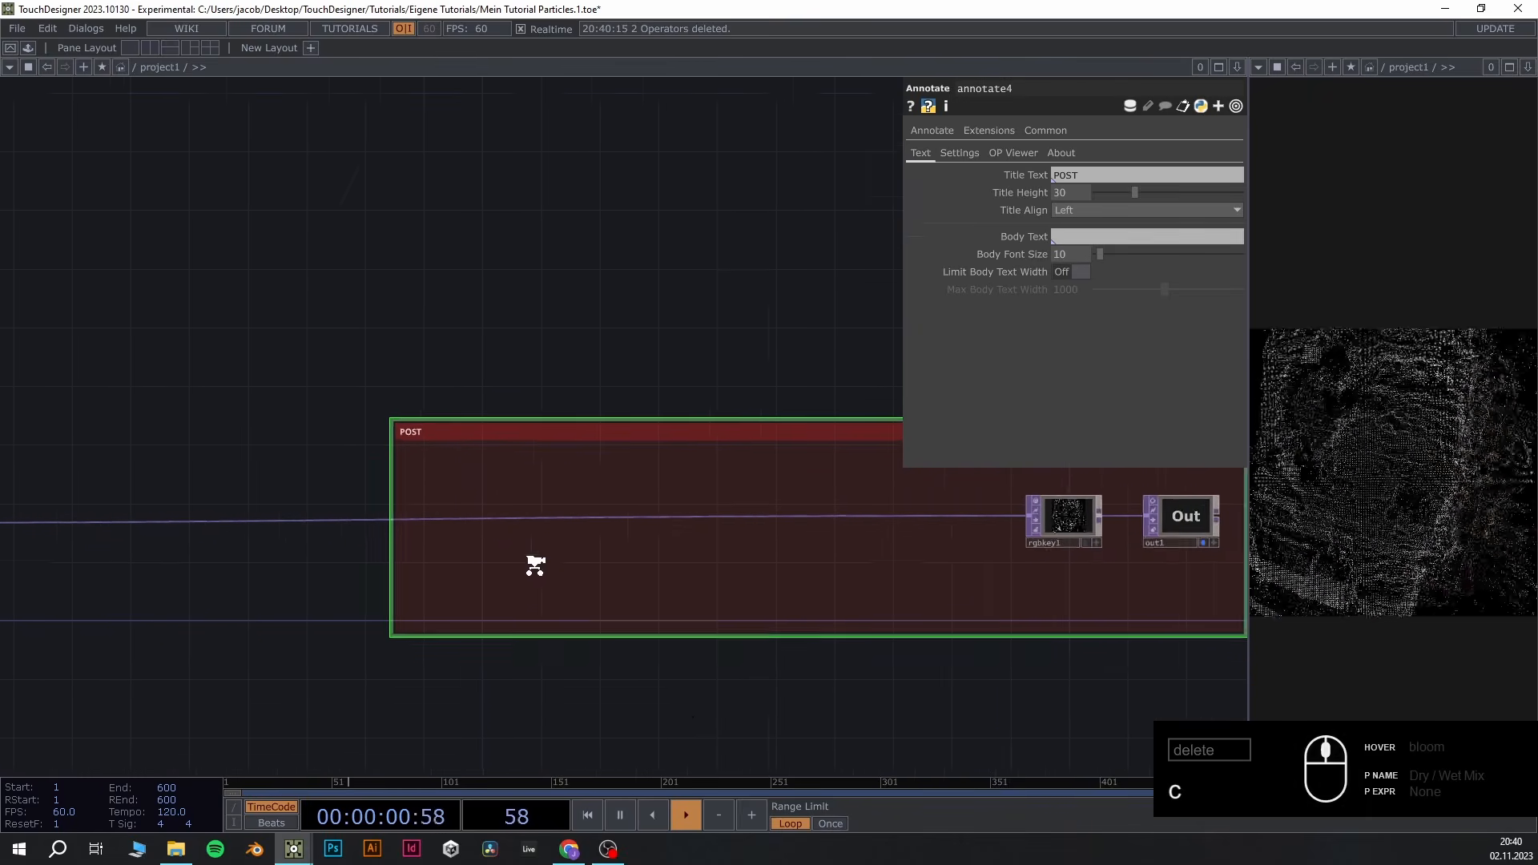
scroll(618, 652, "down", 1)
scroll(452, 483, "down", 2)
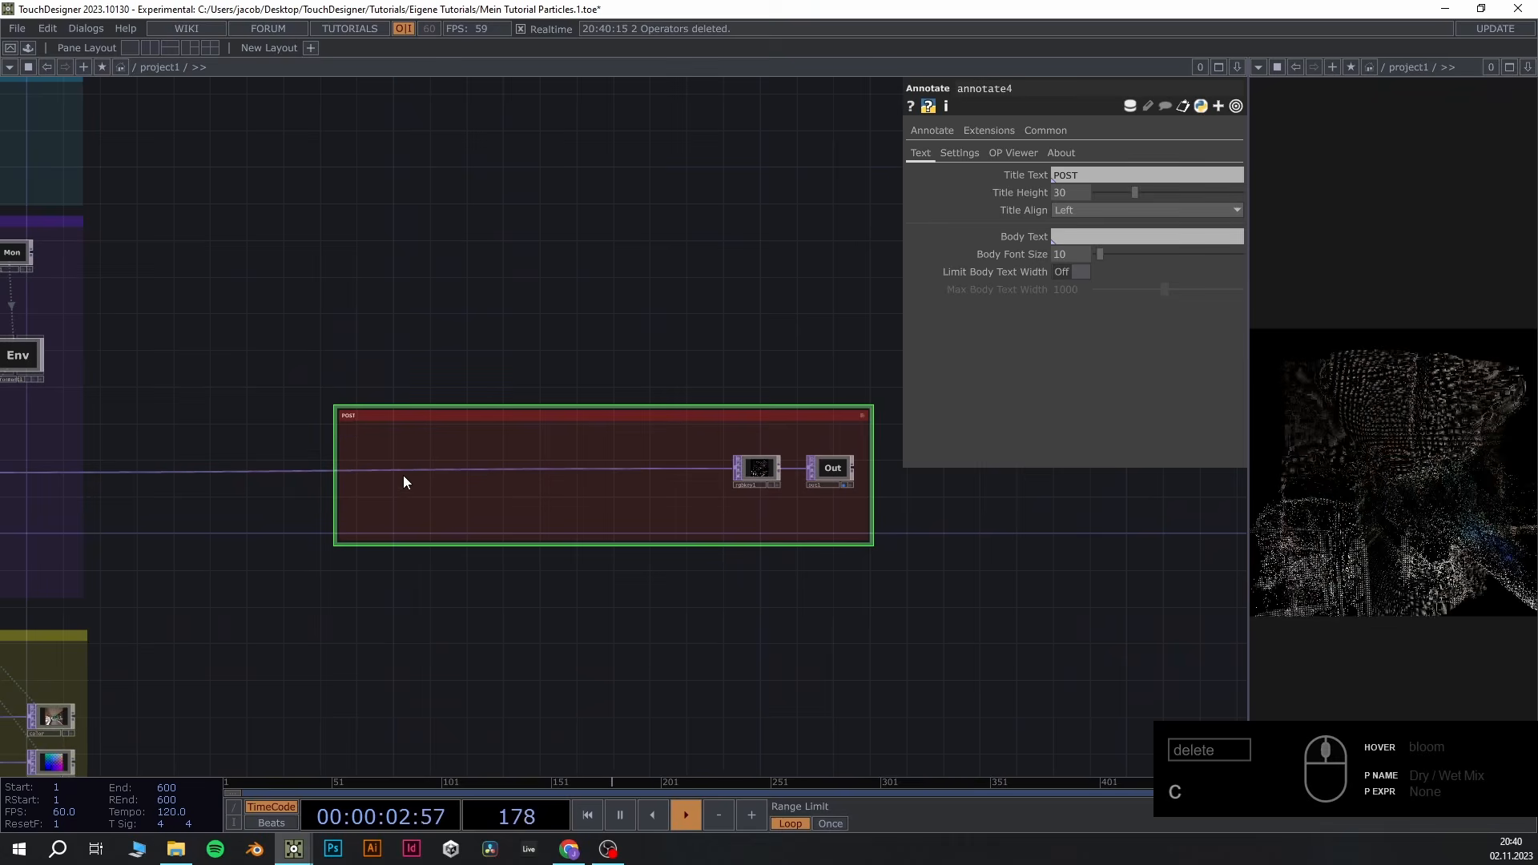
left_click_drag(406, 602, 580, 631)
scroll(786, 481, "up", 2)
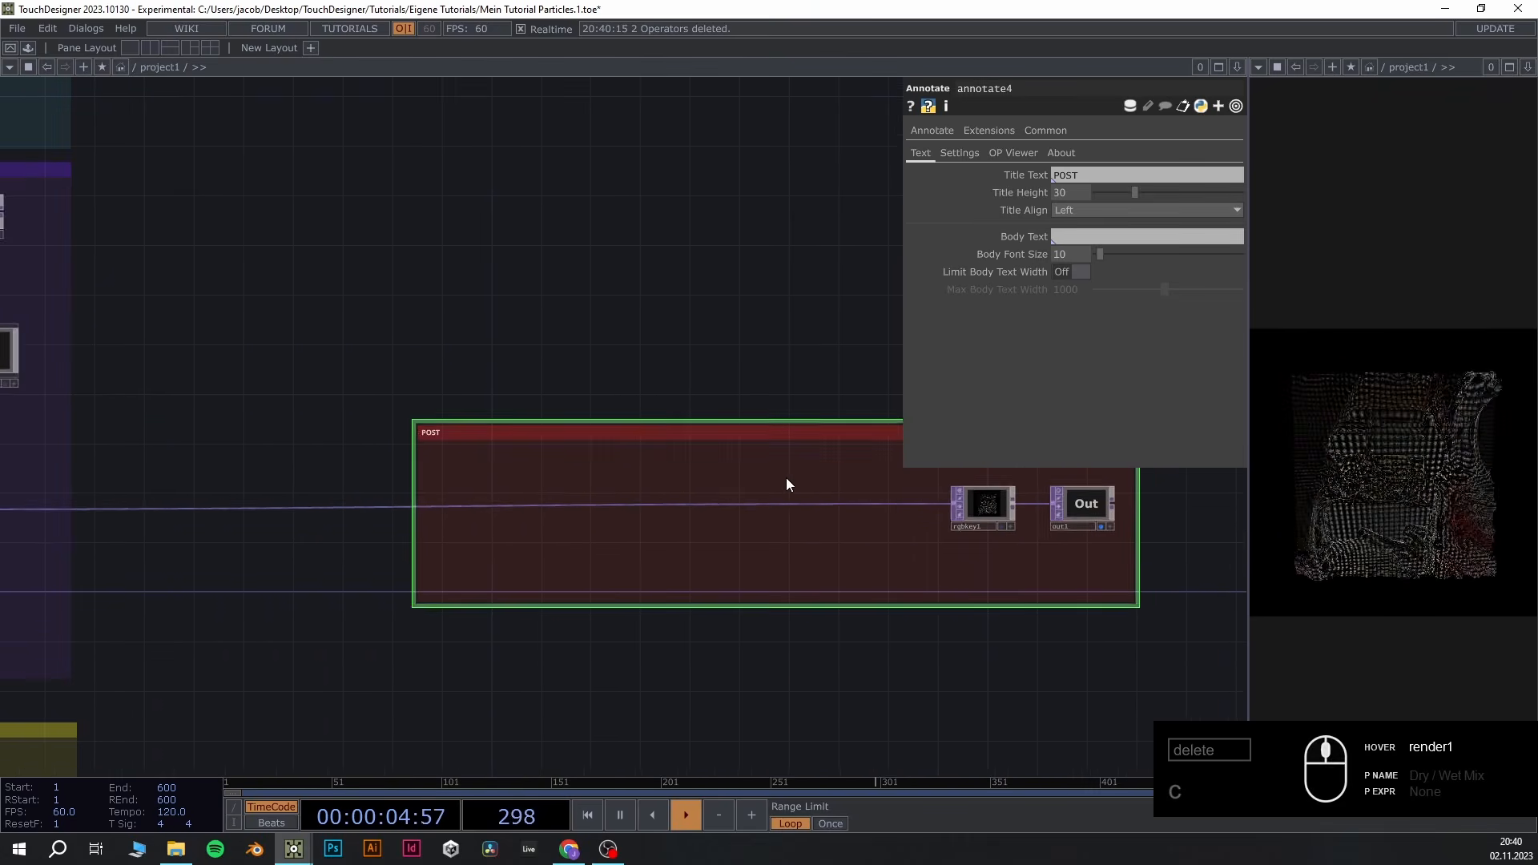
Add the rgbaDelay and bloom components from the Derivative ImageFilters palette above the POST annotation
left_click(28, 48)
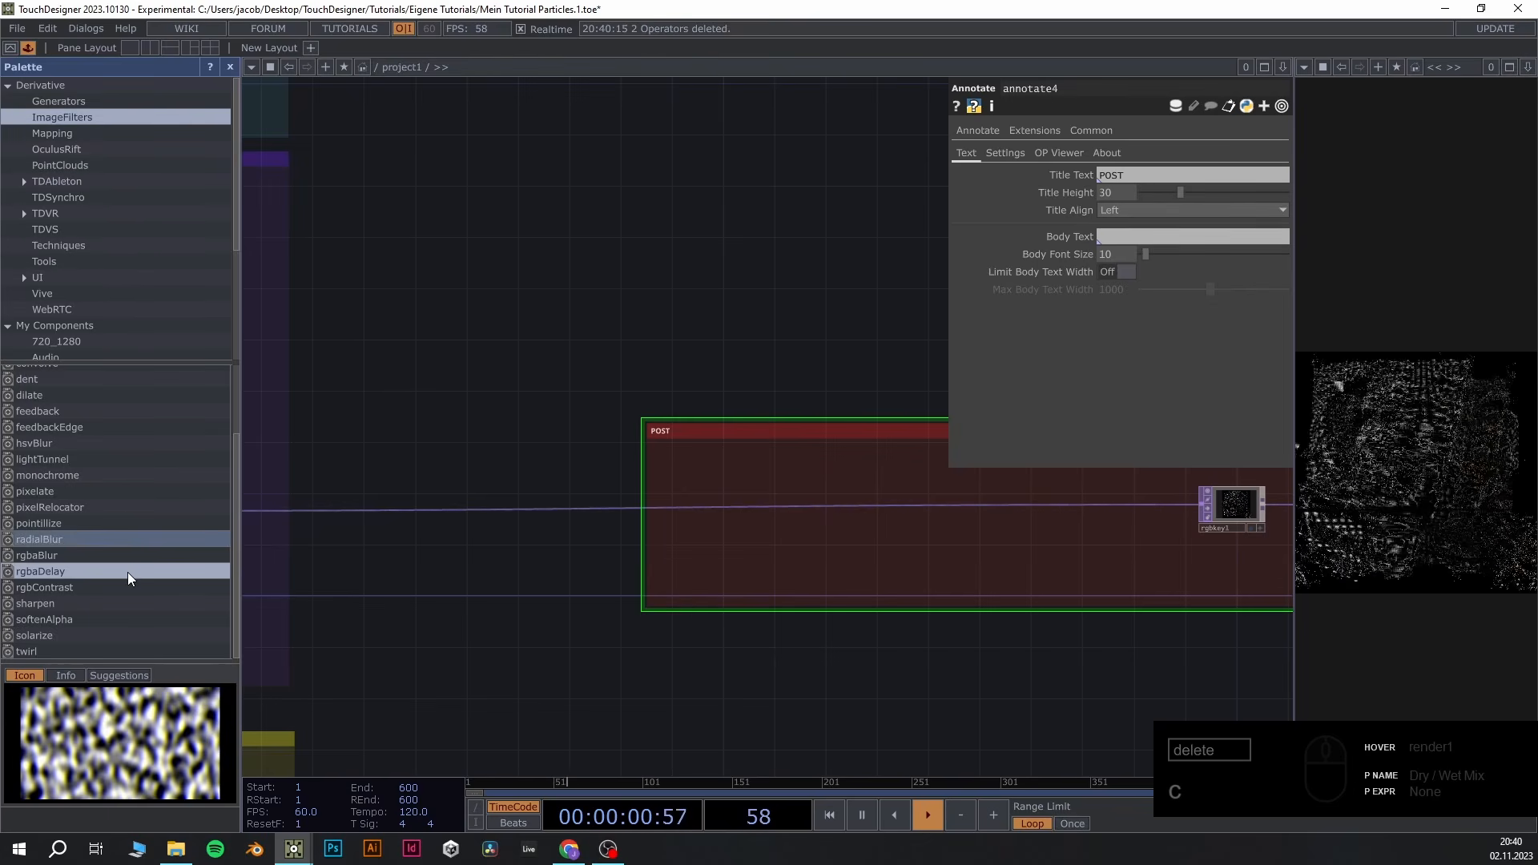
left_click_drag(56, 571, 833, 353)
scroll(113, 477, "up", 3)
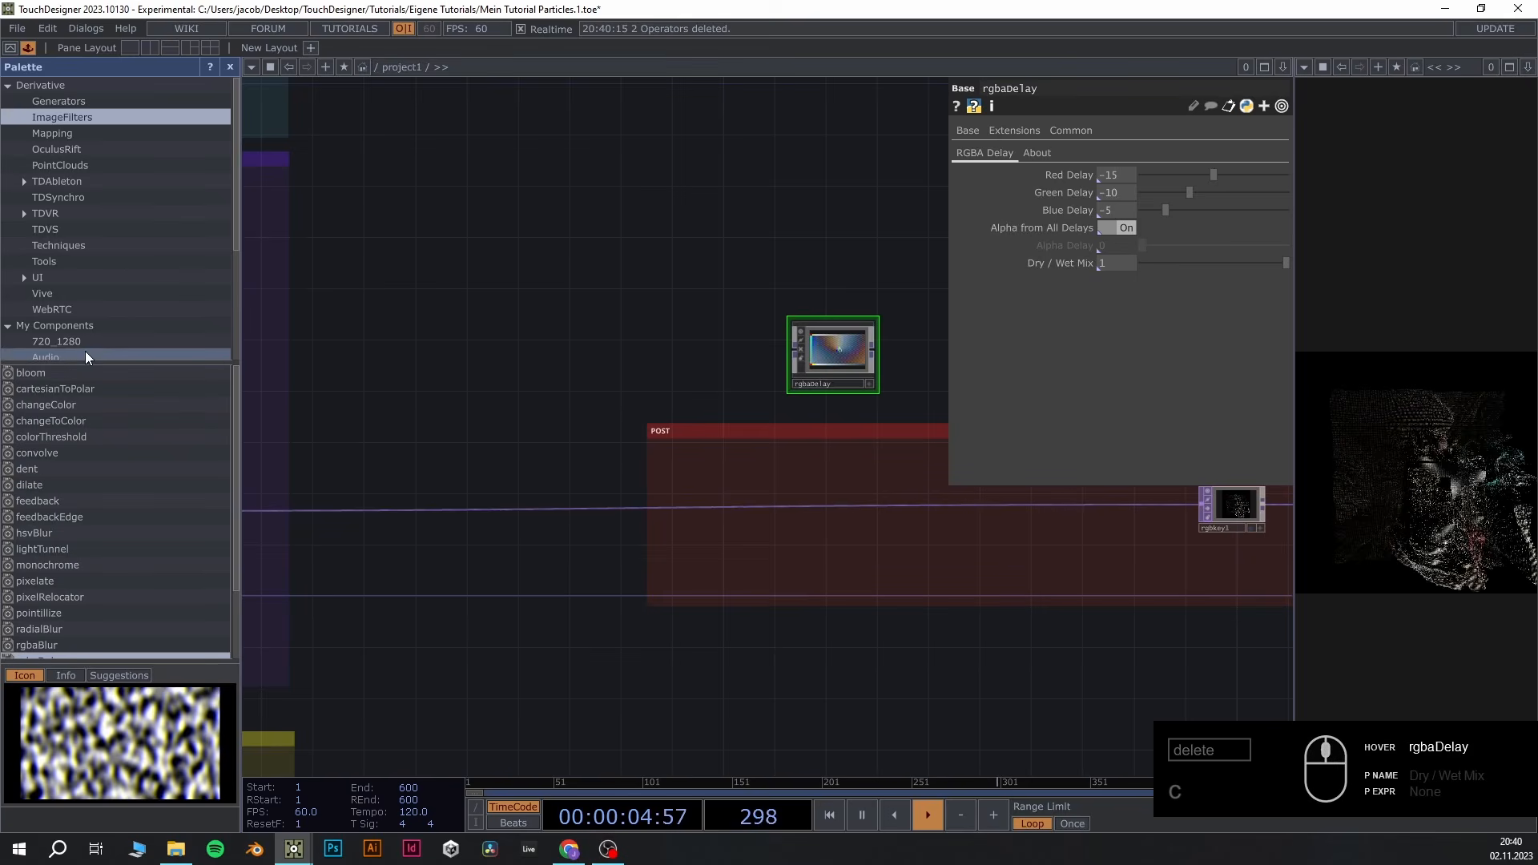
left_click_drag(50, 374, 675, 332)
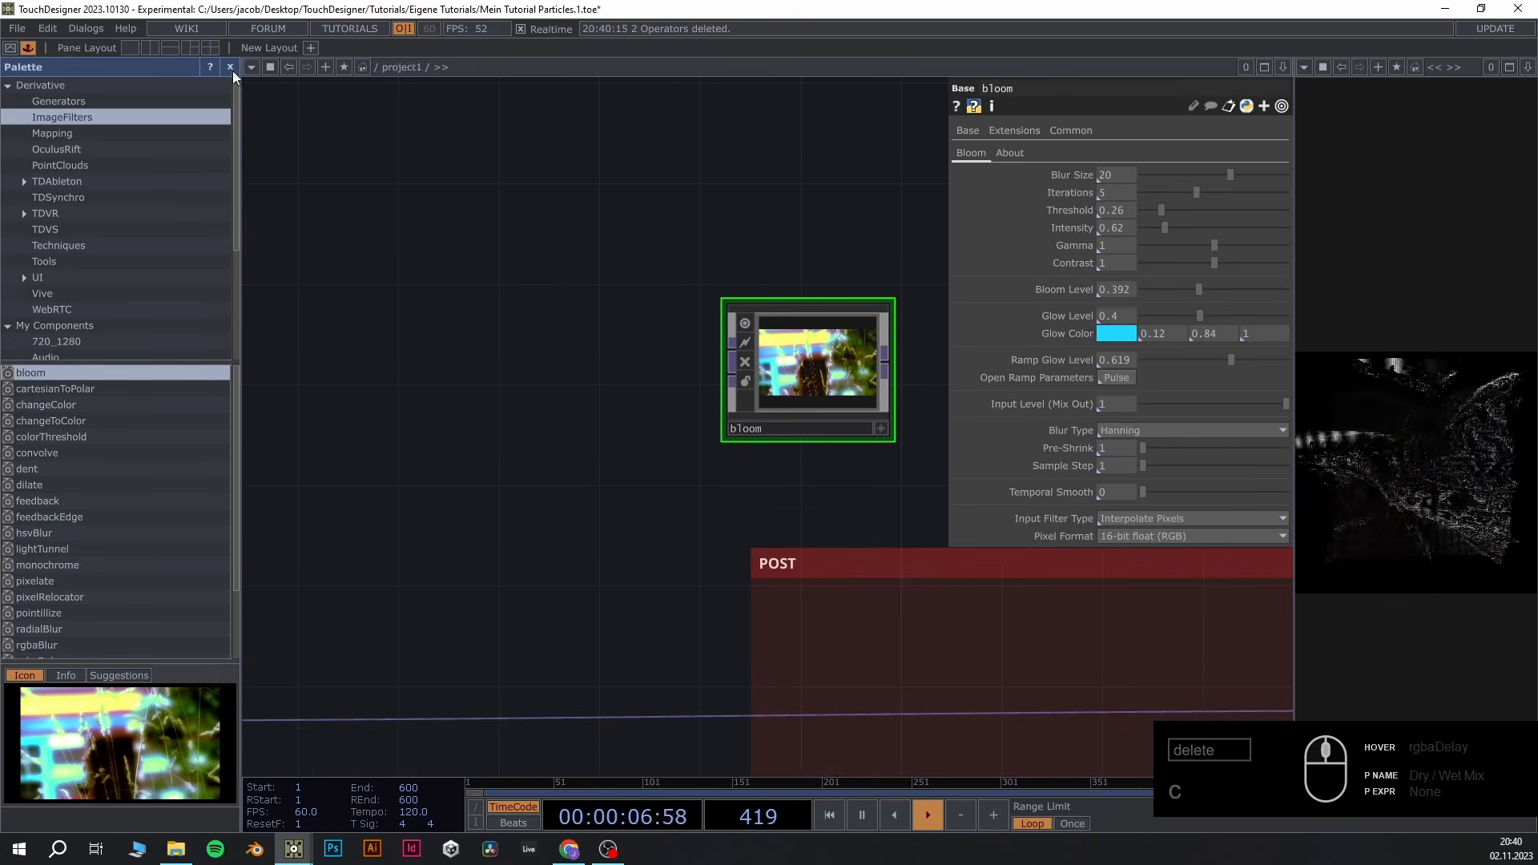
left_click(230, 67)
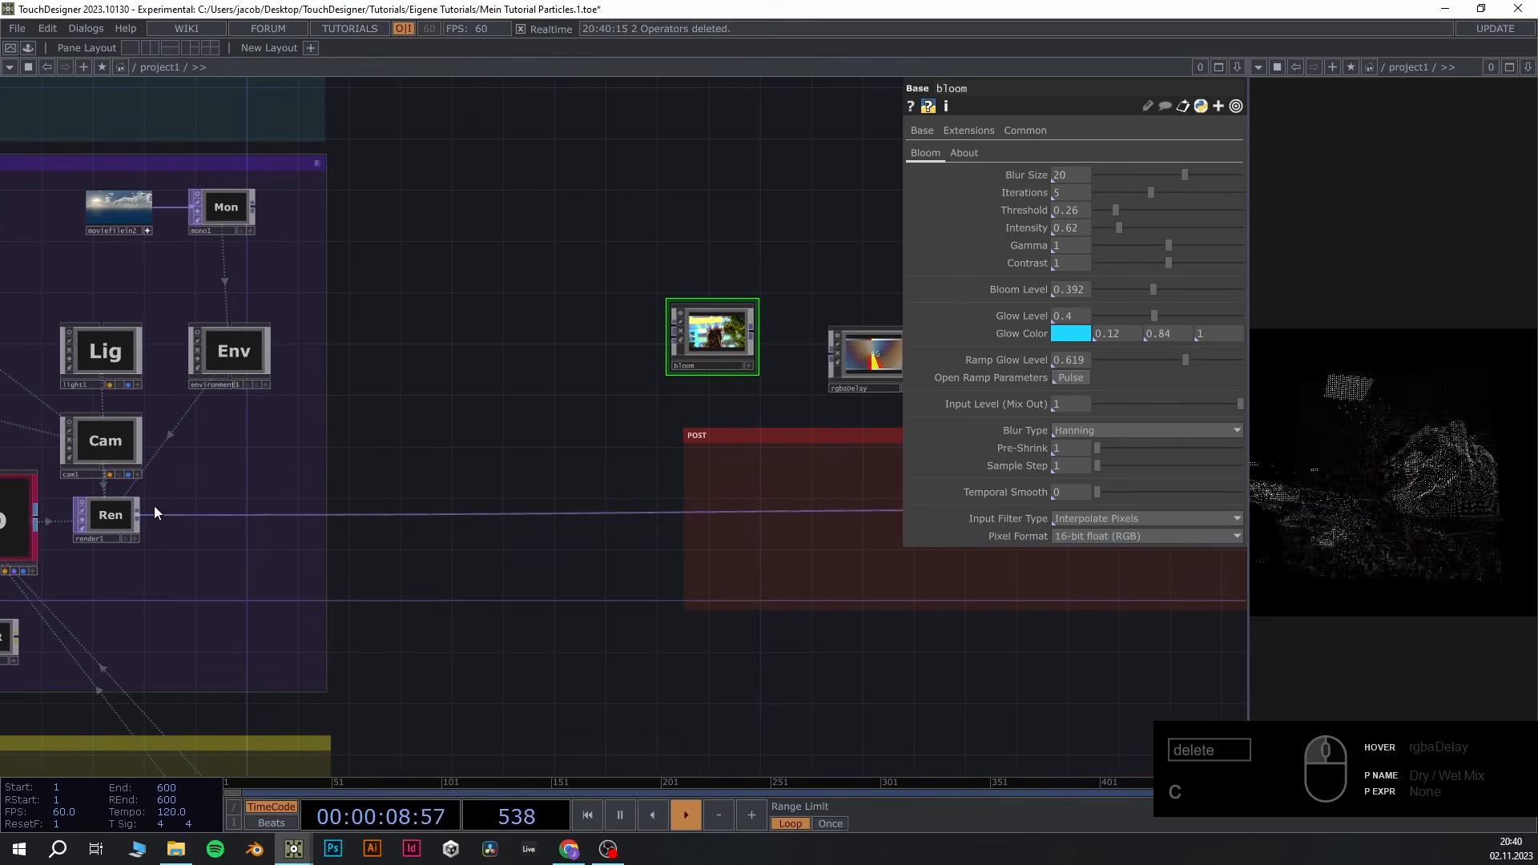
Wire render1's output into the inputs of both bloom and rgbaDelay
left_click_drag(137, 514, 663, 320)
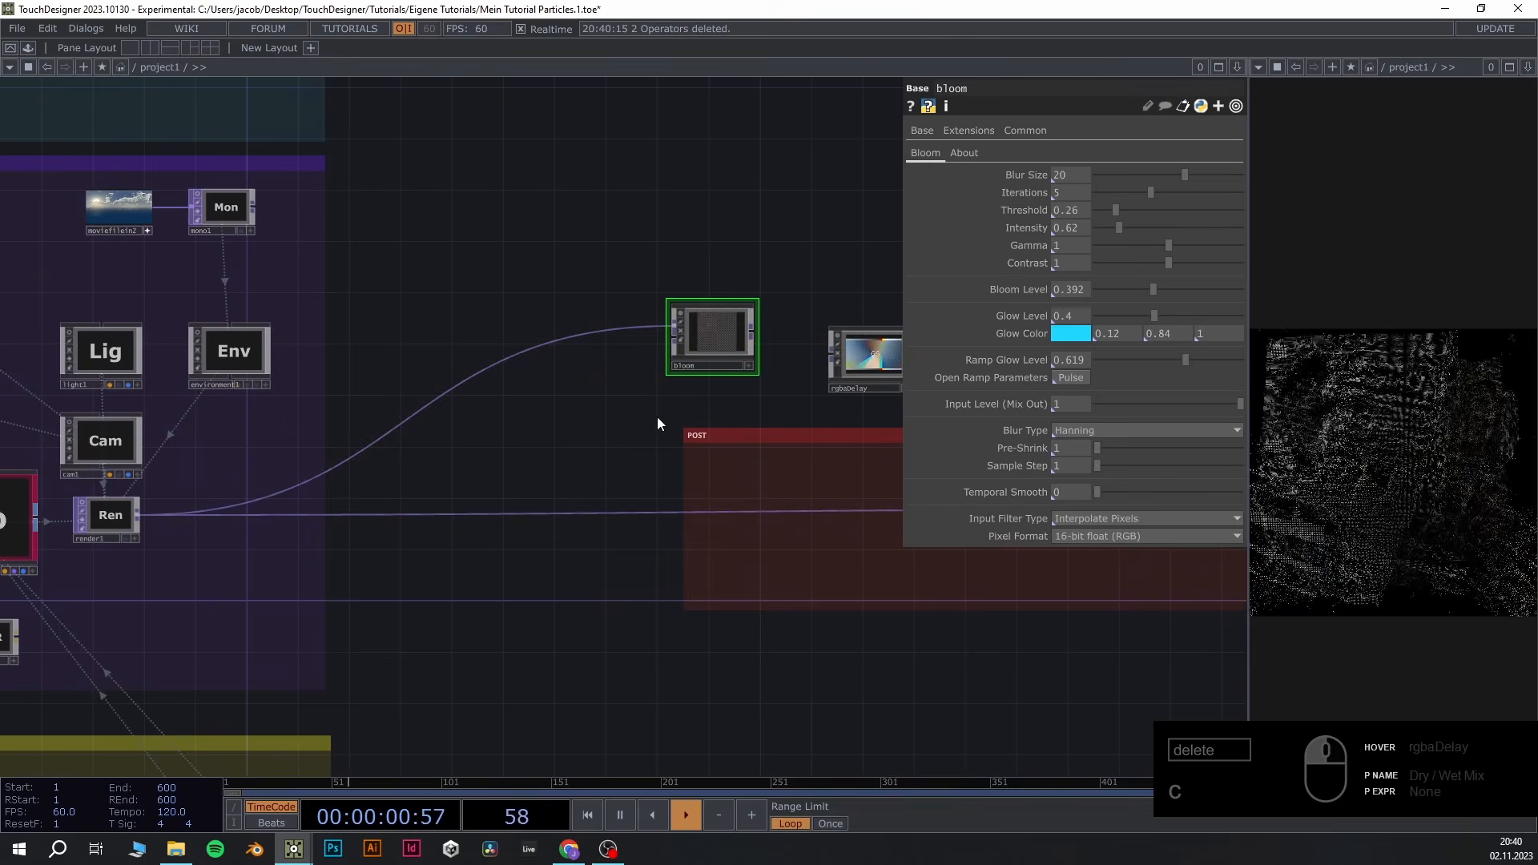
left_click_drag(657, 417, 516, 447)
left_click_drag(259, 520, 406, 491)
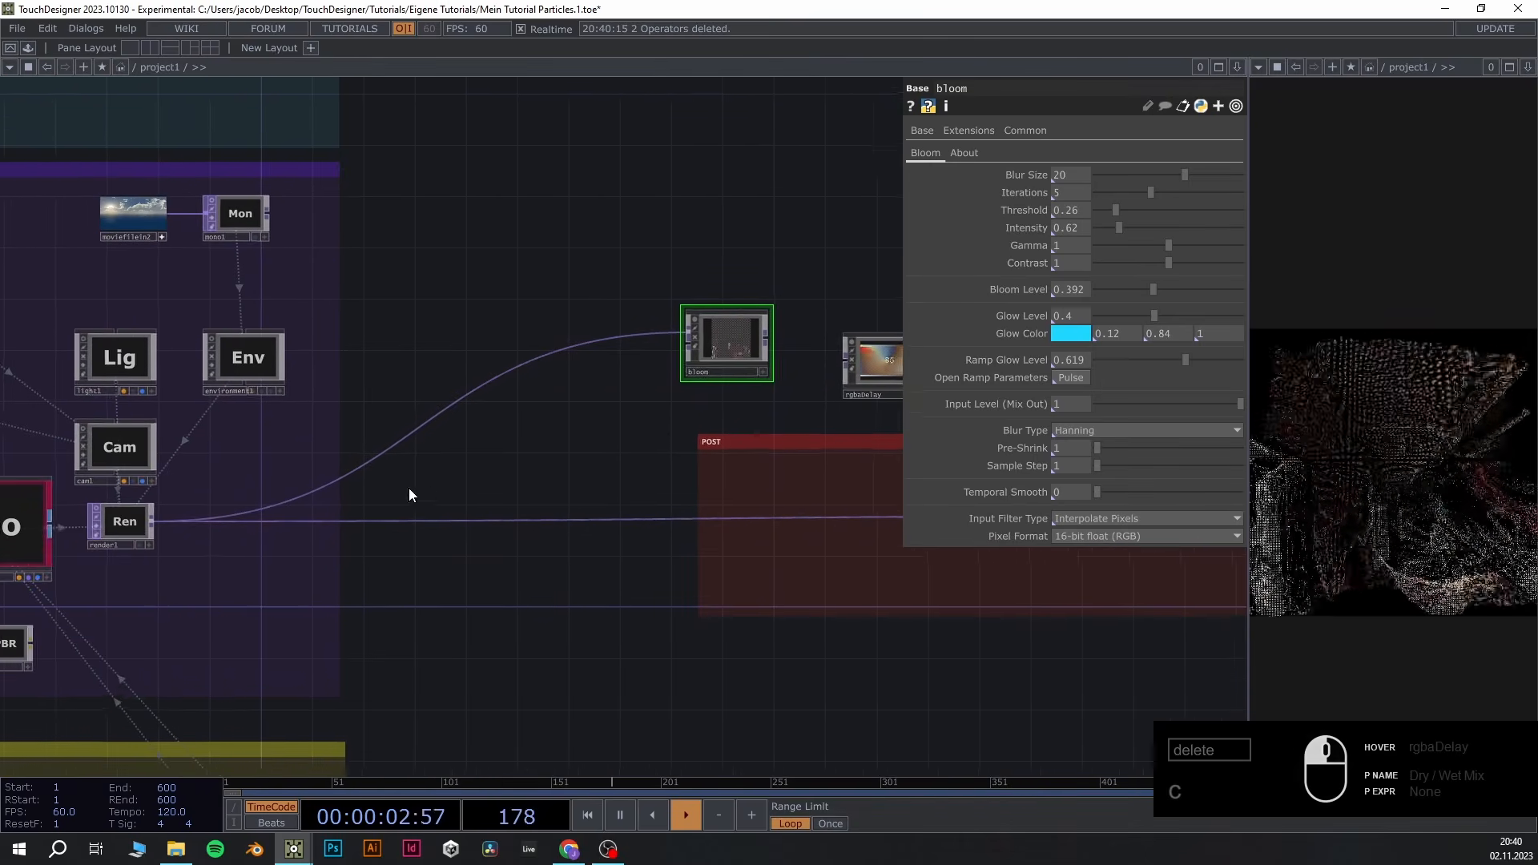
left_click_drag(172, 519, 854, 360)
left_click_drag(160, 521, 854, 359)
left_click_drag(779, 437, 590, 500)
Set rgbaDelay's Blue Delay to -3, Green Delay to -2 and Red Delay to -1
scroll(713, 460, "up", 10)
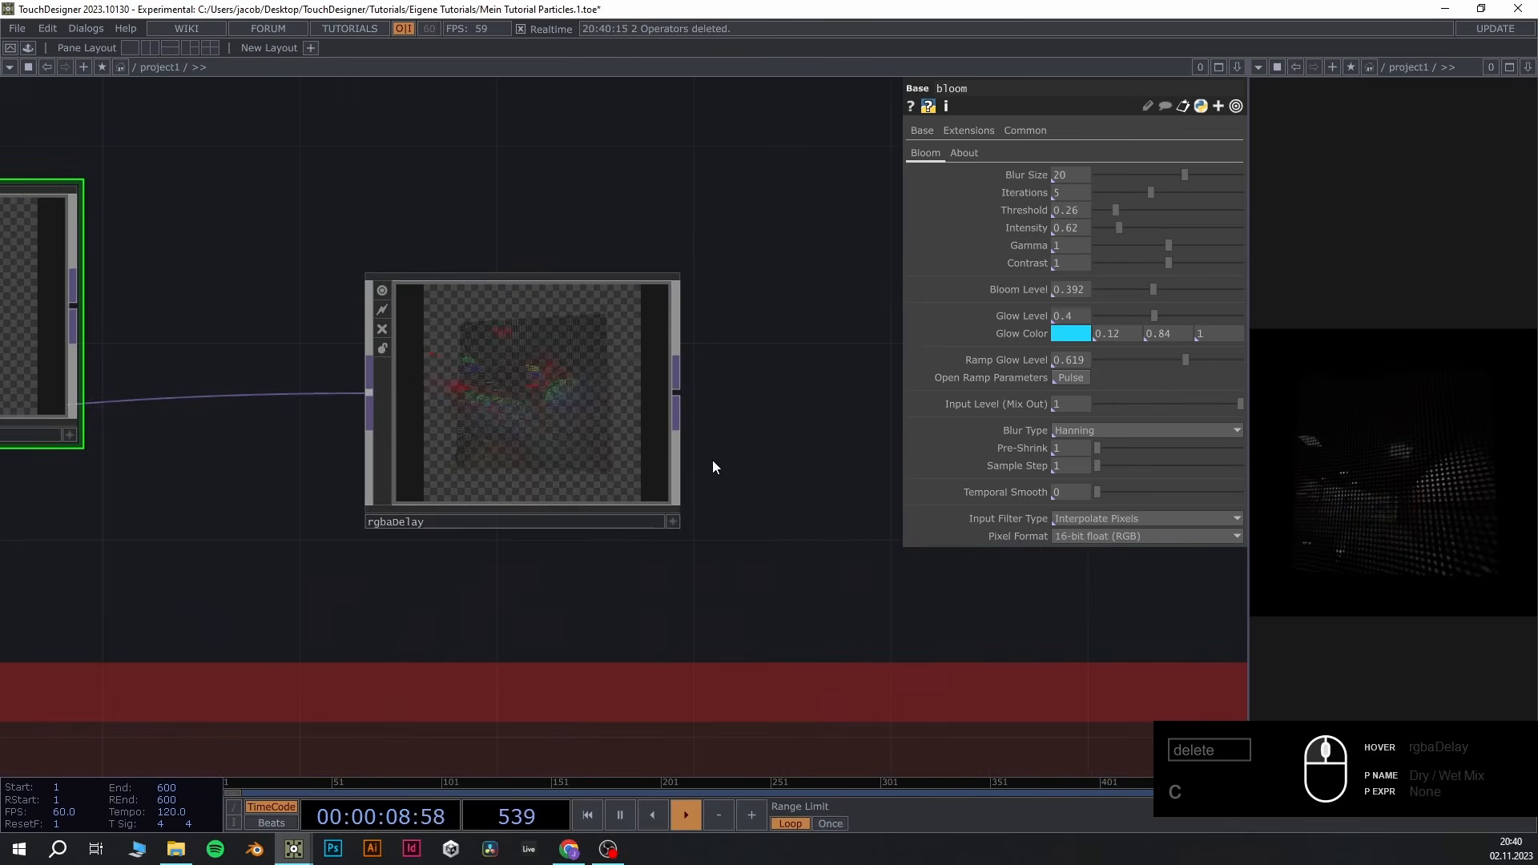
left_click_drag(786, 520, 828, 532)
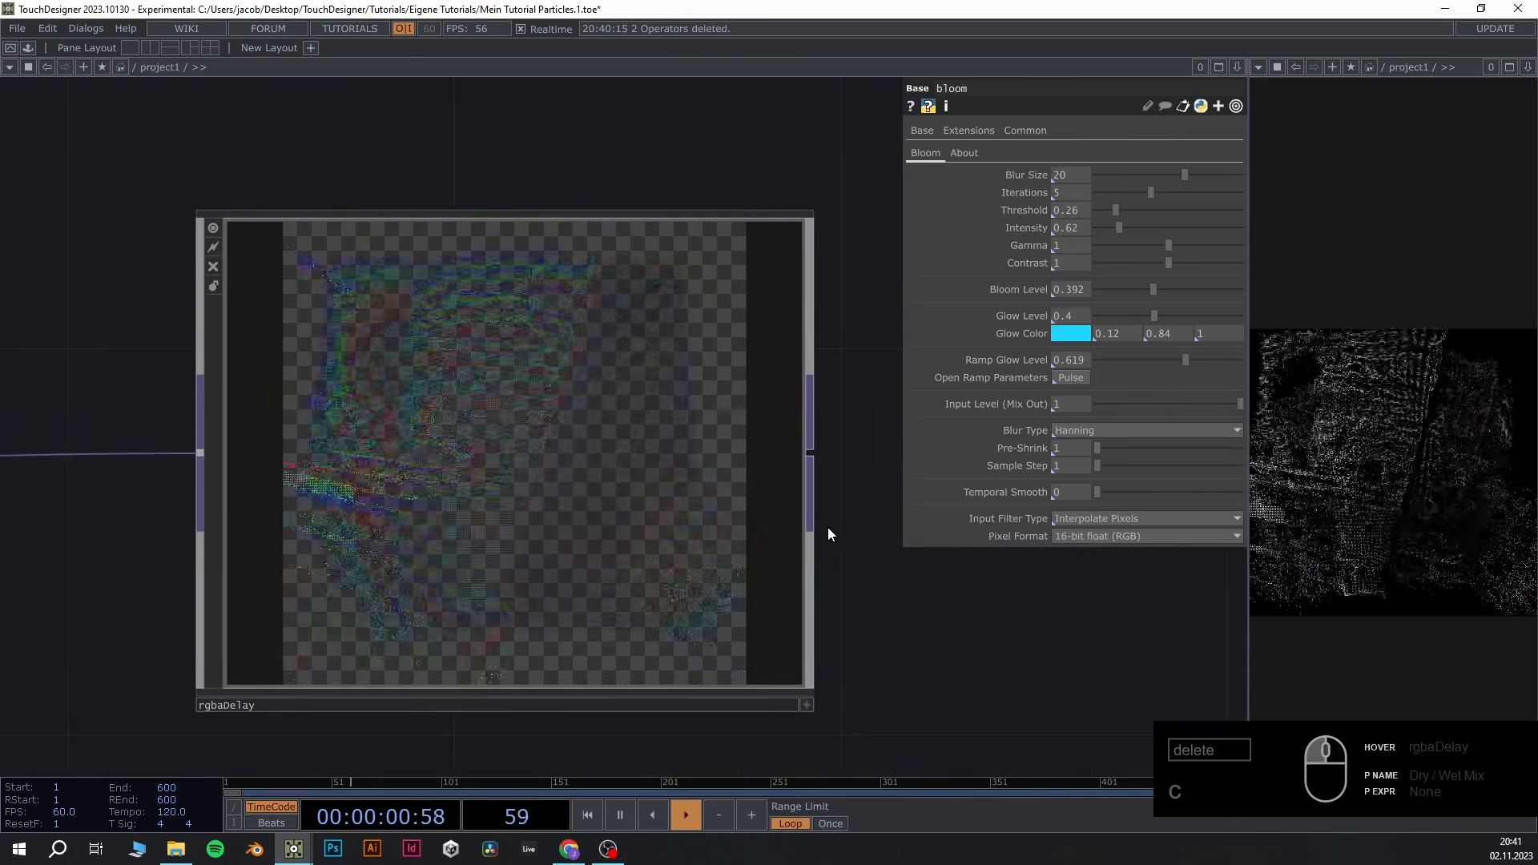
scroll(722, 464, "up", 3)
scroll(677, 417, "down", 3)
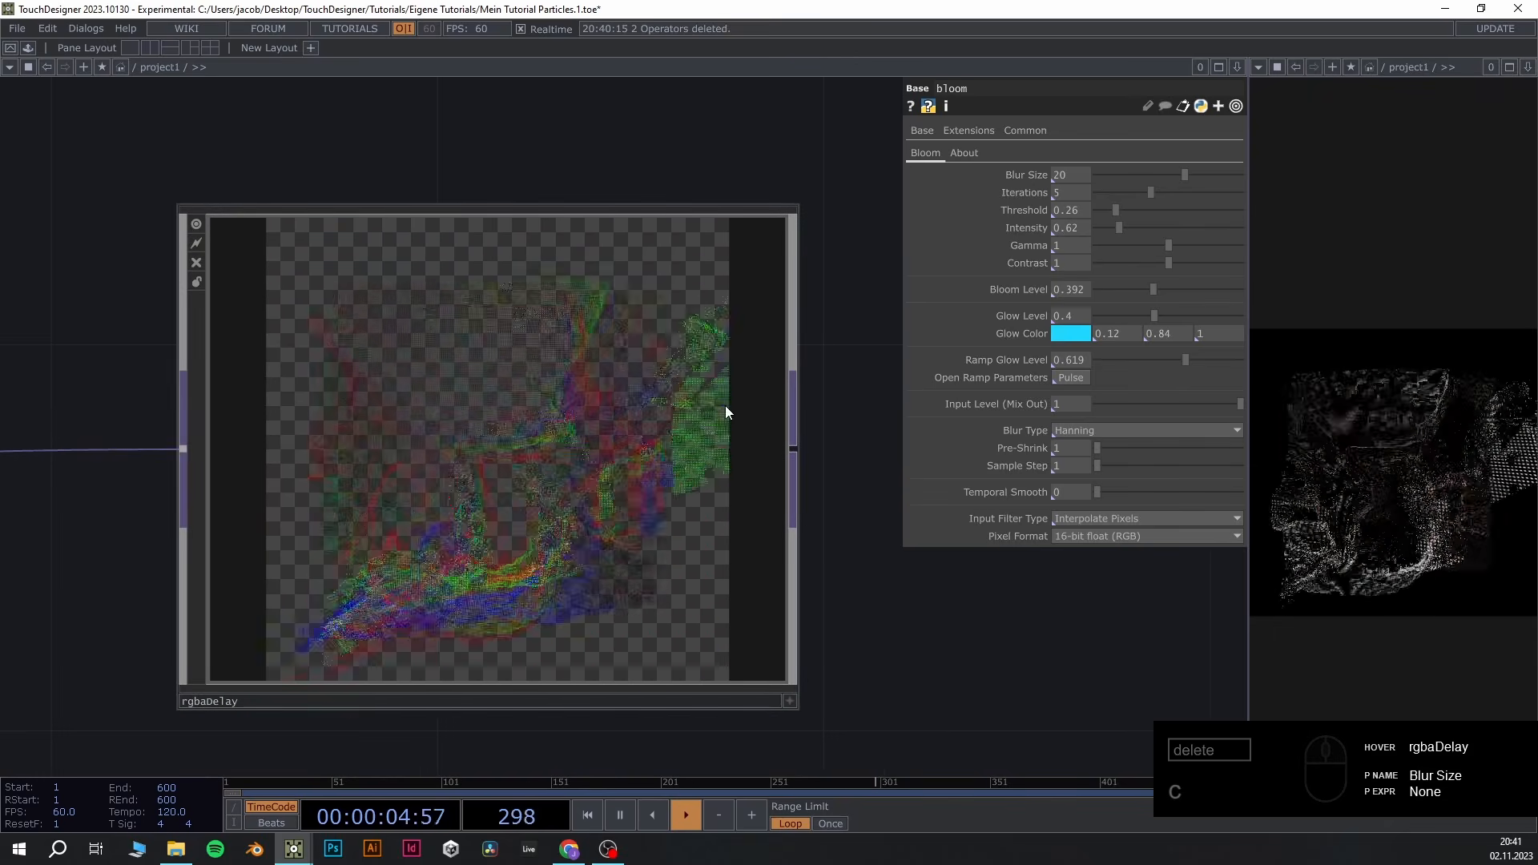
left_click(724, 405)
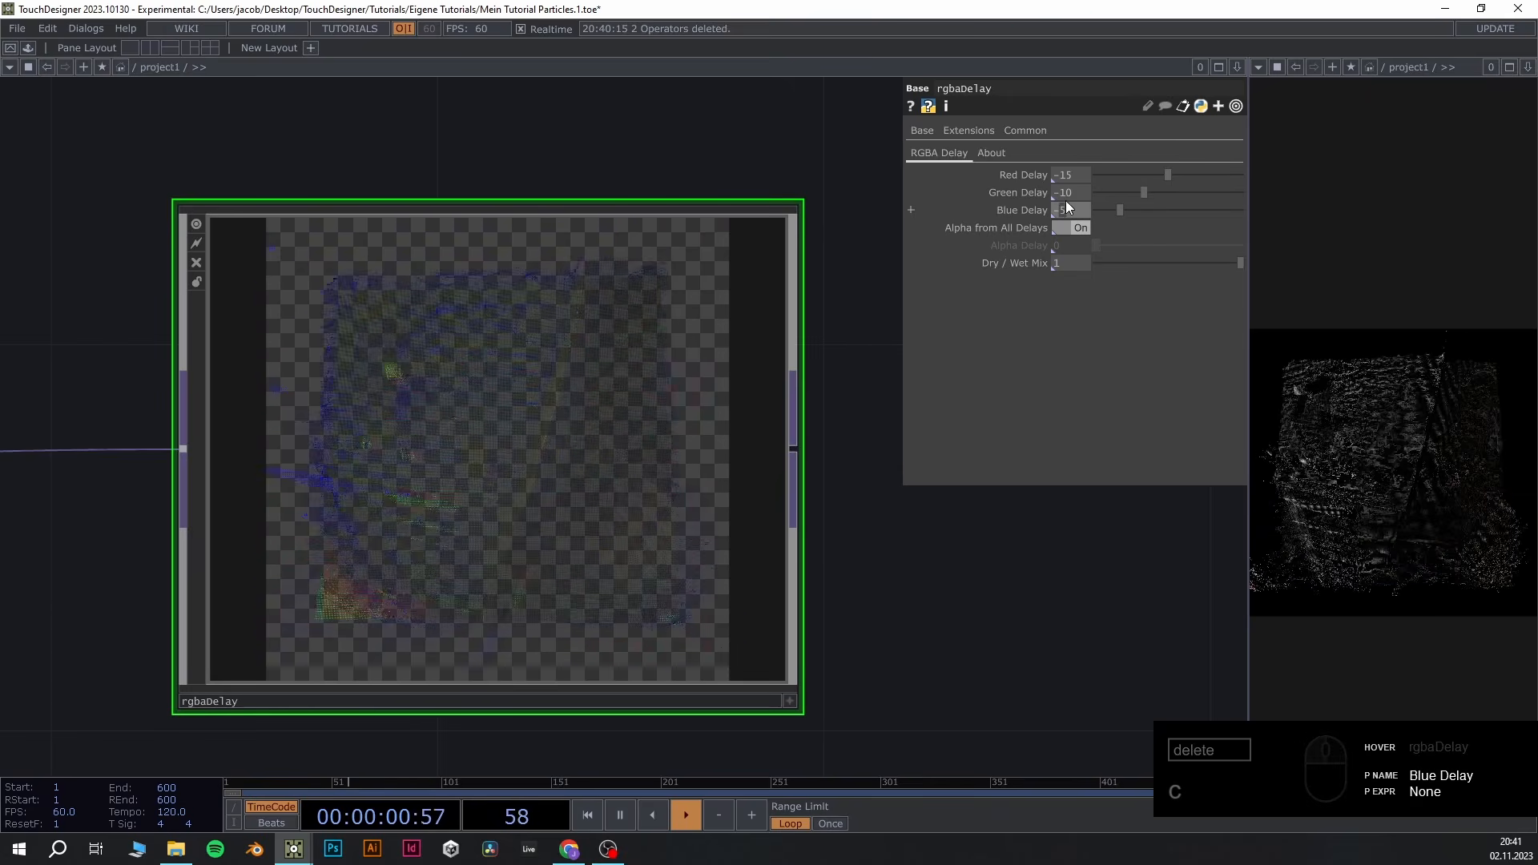
type("3")
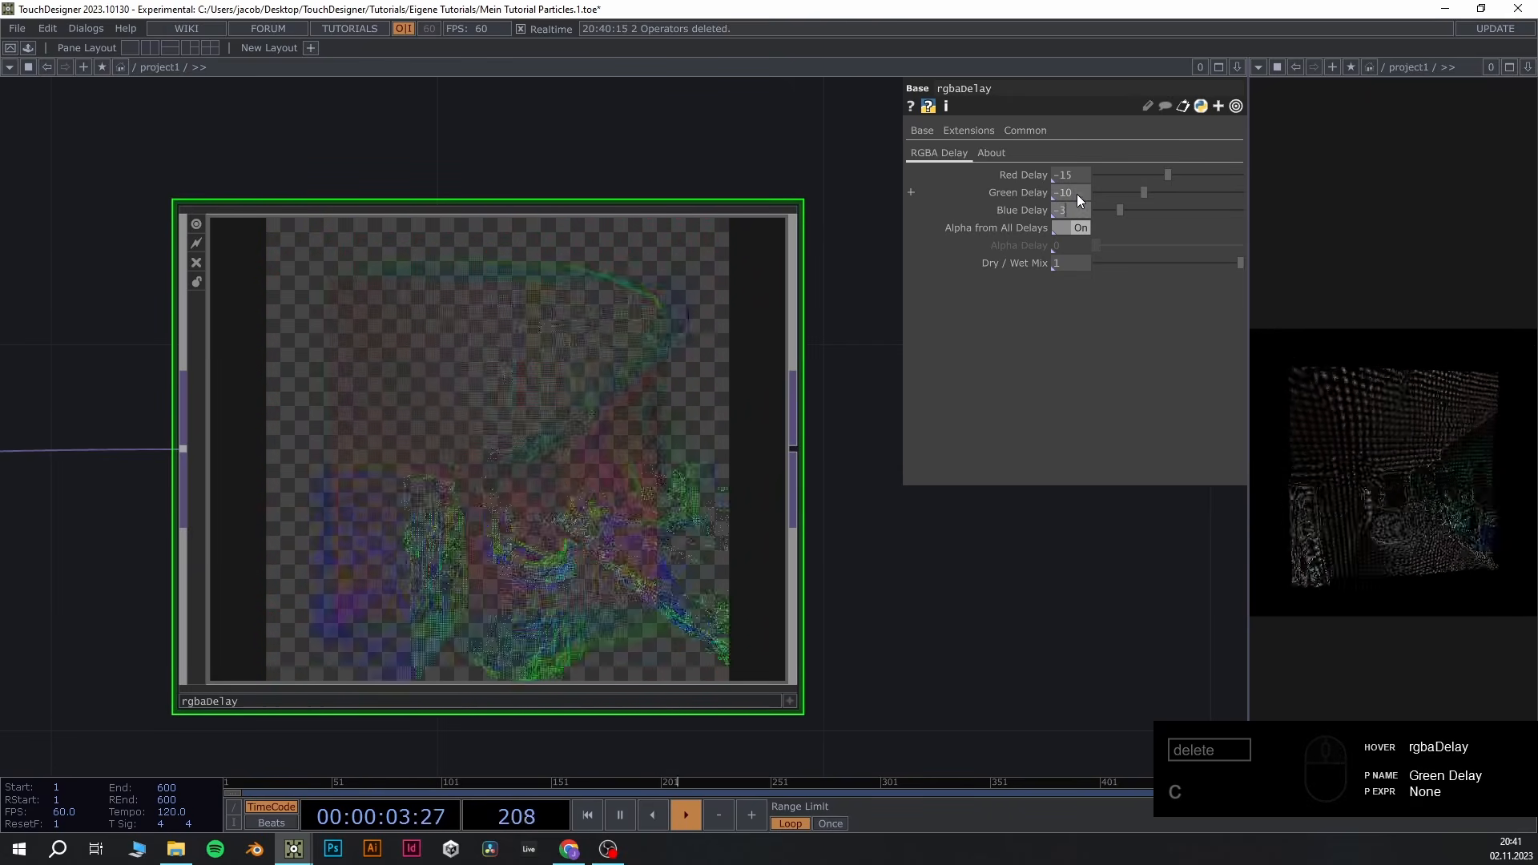
left_click_drag(1060, 191, 1072, 193)
type("2")
key("Return")
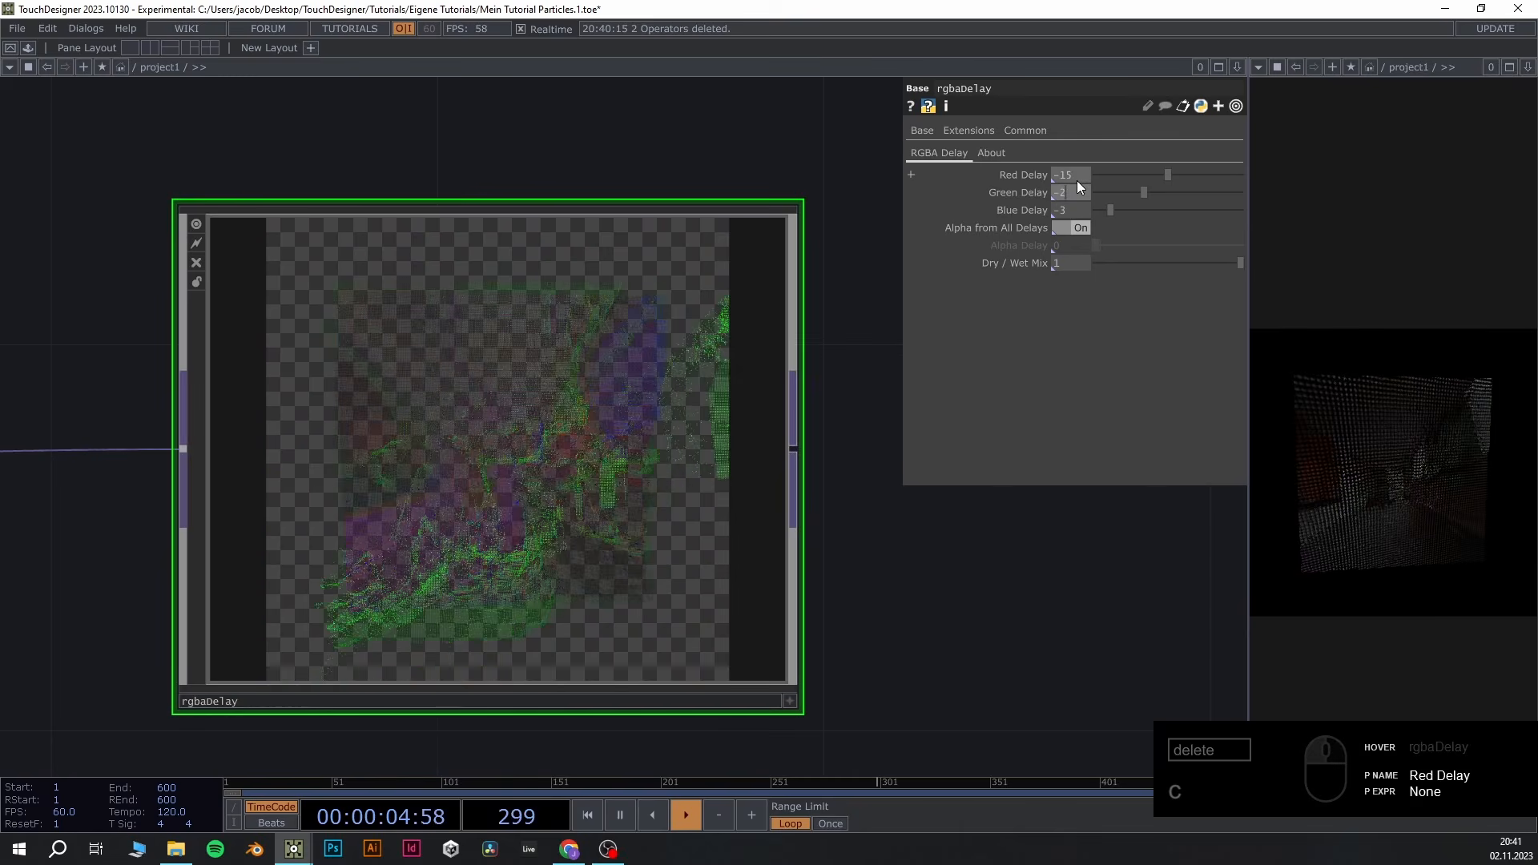
type("1")
key("Return")
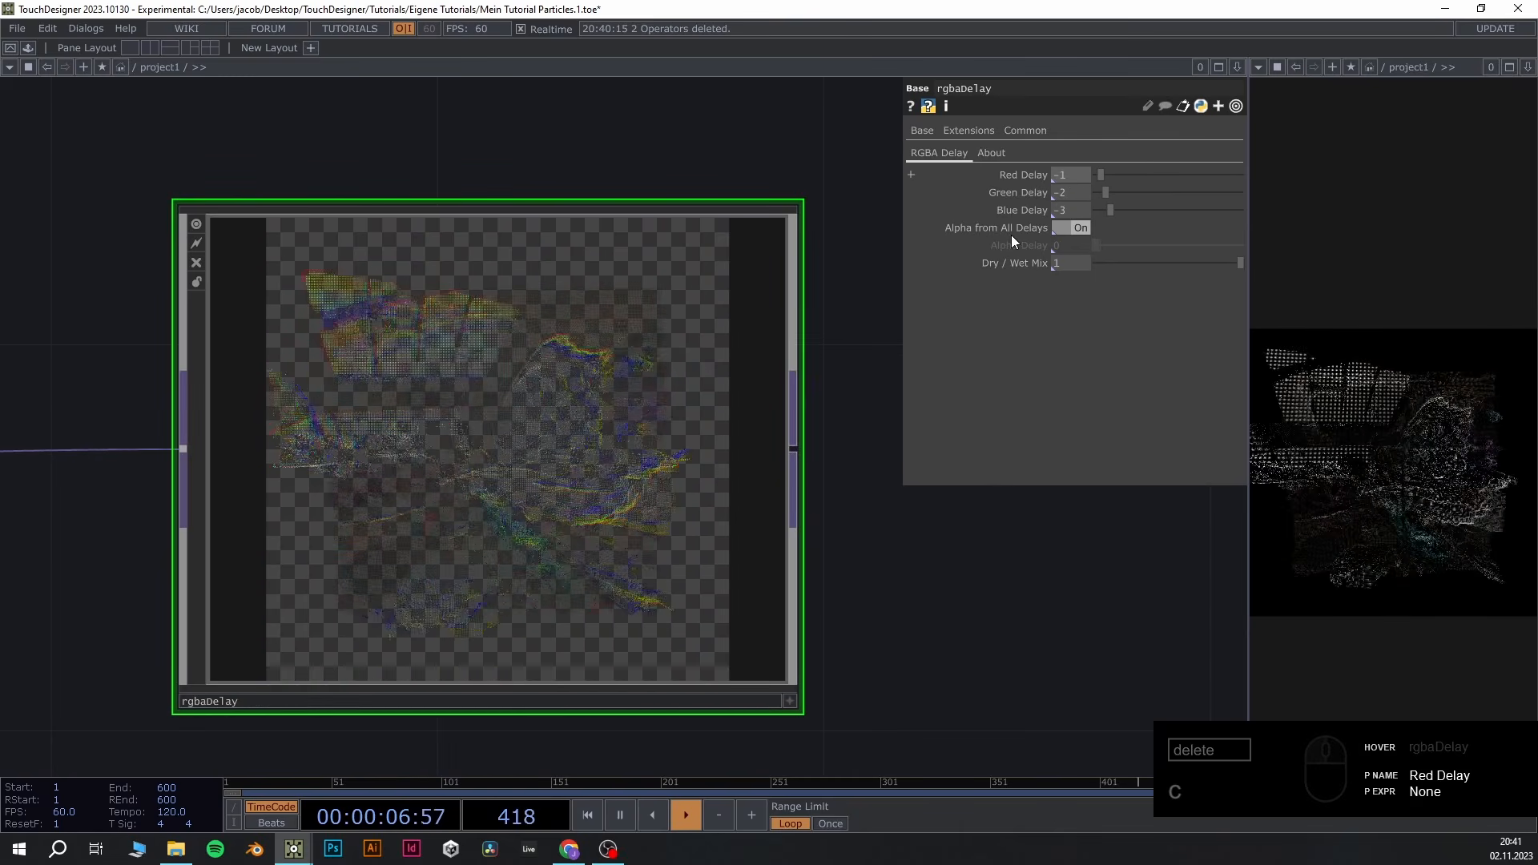
Place bloom inside the POST annotation and insert it into the connection running from render1 to rgbkey1
scroll(879, 646, "down", 5)
left_click_drag(962, 639, 1022, 608)
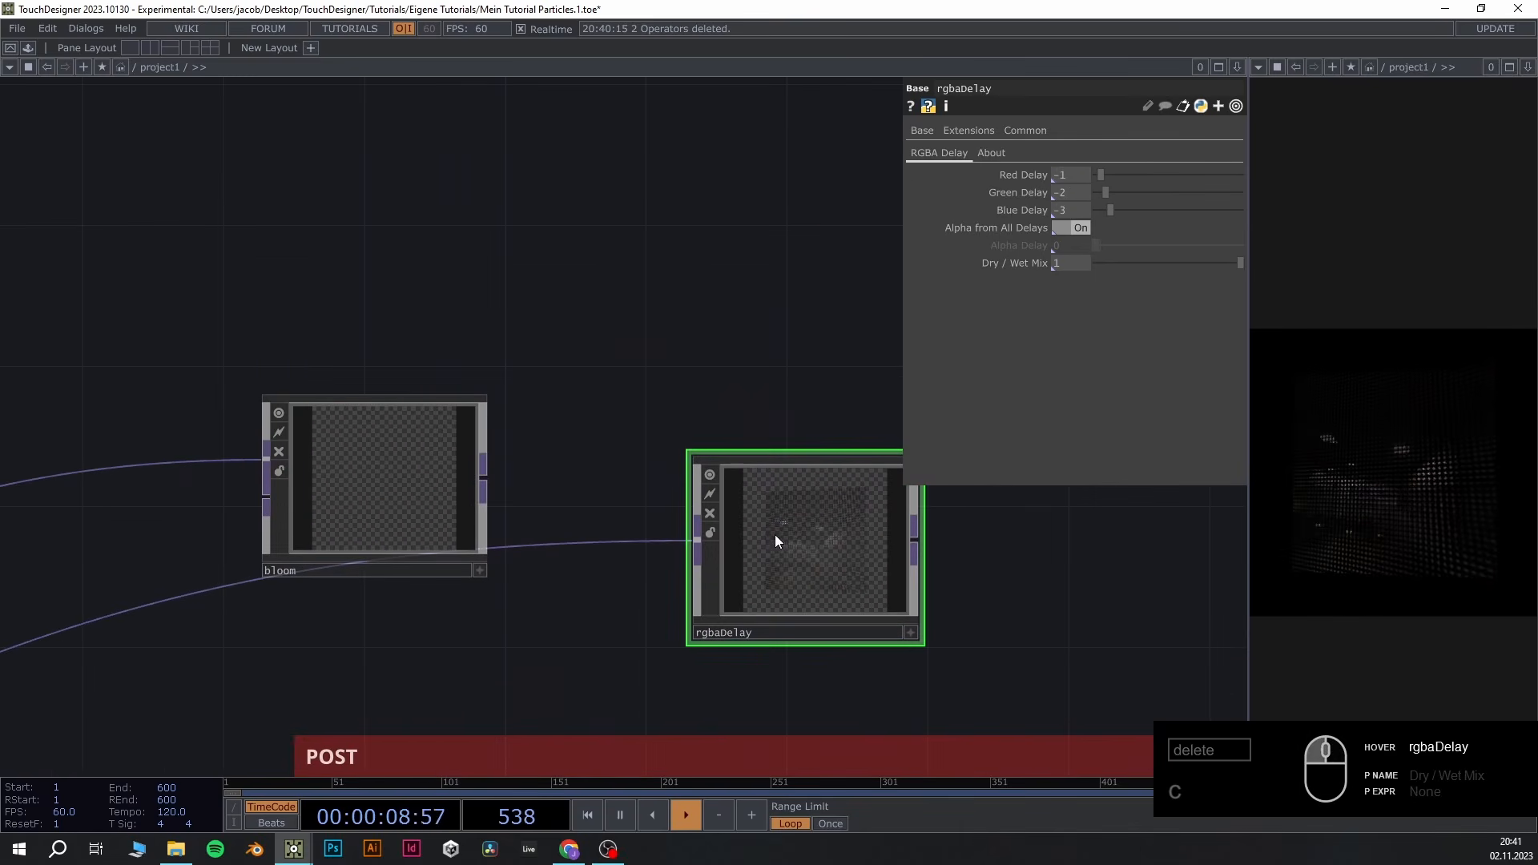
left_click_drag(648, 444, 859, 440)
scroll(621, 489, "up", 2)
scroll(622, 490, "up", 5)
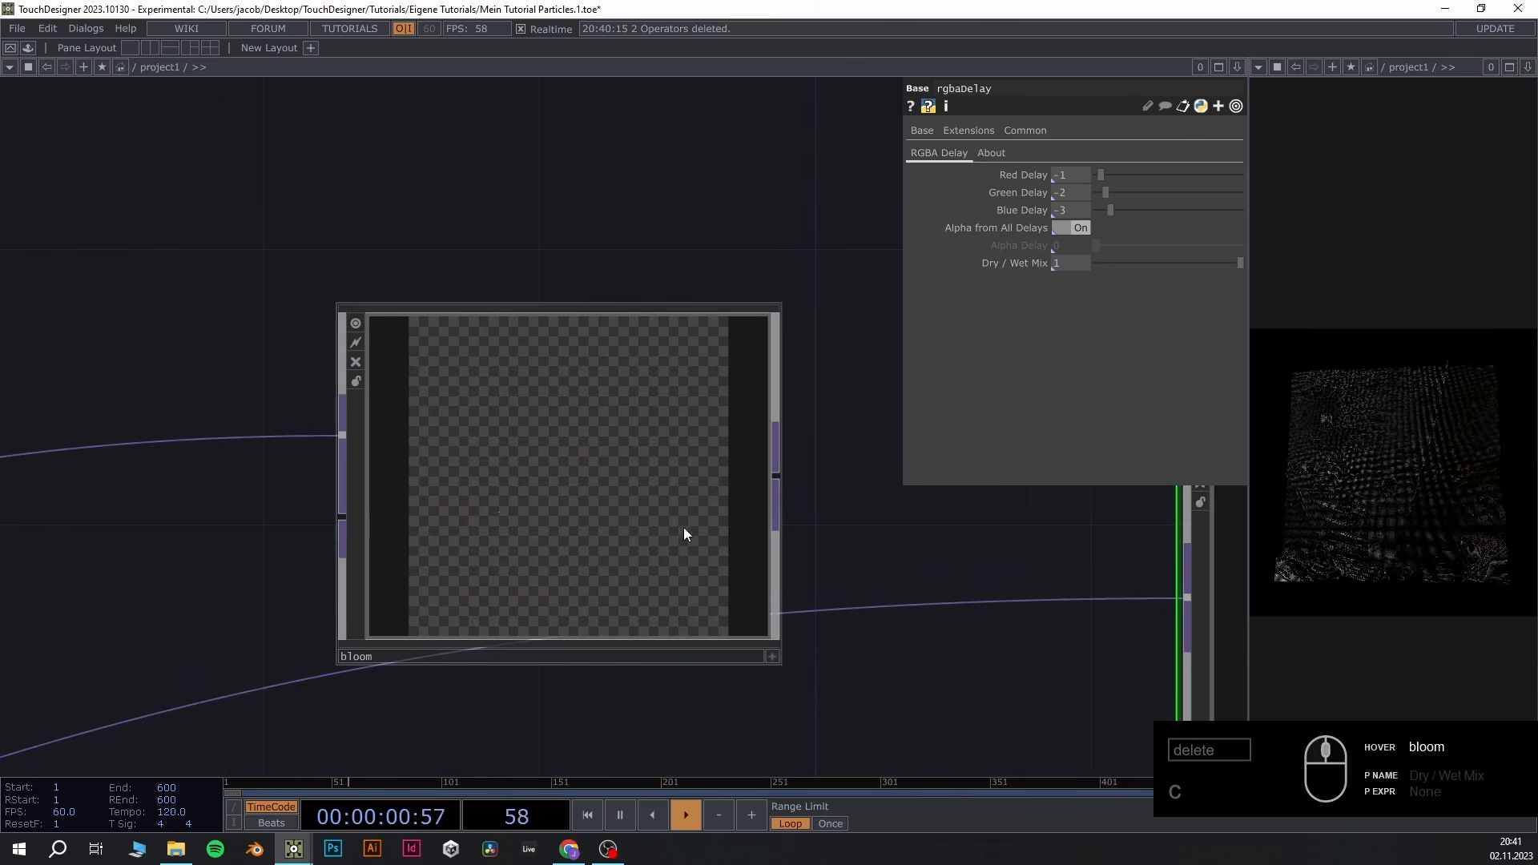
scroll(685, 527, "down", 7)
left_click_drag(756, 471, 732, 248)
left_click_drag(637, 267, 601, 544)
scroll(761, 545, "down", 5)
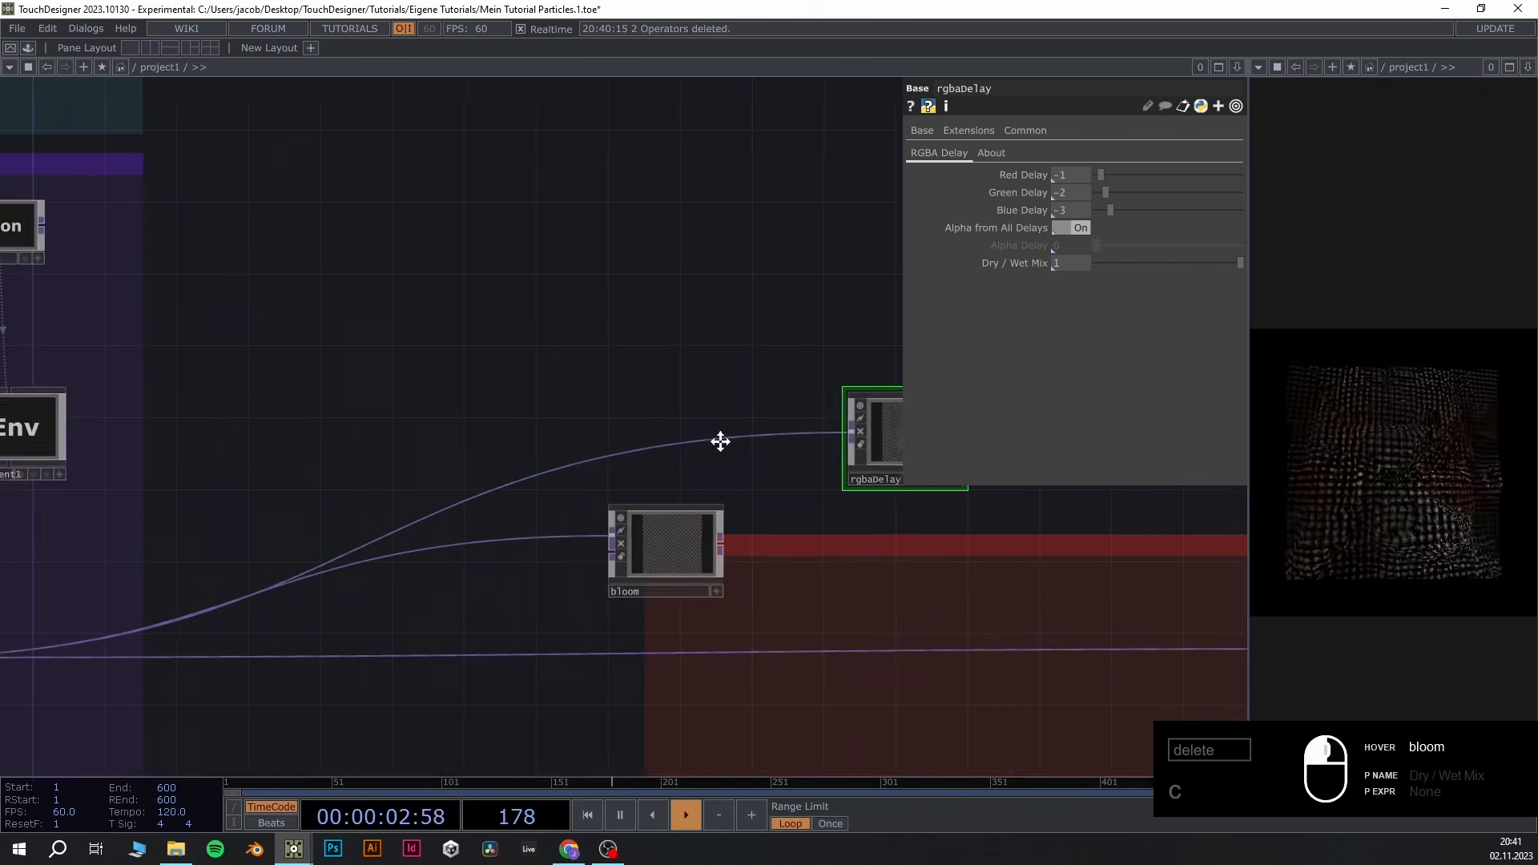
left_click_drag(721, 443, 617, 358)
scroll(792, 533, "down", 2)
scroll(926, 597, "down", 4)
left_click_drag(929, 606, 746, 608)
scroll(551, 513, "up", 6)
left_click_drag(578, 527, 613, 643)
left_click_drag(951, 490, 735, 472)
Widen the output viewer pane and set bloom's Threshold to 0.06
left_click_drag(1248, 492, 994, 504)
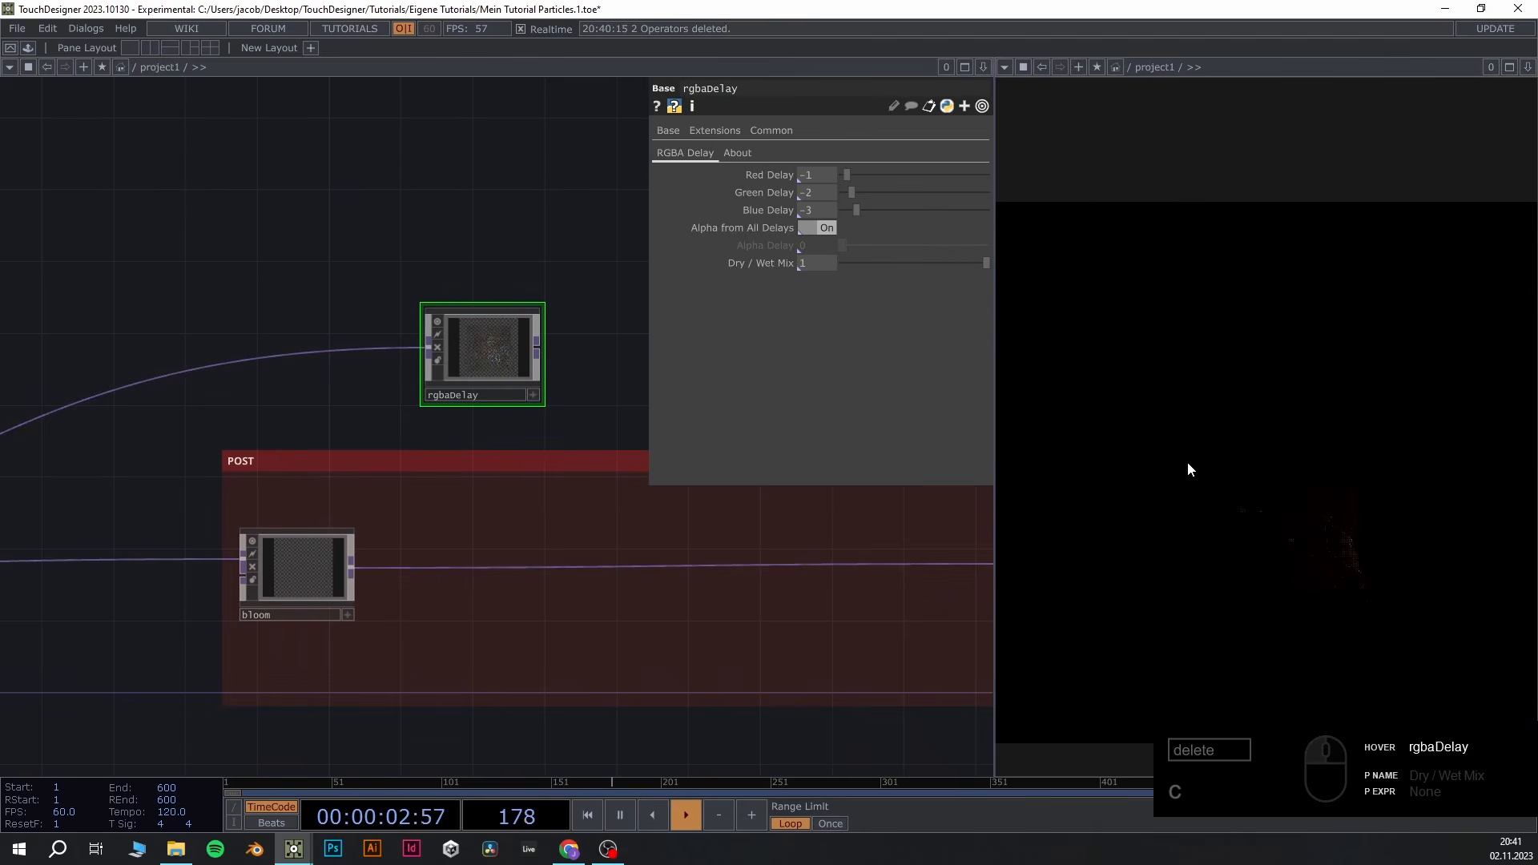
scroll(329, 563, "up", 5)
left_click(295, 578)
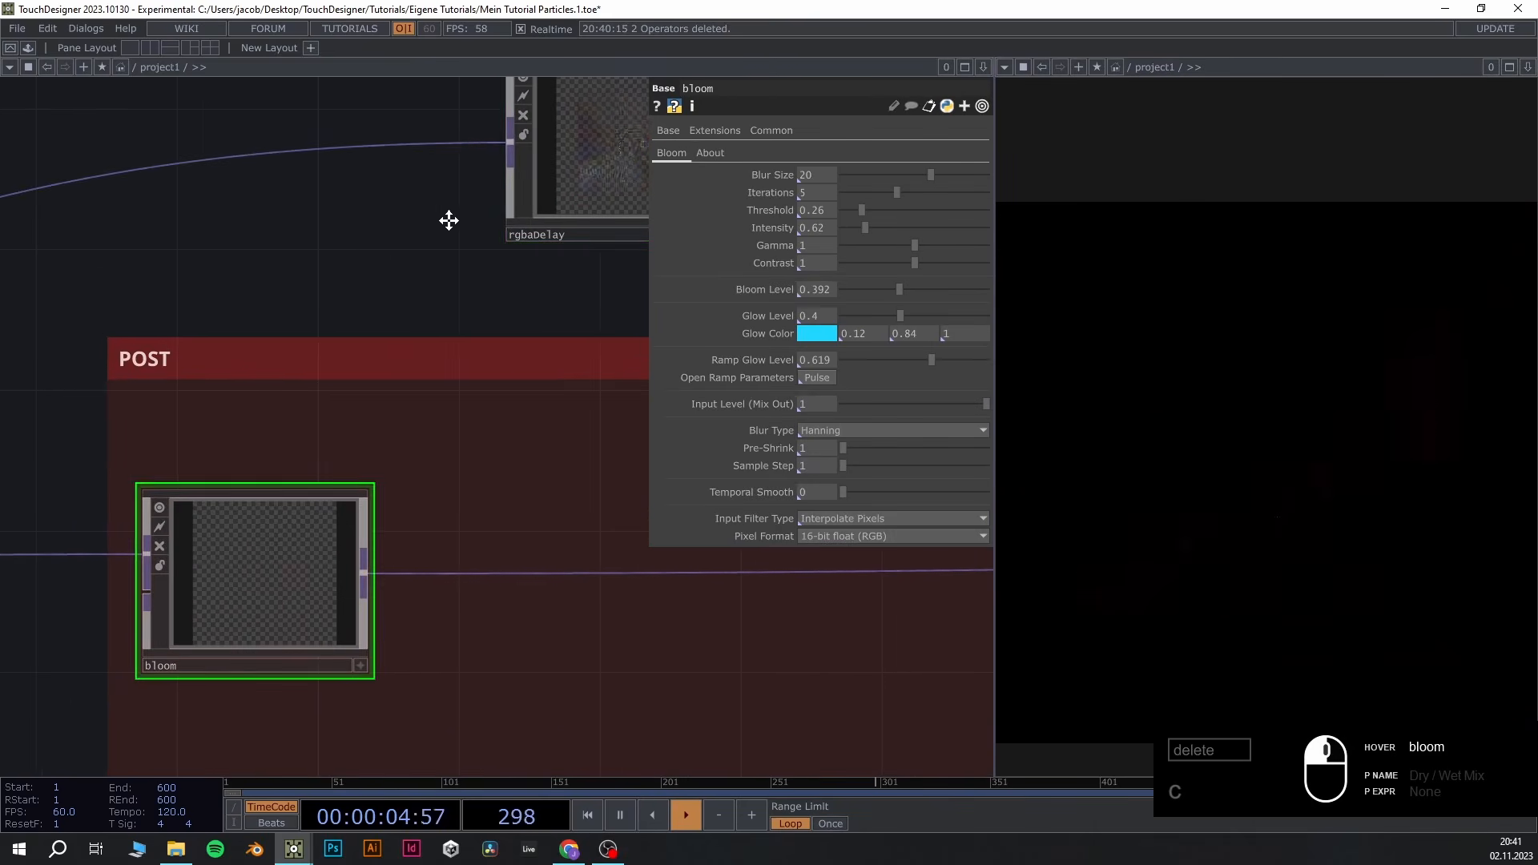
left_click_drag(529, 234, 382, 226)
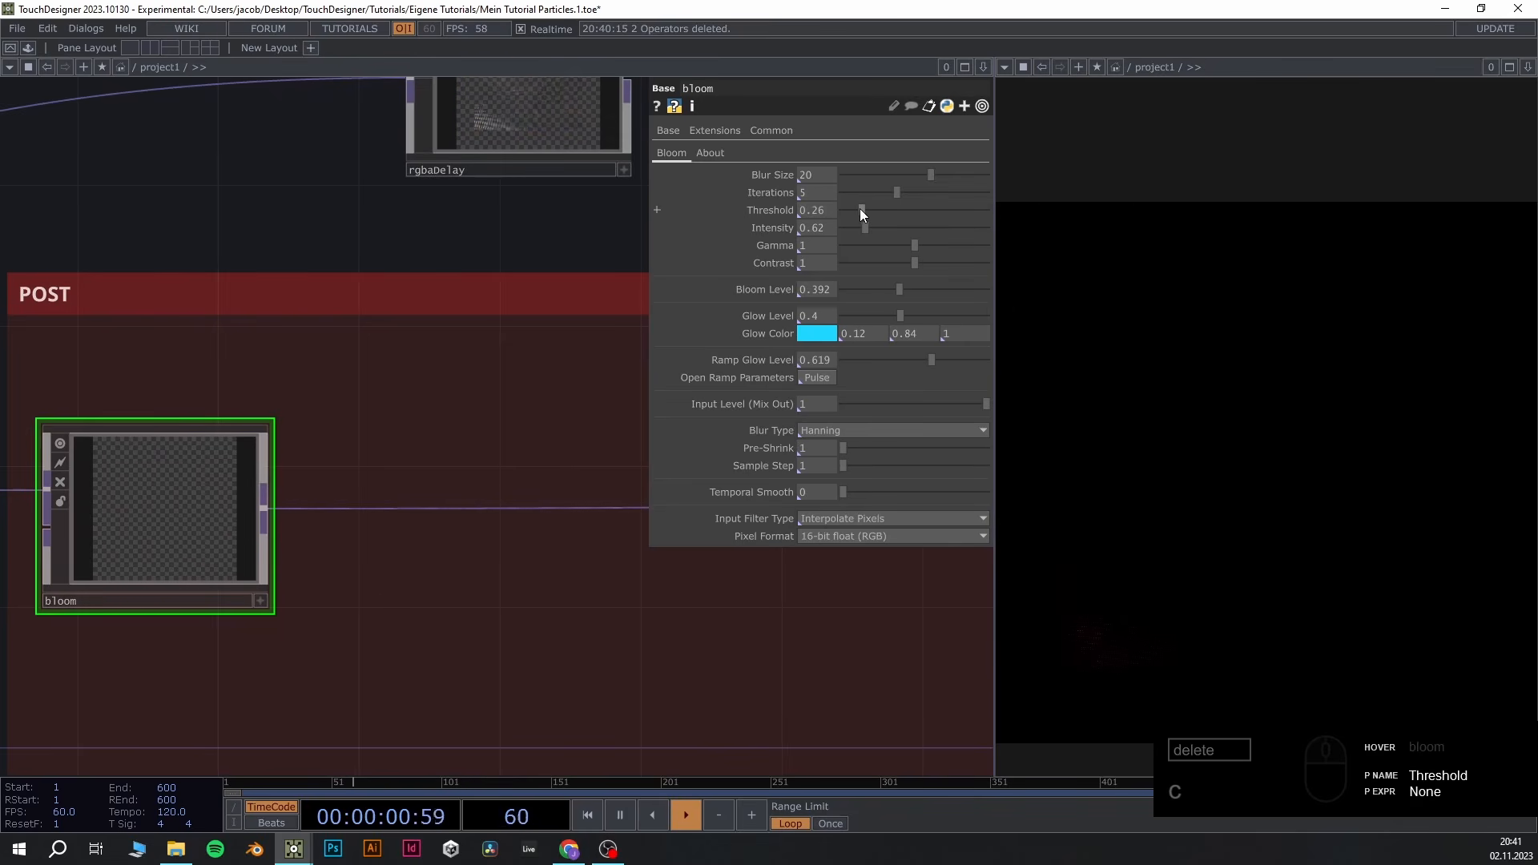
left_click(819, 209)
key("BackSpace")
type("0")
key("Return")
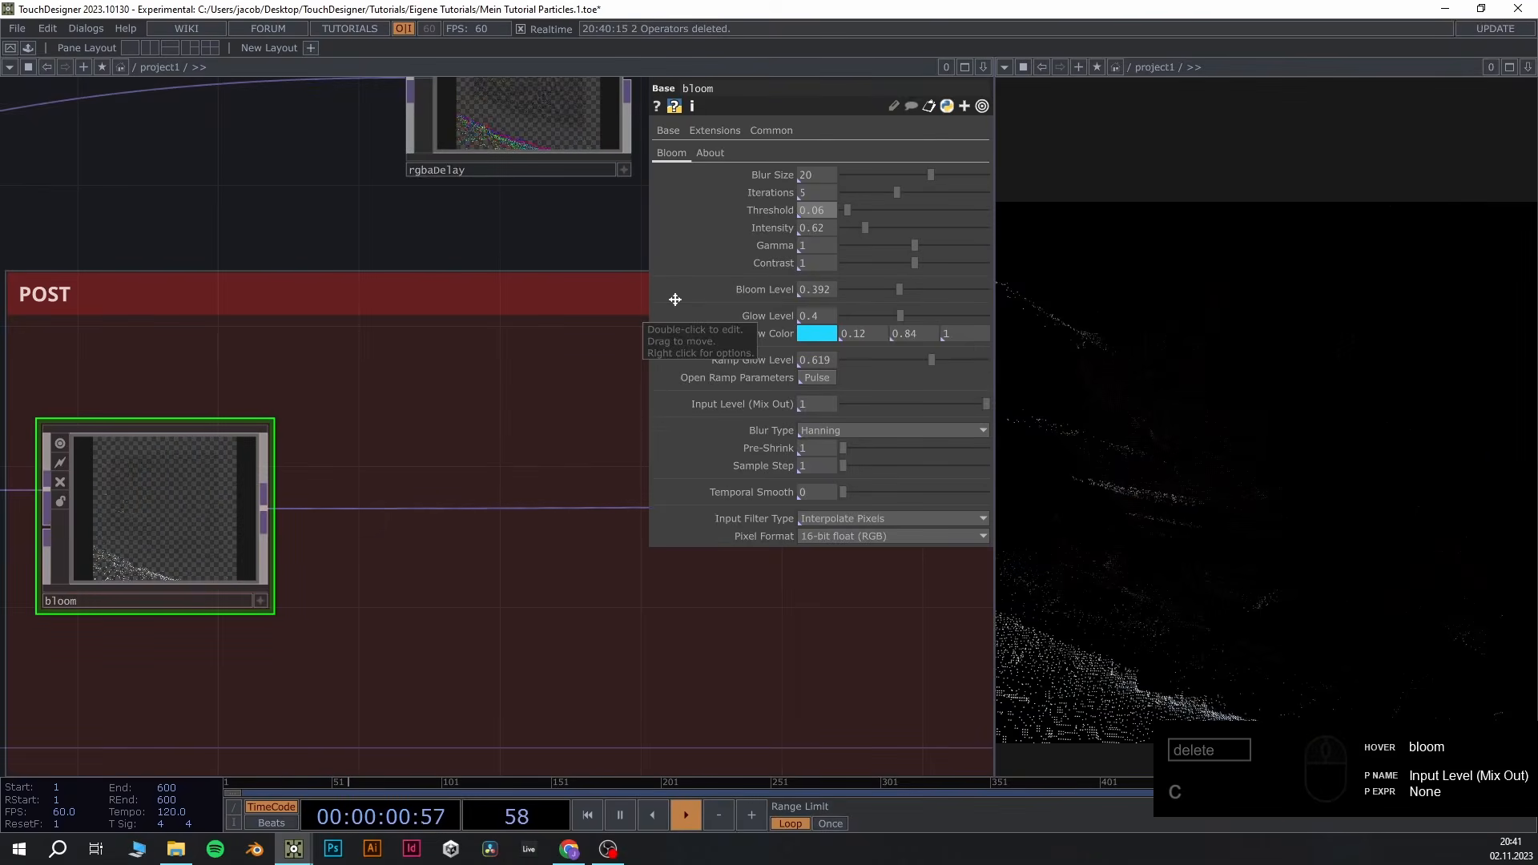
Set bloom's Glow Color to white, then try a Glow Level of 0 and undo it
left_click(811, 333)
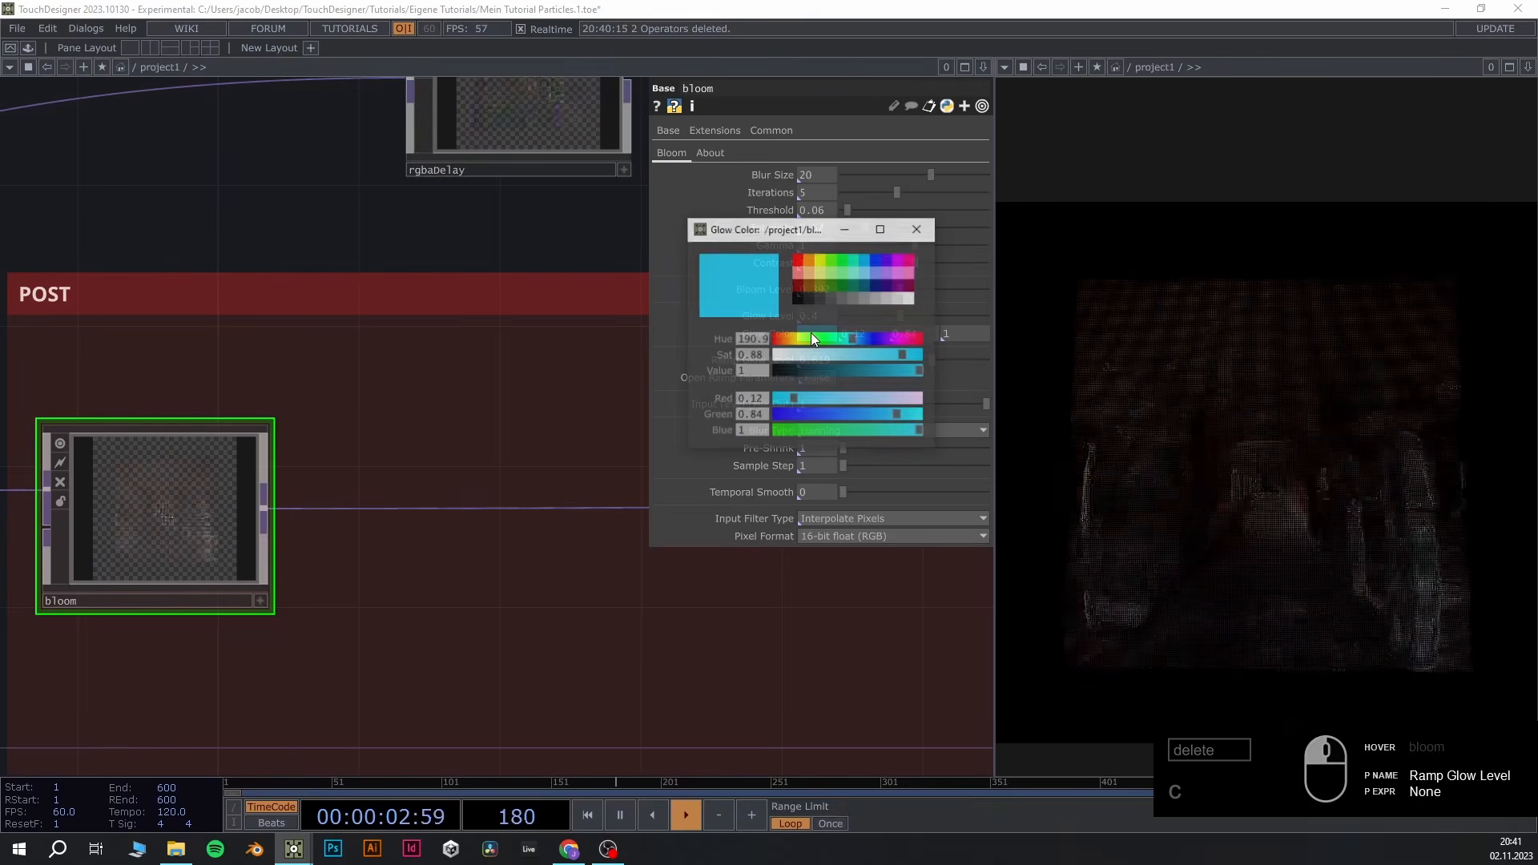
left_click(911, 300)
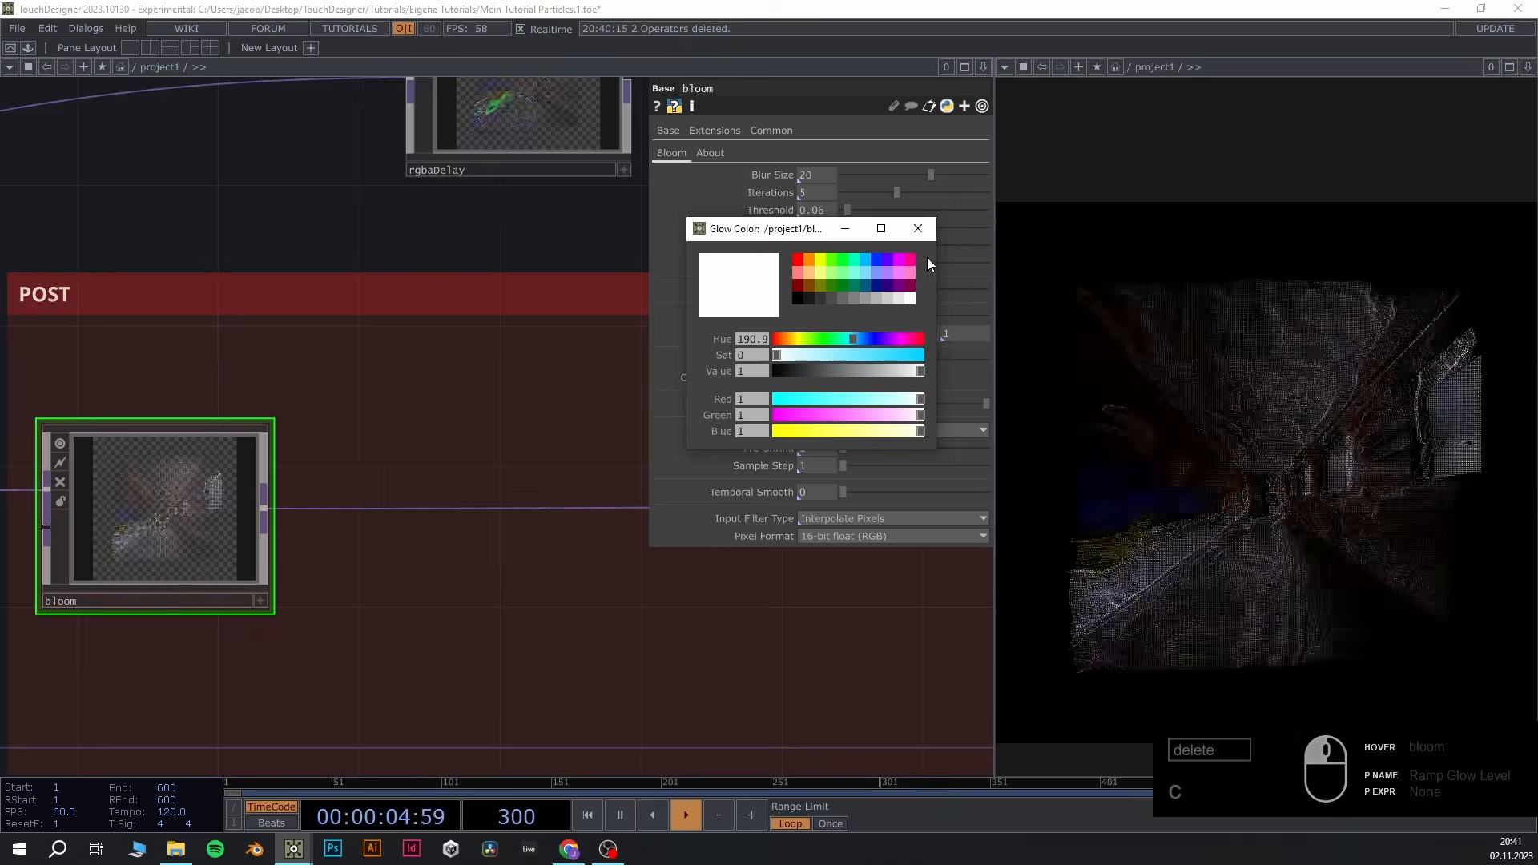
left_click(918, 229)
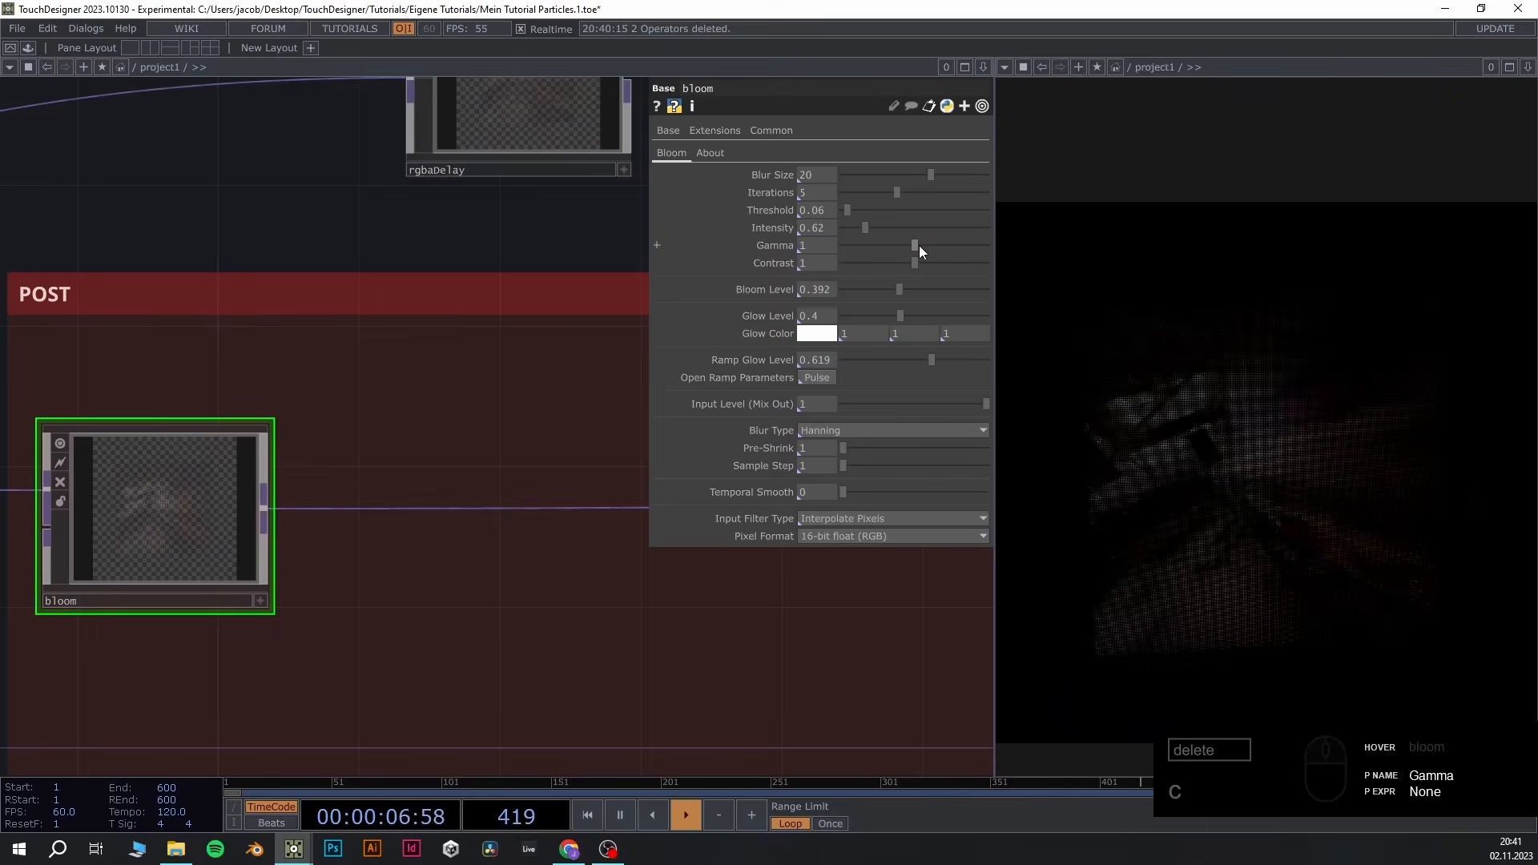
left_click_drag(902, 316, 591, 319)
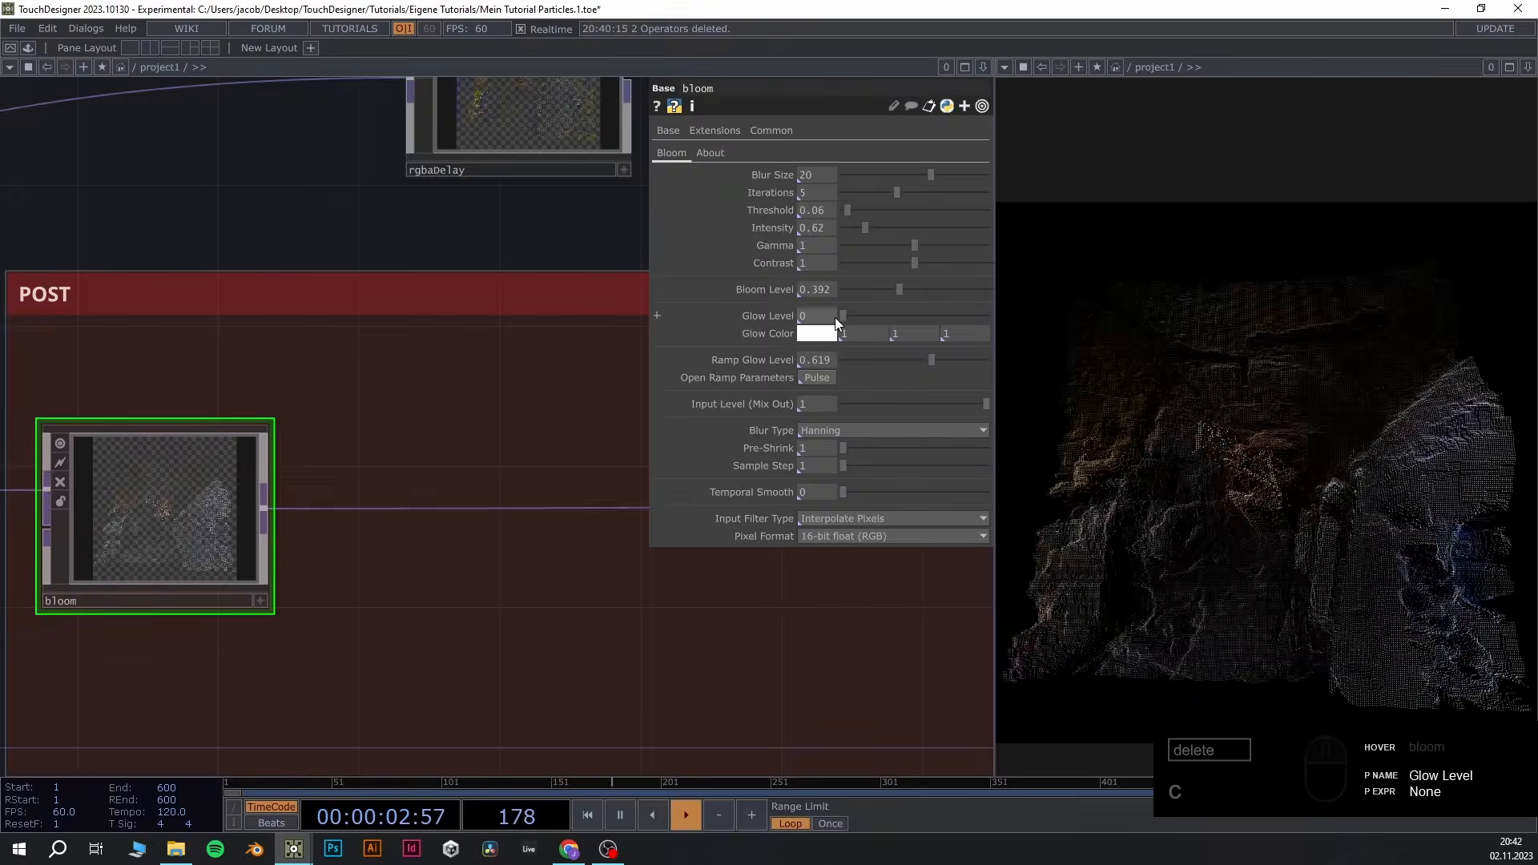
key("ctrl+z")
Lower bloom's Ramp Glow Level to 0 and check its ramp parameters
left_click_drag(890, 359, 810, 376)
left_click(815, 378)
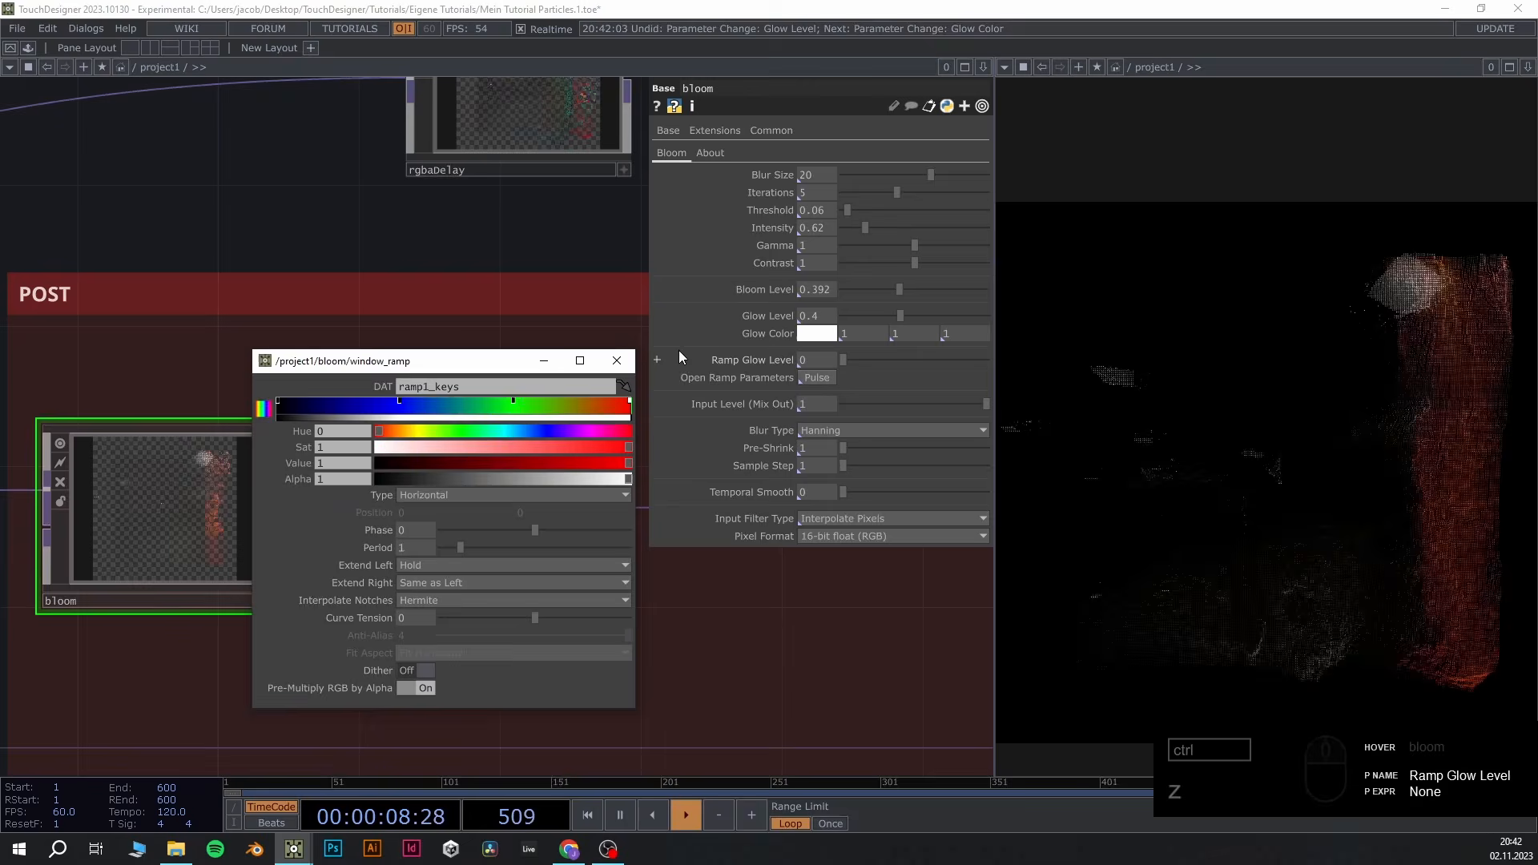
left_click(617, 361)
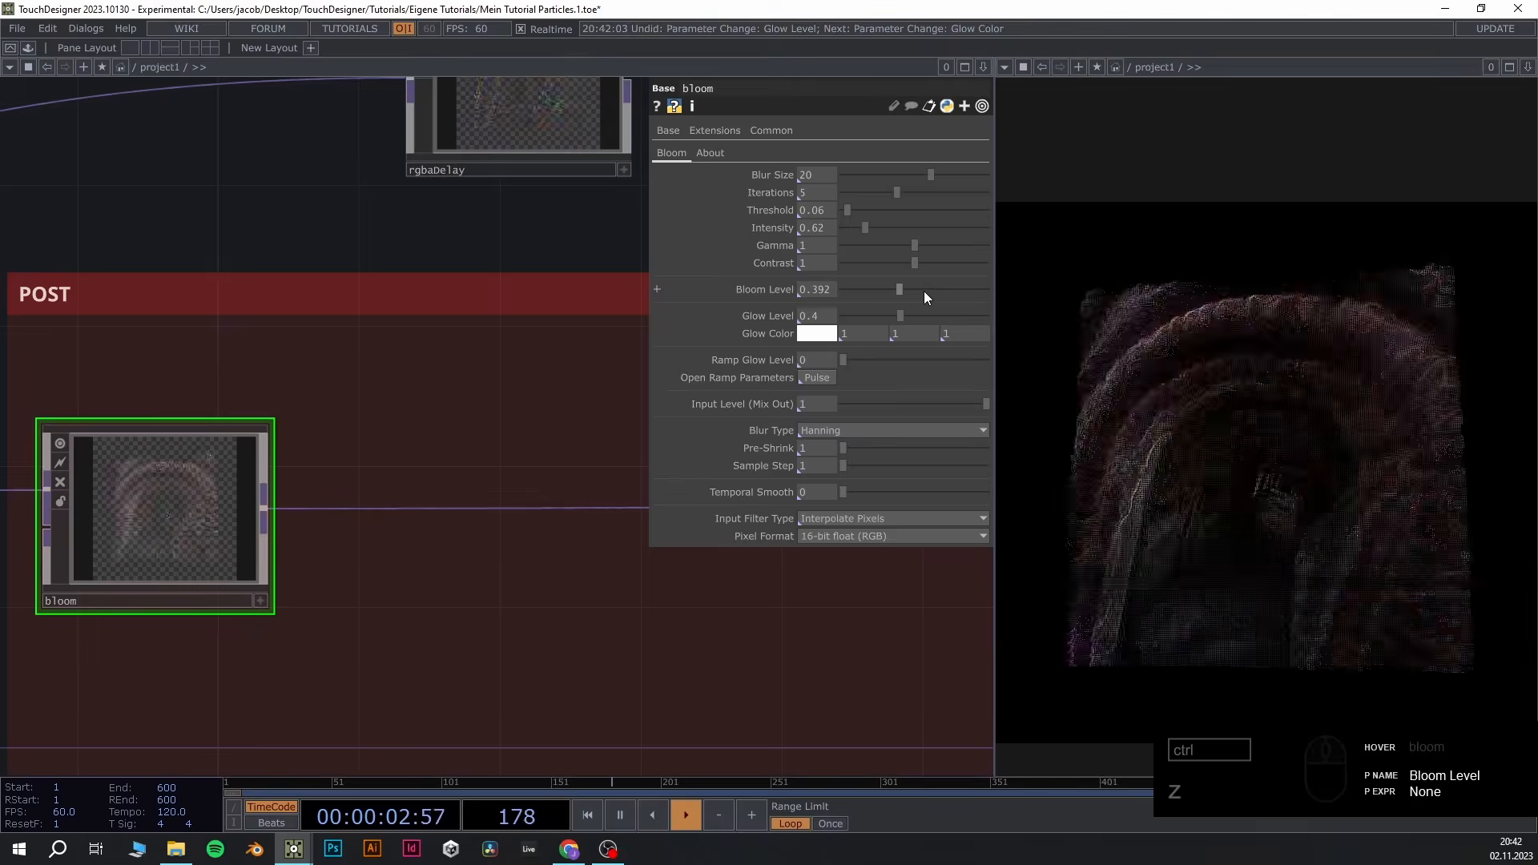
Set bloom's Intensity to 0.87 and its Threshold to 0.04
mouse_move(865, 228)
left_mouse_down()
mouse_move(848, 226)
mouse_move(875, 229)
left_mouse_up()
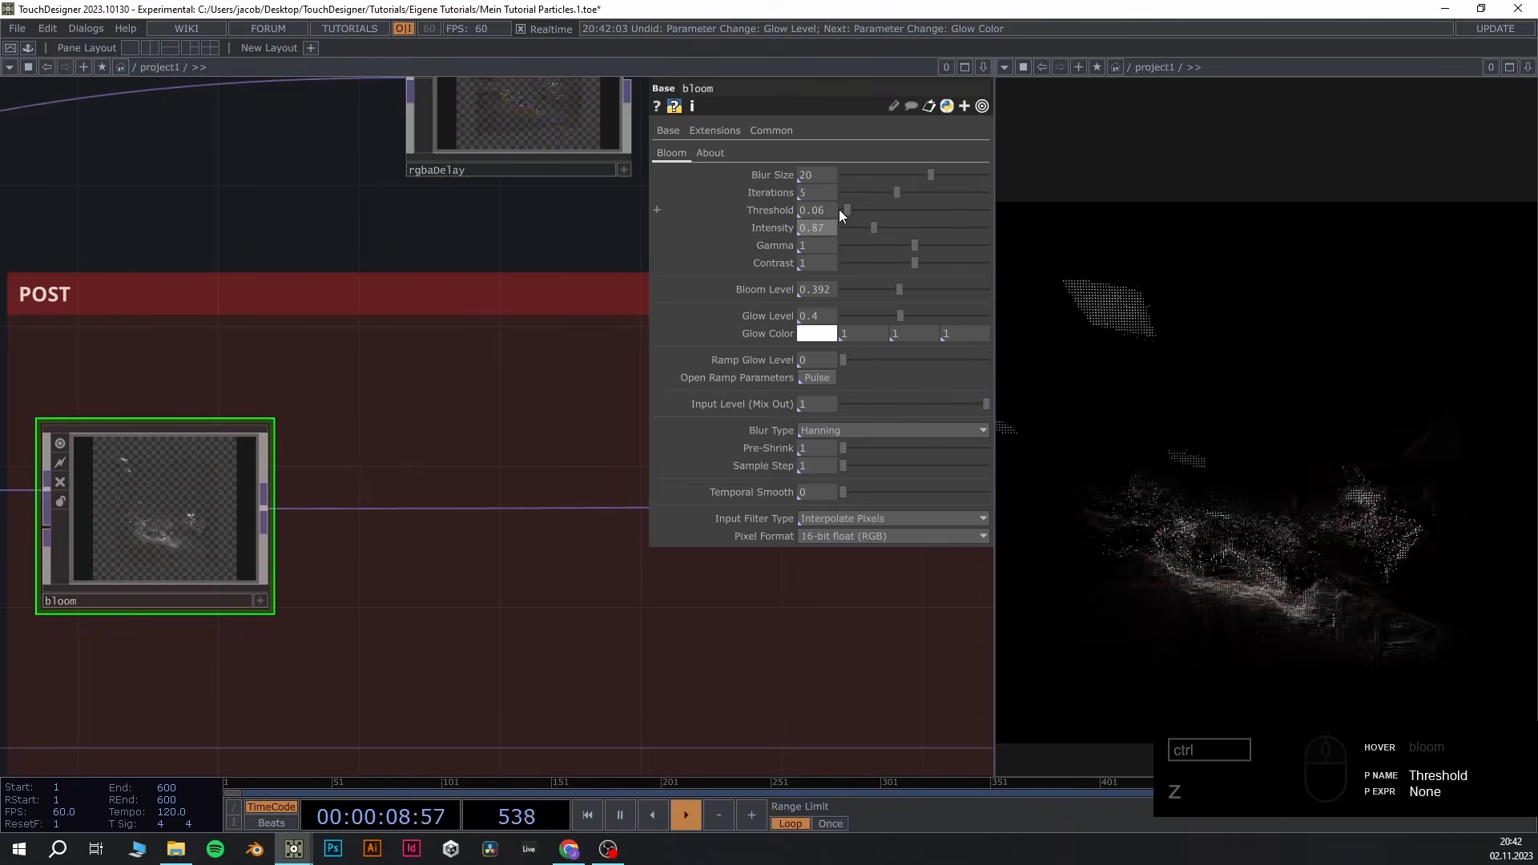
left_click_drag(844, 209, 845, 206)
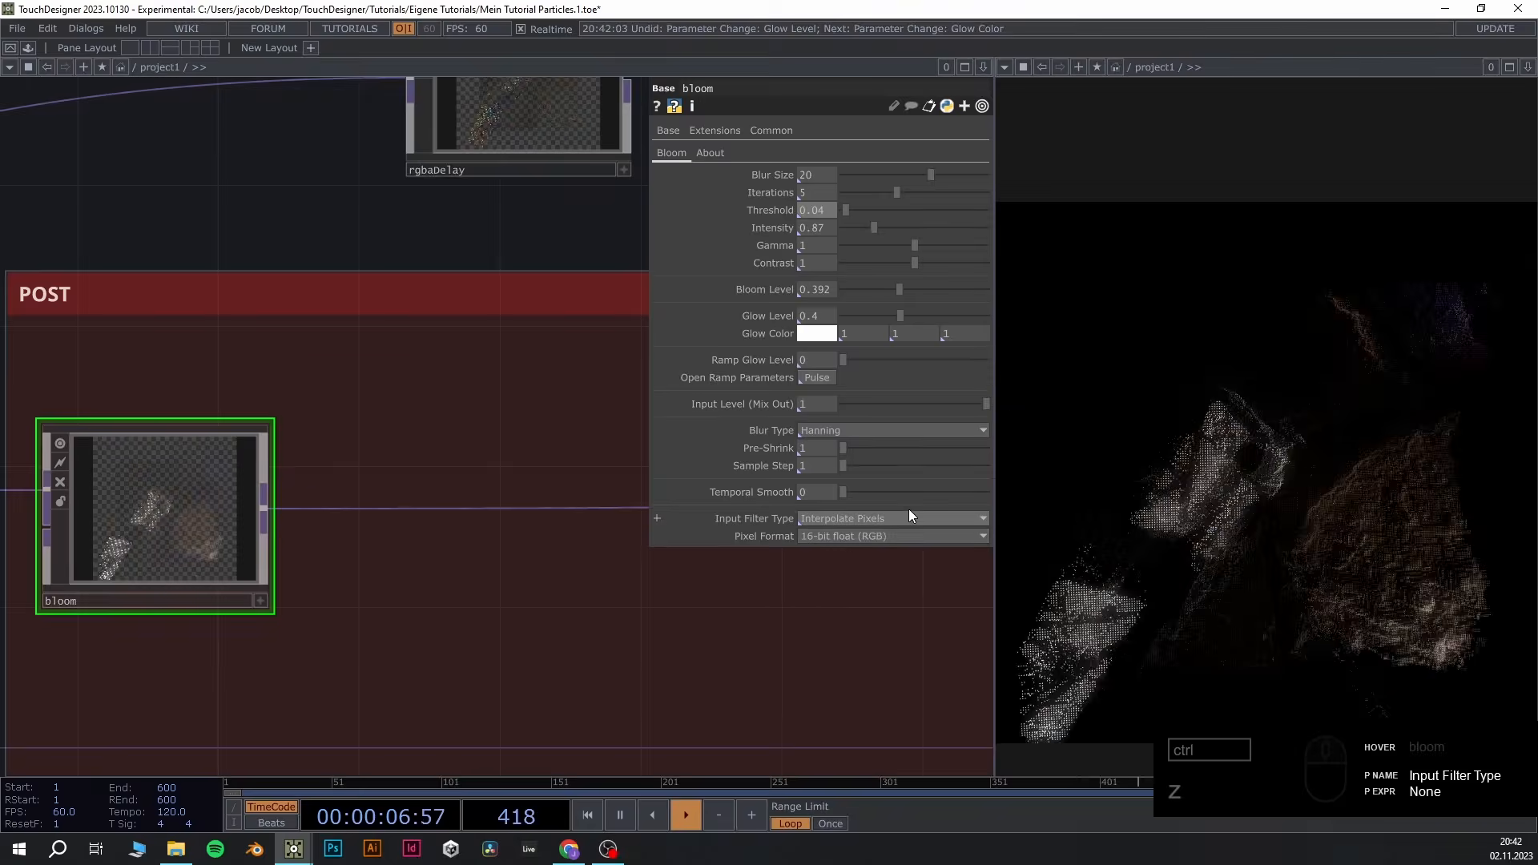
Try changing bloom's Input Level (Mix Out), leaving it at 1
mouse_move(733, 406)
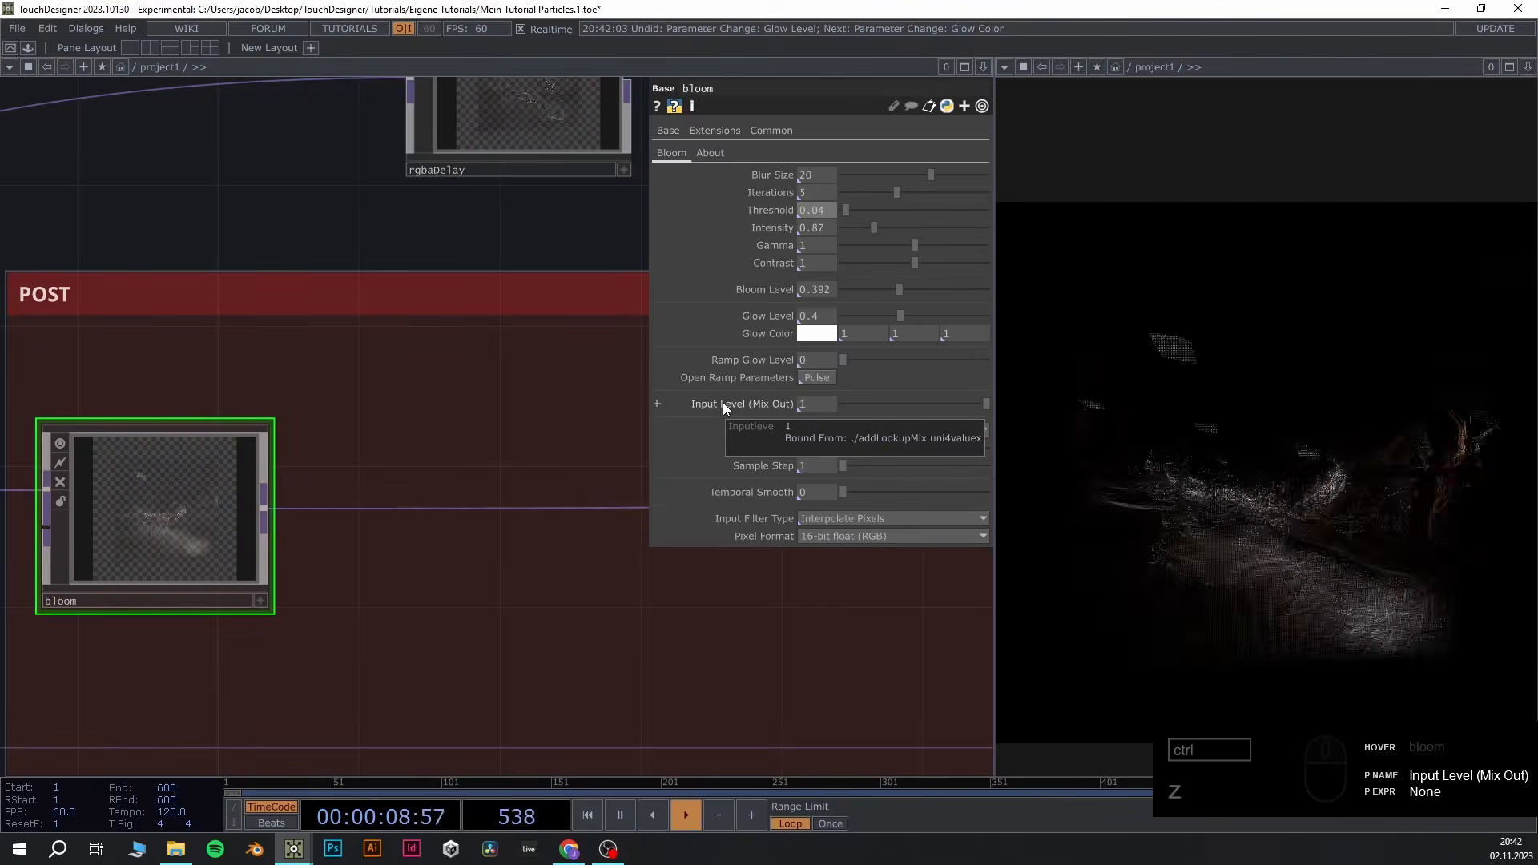
left_click_drag(928, 405, 1090, 407)
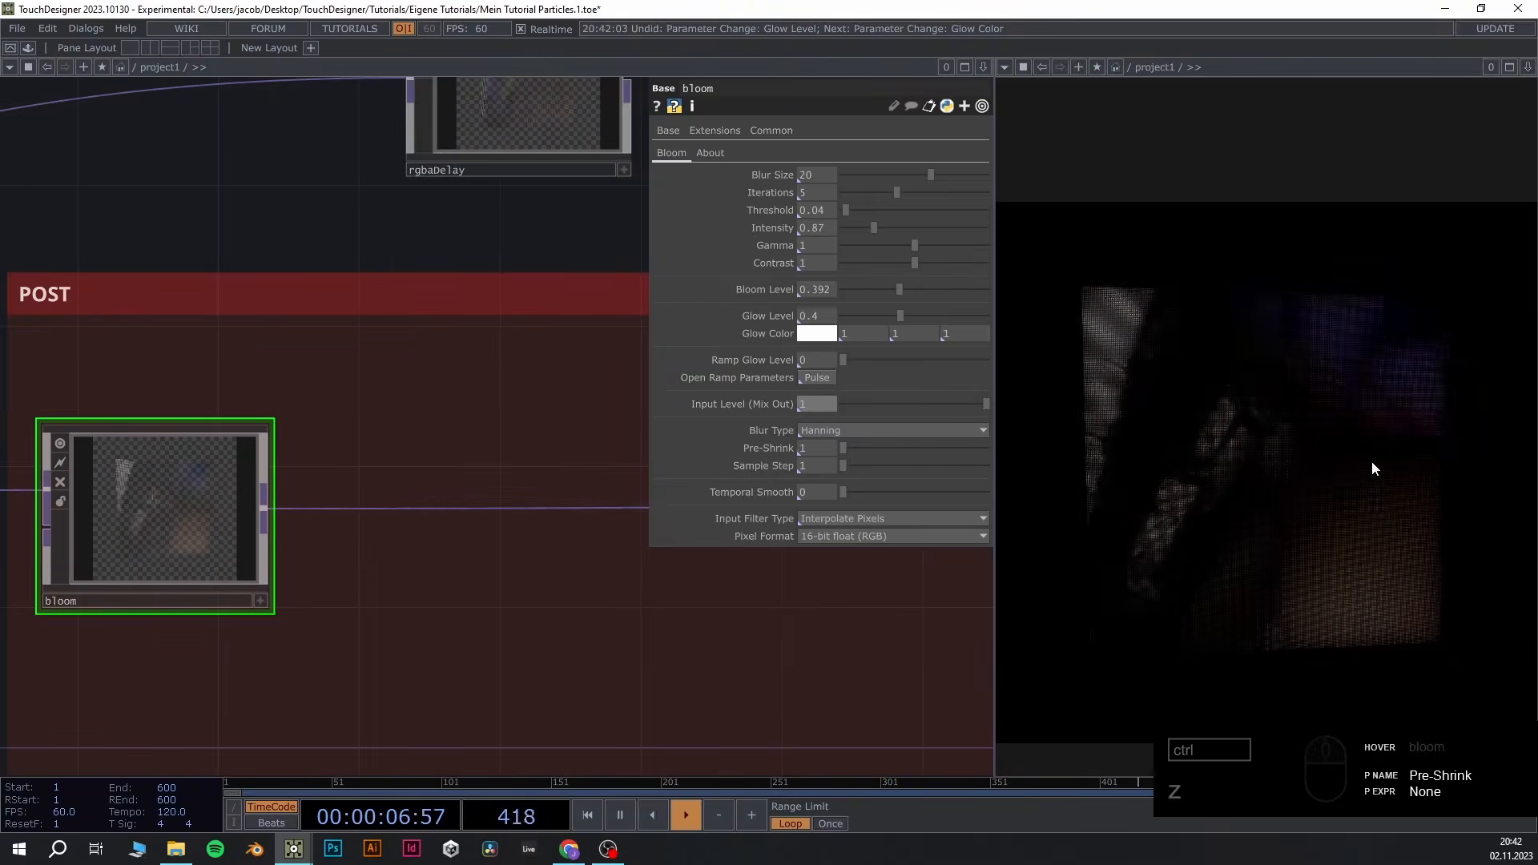
Set Gamma 1 and Brightness 1 of the level1 operator, located just before res1, to 1.21 each
scroll(623, 239, "down", 2)
left_click_drag(599, 245, 453, 303)
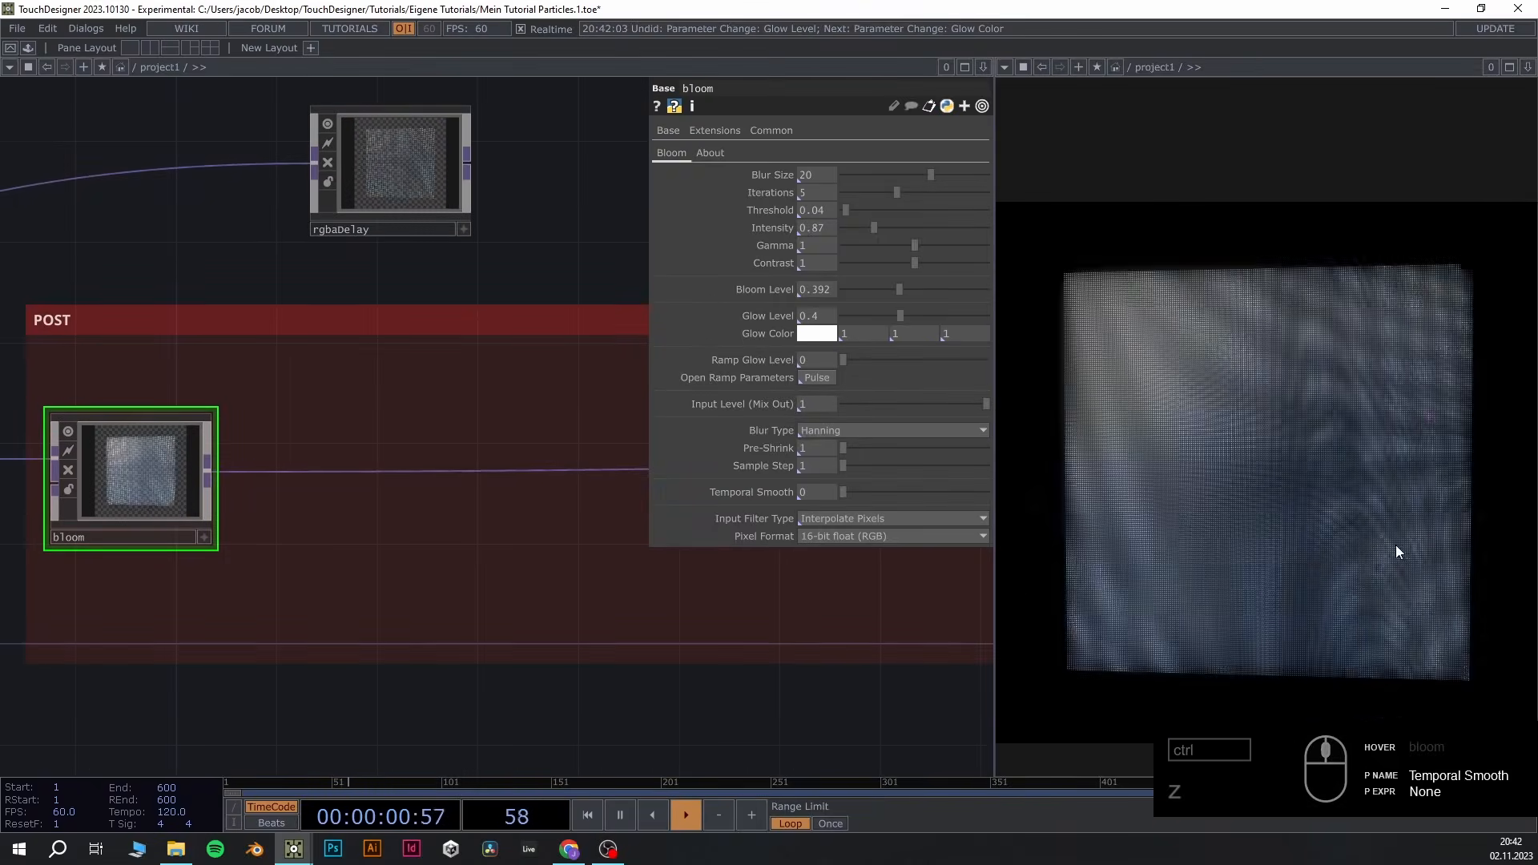
scroll(184, 705, "down", 3)
left_click_drag(185, 705, 624, 536)
scroll(449, 705, "down", 4)
left_click_drag(449, 705, 609, 602)
left_click_drag(384, 628, 597, 544)
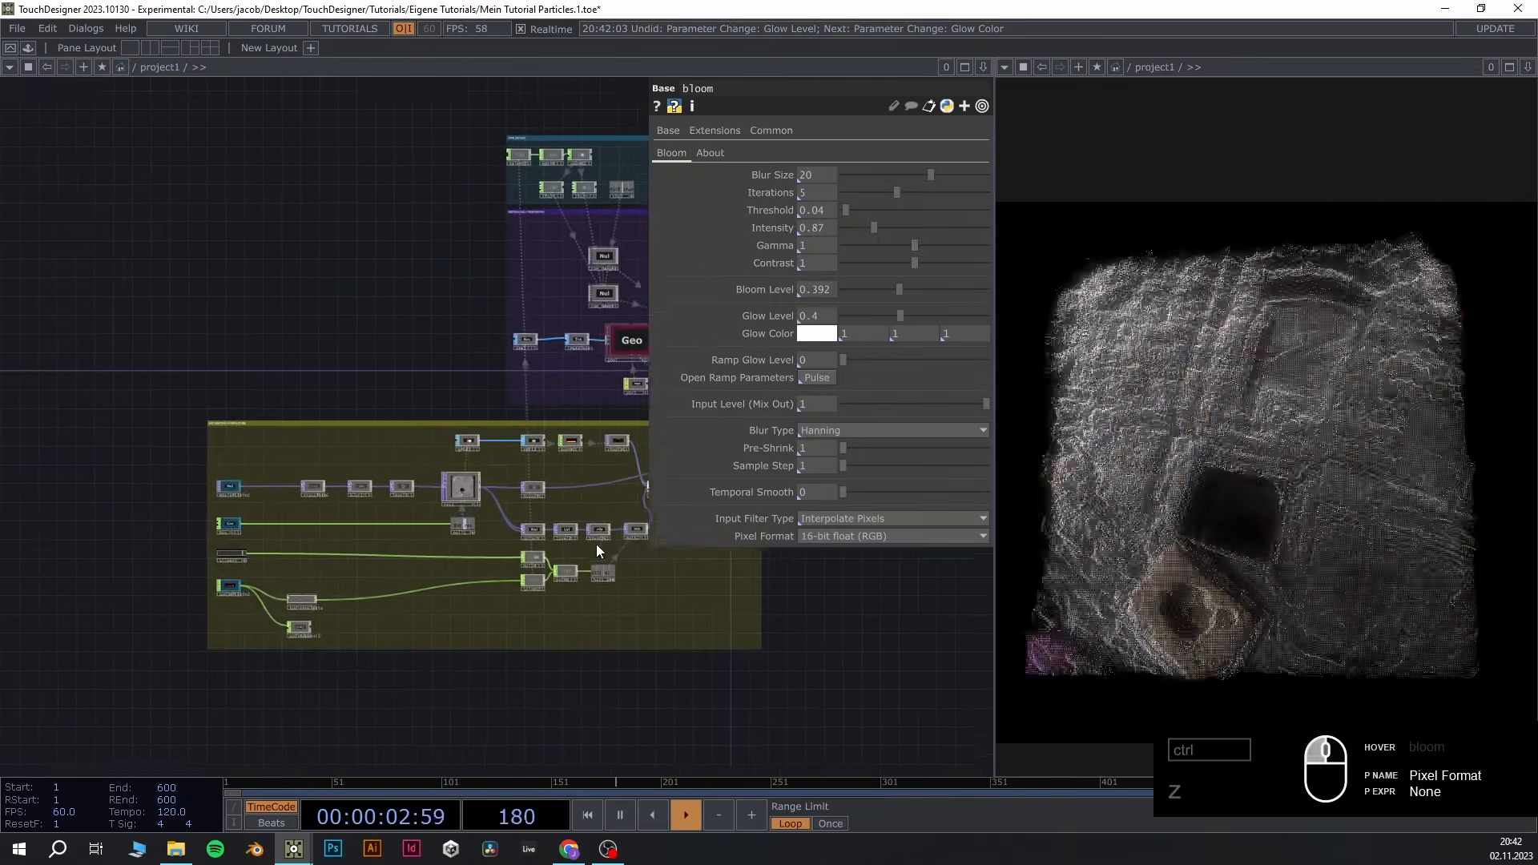
scroll(349, 520, "up", 7)
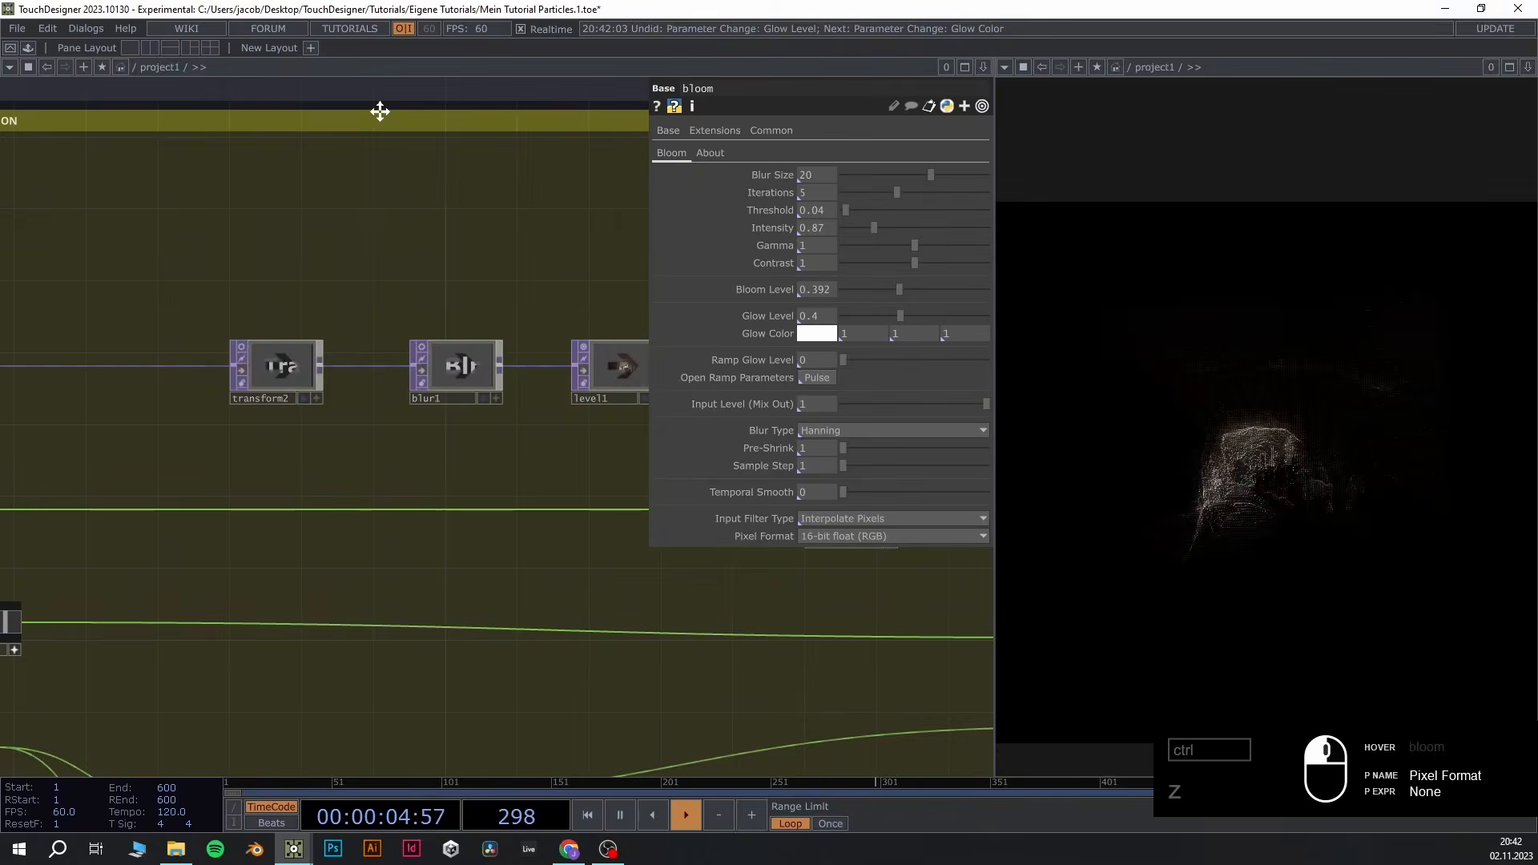
left_click_drag(324, 140, 189, 270)
scroll(421, 497, "up", 3)
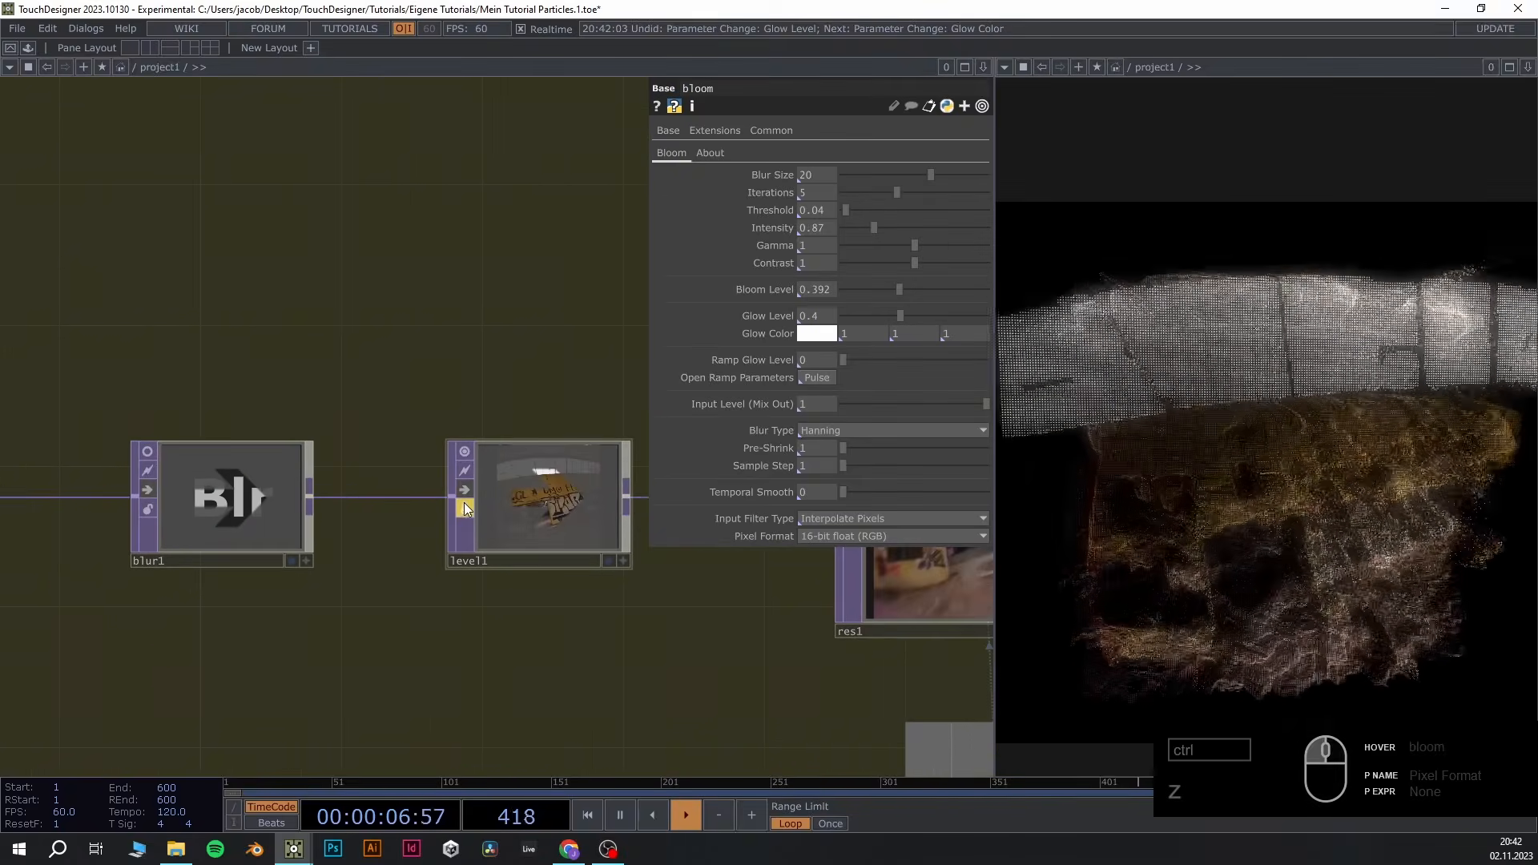
left_click(464, 506)
left_click(483, 532)
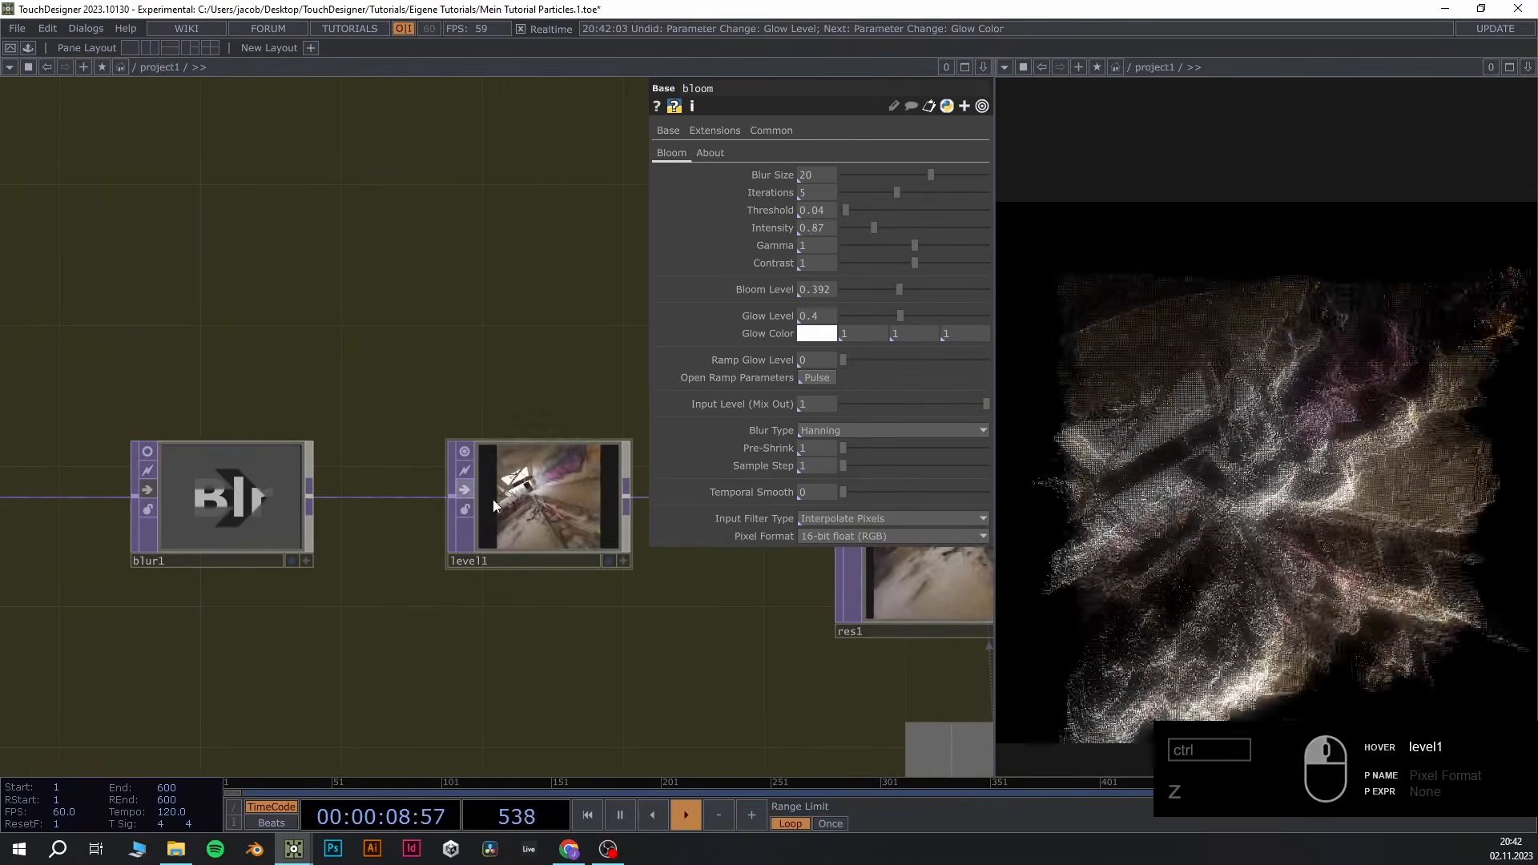
left_click(595, 508)
scroll(574, 249, "down", 2)
scroll(566, 127, "down", 3)
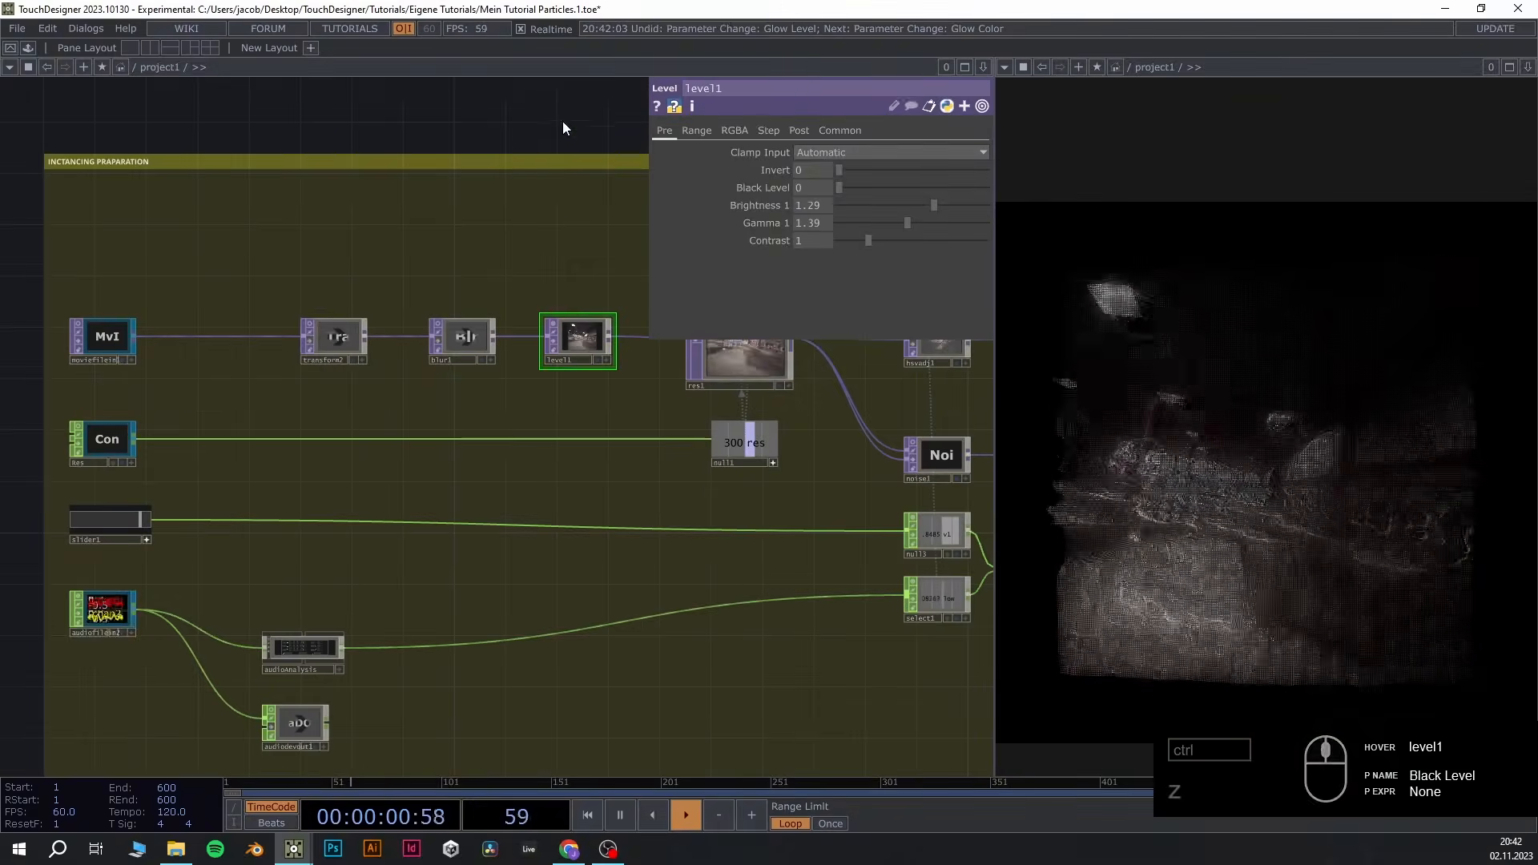
scroll(378, 289, "up", 6)
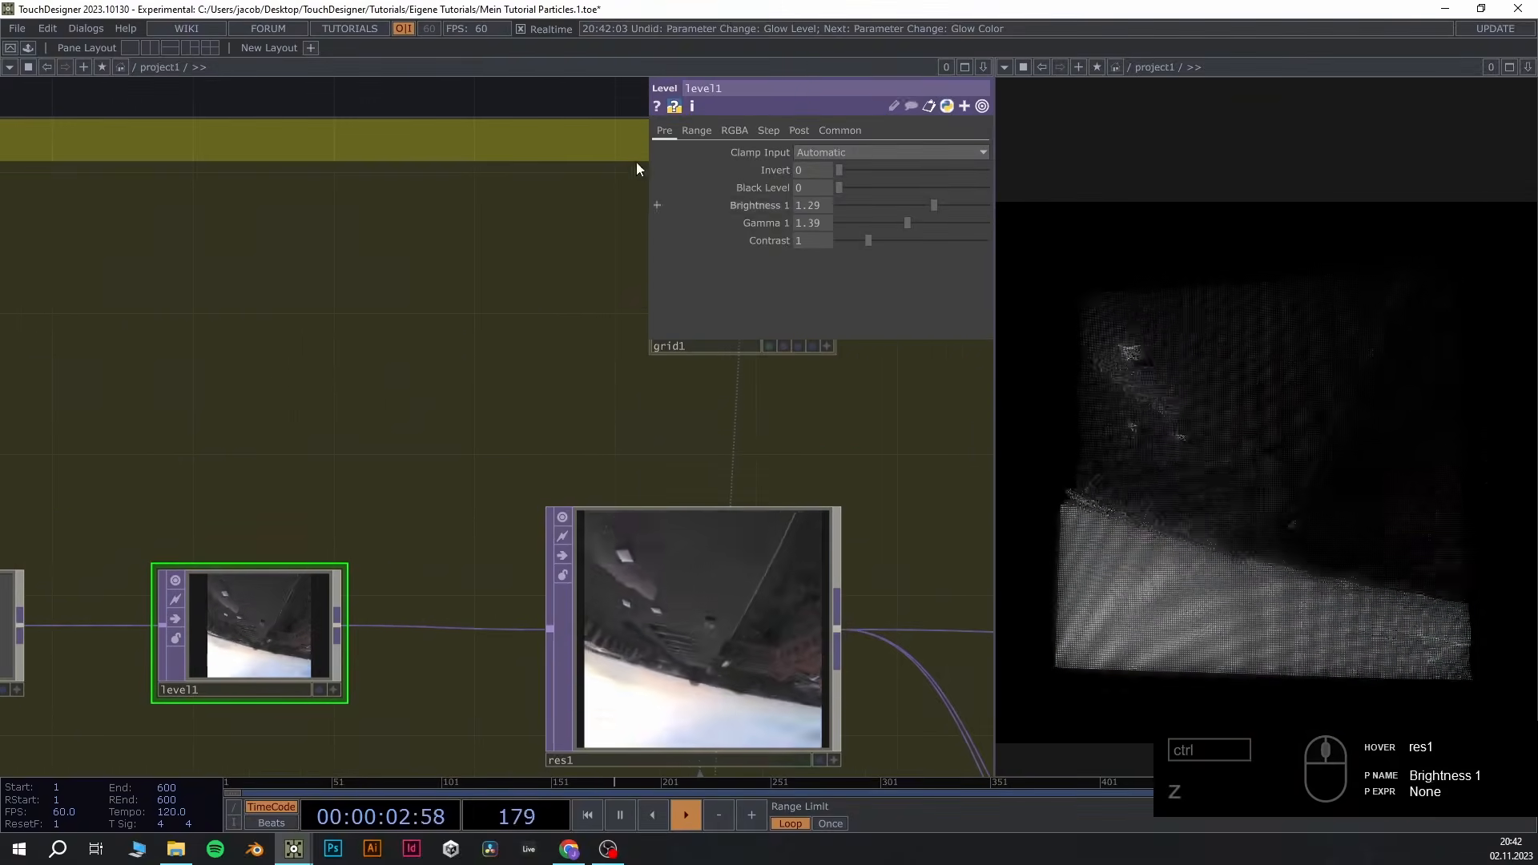
left_click_drag(584, 110, 298, 147)
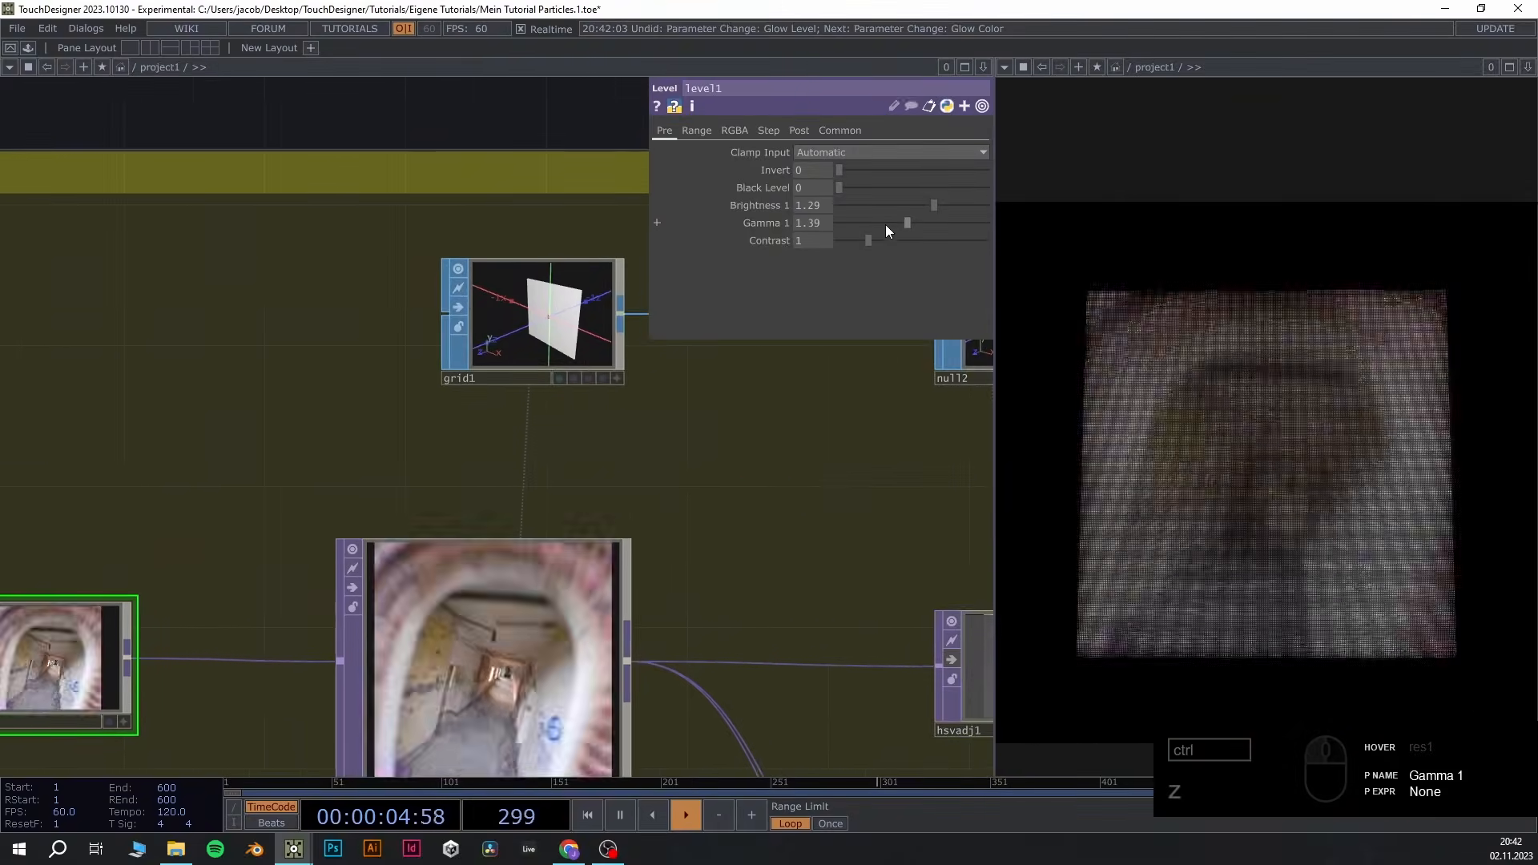
left_click_drag(906, 224, 927, 206)
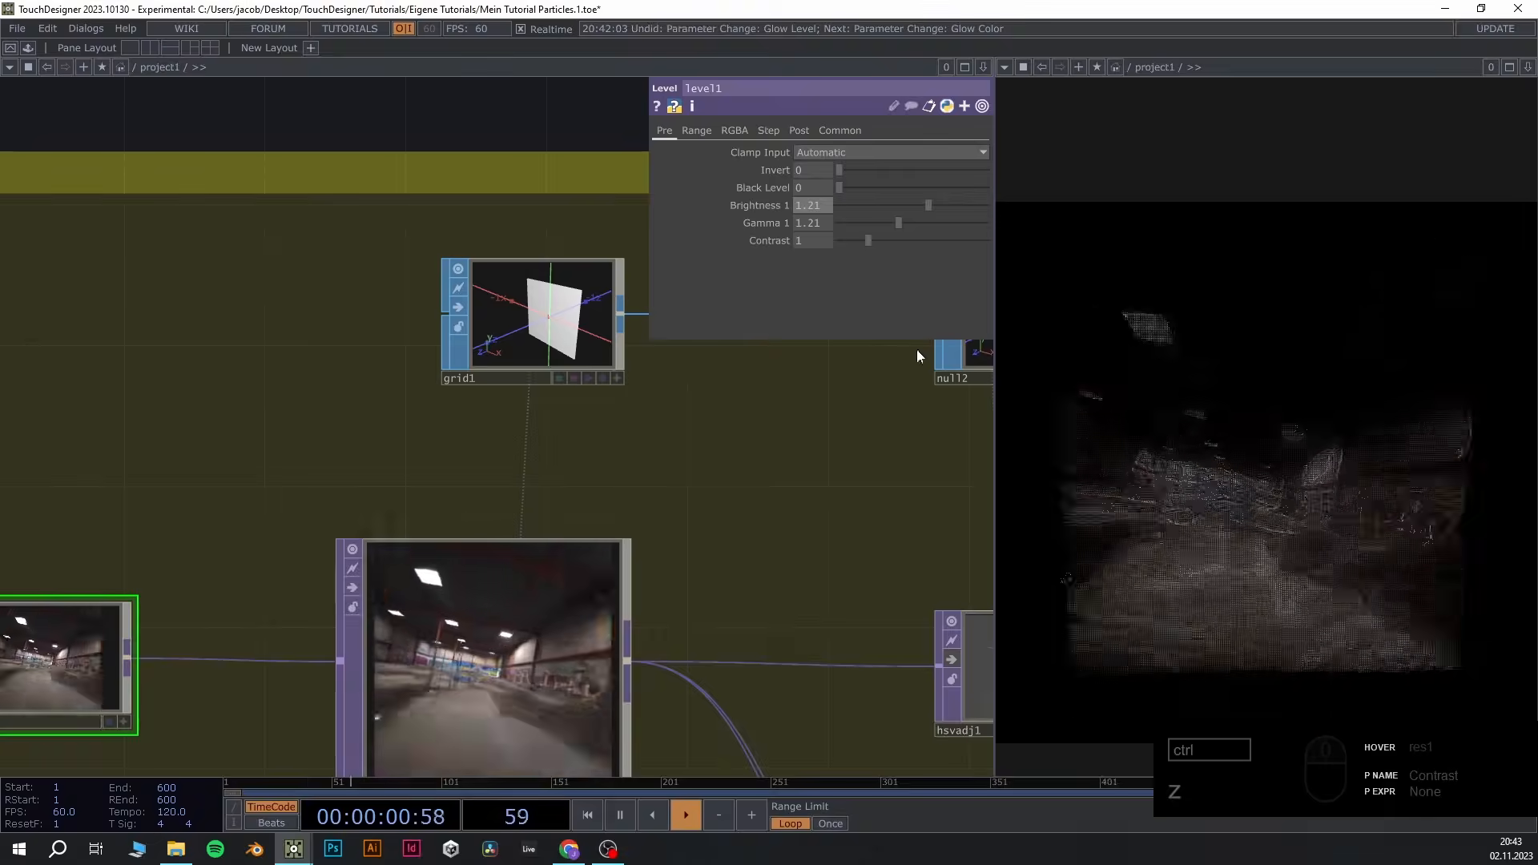
Move the rgbaDelay component into the POST group beside bloom
scroll(532, 110, "down", 5)
scroll(631, 411, "down", 2)
scroll(487, 353, "down", 6)
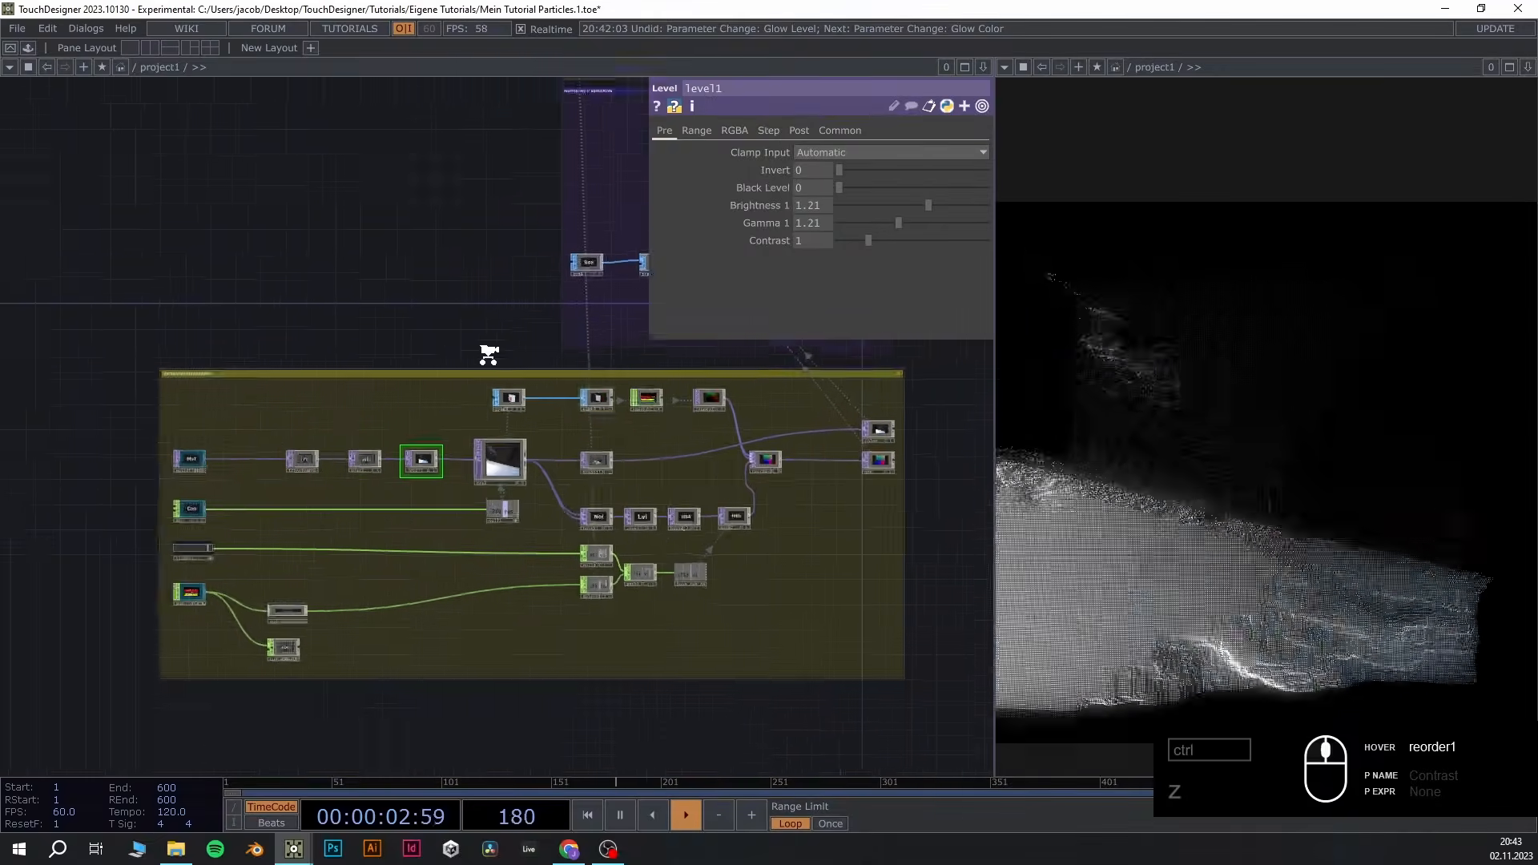
left_click_drag(453, 329, 120, 416)
left_click_drag(690, 437, 568, 496)
scroll(569, 496, "up", 1)
scroll(568, 496, "up", 5)
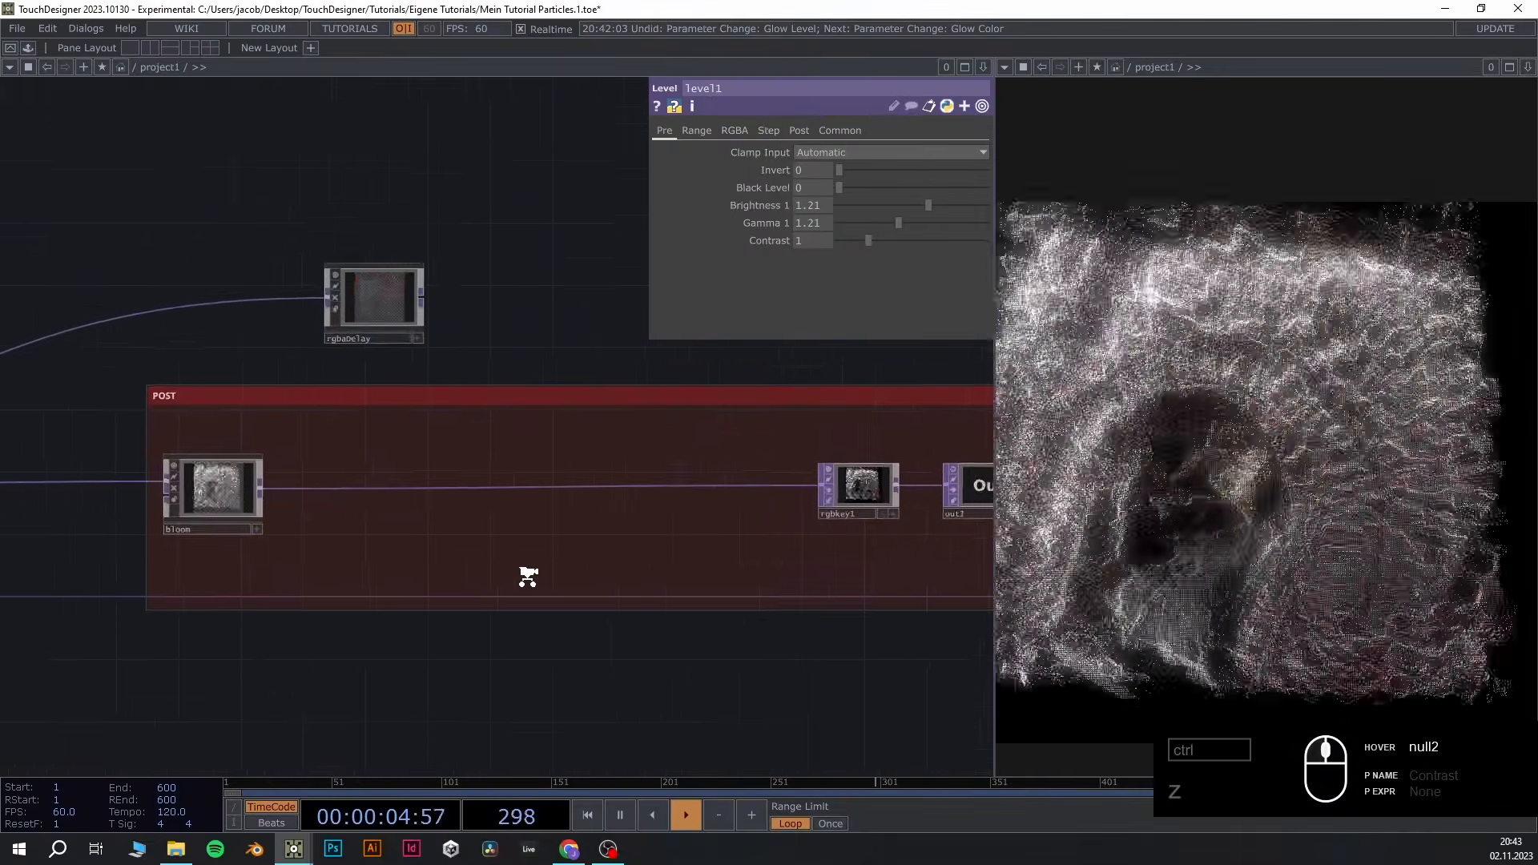
left_click_drag(396, 230, 441, 438)
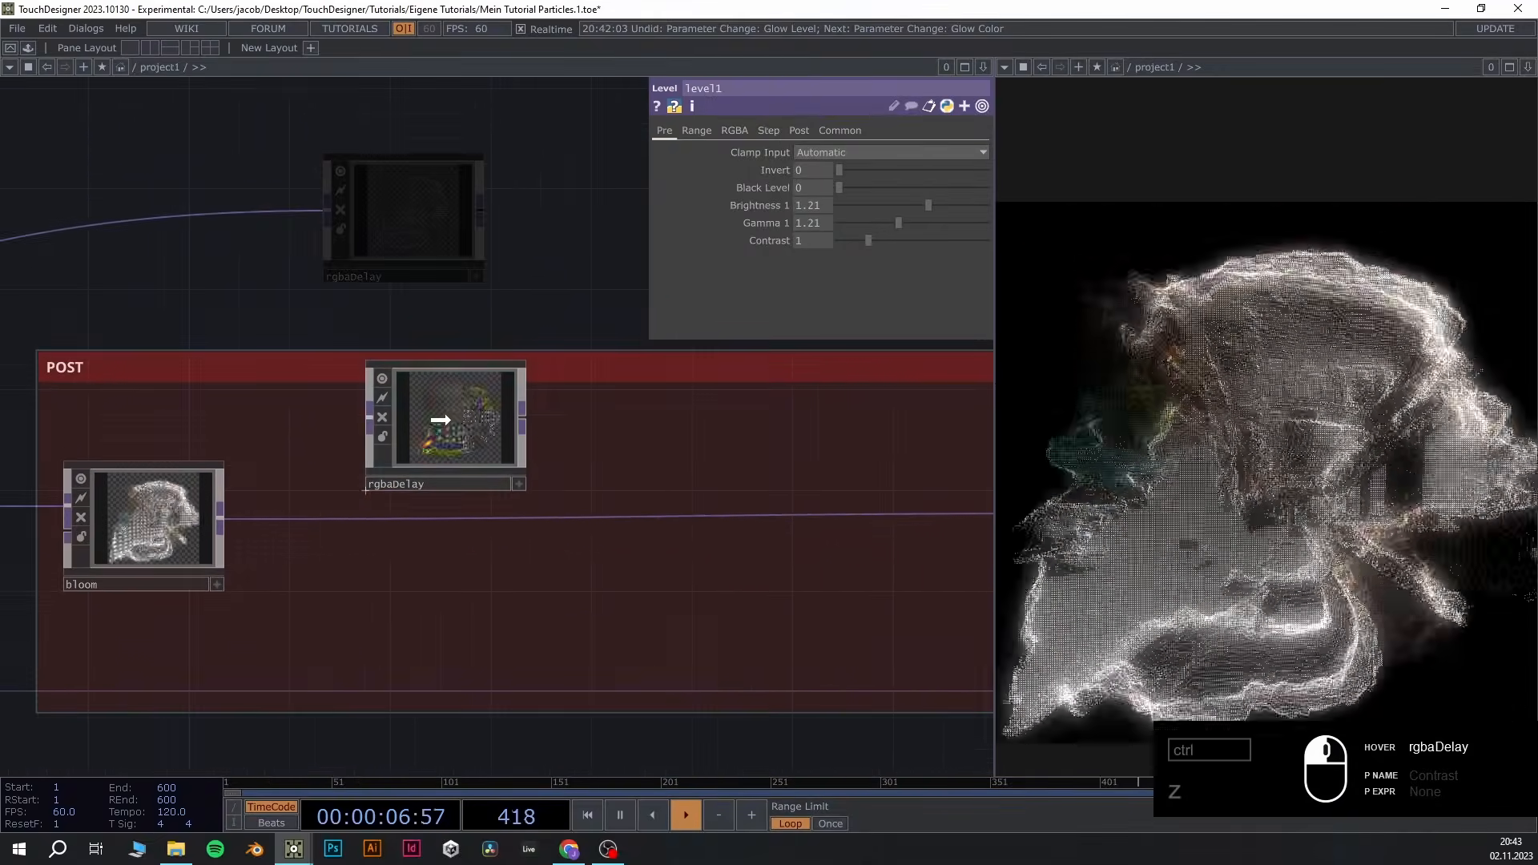
Wire rgbaDelay between bloom and rgbkey1, and line it up with the POST chain
left_click(221, 516)
left_click(369, 417)
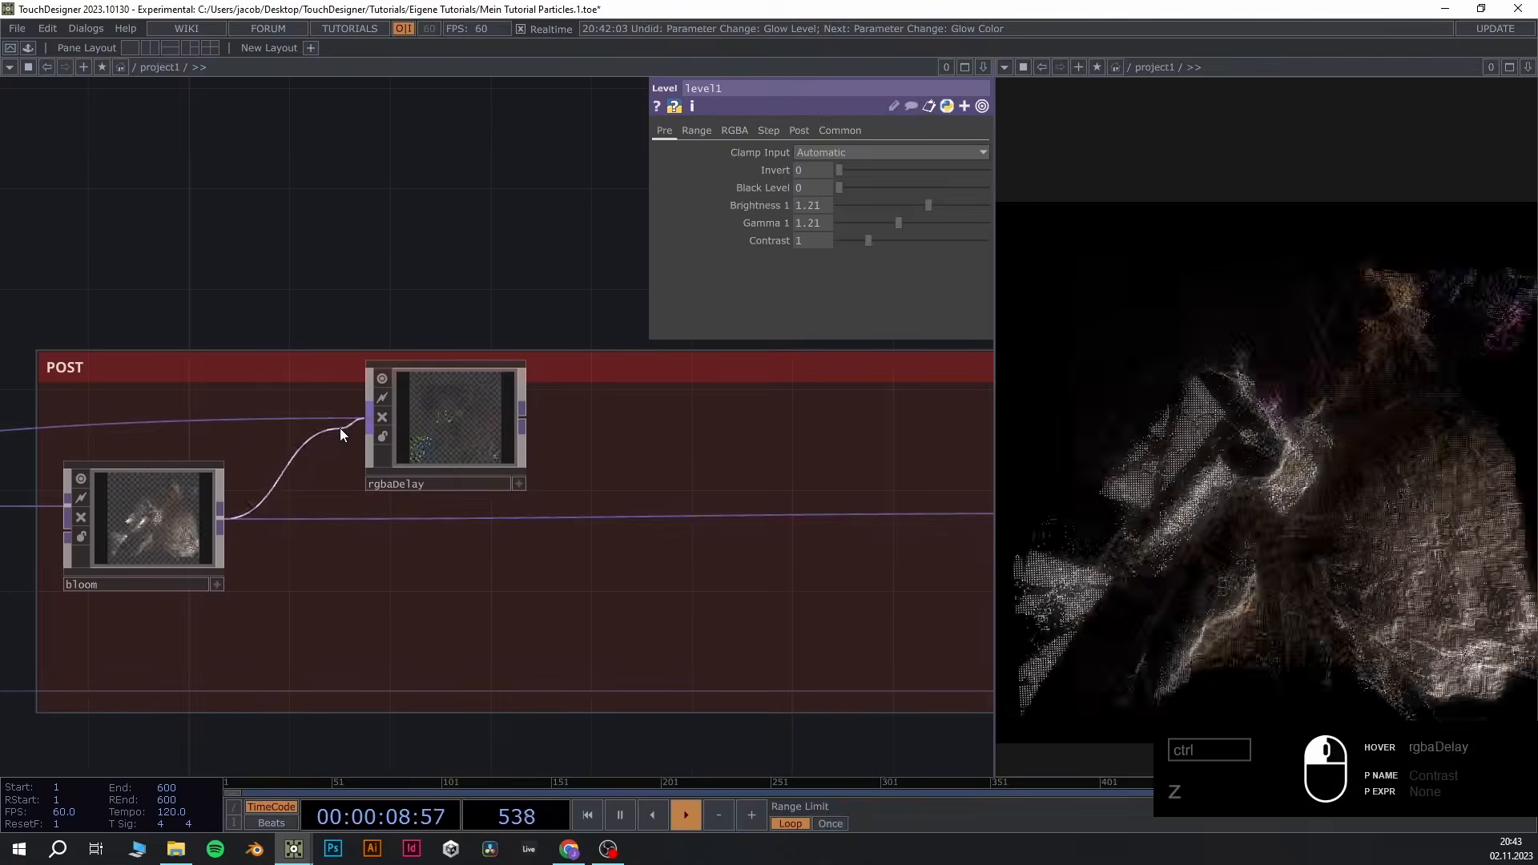
left_click(523, 418)
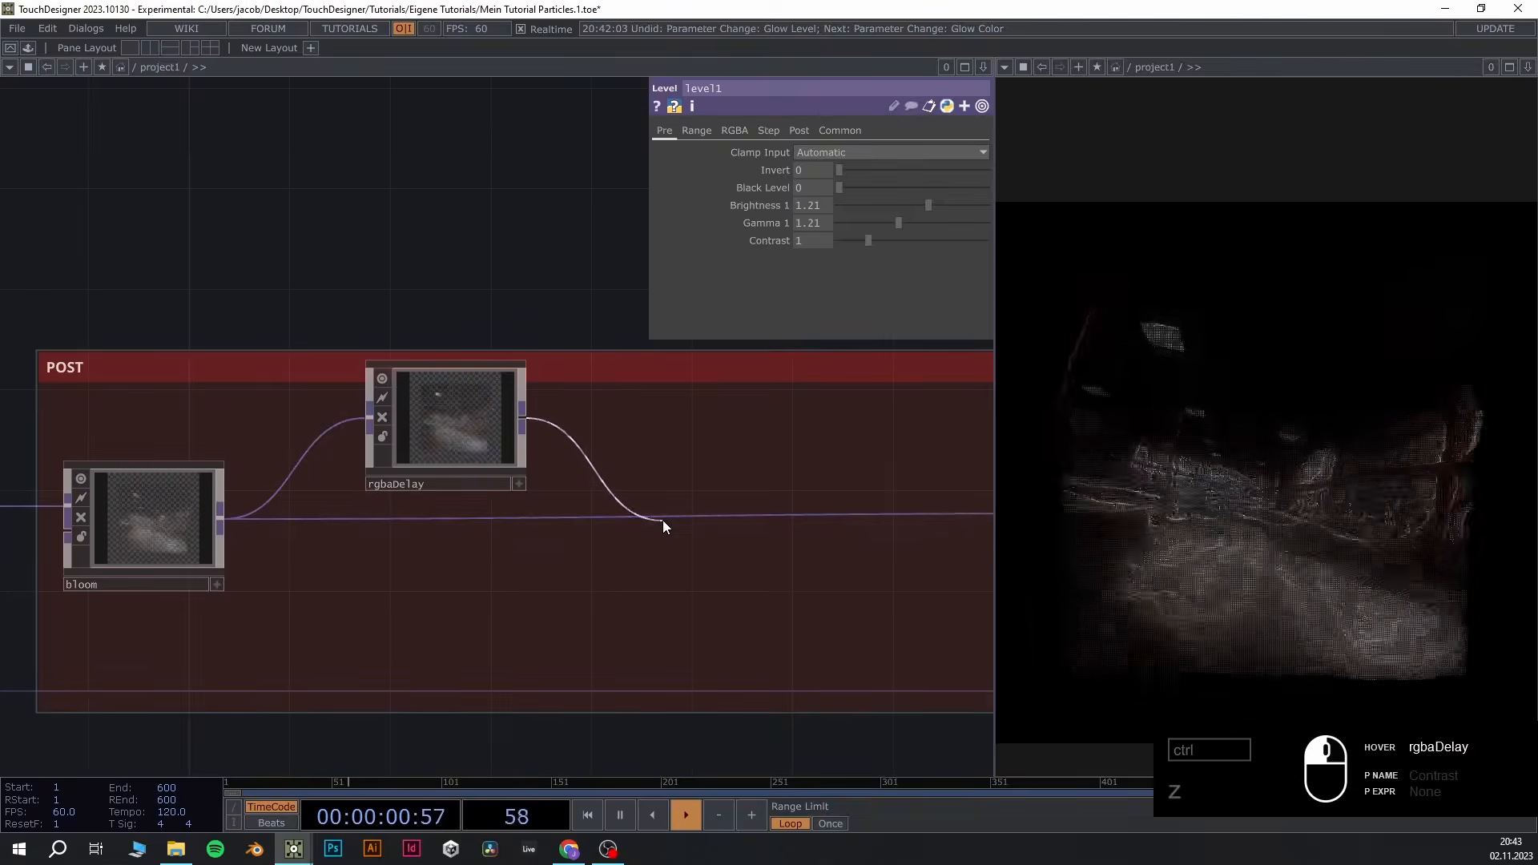
left_click(670, 517)
left_click_drag(458, 424, 447, 506)
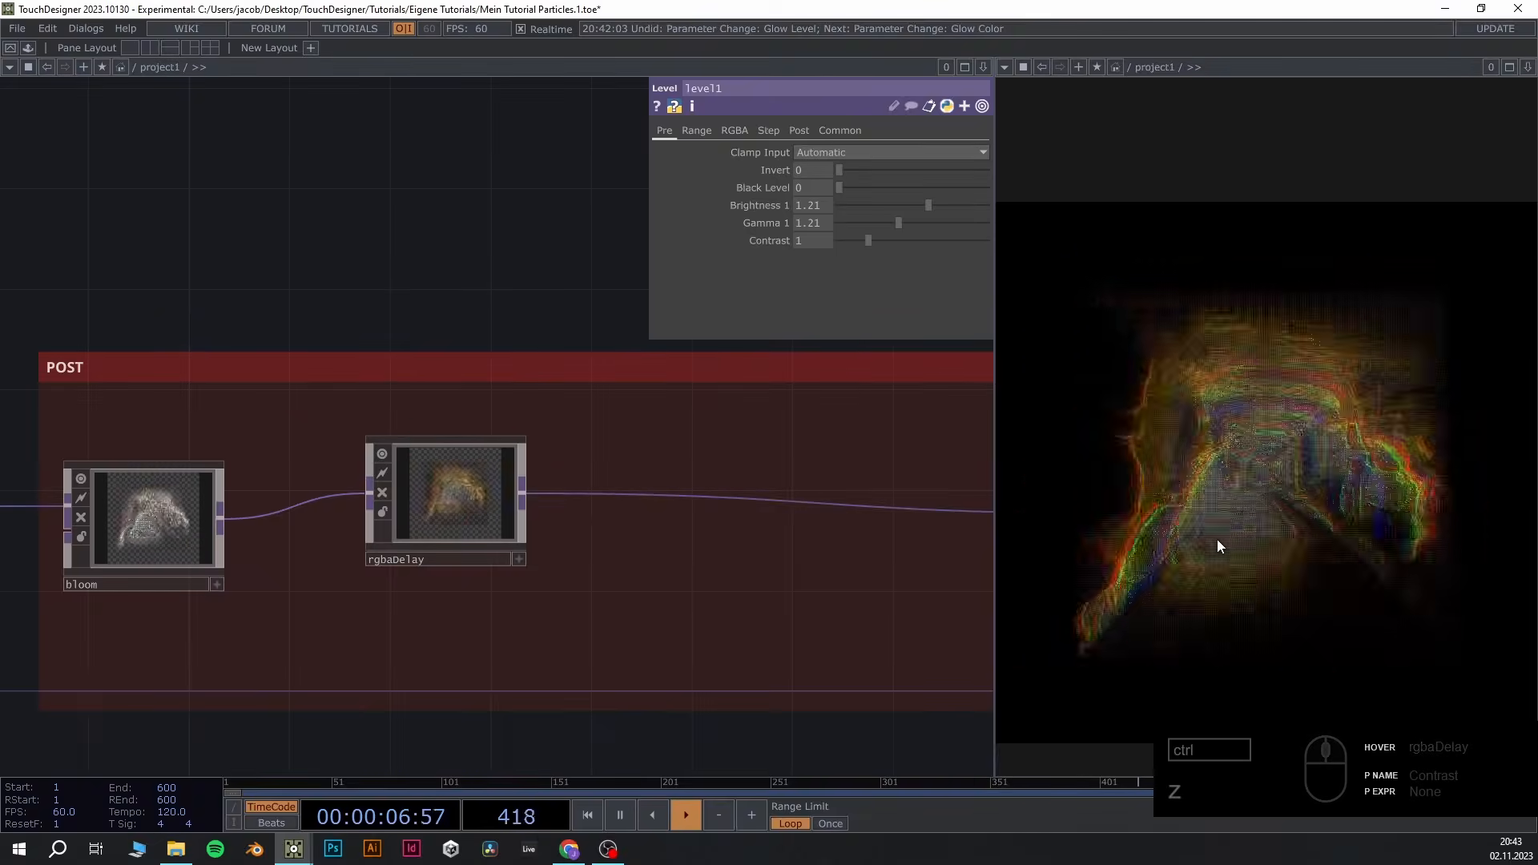
Select the hsvadj1 operator after res1 and examine its HSV settings, including the Saturation Multiplier
scroll(356, 281, "down", 5)
left_click_drag(538, 263, 922, 260)
scroll(508, 539, "down", 2)
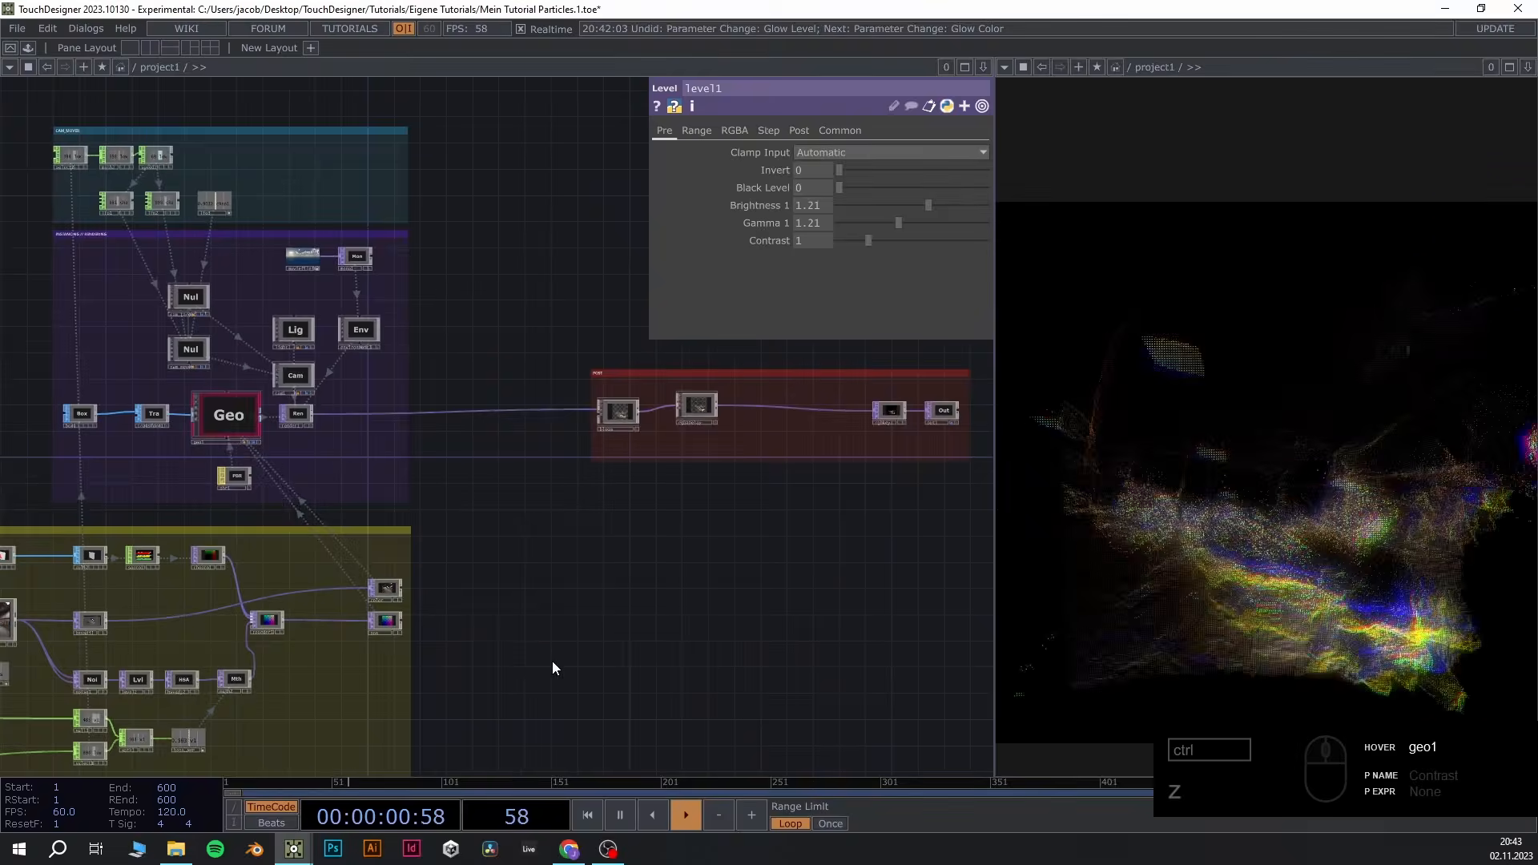
left_click_drag(470, 643, 672, 516)
scroll(277, 501, "up", 3)
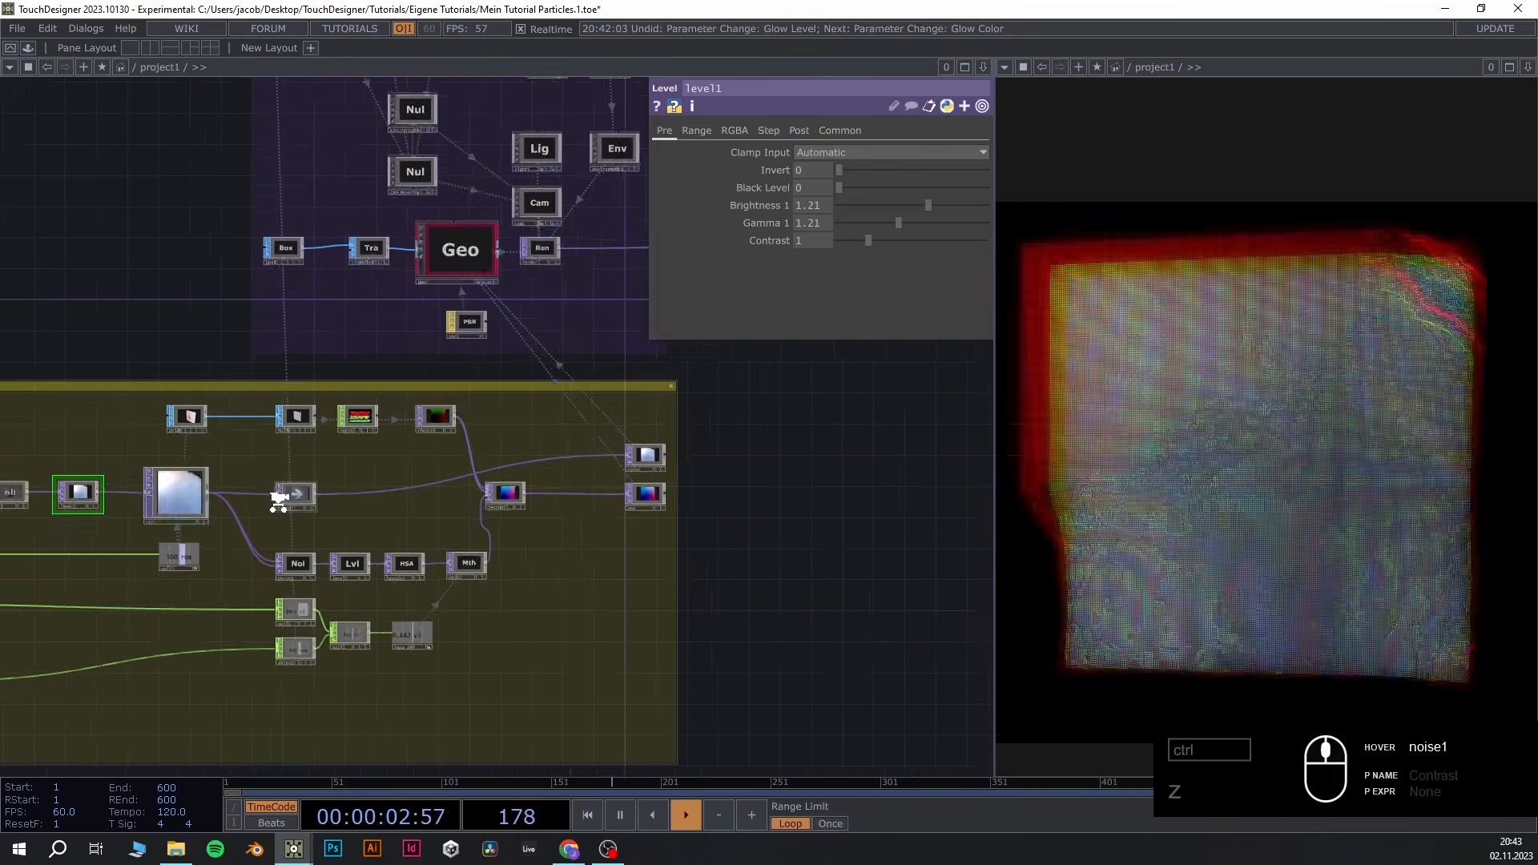
scroll(80, 491, "up", 4)
scroll(77, 490, "up", 3)
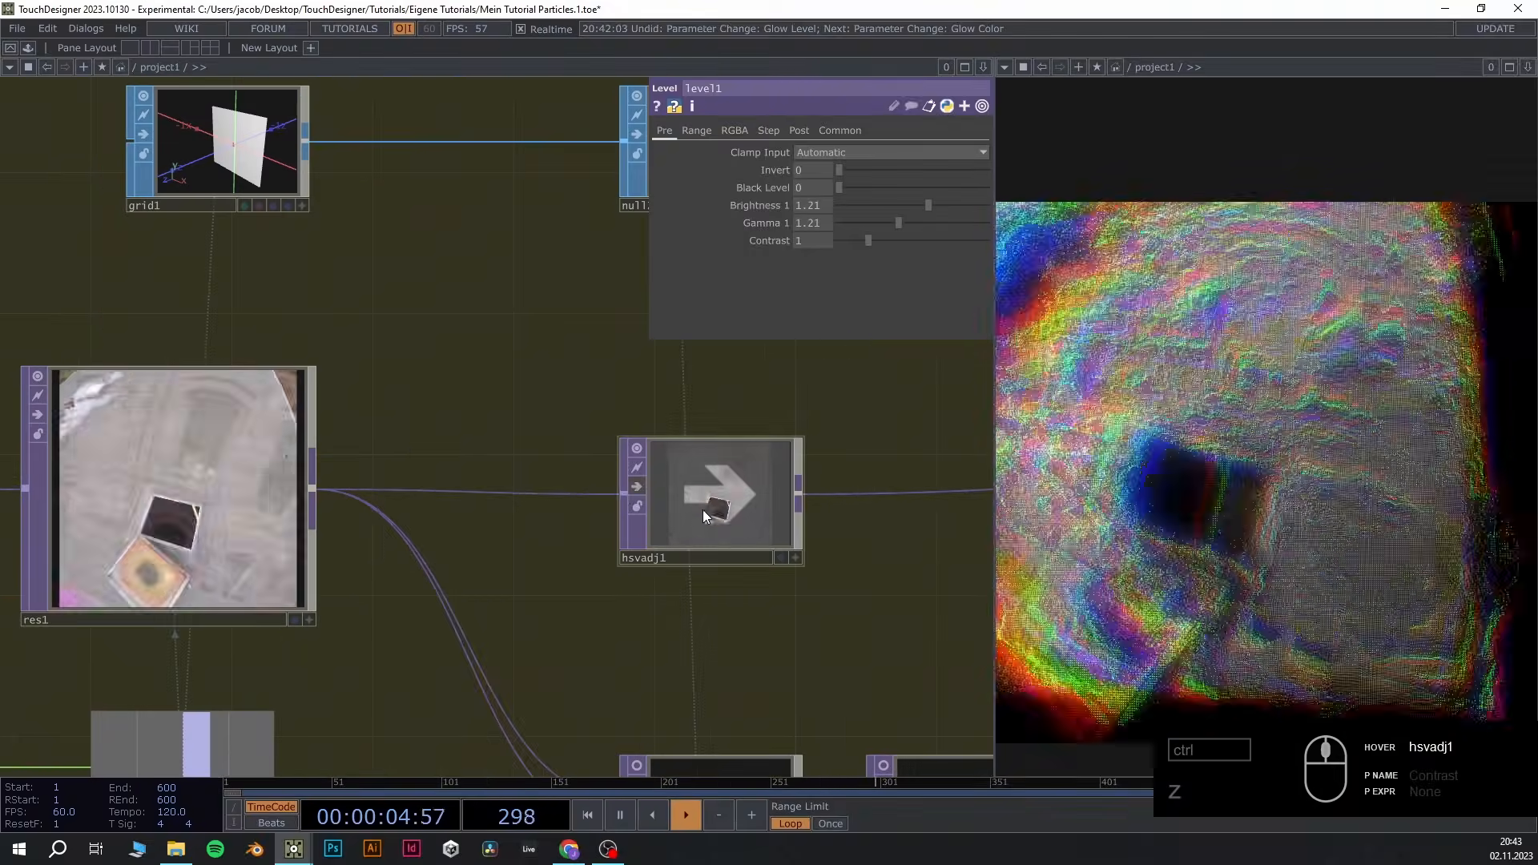
left_click(637, 486)
left_click(726, 500)
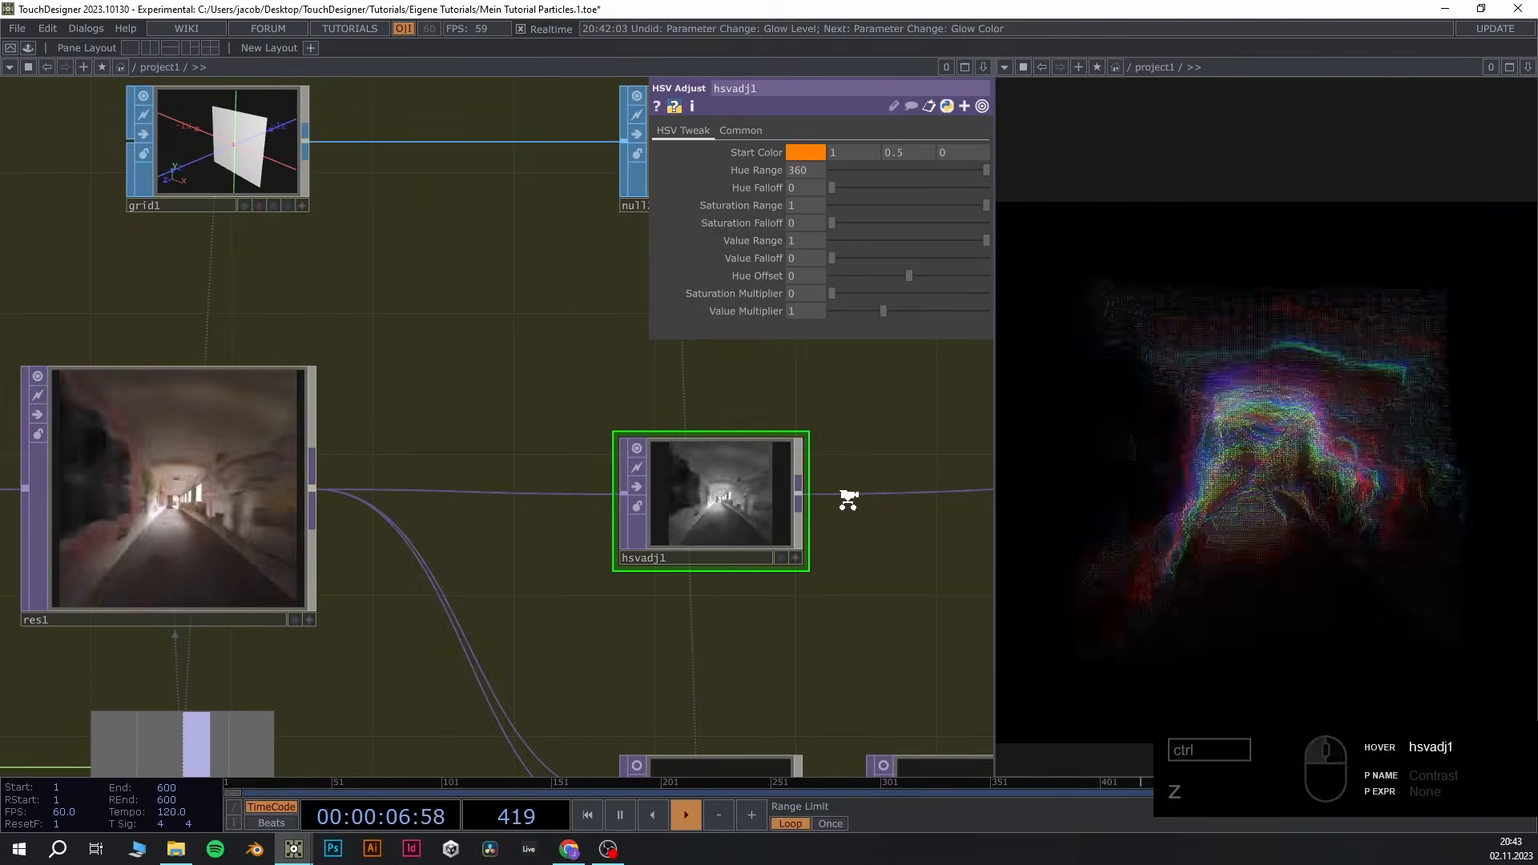
scroll(841, 498, "down", 5)
left_click_drag(499, 219, 260, 244)
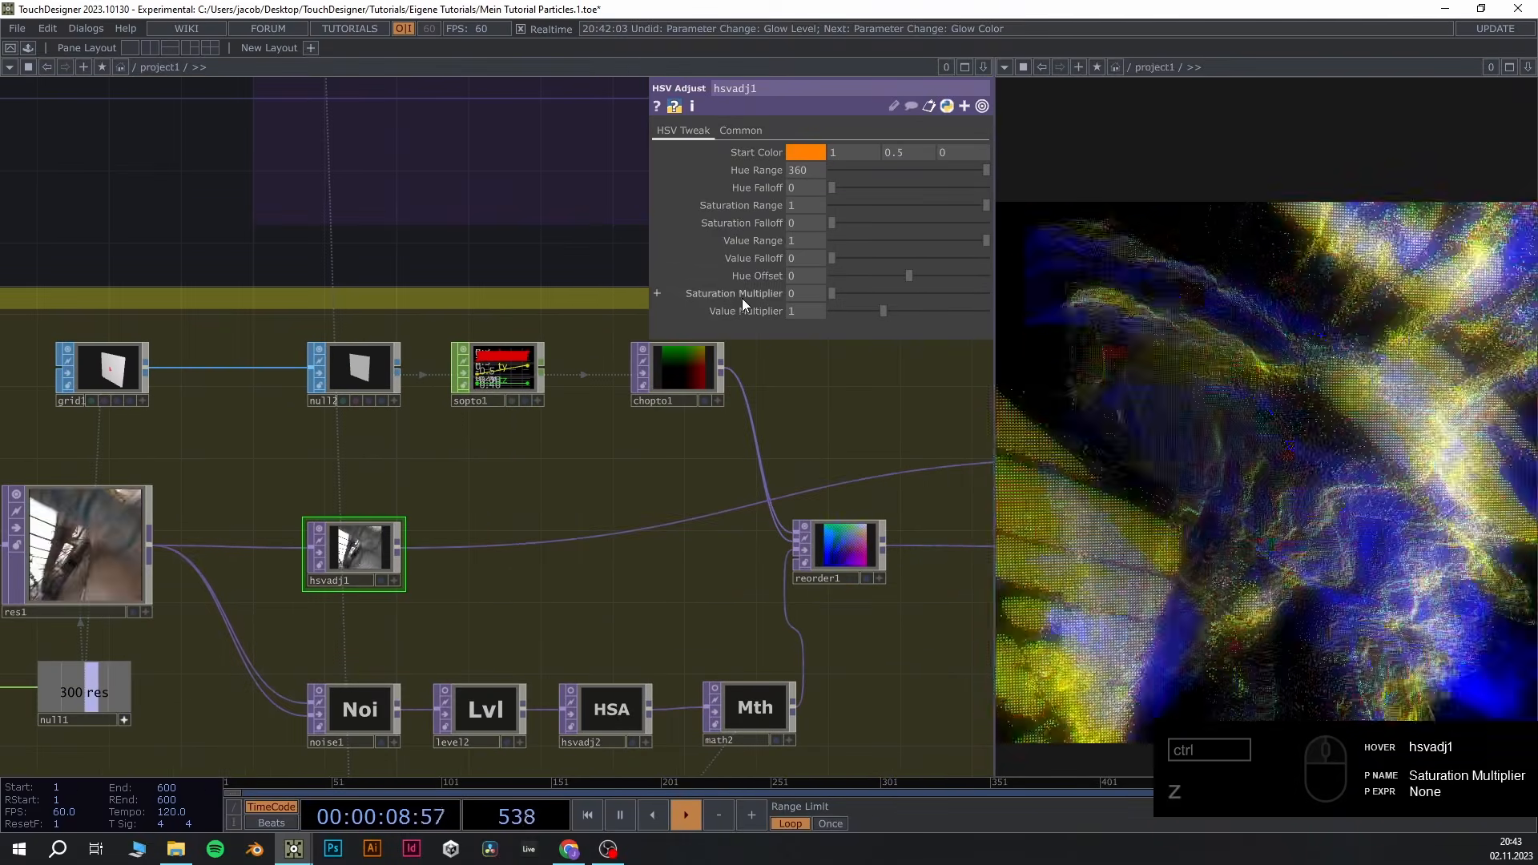
left_click_drag(431, 257, 79, 293)
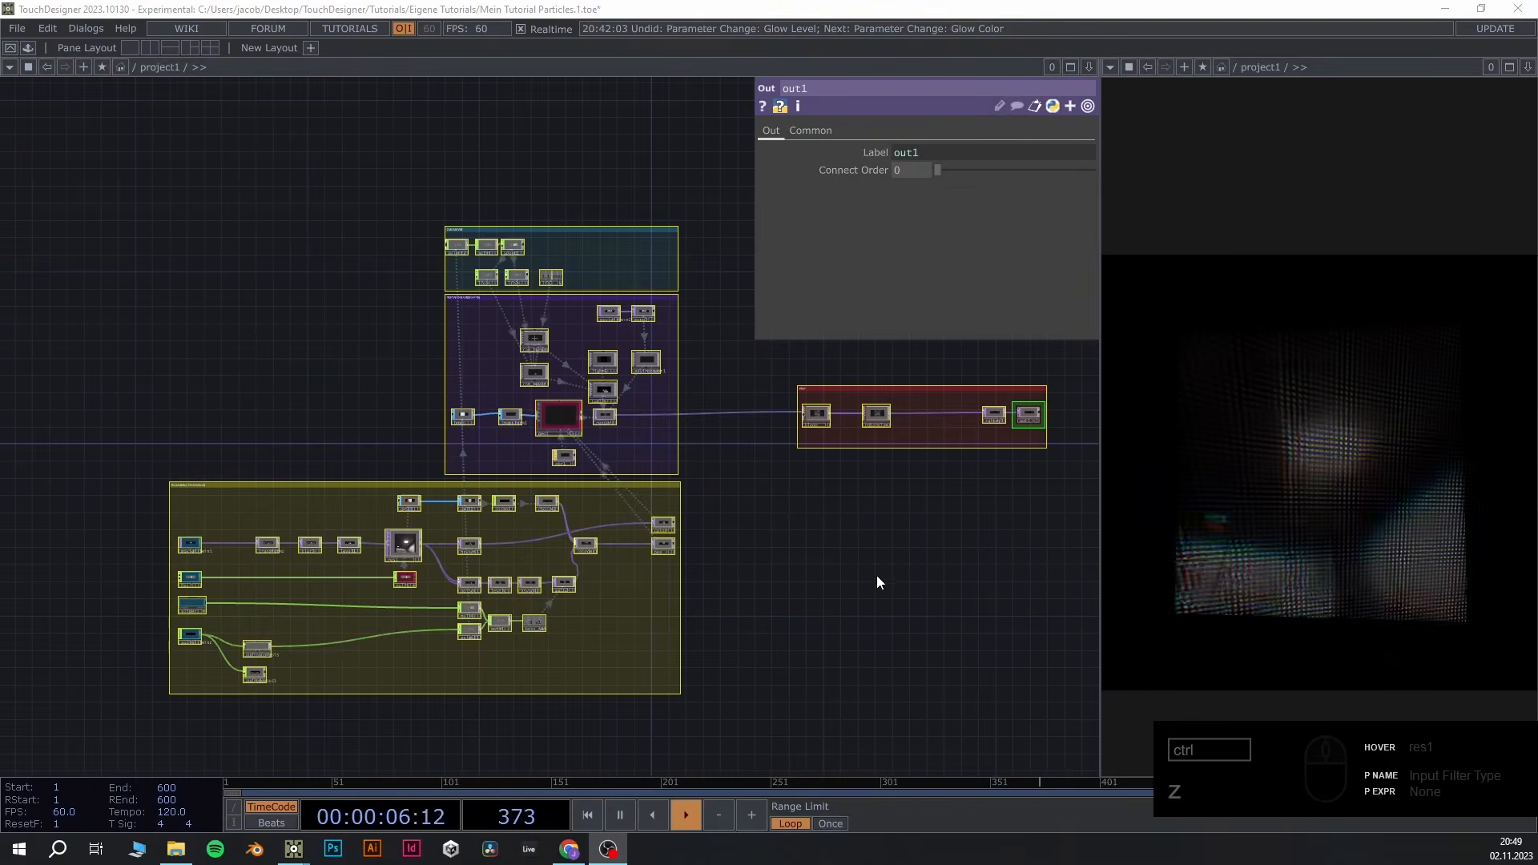
scroll(874, 553, "up", 3)
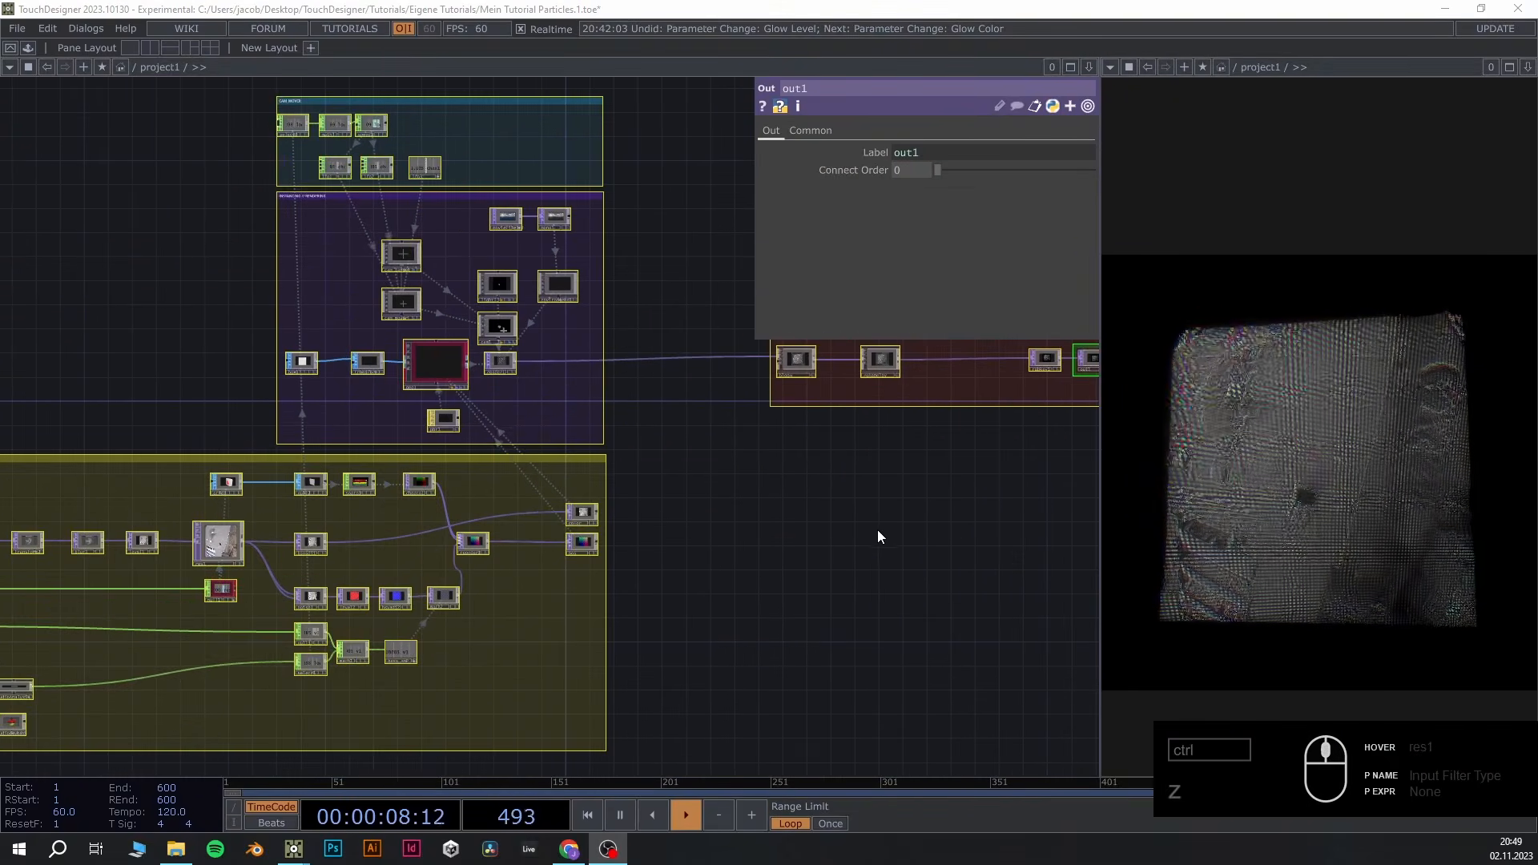
scroll(877, 554, "down", 3)
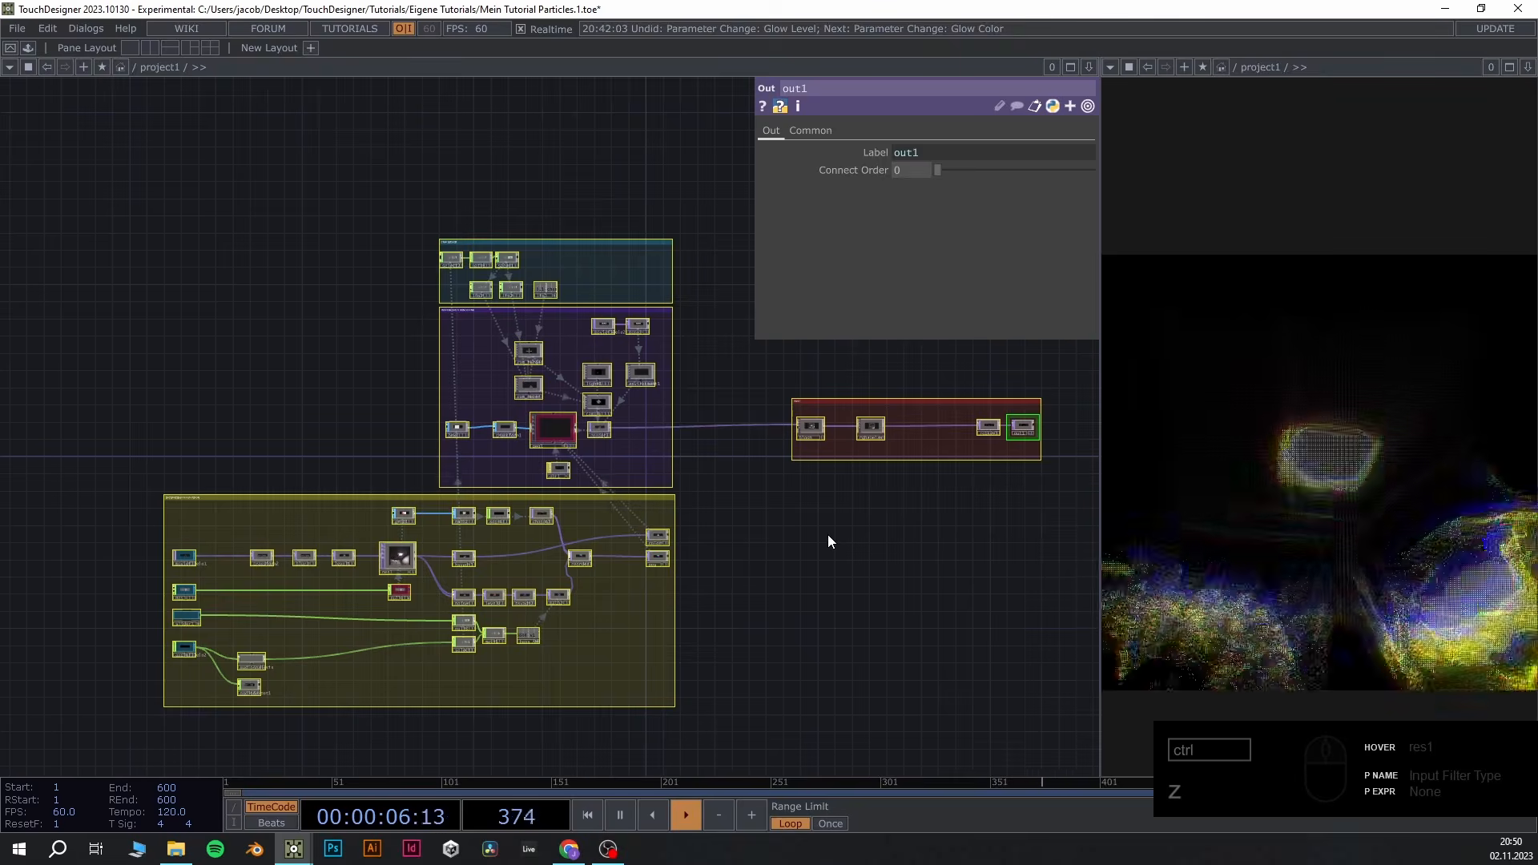
middle_click_drag(829, 535, 863, 518)
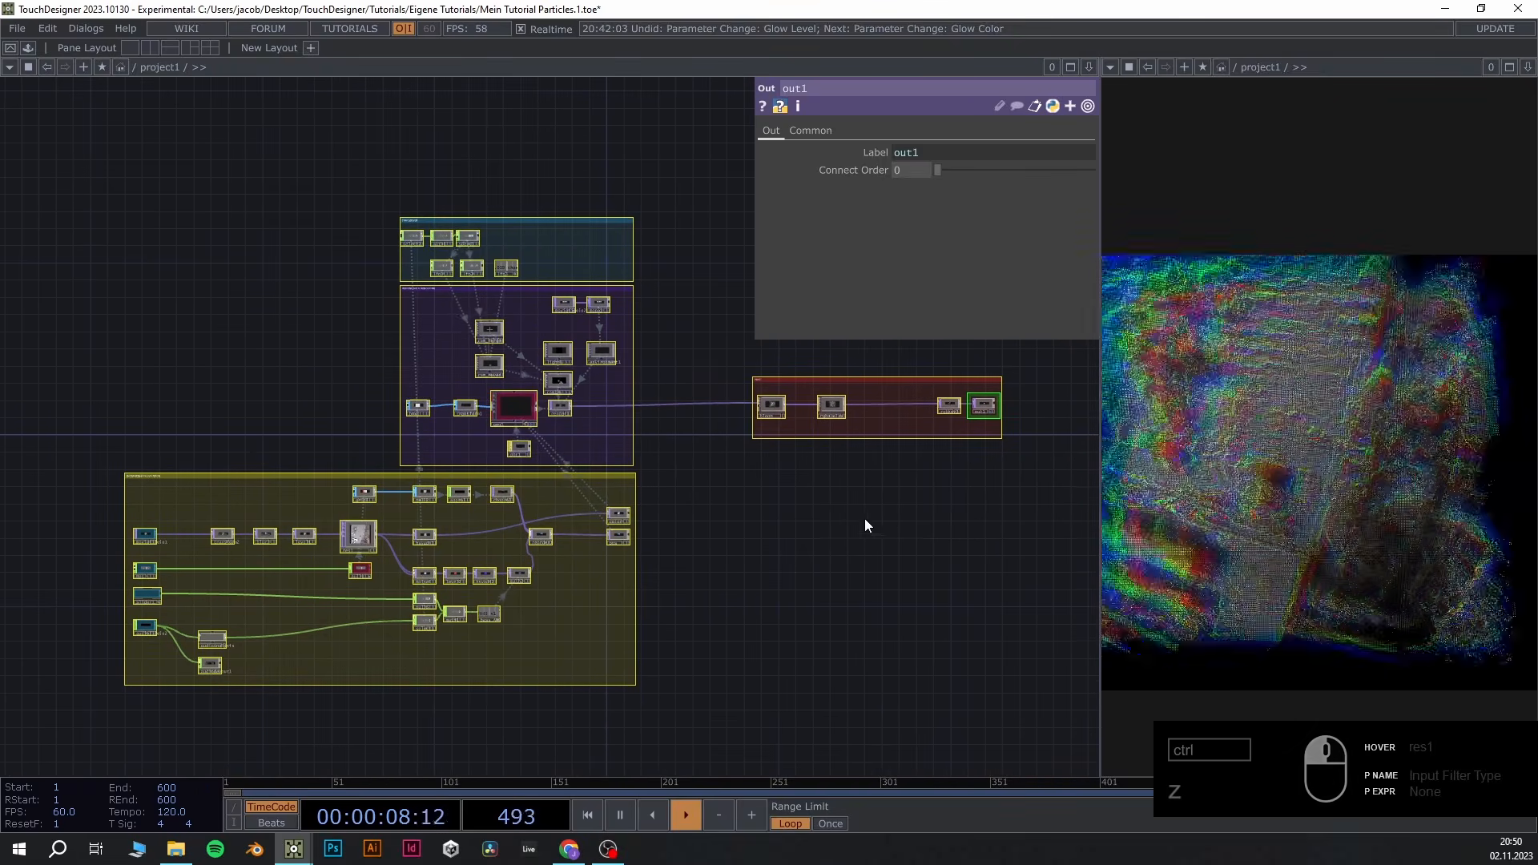